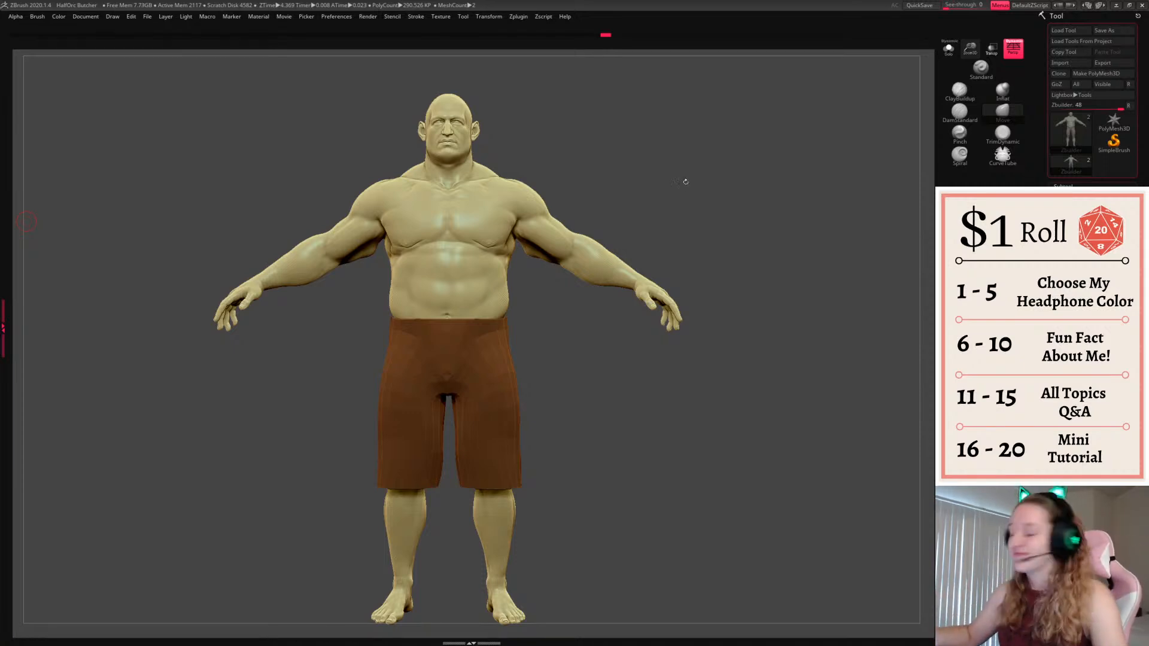
Examine the half-orc's full body, chest and shoulders, and finish with a close front view of the head
{"action": "key", "text": "space"}
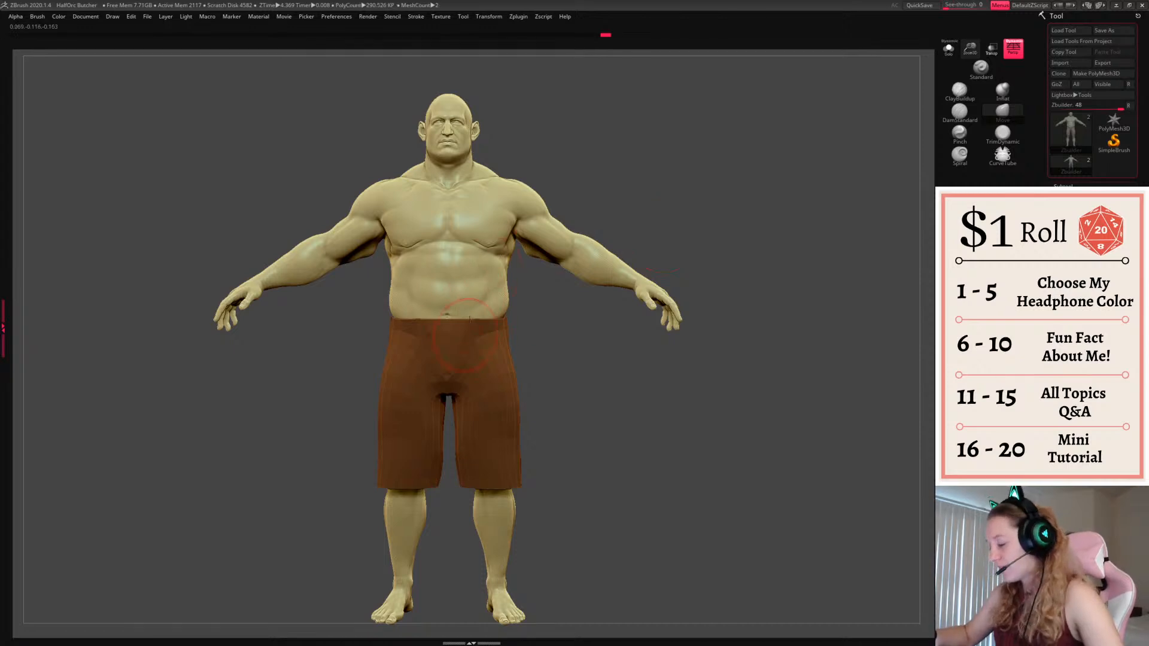
{"action": "left_click_drag", "start_coordinate": [761, 260], "coordinate": [740, 257], "text": "alt"}
{"action": "left_click_drag", "start_coordinate": [773, 328], "coordinate": [740, 313], "text": "alt"}
{"action": "left_click_drag", "start_coordinate": [648, 393], "coordinate": [666, 418], "text": "alt"}
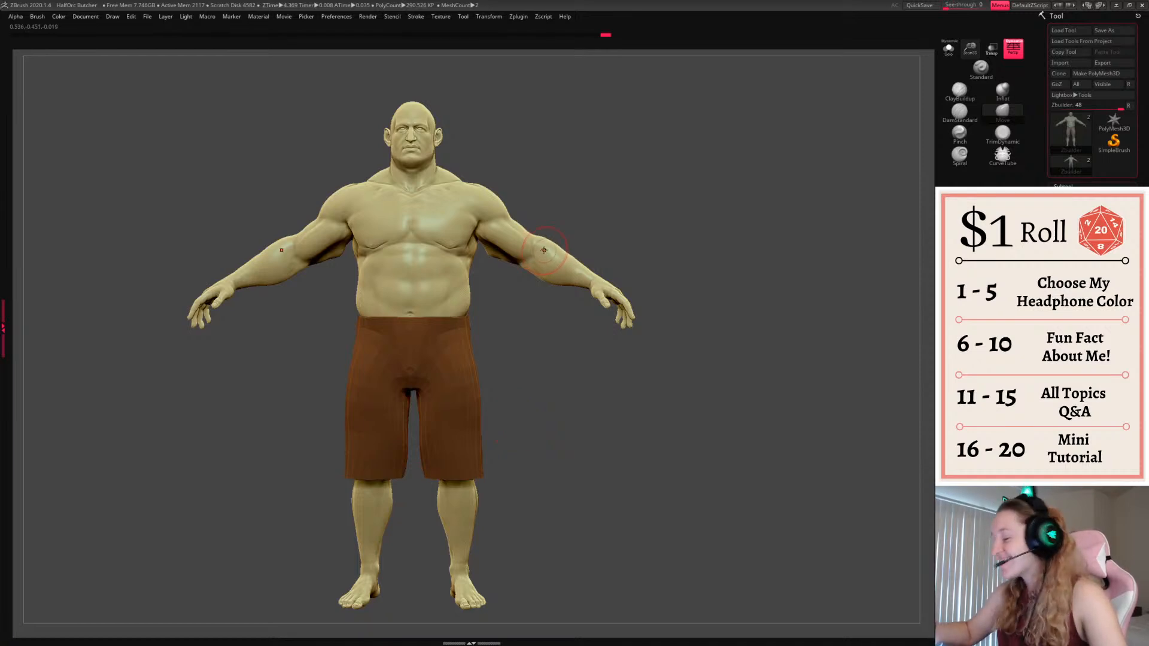
{"action": "key", "text": "ctrl"}
{"action": "left_click_drag", "start_coordinate": [716, 278], "coordinate": [698, 285], "text": "ctrl"}
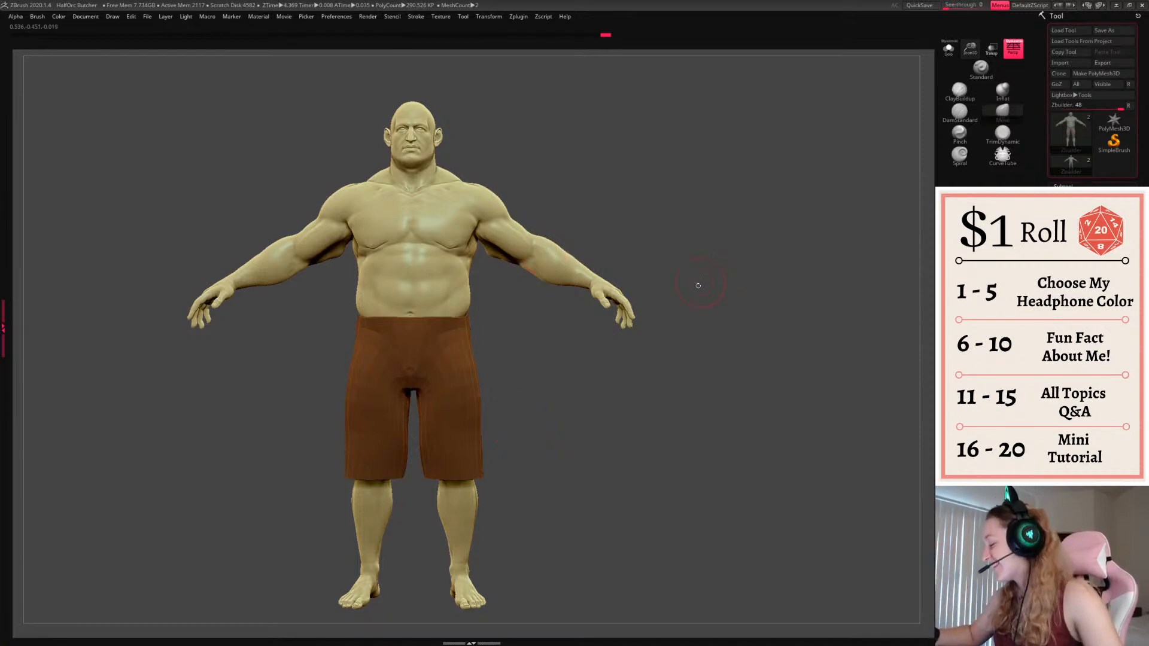
{"action": "right_click", "coordinate": [659, 346]}
{"action": "left_click_drag", "start_coordinate": [585, 408], "coordinate": [623, 500], "text": "alt"}
{"action": "left_click_drag", "start_coordinate": [780, 195], "coordinate": [838, 282], "text": "alt"}
{"action": "left_click_drag", "start_coordinate": [862, 179], "coordinate": [791, 144], "text": "alt"}
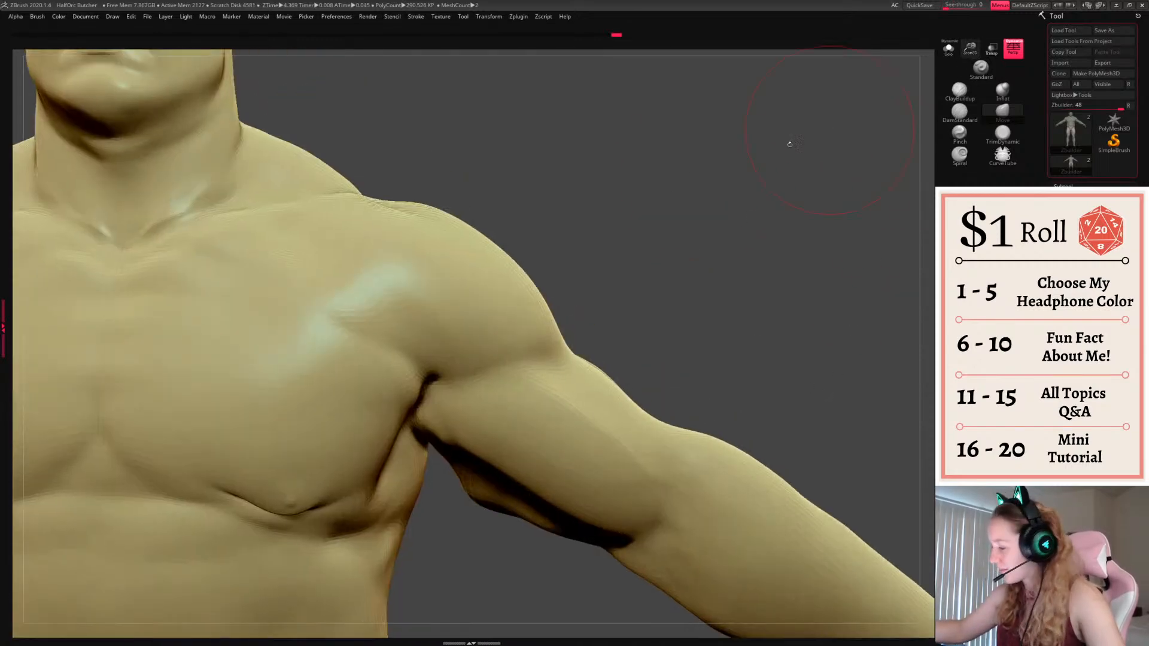
{"action": "left_click_drag", "start_coordinate": [623, 152], "coordinate": [865, 374], "text": "alt"}
{"action": "right_click", "coordinate": [658, 367]}
{"action": "mouse_move", "coordinate": [616, 291]}
{"action": "left_mouse_down", "text": "alt"}
{"action": "mouse_move", "coordinate": [658, 367]}
{"action": "mouse_move", "coordinate": [672, 359]}
{"action": "left_mouse_up", "text": "alt"}
{"action": "right_click", "coordinate": [660, 335]}
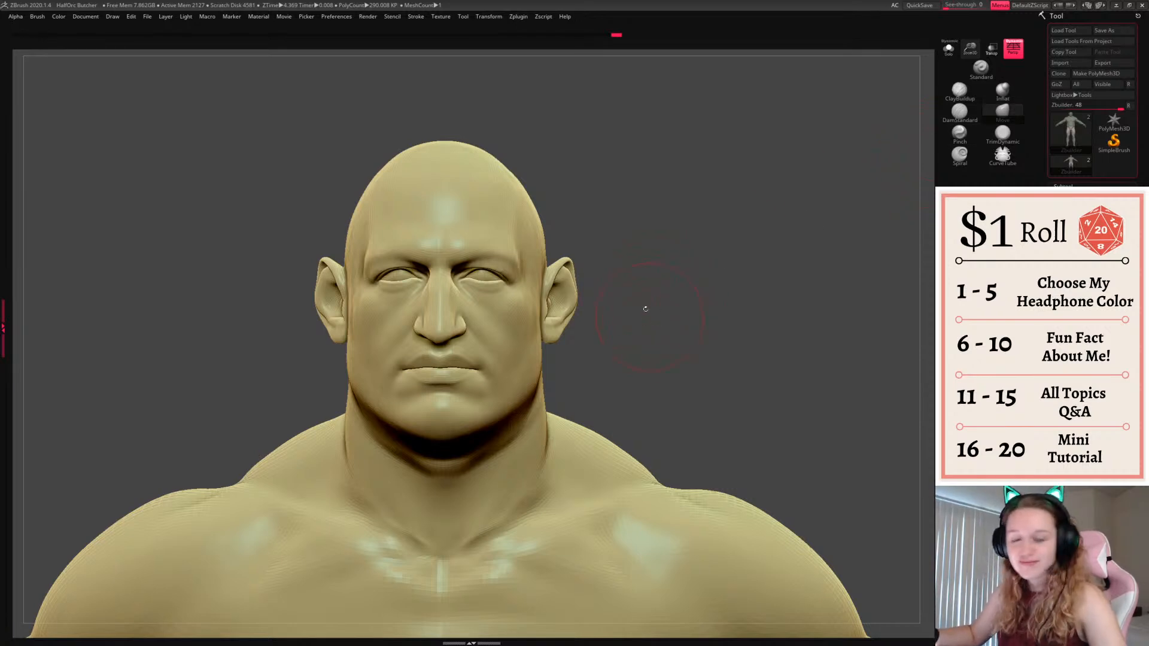
Mask both ears and invert the mask so that only the ears stay editable
{"action": "mouse_move", "coordinate": [569, 267]}
{"action": "left_mouse_down"}
{"action": "mouse_move", "coordinate": [562, 242]}
{"action": "mouse_move", "coordinate": [564, 290]}
{"action": "mouse_move", "coordinate": [549, 317]}
{"action": "left_mouse_up"}
{"action": "key", "text": "ctrl+z"}
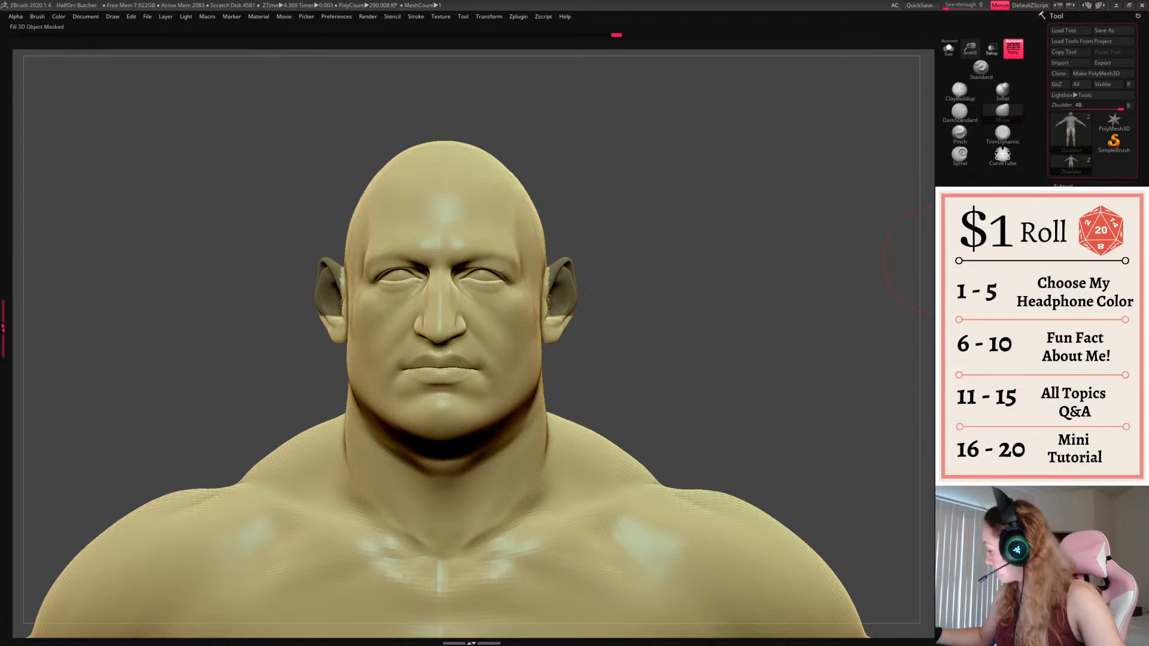
{"action": "left_click", "coordinate": [953, 319]}
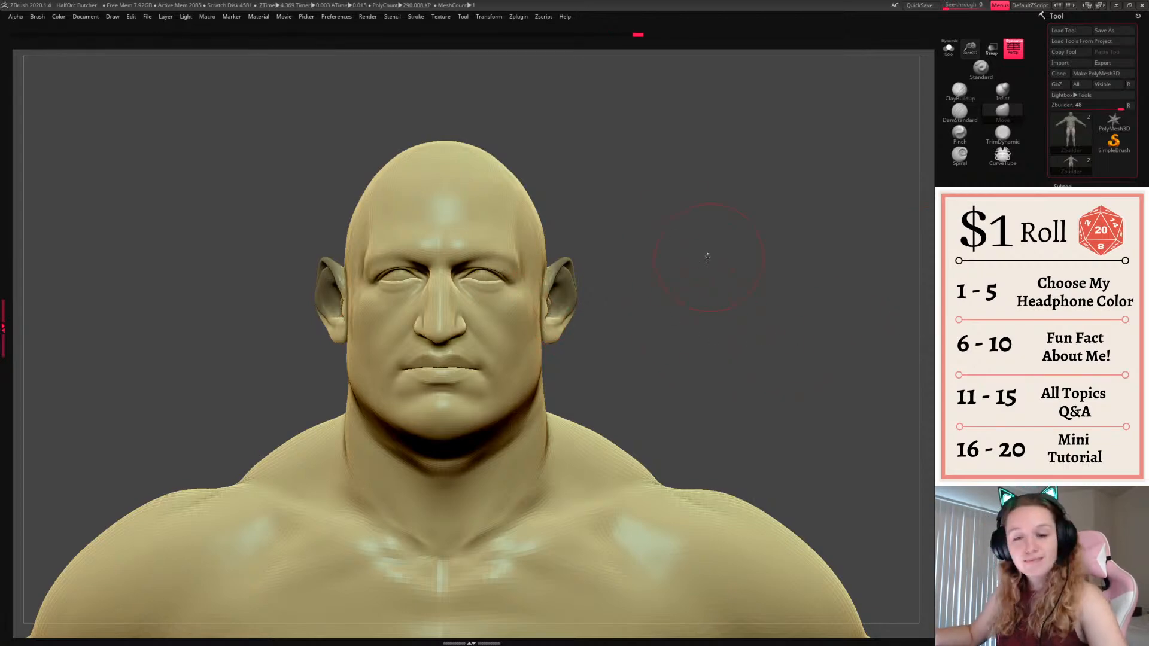
{"action": "left_click", "coordinate": [706, 257], "text": "ctrl"}
Pull the upper tips of both ears up and outward into points with the Move brush
{"action": "left_click_drag", "start_coordinate": [572, 256], "coordinate": [600, 227]}
{"action": "right_click_drag", "start_coordinate": [629, 269], "coordinate": [592, 324]}
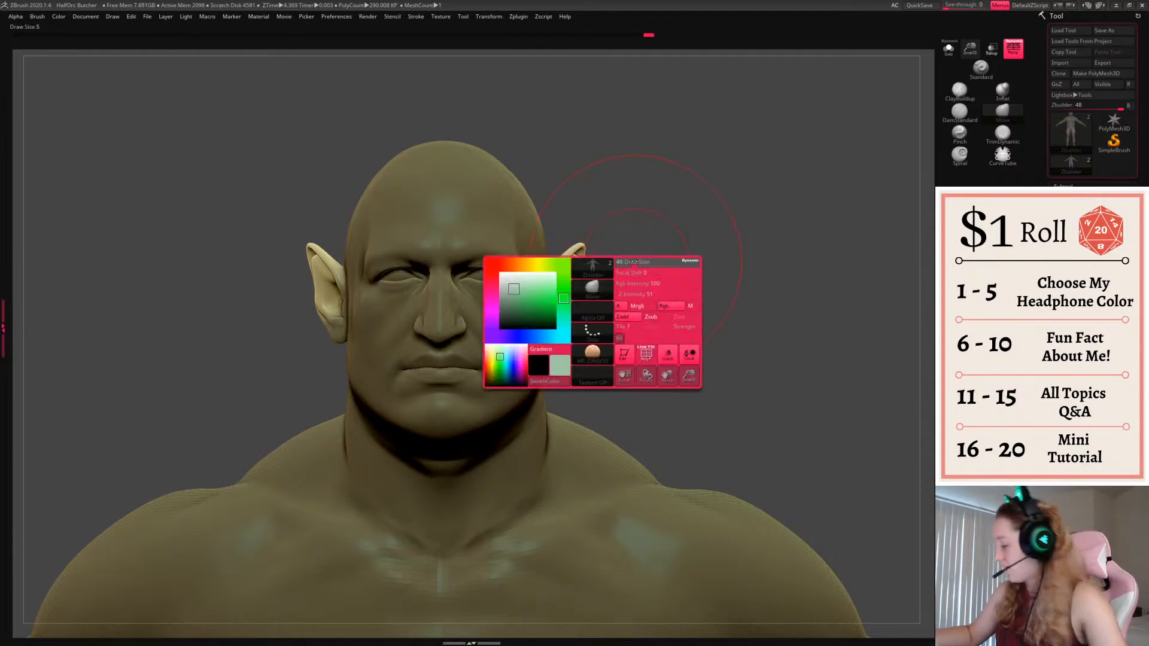
{"action": "mouse_move", "coordinate": [671, 324]}
{"action": "right_mouse_down"}
{"action": "mouse_move", "coordinate": [545, 336]}
{"action": "mouse_move", "coordinate": [665, 331]}
{"action": "right_mouse_up"}
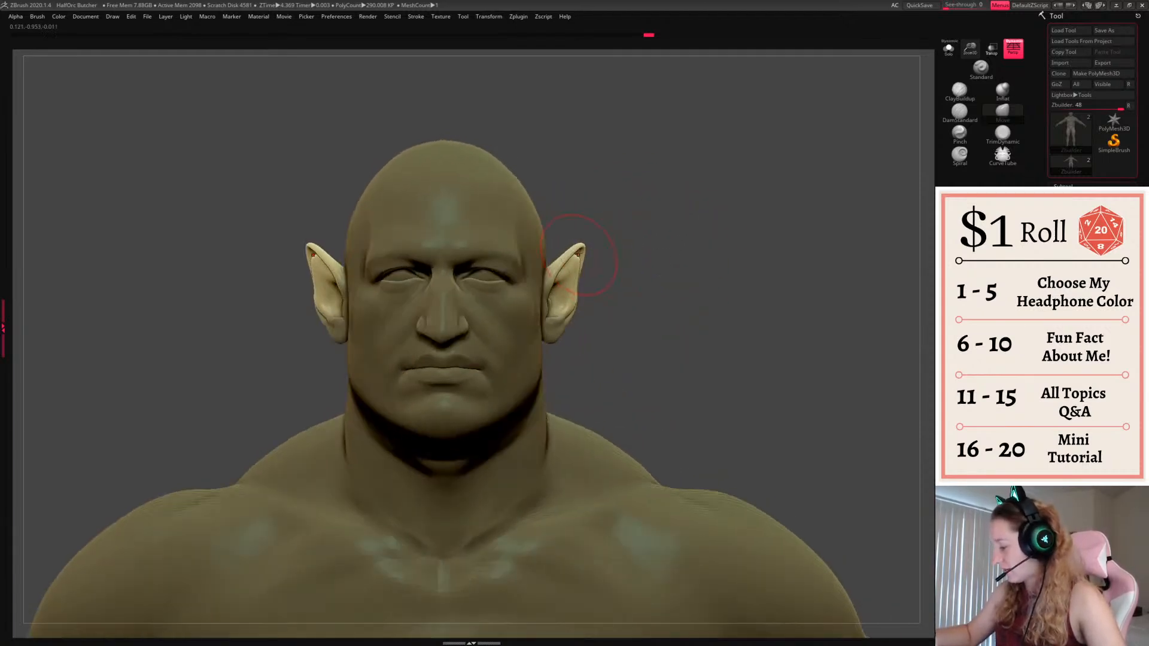
{"action": "left_click_drag", "start_coordinate": [579, 247], "coordinate": [587, 238]}
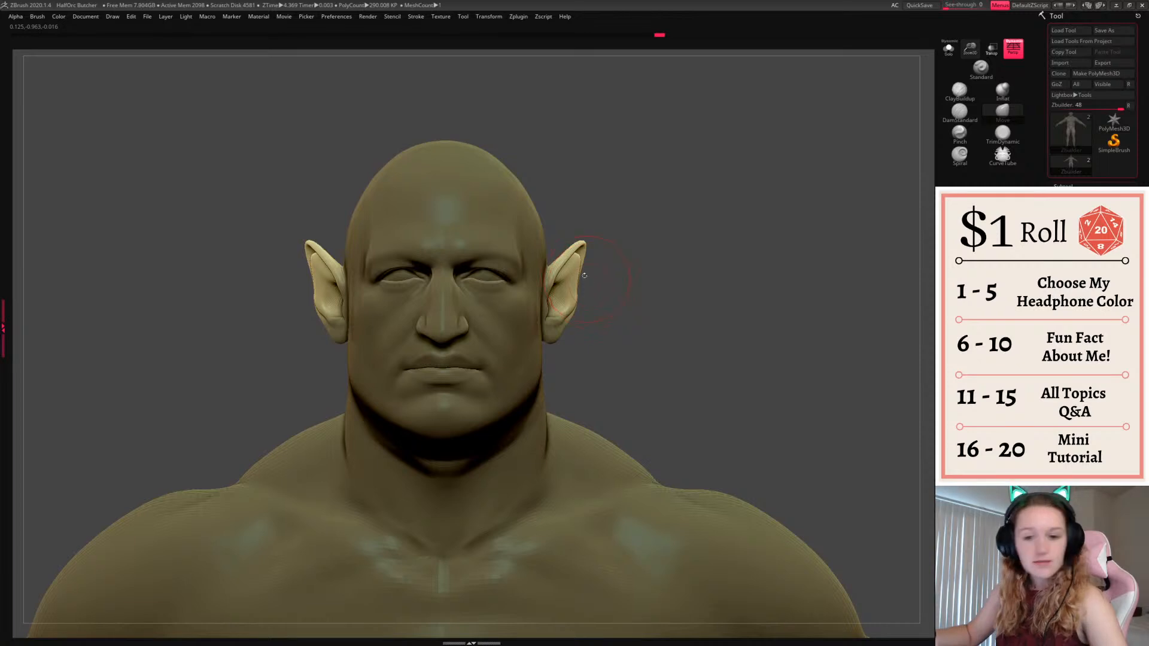
{"action": "left_click_drag", "start_coordinate": [581, 277], "coordinate": [585, 280]}
{"action": "mouse_move", "coordinate": [740, 272]}
{"action": "right_mouse_down"}
{"action": "mouse_move", "coordinate": [685, 275]}
{"action": "mouse_move", "coordinate": [733, 276]}
{"action": "right_mouse_up"}
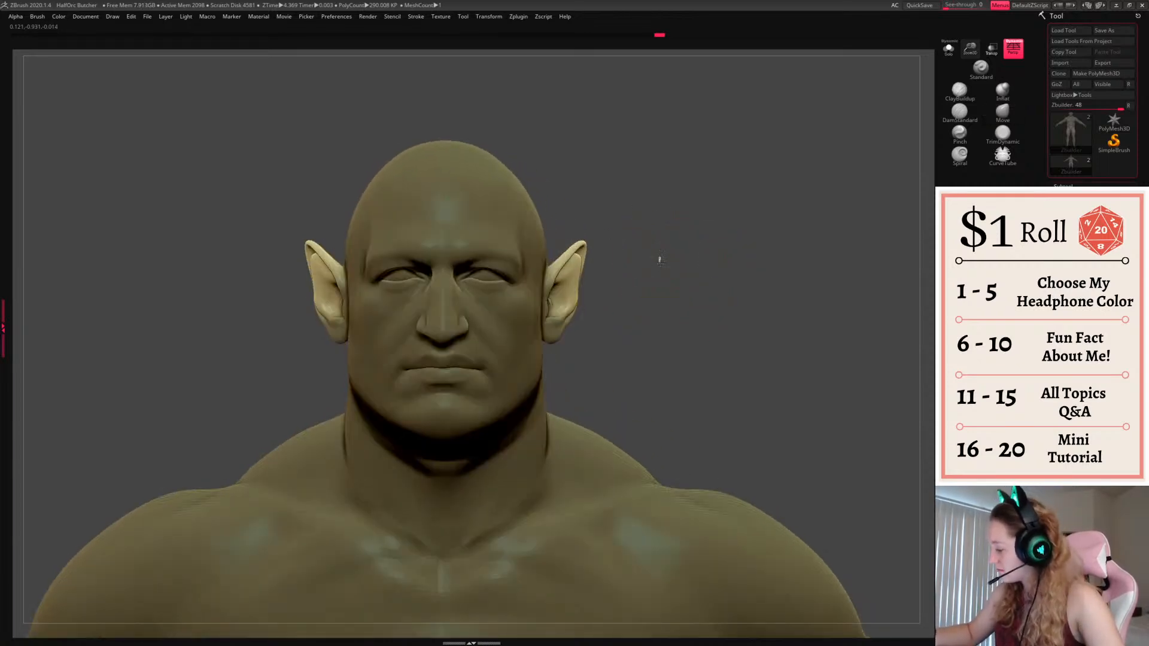
Clear the mask and refine the pointed ears, extending the tips and outer edges slightly outward
{"action": "left_click_drag", "start_coordinate": [659, 257], "coordinate": [676, 285], "text": "ctrl"}
{"action": "right_click", "coordinate": [618, 322]}
{"action": "left_click_drag", "start_coordinate": [589, 241], "coordinate": [598, 239]}
{"action": "left_click_drag", "start_coordinate": [582, 284], "coordinate": [586, 284]}
{"action": "mouse_move", "coordinate": [671, 259]}
{"action": "right_mouse_down"}
{"action": "mouse_move", "coordinate": [778, 287]}
{"action": "mouse_move", "coordinate": [614, 316]}
{"action": "right_mouse_up"}
{"action": "right_click", "coordinate": [615, 316]}
Reshape the forehead and brow profile from the side with the Move brush
{"action": "left_click_drag", "start_coordinate": [677, 299], "coordinate": [697, 299]}
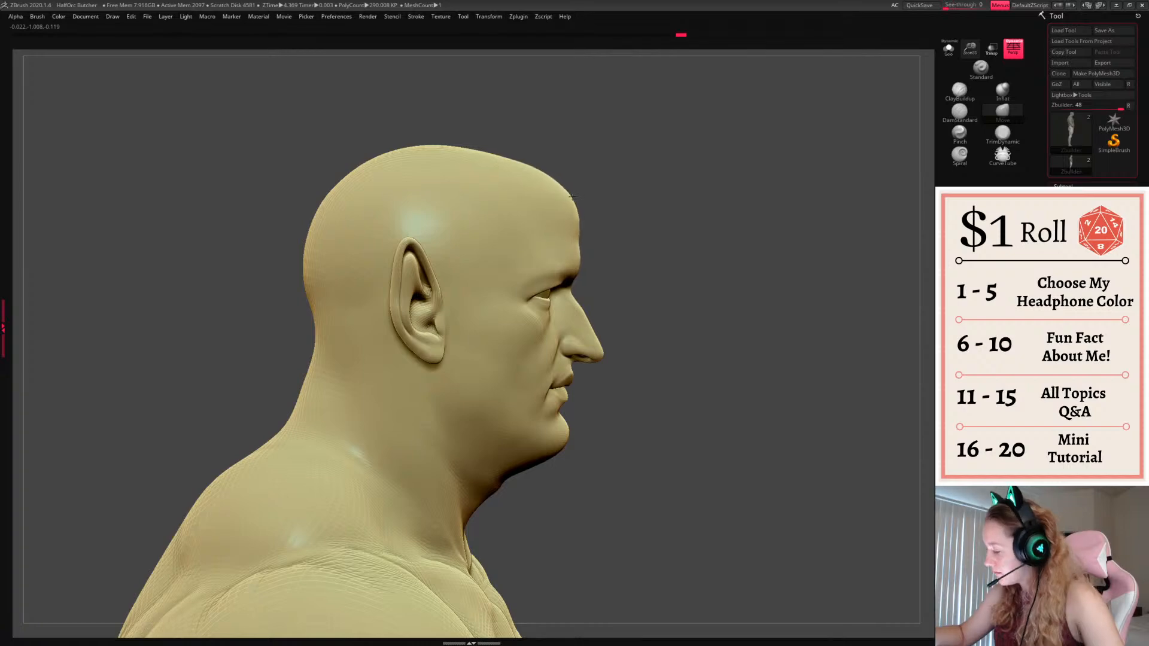
{"action": "right_click", "coordinate": [583, 202]}
{"action": "left_click_drag", "start_coordinate": [534, 183], "coordinate": [548, 171]}
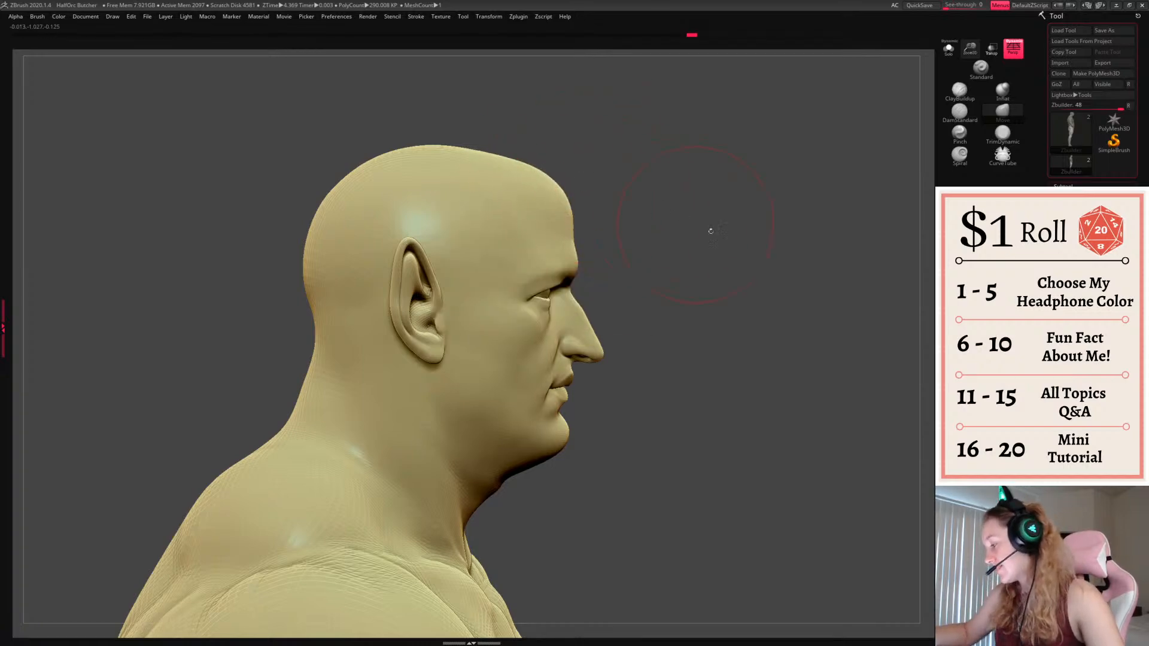
{"action": "left_click_drag", "start_coordinate": [799, 223], "coordinate": [694, 211]}
{"action": "left_click_drag", "start_coordinate": [625, 299], "coordinate": [686, 307]}
{"action": "left_click_drag", "start_coordinate": [684, 216], "coordinate": [649, 223]}
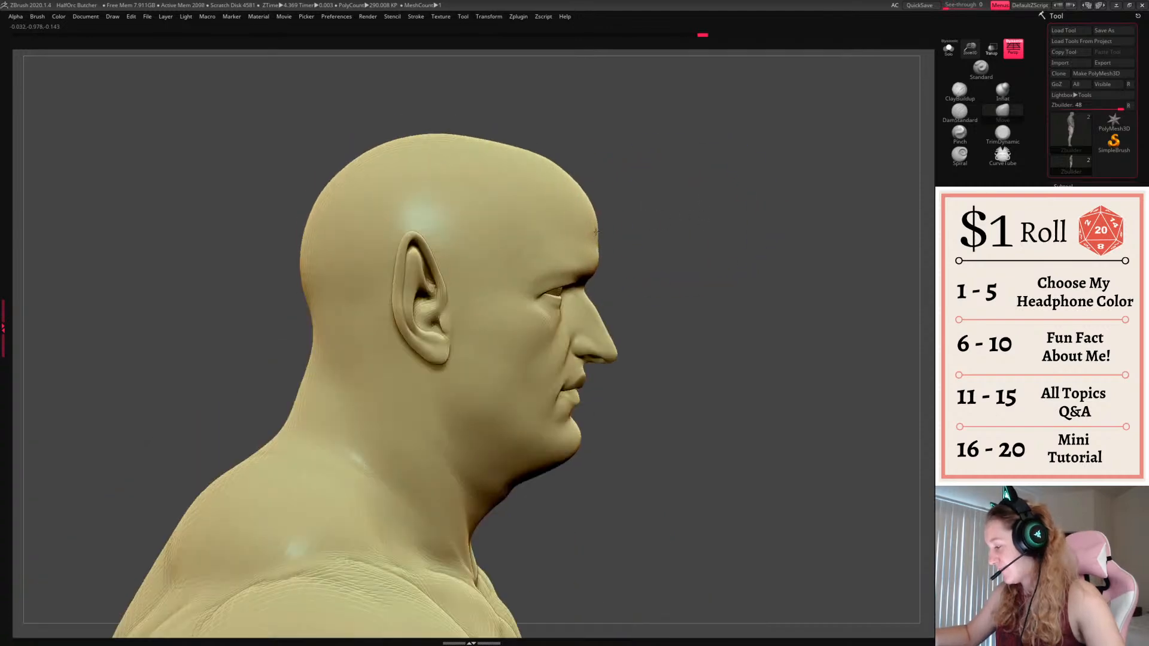
Widen and lift the nostrils from the front to give the face a broader, flatter nose
{"action": "left_click_drag", "start_coordinate": [910, 193], "coordinate": [779, 189]}
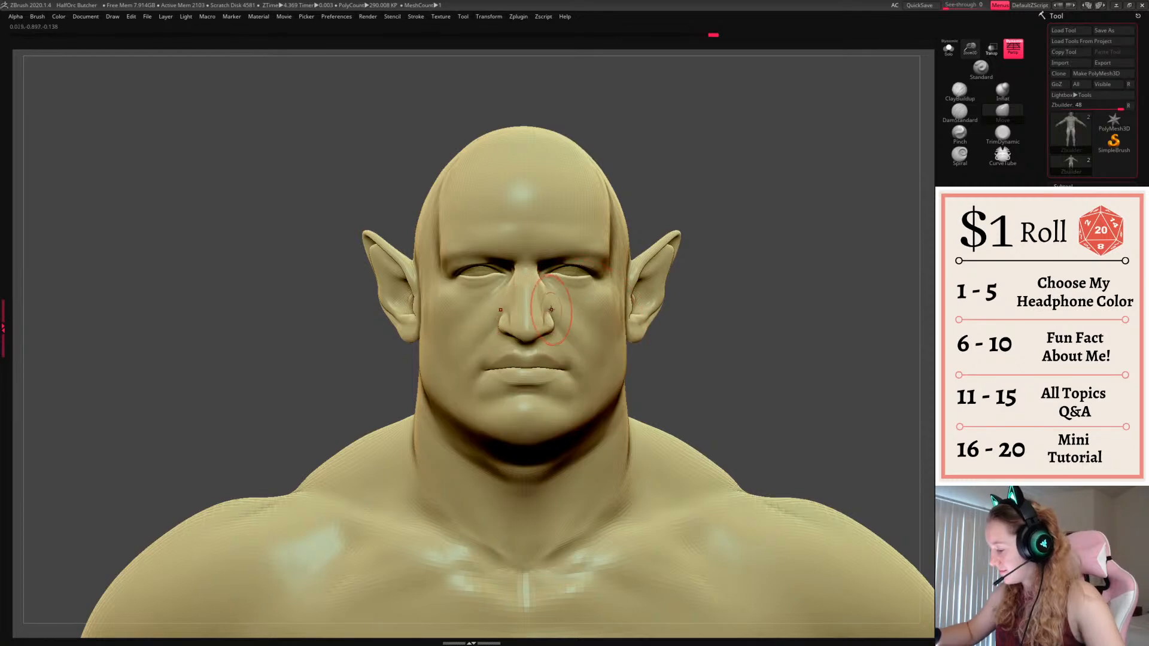
{"action": "left_click_drag", "start_coordinate": [546, 322], "coordinate": [543, 309]}
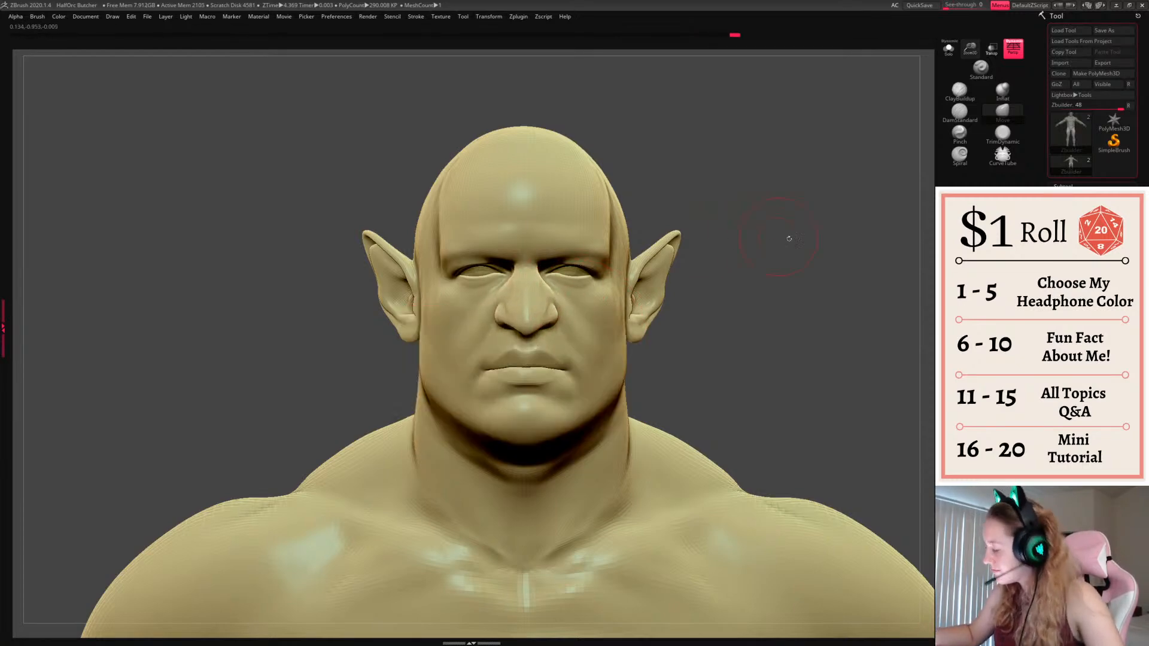
{"action": "mouse_move", "coordinate": [788, 239]}
{"action": "left_mouse_down", "text": "alt"}
{"action": "mouse_move", "coordinate": [744, 251]}
{"action": "mouse_move", "coordinate": [820, 243]}
{"action": "mouse_move", "coordinate": [647, 243]}
{"action": "left_mouse_up", "text": "alt"}
Reshape the lips with the mouth corners pulled outward and down, and adjust the side of the jaw
{"action": "key", "text": "space"}
{"action": "left_click_drag", "start_coordinate": [742, 241], "coordinate": [810, 238]}
{"action": "key", "text": "space"}
{"action": "mouse_move", "coordinate": [518, 343]}
{"action": "left_mouse_down"}
{"action": "mouse_move", "coordinate": [505, 347]}
{"action": "mouse_move", "coordinate": [553, 362]}
{"action": "left_mouse_up"}
{"action": "left_click_drag", "start_coordinate": [553, 361], "coordinate": [553, 361]}
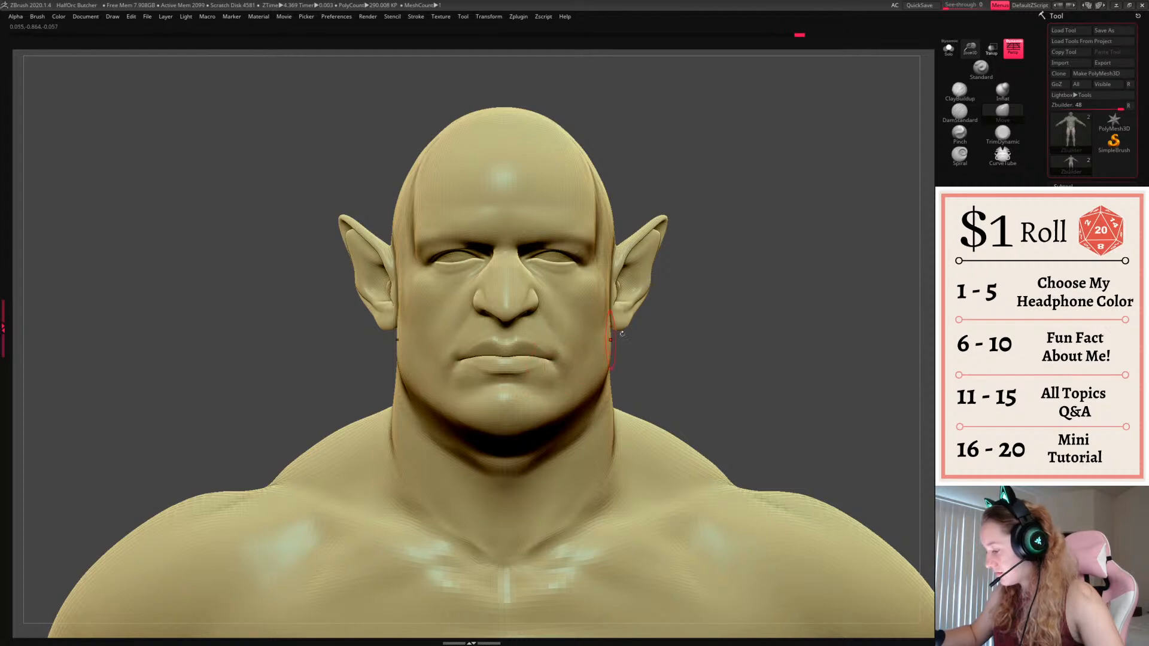
{"action": "left_click_drag", "start_coordinate": [609, 338], "coordinate": [612, 337]}
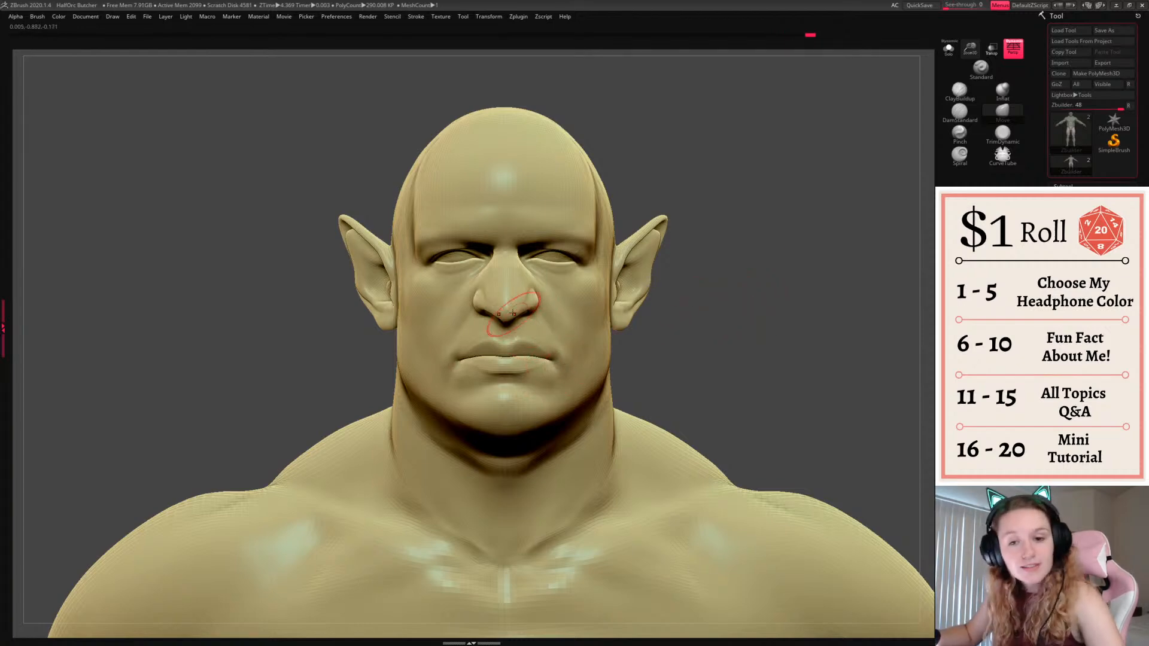
Flare the nostrils slightly and try adjusting the tip of the nose in profile
{"action": "left_click_drag", "start_coordinate": [530, 301], "coordinate": [535, 299]}
{"action": "left_click_drag", "start_coordinate": [689, 296], "coordinate": [838, 303]}
{"action": "key", "text": "ctrl+z"}
{"action": "key", "text": "s"}
{"action": "left_click", "coordinate": [395, 331]}
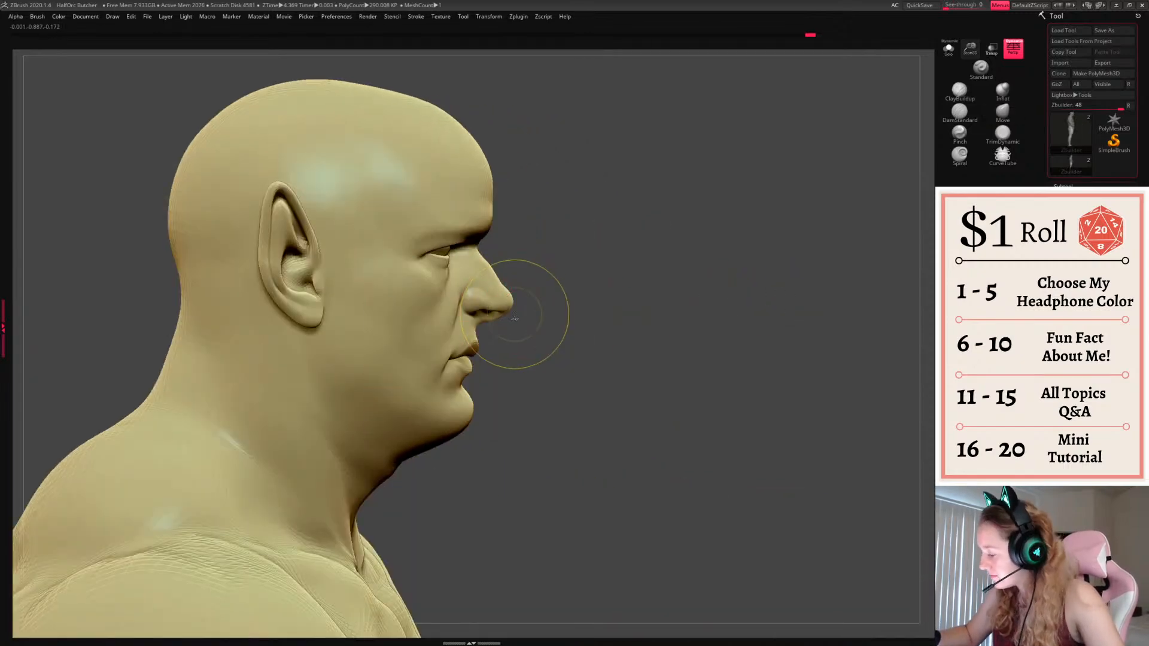
{"action": "mouse_move", "coordinate": [513, 304]}
{"action": "left_mouse_down"}
{"action": "mouse_move", "coordinate": [503, 317]}
{"action": "mouse_move", "coordinate": [505, 294]}
{"action": "left_mouse_up"}
{"action": "key", "text": "space"}
{"action": "left_click", "coordinate": [516, 352]}
{"action": "key", "text": "ctrl+z"}
{"action": "left_click_drag", "start_coordinate": [616, 316], "coordinate": [742, 323]}
Build up the neck muscle running from below the ear to the collarbone with the Standard brush
{"action": "left_click_drag", "start_coordinate": [827, 317], "coordinate": [698, 305], "text": "alt"}
{"action": "key", "text": "space"}
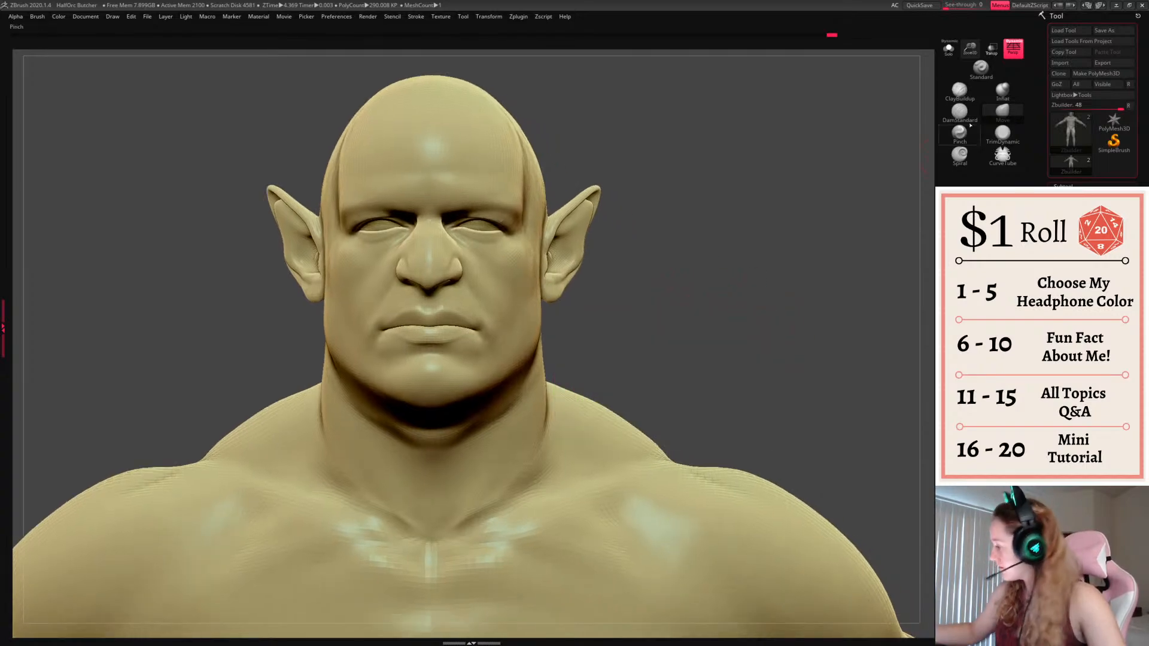
{"action": "left_click_drag", "start_coordinate": [769, 226], "coordinate": [367, 431]}
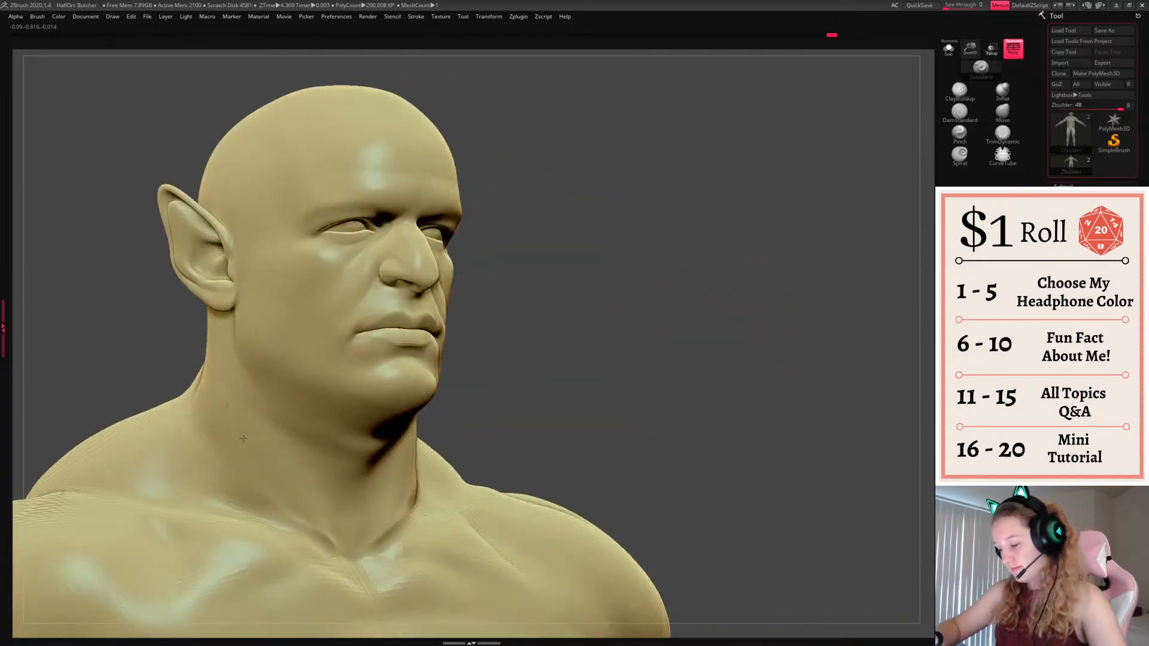
{"action": "key", "text": "space"}
{"action": "left_click_drag", "start_coordinate": [217, 398], "coordinate": [326, 534]}
{"action": "left_click_drag", "start_coordinate": [217, 398], "coordinate": [330, 527]}
Adjust the brush size, reinforce the neck muscle toward the pit of the neck, and smooth its surface
{"action": "key", "text": "space"}
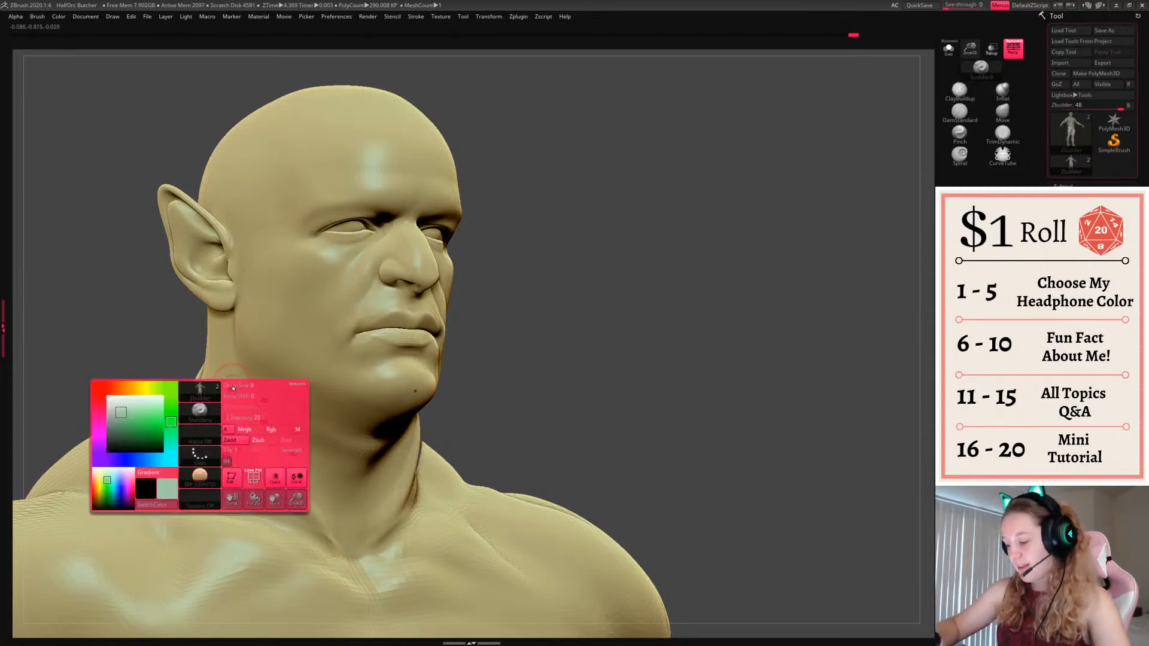
{"action": "left_click_drag", "start_coordinate": [217, 377], "coordinate": [302, 508]}
{"action": "left_click_drag", "start_coordinate": [221, 405], "coordinate": [333, 534]}
{"action": "left_click_drag", "start_coordinate": [243, 431], "coordinate": [333, 518]}
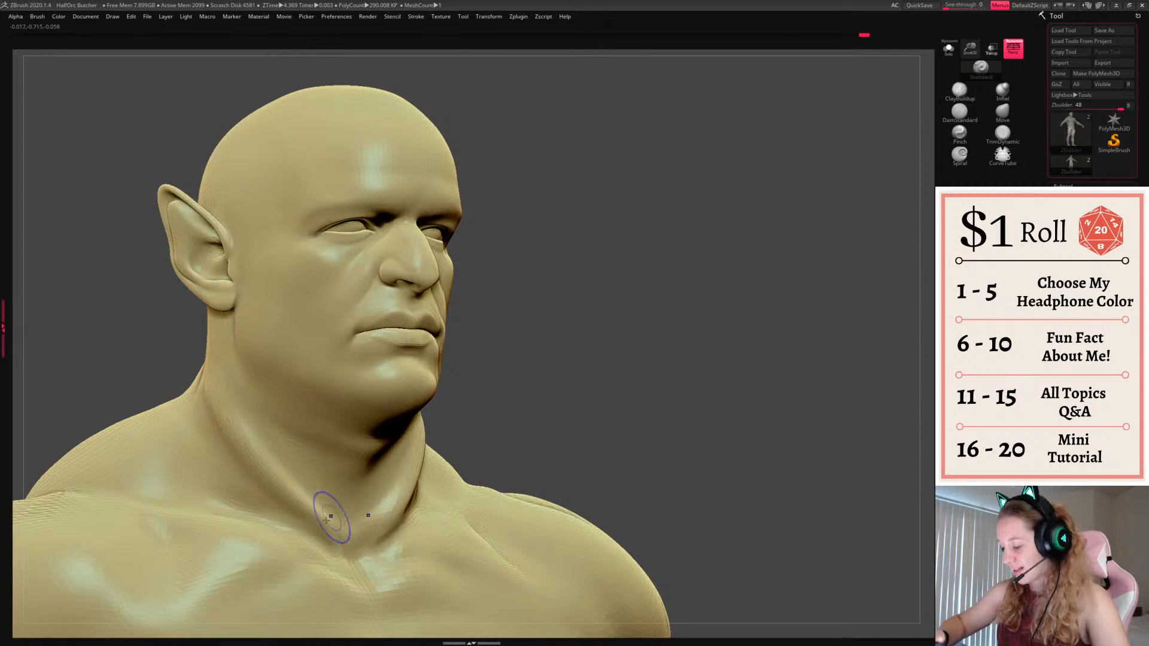
{"action": "mouse_move", "coordinate": [220, 398]}
{"action": "left_mouse_down", "text": "shift"}
{"action": "mouse_move", "coordinate": [321, 522]}
{"action": "mouse_move", "coordinate": [304, 503]}
{"action": "left_mouse_up", "text": "shift"}
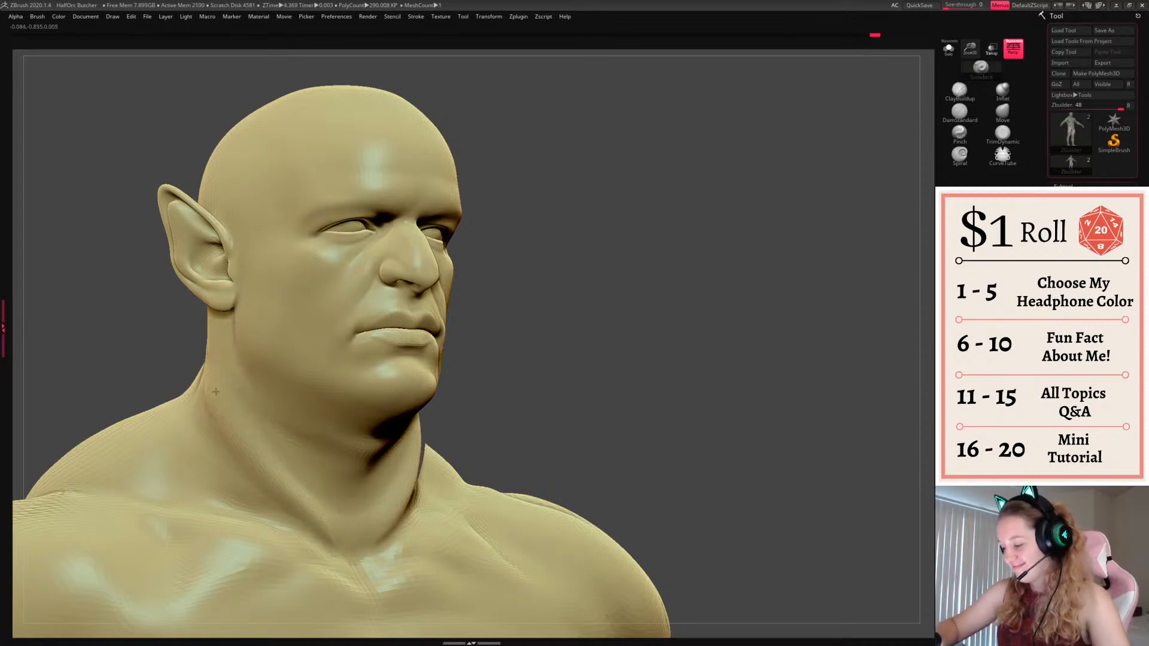
Smooth the neck muscle behind and below the ear and the front of the throat in side view
{"action": "left_click_drag", "start_coordinate": [473, 274], "coordinate": [434, 326], "text": "shift"}
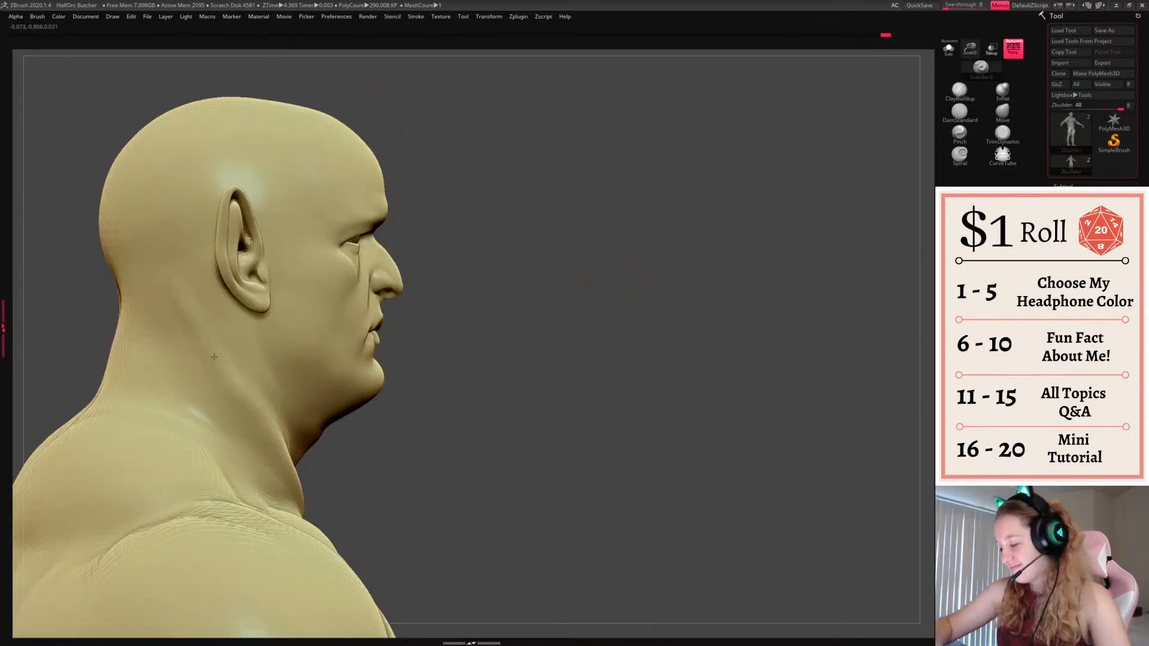
{"action": "left_click_drag", "start_coordinate": [172, 282], "coordinate": [207, 359], "text": "shift"}
{"action": "mouse_move", "coordinate": [618, 324]}
{"action": "left_mouse_down"}
{"action": "mouse_move", "coordinate": [556, 327]}
{"action": "mouse_move", "coordinate": [583, 329]}
{"action": "left_mouse_up"}
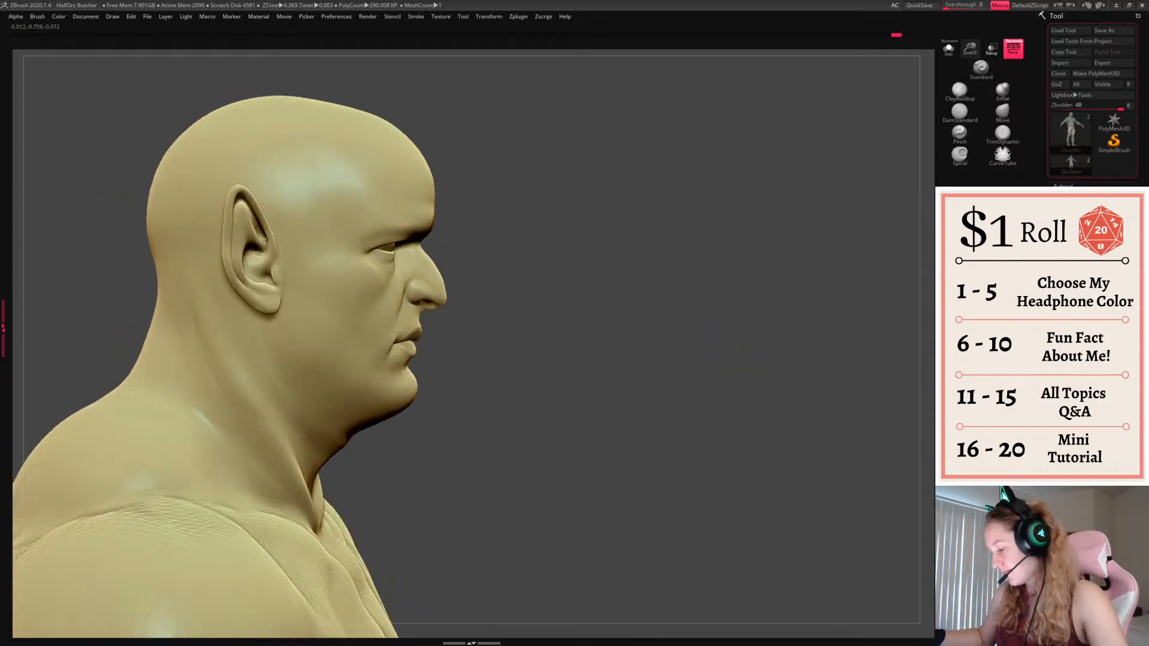
{"action": "left_click_drag", "start_coordinate": [348, 439], "coordinate": [325, 468], "text": "shift"}
Switch to a larger Move brush and reshape the underside of the chin and the jawline
{"action": "key", "text": "space"}
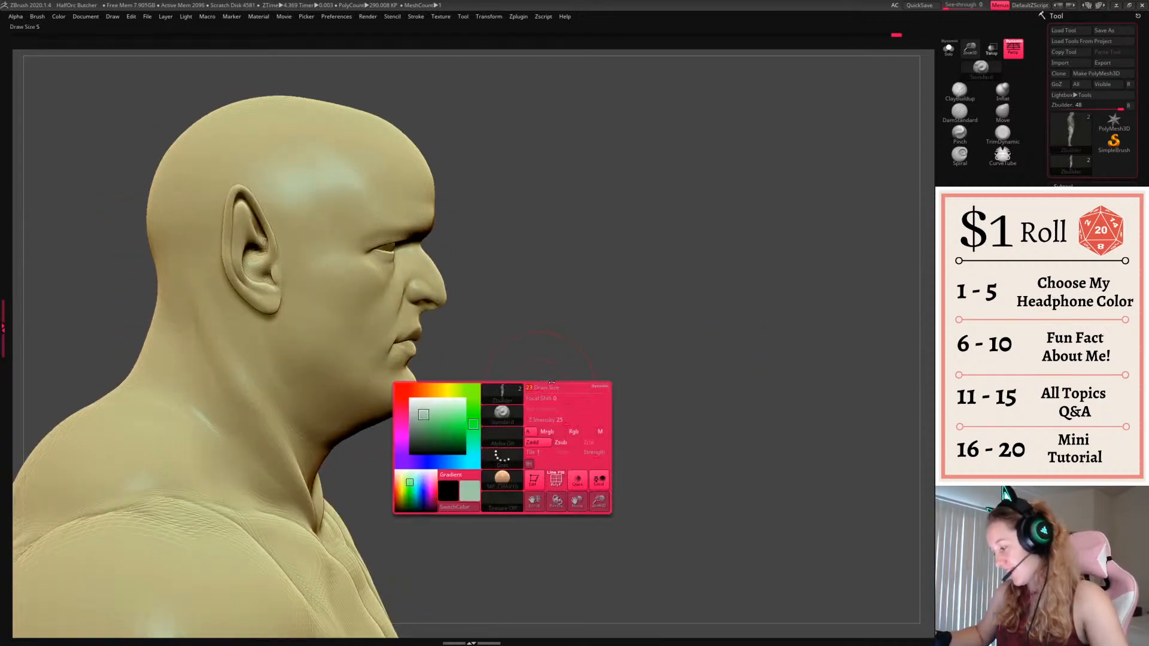
{"action": "key", "text": "space"}
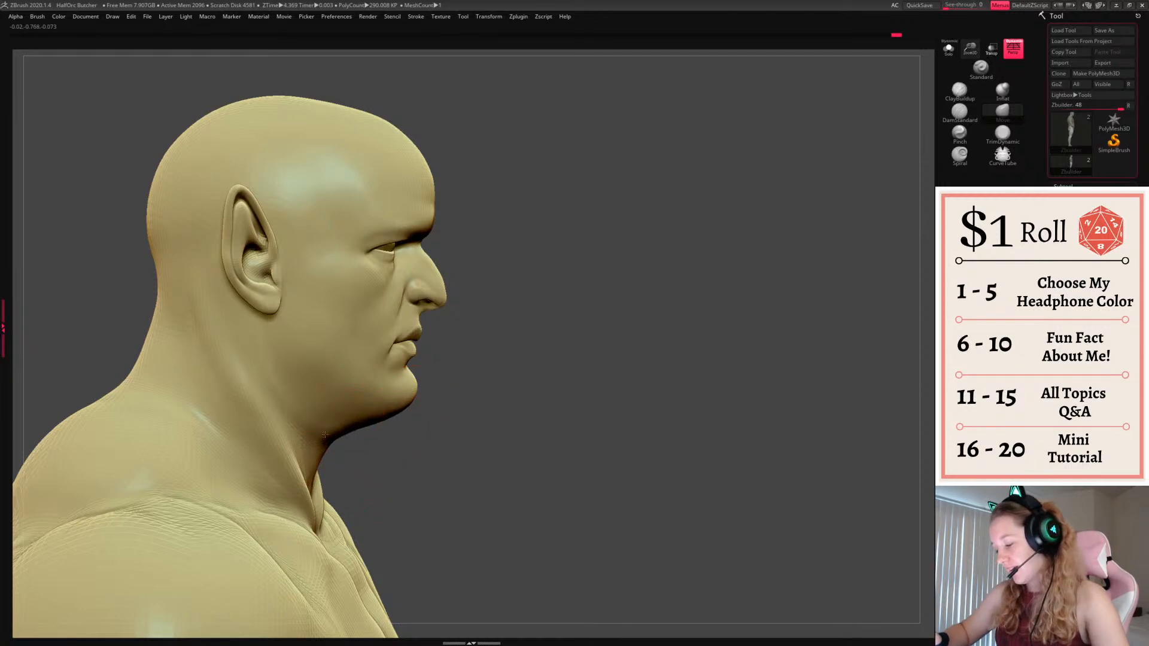
{"action": "left_click_drag", "start_coordinate": [636, 303], "coordinate": [686, 307], "text": "alt"}
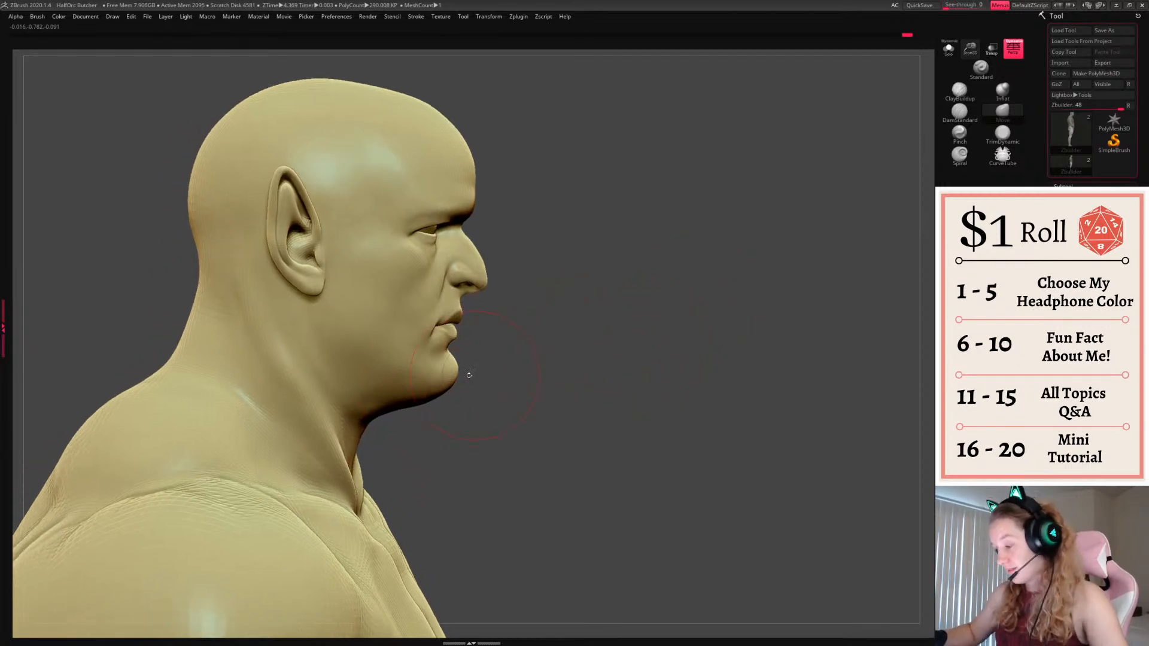
{"action": "key", "text": "space"}
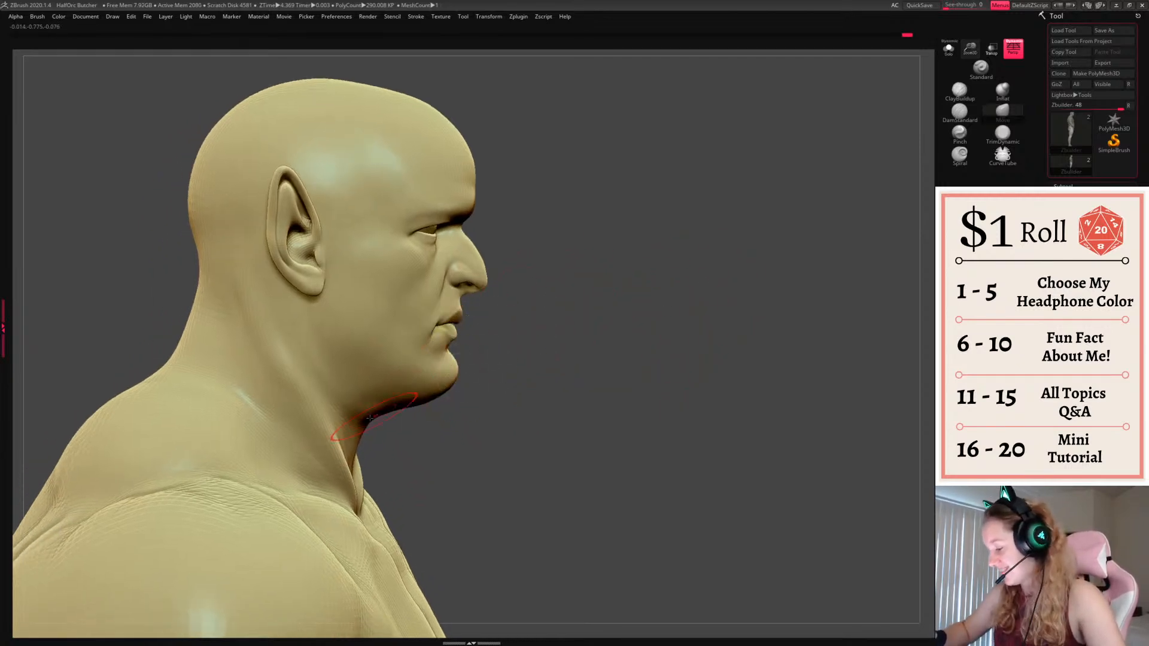
{"action": "left_click_drag", "start_coordinate": [790, 269], "coordinate": [647, 280]}
{"action": "mouse_move", "coordinate": [476, 392]}
{"action": "left_mouse_down"}
{"action": "mouse_move", "coordinate": [499, 346]}
{"action": "mouse_move", "coordinate": [494, 362]}
{"action": "left_mouse_up"}
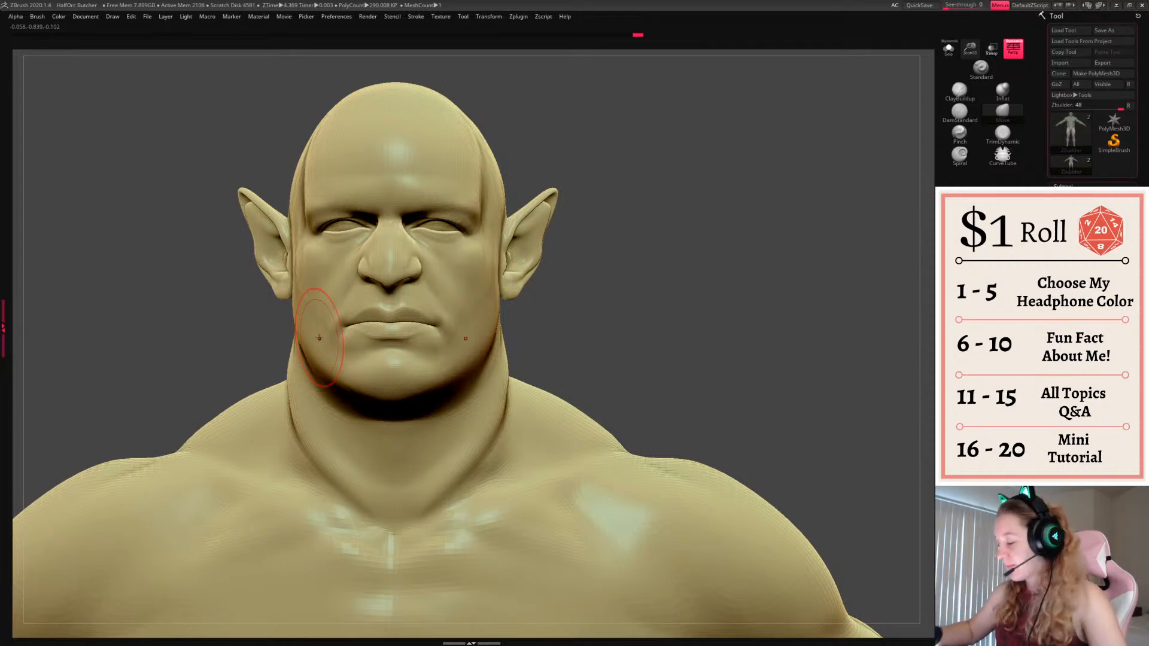
Select the ClayBuildup brush and turn its alpha off for sculpting the face
{"action": "left_click_drag", "start_coordinate": [749, 282], "coordinate": [521, 281]}
{"action": "left_click_drag", "start_coordinate": [746, 274], "coordinate": [898, 274]}
{"action": "key", "text": "space"}
{"action": "left_click_drag", "start_coordinate": [723, 282], "coordinate": [731, 286], "text": "alt"}
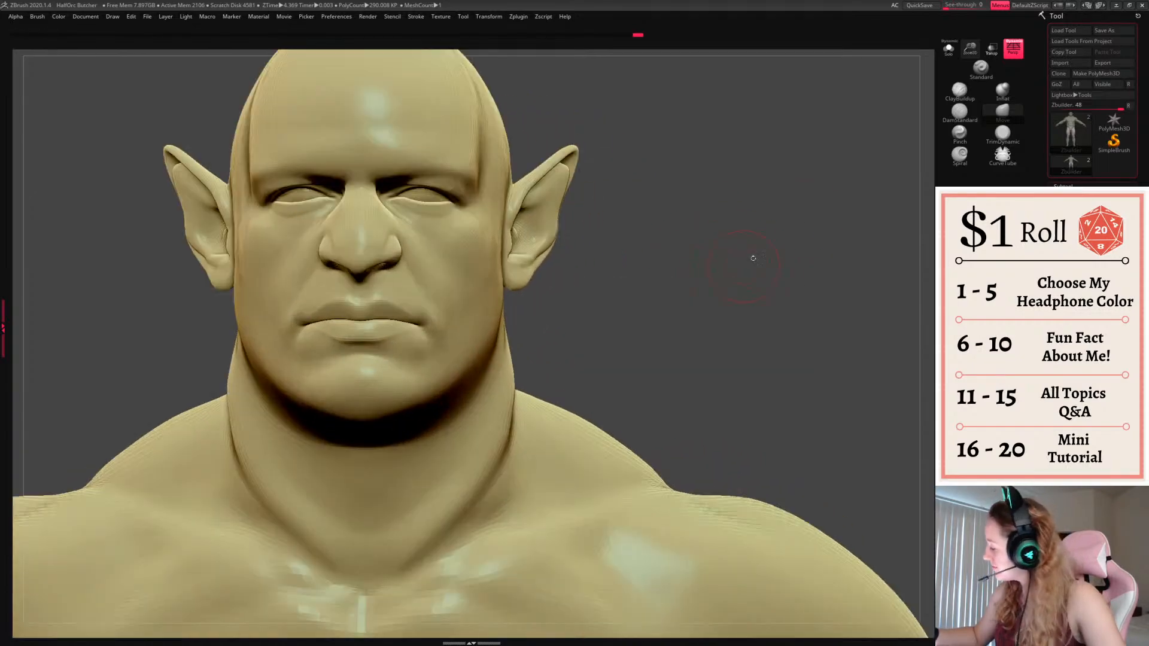
{"action": "left_click_drag", "start_coordinate": [971, 48], "coordinate": [965, 71]}
{"action": "left_click", "coordinate": [960, 90]}
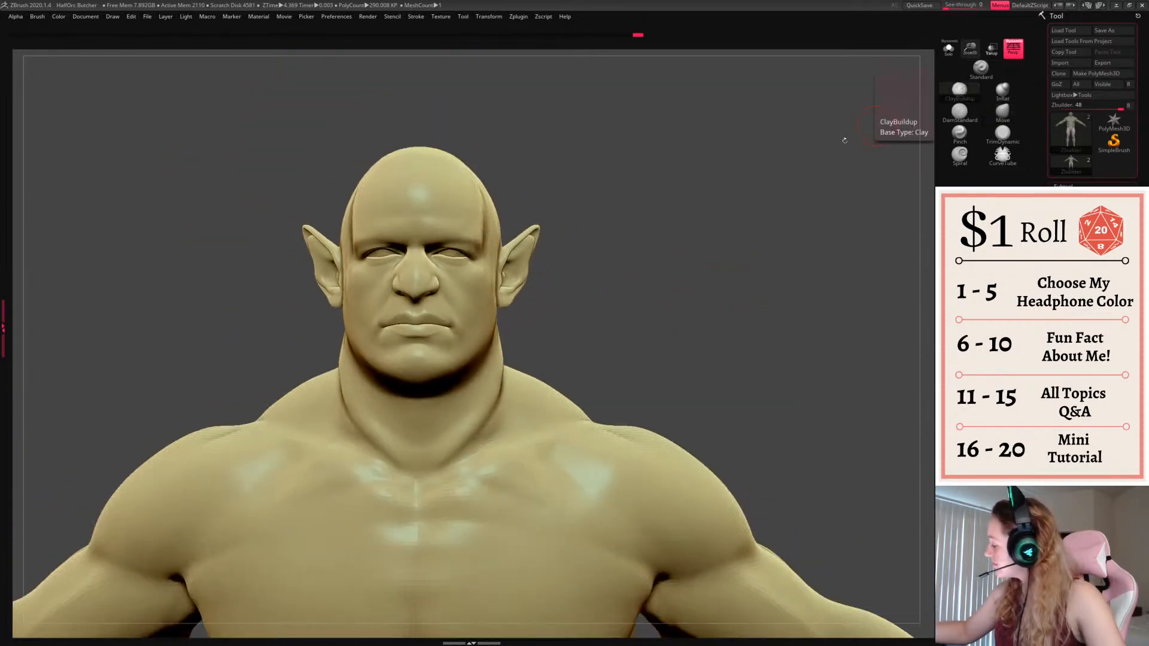
{"action": "key", "text": "space"}
{"action": "left_click", "coordinate": [433, 329]}
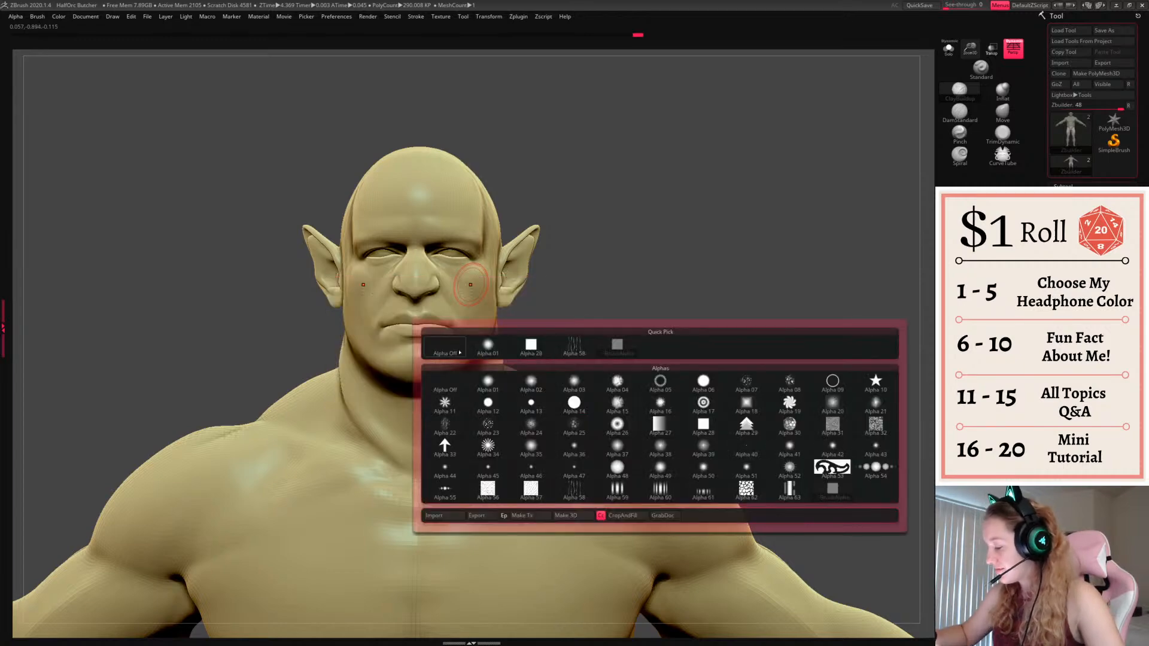
{"action": "left_click", "coordinate": [447, 347]}
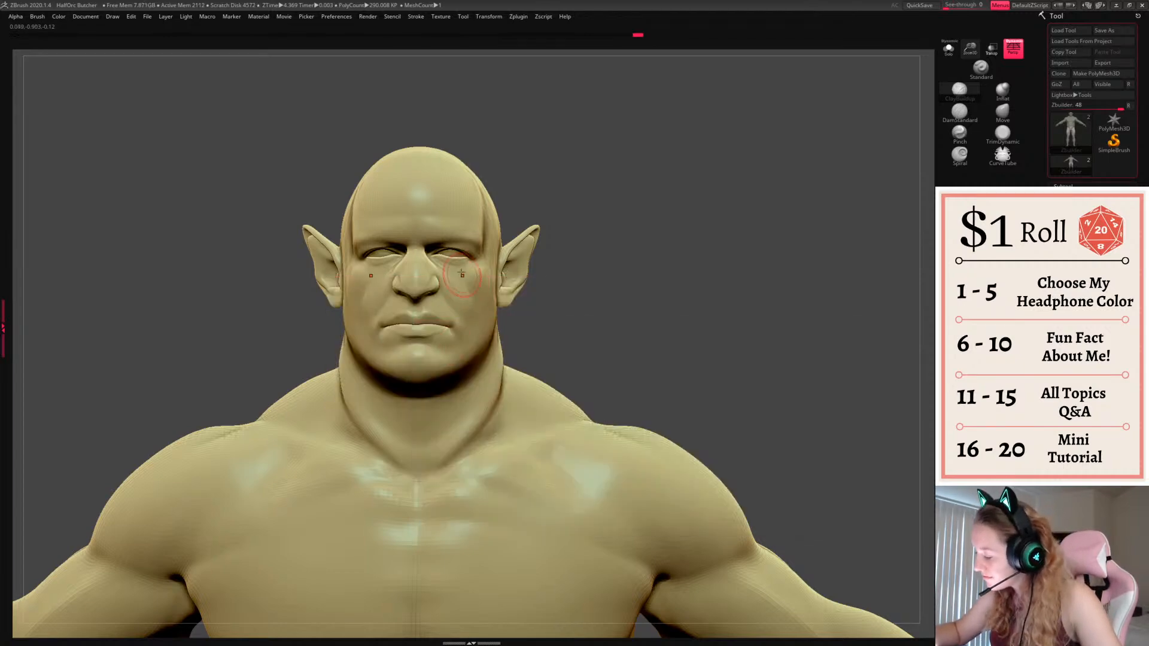
Build up the cheek below the eye and the jawline from the chin toward the ear with ClayBuildup
{"action": "mouse_move", "coordinate": [480, 269]}
{"action": "left_mouse_down"}
{"action": "mouse_move", "coordinate": [486, 292]}
{"action": "mouse_move", "coordinate": [472, 287]}
{"action": "left_mouse_up"}
{"action": "left_click_drag", "start_coordinate": [802, 289], "coordinate": [709, 277]}
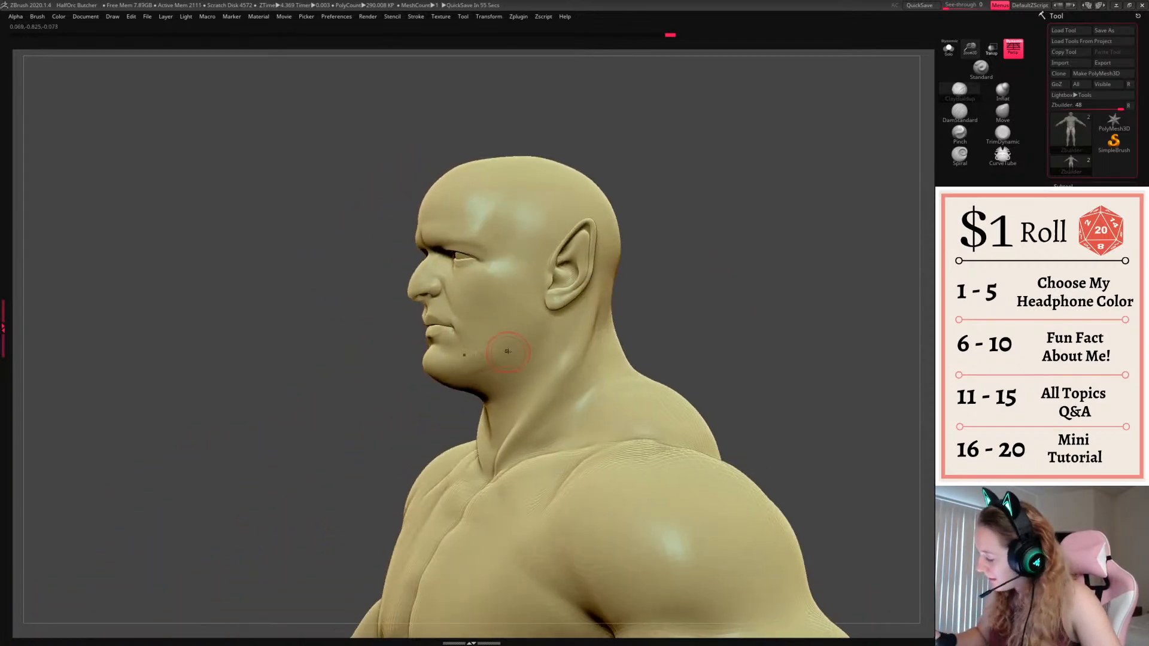
{"action": "mouse_move", "coordinate": [474, 362]}
{"action": "left_mouse_down"}
{"action": "mouse_move", "coordinate": [501, 365]}
{"action": "mouse_move", "coordinate": [537, 336]}
{"action": "left_mouse_up"}
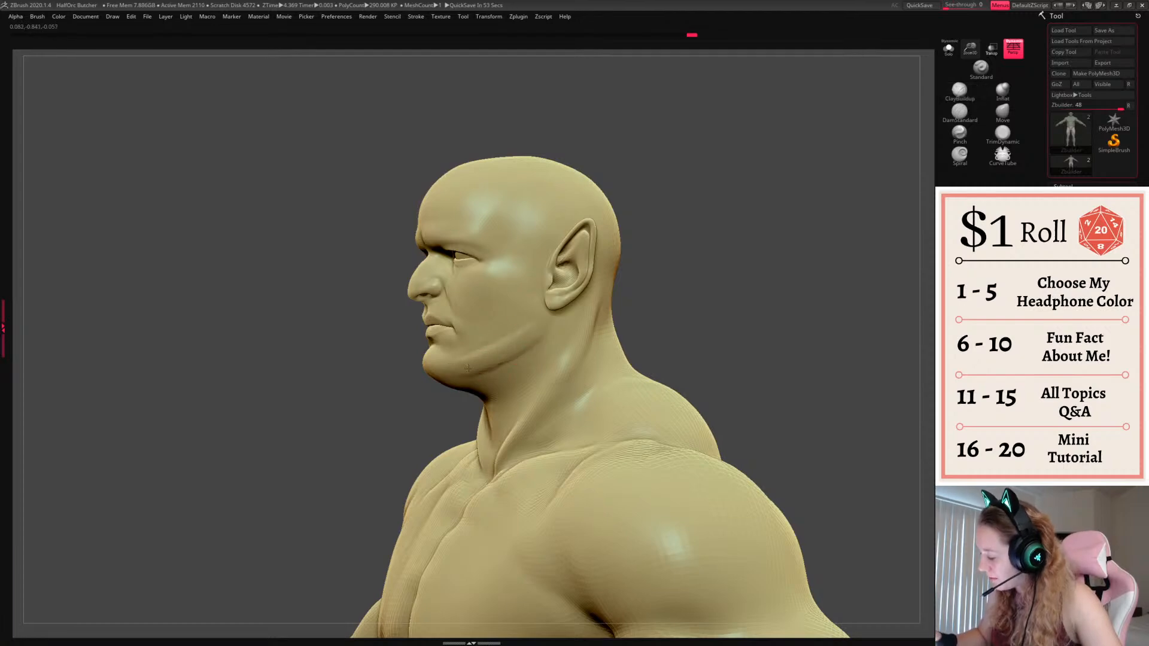
Sculpt the side of the neck and the area above the collarbone in front view
{"action": "left_click_drag", "start_coordinate": [689, 300], "coordinate": [772, 301], "text": "shift"}
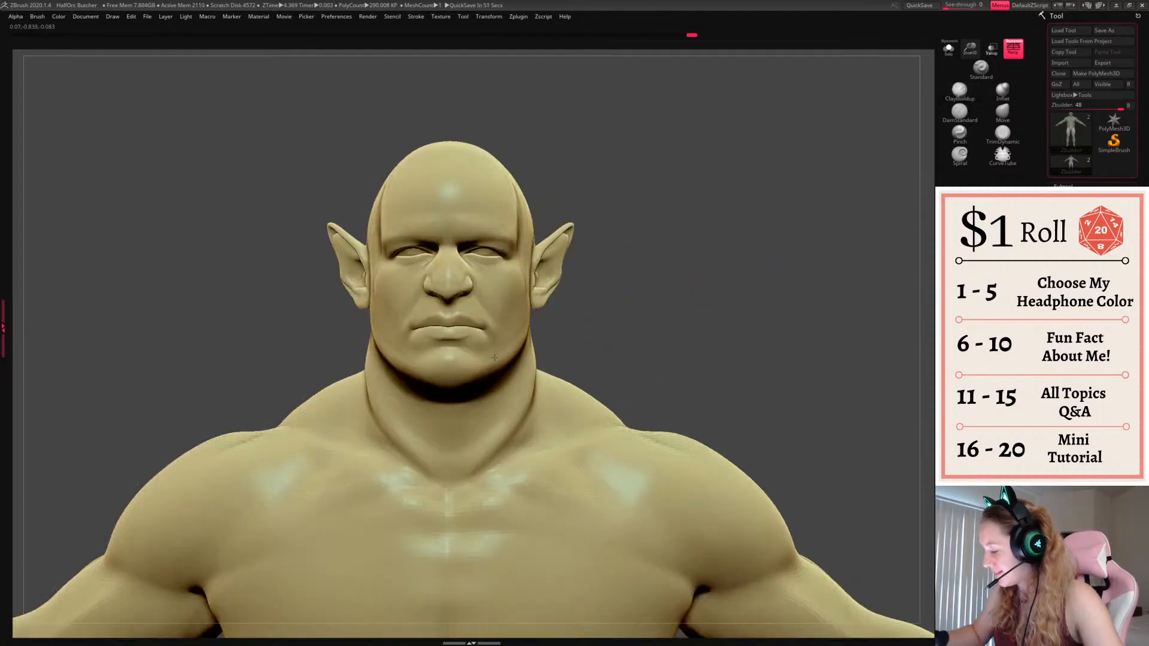
{"action": "mouse_move", "coordinate": [529, 373]}
{"action": "left_mouse_down"}
{"action": "mouse_move", "coordinate": [536, 422]}
{"action": "mouse_move", "coordinate": [504, 464]}
{"action": "mouse_move", "coordinate": [557, 406]}
{"action": "left_mouse_up"}
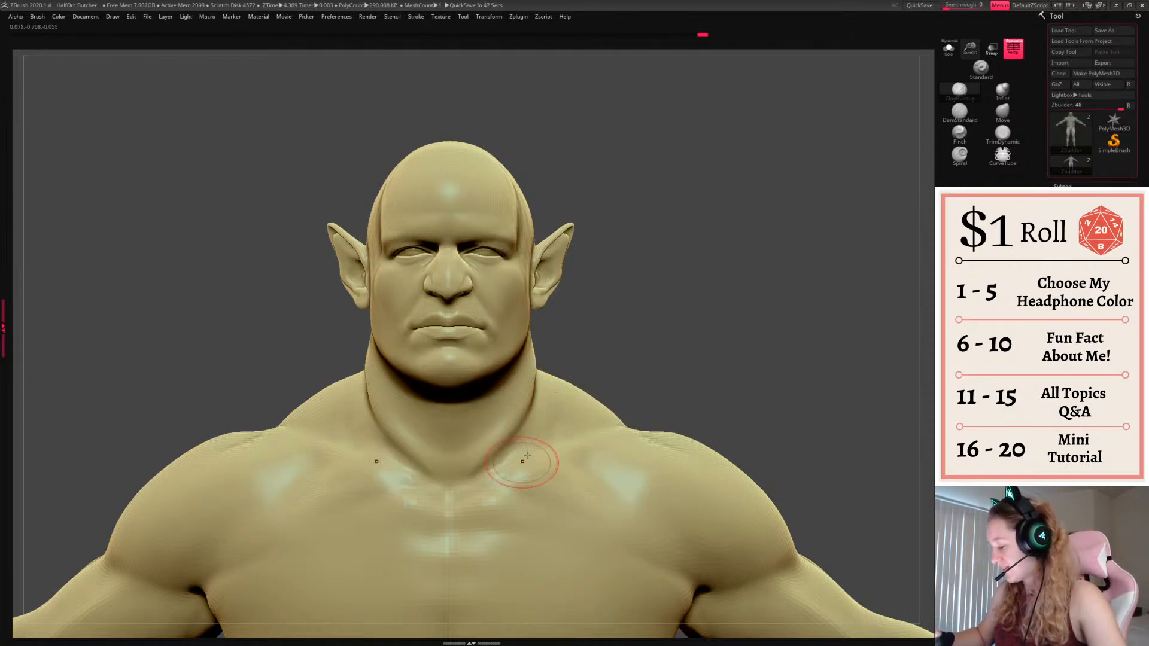
{"action": "mouse_move", "coordinate": [522, 462]}
{"action": "left_mouse_down"}
{"action": "mouse_move", "coordinate": [543, 407]}
{"action": "mouse_move", "coordinate": [520, 472]}
{"action": "left_mouse_up"}
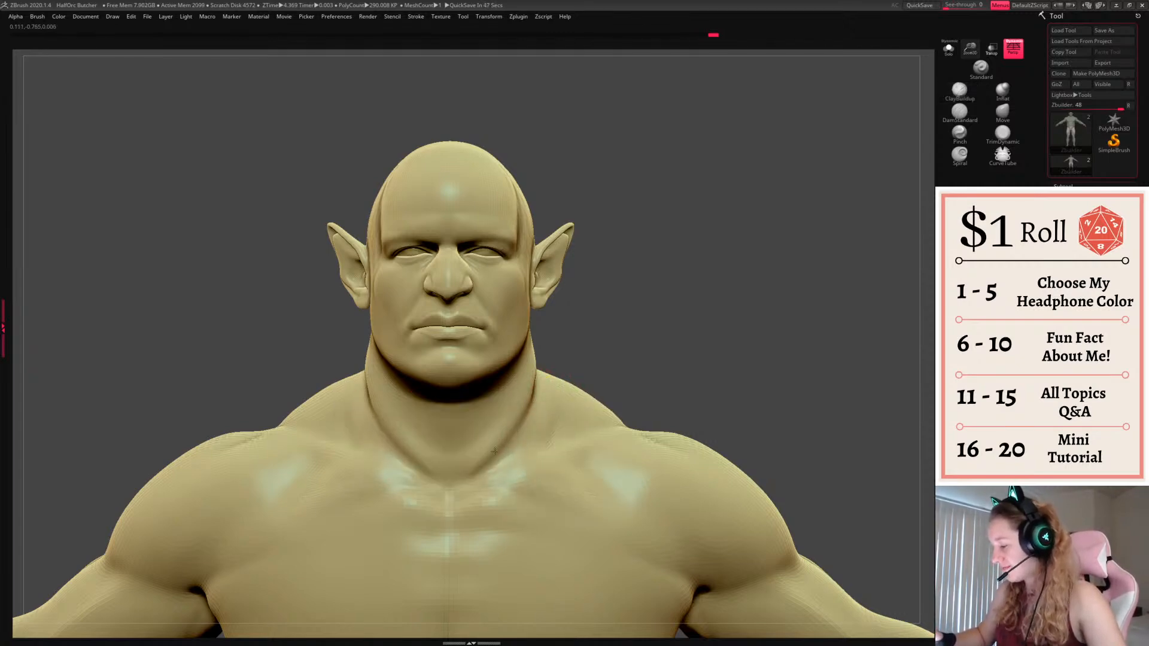
{"action": "left_click_drag", "start_coordinate": [538, 372], "coordinate": [537, 412]}
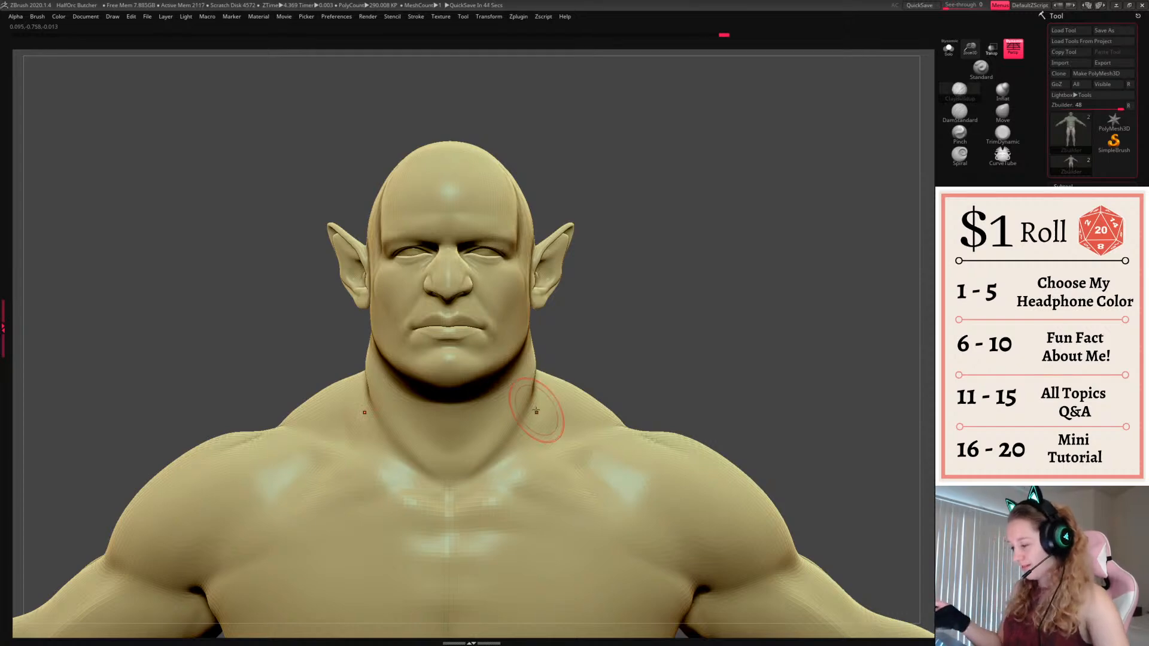
Select the DamStandard brush and set a small brush size for detailing around the eyes
{"action": "left_click_drag", "start_coordinate": [677, 305], "coordinate": [706, 311]}
{"action": "left_click_drag", "start_coordinate": [971, 48], "coordinate": [970, 111]}
{"action": "left_click_drag", "start_coordinate": [706, 310], "coordinate": [711, 323], "text": "alt"}
{"action": "left_click_drag", "start_coordinate": [729, 271], "coordinate": [677, 291]}
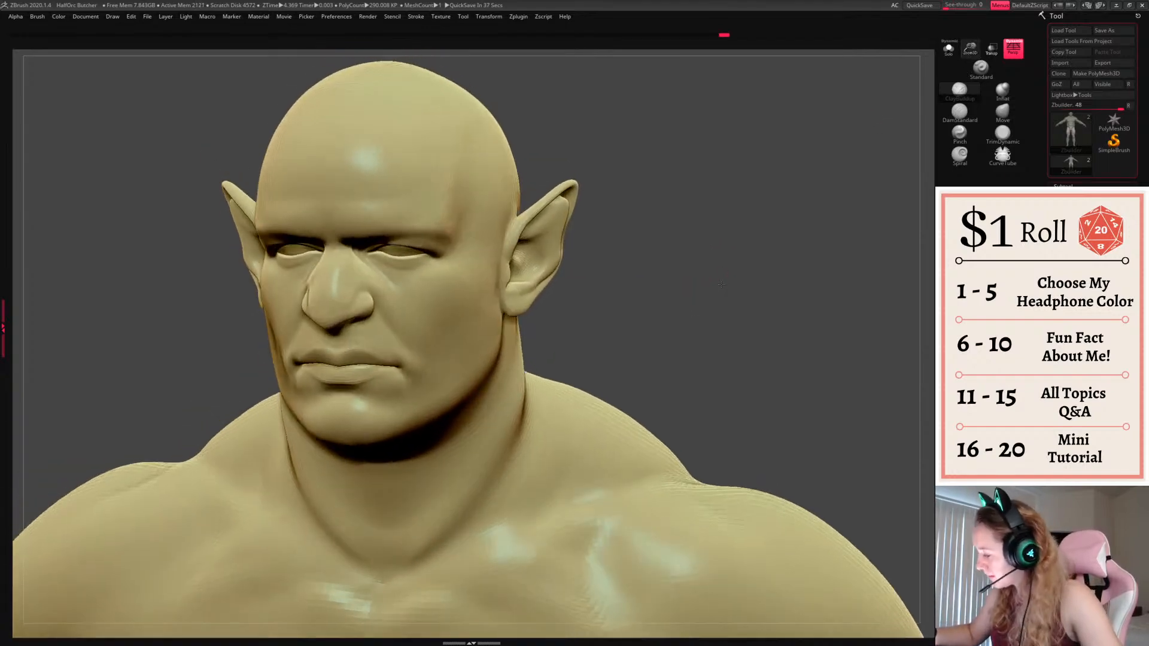
{"action": "left_click", "coordinate": [958, 114]}
{"action": "key", "text": "space"}
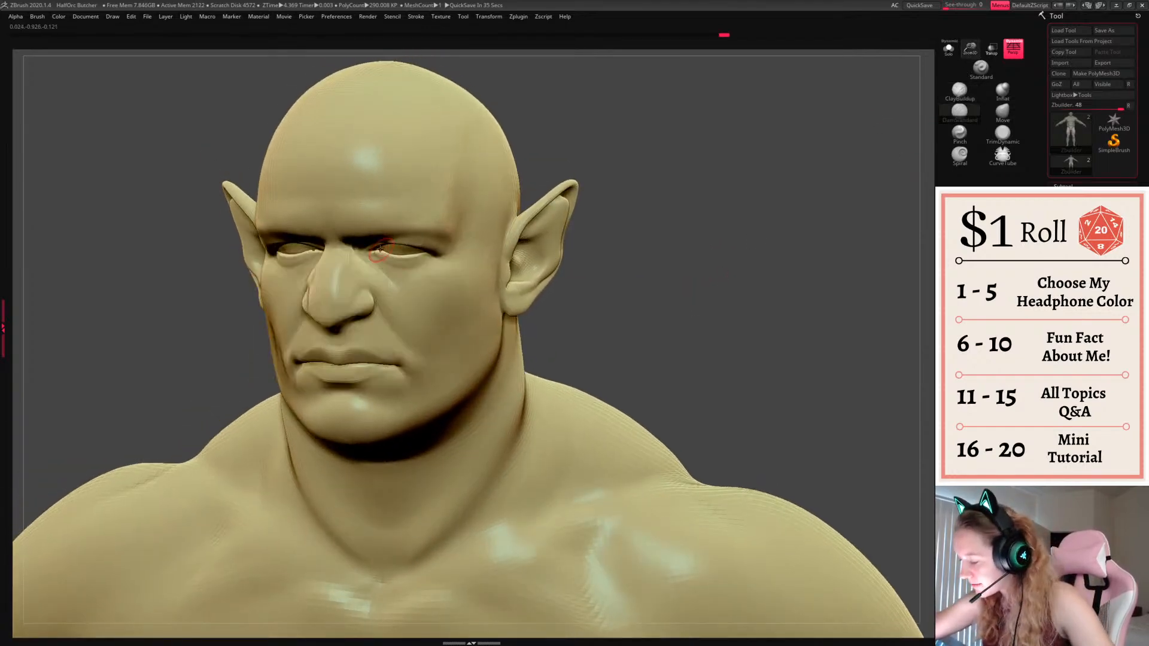
Try to carve a crease under the lower eyelid with the DamStandard brush
{"action": "left_click_drag", "start_coordinate": [389, 256], "coordinate": [429, 254]}
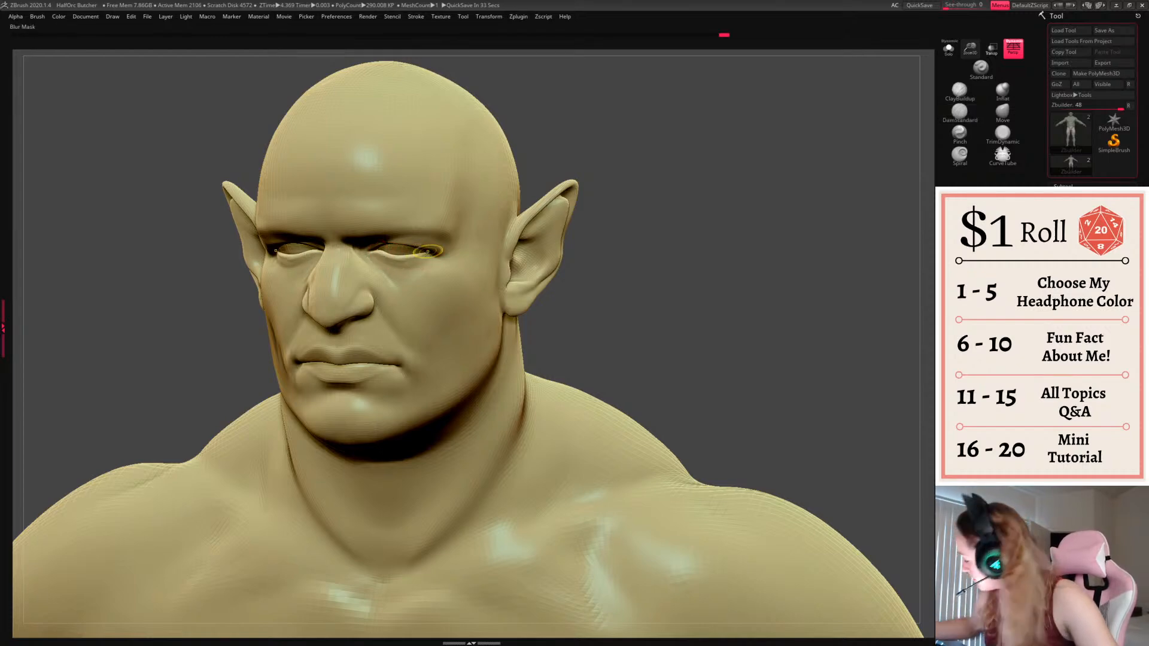
{"action": "key", "text": "ctrl+z"}
{"action": "left_click", "coordinate": [958, 443]}
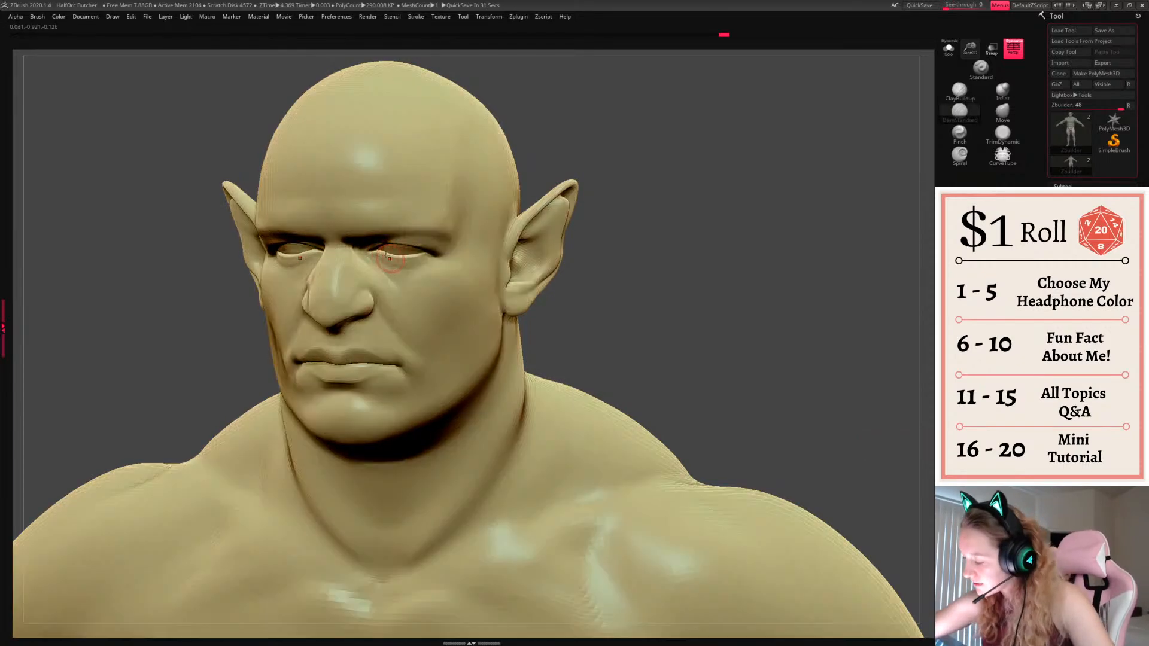
Adjust the brush's LazyRadius and carve a smooth crease below the lower eyelid
{"action": "left_click", "coordinate": [416, 16]}
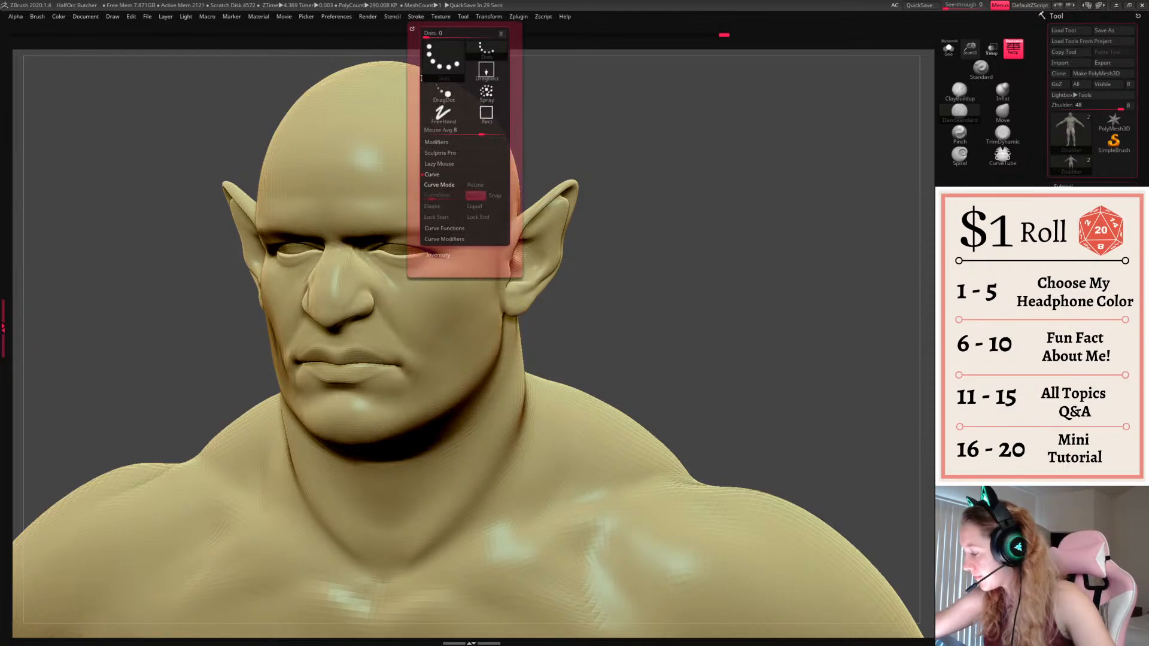
{"action": "left_click", "coordinate": [443, 197]}
{"action": "type", "text": "32"}
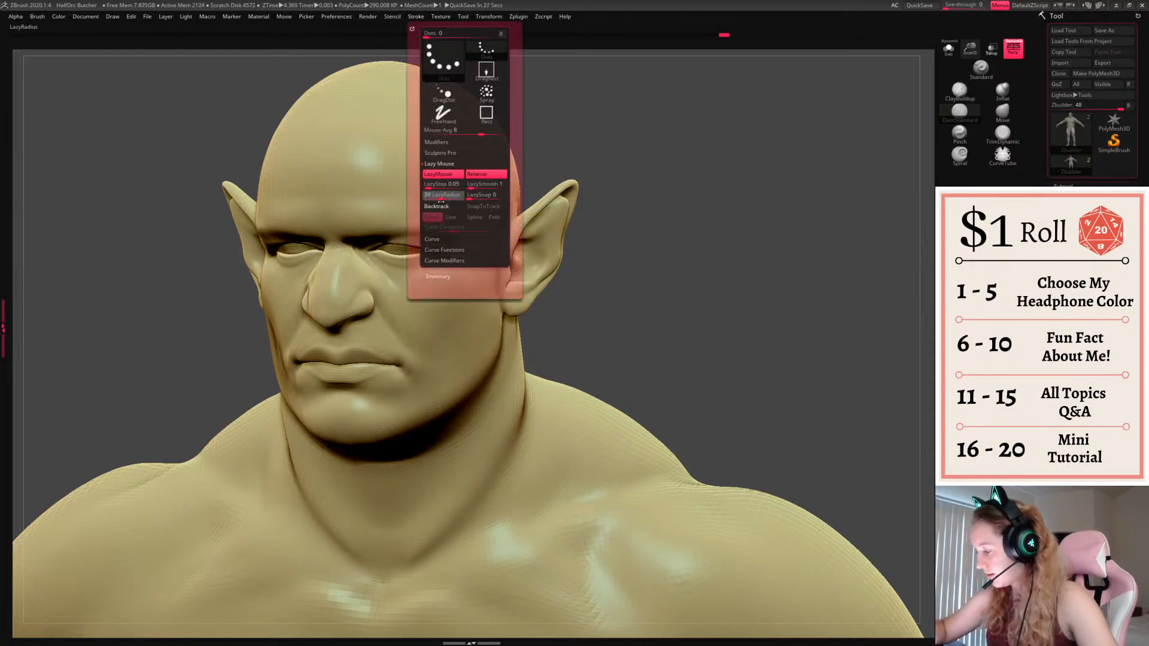
{"action": "key", "text": "Return"}
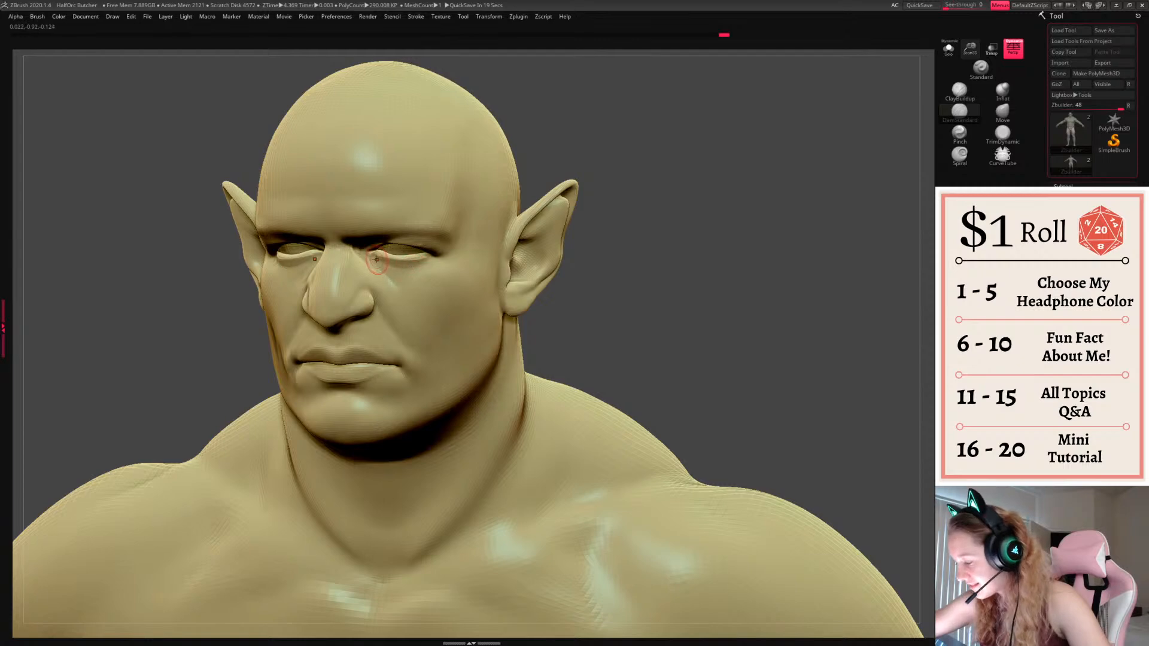
{"action": "left_click_drag", "start_coordinate": [376, 264], "coordinate": [428, 266]}
Switch to the Move brush, adjust its size, and reshape the eye's outer corner and the temple
{"action": "mouse_move", "coordinate": [622, 194]}
{"action": "left_mouse_down"}
{"action": "mouse_move", "coordinate": [728, 204]}
{"action": "mouse_move", "coordinate": [718, 211]}
{"action": "left_mouse_up"}
{"action": "right_click", "coordinate": [556, 297]}
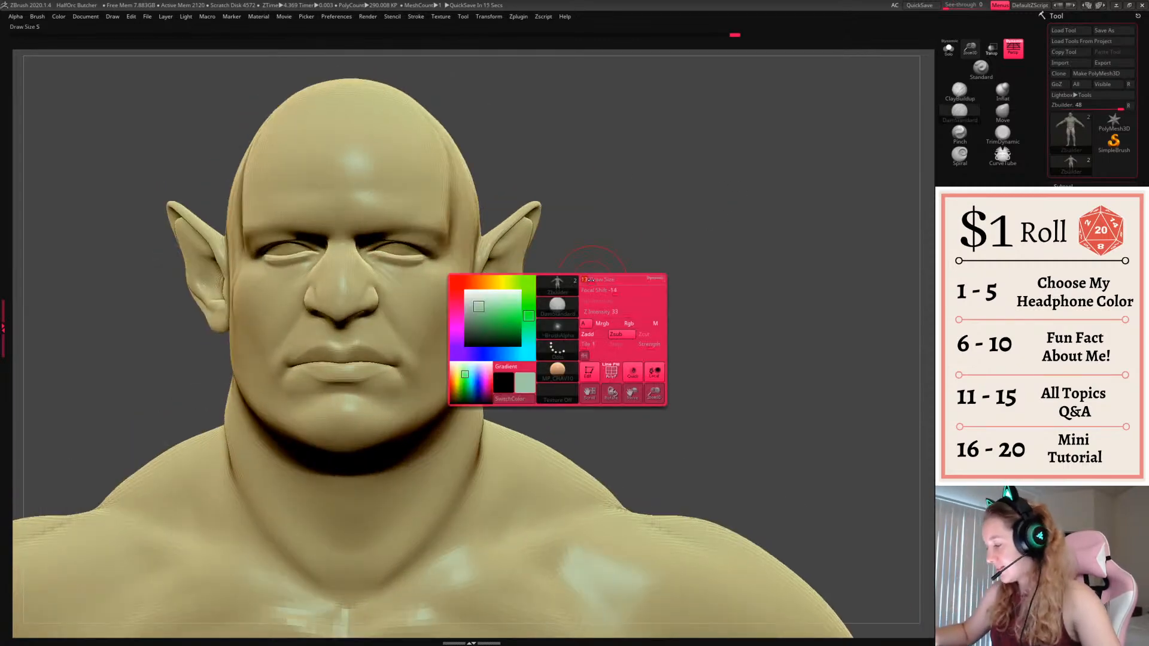
{"action": "left_click", "coordinate": [1003, 112]}
{"action": "left_click_drag", "start_coordinate": [392, 254], "coordinate": [452, 238]}
{"action": "right_click", "coordinate": [431, 261]}
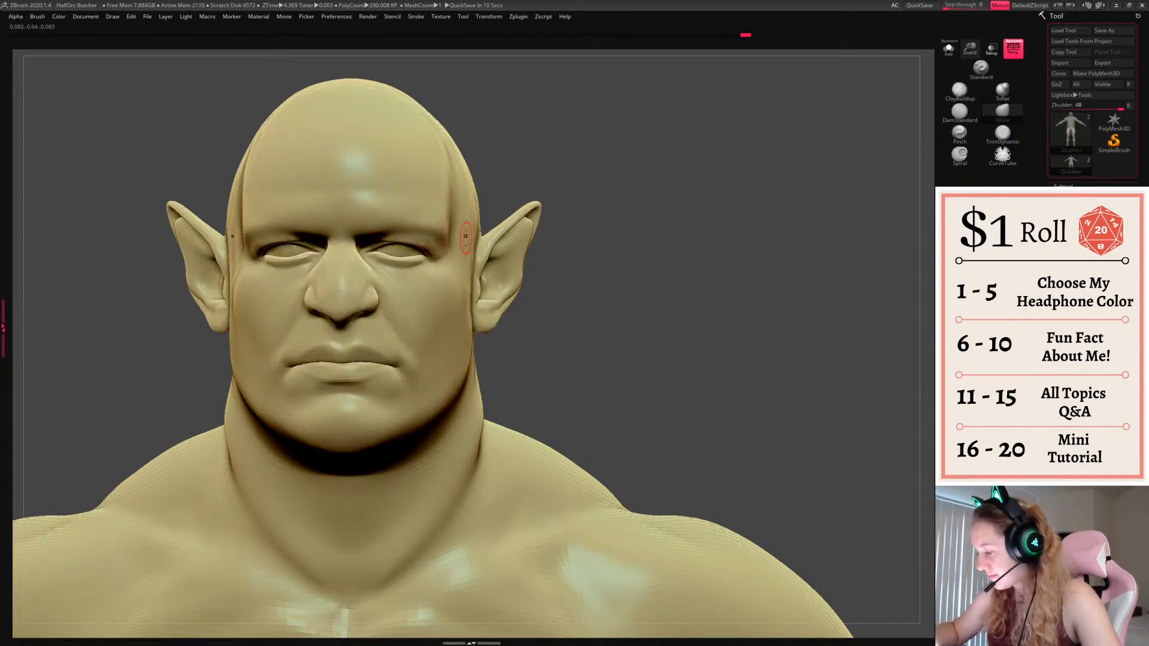
Lasso-mask the cheeks and lower eyelids, and reshape the upper eyelids and brow with the Move brush
{"action": "mouse_move", "coordinate": [671, 210]}
{"action": "left_mouse_down"}
{"action": "mouse_move", "coordinate": [679, 156]}
{"action": "mouse_move", "coordinate": [690, 182]}
{"action": "left_mouse_up"}
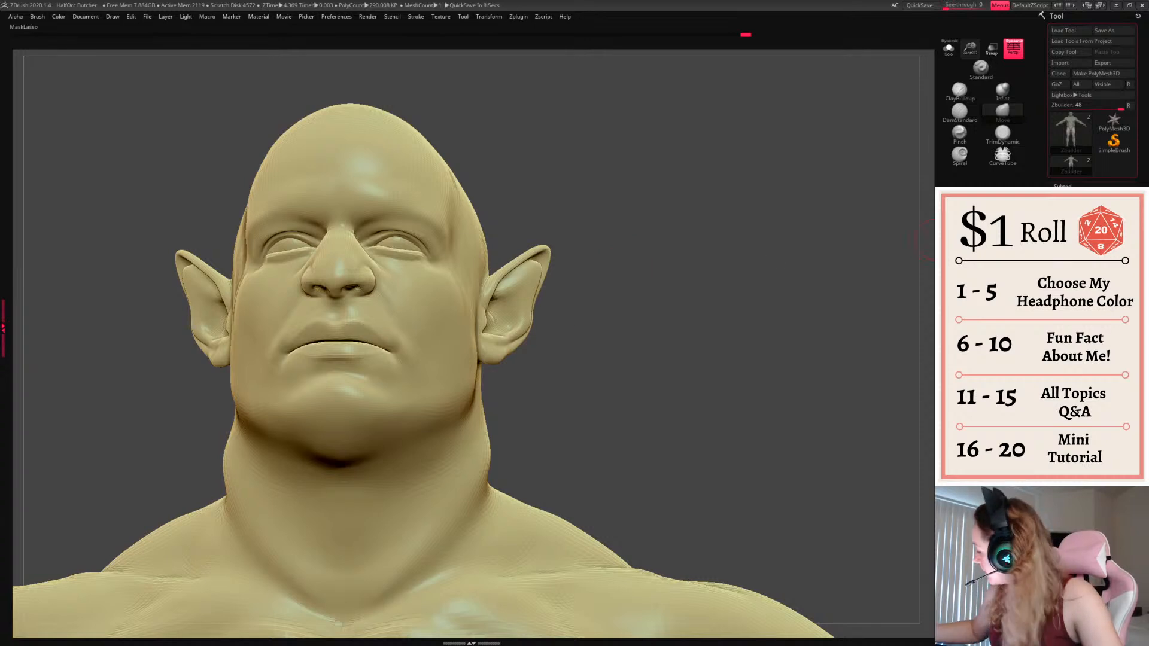
{"action": "mouse_move", "coordinate": [572, 435]}
{"action": "left_mouse_down", "text": "ctrl"}
{"action": "mouse_move", "coordinate": [371, 246]}
{"action": "mouse_move", "coordinate": [422, 242]}
{"action": "left_mouse_up", "text": "ctrl"}
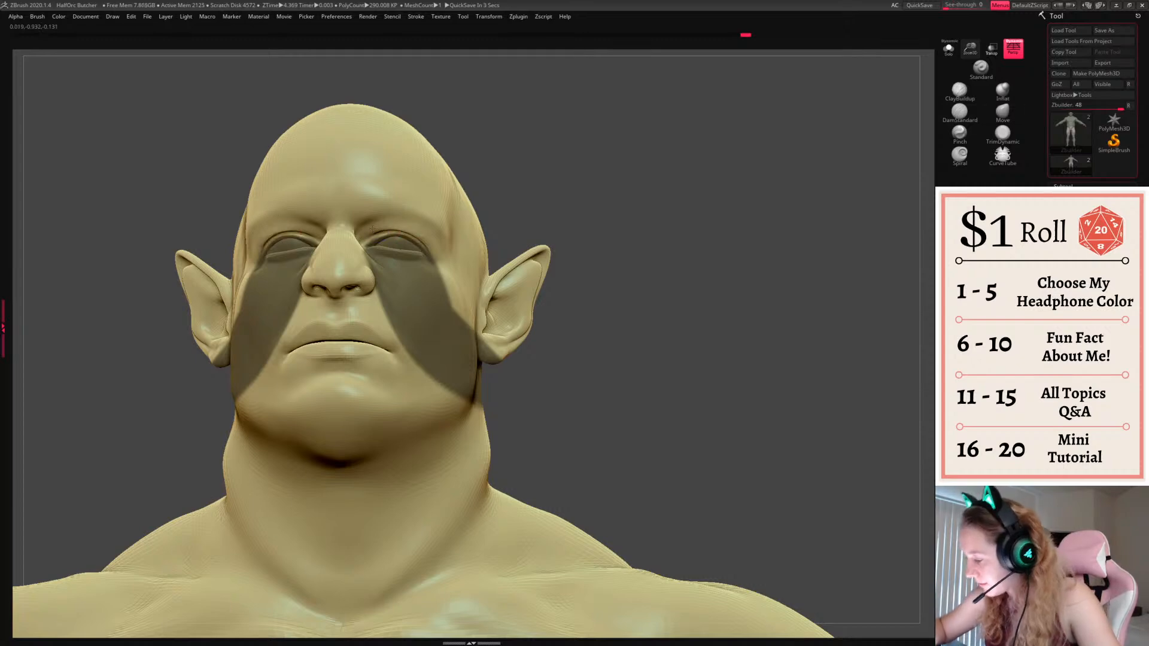
{"action": "left_click_drag", "start_coordinate": [685, 213], "coordinate": [803, 199]}
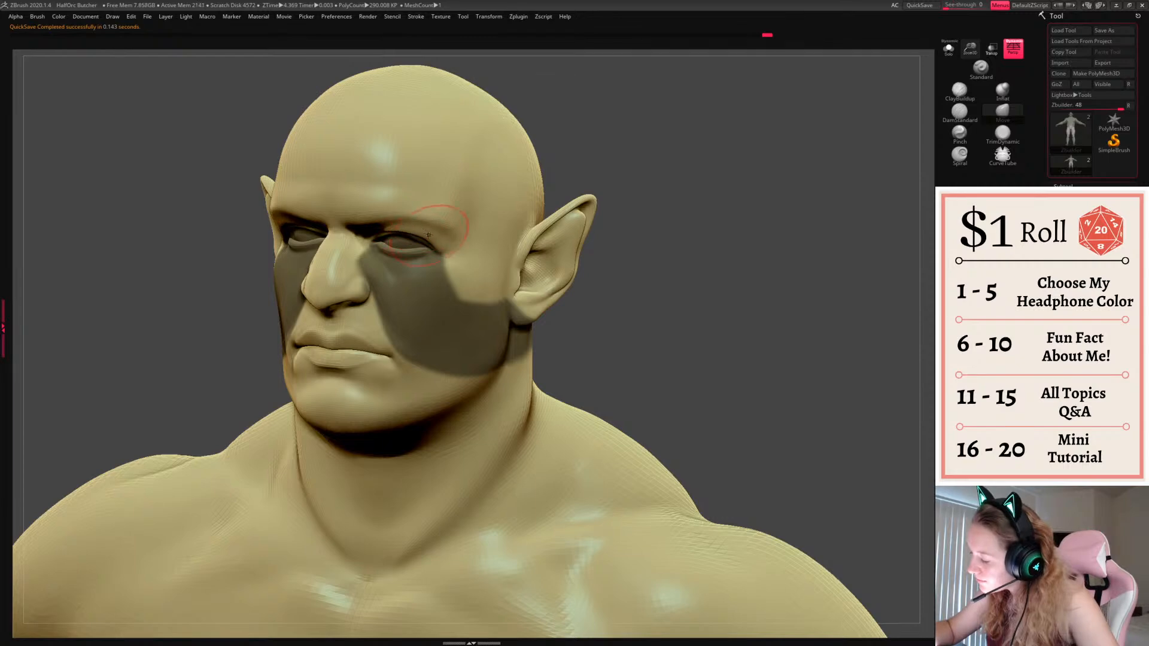
{"action": "left_click_drag", "start_coordinate": [689, 215], "coordinate": [575, 222], "text": "shift"}
{"action": "left_click_drag", "start_coordinate": [429, 238], "coordinate": [435, 234]}
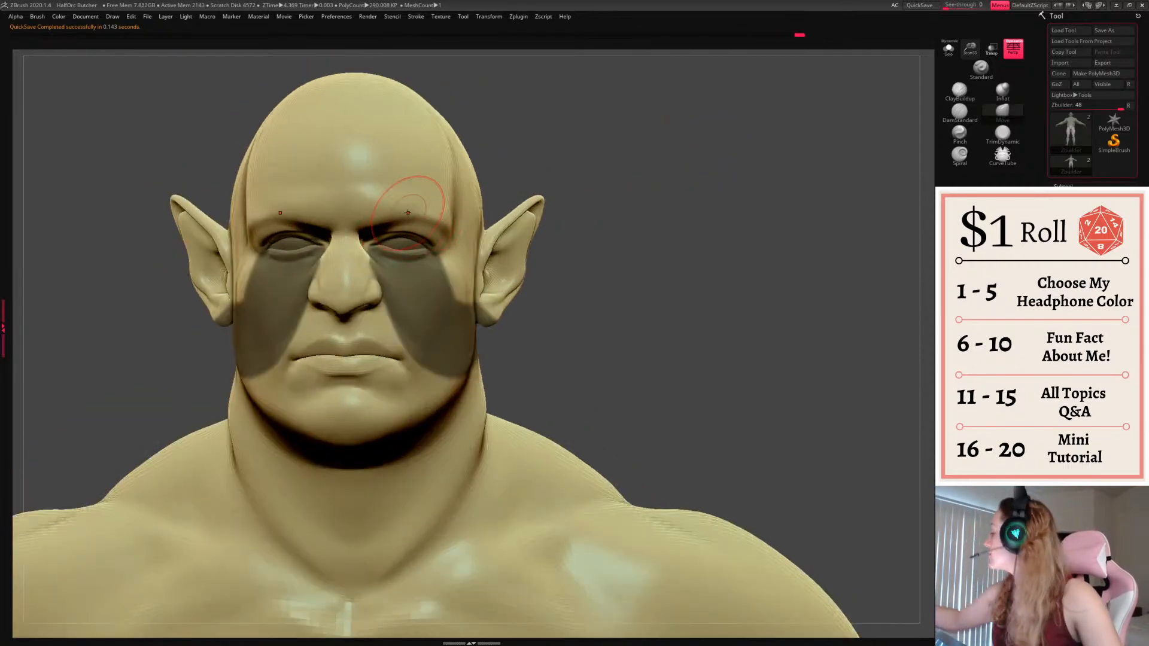
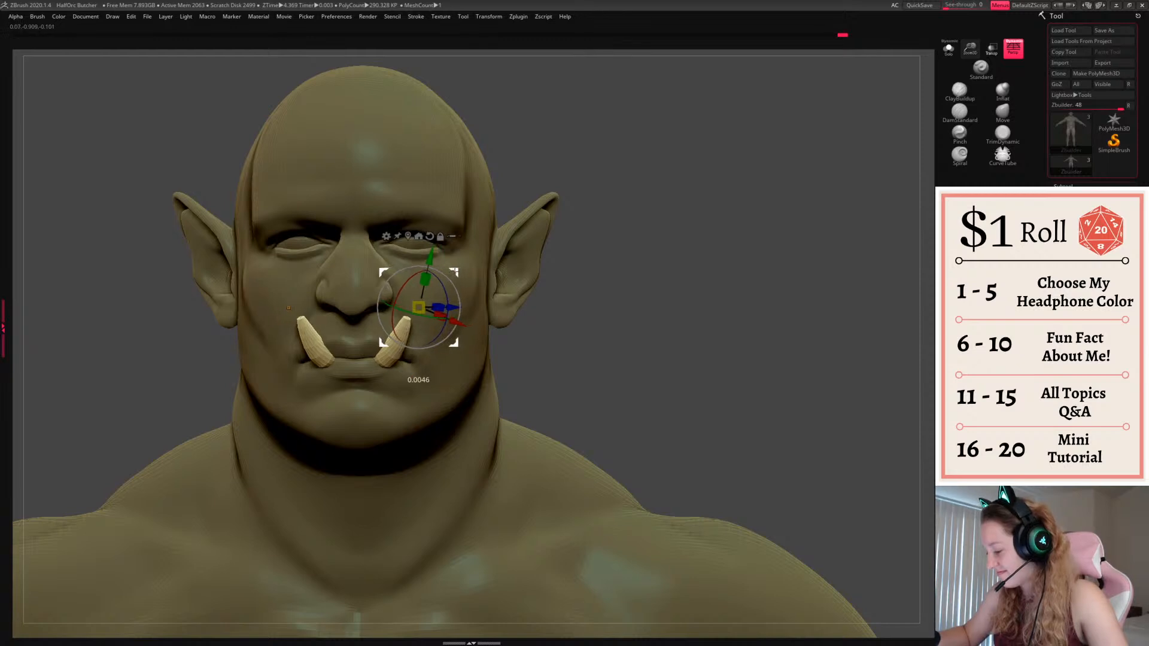
Split the masked body from the tusks into its own subtool and make the body subtool active
{"action": "key", "text": "q"}
{"action": "mouse_move", "coordinate": [663, 328]}
{"action": "left_mouse_down"}
{"action": "mouse_move", "coordinate": [778, 330]}
{"action": "mouse_move", "coordinate": [684, 332]}
{"action": "mouse_move", "coordinate": [790, 351]}
{"action": "mouse_move", "coordinate": [722, 359]}
{"action": "left_mouse_up"}
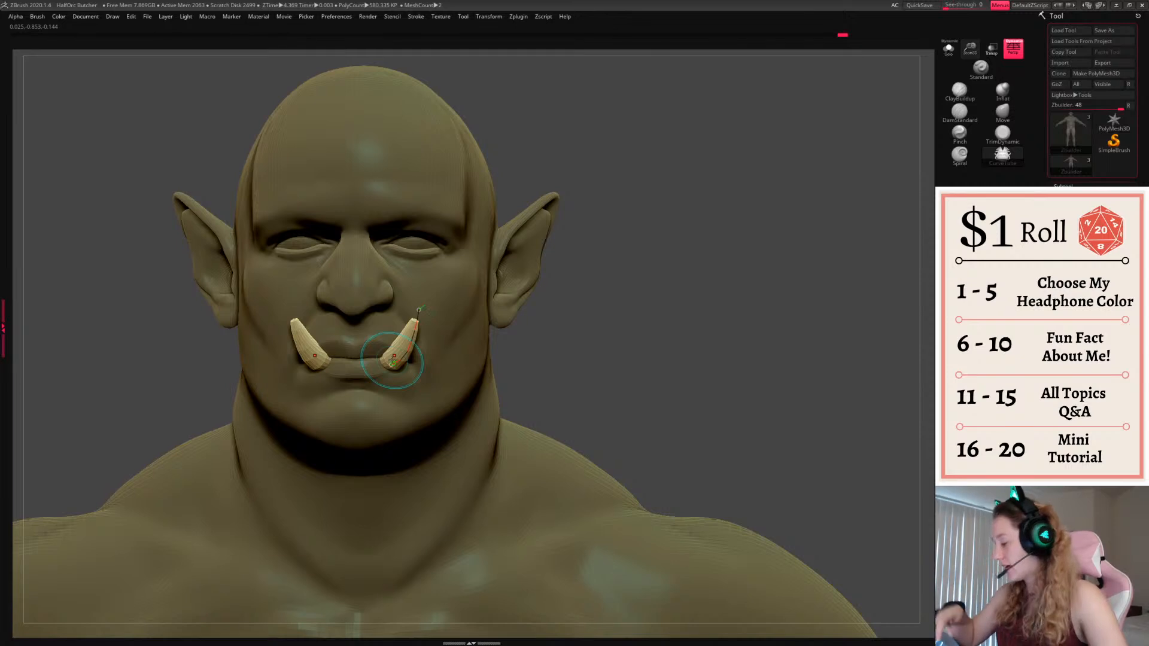
{"action": "left_click", "coordinate": [979, 423]}
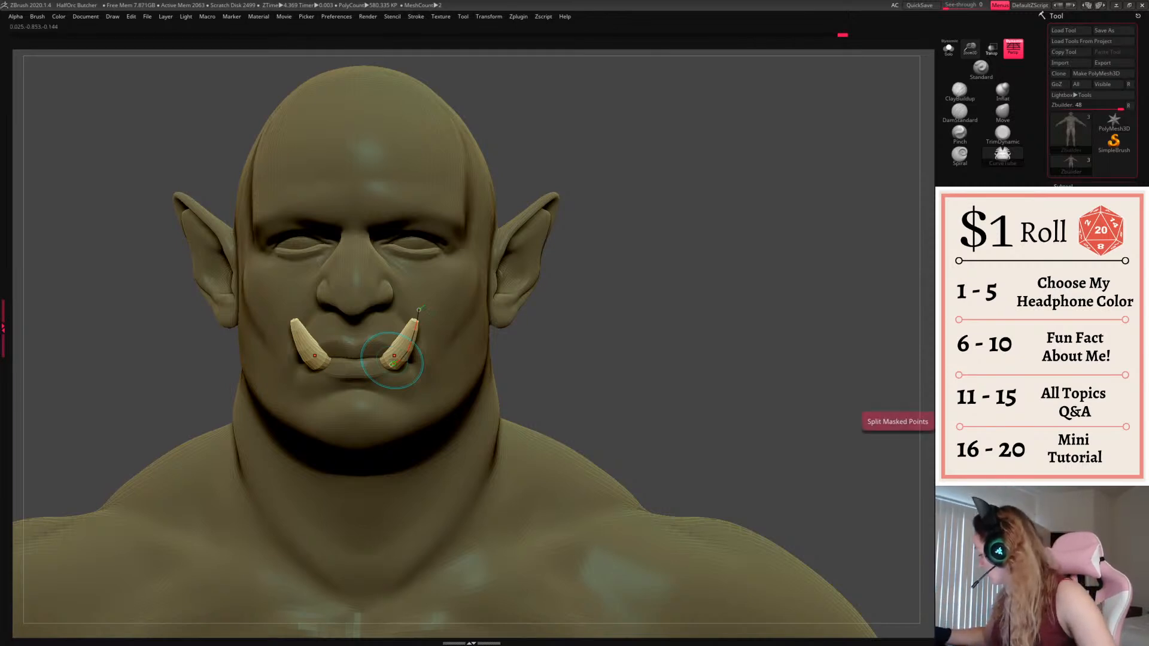
{"action": "left_click", "coordinate": [1078, 248]}
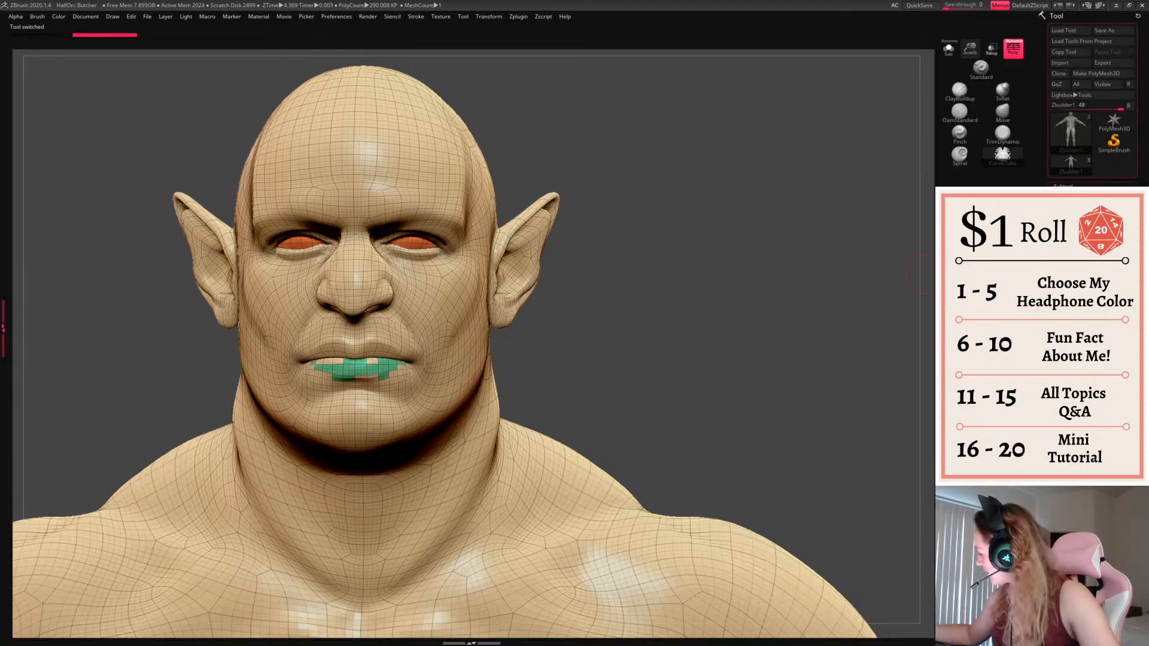
Toggle the body's wireframe display and paint a vertical mask streak on each cheek
{"action": "key", "text": "shift+f"}
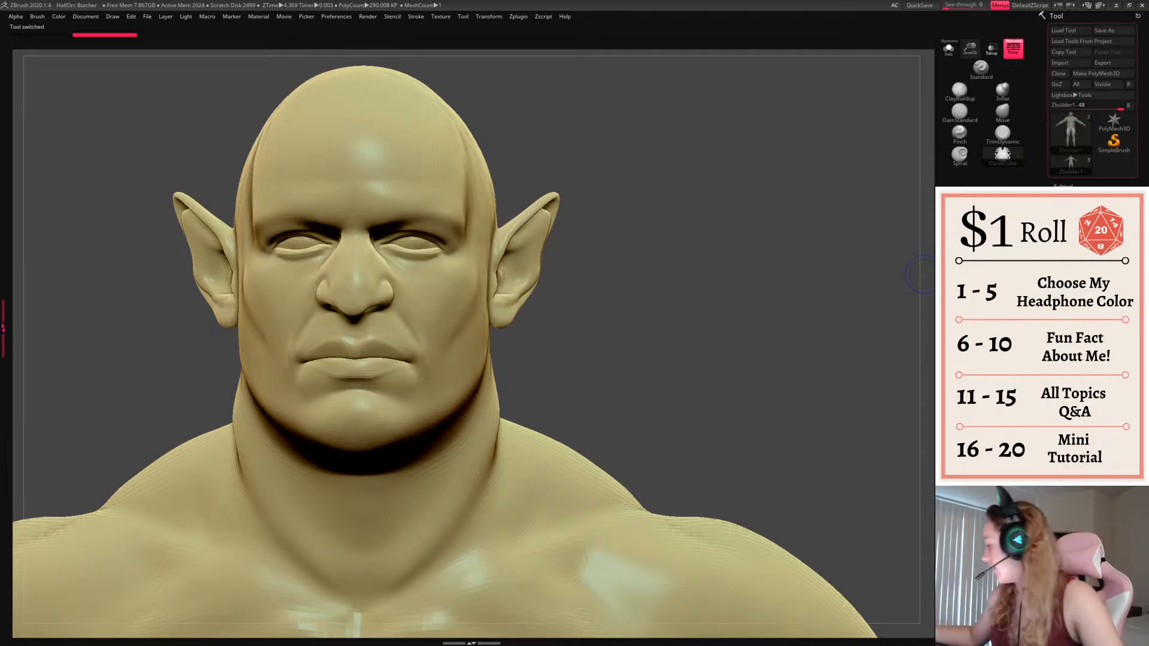
{"action": "key", "text": "shift+f"}
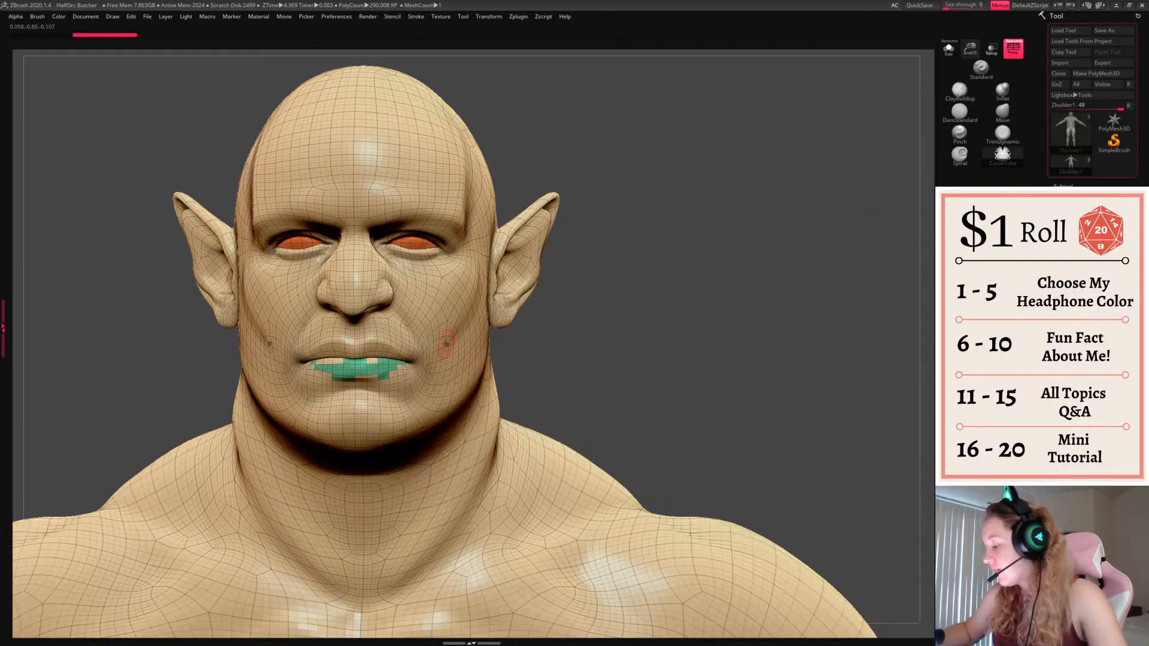
{"action": "mouse_move", "coordinate": [441, 307]}
{"action": "left_mouse_down", "text": "ctrl"}
{"action": "mouse_move", "coordinate": [450, 374]}
{"action": "mouse_move", "coordinate": [452, 359]}
{"action": "left_mouse_up", "text": "ctrl"}
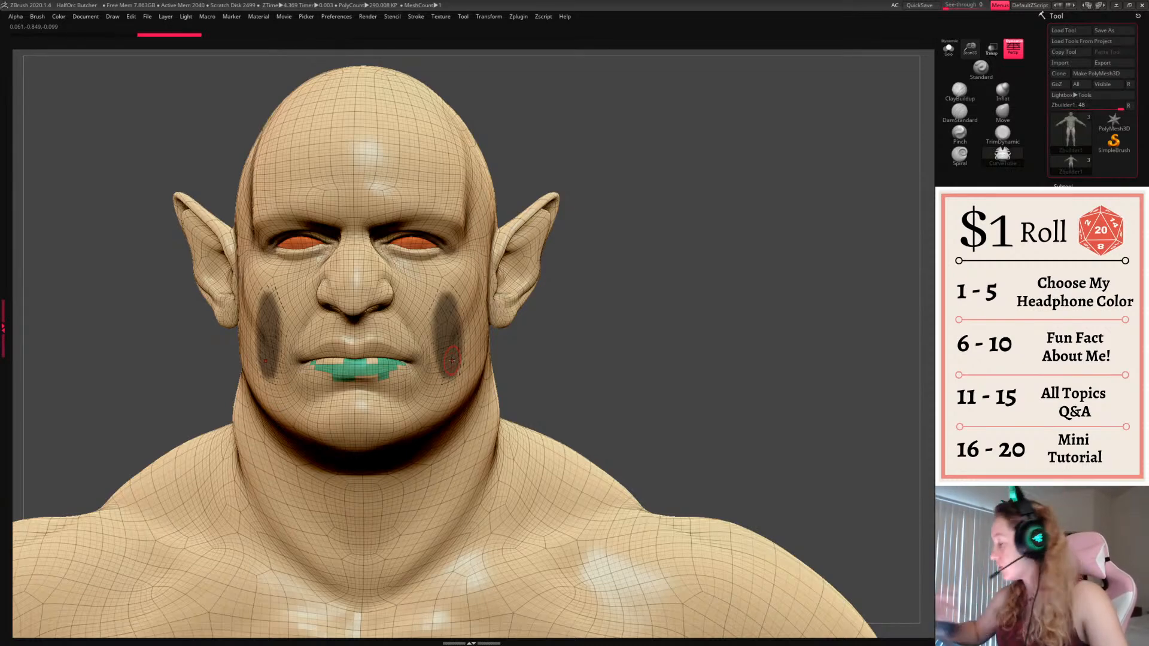
Drop the body to a lower subdivision level, hide the eyes, and group the remaining mesh as one polygroup
{"action": "key", "text": "shift+d"}
{"action": "key", "text": "shift+d"}
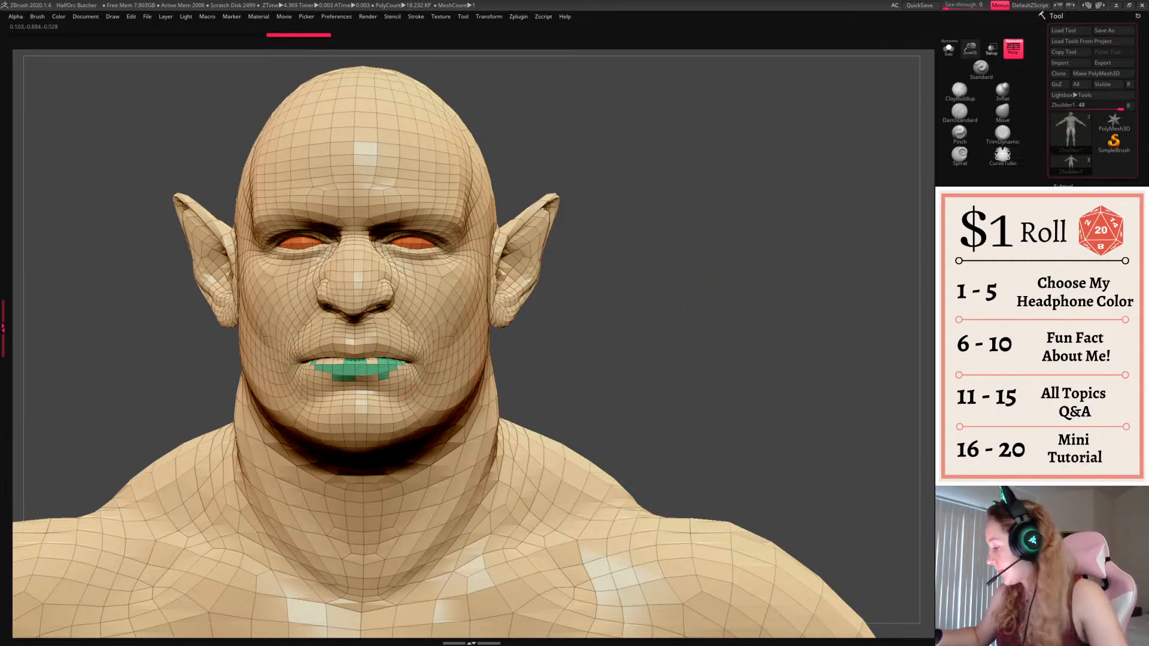
{"action": "key", "text": "w"}
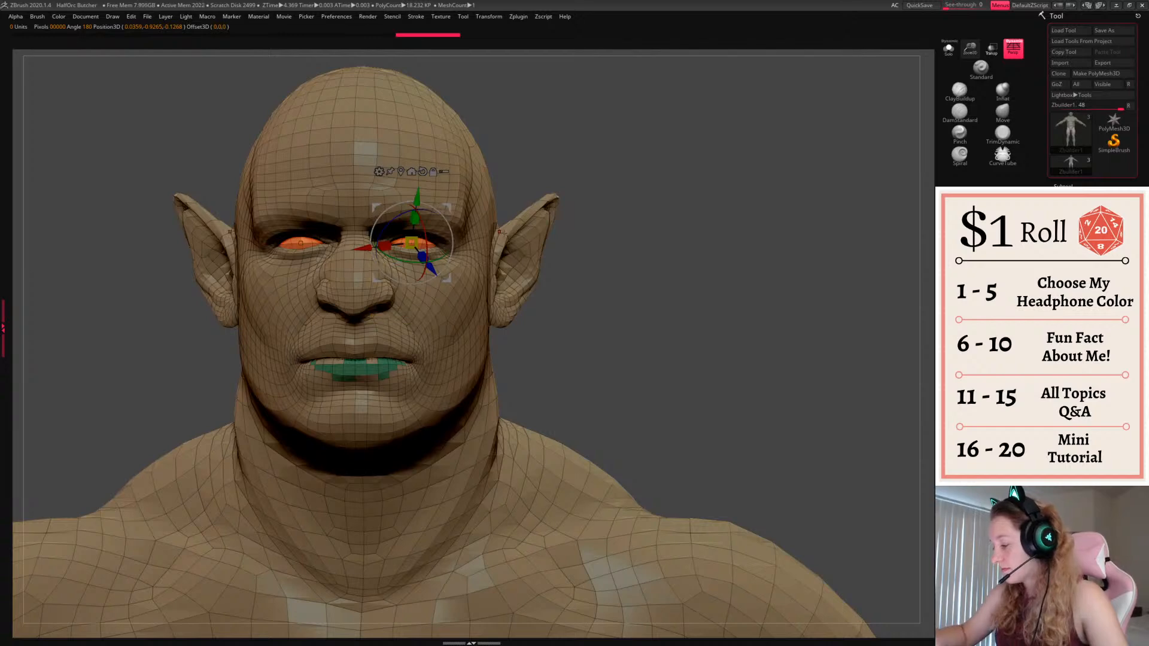
{"action": "left_click", "coordinate": [419, 246], "text": "ctrl+shift"}
{"action": "left_click_drag", "start_coordinate": [527, 238], "coordinate": [554, 238], "text": "ctrl+shift"}
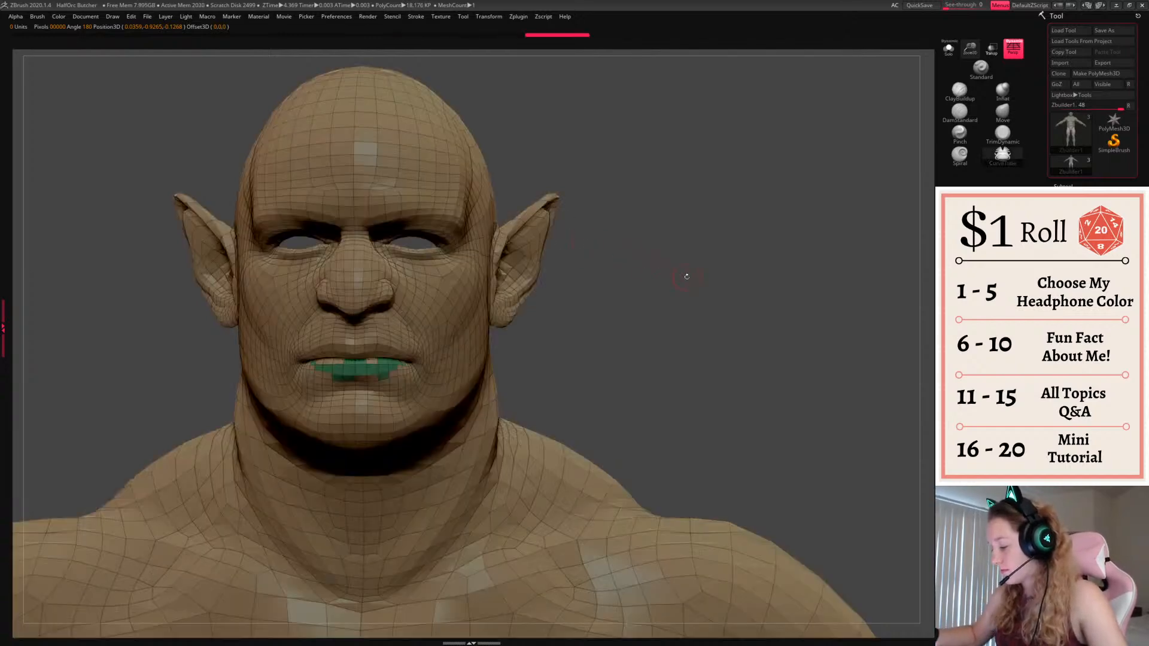
{"action": "left_click_drag", "start_coordinate": [687, 282], "coordinate": [690, 288], "text": "ctrl"}
{"action": "key", "text": "ctrl+w"}
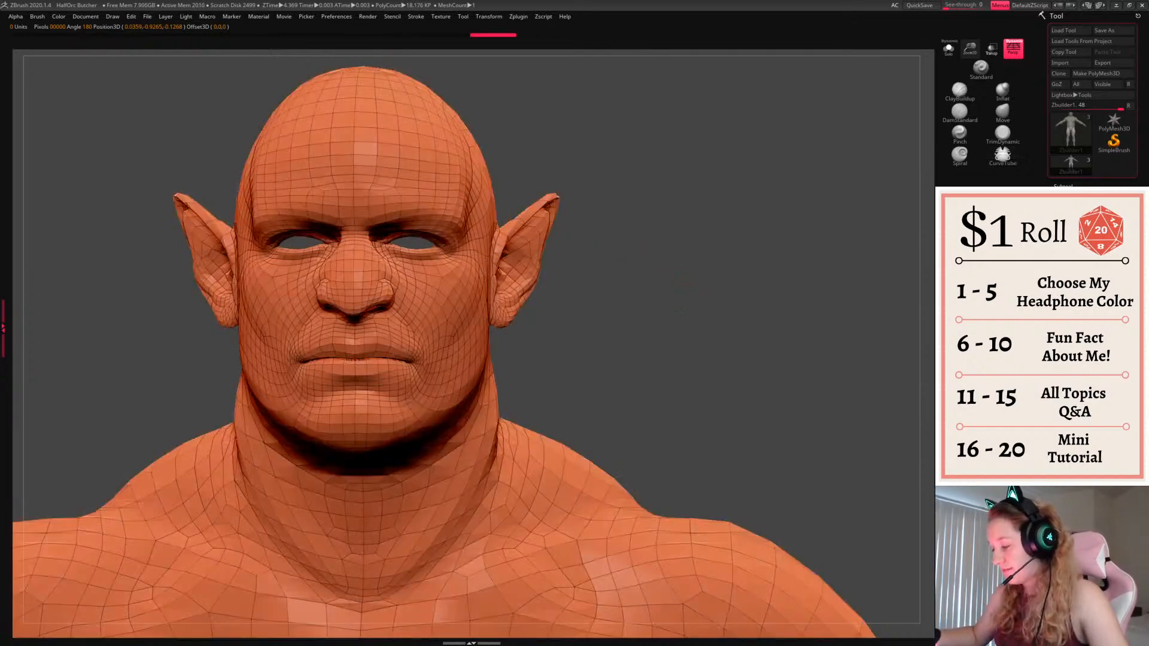
Regroup the visible body as a single polygroup and show the eyes again
{"action": "left_click", "coordinate": [679, 312], "text": "ctrl+shift"}
{"action": "left_click", "coordinate": [407, 246], "text": "ctrl+shift"}
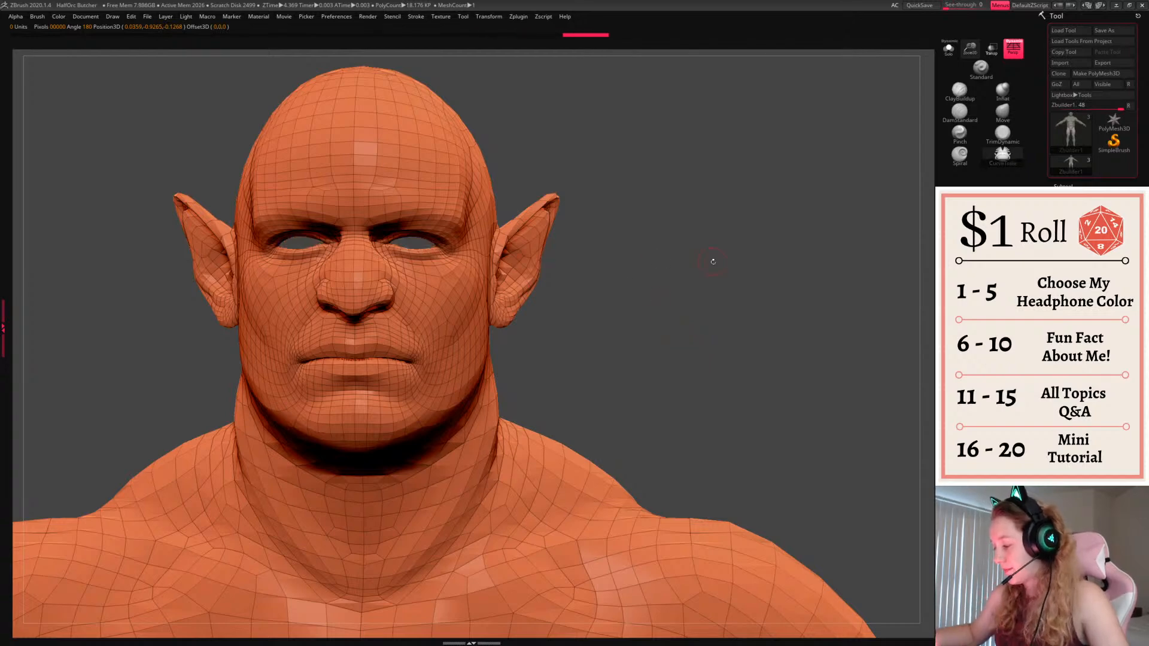
{"action": "key", "text": "ctrl+w"}
{"action": "left_click", "coordinate": [711, 271], "text": "ctrl+shift"}
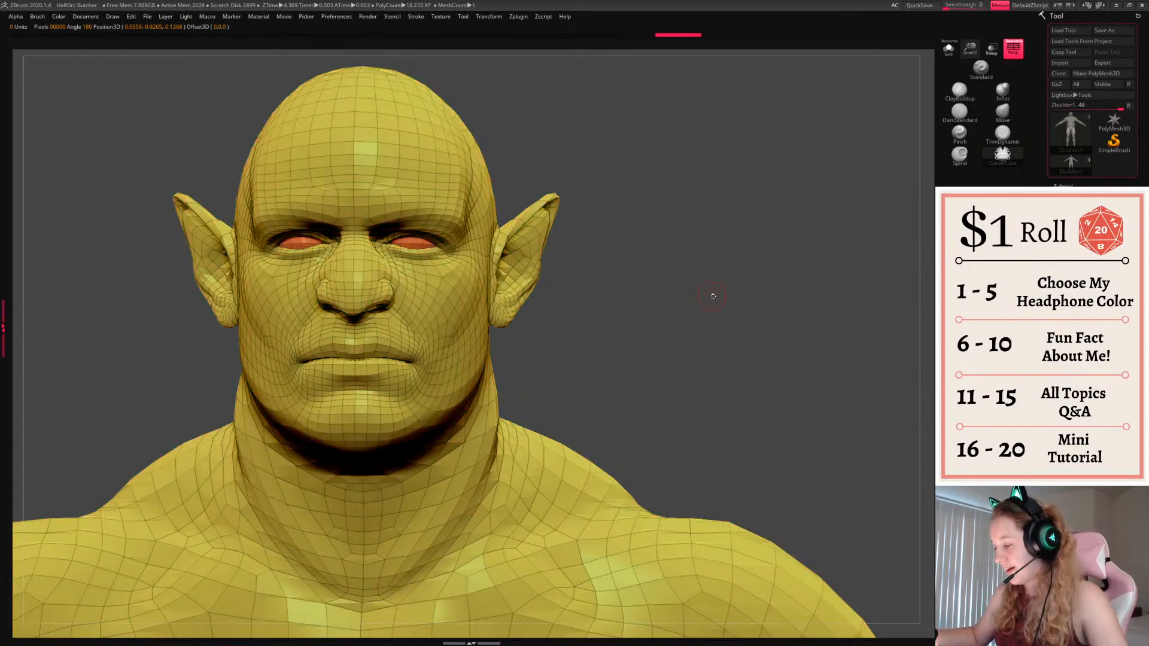
Turn off the wireframe display, return the body to its higher subdivision level, and reselect the body after the tusks subtool
{"action": "key", "text": "shift+f"}
{"action": "key", "text": "ctrl+d"}
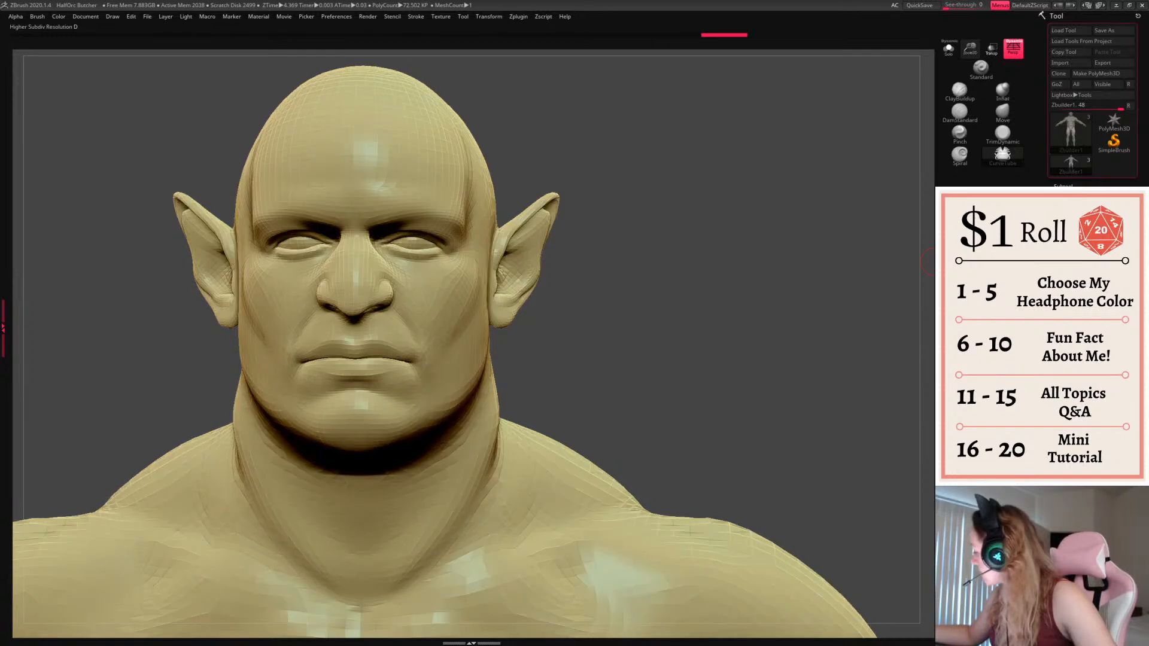
{"action": "left_click", "coordinate": [1077, 243]}
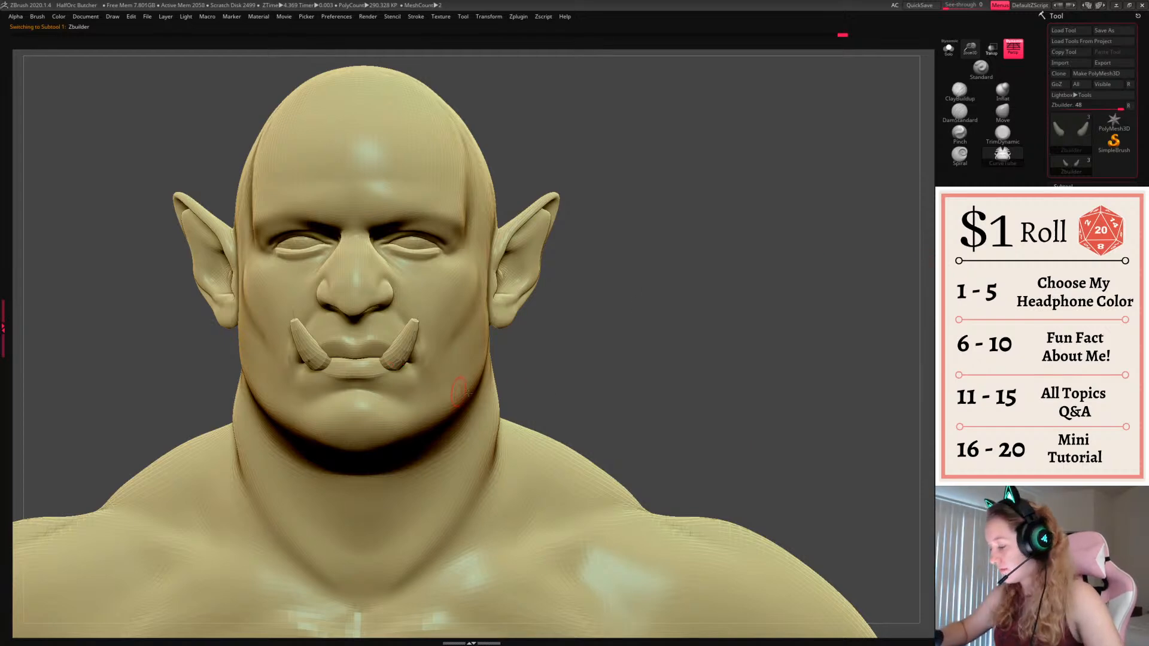
{"action": "left_click", "coordinate": [1078, 276]}
{"action": "right_click", "coordinate": [506, 434]}
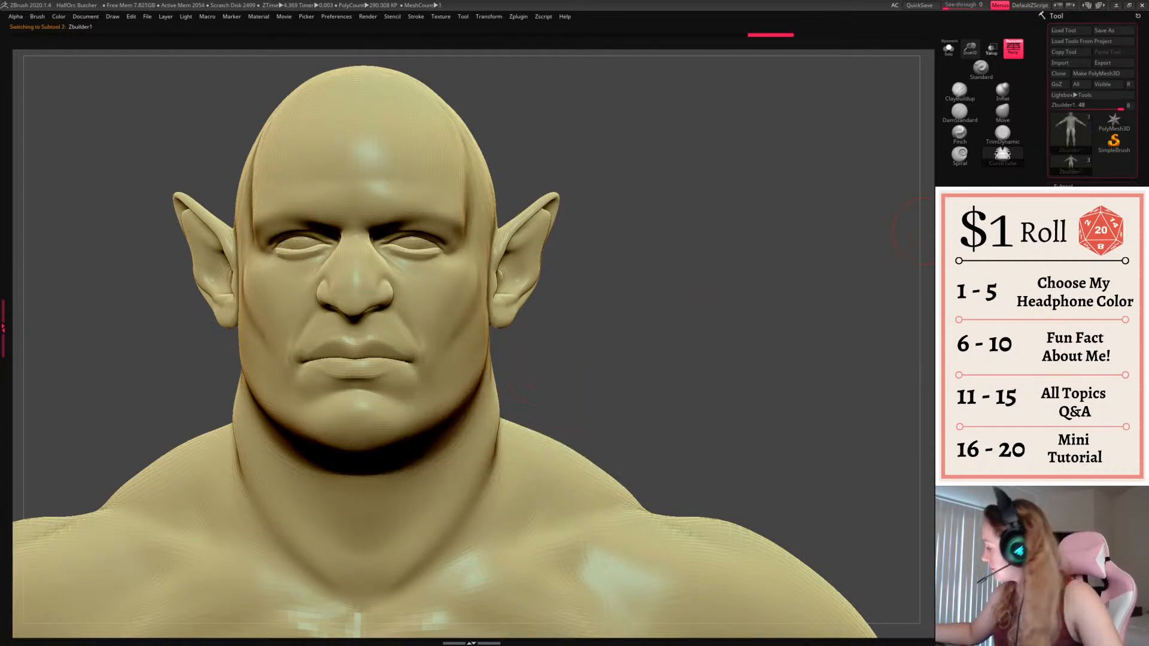
Reselect the body and pull the mouth corners downward and outward around the tusks with the Move brush
{"action": "left_click", "coordinate": [1128, 238]}
{"action": "left_click", "coordinate": [1003, 111]}
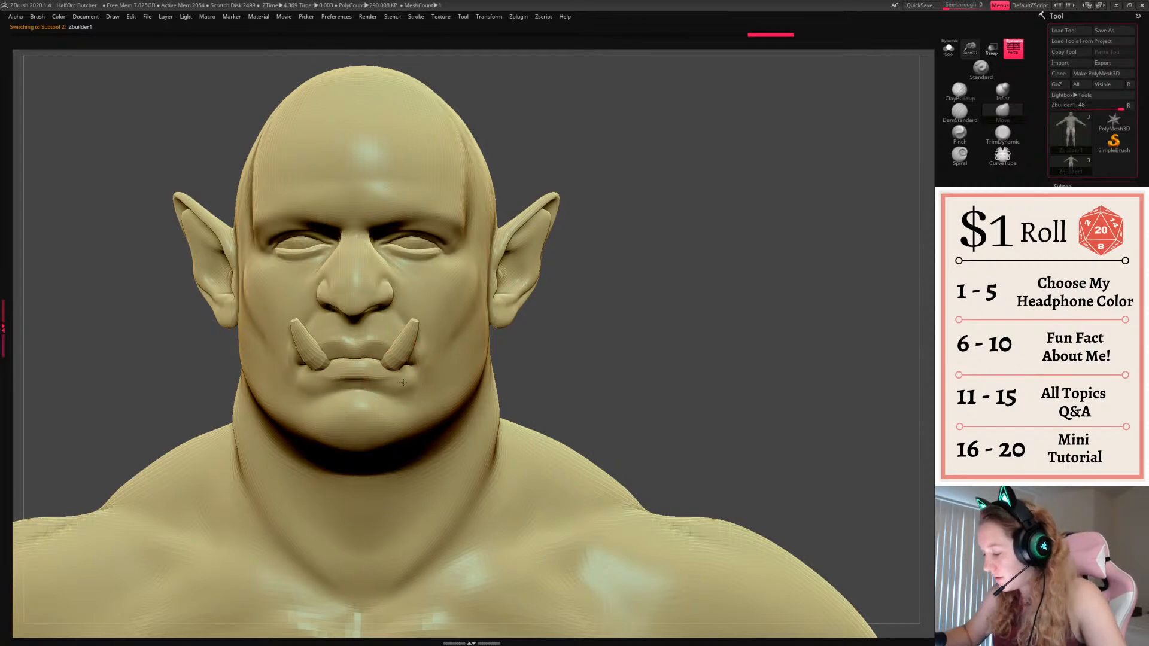
{"action": "key", "text": "space"}
{"action": "left_click_drag", "start_coordinate": [418, 403], "coordinate": [427, 402]}
{"action": "mouse_move", "coordinate": [400, 366]}
{"action": "left_mouse_down"}
{"action": "mouse_move", "coordinate": [423, 384]}
{"action": "mouse_move", "coordinate": [420, 370]}
{"action": "mouse_move", "coordinate": [401, 369]}
{"action": "left_mouse_up"}
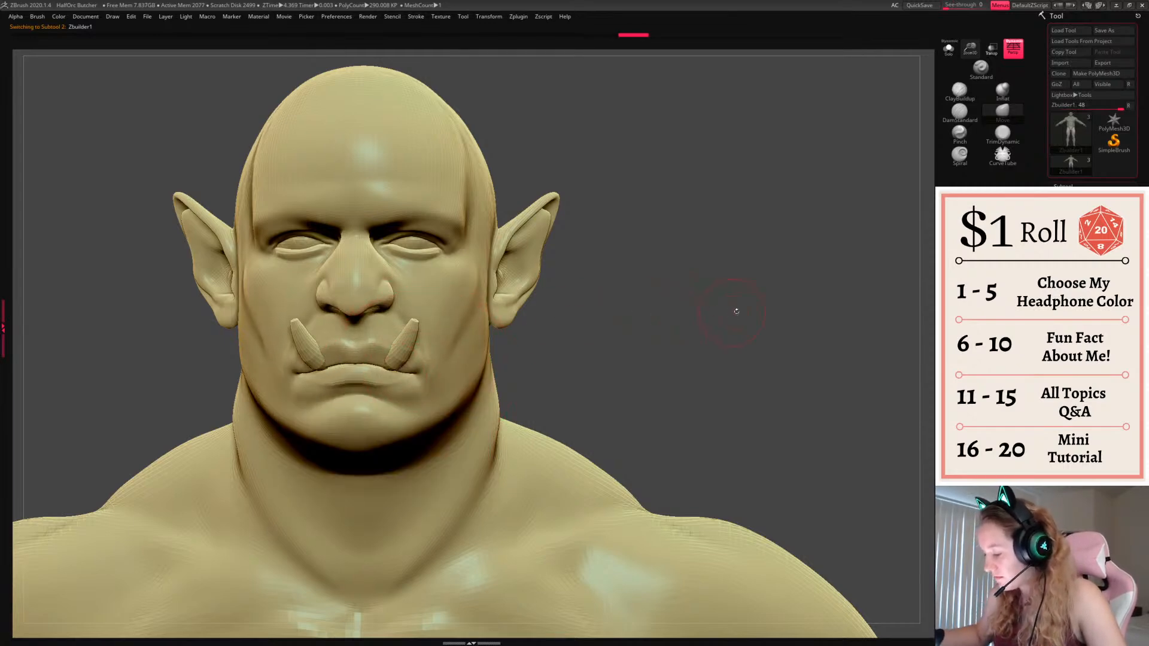
{"action": "left_click_drag", "start_coordinate": [737, 311], "coordinate": [734, 321]}
{"action": "left_click_drag", "start_coordinate": [328, 378], "coordinate": [330, 372]}
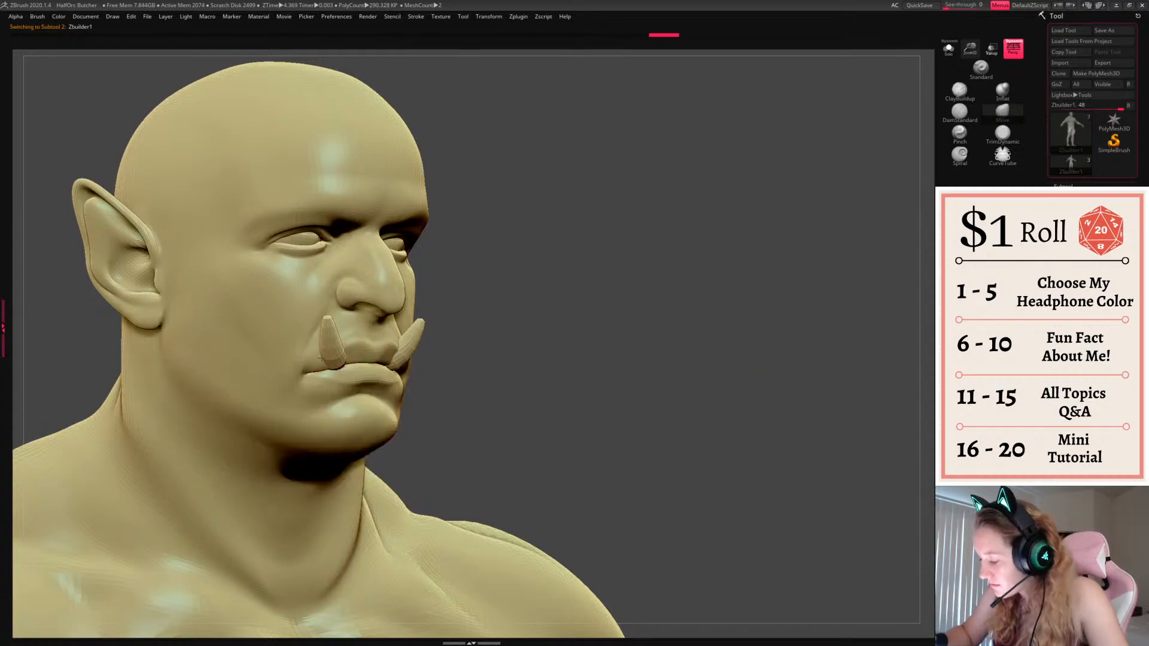
Try to reshape the chin in profile with the Move brush, undoing each attempt
{"action": "left_click_drag", "start_coordinate": [454, 349], "coordinate": [563, 344]}
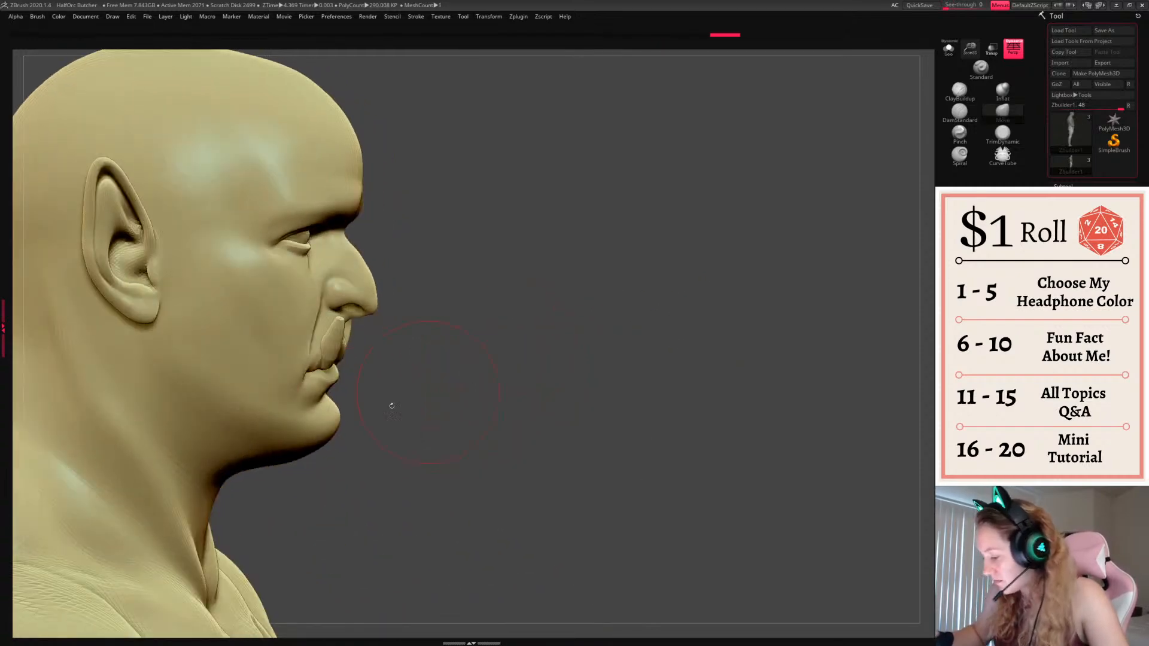
{"action": "left_click_drag", "start_coordinate": [342, 427], "coordinate": [349, 420]}
{"action": "key", "text": "ctrl+z"}
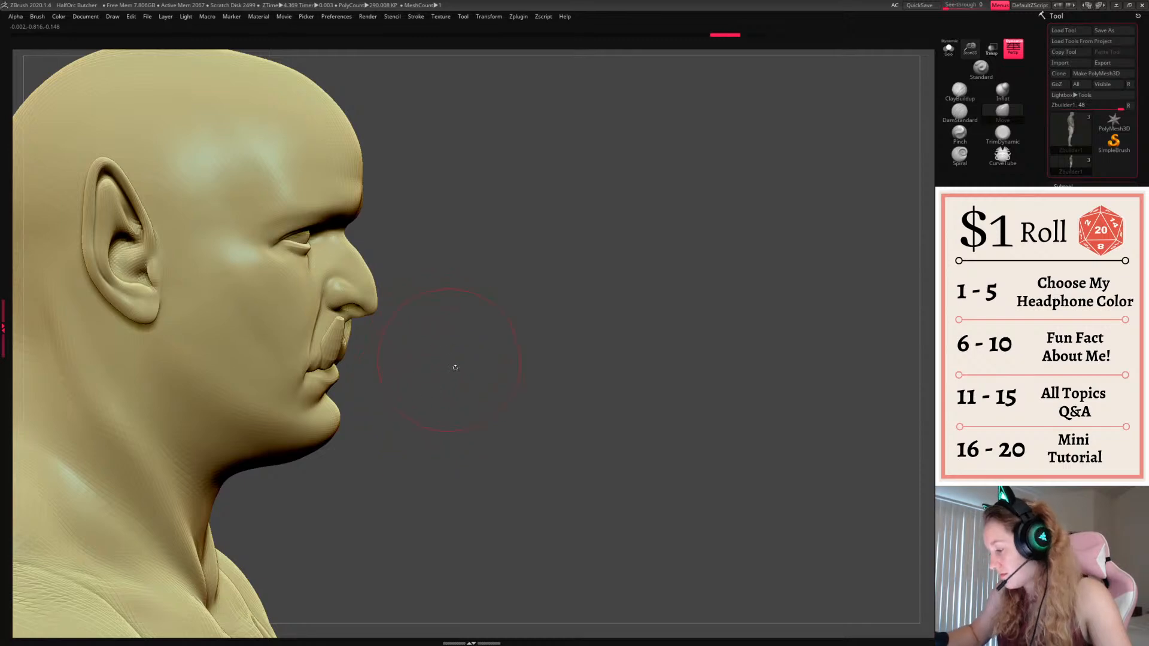
{"action": "left_click_drag", "start_coordinate": [412, 351], "coordinate": [458, 340], "text": "alt"}
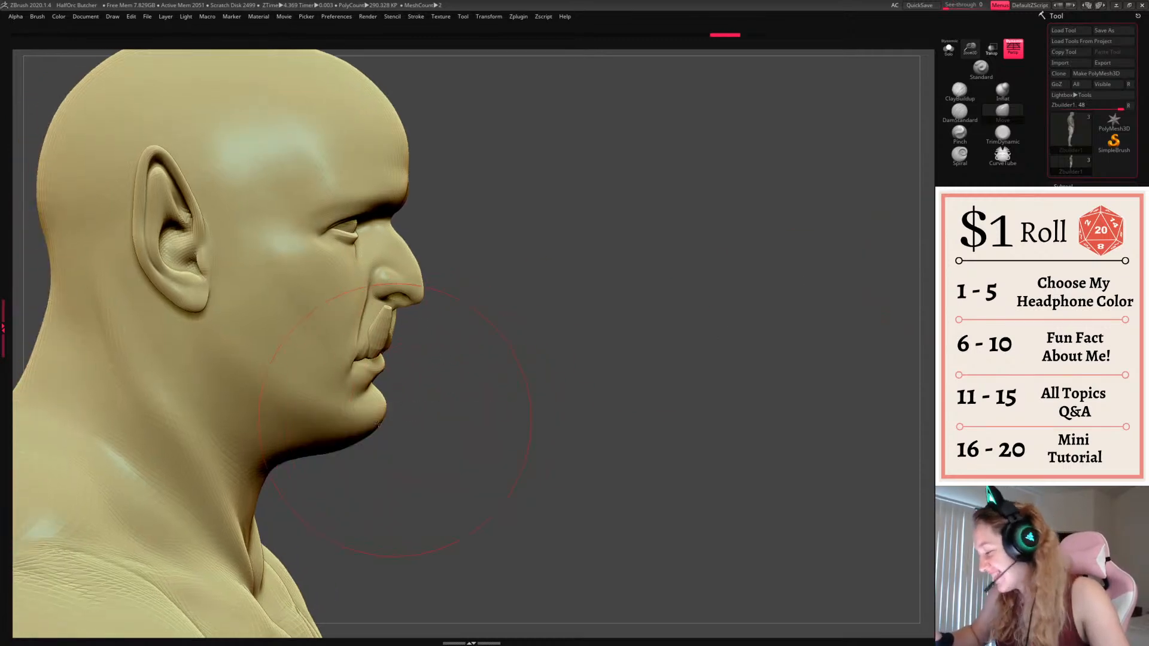
{"action": "left_click_drag", "start_coordinate": [364, 429], "coordinate": [375, 437]}
{"action": "key", "text": "ctrl+z"}
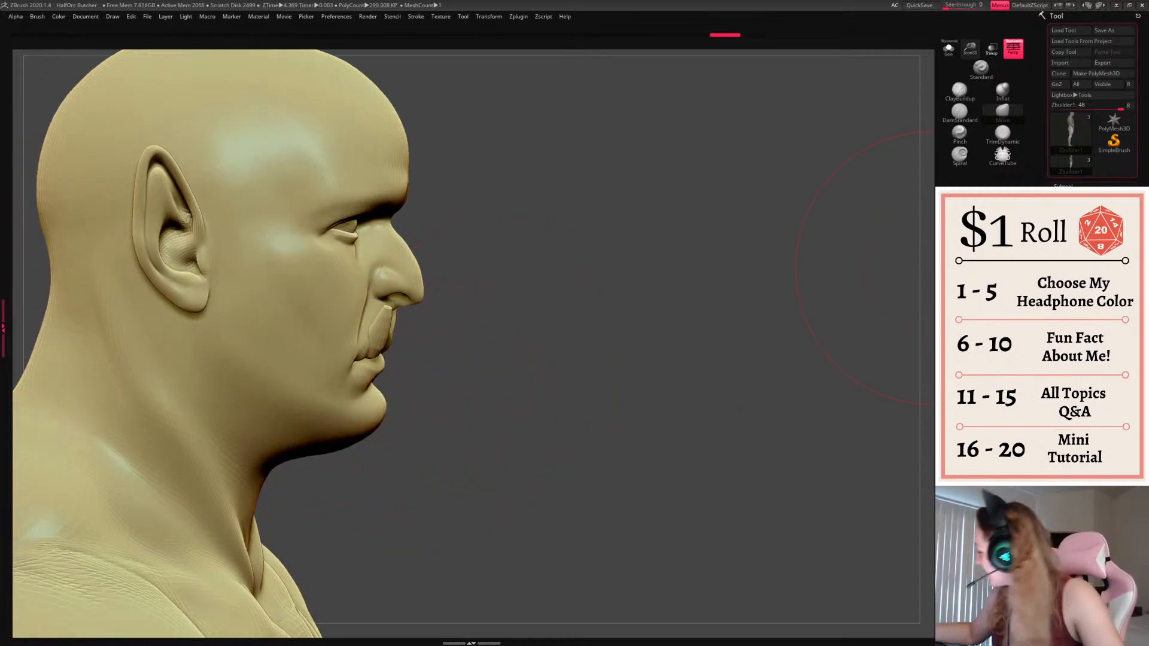
Undo the recent Move brush changes to the mouth corners
{"action": "left_click_drag", "start_coordinate": [448, 389], "coordinate": [716, 342]}
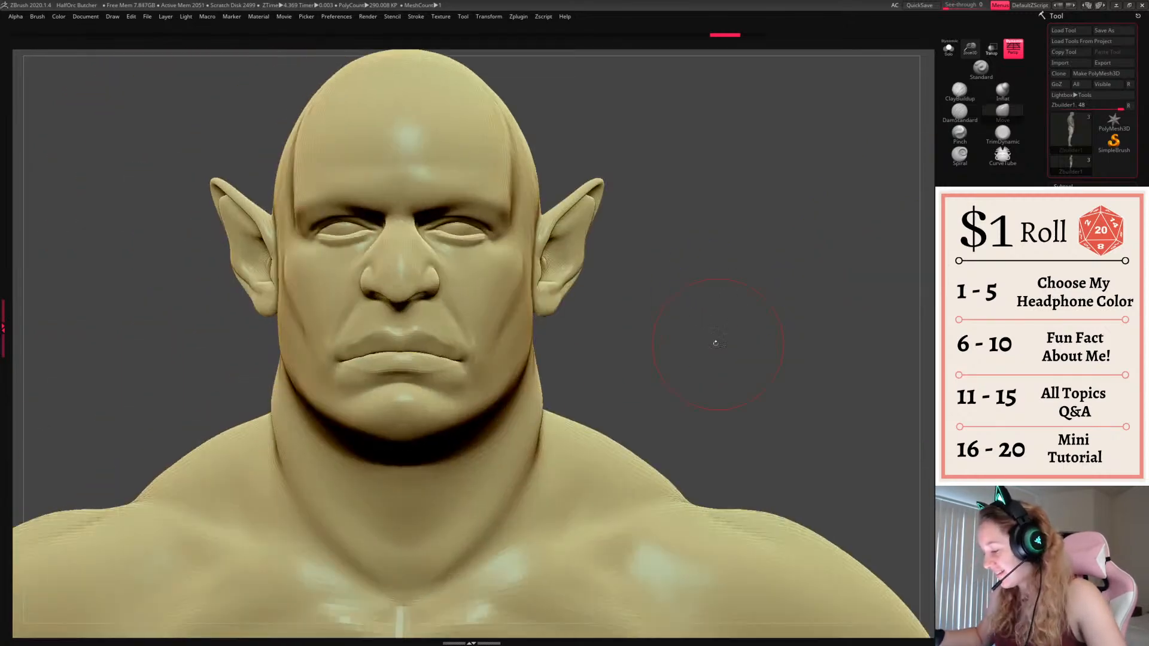
{"action": "key", "text": "ctrl+z"}
{"action": "key", "text": "ctrl+z"}
{"action": "key", "text": "ctrl+z"}
{"action": "key", "text": "ctrl+z"}
{"action": "key", "text": "ctrl+z"}
{"action": "key", "text": "ctrl+z"}
{"action": "key", "text": "ctrl+z"}
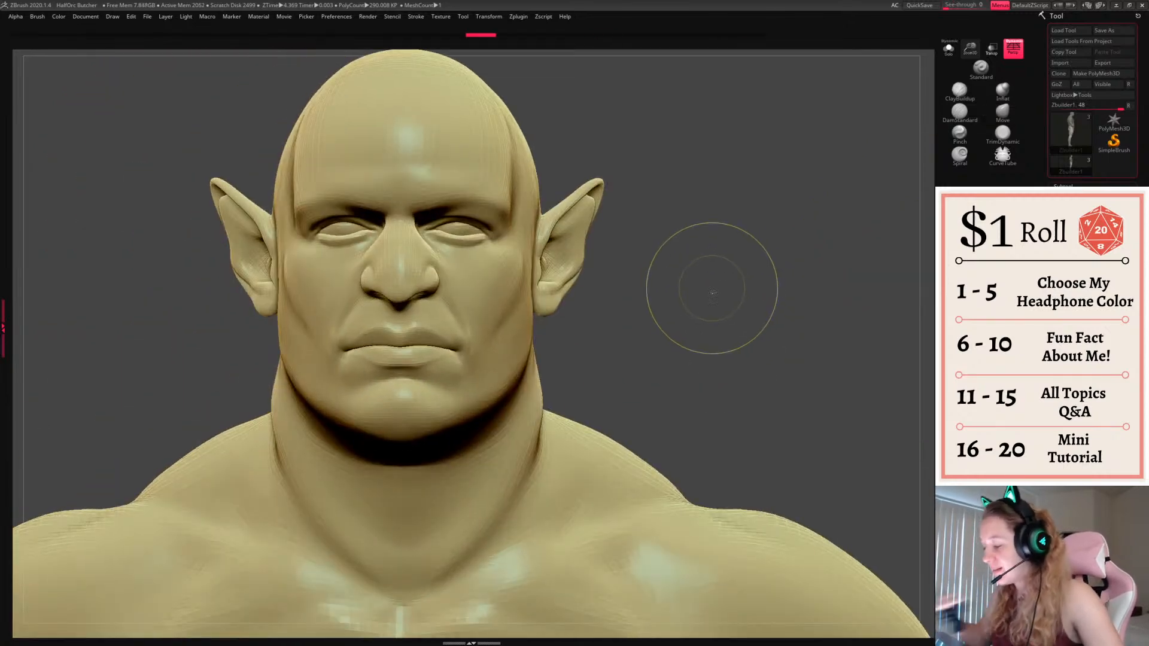
Pull the chin forward in profile with the Move brush
{"action": "left_click_drag", "start_coordinate": [713, 288], "coordinate": [746, 318], "text": "shift"}
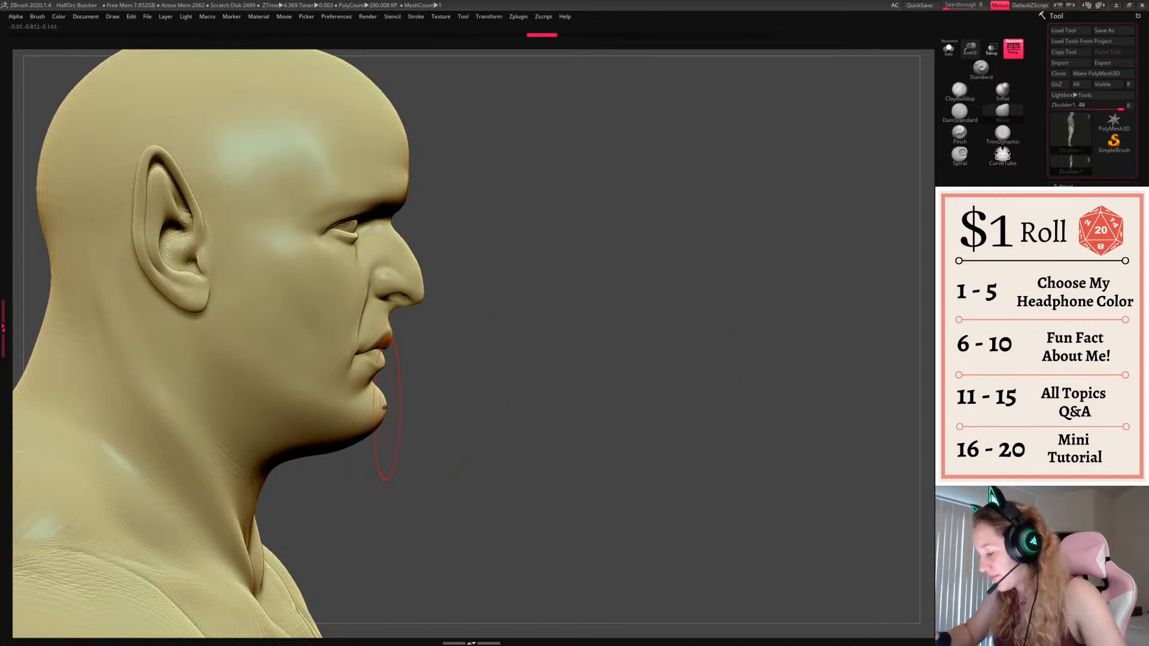
{"action": "key", "text": "space"}
{"action": "left_click_drag", "start_coordinate": [377, 392], "coordinate": [401, 397]}
{"action": "key", "text": "space"}
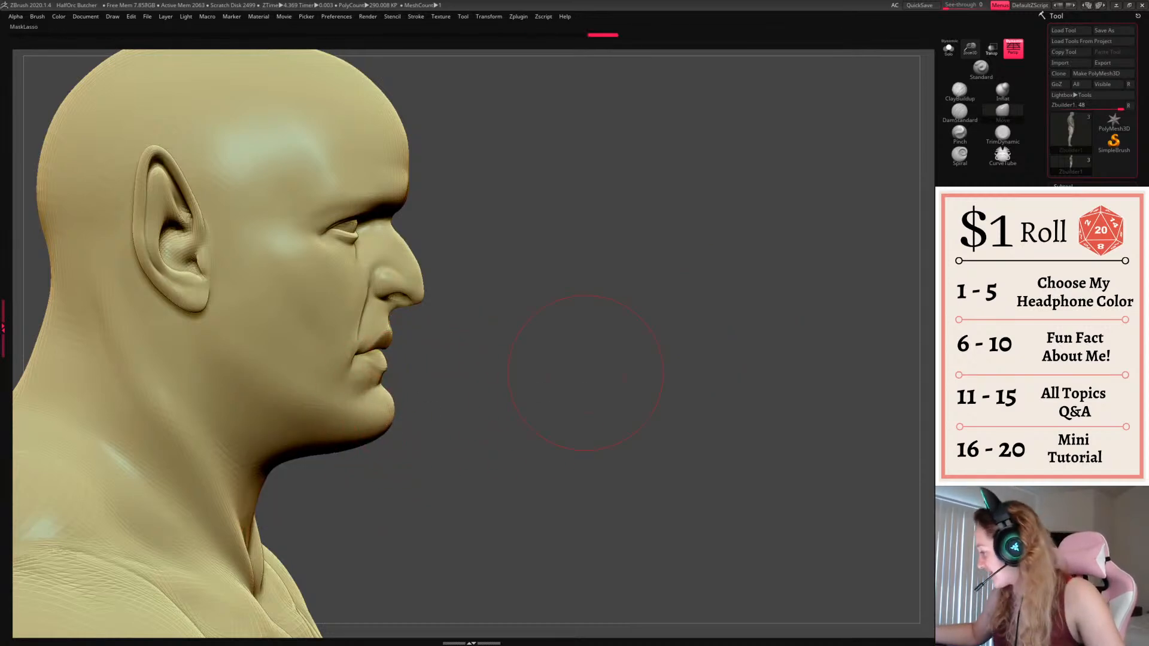
Lasso-mask the lower lip and chin, invert the mask, and move the unmasked lower lip and chin forward
{"action": "mouse_move", "coordinate": [444, 439]}
{"action": "left_mouse_down", "text": "ctrl"}
{"action": "mouse_move", "coordinate": [391, 357]}
{"action": "mouse_move", "coordinate": [383, 537]}
{"action": "left_mouse_up", "text": "ctrl"}
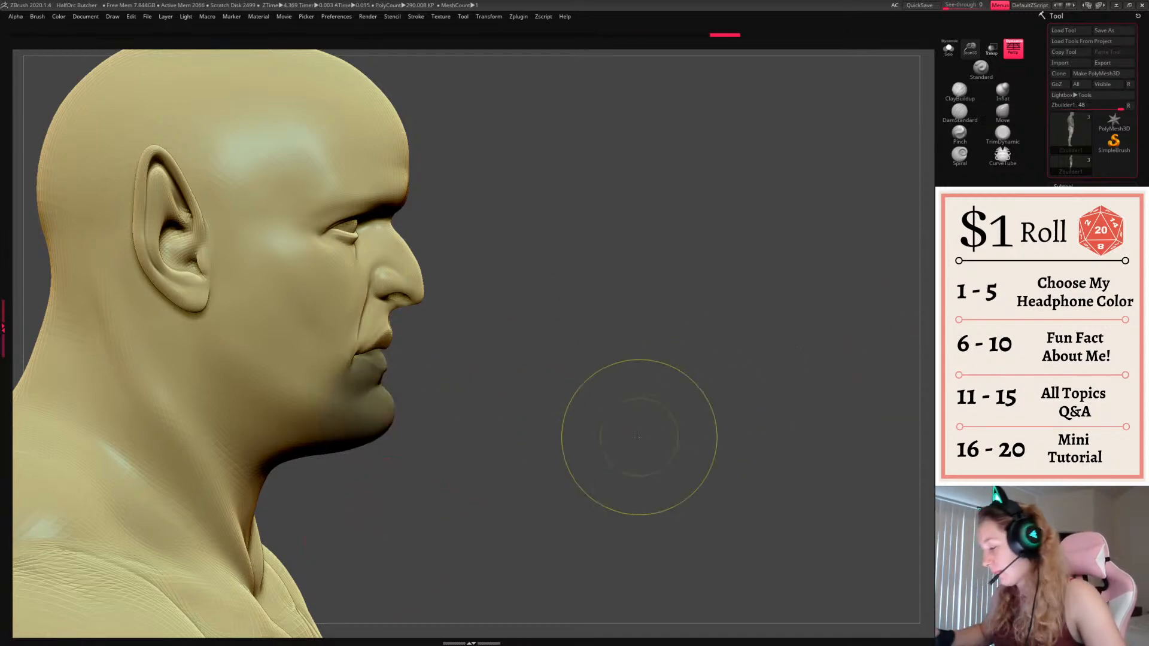
{"action": "left_click", "coordinate": [637, 419], "text": "ctrl"}
{"action": "key", "text": "w"}
{"action": "left_click_drag", "start_coordinate": [433, 419], "coordinate": [444, 427]}
{"action": "key", "text": "q"}
{"action": "left_click_drag", "start_coordinate": [748, 393], "coordinate": [649, 397]}
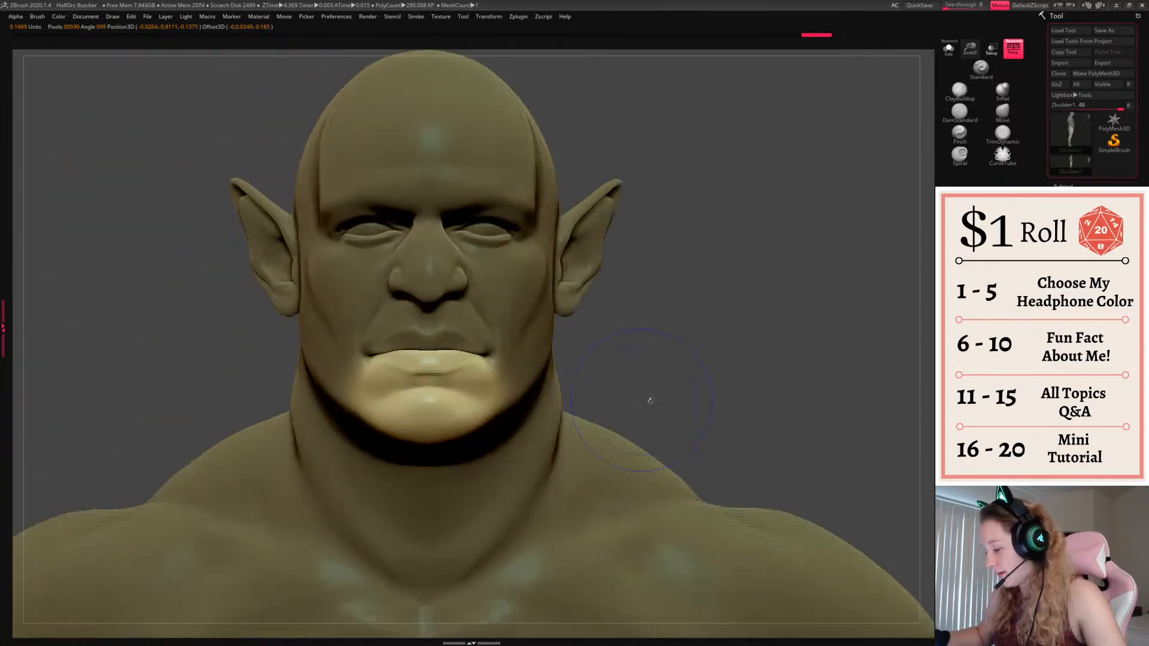
Pull the lower lip forward with the Move brush, smooth the area beneath it, and clear the mask
{"action": "right_click", "coordinate": [634, 417]}
{"action": "left_click_drag", "start_coordinate": [640, 341], "coordinate": [741, 330]}
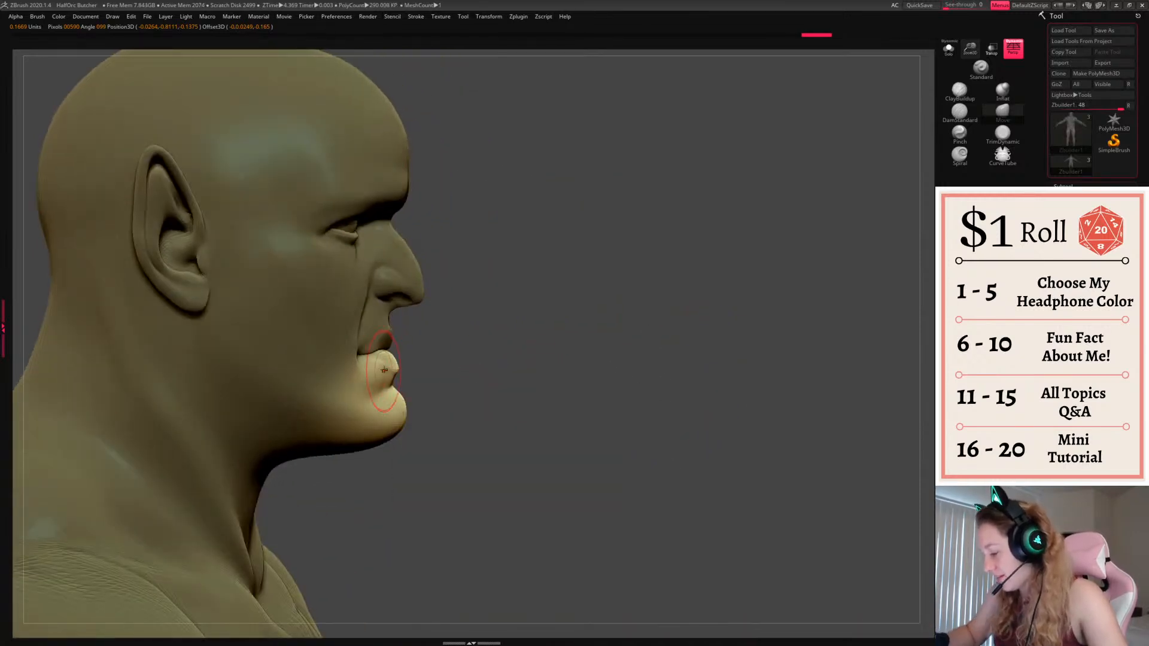
{"action": "left_click_drag", "start_coordinate": [423, 351], "coordinate": [453, 354]}
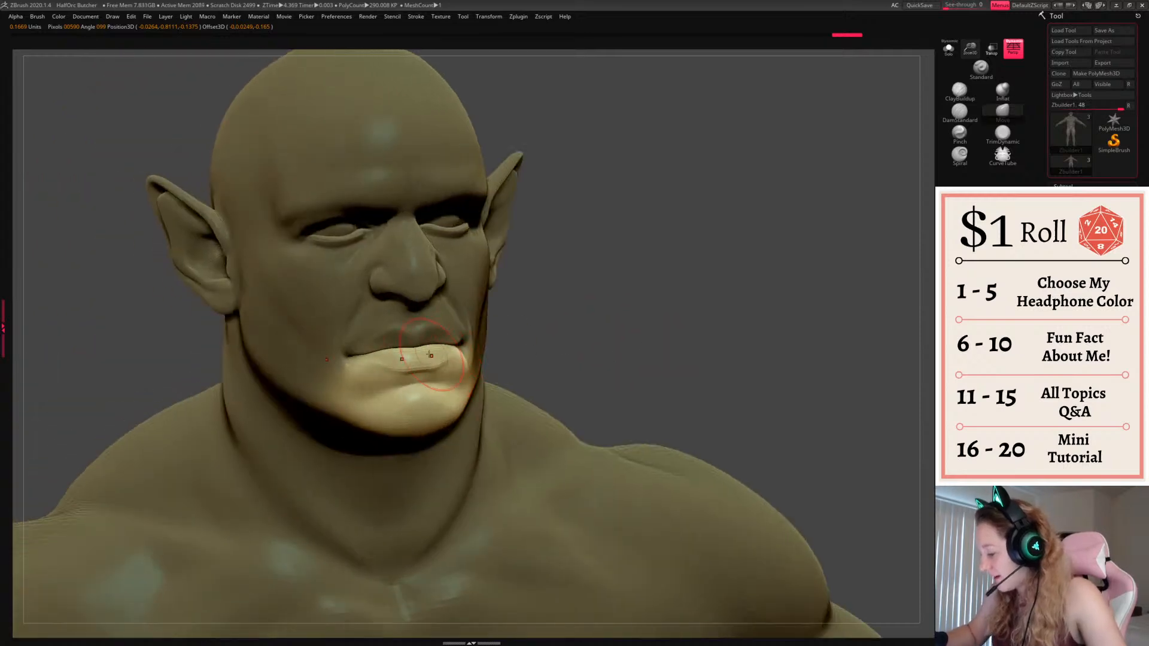
{"action": "left_click_drag", "start_coordinate": [513, 329], "coordinate": [617, 345]}
{"action": "left_click_drag", "start_coordinate": [463, 366], "coordinate": [469, 415], "text": "shift"}
{"action": "key", "text": "space"}
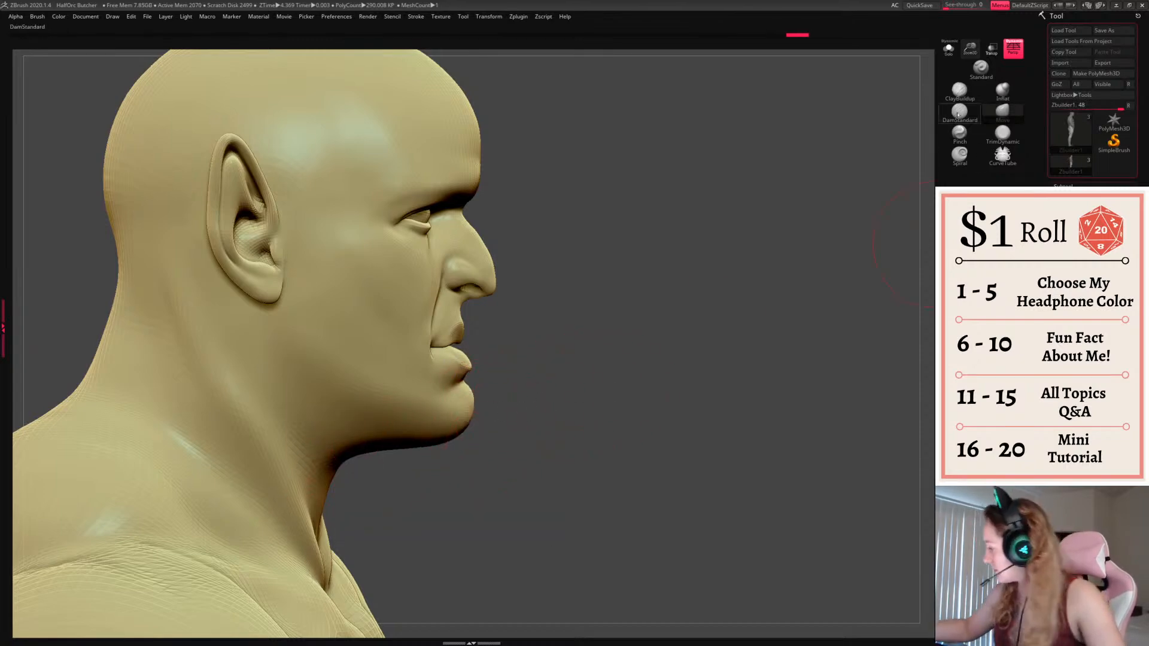
Sculpt along the jawline below the ear with the DamStandard brush, adjusting its settings
{"action": "left_click", "coordinate": [960, 113]}
{"action": "left_click_drag", "start_coordinate": [275, 349], "coordinate": [402, 439]}
{"action": "key", "text": "space"}
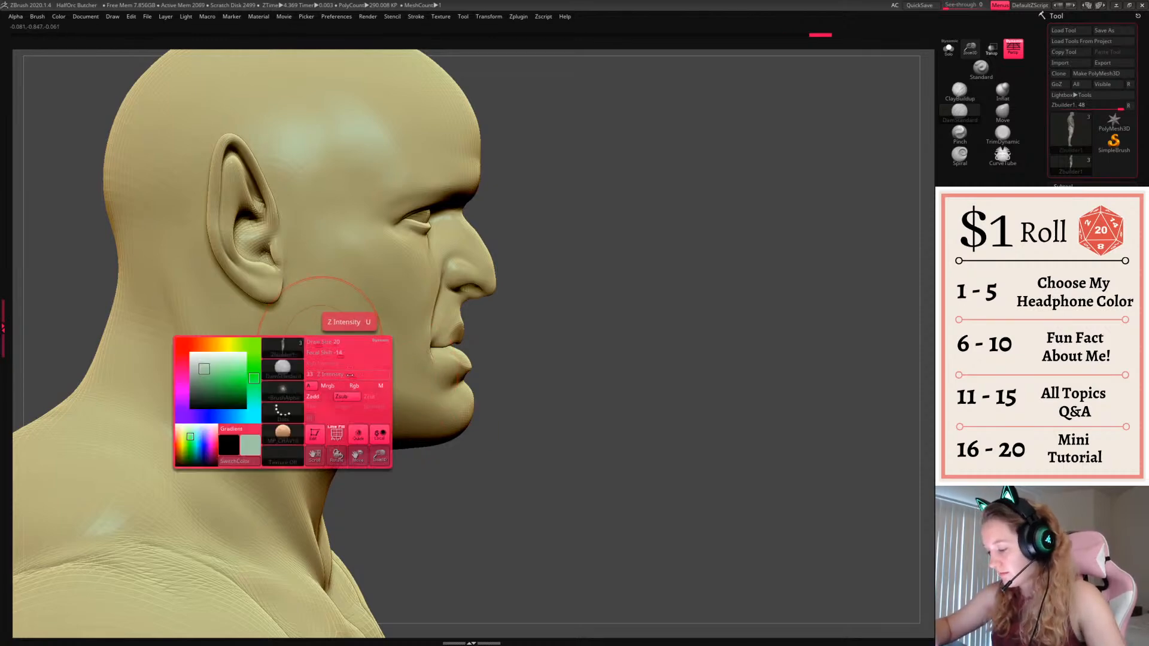
{"action": "mouse_move", "coordinate": [299, 371]}
{"action": "left_mouse_down"}
{"action": "mouse_move", "coordinate": [358, 416]}
{"action": "mouse_move", "coordinate": [289, 311]}
{"action": "left_mouse_up"}
{"action": "mouse_move", "coordinate": [759, 360]}
{"action": "left_mouse_down"}
{"action": "mouse_move", "coordinate": [736, 362]}
{"action": "mouse_move", "coordinate": [769, 342]}
{"action": "mouse_move", "coordinate": [719, 359]}
{"action": "mouse_move", "coordinate": [802, 335]}
{"action": "mouse_move", "coordinate": [759, 339]}
{"action": "left_mouse_up"}
Build up the middle and edges of the lower lip with the ClayBuildup brush
{"action": "key", "text": "space"}
{"action": "key", "text": "space"}
{"action": "left_click", "coordinate": [959, 91]}
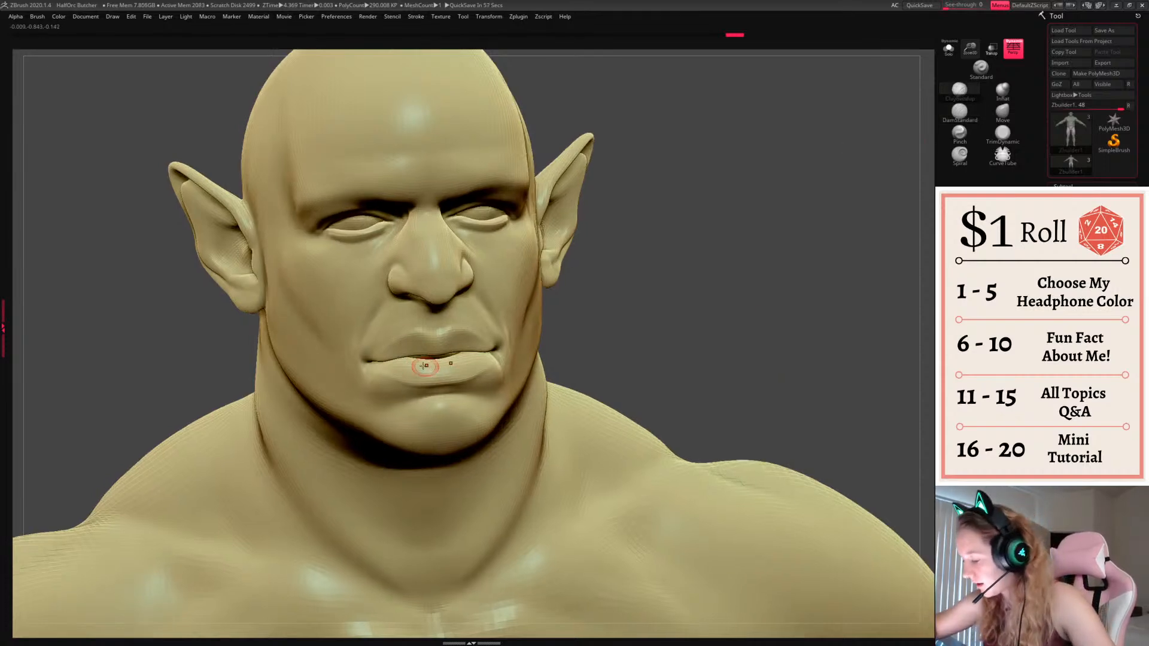
{"action": "left_click_drag", "start_coordinate": [423, 366], "coordinate": [417, 367]}
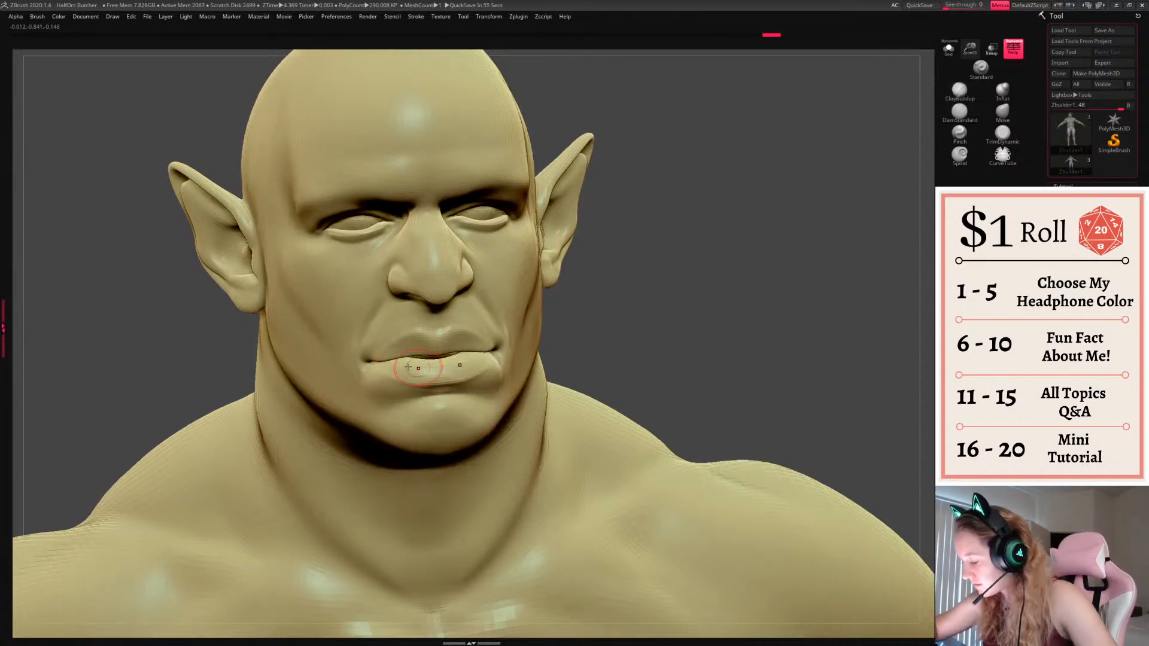
{"action": "left_click_drag", "start_coordinate": [392, 366], "coordinate": [417, 375]}
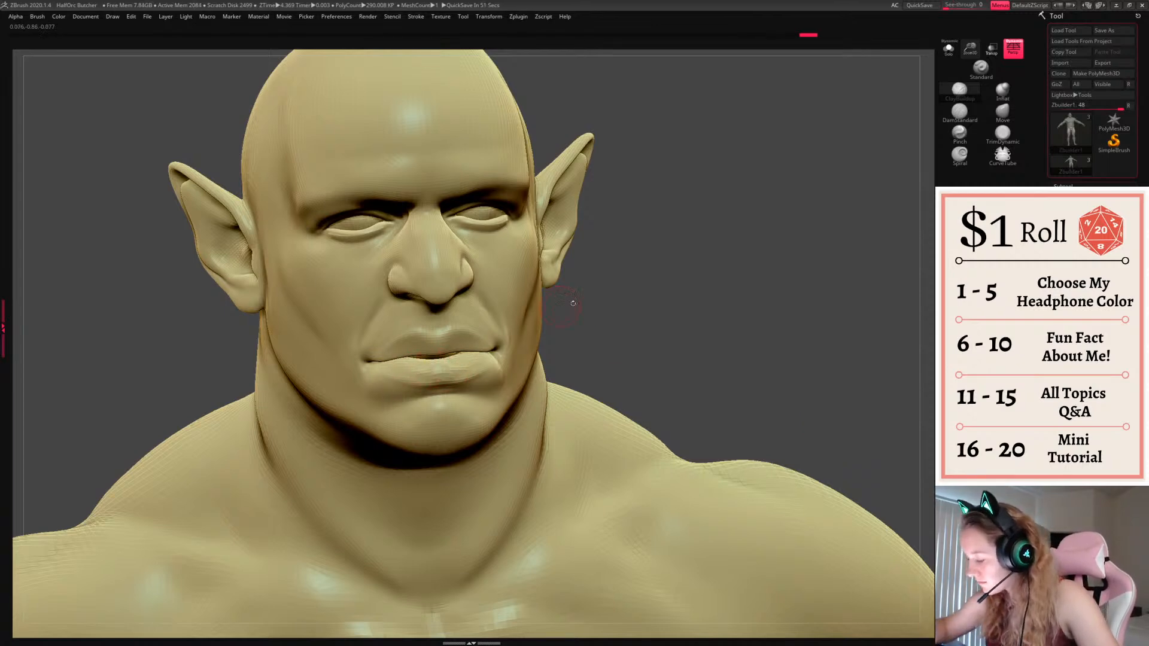
{"action": "left_click_drag", "start_coordinate": [488, 352], "coordinate": [492, 343]}
{"action": "mouse_move", "coordinate": [565, 363]}
{"action": "left_mouse_down"}
{"action": "mouse_move", "coordinate": [608, 457]}
{"action": "mouse_move", "coordinate": [609, 441]}
{"action": "mouse_move", "coordinate": [442, 373]}
{"action": "left_mouse_up"}
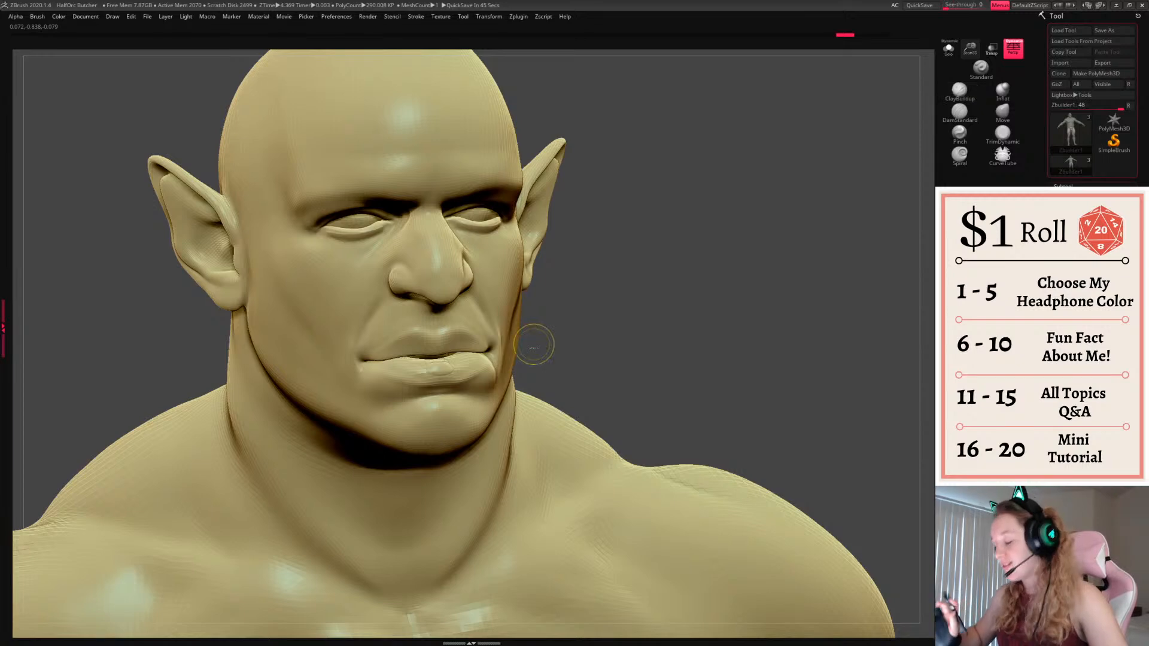
Undo the rough clay stroke on the lower lip and refine the lips with the Standard and Inflat brushes
{"action": "left_click_drag", "start_coordinate": [441, 377], "coordinate": [454, 371]}
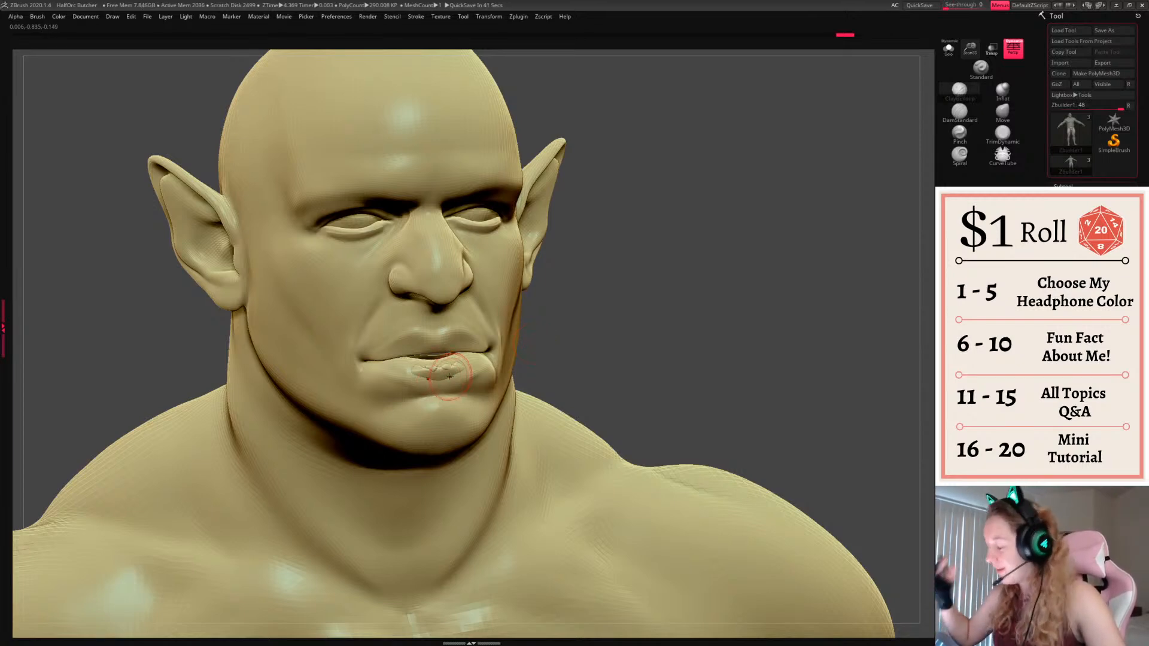
{"action": "key", "text": "ctrl+z"}
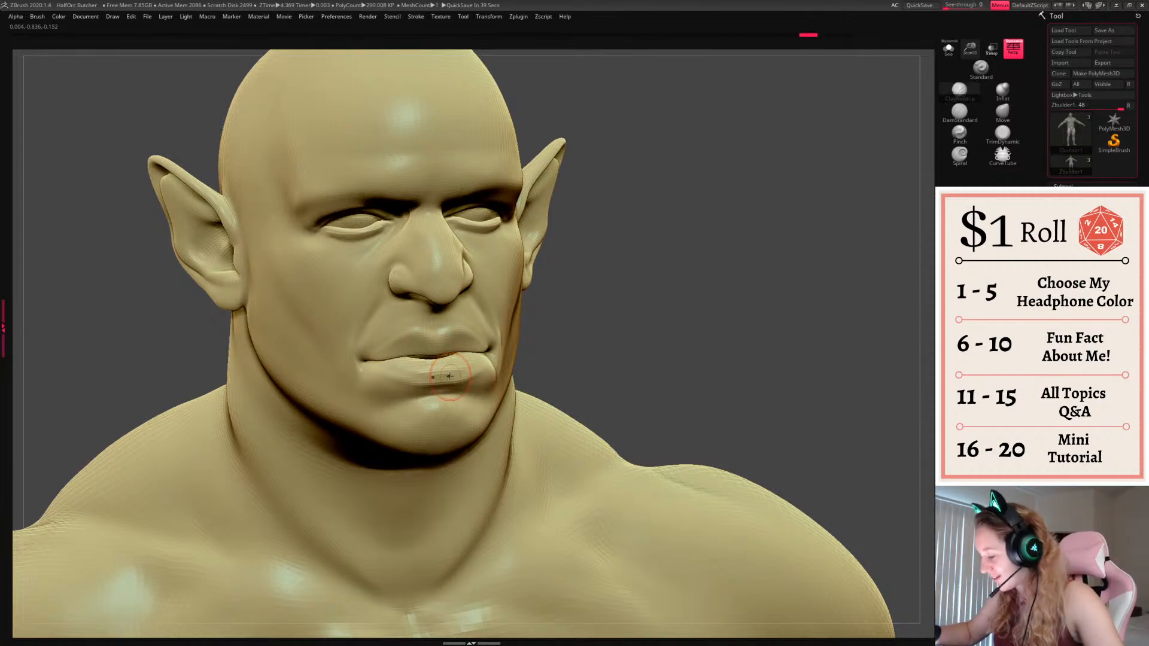
{"action": "left_click", "coordinate": [981, 70]}
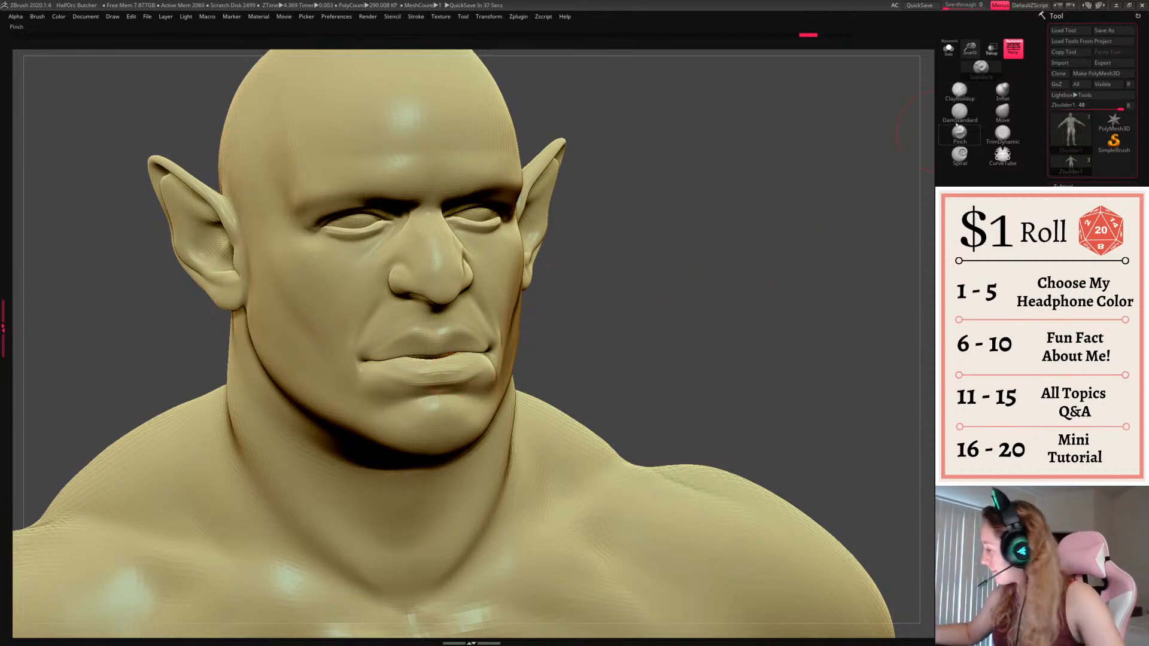
{"action": "mouse_move", "coordinate": [467, 367]}
{"action": "left_mouse_down"}
{"action": "mouse_move", "coordinate": [436, 361]}
{"action": "mouse_move", "coordinate": [435, 333]}
{"action": "left_mouse_up"}
{"action": "left_click_drag", "start_coordinate": [652, 353], "coordinate": [557, 350]}
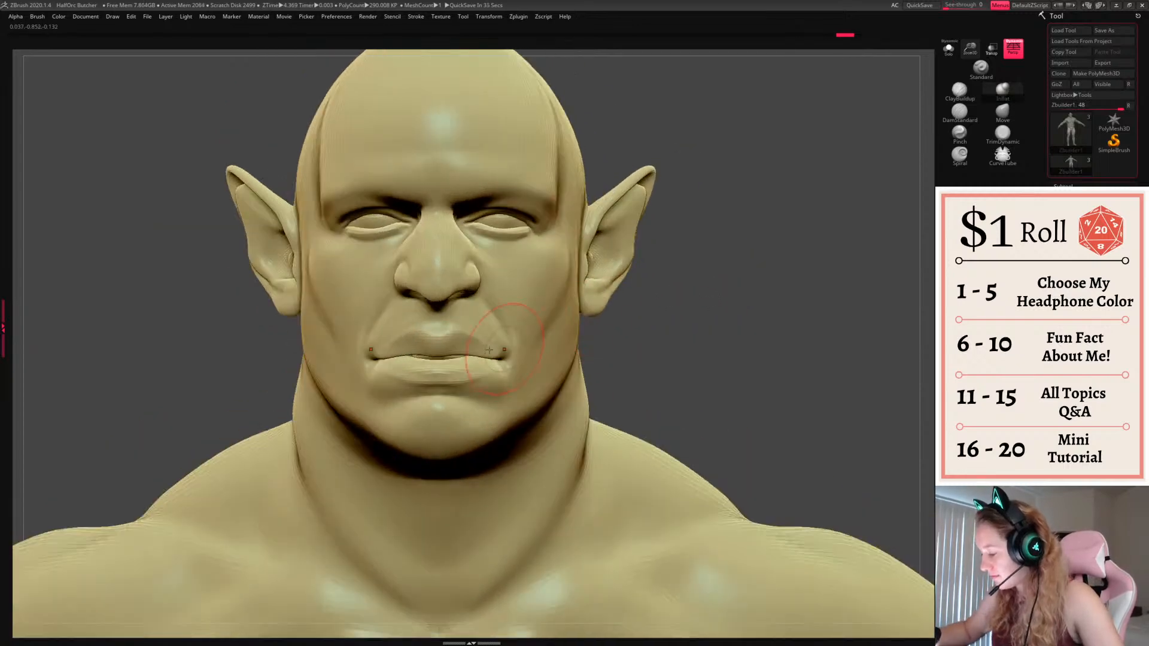
Reshape the centre of the upper lip and the lower lip's outline with the Move brush
{"action": "left_click", "coordinate": [1002, 112]}
{"action": "key", "text": "space"}
{"action": "left_click", "coordinate": [436, 331]}
{"action": "left_click_drag", "start_coordinate": [447, 331], "coordinate": [452, 330]}
{"action": "left_click_drag", "start_coordinate": [464, 381], "coordinate": [489, 376]}
{"action": "key", "text": "space"}
{"action": "left_click", "coordinate": [458, 364]}
Adjust the underside of the lower lip and try reshaping the mouth corner, undoing the last strokes
{"action": "left_click_drag", "start_coordinate": [617, 350], "coordinate": [677, 359]}
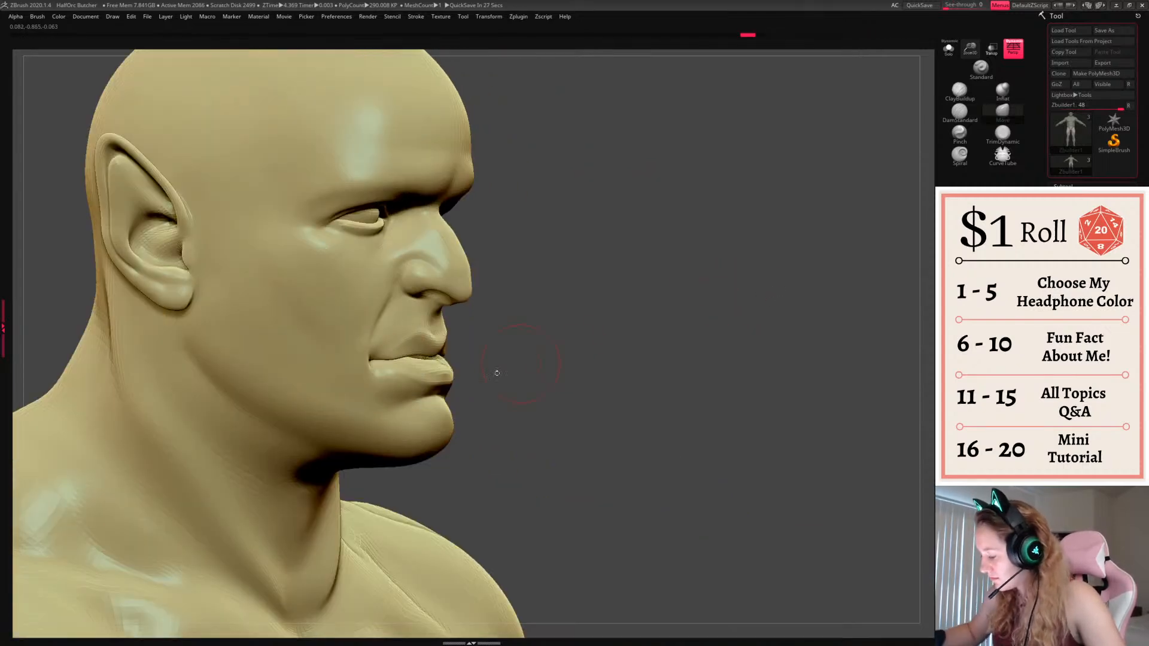
{"action": "left_click_drag", "start_coordinate": [440, 388], "coordinate": [444, 386]}
{"action": "left_click_drag", "start_coordinate": [689, 338], "coordinate": [591, 336]}
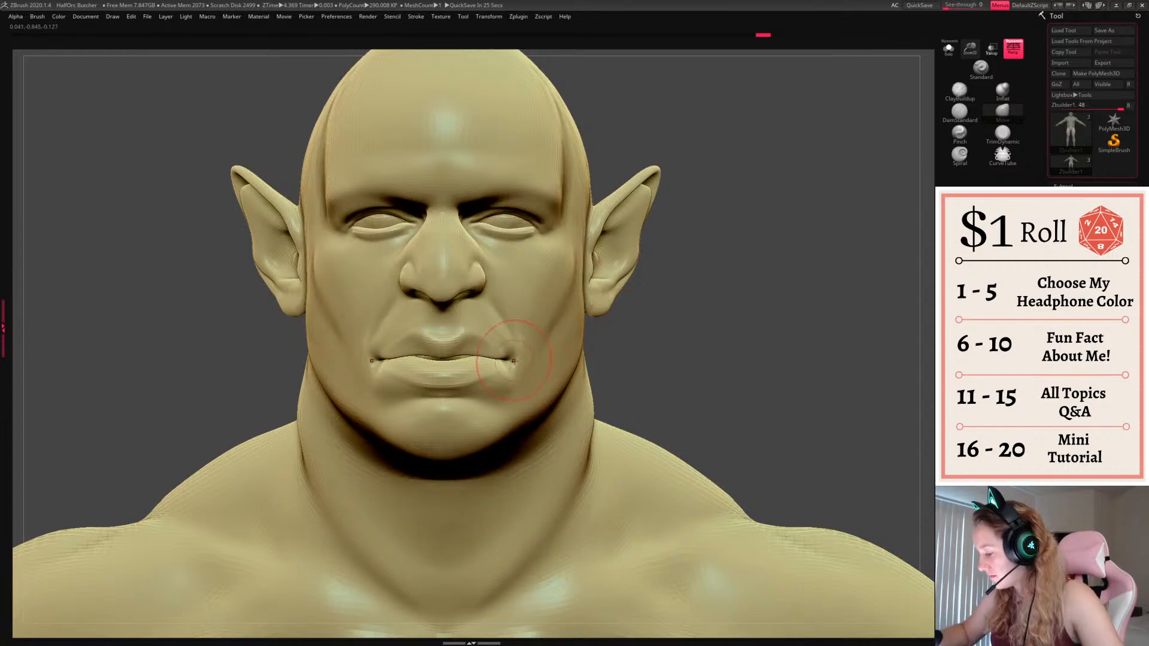
{"action": "left_click_drag", "start_coordinate": [502, 372], "coordinate": [517, 368]}
{"action": "key", "text": "ctrl+z"}
{"action": "key", "text": "ctrl+z"}
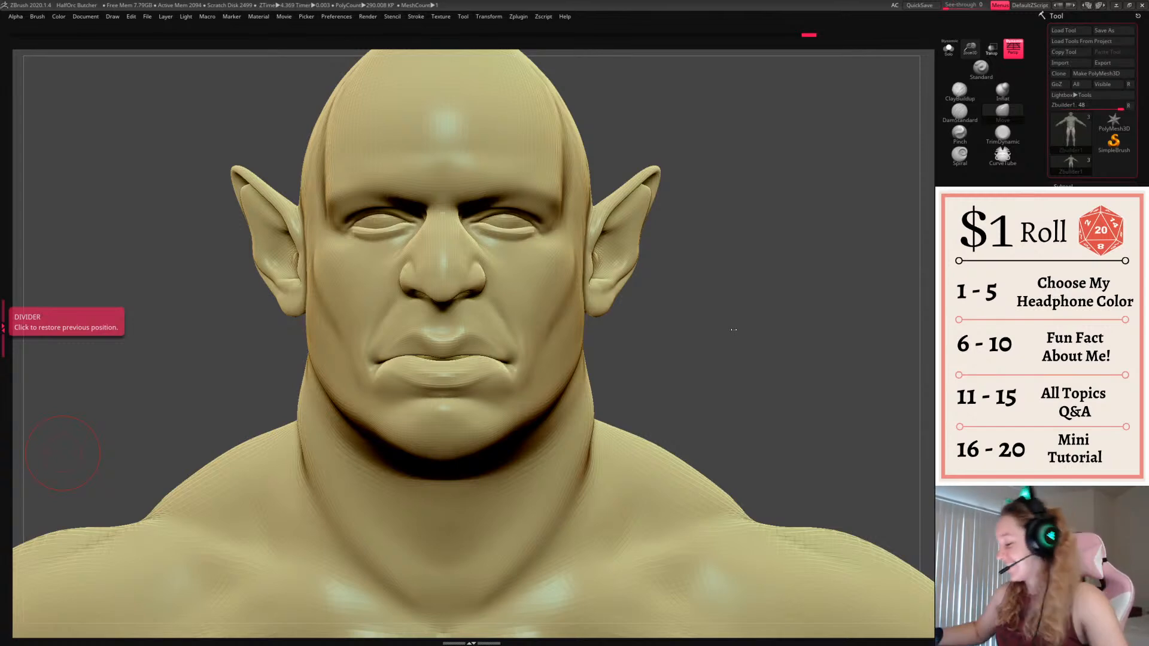
Switch to the tusks subtool, place the transform gizmo on a tusk, and move the tusks forward out of the mouth
{"action": "key", "text": "space"}
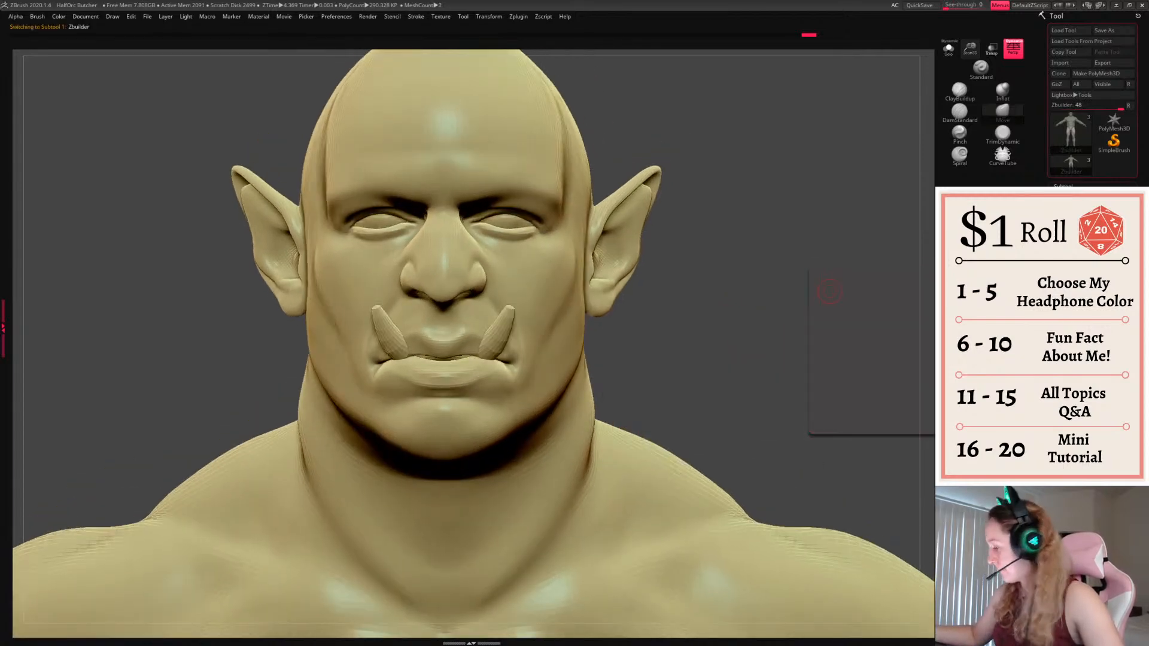
{"action": "key", "text": "w"}
{"action": "left_click", "coordinate": [539, 324]}
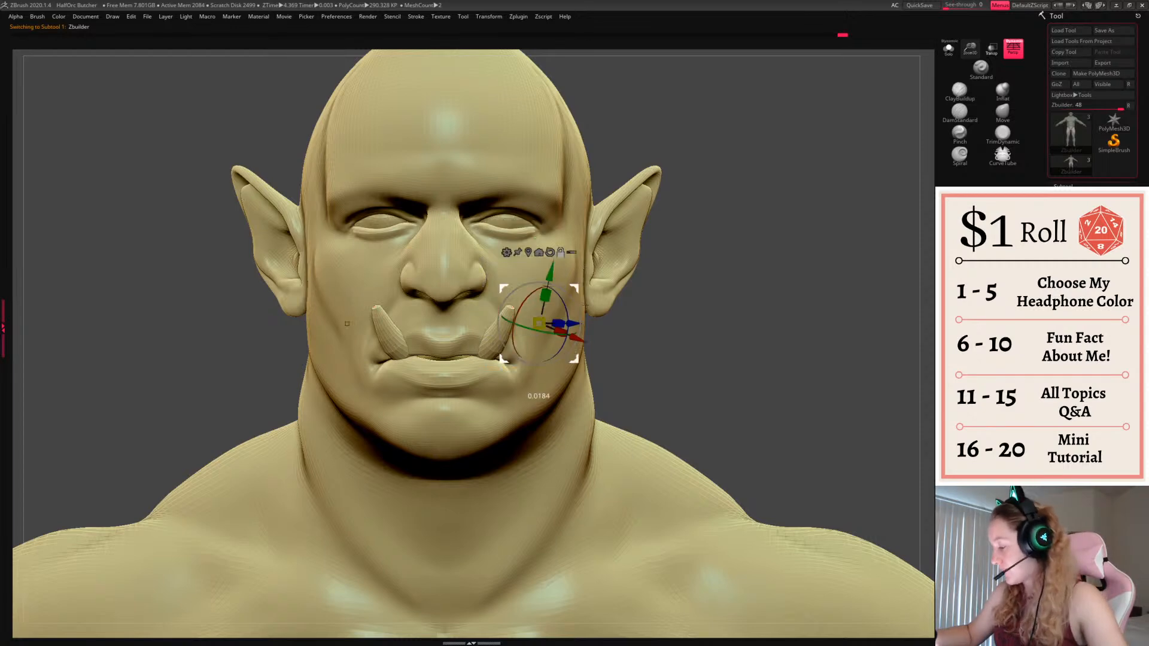
{"action": "left_click_drag", "start_coordinate": [506, 328], "coordinate": [857, 336]}
{"action": "left_click_drag", "start_coordinate": [845, 337], "coordinate": [837, 407]}
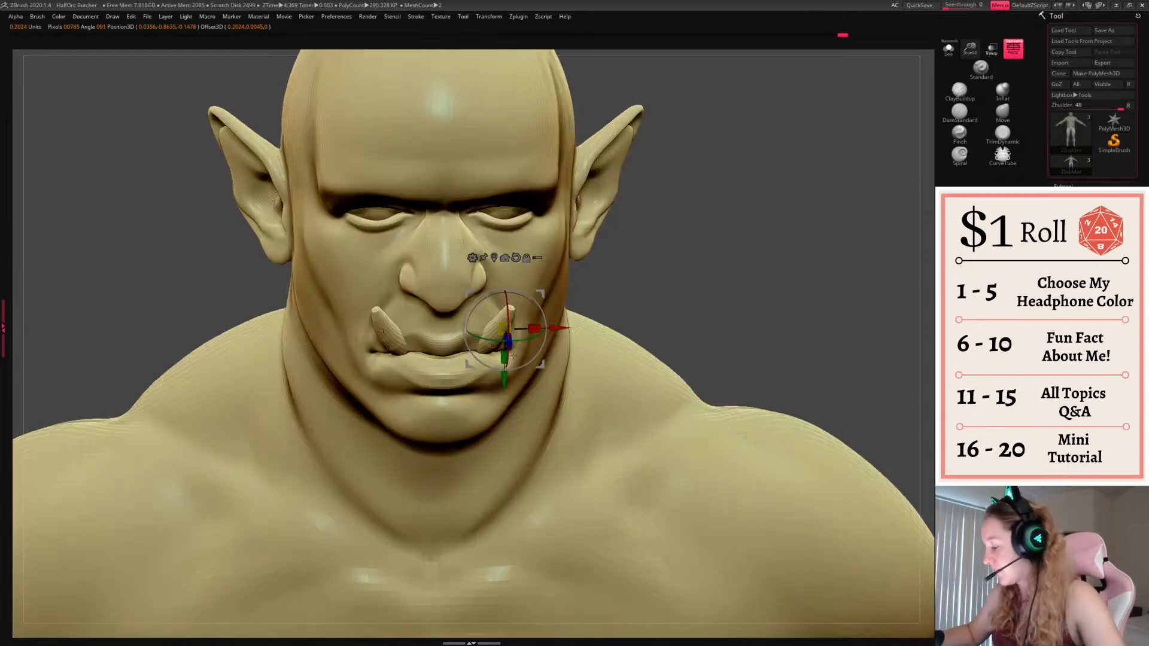
{"action": "left_click_drag", "start_coordinate": [508, 346], "coordinate": [511, 364]}
{"action": "key", "text": "q"}
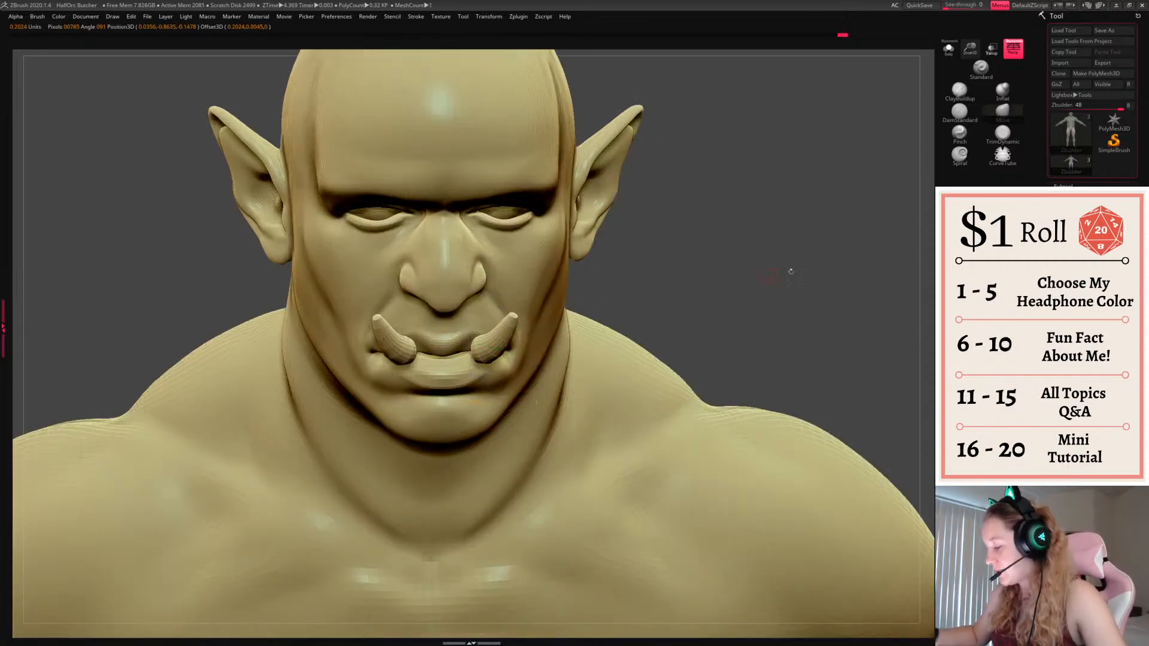
Tilt the tusks forward in profile and lower them toward the lower lip with the gizmo
{"action": "left_click_drag", "start_coordinate": [913, 268], "coordinate": [814, 263]}
{"action": "mouse_move", "coordinate": [507, 488]}
{"action": "left_mouse_down"}
{"action": "mouse_move", "coordinate": [524, 492]}
{"action": "mouse_move", "coordinate": [474, 466]}
{"action": "left_mouse_up"}
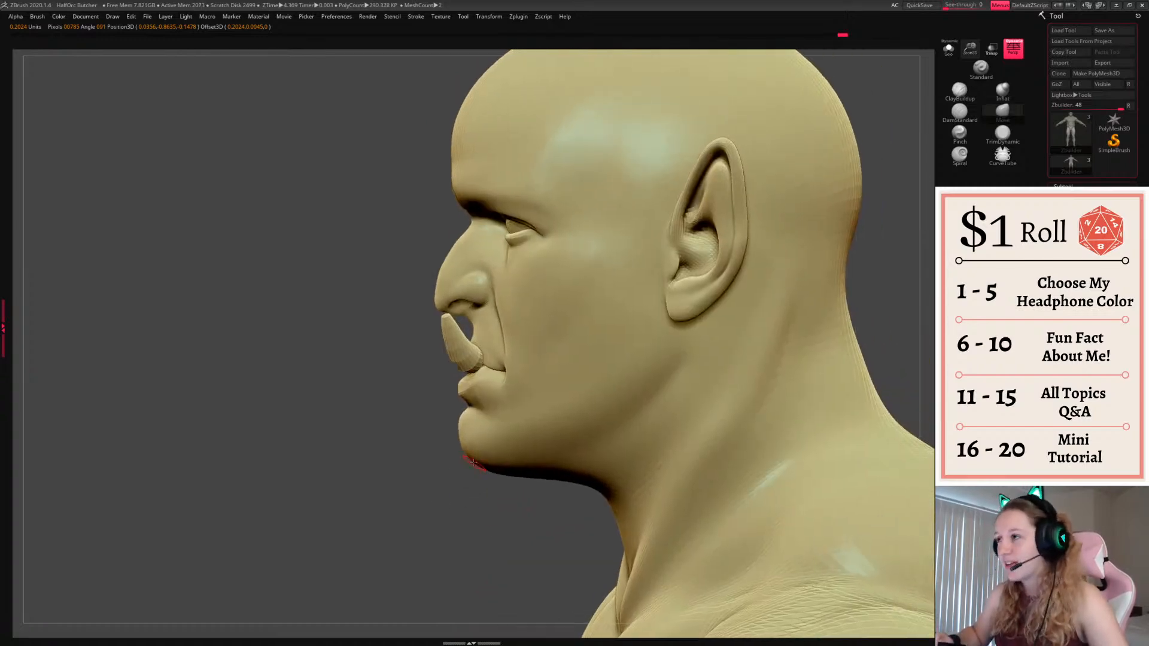
{"action": "key", "text": "Down"}
{"action": "key", "text": "b"}
{"action": "key", "text": "w"}
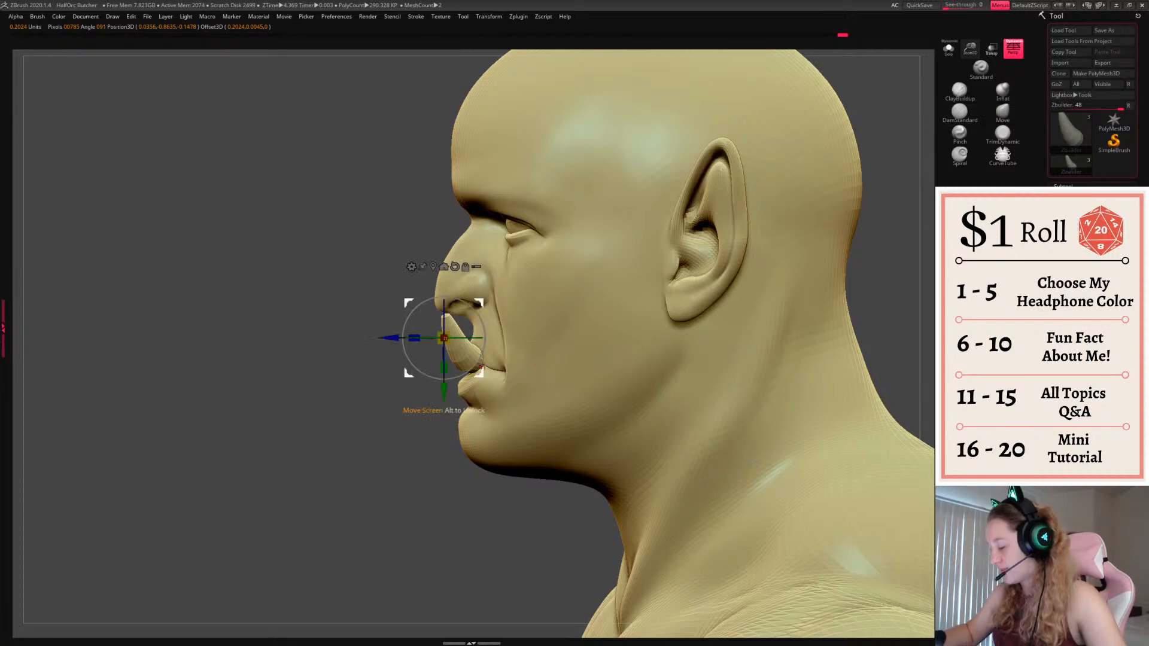
{"action": "left_click_drag", "start_coordinate": [481, 358], "coordinate": [486, 346]}
{"action": "left_click_drag", "start_coordinate": [481, 304], "coordinate": [500, 347]}
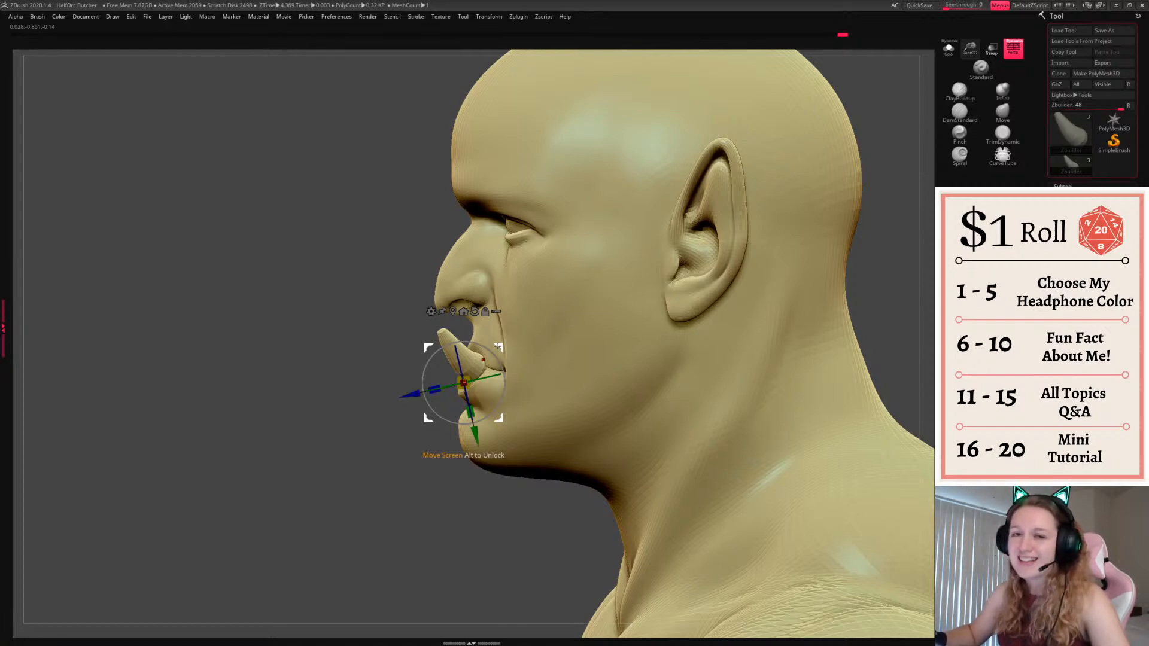
Move the tusks inward along the lower lip and adjust their outward lean with the gizmo
{"action": "right_click_drag", "start_coordinate": [501, 345], "coordinate": [773, 299]}
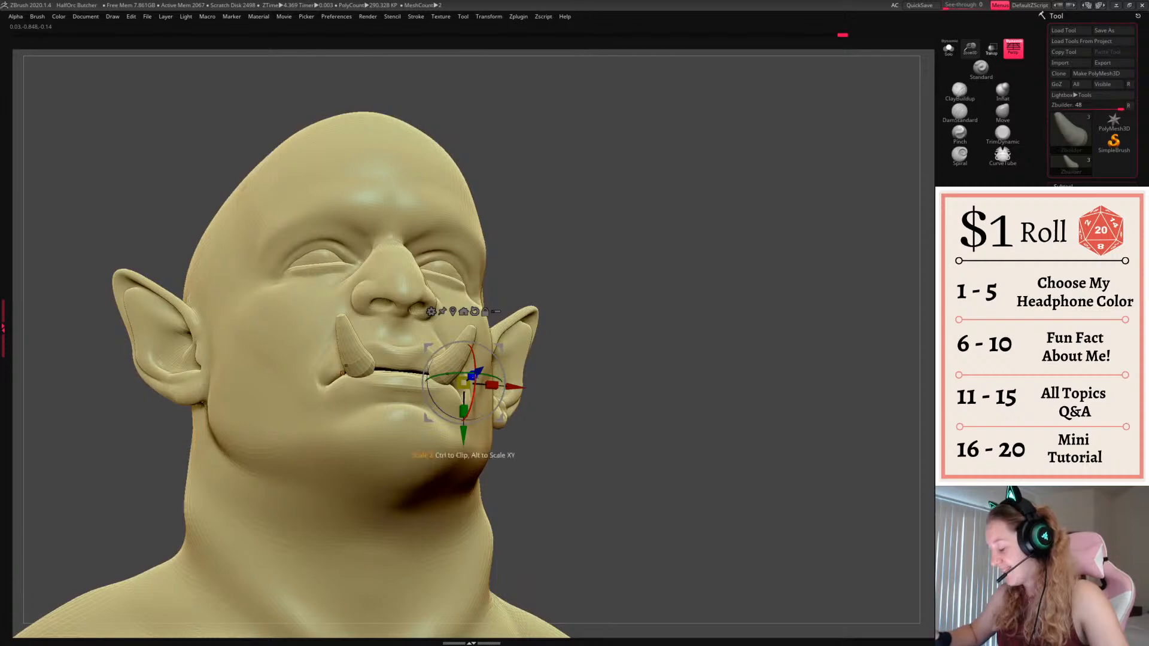
{"action": "left_click_drag", "start_coordinate": [483, 366], "coordinate": [480, 369]}
{"action": "right_click_drag", "start_coordinate": [575, 353], "coordinate": [517, 392]}
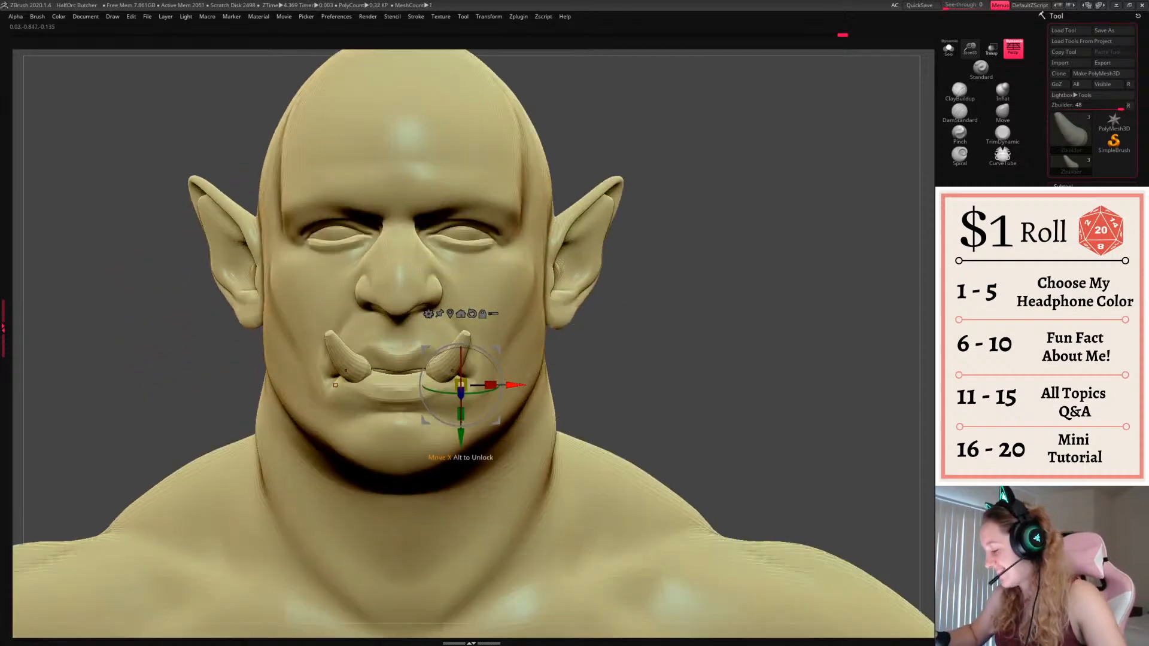
{"action": "left_click_drag", "start_coordinate": [514, 385], "coordinate": [507, 385]}
{"action": "left_click_drag", "start_coordinate": [449, 362], "coordinate": [484, 355]}
{"action": "mouse_move", "coordinate": [527, 354]}
{"action": "right_mouse_down"}
{"action": "mouse_move", "coordinate": [741, 342]}
{"action": "mouse_move", "coordinate": [575, 348]}
{"action": "right_mouse_up"}
Leave the gizmo and touch up the body of the tusks with the Move brush and light smoothing
{"action": "key", "text": "q"}
{"action": "key", "text": "space"}
{"action": "left_click_drag", "start_coordinate": [740, 335], "coordinate": [736, 335]}
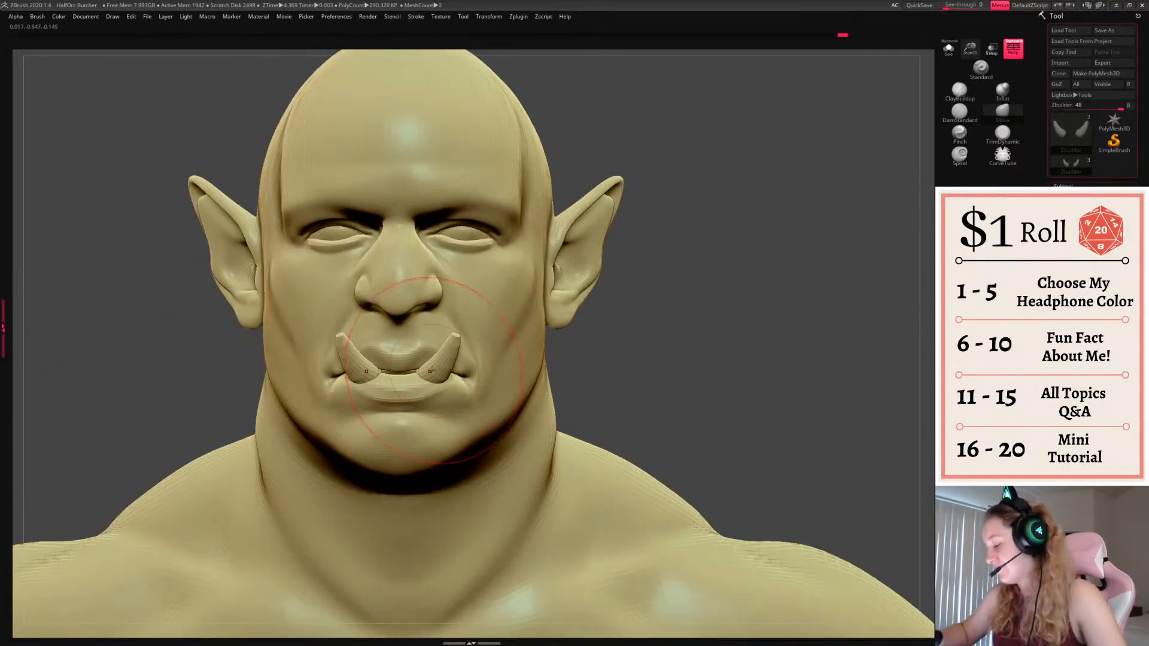
{"action": "left_click_drag", "start_coordinate": [443, 374], "coordinate": [449, 368], "text": "shift"}
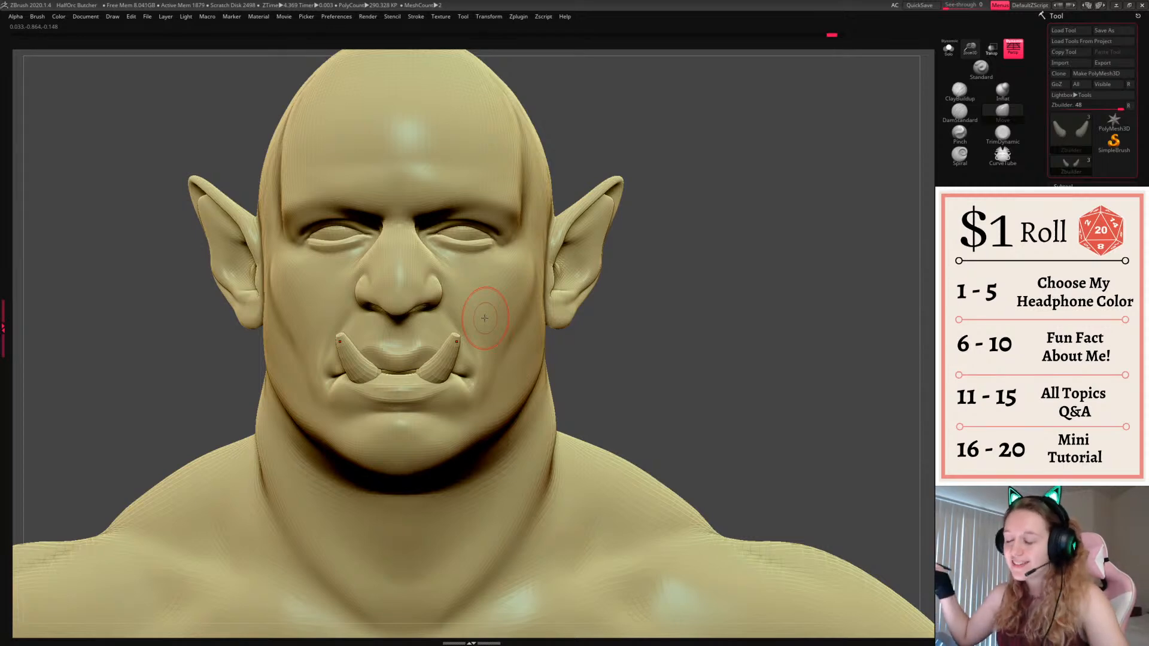
Sharpen the tusks toward their tips with the Pinch brush
{"action": "left_click", "coordinate": [960, 133]}
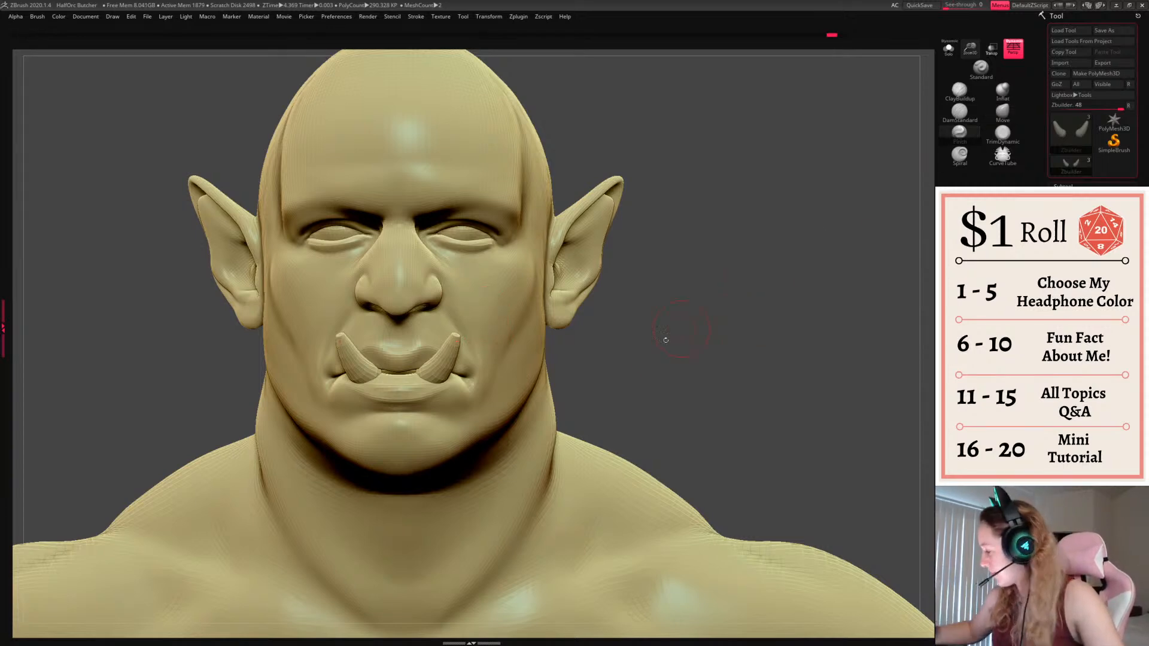
{"action": "key", "text": "space"}
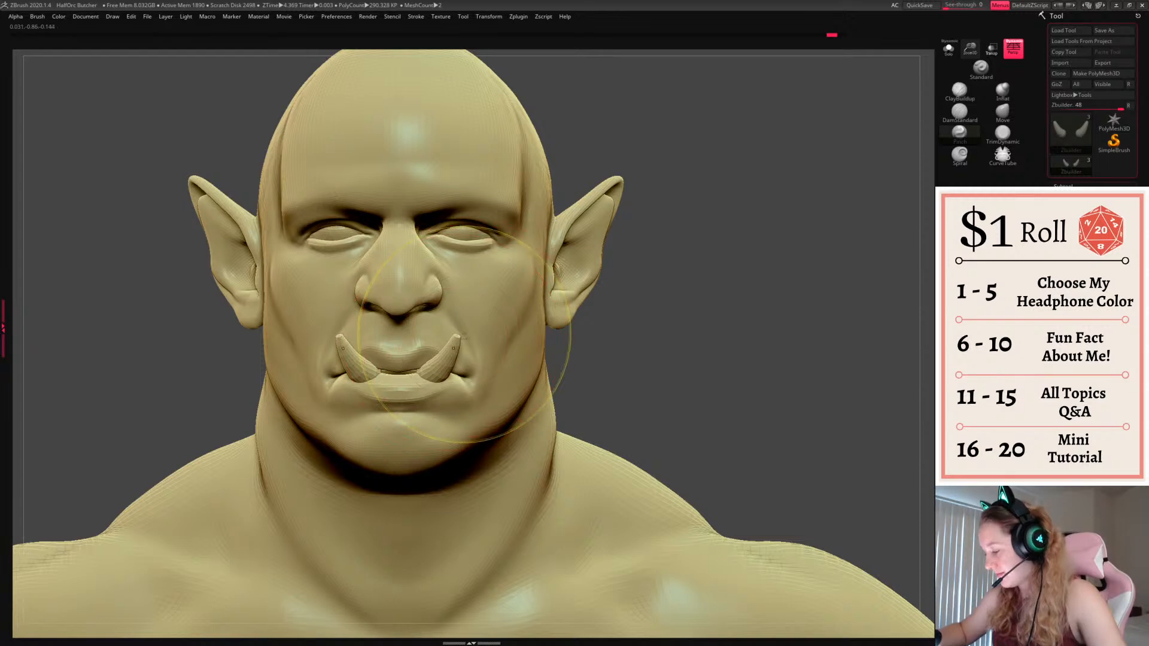
{"action": "key", "text": "space"}
{"action": "left_click_drag", "start_coordinate": [452, 353], "coordinate": [469, 310]}
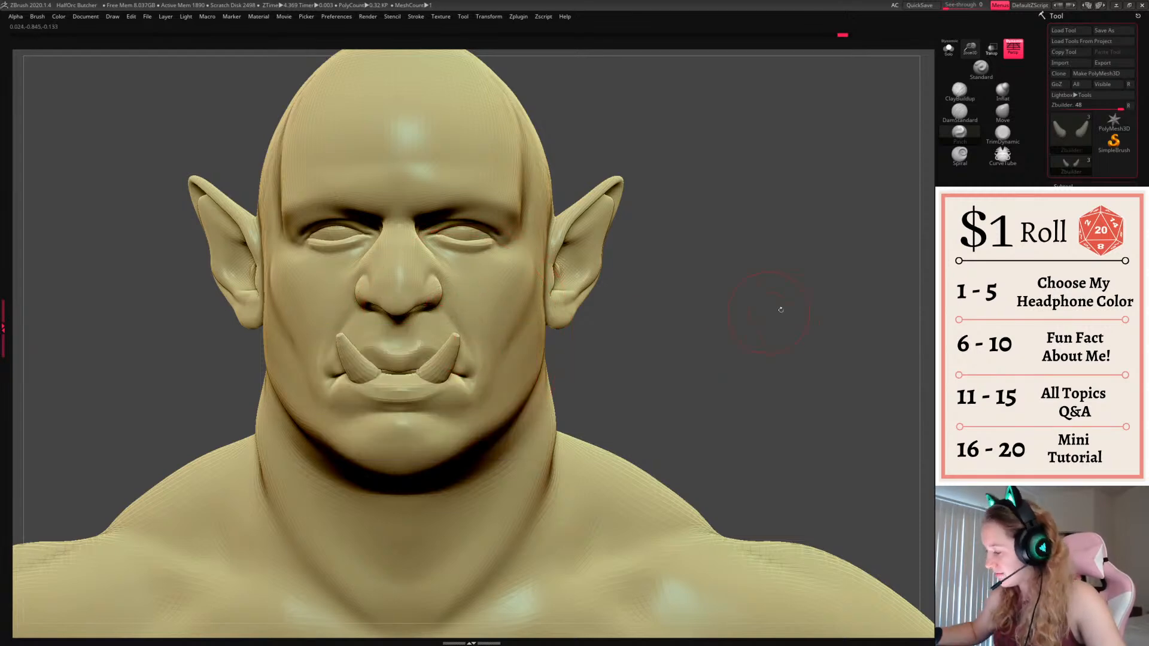
{"action": "mouse_move", "coordinate": [781, 310]}
{"action": "left_mouse_down"}
{"action": "mouse_move", "coordinate": [526, 316]}
{"action": "mouse_move", "coordinate": [821, 315]}
{"action": "mouse_move", "coordinate": [802, 318]}
{"action": "left_mouse_up"}
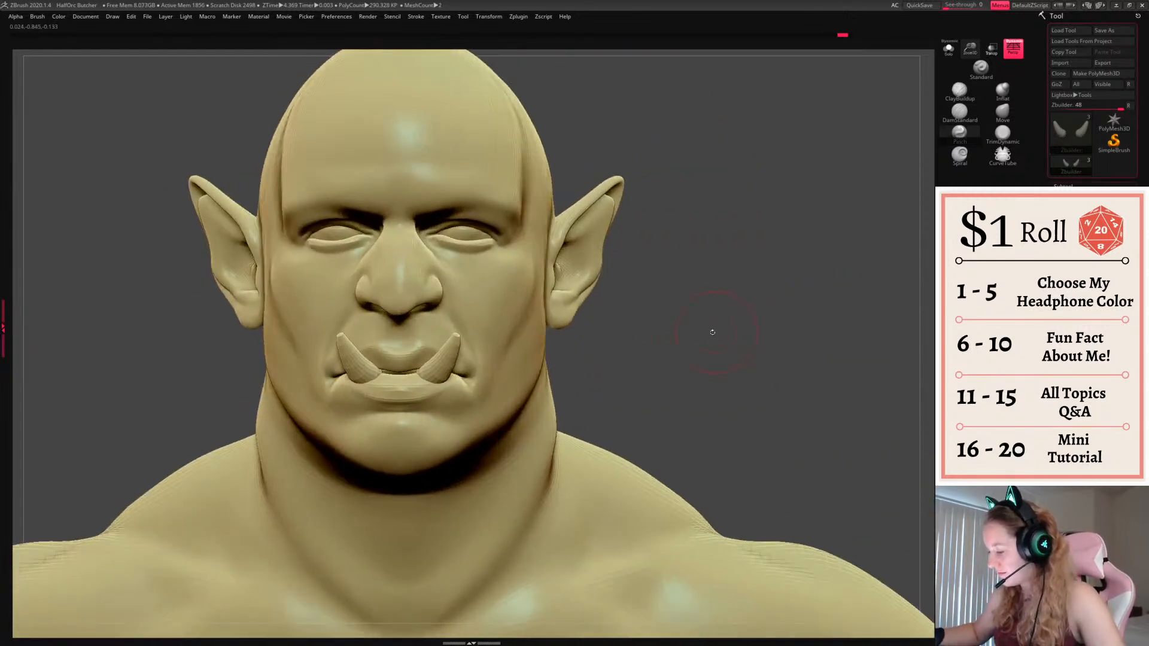
Adjust the shape of the tusk bases with the Move brush
{"action": "left_click", "coordinate": [1002, 111]}
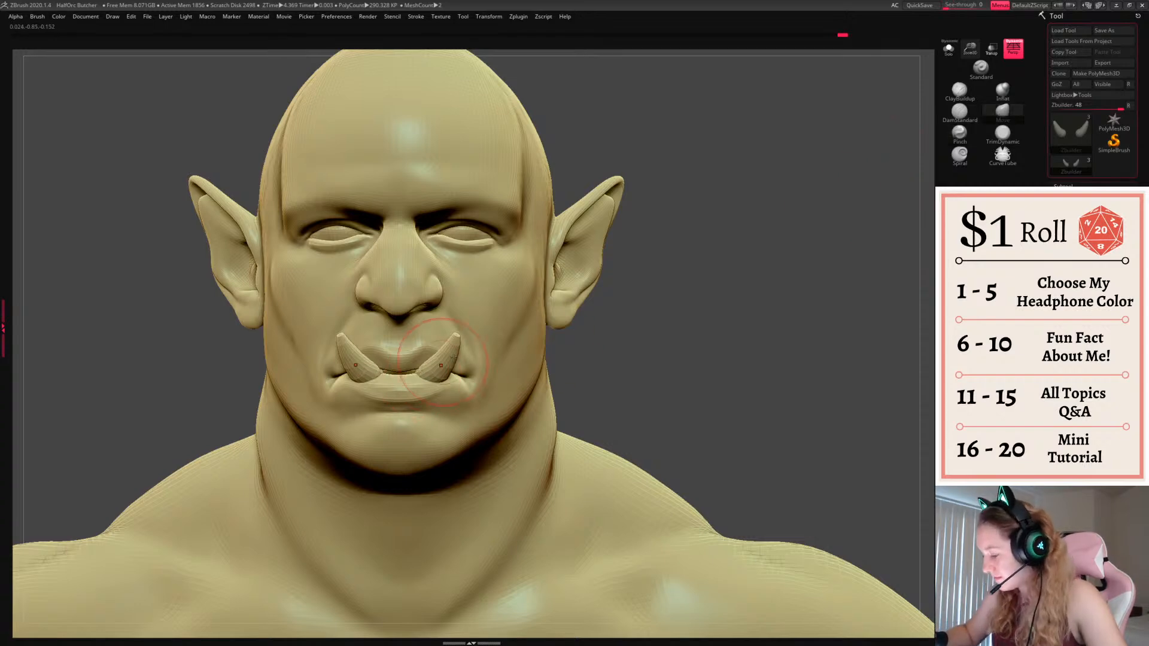
{"action": "key", "text": "space"}
{"action": "left_click_drag", "start_coordinate": [434, 386], "coordinate": [453, 386]}
{"action": "key", "text": "w"}
{"action": "key", "text": "q"}
Re-place the gizmo on the tusk in profile and rotate the tusks to stand more upright
{"action": "left_click_drag", "start_coordinate": [604, 342], "coordinate": [760, 329]}
{"action": "key", "text": "w"}
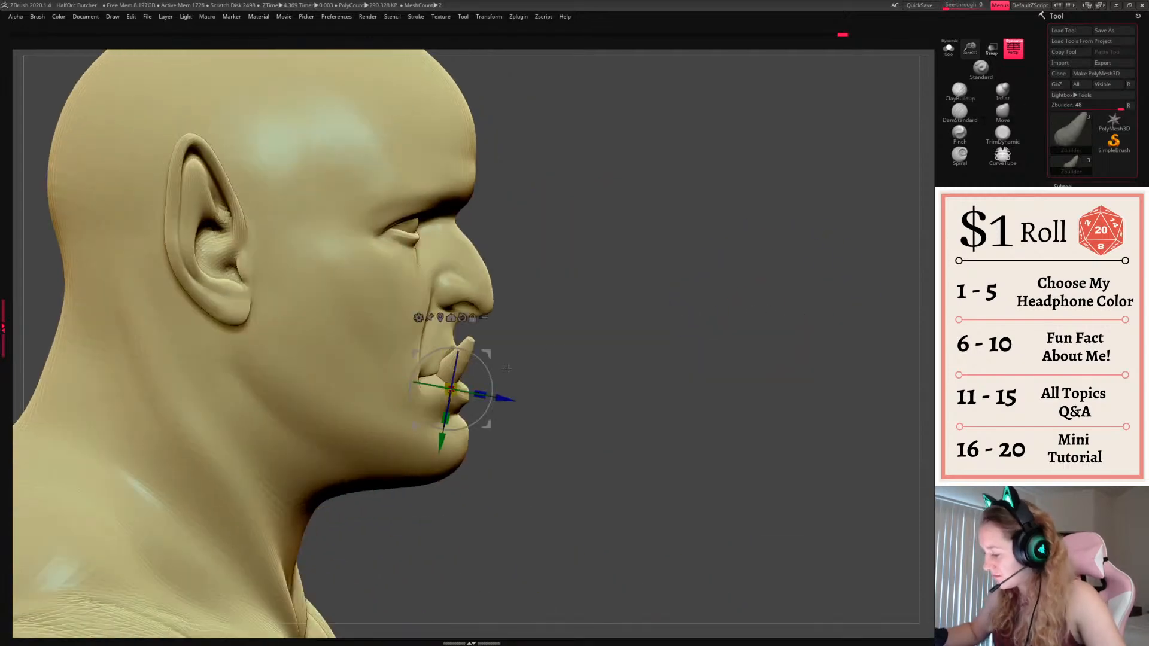
{"action": "left_click_drag", "start_coordinate": [453, 389], "coordinate": [461, 468], "text": "alt"}
{"action": "left_click", "coordinate": [460, 373], "text": "alt"}
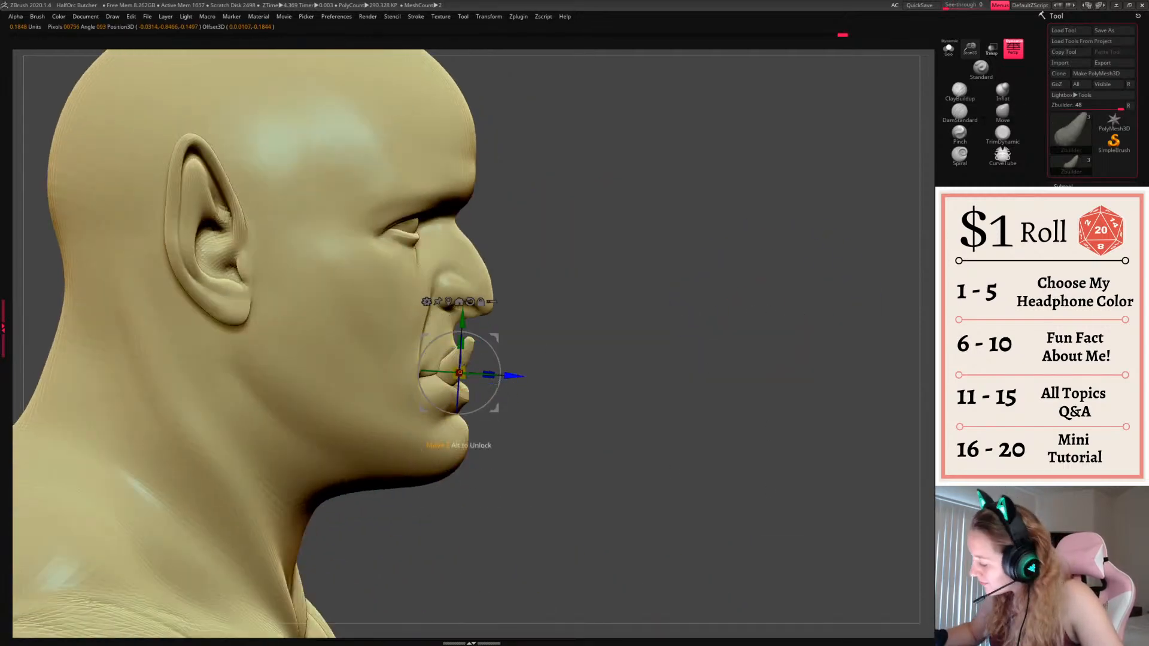
{"action": "left_click_drag", "start_coordinate": [623, 341], "coordinate": [497, 380]}
{"action": "left_click_drag", "start_coordinate": [503, 339], "coordinate": [509, 360]}
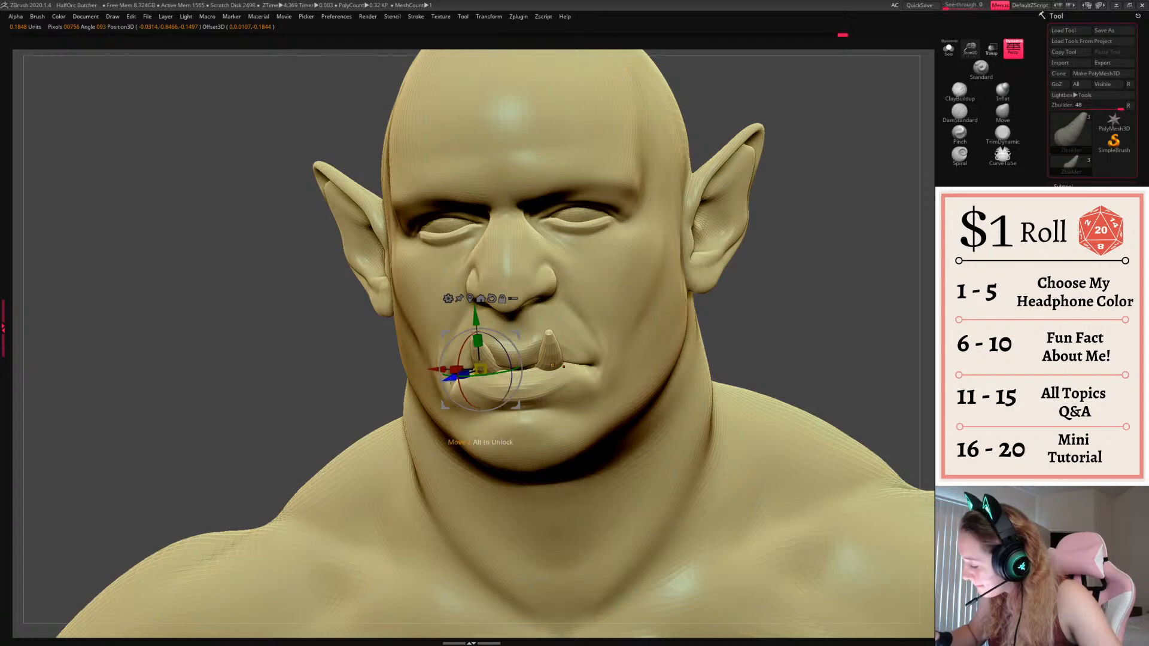
From the front view, lean the tusks outward and spread them farther apart with the gizmo
{"action": "key", "text": "q"}
{"action": "left_click_drag", "start_coordinate": [872, 265], "coordinate": [779, 294], "text": "shift"}
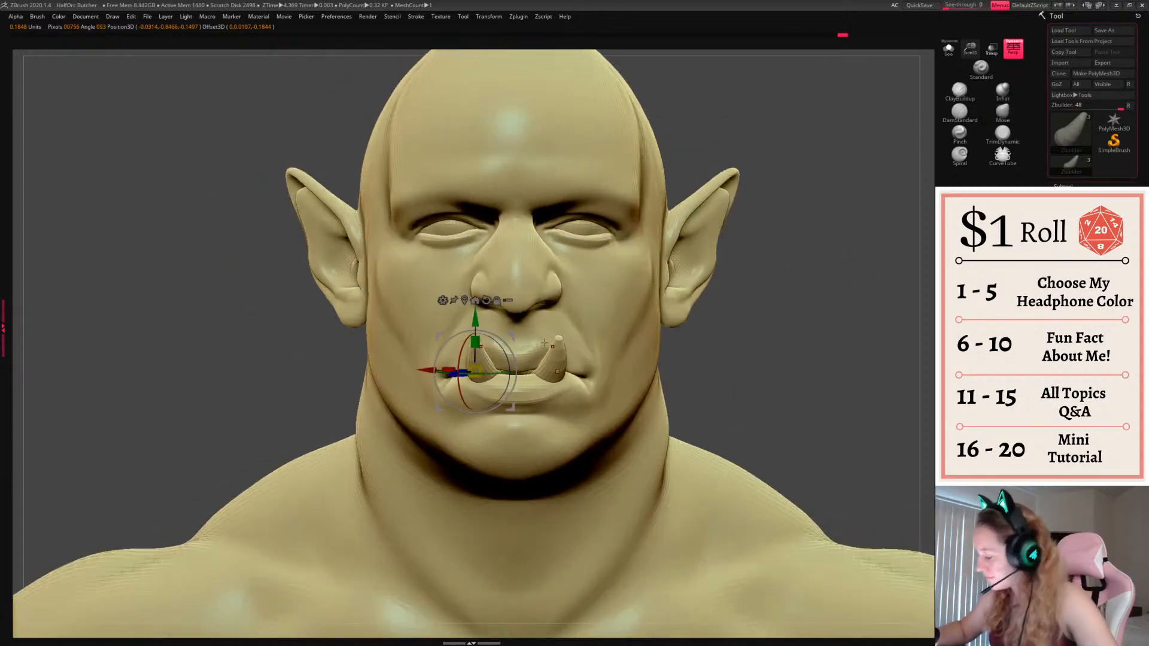
{"action": "left_click_drag", "start_coordinate": [510, 360], "coordinate": [504, 337]}
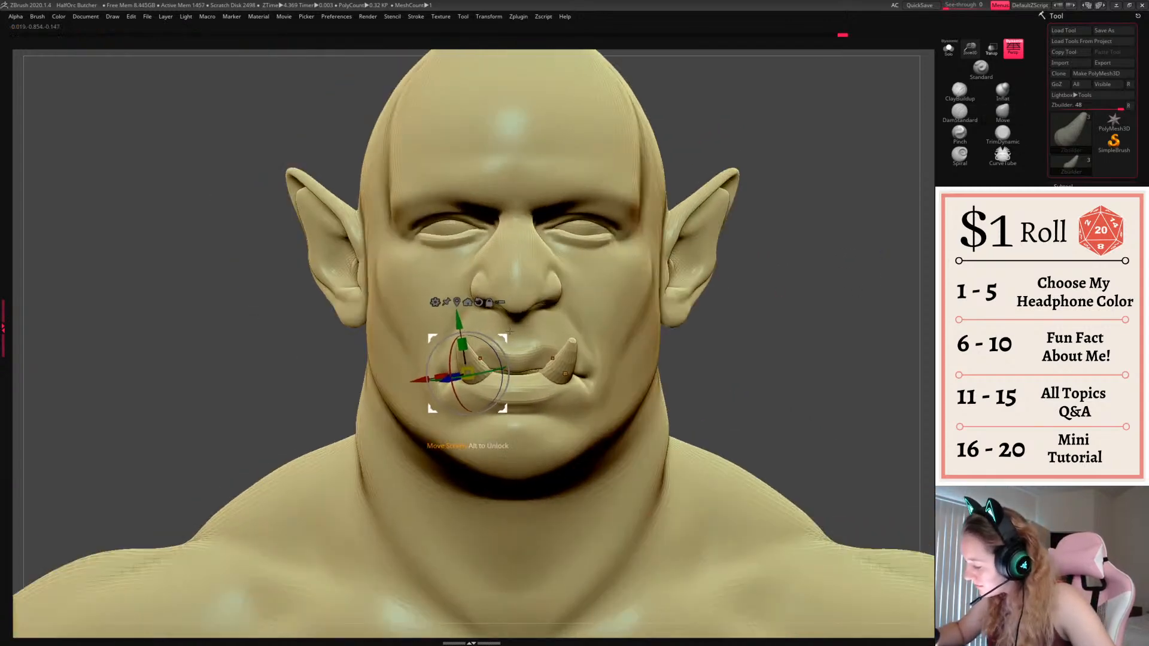
{"action": "key", "text": "q"}
Switch to the body subtool and mask the middle of the face from below the eyes down to the upper lip
{"action": "mouse_move", "coordinate": [818, 338]}
{"action": "left_mouse_down"}
{"action": "mouse_move", "coordinate": [840, 354]}
{"action": "mouse_move", "coordinate": [677, 353]}
{"action": "left_mouse_up"}
{"action": "left_click", "coordinate": [563, 364], "text": "alt"}
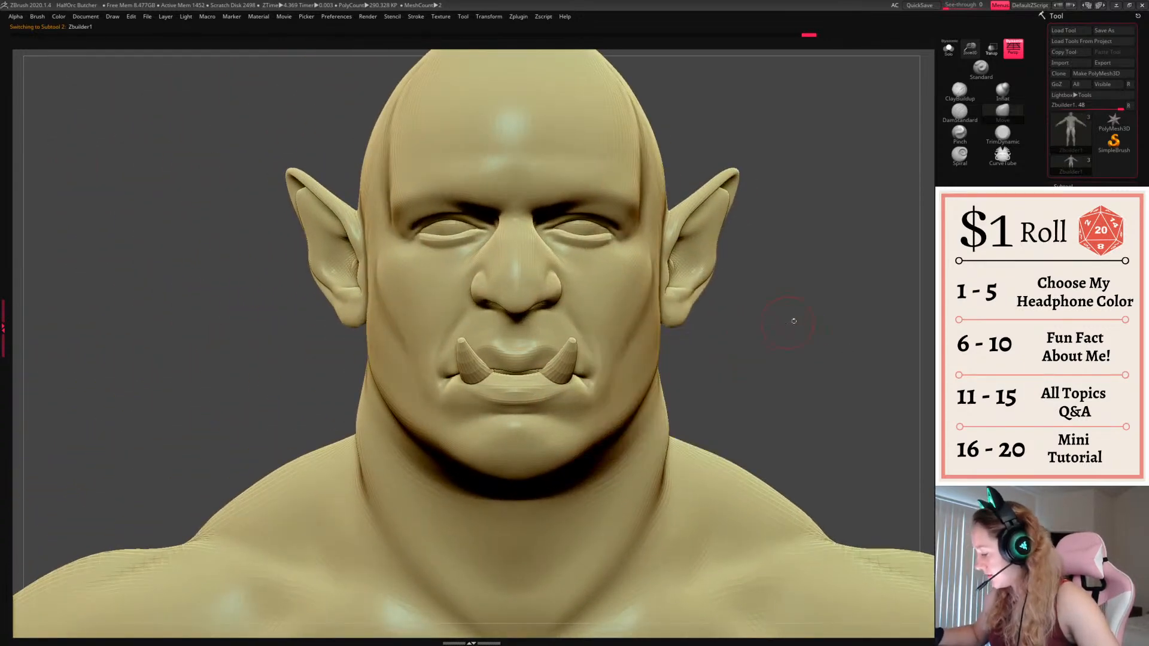
{"action": "left_click_drag", "start_coordinate": [805, 320], "coordinate": [742, 326], "text": "alt"}
{"action": "left_click_drag", "start_coordinate": [727, 366], "coordinate": [543, 373]}
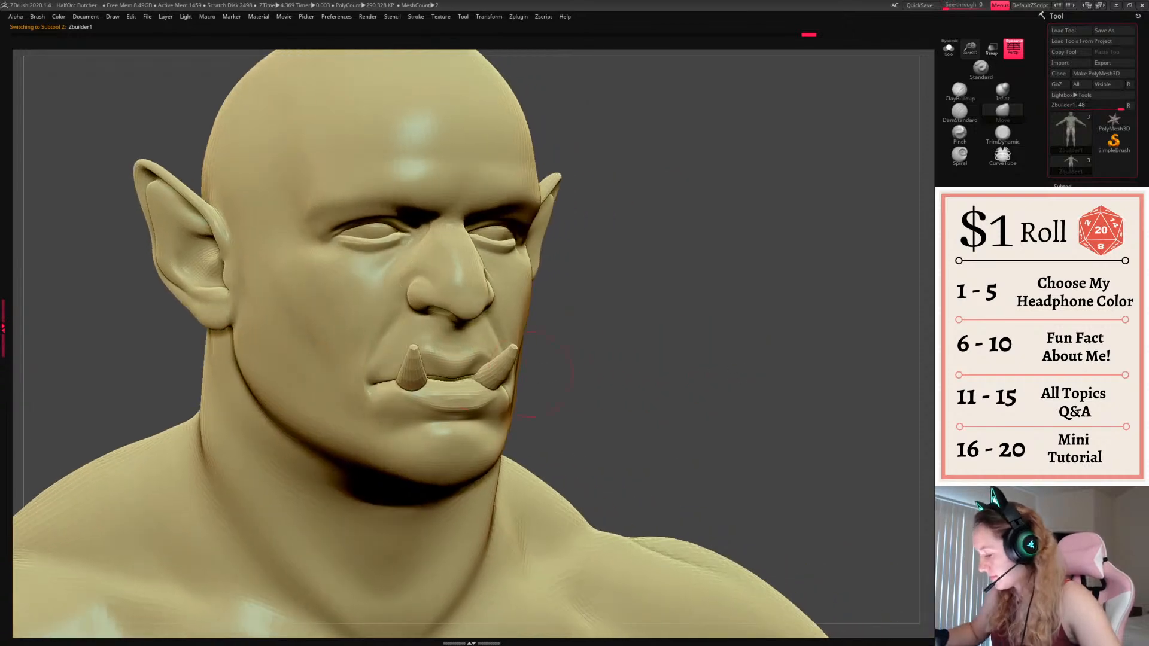
{"action": "left_click_drag", "start_coordinate": [659, 332], "coordinate": [784, 315]}
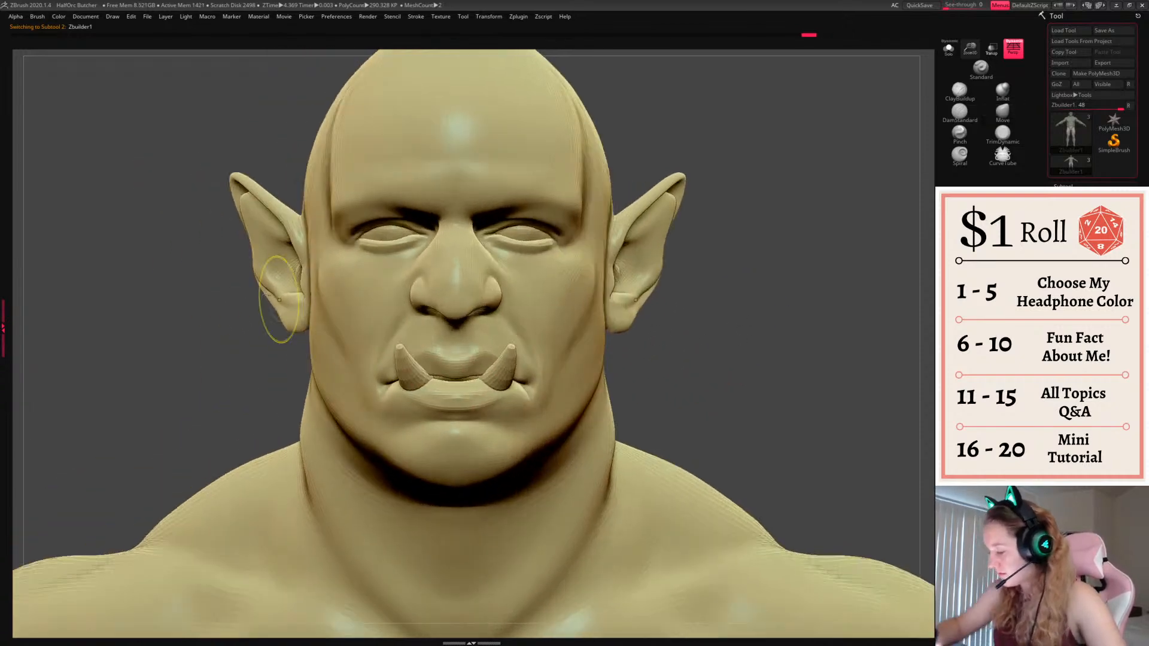
{"action": "mouse_move", "coordinate": [196, 279]}
{"action": "left_mouse_down", "text": "ctrl"}
{"action": "mouse_move", "coordinate": [364, 391]}
{"action": "mouse_move", "coordinate": [641, 347]}
{"action": "mouse_move", "coordinate": [639, 356]}
{"action": "left_mouse_up", "text": "ctrl"}
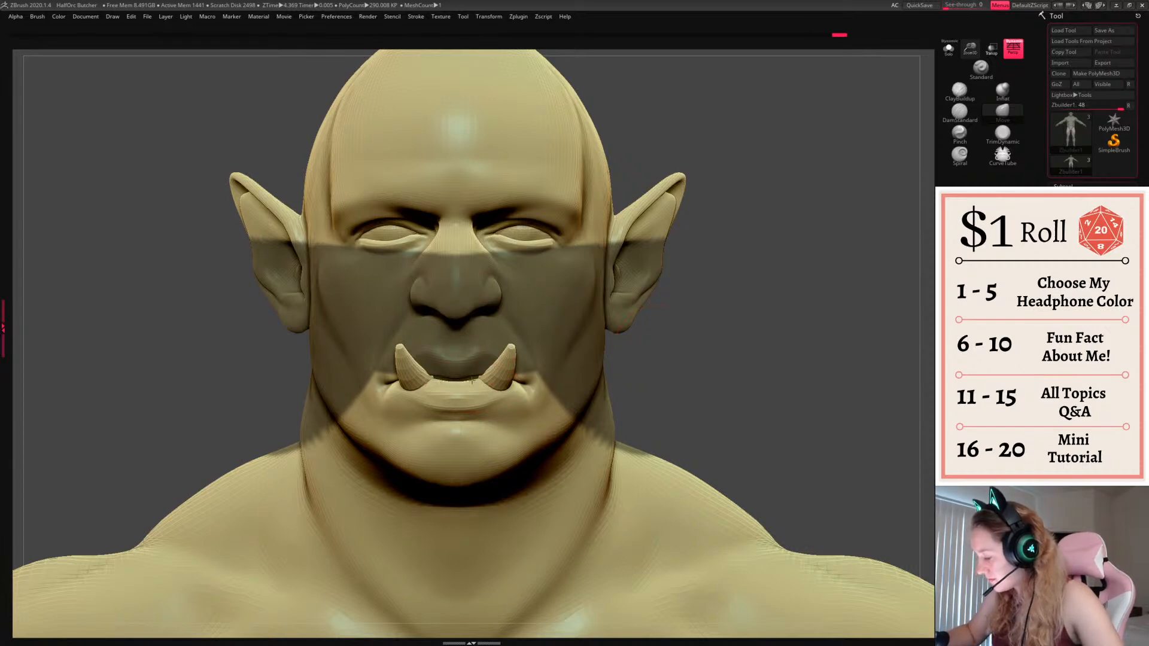
Pull the centre of the lower lip up between the tusks with the Move brush
{"action": "left_click_drag", "start_coordinate": [796, 311], "coordinate": [871, 306]}
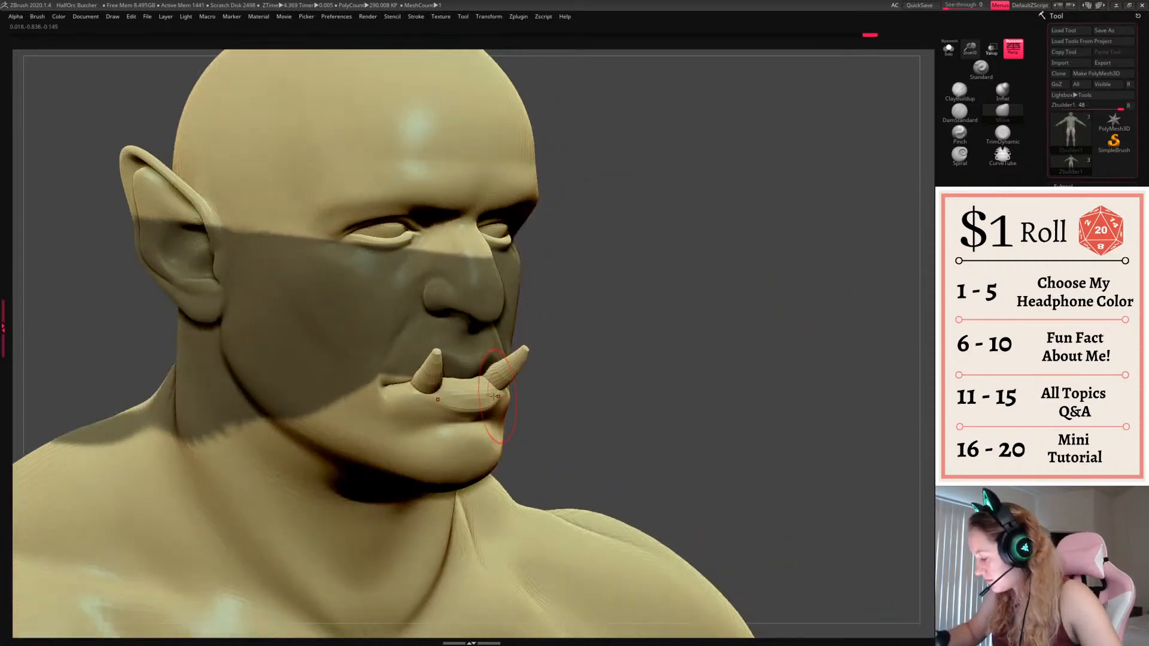
{"action": "left_click_drag", "start_coordinate": [498, 397], "coordinate": [506, 386]}
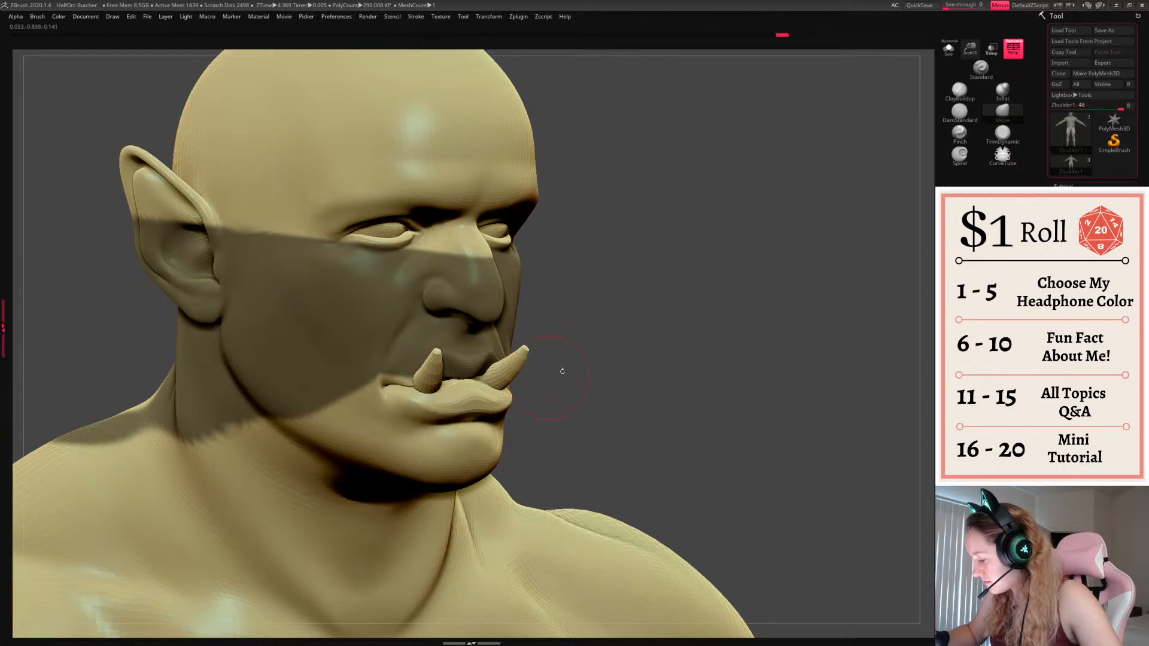
{"action": "mouse_move", "coordinate": [605, 365]}
{"action": "left_mouse_down"}
{"action": "mouse_move", "coordinate": [533, 370]}
{"action": "mouse_move", "coordinate": [515, 411]}
{"action": "mouse_move", "coordinate": [543, 384]}
{"action": "left_mouse_up"}
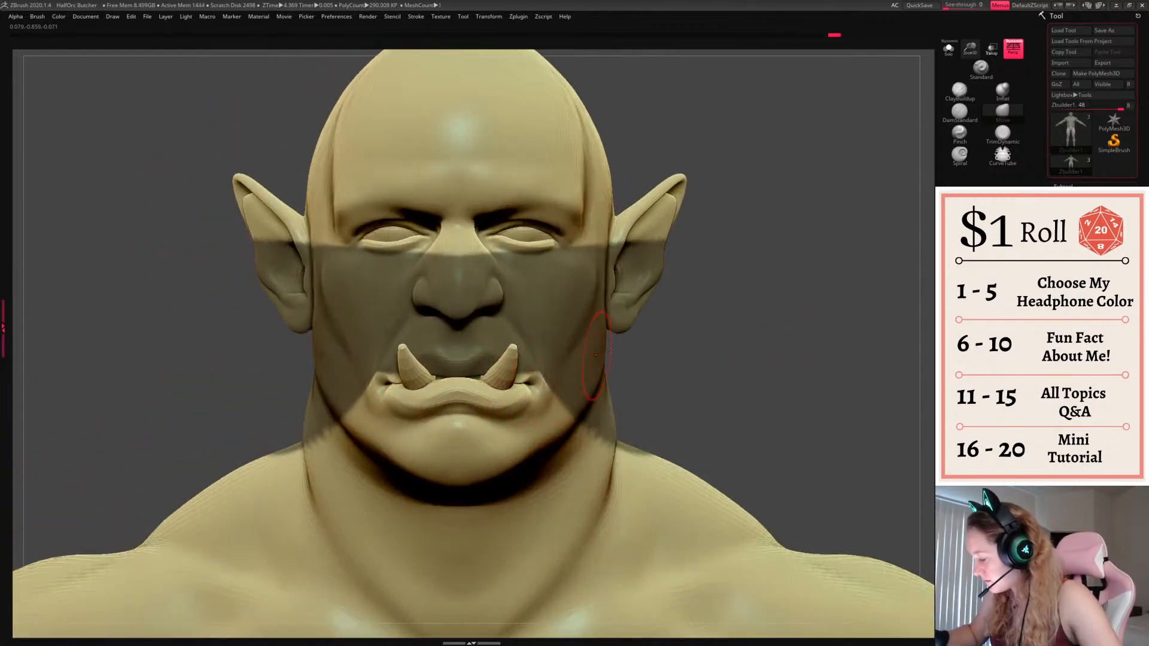
Clear the face mask, then smooth and reshape the corners of the mouth beside the tusks
{"action": "key", "text": "space"}
{"action": "key", "text": "space"}
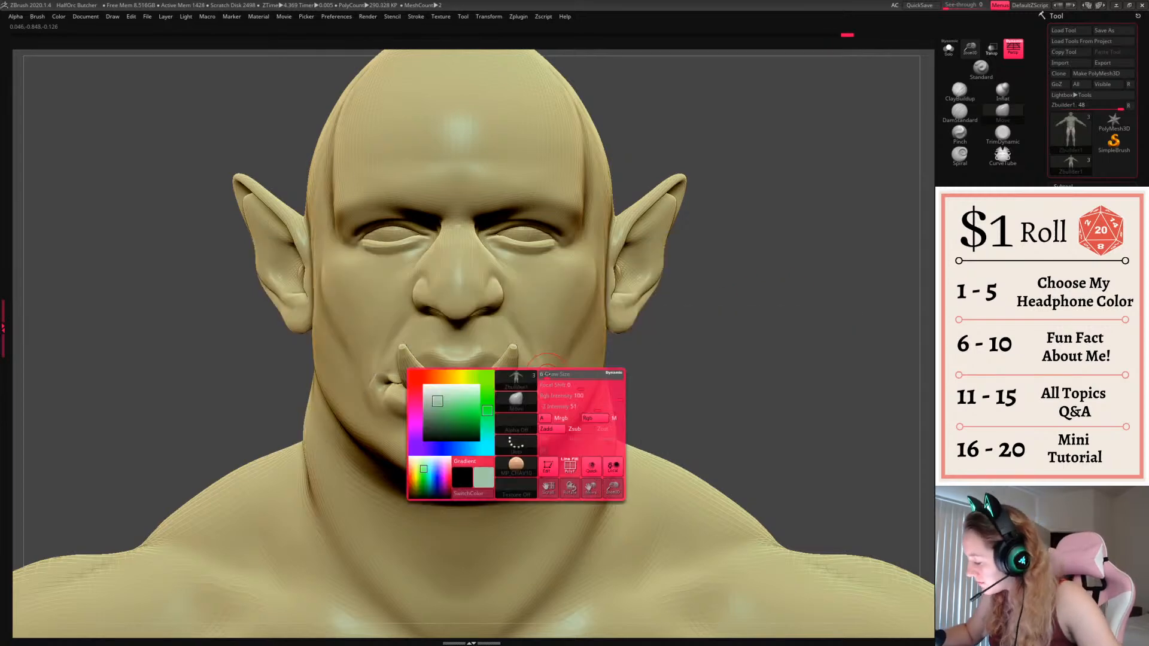
{"action": "left_click_drag", "start_coordinate": [546, 383], "coordinate": [535, 383], "text": "shift"}
{"action": "right_click", "coordinate": [731, 373]}
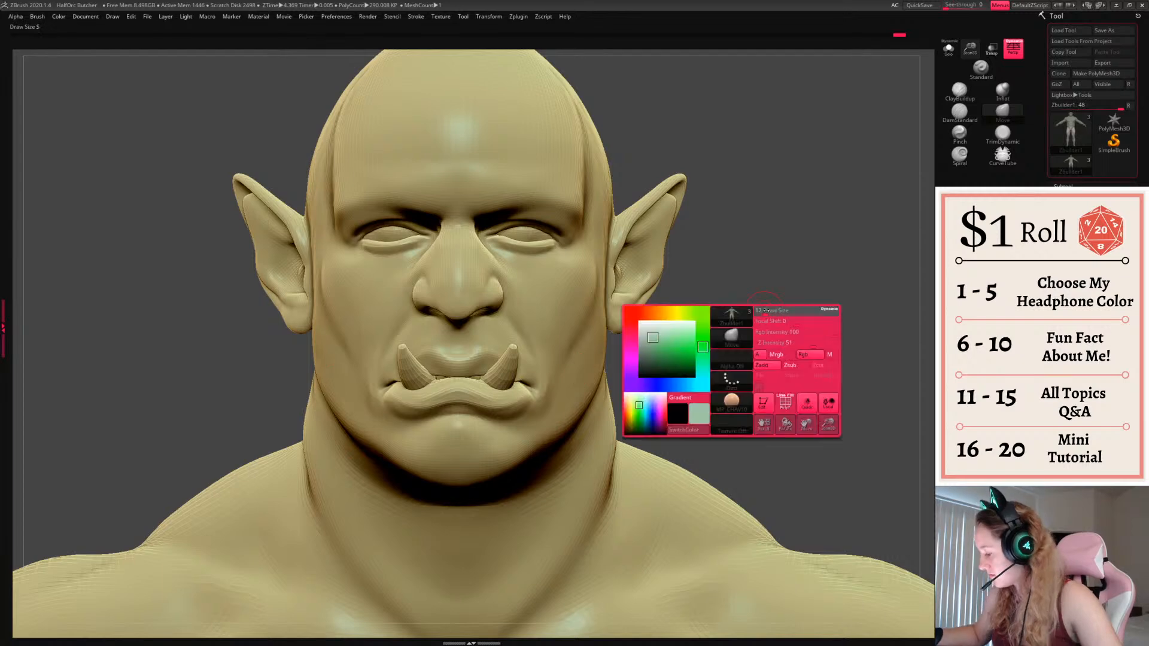
{"action": "mouse_move", "coordinate": [731, 372]}
{"action": "left_mouse_down"}
{"action": "mouse_move", "coordinate": [844, 359]}
{"action": "mouse_move", "coordinate": [779, 327]}
{"action": "mouse_move", "coordinate": [886, 312]}
{"action": "mouse_move", "coordinate": [799, 305]}
{"action": "left_mouse_up"}
{"action": "key", "text": "space"}
{"action": "left_click_drag", "start_coordinate": [547, 375], "coordinate": [524, 385]}
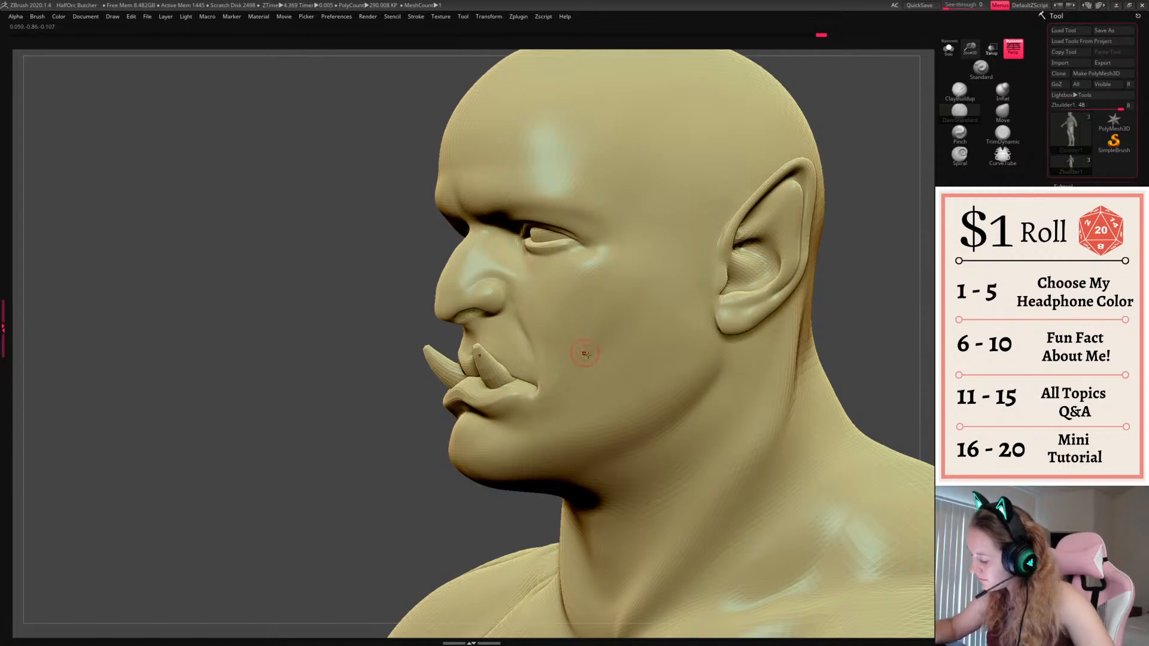
Undo the last crease strokes and recarve the mouth-corner crease with the DamStandard brush at Z Intensity 20
{"action": "key", "text": "space"}
{"action": "key", "text": "ctrl+z"}
{"action": "key", "text": "ctrl+z"}
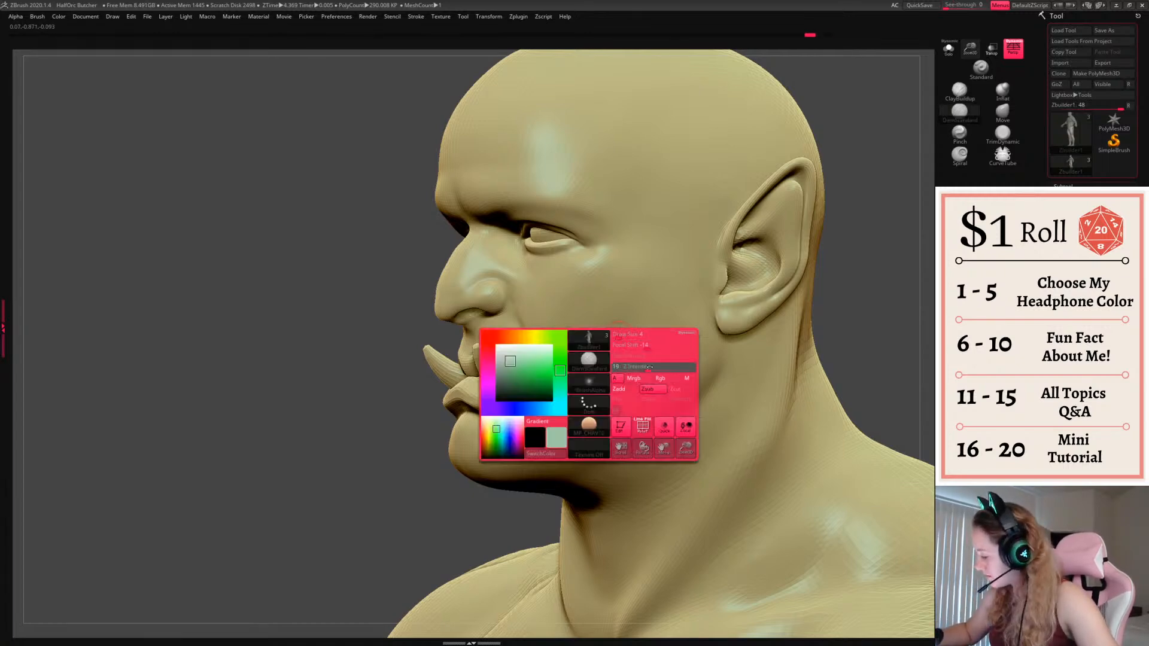
{"action": "left_click_drag", "start_coordinate": [647, 292], "coordinate": [567, 432]}
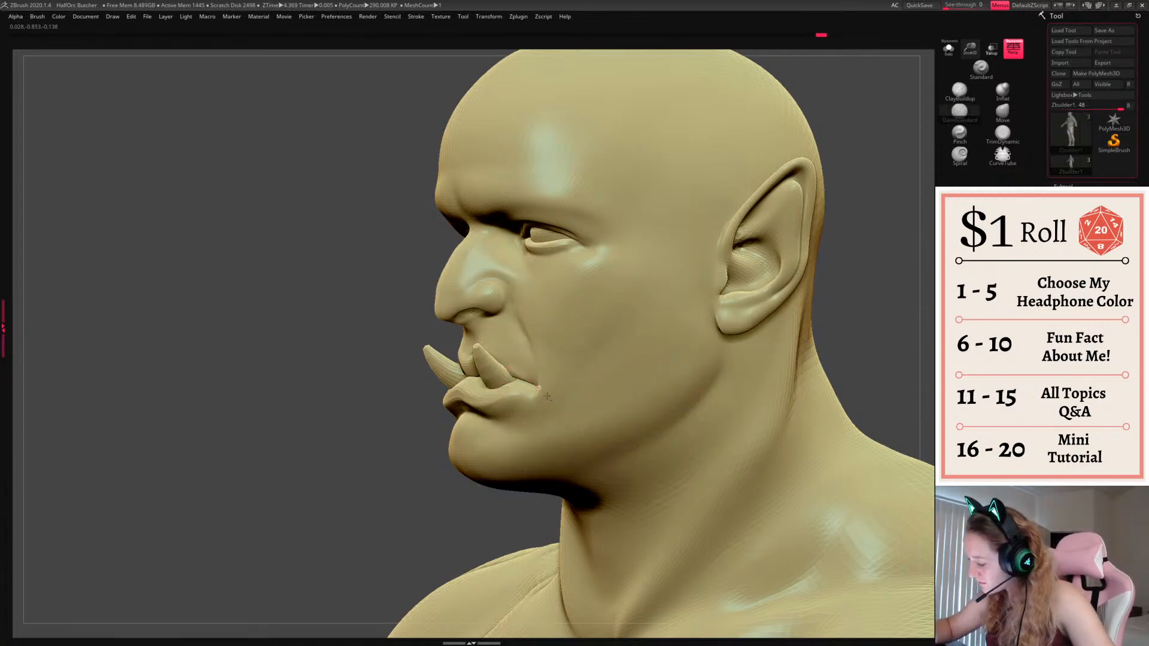
{"action": "left_click_drag", "start_coordinate": [887, 319], "coordinate": [647, 366]}
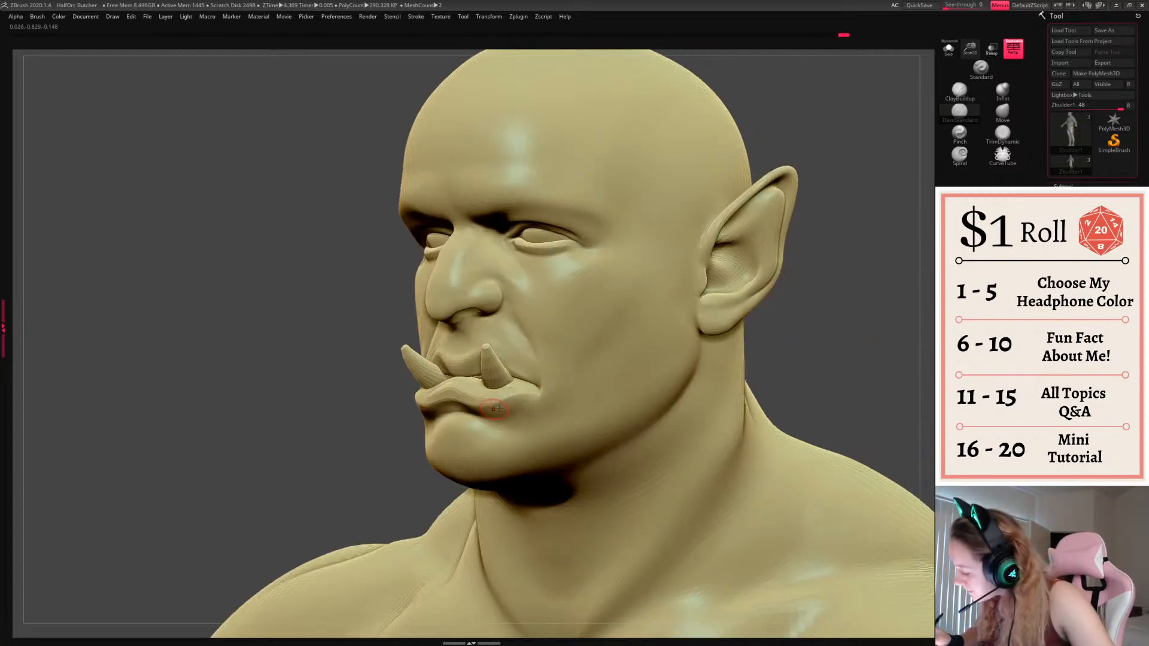
{"action": "left_click_drag", "start_coordinate": [773, 328], "coordinate": [885, 304], "text": "shift"}
{"action": "key", "text": "space"}
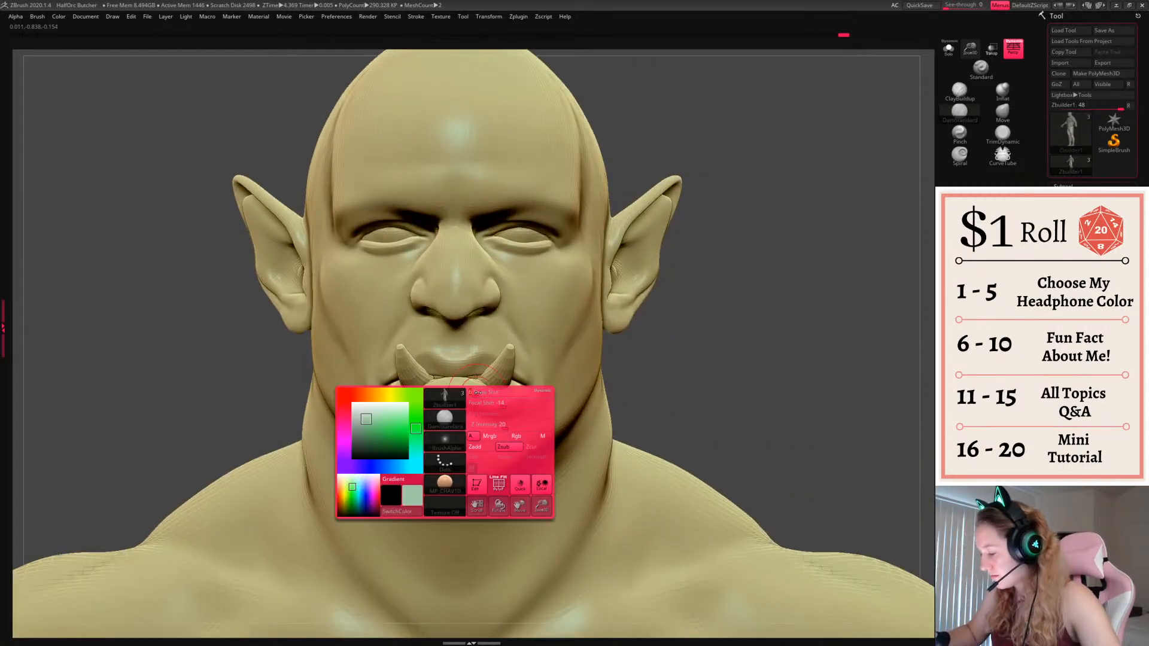
{"action": "key", "text": "space"}
{"action": "left_click_drag", "start_coordinate": [798, 276], "coordinate": [748, 300]}
Switch to the tusks subtool, subdivide it once and give the tusks a pale colour distinct from the skin
{"action": "left_click", "coordinate": [500, 372], "text": "alt"}
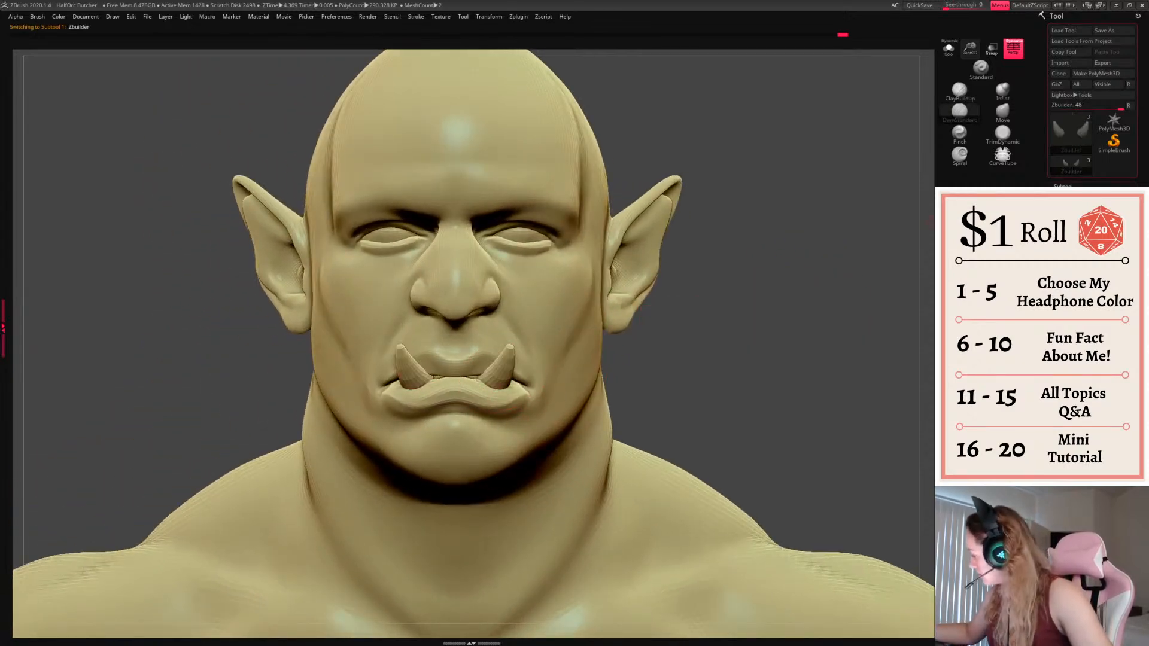
{"action": "key", "text": "ctrl+d"}
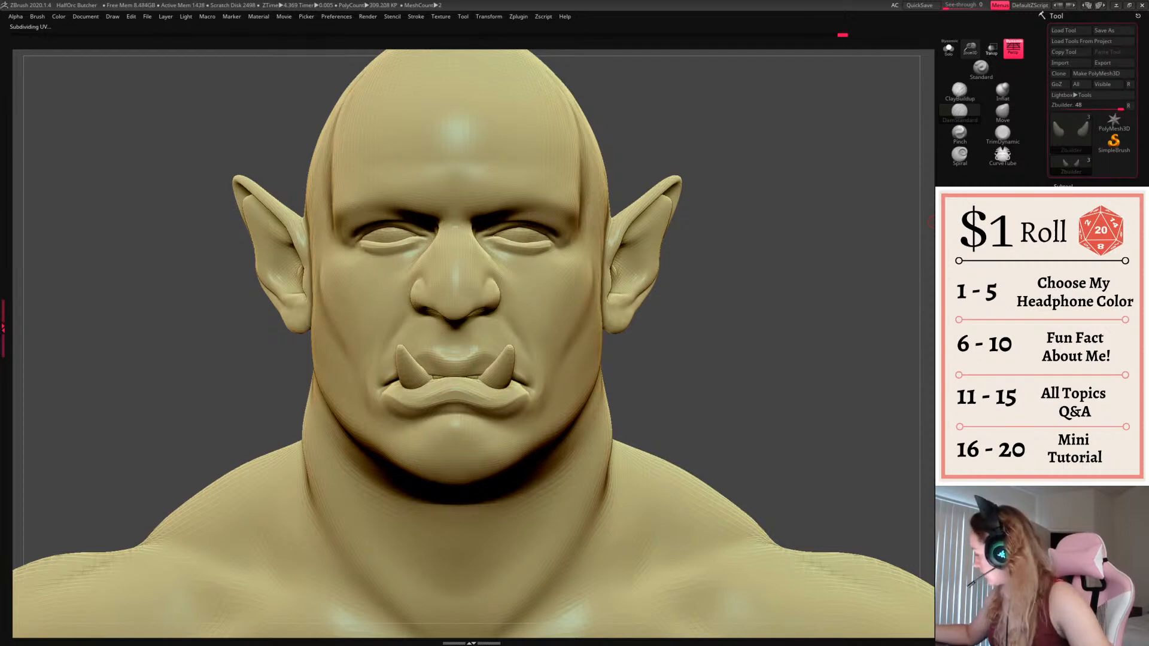
{"action": "key", "text": "space"}
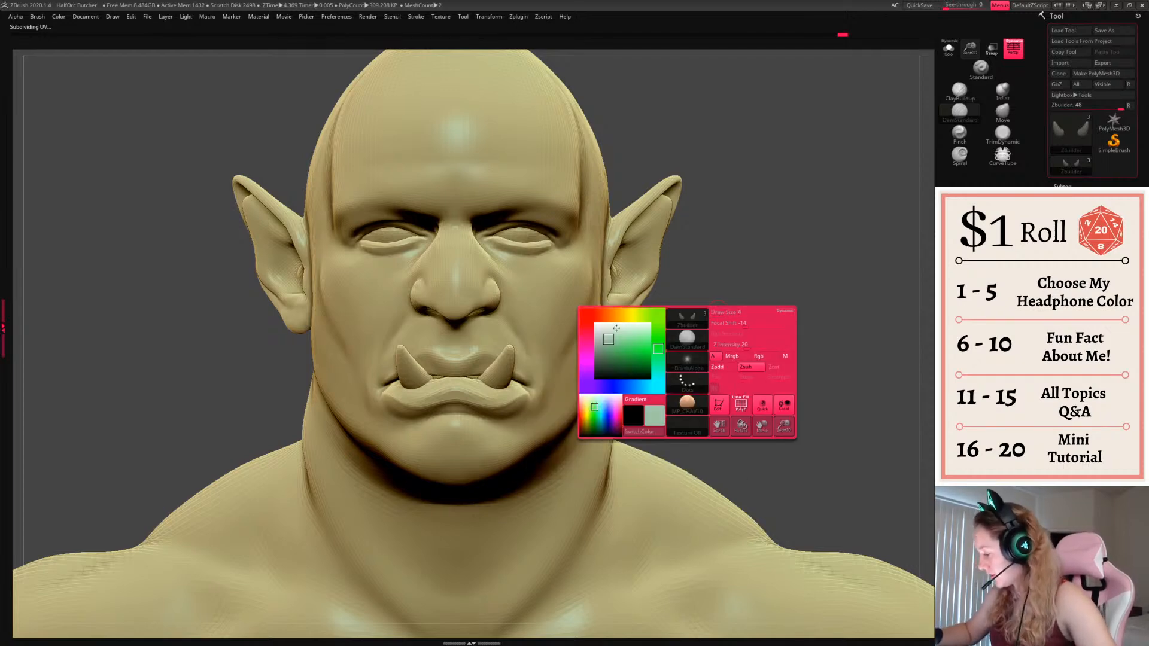
{"action": "left_click_drag", "start_coordinate": [616, 329], "coordinate": [599, 340]}
{"action": "key", "text": "shift+f"}
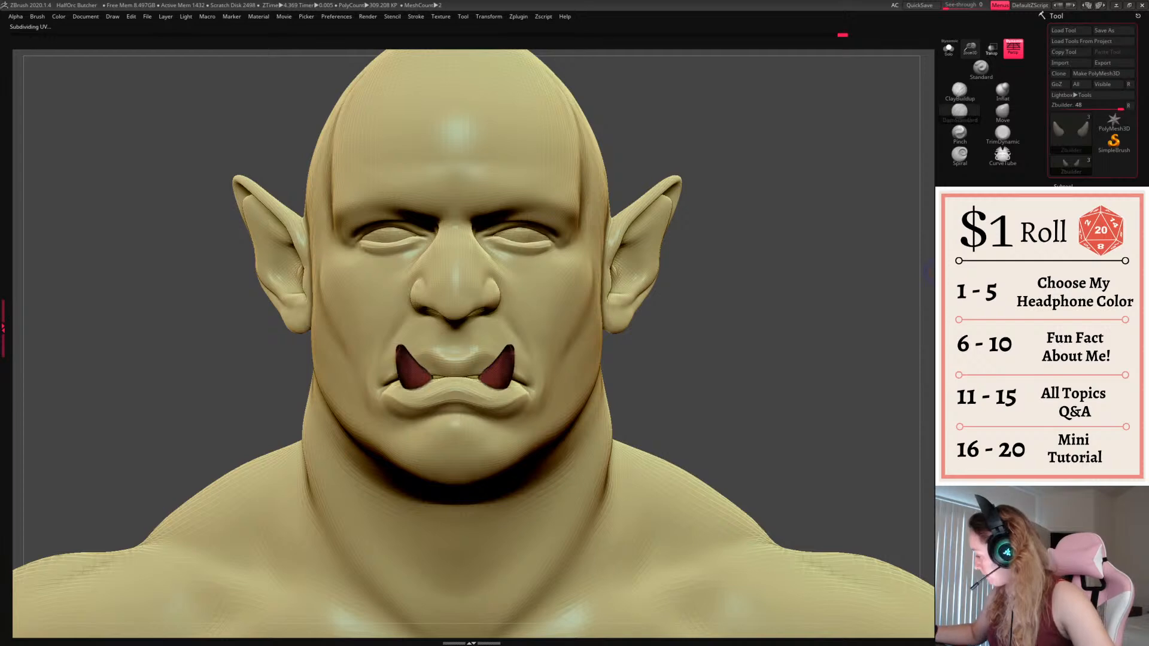
{"action": "left_click_drag", "start_coordinate": [637, 347], "coordinate": [837, 271]}
Try carving a groove along the tusk with a larger DamStandard brush and undo the stroke
{"action": "key", "text": "space"}
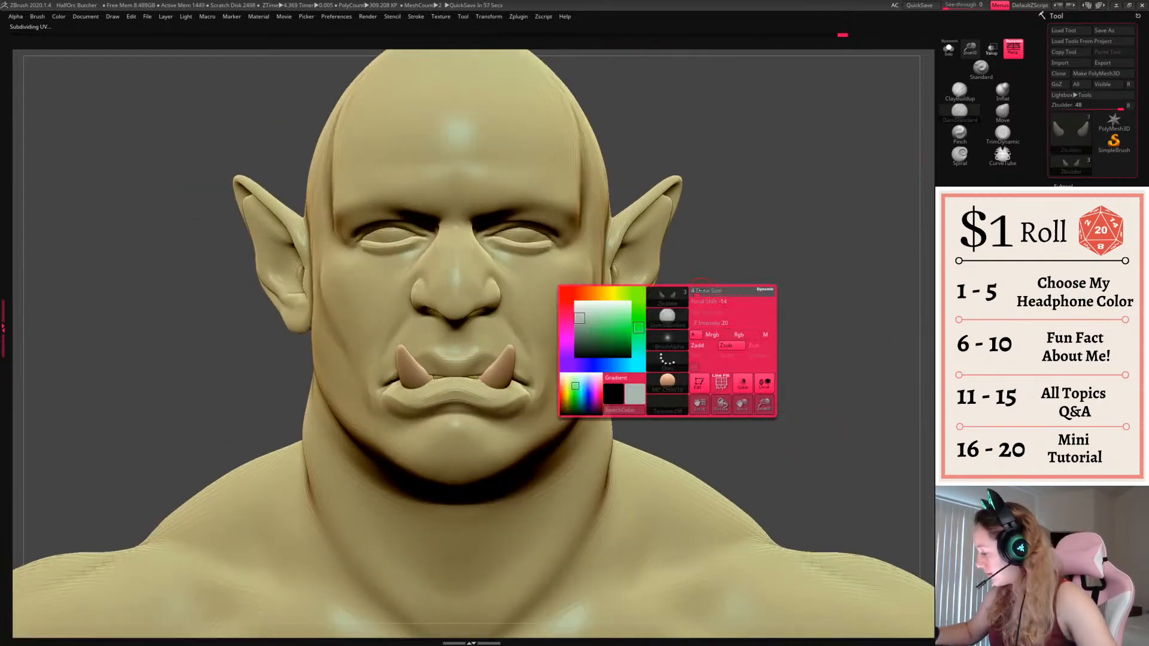
{"action": "left_click", "coordinate": [663, 347]}
{"action": "left_click", "coordinate": [338, 490]}
{"action": "left_click_drag", "start_coordinate": [493, 381], "coordinate": [511, 351]}
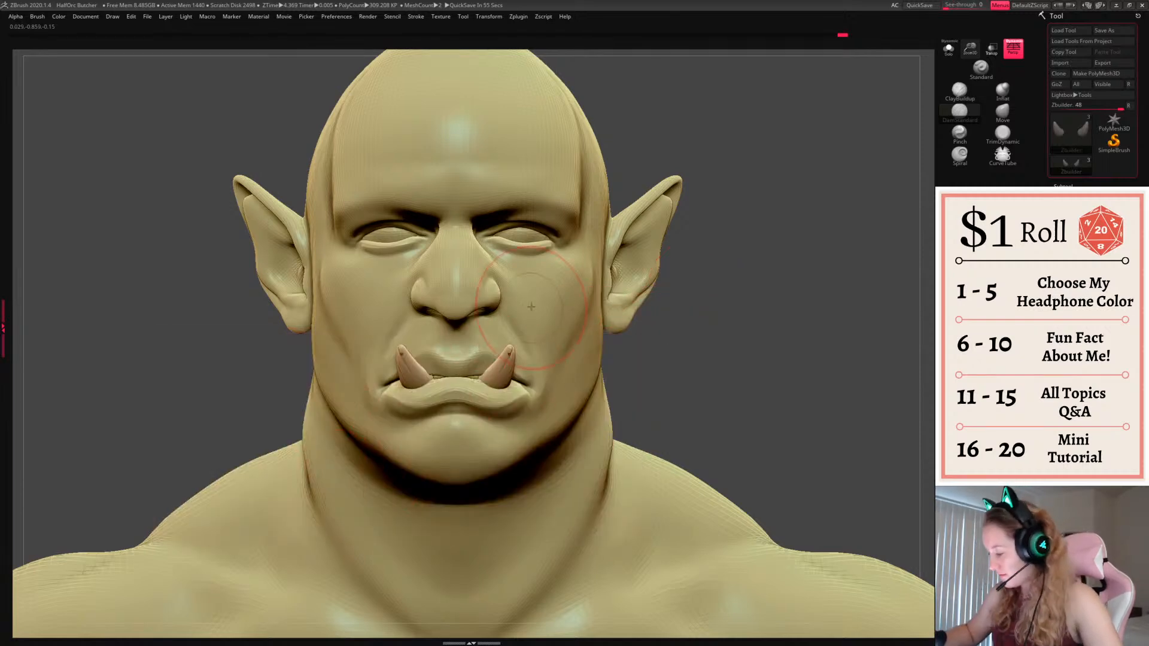
{"action": "key", "text": "ctrl+z"}
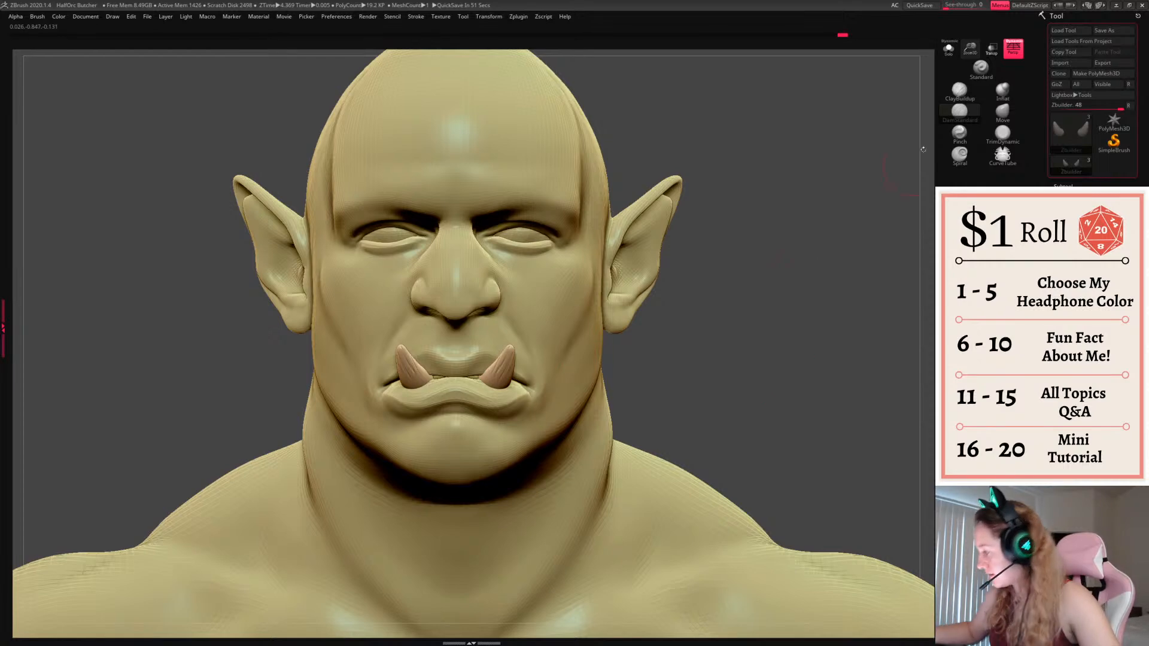
Isolate the tusks, recarve their lengthwise grooves with the DamStandard brush and bring the whole model back into view
{"action": "left_click_drag", "start_coordinate": [785, 259], "coordinate": [841, 263]}
{"action": "left_click", "coordinate": [949, 49]}
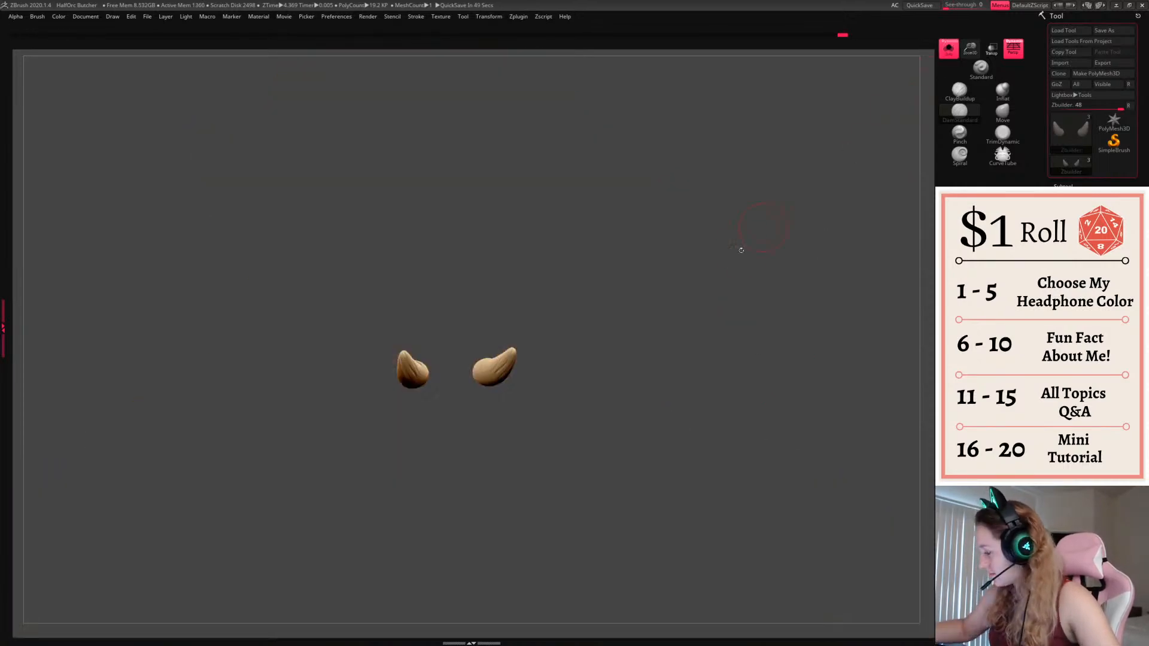
{"action": "left_click_drag", "start_coordinate": [741, 250], "coordinate": [697, 348]}
{"action": "left_click_drag", "start_coordinate": [497, 350], "coordinate": [517, 385]}
{"action": "key", "text": "ctrl+z"}
{"action": "key", "text": "space"}
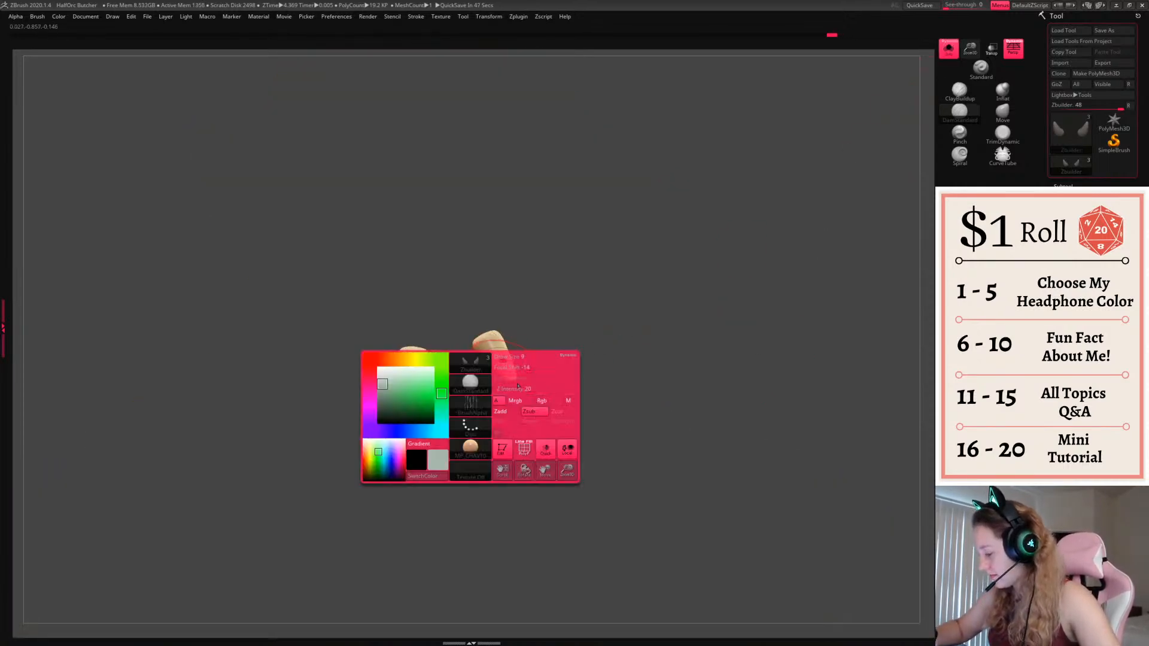
{"action": "left_click_drag", "start_coordinate": [688, 335], "coordinate": [736, 197]}
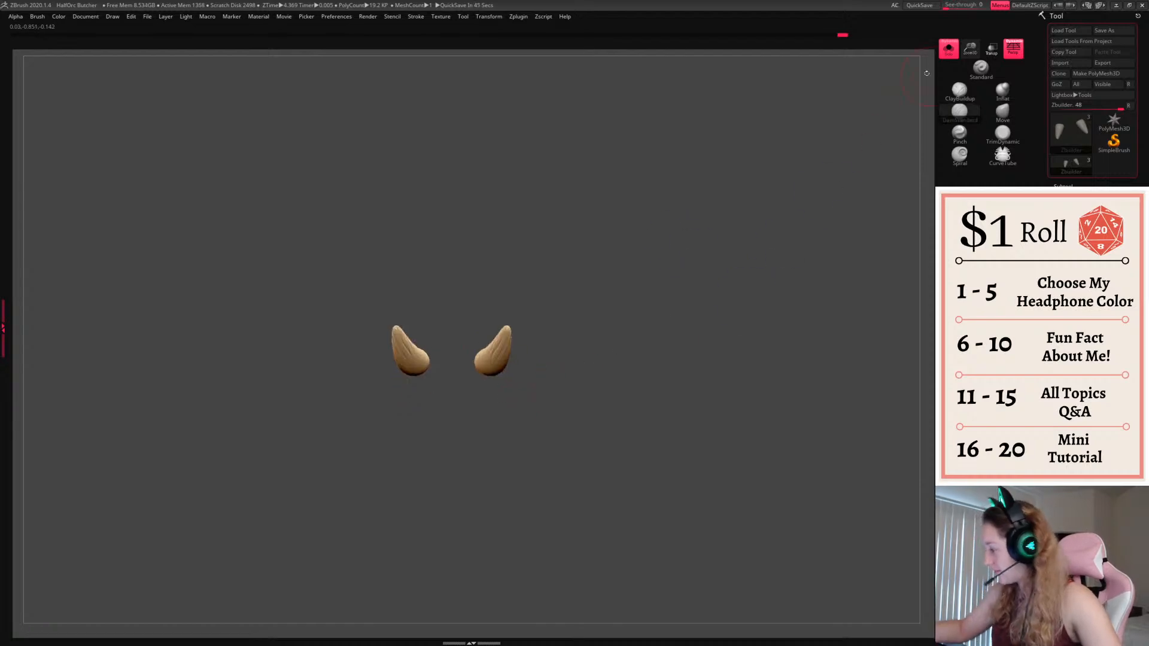
{"action": "left_click", "coordinate": [949, 49]}
{"action": "left_click_drag", "start_coordinate": [628, 319], "coordinate": [617, 328], "text": "alt"}
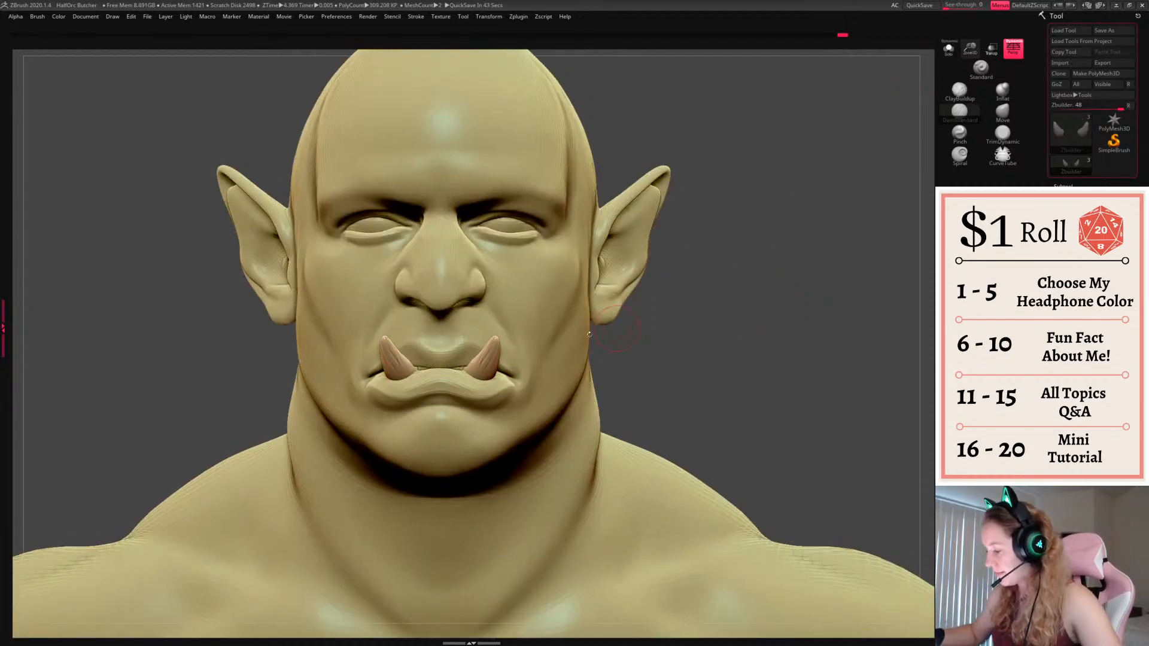
Hide the head and body geometry, clear the mask on the eyes and fill the eyes with dark brown
{"action": "left_click_drag", "start_coordinate": [793, 255], "coordinate": [751, 313], "text": "alt"}
{"action": "left_click", "coordinate": [466, 282], "text": "ctrl+shift"}
{"action": "left_click", "coordinate": [762, 277], "text": "ctrl"}
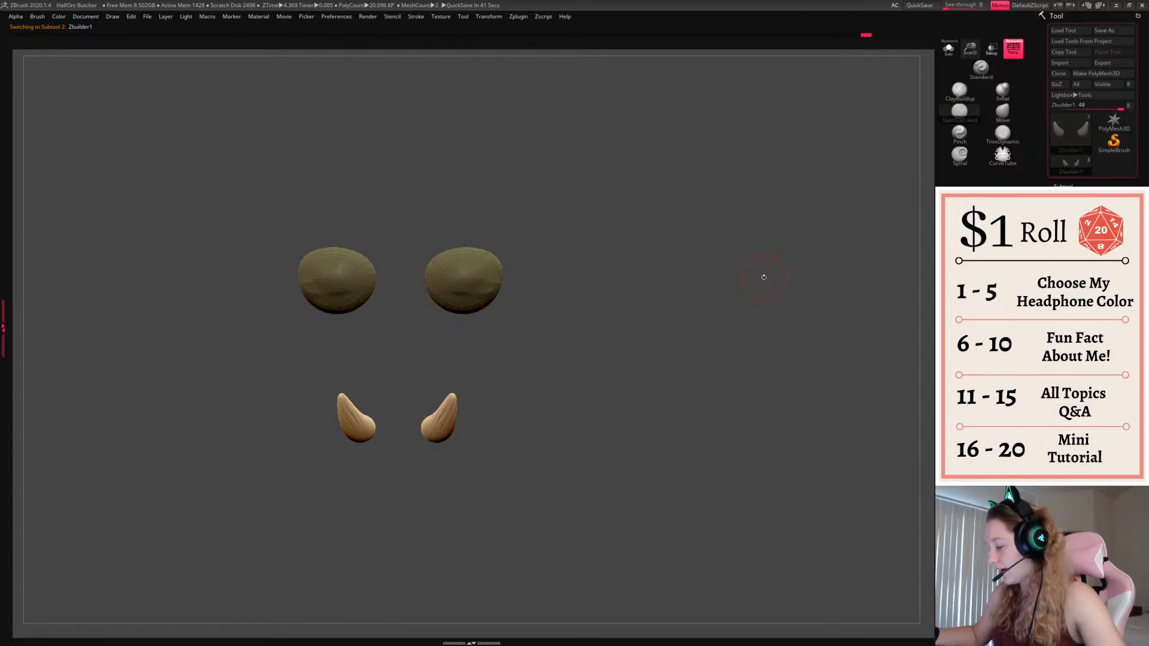
{"action": "left_click", "coordinate": [760, 281], "text": "ctrl"}
{"action": "key", "text": "space"}
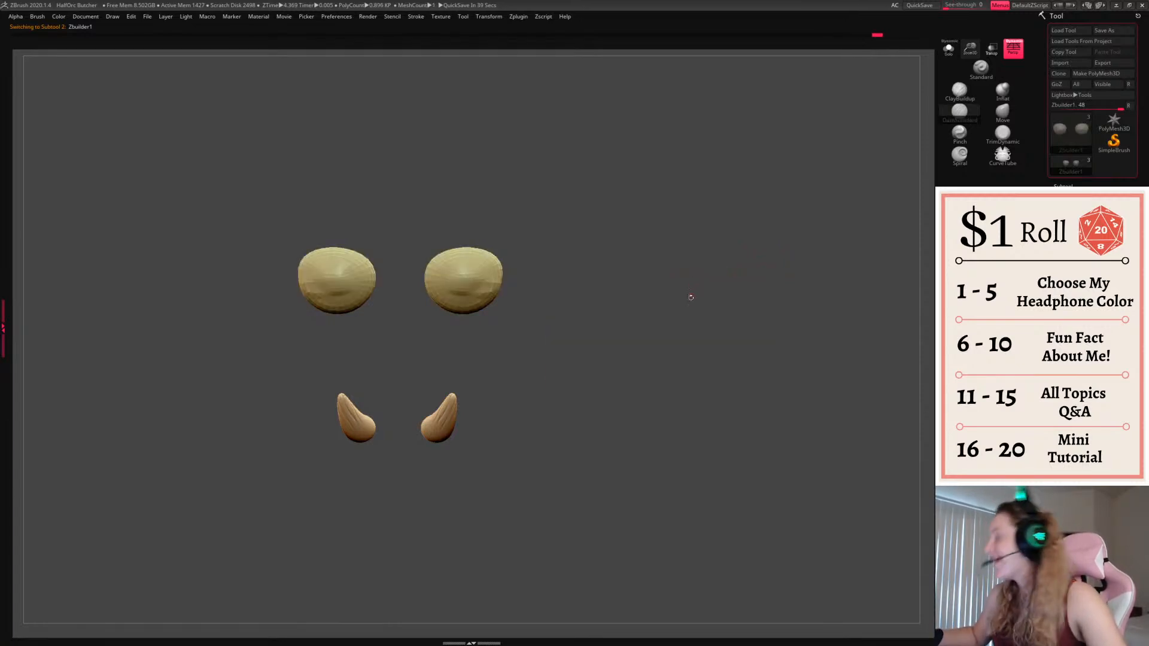
{"action": "key", "text": "space"}
{"action": "left_click", "coordinate": [606, 266]}
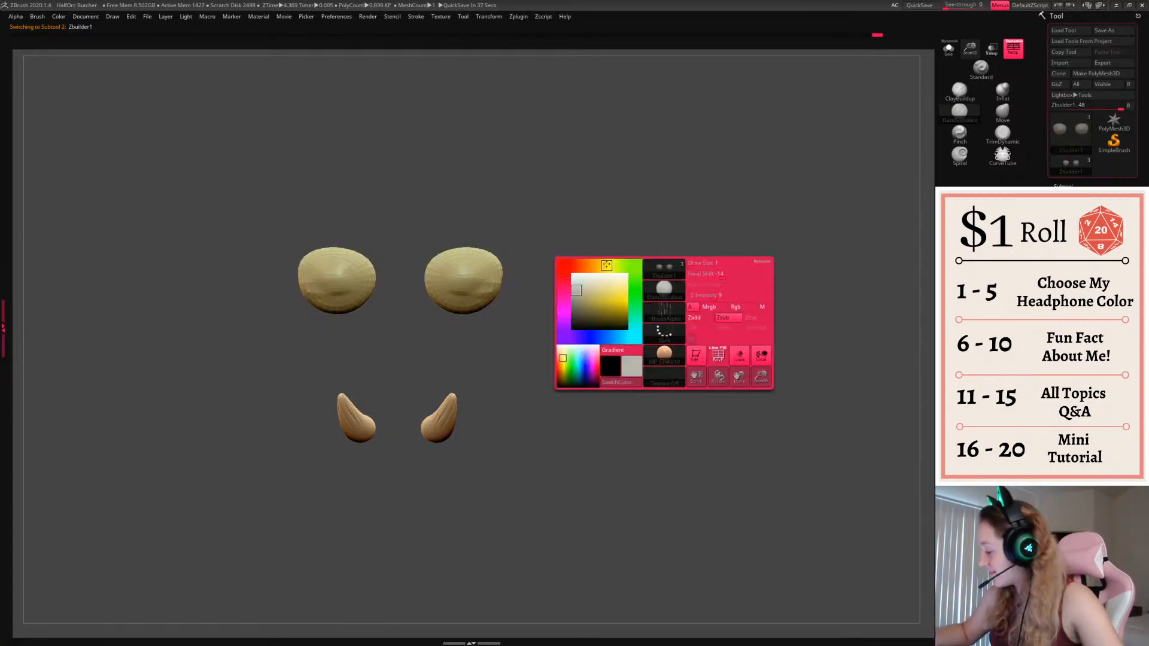
{"action": "left_click_drag", "start_coordinate": [613, 302], "coordinate": [601, 321]}
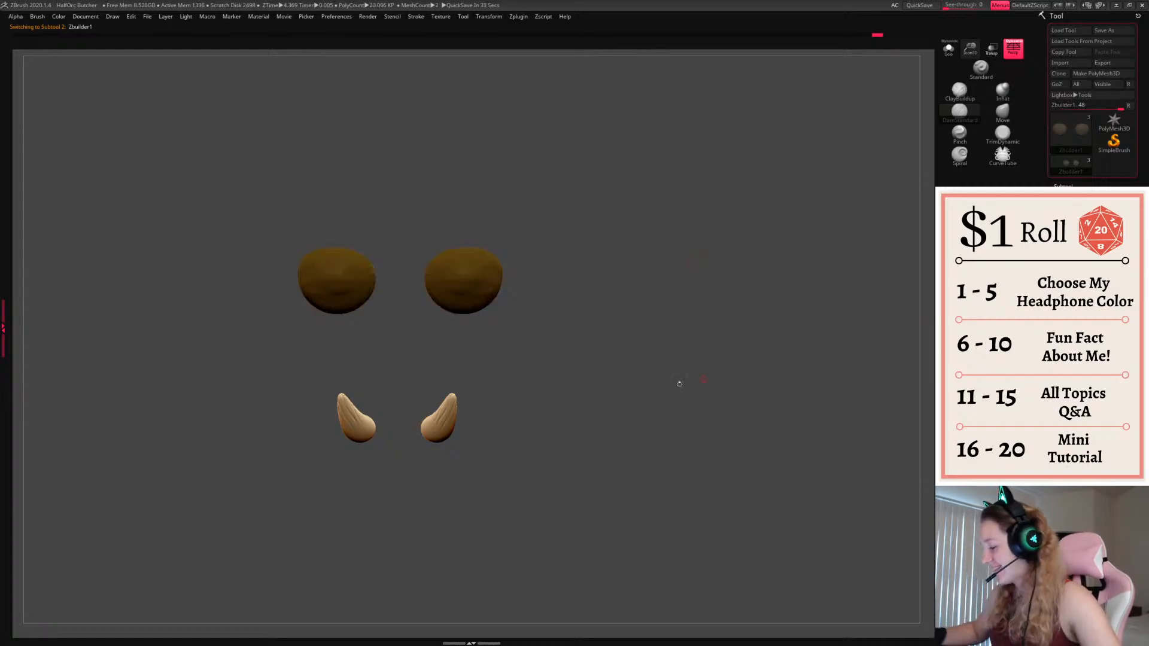
Unhide the body, make it the active sculpt and switch to the ClayBuildup brush
{"action": "left_click", "coordinate": [744, 349], "text": "ctrl+shift"}
{"action": "left_click_drag", "start_coordinate": [799, 350], "coordinate": [756, 346]}
{"action": "key", "text": "space"}
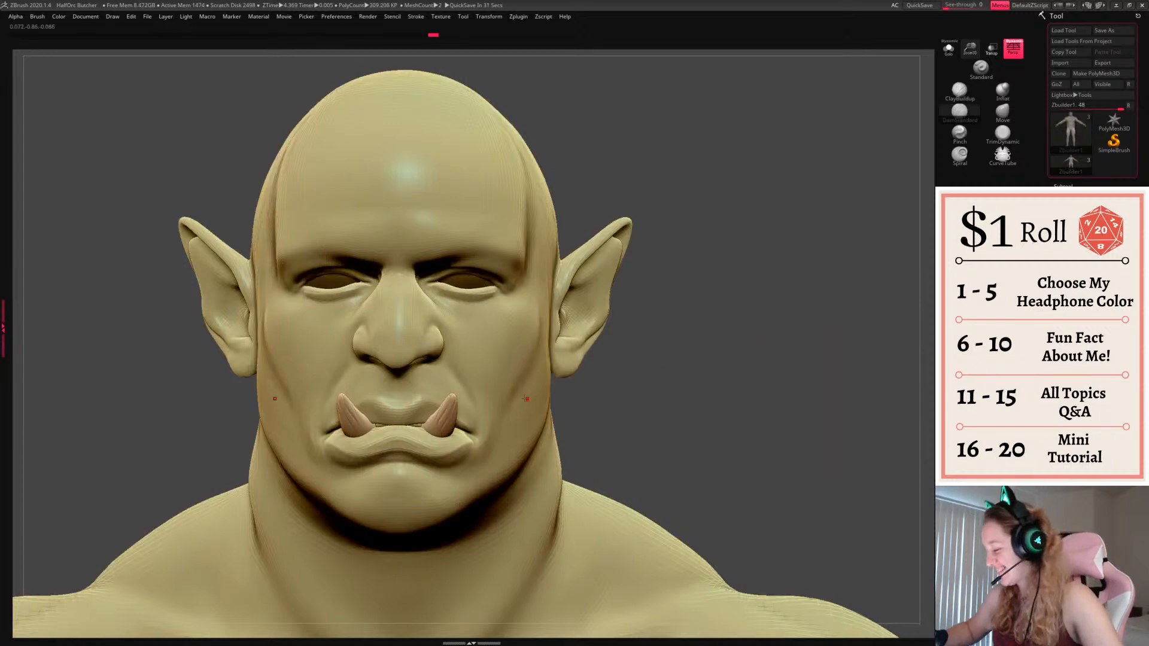
{"action": "left_click_drag", "start_coordinate": [741, 311], "coordinate": [763, 295], "text": "alt"}
{"action": "mouse_move", "coordinate": [966, 54]}
{"action": "left_mouse_down"}
{"action": "mouse_move", "coordinate": [964, 42]}
{"action": "mouse_move", "coordinate": [968, 59]}
{"action": "left_mouse_up"}
{"action": "key", "text": "space"}
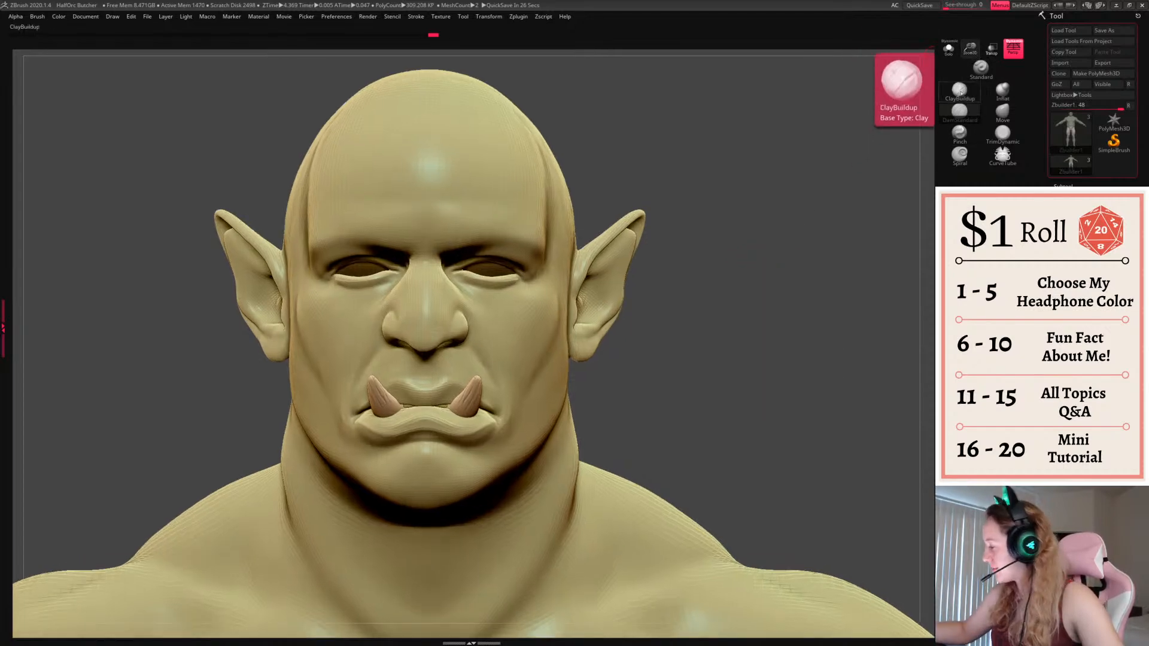
{"action": "left_click", "coordinate": [962, 93]}
{"action": "left_click_drag", "start_coordinate": [742, 288], "coordinate": [749, 303], "text": "alt"}
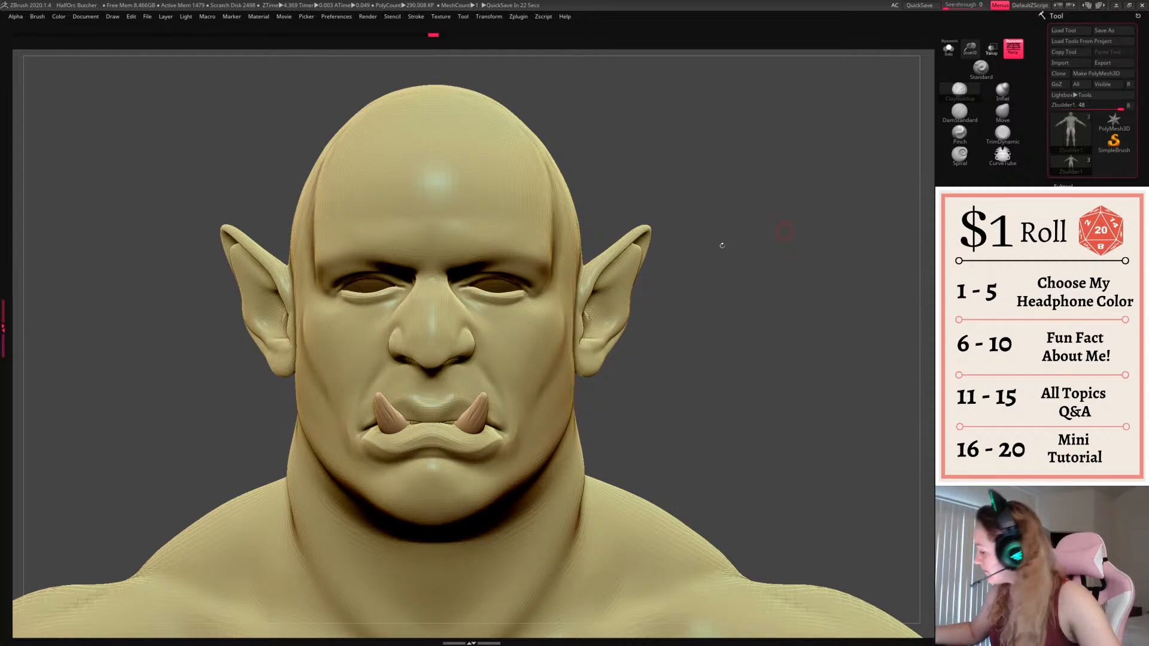
Mask the shape of both eyebrows across the brow ridge, tapering toward the temples, and undo the stray mask edit
{"action": "mouse_move", "coordinate": [456, 233]}
{"action": "left_mouse_down", "text": "ctrl"}
{"action": "mouse_move", "coordinate": [450, 257]}
{"action": "mouse_move", "coordinate": [478, 254]}
{"action": "left_mouse_up", "text": "ctrl"}
{"action": "left_click_drag", "start_coordinate": [788, 246], "coordinate": [883, 249]}
{"action": "mouse_move", "coordinate": [357, 225]}
{"action": "left_mouse_down", "text": "ctrl"}
{"action": "mouse_move", "coordinate": [427, 230]}
{"action": "mouse_move", "coordinate": [303, 251]}
{"action": "mouse_move", "coordinate": [272, 273]}
{"action": "mouse_move", "coordinate": [400, 251]}
{"action": "mouse_move", "coordinate": [296, 261]}
{"action": "left_mouse_up", "text": "ctrl"}
{"action": "left_click_drag", "start_coordinate": [603, 234], "coordinate": [810, 226]}
{"action": "left_click_drag", "start_coordinate": [479, 241], "coordinate": [532, 245], "text": "ctrl"}
{"action": "left_click", "coordinate": [519, 237], "text": "ctrl"}
{"action": "key", "text": "ctrl+z"}
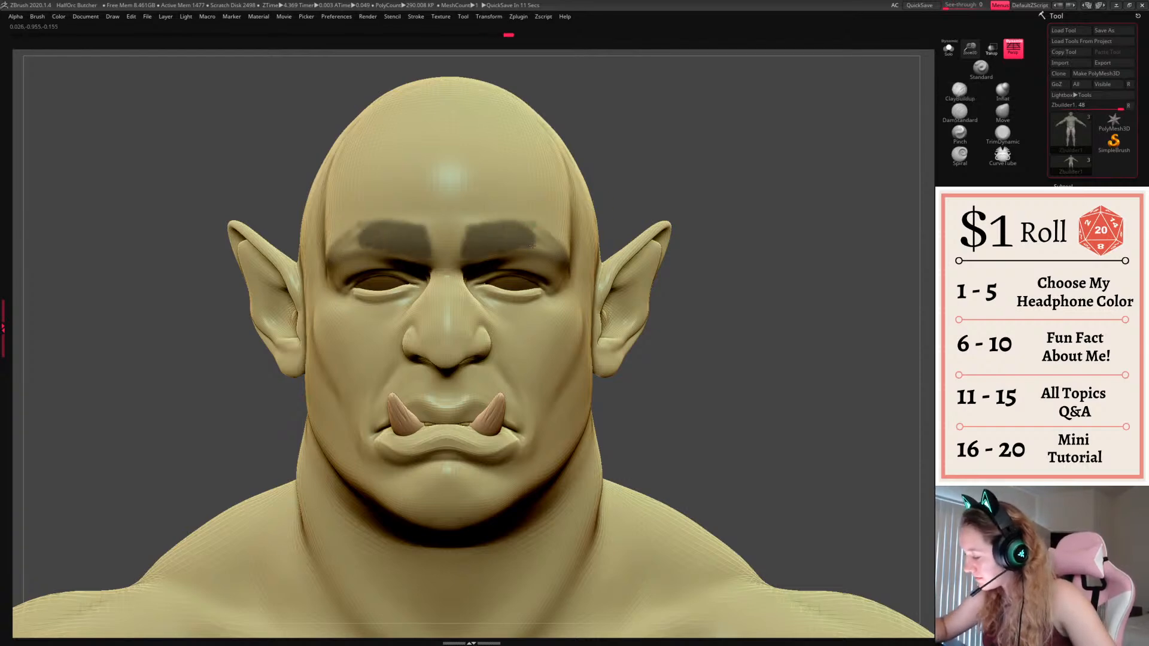
{"action": "mouse_move", "coordinate": [742, 233]}
{"action": "left_mouse_down"}
{"action": "mouse_move", "coordinate": [574, 233]}
{"action": "mouse_move", "coordinate": [542, 249]}
{"action": "mouse_move", "coordinate": [572, 257]}
{"action": "mouse_move", "coordinate": [547, 232]}
{"action": "mouse_move", "coordinate": [595, 249]}
{"action": "left_mouse_up"}
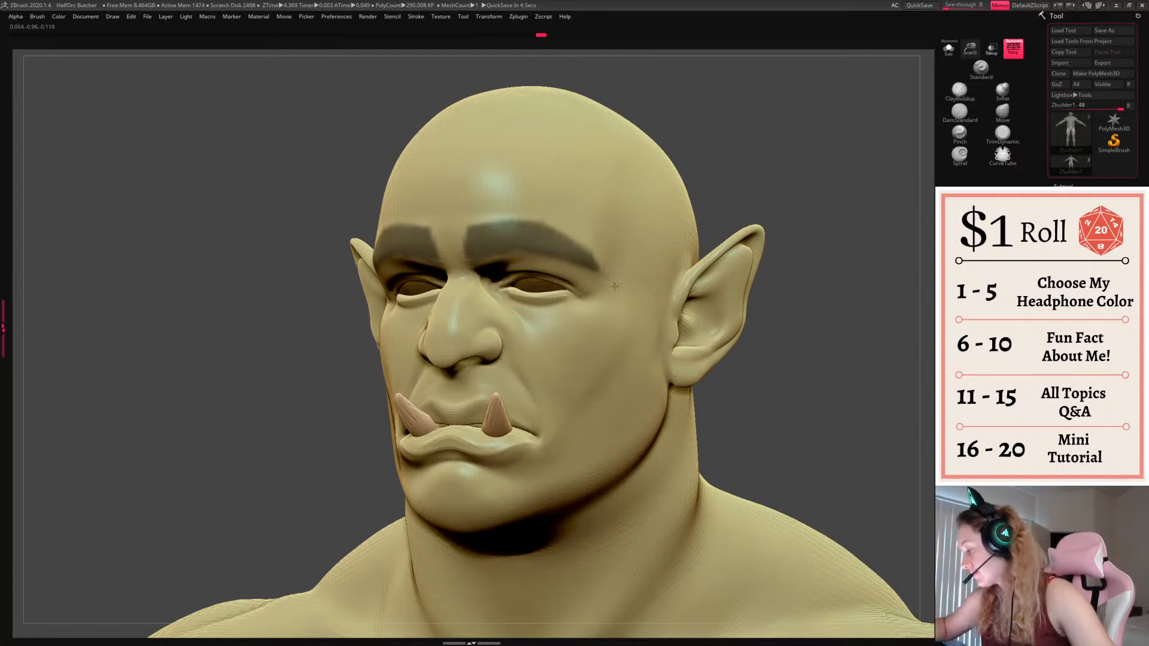
{"action": "left_click_drag", "start_coordinate": [784, 275], "coordinate": [862, 258]}
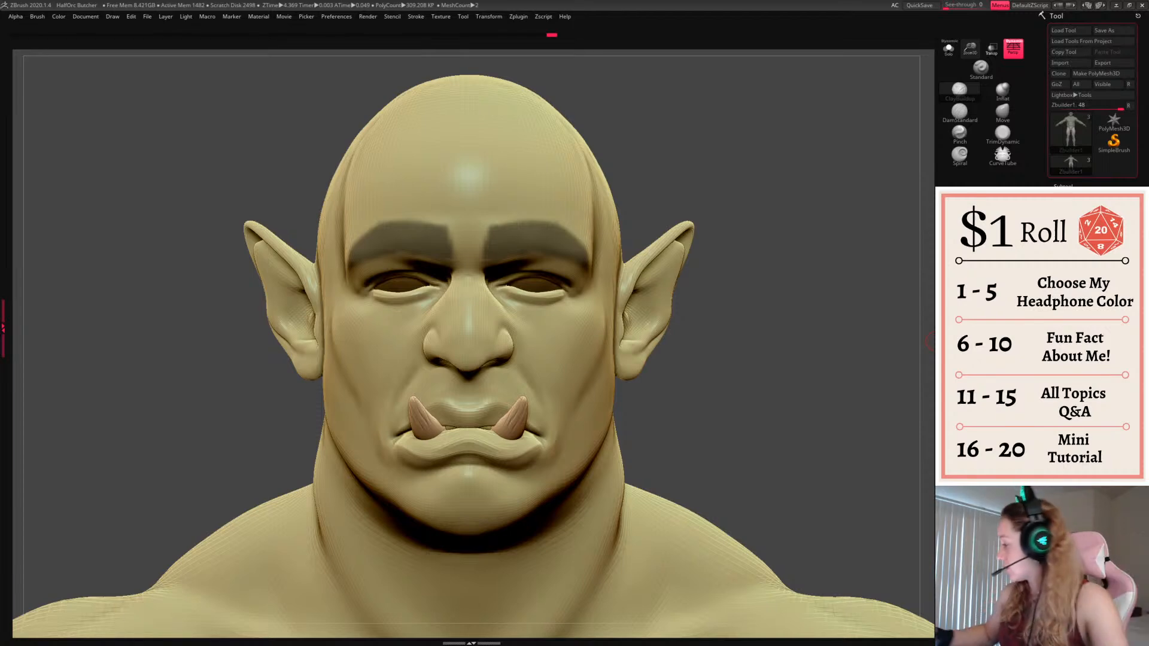
Review the full figure, try a lower subdivision level on the body and undo the change
{"action": "left_click", "coordinate": [971, 48]}
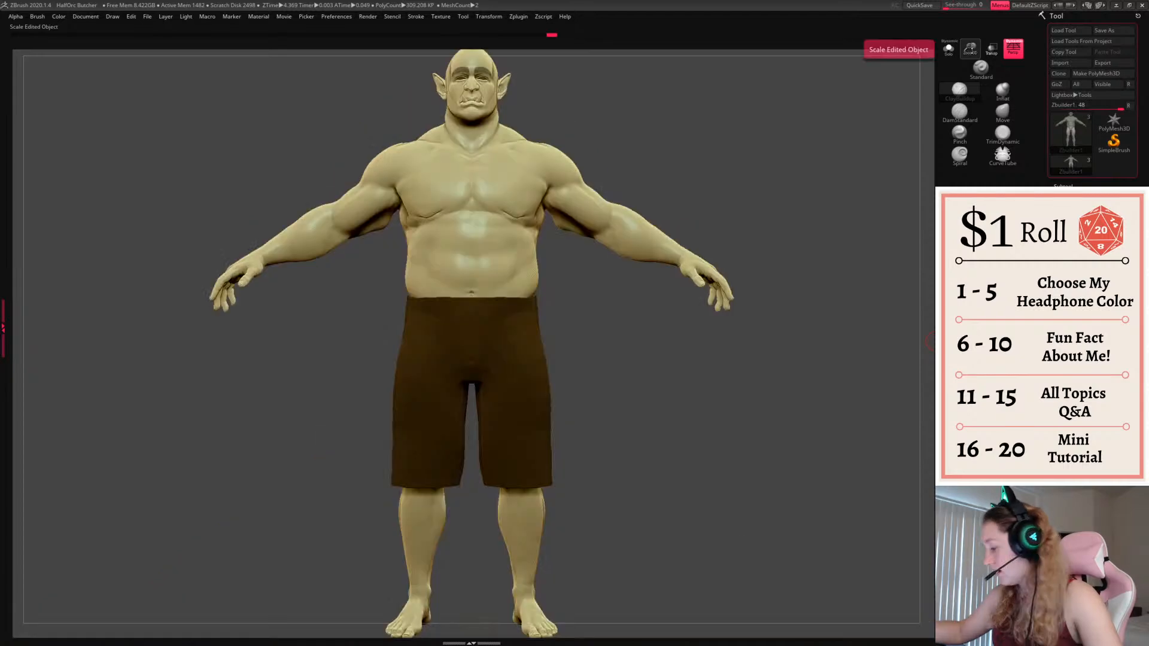
{"action": "left_click_drag", "start_coordinate": [800, 219], "coordinate": [772, 301], "text": "alt"}
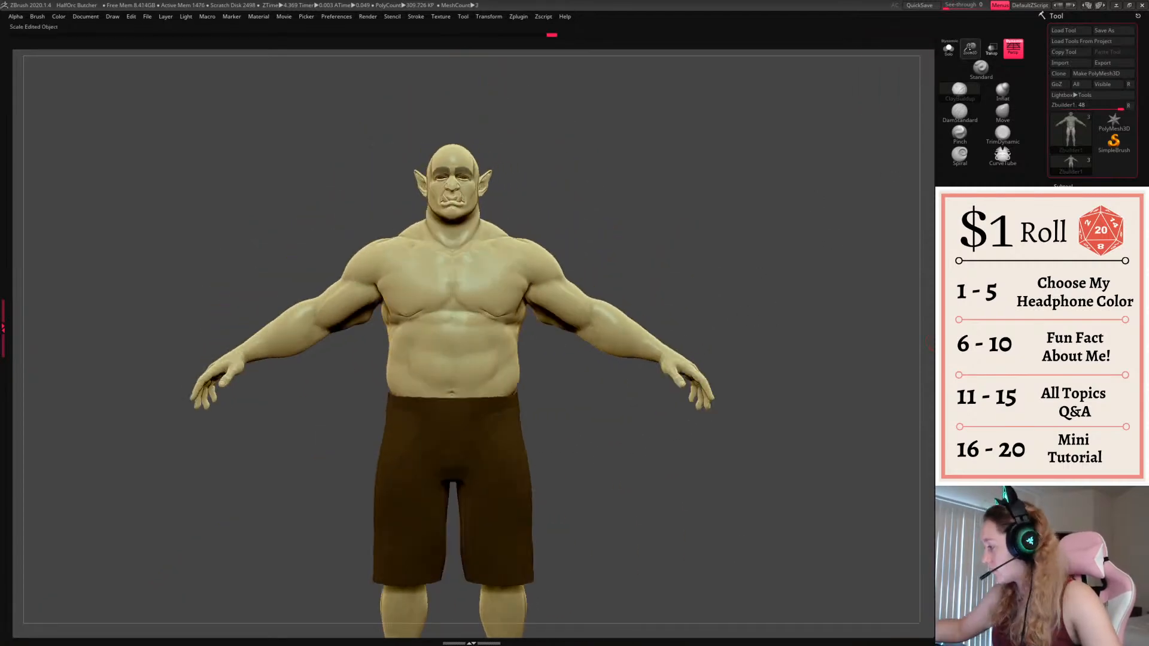
{"action": "left_click_drag", "start_coordinate": [772, 150], "coordinate": [788, 289], "text": "alt"}
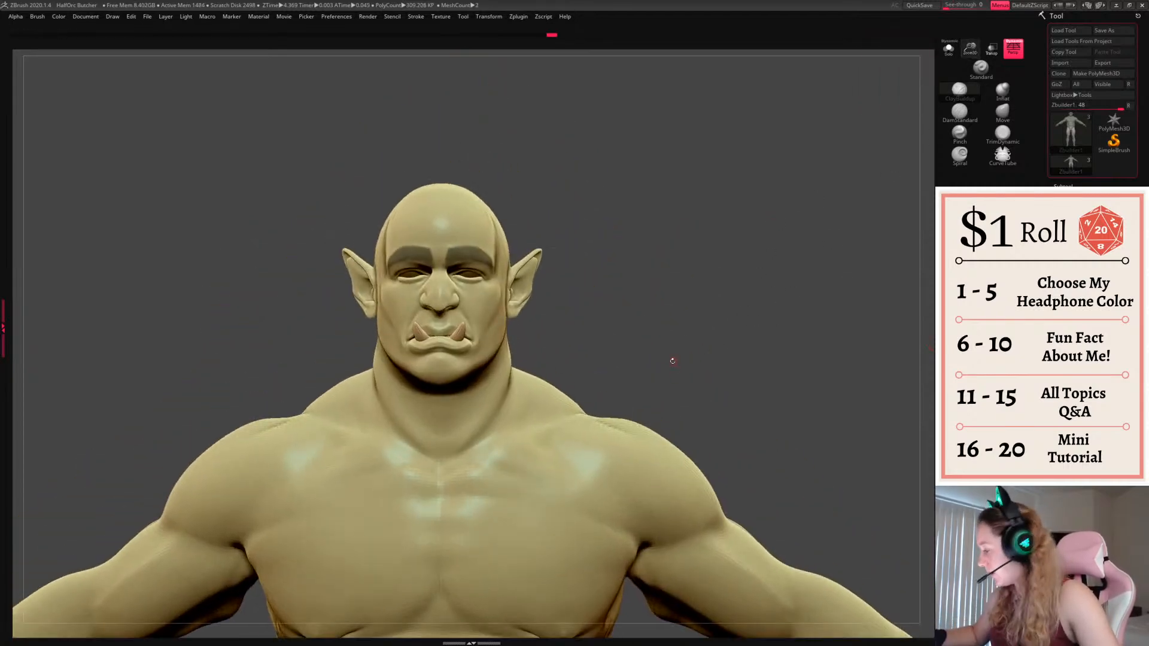
{"action": "key", "text": "shift+d"}
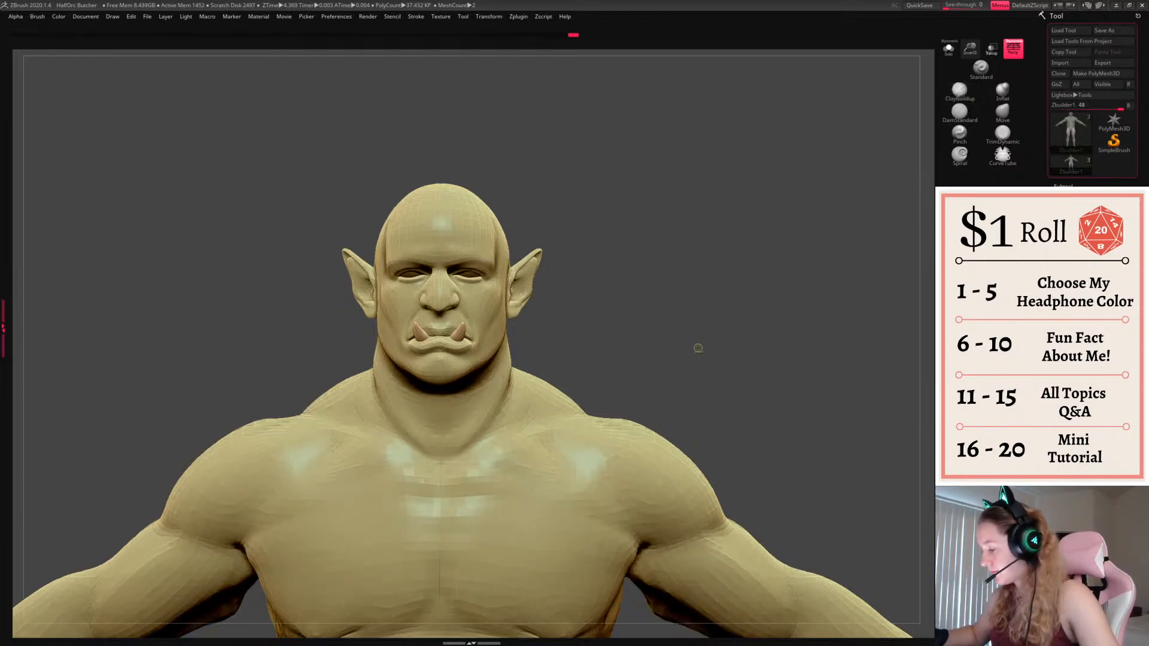
{"action": "key", "text": "ctrl+z"}
{"action": "key", "text": "ctrl+z"}
{"action": "mouse_move", "coordinate": [798, 221]}
{"action": "left_mouse_down", "text": "alt"}
{"action": "mouse_move", "coordinate": [756, 291]}
{"action": "mouse_move", "coordinate": [801, 273]}
{"action": "left_mouse_up", "text": "alt"}
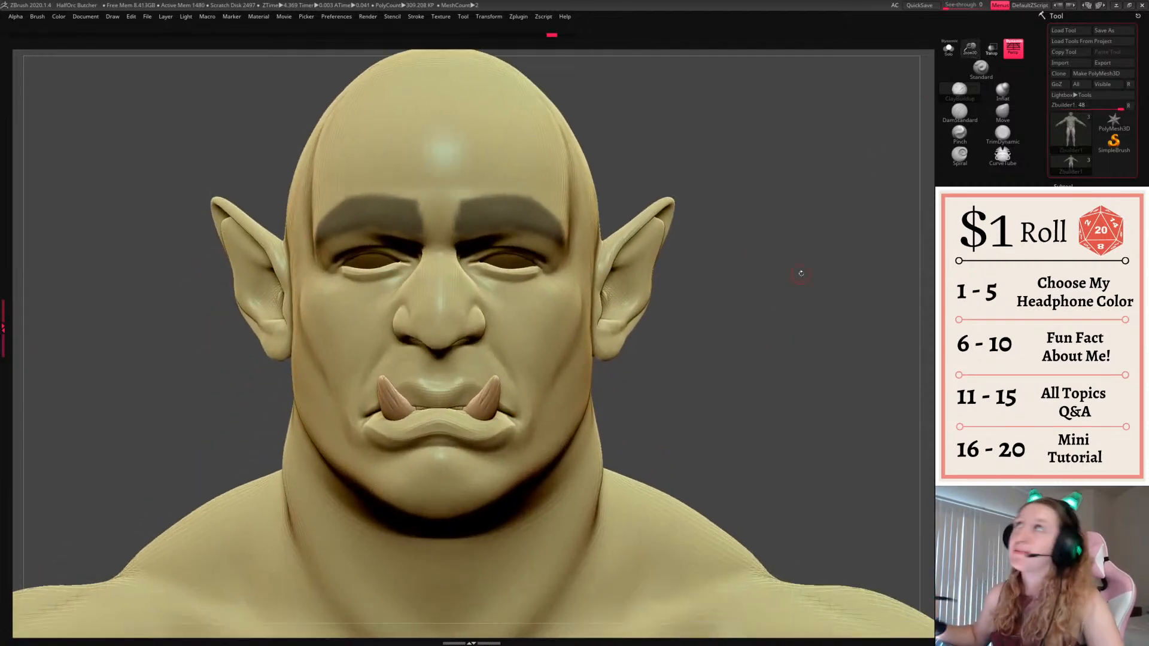
Invert the eyebrow mask, try a ClayBuildup stroke on the exposed eyebrows and undo it
{"action": "mouse_move", "coordinate": [744, 313]}
{"action": "left_mouse_down"}
{"action": "mouse_move", "coordinate": [781, 341]}
{"action": "mouse_move", "coordinate": [765, 317]}
{"action": "left_mouse_up"}
{"action": "key", "text": "space"}
{"action": "left_click", "coordinate": [772, 306], "text": "ctrl"}
{"action": "key", "text": "space"}
{"action": "left_click", "coordinate": [973, 91]}
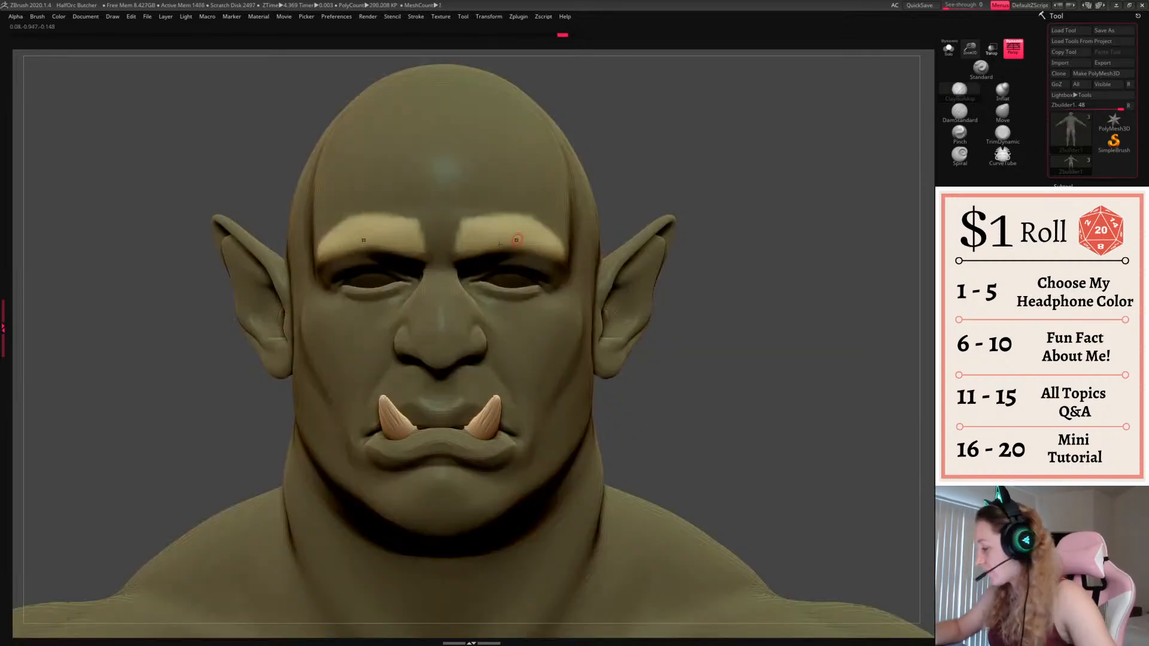
{"action": "key", "text": "space"}
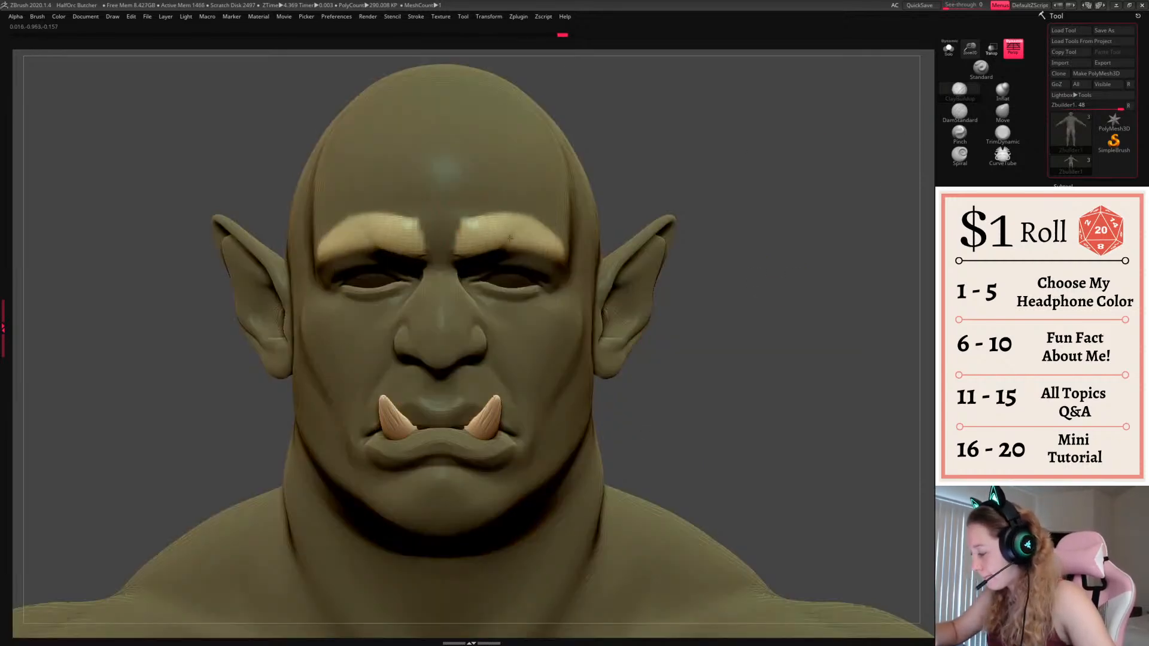
{"action": "key", "text": "ctrl+z"}
Build up the eyebrows using ClayBuildup with the square Alpha 28, and clear the mask
{"action": "key", "text": "space"}
{"action": "left_click", "coordinate": [633, 254]}
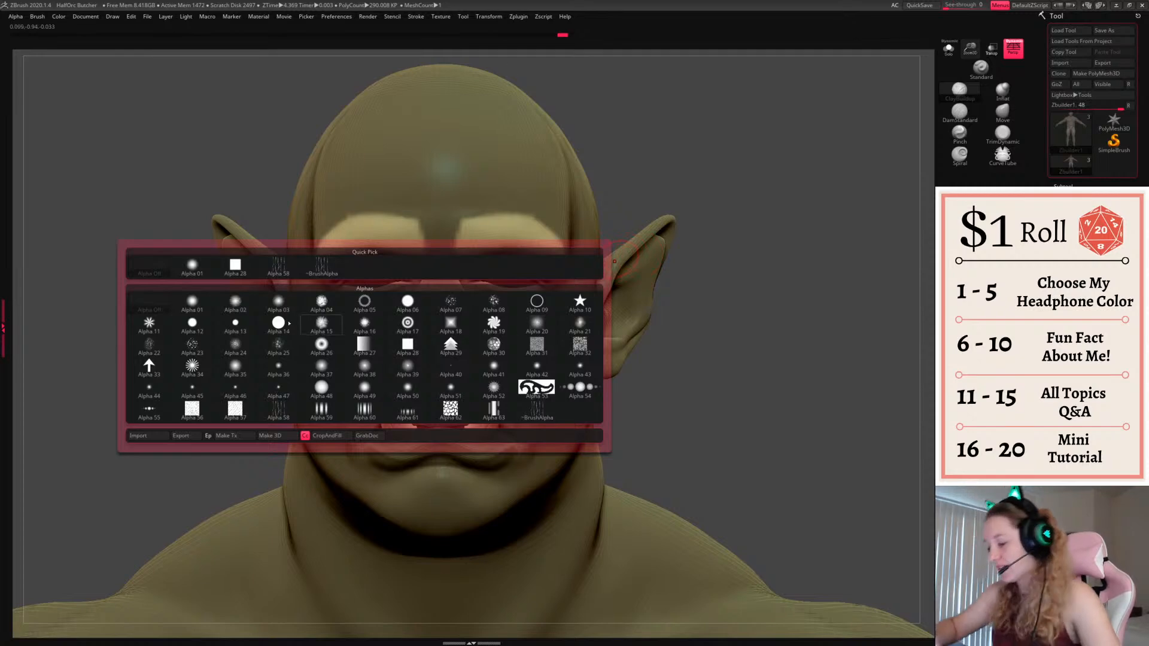
{"action": "left_click", "coordinate": [241, 269]}
{"action": "left_click_drag", "start_coordinate": [772, 174], "coordinate": [724, 150]}
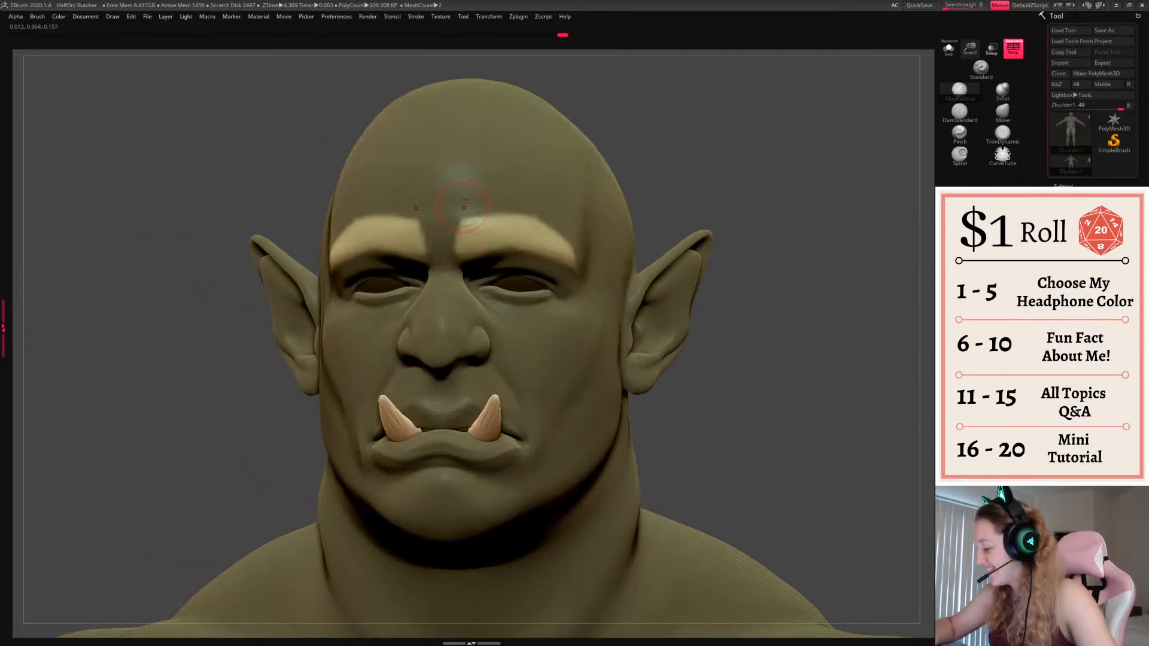
{"action": "mouse_move", "coordinate": [491, 247]}
{"action": "left_mouse_down"}
{"action": "mouse_move", "coordinate": [547, 239]}
{"action": "mouse_move", "coordinate": [572, 258]}
{"action": "left_mouse_up"}
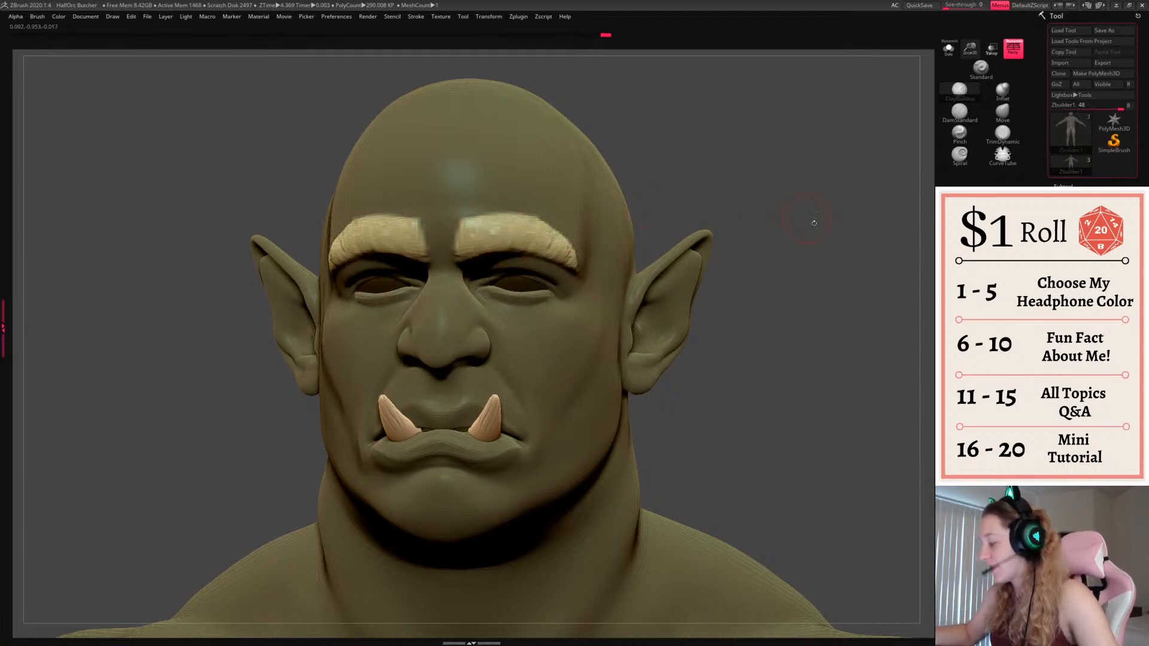
{"action": "left_click_drag", "start_coordinate": [815, 222], "coordinate": [795, 244], "text": "shift"}
{"action": "left_click_drag", "start_coordinate": [878, 359], "coordinate": [655, 223], "text": "ctrl"}
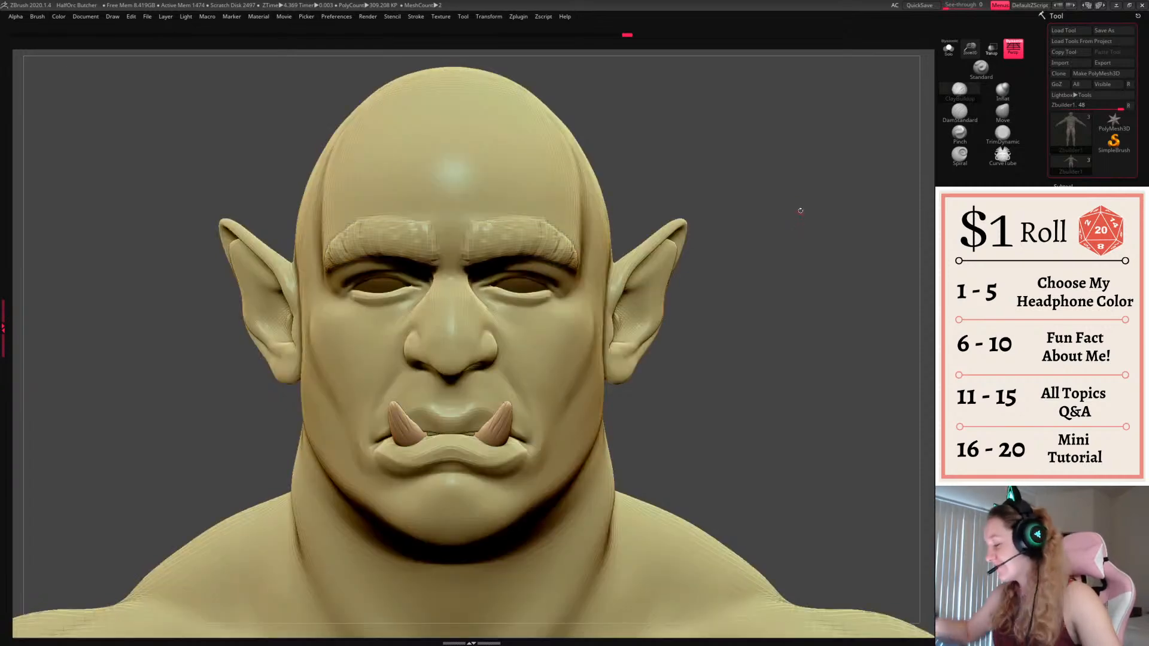
Switch to the Inflate brush and swell the lower lip around the base of the tusks
{"action": "right_click", "coordinate": [650, 297]}
{"action": "mouse_move", "coordinate": [818, 260]}
{"action": "left_mouse_down"}
{"action": "mouse_move", "coordinate": [688, 264]}
{"action": "mouse_move", "coordinate": [823, 251]}
{"action": "left_mouse_up"}
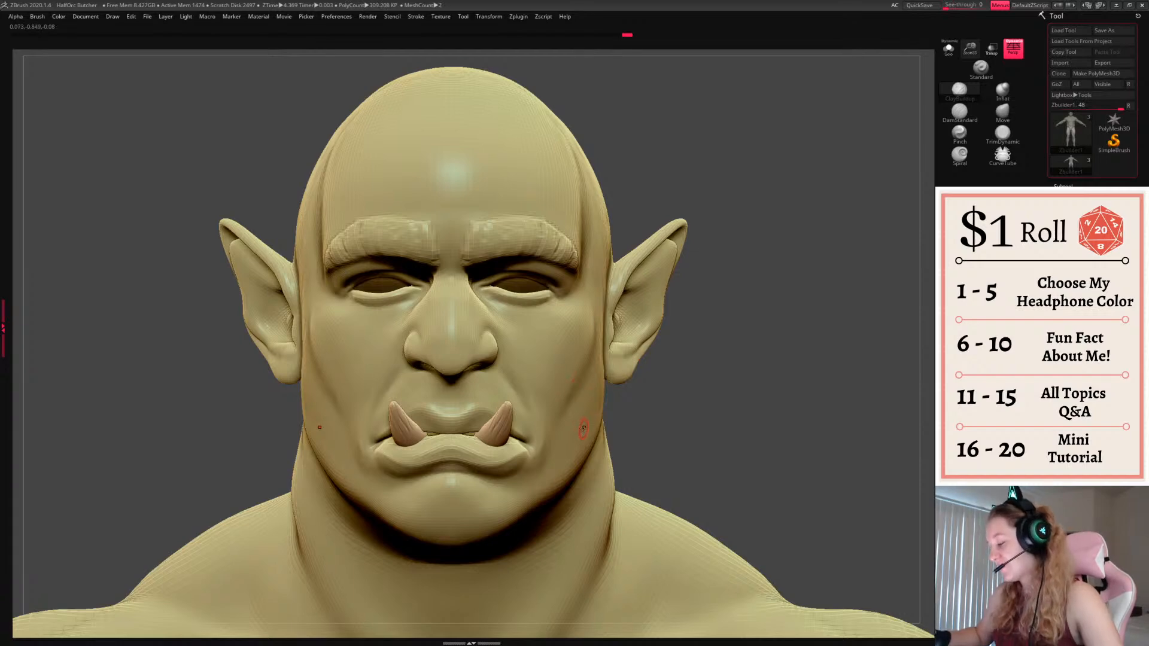
{"action": "right_click", "coordinate": [590, 364]}
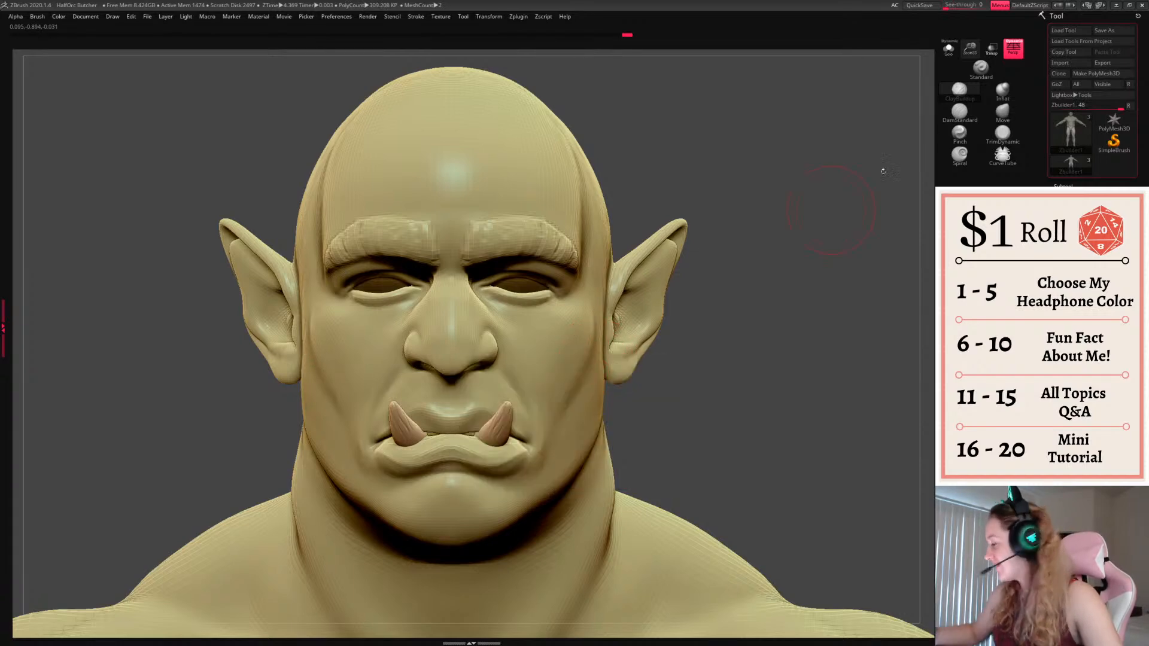
{"action": "left_click", "coordinate": [1003, 90]}
{"action": "left_click_drag", "start_coordinate": [451, 437], "coordinate": [503, 419]}
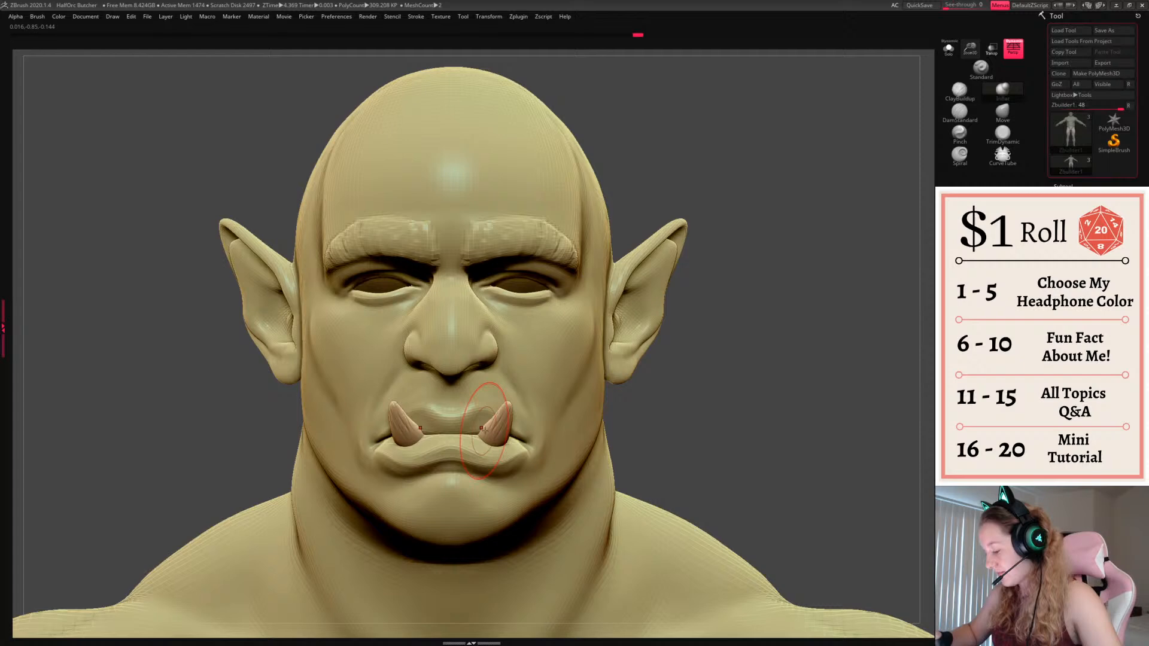
{"action": "right_click", "coordinate": [779, 303]}
Sculpt fine folds into the lower lip between the tusks with the Standard brush
{"action": "left_click", "coordinate": [961, 112]}
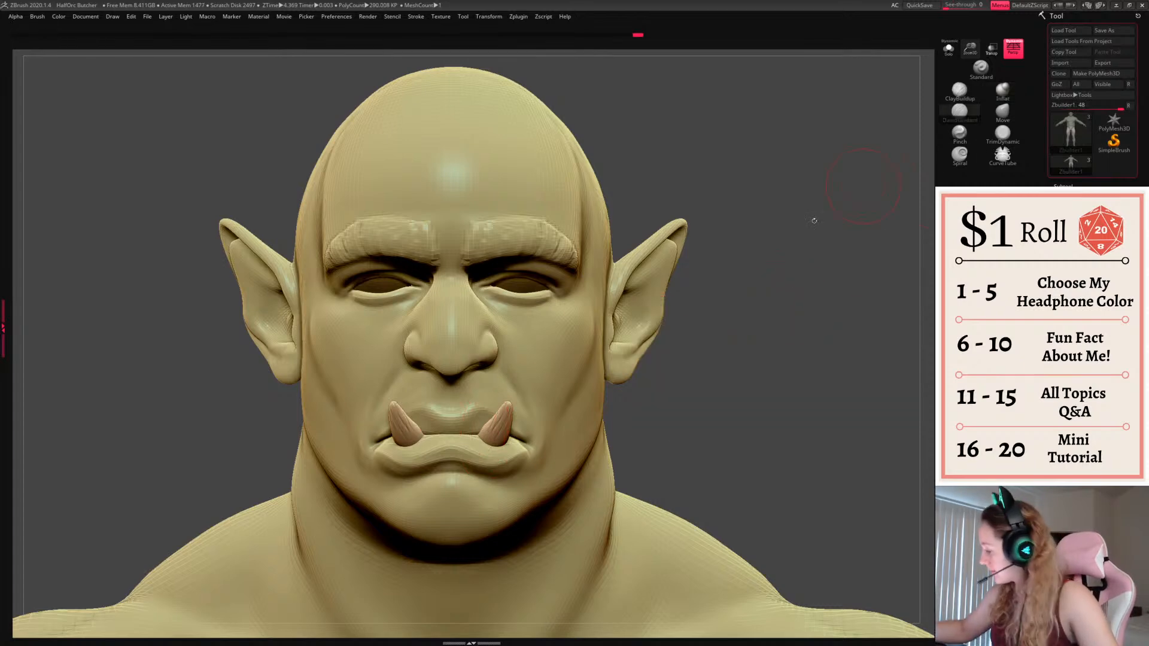
{"action": "right_click", "coordinate": [490, 427]}
{"action": "left_click", "coordinate": [490, 427]}
{"action": "right_click", "coordinate": [458, 474]}
{"action": "left_click", "coordinate": [989, 71]}
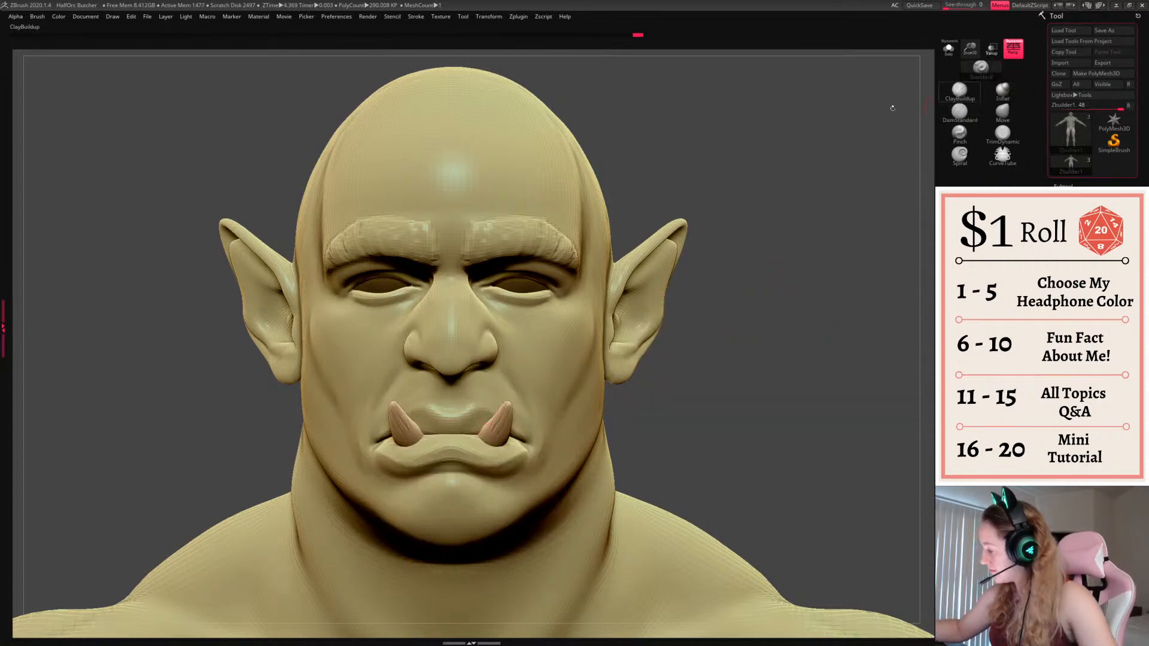
{"action": "mouse_move", "coordinate": [481, 437]}
{"action": "left_mouse_down"}
{"action": "mouse_move", "coordinate": [514, 446]}
{"action": "mouse_move", "coordinate": [450, 442]}
{"action": "left_mouse_up"}
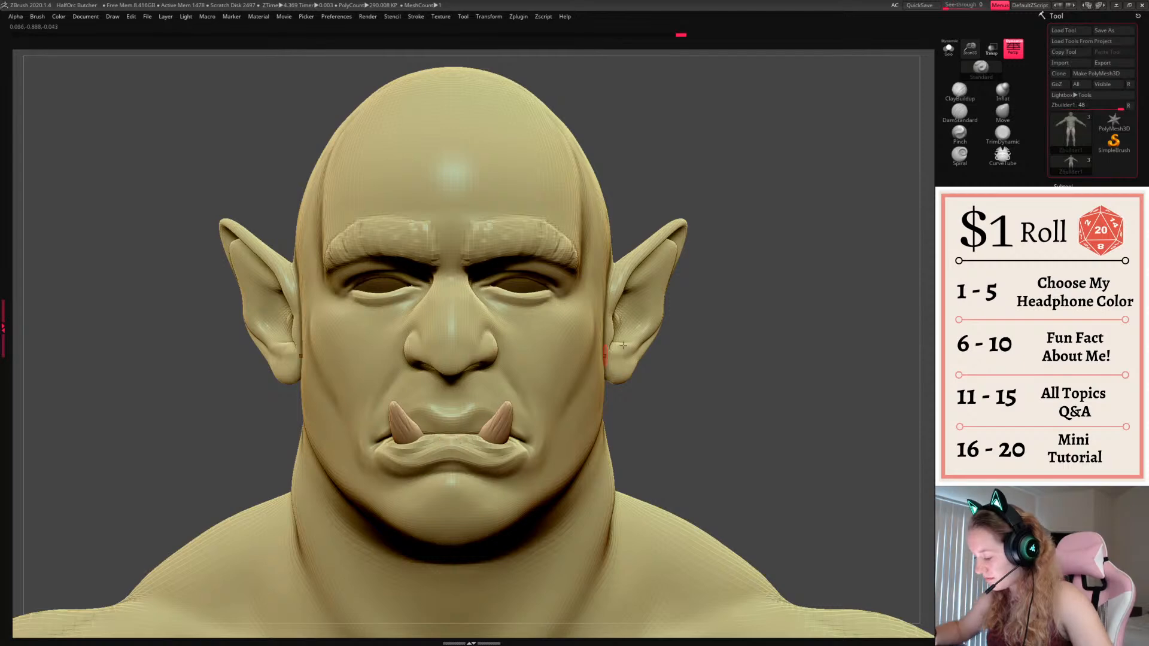
{"action": "left_click_drag", "start_coordinate": [785, 358], "coordinate": [685, 361]}
{"action": "mouse_move", "coordinate": [778, 336]}
{"action": "left_mouse_down"}
{"action": "mouse_move", "coordinate": [891, 336]}
{"action": "mouse_move", "coordinate": [772, 312]}
{"action": "left_mouse_up"}
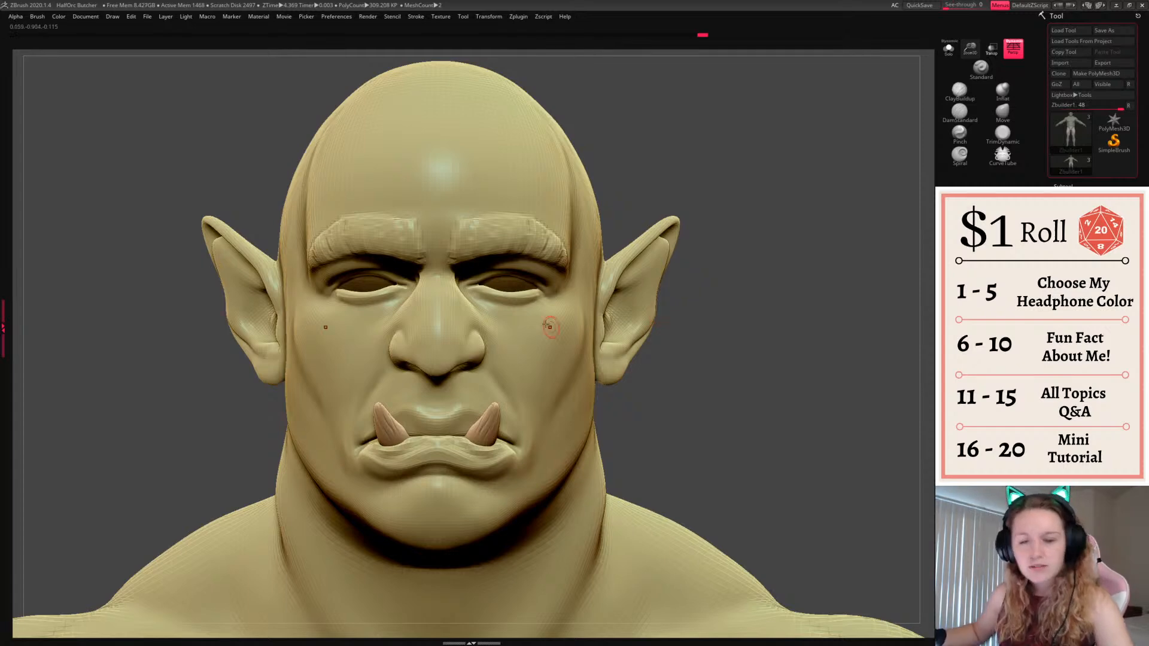
Pick a dark olive brown and paint over both raised eyebrows from the inner ends out to the tails
{"action": "key", "text": "space"}
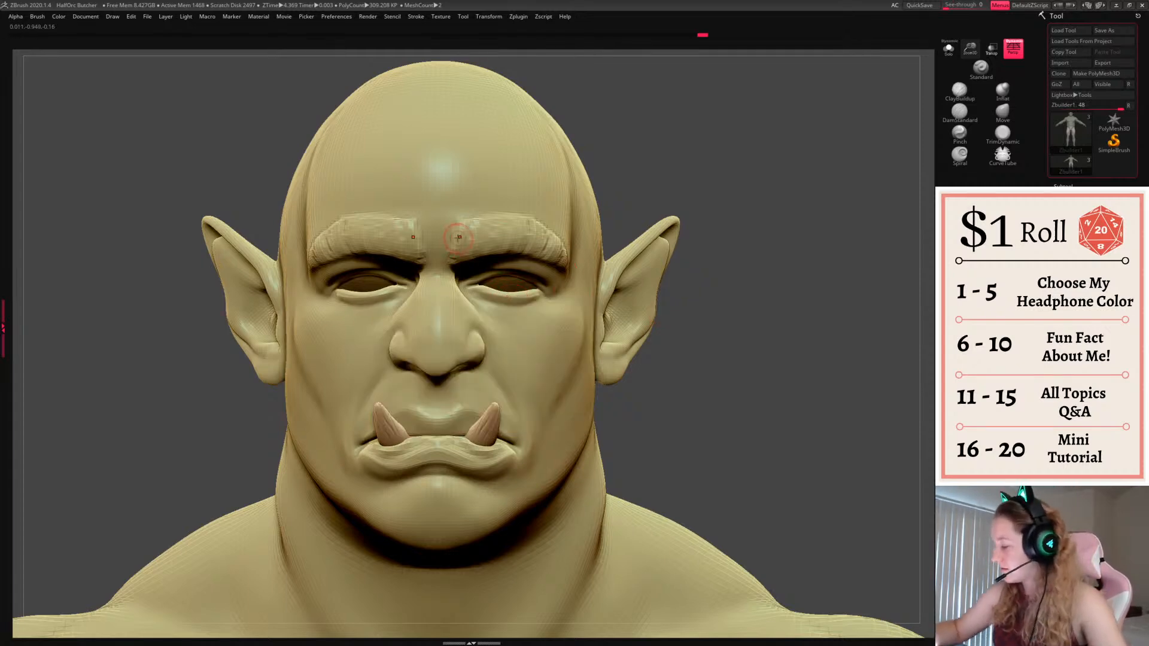
{"action": "key", "text": "space"}
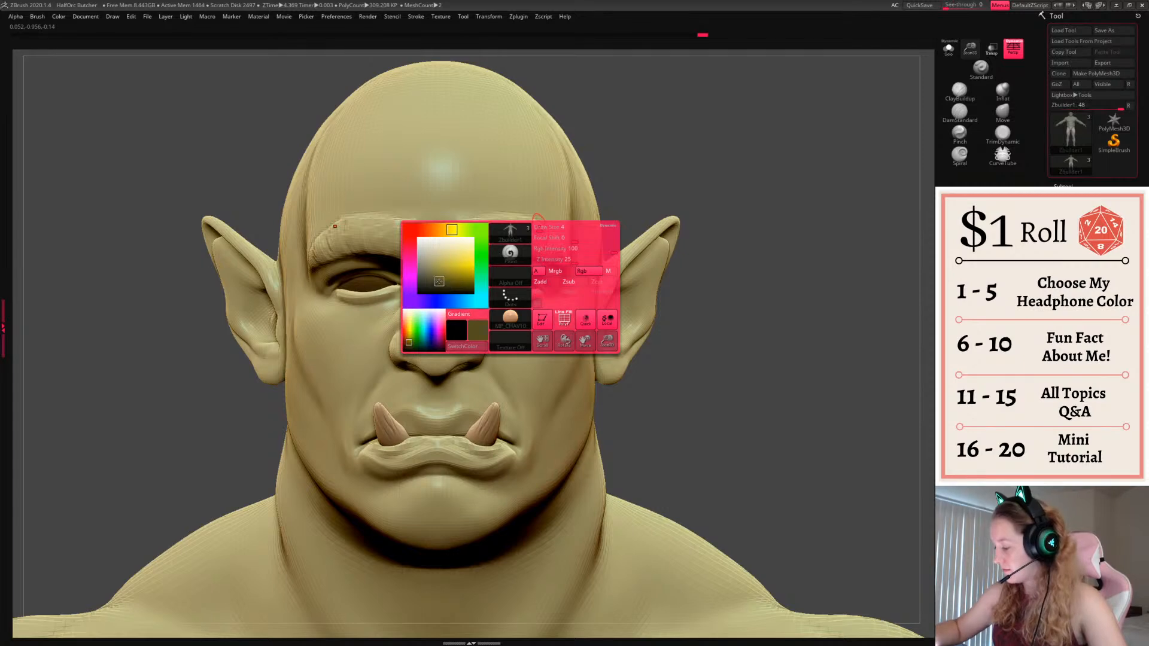
{"action": "left_click_drag", "start_coordinate": [439, 281], "coordinate": [436, 285]}
{"action": "mouse_move", "coordinate": [457, 229]}
{"action": "left_mouse_down"}
{"action": "mouse_move", "coordinate": [460, 256]}
{"action": "mouse_move", "coordinate": [479, 256]}
{"action": "left_mouse_up"}
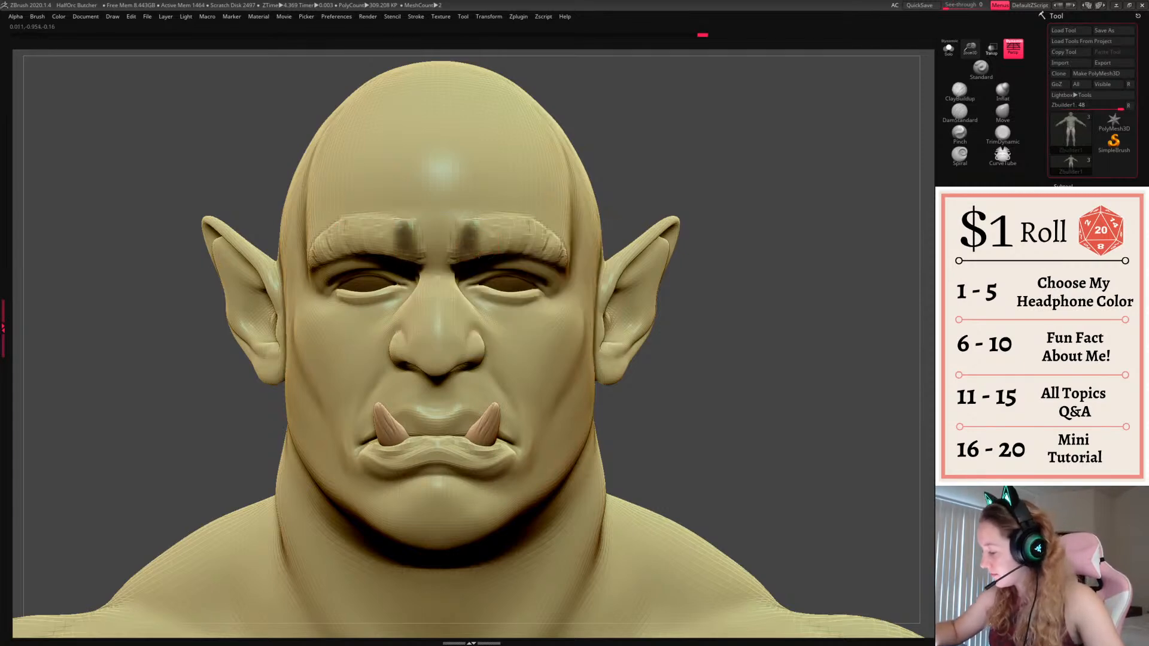
{"action": "mouse_move", "coordinate": [479, 256]}
{"action": "right_mouse_down"}
{"action": "mouse_move", "coordinate": [411, 243]}
{"action": "mouse_move", "coordinate": [437, 237]}
{"action": "right_mouse_up"}
{"action": "mouse_move", "coordinate": [461, 227]}
{"action": "left_mouse_down"}
{"action": "mouse_move", "coordinate": [459, 261]}
{"action": "mouse_move", "coordinate": [462, 230]}
{"action": "mouse_move", "coordinate": [516, 223]}
{"action": "mouse_move", "coordinate": [549, 245]}
{"action": "left_mouse_up"}
{"action": "right_click_drag", "start_coordinate": [626, 204], "coordinate": [647, 211]}
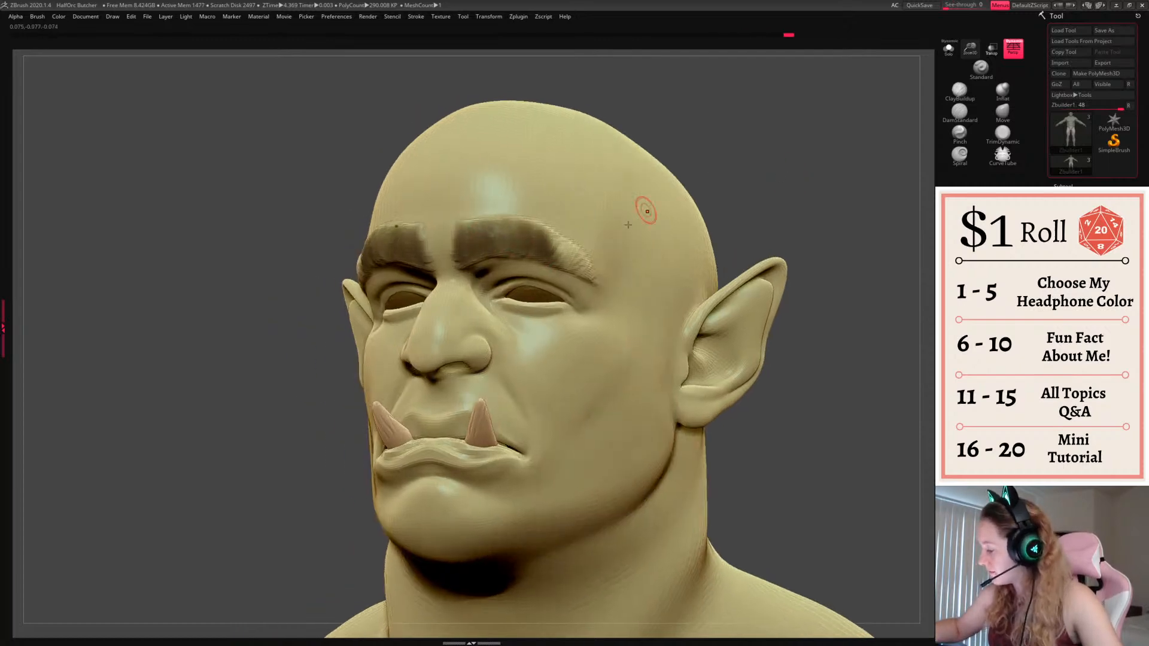
{"action": "mouse_move", "coordinate": [542, 230]}
{"action": "left_mouse_down"}
{"action": "mouse_move", "coordinate": [589, 264]}
{"action": "mouse_move", "coordinate": [580, 270]}
{"action": "left_mouse_up"}
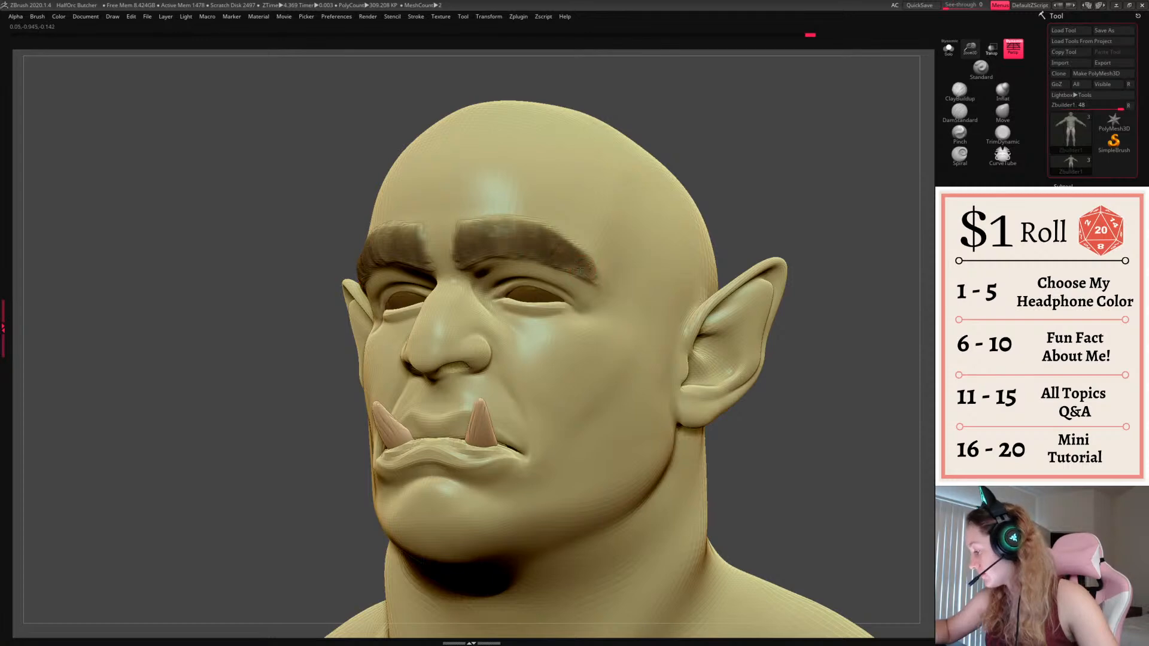
{"action": "right_click_drag", "start_coordinate": [609, 231], "coordinate": [464, 222]}
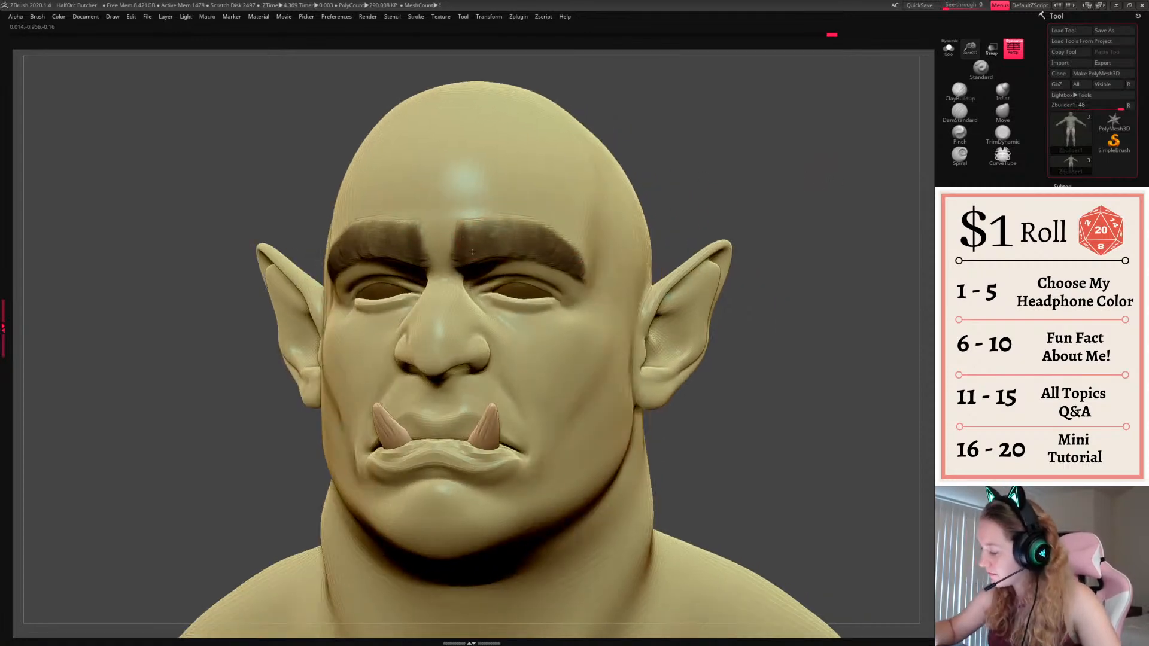
{"action": "mouse_move", "coordinate": [473, 252]}
{"action": "left_mouse_down"}
{"action": "mouse_move", "coordinate": [468, 231]}
{"action": "mouse_move", "coordinate": [515, 252]}
{"action": "mouse_move", "coordinate": [463, 236]}
{"action": "mouse_move", "coordinate": [470, 223]}
{"action": "left_mouse_up"}
Choose a darker, near-black brown and paint over both eyebrows again to deepen their colour
{"action": "left_click_drag", "start_coordinate": [773, 233], "coordinate": [711, 231], "text": "shift"}
{"action": "key", "text": "space"}
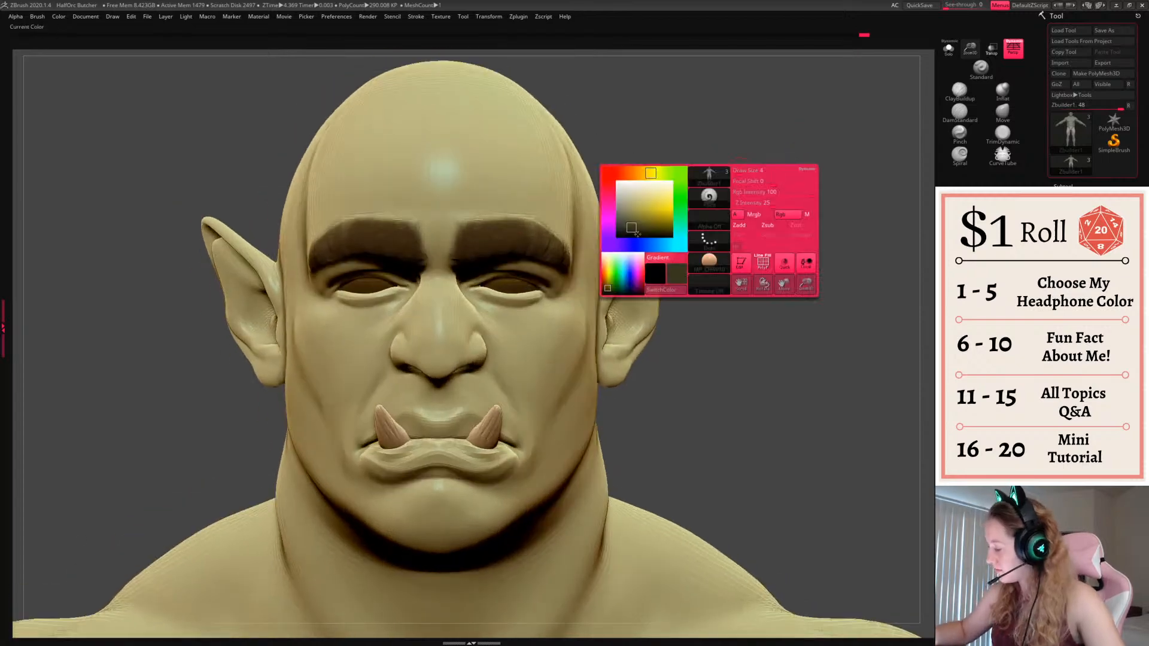
{"action": "left_click_drag", "start_coordinate": [637, 234], "coordinate": [622, 232]}
{"action": "mouse_move", "coordinate": [464, 219]}
{"action": "left_mouse_down"}
{"action": "mouse_move", "coordinate": [458, 253]}
{"action": "mouse_move", "coordinate": [482, 255]}
{"action": "left_mouse_up"}
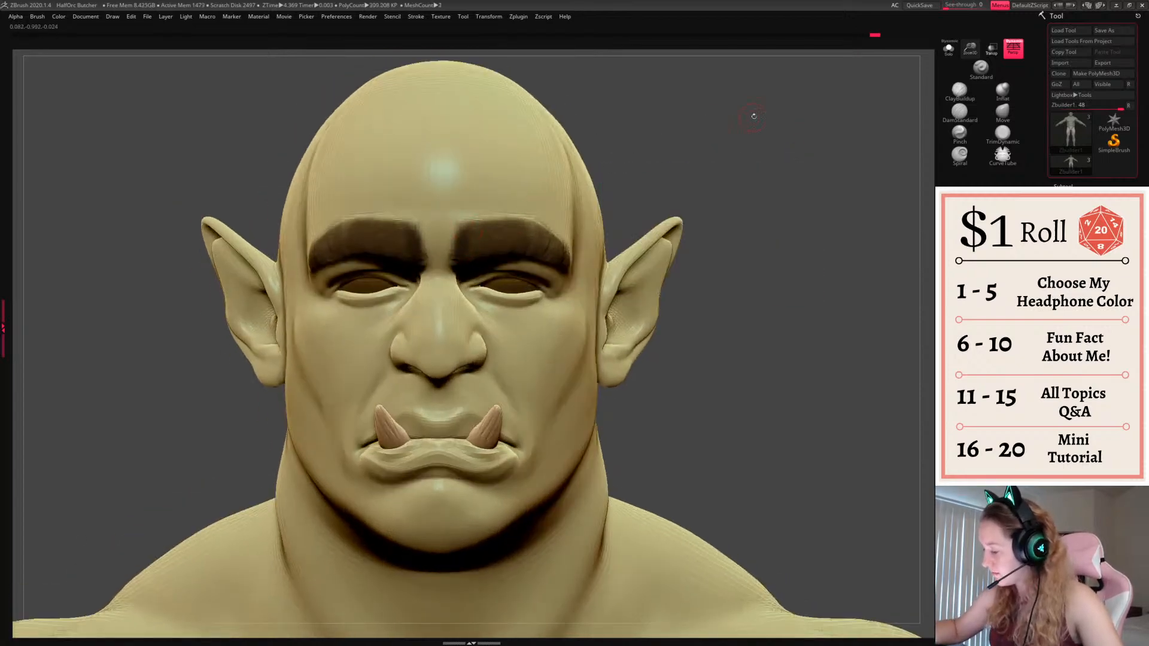
{"action": "mouse_move", "coordinate": [754, 115]}
{"action": "left_mouse_down"}
{"action": "mouse_move", "coordinate": [464, 249]}
{"action": "mouse_move", "coordinate": [528, 252]}
{"action": "mouse_move", "coordinate": [575, 280]}
{"action": "left_mouse_up"}
{"action": "left_click_drag", "start_coordinate": [532, 242], "coordinate": [578, 273]}
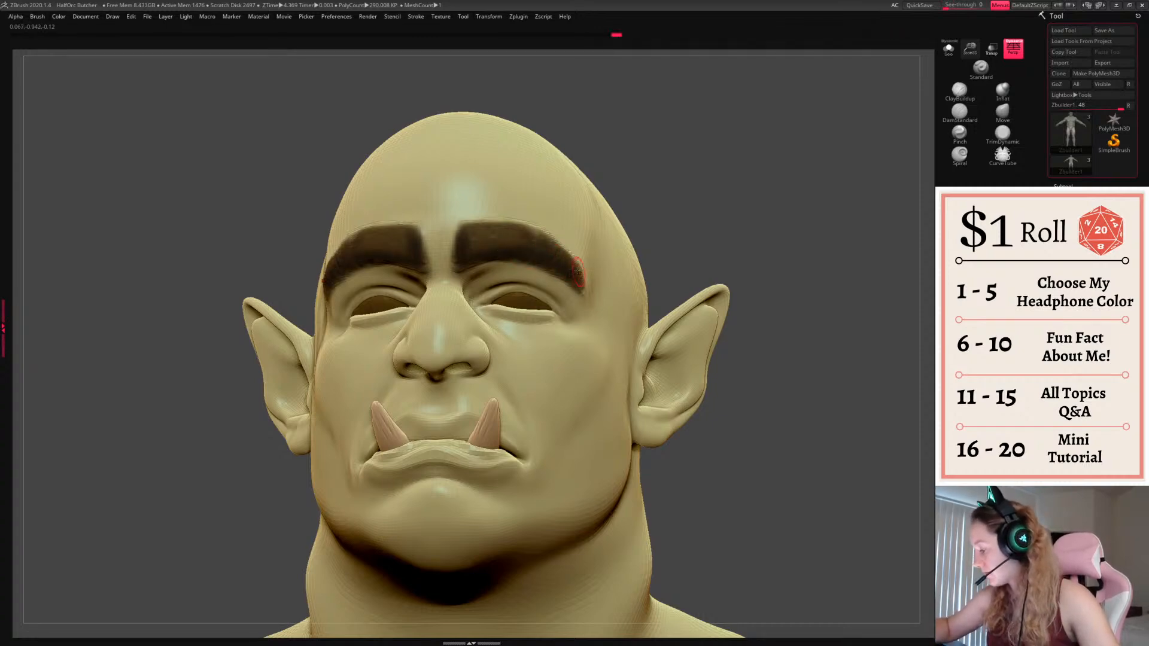
{"action": "left_click_drag", "start_coordinate": [494, 226], "coordinate": [492, 248]}
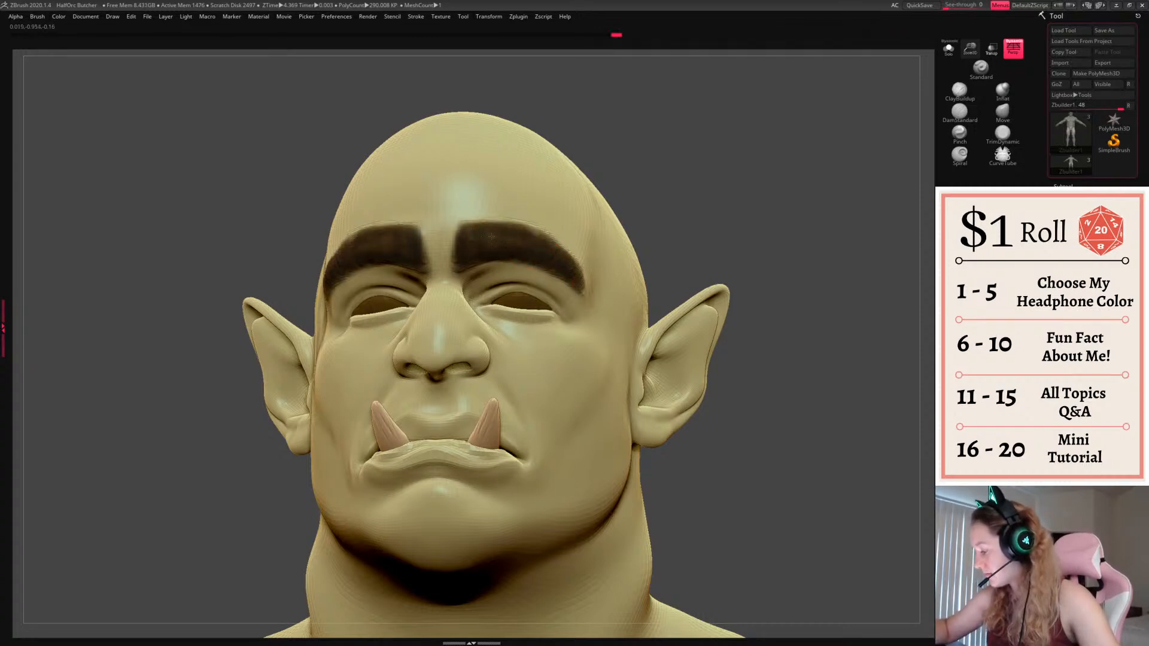
{"action": "left_click_drag", "start_coordinate": [799, 165], "coordinate": [825, 209]}
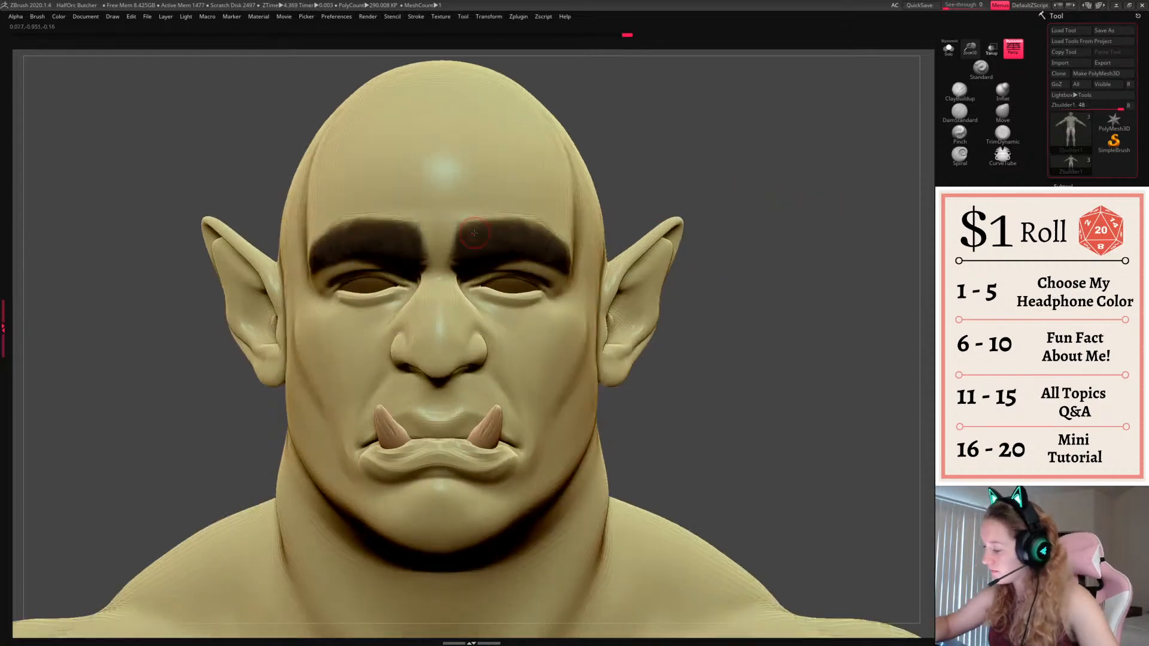
{"action": "left_click_drag", "start_coordinate": [662, 179], "coordinate": [678, 334]}
Shift the paint colour from green to a muted warm brown and tint both lips around the tusks
{"action": "key", "text": "space"}
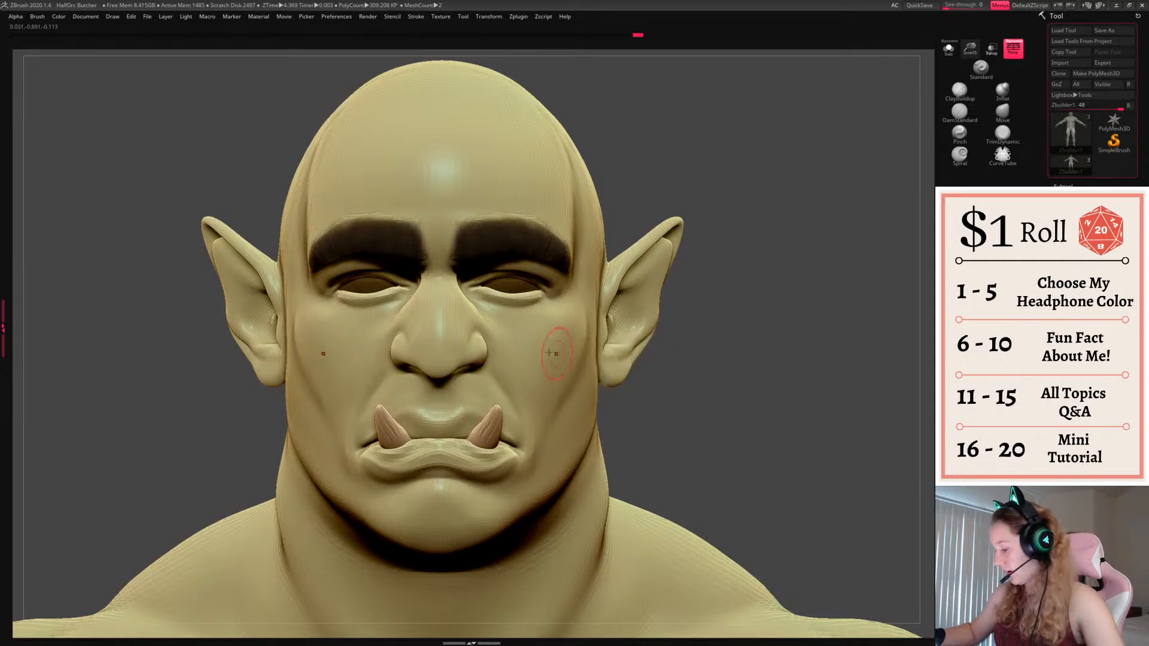
{"action": "key", "text": "space"}
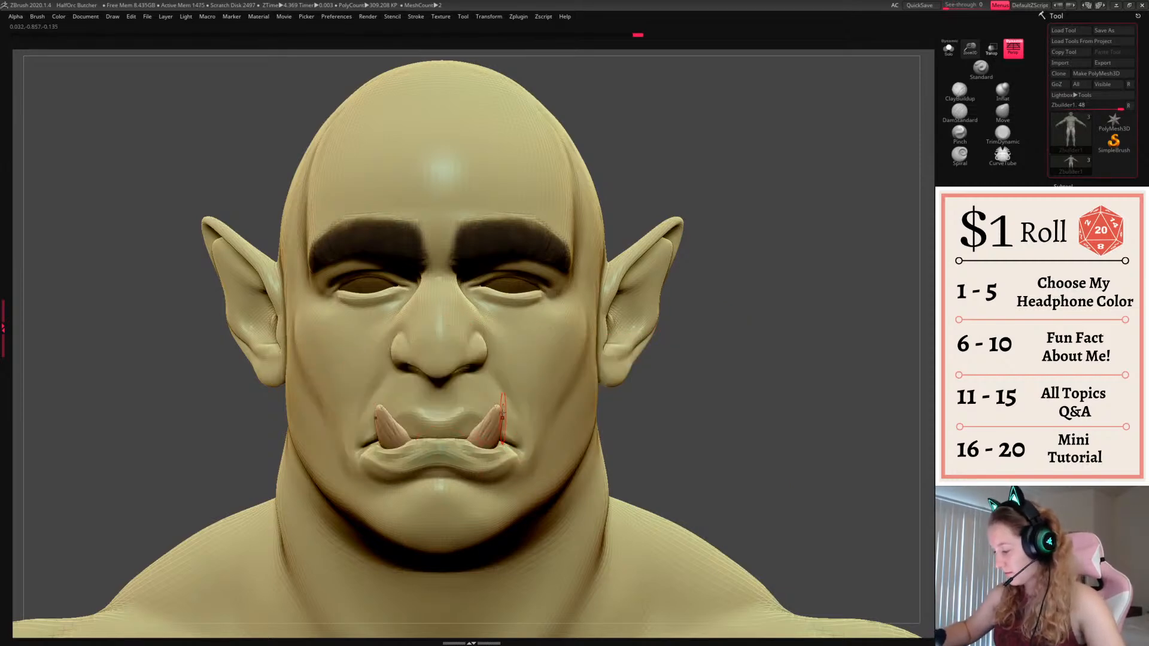
{"action": "key", "text": "space"}
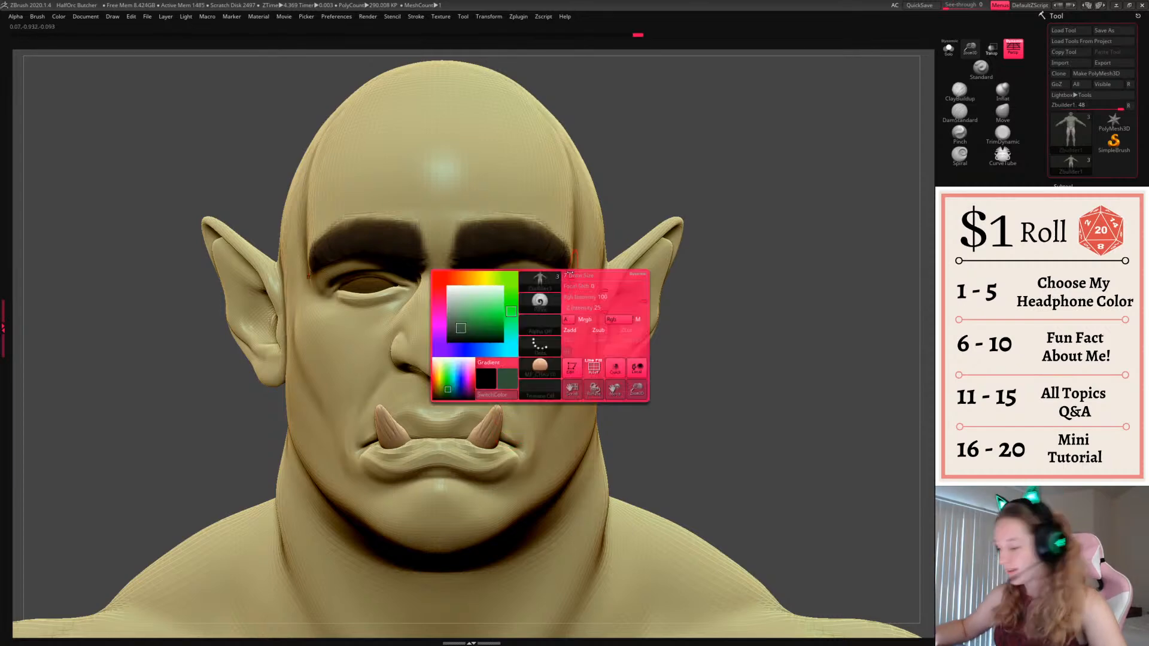
{"action": "left_click", "coordinate": [457, 278]}
{"action": "left_click_drag", "start_coordinate": [472, 315], "coordinate": [456, 322]}
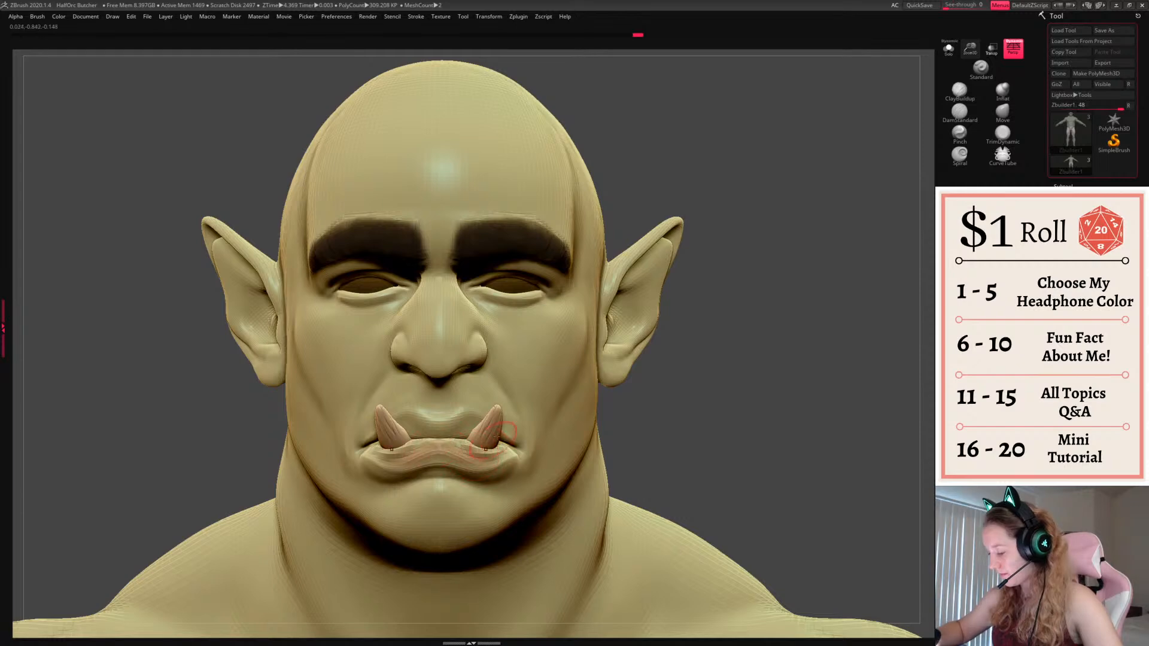
{"action": "key", "text": "space"}
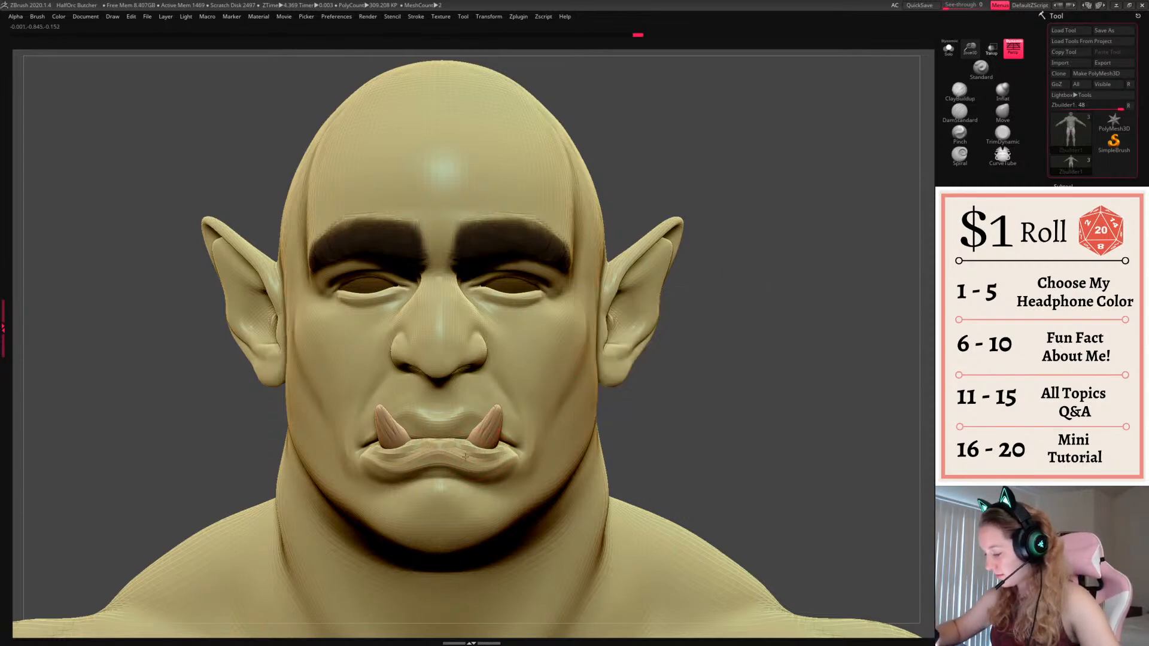
{"action": "key", "text": "space"}
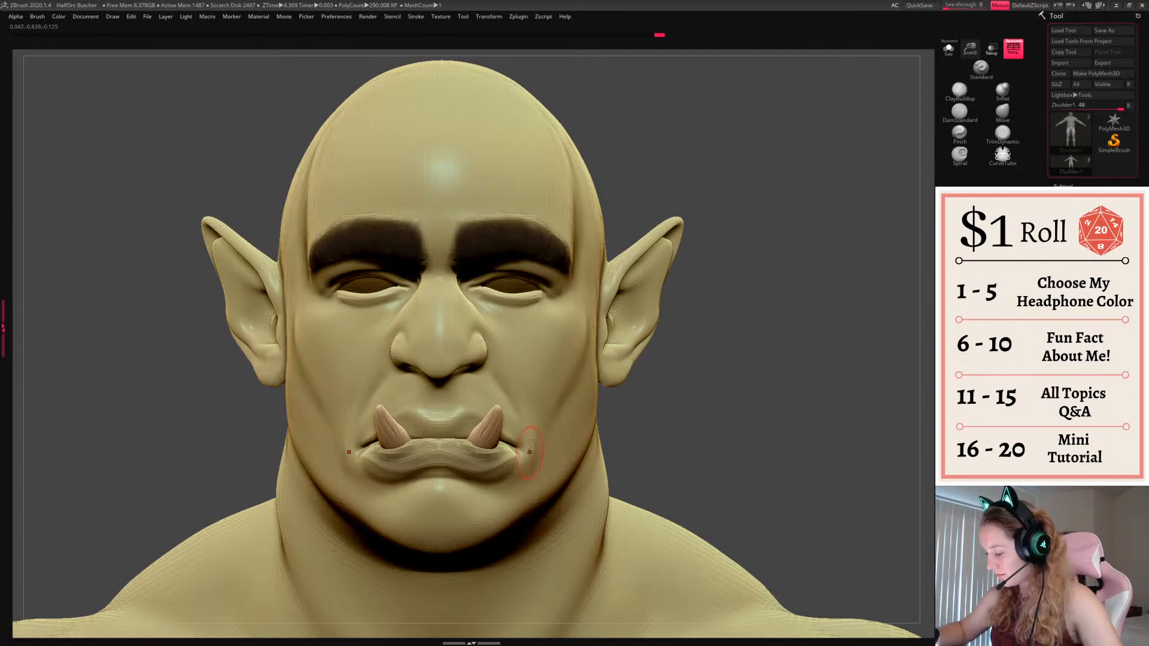
{"action": "mouse_move", "coordinate": [457, 438]}
{"action": "left_mouse_down"}
{"action": "mouse_move", "coordinate": [449, 429]}
{"action": "mouse_move", "coordinate": [457, 438]}
{"action": "left_mouse_up"}
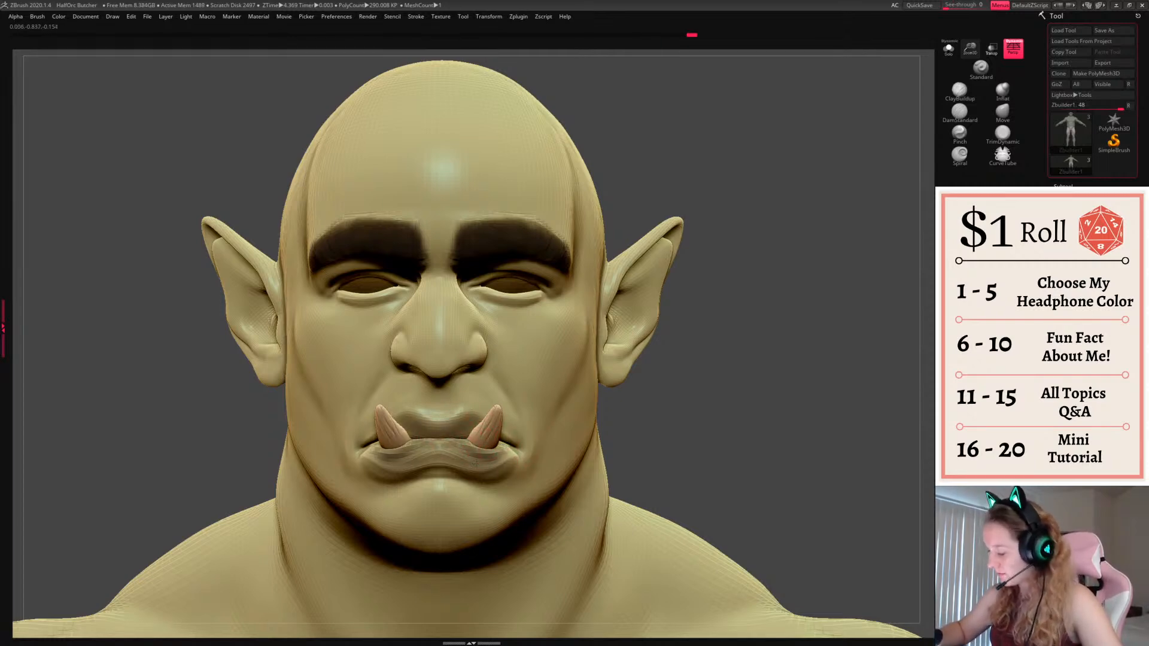
Pick a saturated orange-brown and glaze it over the upper and lower lips at Rgb Intensity 11
{"action": "left_click", "coordinate": [491, 438], "text": "alt"}
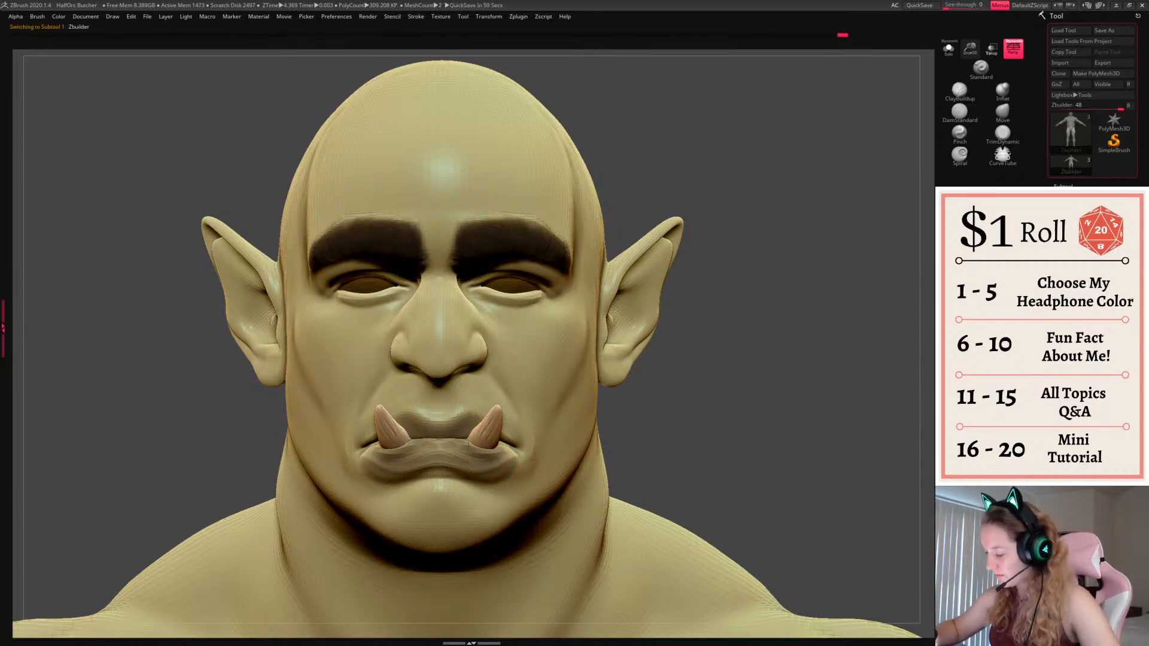
{"action": "mouse_move", "coordinate": [498, 441]}
{"action": "left_mouse_down"}
{"action": "mouse_move", "coordinate": [487, 428]}
{"action": "mouse_move", "coordinate": [514, 428]}
{"action": "left_mouse_up"}
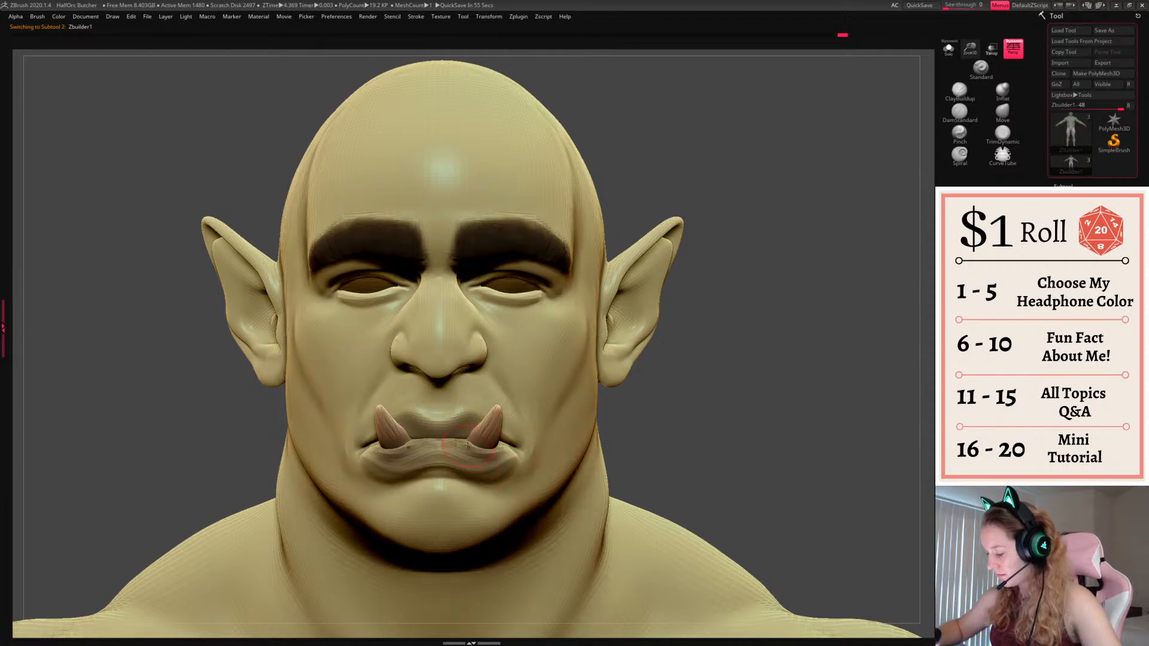
{"action": "key", "text": "space"}
{"action": "left_click_drag", "start_coordinate": [405, 389], "coordinate": [402, 399]}
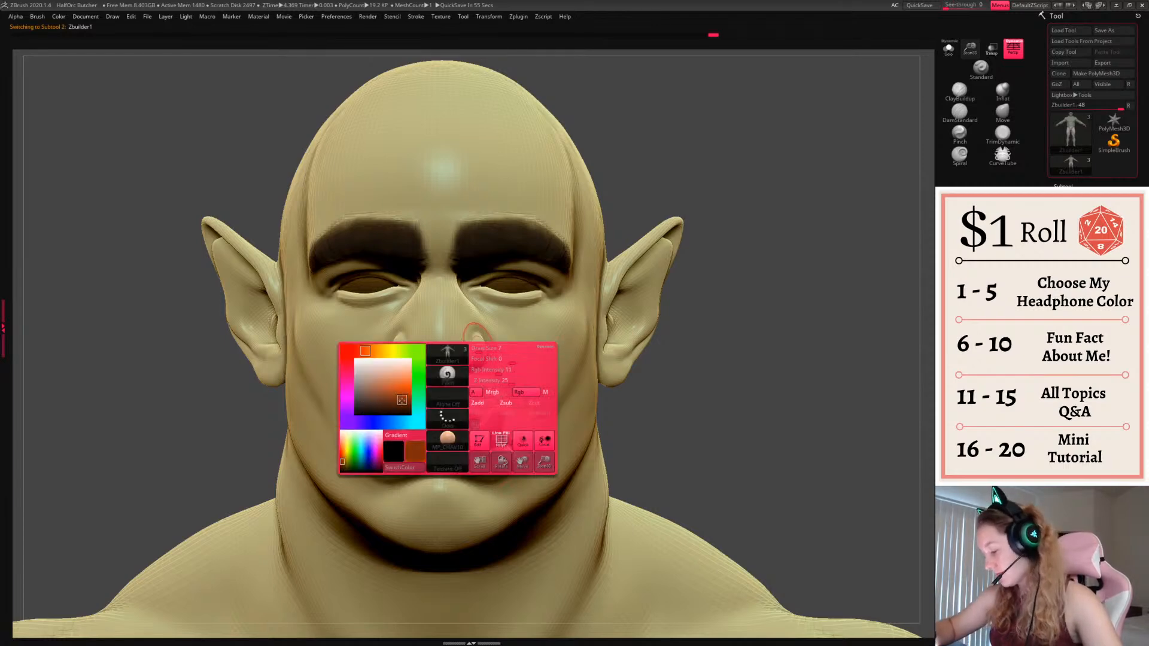
{"action": "mouse_move", "coordinate": [487, 465]}
{"action": "left_mouse_down"}
{"action": "mouse_move", "coordinate": [498, 461]}
{"action": "mouse_move", "coordinate": [465, 442]}
{"action": "left_mouse_up"}
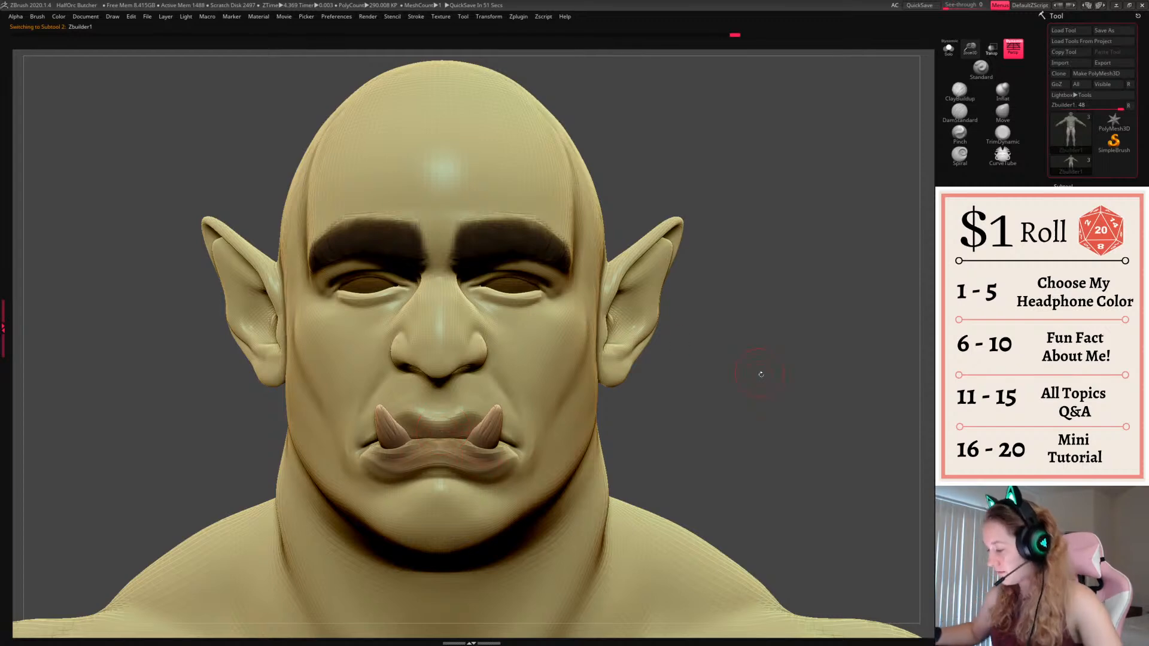
{"action": "left_click_drag", "start_coordinate": [760, 374], "coordinate": [758, 332]}
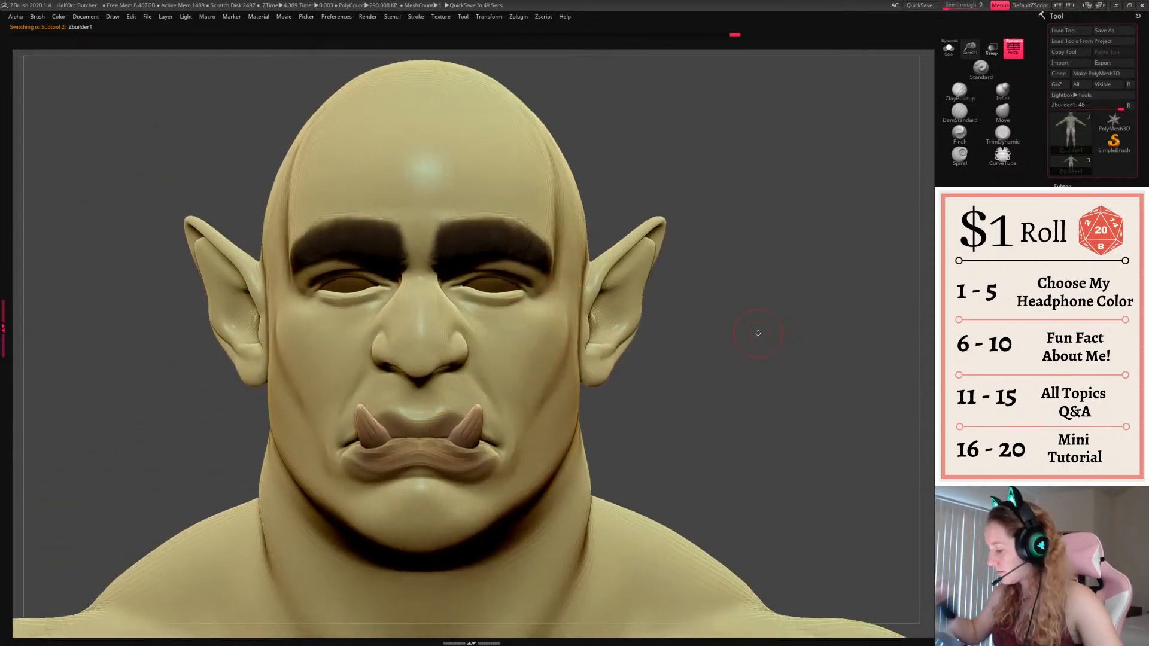
Adjust the lip colour and blend it across the lower lip and out to the corner of the mouth
{"action": "left_click_drag", "start_coordinate": [977, 51], "coordinate": [961, 30]}
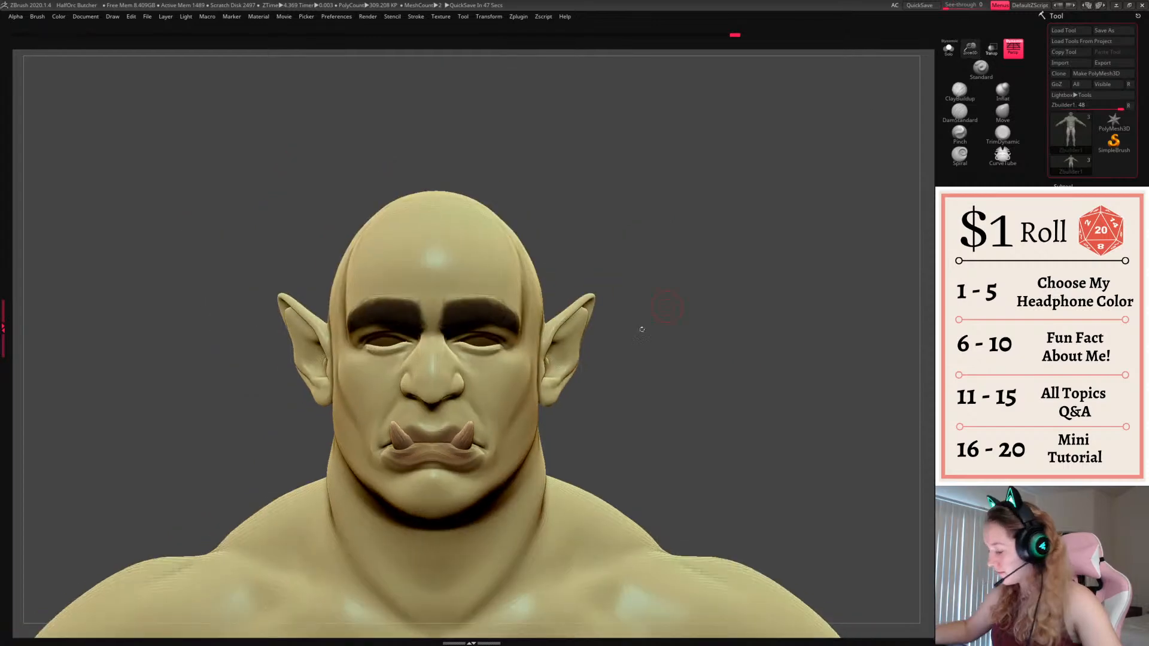
{"action": "key", "text": "space"}
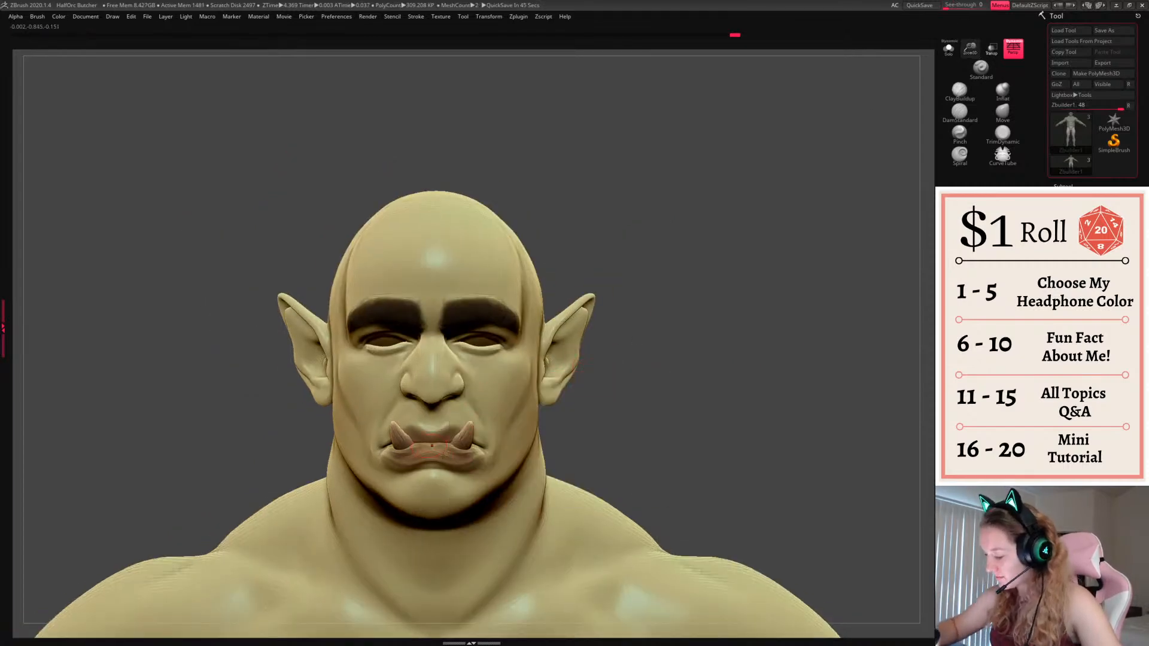
{"action": "key", "text": "space"}
{"action": "left_click_drag", "start_coordinate": [361, 432], "coordinate": [352, 449]}
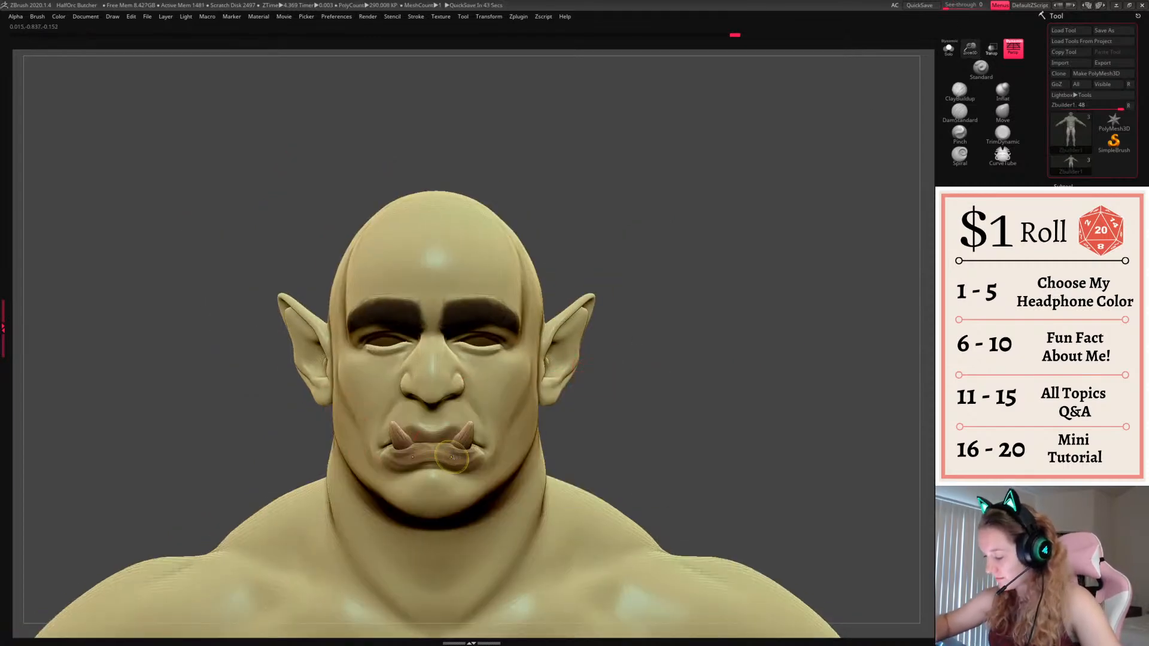
{"action": "mouse_move", "coordinate": [452, 458]}
{"action": "left_mouse_down"}
{"action": "mouse_move", "coordinate": [477, 459]}
{"action": "mouse_move", "coordinate": [444, 451]}
{"action": "left_mouse_up"}
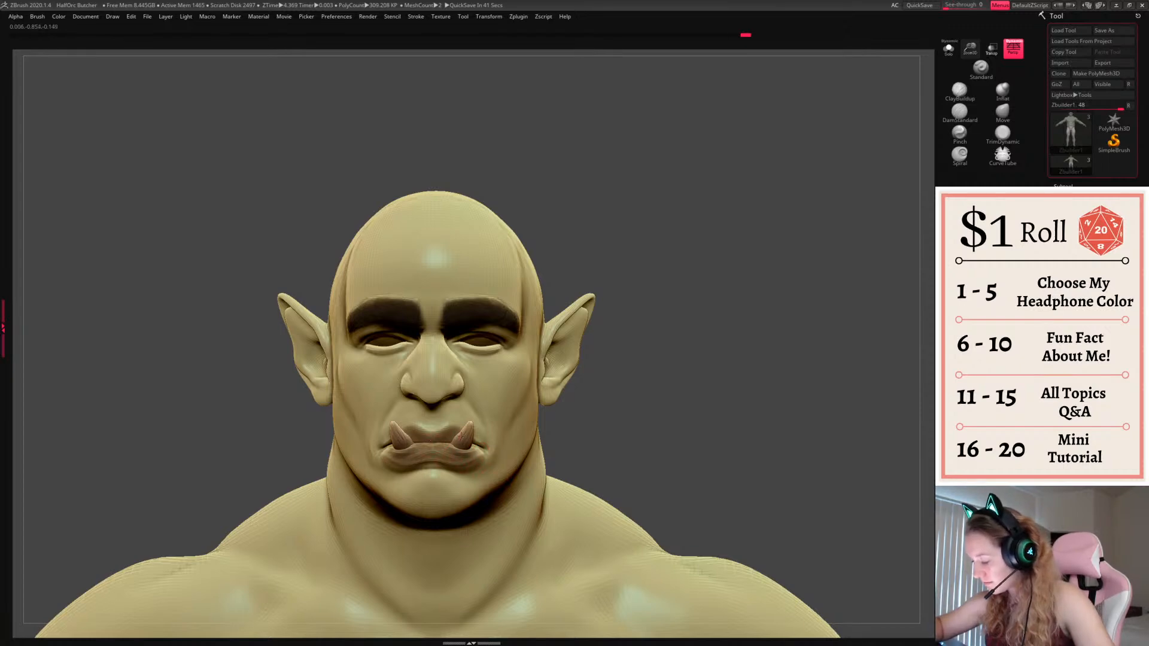
{"action": "mouse_move", "coordinate": [683, 333]}
{"action": "left_mouse_down"}
{"action": "mouse_move", "coordinate": [734, 349]}
{"action": "mouse_move", "coordinate": [712, 349]}
{"action": "left_mouse_up"}
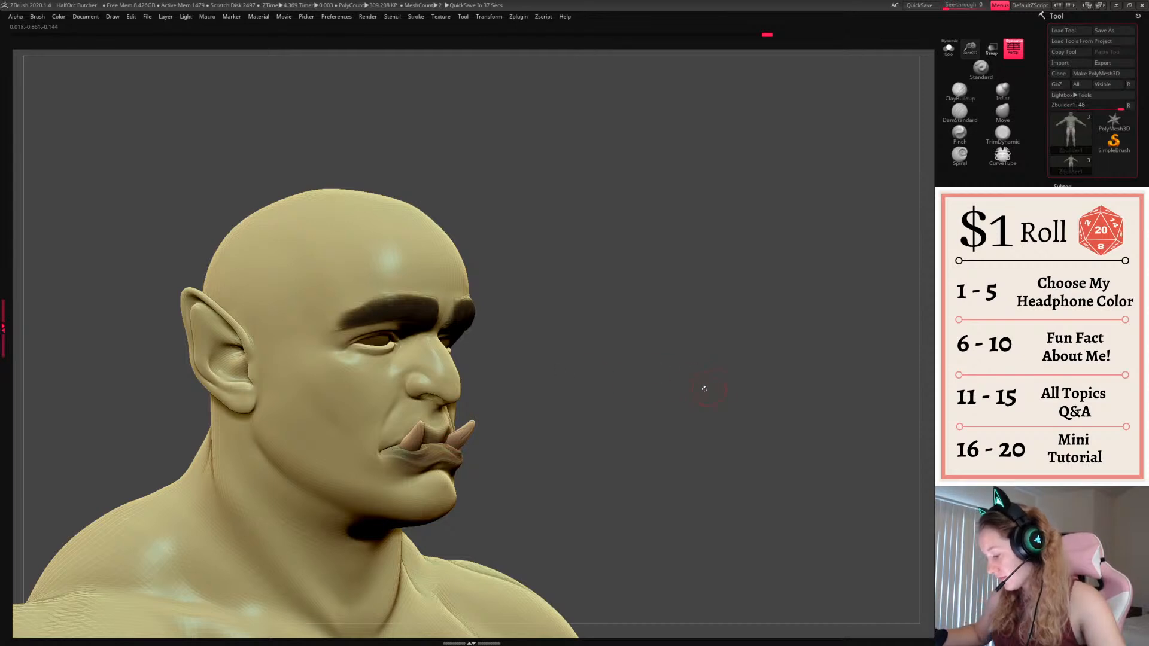
{"action": "left_click_drag", "start_coordinate": [392, 453], "coordinate": [412, 450]}
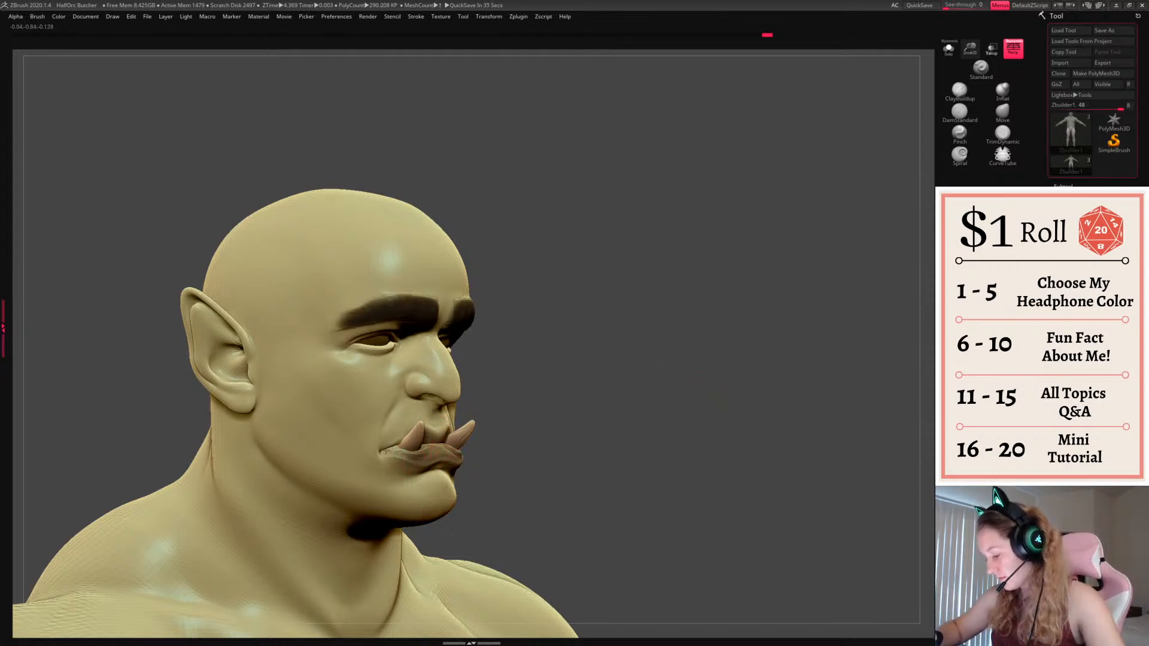
{"action": "left_click_drag", "start_coordinate": [627, 378], "coordinate": [726, 380]}
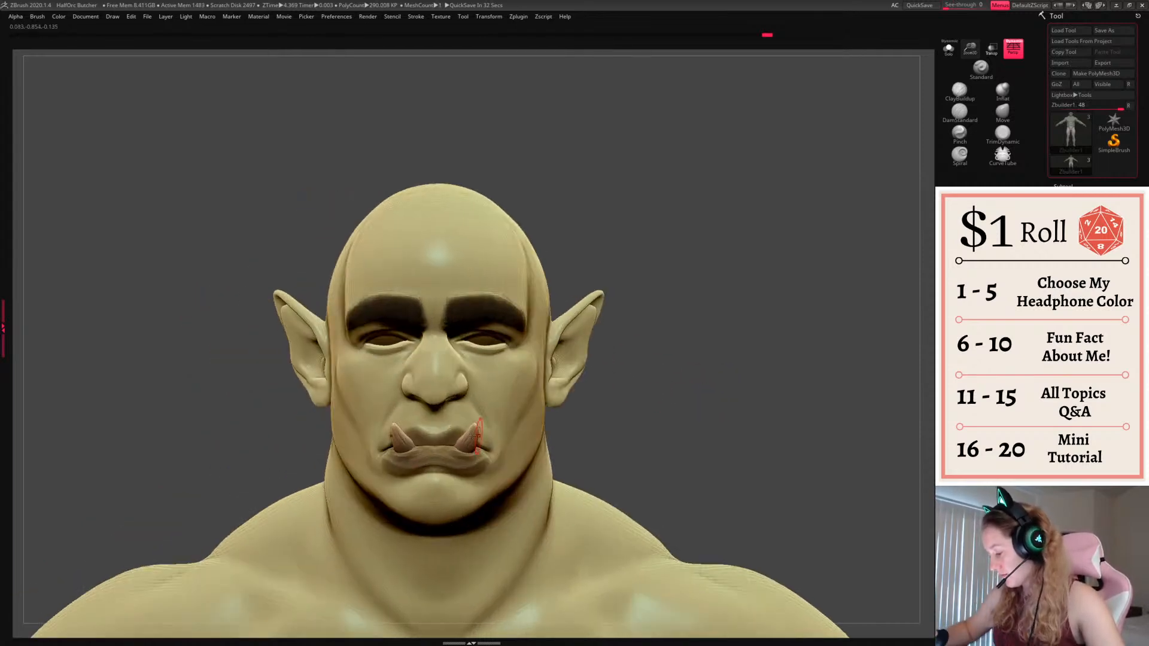
Pick a warm peach-orange in place of the pale green and tint the nose and ears at Rgb Intensity 11
{"action": "key", "text": "space"}
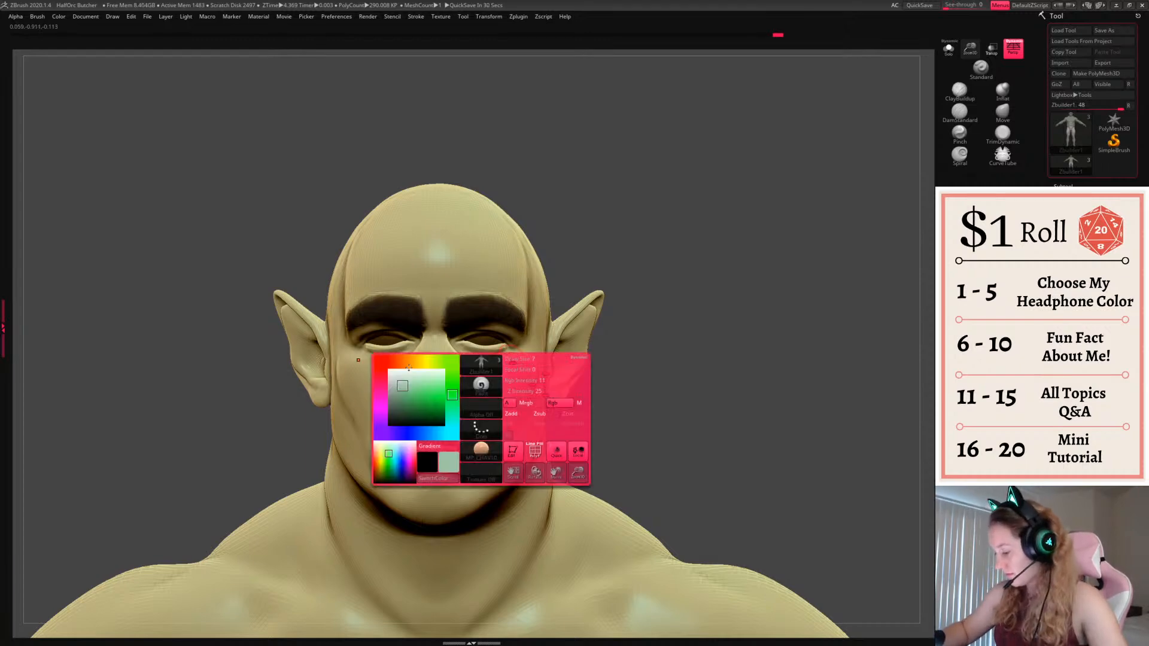
{"action": "mouse_move", "coordinate": [434, 399]}
{"action": "left_mouse_down"}
{"action": "mouse_move", "coordinate": [413, 393]}
{"action": "mouse_move", "coordinate": [437, 365]}
{"action": "mouse_move", "coordinate": [438, 383]}
{"action": "left_mouse_up"}
{"action": "key", "text": "space"}
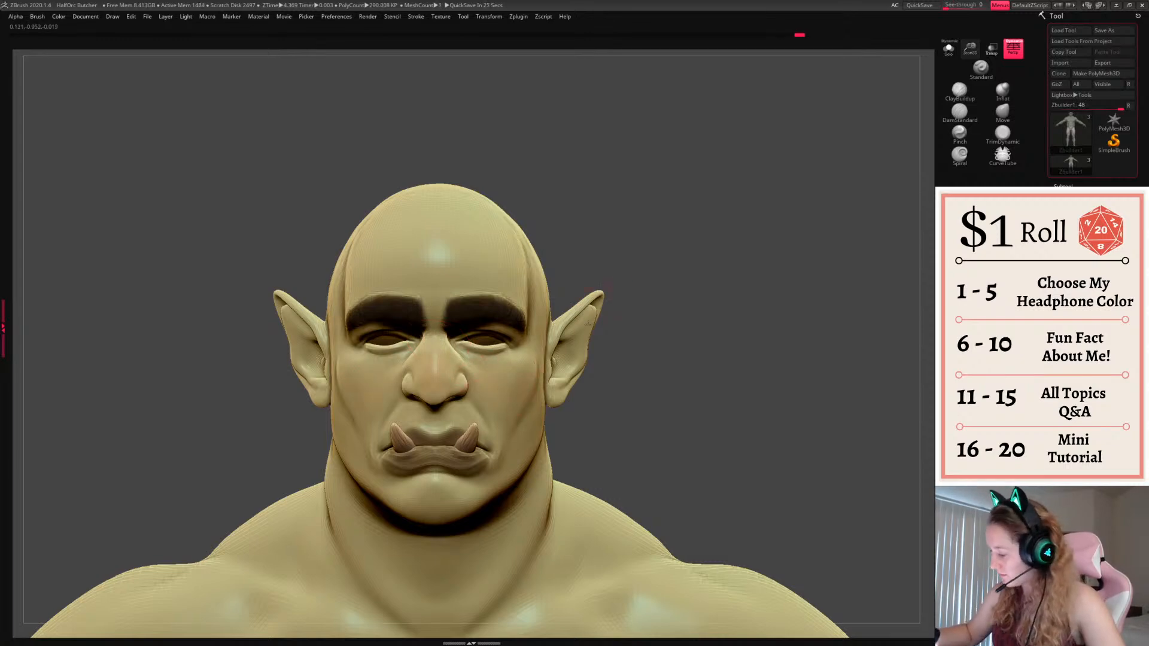
{"action": "key", "text": "space"}
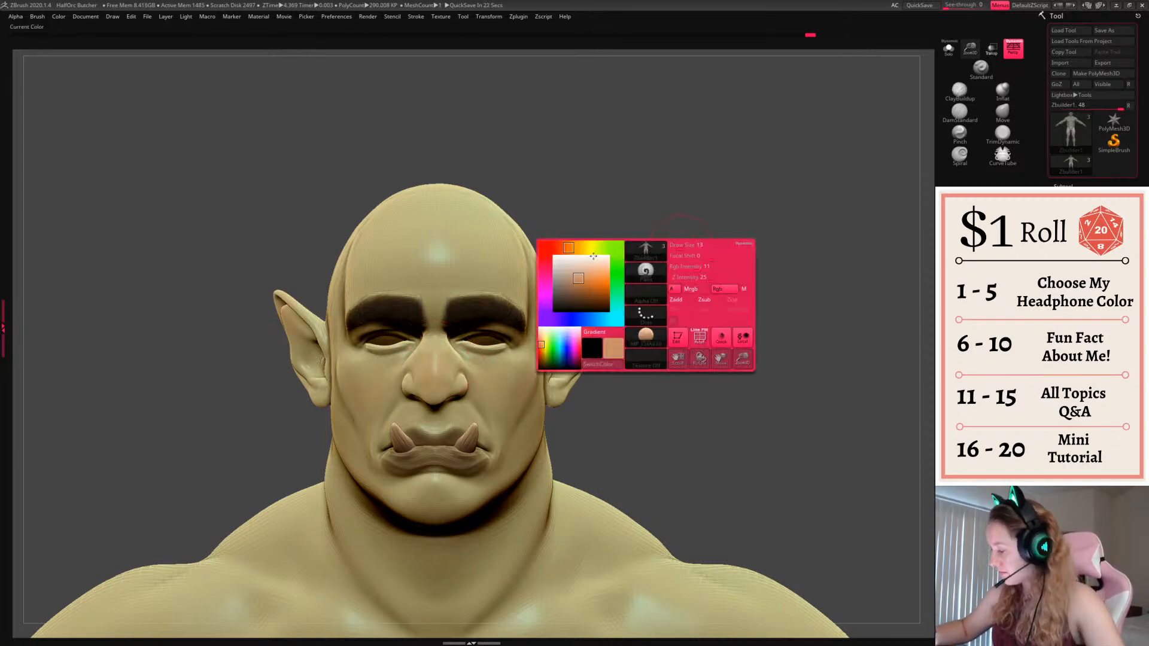
{"action": "left_click", "coordinate": [619, 301]}
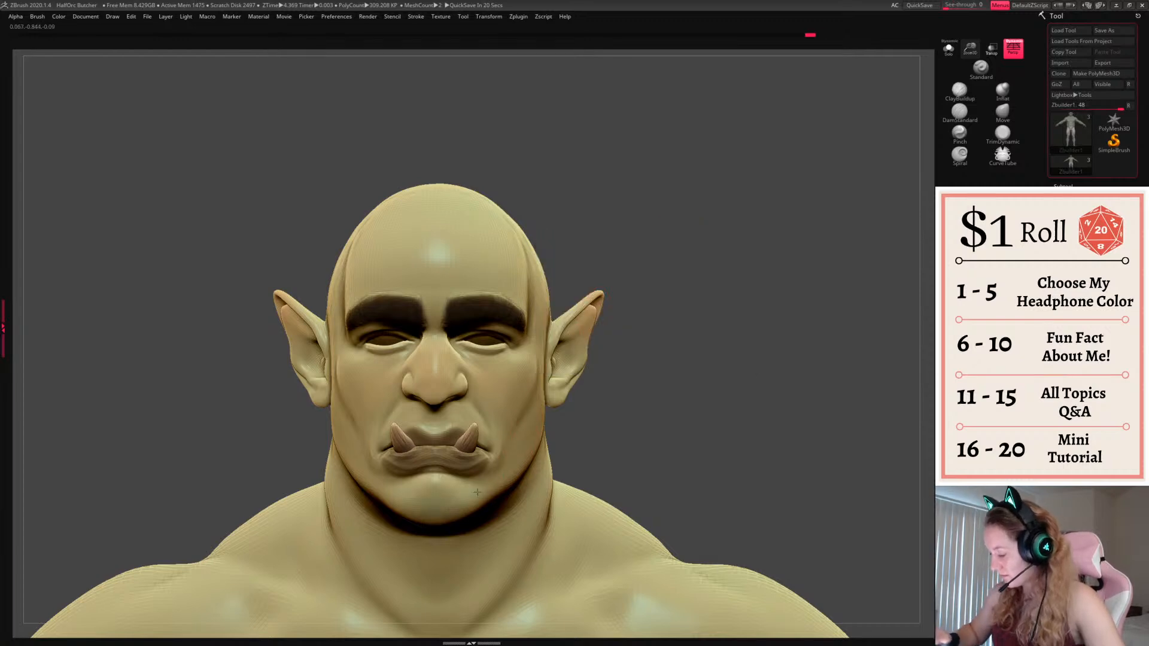
Blend the warm skin tint softly over the cheeks and the rest of the face with a larger brush
{"action": "left_click_drag", "start_coordinate": [603, 384], "coordinate": [688, 389]}
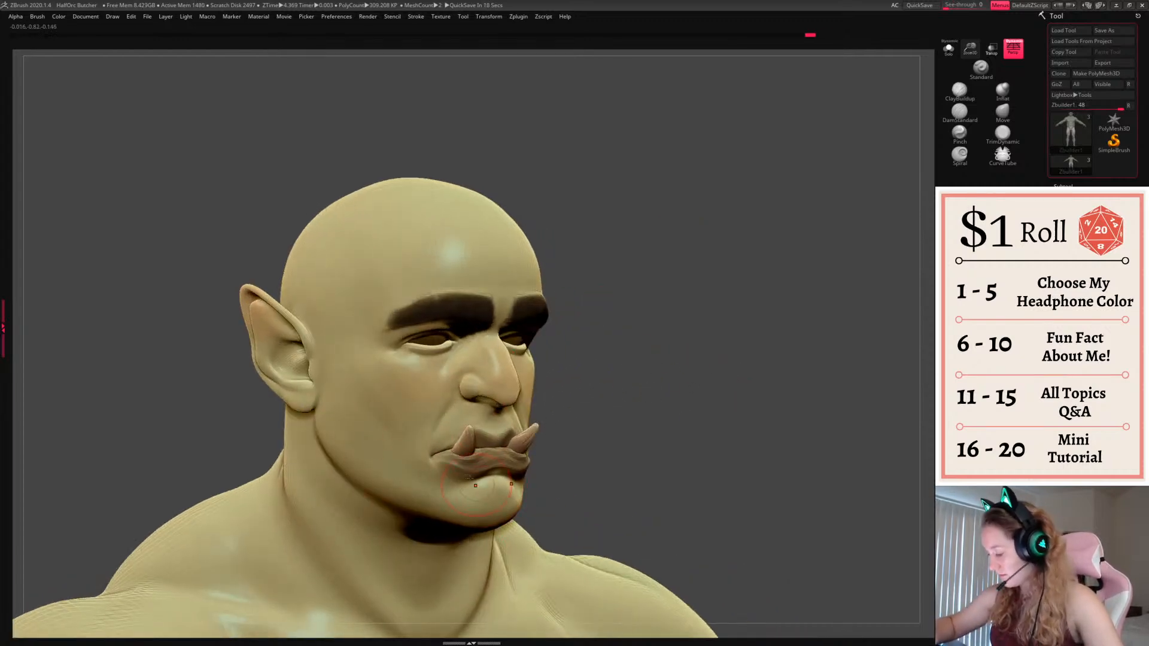
{"action": "key", "text": "space"}
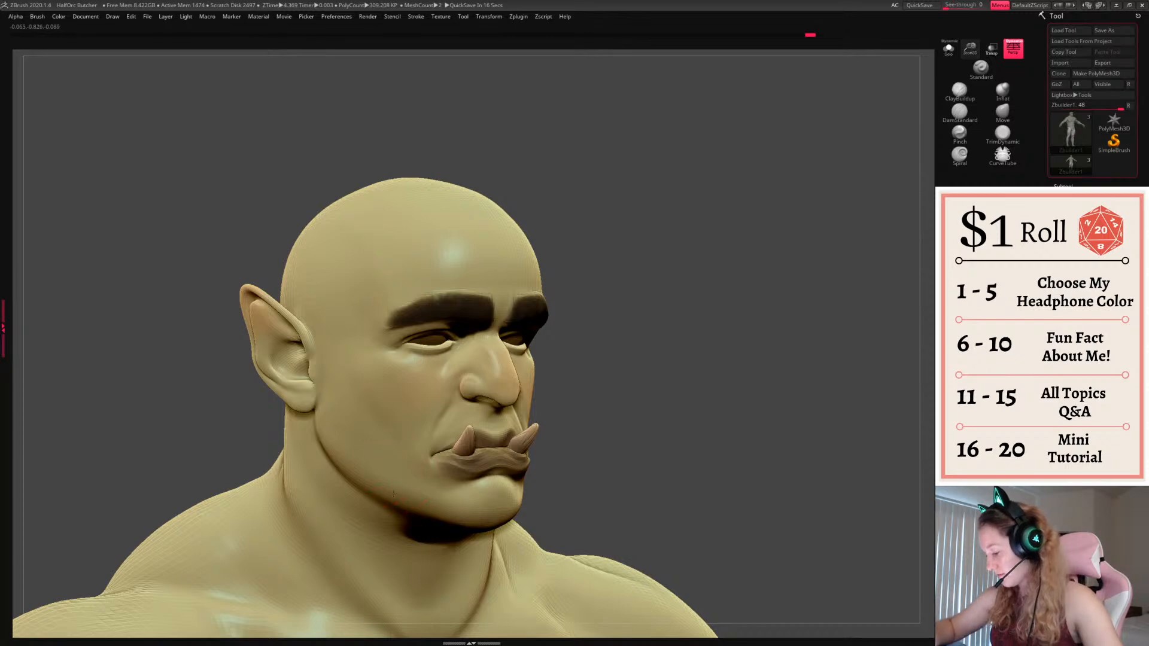
{"action": "left_click_drag", "start_coordinate": [718, 398], "coordinate": [658, 338]}
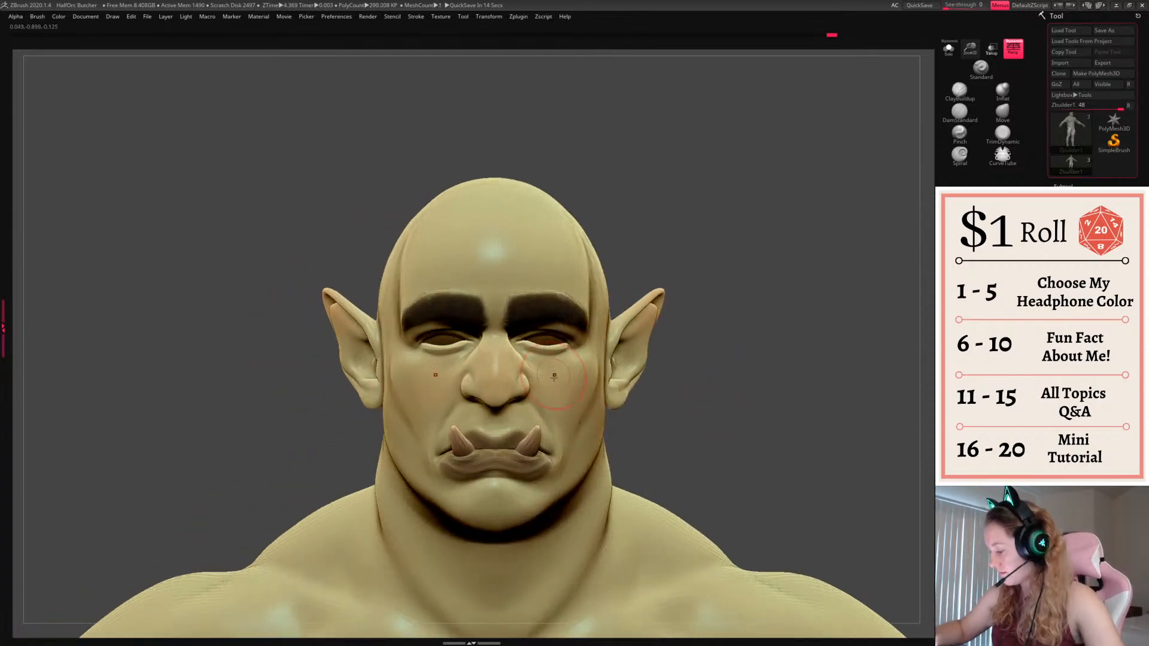
{"action": "key", "text": "space"}
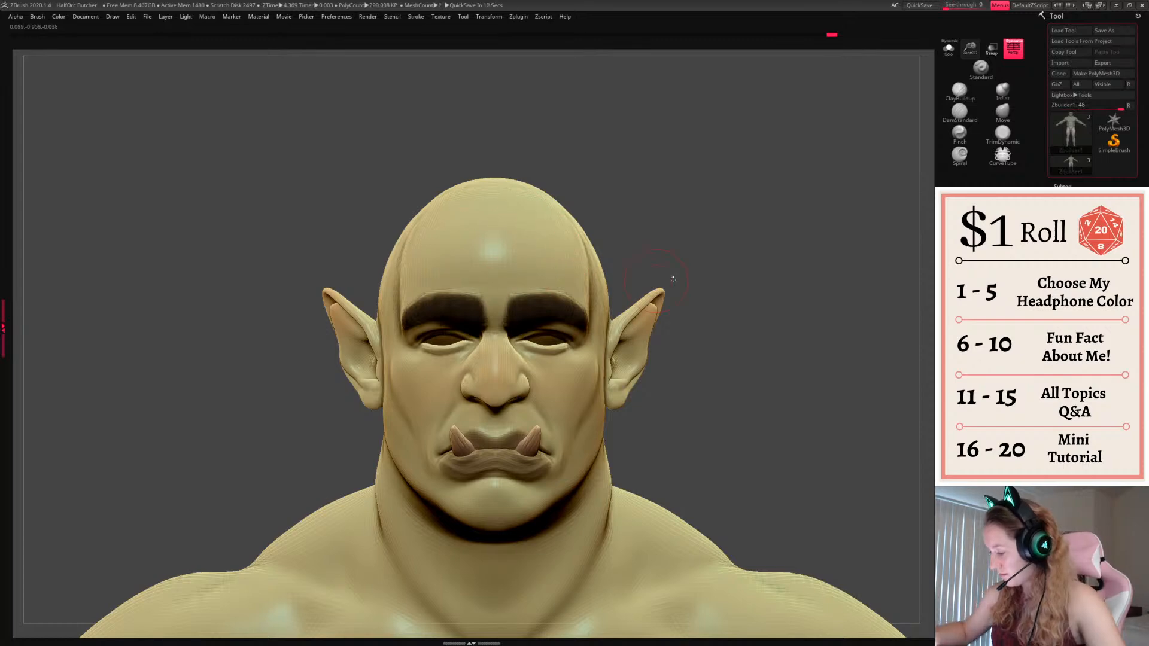
{"action": "mouse_move", "coordinate": [829, 306]}
{"action": "left_mouse_down"}
{"action": "mouse_move", "coordinate": [785, 309]}
{"action": "mouse_move", "coordinate": [803, 312]}
{"action": "mouse_move", "coordinate": [744, 291]}
{"action": "left_mouse_up"}
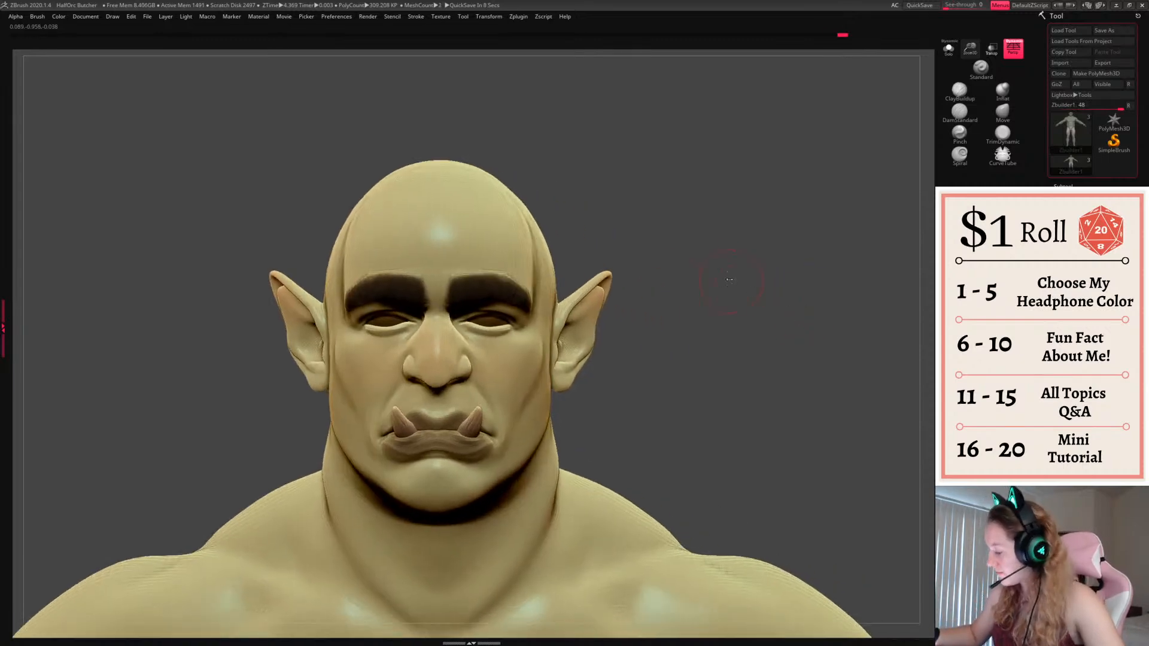
Select the eyeballs, fill them with a bright golden orange and show the rest of the figure again
{"action": "left_click", "coordinate": [496, 324], "text": "alt"}
{"action": "key", "text": "space"}
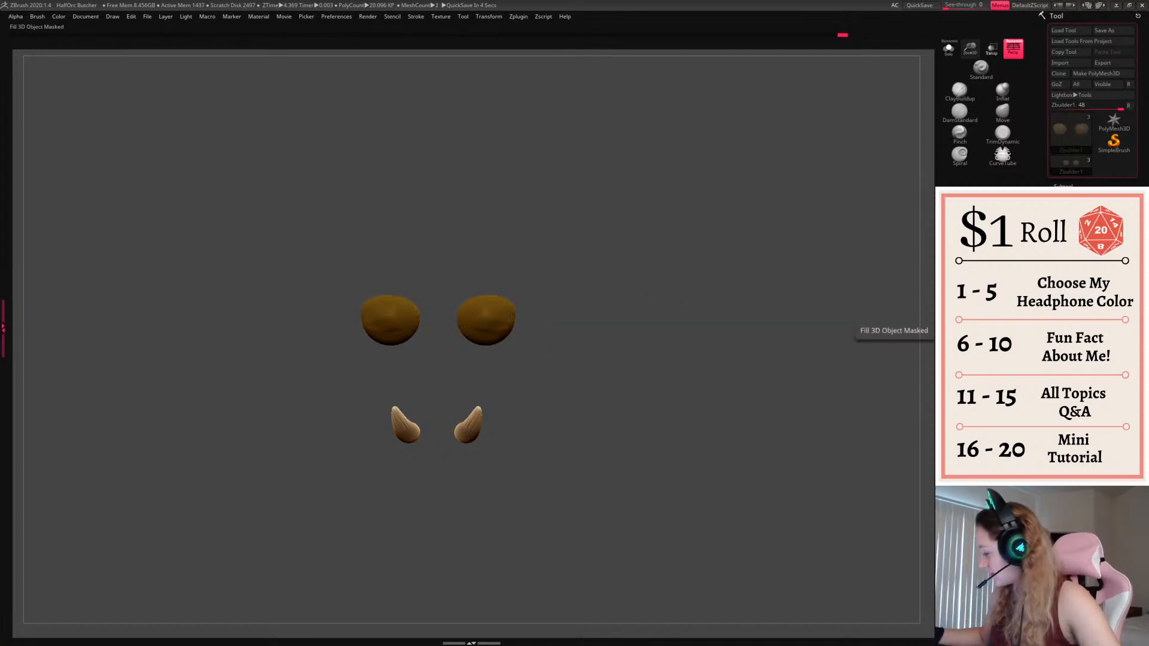
{"action": "left_click", "coordinate": [959, 335]}
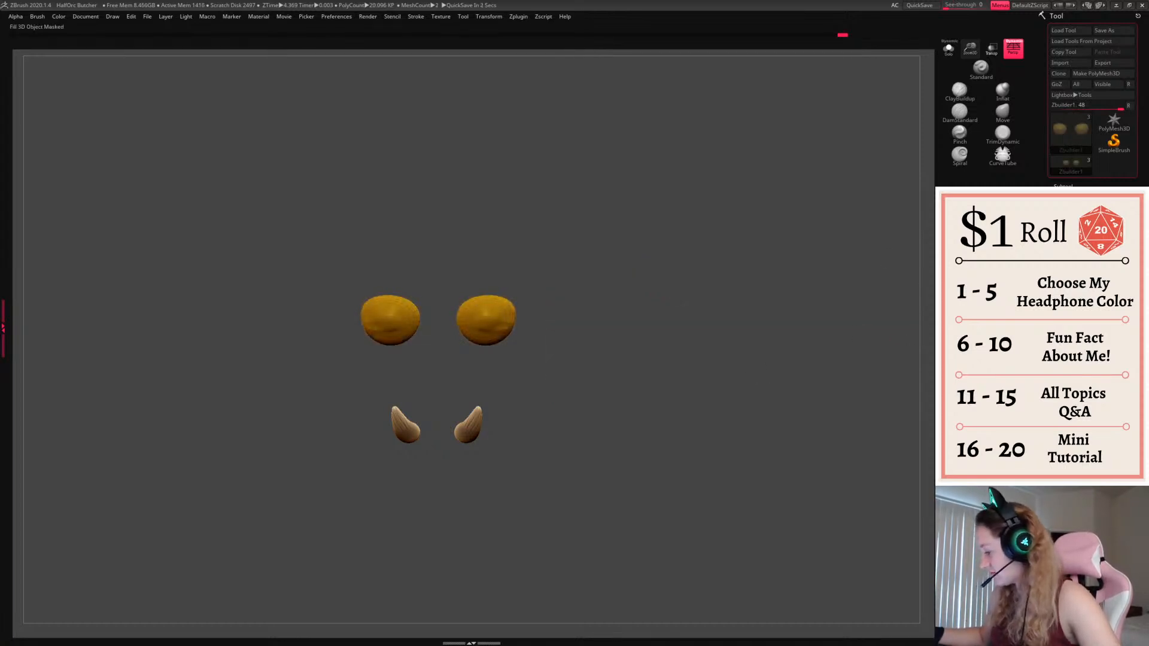
{"action": "left_click", "coordinate": [772, 391], "text": "ctrl+shift"}
{"action": "left_click_drag", "start_coordinate": [760, 398], "coordinate": [772, 367]}
Try a faint glaze of muted reddish brown over the lips around the tusks and undo the strokes
{"action": "key", "text": "space"}
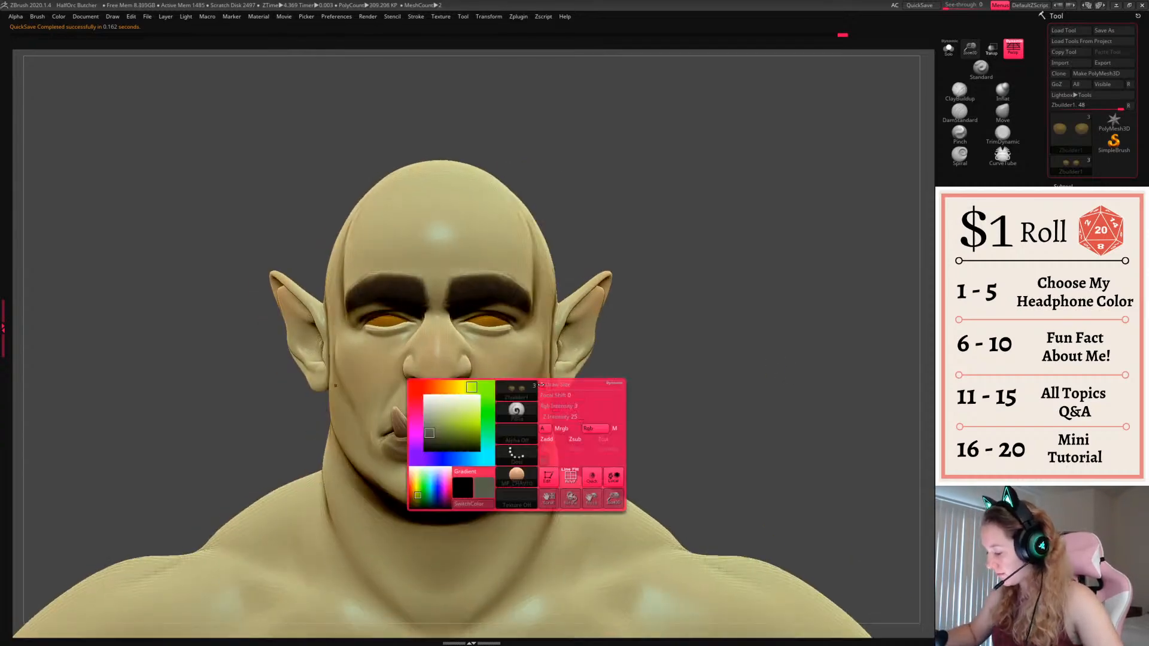
{"action": "key", "text": "shift+f"}
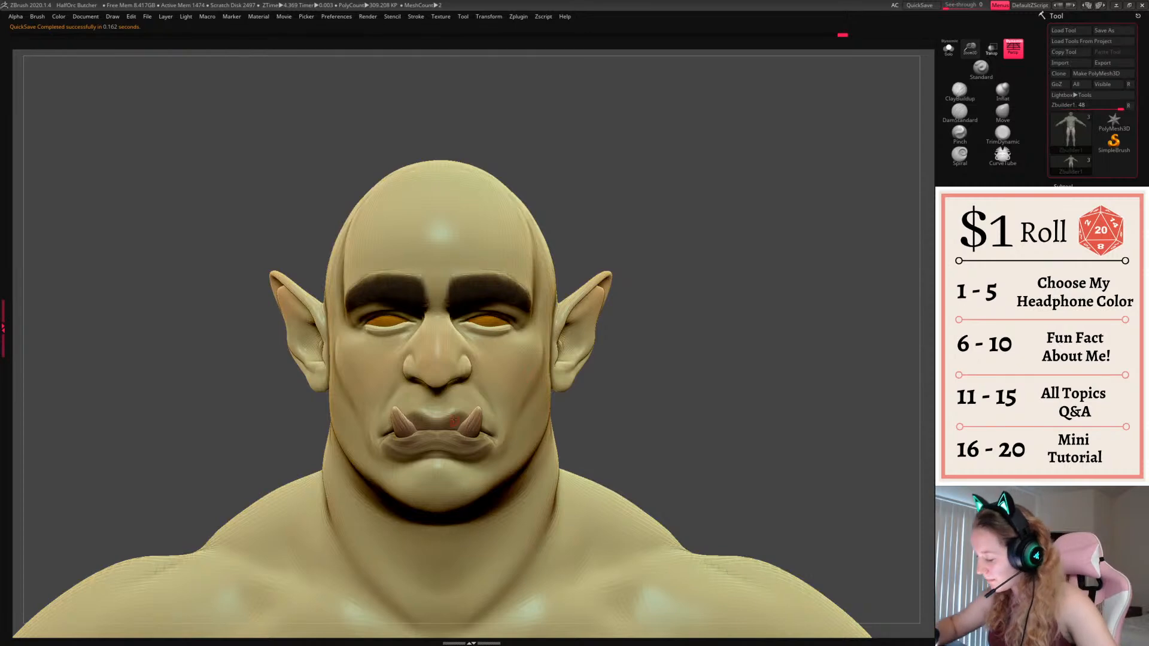
{"action": "key", "text": "space"}
{"action": "key", "text": "space"}
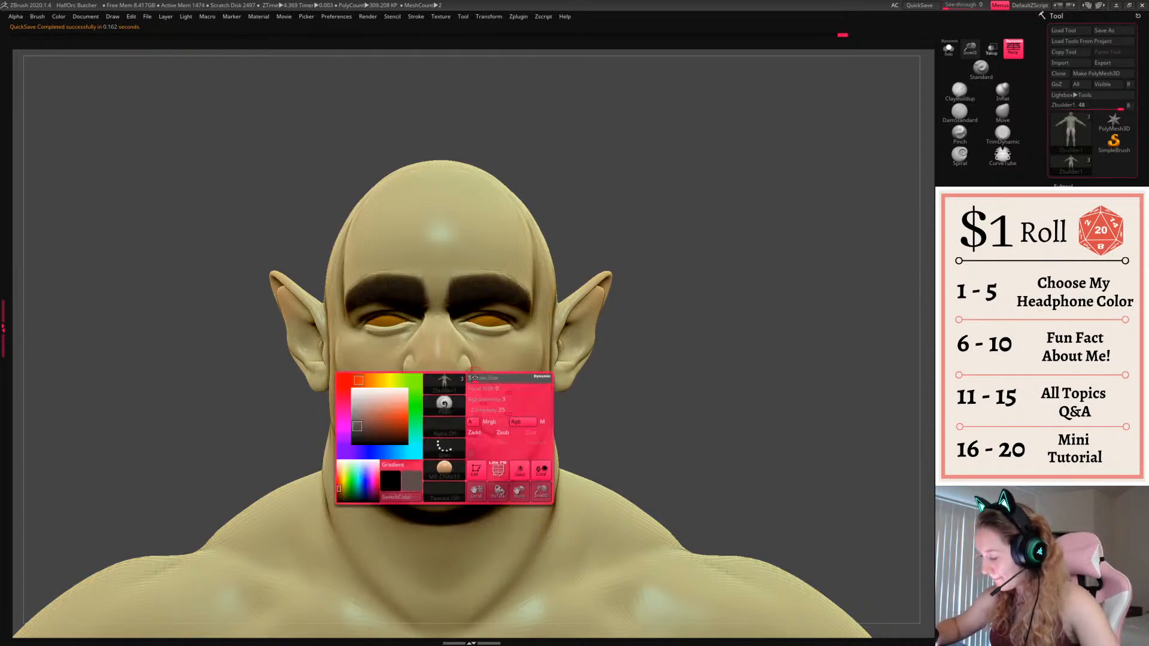
{"action": "key", "text": "space"}
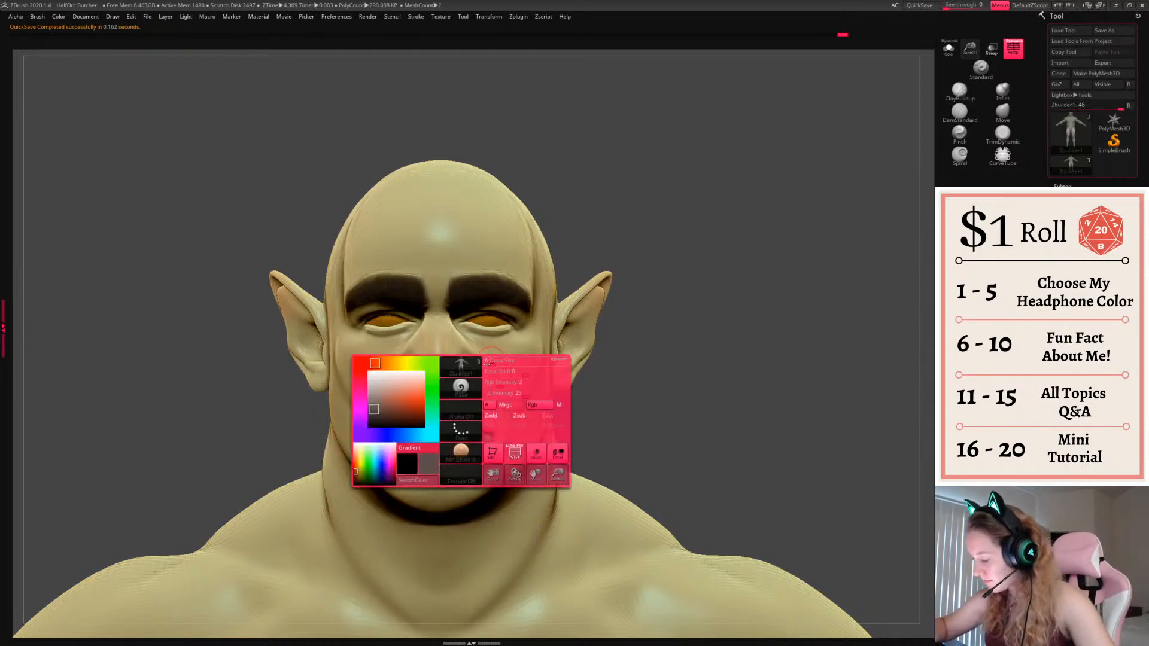
{"action": "left_click_drag", "start_coordinate": [502, 377], "coordinate": [500, 405]}
{"action": "key", "text": "ctrl+z"}
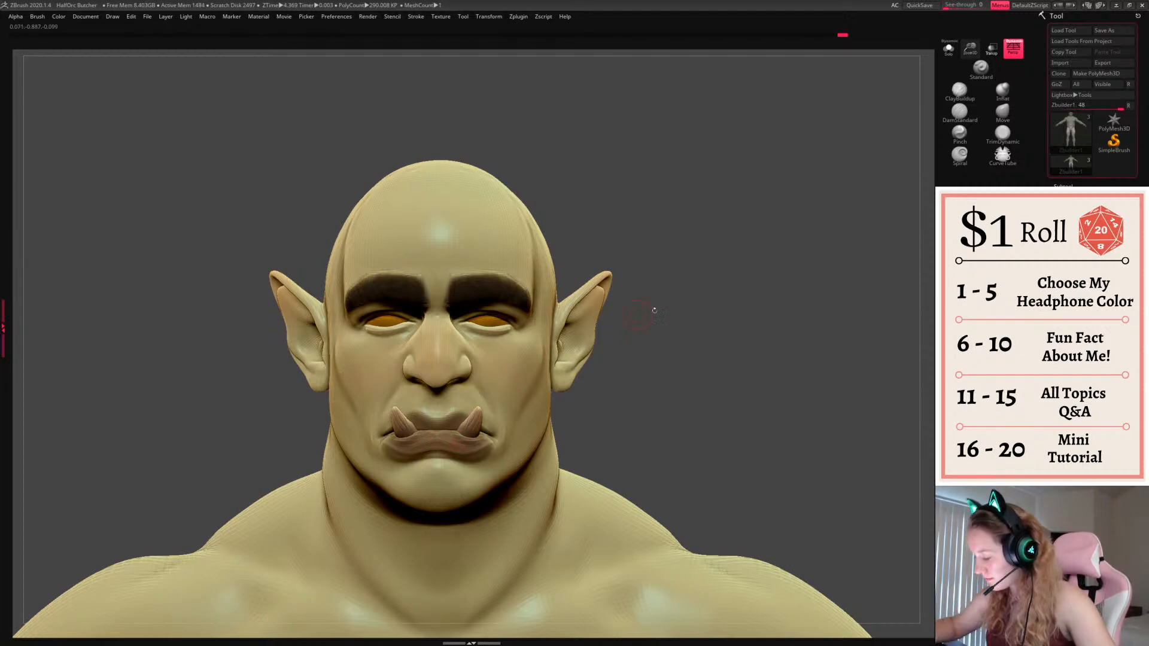
{"action": "left_click_drag", "start_coordinate": [654, 310], "coordinate": [556, 392]}
{"action": "left_click_drag", "start_coordinate": [719, 342], "coordinate": [862, 347]}
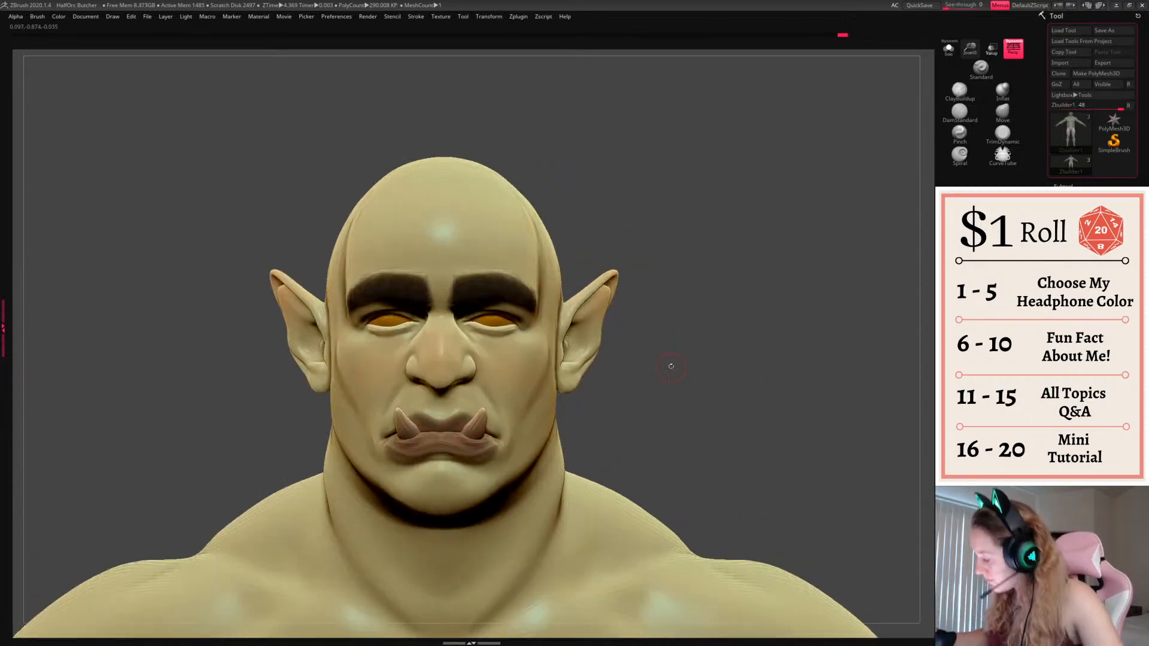
{"action": "key", "text": "ctrl+z"}
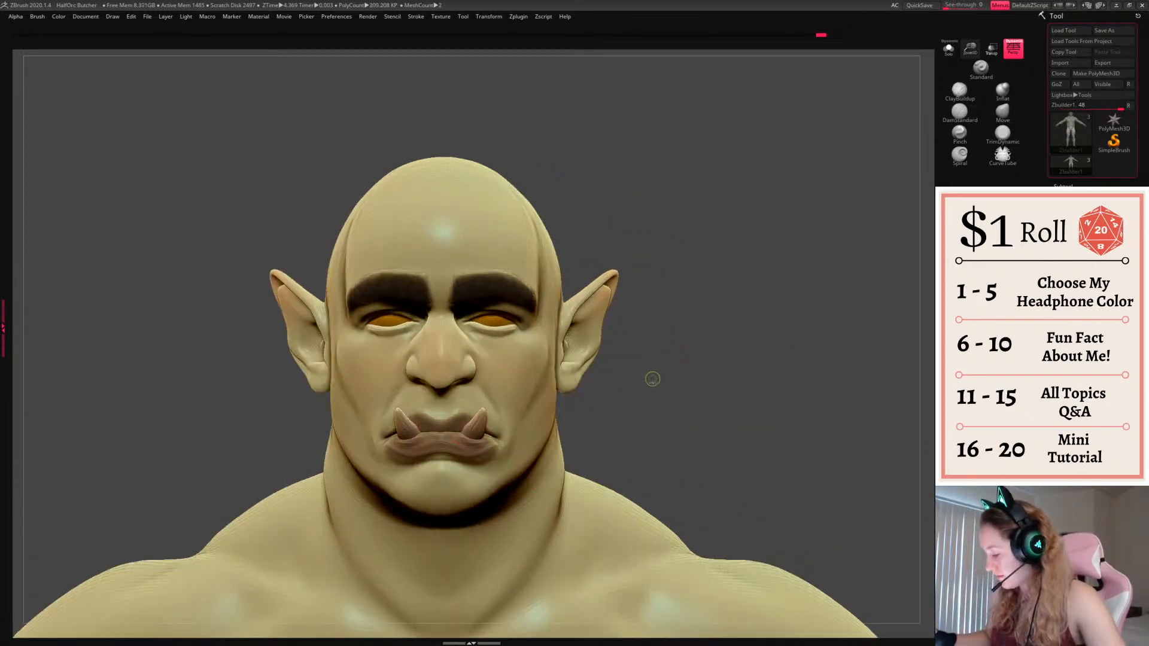
{"action": "key", "text": "ctrl+z"}
Touch up the paint around the ears with a larger brush and rework the eyebrows with strokes along the brow
{"action": "key", "text": "space"}
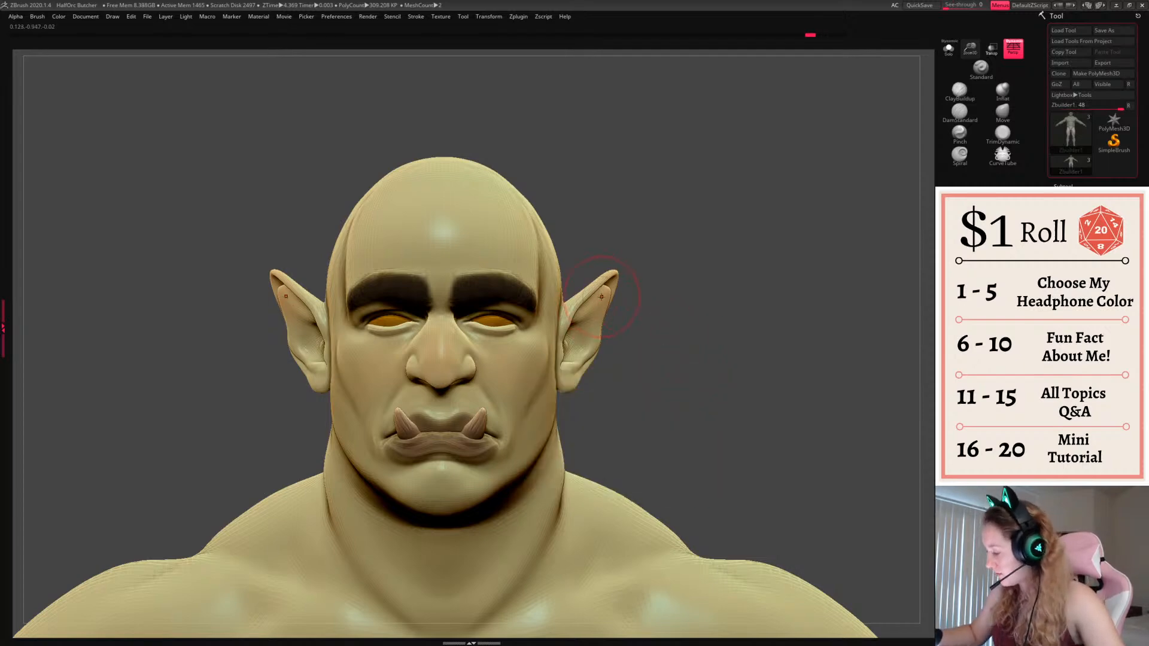
{"action": "left_click_drag", "start_coordinate": [688, 335], "coordinate": [747, 337]}
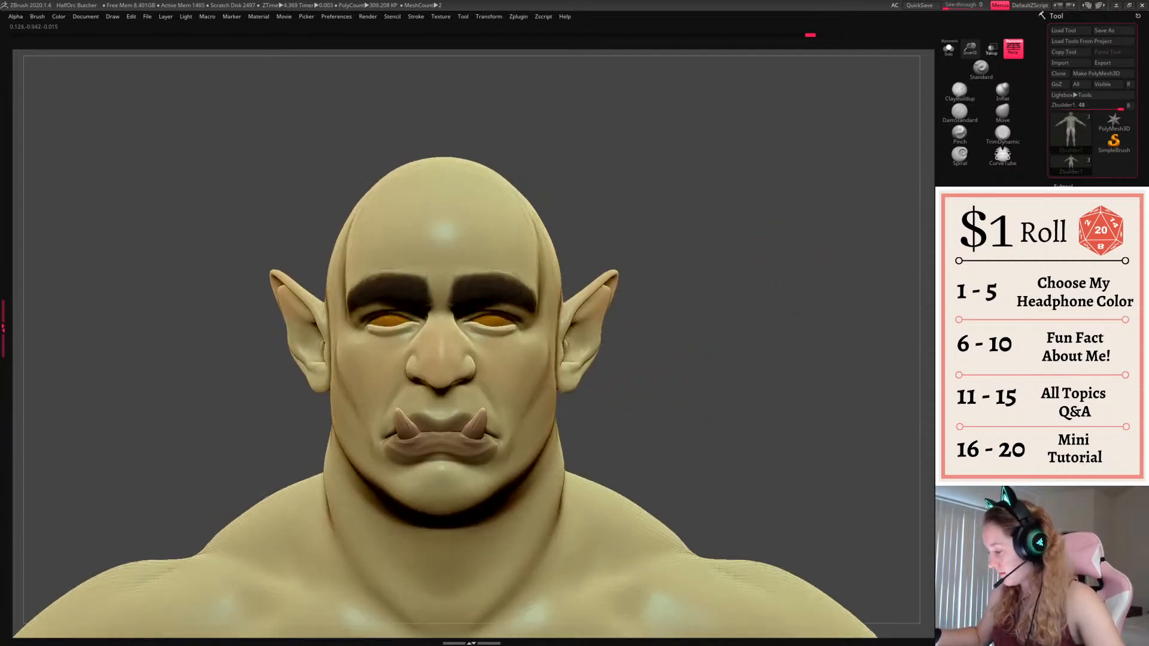
{"action": "key", "text": "space"}
{"action": "left_click_drag", "start_coordinate": [665, 281], "coordinate": [574, 255]}
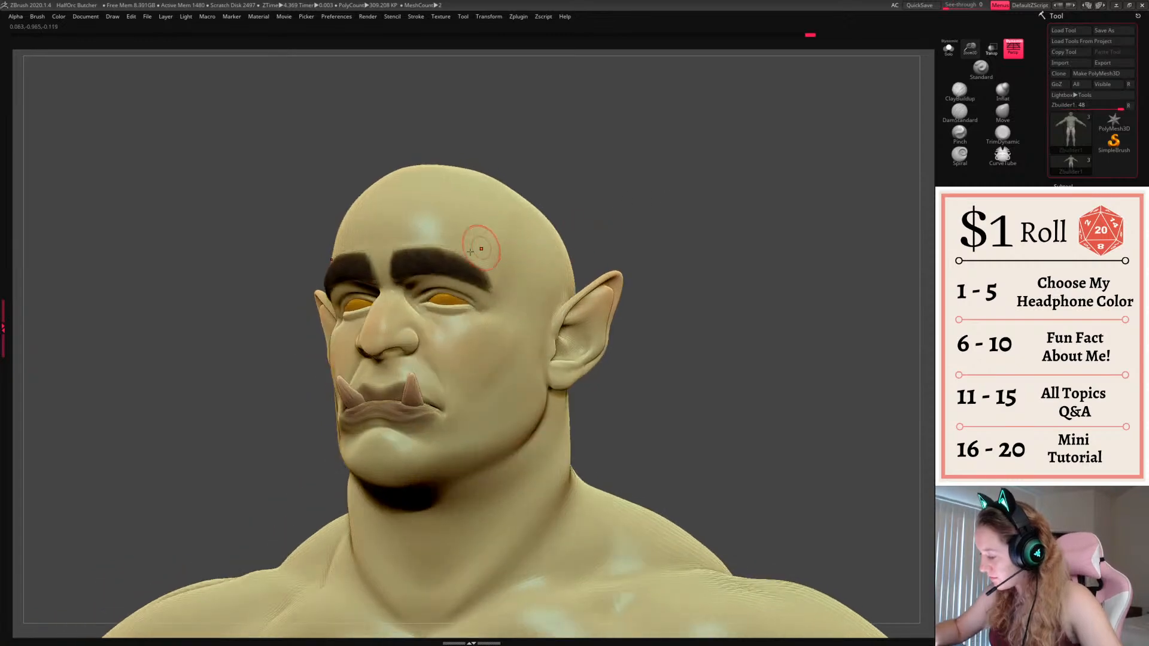
{"action": "mouse_move", "coordinate": [410, 248]}
{"action": "left_mouse_down"}
{"action": "mouse_move", "coordinate": [422, 255]}
{"action": "mouse_move", "coordinate": [401, 263]}
{"action": "mouse_move", "coordinate": [464, 277]}
{"action": "left_mouse_up"}
{"action": "left_click_drag", "start_coordinate": [452, 257], "coordinate": [471, 267]}
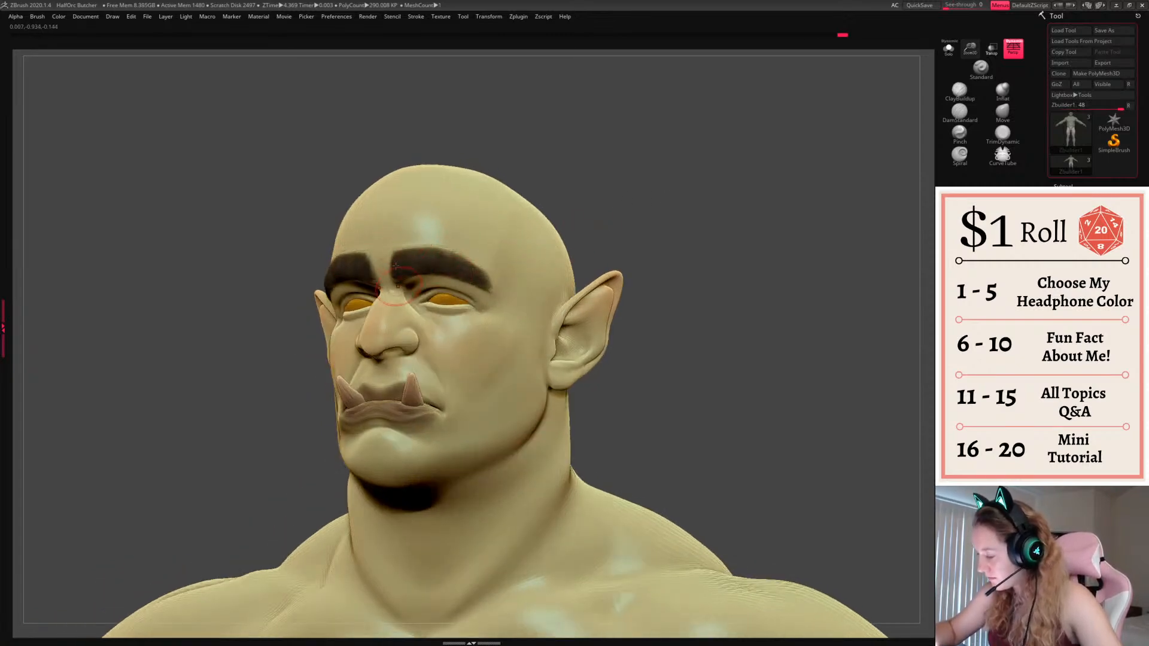
{"action": "left_click_drag", "start_coordinate": [766, 234], "coordinate": [715, 301]}
Examine the full painted figure from the front and return to a close view of the head
{"action": "key", "text": "f"}
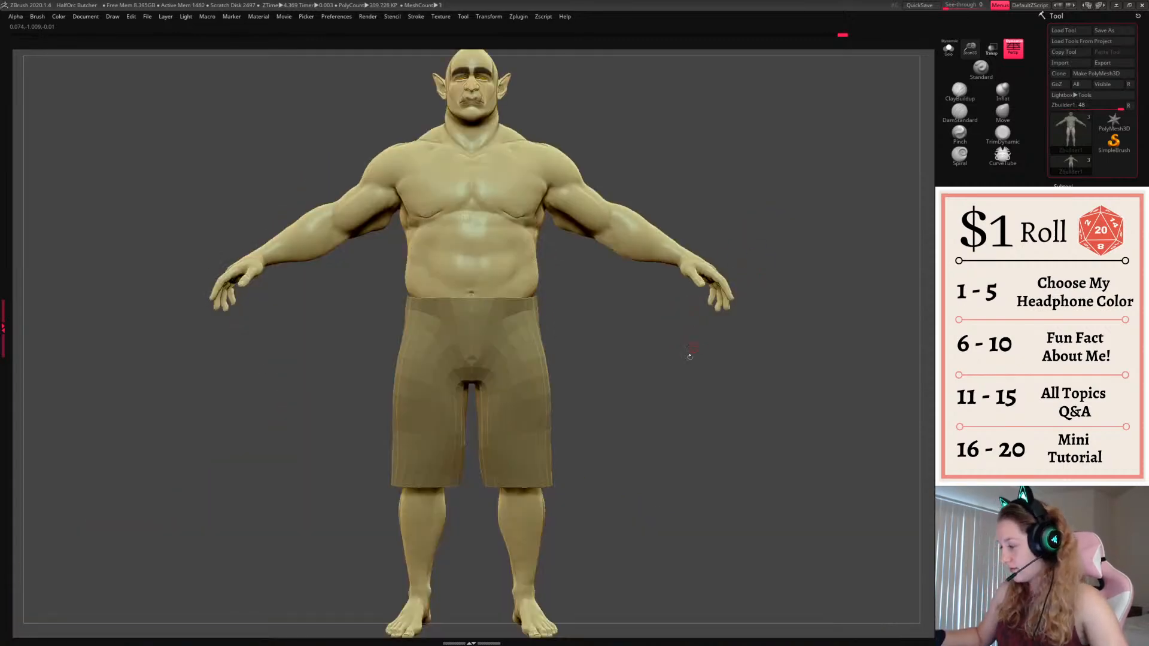
{"action": "left_click_drag", "start_coordinate": [707, 221], "coordinate": [695, 313], "text": "alt"}
{"action": "left_click_drag", "start_coordinate": [757, 272], "coordinate": [927, 443]}
{"action": "left_click_drag", "start_coordinate": [746, 90], "coordinate": [724, 312], "text": "alt"}
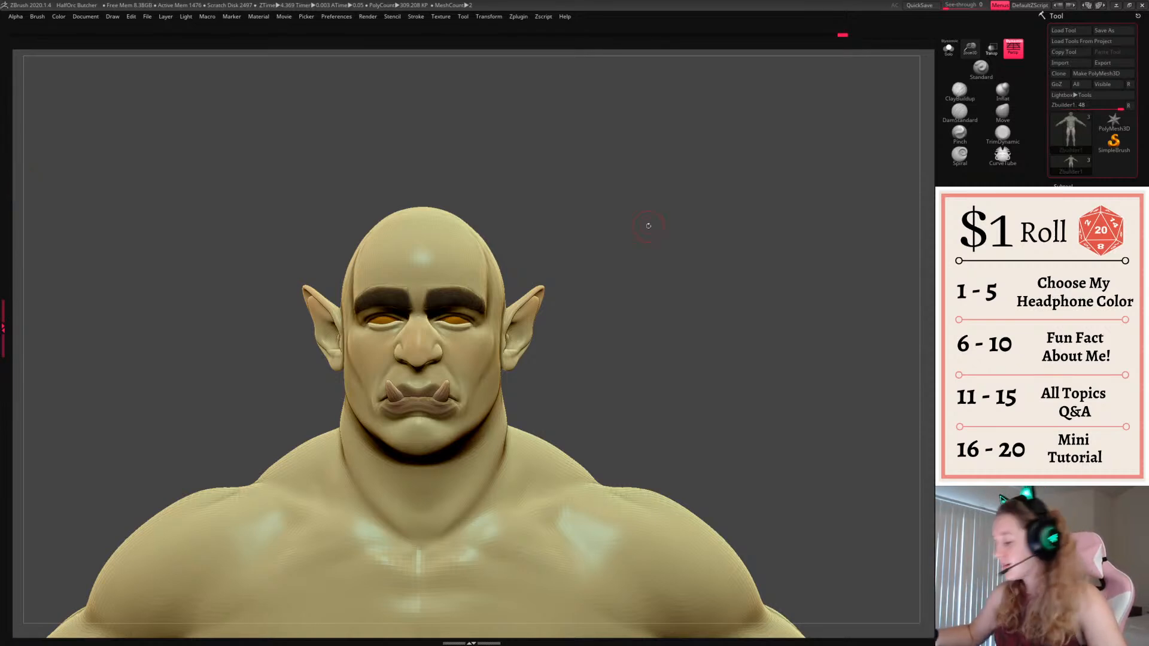
{"action": "left_click_drag", "start_coordinate": [649, 226], "coordinate": [652, 252]}
{"action": "left_click_drag", "start_coordinate": [970, 49], "coordinate": [959, 91]}
{"action": "left_click_drag", "start_coordinate": [834, 120], "coordinate": [770, 431], "text": "alt"}
{"action": "mouse_move", "coordinate": [804, 201]}
{"action": "left_mouse_down", "text": "alt"}
{"action": "mouse_move", "coordinate": [806, 318]}
{"action": "mouse_move", "coordinate": [829, 401]}
{"action": "left_mouse_up", "text": "alt"}
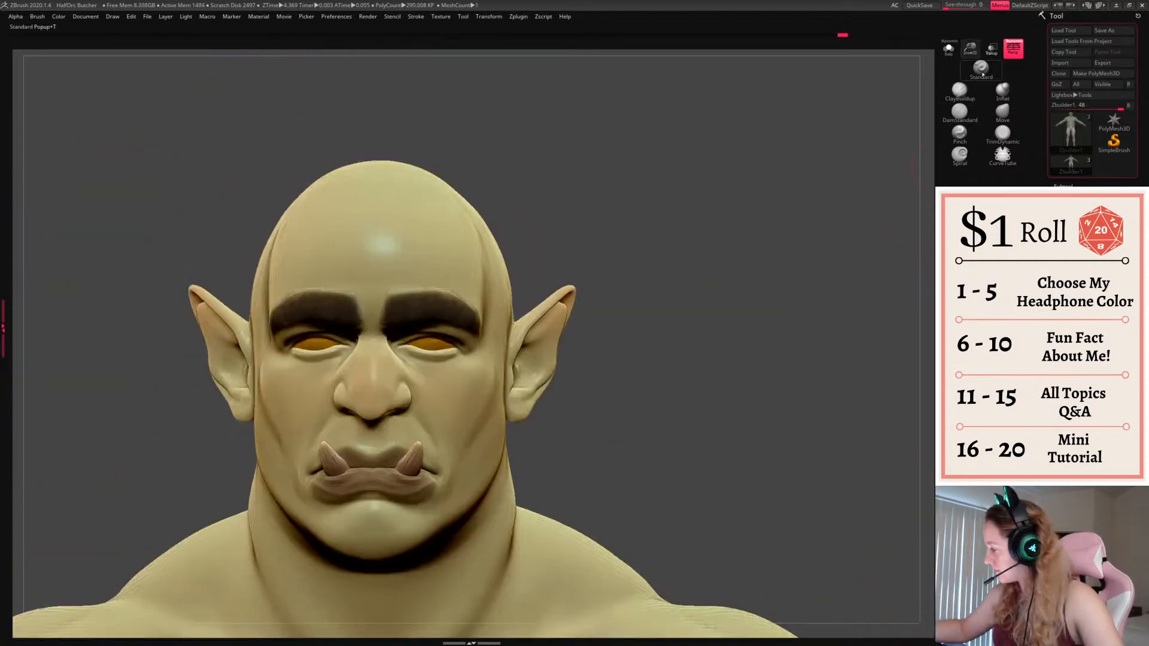
Sculpt horizontal wrinkle folds across the middle of the forehead with the Standard brush in Zadd mode at Z Intensity 25
{"action": "left_click", "coordinate": [983, 74]}
{"action": "left_click_drag", "start_coordinate": [742, 240], "coordinate": [712, 280]}
{"action": "key", "text": "space"}
{"action": "key", "text": "space"}
{"action": "left_click_drag", "start_coordinate": [362, 307], "coordinate": [352, 305]}
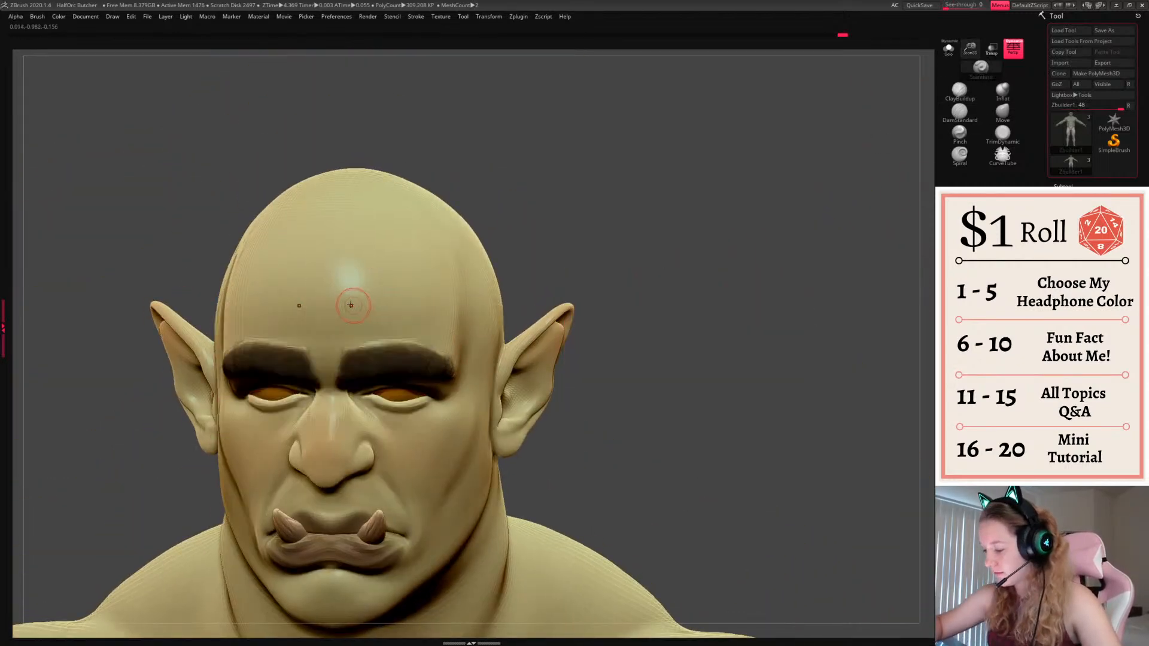
{"action": "key", "text": "space"}
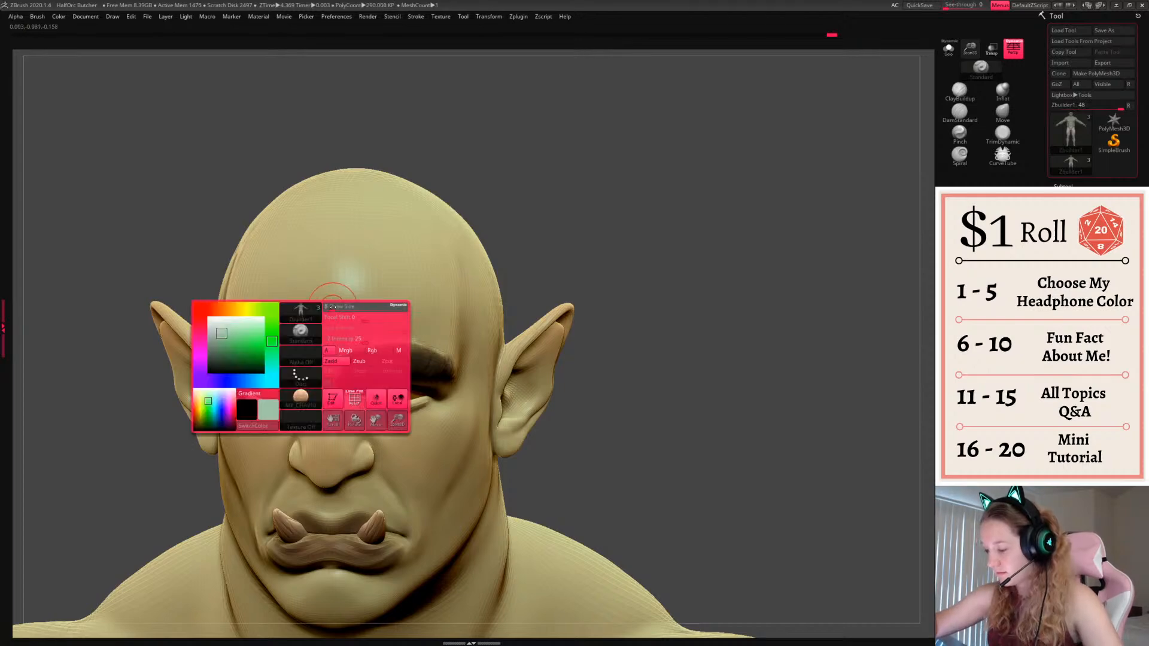
{"action": "mouse_move", "coordinate": [315, 325]}
{"action": "left_mouse_down"}
{"action": "mouse_move", "coordinate": [422, 323]}
{"action": "mouse_move", "coordinate": [367, 325]}
{"action": "left_mouse_up"}
{"action": "key", "text": "space"}
{"action": "left_click", "coordinate": [351, 293]}
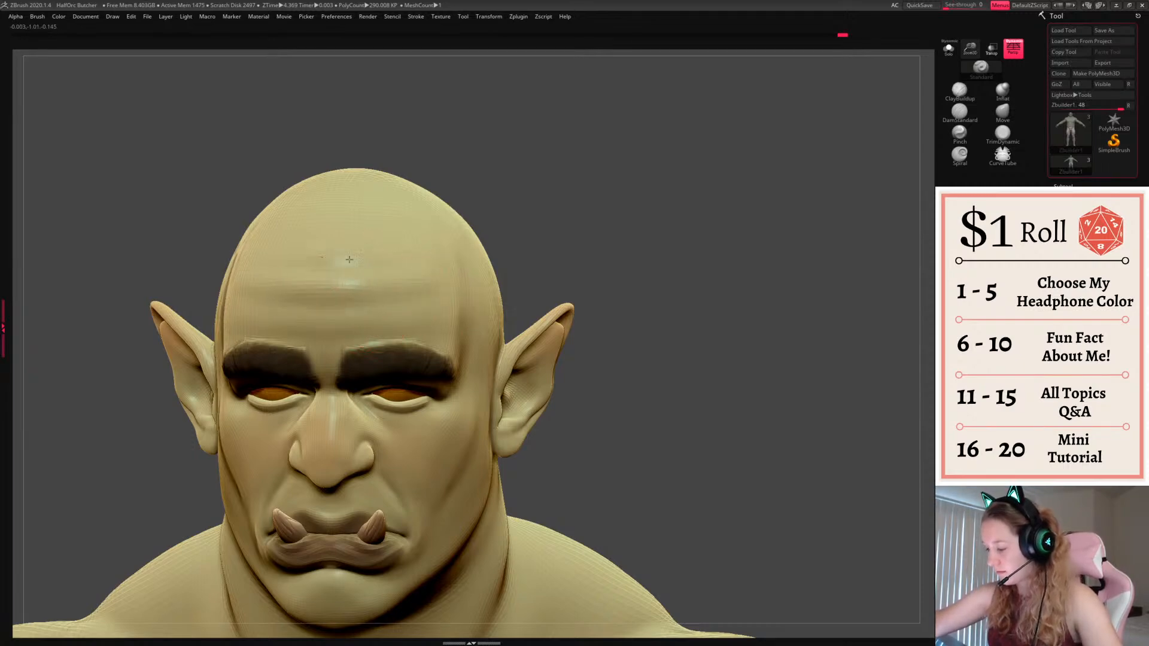
Extend the three forehead wrinkle folds above the eyebrows outwards to the temples
{"action": "mouse_move", "coordinate": [635, 198]}
{"action": "left_mouse_down"}
{"action": "mouse_move", "coordinate": [631, 156]}
{"action": "mouse_move", "coordinate": [509, 162]}
{"action": "left_mouse_up"}
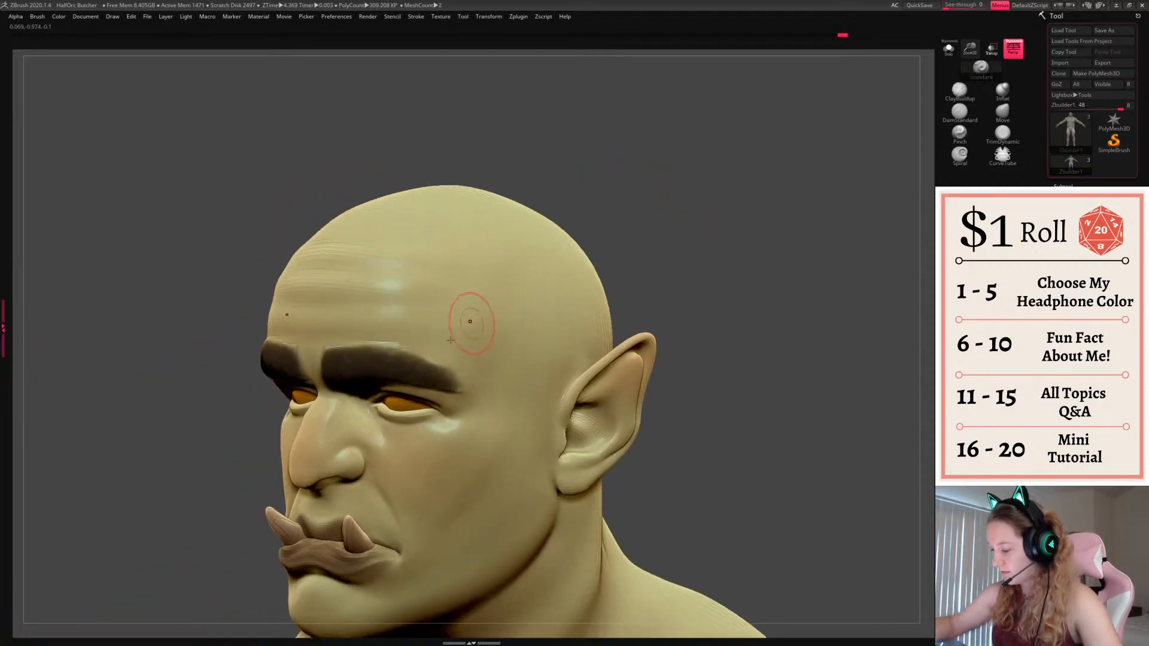
{"action": "left_click_drag", "start_coordinate": [309, 333], "coordinate": [509, 321]}
{"action": "left_click_drag", "start_coordinate": [294, 295], "coordinate": [520, 302]}
{"action": "left_click_drag", "start_coordinate": [293, 263], "coordinate": [515, 257]}
{"action": "mouse_move", "coordinate": [738, 229]}
{"action": "left_mouse_down"}
{"action": "mouse_move", "coordinate": [759, 256]}
{"action": "mouse_move", "coordinate": [752, 264]}
{"action": "left_mouse_up"}
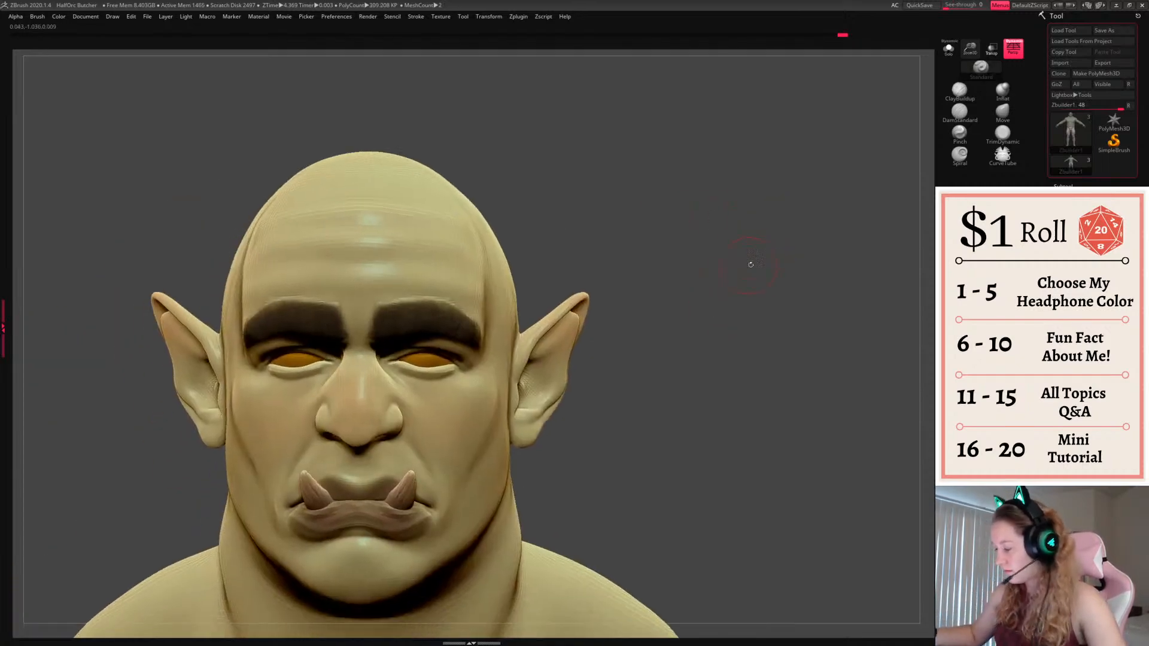
Switch to the DamStandard brush with a small size and carve the creases between the eyebrows and upper eyelids
{"action": "left_click", "coordinate": [959, 112]}
{"action": "left_click_drag", "start_coordinate": [821, 243], "coordinate": [831, 192]}
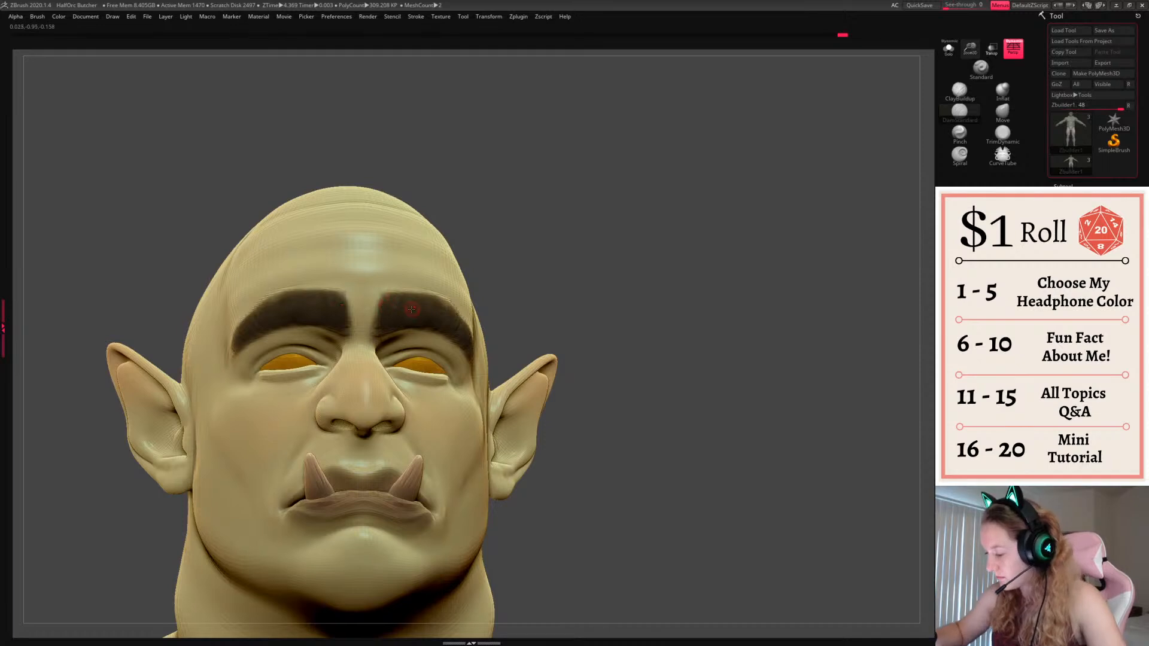
{"action": "key", "text": "space"}
{"action": "left_click", "coordinate": [469, 314]}
{"action": "left_click", "coordinate": [480, 313]}
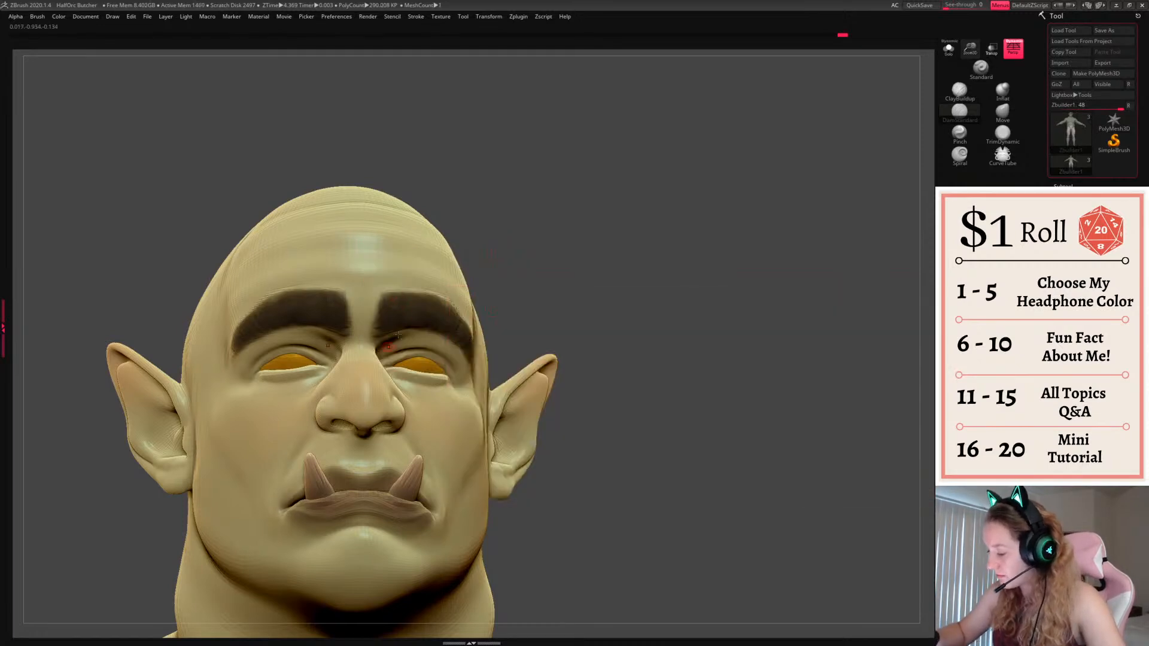
Try a thin diagonal crease down the cheeks below the outer eye corners and undo it
{"action": "left_click_drag", "start_coordinate": [658, 213], "coordinate": [616, 218]}
{"action": "key", "text": "space"}
{"action": "left_click", "coordinate": [621, 256]}
{"action": "left_click_drag", "start_coordinate": [502, 392], "coordinate": [470, 479]}
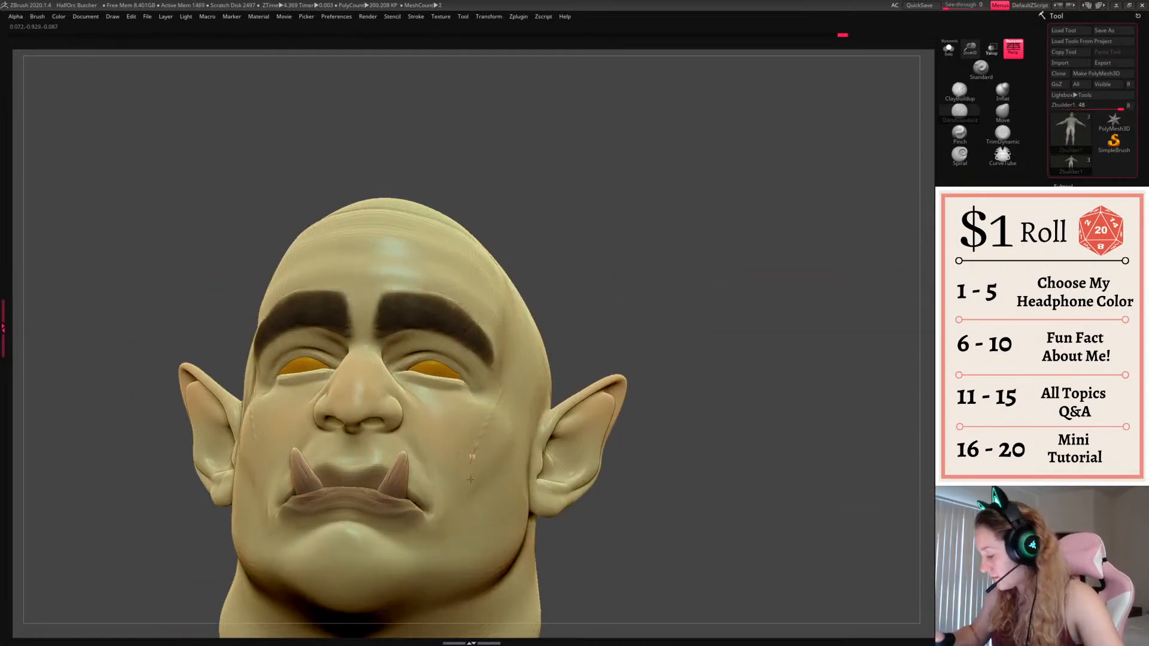
{"action": "left_click_drag", "start_coordinate": [640, 270], "coordinate": [636, 298]}
{"action": "key", "text": "ctrl+z"}
Try DamStandard creases down the cheeks below the outer eye corners and beside the inner eyebrow ends, undoing the strokes
{"action": "key", "text": "space"}
{"action": "left_click", "coordinate": [465, 318]}
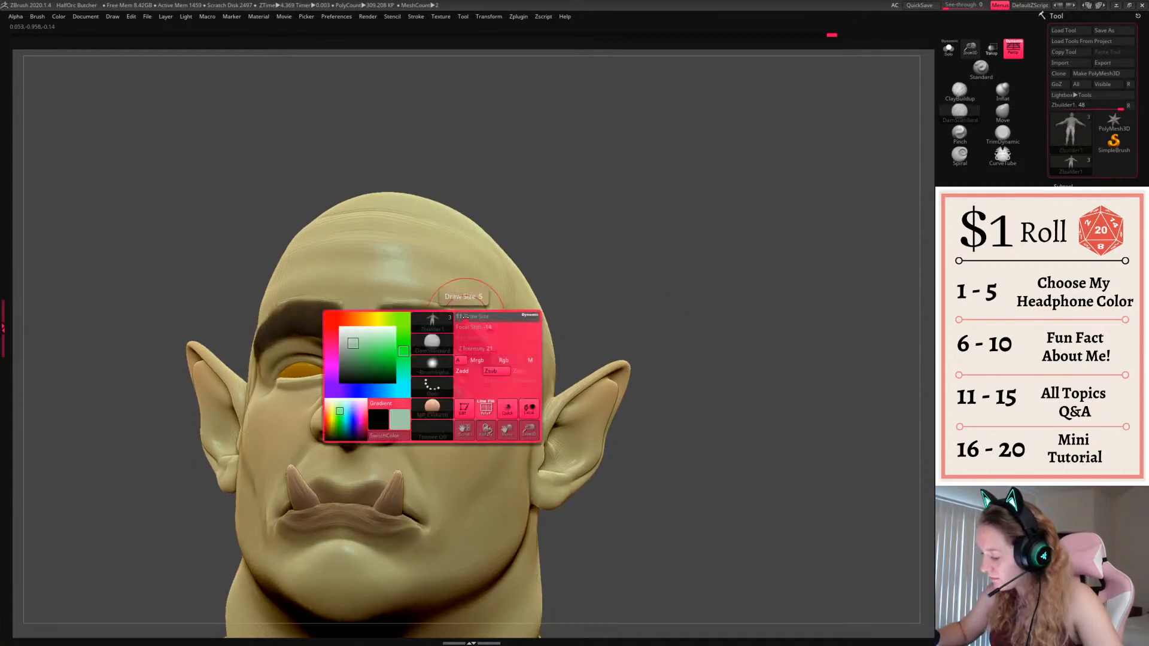
{"action": "left_click_drag", "start_coordinate": [459, 462], "coordinate": [478, 412]}
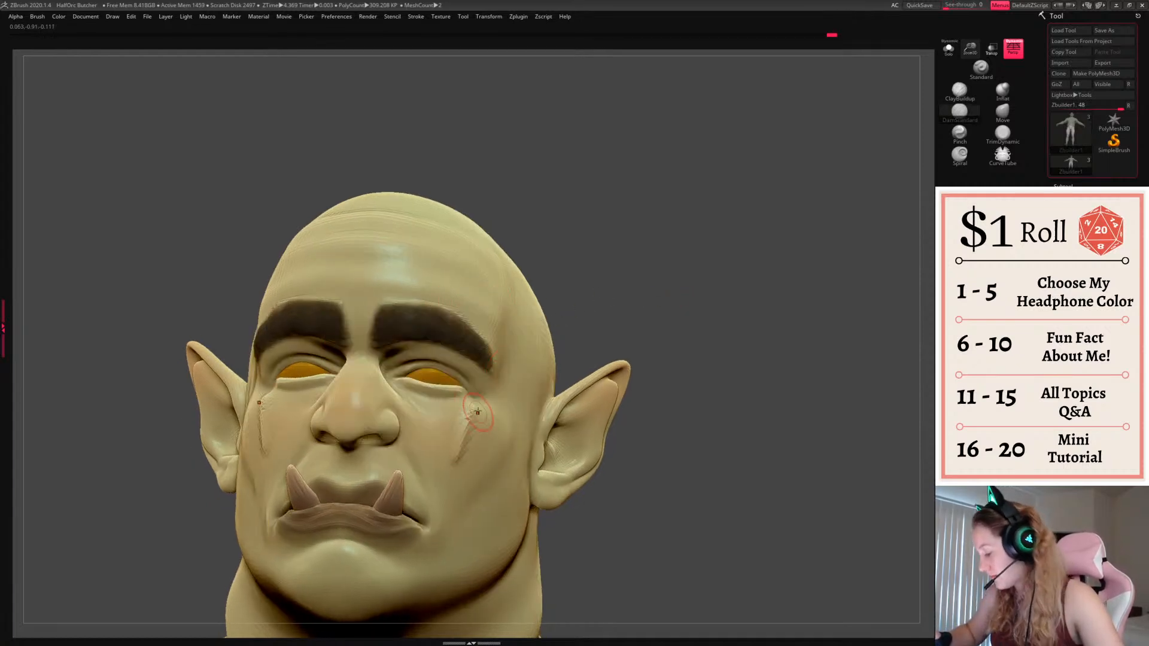
{"action": "key", "text": "ctrl+z"}
{"action": "key", "text": "space"}
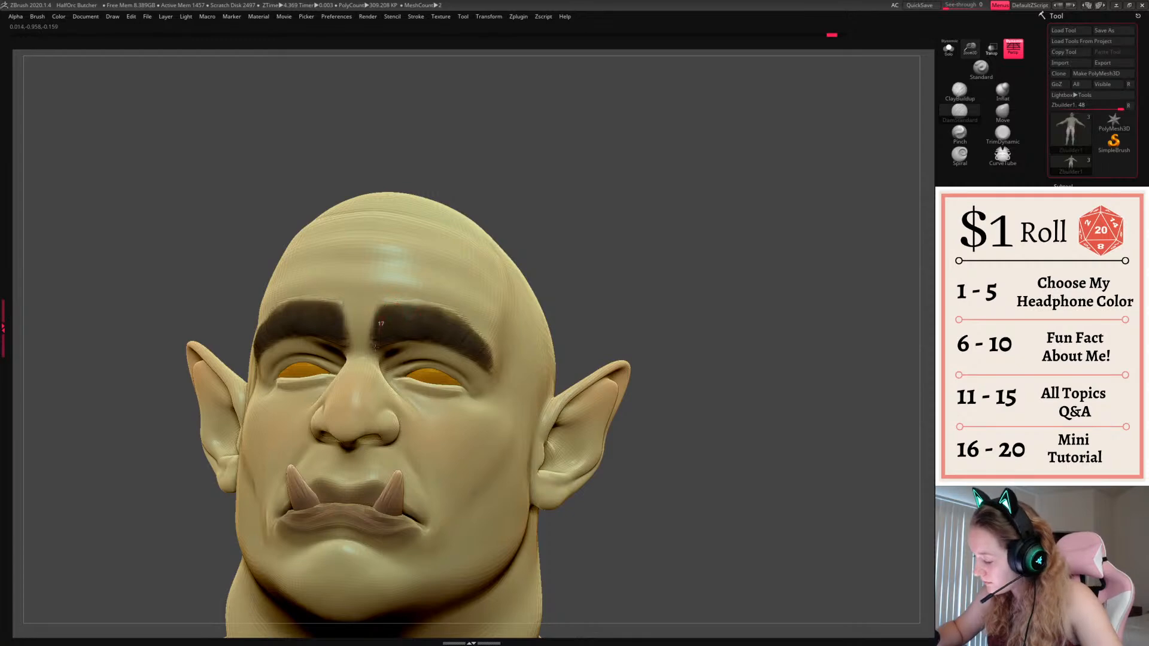
{"action": "left_click_drag", "start_coordinate": [378, 351], "coordinate": [380, 364]}
{"action": "key", "text": "space"}
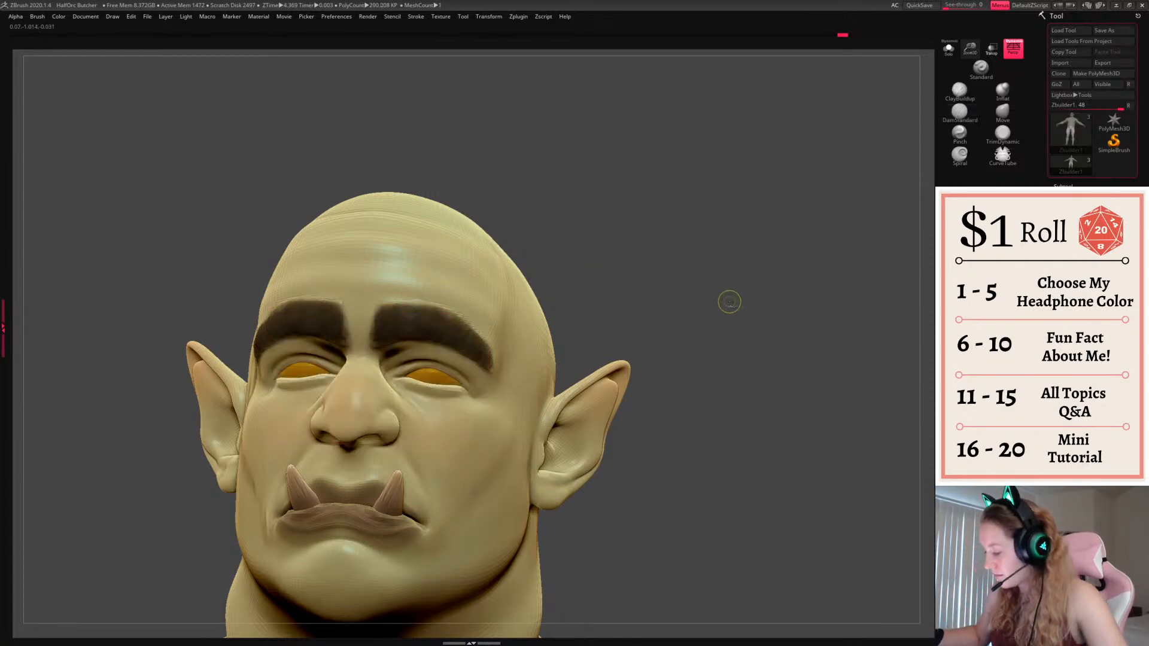
{"action": "mouse_move", "coordinate": [730, 303]}
{"action": "left_mouse_down"}
{"action": "mouse_move", "coordinate": [742, 296]}
{"action": "mouse_move", "coordinate": [735, 304]}
{"action": "left_mouse_up"}
{"action": "key", "text": "ctrl+z"}
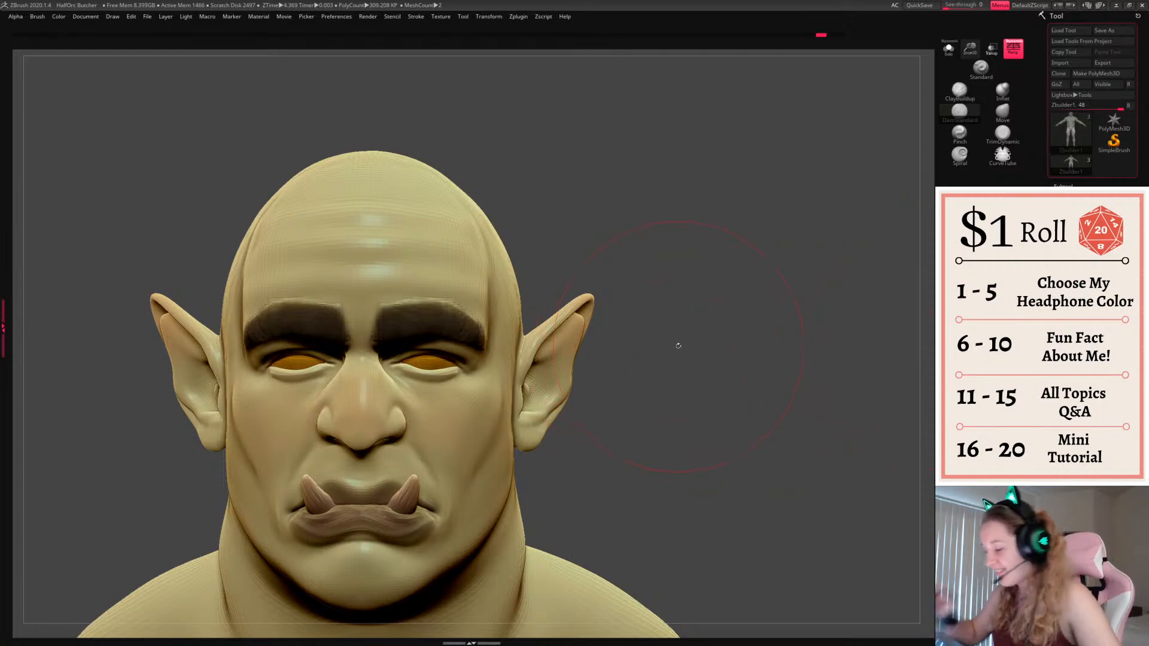
Switch to the Move brush and nudge the inner and outer parts of both eyebrows into shape
{"action": "left_click", "coordinate": [1003, 112]}
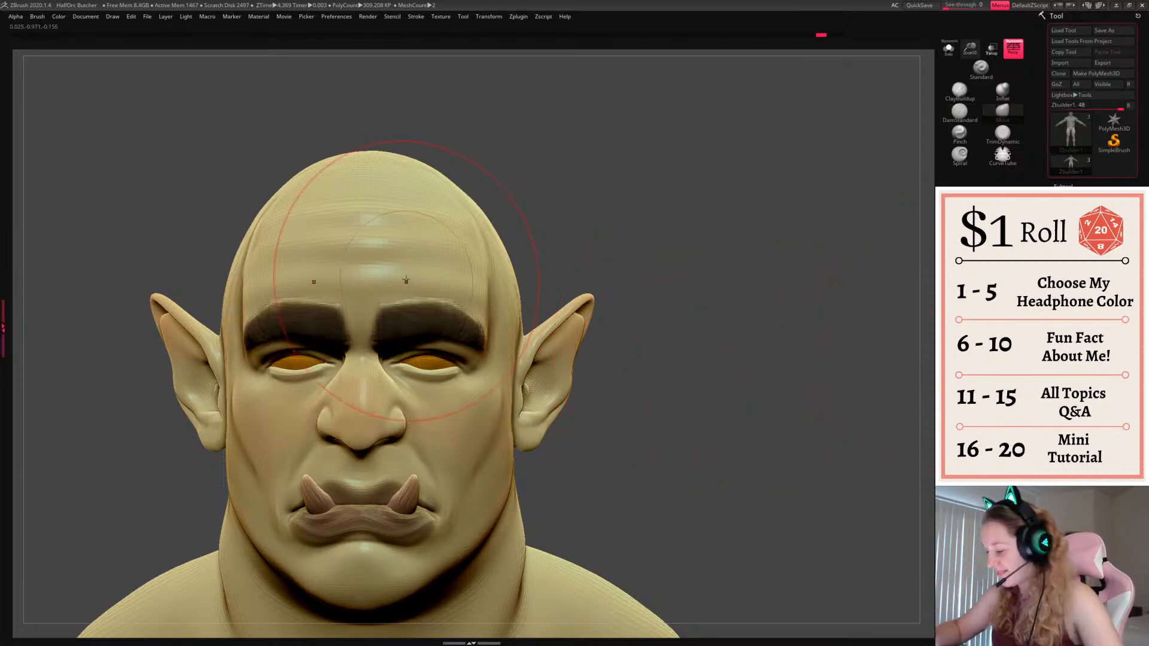
{"action": "left_click_drag", "start_coordinate": [412, 292], "coordinate": [405, 284]}
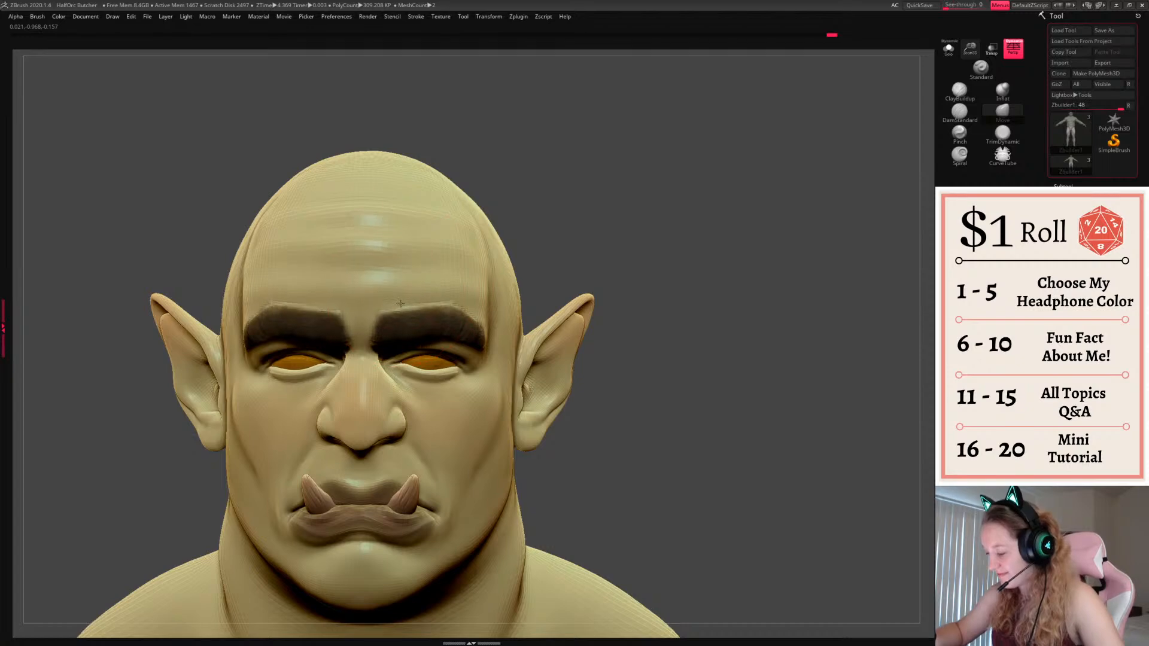
{"action": "left_click_drag", "start_coordinate": [464, 329], "coordinate": [469, 328]}
Try filling the model with a brown colour while the body mesh is active and undo the fill
{"action": "key", "text": "f"}
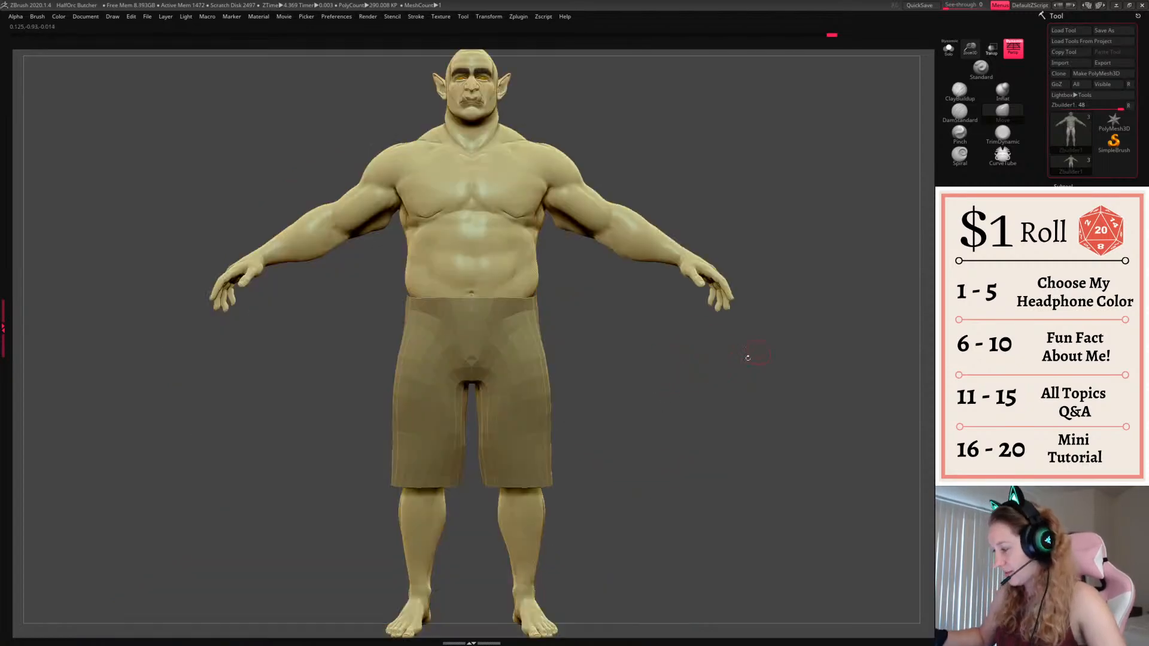
{"action": "left_click_drag", "start_coordinate": [746, 359], "coordinate": [793, 360]}
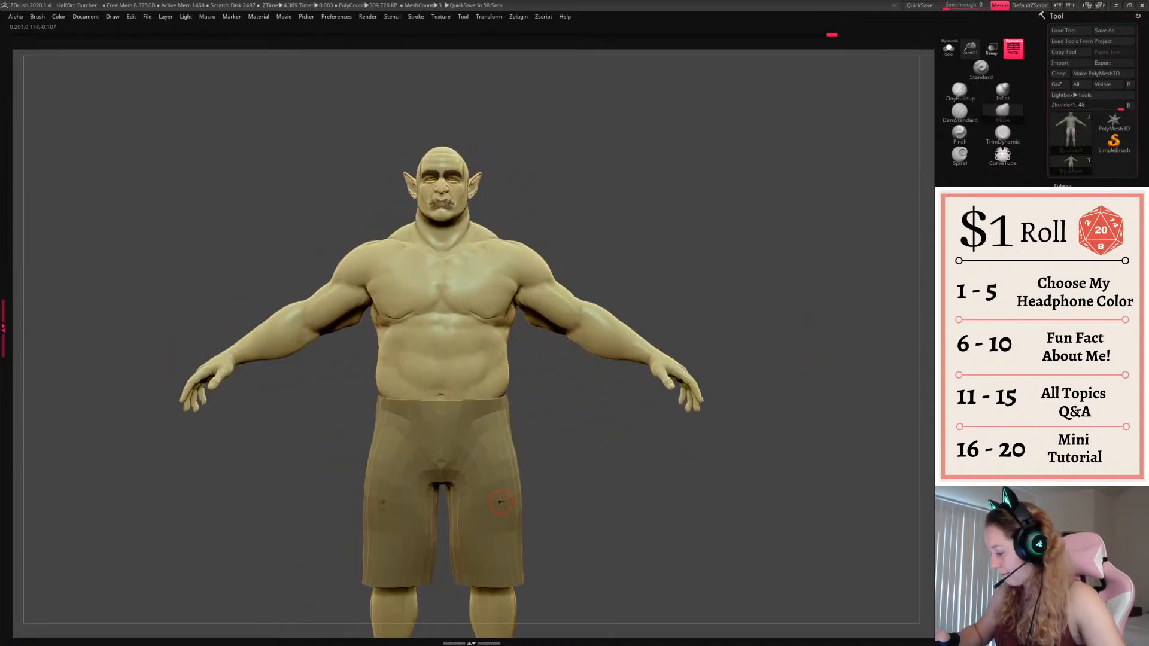
{"action": "key", "text": "space"}
{"action": "left_click", "coordinate": [598, 294]}
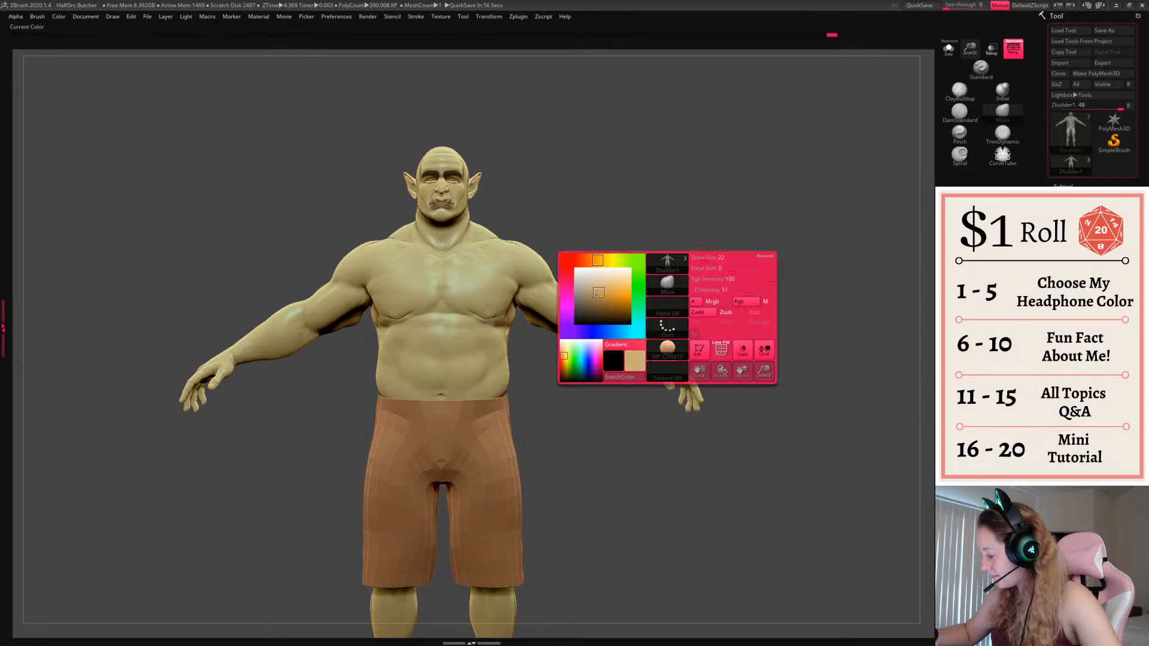
{"action": "left_click", "coordinate": [598, 308]}
{"action": "left_click", "coordinate": [590, 314]}
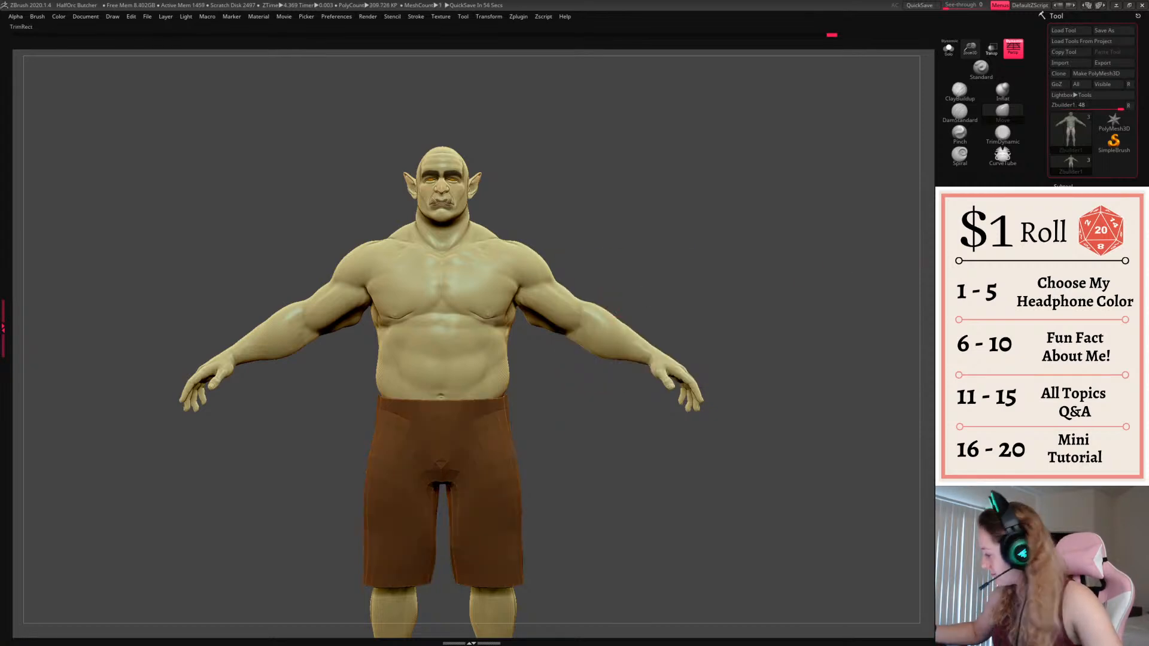
{"action": "left_click", "coordinate": [1072, 239]}
{"action": "key", "text": "space"}
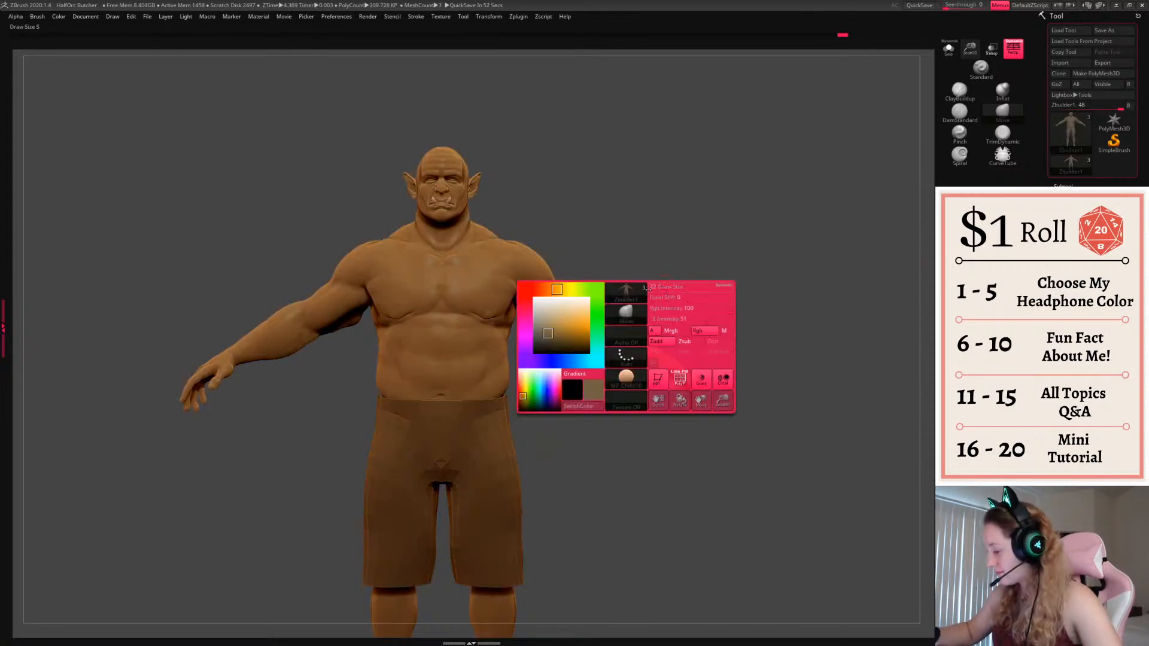
{"action": "left_click", "coordinate": [539, 300]}
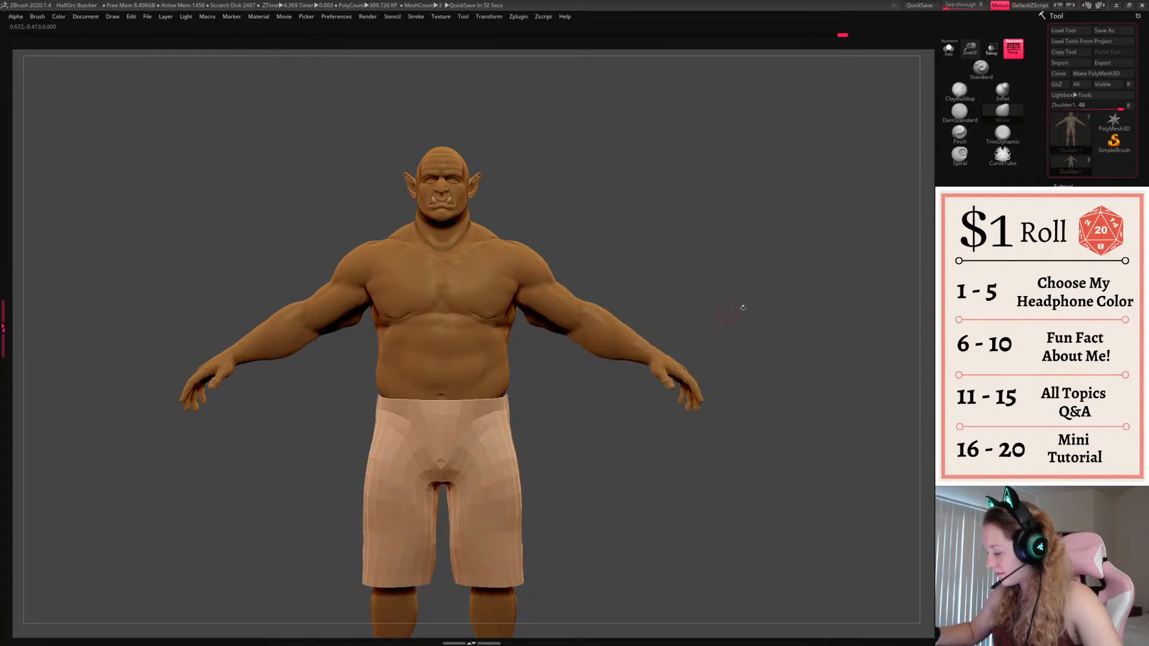
{"action": "key", "text": "ctrl+z"}
Select the shorts and colour them dark brown with Red 77, Green 64 and Blue 43
{"action": "left_click", "coordinate": [482, 449], "text": "alt"}
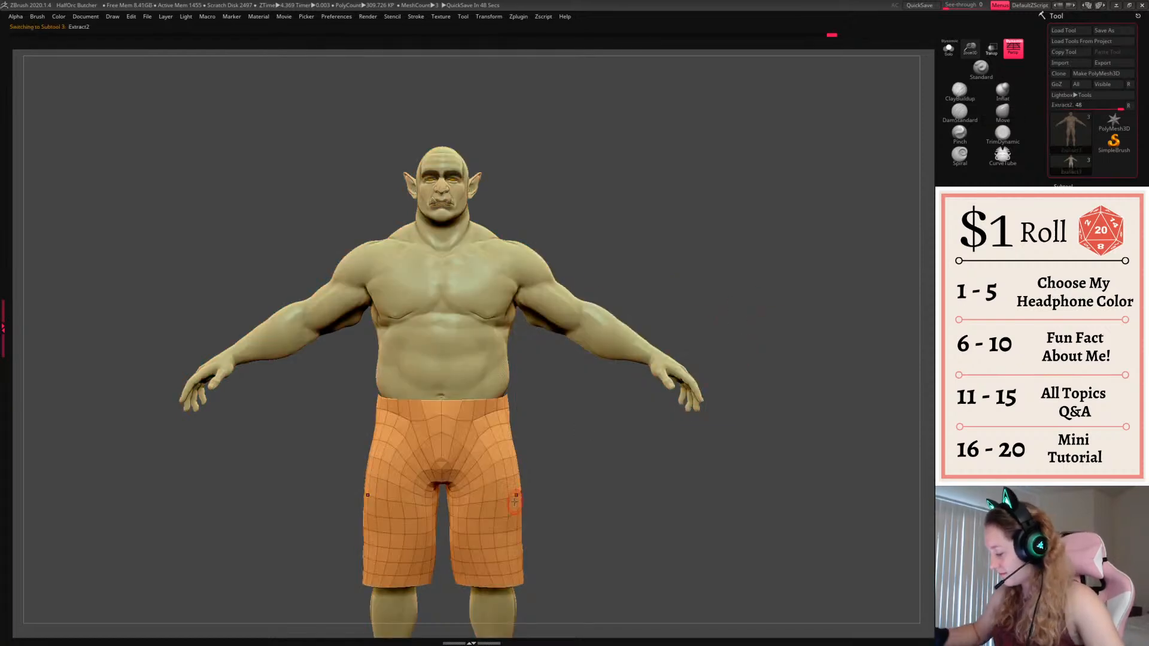
{"action": "key", "text": "space"}
{"action": "left_click", "coordinate": [603, 337]}
{"action": "left_click", "coordinate": [602, 351]}
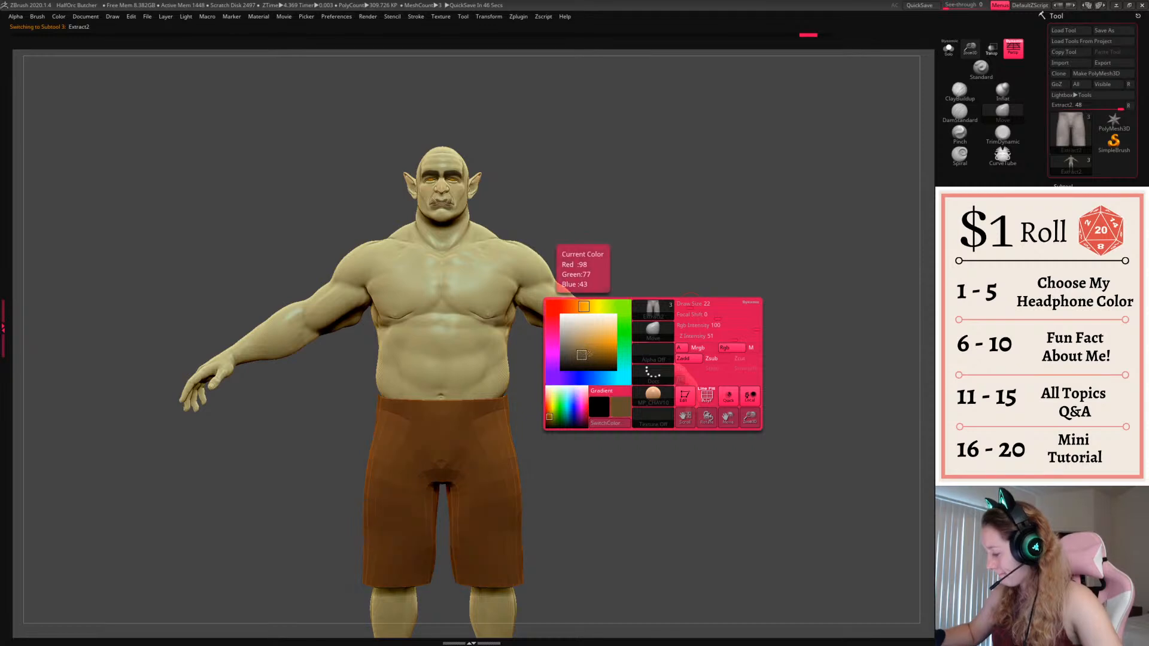
{"action": "key", "text": "space"}
{"action": "left_click", "coordinate": [612, 417]}
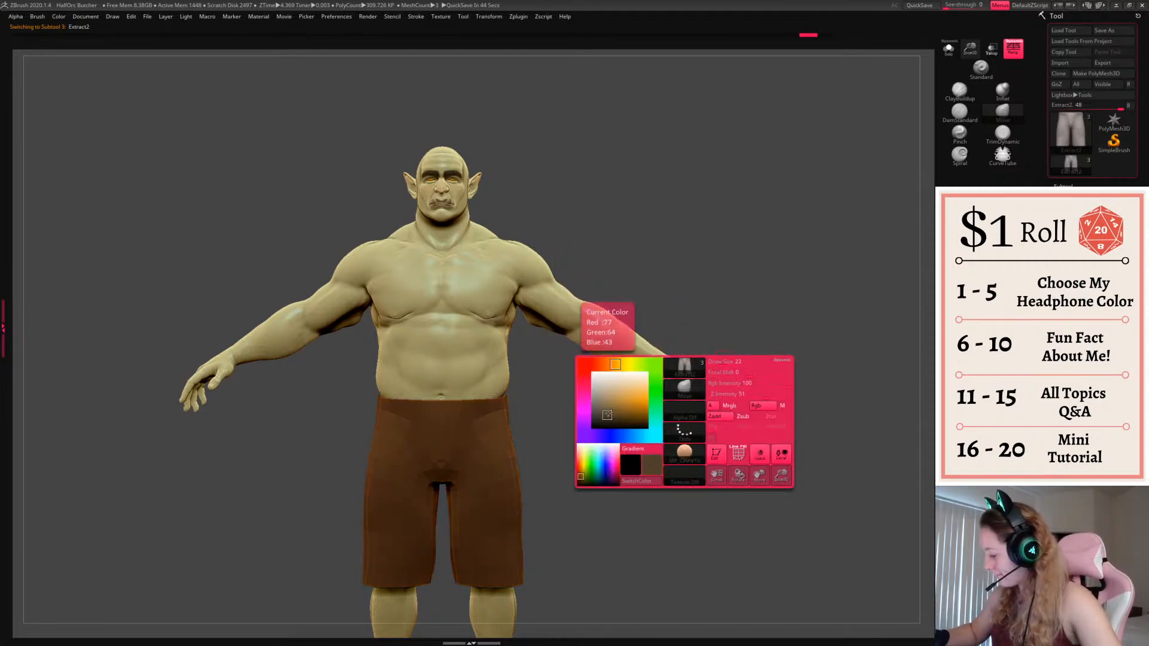
Select the body mesh and mask the torso in the shape of a V-neck sleeveless top
{"action": "left_click", "coordinate": [617, 333], "text": "alt"}
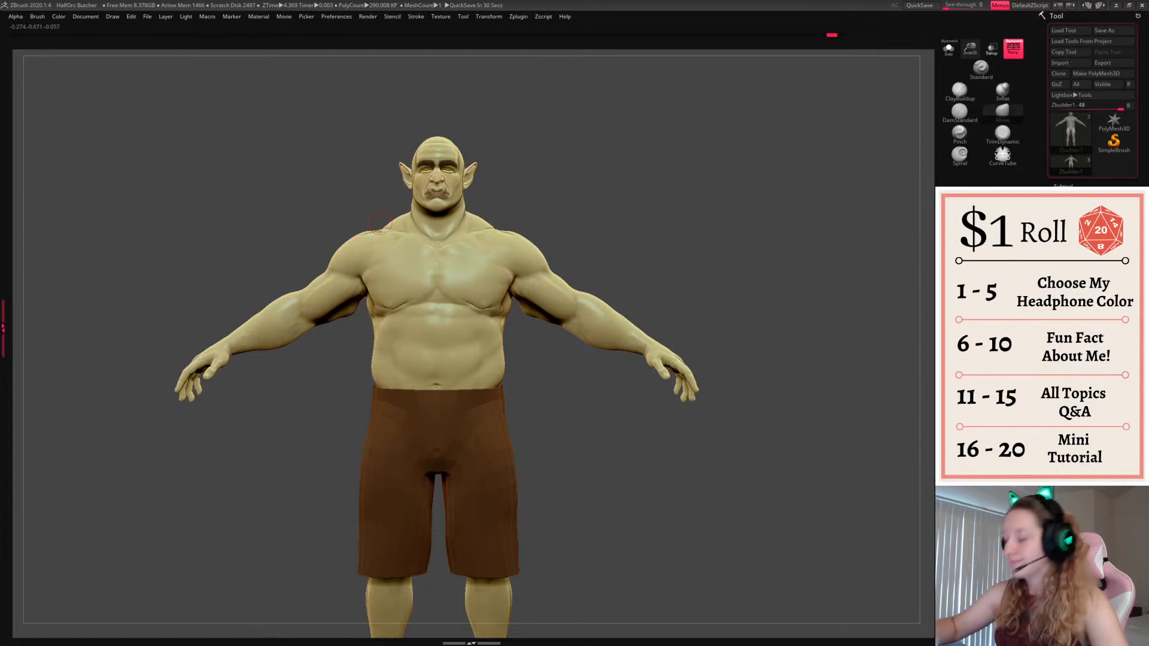
{"action": "mouse_move", "coordinate": [366, 226]}
{"action": "left_mouse_down", "text": "ctrl"}
{"action": "mouse_move", "coordinate": [367, 322]}
{"action": "mouse_move", "coordinate": [442, 389]}
{"action": "mouse_move", "coordinate": [515, 300]}
{"action": "mouse_move", "coordinate": [482, 224]}
{"action": "mouse_move", "coordinate": [374, 207]}
{"action": "left_mouse_up", "text": "ctrl"}
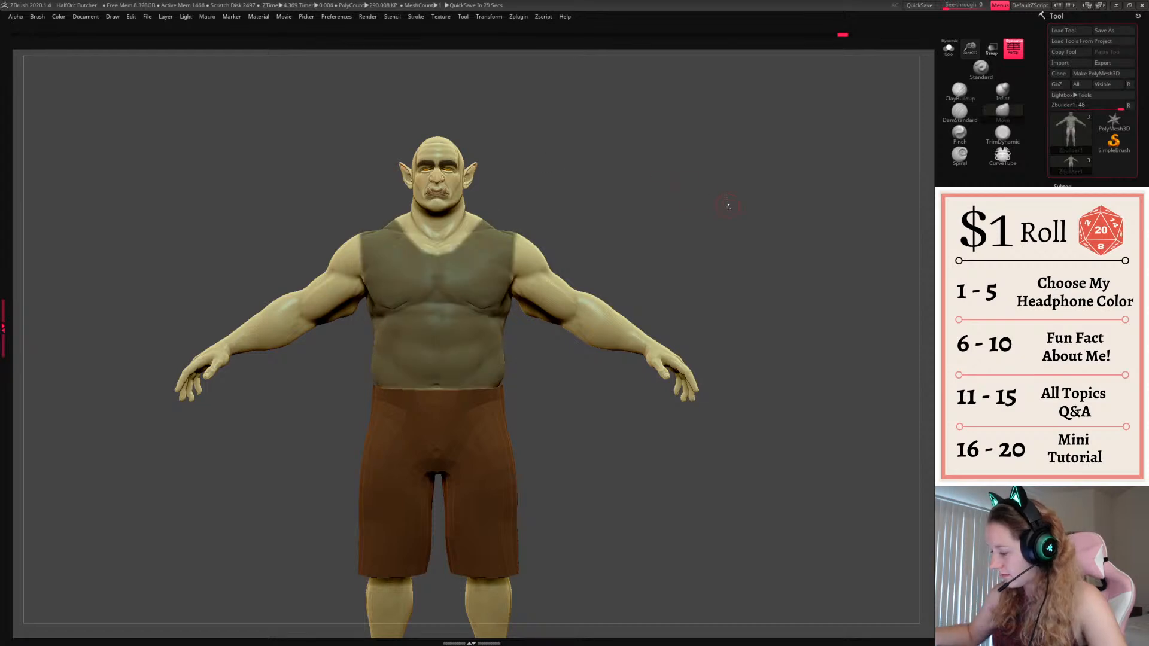
{"action": "mouse_move", "coordinate": [728, 206]}
{"action": "left_mouse_down"}
{"action": "mouse_move", "coordinate": [924, 210]}
{"action": "mouse_move", "coordinate": [729, 219]}
{"action": "mouse_move", "coordinate": [738, 226]}
{"action": "mouse_move", "coordinate": [670, 217]}
{"action": "mouse_move", "coordinate": [686, 213]}
{"action": "mouse_move", "coordinate": [744, 372]}
{"action": "left_mouse_up"}
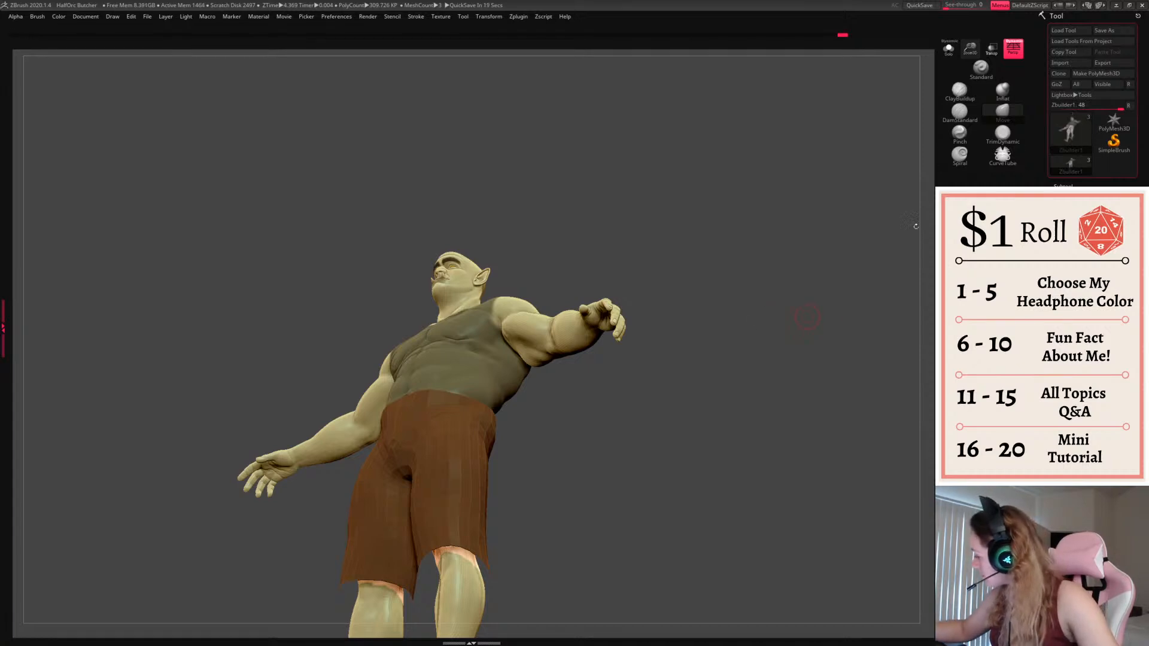
Trim the sleeveless-top mask around the armpits by unmasking the skin under the arms
{"action": "key", "text": "space"}
{"action": "mouse_move", "coordinate": [525, 358]}
{"action": "left_mouse_down", "text": "ctrl+alt"}
{"action": "mouse_move", "coordinate": [500, 335]}
{"action": "mouse_move", "coordinate": [507, 352]}
{"action": "left_mouse_up", "text": "ctrl+alt"}
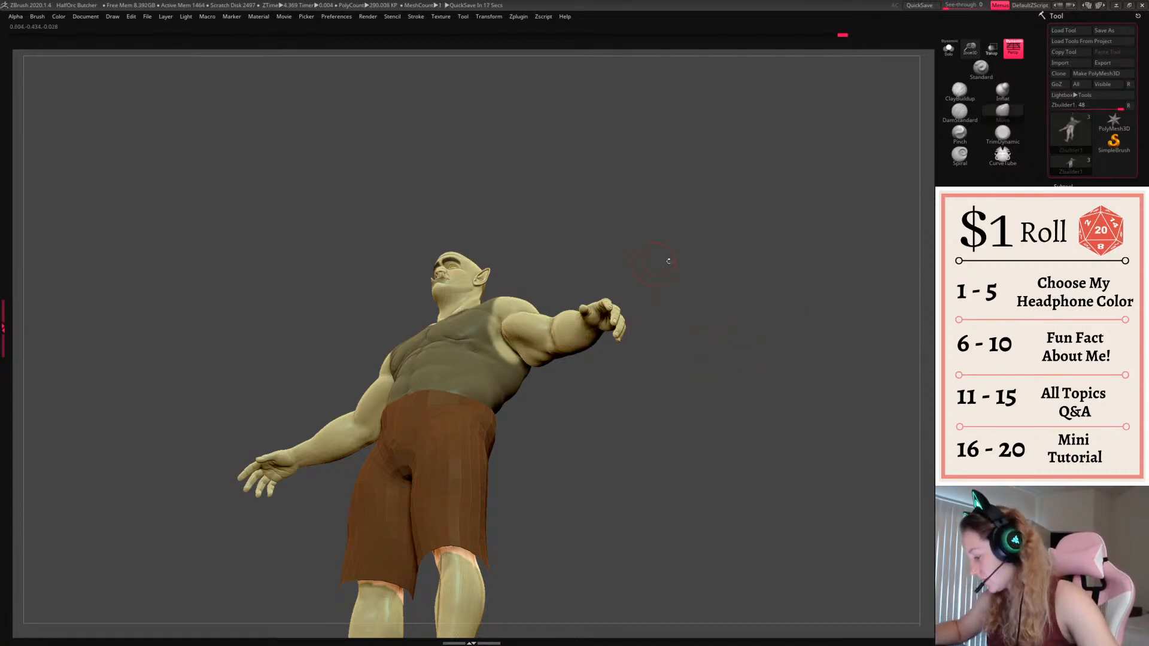
{"action": "left_click_drag", "start_coordinate": [670, 259], "coordinate": [626, 270]}
{"action": "left_click_drag", "start_coordinate": [500, 341], "coordinate": [516, 362], "text": "ctrl+alt"}
{"action": "mouse_move", "coordinate": [672, 308]}
{"action": "left_mouse_down"}
{"action": "mouse_move", "coordinate": [602, 314]}
{"action": "mouse_move", "coordinate": [694, 344]}
{"action": "mouse_move", "coordinate": [703, 362]}
{"action": "mouse_move", "coordinate": [663, 350]}
{"action": "left_mouse_up"}
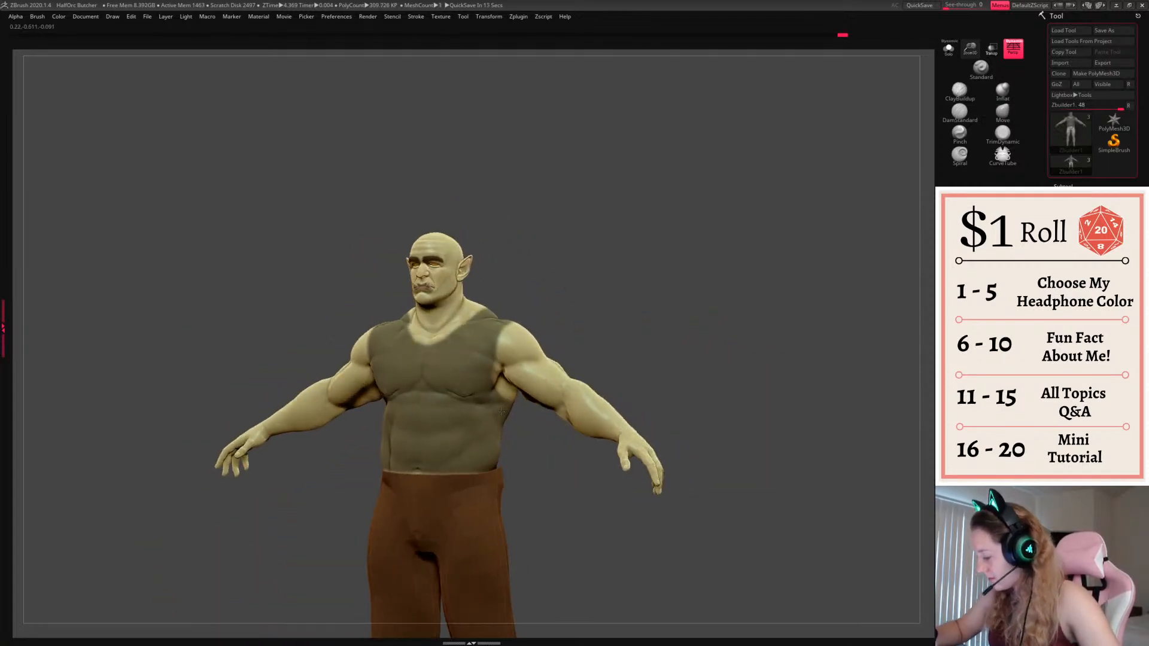
Refine the sleeveless-top mask across the upper back and shoulders to shape its rear neckline
{"action": "left_click_drag", "start_coordinate": [850, 270], "coordinate": [753, 277]}
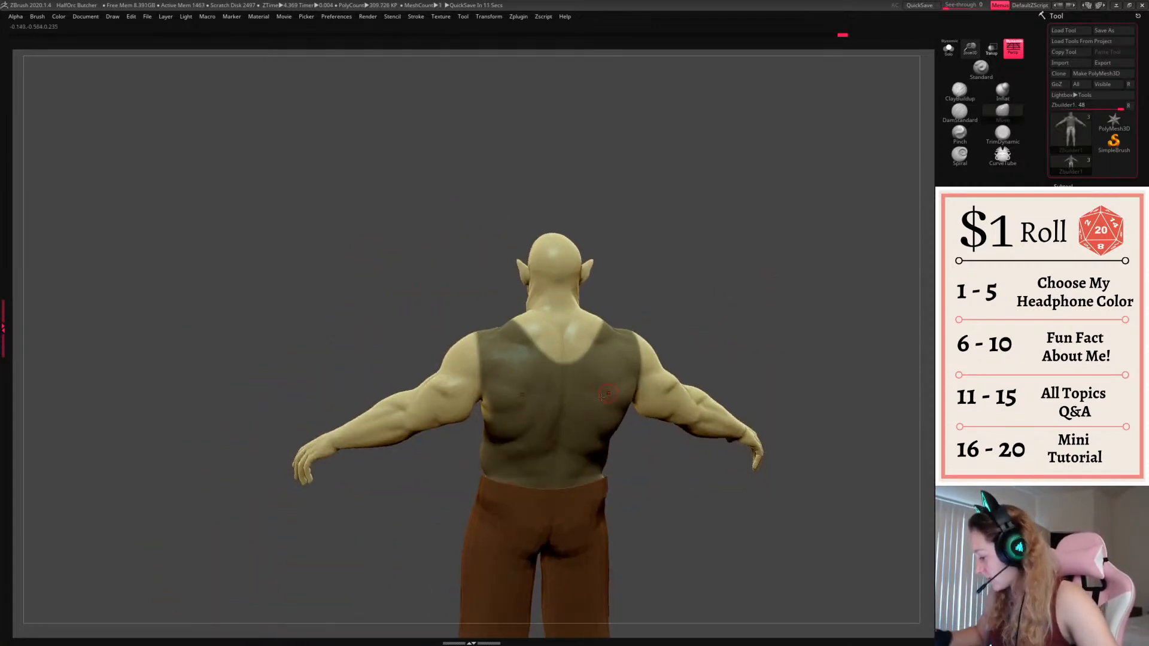
{"action": "right_click", "coordinate": [531, 440]}
{"action": "mouse_move", "coordinate": [533, 338]}
{"action": "left_mouse_down", "text": "ctrl"}
{"action": "mouse_move", "coordinate": [573, 352]}
{"action": "mouse_move", "coordinate": [557, 333]}
{"action": "mouse_move", "coordinate": [572, 330]}
{"action": "left_mouse_up", "text": "ctrl"}
{"action": "mouse_move", "coordinate": [670, 295]}
{"action": "left_mouse_down"}
{"action": "mouse_move", "coordinate": [780, 292]}
{"action": "mouse_move", "coordinate": [580, 344]}
{"action": "mouse_move", "coordinate": [593, 311]}
{"action": "mouse_move", "coordinate": [558, 335]}
{"action": "left_mouse_up"}
{"action": "left_click_drag", "start_coordinate": [718, 249], "coordinate": [821, 254]}
{"action": "mouse_move", "coordinate": [554, 348]}
{"action": "left_mouse_down", "text": "ctrl"}
{"action": "mouse_move", "coordinate": [524, 355]}
{"action": "mouse_move", "coordinate": [513, 330]}
{"action": "left_mouse_up", "text": "ctrl"}
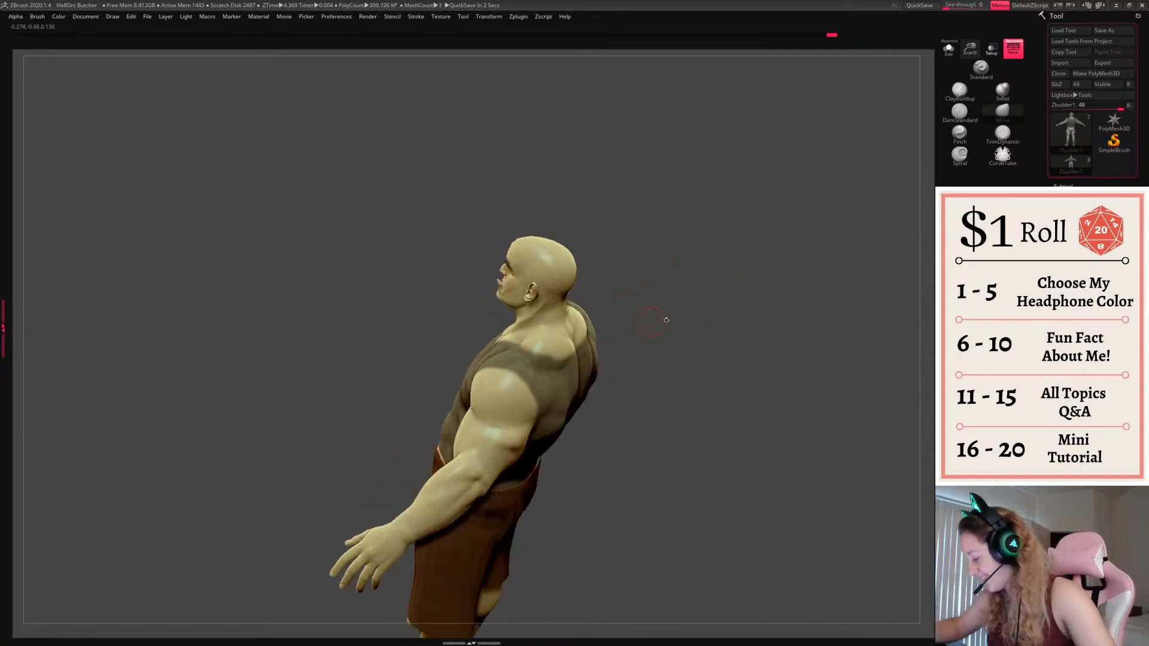
{"action": "left_click_drag", "start_coordinate": [667, 320], "coordinate": [770, 281]}
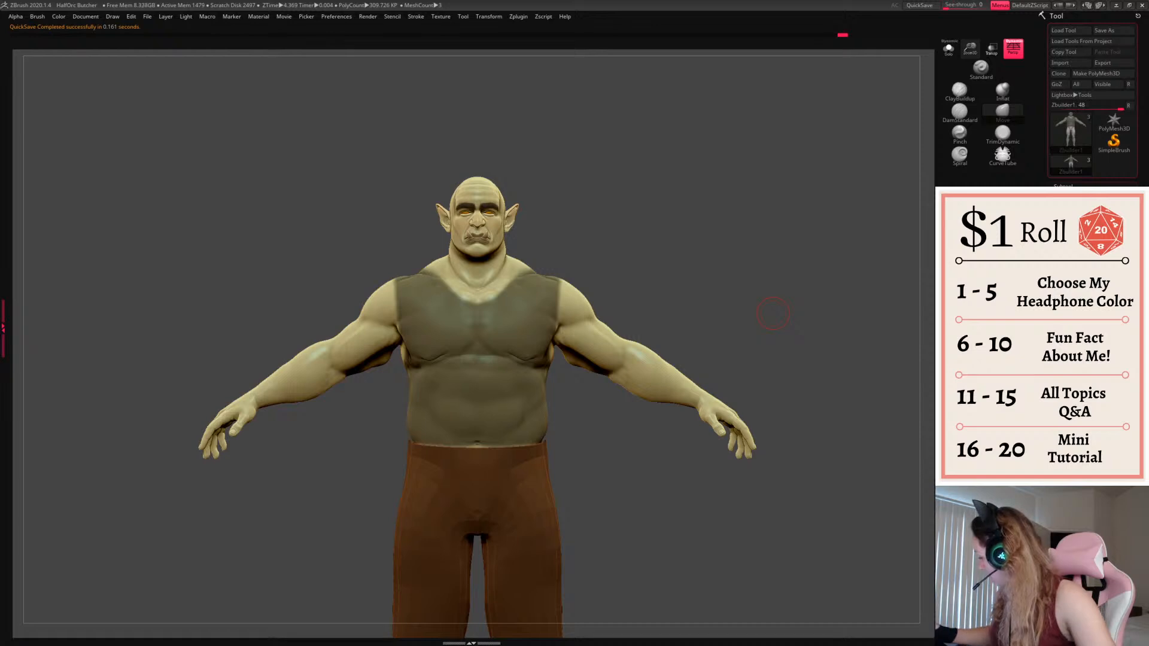
Extract the masked torso area as a separate sleeveless top mesh, accept it and clear the mask
{"action": "left_click", "coordinate": [1070, 459]}
{"action": "left_click", "coordinate": [1114, 459]}
{"action": "left_click_drag", "start_coordinate": [731, 503], "coordinate": [748, 506], "text": "ctrl"}
Show the polyframe, merge the extracted top into a single polygroup and remesh it
{"action": "key", "text": "shift+f"}
{"action": "key", "text": "w"}
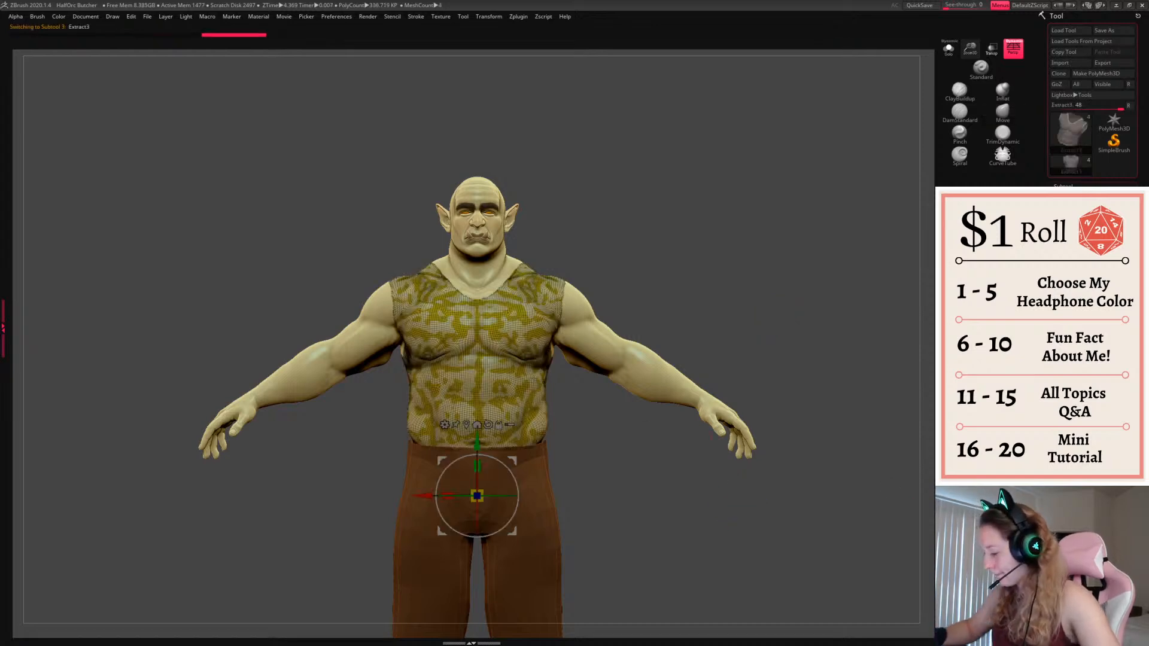
{"action": "key", "text": "ctrl+w"}
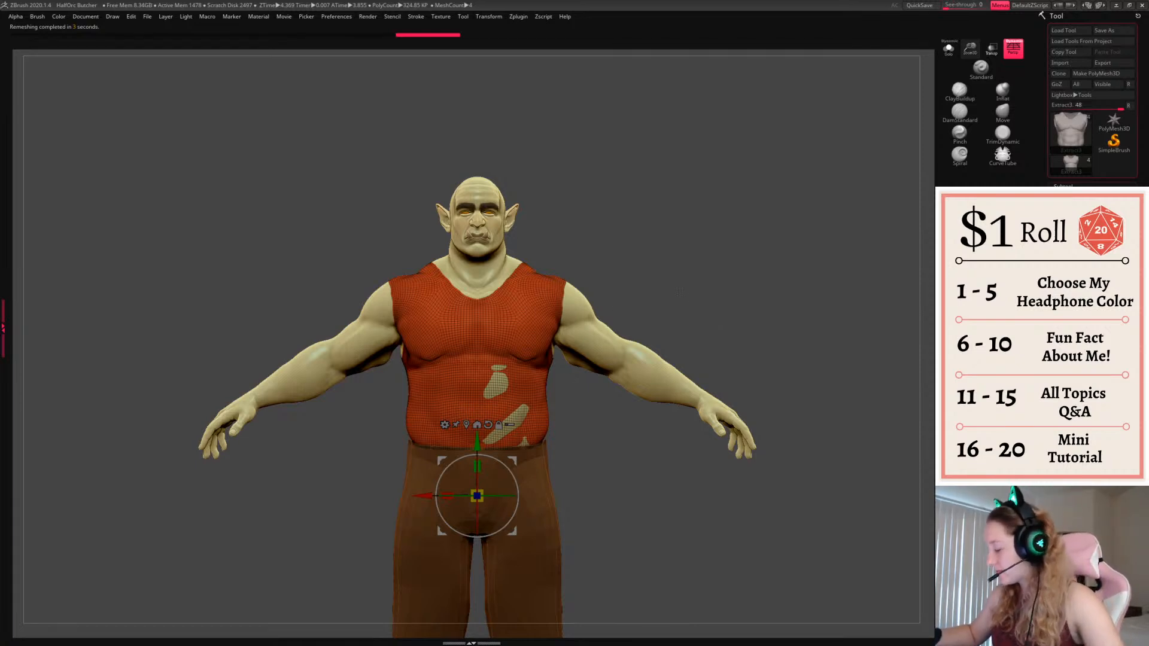
{"action": "left_click_drag", "start_coordinate": [679, 291], "coordinate": [737, 303], "text": "shift"}
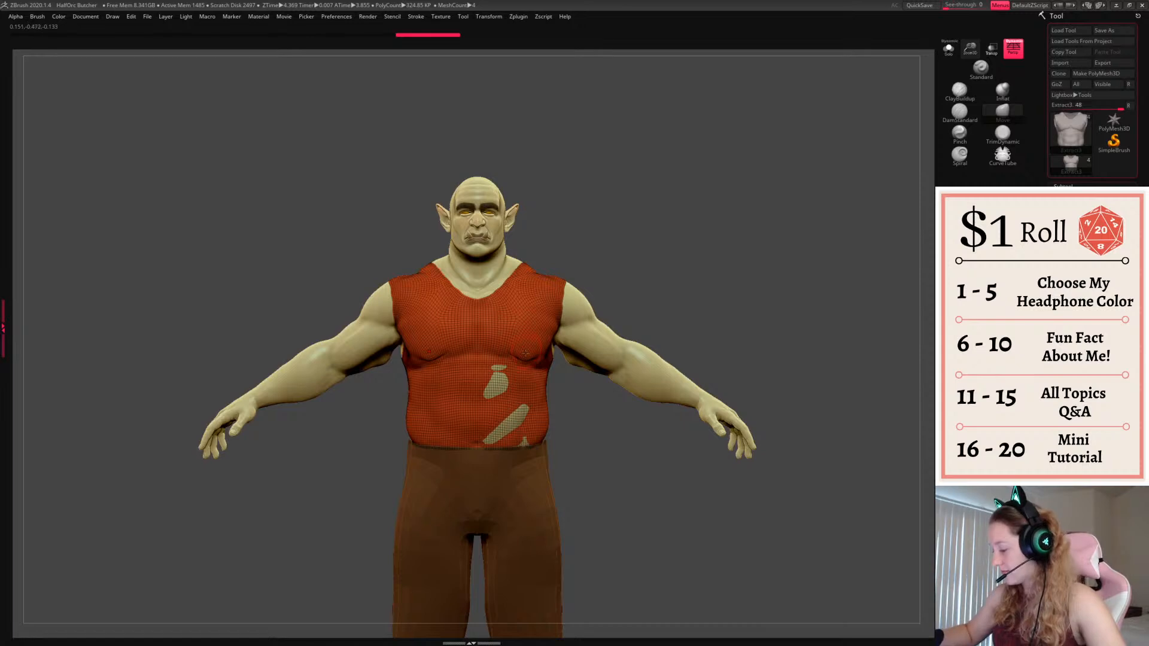
{"action": "left_click_drag", "start_coordinate": [606, 317], "coordinate": [558, 290], "text": "alt"}
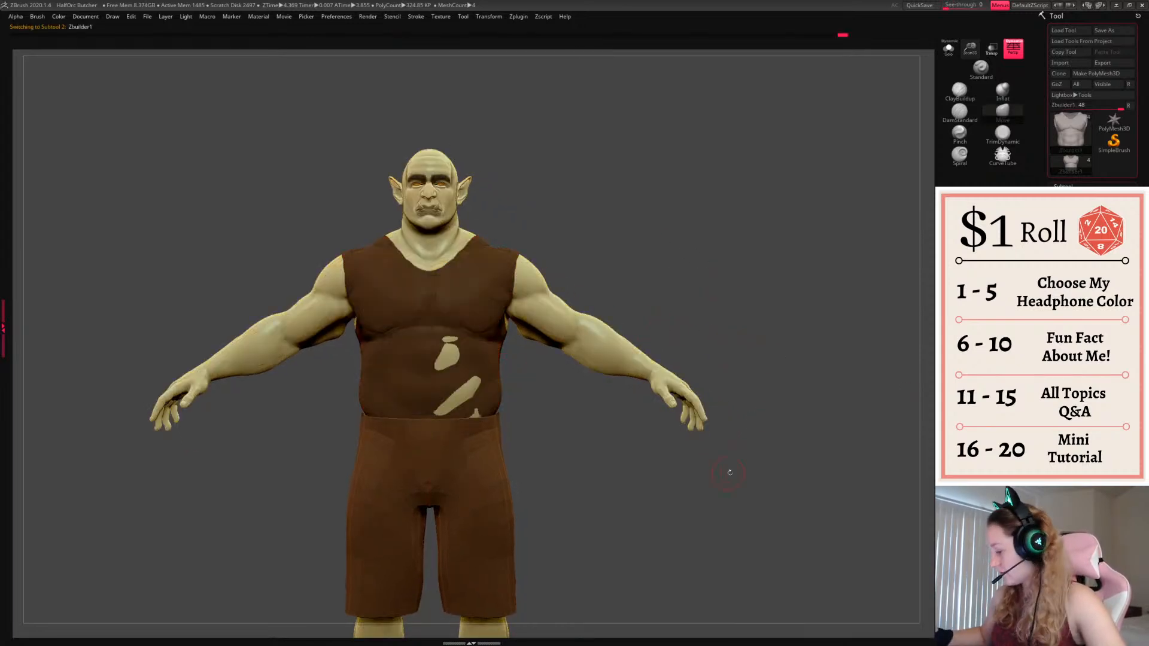
{"action": "left_click", "coordinate": [1071, 412]}
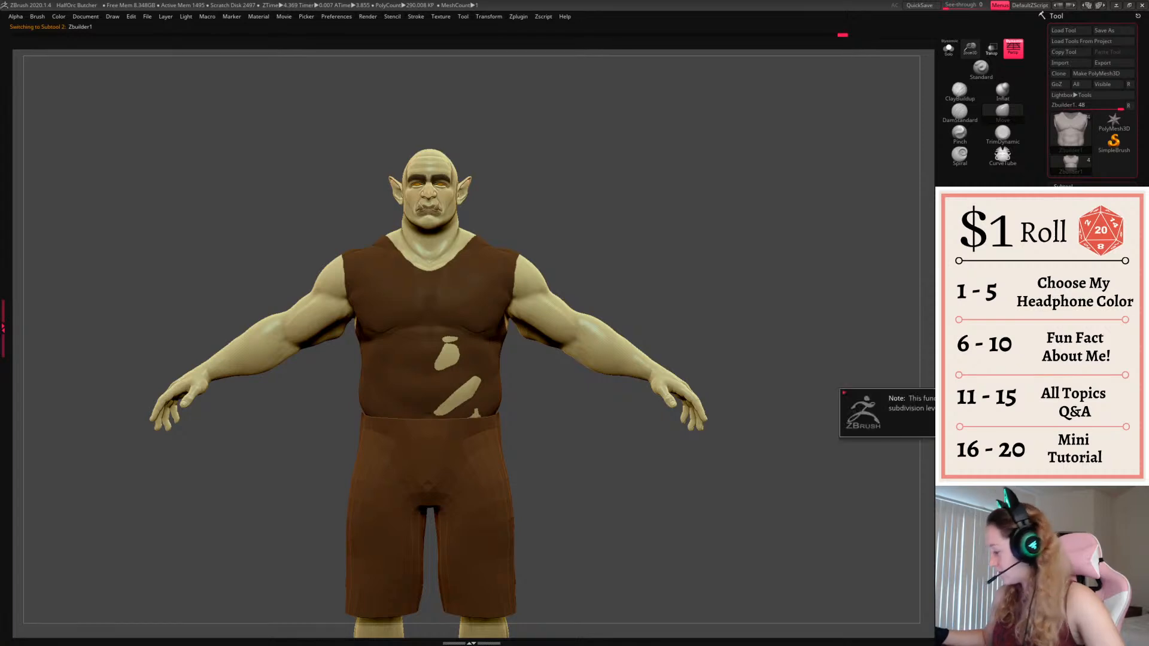
{"action": "key", "text": "shift+f"}
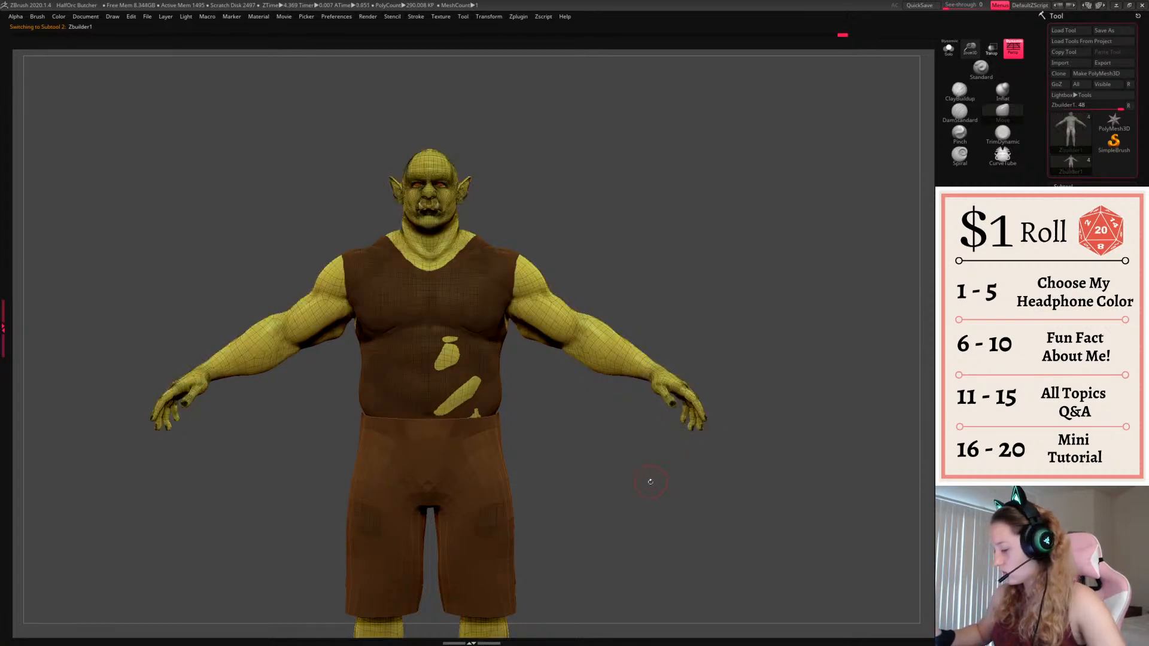
{"action": "key", "text": "shift+f"}
{"action": "key", "text": "shift+f"}
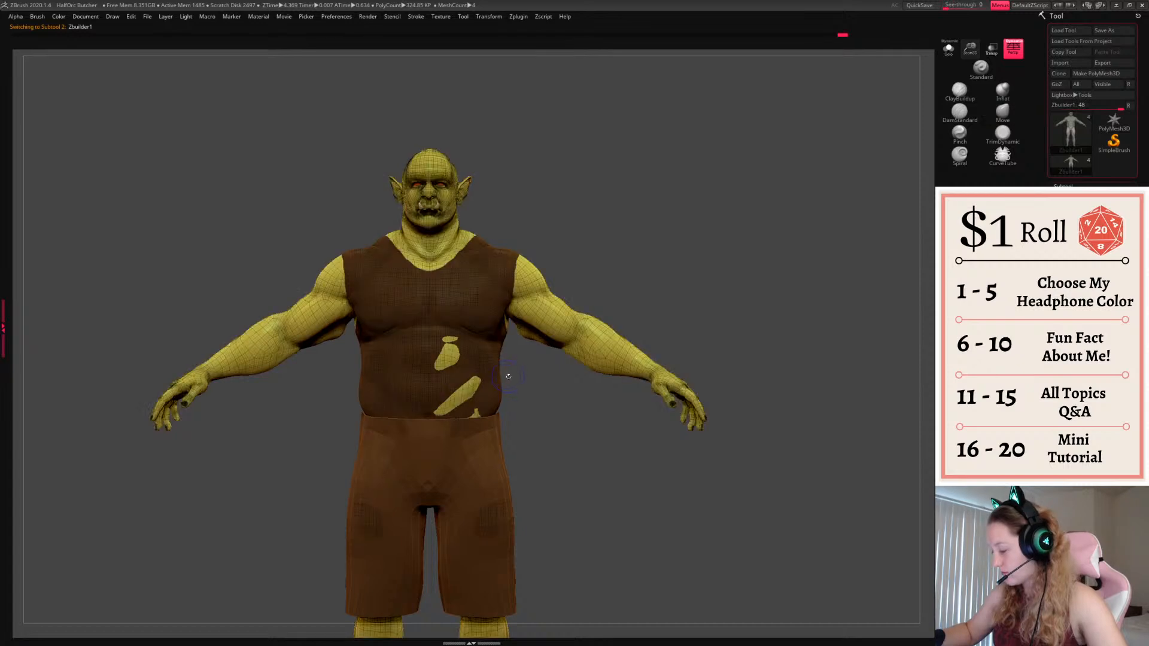
Select the extracted top and remesh it to a lower polygon density
{"action": "left_click", "coordinate": [1078, 282]}
{"action": "key", "text": "w"}
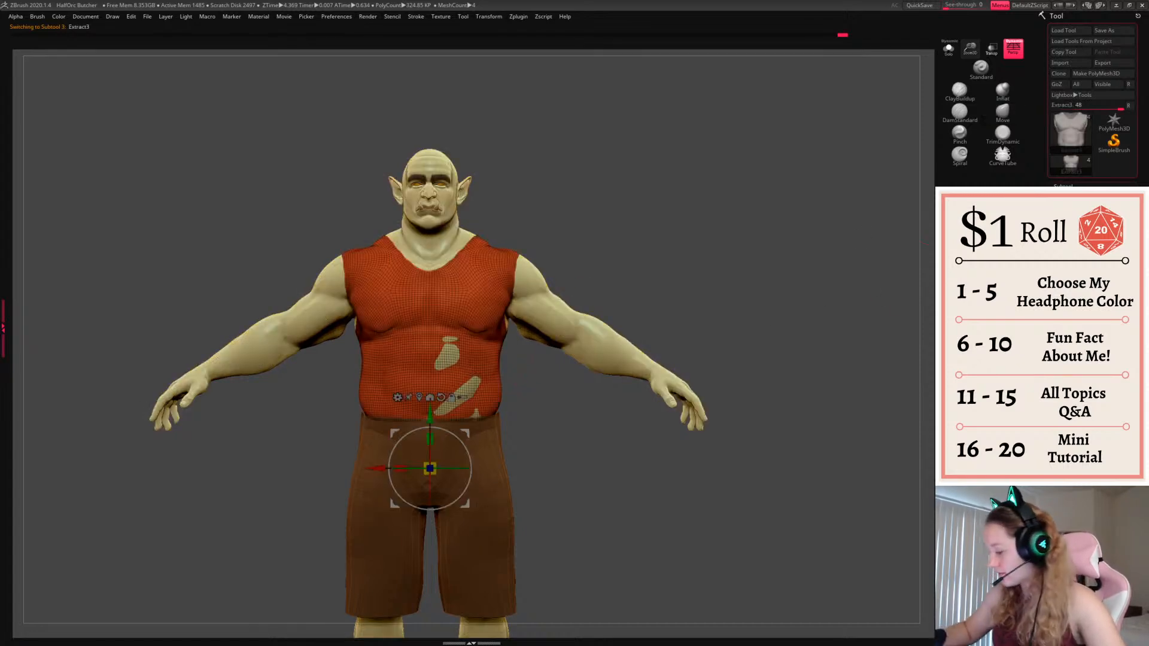
{"action": "left_click", "coordinate": [1077, 371]}
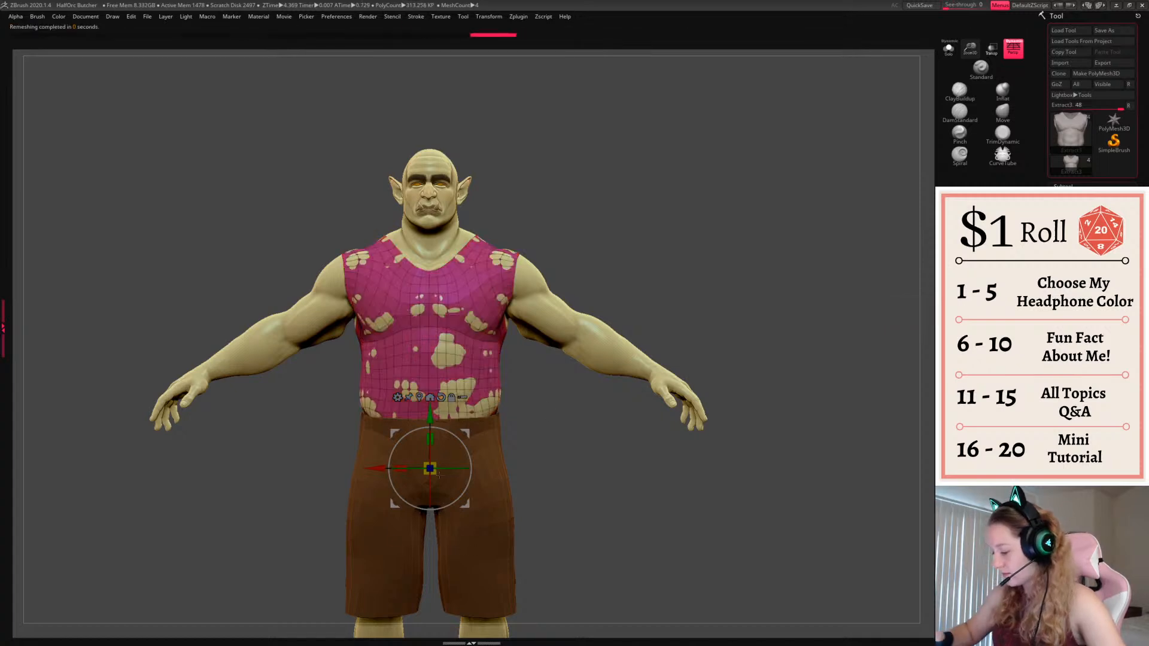
Scale the top up slightly so it covers the skin patches, and hide the polyframe
{"action": "left_click_drag", "start_coordinate": [434, 472], "coordinate": [452, 447]}
{"action": "key", "text": "q"}
{"action": "key", "text": "shift+f"}
{"action": "mouse_move", "coordinate": [736, 266]}
{"action": "left_mouse_down"}
{"action": "mouse_move", "coordinate": [688, 267]}
{"action": "mouse_move", "coordinate": [844, 264]}
{"action": "mouse_move", "coordinate": [758, 266]}
{"action": "mouse_move", "coordinate": [773, 266]}
{"action": "left_mouse_up"}
Set the top's colour to a lighter brown with Red 129, Green 111 and Blue 80
{"action": "key", "text": "space"}
{"action": "key", "text": "space"}
{"action": "key", "text": "space"}
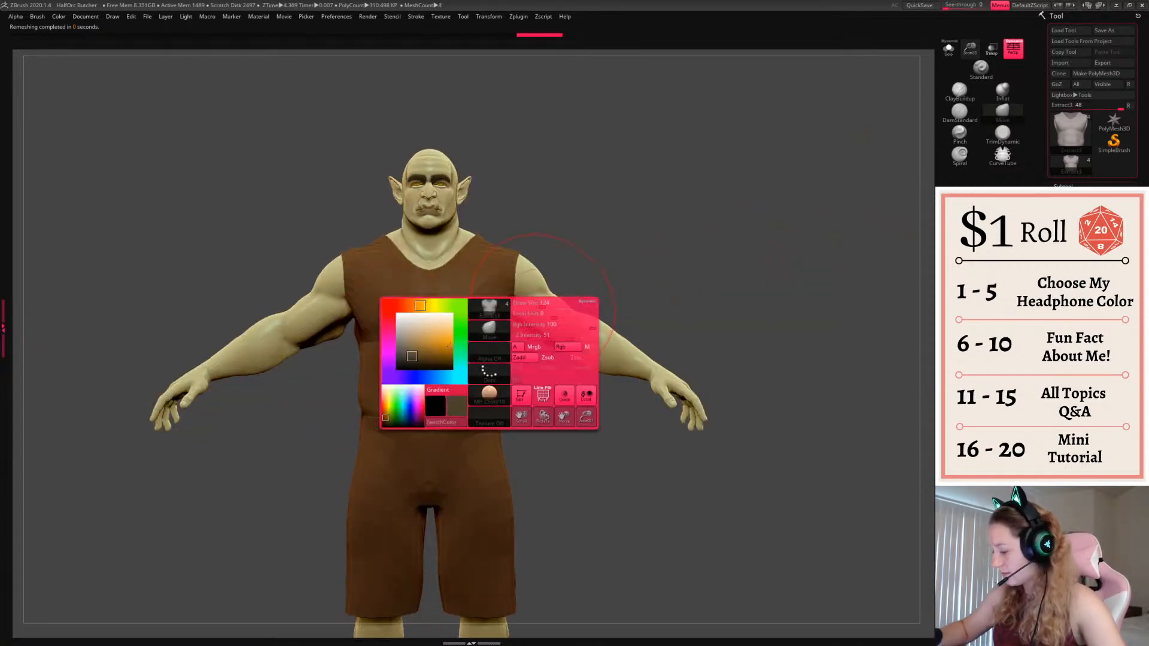
{"action": "left_click_drag", "start_coordinate": [436, 330], "coordinate": [411, 345]}
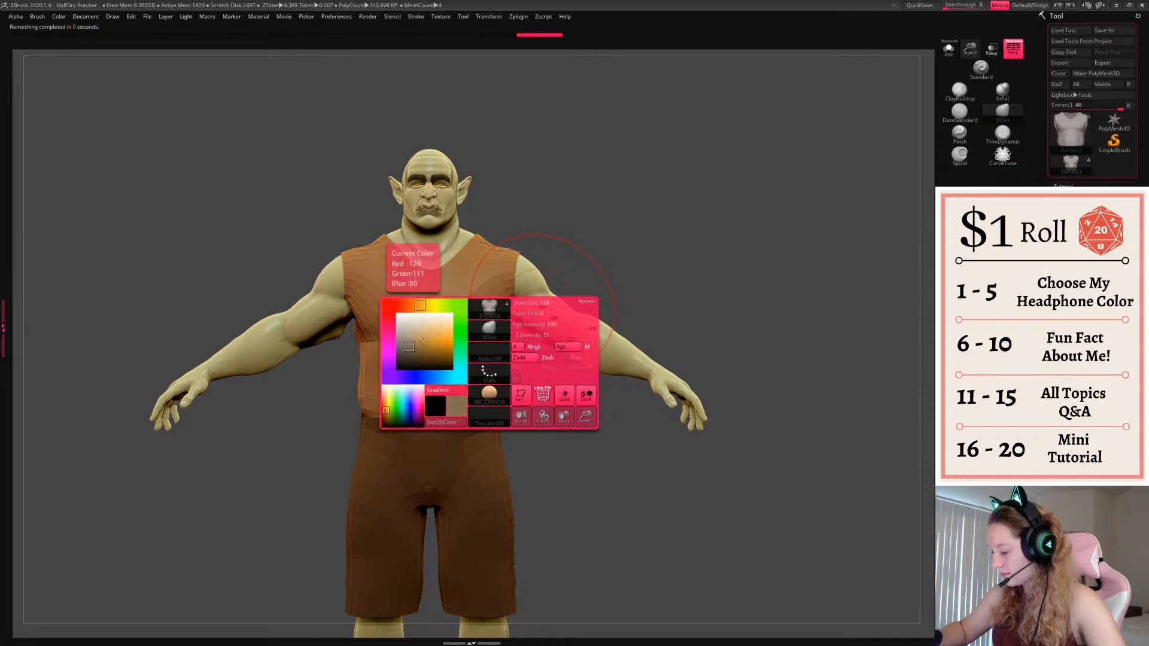
Pull the front and back of the top's lower hem down over the waistband of the shorts with the Move brush
{"action": "left_click", "coordinate": [860, 342]}
{"action": "mouse_move", "coordinate": [486, 423]}
{"action": "left_mouse_down"}
{"action": "mouse_move", "coordinate": [488, 440]}
{"action": "mouse_move", "coordinate": [473, 437]}
{"action": "left_mouse_up"}
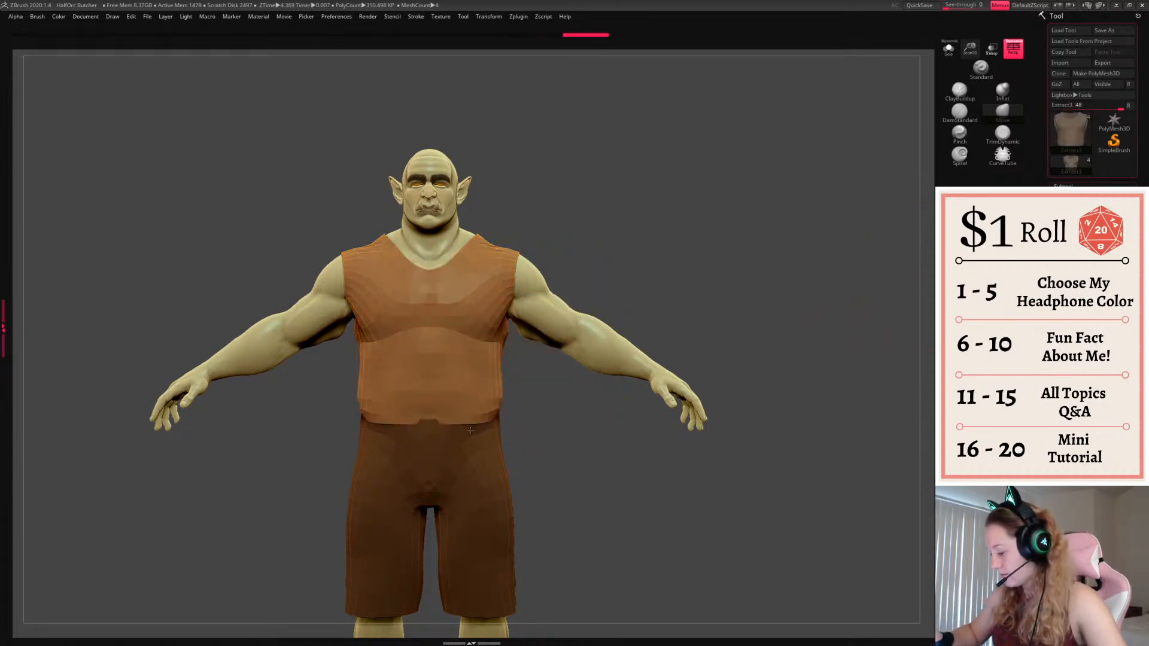
{"action": "left_click_drag", "start_coordinate": [575, 422], "coordinate": [554, 425]}
{"action": "left_click_drag", "start_coordinate": [450, 422], "coordinate": [447, 432]}
{"action": "left_click_drag", "start_coordinate": [560, 426], "coordinate": [518, 448]}
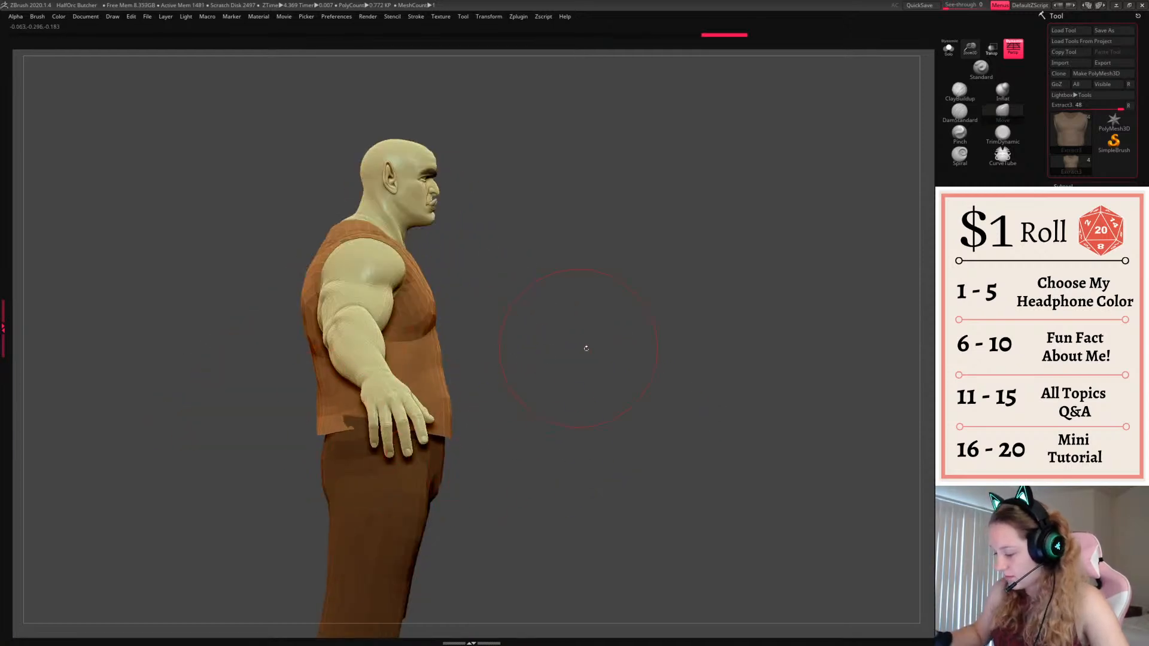
{"action": "left_click_drag", "start_coordinate": [585, 347], "coordinate": [392, 423]}
{"action": "left_click_drag", "start_coordinate": [462, 477], "coordinate": [723, 297]}
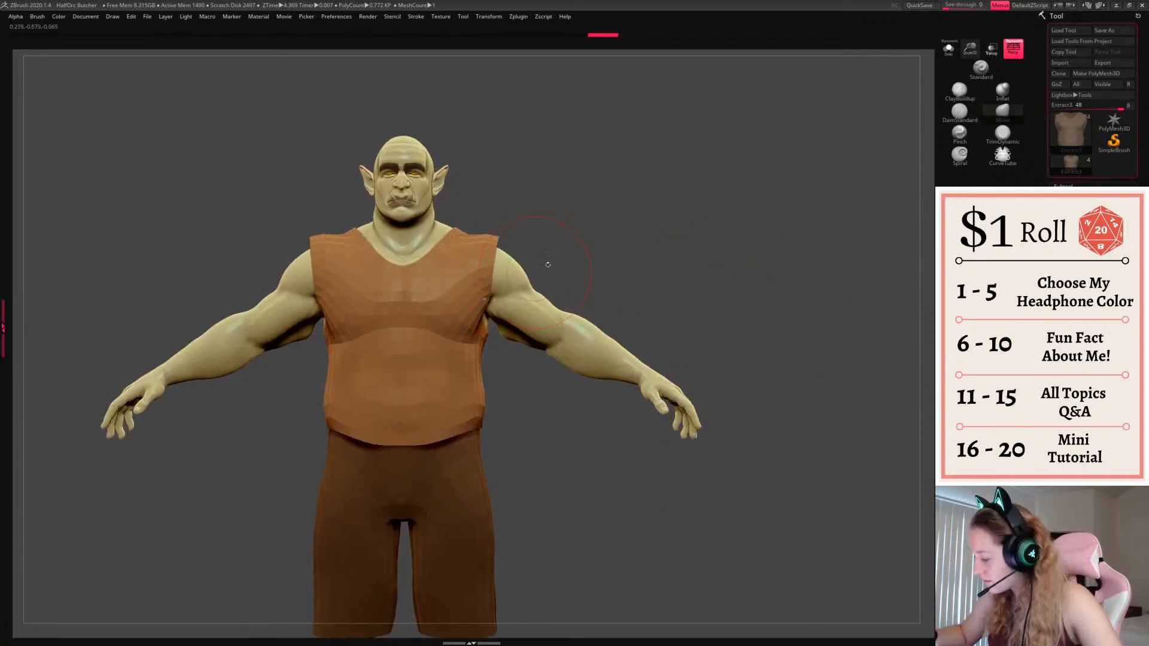
Move the top's shoulder and armhole edges outward to cover the skin showing around the armpits
{"action": "left_click_drag", "start_coordinate": [547, 264], "coordinate": [529, 310]}
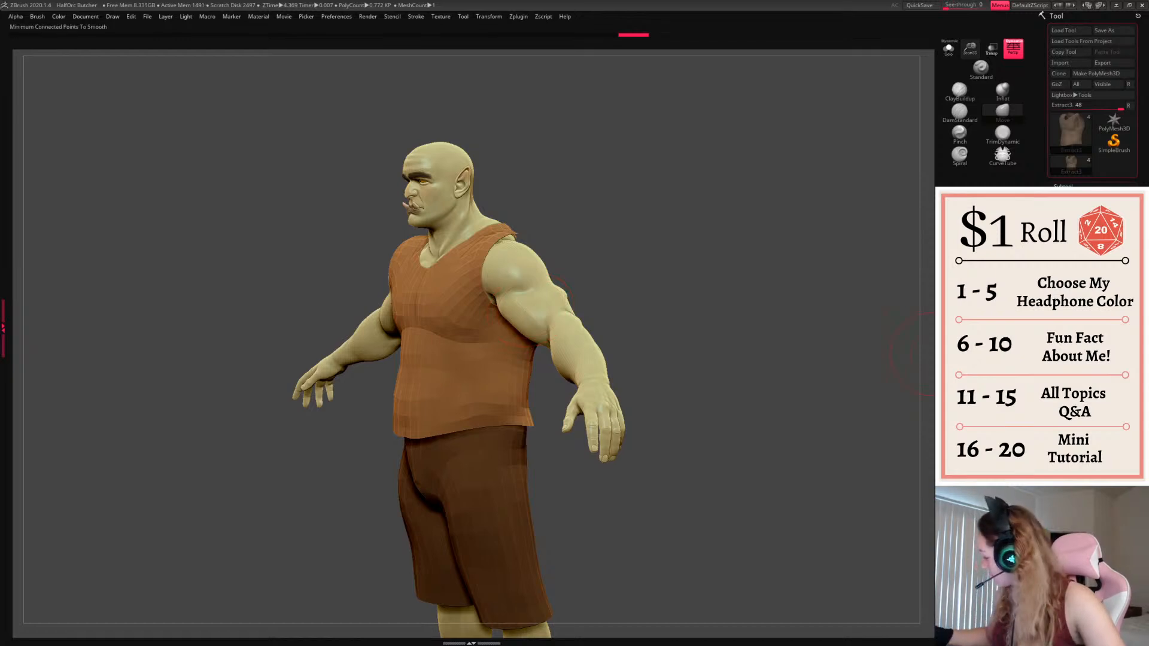
{"action": "left_click_drag", "start_coordinate": [676, 413], "coordinate": [772, 365]}
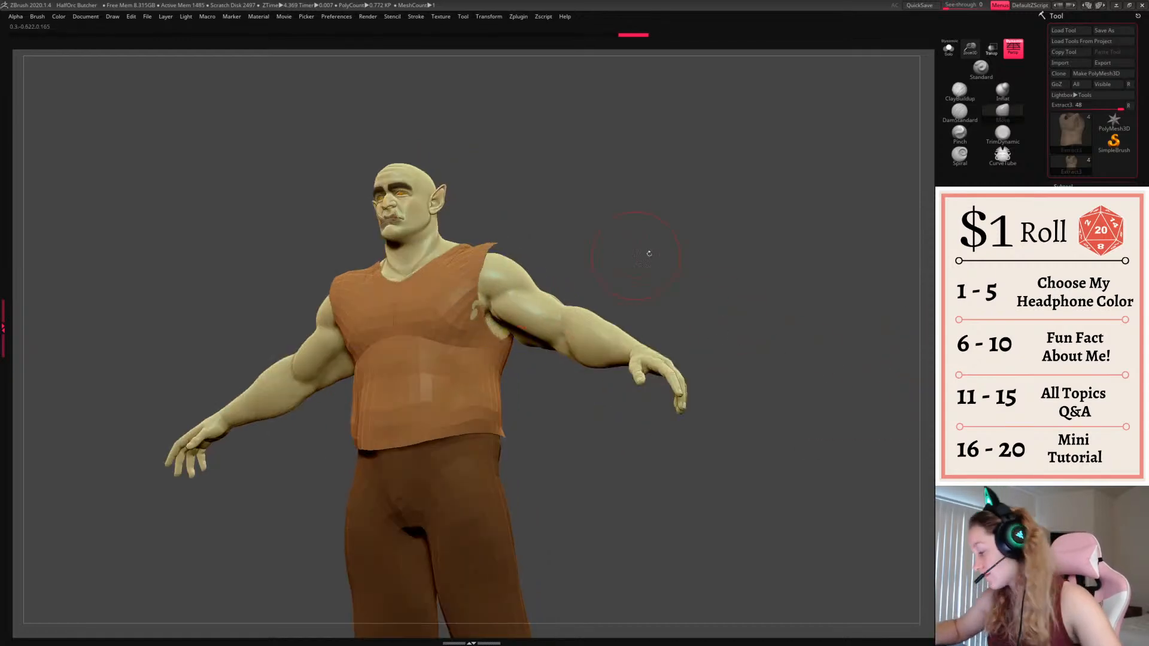
{"action": "mouse_move", "coordinate": [650, 254]}
{"action": "left_mouse_down"}
{"action": "mouse_move", "coordinate": [531, 310]}
{"action": "mouse_move", "coordinate": [482, 311]}
{"action": "left_mouse_up"}
{"action": "mouse_move", "coordinate": [650, 300]}
{"action": "left_mouse_down"}
{"action": "mouse_move", "coordinate": [539, 317]}
{"action": "mouse_move", "coordinate": [413, 314]}
{"action": "mouse_move", "coordinate": [479, 303]}
{"action": "mouse_move", "coordinate": [488, 285]}
{"action": "left_mouse_up"}
{"action": "left_click_drag", "start_coordinate": [656, 233], "coordinate": [720, 218]}
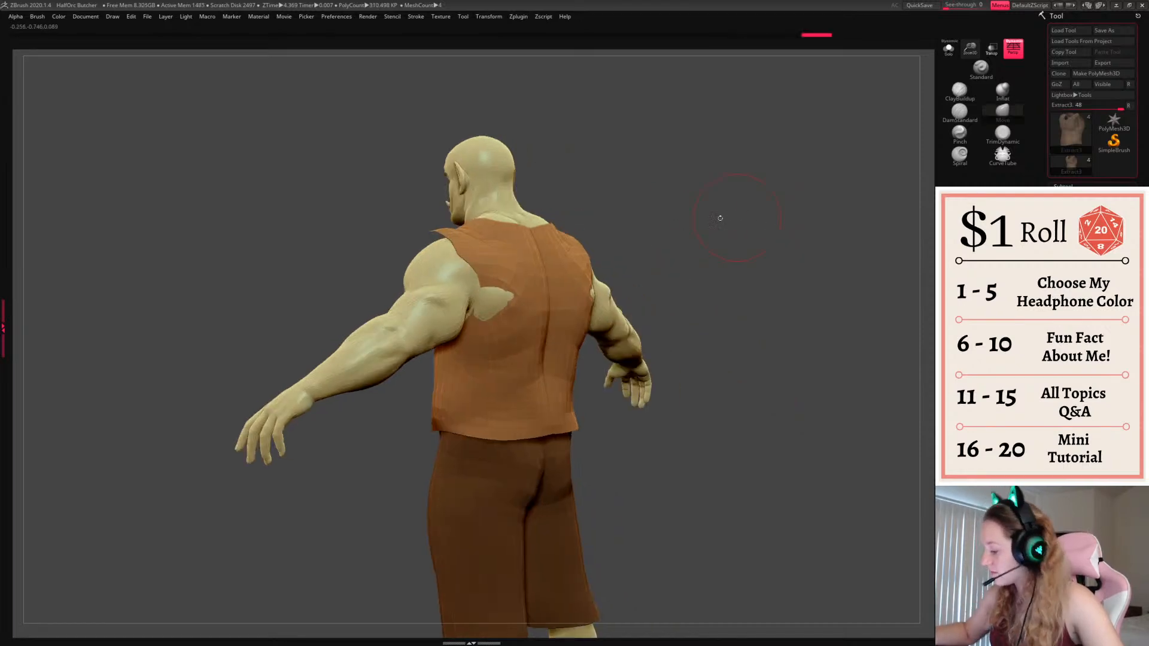
Pull the back of the top out over the exposed shoulder blades and smooth the rear armhole edges
{"action": "left_click_drag", "start_coordinate": [487, 310], "coordinate": [491, 314]}
{"action": "mouse_move", "coordinate": [676, 257]}
{"action": "left_mouse_down"}
{"action": "mouse_move", "coordinate": [715, 251]}
{"action": "mouse_move", "coordinate": [644, 156]}
{"action": "left_mouse_up"}
{"action": "left_click_drag", "start_coordinate": [483, 303], "coordinate": [490, 298]}
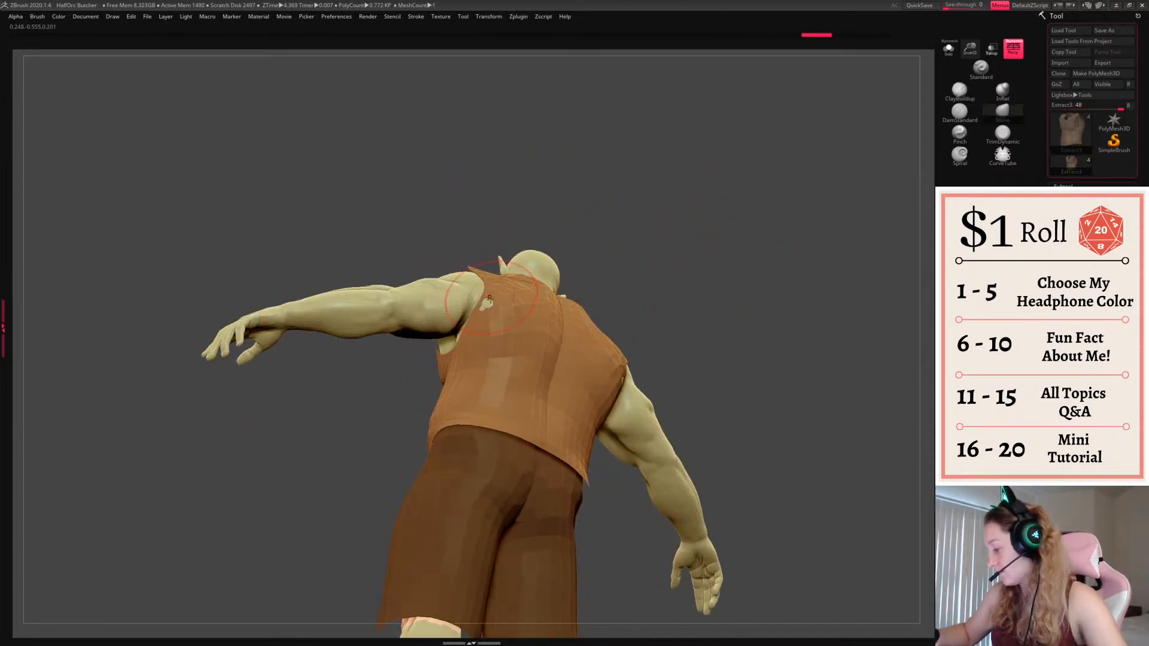
{"action": "left_click_drag", "start_coordinate": [547, 276], "coordinate": [550, 274]}
{"action": "mouse_move", "coordinate": [793, 186]}
{"action": "left_mouse_down"}
{"action": "mouse_move", "coordinate": [824, 259]}
{"action": "mouse_move", "coordinate": [761, 294]}
{"action": "mouse_move", "coordinate": [634, 308]}
{"action": "left_mouse_up"}
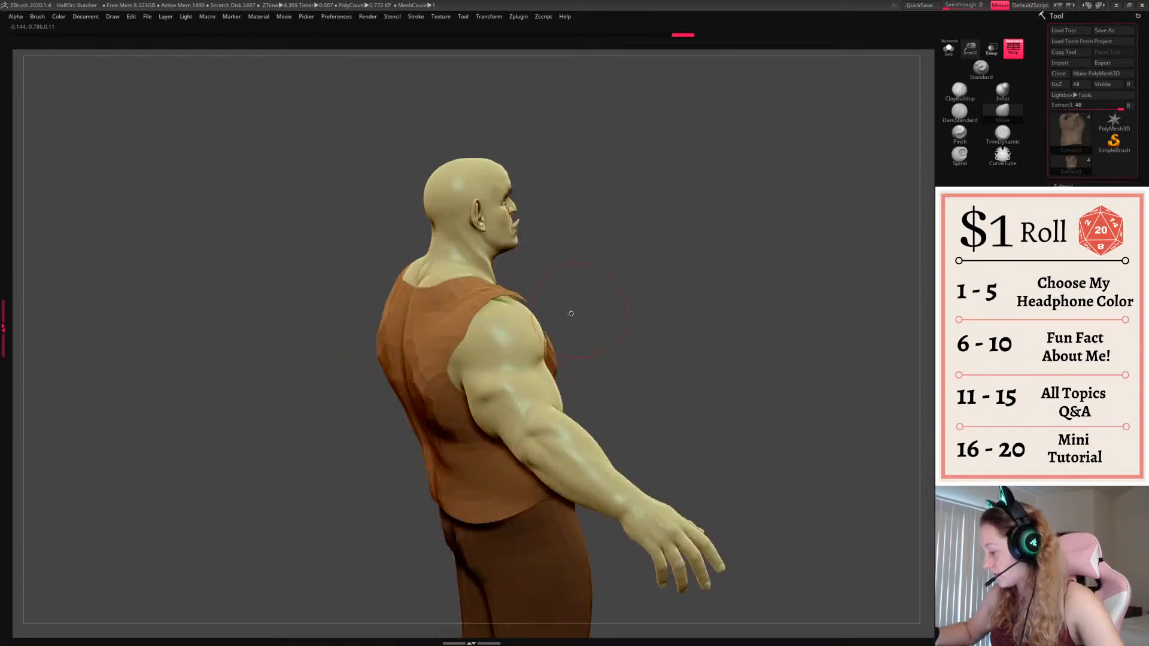
{"action": "left_click_drag", "start_coordinate": [469, 337], "coordinate": [482, 311], "text": "shift"}
{"action": "mouse_move", "coordinate": [898, 198]}
{"action": "left_mouse_down"}
{"action": "mouse_move", "coordinate": [798, 210]}
{"action": "mouse_move", "coordinate": [772, 239]}
{"action": "left_mouse_up"}
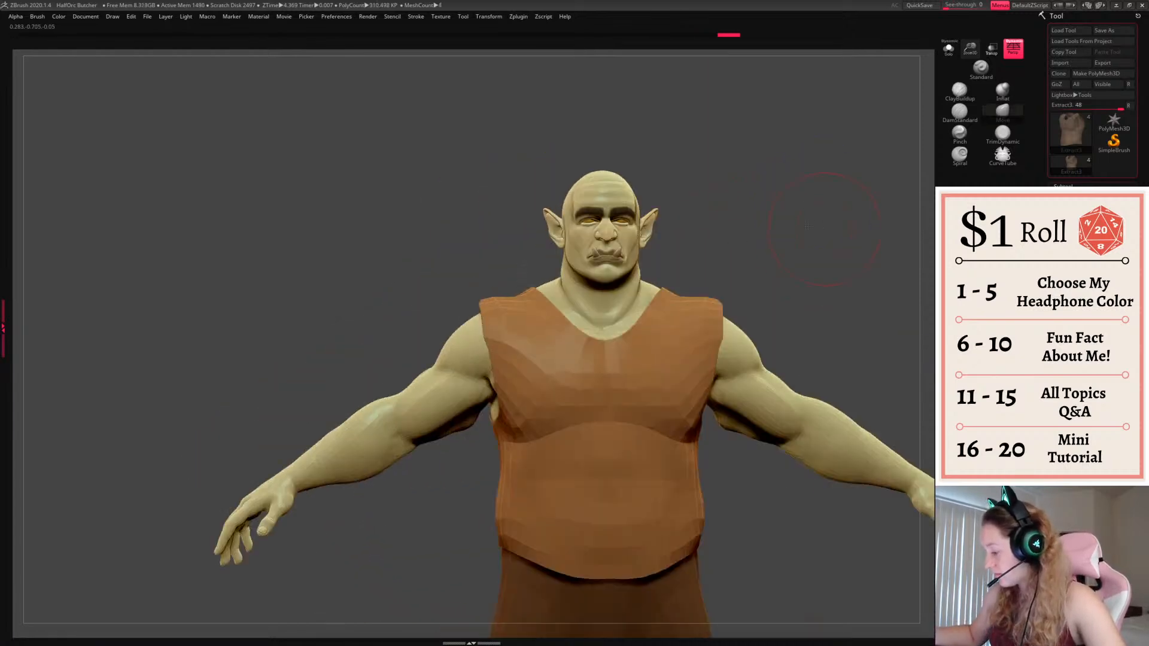
Refine the top's armholes under the arms and lower its front hem slightly with the Move brush
{"action": "left_click_drag", "start_coordinate": [850, 218], "coordinate": [742, 222], "text": "alt"}
{"action": "left_click_drag", "start_coordinate": [710, 274], "coordinate": [623, 287]}
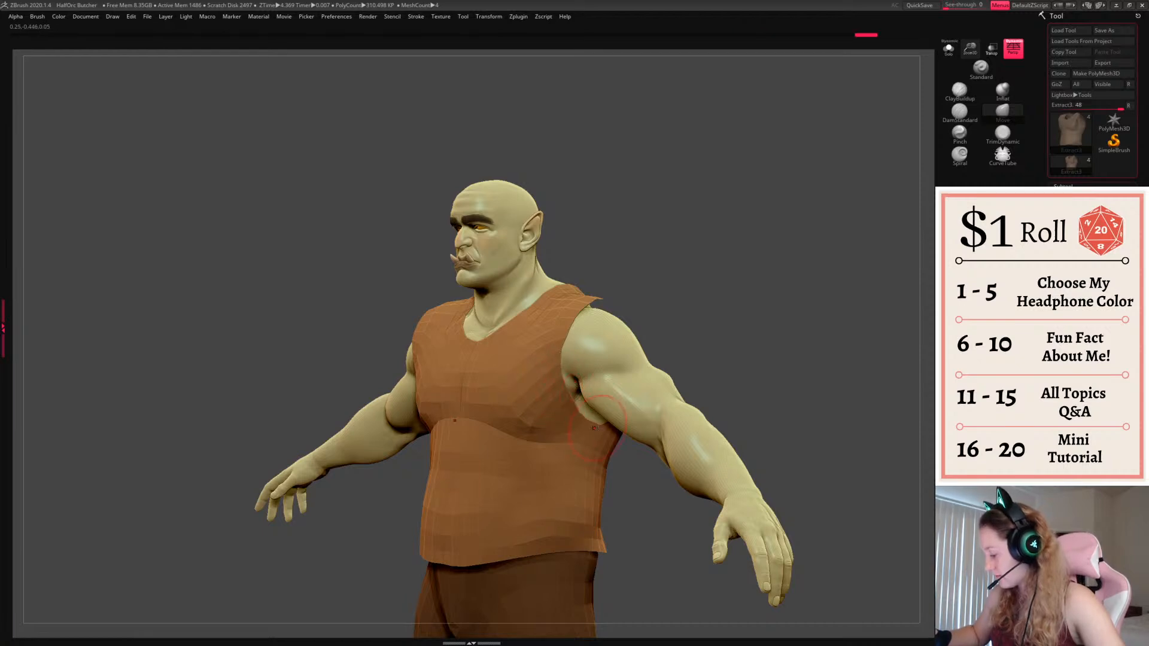
{"action": "left_click_drag", "start_coordinate": [595, 428], "coordinate": [598, 418]}
{"action": "mouse_move", "coordinate": [712, 293]}
{"action": "left_mouse_down"}
{"action": "mouse_move", "coordinate": [790, 300]}
{"action": "mouse_move", "coordinate": [748, 261]}
{"action": "mouse_move", "coordinate": [644, 388]}
{"action": "mouse_move", "coordinate": [624, 463]}
{"action": "left_mouse_up"}
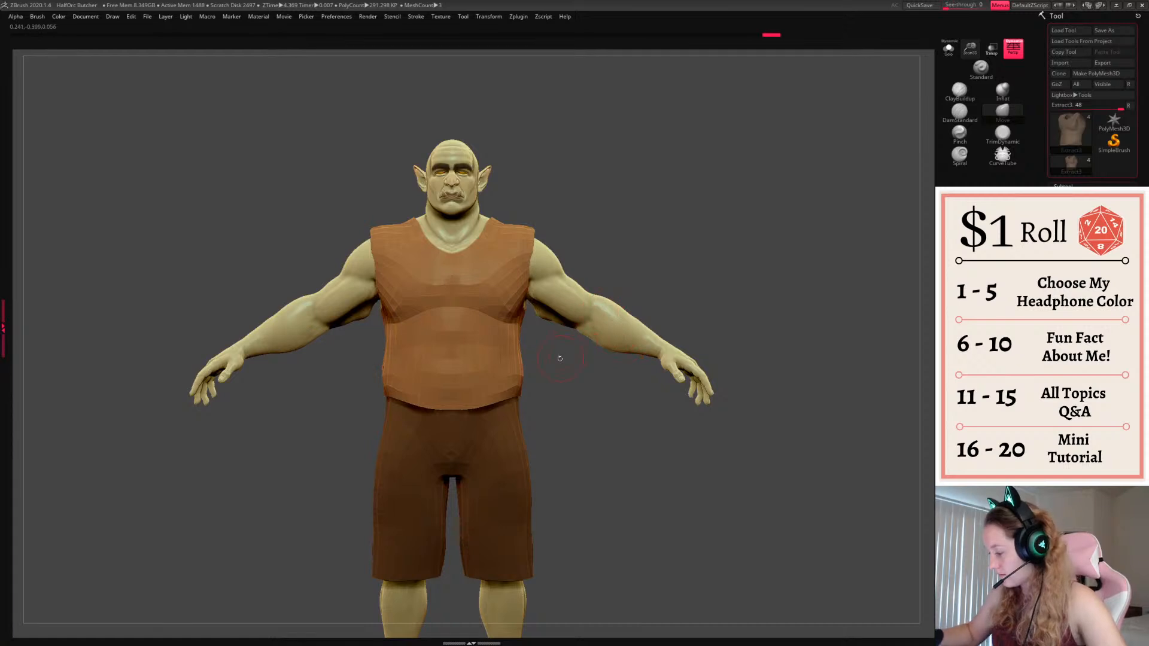
{"action": "key", "text": "space"}
{"action": "mouse_move", "coordinate": [483, 403]}
{"action": "left_mouse_down"}
{"action": "mouse_move", "coordinate": [483, 416]}
{"action": "mouse_move", "coordinate": [519, 403]}
{"action": "mouse_move", "coordinate": [523, 413]}
{"action": "left_mouse_up"}
{"action": "mouse_move", "coordinate": [578, 422]}
{"action": "left_mouse_down"}
{"action": "mouse_move", "coordinate": [678, 449]}
{"action": "mouse_move", "coordinate": [577, 419]}
{"action": "left_mouse_up"}
Select the body, hide the sleeveless top and mask a rectangular band across the belly above the shorts
{"action": "left_click", "coordinate": [629, 329], "text": "alt"}
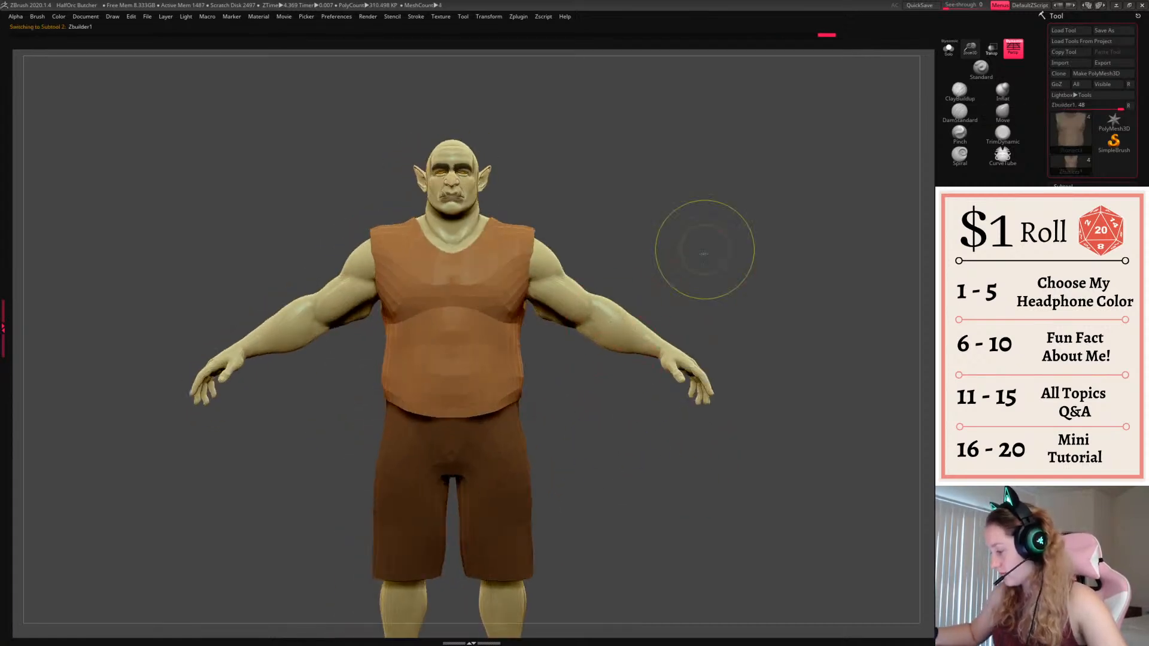
{"action": "key", "text": "space"}
{"action": "left_click_drag", "start_coordinate": [751, 234], "coordinate": [722, 204], "text": "alt"}
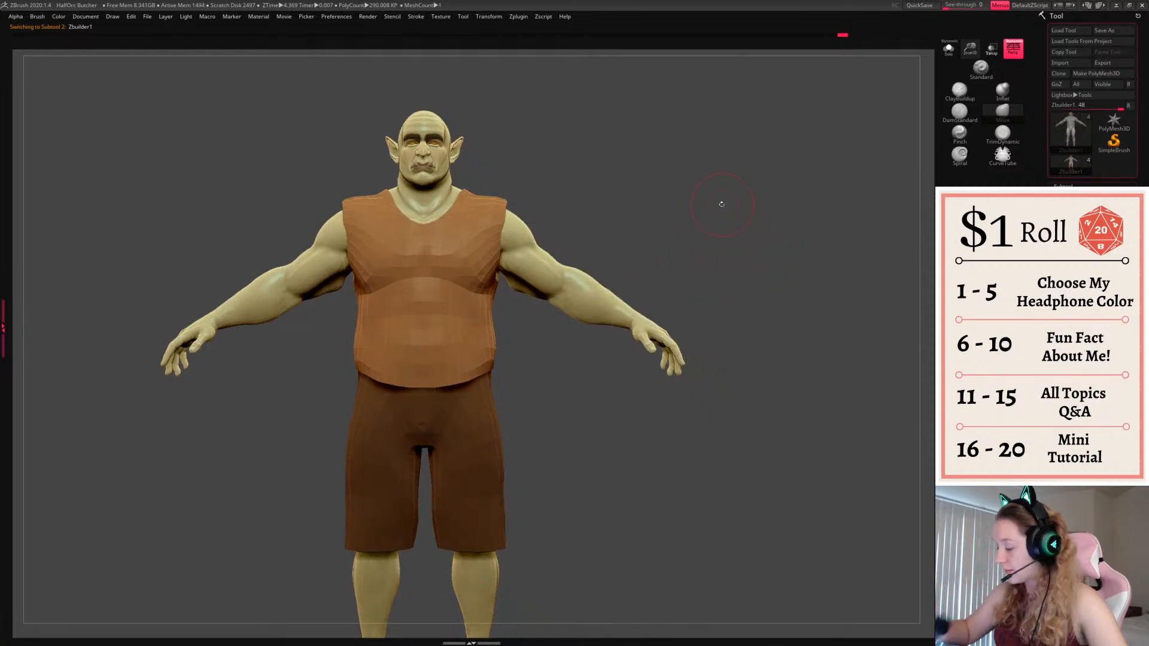
{"action": "key", "text": "space"}
{"action": "left_click_drag", "start_coordinate": [519, 380], "coordinate": [531, 425]}
{"action": "left_click_drag", "start_coordinate": [356, 372], "coordinate": [522, 306], "text": "ctrl"}
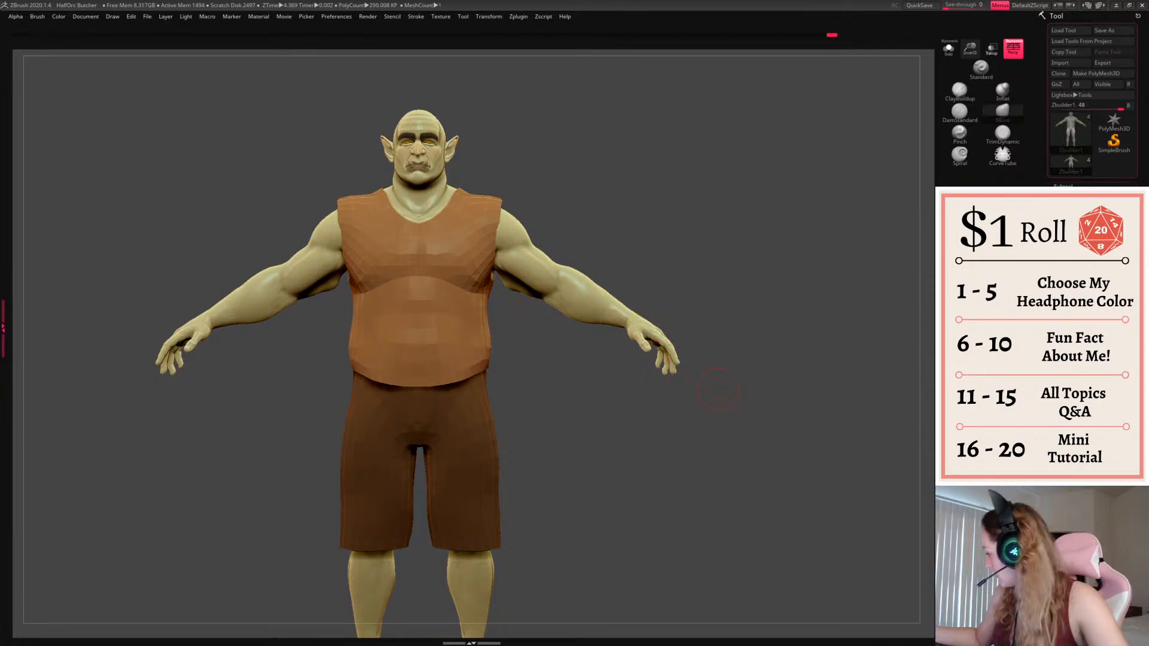
{"action": "left_click_drag", "start_coordinate": [328, 358], "coordinate": [535, 298], "text": "ctrl"}
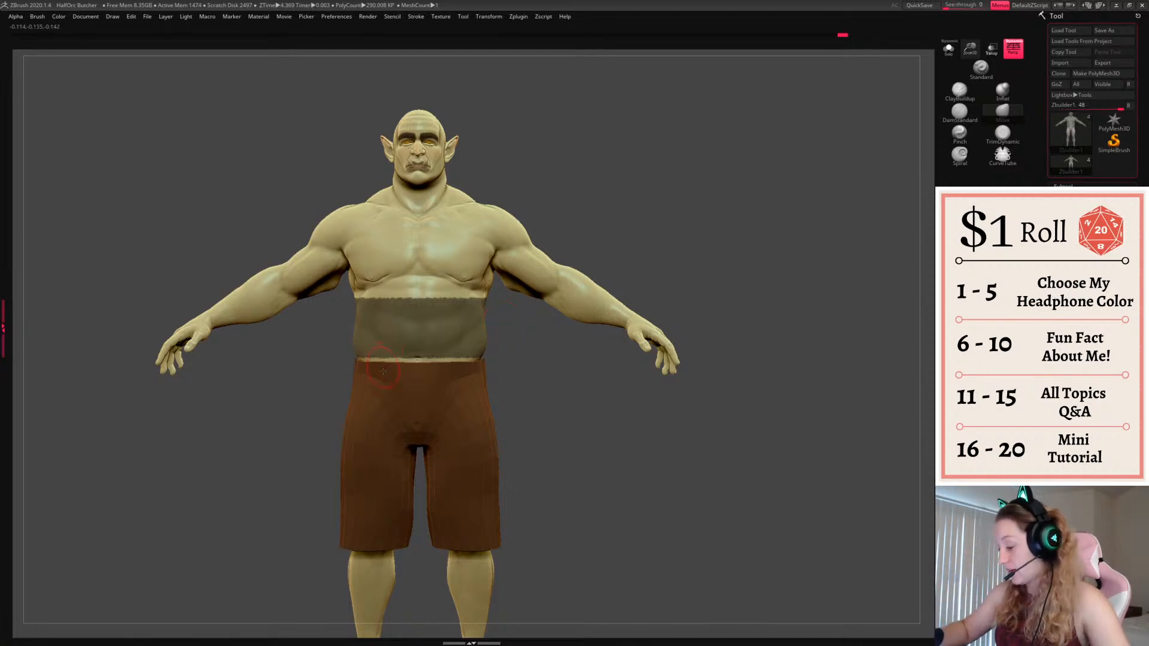
Undo the trial mask of slanted straps and mask the chest with two straight straps running up to the shoulders
{"action": "mouse_move", "coordinate": [469, 231]}
{"action": "left_mouse_down", "text": "ctrl"}
{"action": "mouse_move", "coordinate": [474, 216]}
{"action": "mouse_move", "coordinate": [424, 280]}
{"action": "mouse_move", "coordinate": [456, 213]}
{"action": "left_mouse_up", "text": "ctrl"}
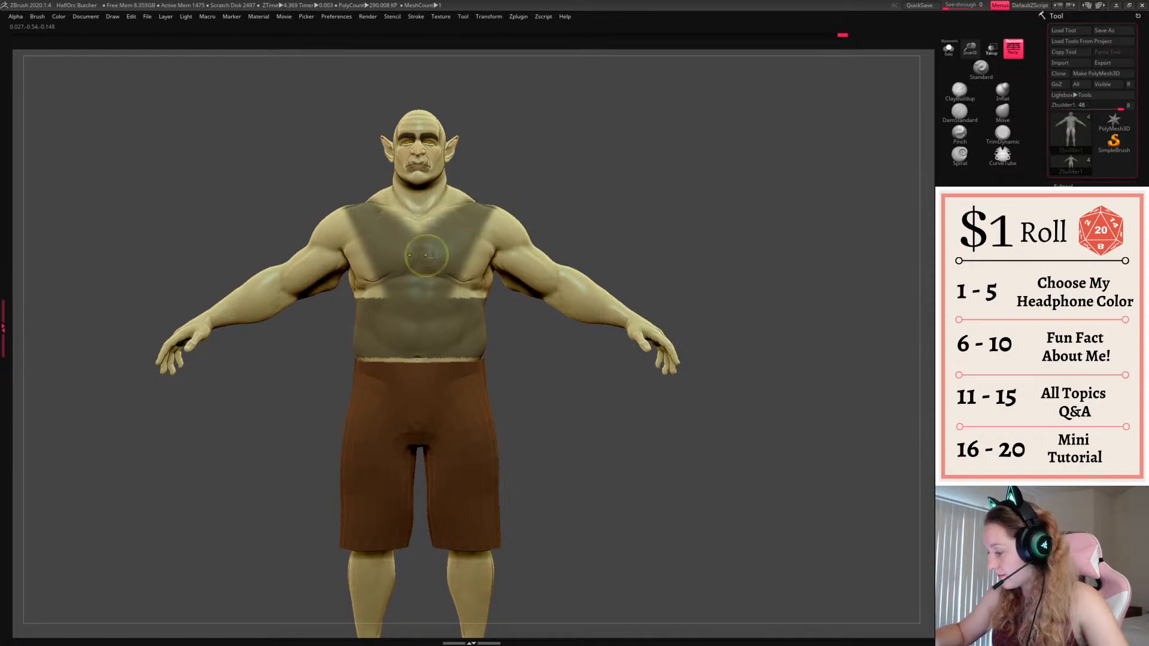
{"action": "key", "text": "ctrl+z"}
{"action": "mouse_move", "coordinate": [419, 296]}
{"action": "left_mouse_down", "text": "ctrl"}
{"action": "mouse_move", "coordinate": [419, 223]}
{"action": "mouse_move", "coordinate": [437, 245]}
{"action": "mouse_move", "coordinate": [420, 259]}
{"action": "mouse_move", "coordinate": [464, 255]}
{"action": "mouse_move", "coordinate": [443, 283]}
{"action": "mouse_move", "coordinate": [472, 300]}
{"action": "mouse_move", "coordinate": [477, 263]}
{"action": "mouse_move", "coordinate": [457, 203]}
{"action": "mouse_move", "coordinate": [474, 180]}
{"action": "left_mouse_up", "text": "ctrl"}
{"action": "key", "text": "ctrl+z"}
{"action": "key", "text": "space"}
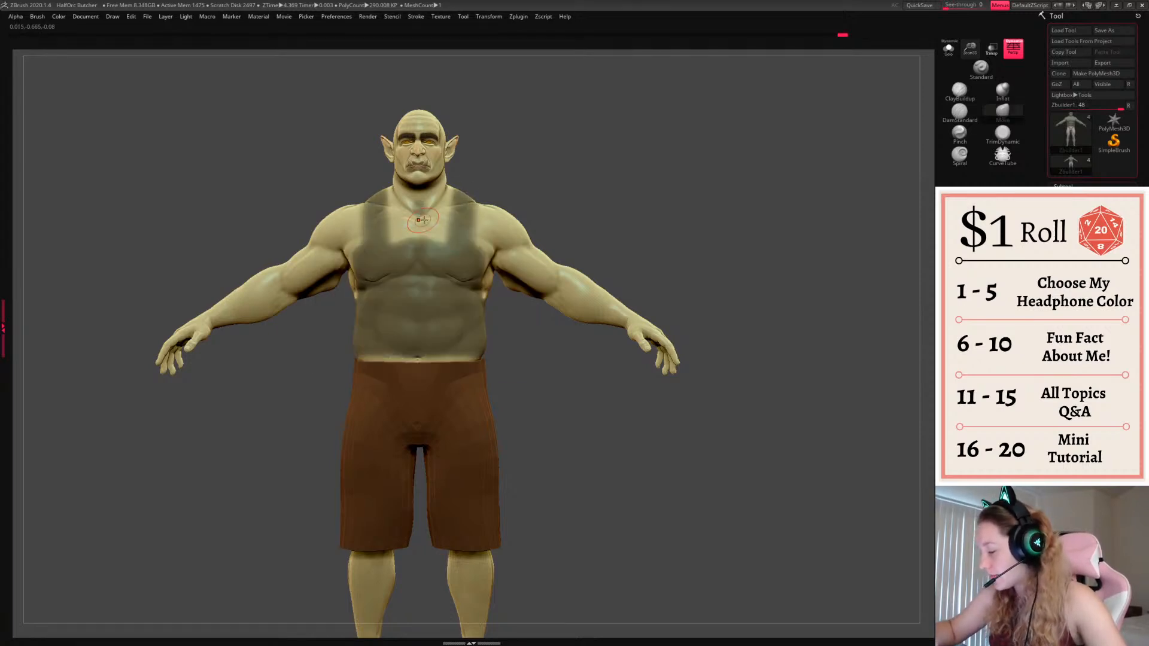
{"action": "key", "text": "ctrl+z"}
Continue the strap masks over the shoulders and down the back to the waist band, cleaning up their edges
{"action": "mouse_move", "coordinate": [683, 179]}
{"action": "left_mouse_down"}
{"action": "mouse_move", "coordinate": [440, 188]}
{"action": "mouse_move", "coordinate": [373, 312]}
{"action": "mouse_move", "coordinate": [386, 216]}
{"action": "left_mouse_up"}
{"action": "left_click_drag", "start_coordinate": [611, 201], "coordinate": [604, 150]}
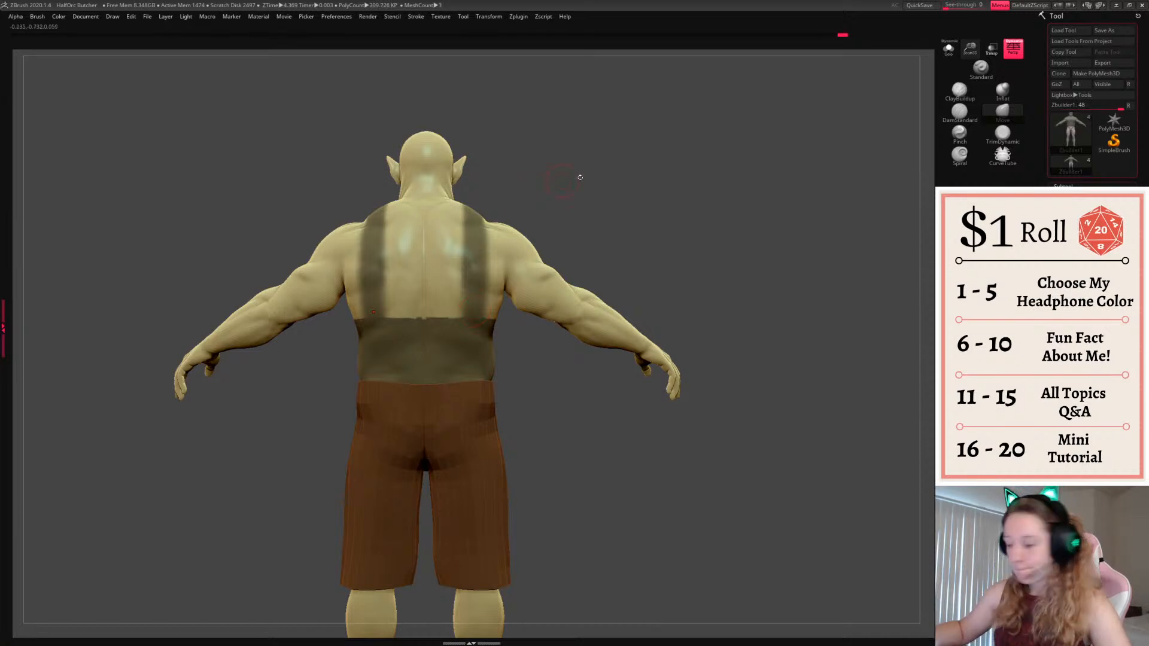
{"action": "mouse_move", "coordinate": [400, 319]}
{"action": "left_mouse_down", "text": "ctrl+alt"}
{"action": "mouse_move", "coordinate": [413, 323]}
{"action": "mouse_move", "coordinate": [410, 341]}
{"action": "left_mouse_up", "text": "ctrl+alt"}
{"action": "mouse_move", "coordinate": [656, 190]}
{"action": "left_mouse_down"}
{"action": "mouse_move", "coordinate": [745, 197]}
{"action": "mouse_move", "coordinate": [644, 201]}
{"action": "mouse_move", "coordinate": [682, 187]}
{"action": "mouse_move", "coordinate": [719, 198]}
{"action": "mouse_move", "coordinate": [667, 227]}
{"action": "left_mouse_up"}
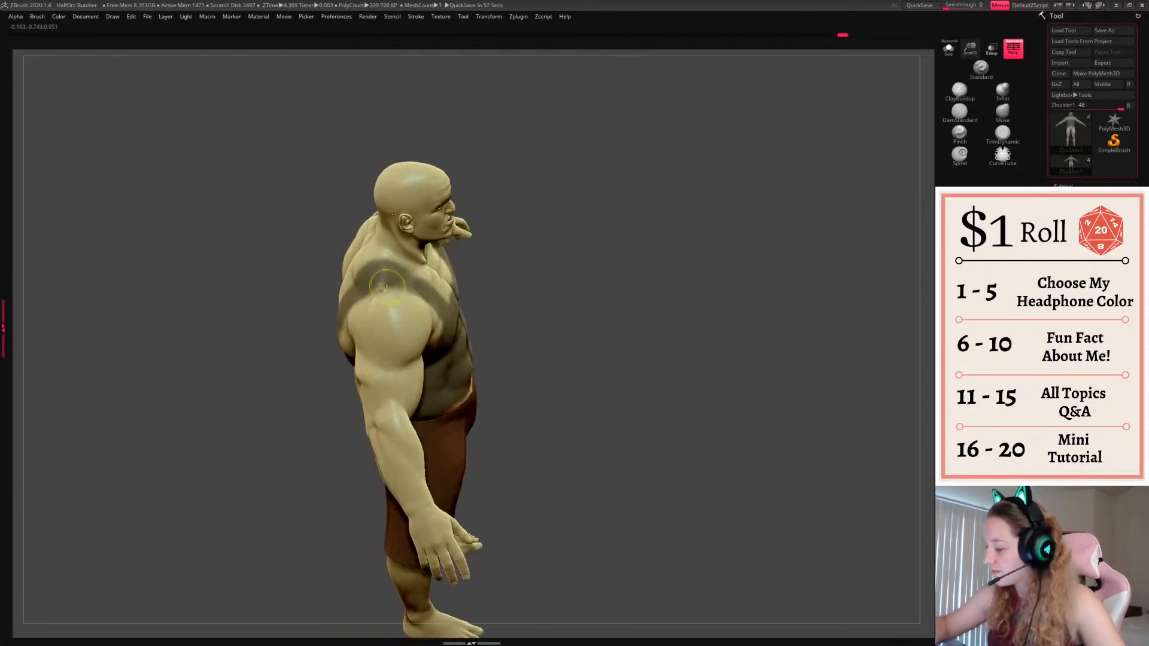
{"action": "left_click_drag", "start_coordinate": [539, 205], "coordinate": [363, 261]}
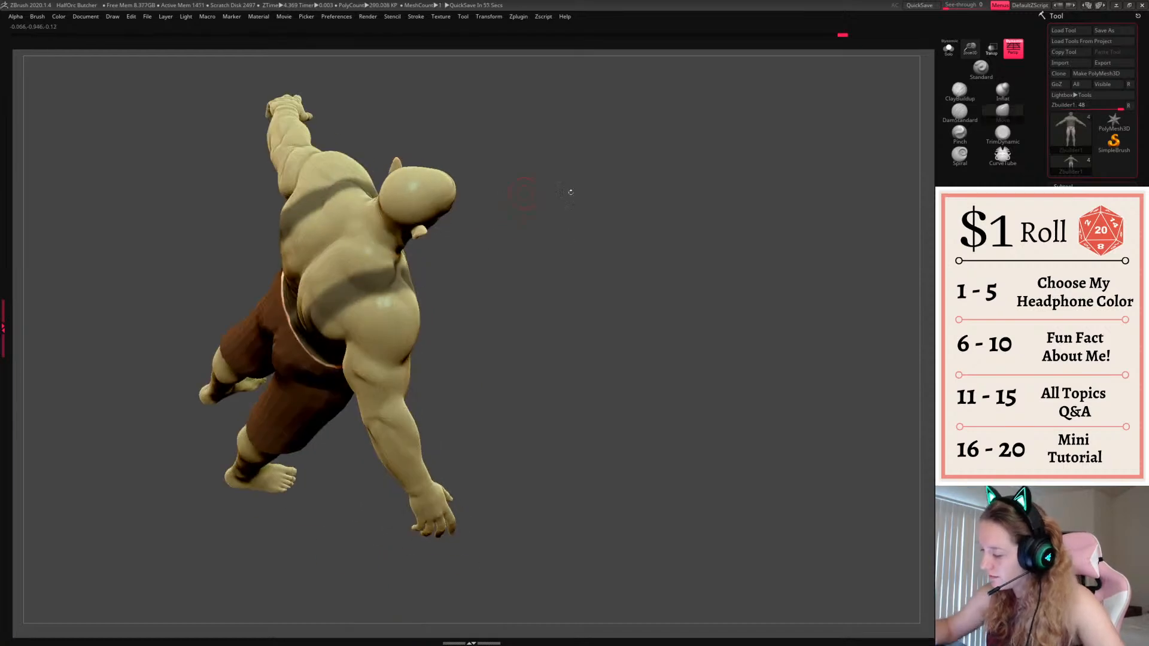
{"action": "left_click_drag", "start_coordinate": [705, 213], "coordinate": [623, 208]}
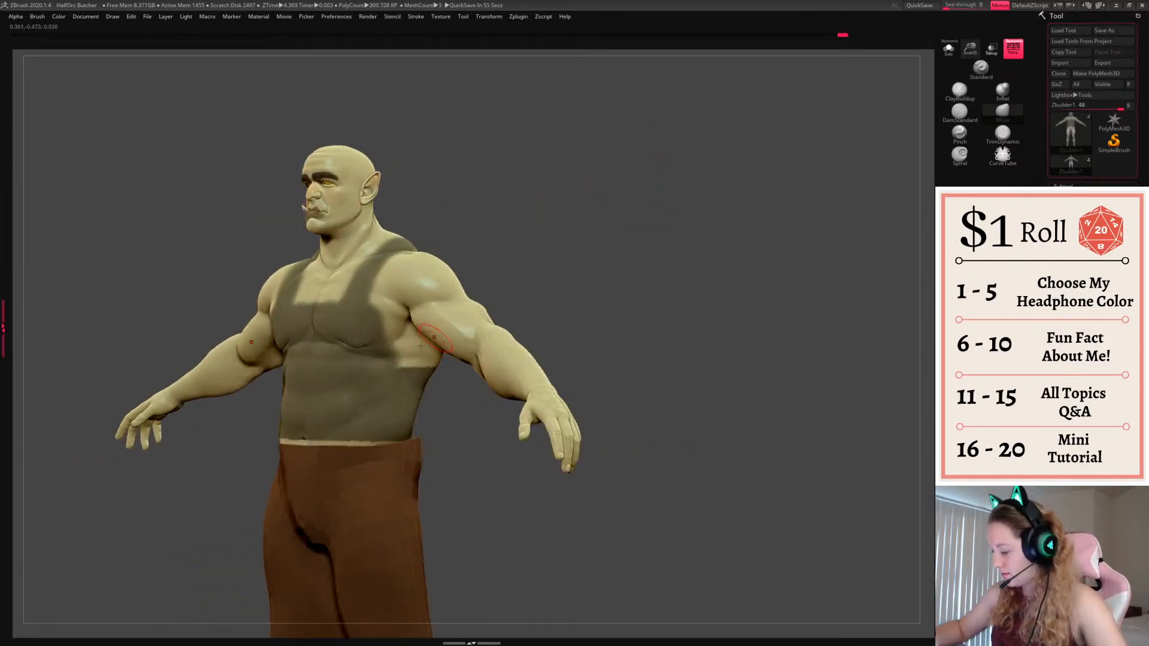
Erase the mask along the sides of the torso below the armpits to narrow it into an apron shape
{"action": "left_click_drag", "start_coordinate": [397, 358], "coordinate": [384, 340], "text": "ctrl+alt"}
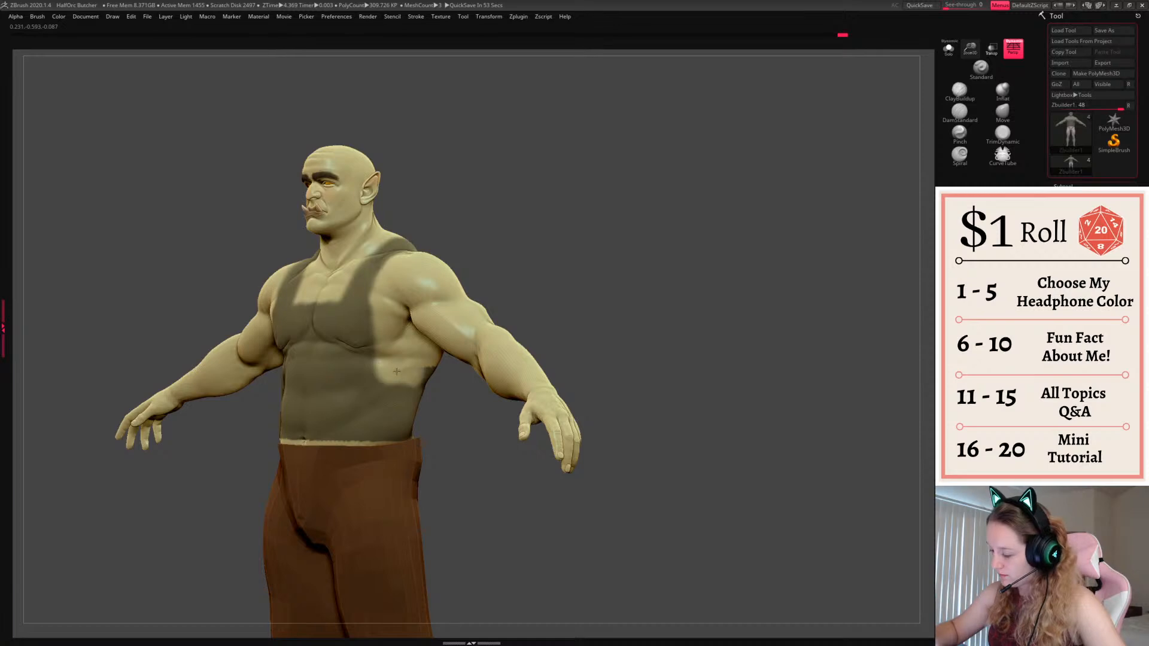
{"action": "left_click_drag", "start_coordinate": [638, 244], "coordinate": [467, 241]}
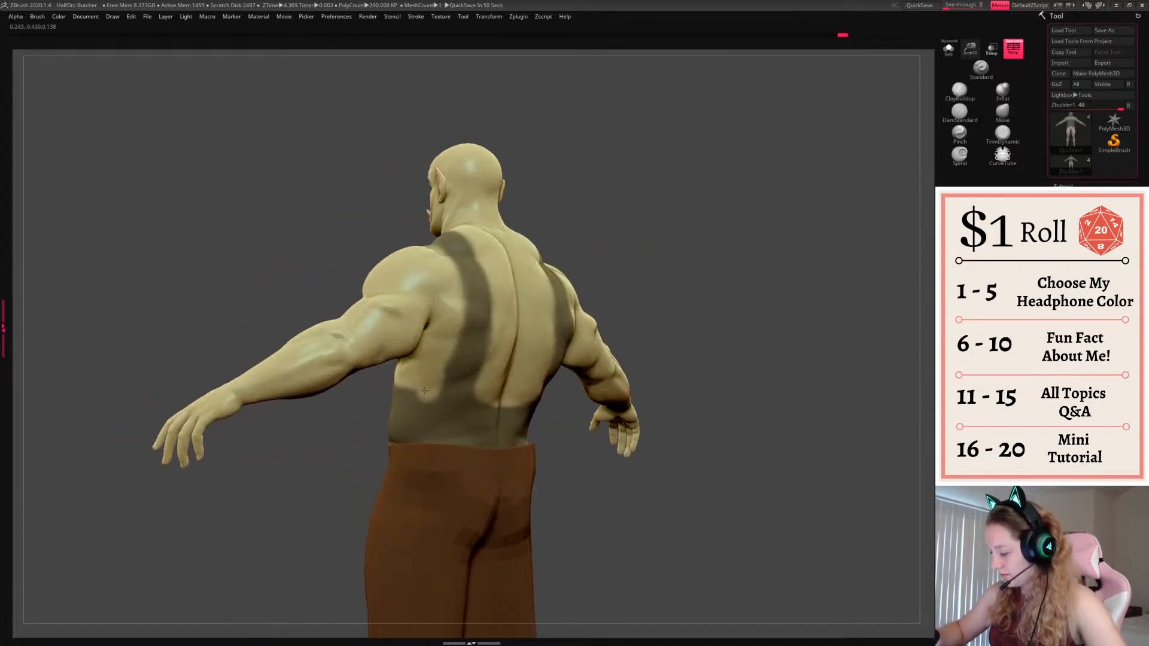
{"action": "left_click_drag", "start_coordinate": [589, 263], "coordinate": [742, 264]}
{"action": "mouse_move", "coordinate": [360, 353]}
{"action": "left_mouse_down", "text": "ctrl+alt"}
{"action": "mouse_move", "coordinate": [363, 386]}
{"action": "mouse_move", "coordinate": [381, 405]}
{"action": "left_mouse_up", "text": "ctrl+alt"}
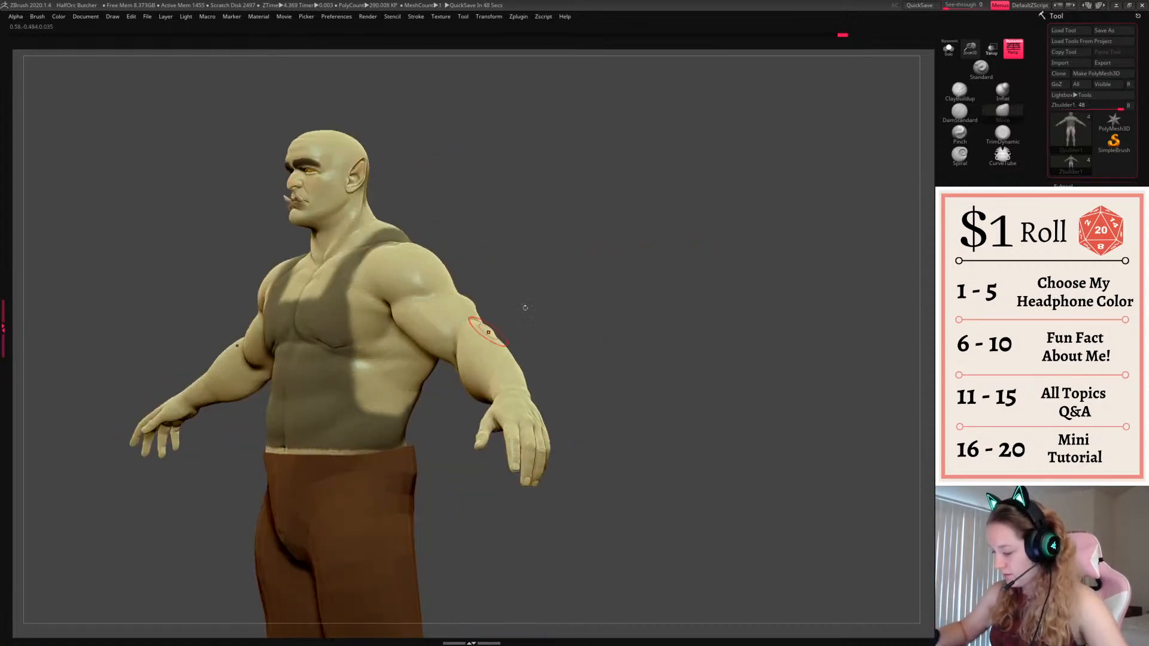
{"action": "mouse_move", "coordinate": [605, 285]}
{"action": "left_mouse_down", "text": "shift"}
{"action": "mouse_move", "coordinate": [680, 279]}
{"action": "mouse_move", "coordinate": [576, 264]}
{"action": "left_mouse_up", "text": "shift"}
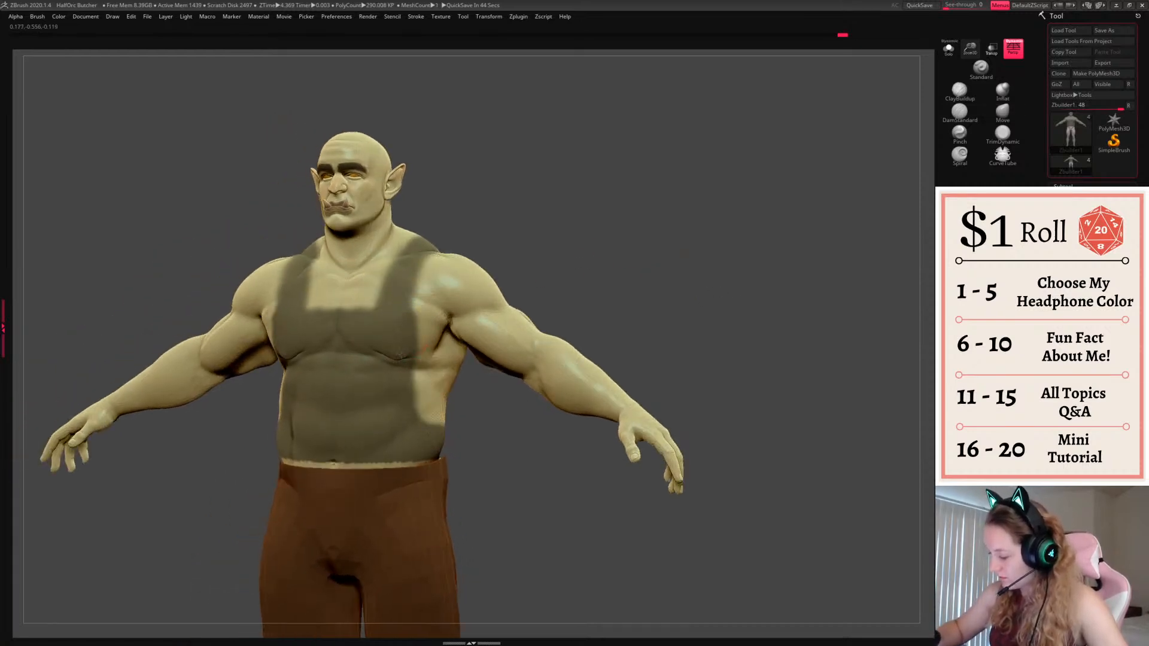
{"action": "left_click_drag", "start_coordinate": [420, 409], "coordinate": [441, 413], "text": "ctrl+alt"}
{"action": "key", "text": "space"}
{"action": "left_click_drag", "start_coordinate": [508, 233], "coordinate": [641, 228]}
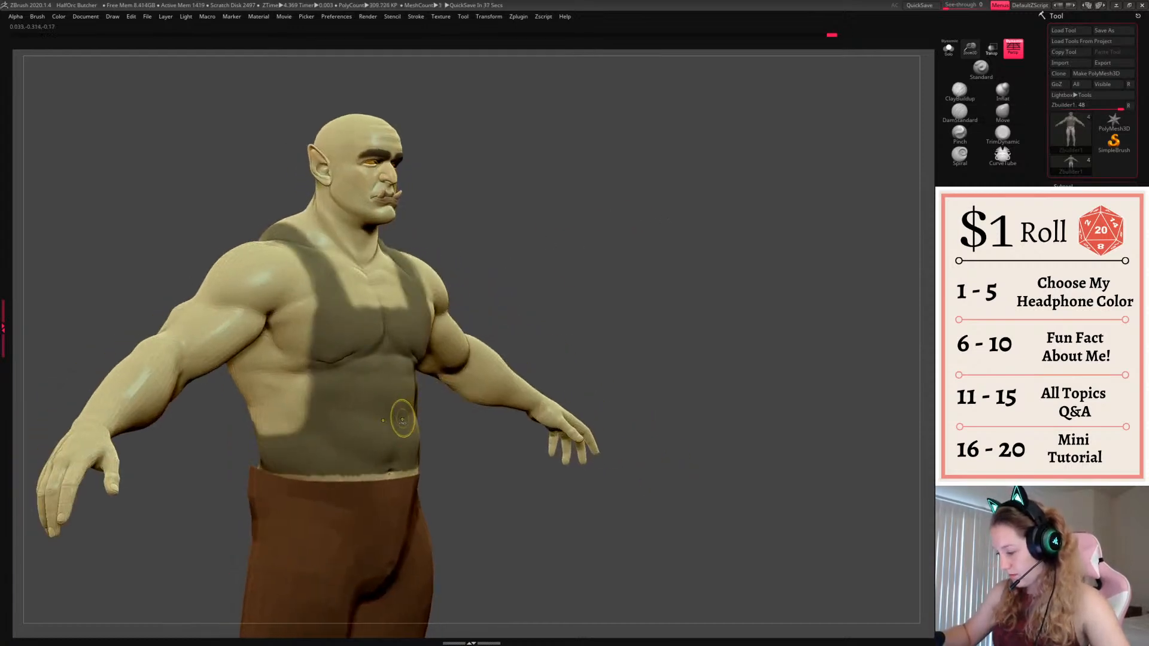
Extract the masked torso and shoulder-strap area of the body as a new apron subtool
{"action": "mouse_move", "coordinate": [592, 235]}
{"action": "left_mouse_down"}
{"action": "mouse_move", "coordinate": [758, 231]}
{"action": "mouse_move", "coordinate": [448, 395]}
{"action": "left_mouse_up"}
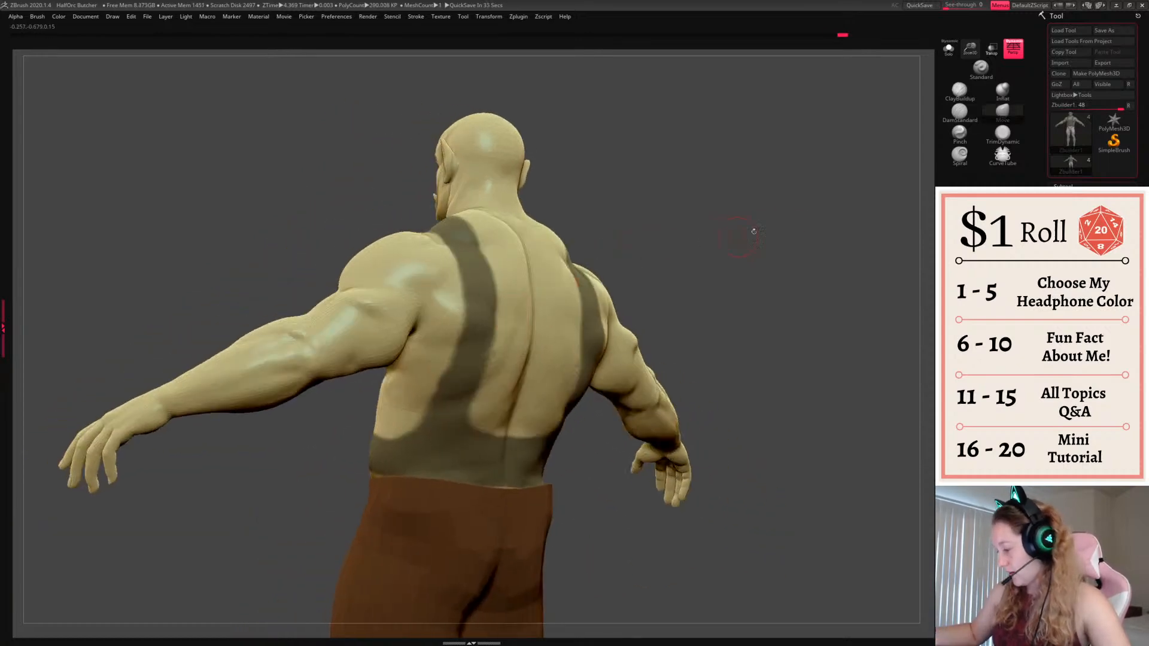
{"action": "left_click_drag", "start_coordinate": [752, 231], "coordinate": [920, 205]}
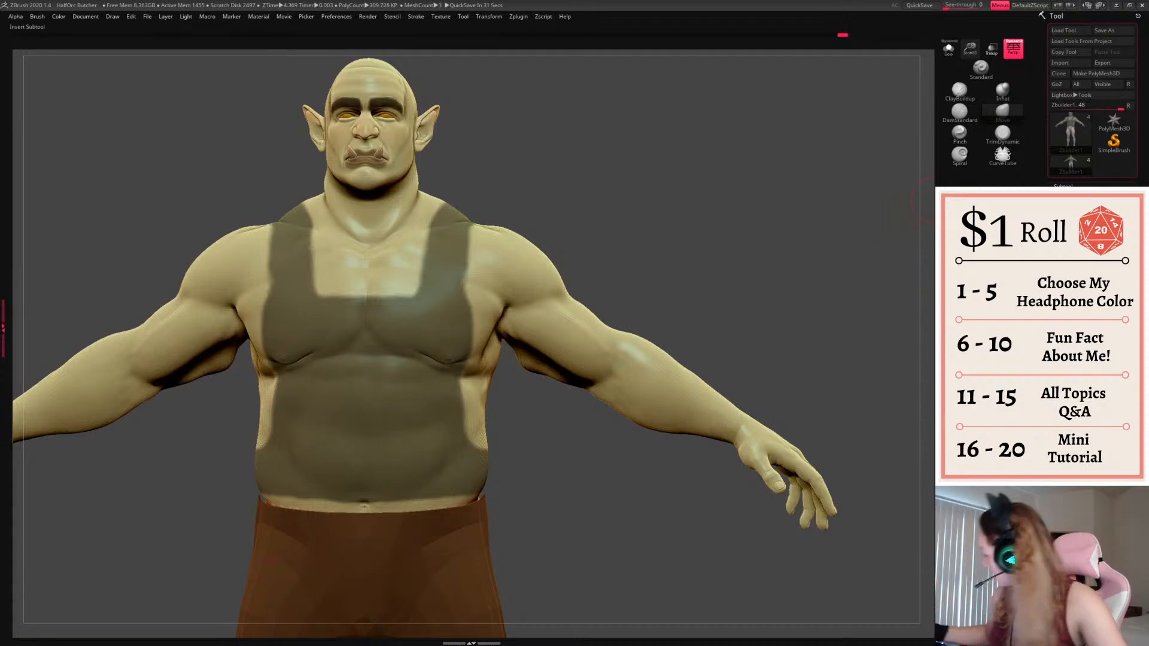
{"action": "left_click", "coordinate": [1063, 350]}
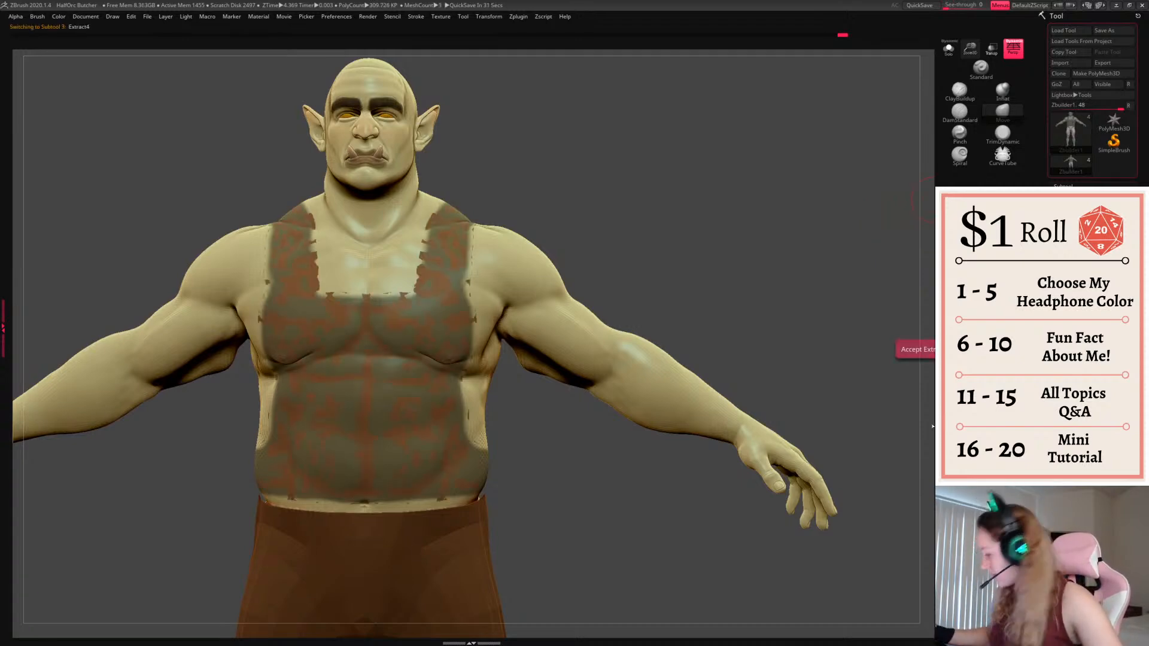
Isolate the extracted apron with its wireframe shown and ZRemesh it repeatedly down to a low polygon density
{"action": "left_click", "coordinate": [949, 48]}
{"action": "left_click_drag", "start_coordinate": [838, 162], "coordinate": [834, 297]}
{"action": "key", "text": "shift+f"}
{"action": "left_click", "coordinate": [1072, 300]}
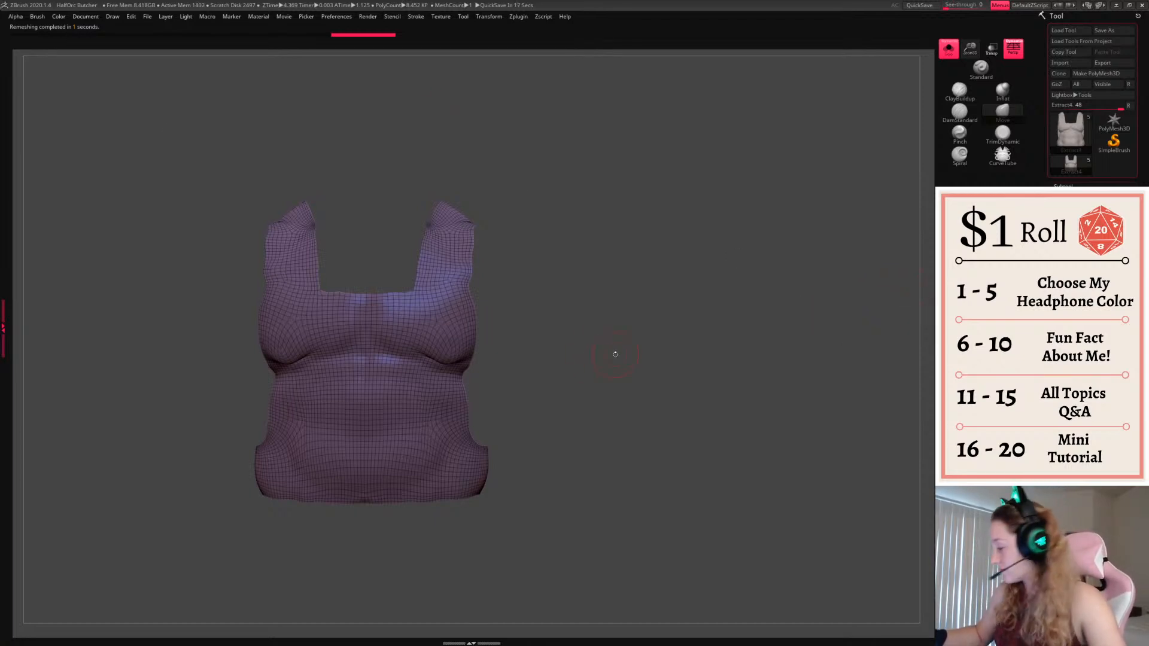
{"action": "left_click_drag", "start_coordinate": [615, 355], "coordinate": [796, 433]}
{"action": "left_click", "coordinate": [965, 307]}
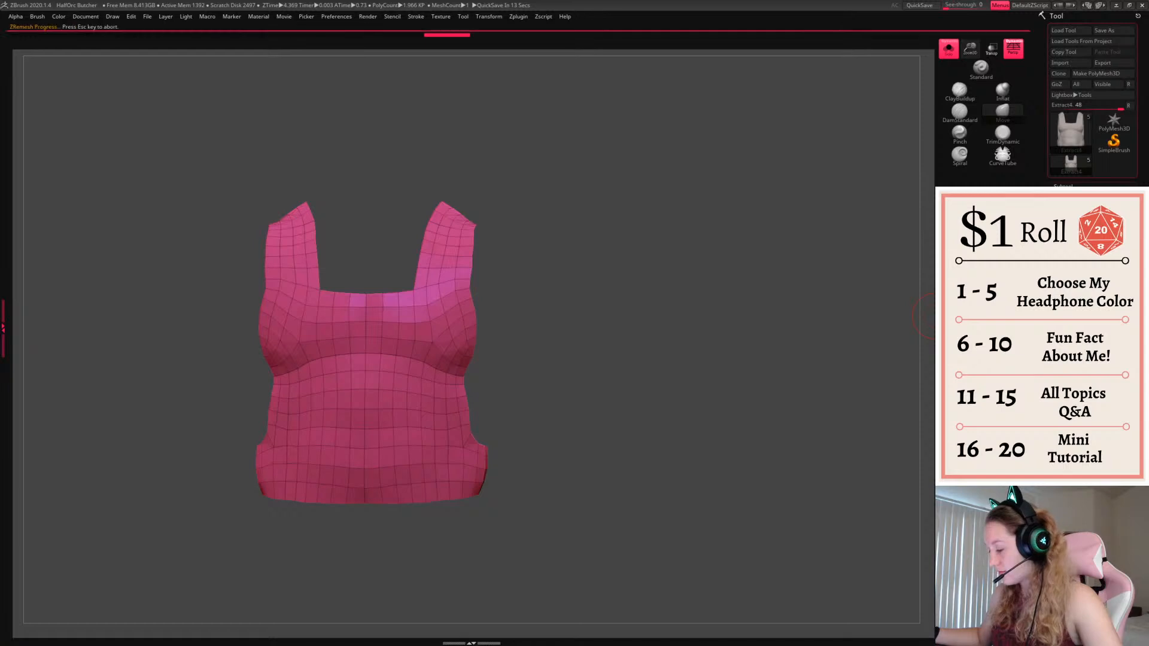
{"action": "left_click_drag", "start_coordinate": [662, 460], "coordinate": [684, 451], "text": "alt"}
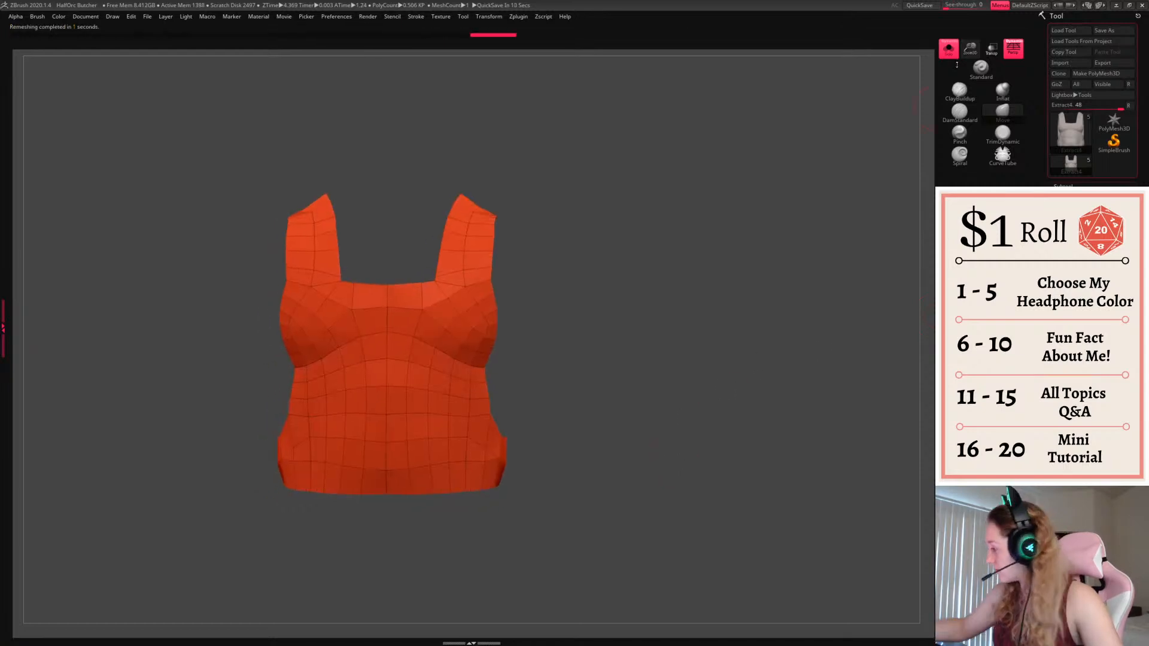
Show the whole character again and enlarge the apron slightly so it sits outside the torso
{"action": "left_click", "coordinate": [949, 49]}
{"action": "key", "text": "w"}
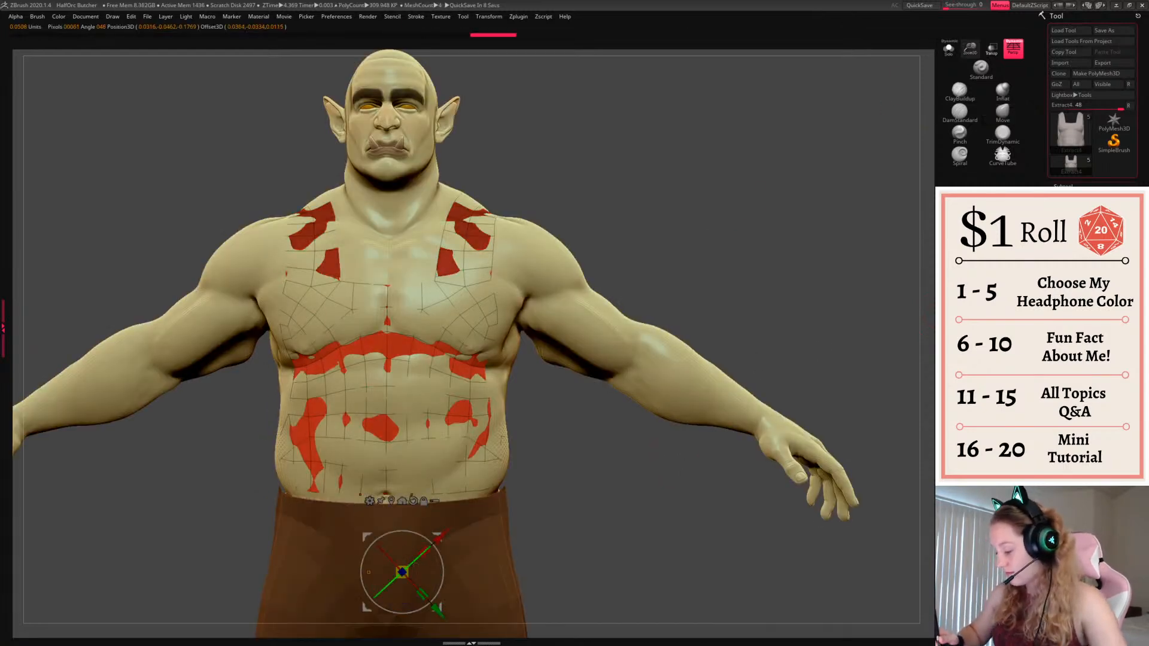
{"action": "left_click_drag", "start_coordinate": [393, 578], "coordinate": [446, 533]}
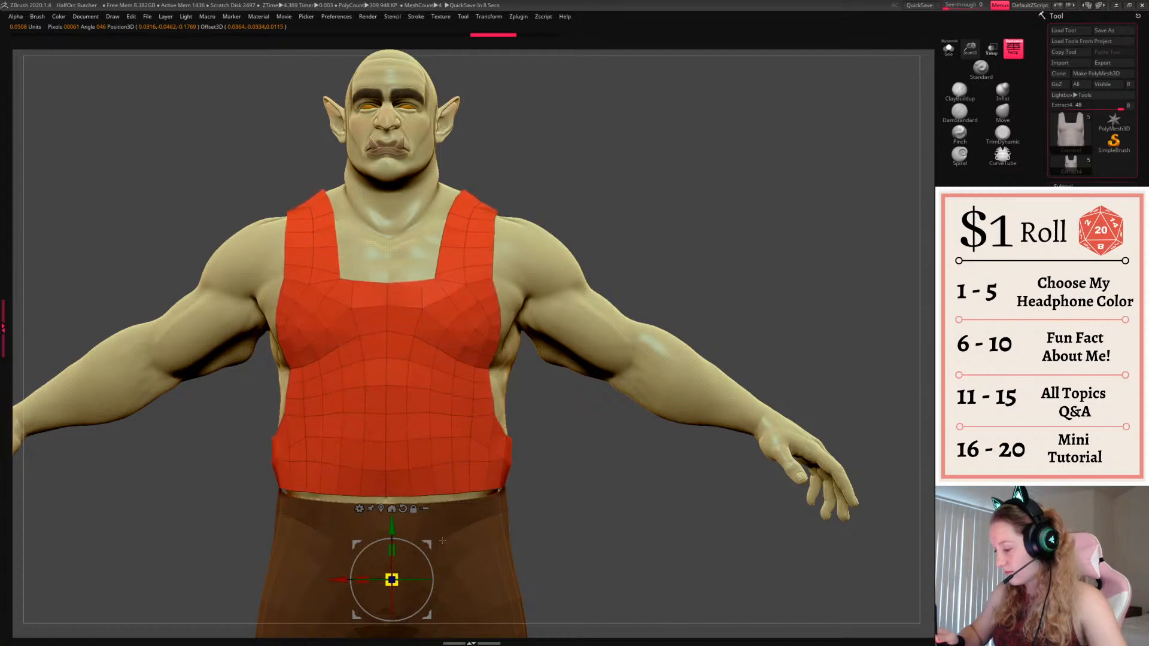
{"action": "key", "text": "q"}
Adjust the brush size and reshape the apron's side edges around the waist with the Move brush
{"action": "mouse_move", "coordinate": [819, 257]}
{"action": "left_mouse_down"}
{"action": "mouse_move", "coordinate": [527, 270]}
{"action": "mouse_move", "coordinate": [777, 246]}
{"action": "mouse_move", "coordinate": [795, 264]}
{"action": "mouse_move", "coordinate": [771, 273]}
{"action": "left_mouse_up"}
{"action": "key", "text": "space"}
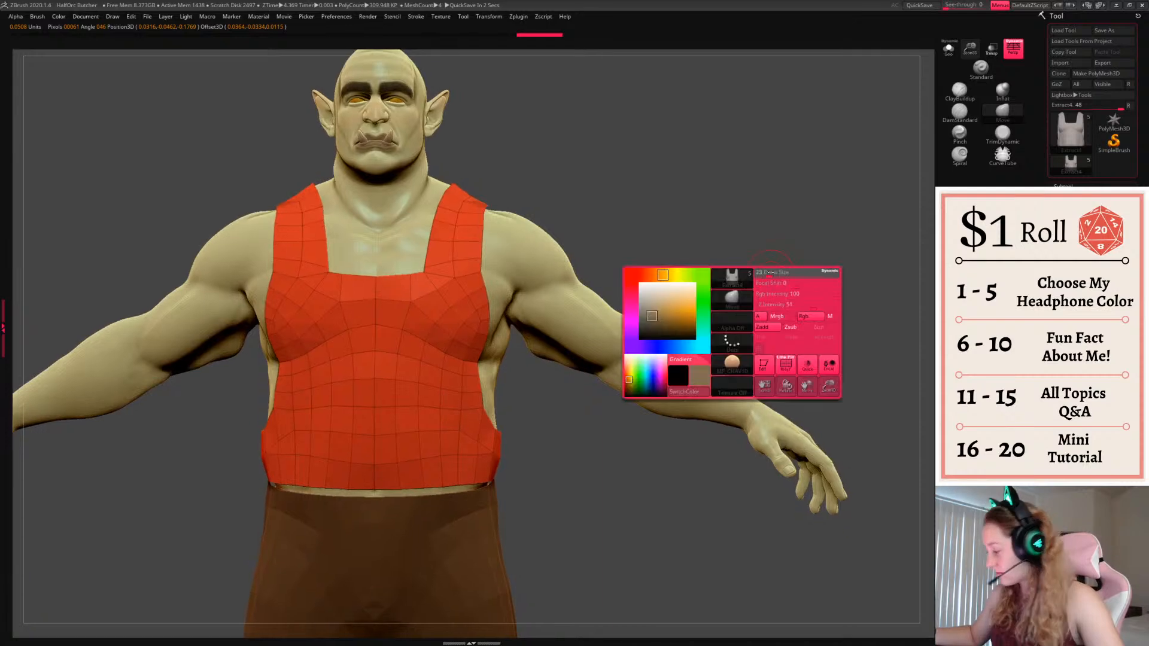
{"action": "left_click_drag", "start_coordinate": [479, 375], "coordinate": [488, 378]}
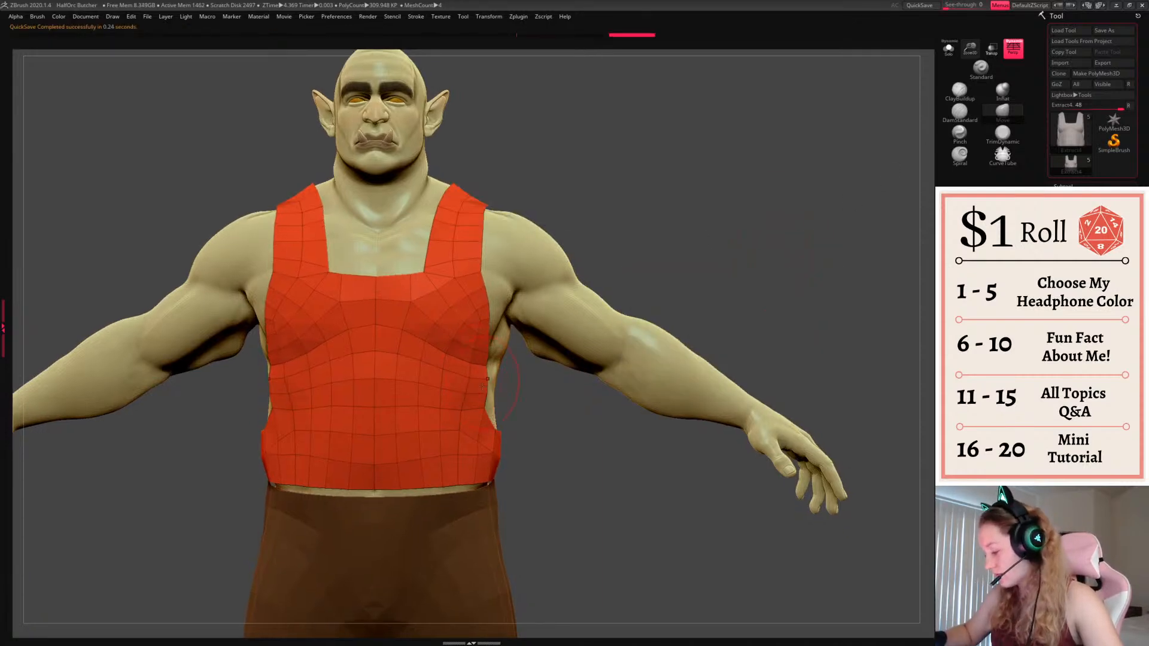
{"action": "left_click_drag", "start_coordinate": [798, 233], "coordinate": [634, 246]}
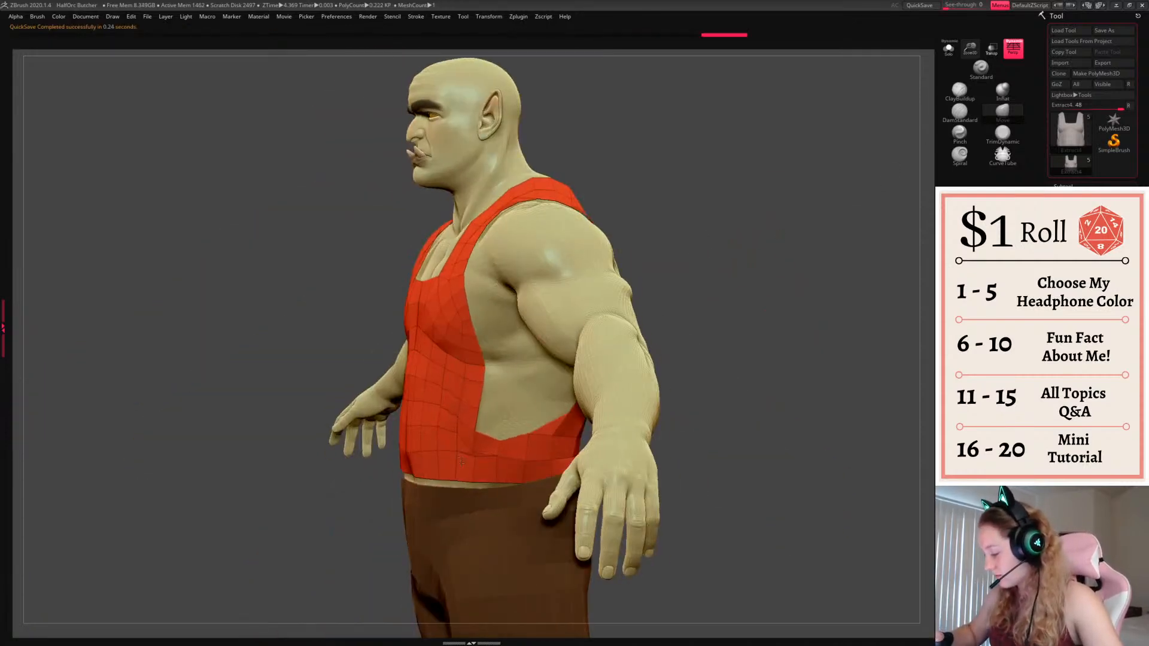
{"action": "left_click_drag", "start_coordinate": [498, 450], "coordinate": [504, 430]}
{"action": "left_click_drag", "start_coordinate": [735, 294], "coordinate": [508, 397]}
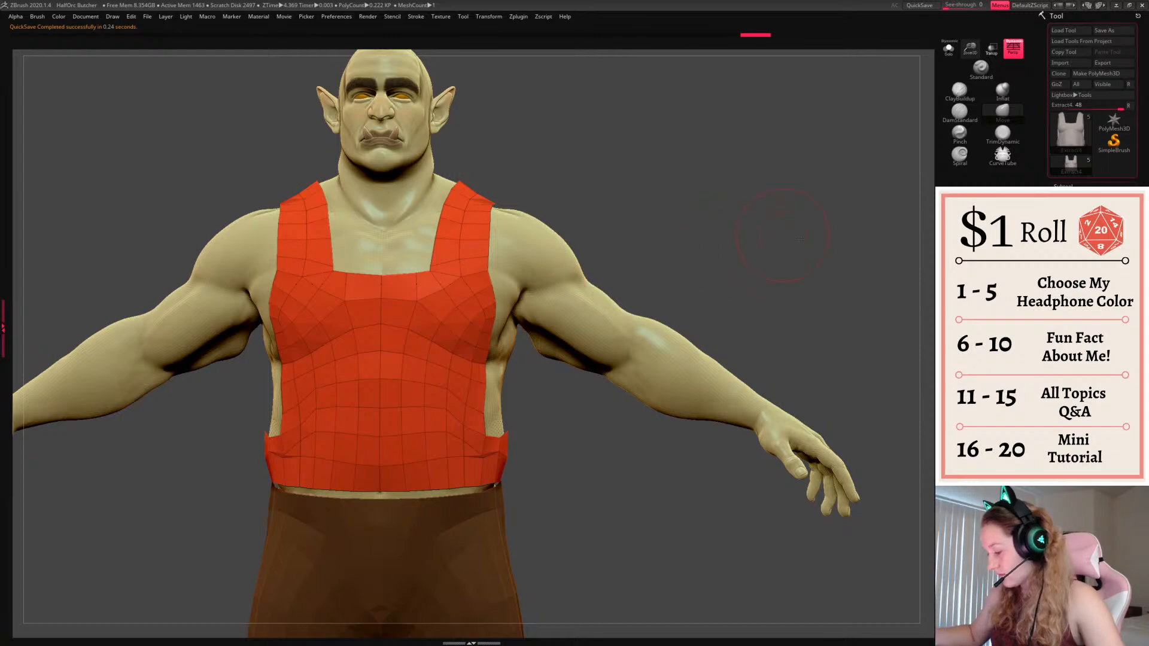
Try to ZRemesh the apron once more while checking its back straps
{"action": "left_click_drag", "start_coordinate": [800, 238], "coordinate": [602, 308]}
{"action": "left_click_drag", "start_coordinate": [552, 396], "coordinate": [555, 399]}
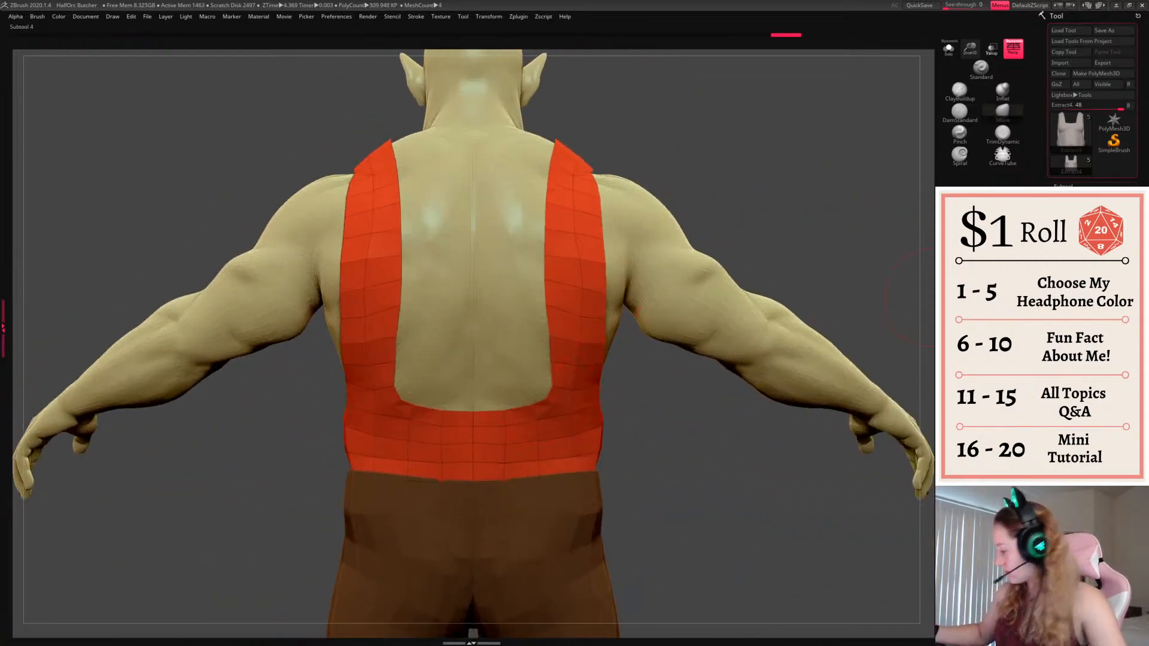
{"action": "left_click", "coordinate": [1071, 264]}
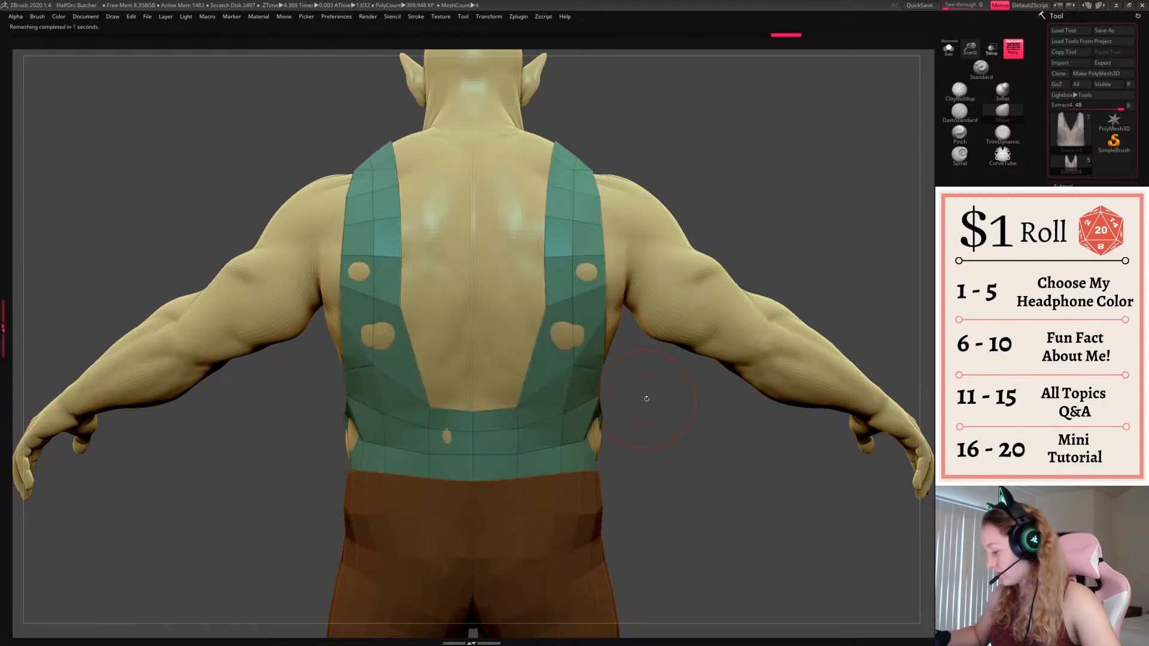
{"action": "left_click_drag", "start_coordinate": [657, 397], "coordinate": [766, 310]}
Show the shirt, enlarge the apron so it sits over it, and hide the wireframe
{"action": "left_click", "coordinate": [1127, 269]}
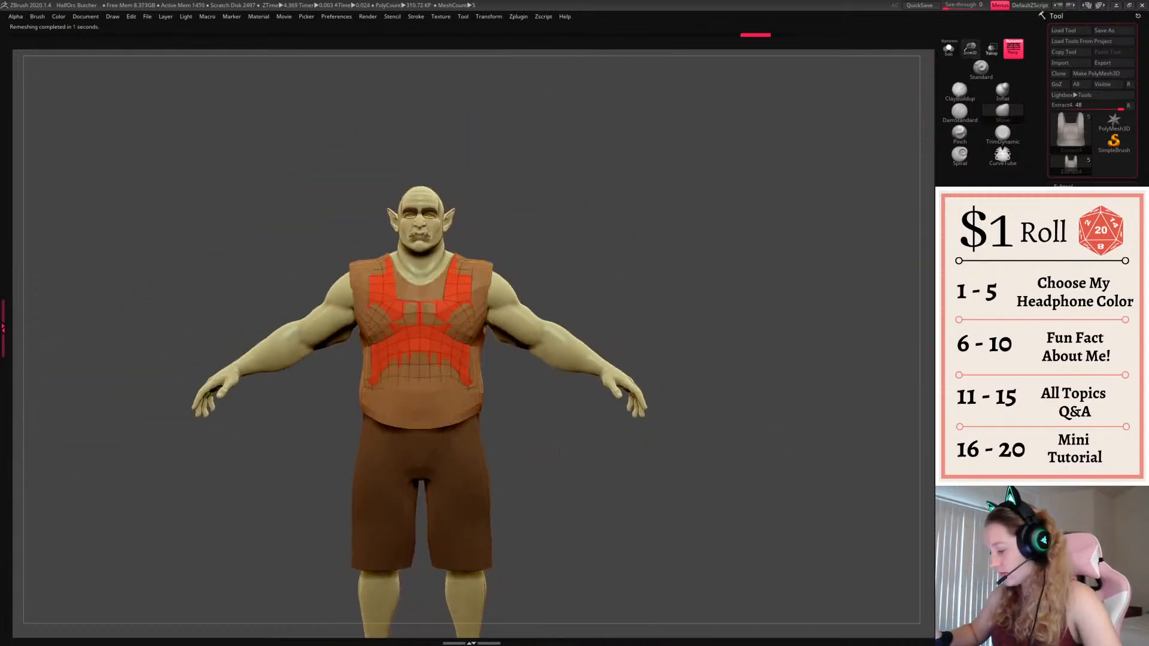
{"action": "mouse_move", "coordinate": [561, 454]}
{"action": "left_mouse_down"}
{"action": "mouse_move", "coordinate": [671, 454]}
{"action": "mouse_move", "coordinate": [557, 447]}
{"action": "left_mouse_up"}
{"action": "key", "text": "w"}
{"action": "left_click_drag", "start_coordinate": [421, 449], "coordinate": [447, 427]}
{"action": "key", "text": "q"}
{"action": "key", "text": "shift+f"}
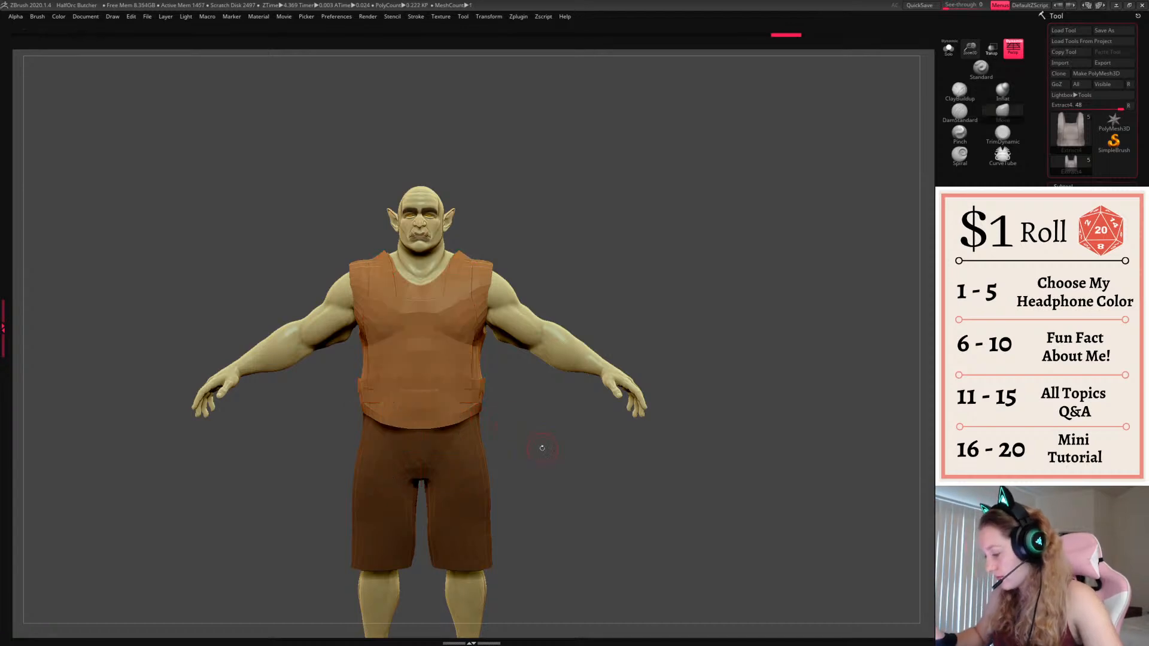
{"action": "key", "text": "space"}
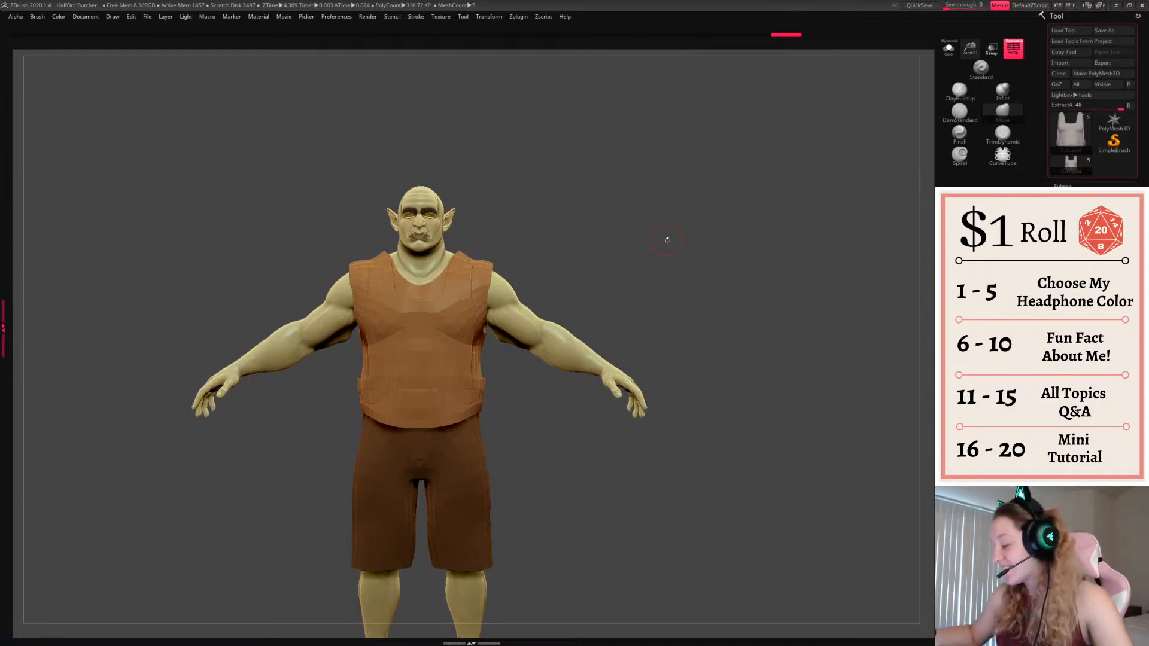
{"action": "key", "text": "w"}
{"action": "key", "text": "q"}
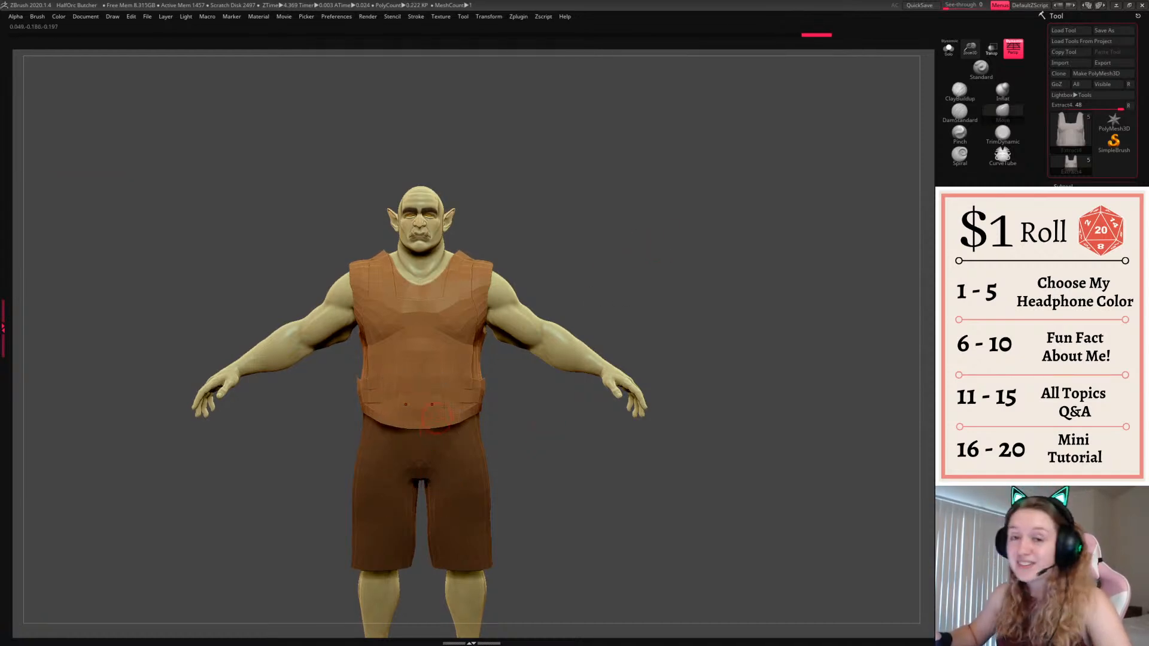
{"action": "left_click_drag", "start_coordinate": [702, 273], "coordinate": [703, 259], "text": "alt"}
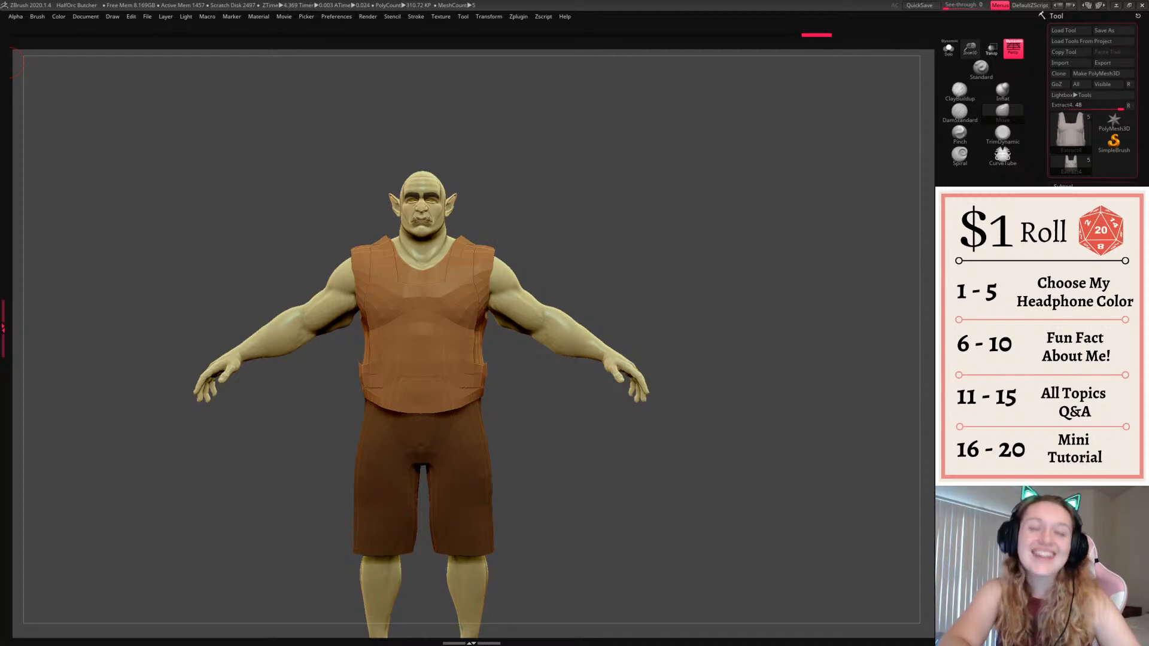
Switch to the browser's d20 roll page, roll the 20-sided die once and close the window
{"action": "key", "text": "alt+Tab"}
{"action": "left_click_drag", "start_coordinate": [471, 188], "coordinate": [461, 115]}
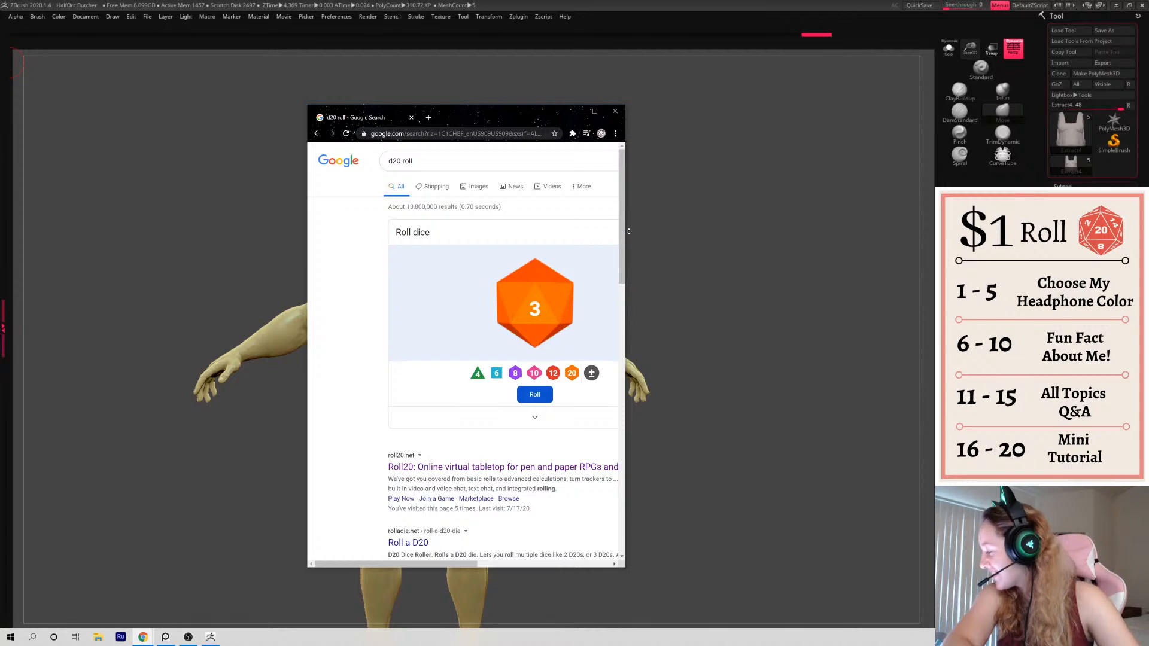
{"action": "left_click_drag", "start_coordinate": [625, 234], "coordinate": [778, 248]}
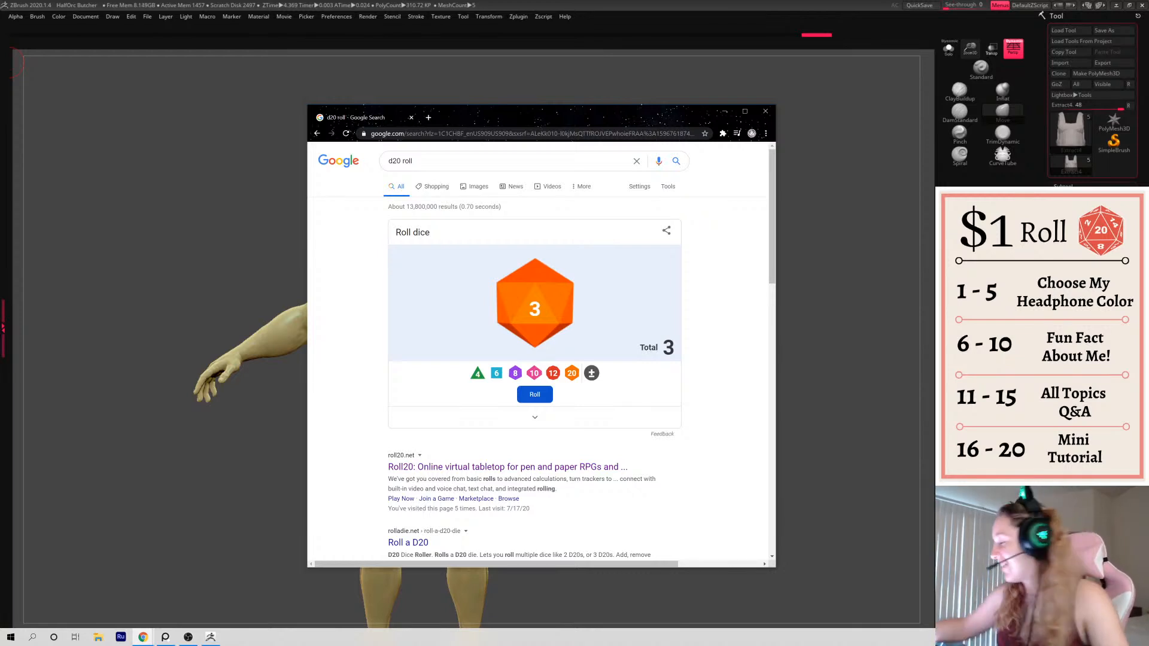
{"action": "left_click", "coordinate": [536, 396]}
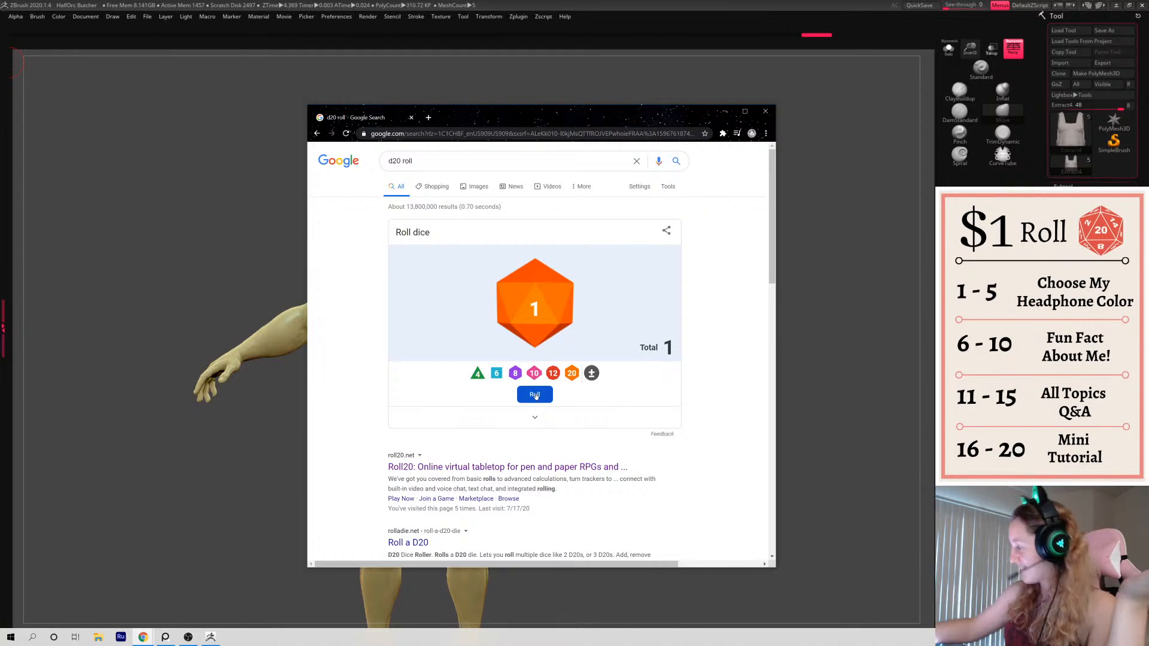
{"action": "left_click", "coordinate": [768, 110]}
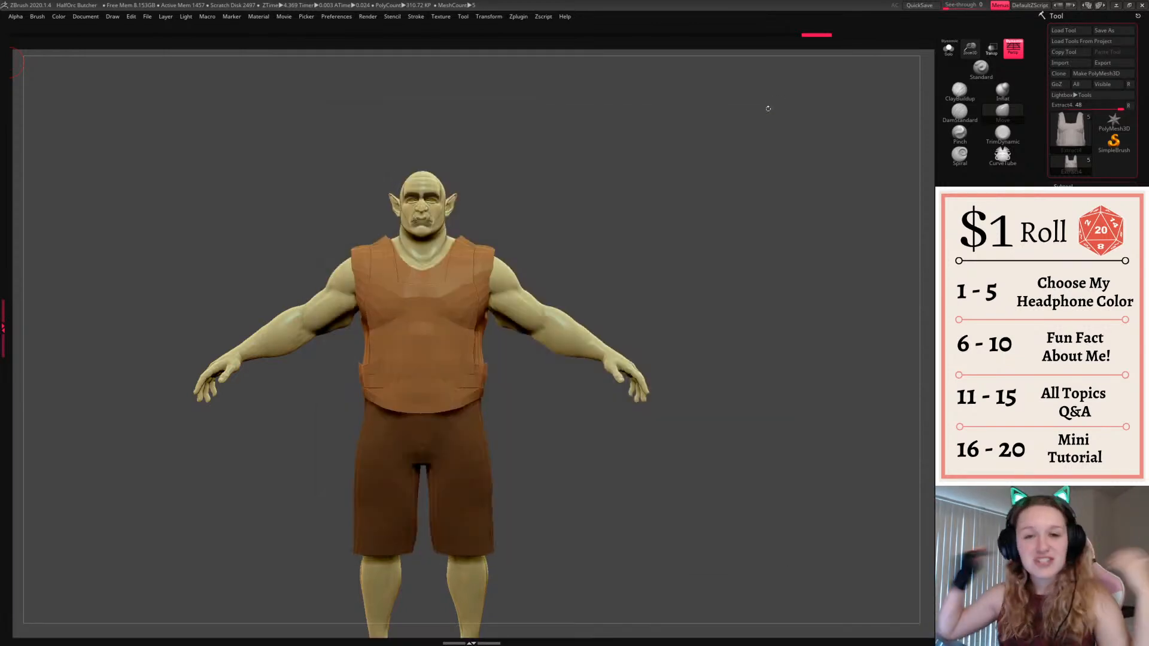
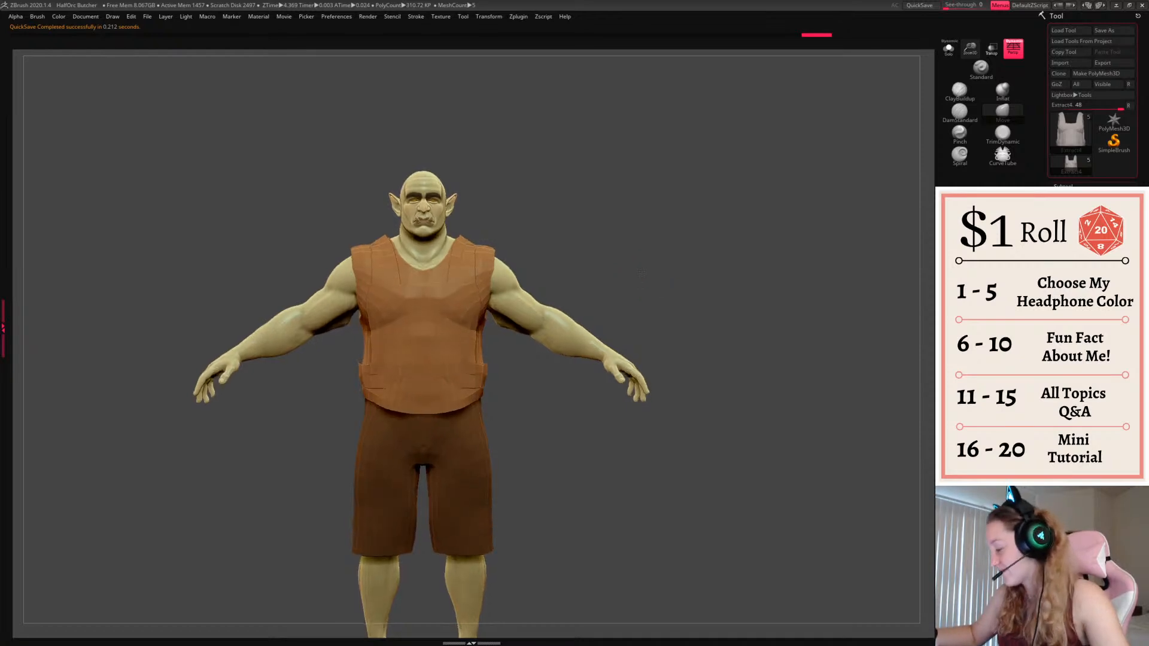
Inflate the apron's lower front with the Inflat brush to lift it above the shirt
{"action": "left_click_drag", "start_coordinate": [652, 271], "coordinate": [726, 229], "text": "alt"}
{"action": "key", "text": "shift+f"}
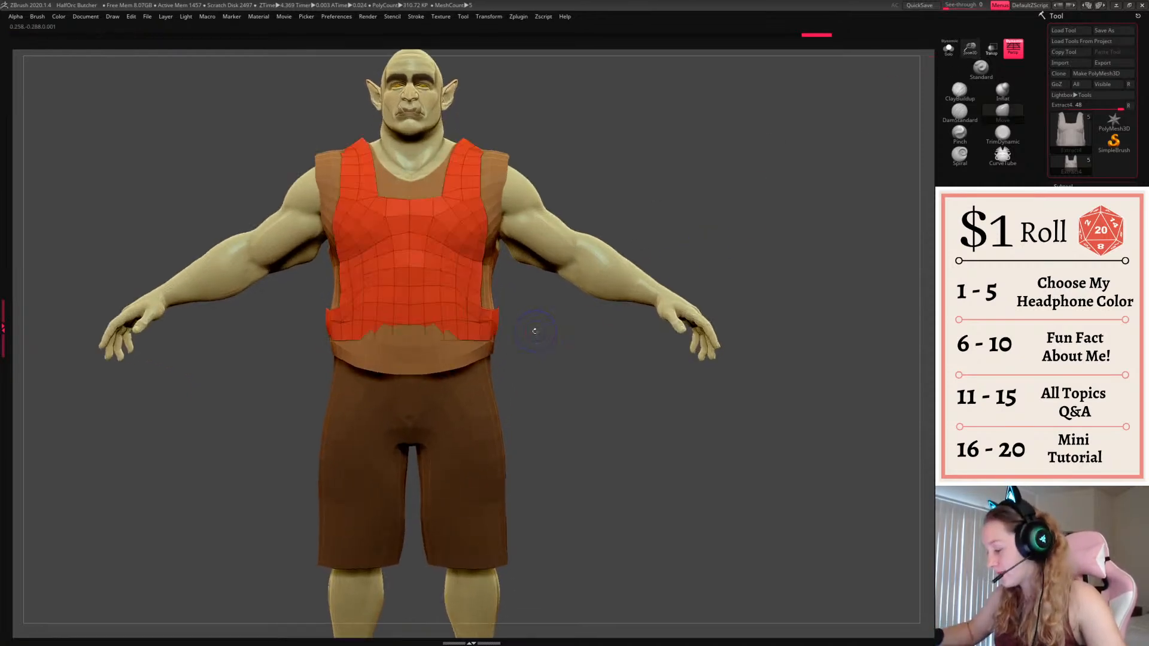
{"action": "key", "text": "shift+f"}
{"action": "right_click", "coordinate": [502, 406]}
{"action": "left_click_drag", "start_coordinate": [516, 379], "coordinate": [605, 366]}
{"action": "right_click", "coordinate": [513, 410]}
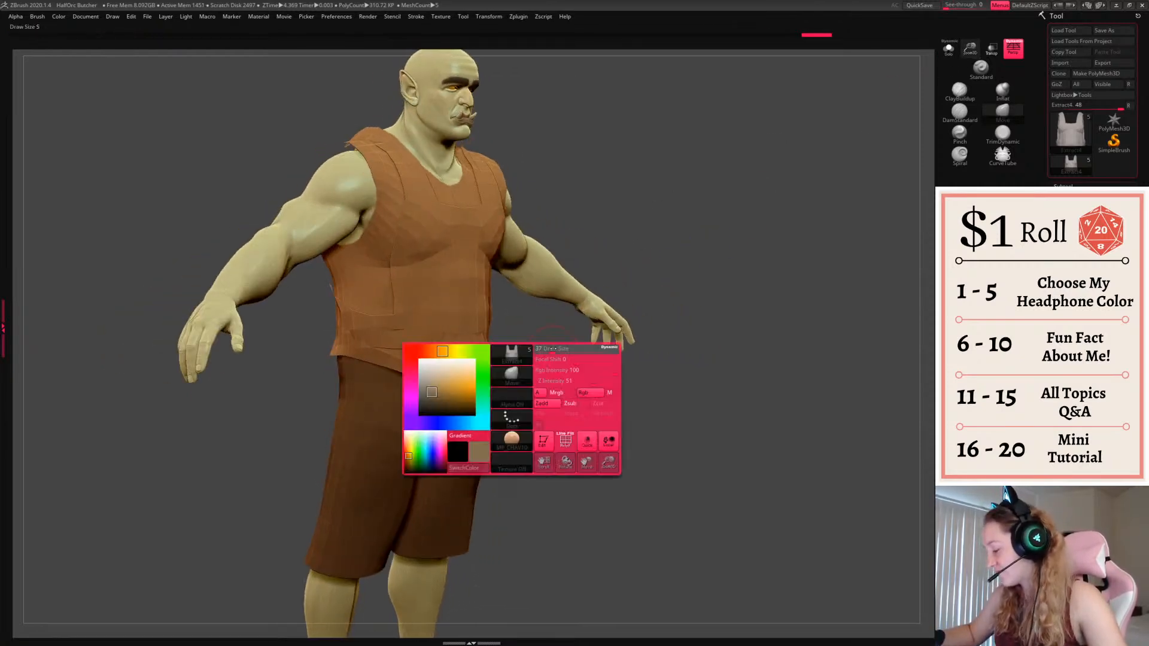
{"action": "left_click", "coordinate": [1002, 92]}
{"action": "right_click", "coordinate": [462, 351]}
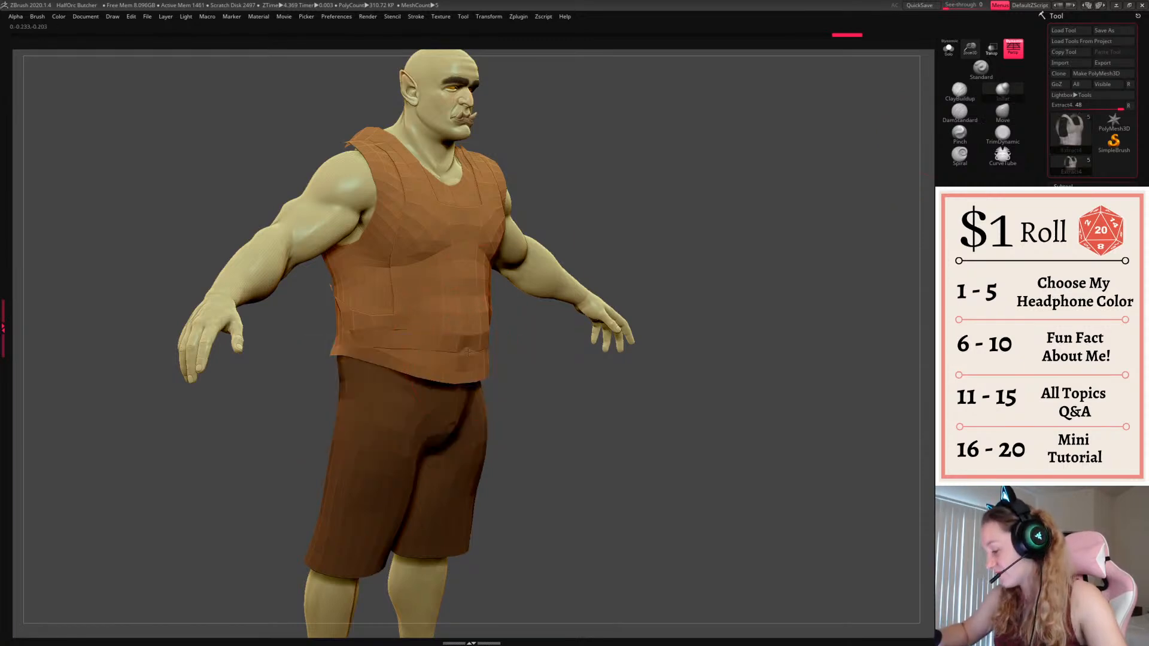
{"action": "left_click_drag", "start_coordinate": [463, 352], "coordinate": [466, 337]}
Try inflating the apron's lower back band and undo the stroke
{"action": "mouse_move", "coordinate": [522, 376]}
{"action": "left_mouse_down"}
{"action": "mouse_move", "coordinate": [631, 402]}
{"action": "mouse_move", "coordinate": [598, 384]}
{"action": "left_mouse_up"}
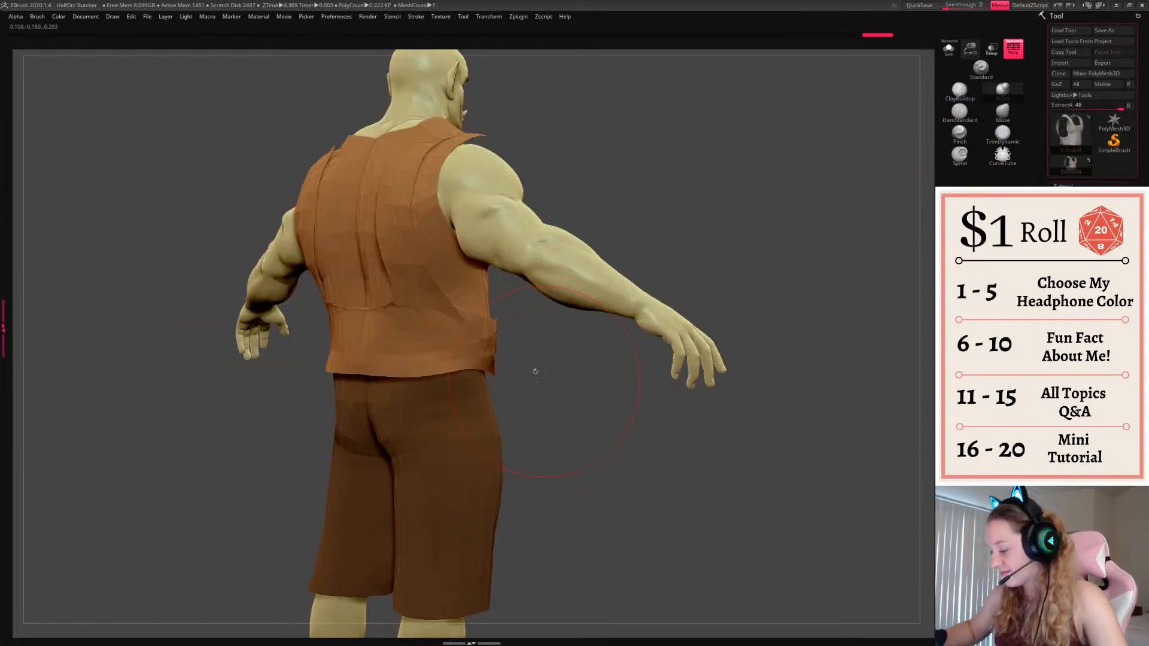
{"action": "left_click_drag", "start_coordinate": [408, 319], "coordinate": [374, 347]}
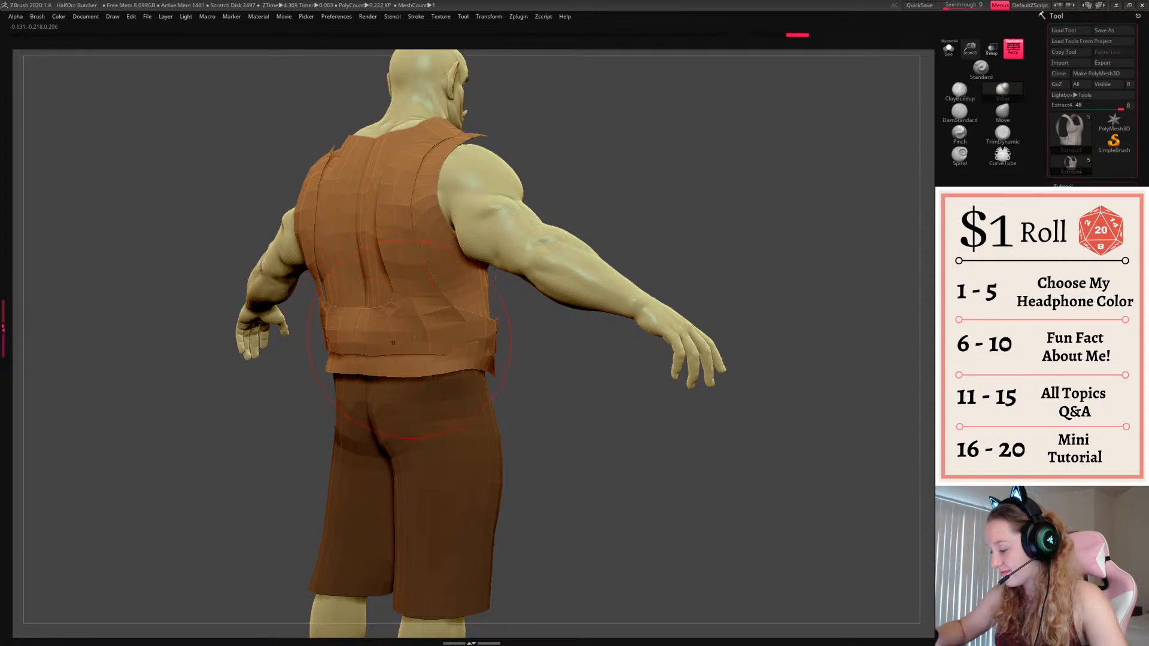
{"action": "key", "text": "ctrl+z"}
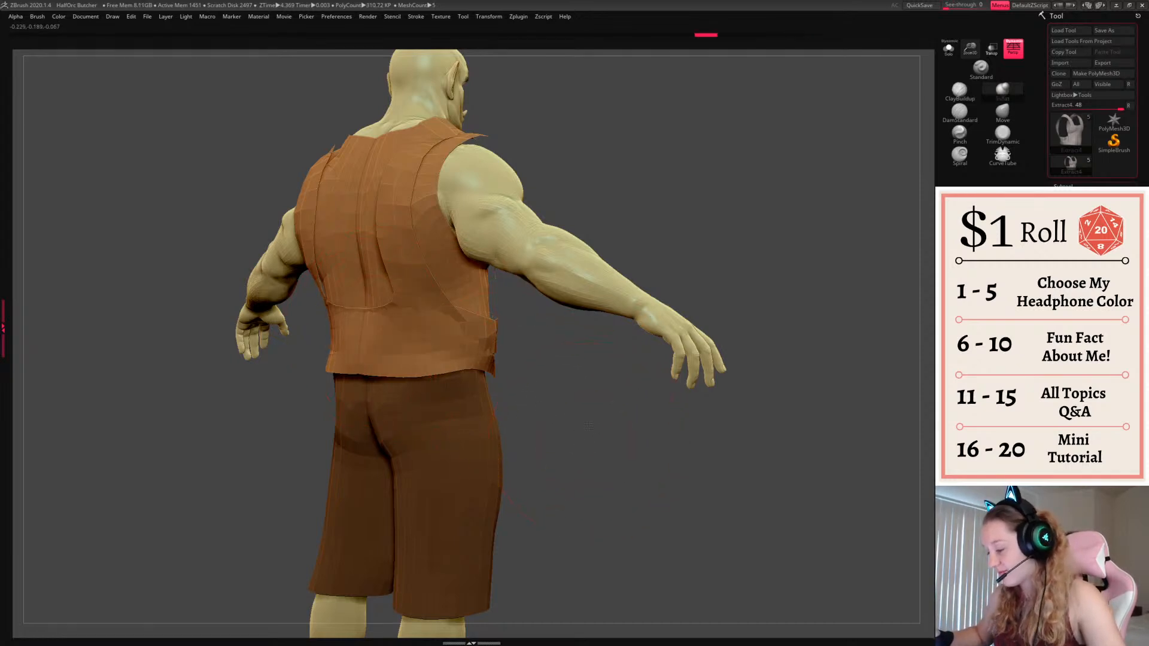
Pull the apron's lower back band outward over the shirt with the Move brush
{"action": "mouse_move", "coordinate": [586, 440]}
{"action": "left_mouse_down"}
{"action": "mouse_move", "coordinate": [591, 416]}
{"action": "mouse_move", "coordinate": [471, 337]}
{"action": "left_mouse_up"}
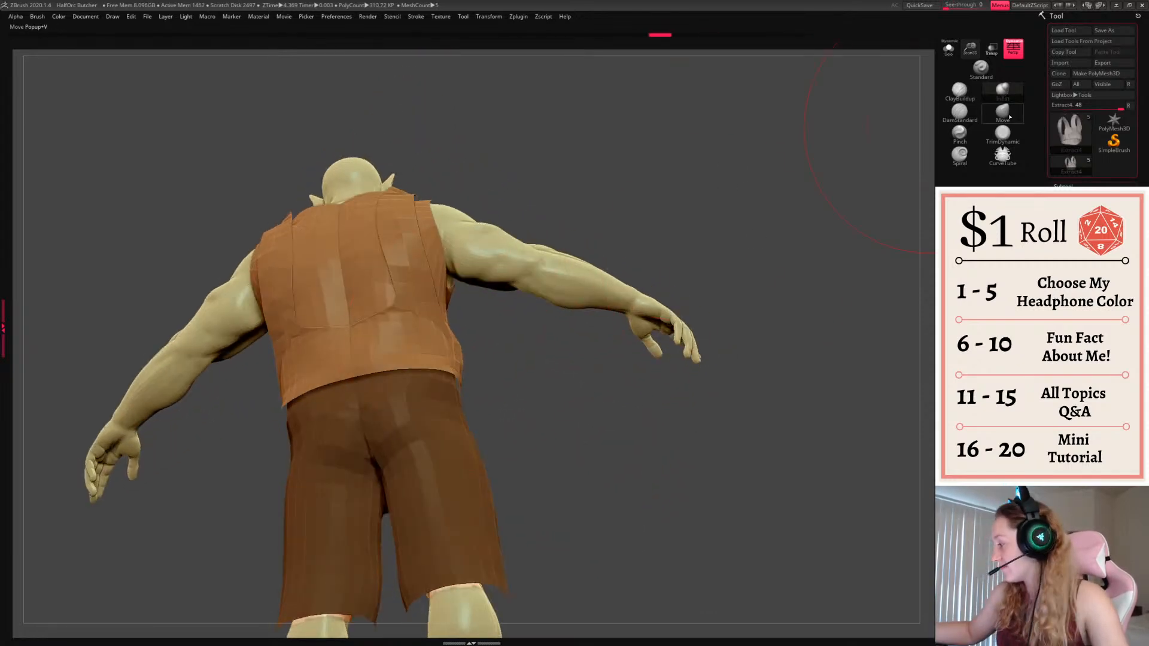
{"action": "key", "text": "b"}
{"action": "key", "text": "m"}
{"action": "key", "text": "v"}
{"action": "left_click_drag", "start_coordinate": [513, 397], "coordinate": [406, 360]}
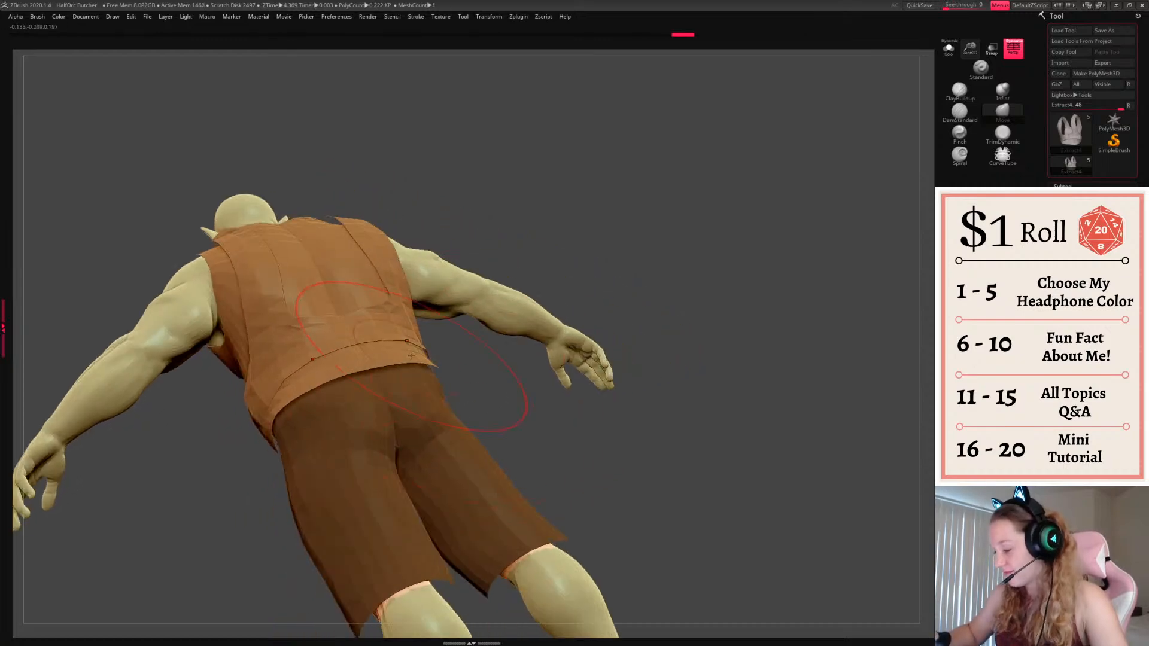
{"action": "left_click_drag", "start_coordinate": [506, 405], "coordinate": [575, 424]}
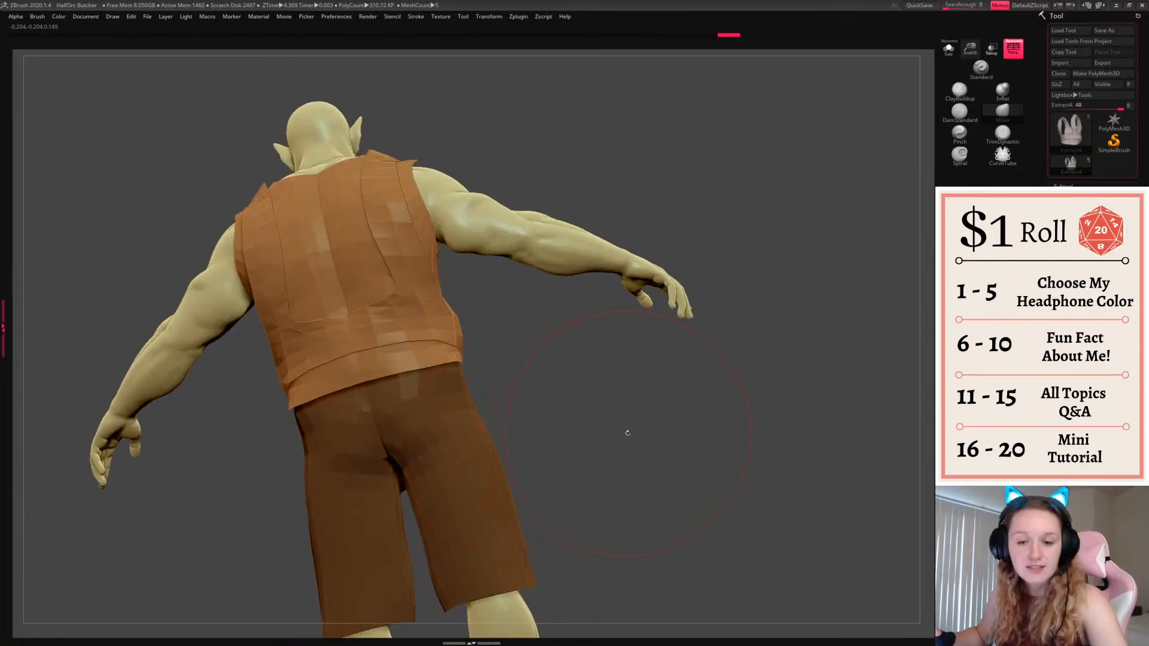
Reshape the apron's lower front and side edge so it lies over the shirt's hem
{"action": "mouse_move", "coordinate": [713, 424]}
{"action": "left_mouse_down"}
{"action": "mouse_move", "coordinate": [612, 456]}
{"action": "mouse_move", "coordinate": [664, 431]}
{"action": "left_mouse_up"}
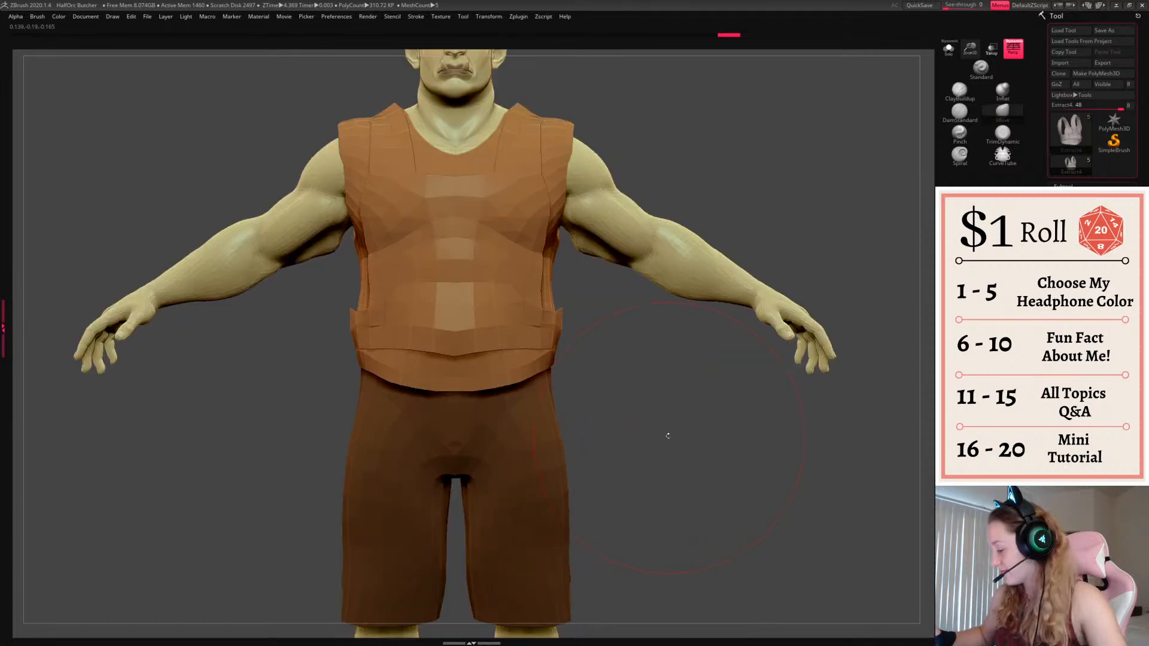
{"action": "mouse_move", "coordinate": [552, 304]}
{"action": "left_mouse_down"}
{"action": "mouse_move", "coordinate": [556, 352]}
{"action": "mouse_move", "coordinate": [518, 369]}
{"action": "mouse_move", "coordinate": [482, 362]}
{"action": "left_mouse_up"}
{"action": "left_click_drag", "start_coordinate": [469, 360], "coordinate": [468, 367]}
{"action": "mouse_move", "coordinate": [626, 425]}
{"action": "left_mouse_down"}
{"action": "mouse_move", "coordinate": [664, 422]}
{"action": "mouse_move", "coordinate": [677, 392]}
{"action": "mouse_move", "coordinate": [649, 428]}
{"action": "left_mouse_up"}
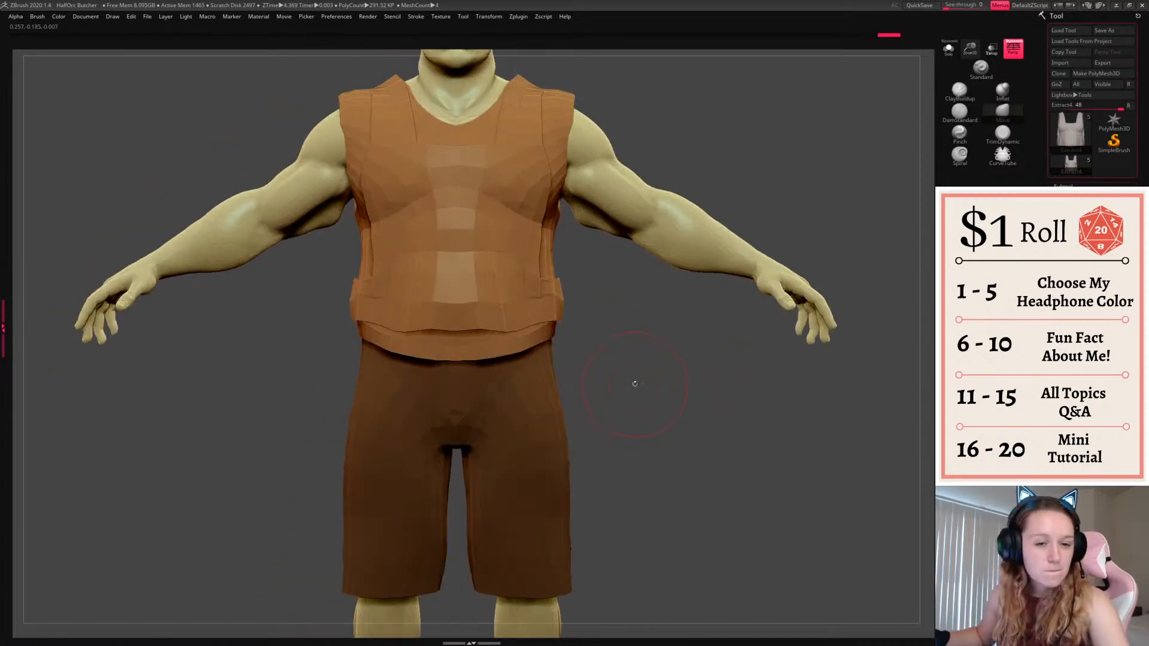
Recolour the apron a light beige so it stands out from the brown shirt
{"action": "key", "text": "space"}
{"action": "key", "text": "space"}
{"action": "left_click_drag", "start_coordinate": [427, 373], "coordinate": [419, 366]}
{"action": "left_click", "coordinate": [420, 359]}
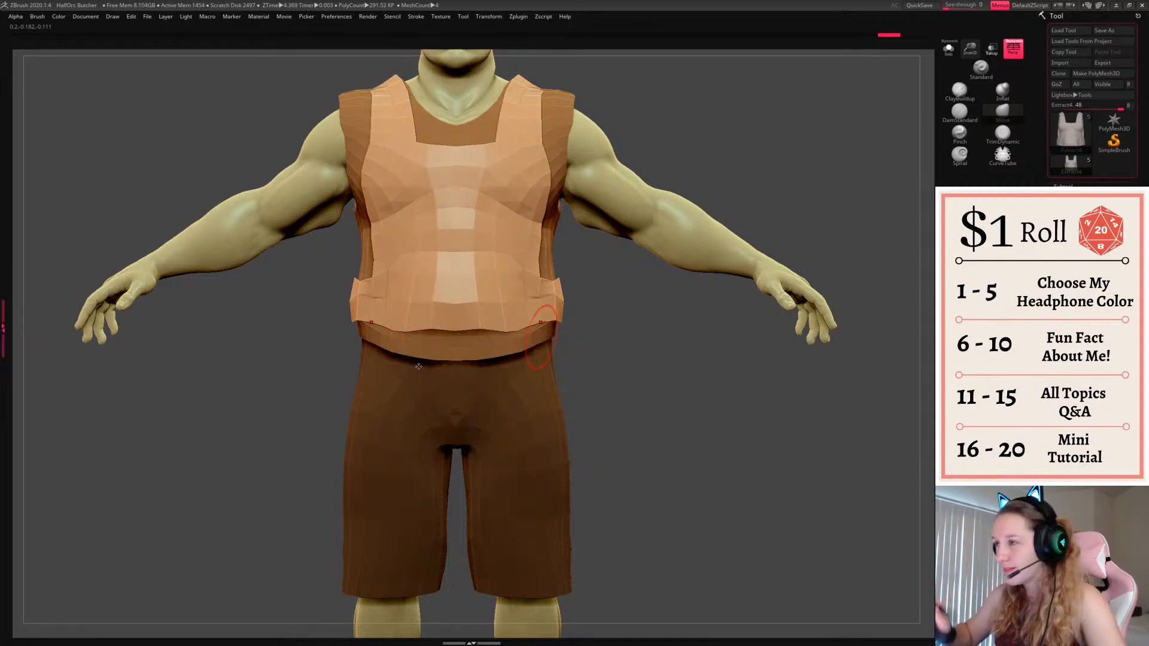
{"action": "key", "text": "space"}
{"action": "left_click", "coordinate": [322, 392]}
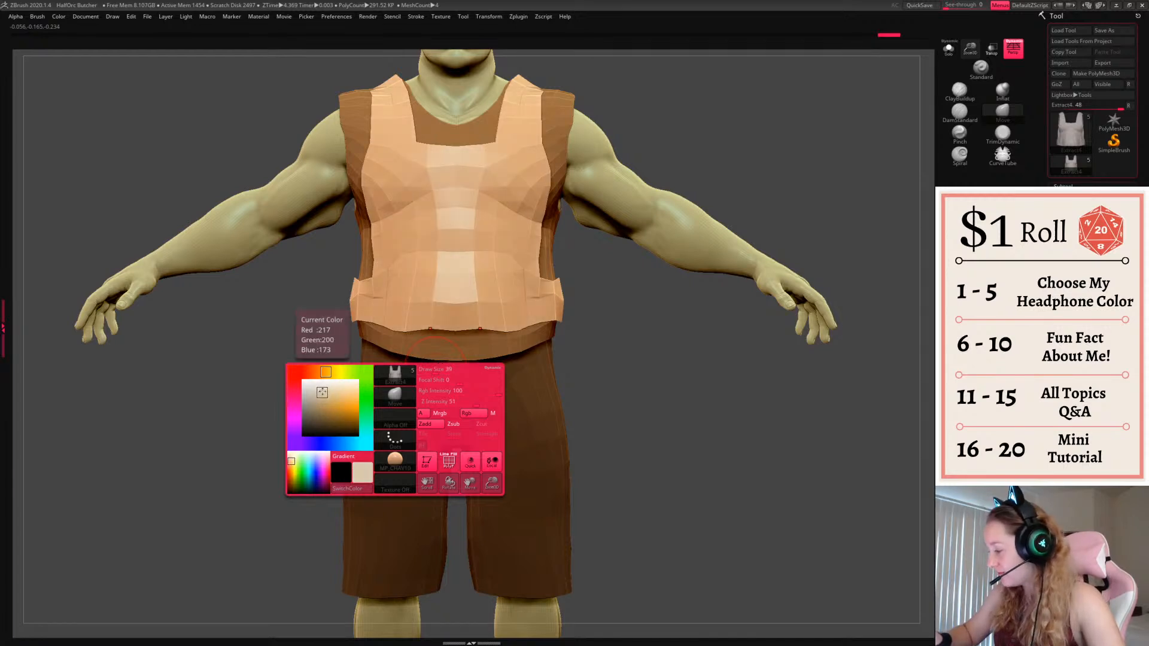
Extend the apron's lower front edge straight down to the hem of the shorts, then clear the mask
{"action": "left_click_drag", "start_coordinate": [970, 48], "coordinate": [799, 232]}
{"action": "left_click_drag", "start_coordinate": [601, 385], "coordinate": [505, 341], "text": "shift"}
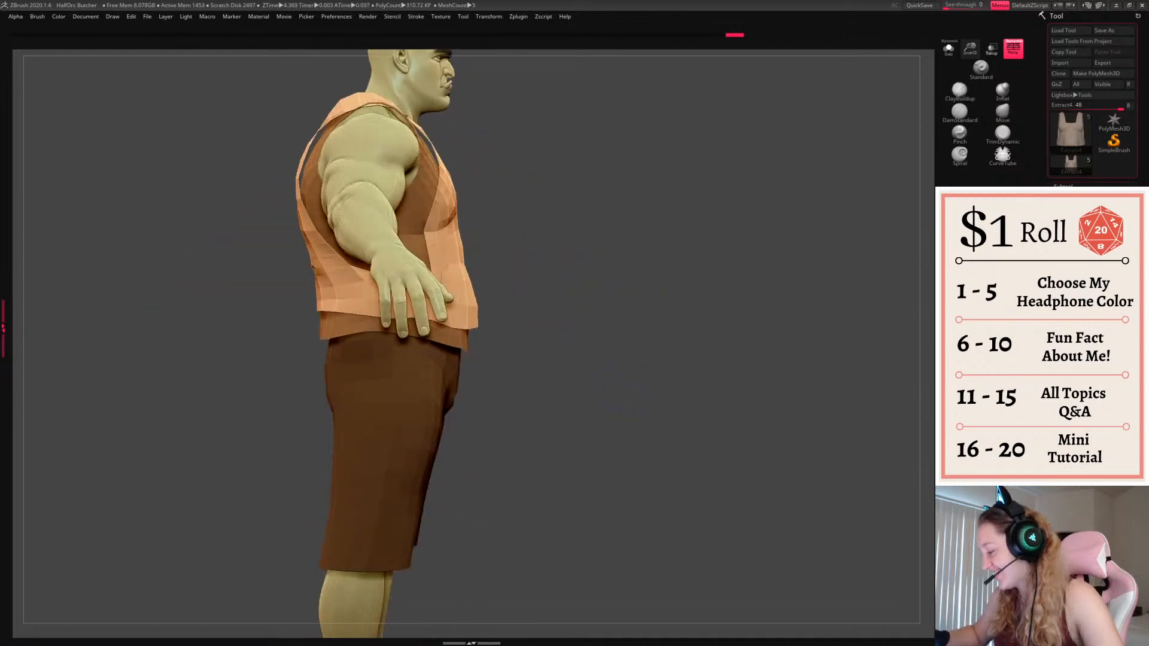
{"action": "left_click_drag", "start_coordinate": [710, 378], "coordinate": [665, 403], "text": "shift"}
{"action": "key", "text": "w"}
{"action": "left_click_drag", "start_coordinate": [461, 328], "coordinate": [463, 528]}
{"action": "key", "text": "q"}
{"action": "left_click_drag", "start_coordinate": [574, 451], "coordinate": [631, 411], "text": "ctrl"}
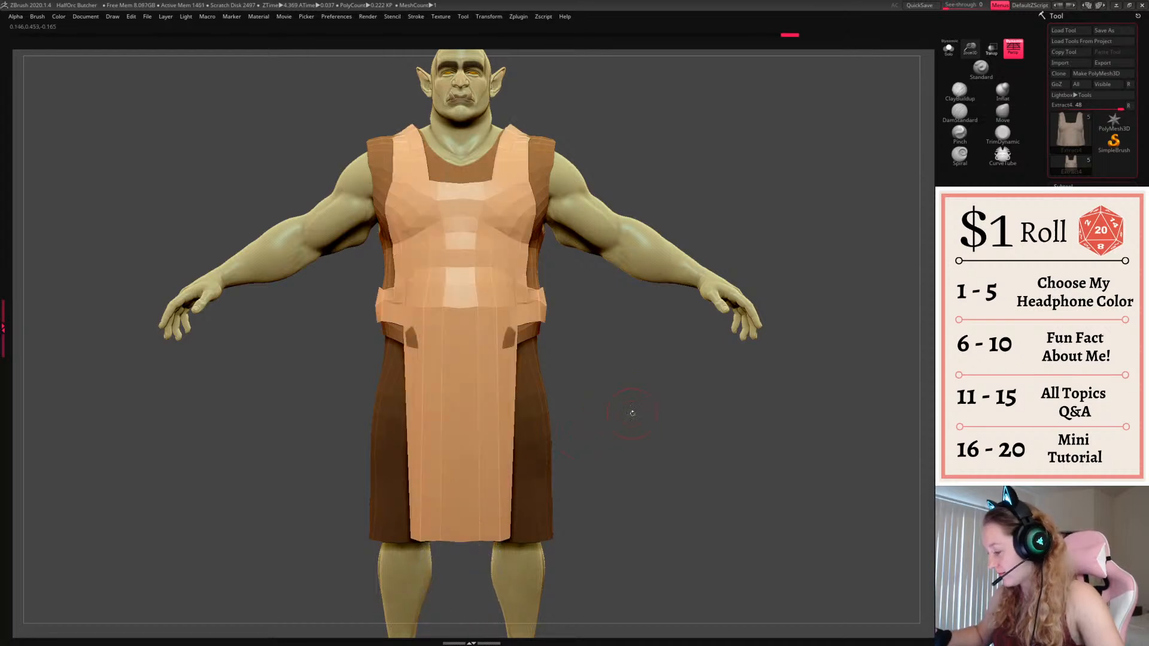
Show the apron's wireframe and try remeshing it with ZRemesher at half the polygon count
{"action": "key", "text": "shift+f"}
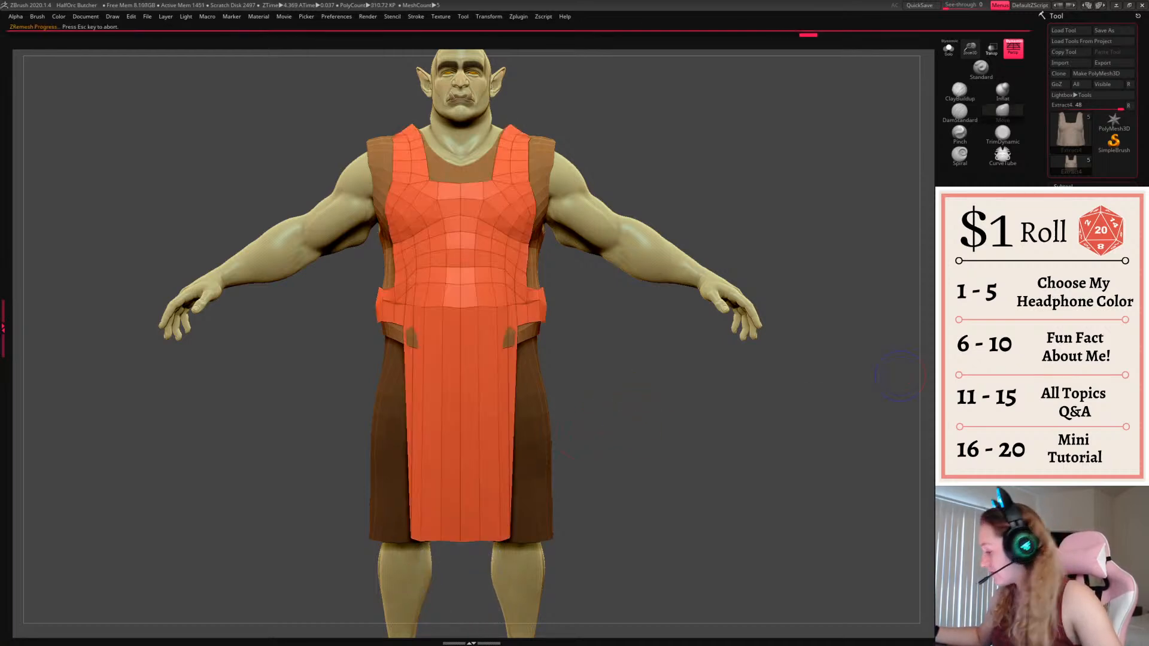
{"action": "key", "text": "ctrl+z"}
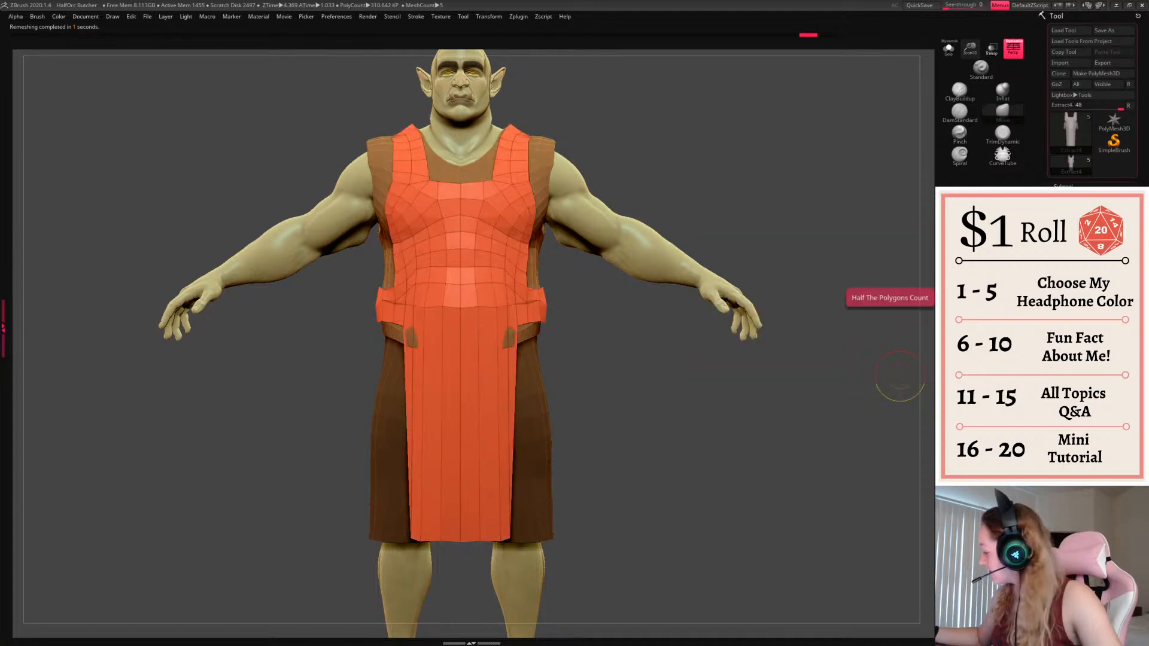
{"action": "left_click", "coordinate": [1104, 297]}
{"action": "left_click", "coordinate": [1070, 305]}
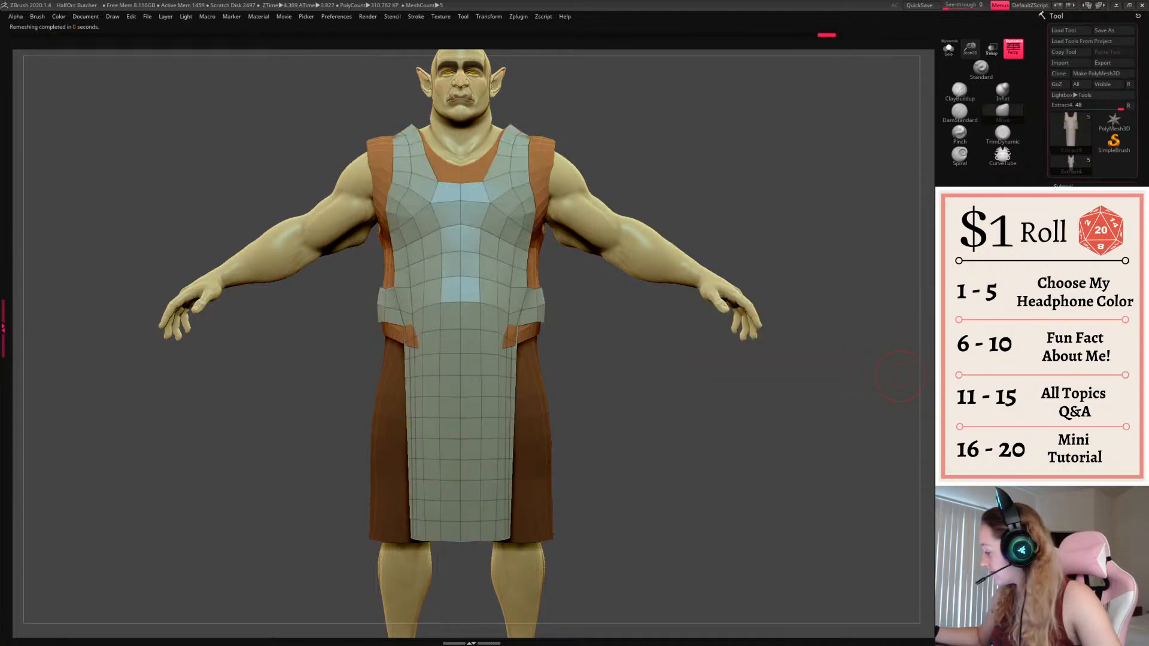
{"action": "left_click", "coordinate": [1070, 303]}
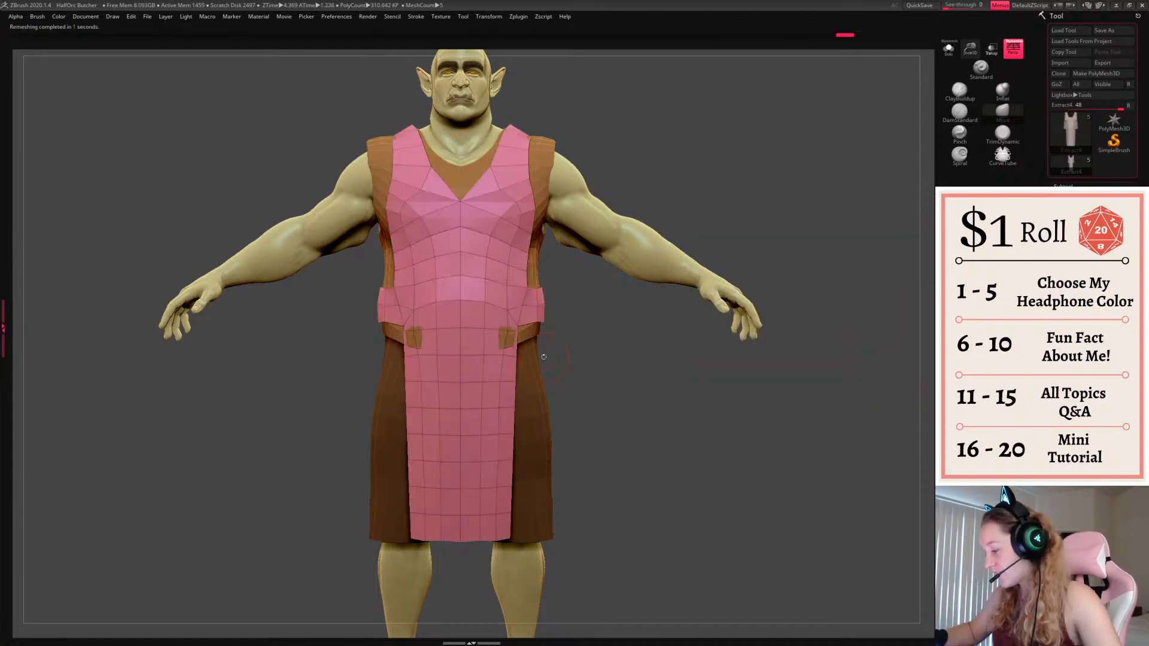
Try widening the remeshed apron's lower panel along both sides with the Move brush, undoing uneven strokes
{"action": "left_click_drag", "start_coordinate": [516, 361], "coordinate": [522, 361]}
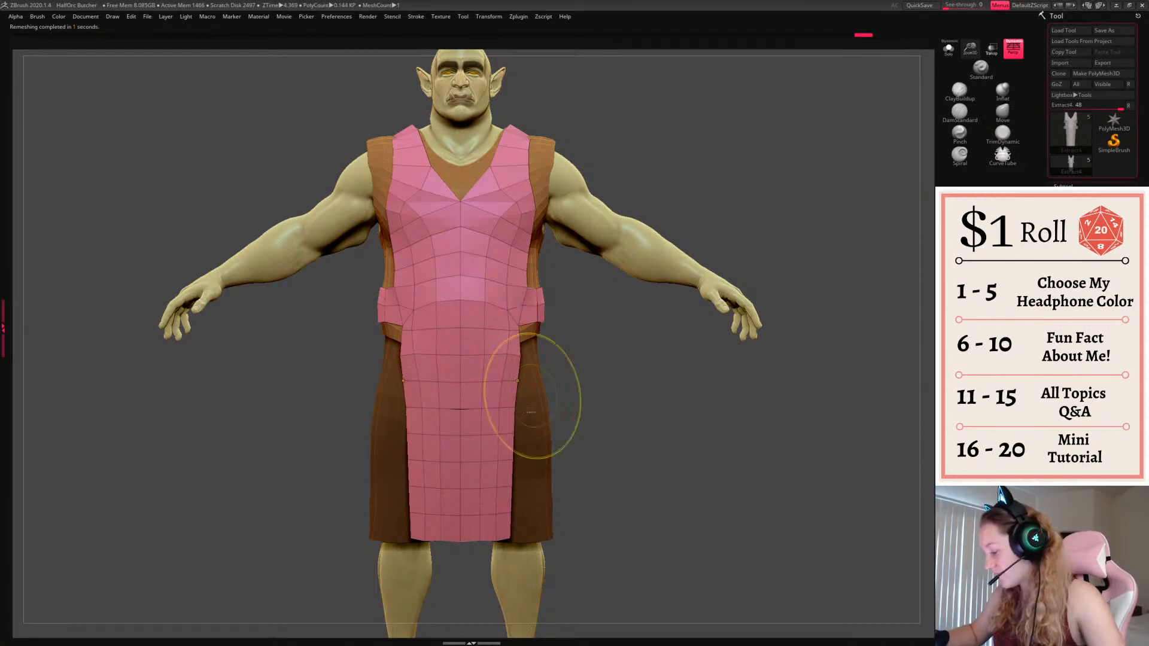
{"action": "key", "text": "ctrl+z"}
{"action": "left_click_drag", "start_coordinate": [513, 513], "coordinate": [533, 509]}
{"action": "mouse_move", "coordinate": [517, 465]}
{"action": "left_mouse_down"}
{"action": "mouse_move", "coordinate": [530, 459]}
{"action": "mouse_move", "coordinate": [530, 360]}
{"action": "left_mouse_up"}
{"action": "mouse_move", "coordinate": [519, 336]}
{"action": "left_mouse_down"}
{"action": "mouse_move", "coordinate": [534, 332]}
{"action": "mouse_move", "coordinate": [532, 369]}
{"action": "mouse_move", "coordinate": [528, 353]}
{"action": "left_mouse_up"}
{"action": "left_click_drag", "start_coordinate": [524, 387], "coordinate": [532, 424]}
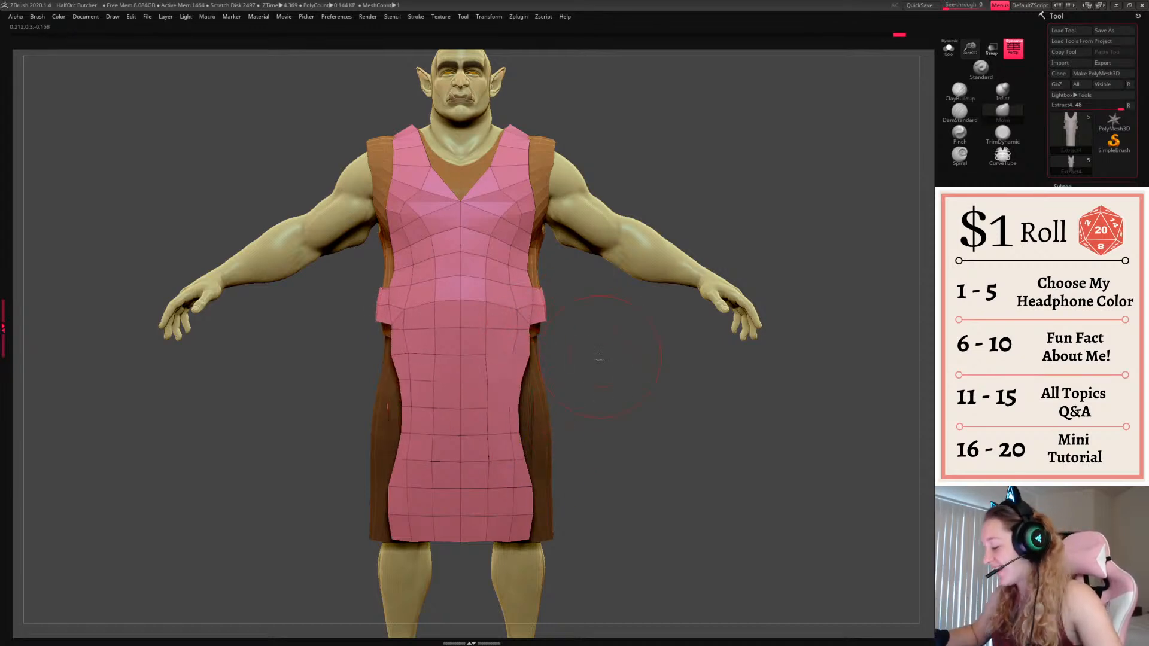
{"action": "key", "text": "ctrl+z"}
{"action": "key", "text": "space"}
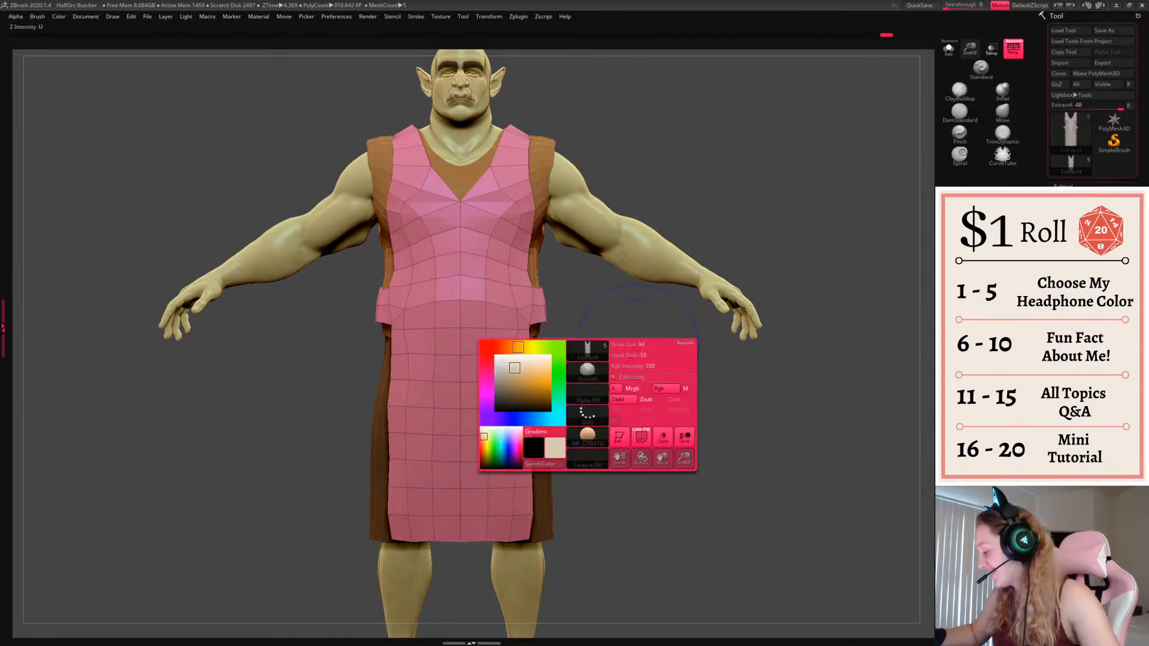
{"action": "key", "text": "ctrl+z"}
{"action": "key", "text": "ctrl+z"}
{"action": "key", "text": "ctrl+z"}
{"action": "key", "text": "ctrl+z"}
{"action": "key", "text": "ctrl+z"}
{"action": "key", "text": "ctrl+z"}
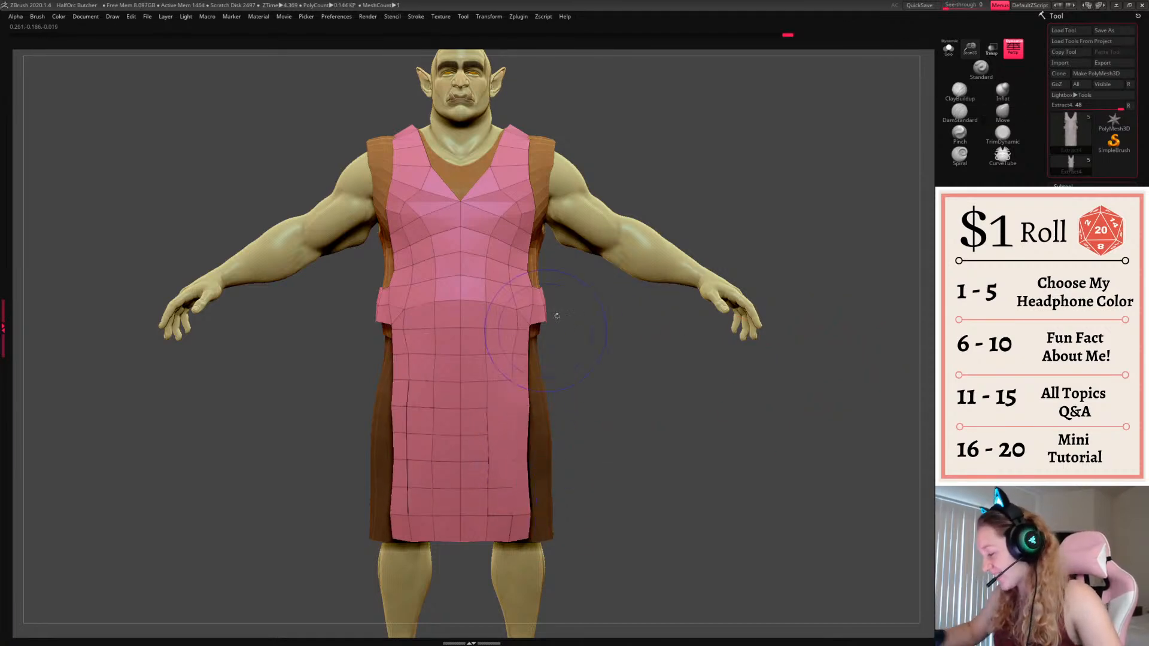
Isolate the apron to check it from the side, and undo the widening strokes and remeshes
{"action": "left_click_drag", "start_coordinate": [557, 315], "coordinate": [599, 293]}
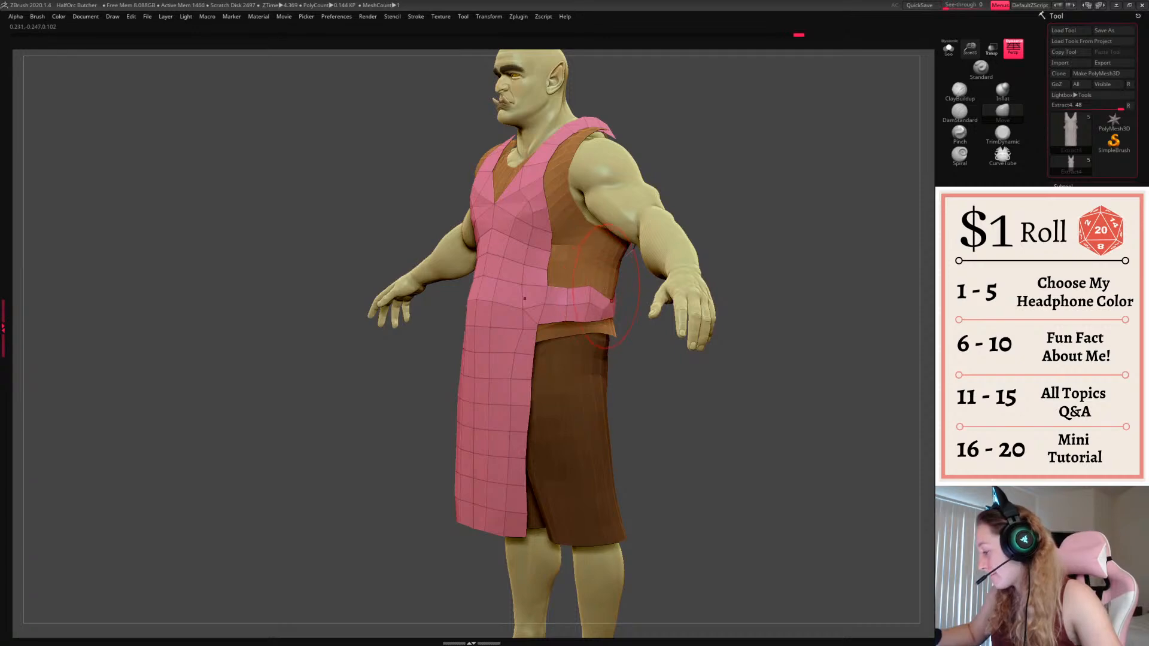
{"action": "left_click_drag", "start_coordinate": [809, 301], "coordinate": [623, 298]}
{"action": "key", "text": "ctrl+z"}
{"action": "left_click_drag", "start_coordinate": [811, 374], "coordinate": [712, 343]}
{"action": "left_click", "coordinate": [948, 49]}
{"action": "left_click_drag", "start_coordinate": [898, 257], "coordinate": [799, 275]}
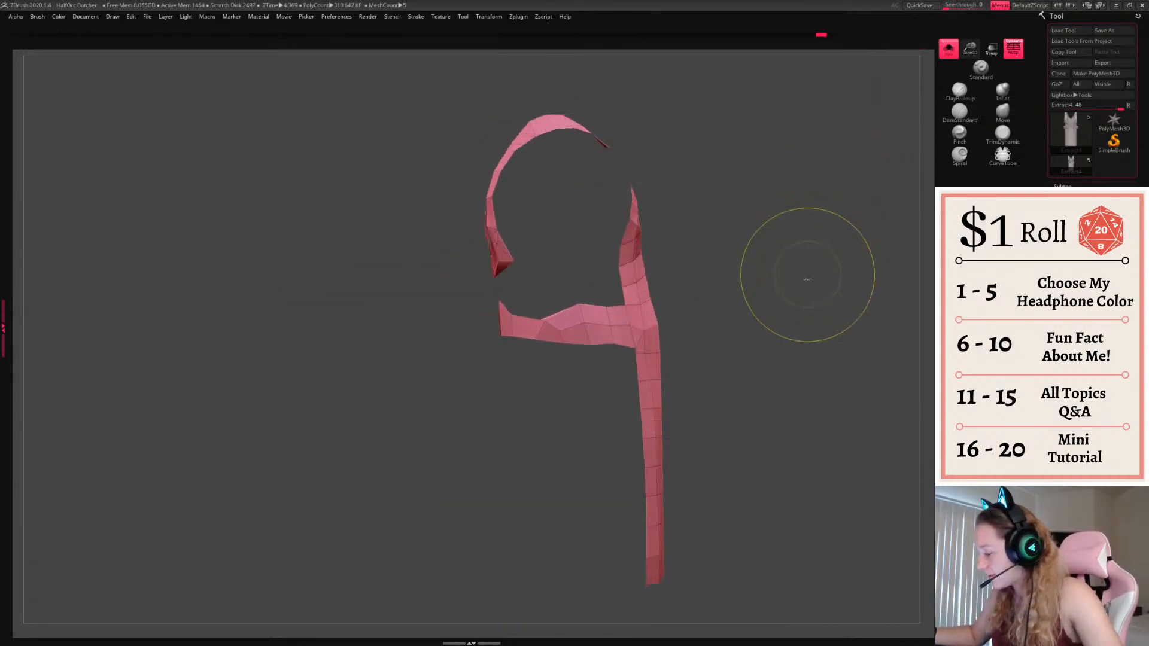
{"action": "key", "text": "ctrl+z"}
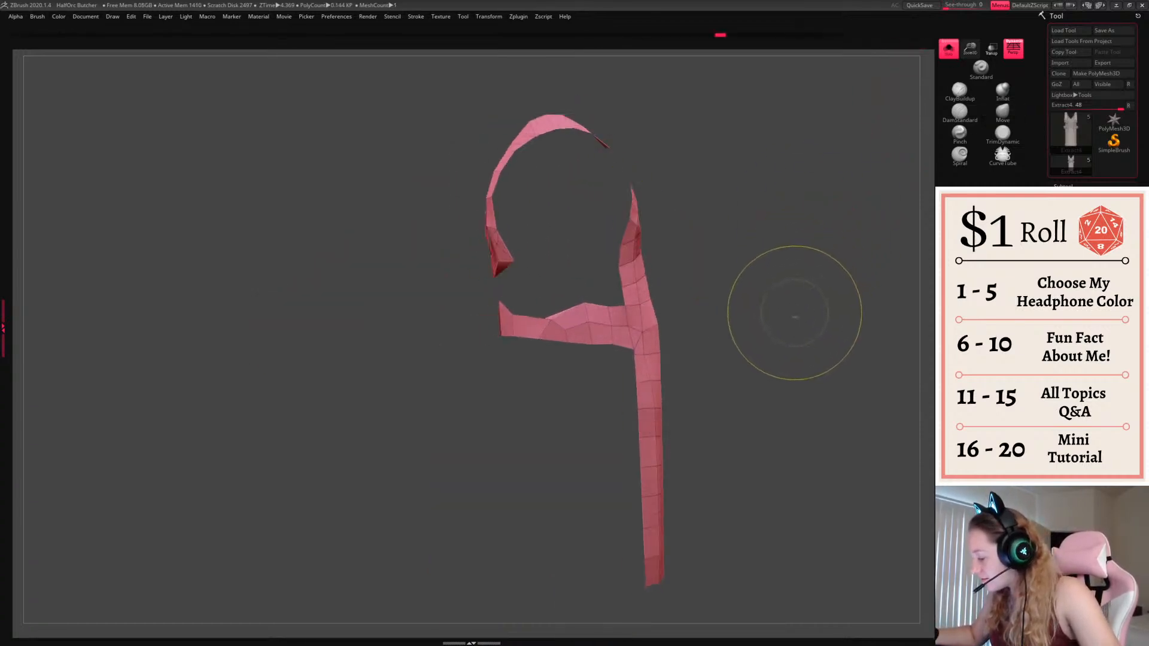
{"action": "key", "text": "ctrl+z"}
{"action": "key", "text": "ctrl+z"}
{"action": "key", "text": "ctrl+z"}
{"action": "key", "text": "ctrl+z"}
{"action": "key", "text": "ctrl+z"}
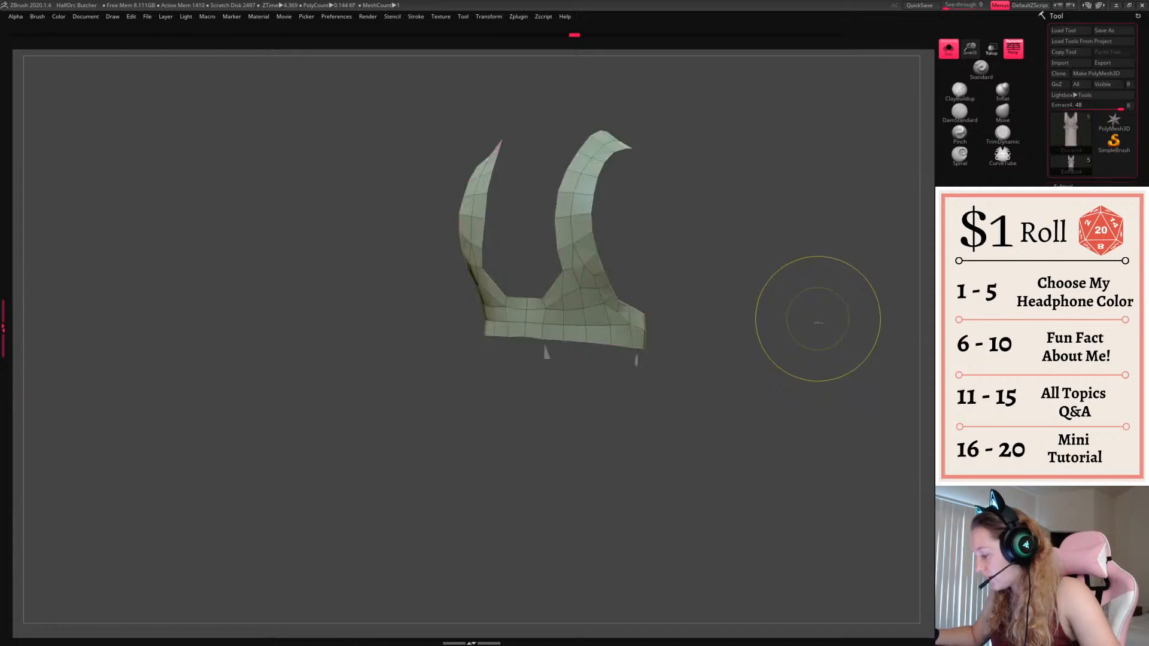
{"action": "key", "text": "ctrl+z"}
{"action": "key", "text": "ctrl+z"}
{"action": "key", "text": "ctrl+z"}
{"action": "key", "text": "ctrl+z"}
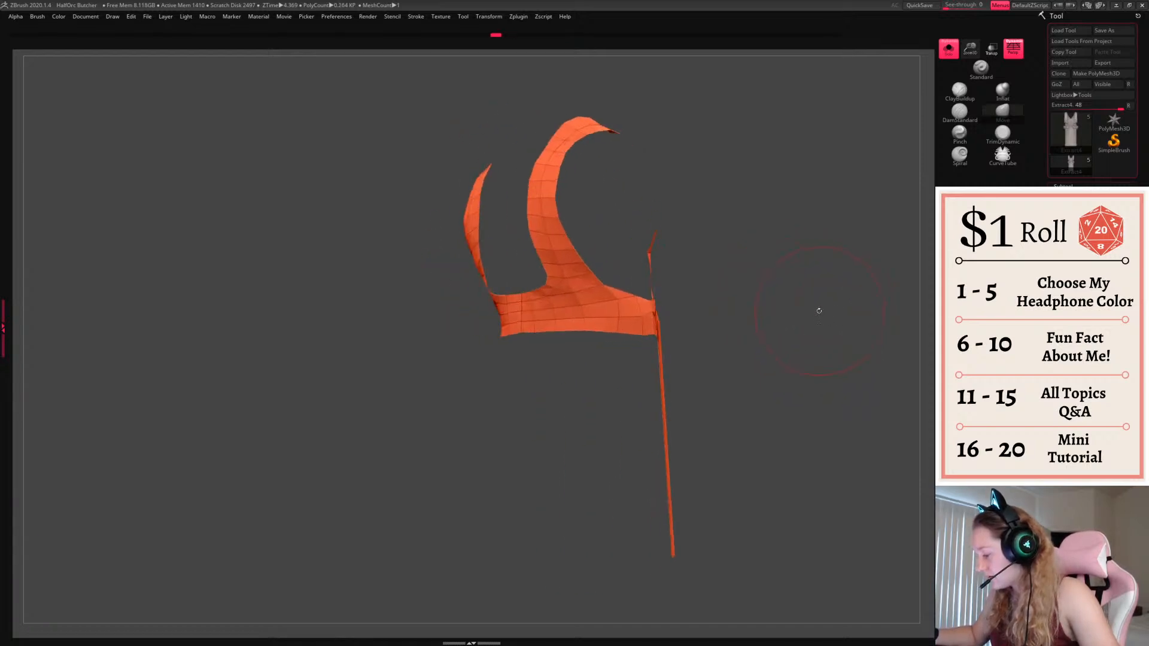
Remesh the extended apron with ZRemesher, keeping its square neckline, and show the rest of the character again
{"action": "key", "text": "ctrl+shift+z"}
{"action": "key", "text": "ctrl+shift+z"}
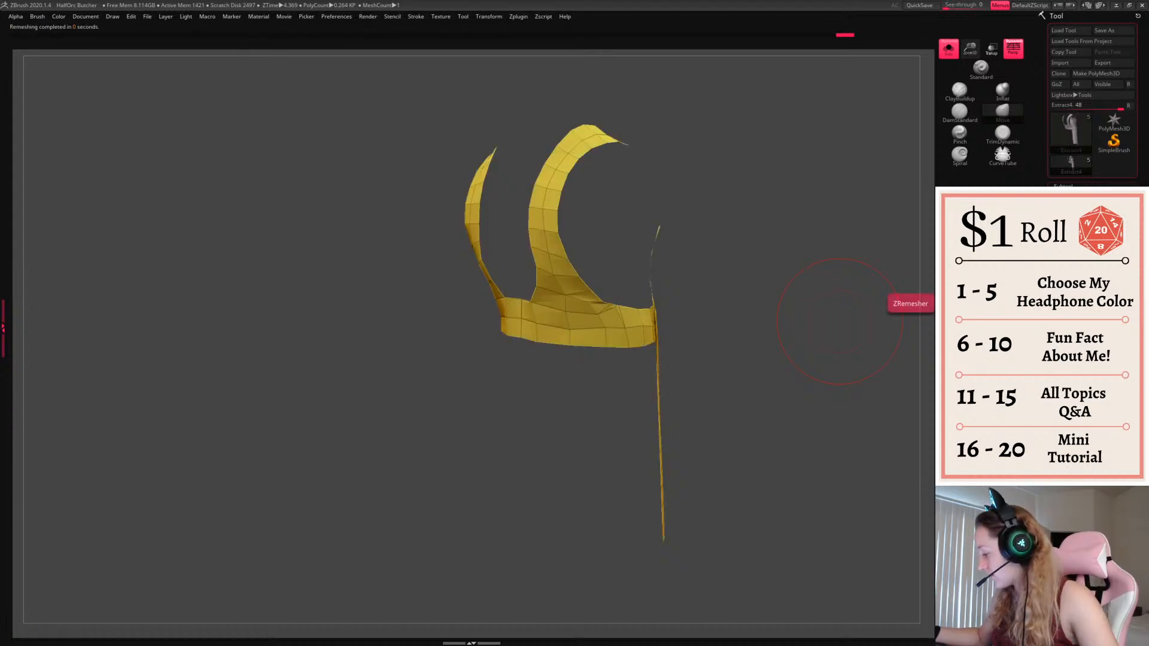
{"action": "left_click_drag", "start_coordinate": [763, 407], "coordinate": [770, 382]}
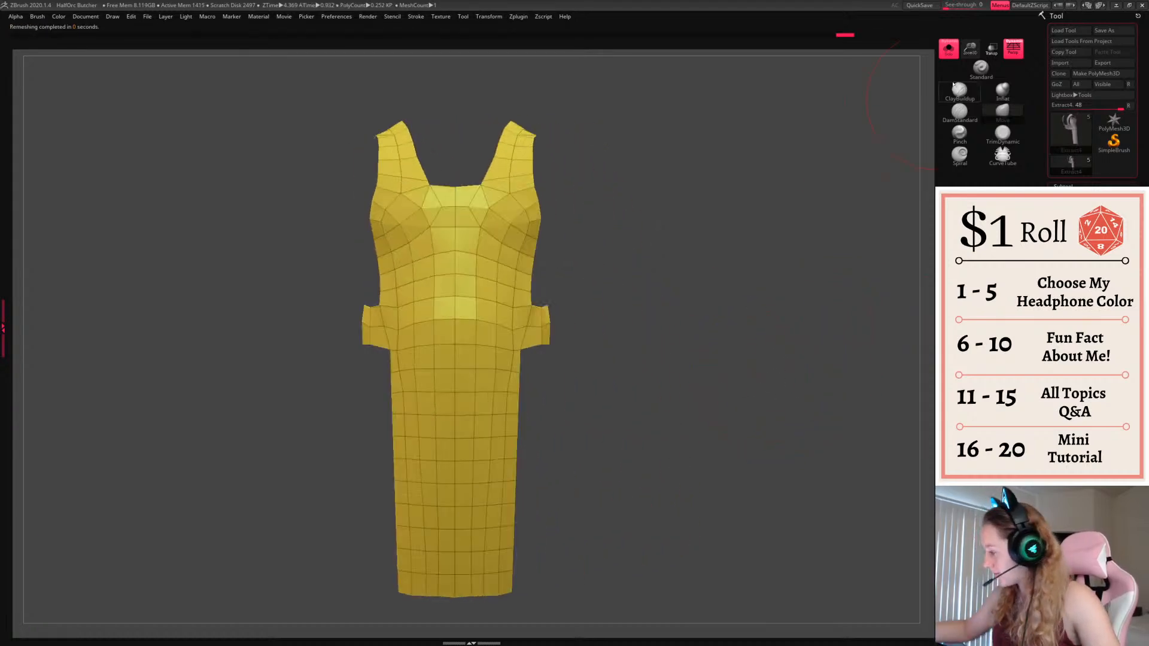
{"action": "left_click", "coordinate": [949, 49]}
Widen the apron's lower panel symmetrically from waist to hem with the Move brush
{"action": "left_click_drag", "start_coordinate": [511, 385], "coordinate": [518, 384]}
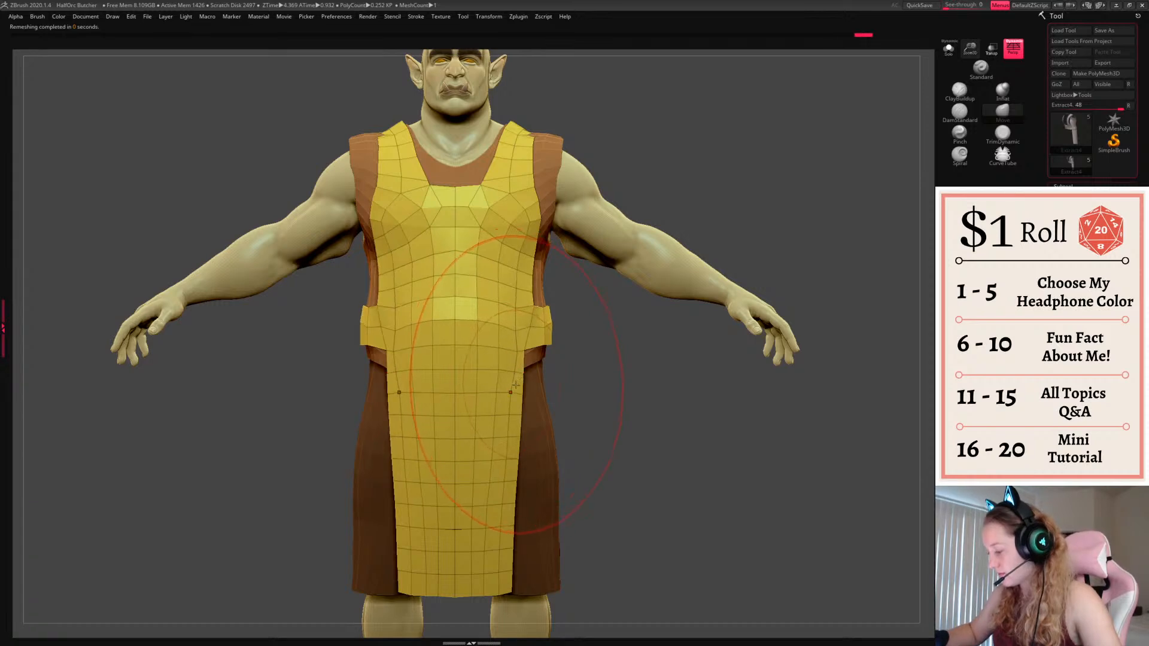
{"action": "left_click_drag", "start_coordinate": [514, 456], "coordinate": [522, 457]}
{"action": "left_click_drag", "start_coordinate": [517, 520], "coordinate": [523, 521]}
{"action": "left_click_drag", "start_coordinate": [516, 581], "coordinate": [524, 579]}
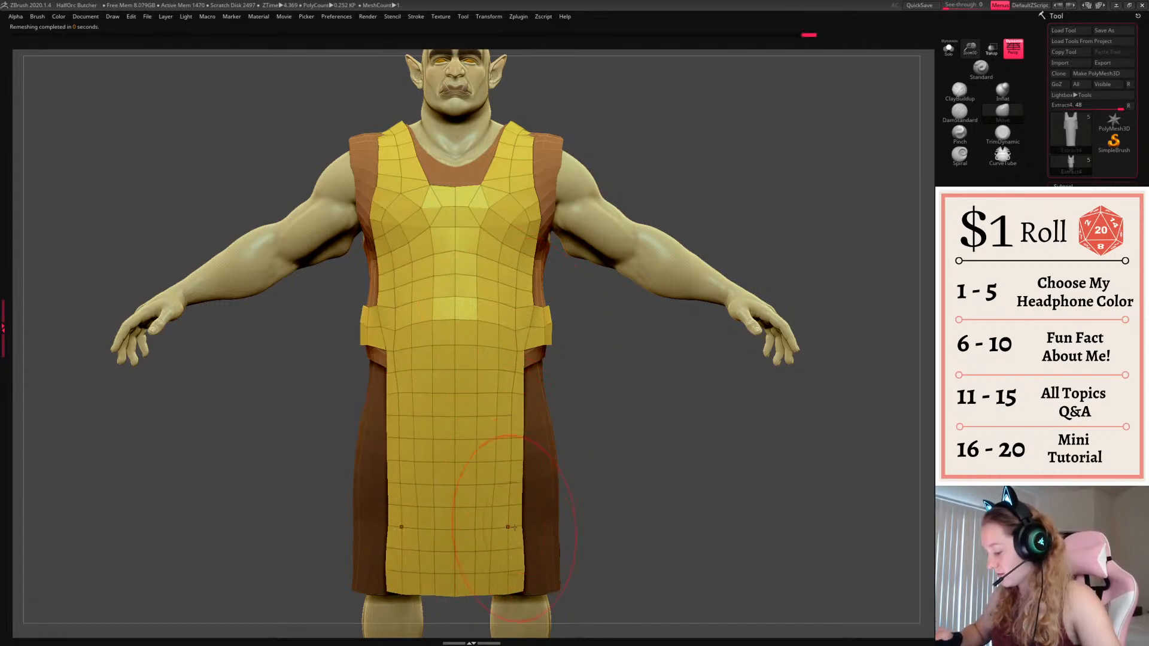
{"action": "left_click_drag", "start_coordinate": [523, 515], "coordinate": [529, 513]}
{"action": "left_click_drag", "start_coordinate": [526, 446], "coordinate": [533, 447]}
Undo the last widening strokes and even out the lower panel's side edges with the Move brush
{"action": "key", "text": "ctrl+z"}
{"action": "key", "text": "ctrl+z"}
{"action": "key", "text": "ctrl+z"}
{"action": "key", "text": "ctrl+z"}
{"action": "key", "text": "ctrl+z"}
{"action": "key", "text": "ctrl+z"}
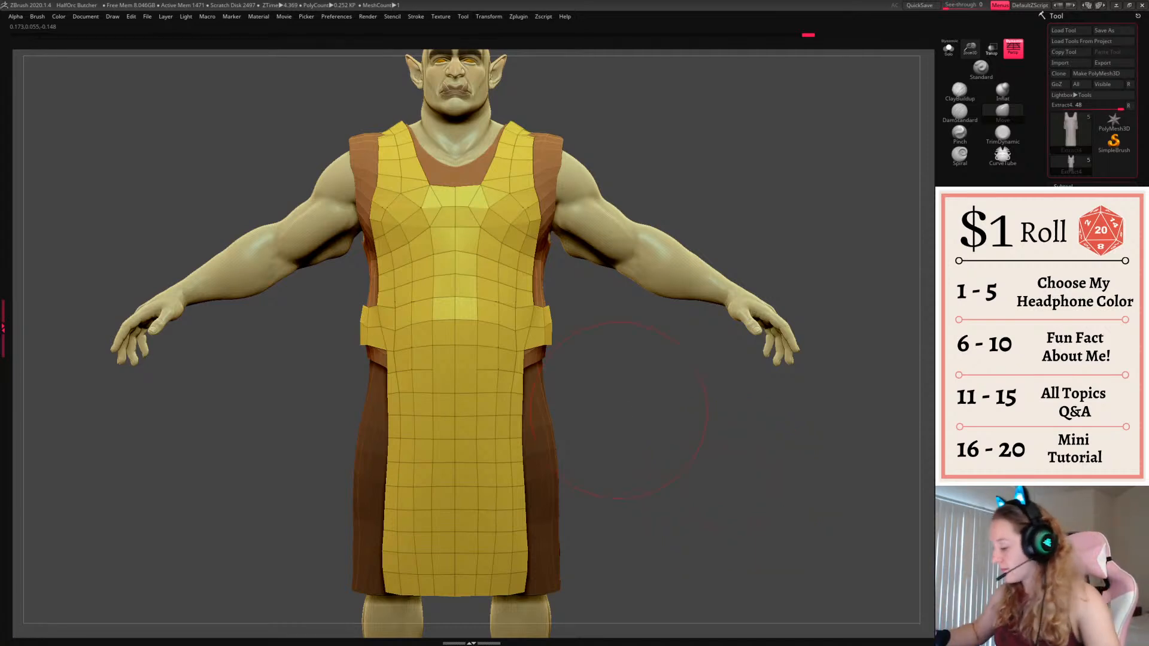
{"action": "left_click_drag", "start_coordinate": [518, 440], "coordinate": [526, 411]}
{"action": "left_click_drag", "start_coordinate": [526, 467], "coordinate": [527, 507]}
{"action": "key", "text": "f"}
{"action": "key", "text": "shift+f"}
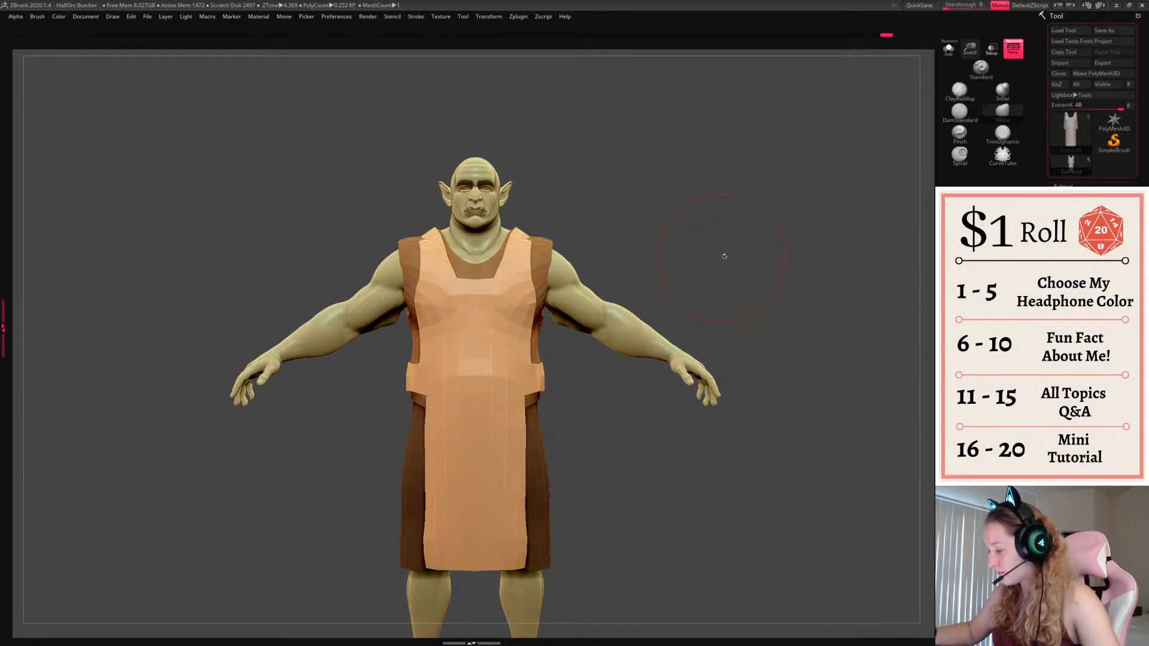
Adjust the top of the apron's shoulder straps with the Move brush
{"action": "left_click_drag", "start_coordinate": [726, 254], "coordinate": [562, 245]}
{"action": "left_click_drag", "start_coordinate": [436, 236], "coordinate": [440, 241]}
{"action": "left_click_drag", "start_coordinate": [713, 251], "coordinate": [563, 251]}
{"action": "key", "text": "space"}
{"action": "key", "text": "space"}
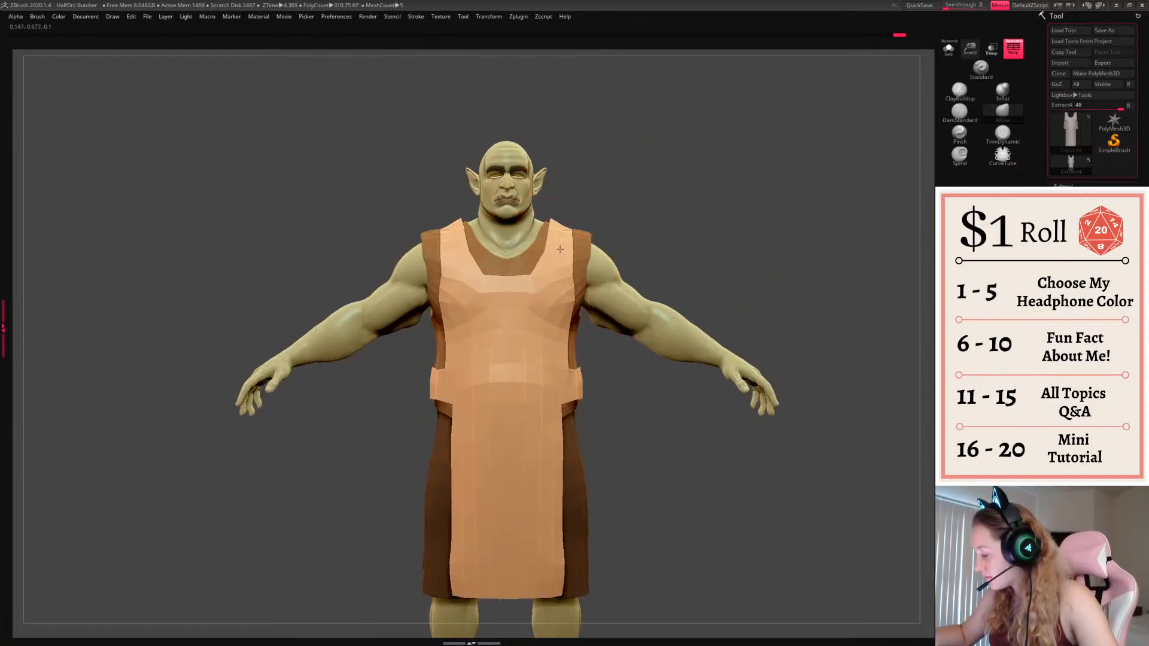
Reshape the inner corners of the apron's back straps so the opening above the waistband is squared off
{"action": "left_click_drag", "start_coordinate": [820, 245], "coordinate": [602, 383]}
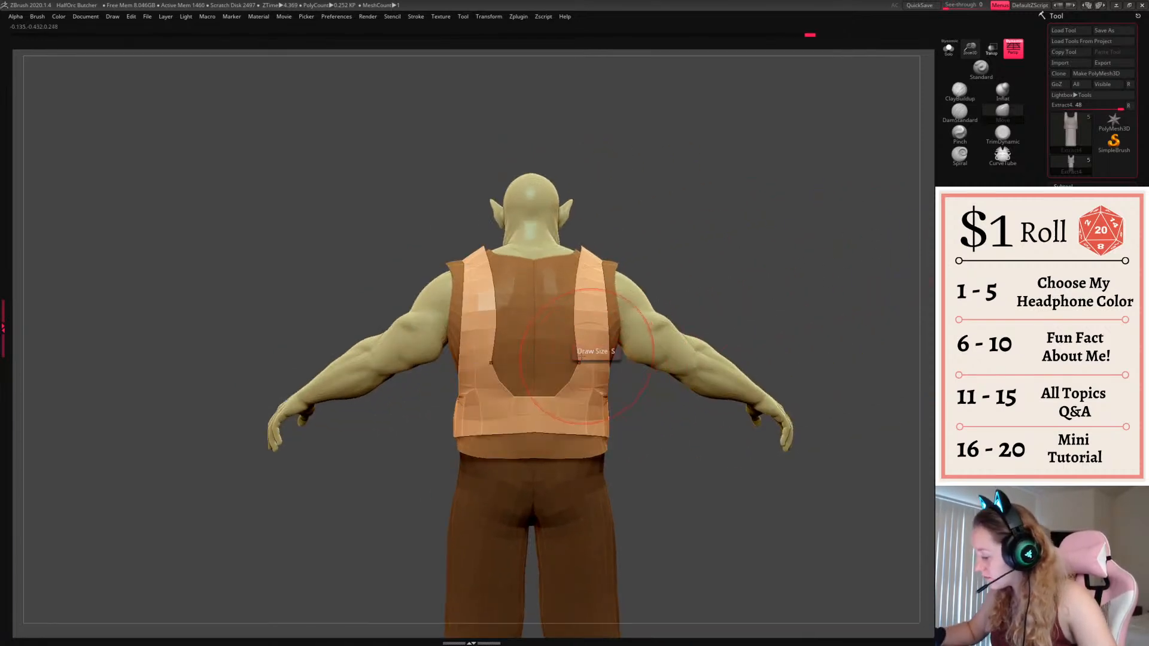
{"action": "key", "text": "space"}
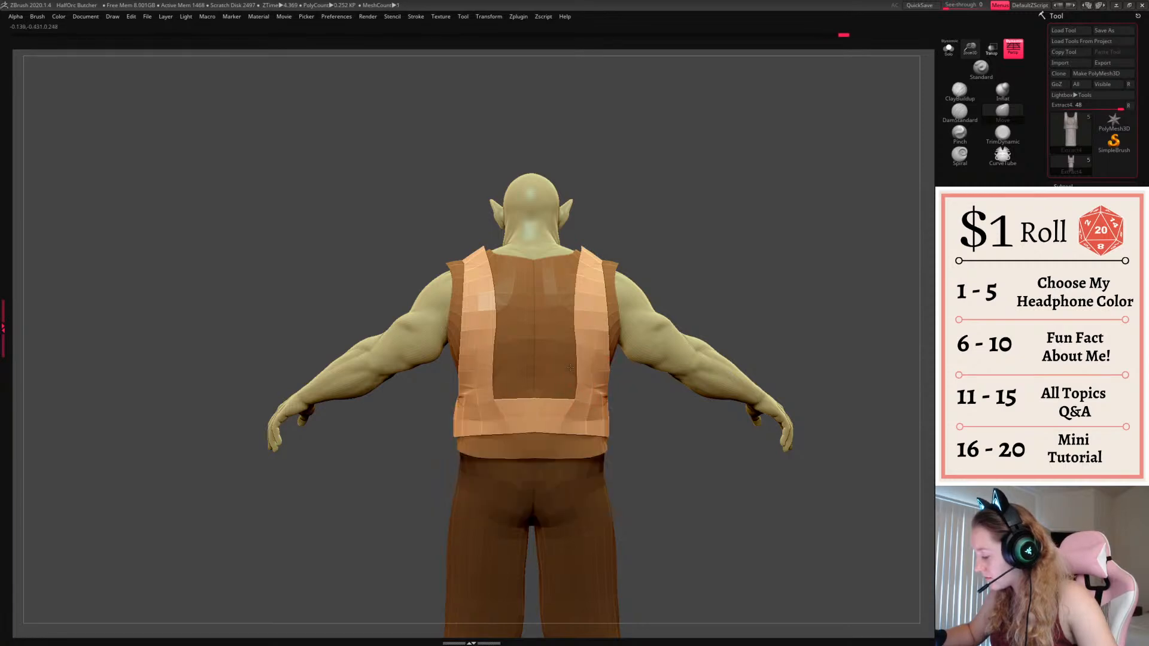
{"action": "mouse_move", "coordinate": [665, 256]}
{"action": "left_mouse_down"}
{"action": "mouse_move", "coordinate": [492, 413]}
{"action": "mouse_move", "coordinate": [501, 399]}
{"action": "left_mouse_up"}
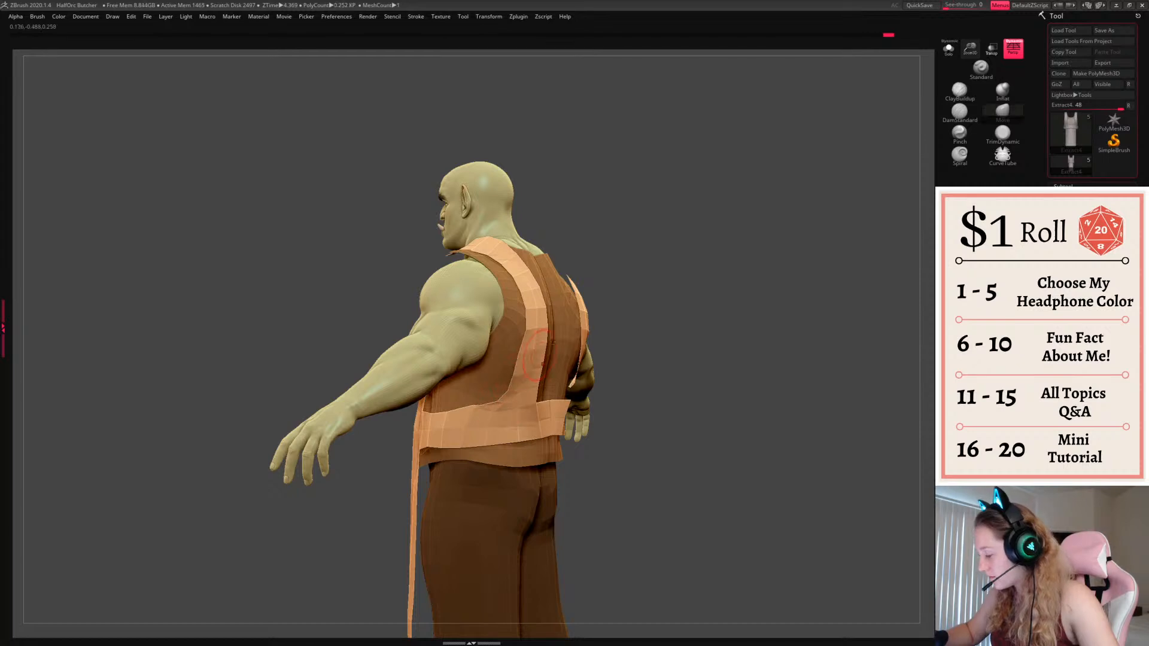
{"action": "left_click_drag", "start_coordinate": [635, 311], "coordinate": [791, 282]}
{"action": "key", "text": "f"}
{"action": "key", "text": "f"}
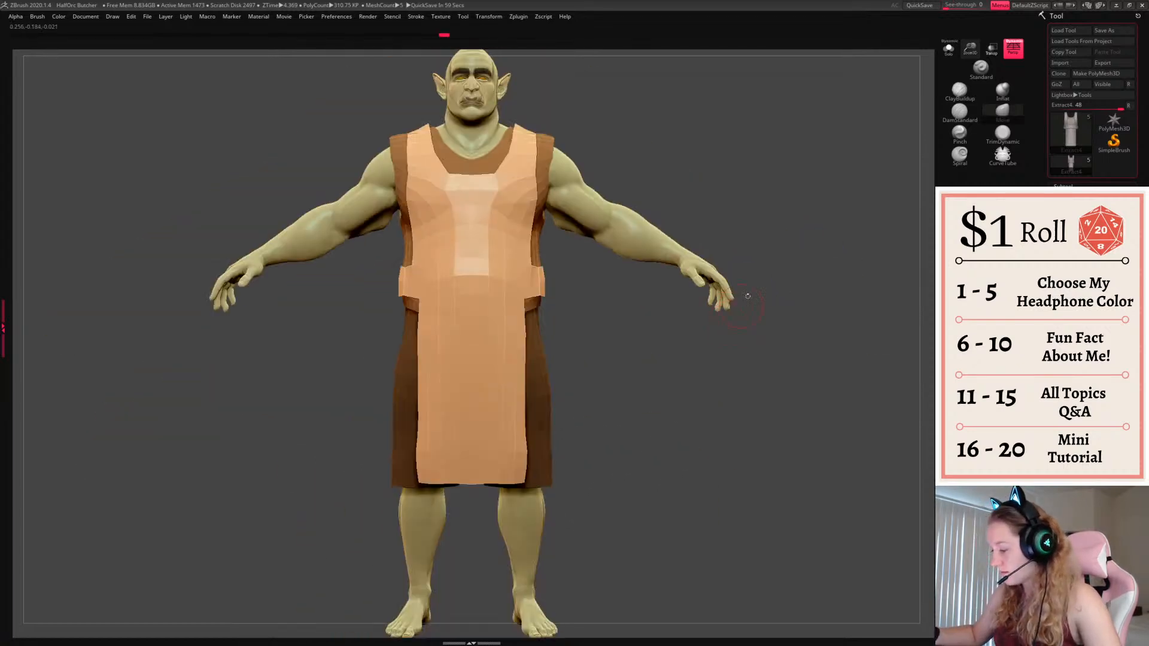
Pull the apron's sides outward just below the waistband so the front panel covers the hips
{"action": "left_click_drag", "start_coordinate": [968, 51], "coordinate": [956, 47]}
{"action": "left_click_drag", "start_coordinate": [622, 383], "coordinate": [590, 432], "text": "alt"}
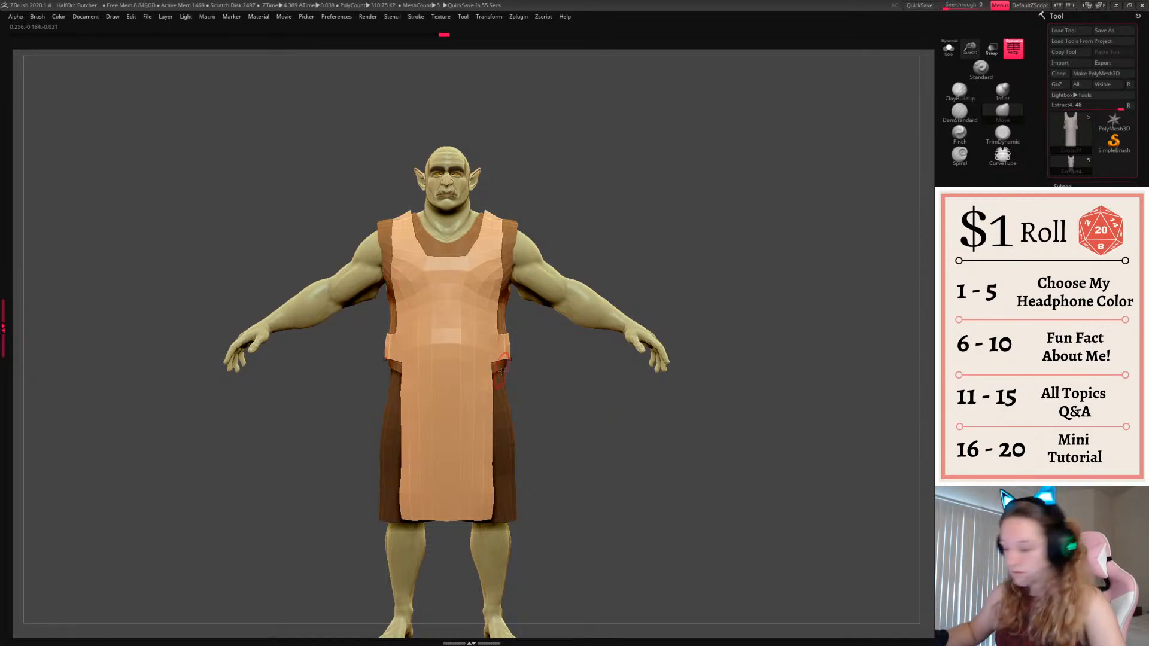
{"action": "key", "text": "space"}
{"action": "left_click_drag", "start_coordinate": [487, 375], "coordinate": [508, 365]}
{"action": "mouse_move", "coordinate": [583, 364]}
{"action": "left_mouse_down"}
{"action": "mouse_move", "coordinate": [504, 368]}
{"action": "mouse_move", "coordinate": [505, 398]}
{"action": "left_mouse_up"}
{"action": "left_click_drag", "start_coordinate": [498, 412], "coordinate": [585, 429]}
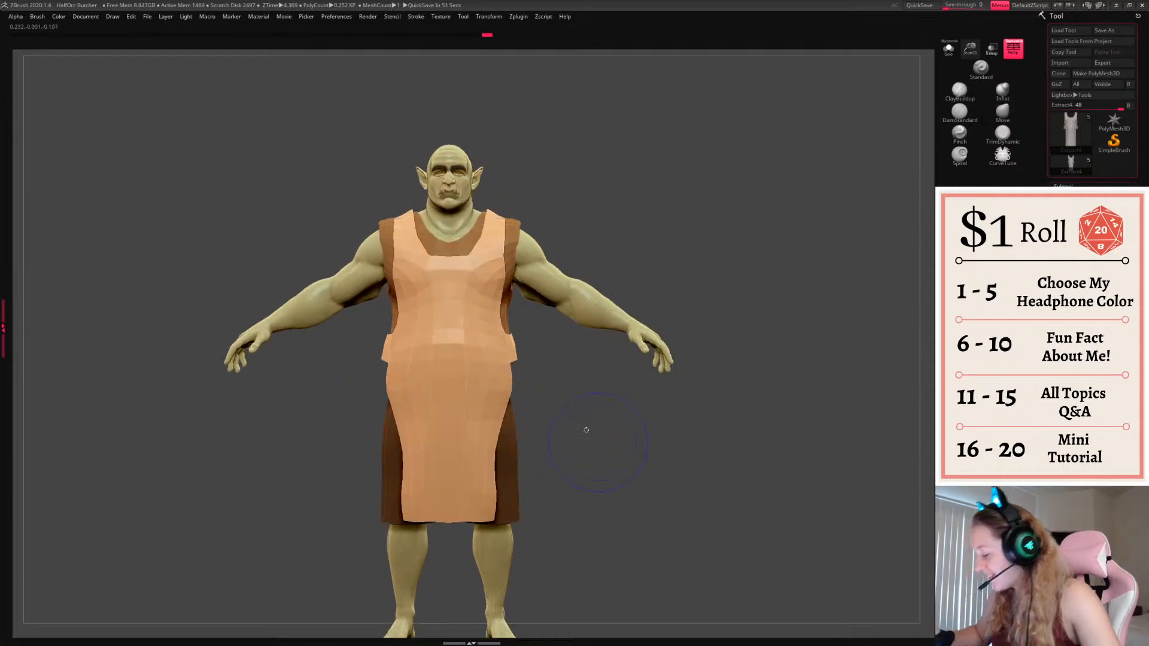
Flare the apron's lower sides out over the shorts and pull the middle of its hem down level
{"action": "left_click_drag", "start_coordinate": [398, 450], "coordinate": [386, 513]}
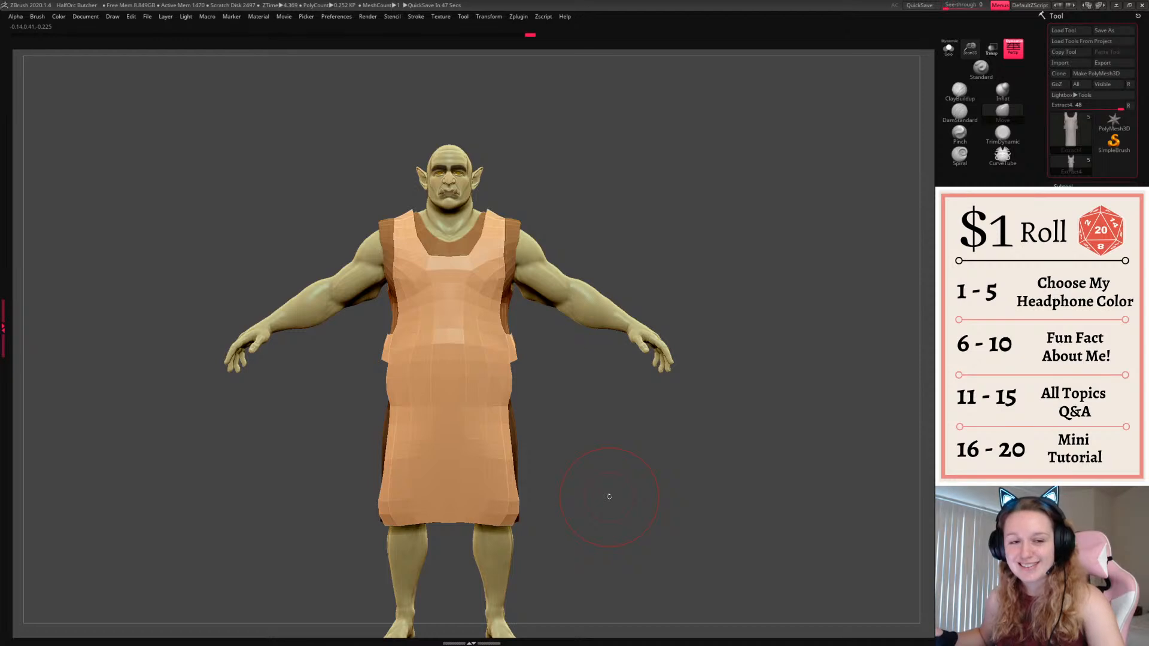
{"action": "mouse_move", "coordinate": [632, 465]}
{"action": "left_mouse_down"}
{"action": "mouse_move", "coordinate": [574, 466]}
{"action": "mouse_move", "coordinate": [634, 467]}
{"action": "mouse_move", "coordinate": [590, 466]}
{"action": "left_mouse_up"}
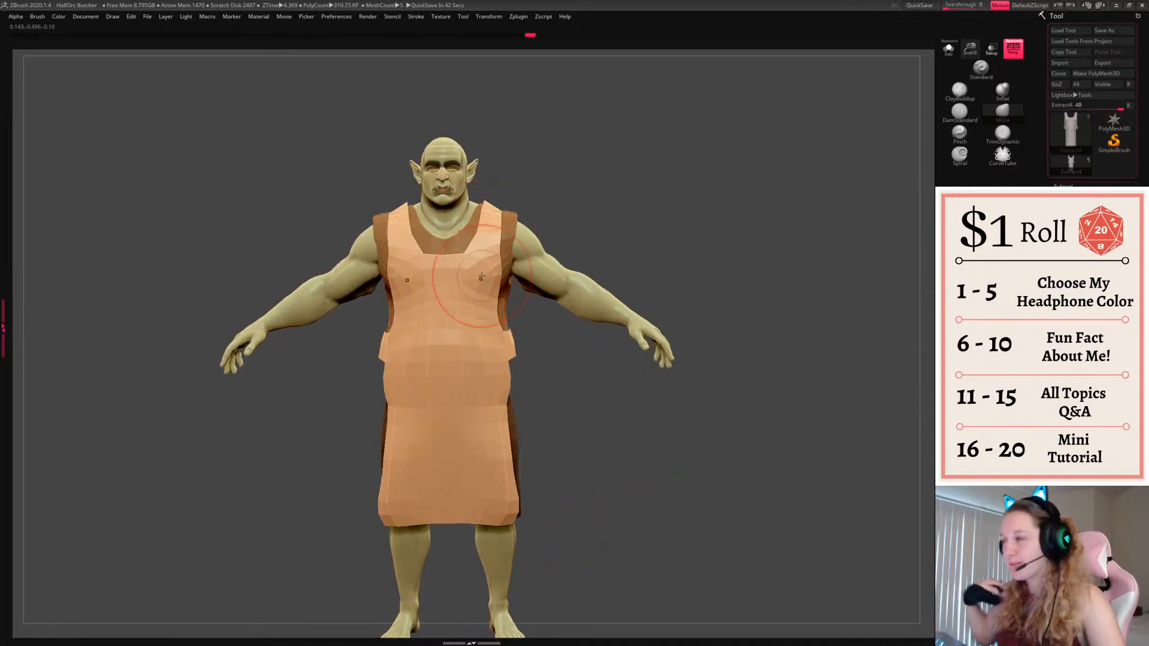
{"action": "mouse_move", "coordinate": [560, 389]}
{"action": "left_mouse_down", "text": "shift"}
{"action": "mouse_move", "coordinate": [509, 413]}
{"action": "mouse_move", "coordinate": [514, 445]}
{"action": "left_mouse_up", "text": "shift"}
{"action": "left_click_drag", "start_coordinate": [514, 492], "coordinate": [518, 495]}
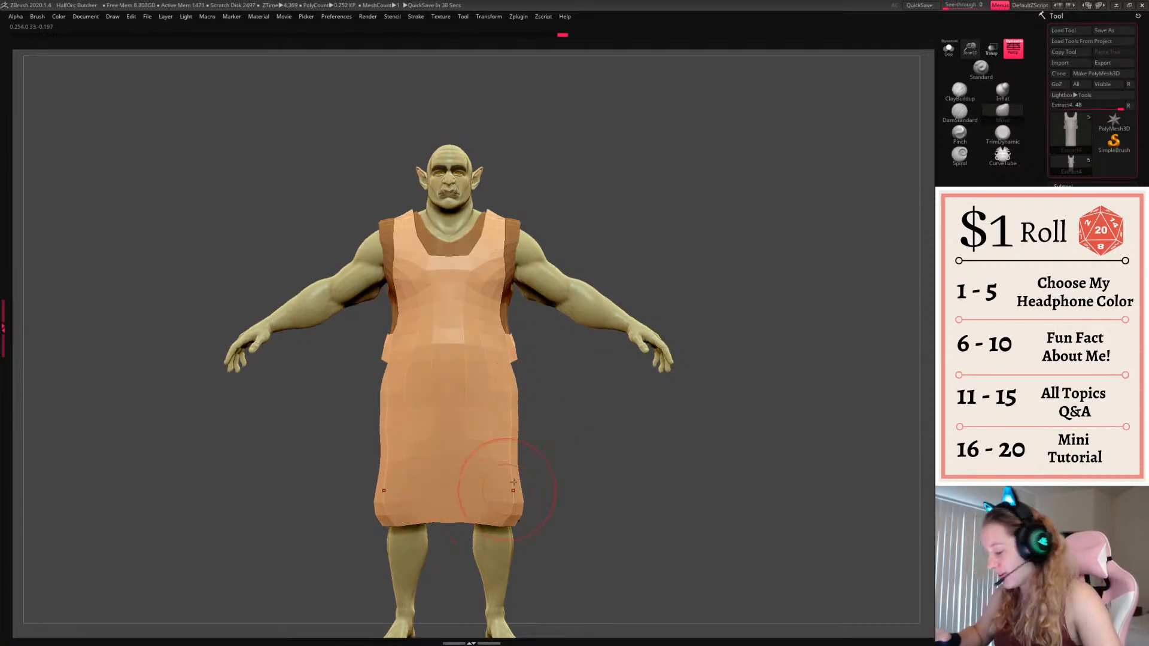
{"action": "left_click_drag", "start_coordinate": [604, 477], "coordinate": [579, 412], "text": "alt"}
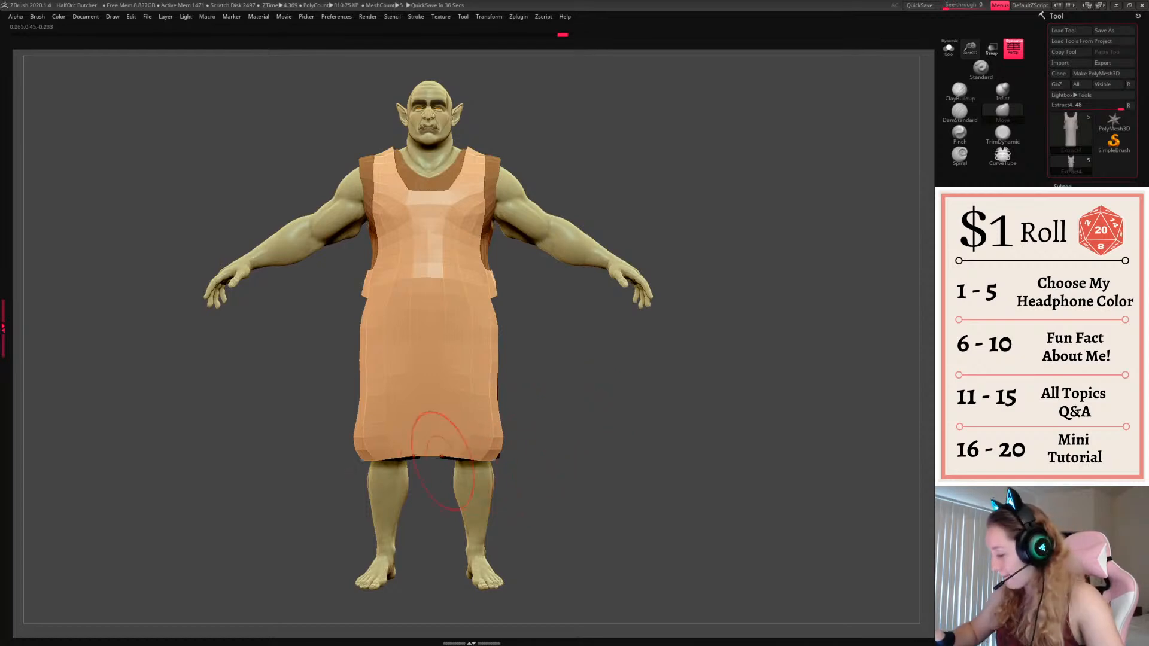
{"action": "left_click_drag", "start_coordinate": [442, 458], "coordinate": [497, 388]}
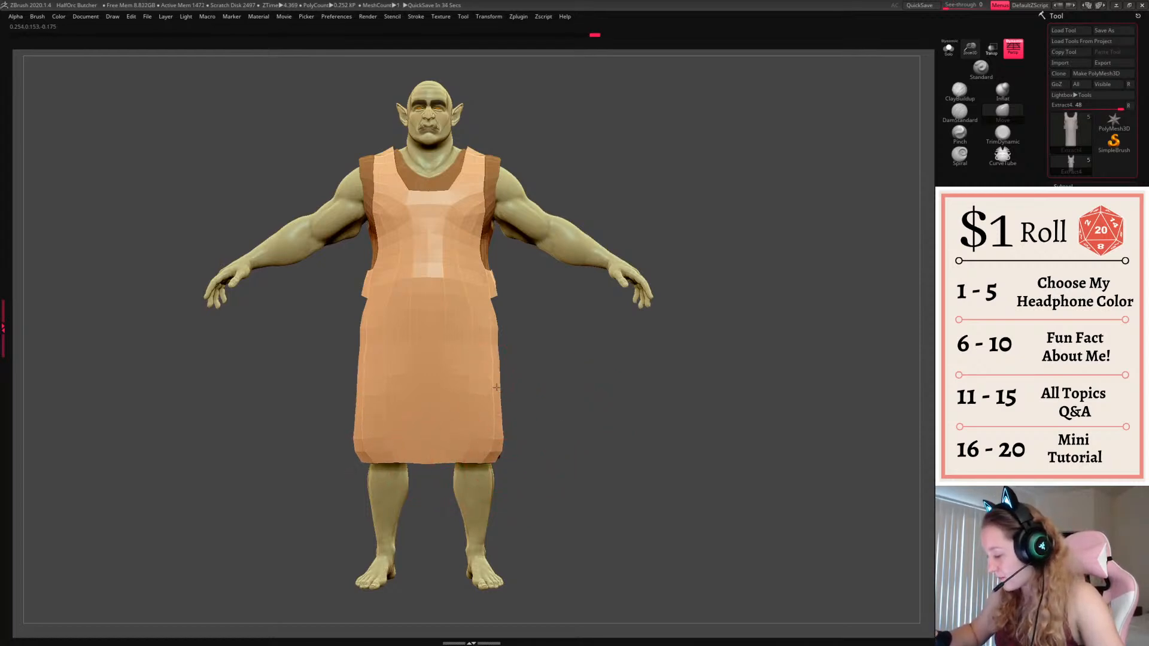
Lengthen the shorts into trousers by masking everything above the leg openings and moving the hems down to the ankles
{"action": "left_click_drag", "start_coordinate": [563, 406], "coordinate": [608, 412]}
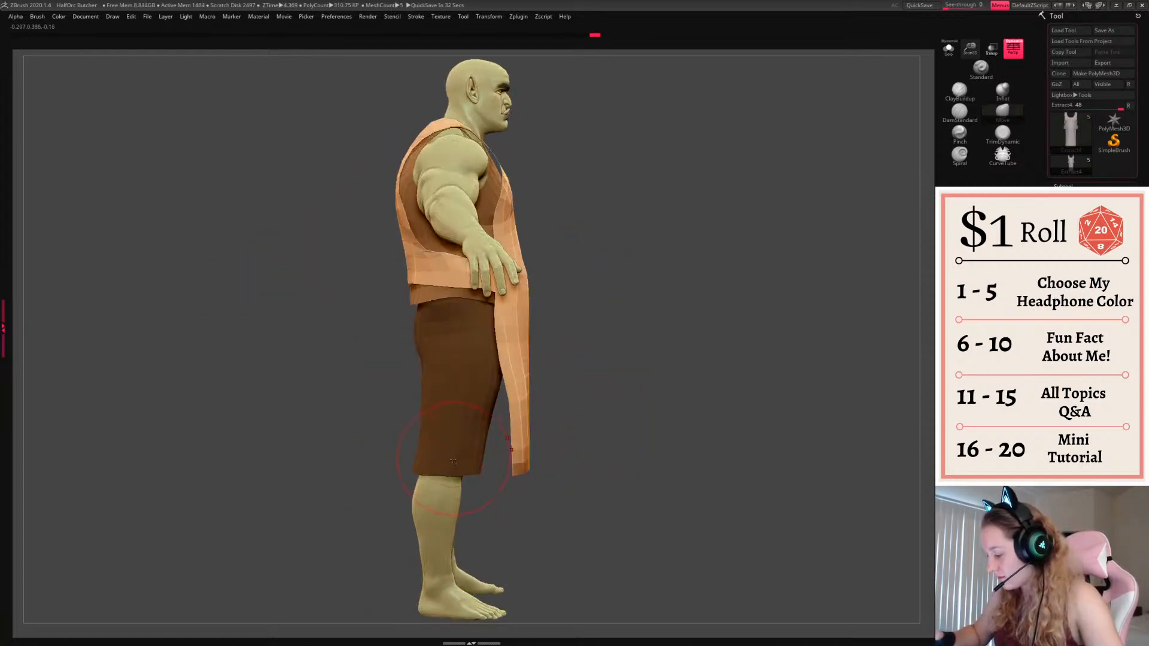
{"action": "left_click", "coordinate": [450, 392], "text": "alt"}
{"action": "left_click_drag", "start_coordinate": [392, 527], "coordinate": [374, 498], "text": "alt"}
{"action": "left_click_drag", "start_coordinate": [382, 498], "coordinate": [483, 427], "text": "ctrl"}
{"action": "left_click", "coordinate": [600, 392], "text": "ctrl"}
{"action": "key", "text": "w"}
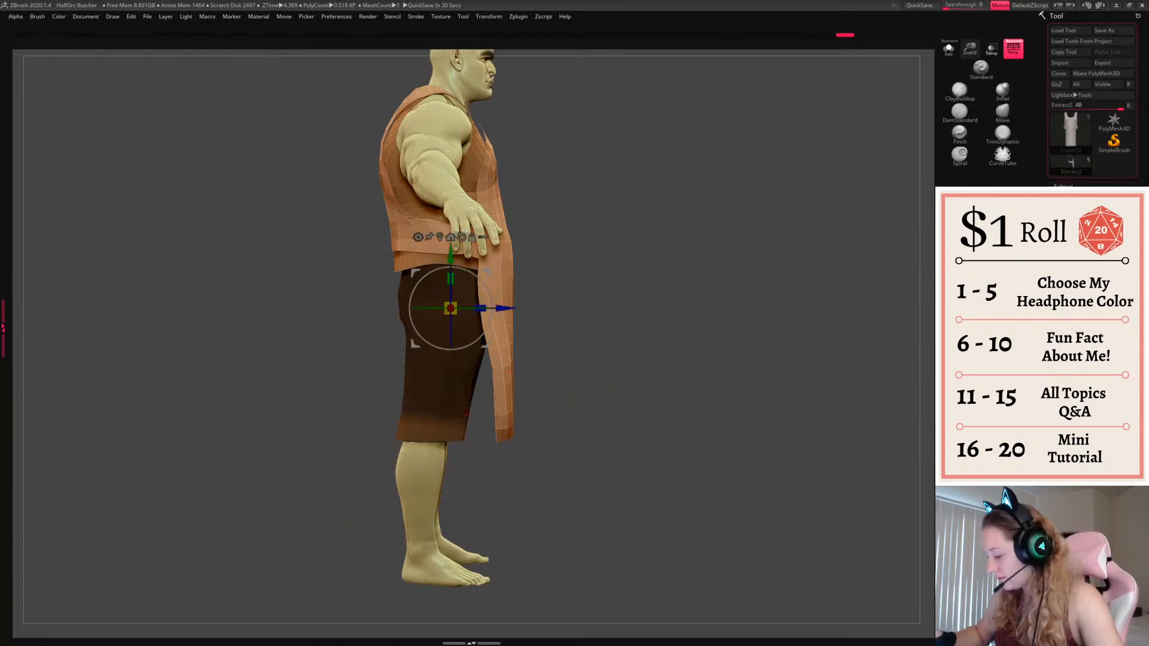
{"action": "mouse_move", "coordinate": [445, 257]}
{"action": "left_mouse_down"}
{"action": "mouse_move", "coordinate": [445, 373]}
{"action": "mouse_move", "coordinate": [444, 343]}
{"action": "left_mouse_up"}
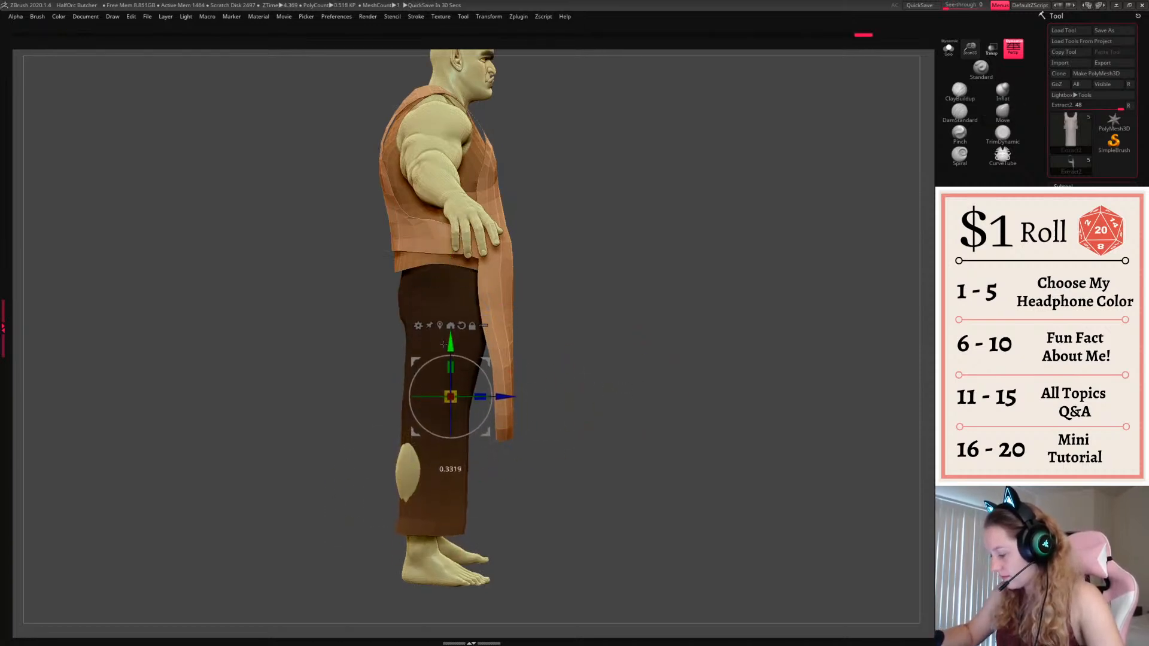
{"action": "key", "text": "q"}
{"action": "left_click_drag", "start_coordinate": [617, 413], "coordinate": [644, 440], "text": "ctrl"}
Pull the lower trouser legs back around the calves and lower the hems with the Move brush
{"action": "left_click_drag", "start_coordinate": [414, 486], "coordinate": [401, 485]}
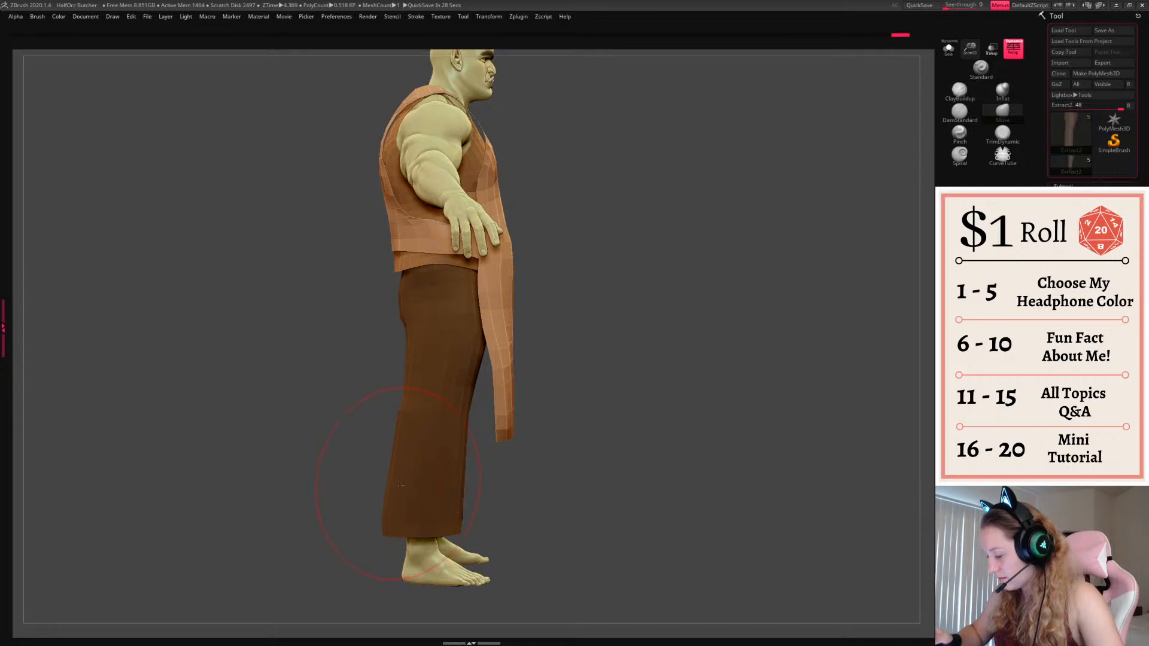
{"action": "left_click_drag", "start_coordinate": [448, 525], "coordinate": [451, 535]}
{"action": "left_click_drag", "start_coordinate": [790, 461], "coordinate": [623, 443]}
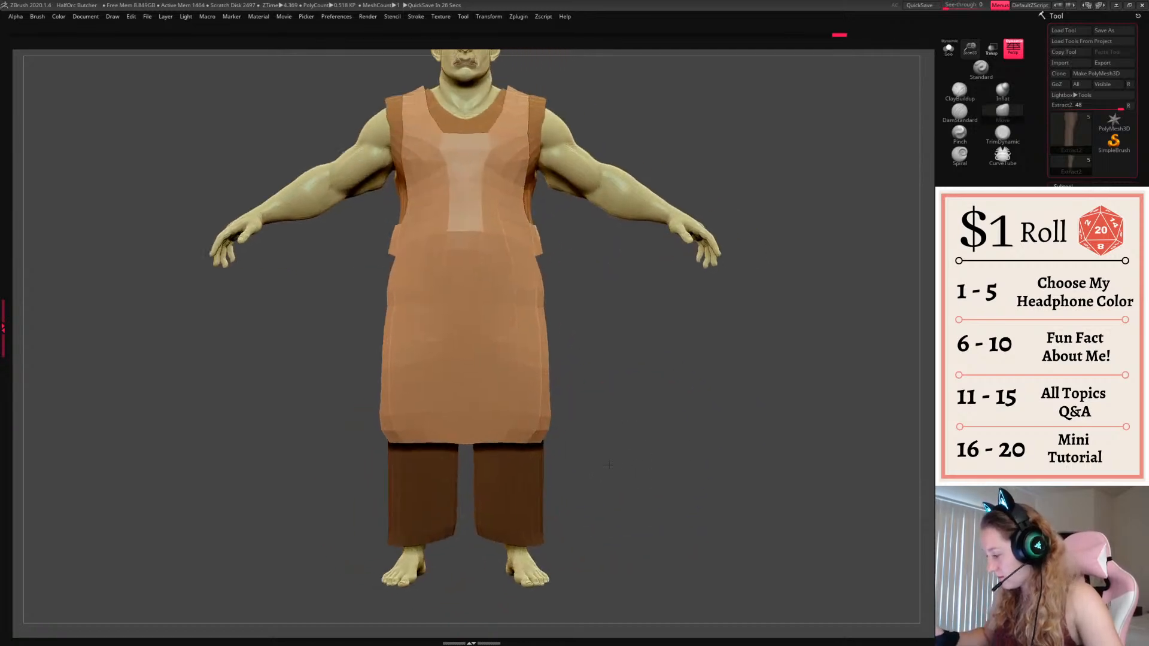
{"action": "left_click_drag", "start_coordinate": [492, 510], "coordinate": [491, 519]}
Isolate the trousers and remesh them with ZRemesher so the stretched legs get evenly spaced polygons
{"action": "left_click", "coordinate": [992, 48]}
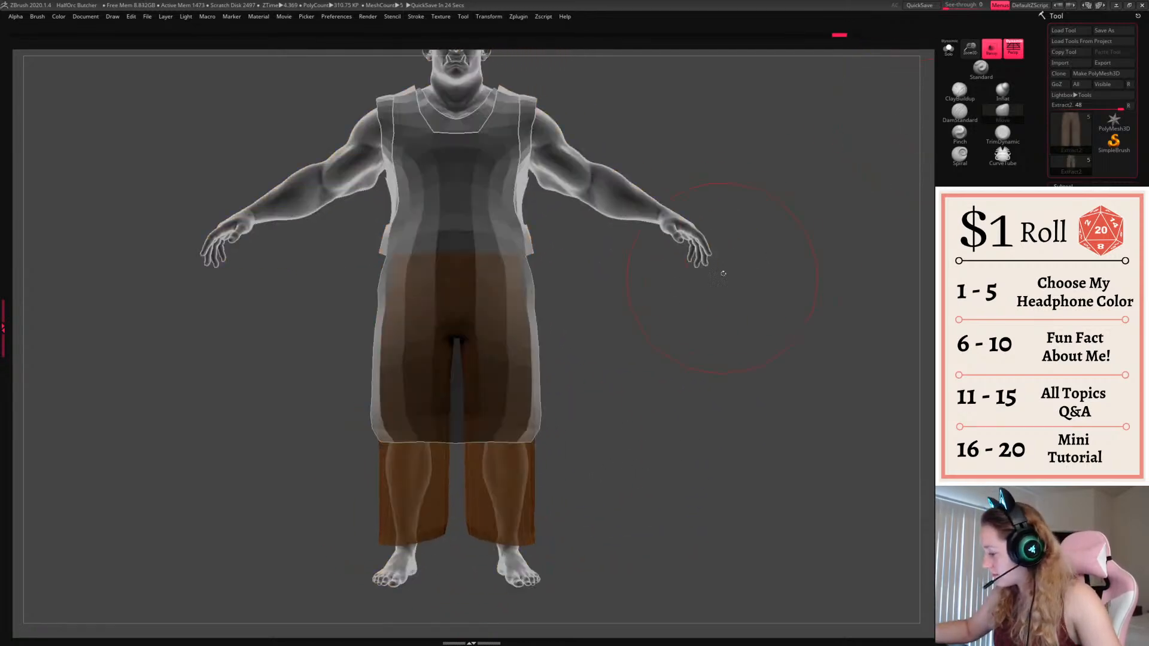
{"action": "left_click", "coordinate": [949, 48]}
{"action": "right_click", "coordinate": [557, 453]}
{"action": "right_click_drag", "start_coordinate": [557, 453], "coordinate": [636, 375], "text": "ctrl"}
{"action": "key", "text": "shift+f"}
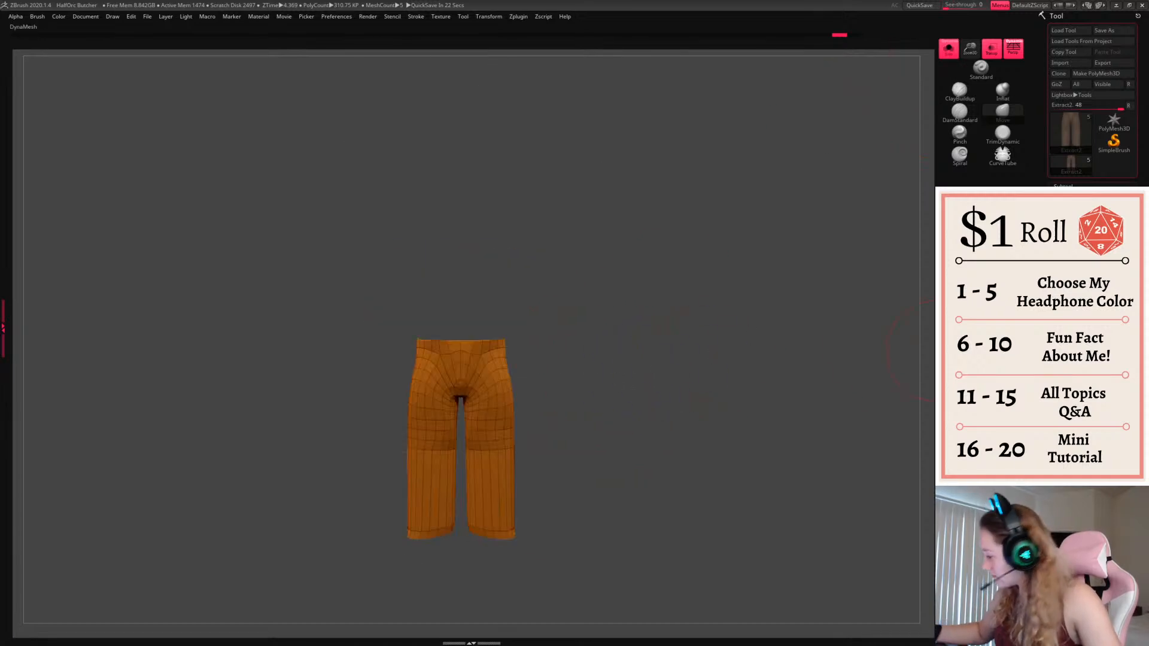
{"action": "left_click", "coordinate": [1071, 352]}
{"action": "left_click_drag", "start_coordinate": [713, 372], "coordinate": [684, 350], "text": "alt"}
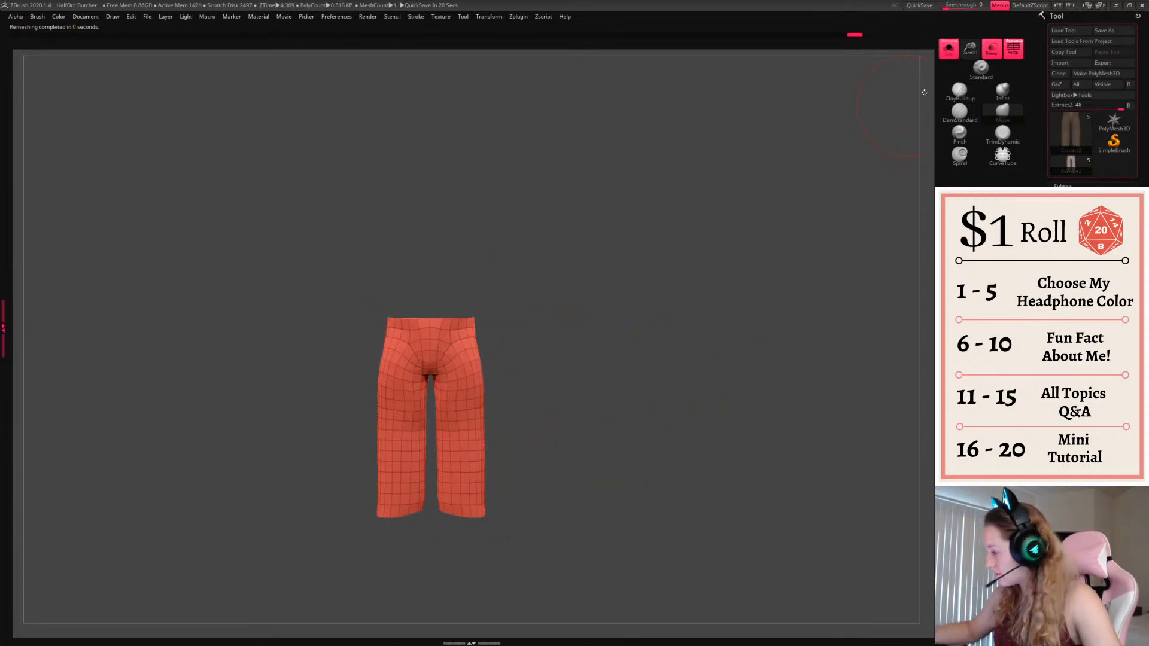
{"action": "left_click", "coordinate": [951, 56]}
{"action": "left_click", "coordinate": [951, 56]}
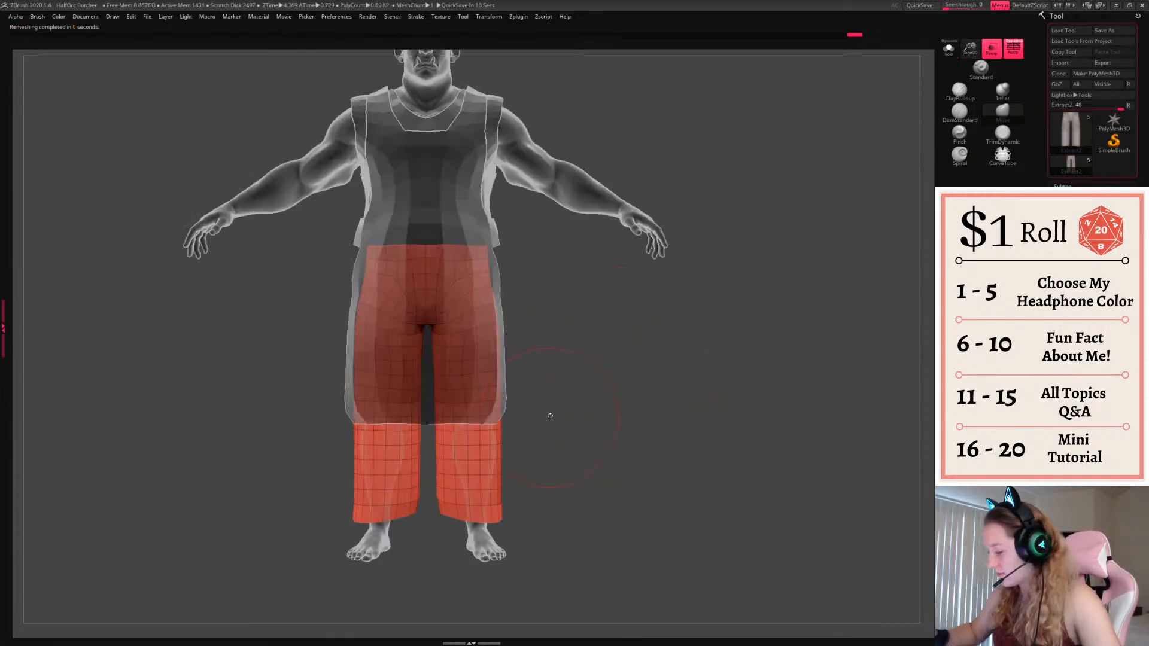
{"action": "left_click", "coordinate": [992, 51]}
{"action": "key", "text": "shift+f"}
Pull the inner part of the trouser hems slightly down with the Move brush
{"action": "key", "text": "space"}
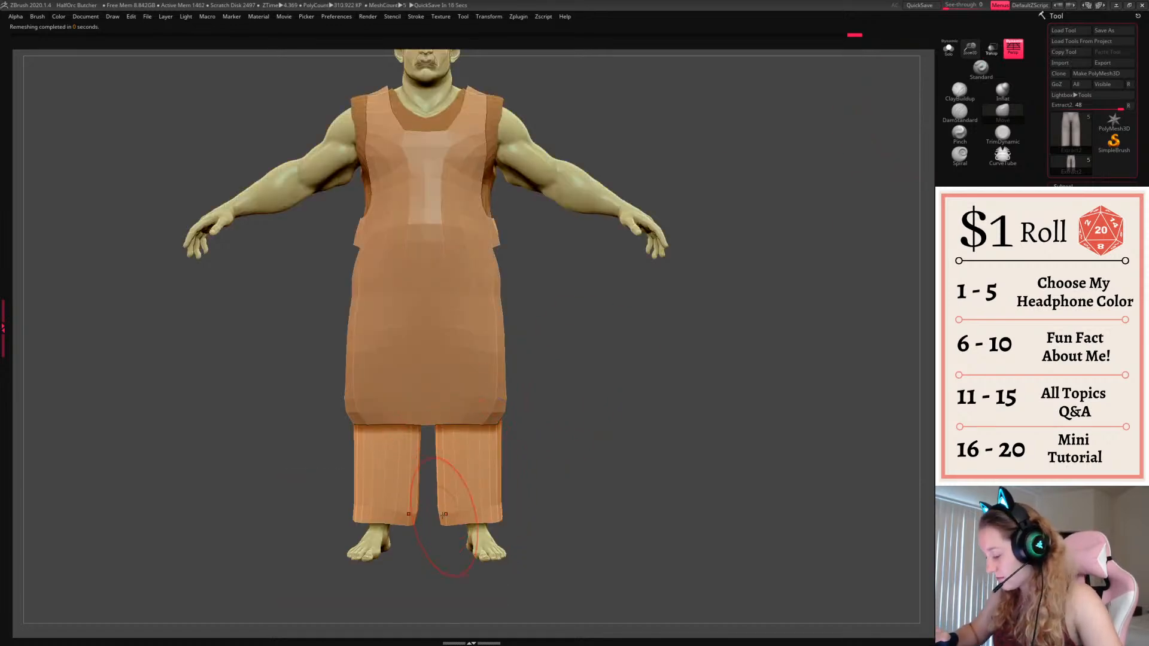
{"action": "left_click_drag", "start_coordinate": [444, 516], "coordinate": [446, 523]}
{"action": "left_click_drag", "start_coordinate": [479, 520], "coordinate": [479, 526]}
Make the other parts transparent and reshape the trousers' side profile to follow the thigh, knee and ankle
{"action": "mouse_move", "coordinate": [537, 485]}
{"action": "left_mouse_down"}
{"action": "mouse_move", "coordinate": [353, 481]}
{"action": "mouse_move", "coordinate": [559, 491]}
{"action": "mouse_move", "coordinate": [559, 516]}
{"action": "left_mouse_up"}
{"action": "left_click_drag", "start_coordinate": [703, 369], "coordinate": [659, 371]}
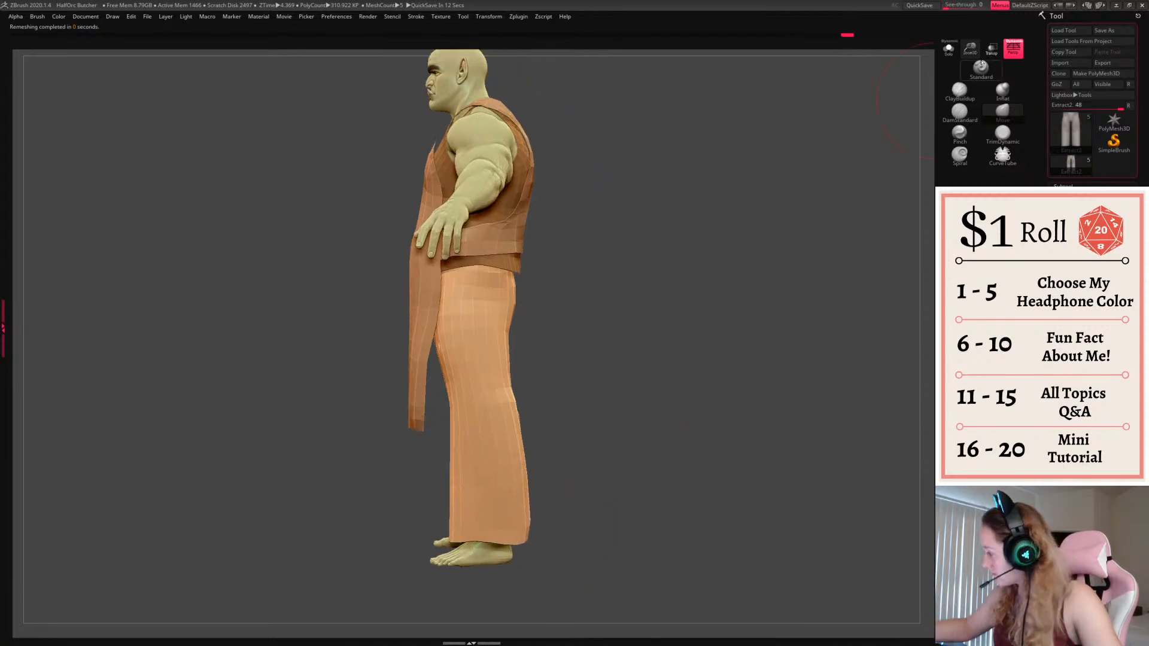
{"action": "left_click", "coordinate": [992, 48]}
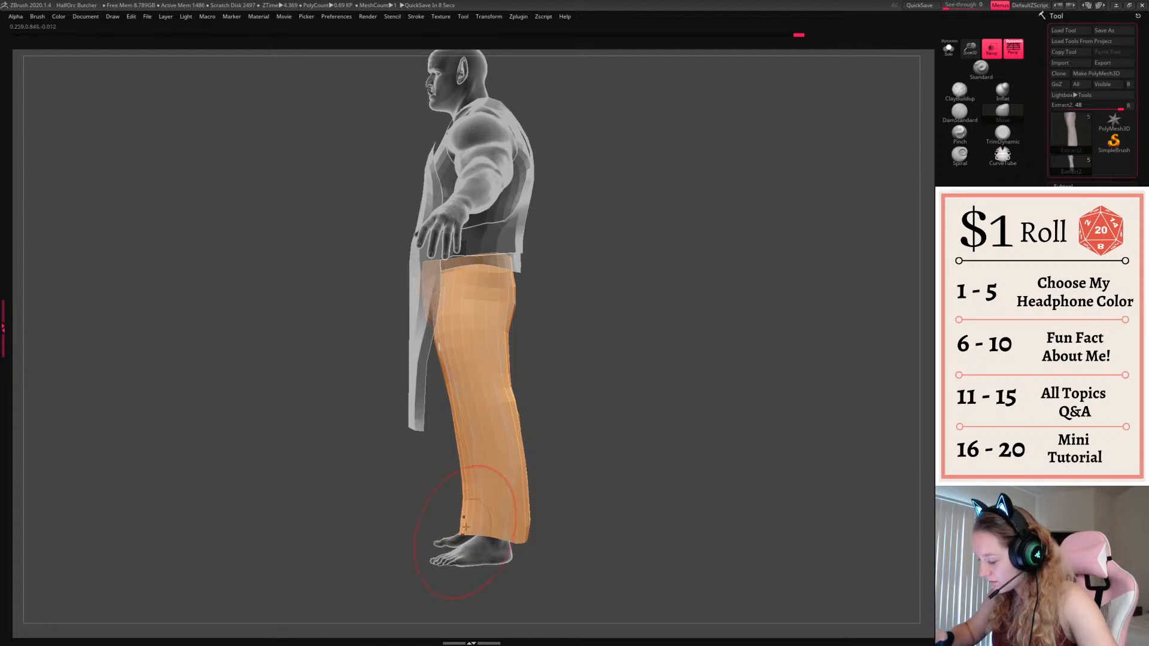
{"action": "left_click_drag", "start_coordinate": [513, 402], "coordinate": [517, 400]}
{"action": "left_click_drag", "start_coordinate": [464, 367], "coordinate": [456, 364]}
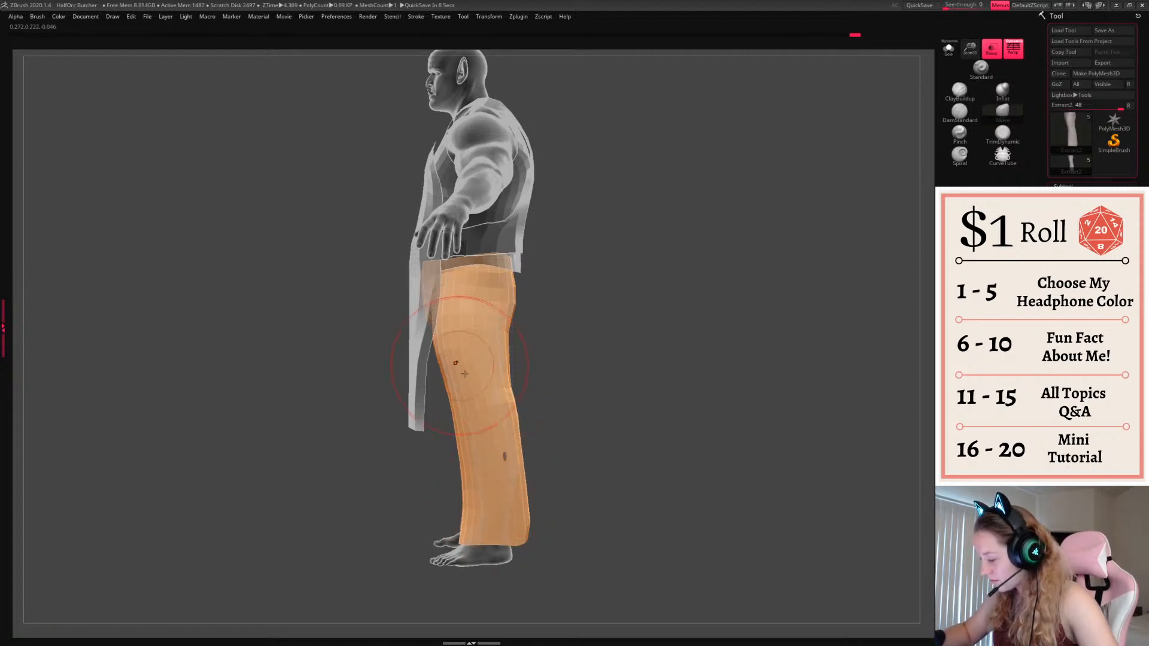
Slim the inner trouser legs from the front and adjust the lower legs and outer hems around the ankles
{"action": "left_click_drag", "start_coordinate": [557, 386], "coordinate": [653, 422]}
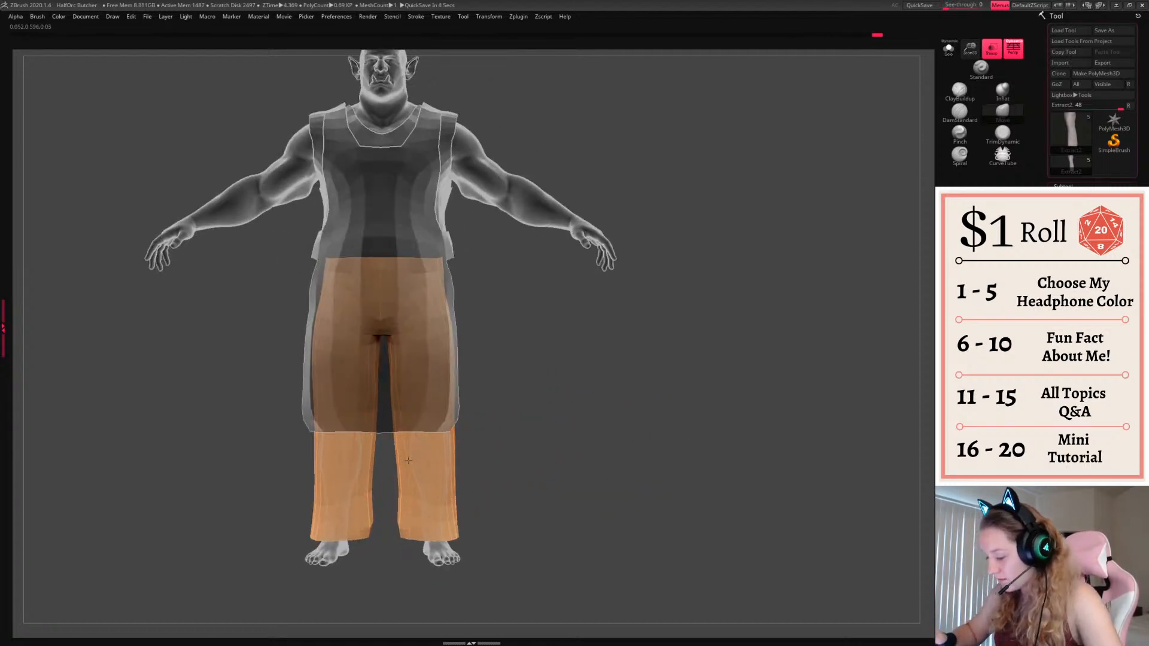
{"action": "left_click_drag", "start_coordinate": [408, 461], "coordinate": [415, 462]}
{"action": "left_click_drag", "start_coordinate": [408, 527], "coordinate": [444, 539]}
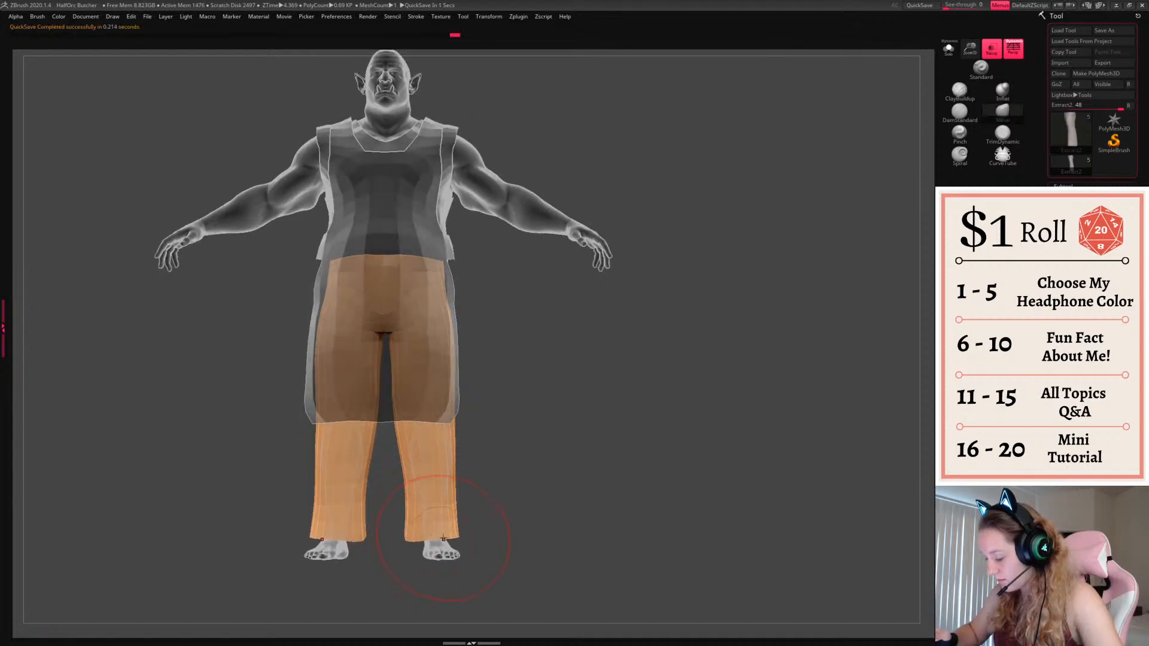
{"action": "right_click_drag", "start_coordinate": [444, 518], "coordinate": [485, 518]}
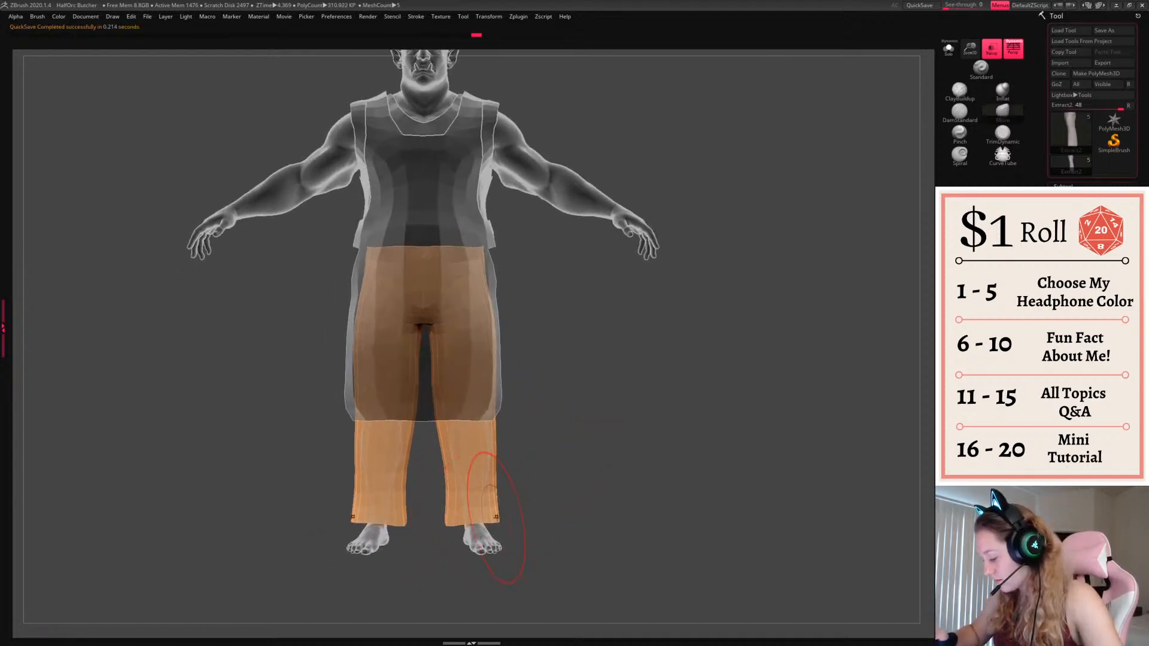
{"action": "left_click_drag", "start_coordinate": [444, 409], "coordinate": [441, 407]}
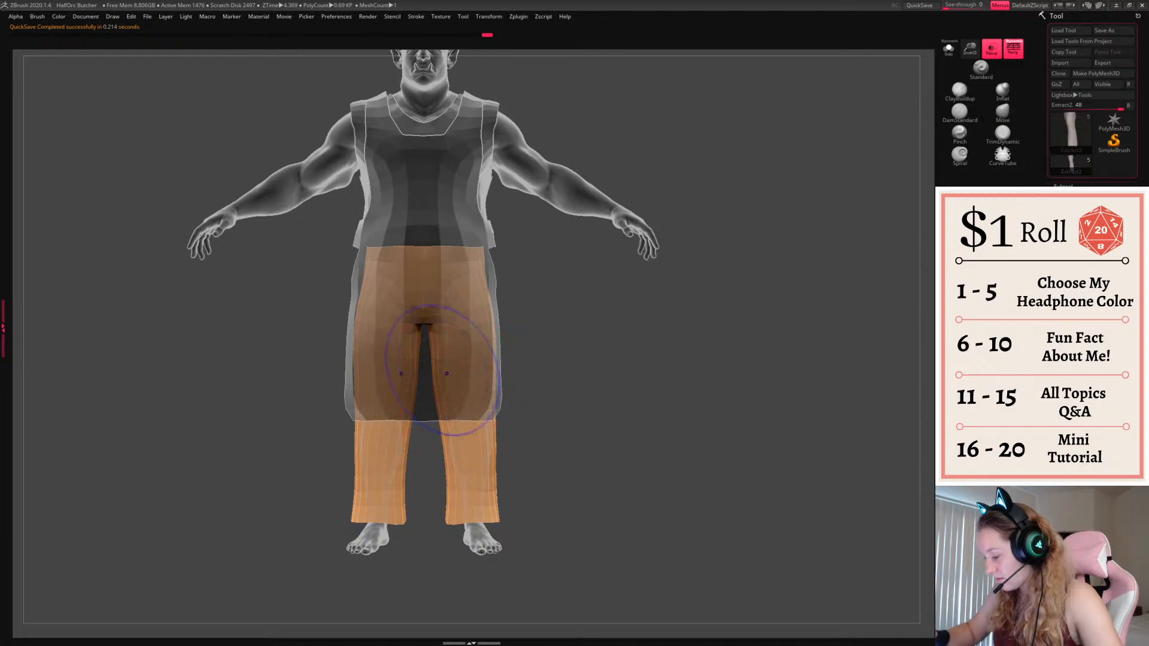
{"action": "mouse_move", "coordinate": [446, 502]}
{"action": "left_mouse_down"}
{"action": "mouse_move", "coordinate": [495, 481]}
{"action": "mouse_move", "coordinate": [502, 514]}
{"action": "left_mouse_up"}
{"action": "left_click_drag", "start_coordinate": [500, 484], "coordinate": [495, 482]}
{"action": "key", "text": "shift+f"}
{"action": "key", "text": "shift+f"}
{"action": "left_click", "coordinate": [992, 49]}
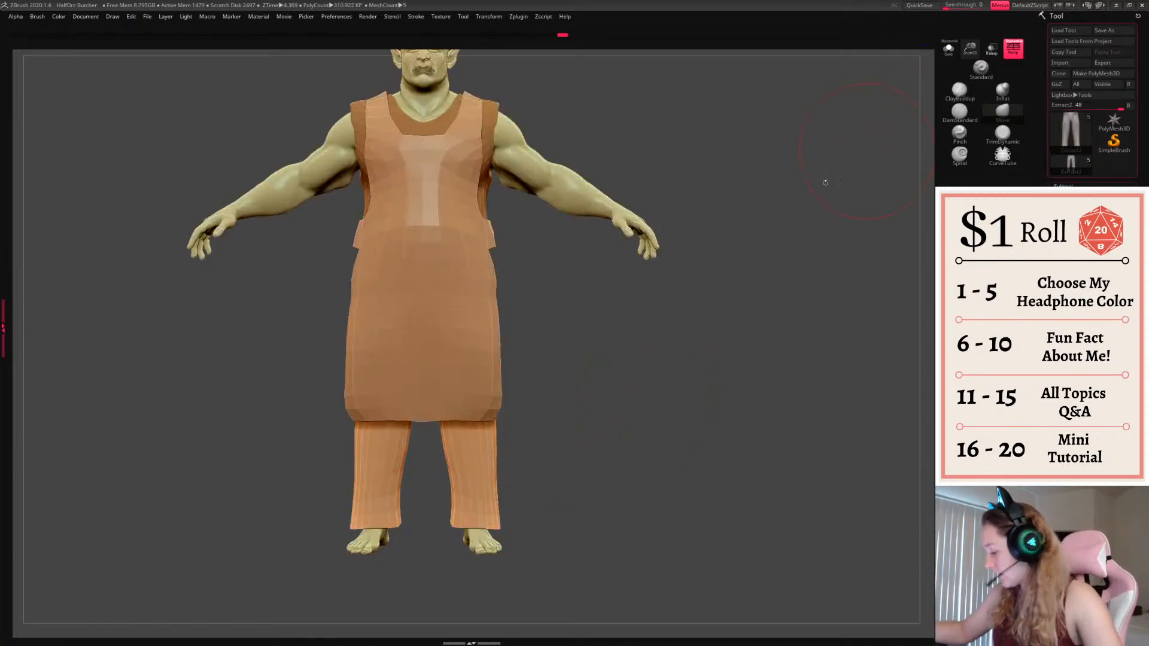
Choose a medium brown and fill the trousers with it
{"action": "key", "text": "space"}
{"action": "key", "text": "space"}
{"action": "left_click", "coordinate": [485, 361]}
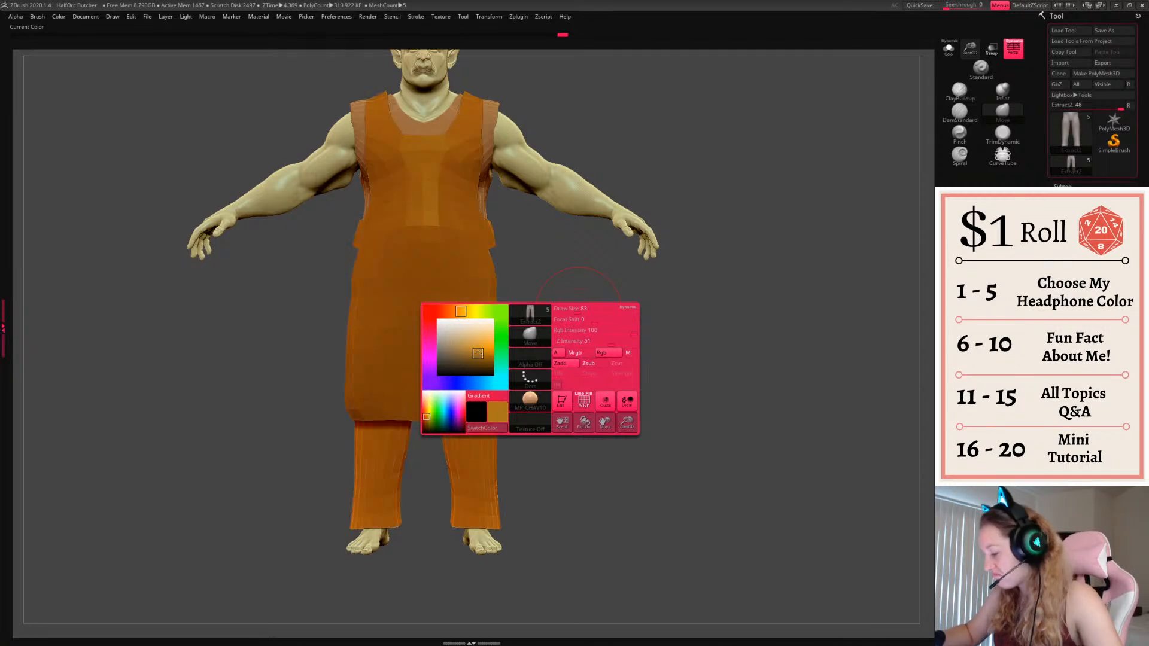
{"action": "left_click_drag", "start_coordinate": [641, 379], "coordinate": [638, 401], "text": "alt"}
{"action": "key", "text": "space"}
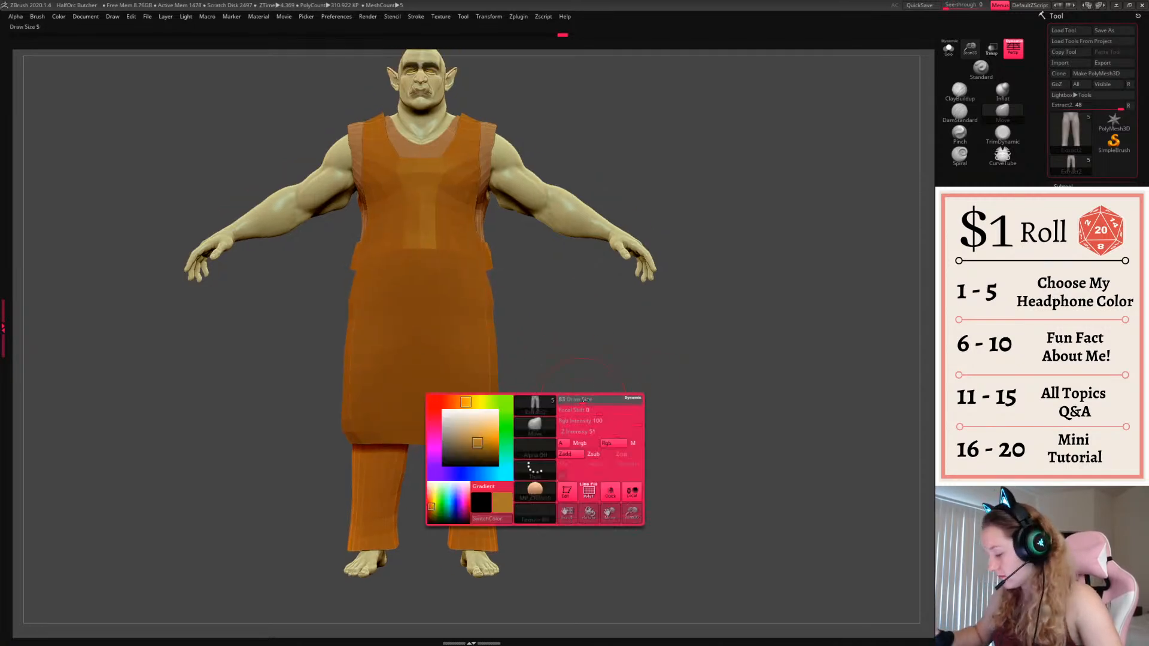
{"action": "key", "text": "space"}
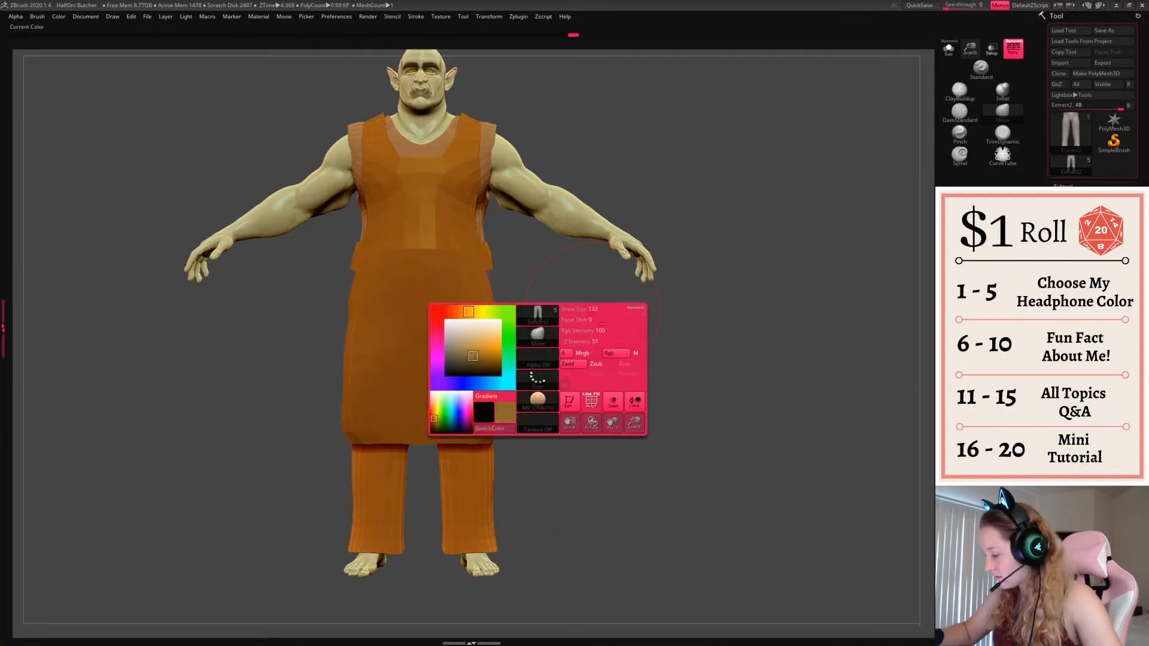
{"action": "left_click", "coordinate": [469, 362]}
{"action": "left_click", "coordinate": [470, 363]}
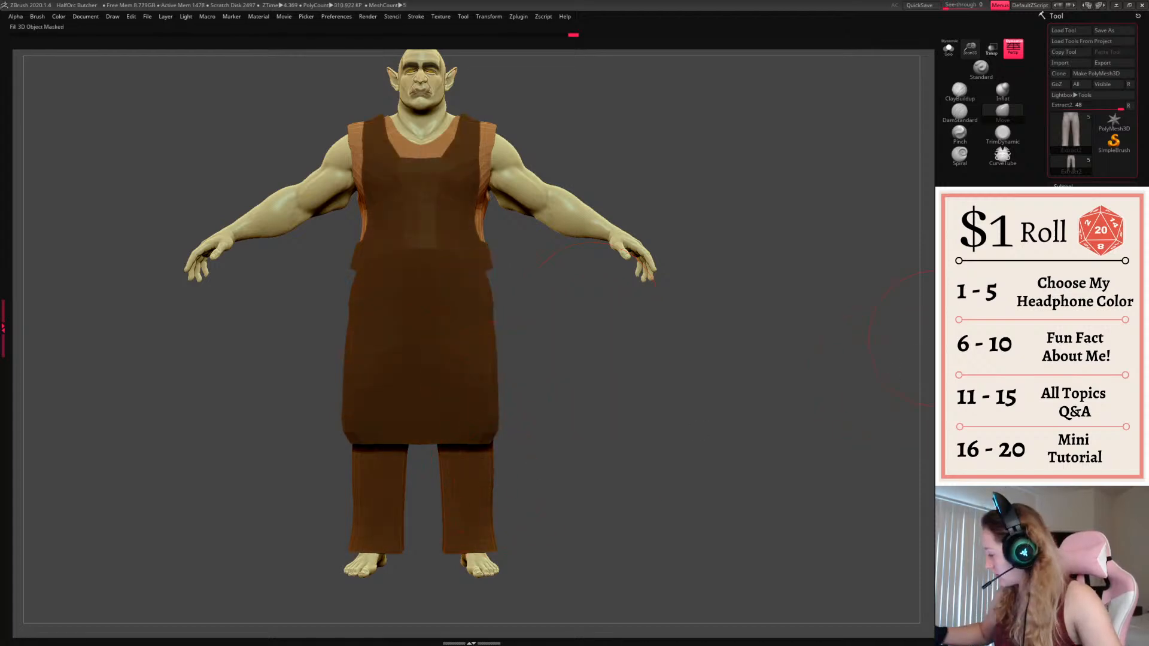
{"action": "left_click", "coordinate": [962, 334]}
Choose a darker, less saturated brown and fill the apron with it
{"action": "key", "text": "space"}
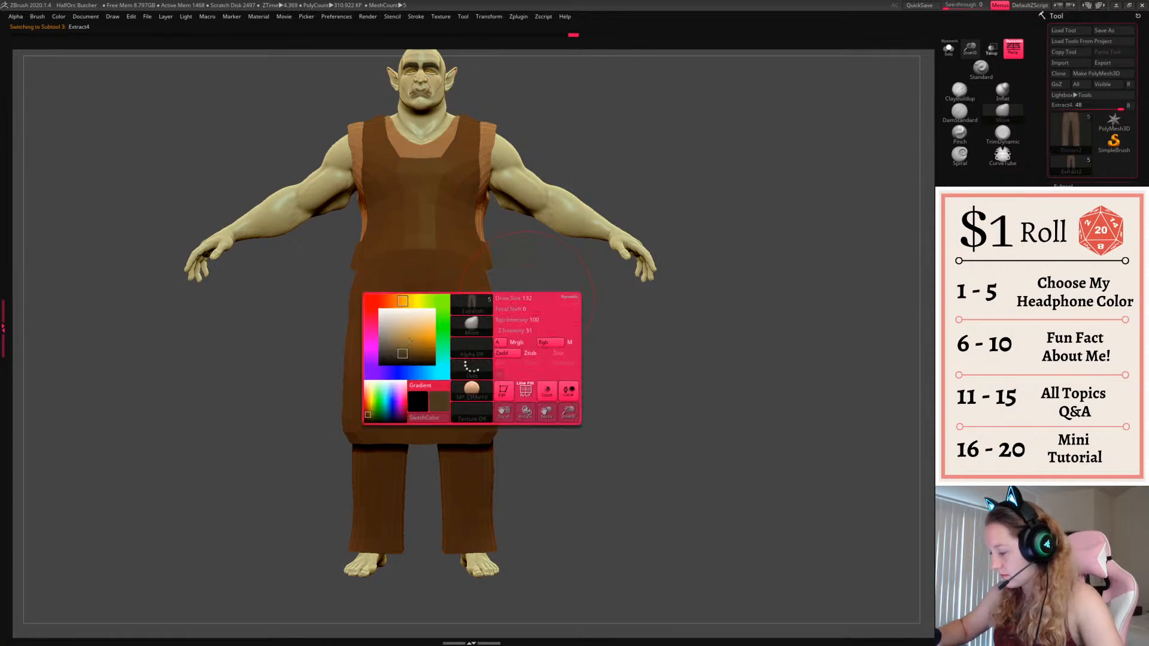
{"action": "left_click", "coordinate": [392, 358]}
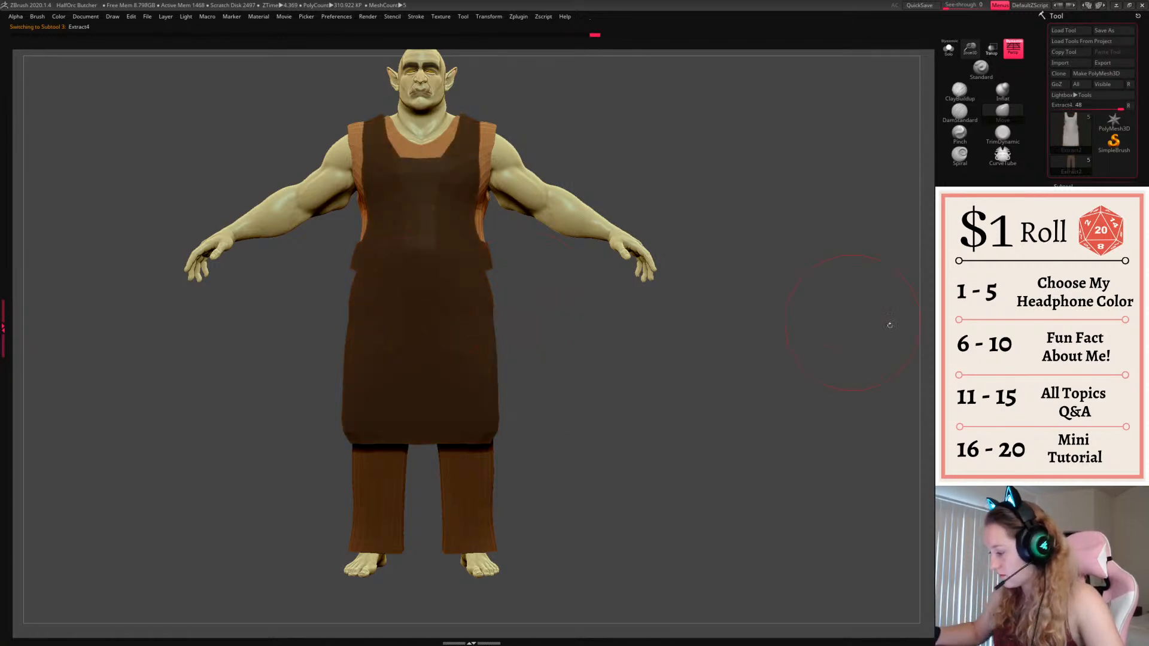
{"action": "left_click_drag", "start_coordinate": [565, 357], "coordinate": [576, 415], "text": "alt"}
Remesh the apron with ZRemesher, undo that pass and remesh it again
{"action": "key", "text": "shift+f"}
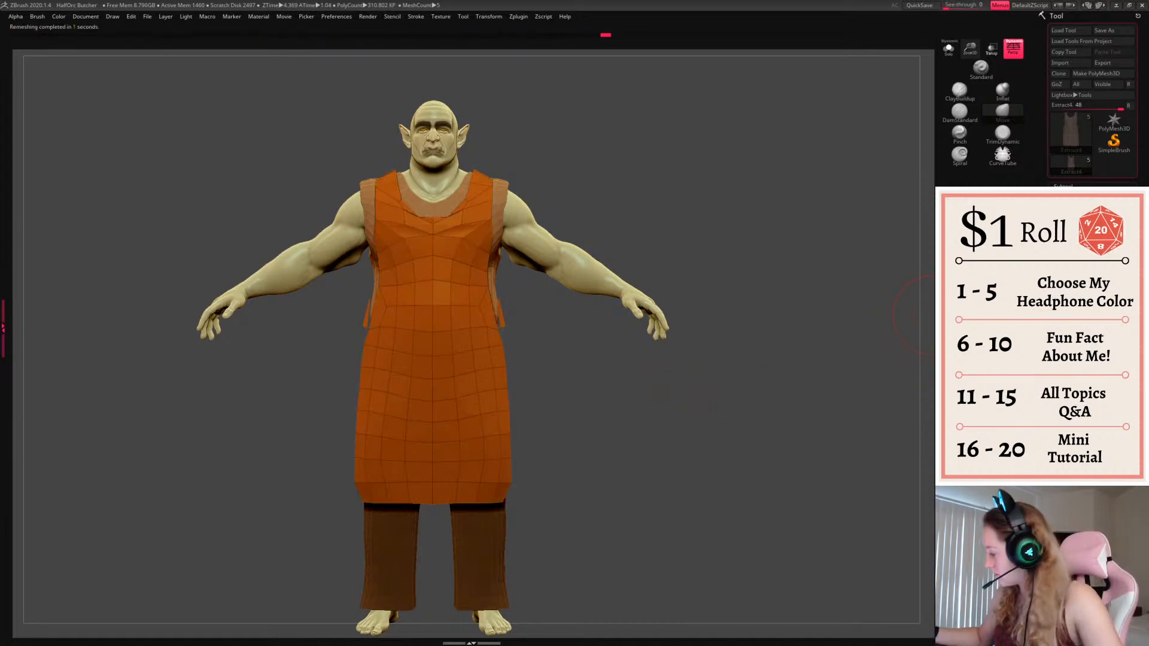
{"action": "key", "text": "ctrl+z"}
{"action": "left_click", "coordinate": [1069, 264]}
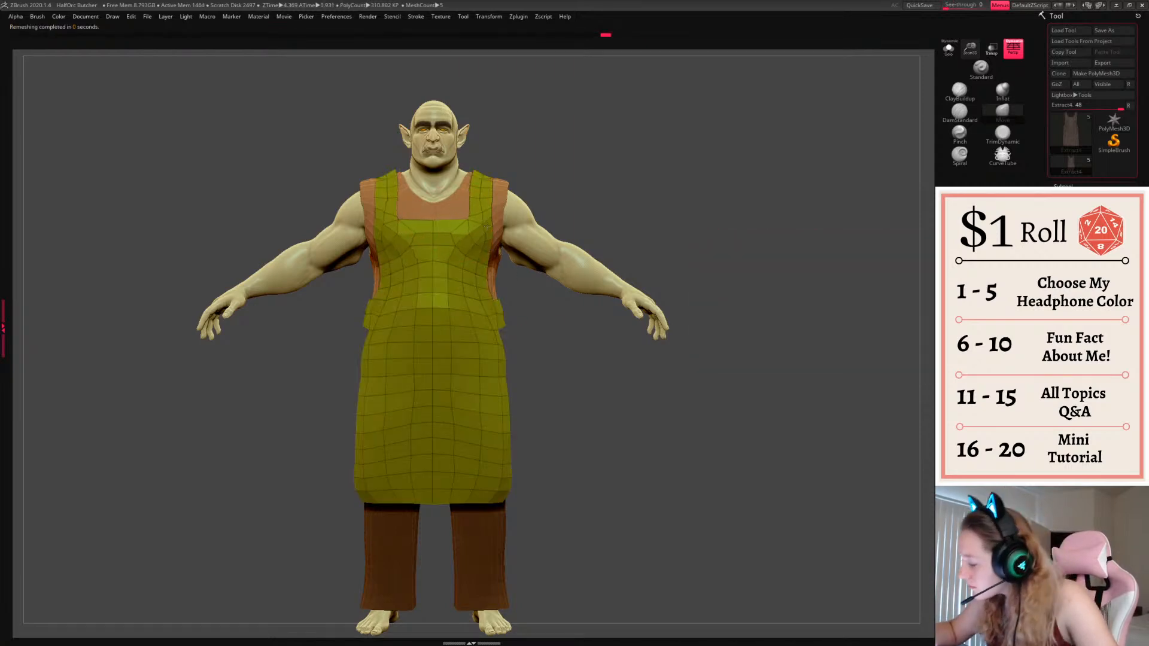
Adjust the apron's front strap, and pull its lower hem down in side view with the Move brush
{"action": "left_click_drag", "start_coordinate": [487, 226], "coordinate": [486, 232]}
{"action": "left_click_drag", "start_coordinate": [736, 133], "coordinate": [584, 143], "text": "shift"}
{"action": "left_click_drag", "start_coordinate": [669, 332], "coordinate": [649, 315], "text": "alt"}
{"action": "right_click", "coordinate": [649, 315]}
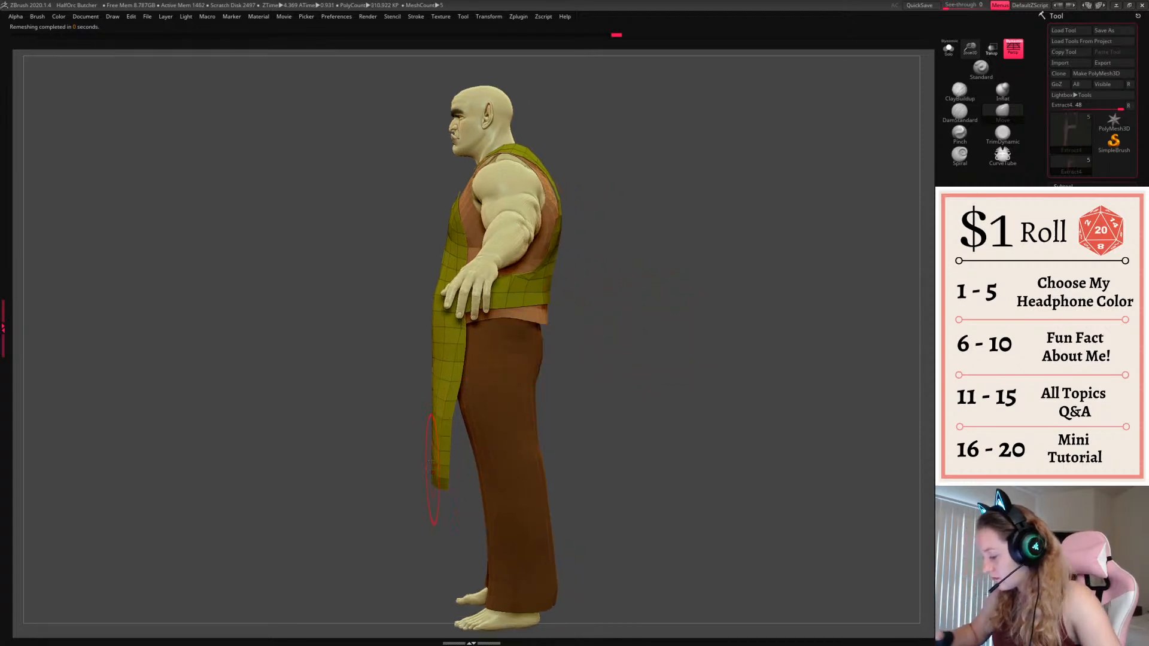
{"action": "mouse_move", "coordinate": [680, 274]}
{"action": "left_mouse_down"}
{"action": "mouse_move", "coordinate": [727, 276]}
{"action": "mouse_move", "coordinate": [691, 283]}
{"action": "left_mouse_up"}
{"action": "right_click", "coordinate": [635, 356]}
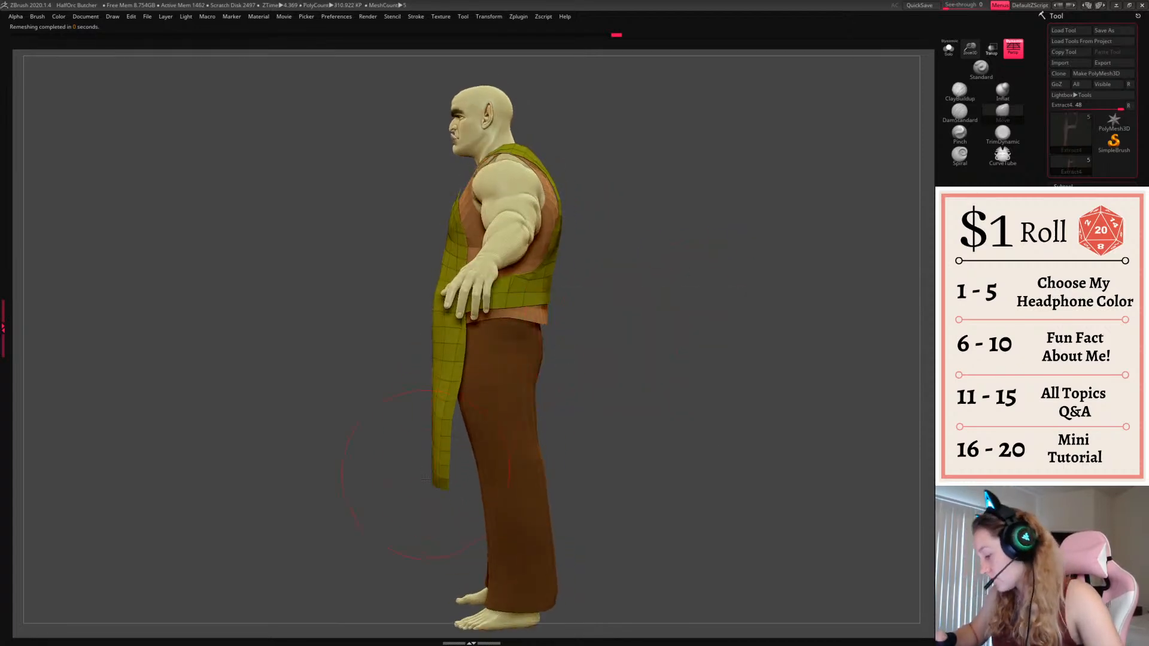
{"action": "mouse_move", "coordinate": [371, 509]}
{"action": "left_mouse_down"}
{"action": "mouse_move", "coordinate": [392, 506]}
{"action": "mouse_move", "coordinate": [383, 503]}
{"action": "left_mouse_up"}
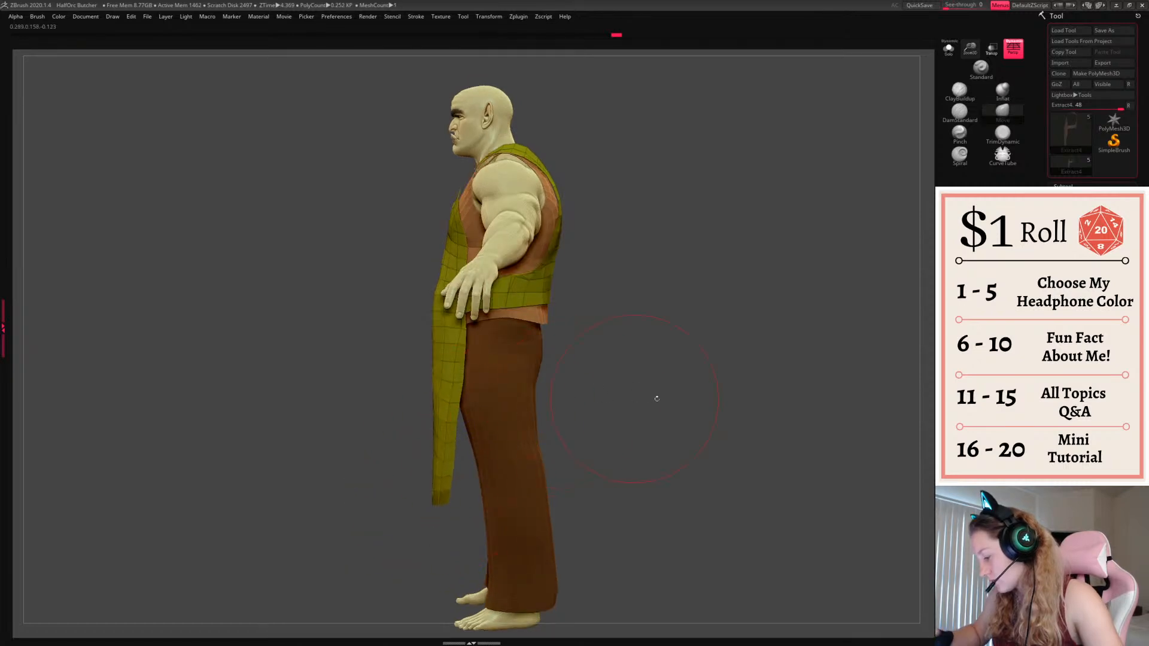
Pull the apron's lower side edges inward and raise the middle of its hem from the front
{"action": "left_click_drag", "start_coordinate": [655, 397], "coordinate": [557, 417], "text": "shift"}
{"action": "left_click_drag", "start_coordinate": [444, 472], "coordinate": [435, 472]}
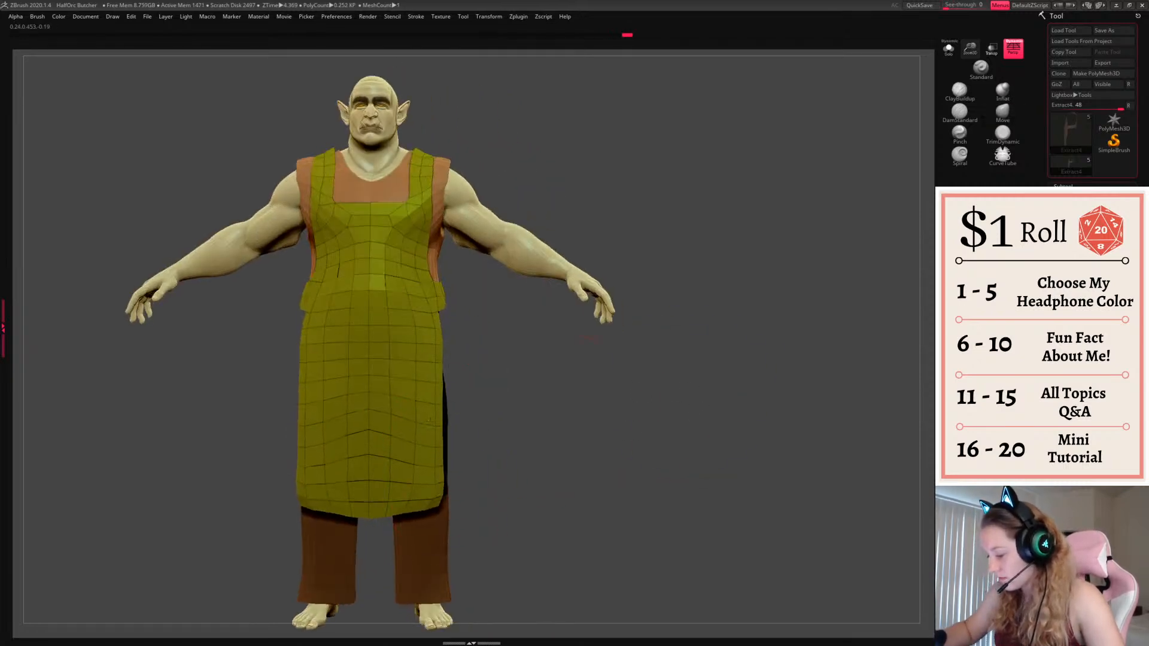
{"action": "mouse_move", "coordinate": [394, 517]}
{"action": "left_mouse_down"}
{"action": "mouse_move", "coordinate": [393, 501]}
{"action": "mouse_move", "coordinate": [393, 512]}
{"action": "left_mouse_up"}
{"action": "key", "text": "shift+f"}
Push the apron's lower front panel back toward the trousers in side view
{"action": "mouse_move", "coordinate": [548, 415]}
{"action": "left_mouse_down", "text": "alt"}
{"action": "mouse_move", "coordinate": [561, 428]}
{"action": "mouse_move", "coordinate": [671, 428]}
{"action": "mouse_move", "coordinate": [633, 417]}
{"action": "left_mouse_up", "text": "alt"}
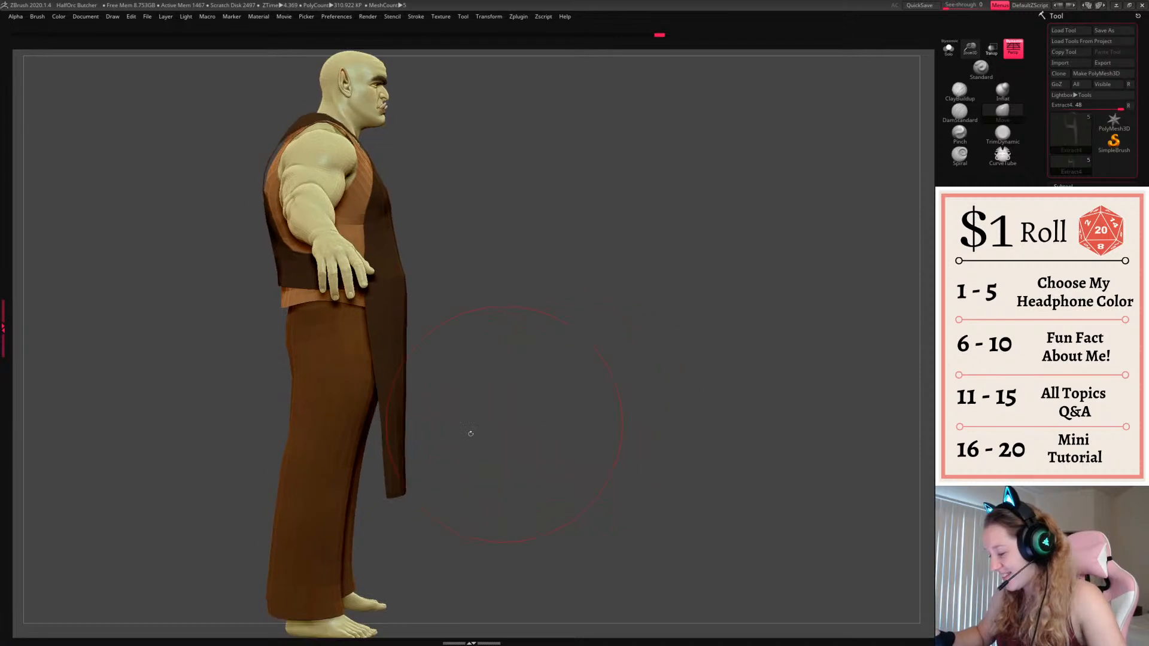
{"action": "left_click_drag", "start_coordinate": [390, 489], "coordinate": [372, 501]}
{"action": "left_click_drag", "start_coordinate": [396, 444], "coordinate": [382, 447]}
{"action": "left_click_drag", "start_coordinate": [472, 451], "coordinate": [586, 467], "text": "shift"}
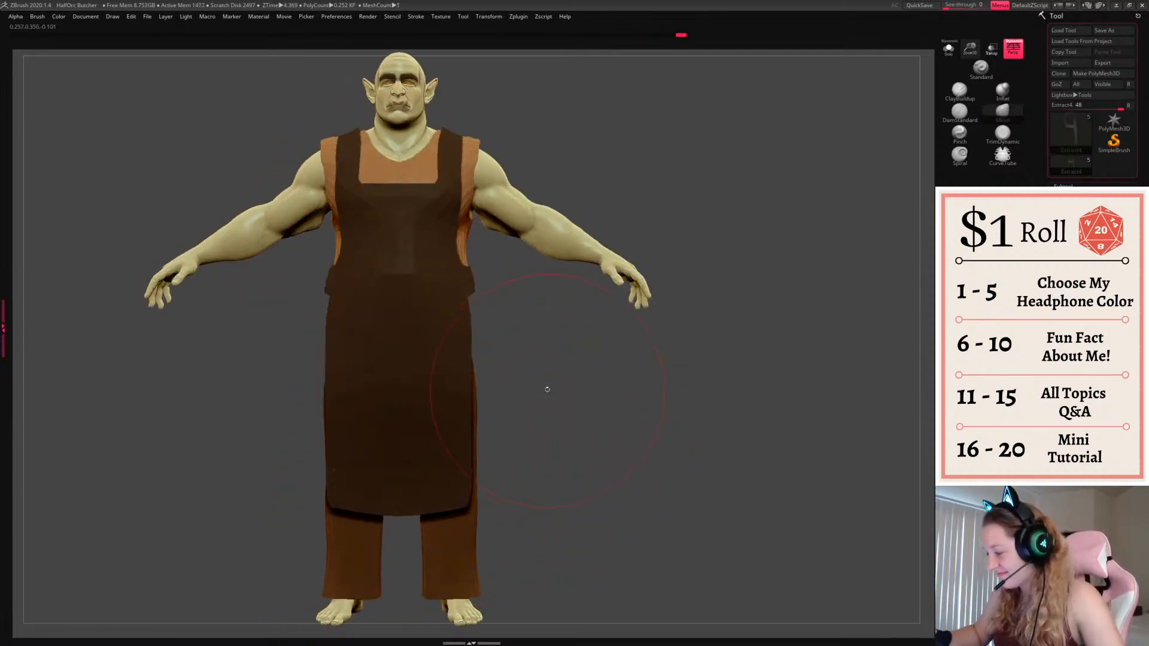
Reduce the brush size and straighten the apron's bottom hem from the front
{"action": "key", "text": "space"}
{"action": "left_click", "coordinate": [482, 448]}
{"action": "mouse_move", "coordinate": [542, 335]}
{"action": "left_mouse_down"}
{"action": "mouse_move", "coordinate": [405, 303]}
{"action": "mouse_move", "coordinate": [559, 397]}
{"action": "left_mouse_up"}
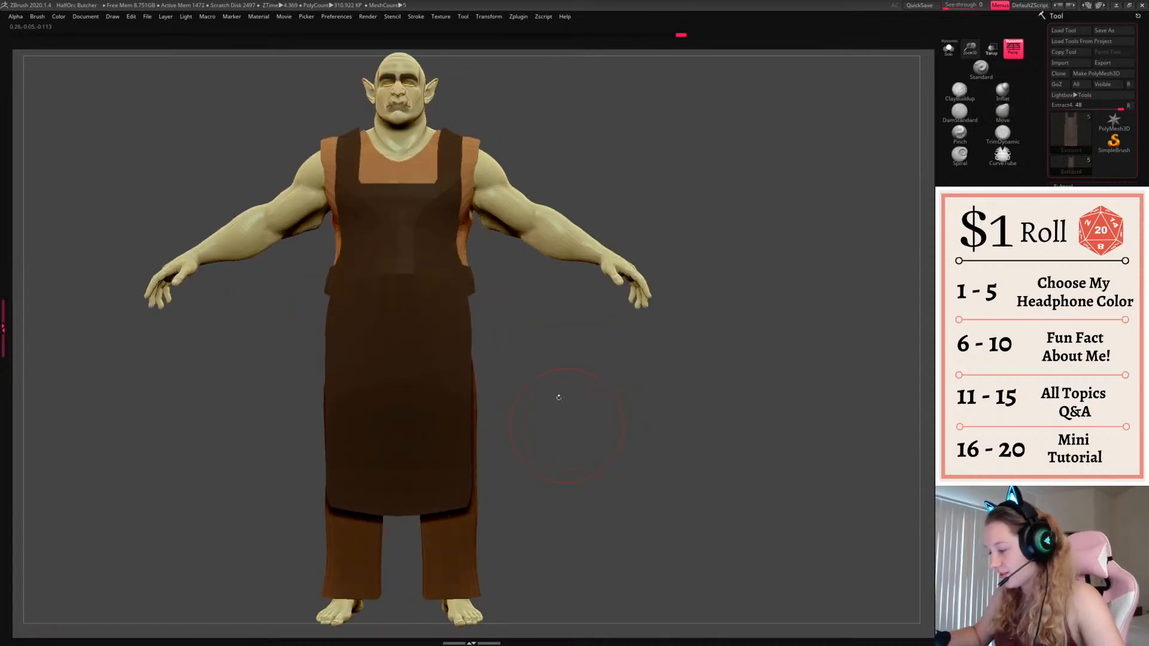
{"action": "key", "text": "space"}
{"action": "left_click", "coordinate": [553, 427]}
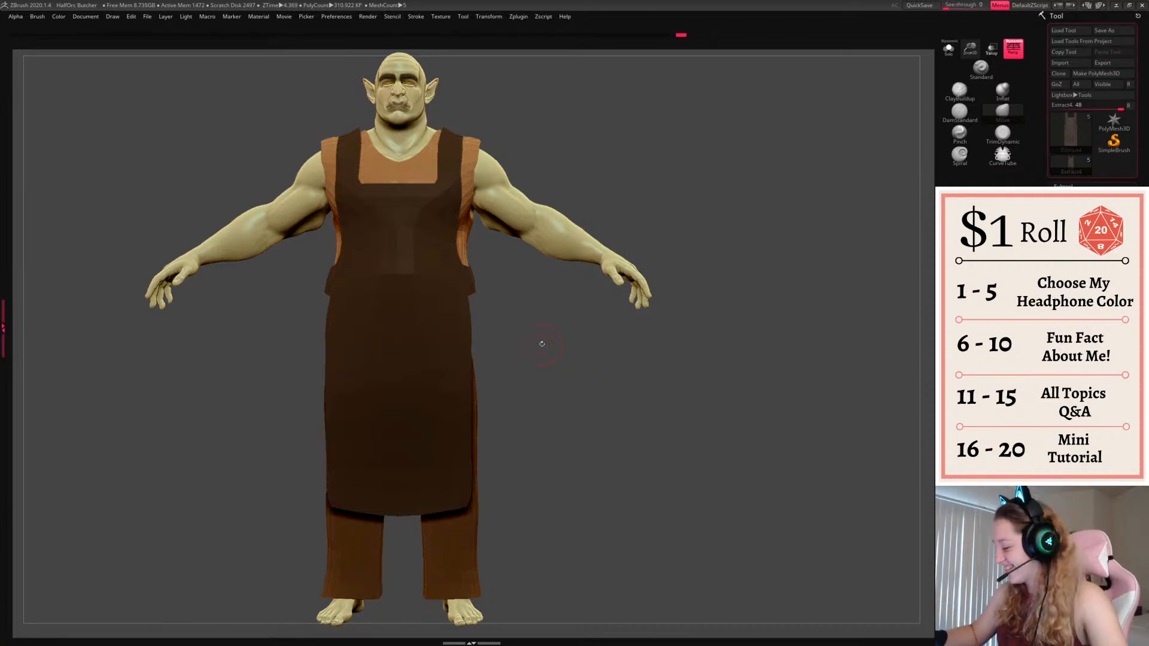
{"action": "right_click", "coordinate": [502, 402]}
{"action": "left_click_drag", "start_coordinate": [554, 413], "coordinate": [551, 421], "text": "alt"}
{"action": "mouse_move", "coordinate": [461, 506]}
{"action": "left_mouse_down"}
{"action": "mouse_move", "coordinate": [476, 469]}
{"action": "mouse_move", "coordinate": [468, 512]}
{"action": "mouse_move", "coordinate": [419, 513]}
{"action": "left_mouse_up"}
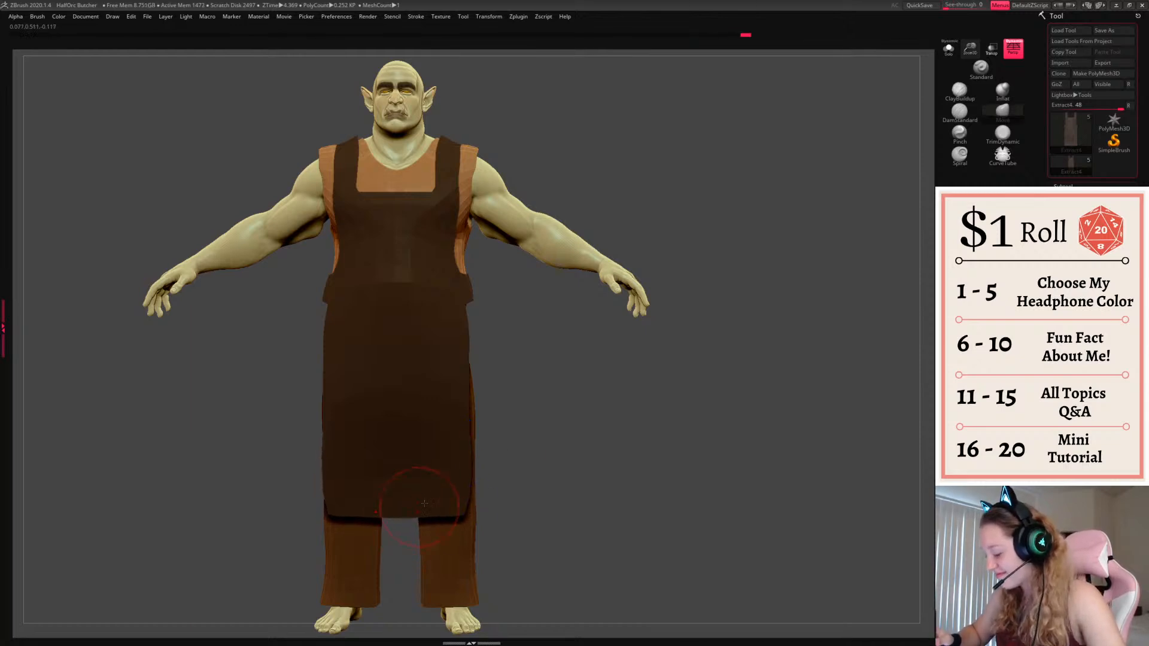
Nudge the apron's side waist edge, and reshape the seat of the trousers with the Move brush to cover the body showing through
{"action": "left_click_drag", "start_coordinate": [565, 416], "coordinate": [567, 433], "text": "alt"}
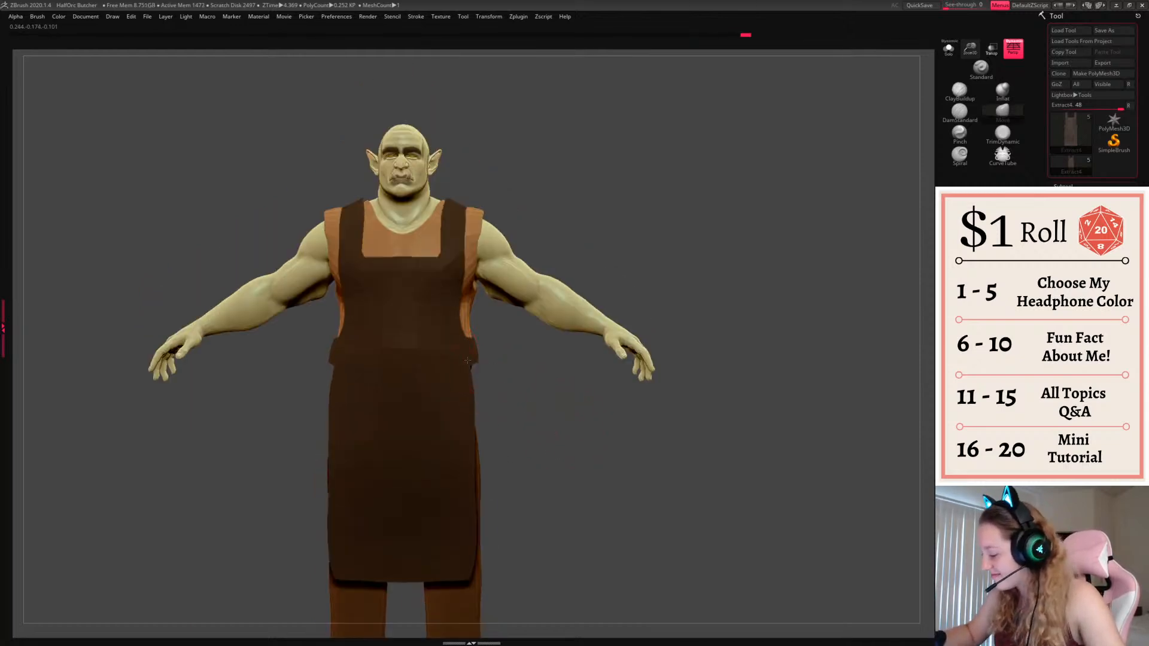
{"action": "left_click_drag", "start_coordinate": [475, 347], "coordinate": [479, 347]}
{"action": "mouse_move", "coordinate": [652, 377]}
{"action": "left_mouse_down", "text": "shift"}
{"action": "mouse_move", "coordinate": [557, 379]}
{"action": "mouse_move", "coordinate": [651, 390]}
{"action": "mouse_move", "coordinate": [508, 375]}
{"action": "left_mouse_up", "text": "shift"}
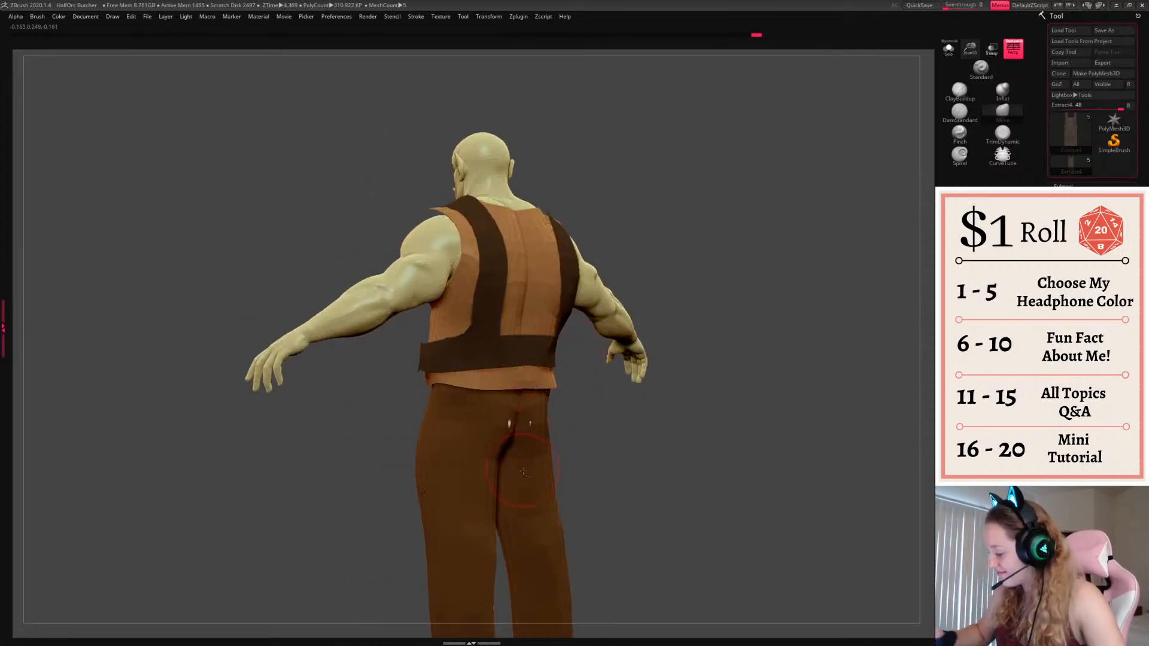
{"action": "left_click_drag", "start_coordinate": [677, 427], "coordinate": [621, 434]}
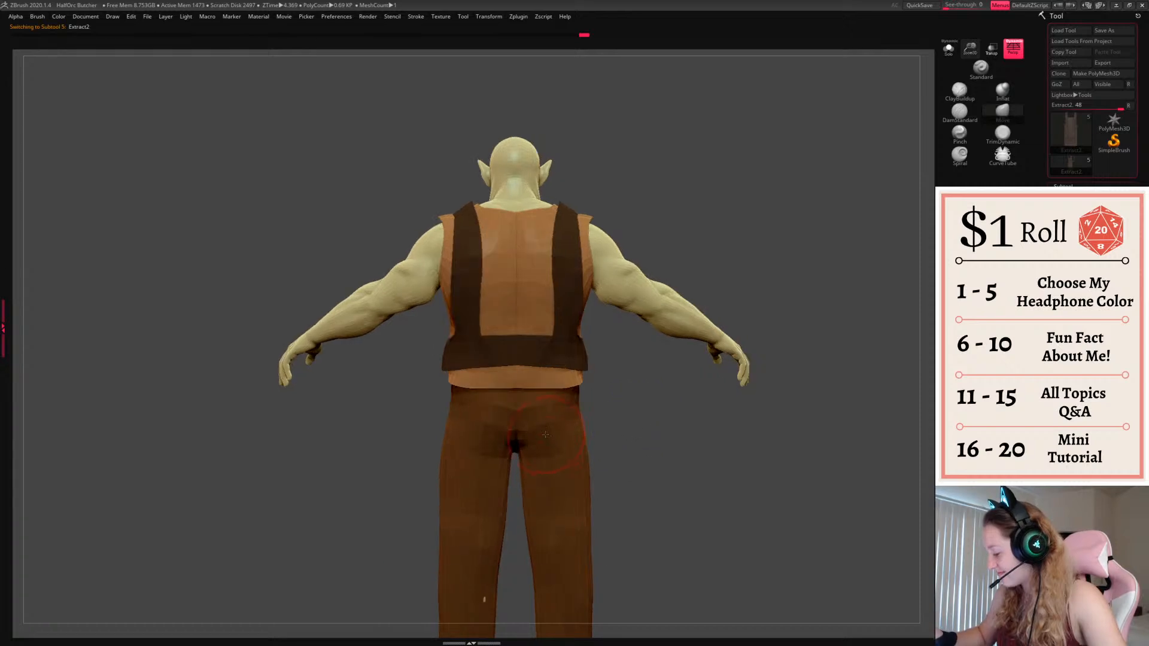
{"action": "left_click_drag", "start_coordinate": [522, 439], "coordinate": [520, 444]}
{"action": "mouse_move", "coordinate": [611, 422]}
{"action": "left_mouse_down"}
{"action": "mouse_move", "coordinate": [665, 413]}
{"action": "mouse_move", "coordinate": [619, 400]}
{"action": "mouse_move", "coordinate": [607, 376]}
{"action": "left_mouse_up"}
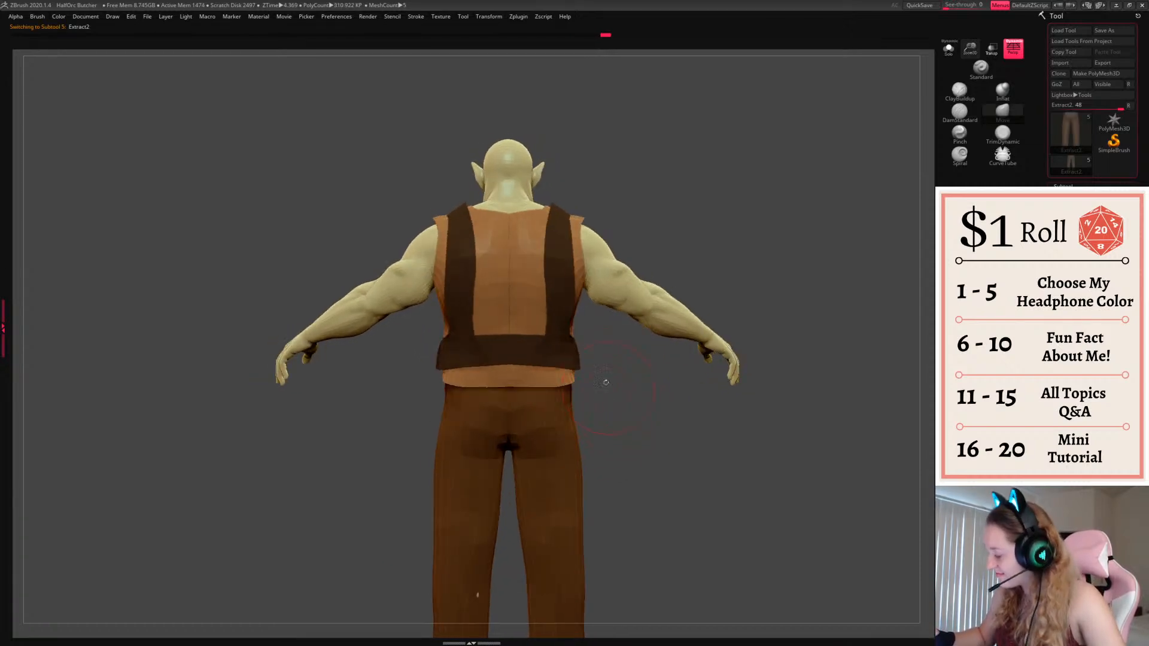
Select the apron and adjust its back straps with the Move brush
{"action": "right_click_drag", "start_coordinate": [574, 304], "coordinate": [556, 317]}
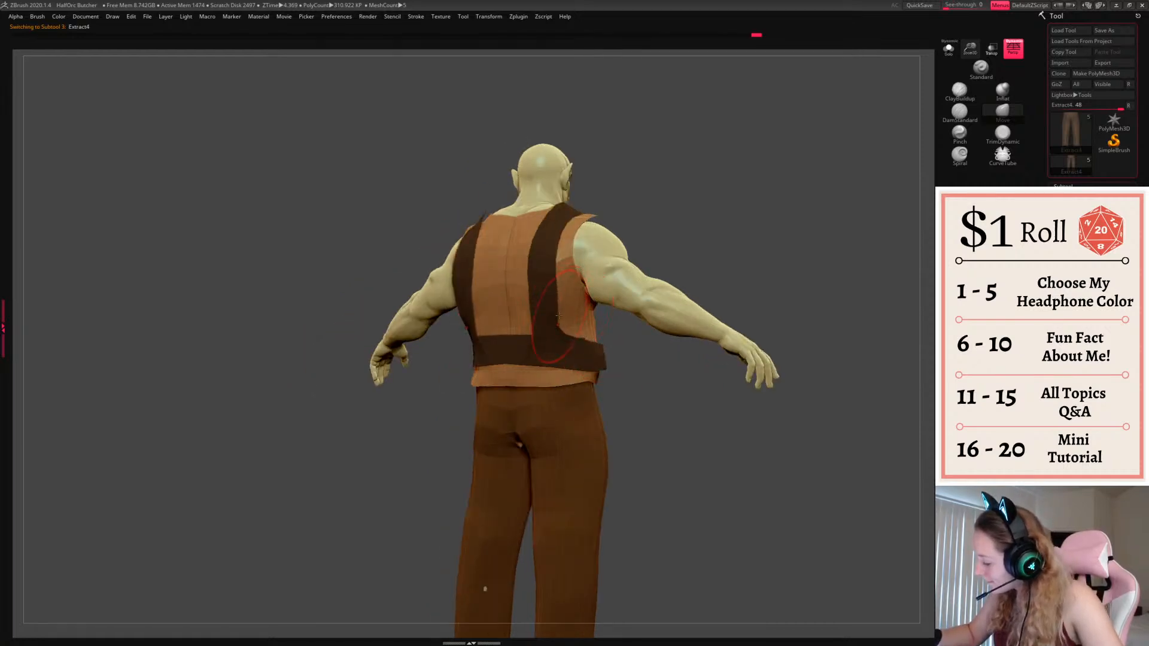
{"action": "right_click_drag", "start_coordinate": [559, 270], "coordinate": [538, 284], "text": "shift"}
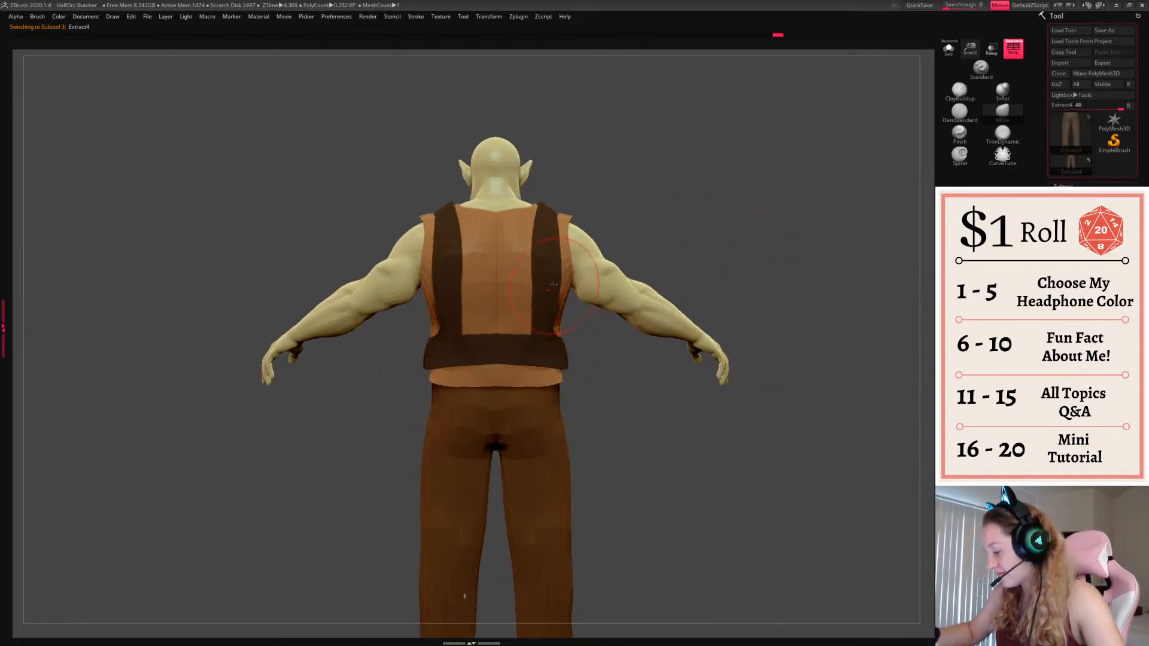
{"action": "right_click_drag", "start_coordinate": [642, 210], "coordinate": [693, 217]}
{"action": "right_click", "coordinate": [536, 435]}
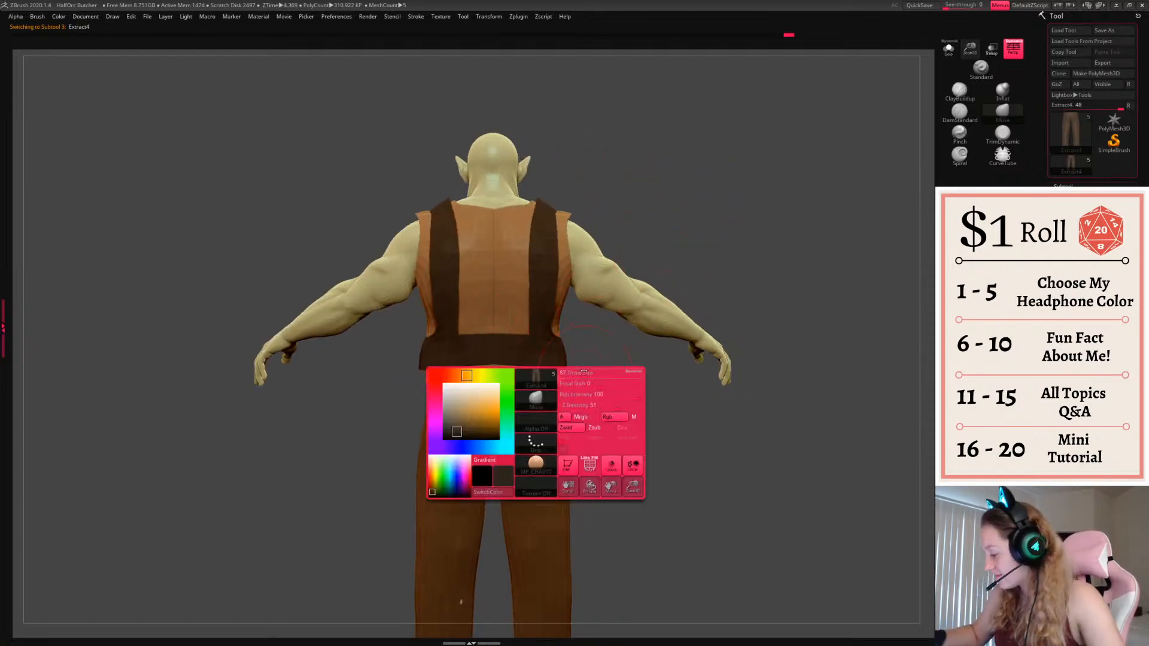
{"action": "right_click_drag", "start_coordinate": [628, 312], "coordinate": [559, 322]}
Examine the fit and proportions of the whole outfit on the half-orc from the front, side and above
{"action": "right_click_drag", "start_coordinate": [593, 392], "coordinate": [838, 374]}
{"action": "right_click_drag", "start_coordinate": [797, 383], "coordinate": [687, 356], "text": "alt"}
{"action": "right_click_drag", "start_coordinate": [687, 413], "coordinate": [655, 402], "text": "ctrl"}
{"action": "mouse_move", "coordinate": [719, 371]}
{"action": "right_mouse_down", "text": "alt"}
{"action": "mouse_move", "coordinate": [689, 340]}
{"action": "mouse_move", "coordinate": [680, 383]}
{"action": "right_mouse_up", "text": "alt"}
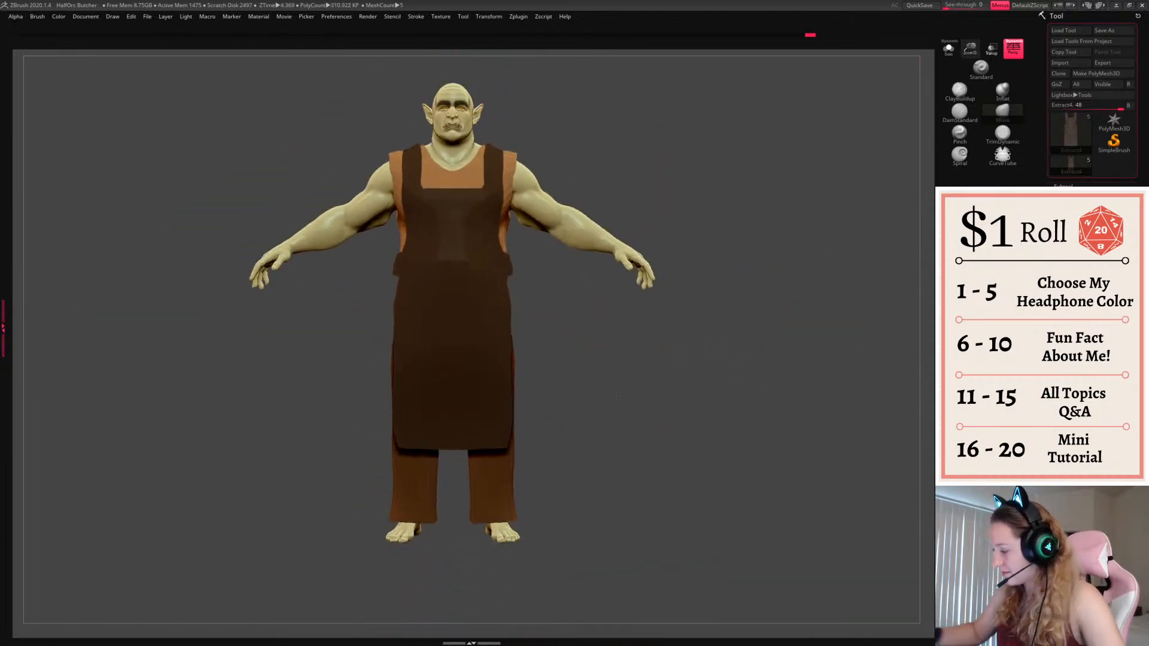
{"action": "right_click_drag", "start_coordinate": [677, 323], "coordinate": [656, 392], "text": "alt"}
{"action": "left_click", "coordinate": [463, 280], "text": "alt"}
{"action": "key", "text": "space"}
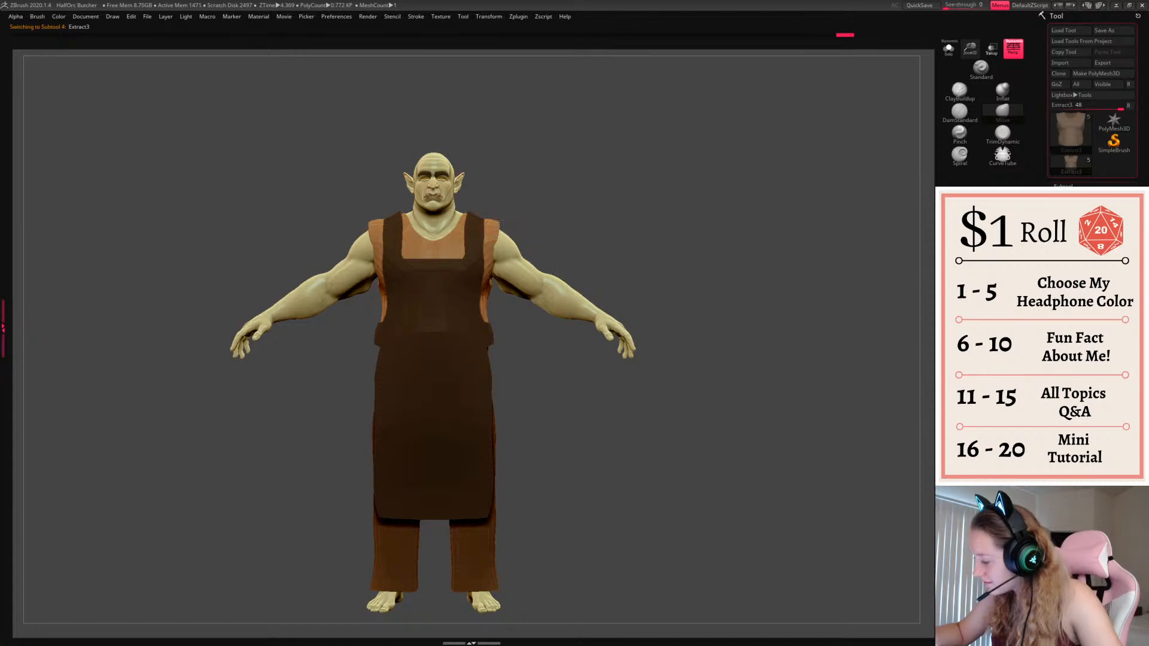
{"action": "right_click_drag", "start_coordinate": [598, 205], "coordinate": [582, 254], "text": "shift"}
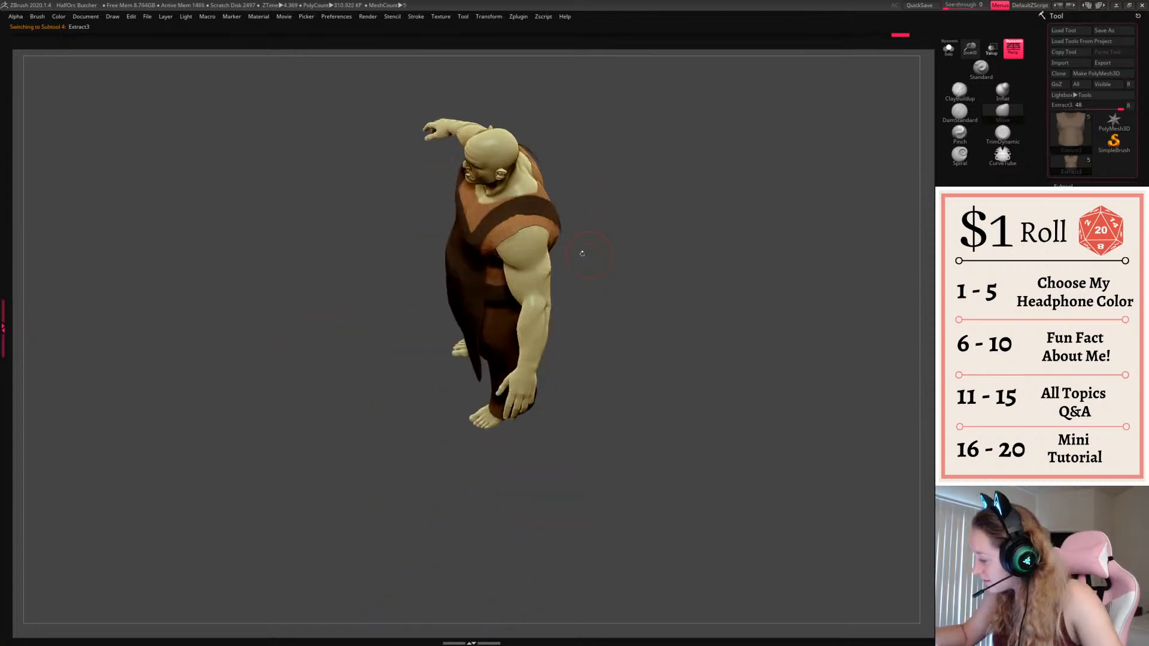
{"action": "left_click_drag", "start_coordinate": [719, 202], "coordinate": [739, 206]}
{"action": "left_click_drag", "start_coordinate": [710, 371], "coordinate": [682, 341], "text": "alt"}
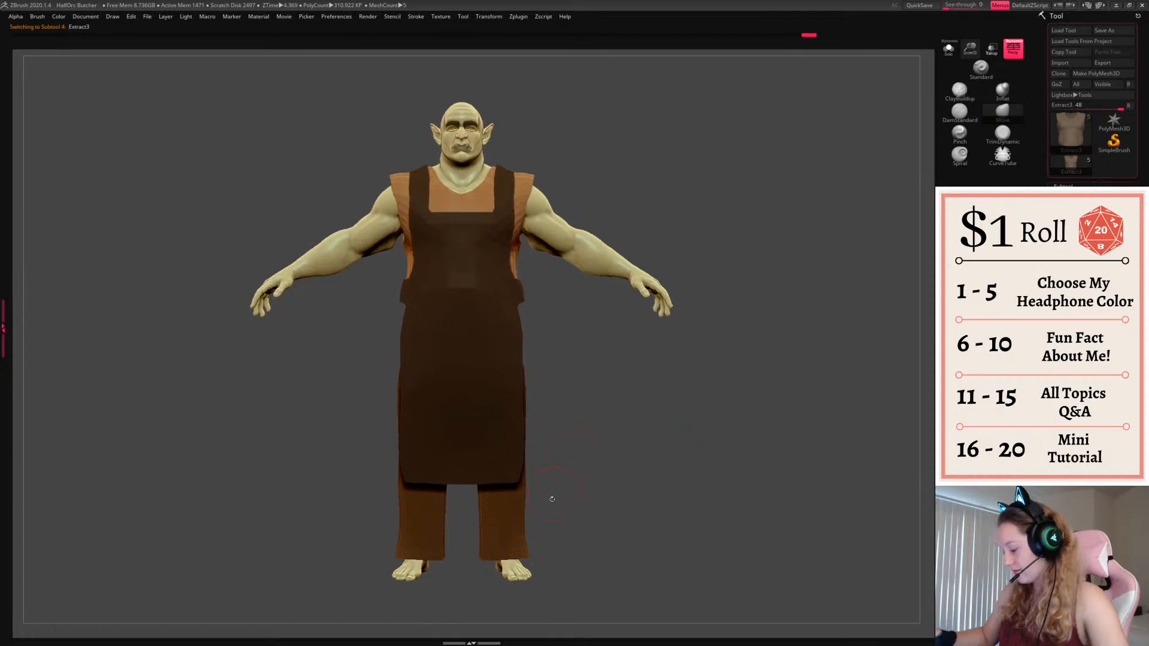
{"action": "left_click", "coordinate": [599, 261], "text": "alt"}
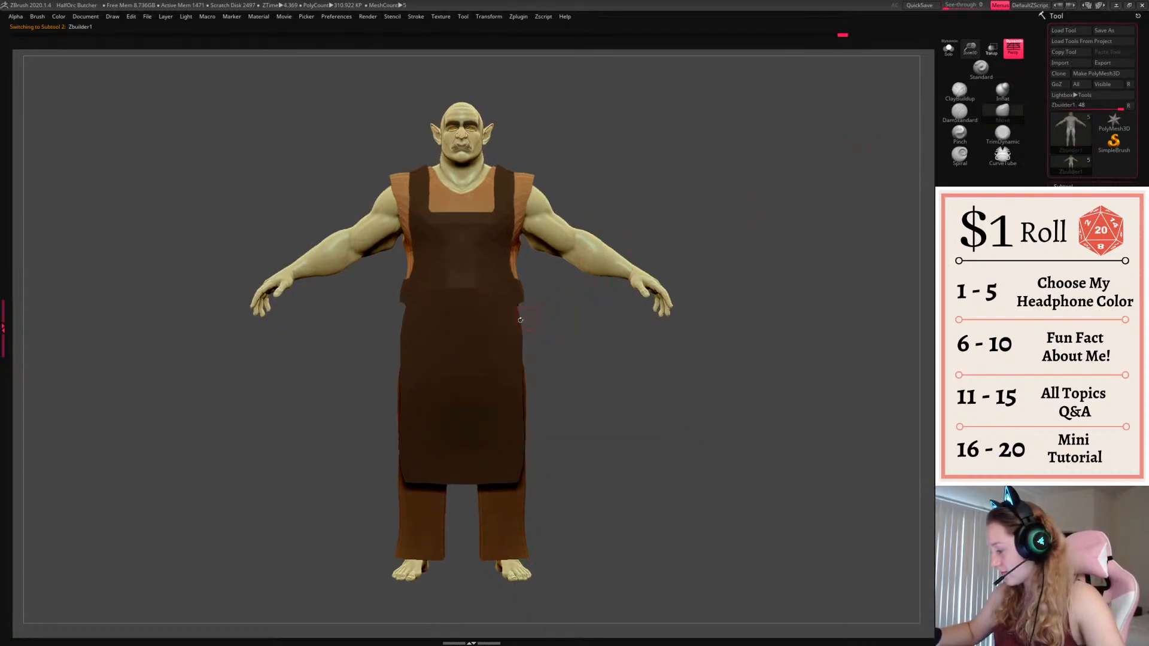
{"action": "left_click_drag", "start_coordinate": [630, 395], "coordinate": [600, 401]}
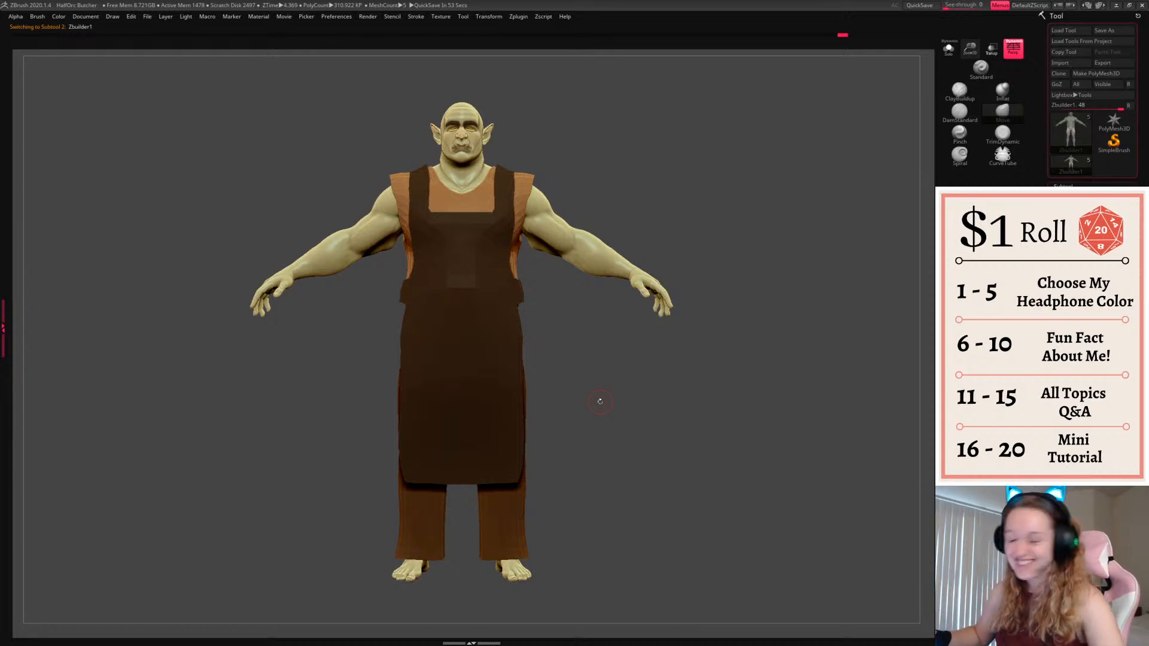
{"action": "left_click_drag", "start_coordinate": [696, 391], "coordinate": [710, 394]}
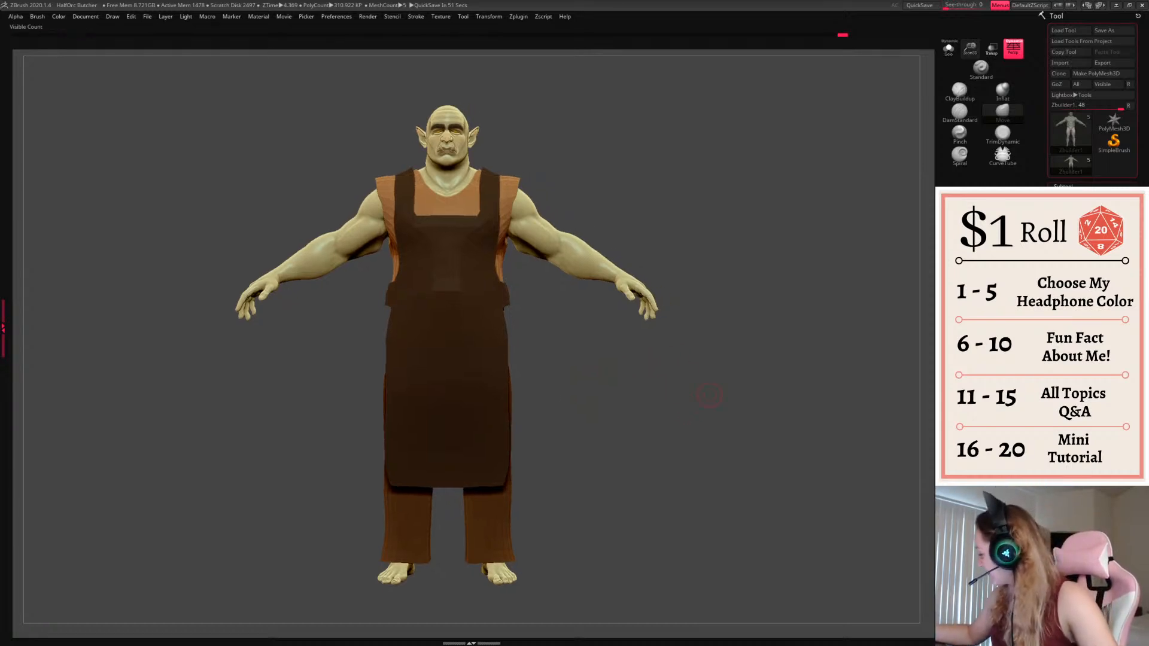
{"action": "left_click", "coordinate": [1080, 290]}
{"action": "left_click_drag", "start_coordinate": [971, 48], "coordinate": [974, 53]}
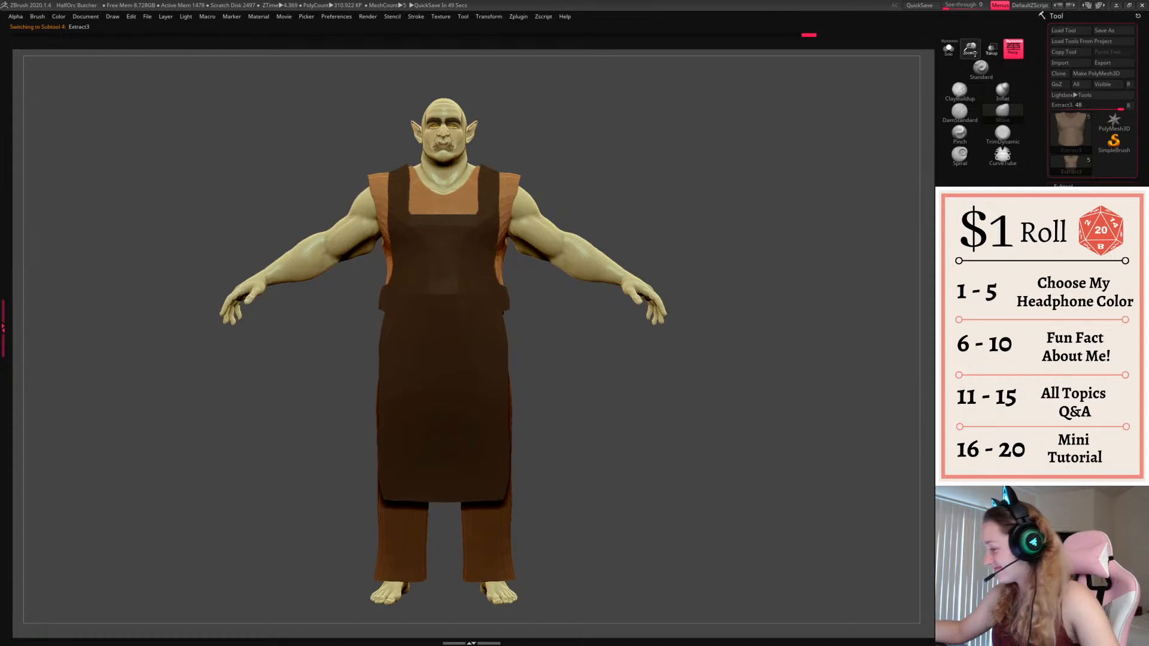
Select the half-orc's body and refine the crown and back of the skull in side view with smoothing and the Move brush
{"action": "left_click_drag", "start_coordinate": [674, 424], "coordinate": [683, 464], "text": "alt"}
{"action": "left_click", "coordinate": [450, 154], "text": "alt"}
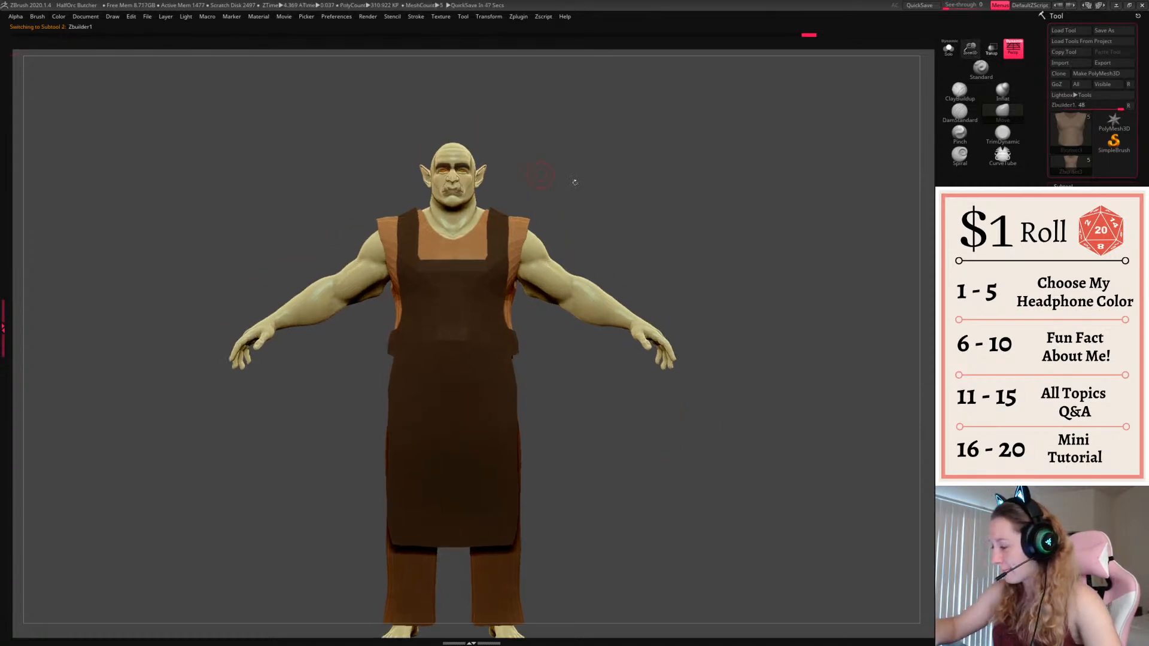
{"action": "left_click_drag", "start_coordinate": [802, 194], "coordinate": [799, 267], "text": "shift"}
{"action": "left_click_drag", "start_coordinate": [971, 49], "coordinate": [975, 94]}
{"action": "left_click_drag", "start_coordinate": [671, 211], "coordinate": [727, 333], "text": "alt"}
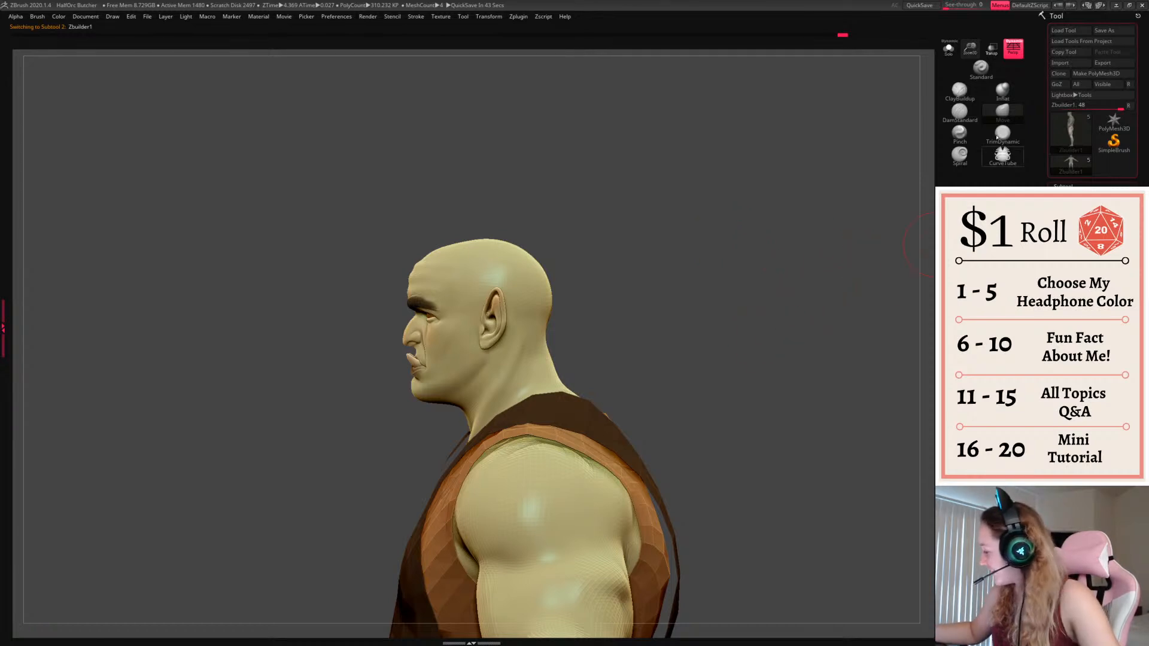
{"action": "key", "text": "space"}
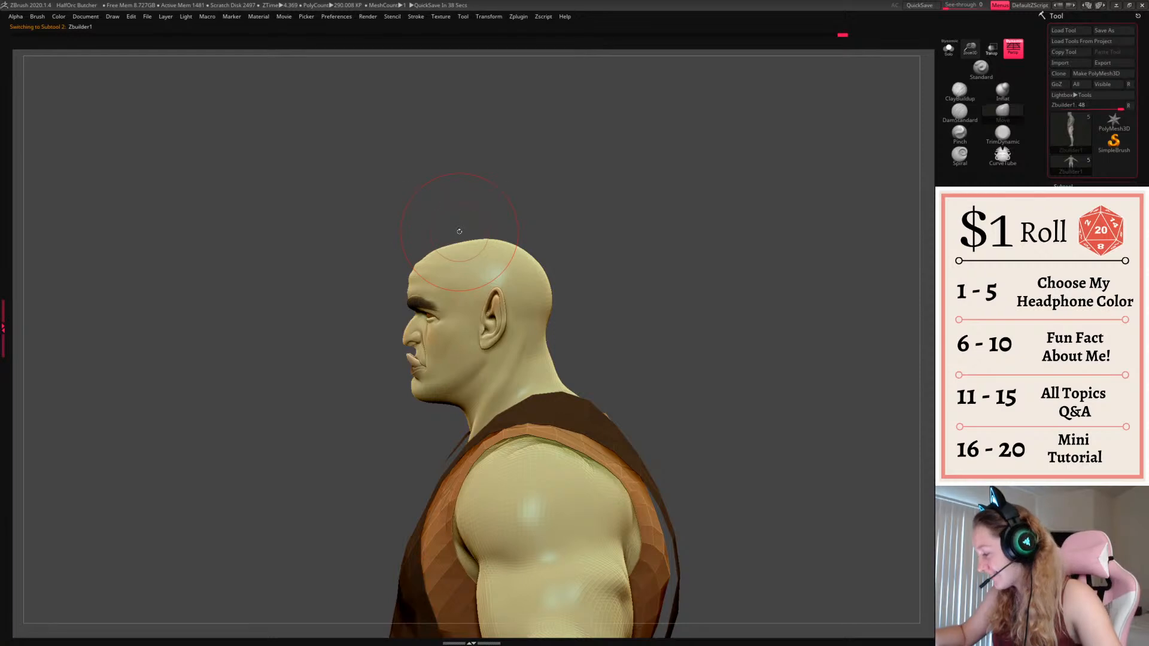
{"action": "left_click_drag", "start_coordinate": [459, 231], "coordinate": [670, 192]}
{"action": "key", "text": "space"}
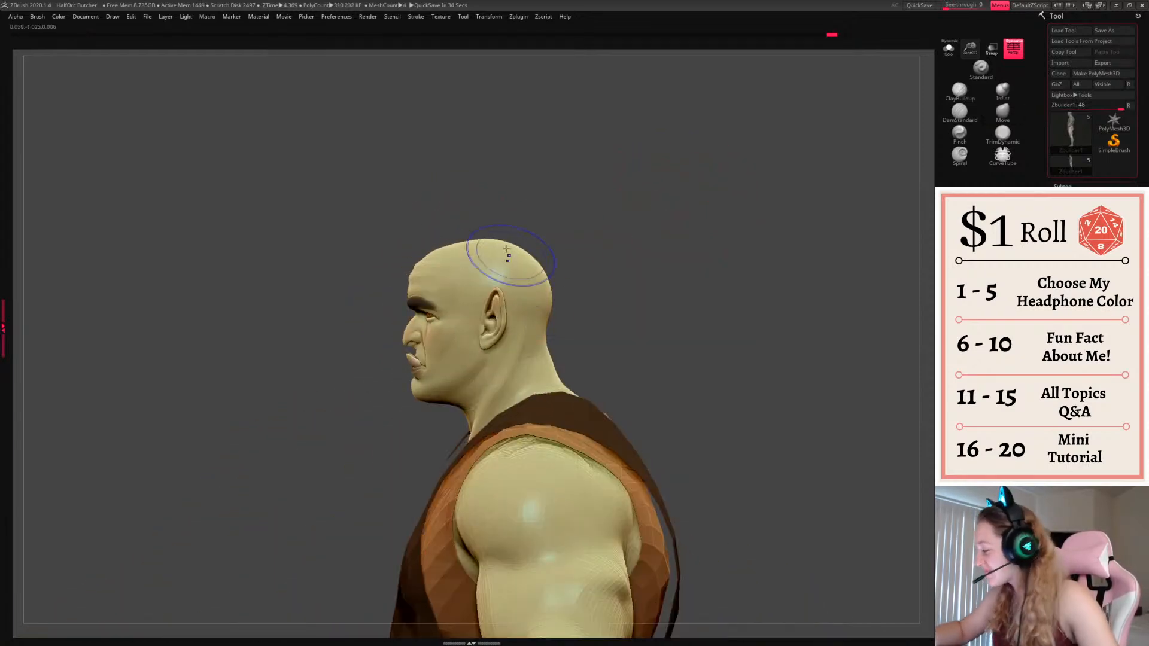
{"action": "mouse_move", "coordinate": [507, 248]}
{"action": "left_mouse_down", "text": "shift"}
{"action": "mouse_move", "coordinate": [533, 275]}
{"action": "mouse_move", "coordinate": [501, 241]}
{"action": "left_mouse_up", "text": "shift"}
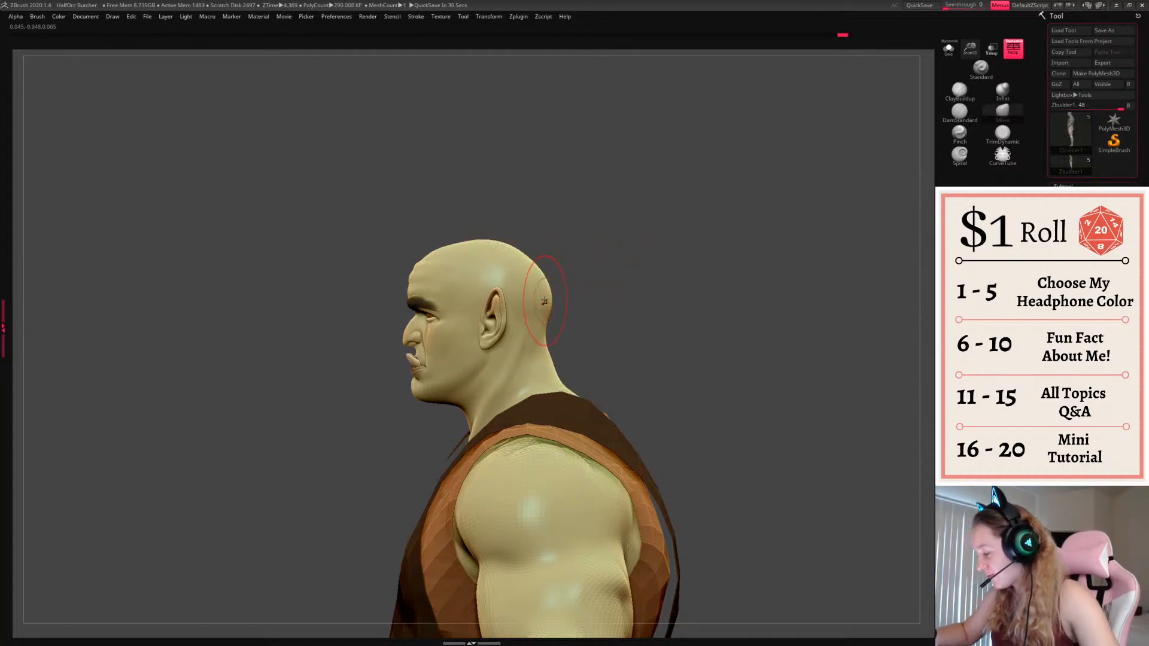
{"action": "left_click_drag", "start_coordinate": [545, 301], "coordinate": [545, 301]}
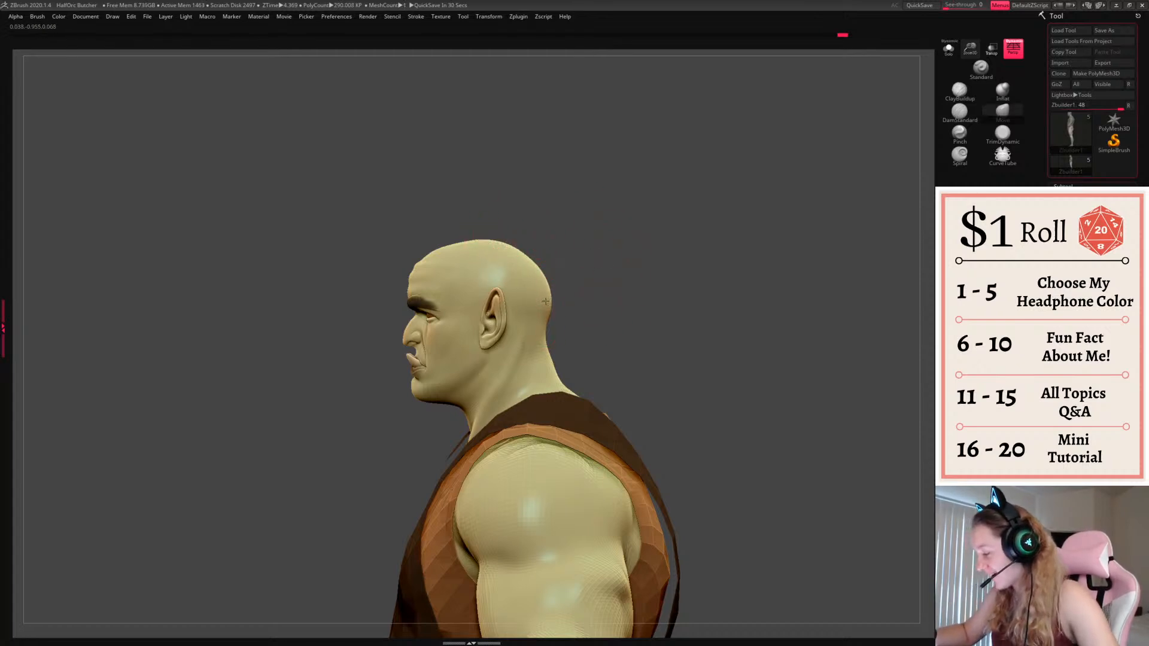
{"action": "right_click", "coordinate": [592, 347]}
{"action": "mouse_move", "coordinate": [641, 327]}
{"action": "left_mouse_down"}
{"action": "mouse_move", "coordinate": [832, 336]}
{"action": "mouse_move", "coordinate": [649, 332]}
{"action": "left_mouse_up"}
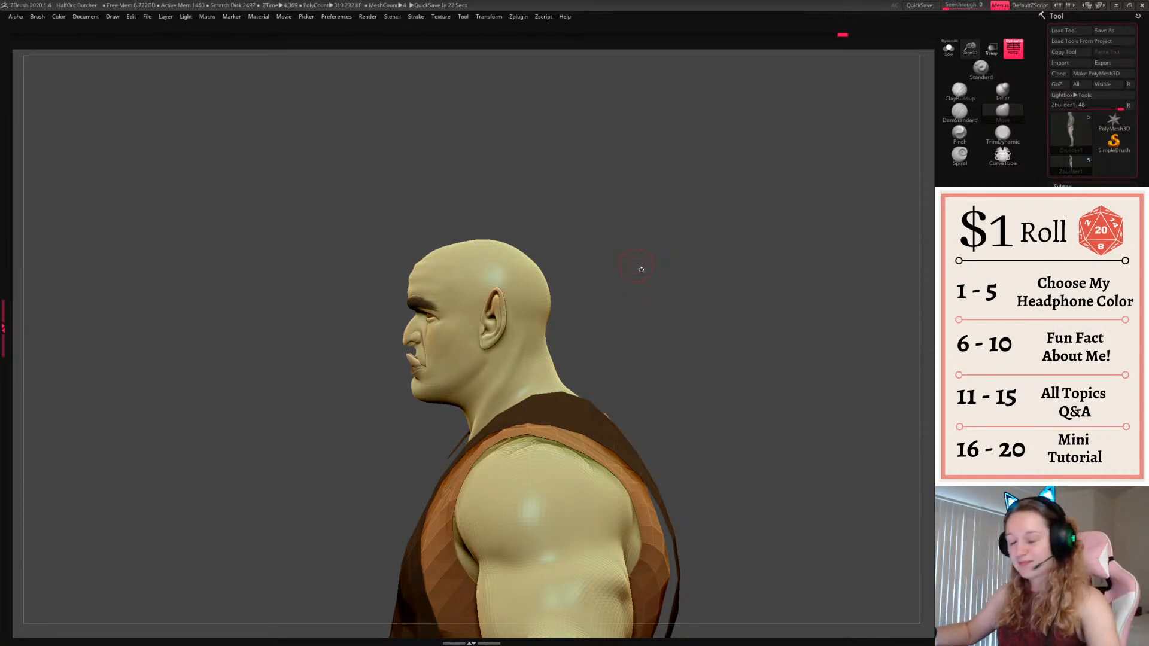
{"action": "left_click_drag", "start_coordinate": [641, 269], "coordinate": [685, 262], "text": "shift"}
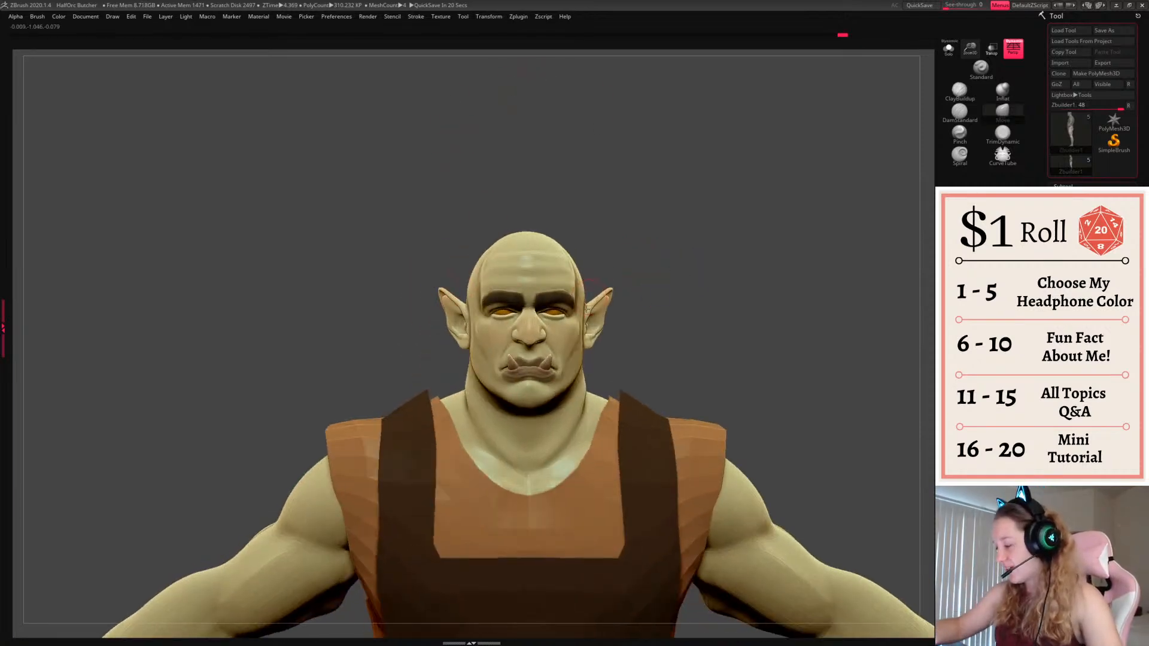
{"action": "left_click_drag", "start_coordinate": [755, 234], "coordinate": [676, 246], "text": "shift"}
{"action": "mouse_move", "coordinate": [473, 190]}
{"action": "left_mouse_down", "text": "ctrl"}
{"action": "mouse_move", "coordinate": [383, 262]}
{"action": "mouse_move", "coordinate": [423, 297]}
{"action": "left_mouse_up", "text": "ctrl"}
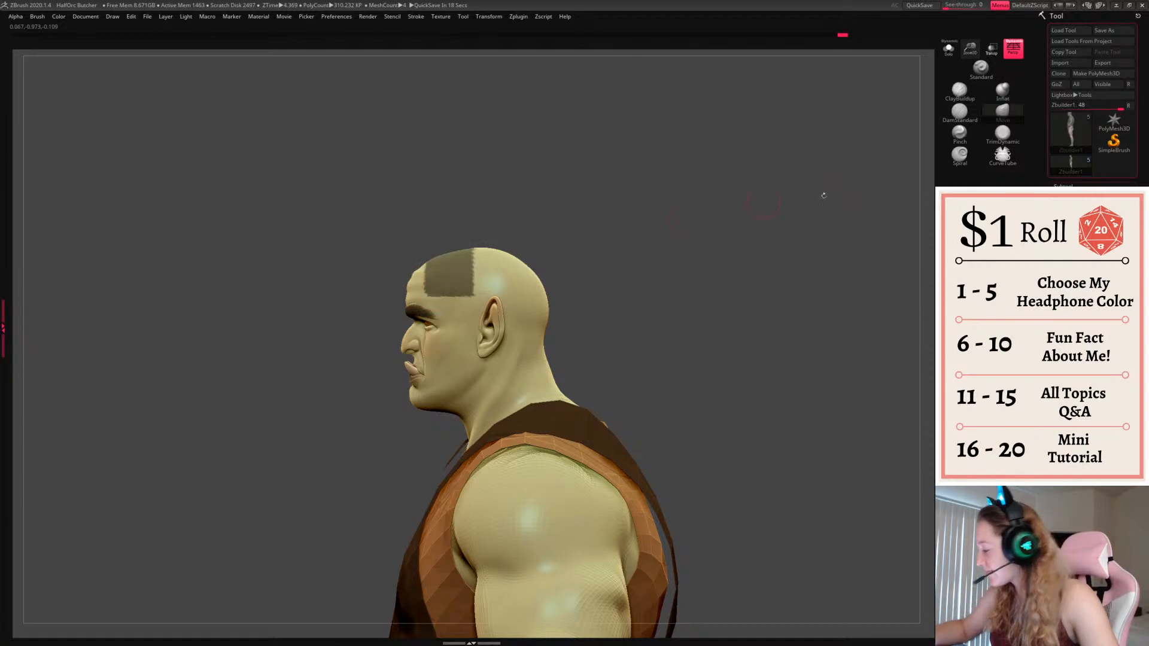
{"action": "left_click_drag", "start_coordinate": [746, 342], "coordinate": [729, 362], "text": "ctrl"}
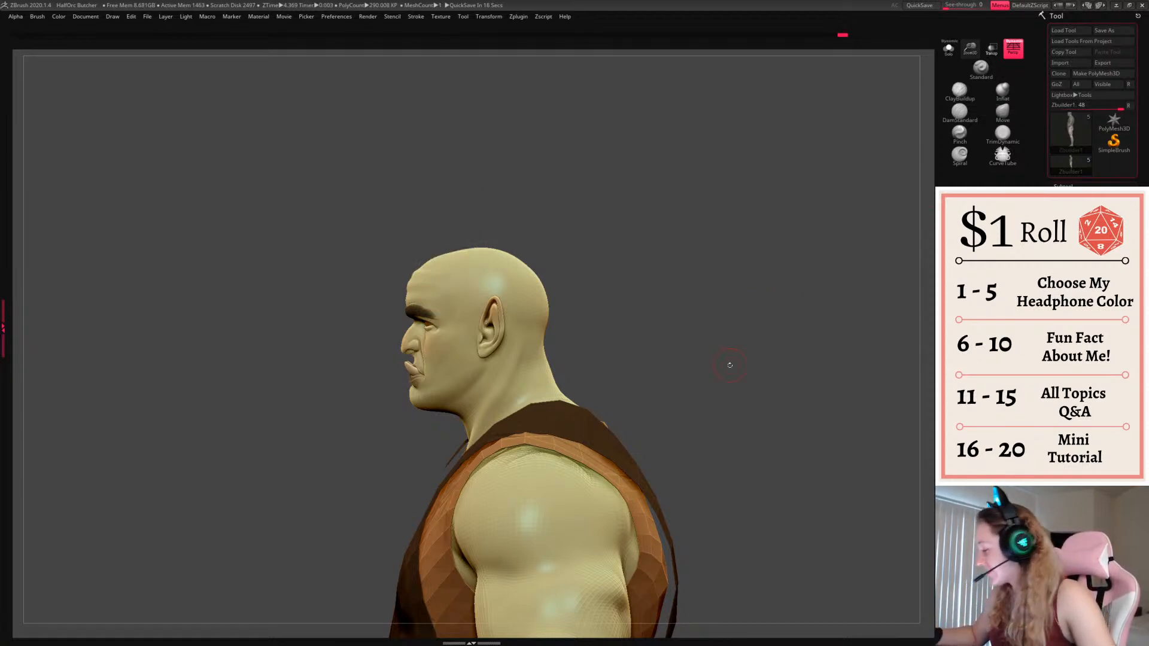
{"action": "left_click_drag", "start_coordinate": [504, 192], "coordinate": [419, 275], "text": "ctrl"}
{"action": "left_click_drag", "start_coordinate": [731, 373], "coordinate": [732, 368], "text": "ctrl"}
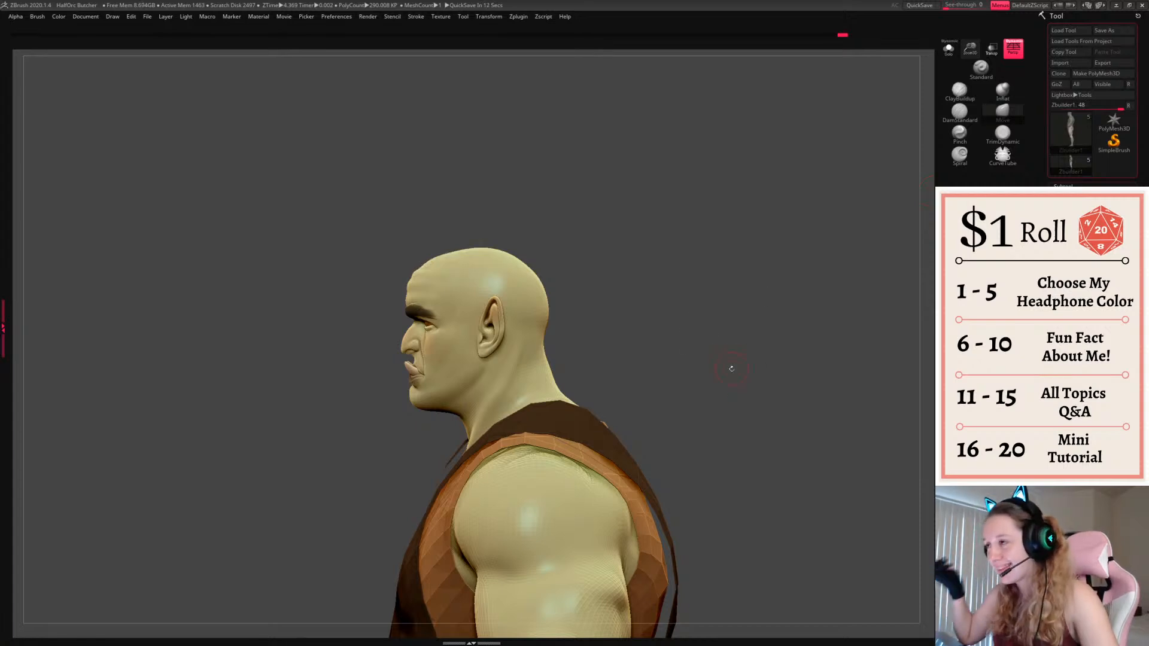
Mask the upper scalp with a rectangle in side view, and paint the mask down the back of the head
{"action": "mouse_move", "coordinate": [521, 201]}
{"action": "left_mouse_down", "text": "ctrl"}
{"action": "mouse_move", "coordinate": [495, 204]}
{"action": "mouse_move", "coordinate": [400, 272]}
{"action": "mouse_move", "coordinate": [591, 319]}
{"action": "mouse_move", "coordinate": [820, 309]}
{"action": "left_mouse_up", "text": "ctrl"}
{"action": "left_click_drag", "start_coordinate": [395, 303], "coordinate": [785, 293]}
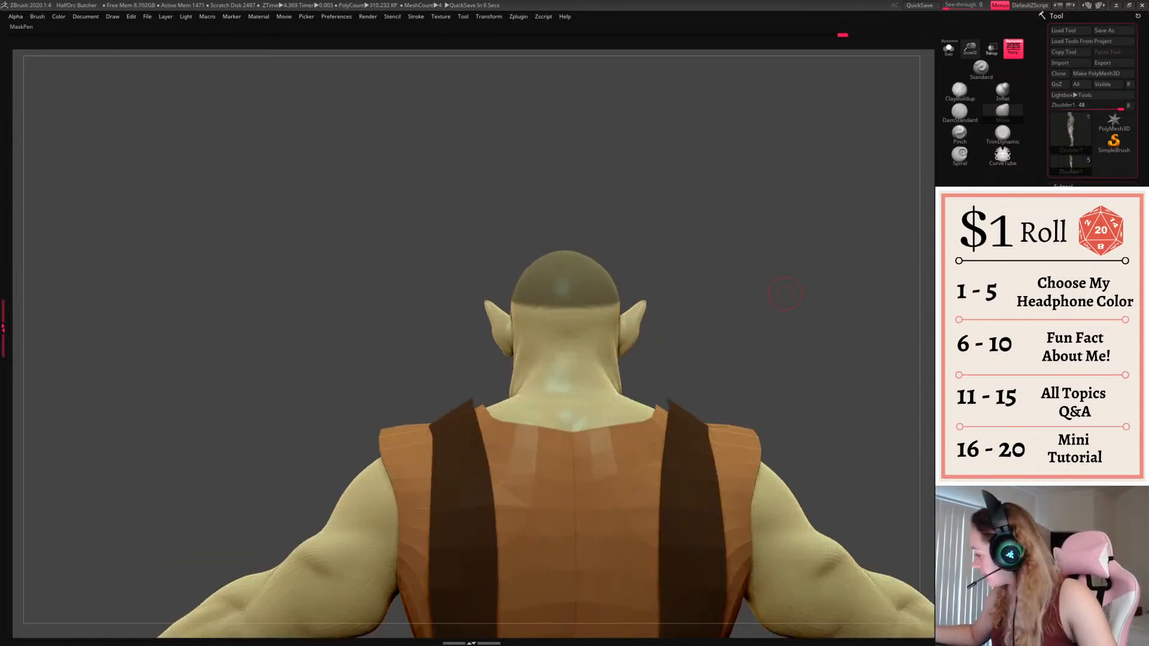
{"action": "mouse_move", "coordinate": [554, 301]}
{"action": "left_mouse_down", "text": "ctrl"}
{"action": "mouse_move", "coordinate": [569, 331]}
{"action": "mouse_move", "coordinate": [584, 320]}
{"action": "left_mouse_up", "text": "ctrl"}
{"action": "left_click_drag", "start_coordinate": [707, 259], "coordinate": [639, 268]}
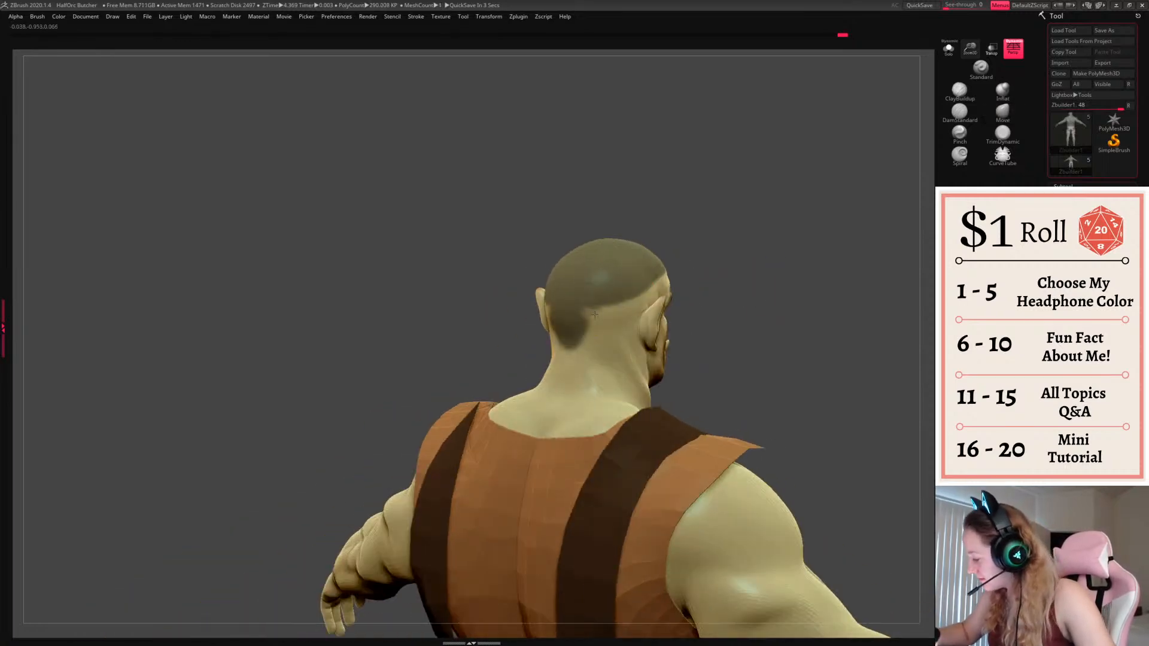
{"action": "mouse_move", "coordinate": [595, 314]}
{"action": "left_mouse_down", "text": "ctrl"}
{"action": "mouse_move", "coordinate": [616, 307]}
{"action": "mouse_move", "coordinate": [602, 329]}
{"action": "mouse_move", "coordinate": [630, 314]}
{"action": "left_mouse_up", "text": "ctrl"}
{"action": "key", "text": "ctrl+w"}
{"action": "left_click_drag", "start_coordinate": [739, 264], "coordinate": [898, 267]}
{"action": "key", "text": "ctrl+z"}
Adjust the mask brush and erase part of the scalp mask to shape the front hairline above the temple
{"action": "mouse_move", "coordinate": [670, 264]}
{"action": "left_mouse_down"}
{"action": "mouse_move", "coordinate": [582, 268]}
{"action": "mouse_move", "coordinate": [727, 245]}
{"action": "left_mouse_up"}
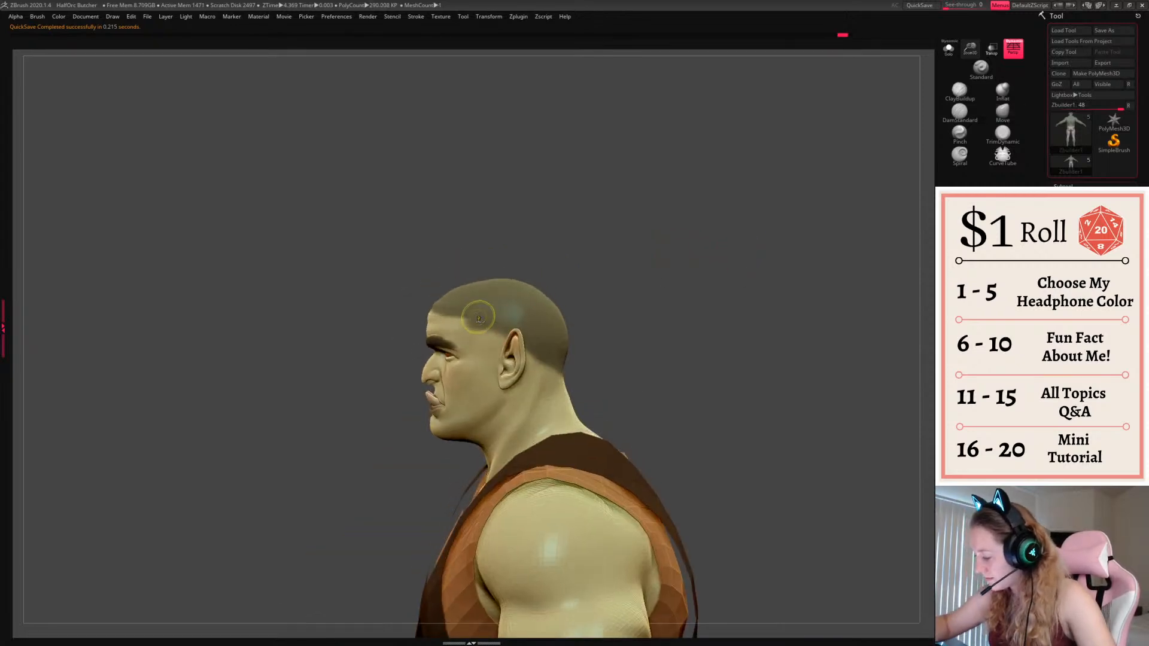
{"action": "left_click_drag", "start_coordinate": [659, 273], "coordinate": [425, 302]}
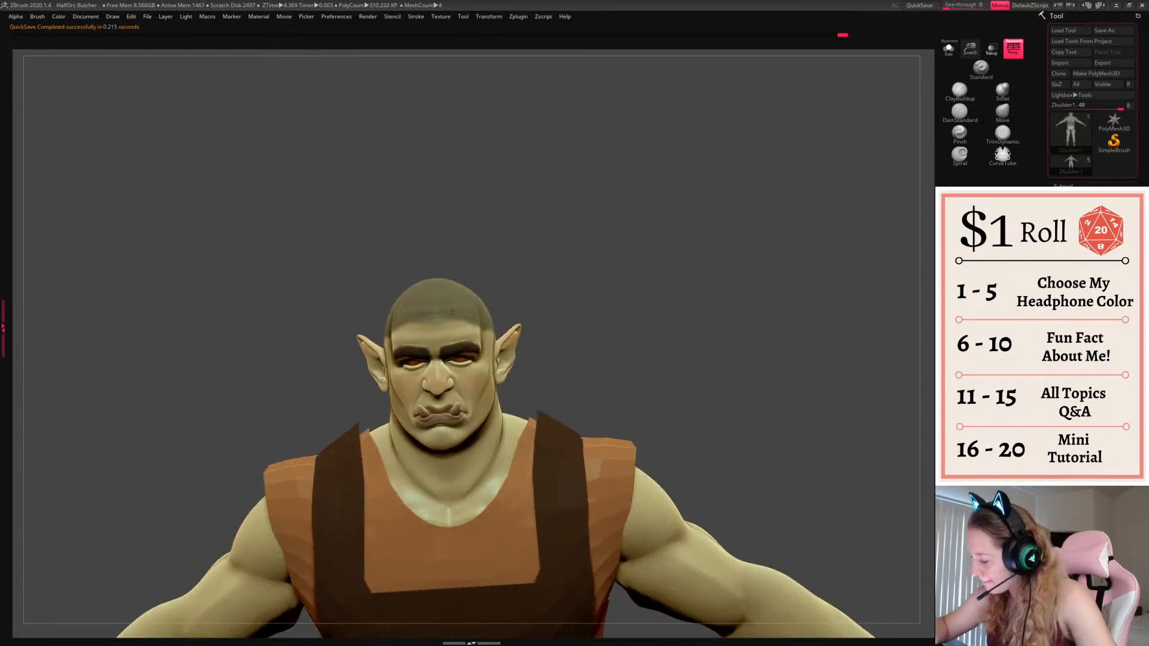
{"action": "mouse_move", "coordinate": [590, 305]}
{"action": "left_mouse_down"}
{"action": "mouse_move", "coordinate": [721, 292]}
{"action": "mouse_move", "coordinate": [718, 306]}
{"action": "mouse_move", "coordinate": [775, 274]}
{"action": "mouse_move", "coordinate": [656, 290]}
{"action": "mouse_move", "coordinate": [525, 347]}
{"action": "left_mouse_up"}
{"action": "key", "text": "space"}
{"action": "left_click_drag", "start_coordinate": [600, 286], "coordinate": [592, 273], "text": "ctrl+alt"}
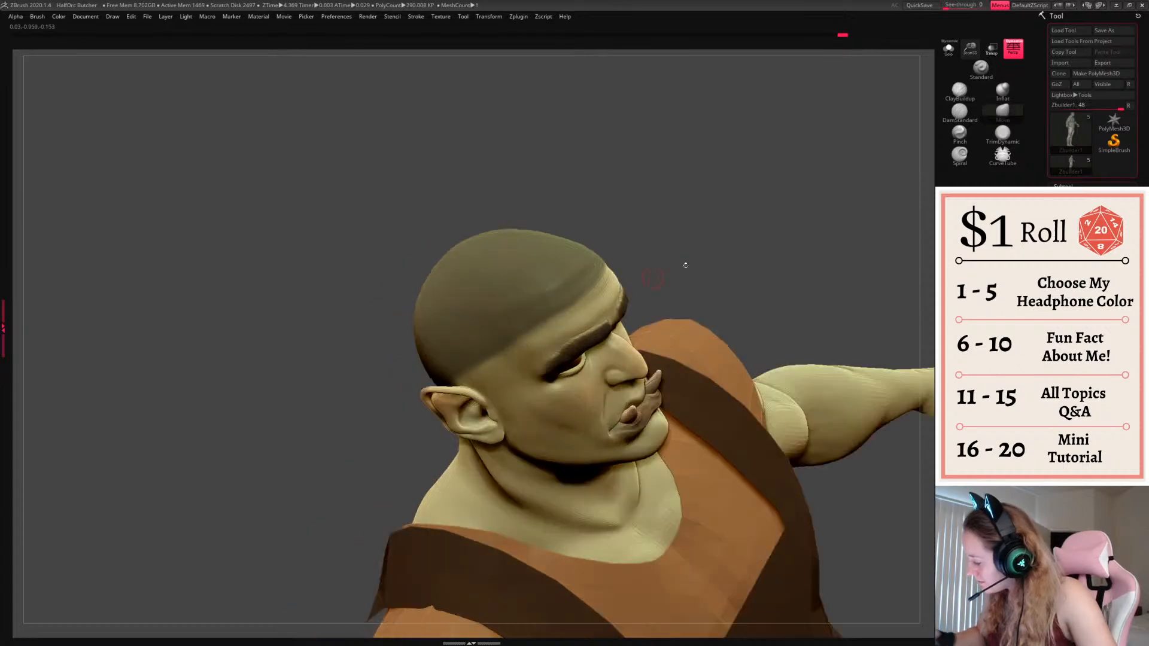
Paint the scalp mask further along the nape and up toward the back of the ear
{"action": "left_click_drag", "start_coordinate": [686, 264], "coordinate": [862, 275]}
{"action": "mouse_move", "coordinate": [464, 430]}
{"action": "left_mouse_down", "text": "ctrl"}
{"action": "mouse_move", "coordinate": [474, 432]}
{"action": "mouse_move", "coordinate": [454, 441]}
{"action": "left_mouse_up", "text": "ctrl"}
{"action": "left_click_drag", "start_coordinate": [686, 348], "coordinate": [626, 351]}
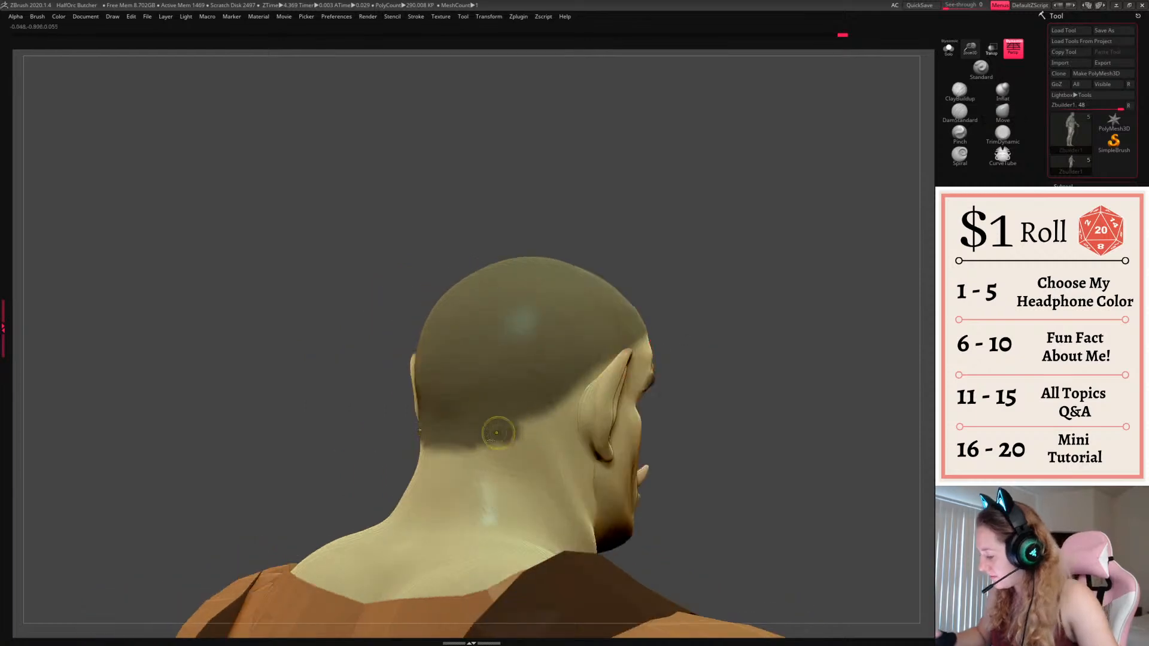
{"action": "left_click_drag", "start_coordinate": [500, 431], "coordinate": [526, 426], "text": "ctrl"}
{"action": "left_click_drag", "start_coordinate": [764, 313], "coordinate": [718, 314]}
{"action": "left_click_drag", "start_coordinate": [518, 426], "coordinate": [537, 407], "text": "ctrl"}
Erase the excess mask behind the ear and at the nape to clean up the rear hairline
{"action": "left_click_drag", "start_coordinate": [850, 302], "coordinate": [813, 298]}
{"action": "mouse_move", "coordinate": [501, 415]}
{"action": "left_mouse_down", "text": "ctrl+alt"}
{"action": "mouse_move", "coordinate": [463, 428]}
{"action": "mouse_move", "coordinate": [479, 424]}
{"action": "left_mouse_up", "text": "ctrl+alt"}
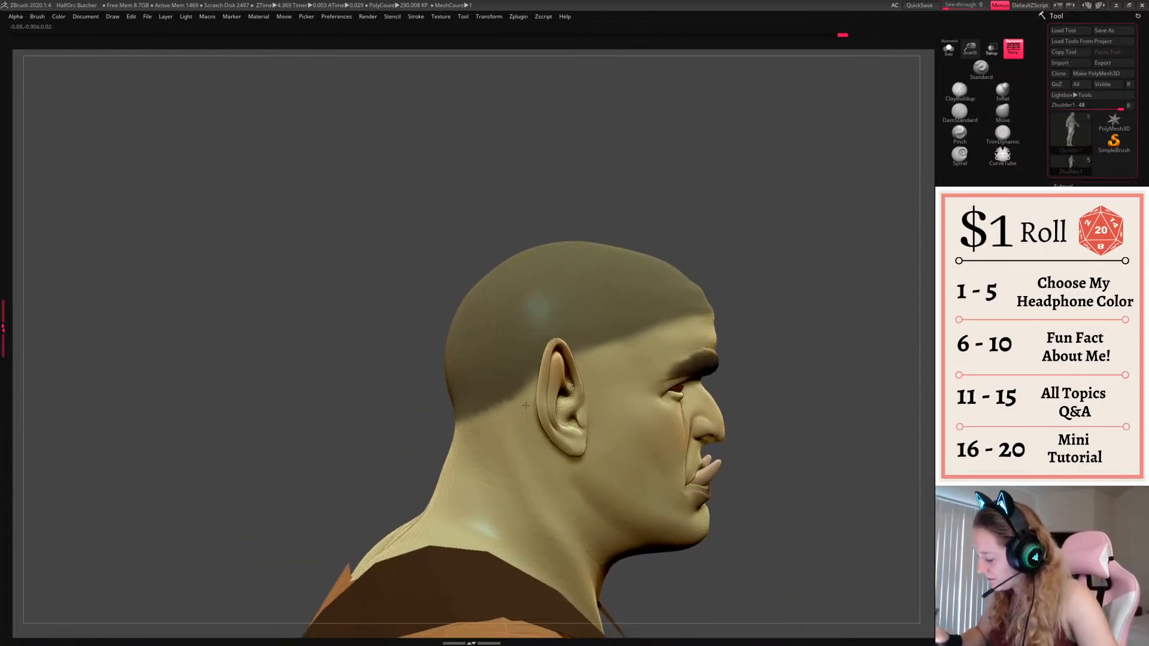
{"action": "left_click_drag", "start_coordinate": [760, 293], "coordinate": [856, 299]}
{"action": "left_click_drag", "start_coordinate": [460, 444], "coordinate": [450, 447], "text": "ctrl+alt"}
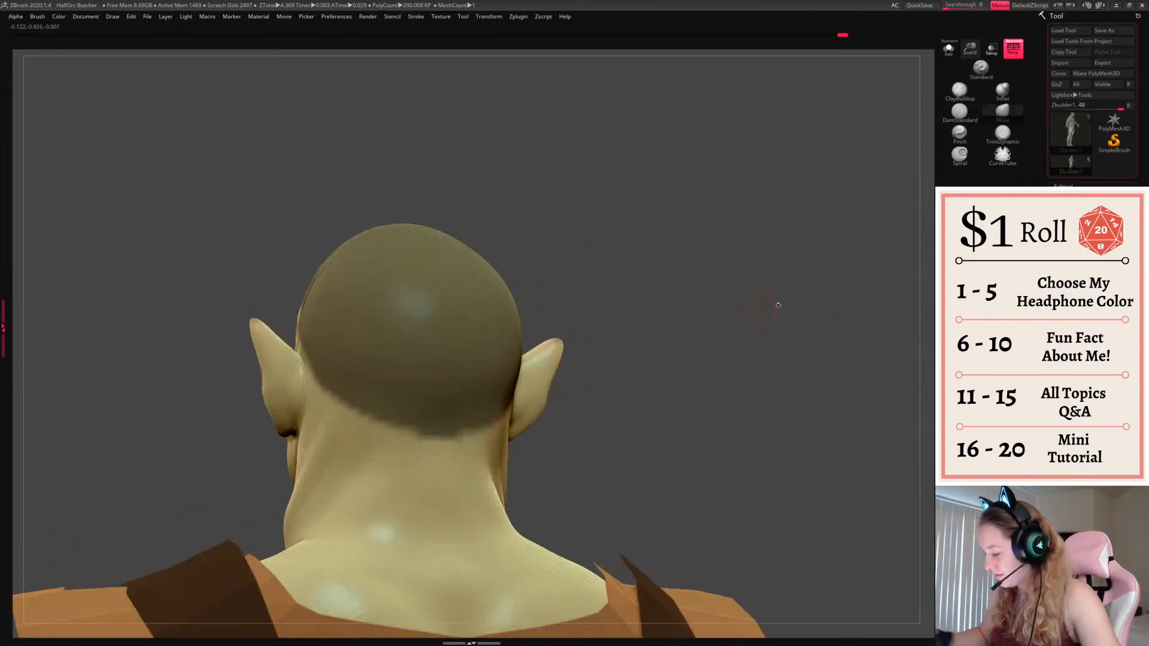
{"action": "left_click_drag", "start_coordinate": [777, 305], "coordinate": [686, 306]}
{"action": "left_click_drag", "start_coordinate": [886, 263], "coordinate": [892, 121], "text": "alt"}
{"action": "left_click_drag", "start_coordinate": [919, 337], "coordinate": [909, 278], "text": "alt"}
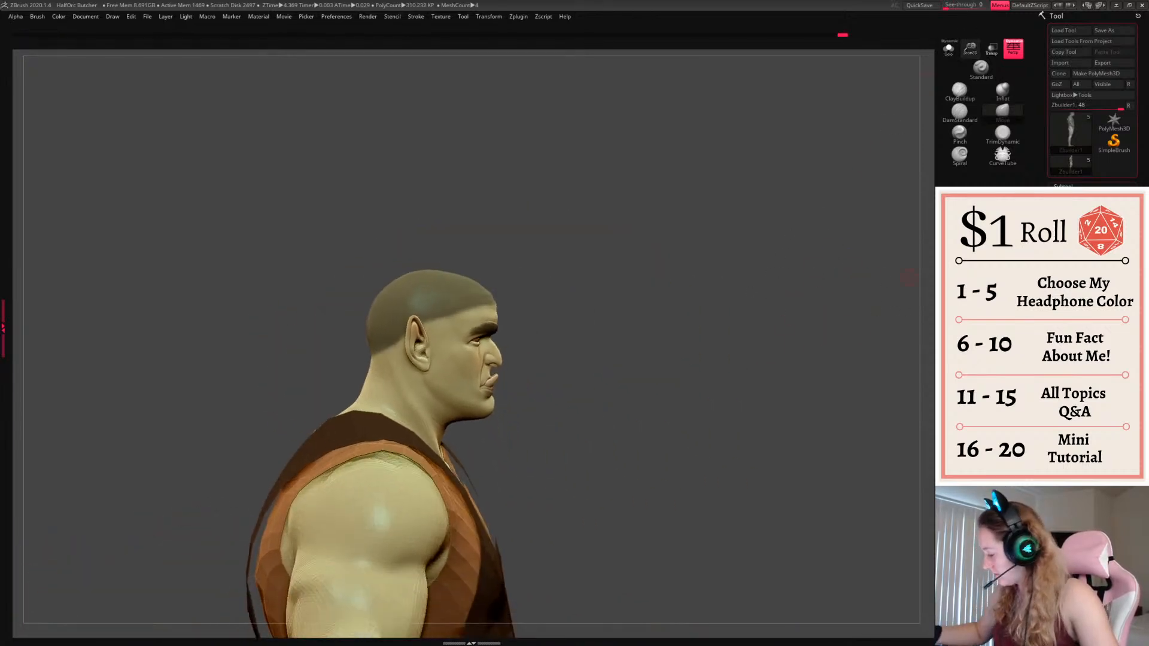
Extract the masked scalp as a separate mesh, clear its mask, and isolate it with the wireframe shown
{"action": "left_click", "coordinate": [1069, 527]}
{"action": "left_click", "coordinate": [1105, 527]}
{"action": "left_click_drag", "start_coordinate": [707, 460], "coordinate": [752, 426], "text": "ctrl"}
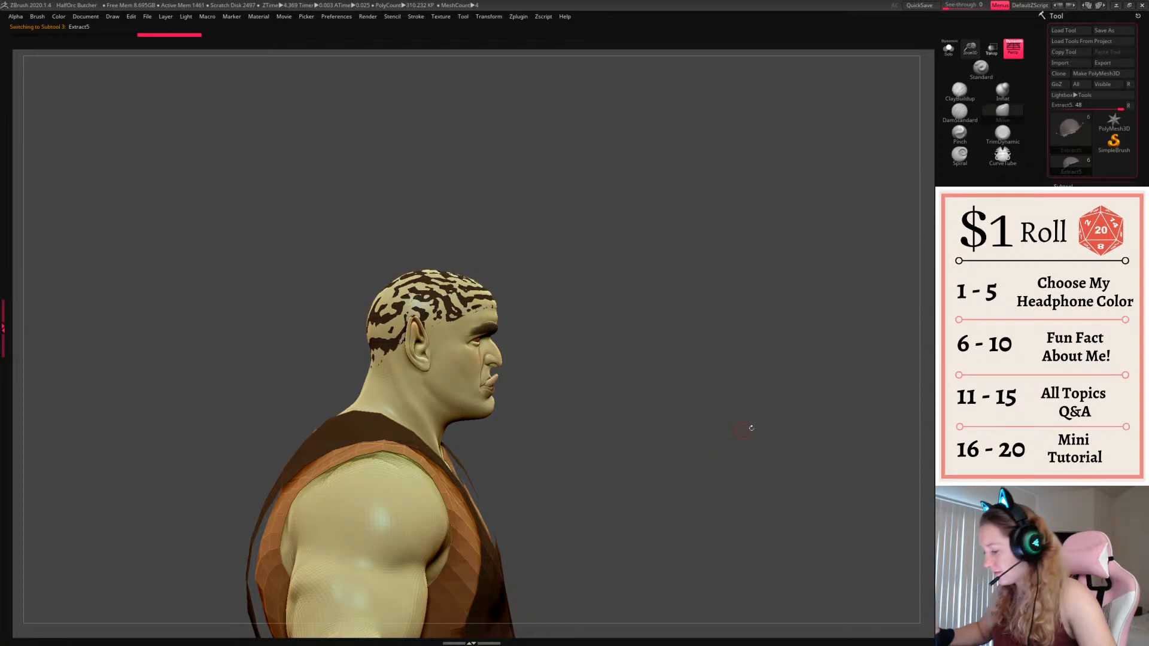
{"action": "left_click_drag", "start_coordinate": [786, 383], "coordinate": [762, 413], "text": "shift"}
{"action": "left_click", "coordinate": [950, 54]}
{"action": "key", "text": "shift+f"}
{"action": "left_click_drag", "start_coordinate": [770, 318], "coordinate": [815, 301], "text": "alt"}
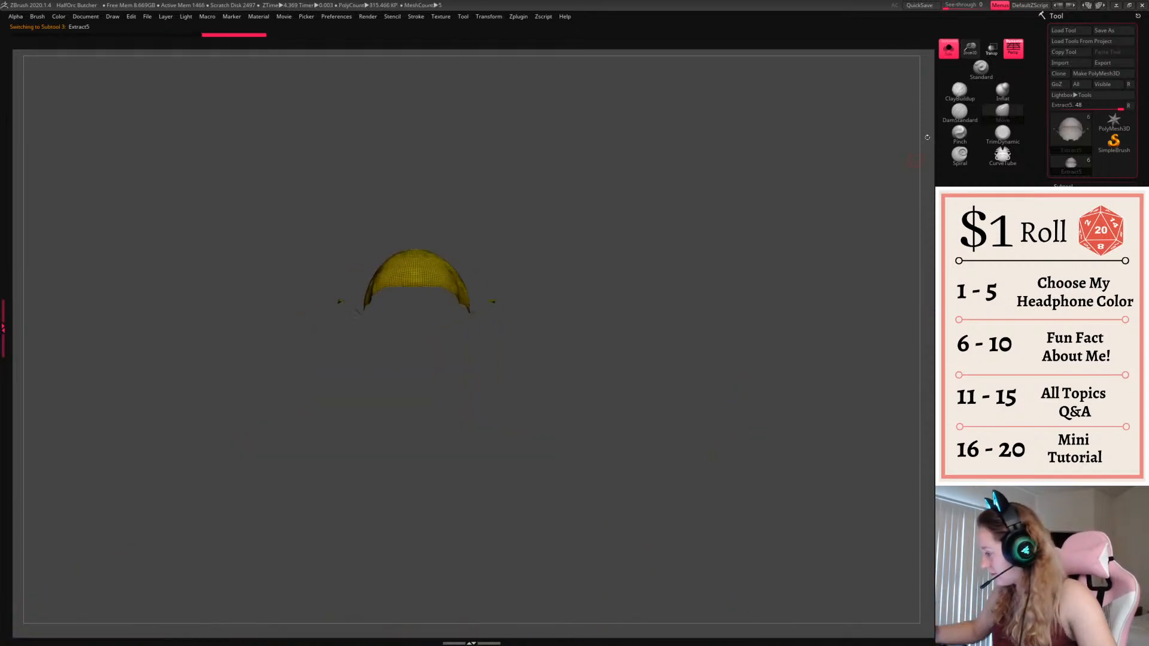
Remesh the extracted scalp piece into clean low-poly quads and clear away the stray ear fragments
{"action": "left_click_drag", "start_coordinate": [970, 50], "coordinate": [934, 83]}
{"action": "left_click_drag", "start_coordinate": [575, 275], "coordinate": [520, 447]}
{"action": "right_click", "coordinate": [520, 446]}
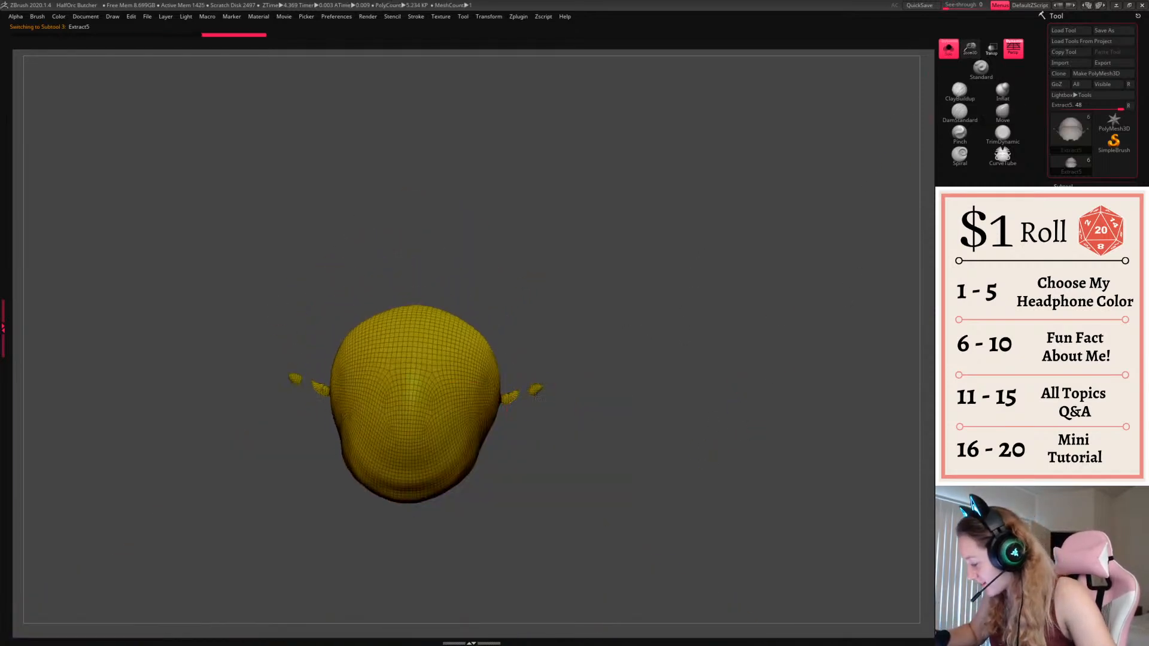
{"action": "right_click", "coordinate": [694, 358]}
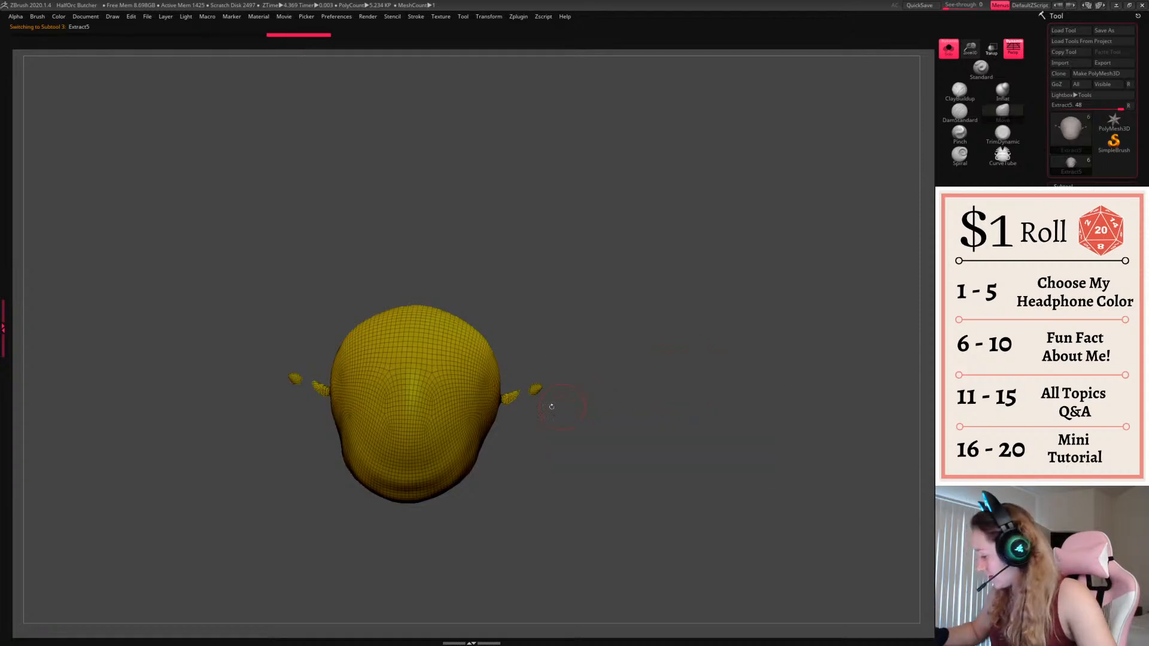
{"action": "left_click_drag", "start_coordinate": [536, 390], "coordinate": [540, 390], "text": "shift"}
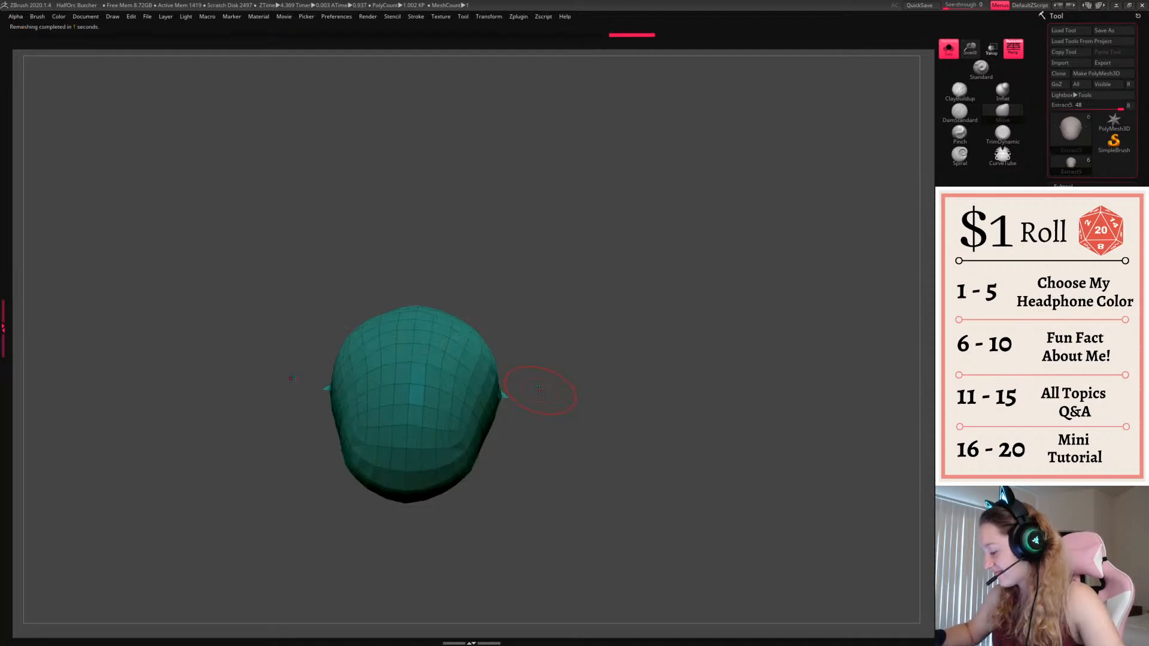
{"action": "key", "text": "shift+space"}
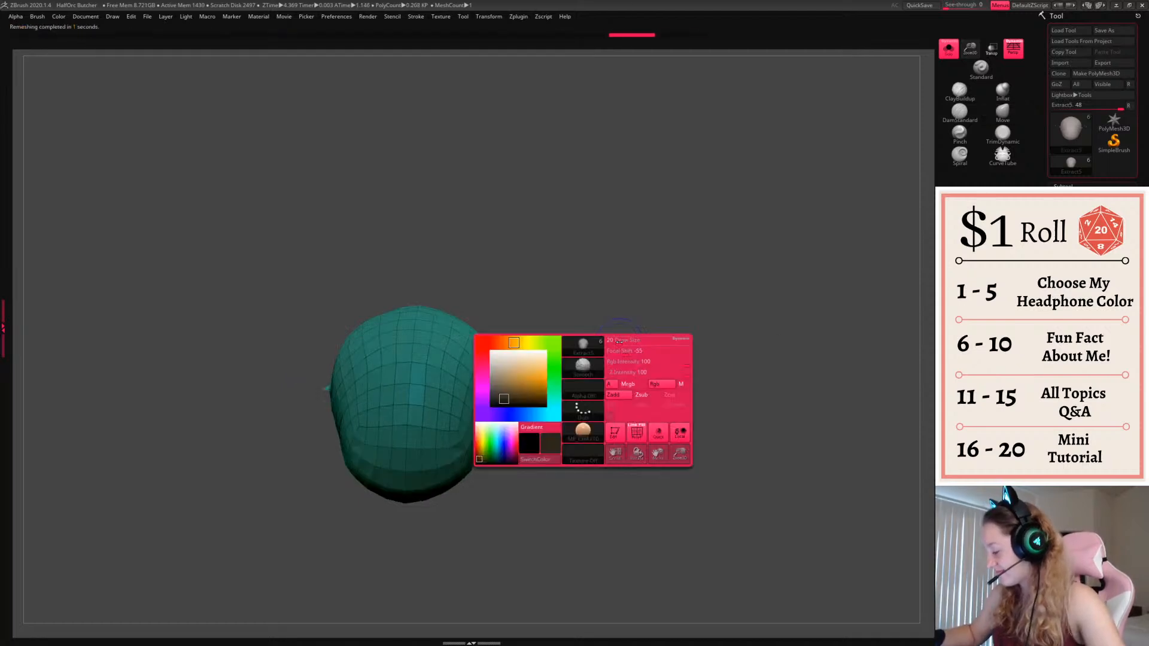
{"action": "mouse_move", "coordinate": [539, 392]}
{"action": "left_mouse_down", "text": "shift"}
{"action": "mouse_move", "coordinate": [506, 398]}
{"action": "mouse_move", "coordinate": [713, 383]}
{"action": "left_mouse_up", "text": "shift"}
{"action": "left_click", "coordinate": [949, 49]}
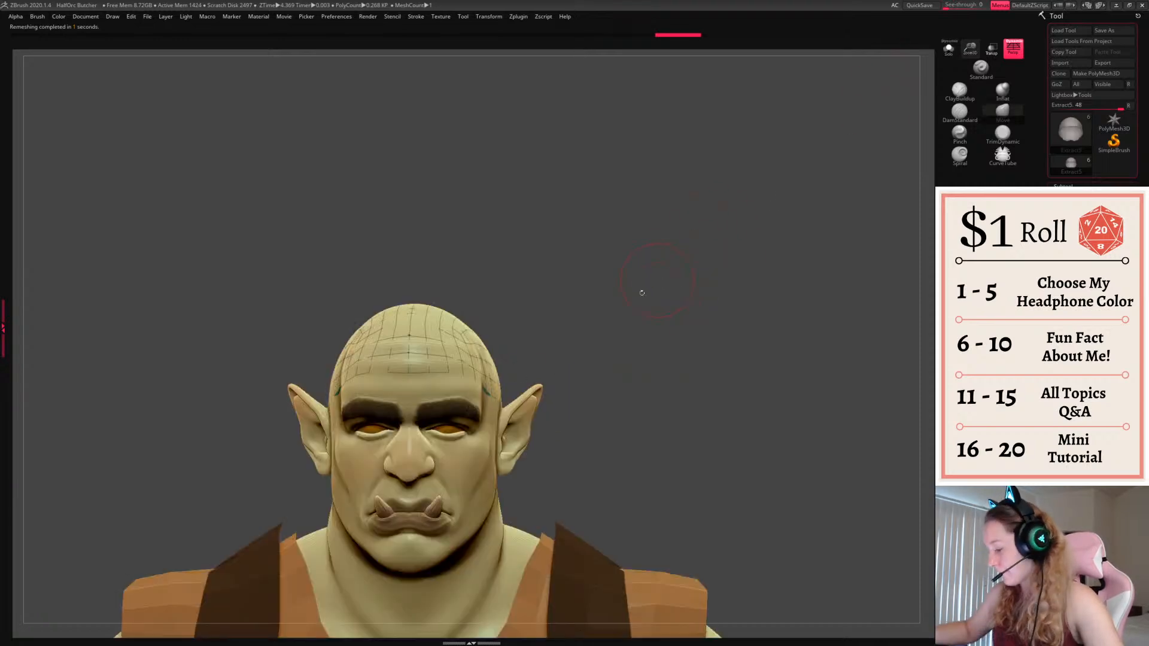
Scale the low-poly cap up slightly with the gizmo so it sits just outside the scalp
{"action": "key", "text": "b"}
{"action": "key", "text": "z"}
{"action": "key", "text": "m"}
{"action": "left_click", "coordinate": [949, 49]}
{"action": "key", "text": "w"}
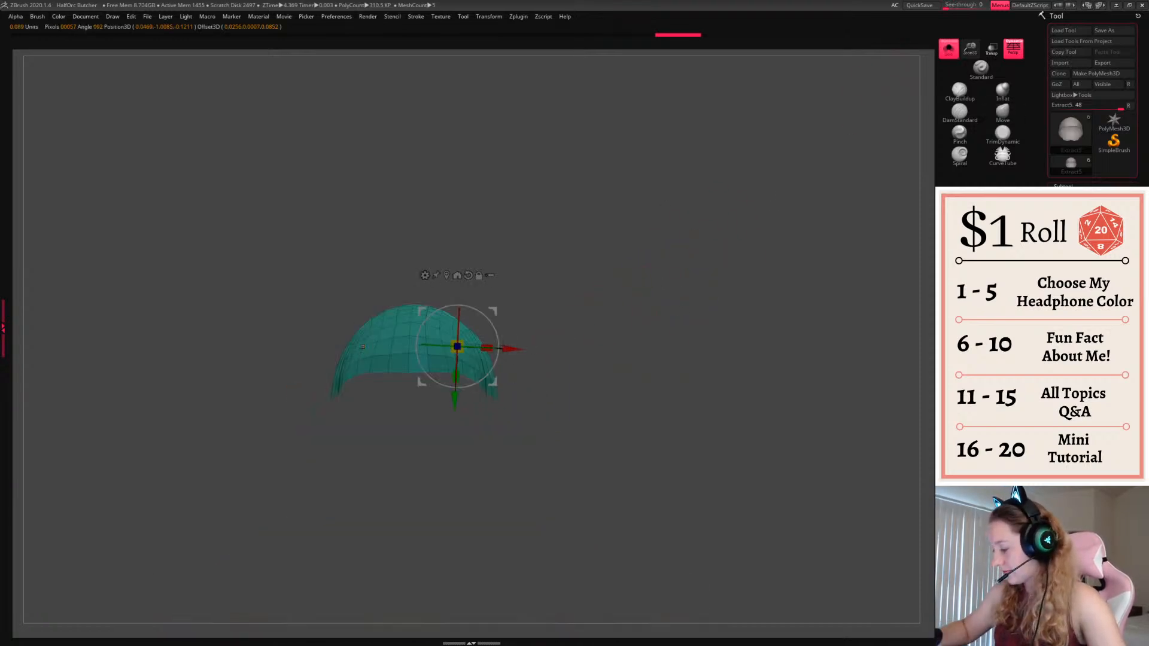
{"action": "left_click", "coordinate": [478, 275]}
{"action": "left_click", "coordinate": [948, 49]}
{"action": "left_click_drag", "start_coordinate": [461, 343], "coordinate": [464, 343]}
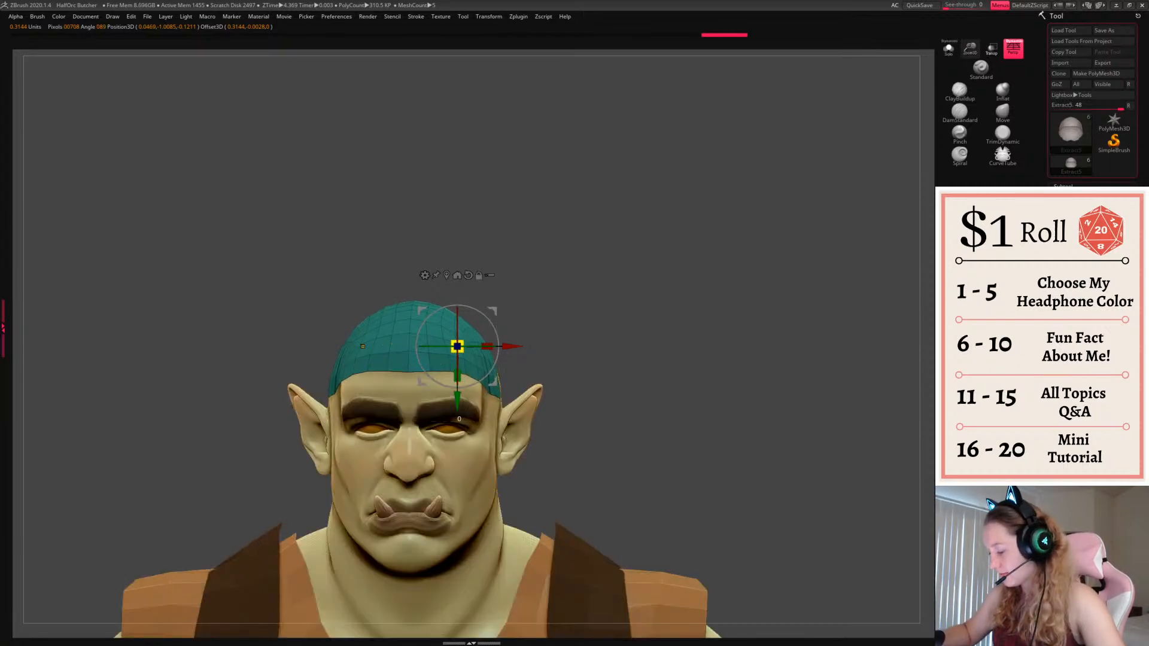
Adjust the Move brush size and pull the cap's front and side surfaces to fit around the head
{"action": "key", "text": "q"}
{"action": "mouse_move", "coordinate": [757, 323]}
{"action": "left_mouse_down"}
{"action": "mouse_move", "coordinate": [693, 331]}
{"action": "mouse_move", "coordinate": [733, 350]}
{"action": "left_mouse_up"}
{"action": "key", "text": "shift+f"}
{"action": "key", "text": "space"}
{"action": "mouse_move", "coordinate": [640, 359]}
{"action": "left_mouse_down"}
{"action": "mouse_move", "coordinate": [680, 360]}
{"action": "mouse_move", "coordinate": [577, 363]}
{"action": "mouse_move", "coordinate": [544, 411]}
{"action": "mouse_move", "coordinate": [712, 364]}
{"action": "mouse_move", "coordinate": [716, 315]}
{"action": "mouse_move", "coordinate": [689, 343]}
{"action": "mouse_move", "coordinate": [710, 334]}
{"action": "left_mouse_up"}
{"action": "key", "text": "space"}
{"action": "key", "text": "space"}
{"action": "left_click_drag", "start_coordinate": [510, 283], "coordinate": [519, 277]}
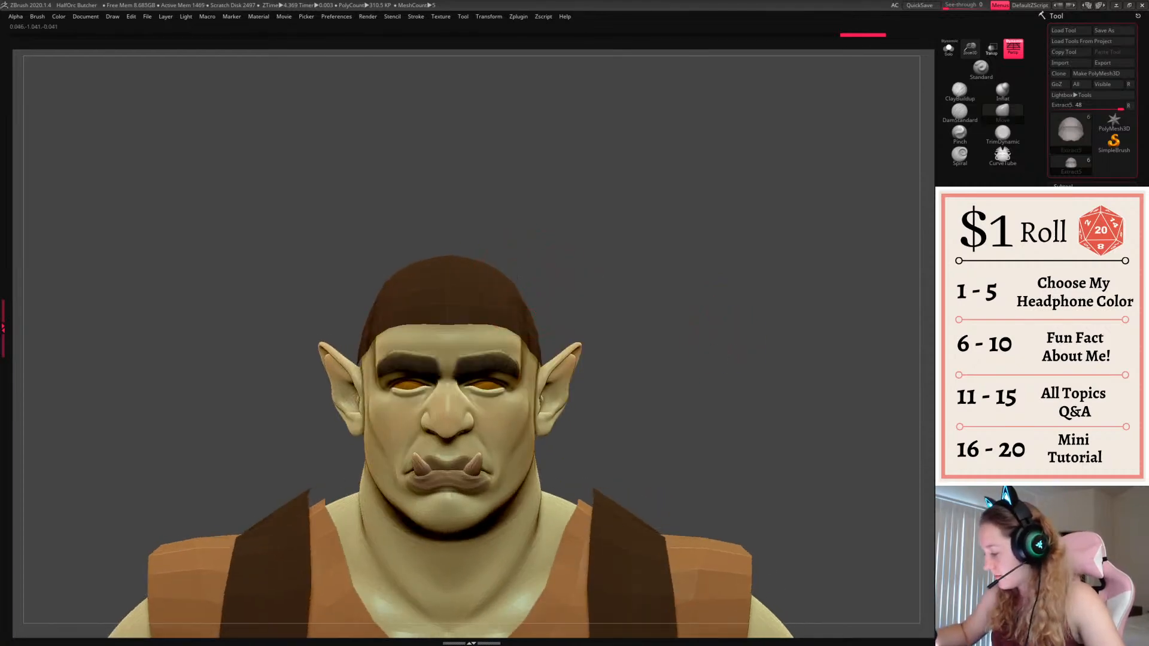
{"action": "left_click_drag", "start_coordinate": [701, 269], "coordinate": [605, 276]}
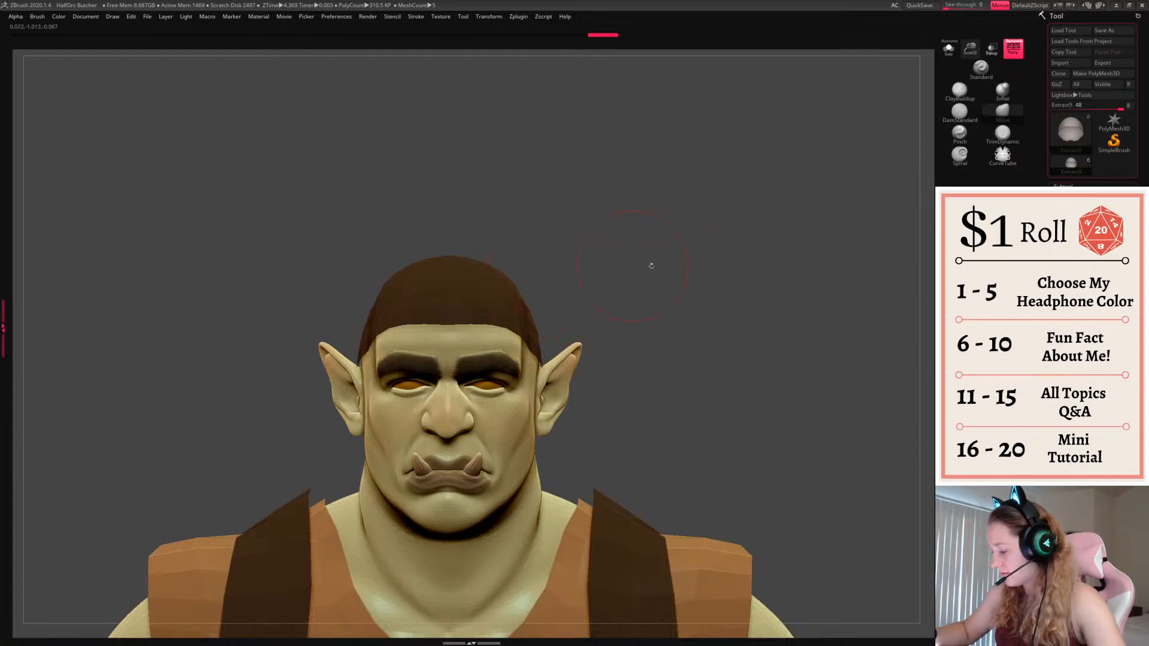
{"action": "left_click_drag", "start_coordinate": [651, 264], "coordinate": [747, 241]}
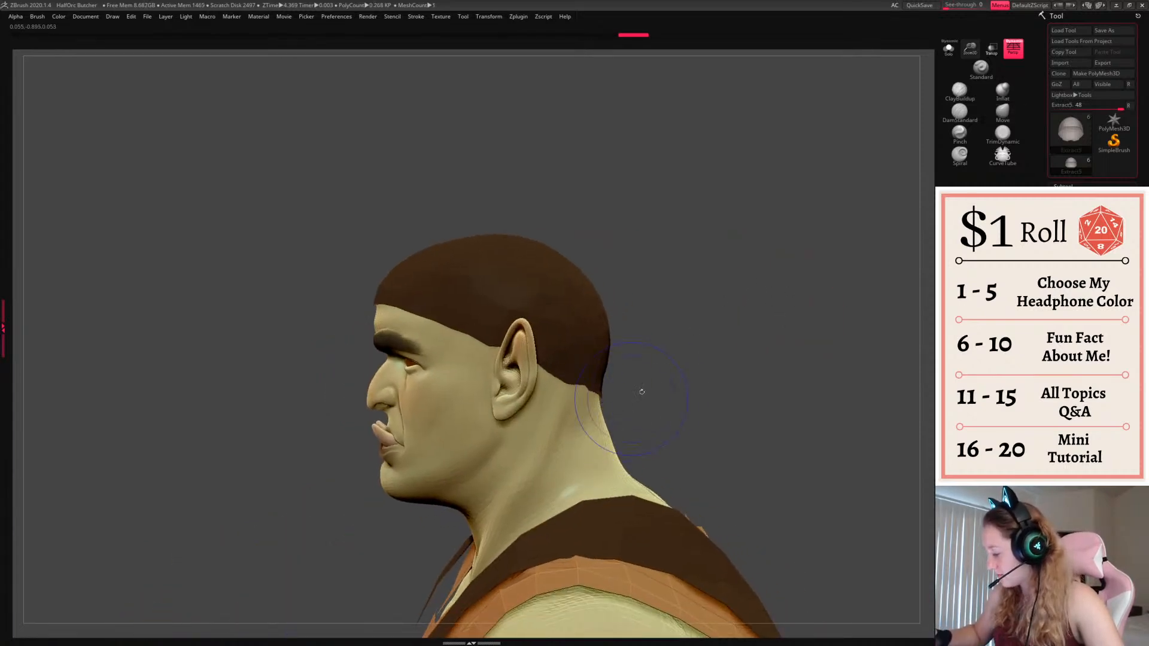
{"action": "left_click_drag", "start_coordinate": [641, 393], "coordinate": [811, 282]}
Smooth and reshape the cap's lower edge along the nape from the back view
{"action": "key", "text": "shift+f"}
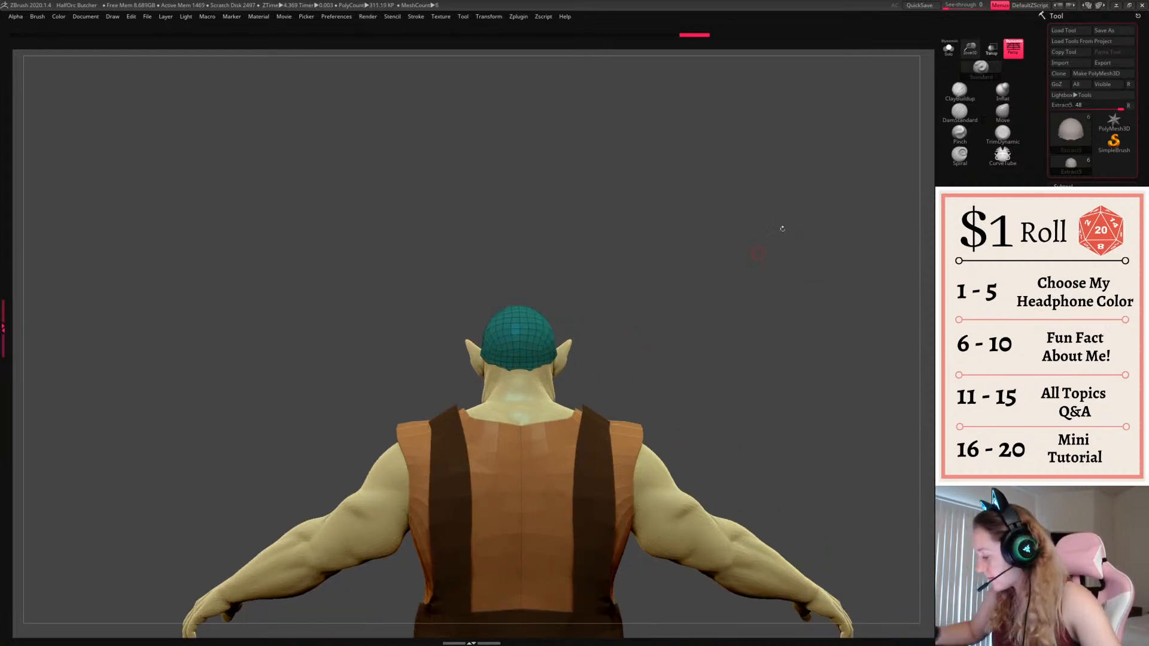
{"action": "left_click_drag", "start_coordinate": [782, 228], "coordinate": [778, 294], "text": "alt"}
{"action": "right_click", "coordinate": [563, 445]}
{"action": "key", "text": "shift+f"}
{"action": "left_click_drag", "start_coordinate": [583, 375], "coordinate": [588, 362], "text": "shift"}
{"action": "right_click", "coordinate": [603, 358]}
{"action": "left_click_drag", "start_coordinate": [688, 363], "coordinate": [611, 370]}
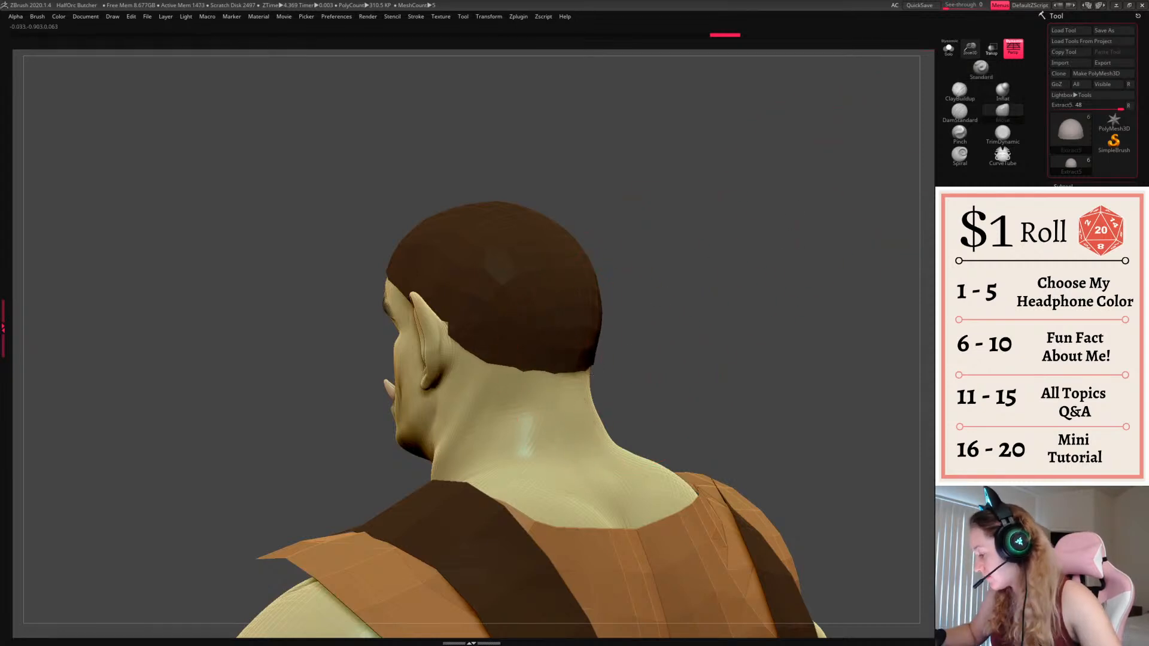
{"action": "mouse_move", "coordinate": [788, 210]}
{"action": "left_mouse_down", "text": "shift"}
{"action": "mouse_move", "coordinate": [738, 303]}
{"action": "mouse_move", "coordinate": [472, 337]}
{"action": "left_mouse_up", "text": "shift"}
{"action": "mouse_move", "coordinate": [635, 300]}
{"action": "left_mouse_down"}
{"action": "mouse_move", "coordinate": [763, 271]}
{"action": "mouse_move", "coordinate": [699, 371]}
{"action": "left_mouse_up"}
Recolour the cap dark brown by sampling colours from the clothing
{"action": "key", "text": "shift+f"}
{"action": "key", "text": "f"}
{"action": "key", "text": "shift+f"}
{"action": "key", "text": "f"}
{"action": "key", "text": "c"}
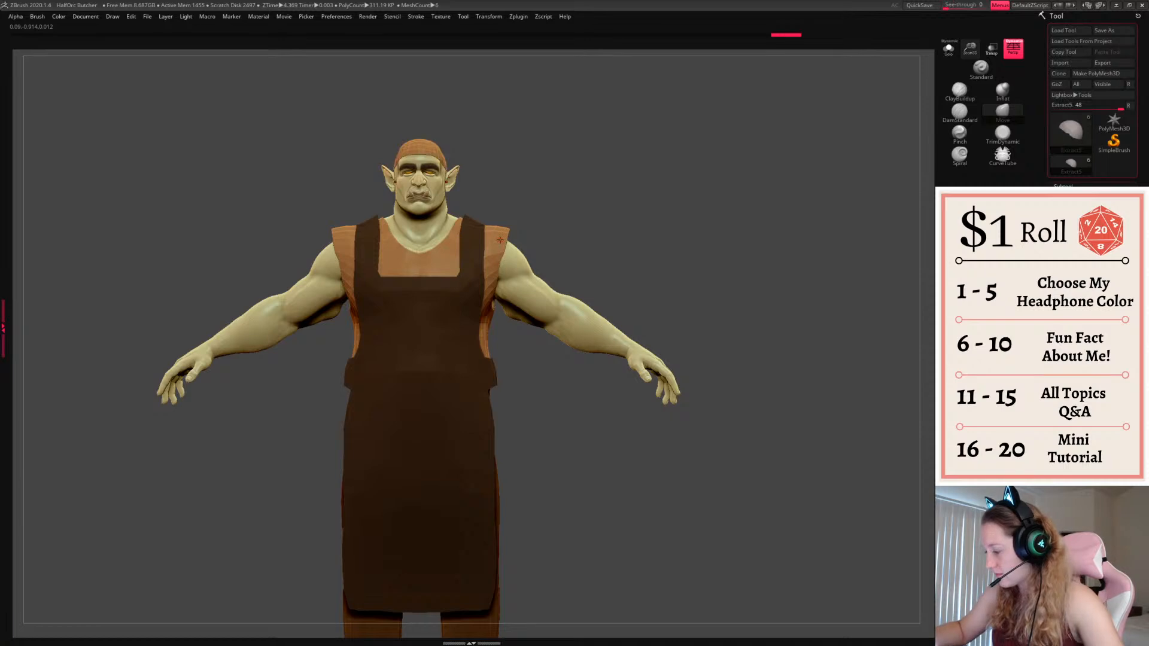
{"action": "key", "text": "c"}
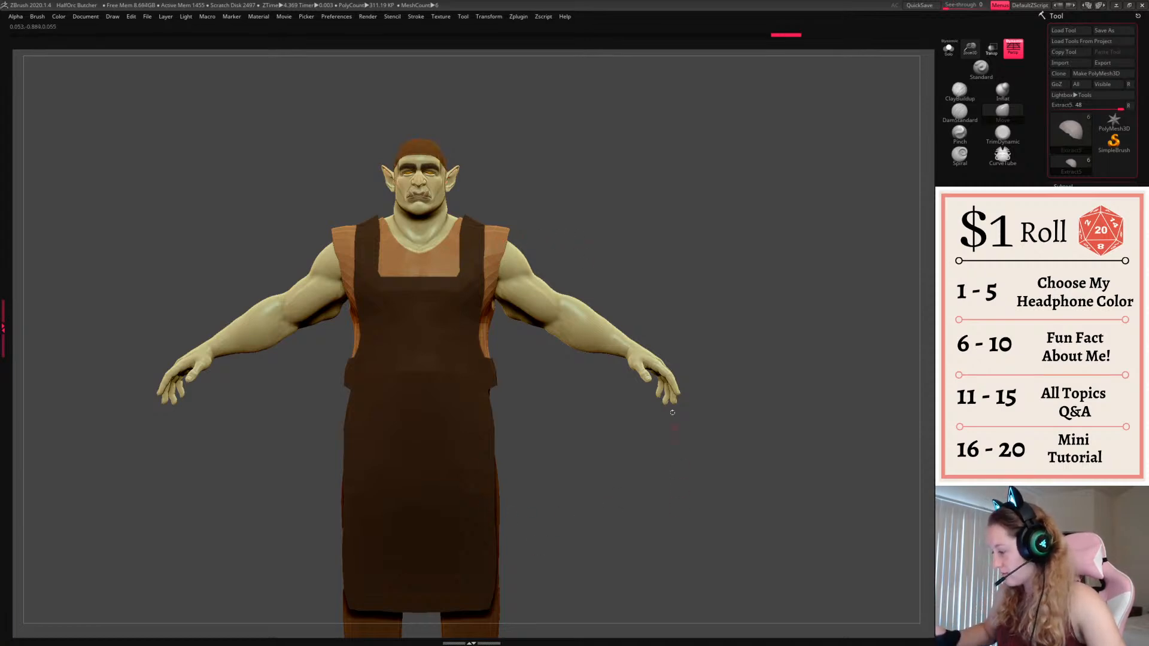
{"action": "key", "text": "c"}
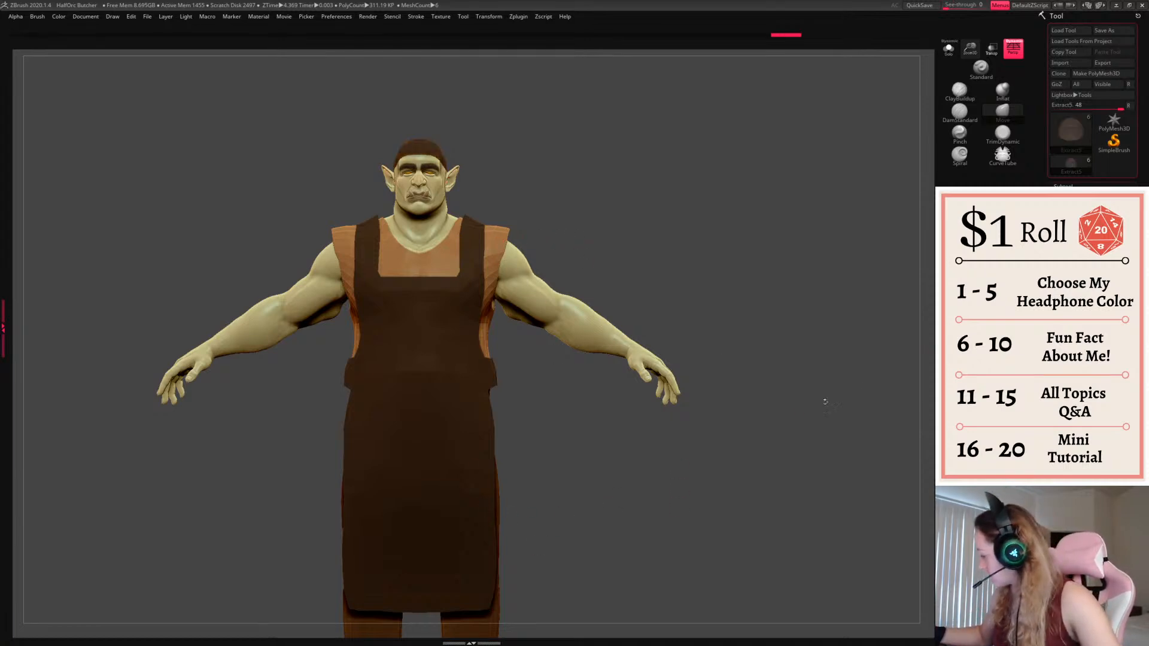
Subdivide the cap mesh to smooth its surface, and switch to the CurveTube brush
{"action": "mouse_move", "coordinate": [826, 400]}
{"action": "left_mouse_down"}
{"action": "mouse_move", "coordinate": [765, 400]}
{"action": "mouse_move", "coordinate": [827, 414]}
{"action": "left_mouse_up"}
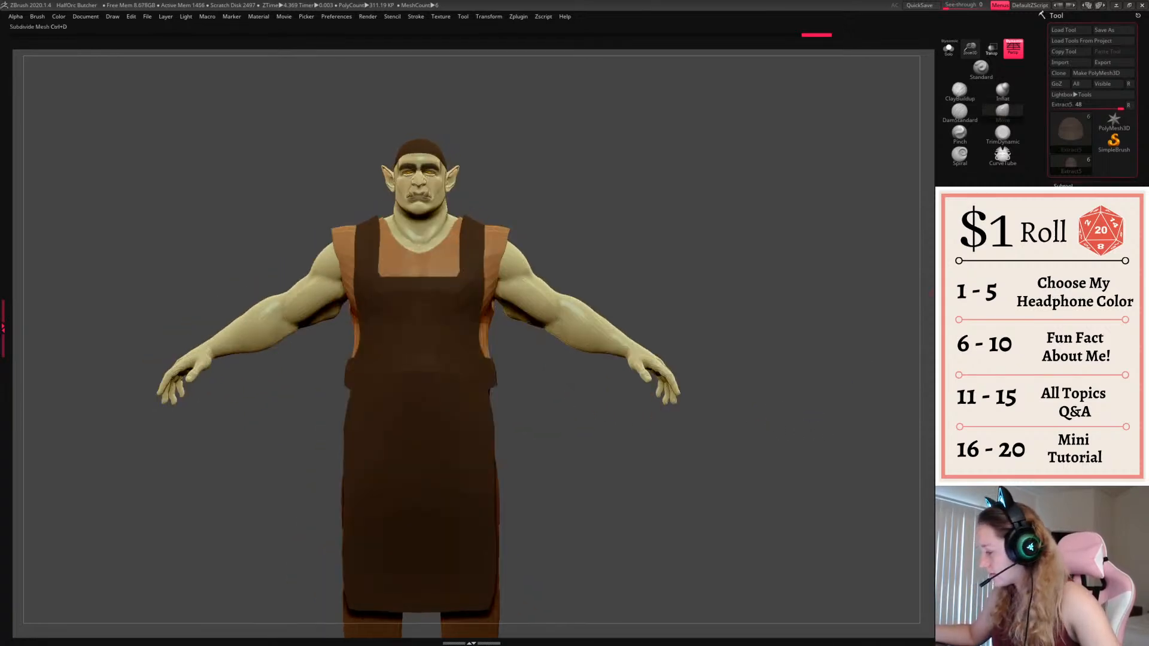
{"action": "key", "text": "w"}
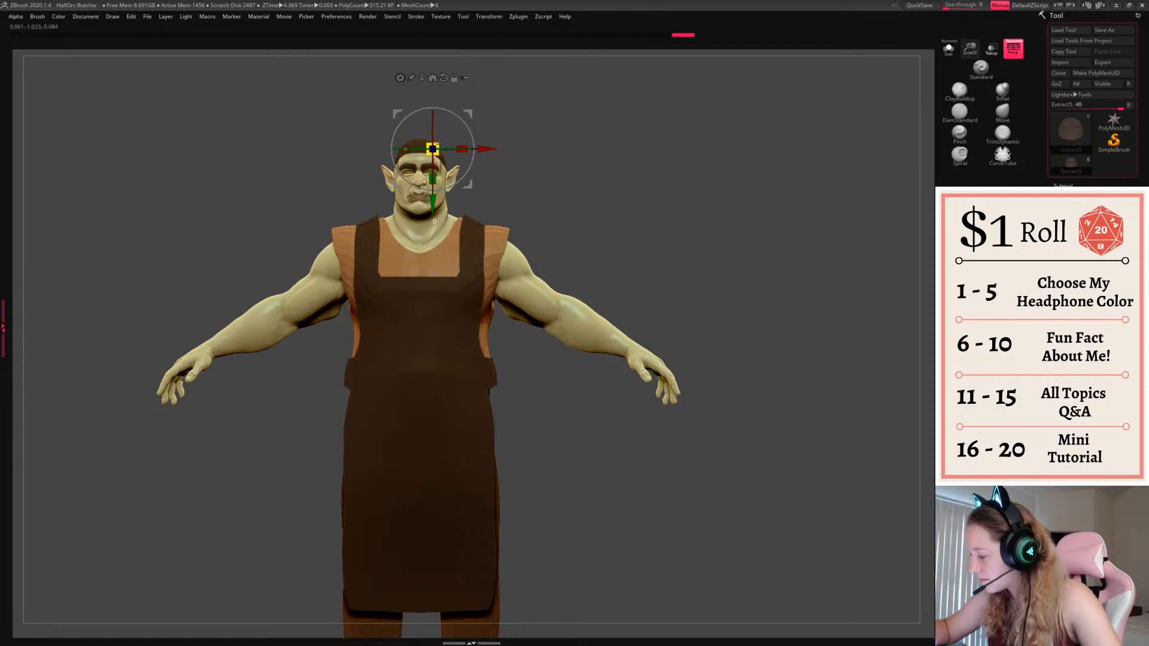
{"action": "key", "text": "q"}
{"action": "left_click_drag", "start_coordinate": [749, 128], "coordinate": [636, 231], "text": "alt"}
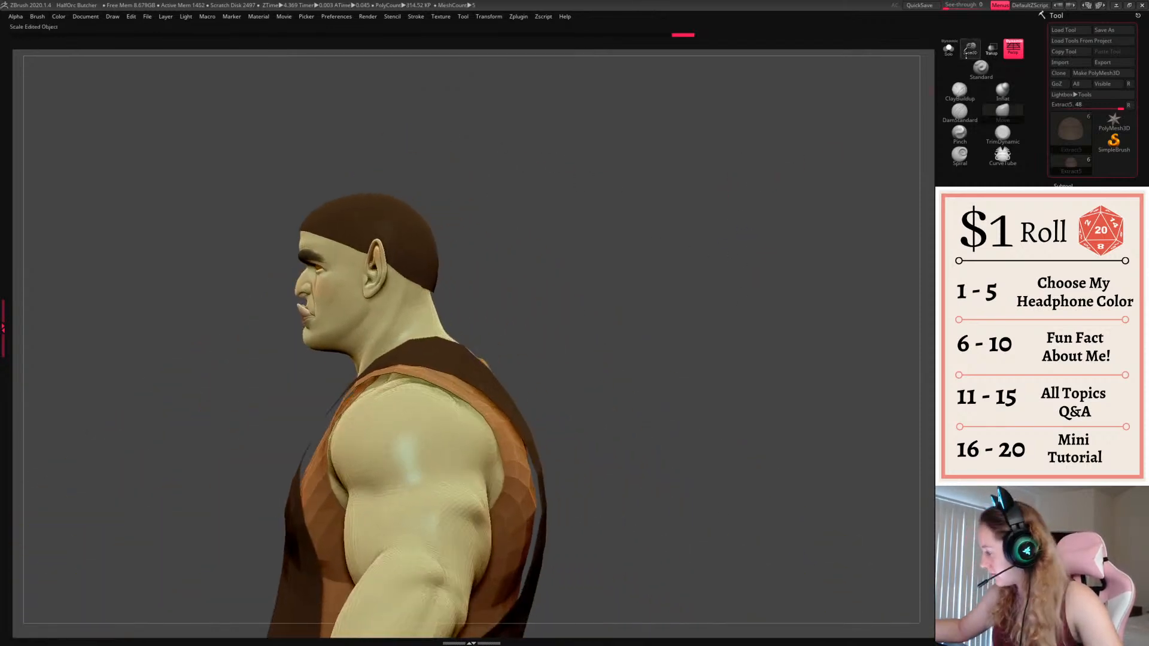
{"action": "left_click_drag", "start_coordinate": [966, 53], "coordinate": [966, 46]}
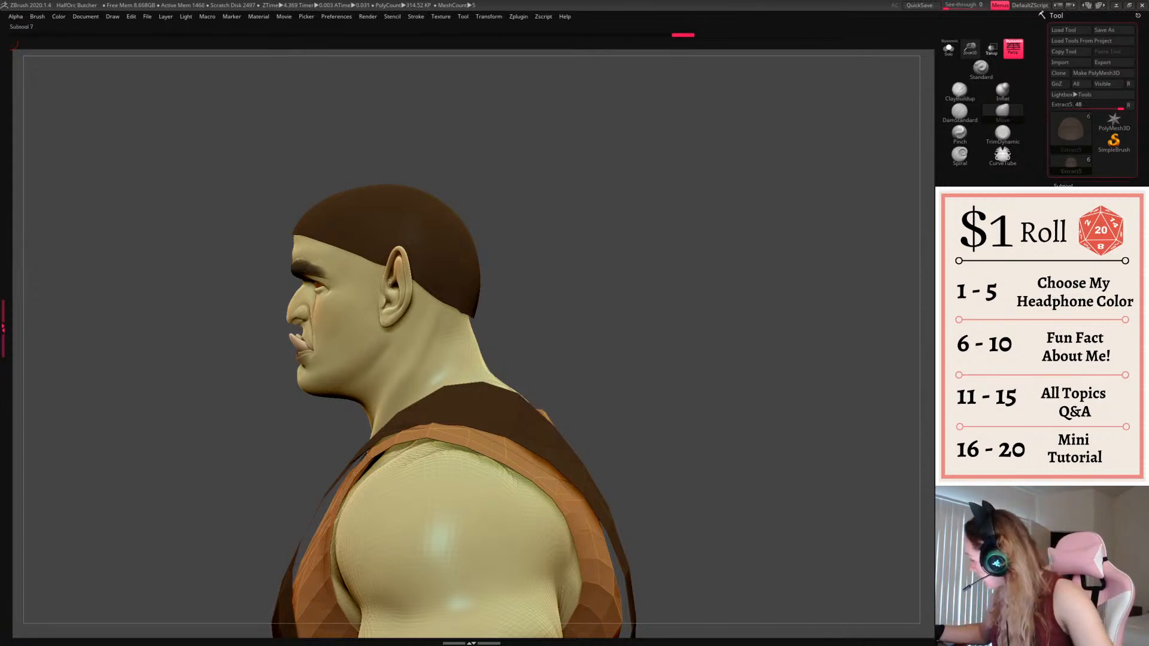
{"action": "left_click_drag", "start_coordinate": [883, 357], "coordinate": [847, 346], "text": "alt"}
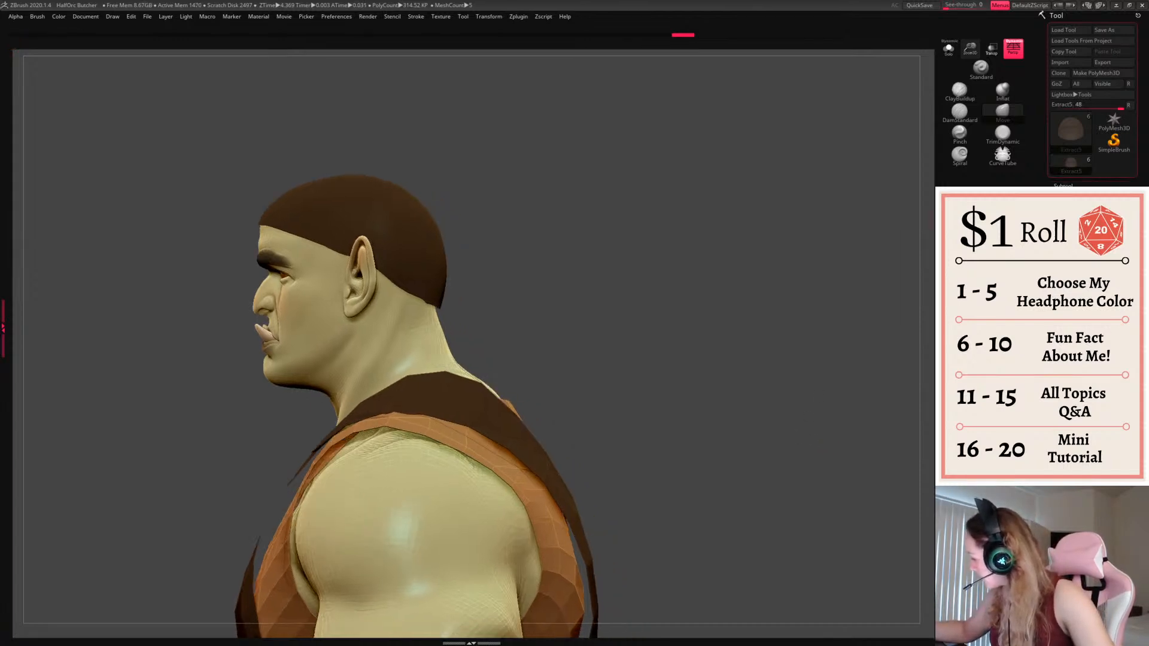
{"action": "left_click", "coordinate": [1002, 155]}
{"action": "left_click_drag", "start_coordinate": [429, 298], "coordinate": [463, 318]}
{"action": "mouse_move", "coordinate": [712, 236]}
{"action": "left_mouse_down"}
{"action": "mouse_move", "coordinate": [672, 228]}
{"action": "mouse_move", "coordinate": [659, 249]}
{"action": "left_mouse_up"}
{"action": "key", "text": "ctrl+z"}
{"action": "left_click_drag", "start_coordinate": [467, 299], "coordinate": [458, 310]}
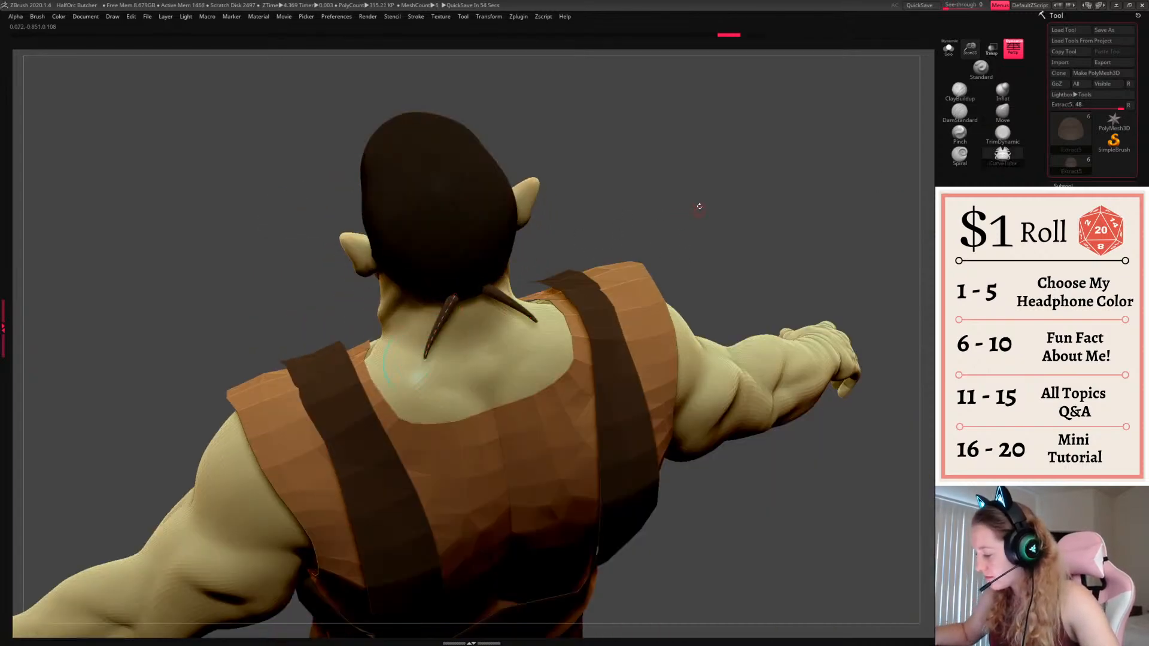
{"action": "left_click_drag", "start_coordinate": [698, 206], "coordinate": [694, 217]}
{"action": "key", "text": "ctrl+z"}
Adjust the brush size and draw mirrored curve tubes at the nape as the bandana's short tie tails
{"action": "key", "text": "space"}
{"action": "left_click_drag", "start_coordinate": [465, 298], "coordinate": [440, 336]}
{"action": "mouse_move", "coordinate": [661, 231]}
{"action": "left_mouse_down"}
{"action": "mouse_move", "coordinate": [653, 200]}
{"action": "mouse_move", "coordinate": [678, 203]}
{"action": "mouse_move", "coordinate": [657, 211]}
{"action": "mouse_move", "coordinate": [669, 220]}
{"action": "mouse_move", "coordinate": [705, 211]}
{"action": "left_mouse_up"}
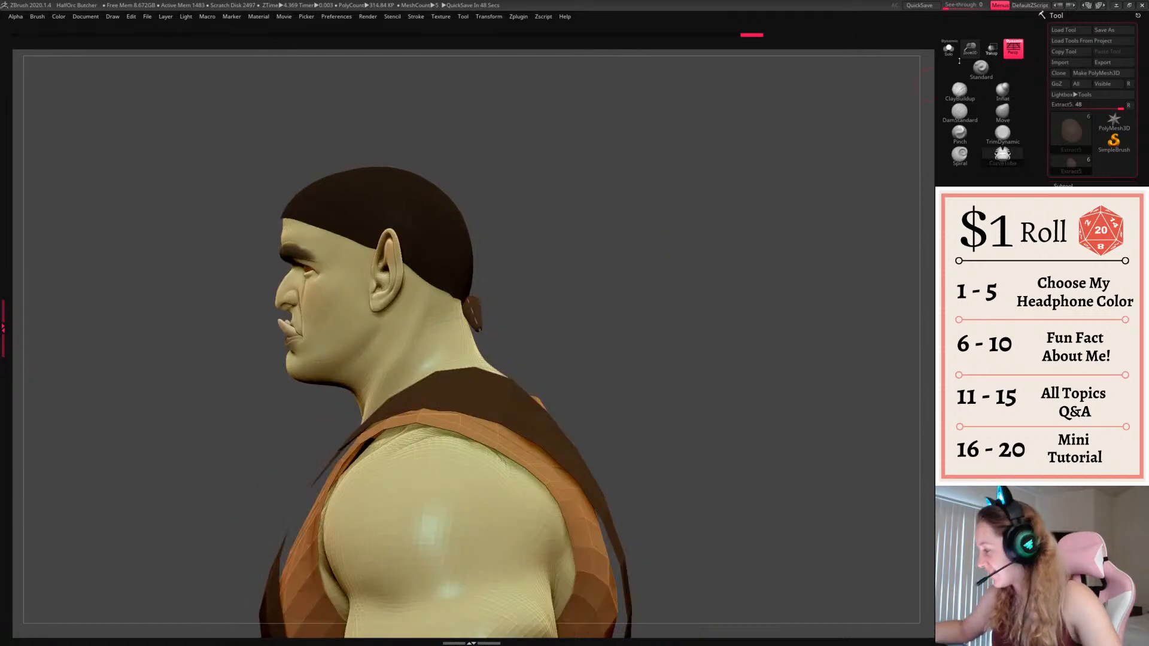
Size and position the two tie tails with the gizmo so they meet the bandana's back edge
{"action": "left_click_drag", "start_coordinate": [784, 144], "coordinate": [834, 171], "text": "alt"}
{"action": "key", "text": "w"}
{"action": "left_click_drag", "start_coordinate": [502, 337], "coordinate": [512, 283], "text": "alt"}
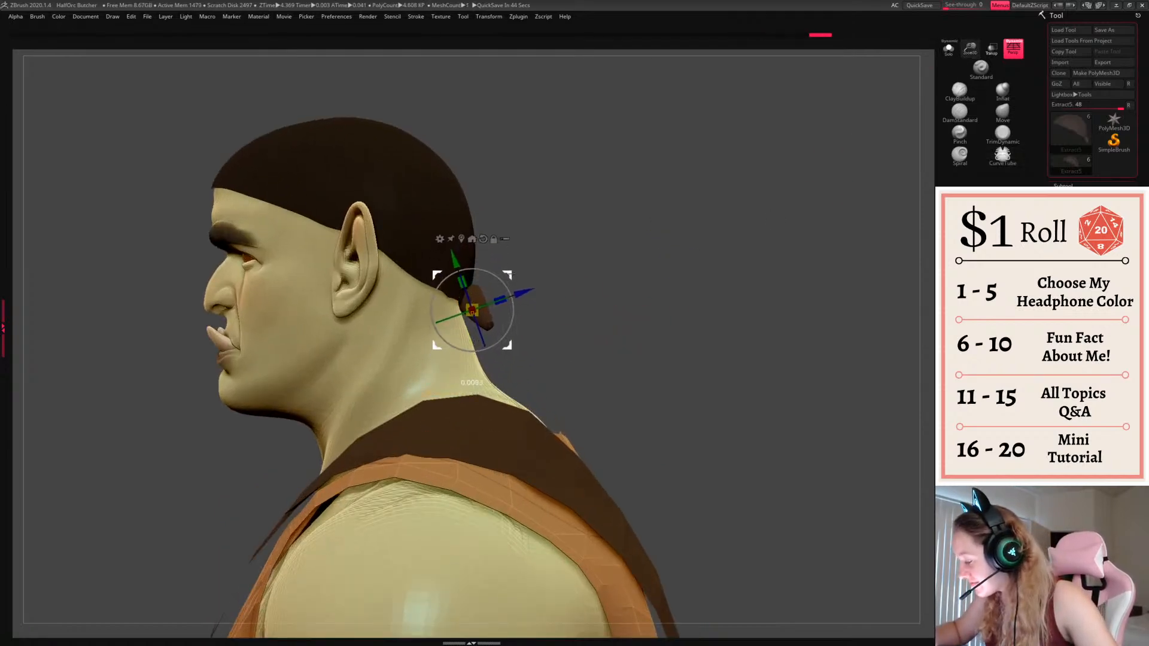
{"action": "key", "text": "q"}
{"action": "mouse_move", "coordinate": [749, 285]}
{"action": "left_mouse_down"}
{"action": "mouse_move", "coordinate": [756, 267]}
{"action": "mouse_move", "coordinate": [777, 293]}
{"action": "mouse_move", "coordinate": [565, 309]}
{"action": "left_mouse_up"}
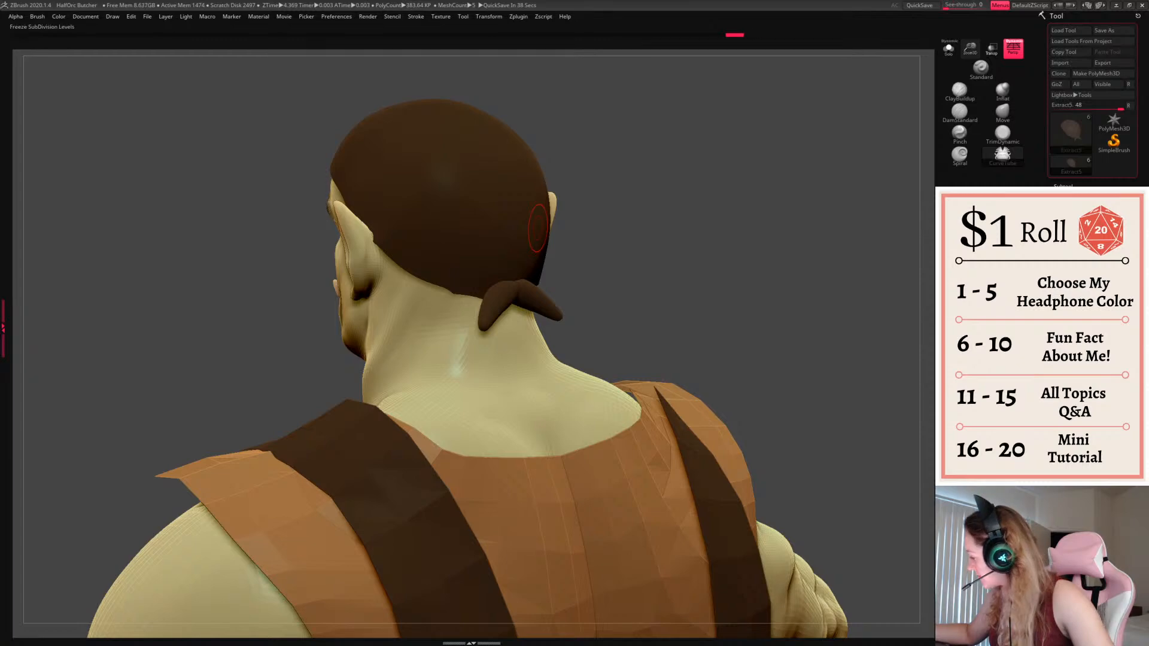
{"action": "mouse_move", "coordinate": [754, 296]}
{"action": "left_mouse_down"}
{"action": "mouse_move", "coordinate": [790, 264]}
{"action": "mouse_move", "coordinate": [805, 287]}
{"action": "left_mouse_up"}
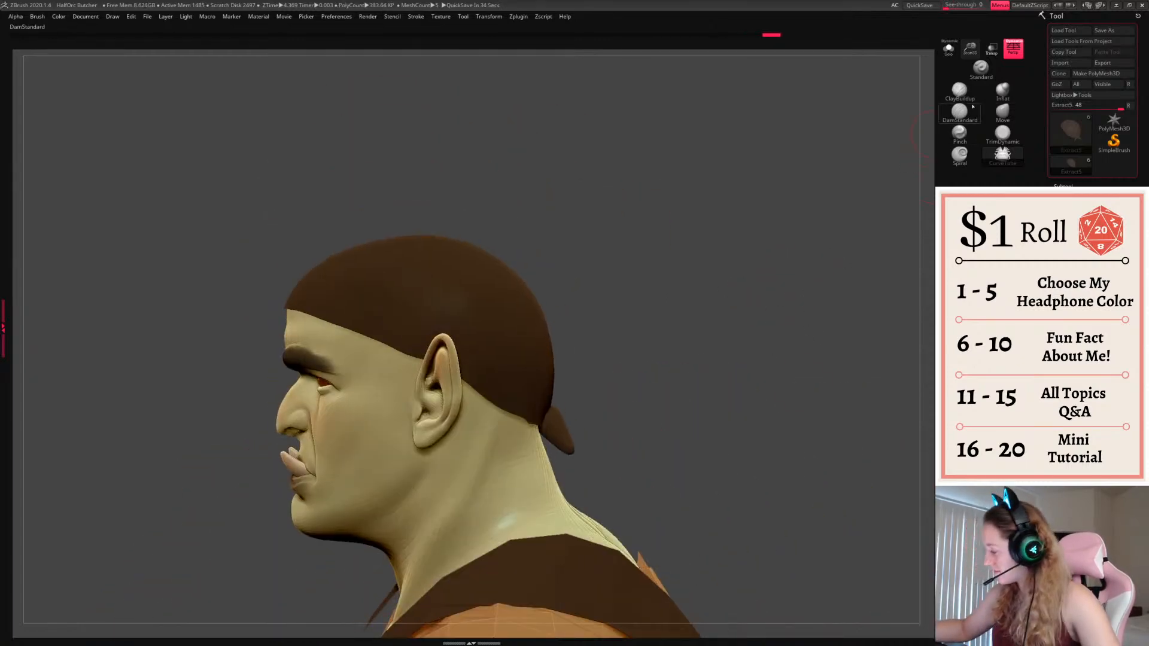
Examine the bandana's fit from the side and front of the head and on the full figure
{"action": "left_click", "coordinate": [976, 70]}
{"action": "key", "text": "space"}
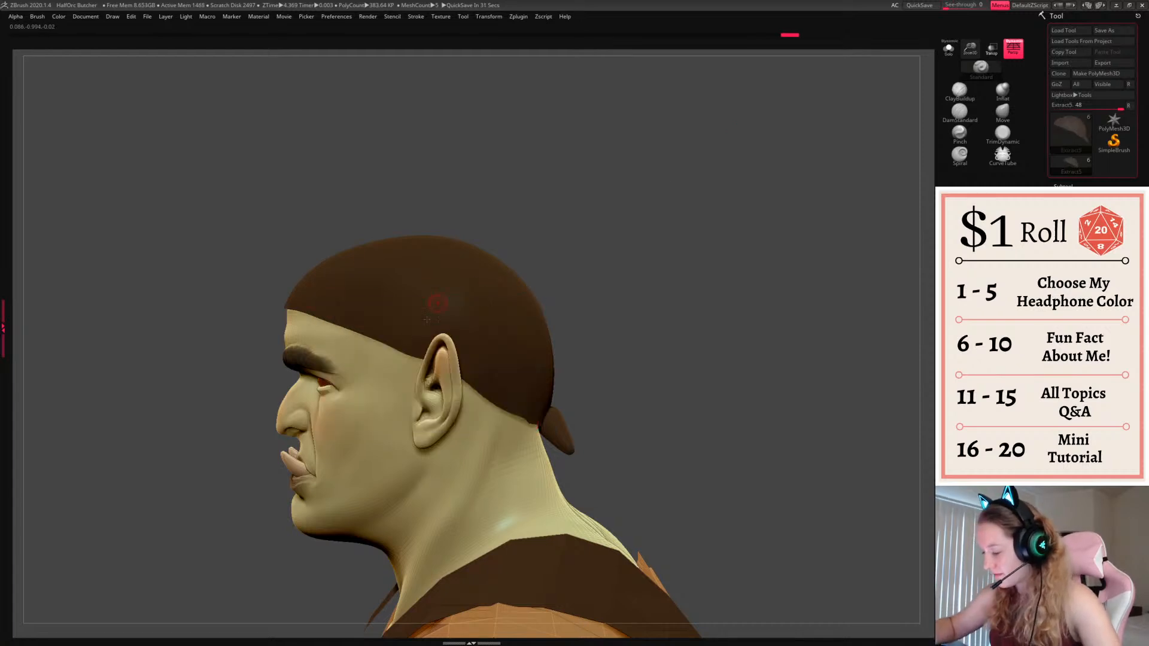
{"action": "key", "text": "space"}
{"action": "key", "text": "shift+f"}
{"action": "key", "text": "shift+f"}
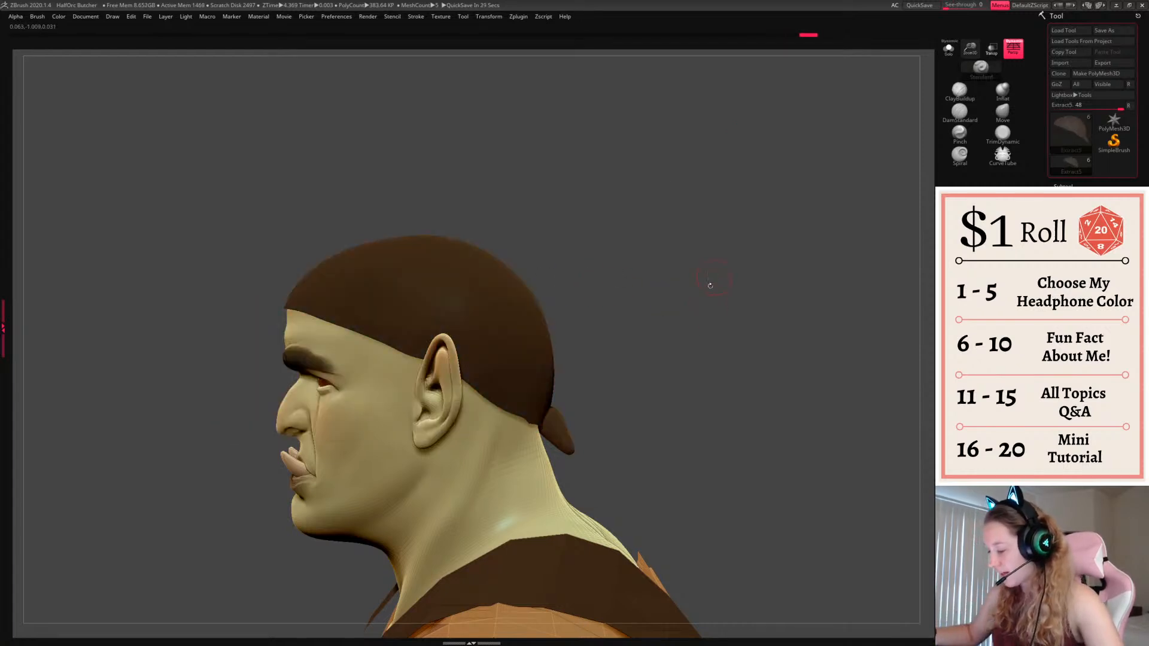
{"action": "left_click_drag", "start_coordinate": [711, 285], "coordinate": [744, 293]}
{"action": "left_click_drag", "start_coordinate": [601, 301], "coordinate": [739, 285], "text": "alt"}
{"action": "left_click_drag", "start_coordinate": [503, 261], "coordinate": [684, 279]}
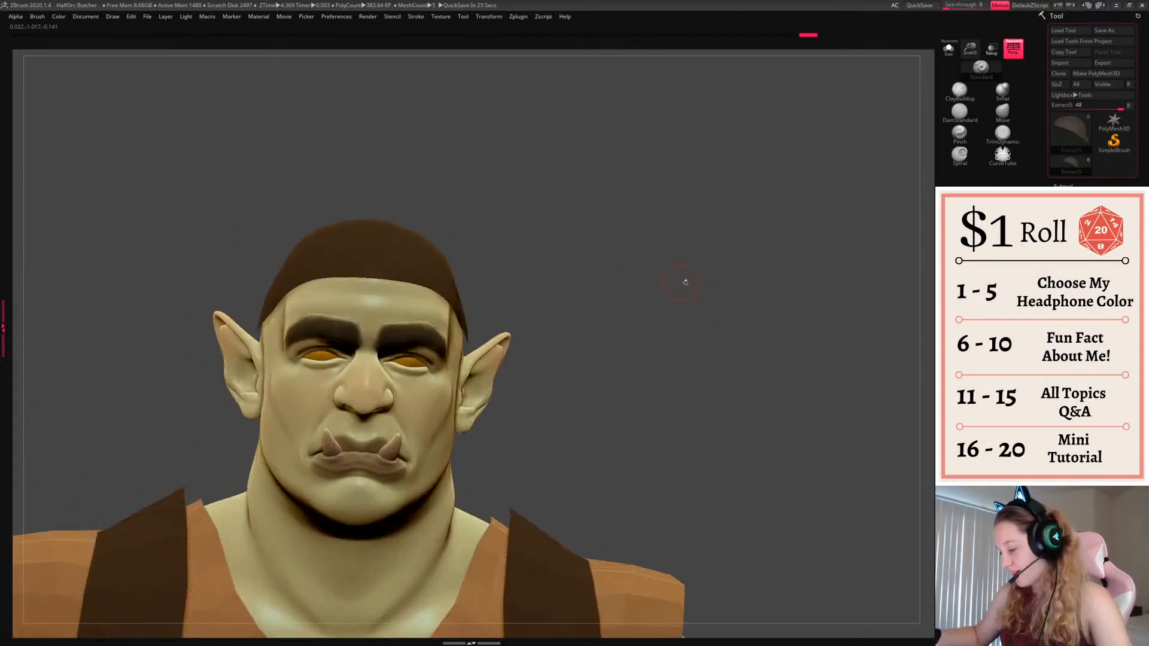
{"action": "key", "text": "f"}
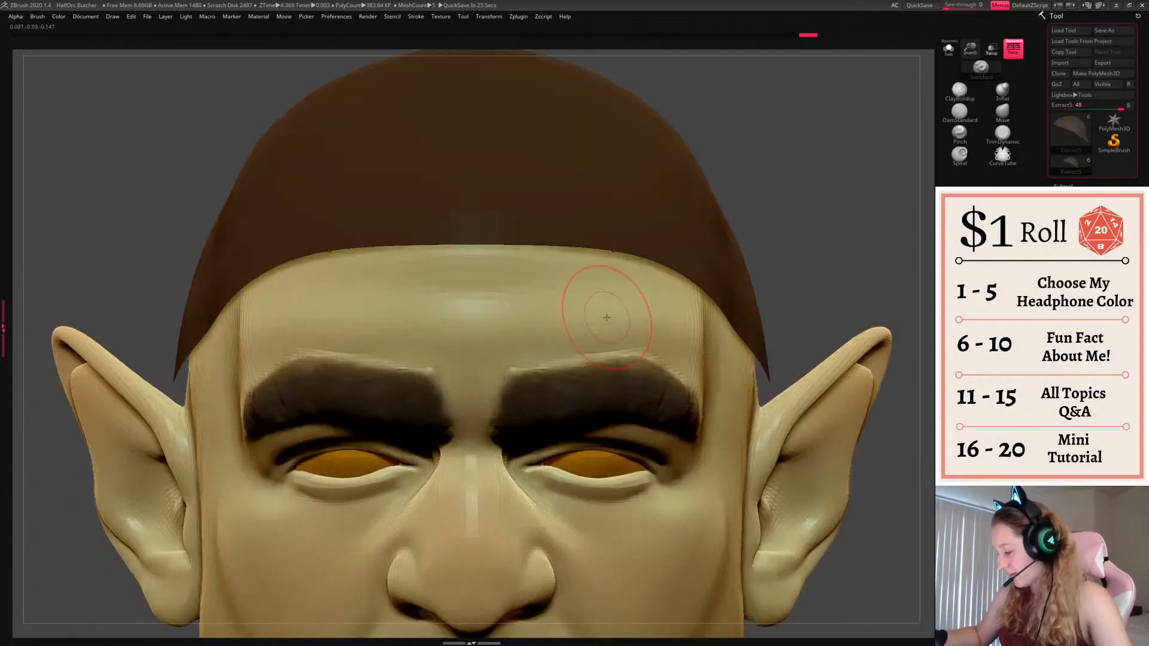
{"action": "key", "text": "f"}
{"action": "left_click_drag", "start_coordinate": [746, 243], "coordinate": [717, 271], "text": "alt"}
{"action": "left_click_drag", "start_coordinate": [771, 218], "coordinate": [678, 365]}
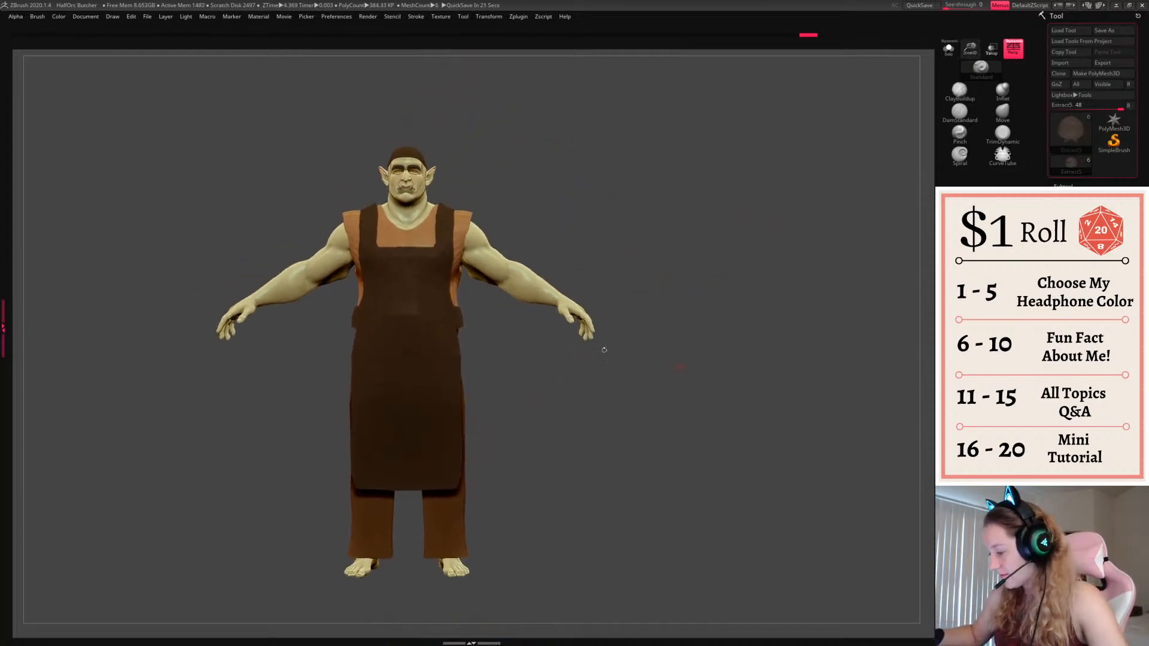
Select the body mesh and save the project as HalfOrc Butcher, replacing the existing file
{"action": "left_click", "coordinate": [589, 329], "text": "alt"}
{"action": "left_click_drag", "start_coordinate": [697, 279], "coordinate": [731, 293]}
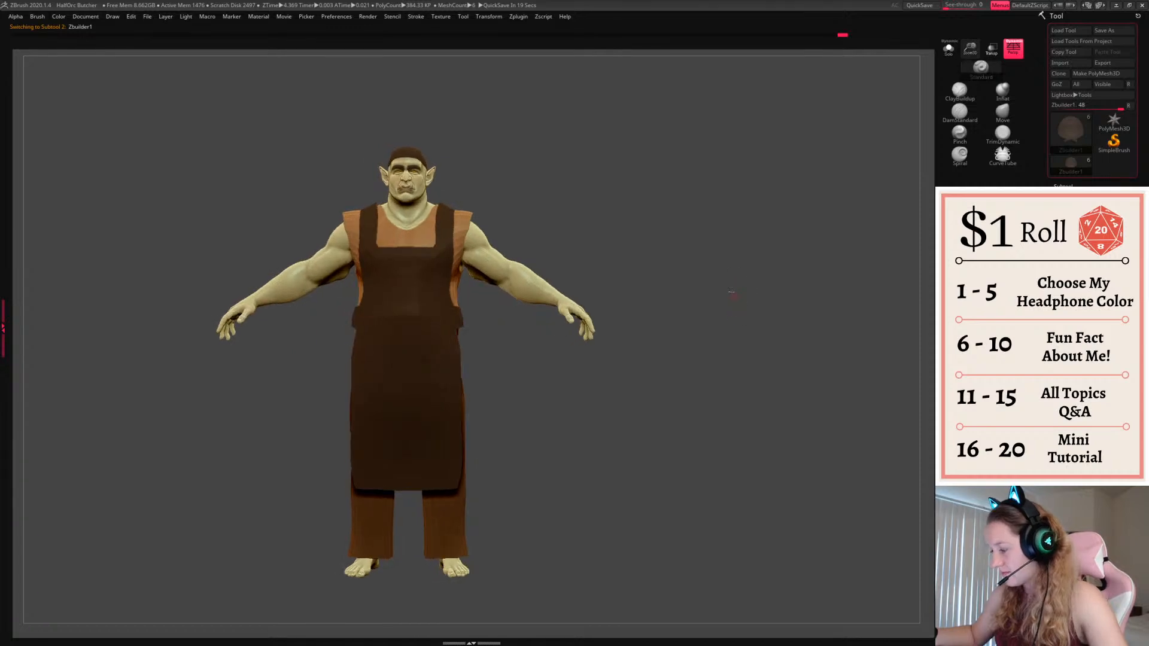
{"action": "key", "text": "ctrl+s"}
{"action": "key", "text": "Return"}
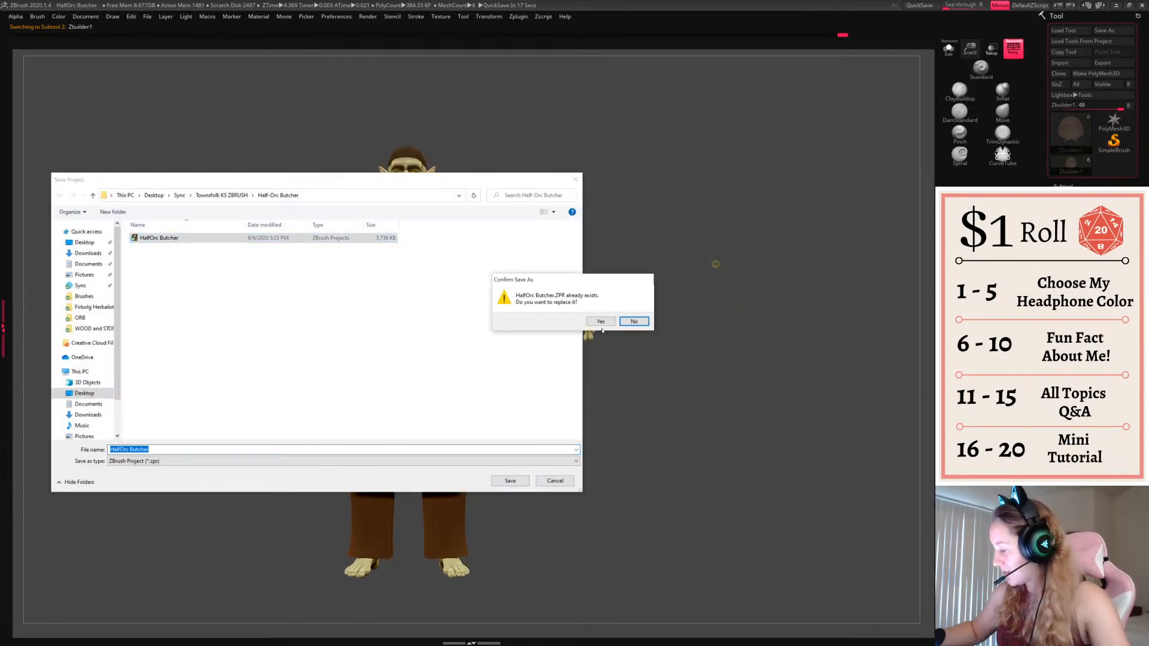
{"action": "left_click", "coordinate": [601, 323]}
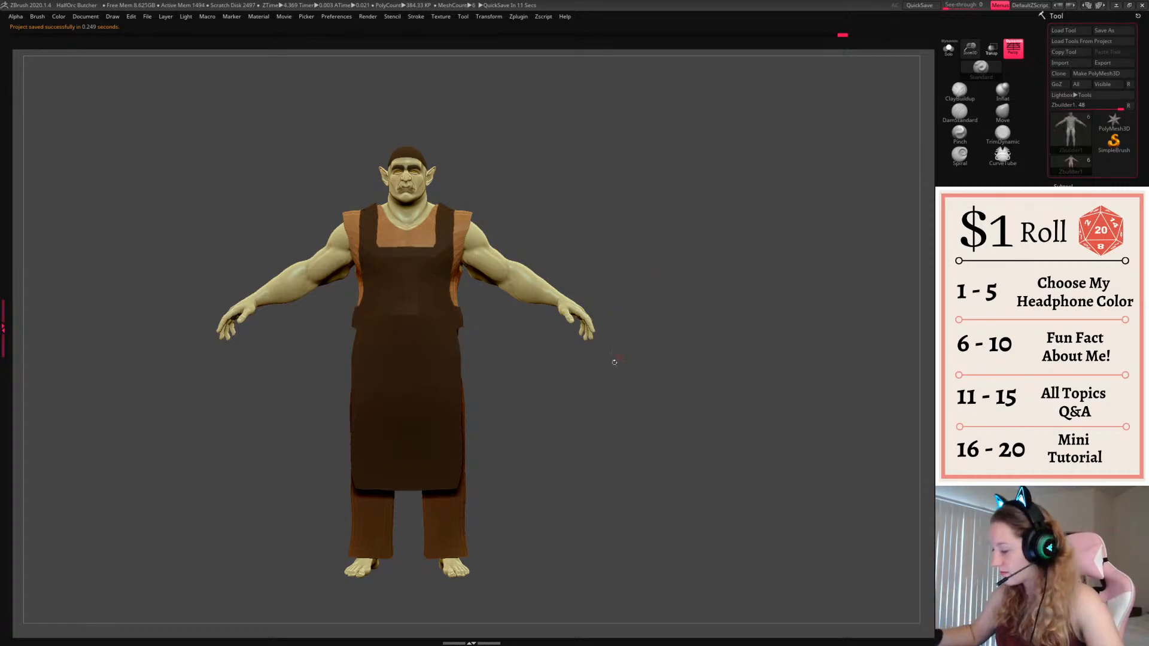
Reshape the back of the clothing with the Move brush, pulling the trouser hems down evenly over the heels
{"action": "left_click_drag", "start_coordinate": [581, 393], "coordinate": [683, 418]}
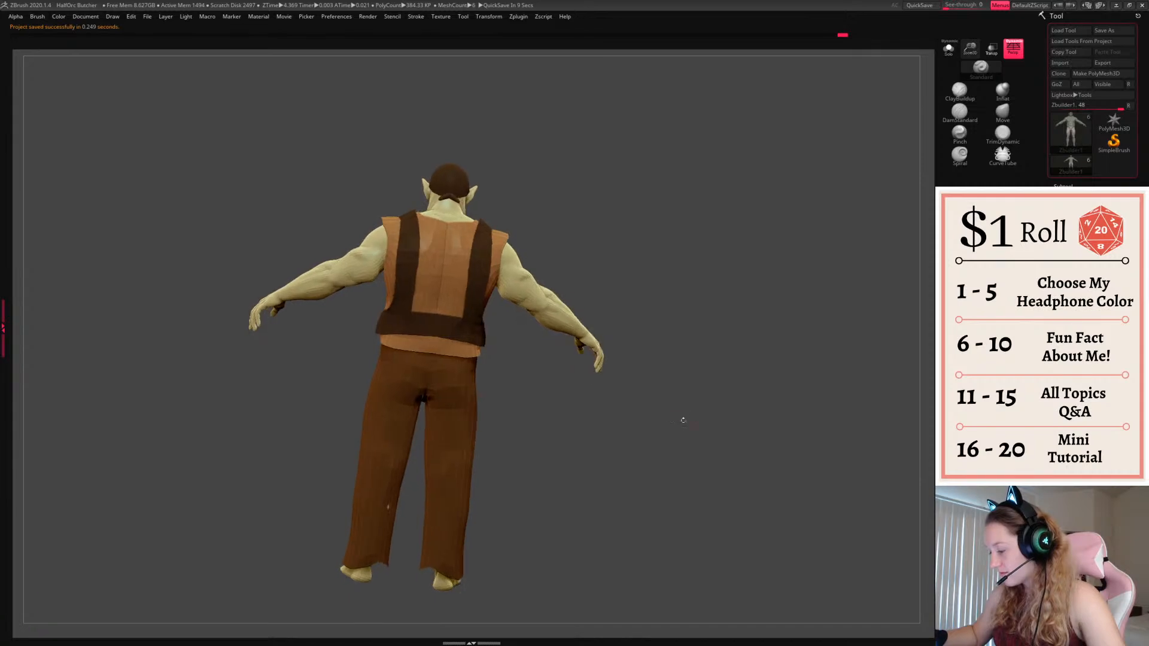
{"action": "left_click_drag", "start_coordinate": [605, 409], "coordinate": [593, 408], "text": "shift"}
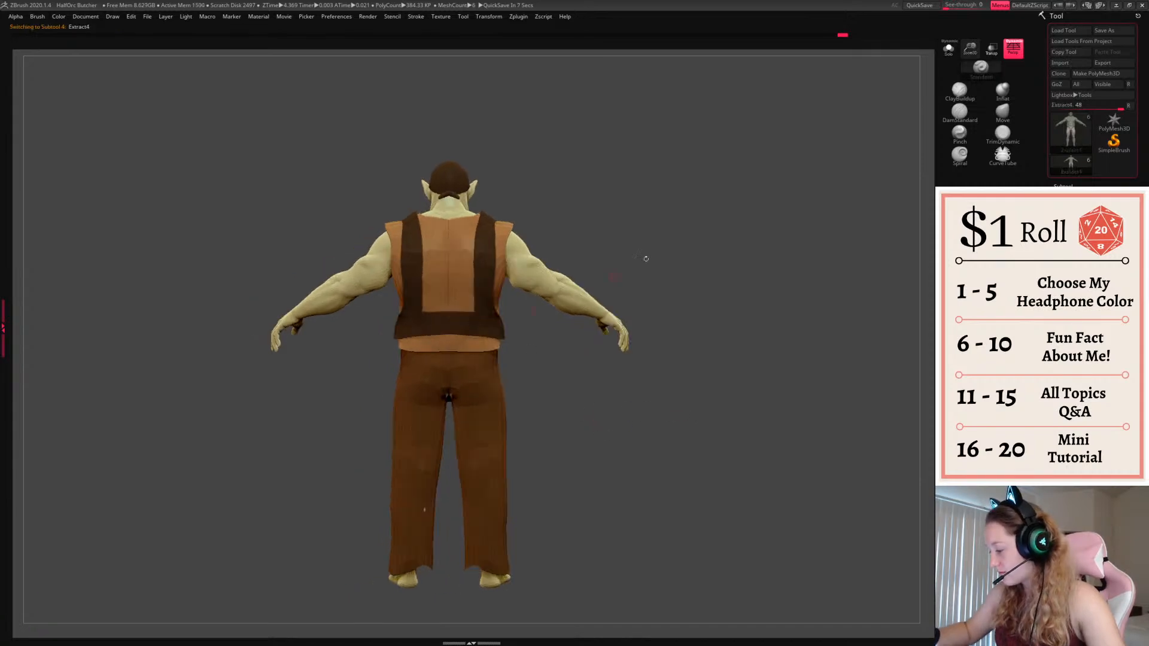
{"action": "right_click", "coordinate": [679, 272]}
{"action": "left_click", "coordinate": [1002, 113]}
{"action": "right_click", "coordinate": [453, 446]}
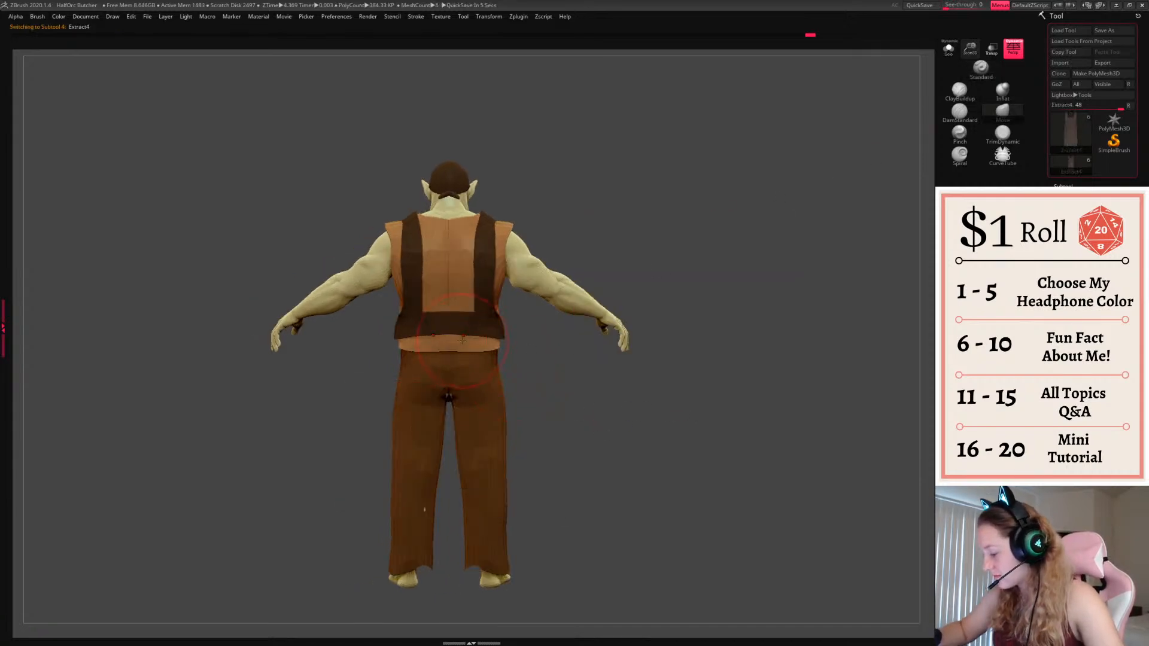
{"action": "left_click_drag", "start_coordinate": [459, 334], "coordinate": [461, 337]}
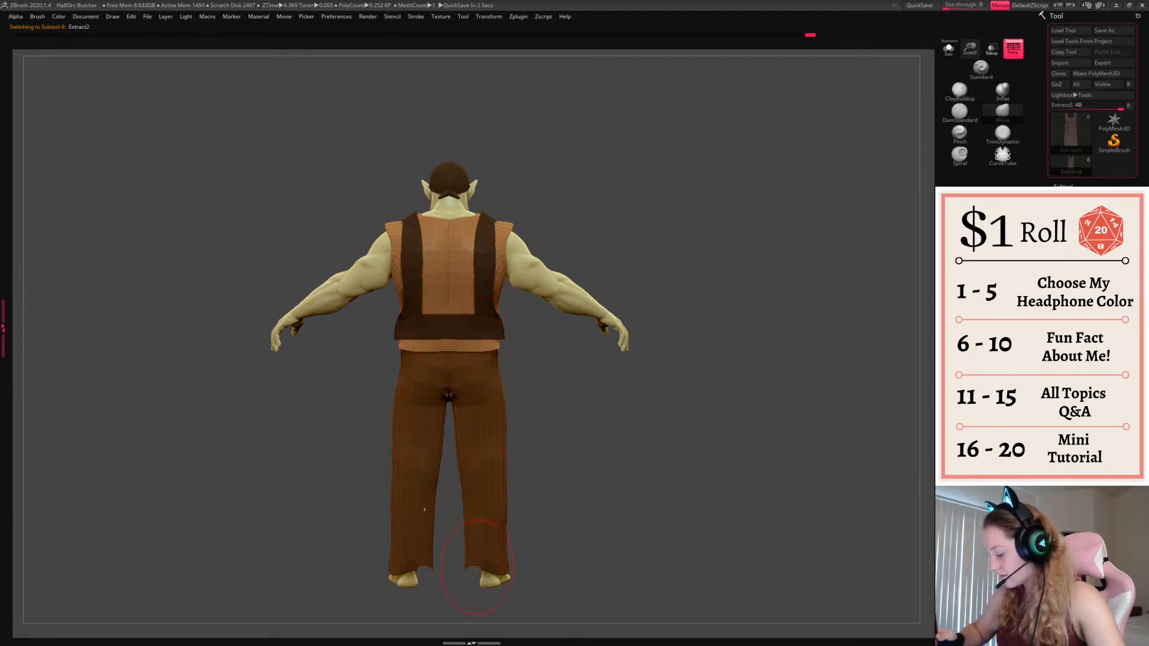
{"action": "left_click_drag", "start_coordinate": [476, 565], "coordinate": [477, 586]}
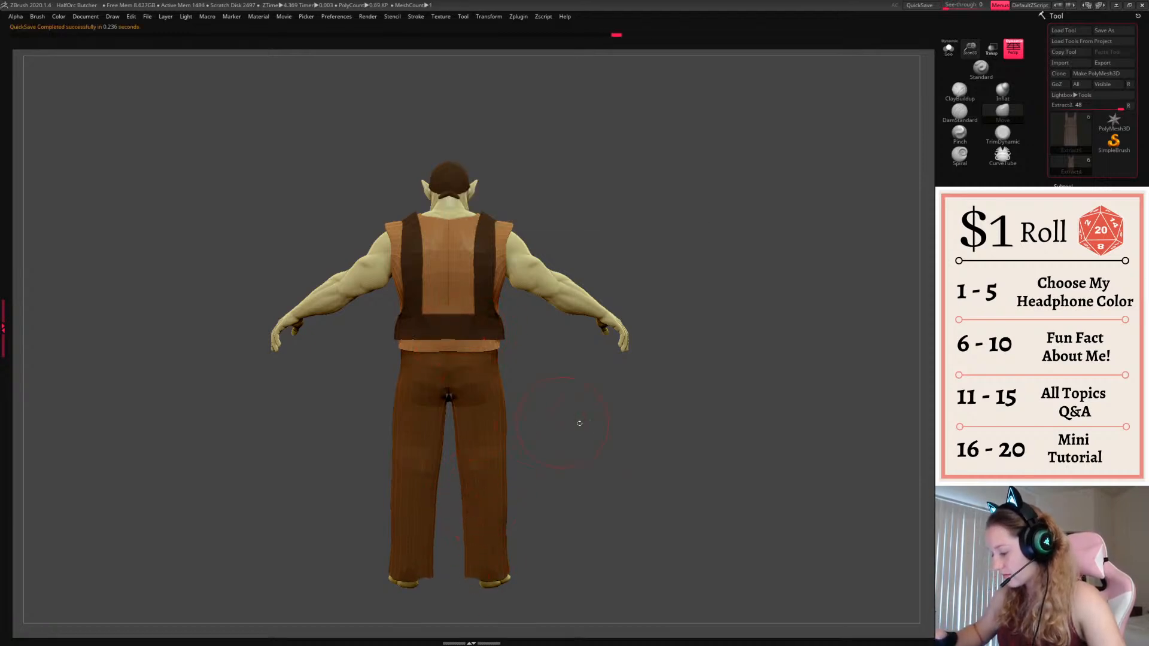
{"action": "left_click_drag", "start_coordinate": [580, 423], "coordinate": [641, 451]}
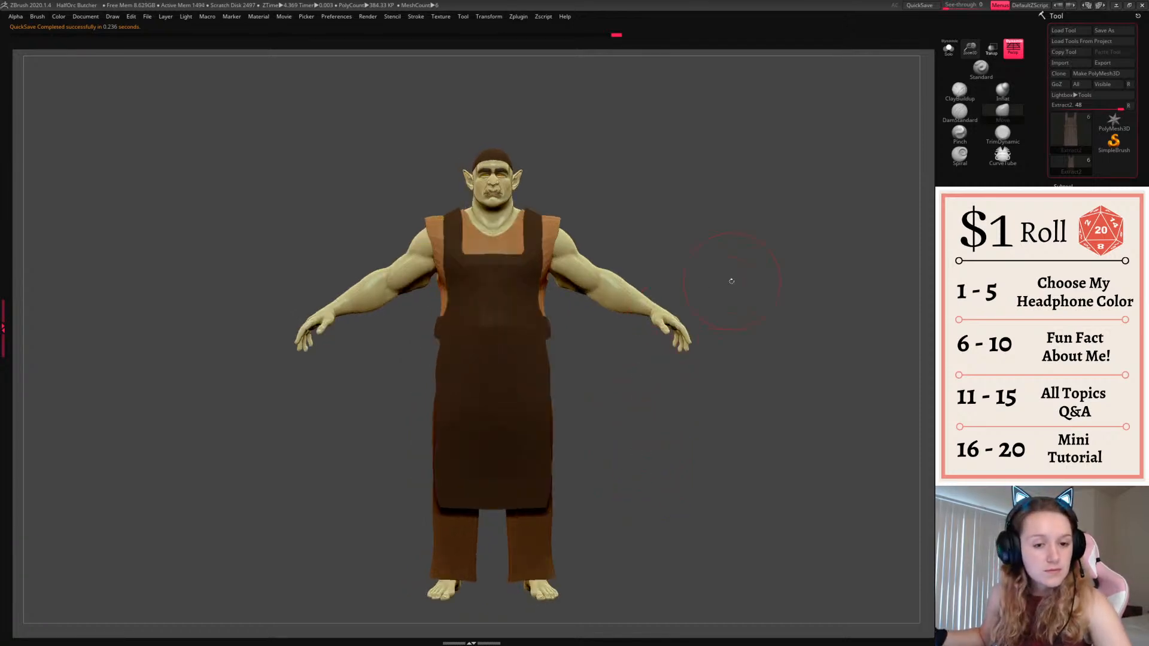
Adjust the brush size and reshape the apron's side and back edges at the waist with the Move brush
{"action": "key", "text": "space"}
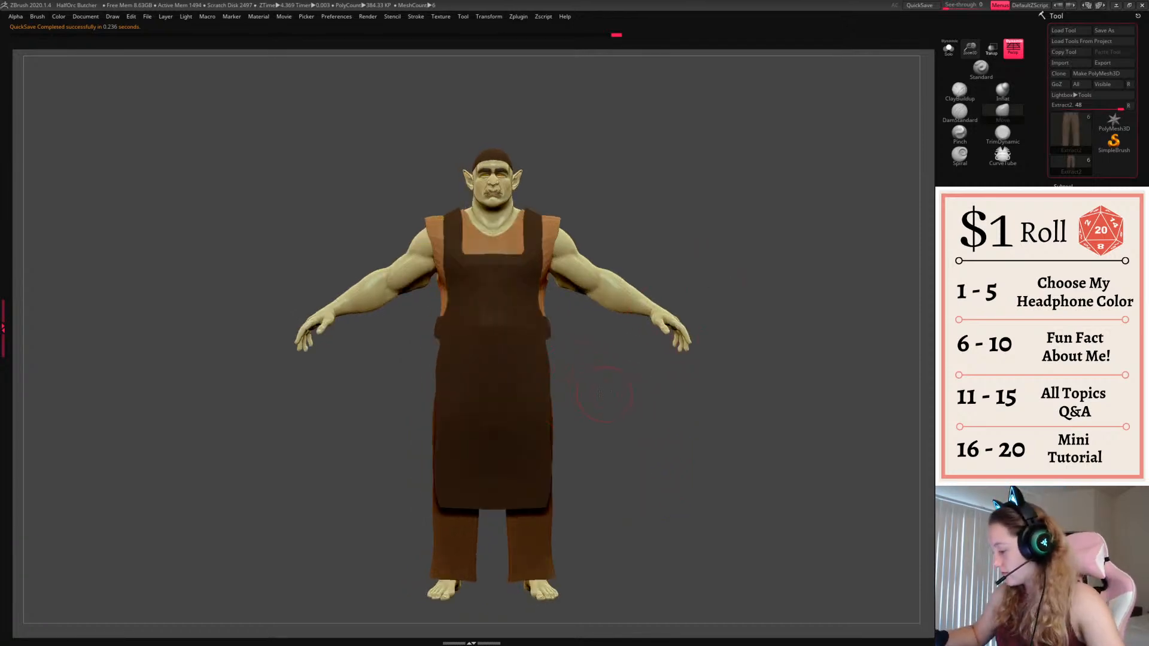
{"action": "left_click_drag", "start_coordinate": [602, 393], "coordinate": [591, 391]}
{"action": "right_click", "coordinate": [548, 441]}
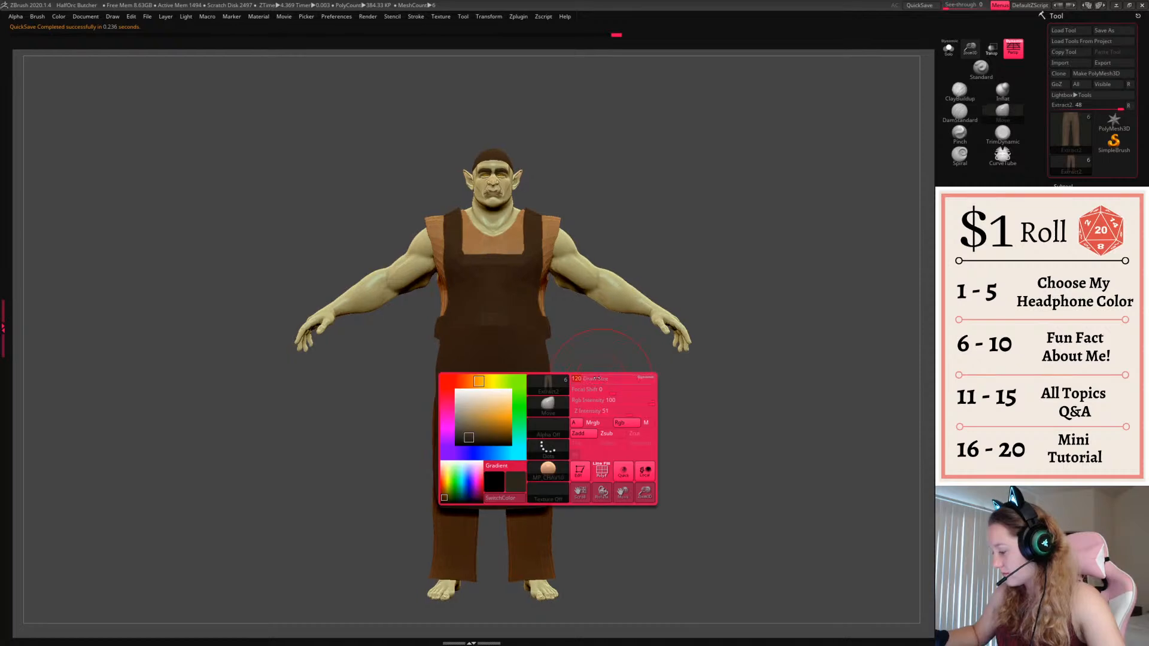
{"action": "left_click", "coordinate": [547, 335], "text": "alt"}
{"action": "key", "text": "space"}
{"action": "left_click_drag", "start_coordinate": [547, 335], "coordinate": [549, 340]}
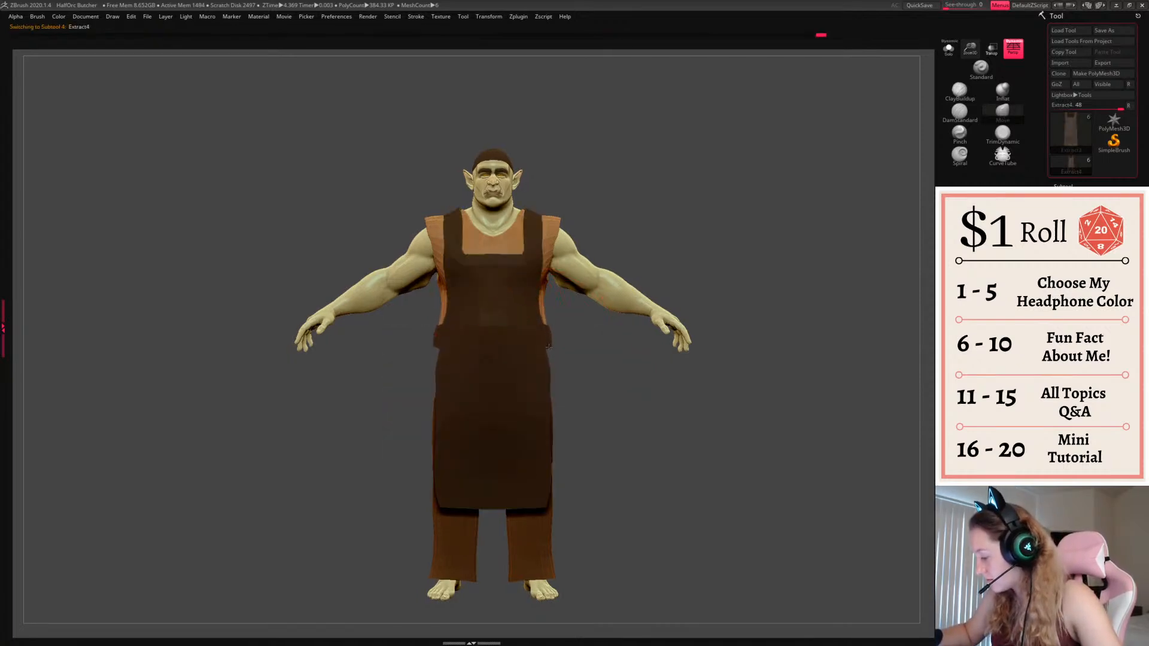
{"action": "left_click_drag", "start_coordinate": [633, 406], "coordinate": [605, 398], "text": "shift"}
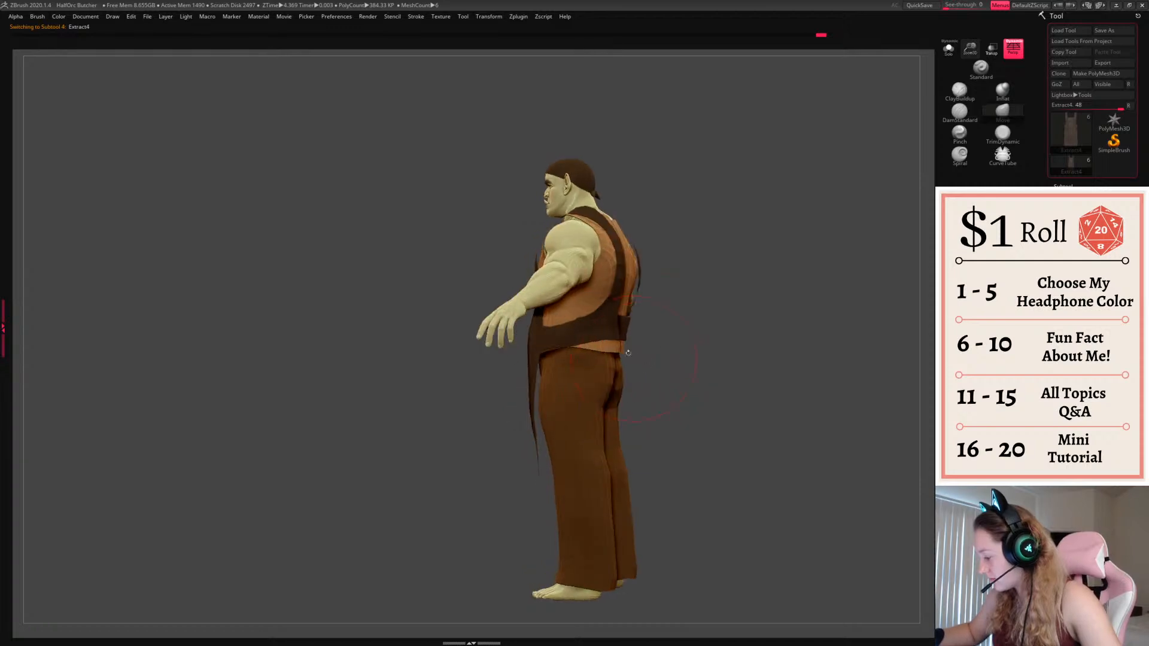
{"action": "left_click_drag", "start_coordinate": [593, 319], "coordinate": [600, 331]}
{"action": "left_click_drag", "start_coordinate": [665, 357], "coordinate": [683, 383]}
{"action": "right_click", "coordinate": [659, 420]}
{"action": "left_click_drag", "start_coordinate": [884, 195], "coordinate": [743, 341], "text": "alt"}
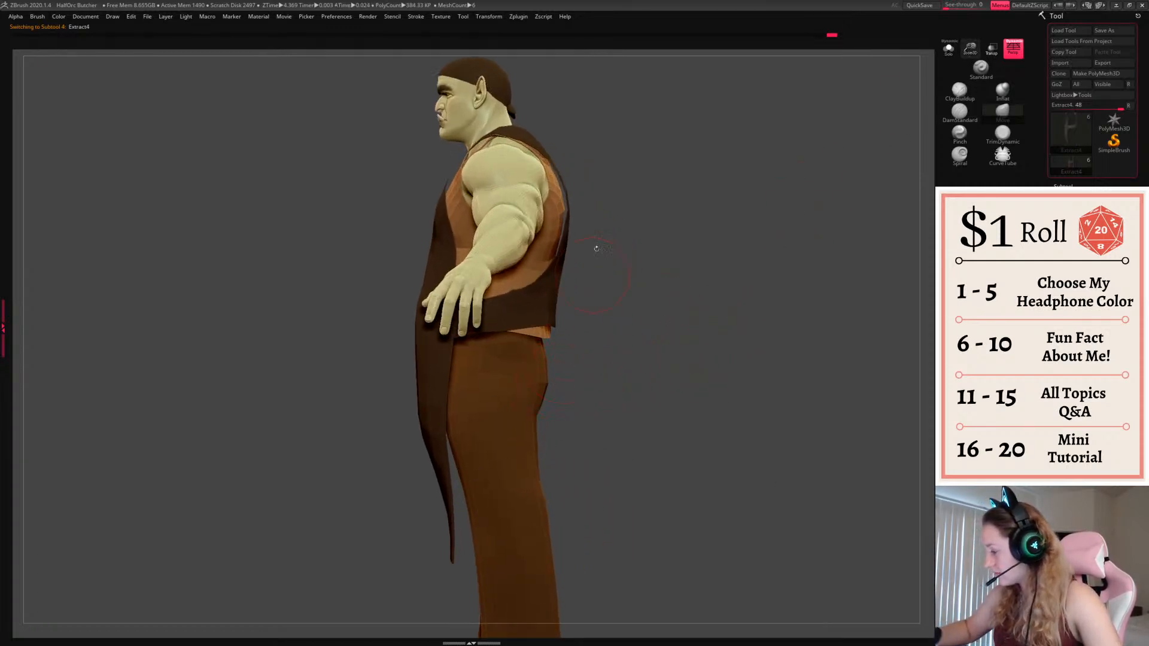
Isolate the body mesh, mask a horizontal band around the waist and hips, and extract it as a separate waistband
{"action": "left_click", "coordinate": [509, 197], "text": "alt"}
{"action": "left_click", "coordinate": [949, 52]}
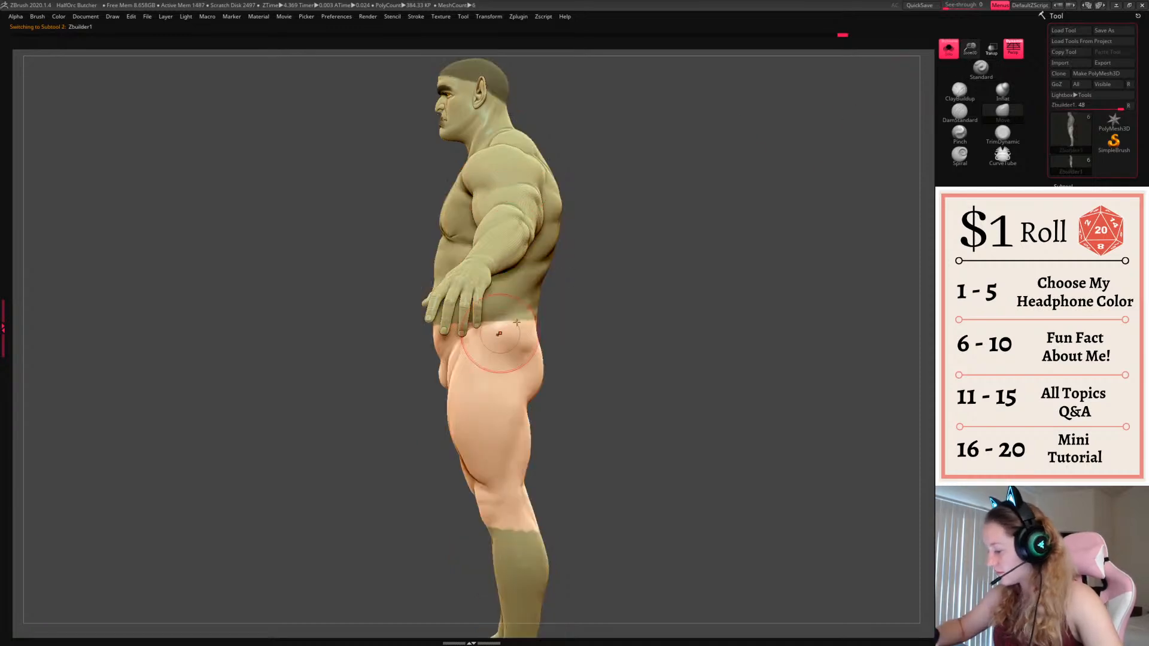
{"action": "left_click_drag", "start_coordinate": [661, 280], "coordinate": [597, 290], "text": "shift"}
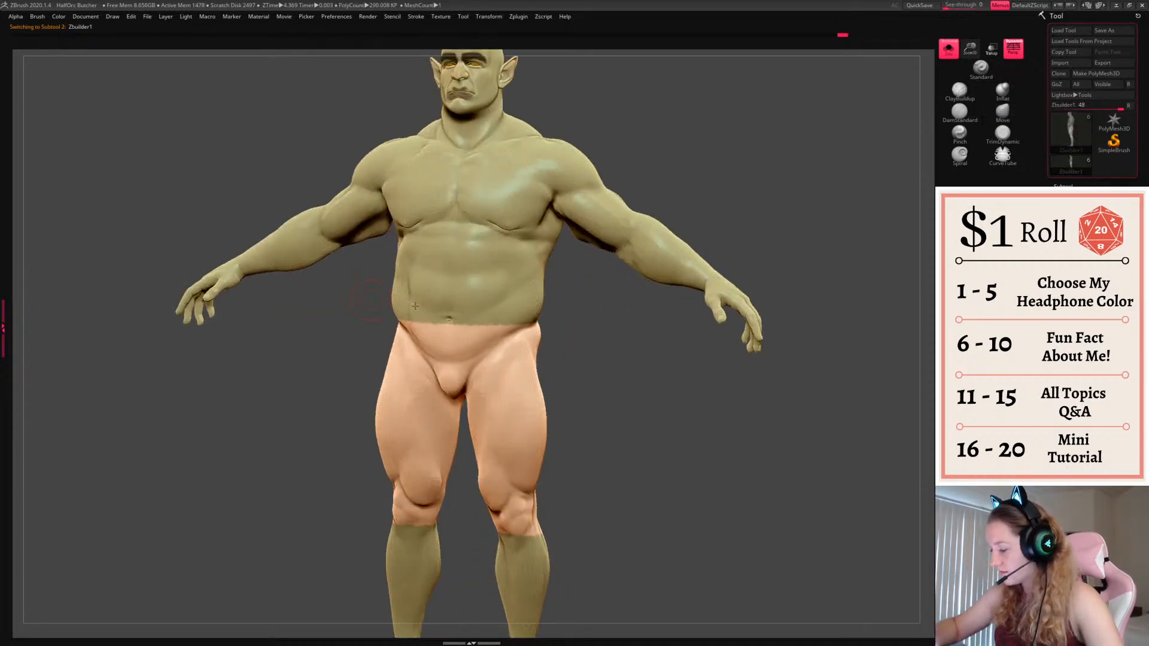
{"action": "left_click_drag", "start_coordinate": [415, 306], "coordinate": [441, 308], "text": "shift"}
{"action": "mouse_move", "coordinate": [332, 301]}
{"action": "left_mouse_down", "text": "ctrl"}
{"action": "mouse_move", "coordinate": [469, 303]}
{"action": "mouse_move", "coordinate": [609, 360]}
{"action": "left_mouse_up", "text": "ctrl"}
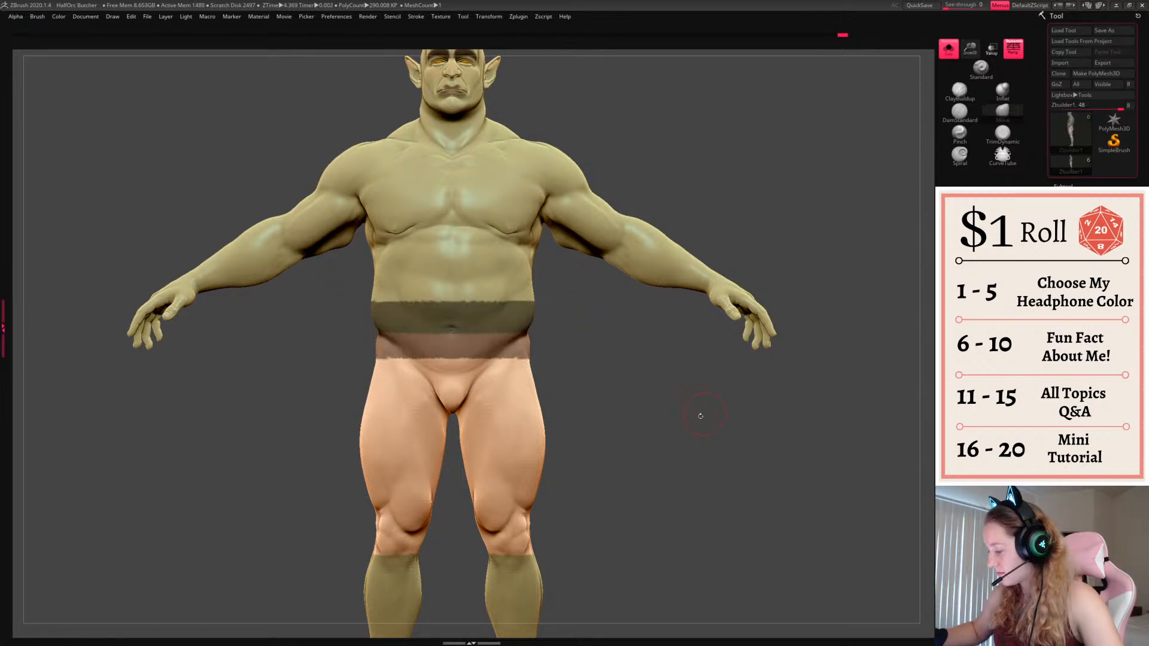
{"action": "left_click_drag", "start_coordinate": [701, 416], "coordinate": [599, 443], "text": "shift"}
{"action": "left_click_drag", "start_coordinate": [790, 452], "coordinate": [606, 421], "text": "alt"}
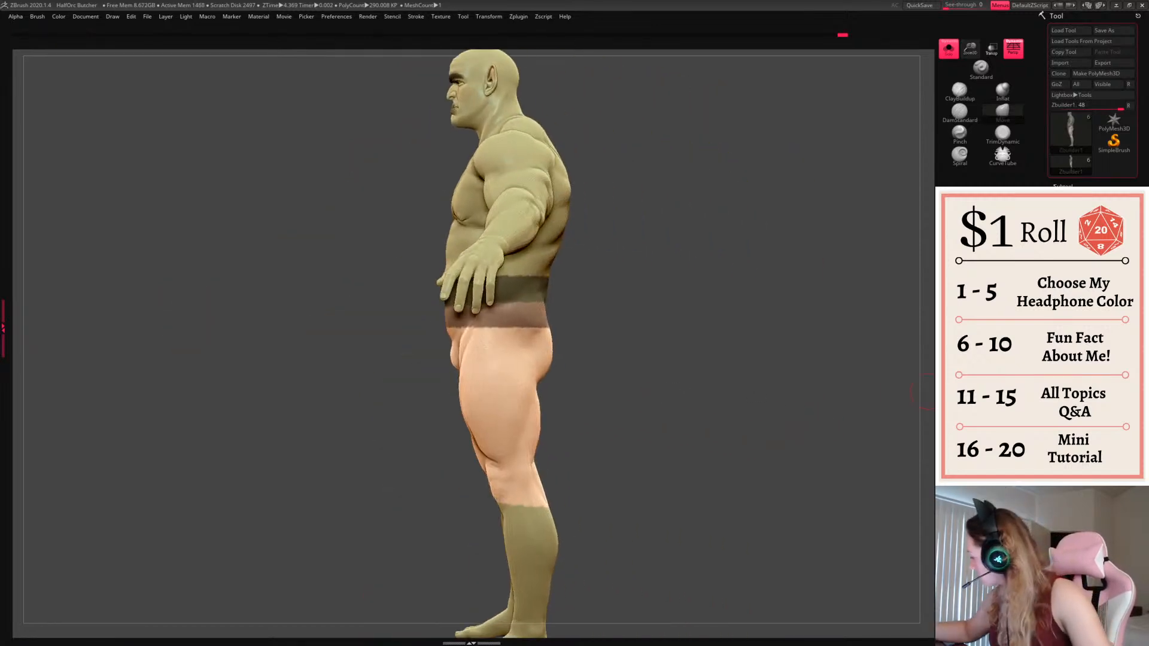
{"action": "left_click", "coordinate": [950, 49]}
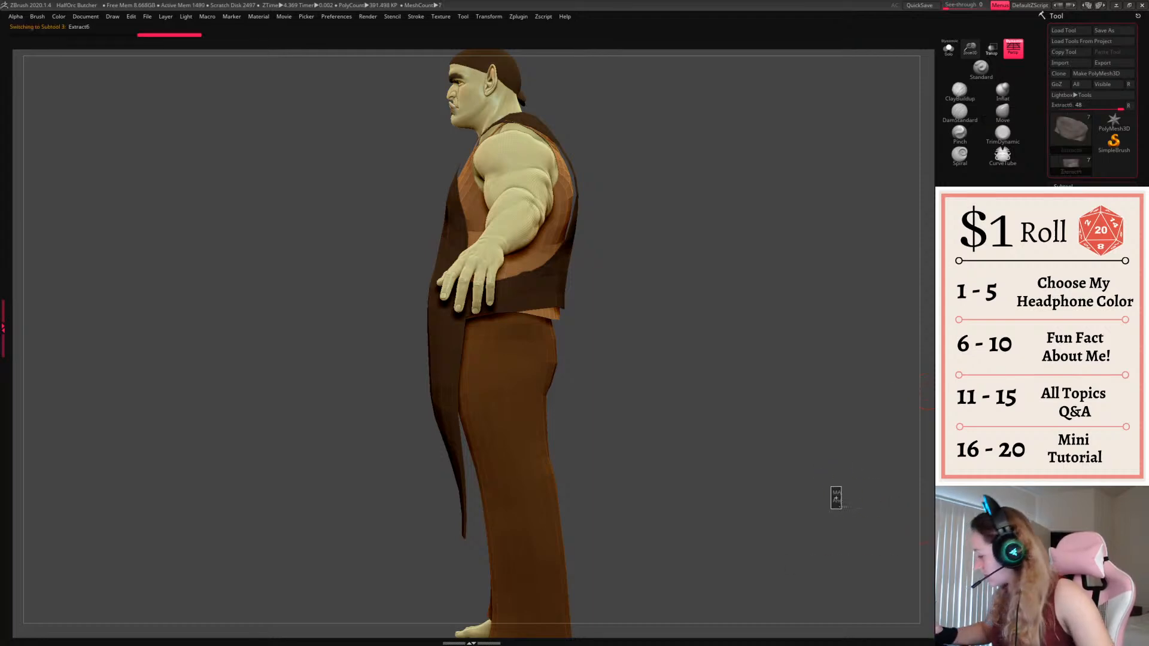
Isolate the extracted waistband, show its polygroups and wireframe, and ZRemesh it before bringing back the other meshes
{"action": "left_click", "coordinate": [949, 49]}
{"action": "key", "text": "shift+f"}
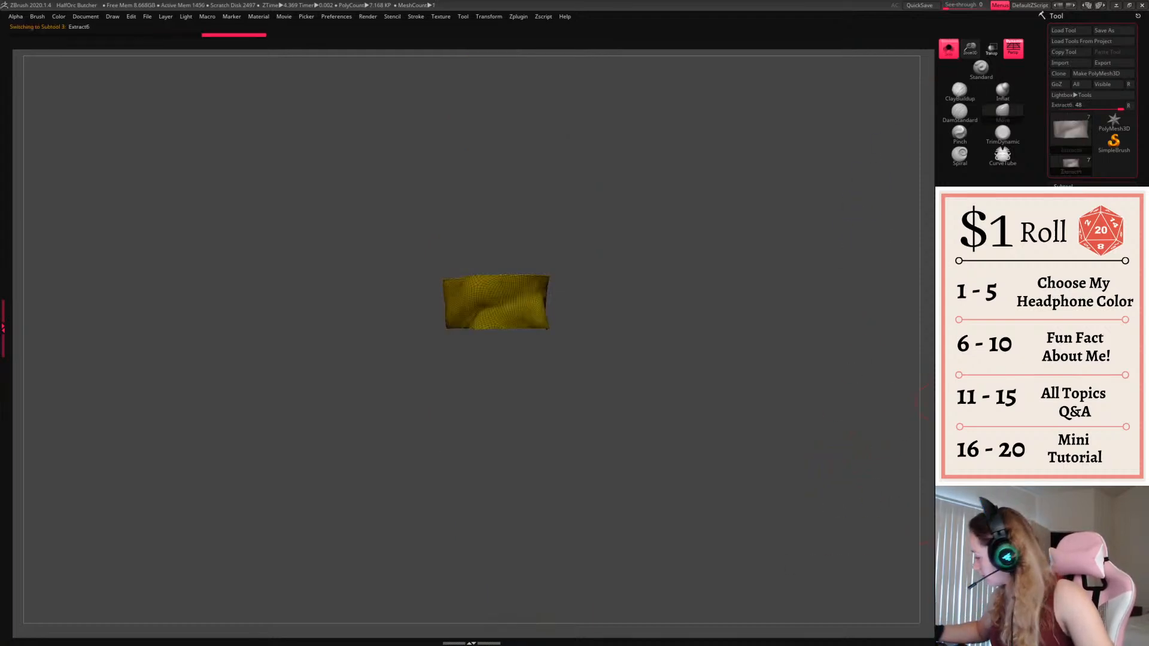
{"action": "left_click", "coordinate": [971, 302]}
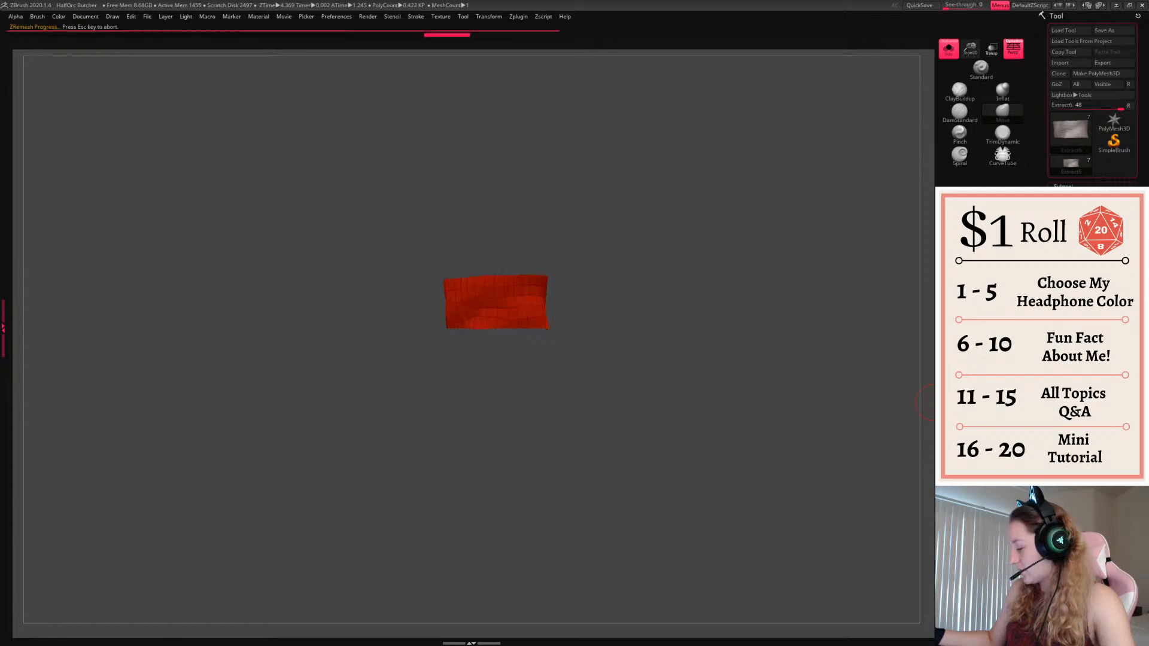
{"action": "left_click_drag", "start_coordinate": [838, 353], "coordinate": [713, 329]}
{"action": "left_click", "coordinate": [949, 48]}
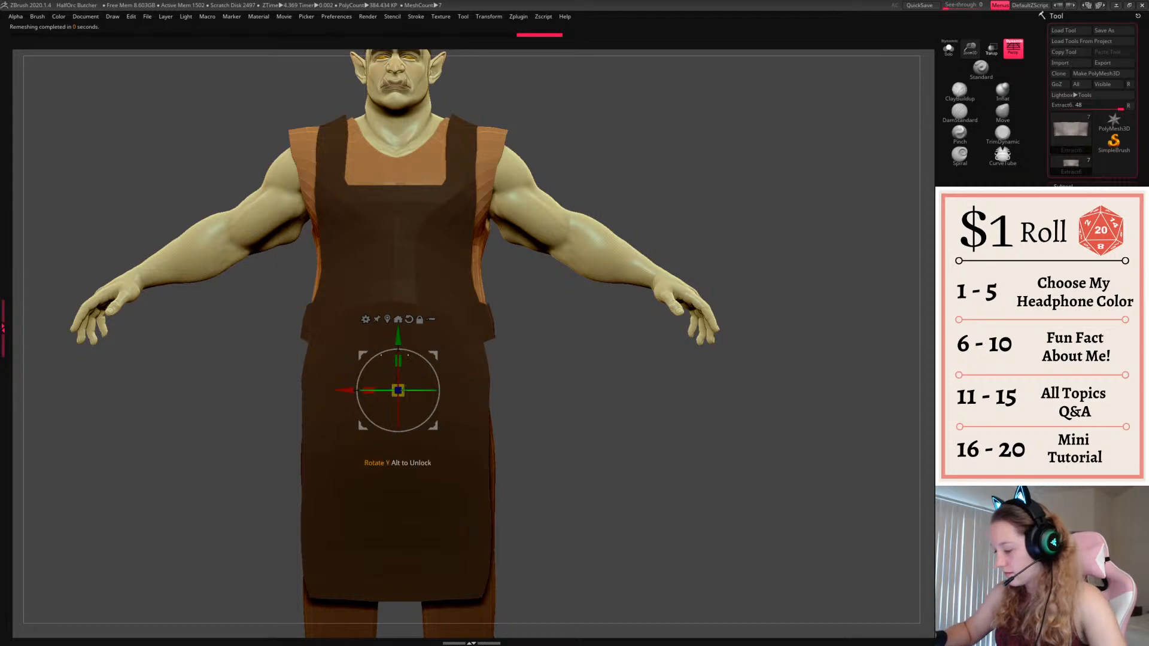
Enlarge the waistband with the gizmo until it sits outside the apron, and shape its lower front edge
{"action": "left_click_drag", "start_coordinate": [399, 390], "coordinate": [455, 388], "text": "ctrl"}
{"action": "key", "text": "q"}
{"action": "mouse_move", "coordinate": [749, 383]}
{"action": "left_mouse_down", "text": "shift"}
{"action": "mouse_move", "coordinate": [661, 360]}
{"action": "mouse_move", "coordinate": [796, 365]}
{"action": "mouse_move", "coordinate": [682, 355]}
{"action": "left_mouse_up", "text": "shift"}
{"action": "right_click", "coordinate": [614, 417]}
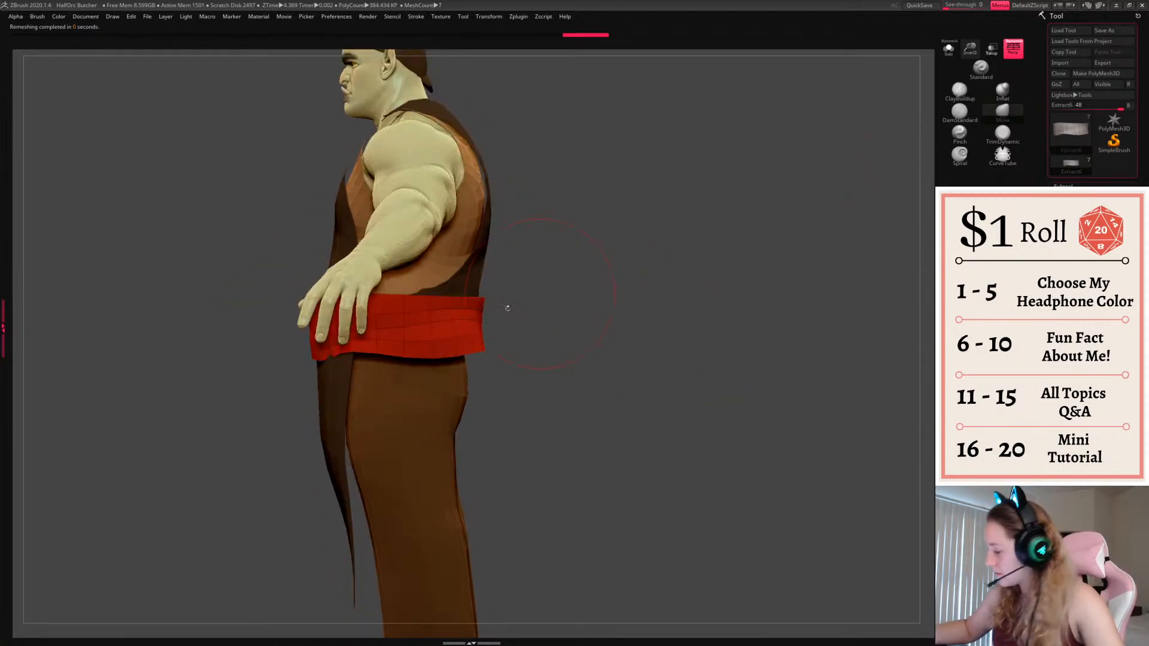
{"action": "key", "text": "shift+f"}
{"action": "left_click_drag", "start_coordinate": [639, 305], "coordinate": [717, 316], "text": "alt"}
{"action": "mouse_move", "coordinate": [388, 355]}
{"action": "left_mouse_down"}
{"action": "mouse_move", "coordinate": [398, 358]}
{"action": "mouse_move", "coordinate": [378, 329]}
{"action": "left_mouse_up"}
{"action": "mouse_move", "coordinate": [628, 380]}
{"action": "left_mouse_down"}
{"action": "mouse_move", "coordinate": [533, 365]}
{"action": "mouse_move", "coordinate": [700, 297]}
{"action": "mouse_move", "coordinate": [856, 305]}
{"action": "left_mouse_up"}
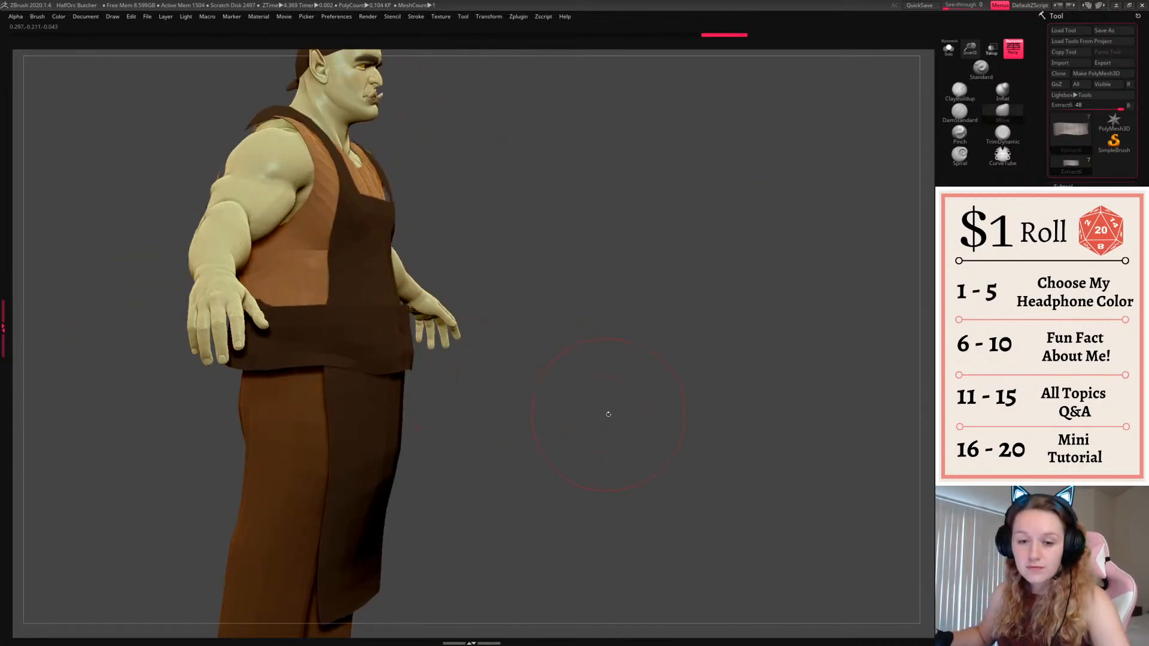
Adjust the brush size and refine the waistband's lower front edge and its back edge from the side
{"action": "mouse_move", "coordinate": [608, 414]}
{"action": "left_mouse_down"}
{"action": "mouse_move", "coordinate": [621, 441]}
{"action": "mouse_move", "coordinate": [625, 401]}
{"action": "left_mouse_up"}
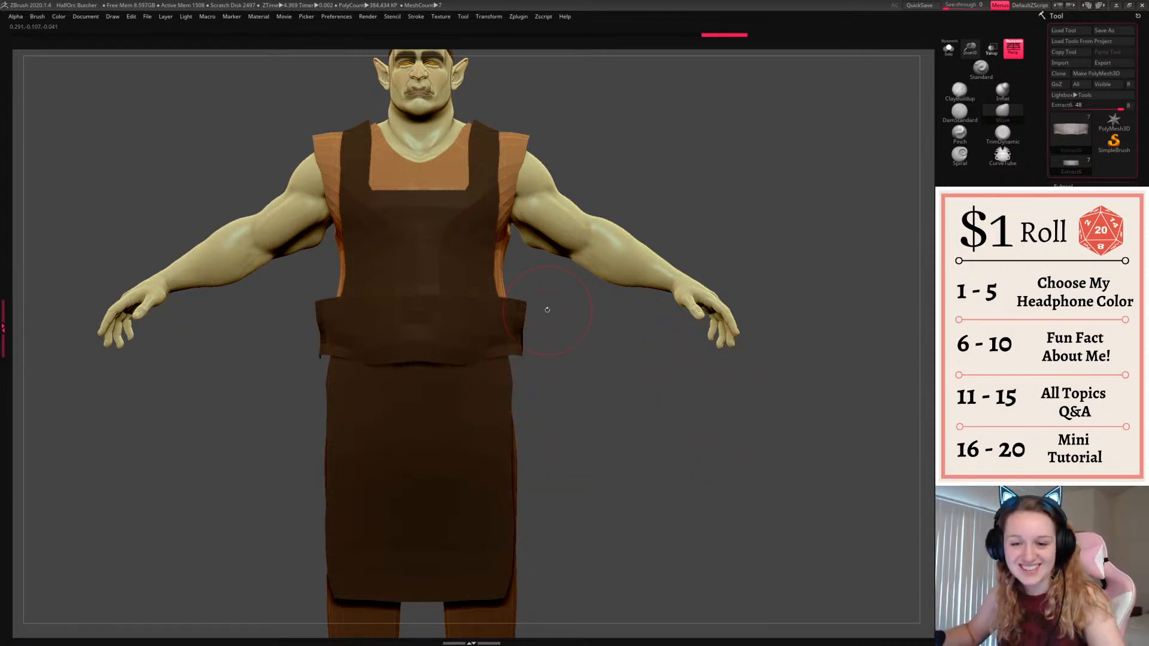
{"action": "key", "text": "space"}
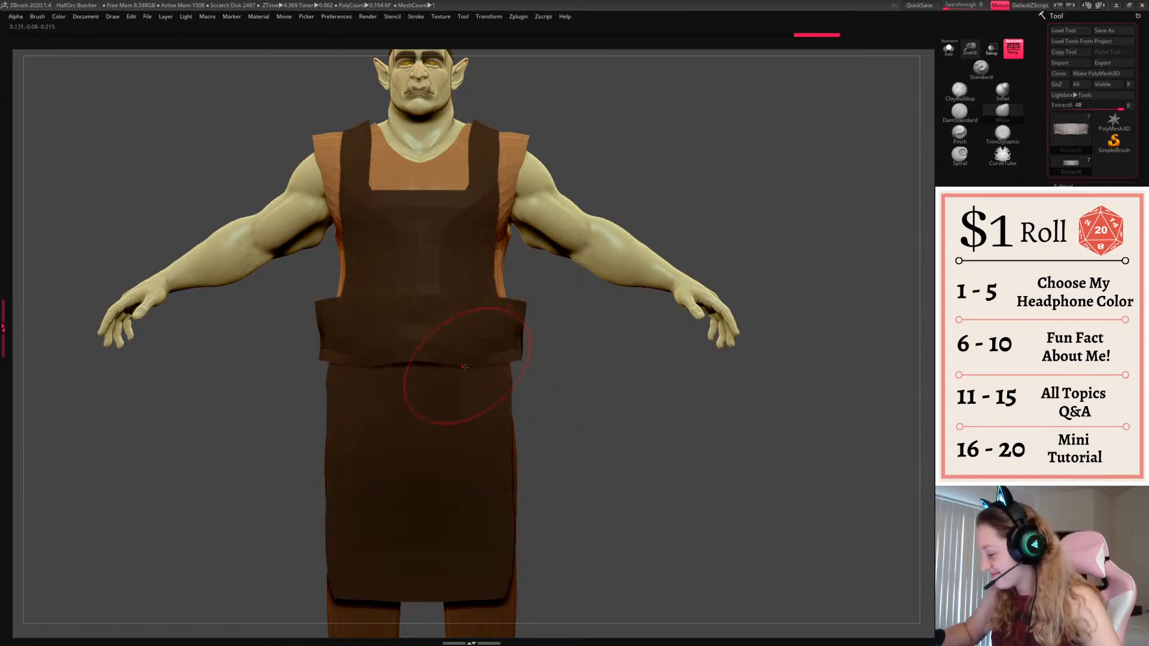
{"action": "mouse_move", "coordinate": [575, 395]}
{"action": "left_mouse_down"}
{"action": "mouse_move", "coordinate": [658, 400]}
{"action": "mouse_move", "coordinate": [597, 385]}
{"action": "mouse_move", "coordinate": [528, 341]}
{"action": "left_mouse_up"}
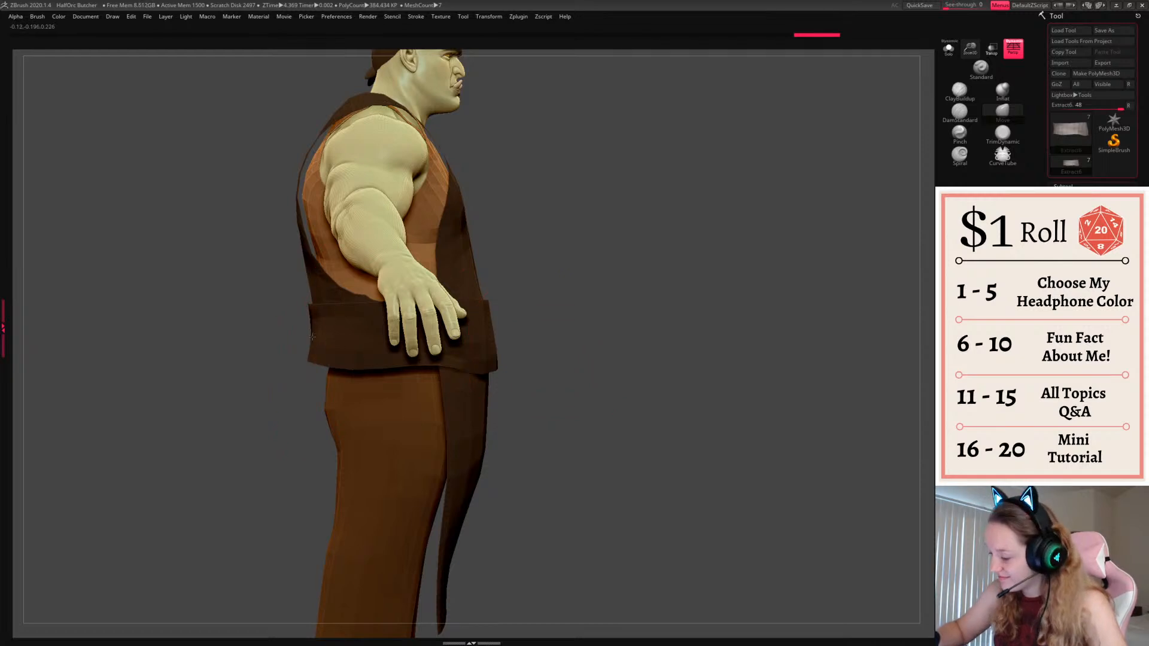
{"action": "left_click_drag", "start_coordinate": [314, 339], "coordinate": [314, 355]}
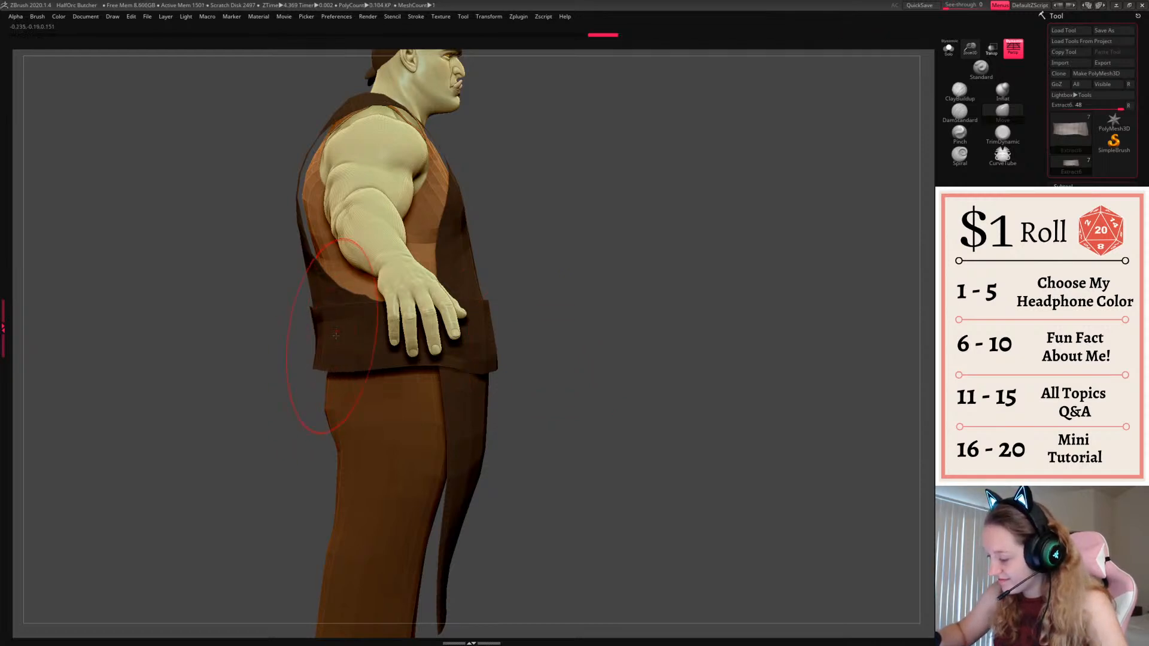
{"action": "left_click", "coordinate": [320, 325], "text": "alt"}
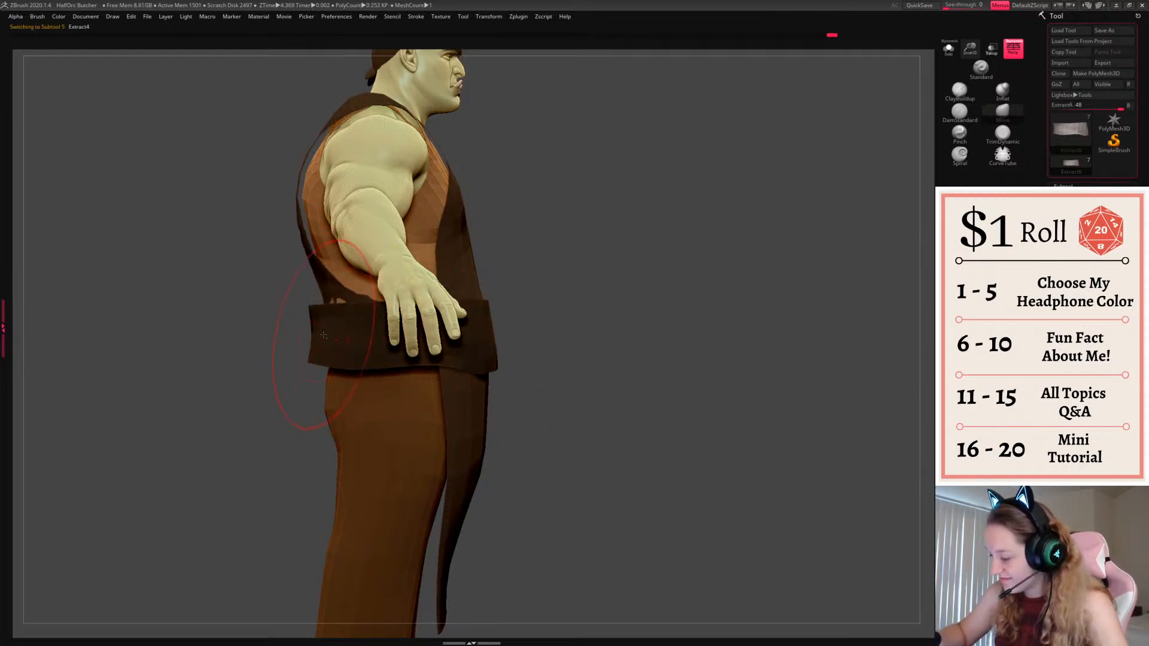
{"action": "left_click", "coordinate": [322, 333], "text": "alt"}
{"action": "left_click_drag", "start_coordinate": [317, 361], "coordinate": [313, 331]}
{"action": "left_click_drag", "start_coordinate": [548, 305], "coordinate": [796, 295]}
Turn on transparency and pull the waistband's sides in closer to the hips from the back view
{"action": "key", "text": "shift+f"}
{"action": "key", "text": "shift+f"}
{"action": "left_click", "coordinate": [992, 49]}
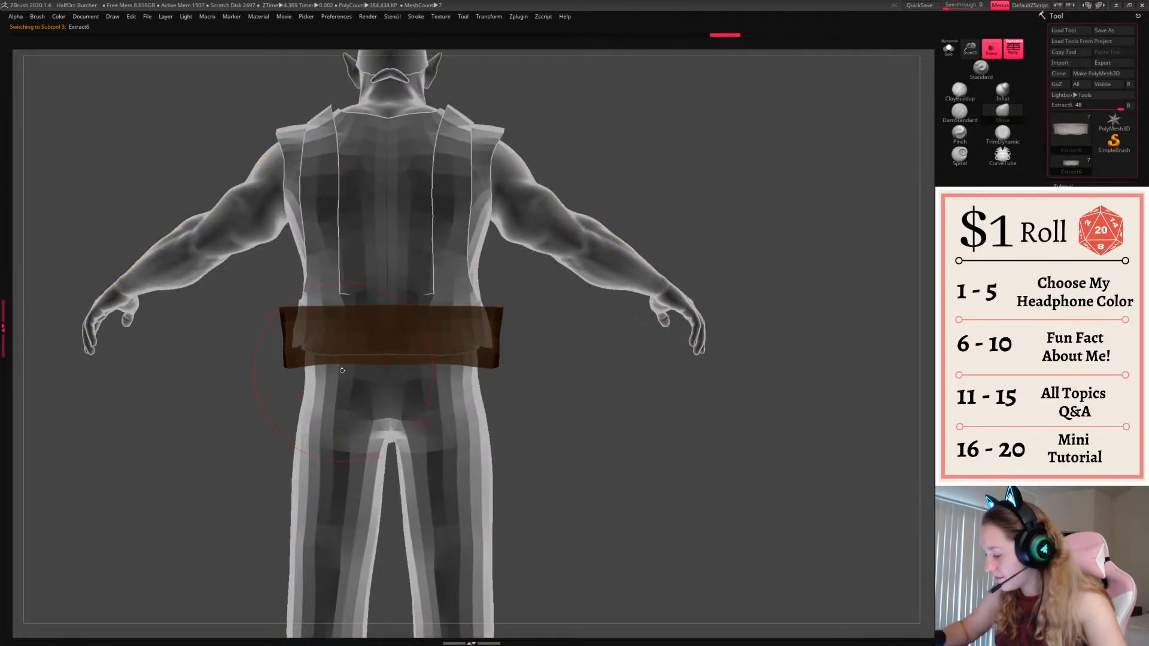
{"action": "key", "text": "space"}
{"action": "mouse_move", "coordinate": [282, 313]}
{"action": "left_mouse_down"}
{"action": "mouse_move", "coordinate": [299, 304]}
{"action": "mouse_move", "coordinate": [294, 343]}
{"action": "left_mouse_up"}
Lower and tilt the waistband with the gizmo so its front hangs below its back, and nudge in the rear edge
{"action": "key", "text": "space"}
{"action": "key", "text": "w"}
{"action": "left_click_drag", "start_coordinate": [583, 406], "coordinate": [600, 385]}
{"action": "left_click", "coordinate": [441, 338], "text": "alt"}
{"action": "left_click_drag", "start_coordinate": [565, 347], "coordinate": [742, 339], "text": "alt"}
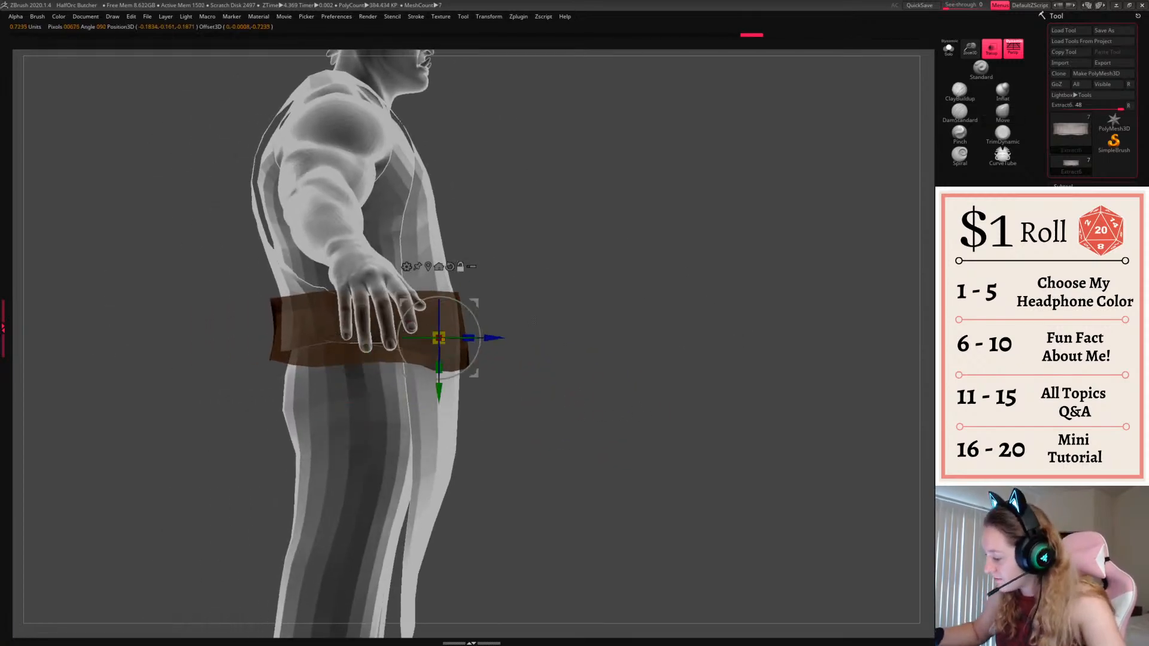
{"action": "left_click_drag", "start_coordinate": [474, 303], "coordinate": [478, 349]}
{"action": "key", "text": "q"}
{"action": "left_click_drag", "start_coordinate": [292, 338], "coordinate": [288, 339]}
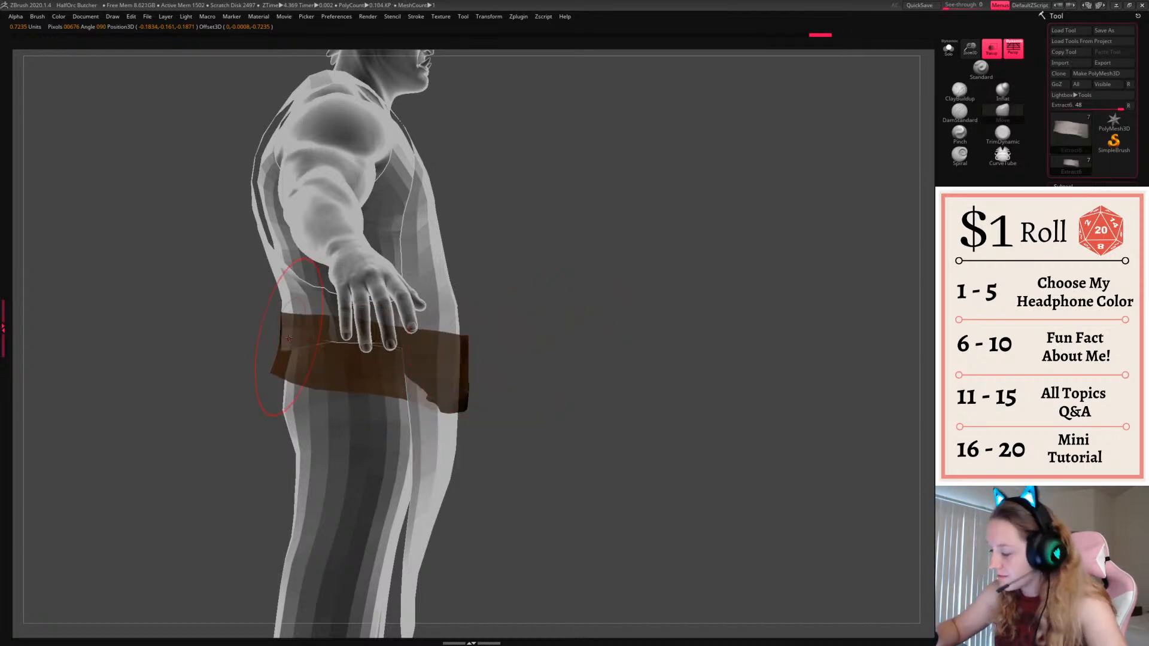
Turn off transparency and shape the waistband's lower edge and sides around the front and hips
{"action": "left_click", "coordinate": [991, 57]}
{"action": "left_click_drag", "start_coordinate": [621, 354], "coordinate": [401, 357]}
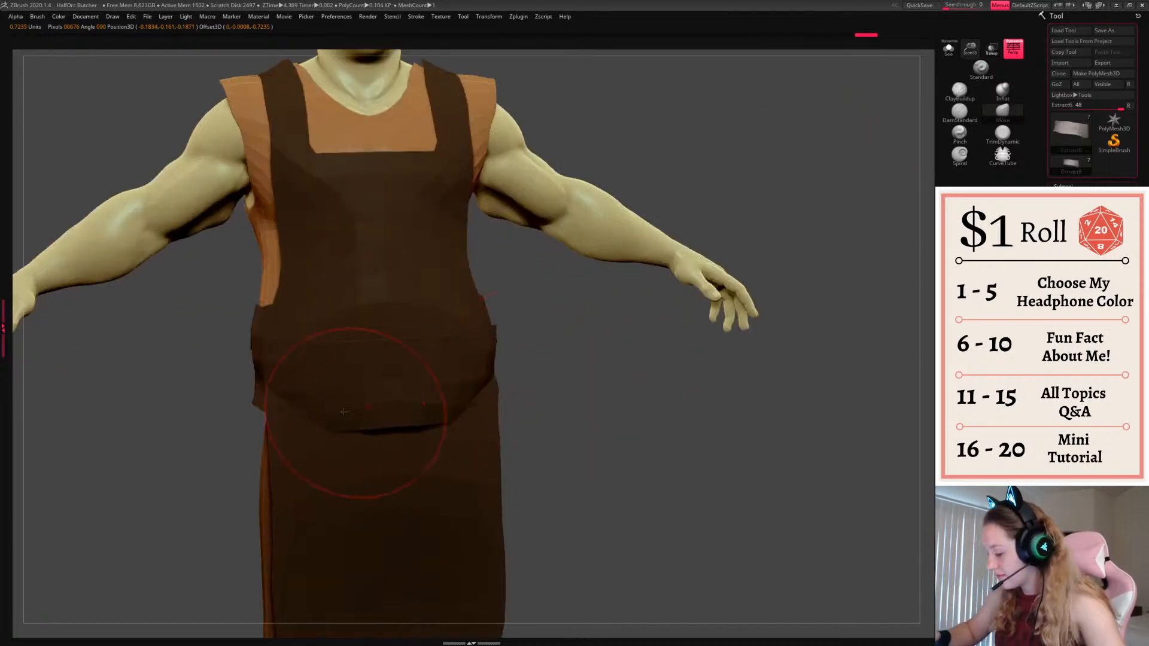
{"action": "left_click_drag", "start_coordinate": [284, 414], "coordinate": [274, 415]}
{"action": "left_click_drag", "start_coordinate": [535, 410], "coordinate": [291, 404]}
{"action": "left_click_drag", "start_coordinate": [387, 411], "coordinate": [475, 384]}
{"action": "left_click_drag", "start_coordinate": [423, 352], "coordinate": [485, 340]}
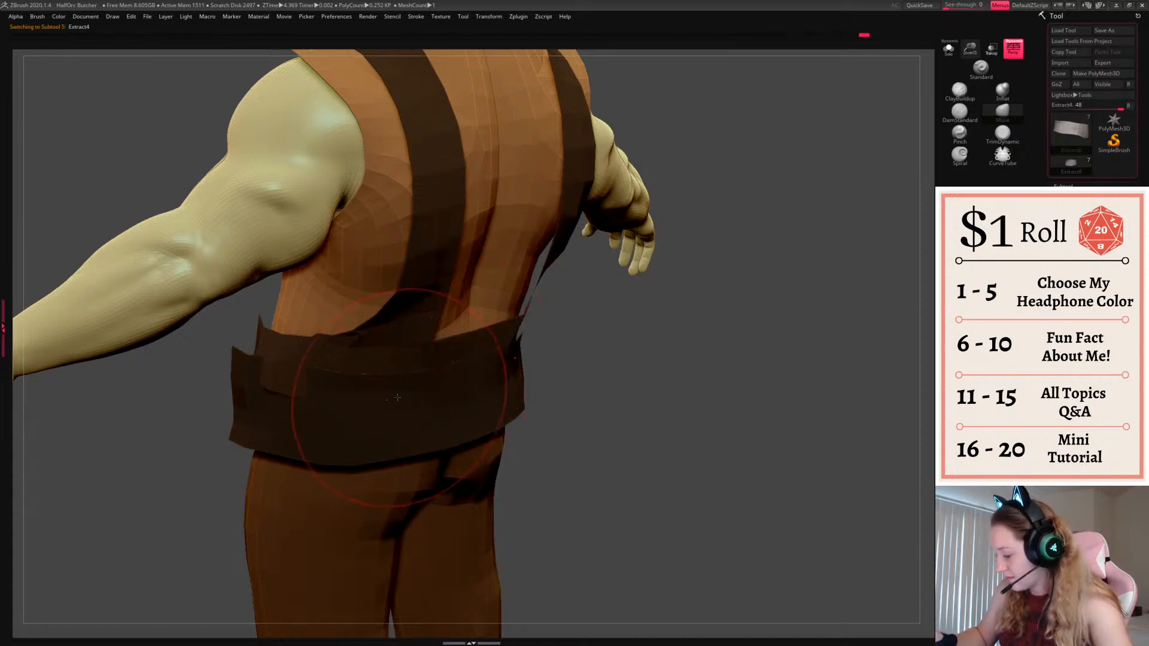
Adjust the waistband's side and pull both of its sides in closer to the hips from the back view
{"action": "left_click_drag", "start_coordinate": [279, 387], "coordinate": [284, 390]}
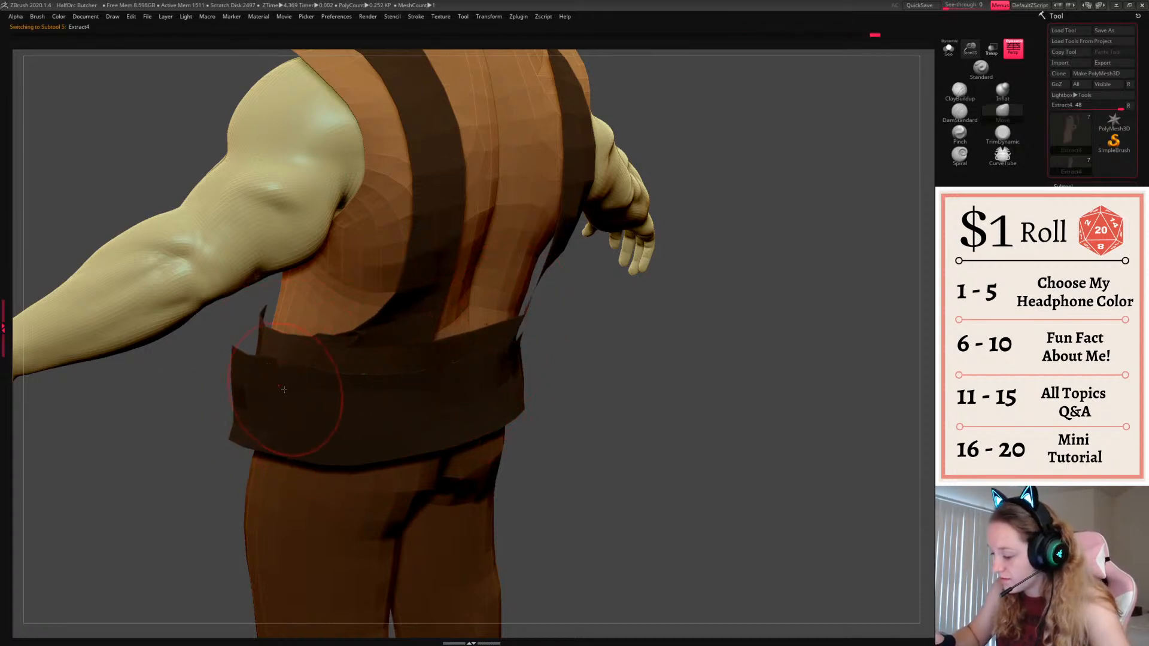
{"action": "left_click_drag", "start_coordinate": [694, 383], "coordinate": [539, 379]}
{"action": "left_click", "coordinate": [488, 352], "text": "alt"}
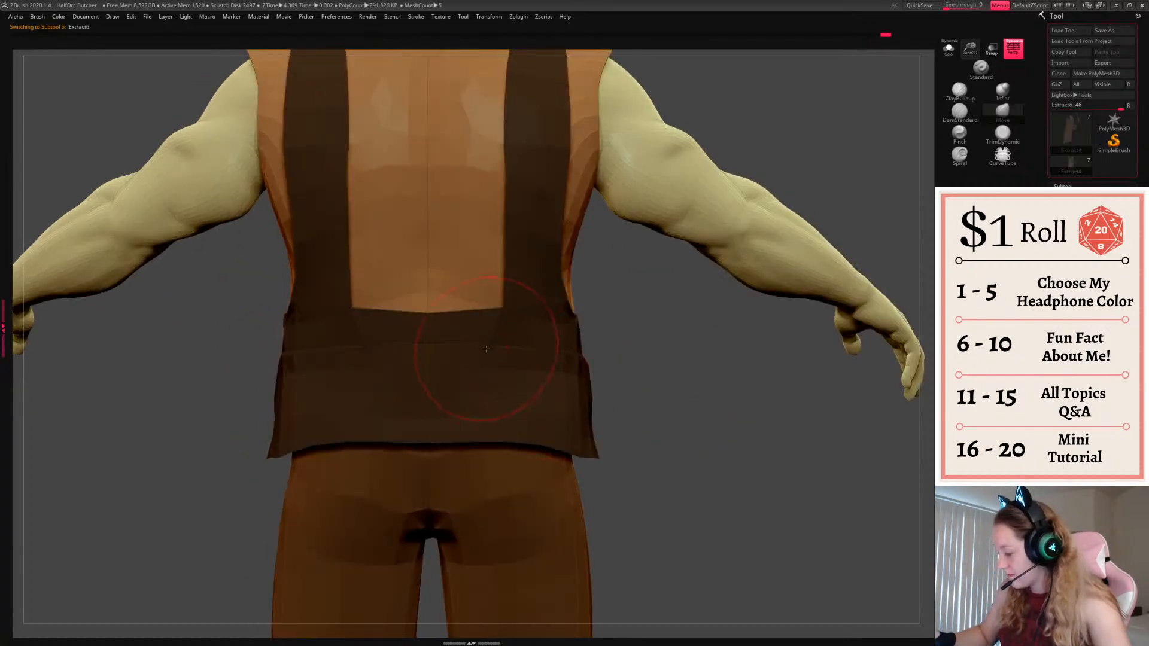
{"action": "mouse_move", "coordinate": [628, 353]}
{"action": "left_mouse_down"}
{"action": "mouse_move", "coordinate": [713, 350]}
{"action": "mouse_move", "coordinate": [599, 371]}
{"action": "left_mouse_up"}
{"action": "left_click_drag", "start_coordinate": [616, 419], "coordinate": [526, 381], "text": "alt"}
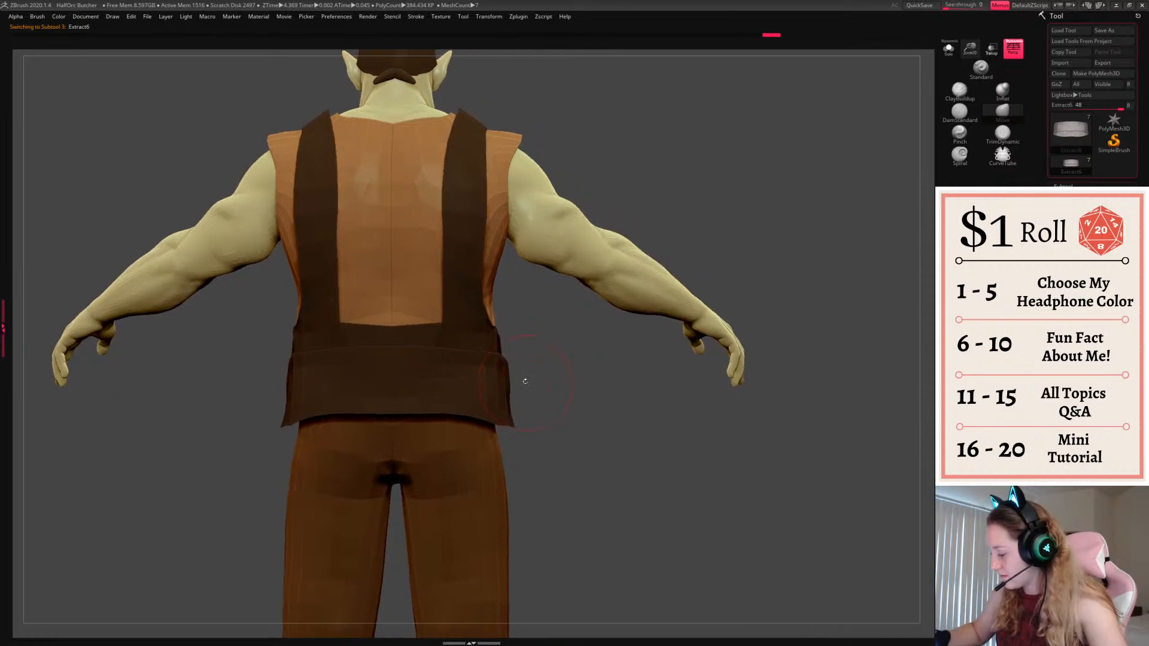
{"action": "left_click_drag", "start_coordinate": [289, 388], "coordinate": [293, 386]}
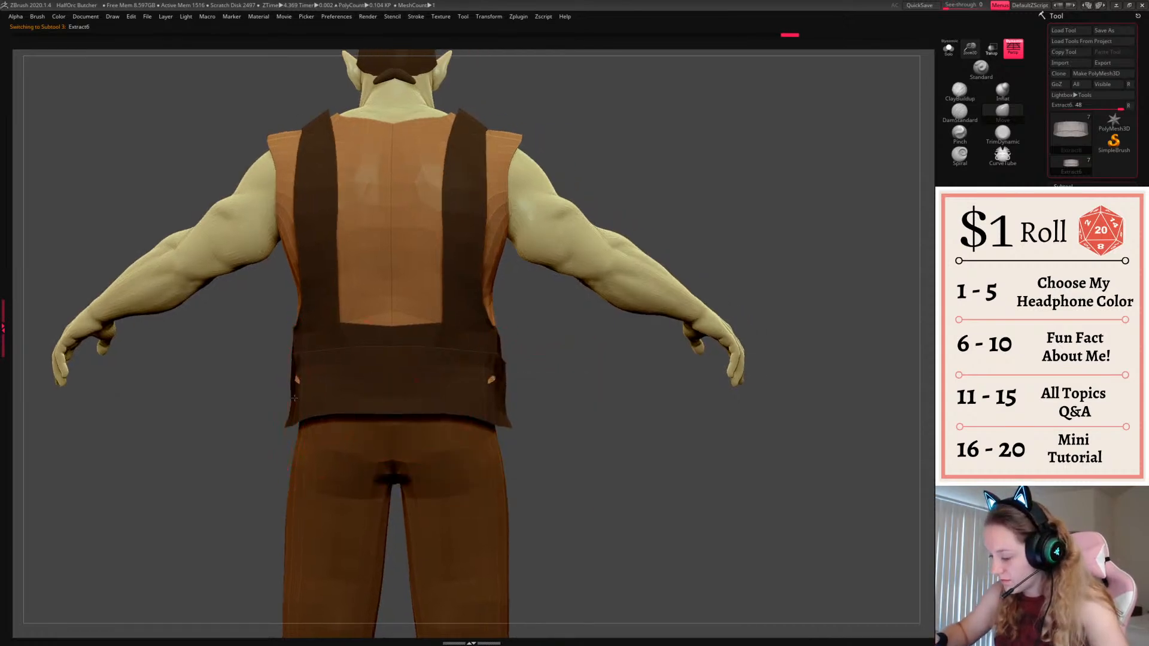
Refine the waistband's rear and side surfaces around the hips, working from below, in profile and from the back
{"action": "mouse_move", "coordinate": [559, 425]}
{"action": "left_mouse_down"}
{"action": "mouse_move", "coordinate": [584, 353]}
{"action": "mouse_move", "coordinate": [688, 335]}
{"action": "left_mouse_up"}
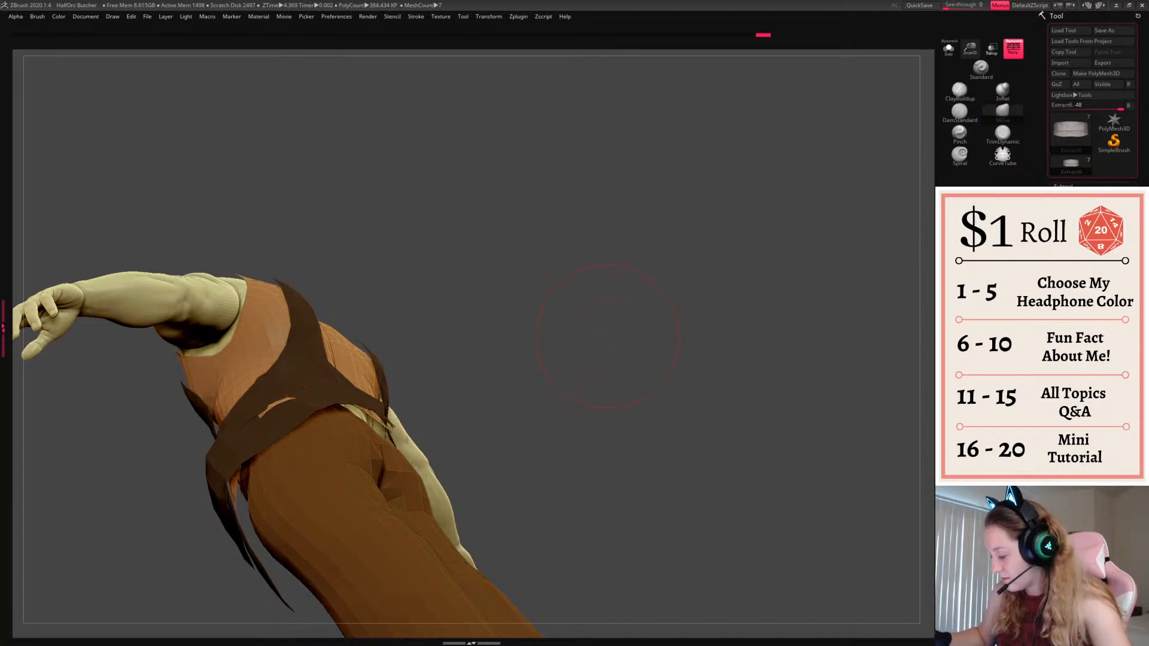
{"action": "left_click_drag", "start_coordinate": [587, 343], "coordinate": [589, 293]}
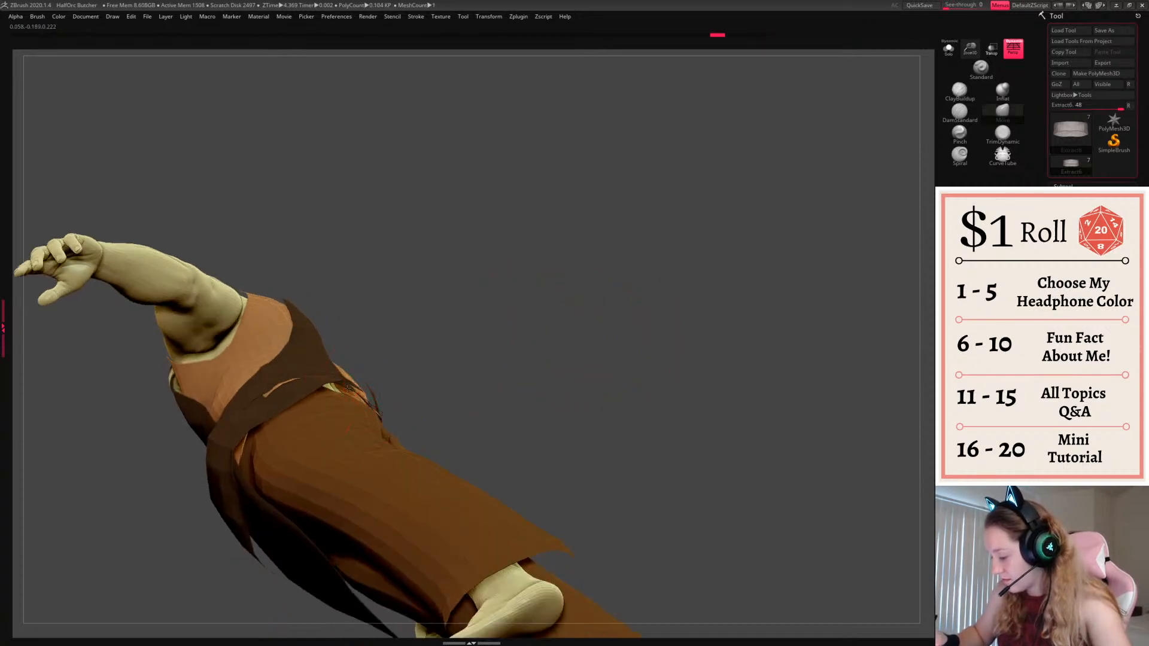
{"action": "mouse_move", "coordinate": [500, 333]}
{"action": "left_mouse_down"}
{"action": "mouse_move", "coordinate": [549, 428]}
{"action": "mouse_move", "coordinate": [421, 426]}
{"action": "left_mouse_up"}
{"action": "left_click_drag", "start_coordinate": [604, 407], "coordinate": [473, 398]}
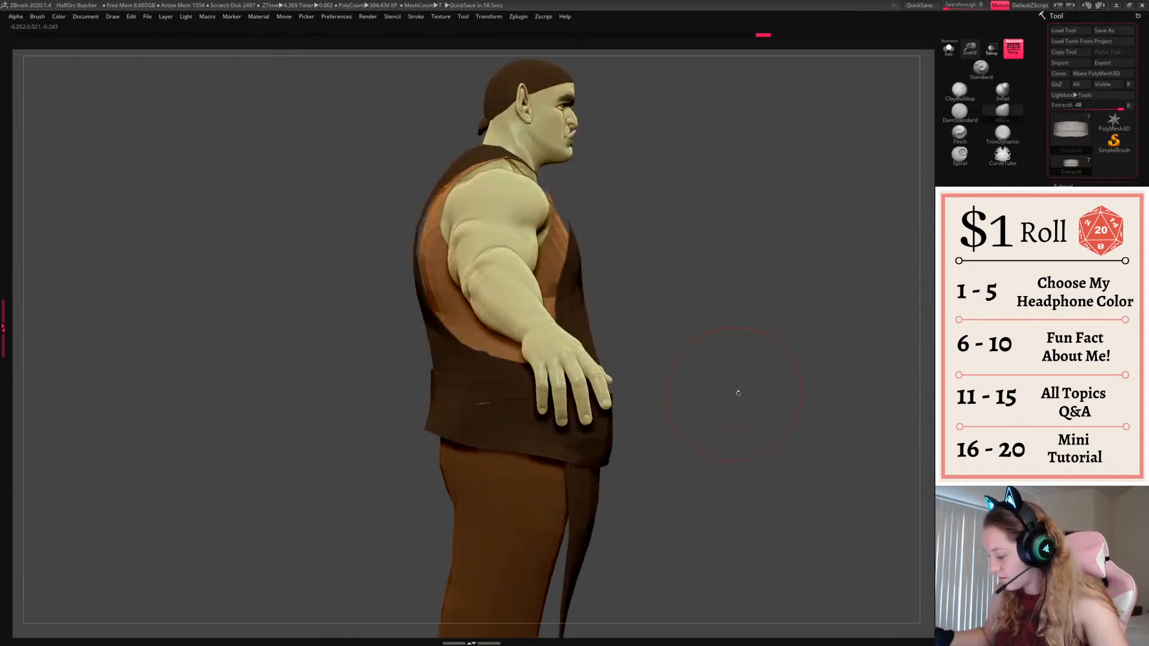
{"action": "left_click_drag", "start_coordinate": [736, 392], "coordinate": [612, 346], "text": "alt"}
{"action": "mouse_move", "coordinate": [309, 375]}
{"action": "left_mouse_down"}
{"action": "mouse_move", "coordinate": [321, 386]}
{"action": "mouse_move", "coordinate": [325, 360]}
{"action": "left_mouse_up"}
{"action": "left_click_drag", "start_coordinate": [257, 413], "coordinate": [383, 428]}
{"action": "left_click_drag", "start_coordinate": [480, 447], "coordinate": [578, 440]}
{"action": "left_click_drag", "start_coordinate": [312, 366], "coordinate": [319, 367]}
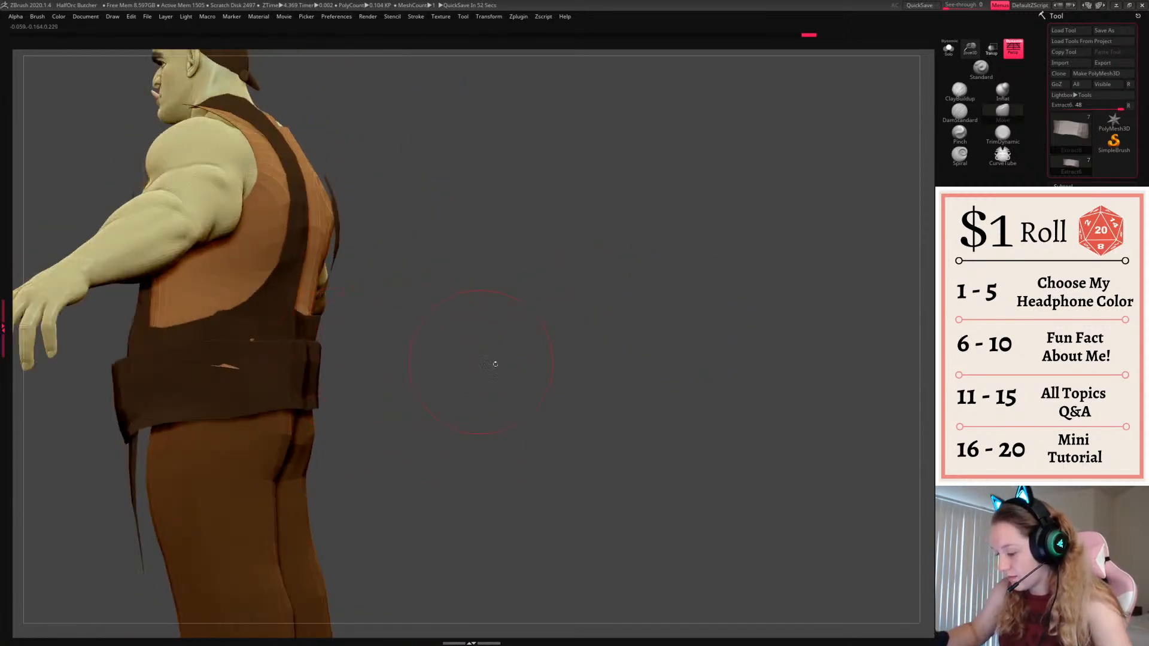
Recolour the waistband a darker, nearly black brown so it stands out from the apron
{"action": "left_click_drag", "start_coordinate": [644, 323], "coordinate": [749, 278], "text": "alt"}
{"action": "left_click_drag", "start_coordinate": [539, 326], "coordinate": [656, 313]}
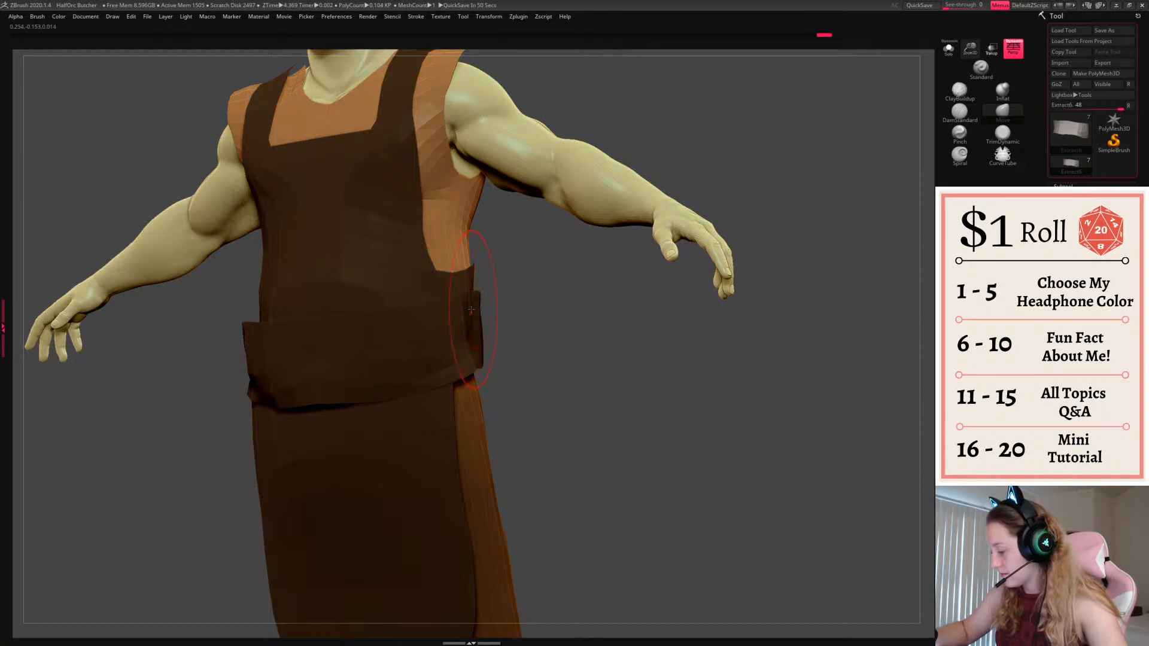
{"action": "left_click_drag", "start_coordinate": [604, 392], "coordinate": [564, 408]}
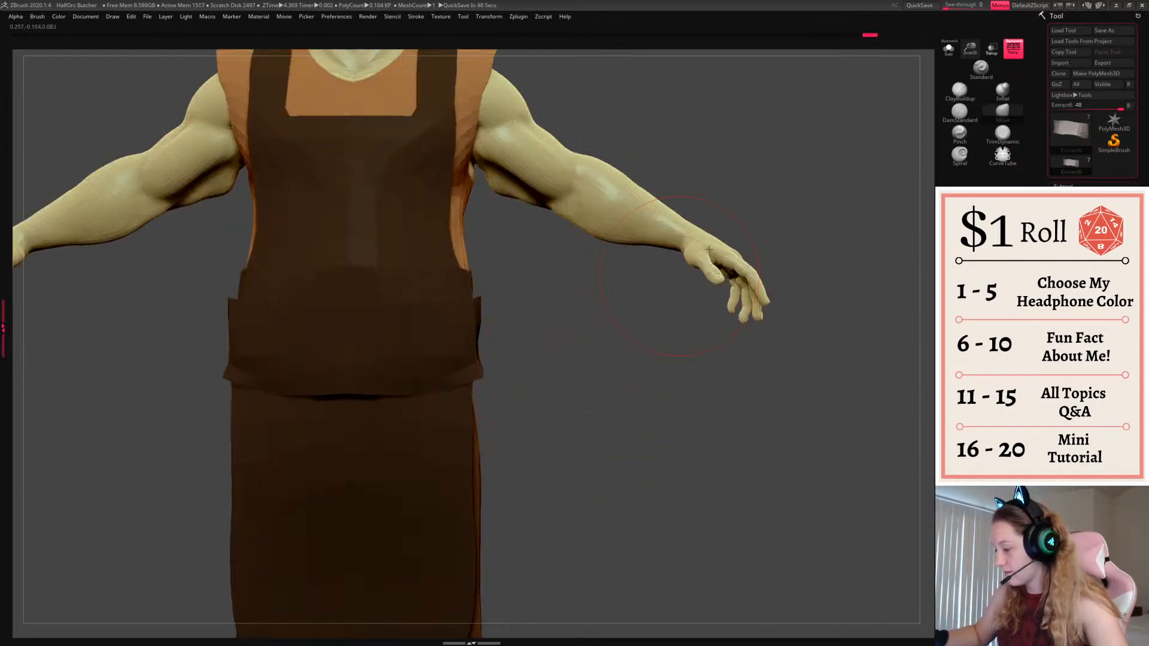
{"action": "left_click_drag", "start_coordinate": [709, 250], "coordinate": [534, 384], "text": "alt"}
{"action": "key", "text": "v"}
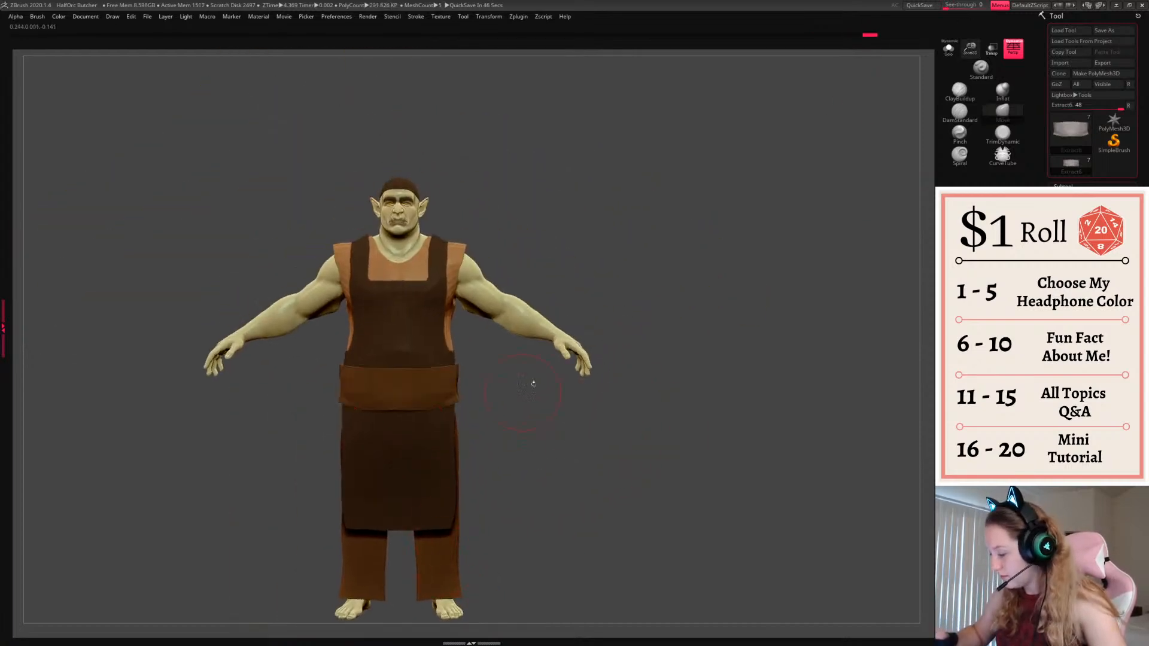
{"action": "key", "text": "space"}
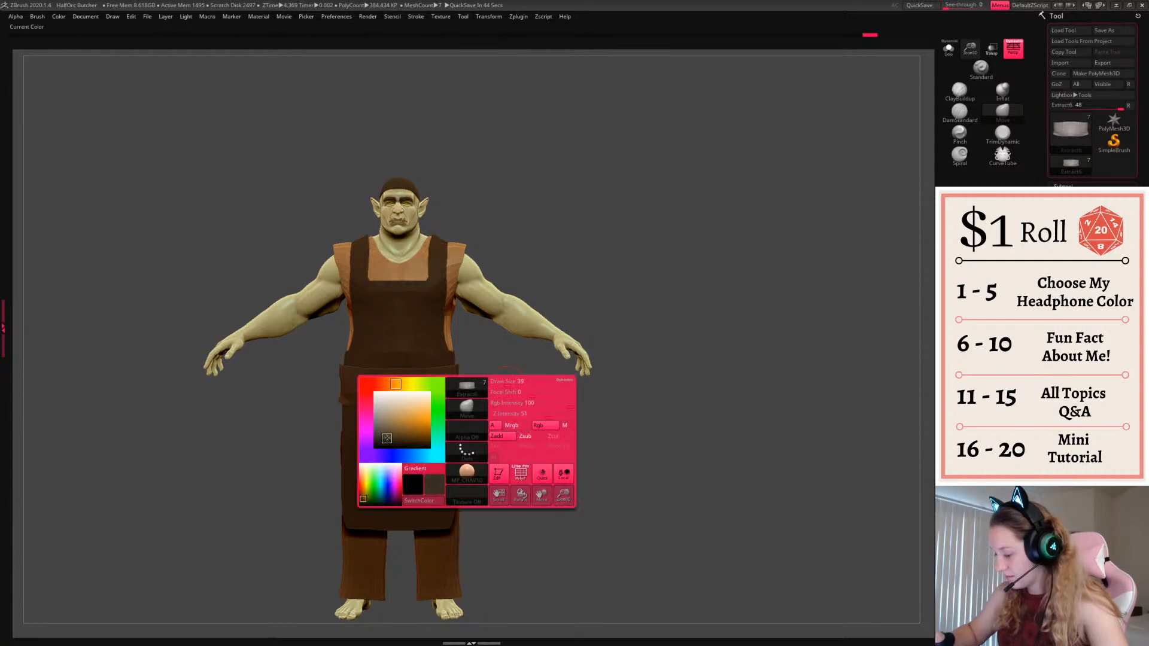
{"action": "left_click", "coordinate": [387, 438]}
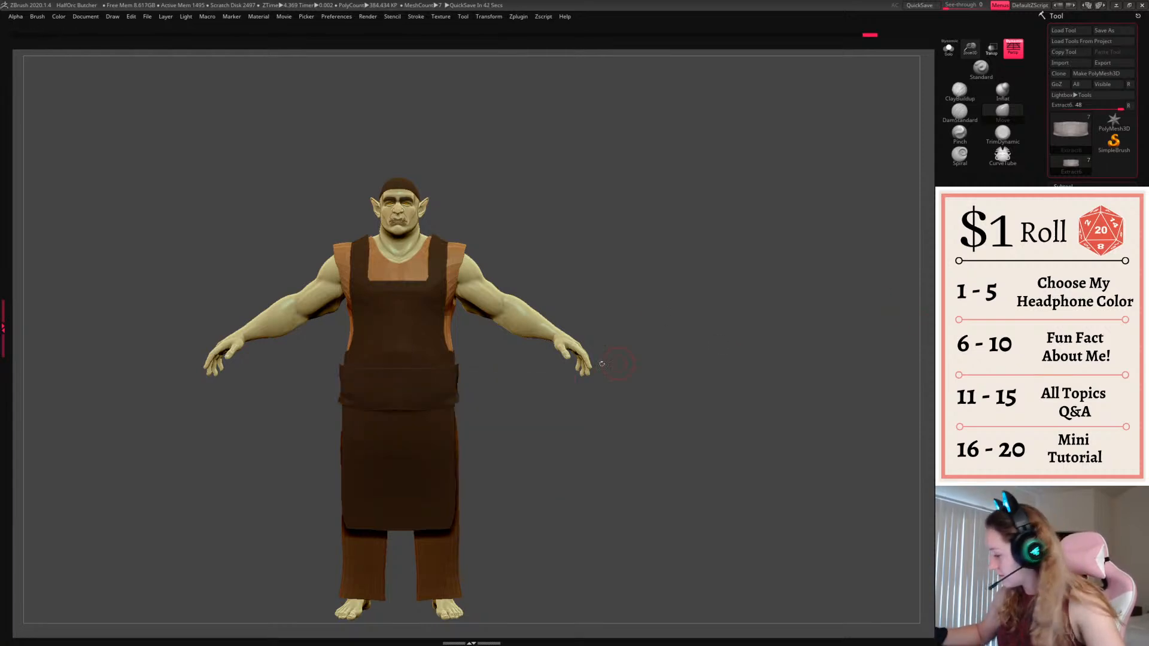
{"action": "key", "text": "space"}
{"action": "left_click", "coordinate": [442, 383]}
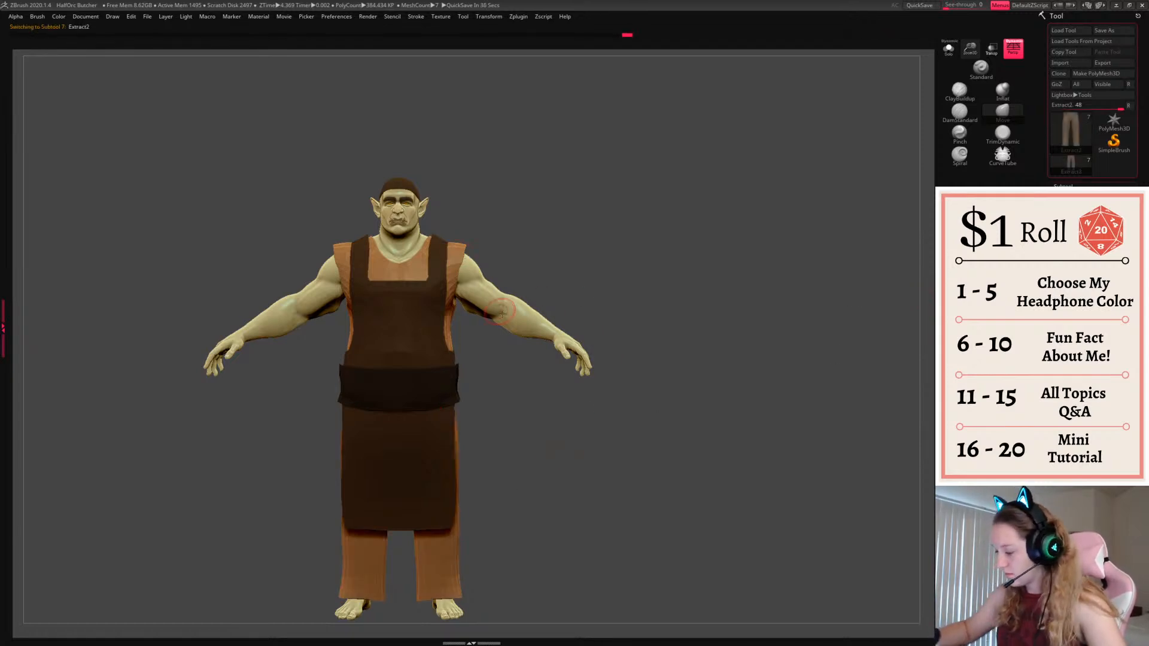
Select the trousers and fill them with a duller, greyish brown
{"action": "key", "text": "space"}
{"action": "left_click", "coordinate": [424, 355]}
{"action": "key", "text": "space"}
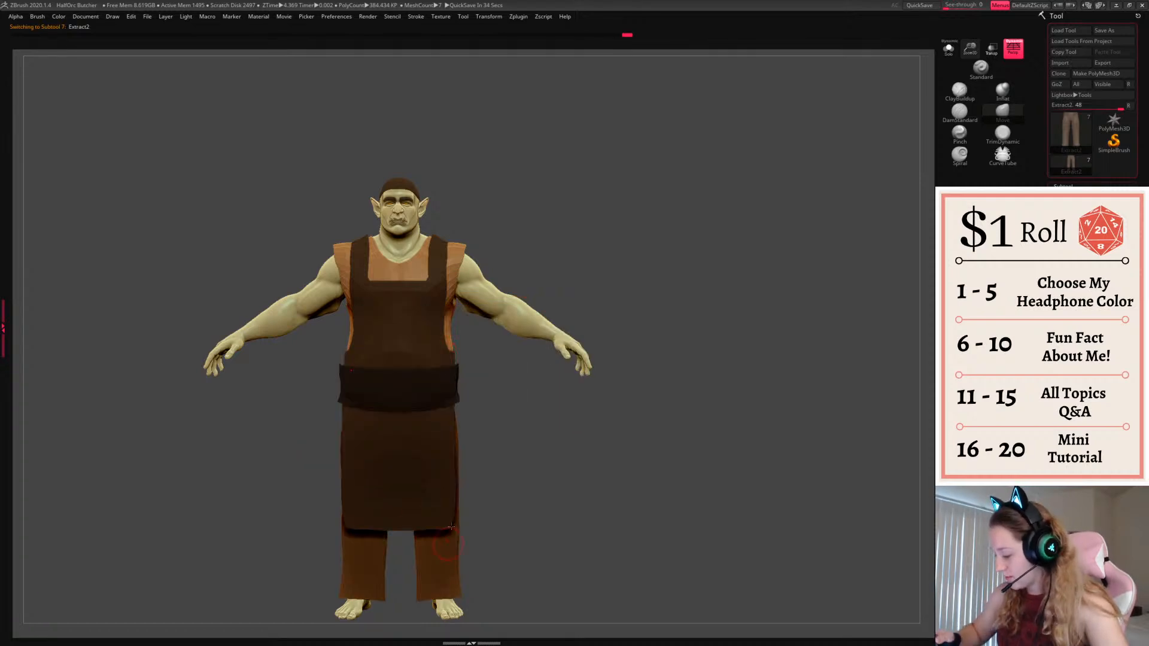
{"action": "key", "text": "space"}
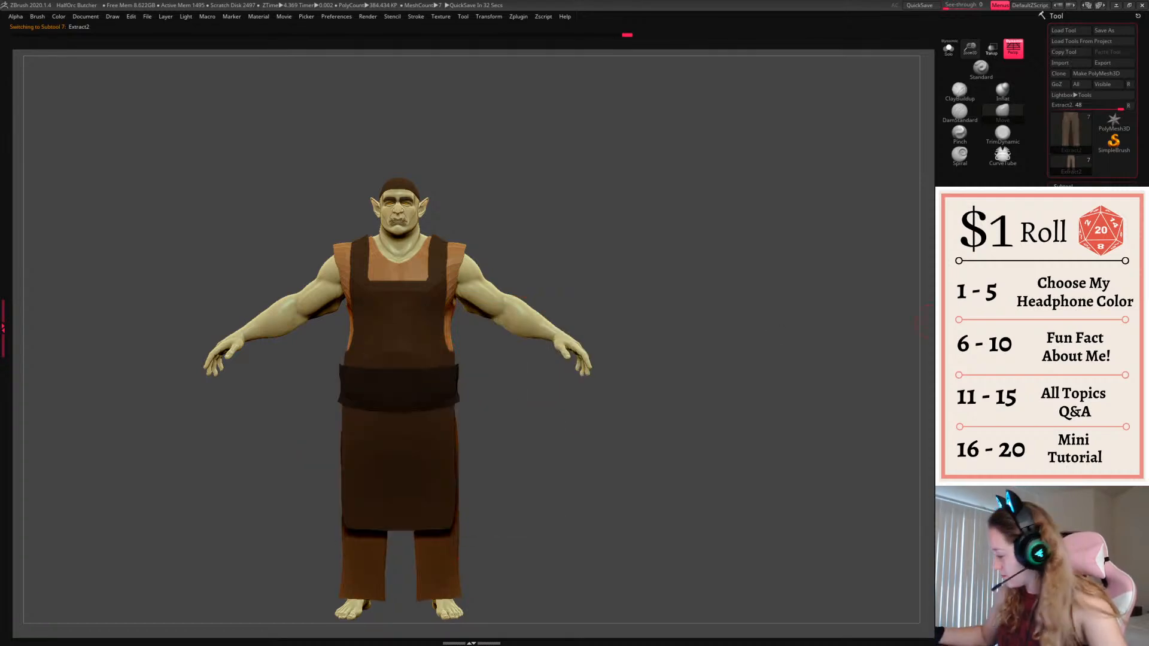
{"action": "key", "text": "space"}
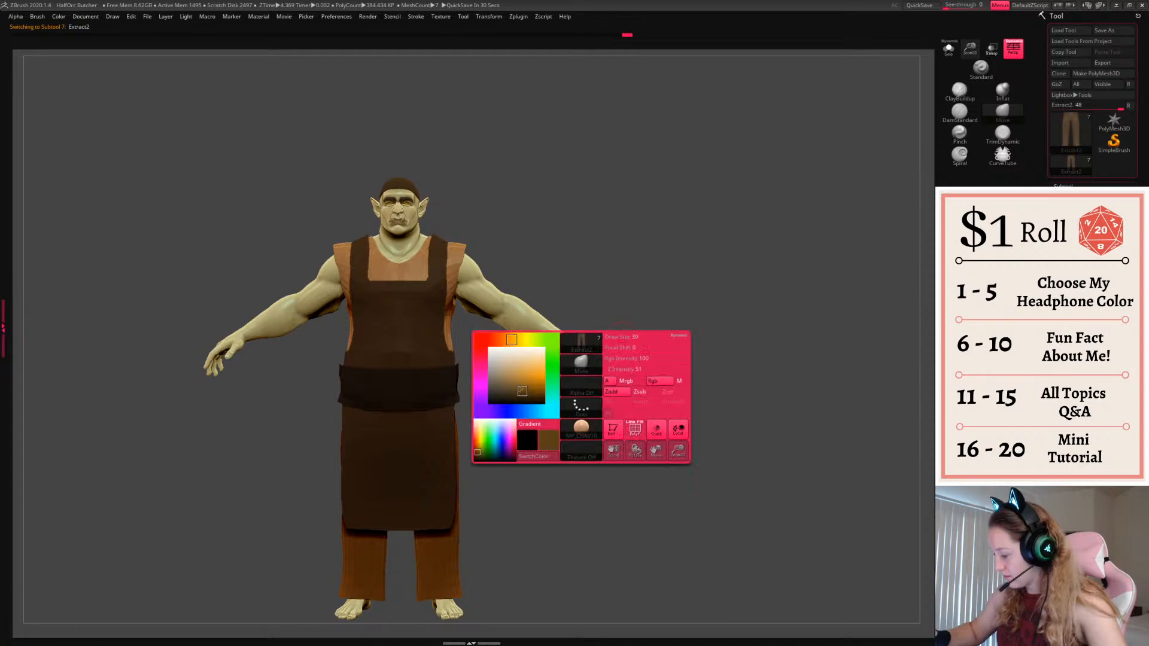
{"action": "left_click_drag", "start_coordinate": [522, 391], "coordinate": [495, 383]}
{"action": "left_click", "coordinate": [947, 336]}
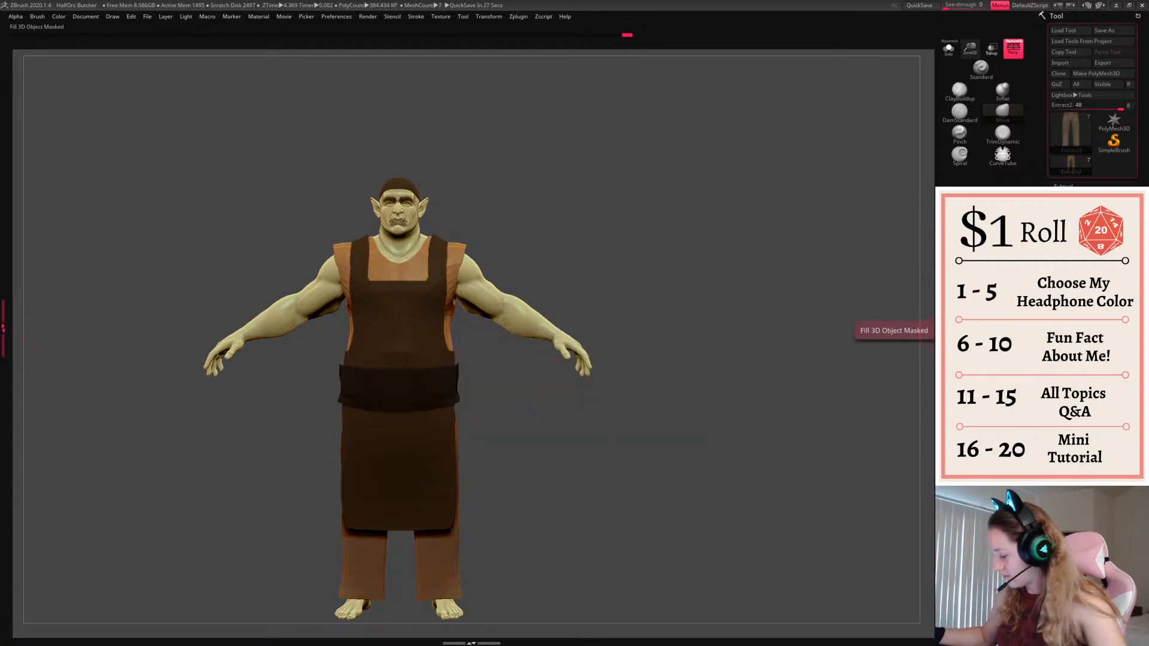
{"action": "key", "text": "space"}
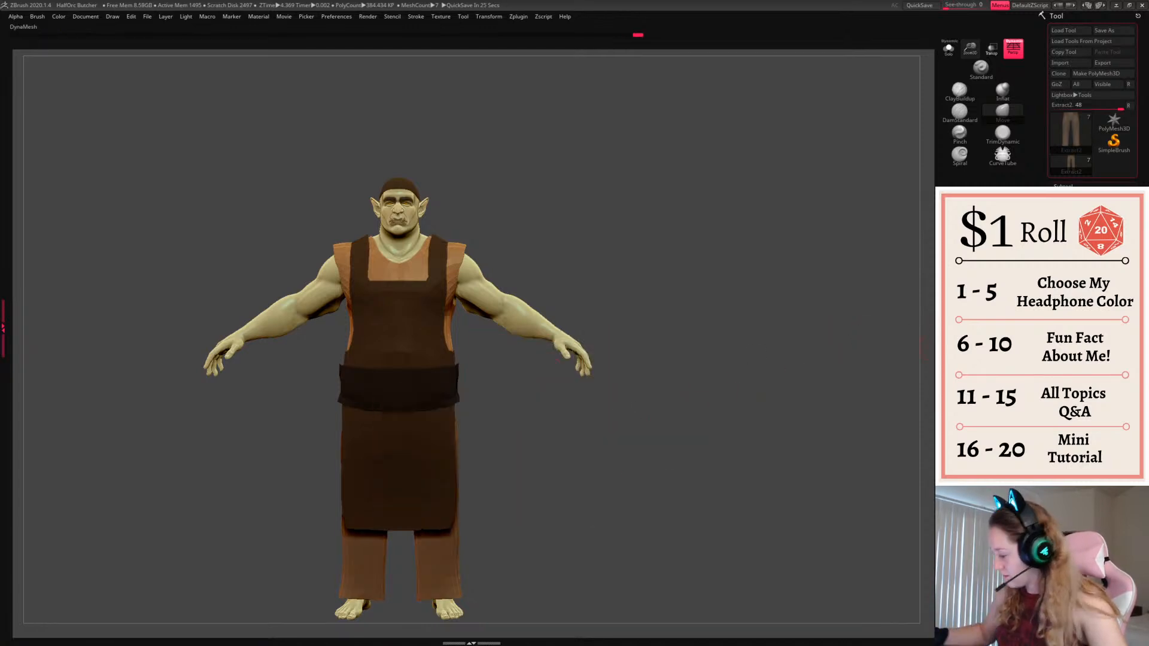
{"action": "mouse_move", "coordinate": [599, 431]}
{"action": "left_mouse_down"}
{"action": "mouse_move", "coordinate": [664, 440]}
{"action": "mouse_move", "coordinate": [621, 431]}
{"action": "left_mouse_up"}
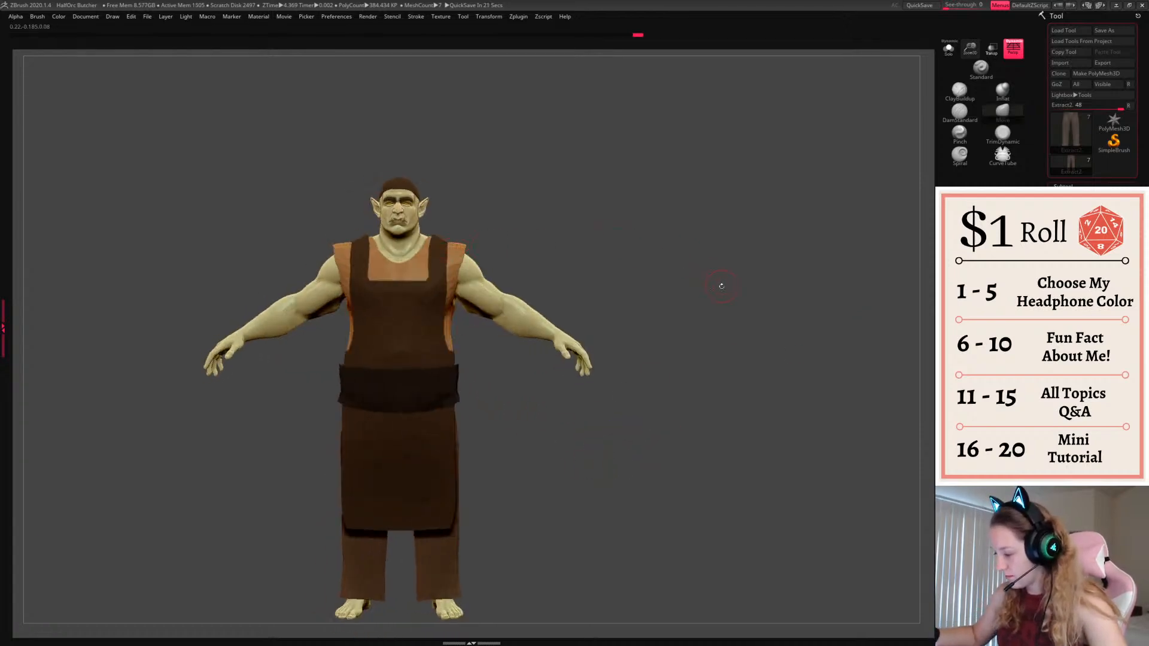
{"action": "mouse_move", "coordinate": [722, 286]}
{"action": "left_mouse_down"}
{"action": "mouse_move", "coordinate": [772, 288]}
{"action": "mouse_move", "coordinate": [717, 283]}
{"action": "left_mouse_up"}
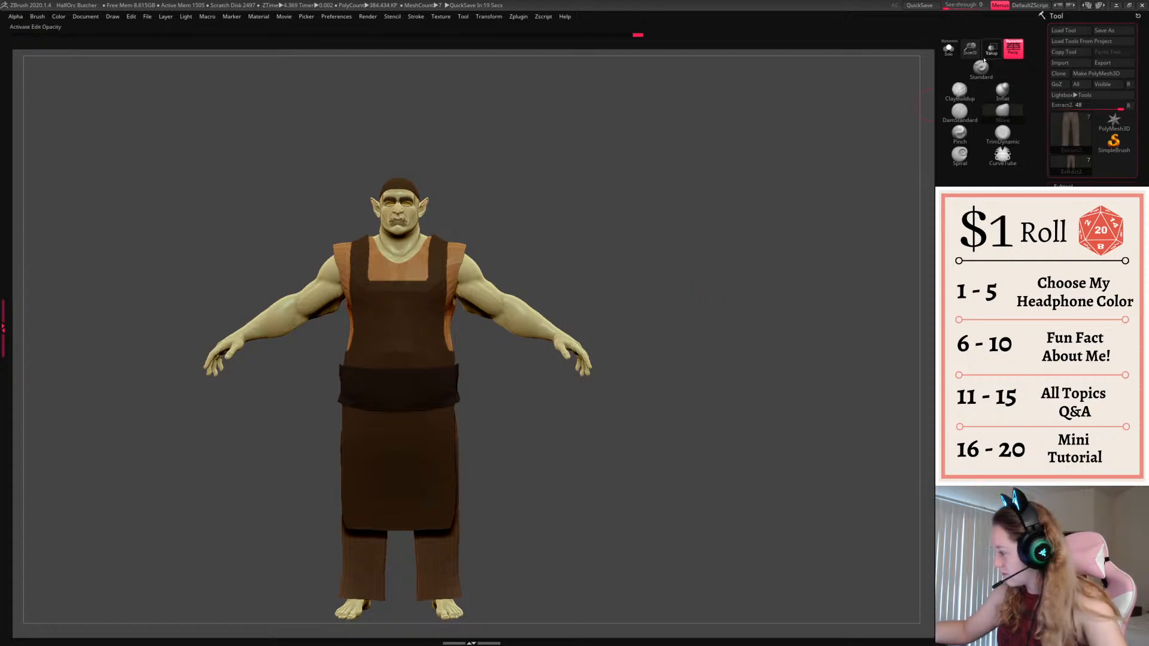
Select the waistband, adjust the brush size and raise the middle of its upper front edge
{"action": "left_click_drag", "start_coordinate": [972, 52], "coordinate": [916, 101]}
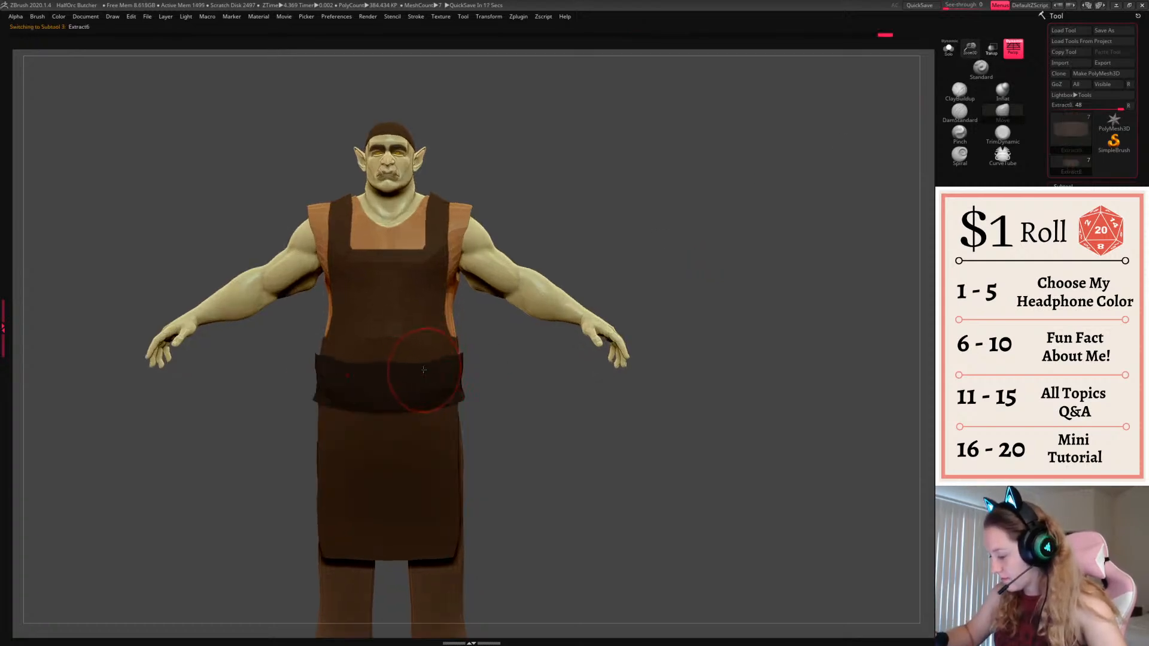
{"action": "key", "text": "space"}
{"action": "left_click_drag", "start_coordinate": [426, 392], "coordinate": [437, 393]}
{"action": "mouse_move", "coordinate": [398, 370]}
{"action": "left_mouse_down"}
{"action": "mouse_move", "coordinate": [400, 389]}
{"action": "mouse_move", "coordinate": [447, 368]}
{"action": "left_mouse_up"}
{"action": "left_click_drag", "start_coordinate": [733, 432], "coordinate": [605, 442]}
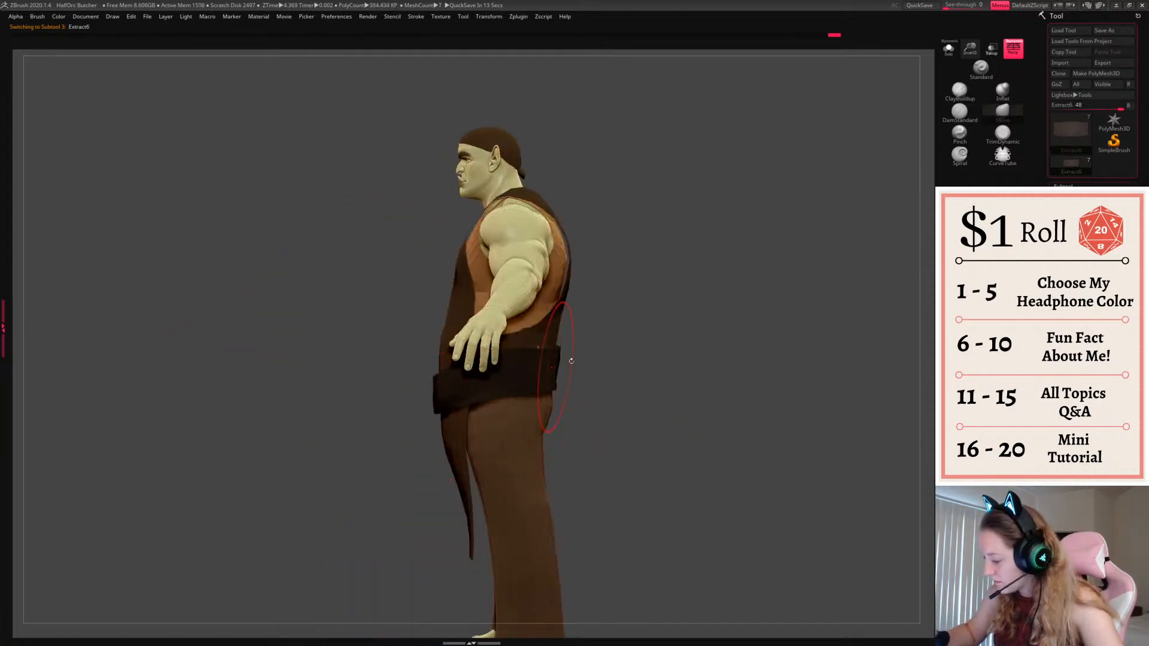
{"action": "left_click_drag", "start_coordinate": [654, 380], "coordinate": [509, 379]}
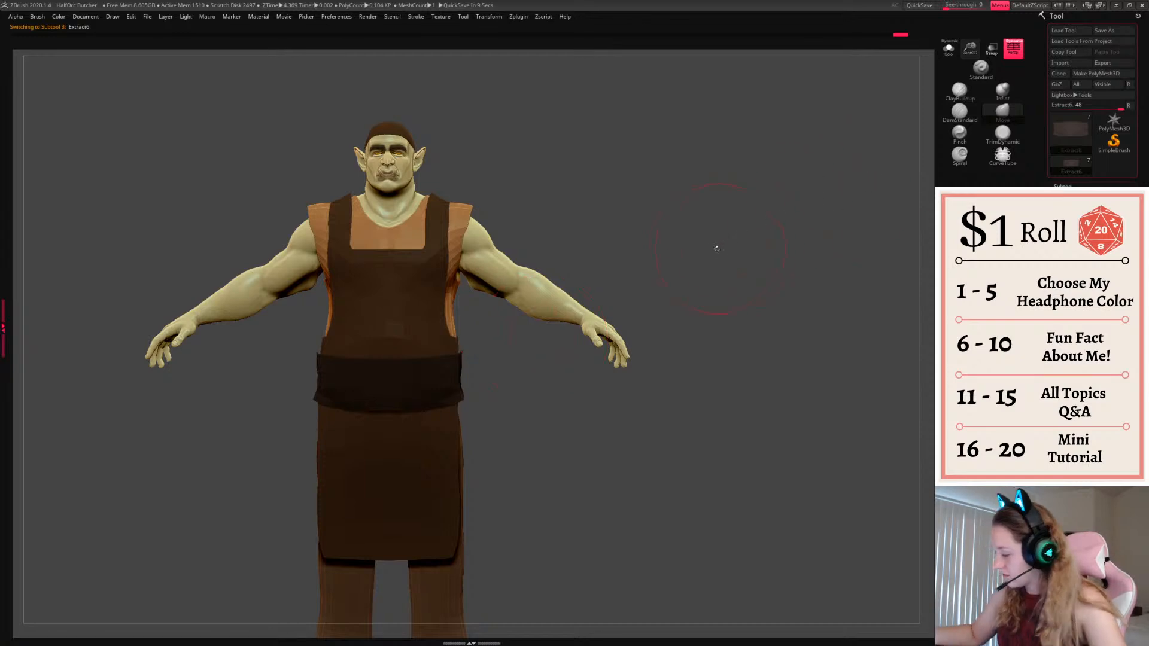
Enlarge the brush and curve the waistband's front downward, and adjust the apron's side at the waist
{"action": "key", "text": "space"}
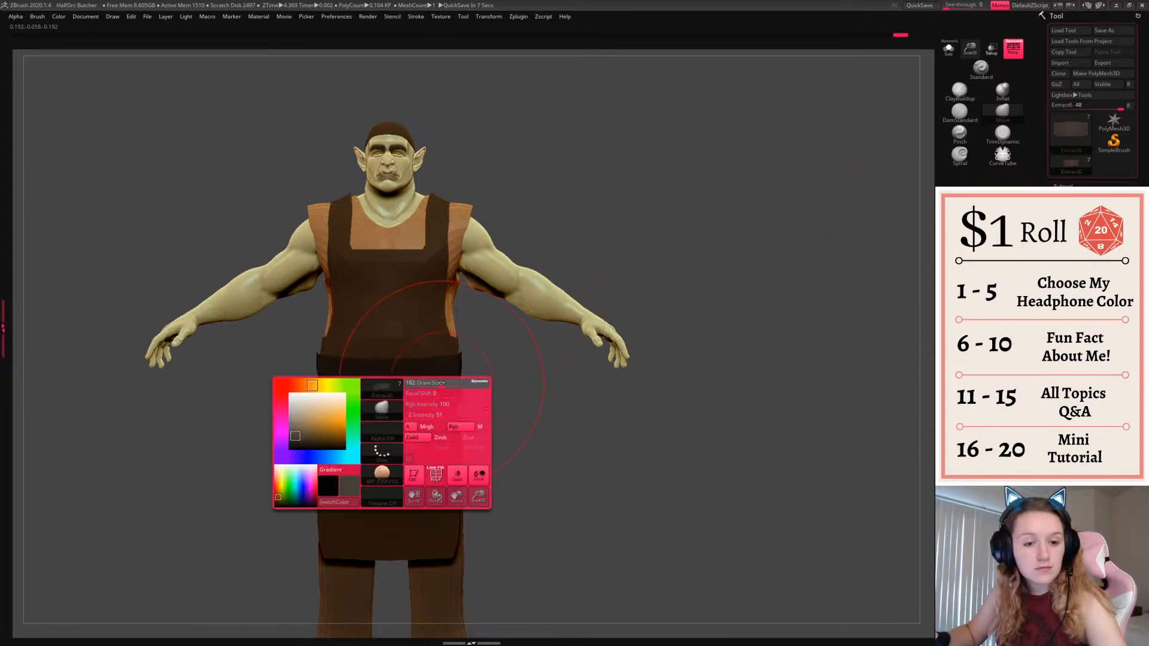
{"action": "left_click_drag", "start_coordinate": [419, 384], "coordinate": [417, 389]}
{"action": "left_click_drag", "start_coordinate": [492, 396], "coordinate": [557, 411]}
{"action": "left_click", "coordinate": [462, 357], "text": "alt"}
{"action": "mouse_move", "coordinate": [463, 357]}
{"action": "left_mouse_down"}
{"action": "mouse_move", "coordinate": [462, 421]}
{"action": "mouse_move", "coordinate": [467, 383]}
{"action": "left_mouse_up"}
{"action": "key", "text": "space"}
{"action": "left_click_drag", "start_coordinate": [677, 415], "coordinate": [557, 424]}
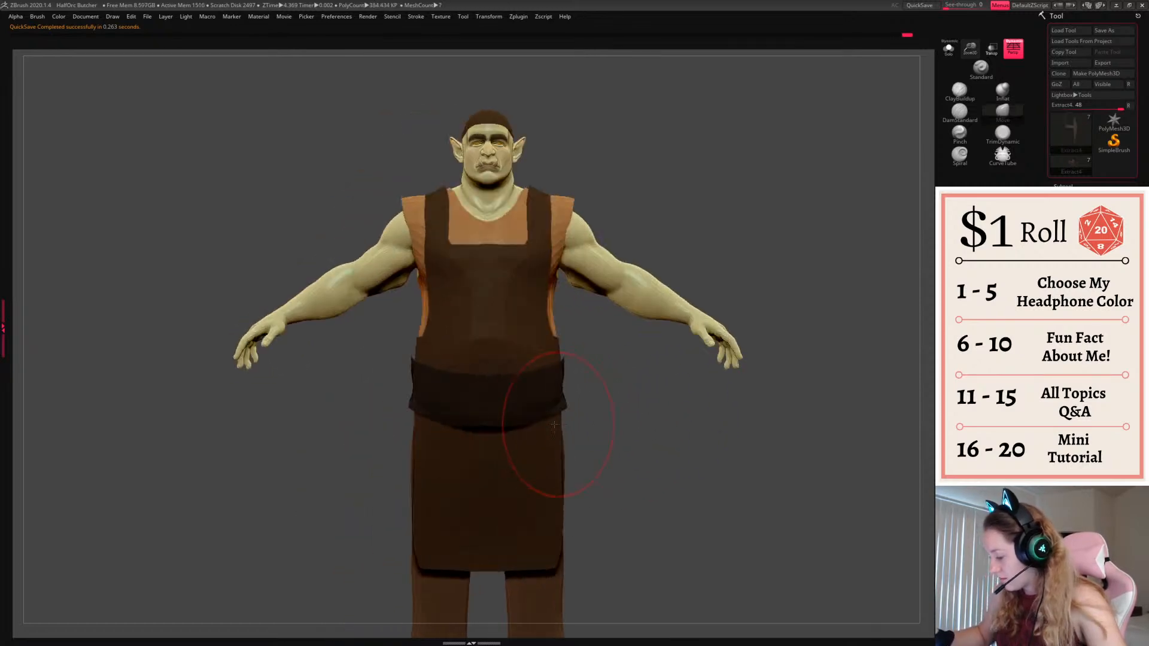
Reselect the waistband, change the brush size and refine the curve of its lower front edge
{"action": "left_click", "coordinate": [532, 399], "text": "alt"}
{"action": "key", "text": "space"}
{"action": "mouse_move", "coordinate": [527, 435]}
{"action": "left_mouse_down"}
{"action": "mouse_move", "coordinate": [504, 435]}
{"action": "mouse_move", "coordinate": [477, 410]}
{"action": "left_mouse_up"}
{"action": "key", "text": "space"}
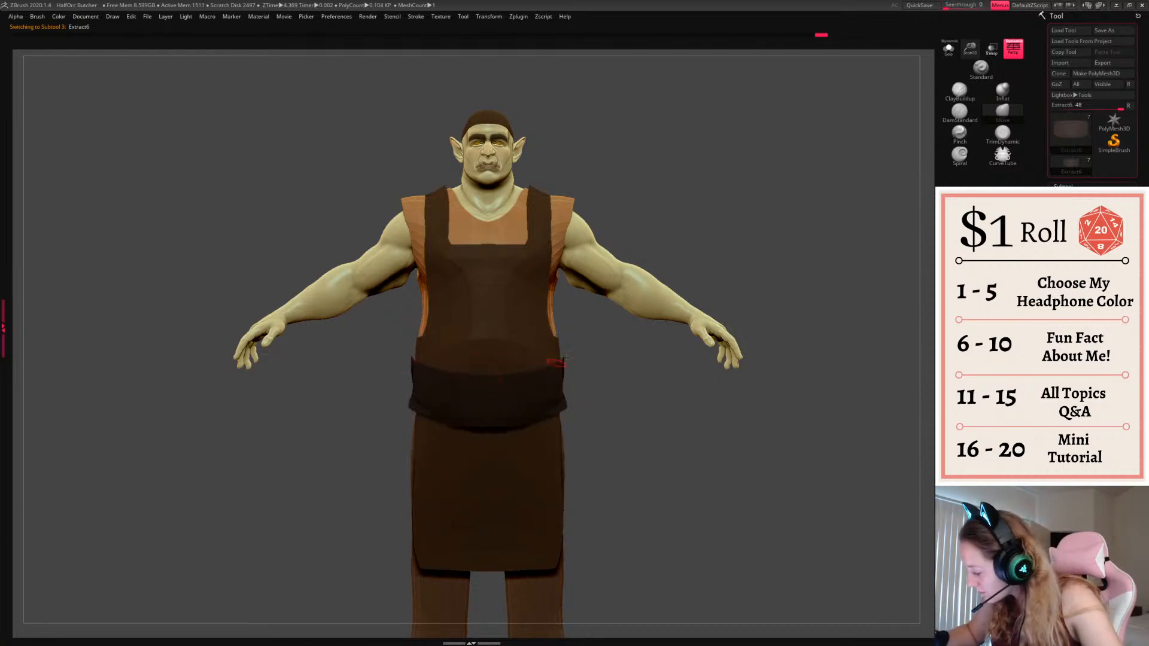
Examine the waistband's mesh from the front and side with the wireframe turned on, and turn it off again
{"action": "left_click_drag", "start_coordinate": [965, 53], "coordinate": [965, 102]}
{"action": "mouse_move", "coordinate": [594, 363]}
{"action": "left_mouse_down", "text": "shift"}
{"action": "mouse_move", "coordinate": [531, 375]}
{"action": "mouse_move", "coordinate": [649, 396]}
{"action": "mouse_move", "coordinate": [573, 383]}
{"action": "left_mouse_up", "text": "shift"}
{"action": "right_click", "coordinate": [557, 471]}
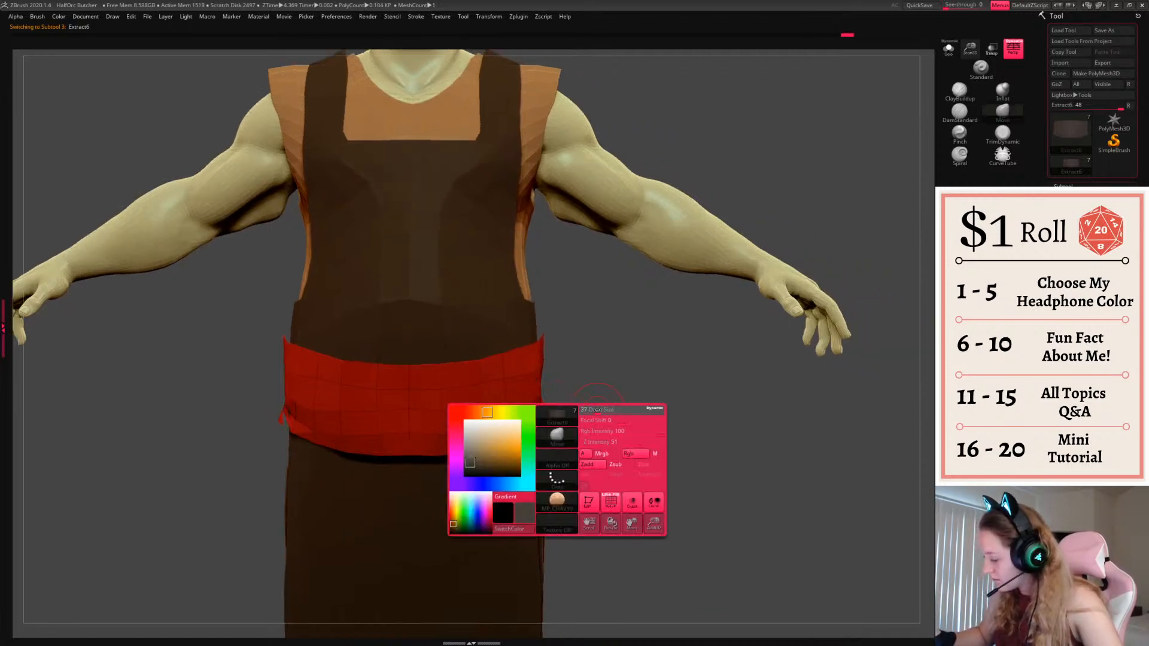
{"action": "left_click_drag", "start_coordinate": [563, 470], "coordinate": [478, 463]}
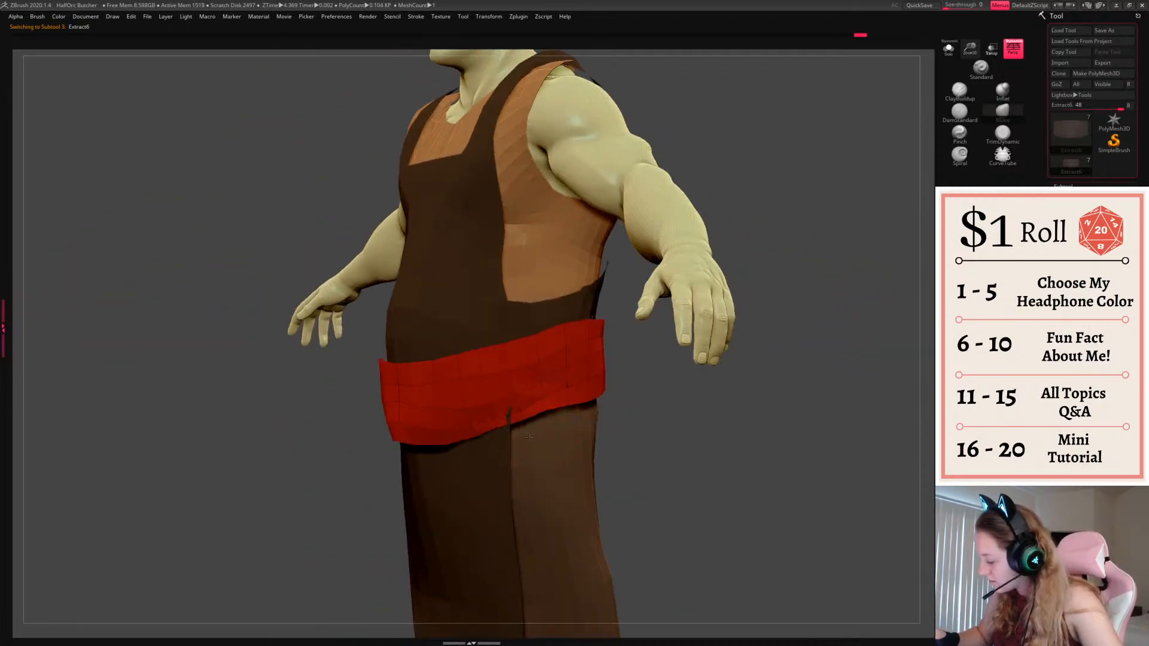
{"action": "mouse_move", "coordinate": [535, 422]}
{"action": "left_mouse_down", "text": "shift"}
{"action": "mouse_move", "coordinate": [579, 417]}
{"action": "mouse_move", "coordinate": [630, 441]}
{"action": "mouse_move", "coordinate": [569, 446]}
{"action": "left_mouse_up", "text": "shift"}
{"action": "key", "text": "shift+f"}
{"action": "key", "text": "f"}
{"action": "key", "text": "f"}
Reshape the waistband's lower front edge and pull its upper side corners in against the apron
{"action": "right_click", "coordinate": [503, 430]}
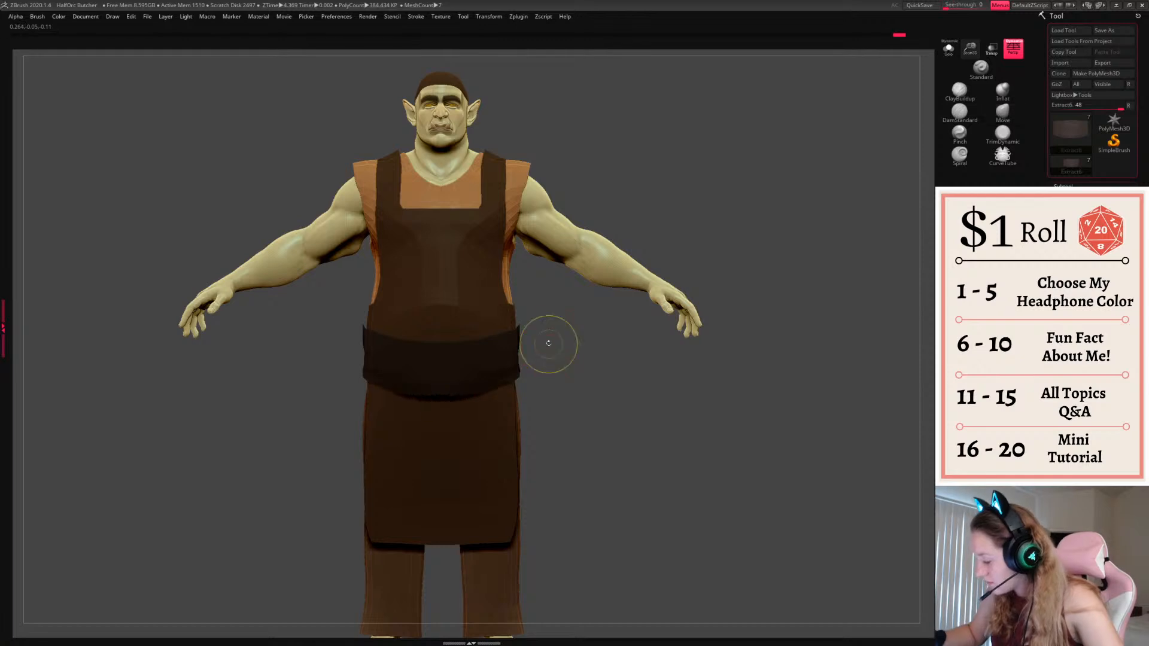
{"action": "right_click", "coordinate": [549, 343]}
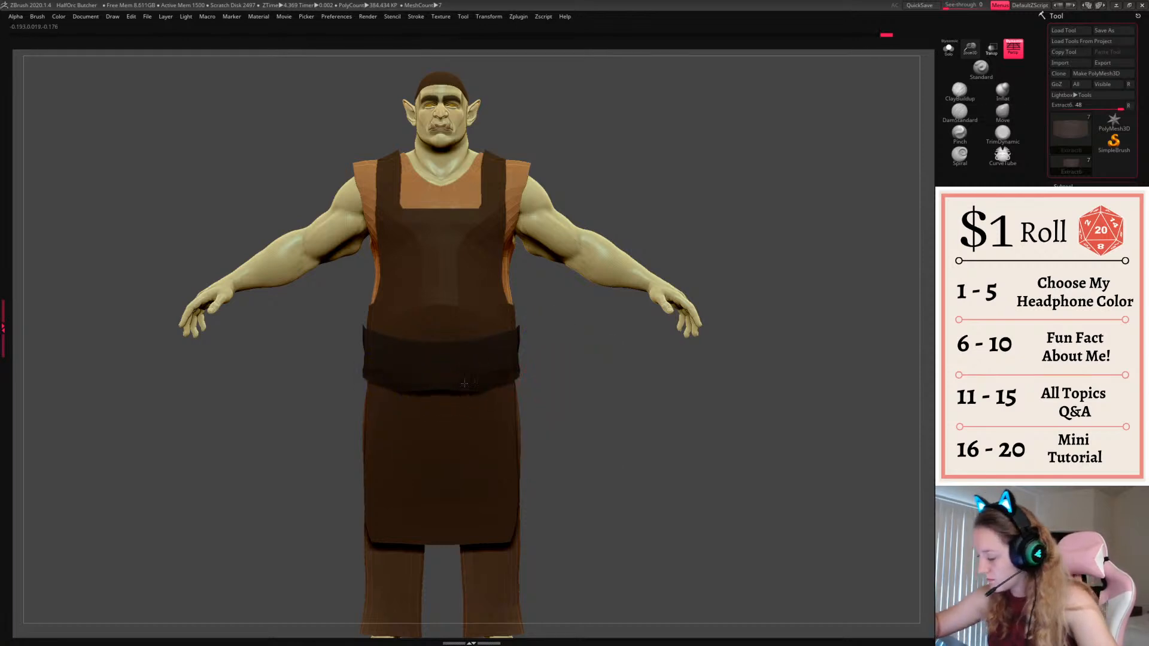
{"action": "left_click_drag", "start_coordinate": [455, 394], "coordinate": [456, 402]}
{"action": "left_click_drag", "start_coordinate": [368, 333], "coordinate": [366, 337], "text": "shift"}
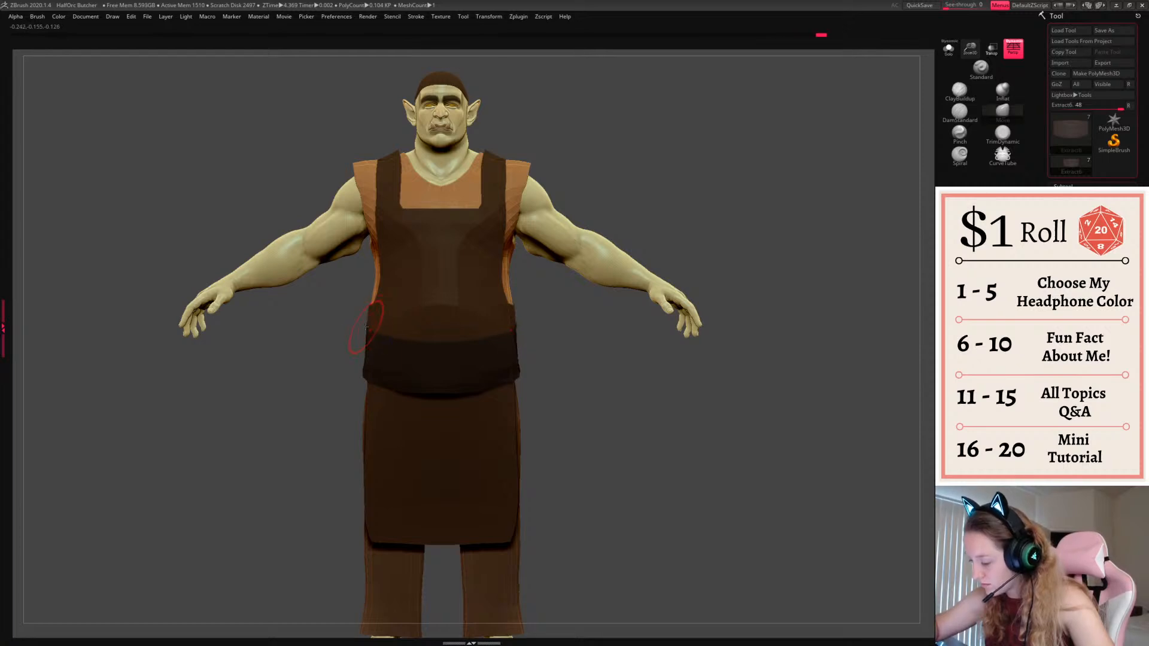
From the back view, pull the trousers' crotch downward and adjust the waistband's back over the apron
{"action": "mouse_move", "coordinate": [636, 412]}
{"action": "left_mouse_down", "text": "shift"}
{"action": "mouse_move", "coordinate": [588, 406]}
{"action": "mouse_move", "coordinate": [549, 442]}
{"action": "mouse_move", "coordinate": [614, 463]}
{"action": "left_mouse_up", "text": "shift"}
{"action": "left_click", "coordinate": [396, 427], "text": "alt"}
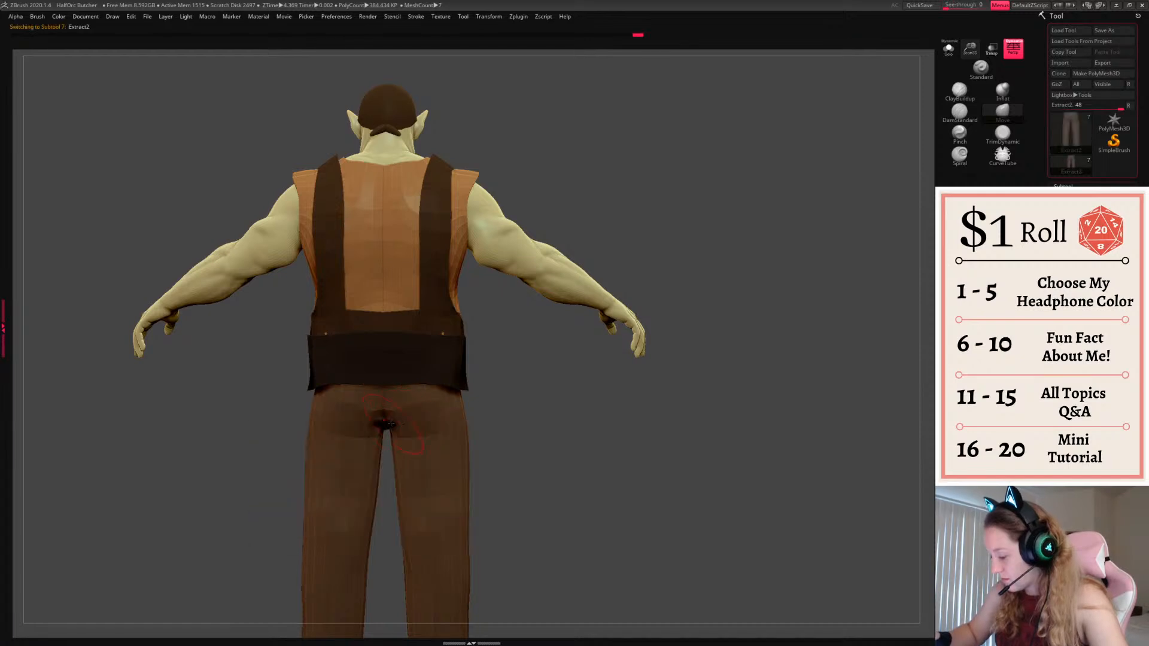
{"action": "left_click_drag", "start_coordinate": [392, 422], "coordinate": [395, 432]}
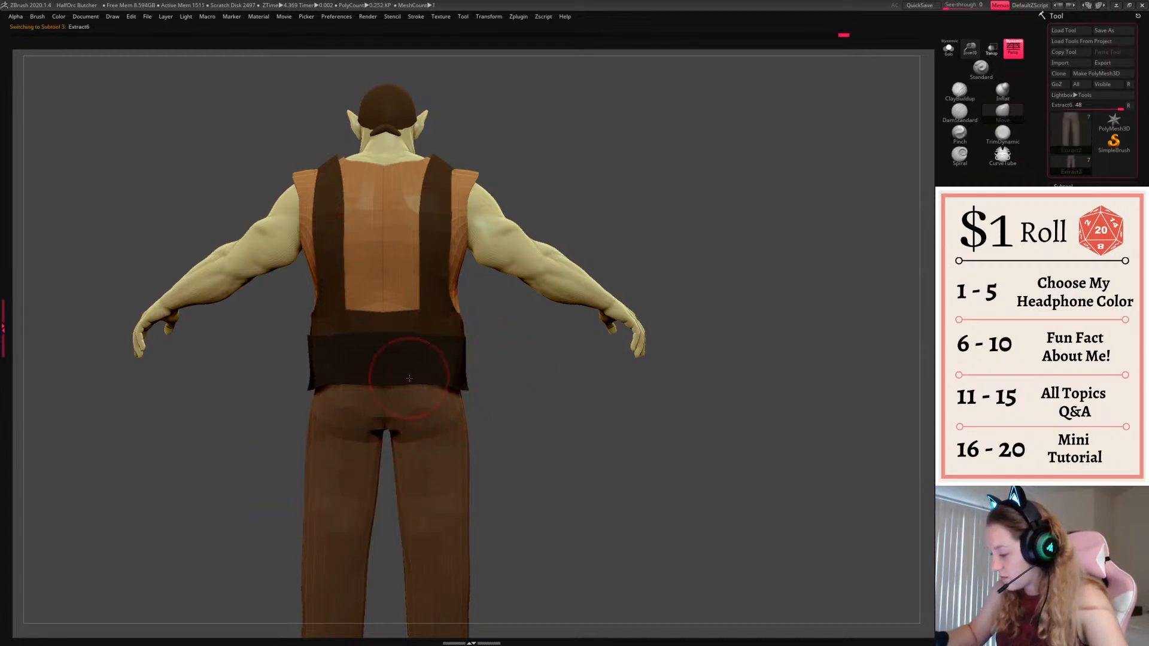
{"action": "left_click_drag", "start_coordinate": [412, 382], "coordinate": [418, 392]}
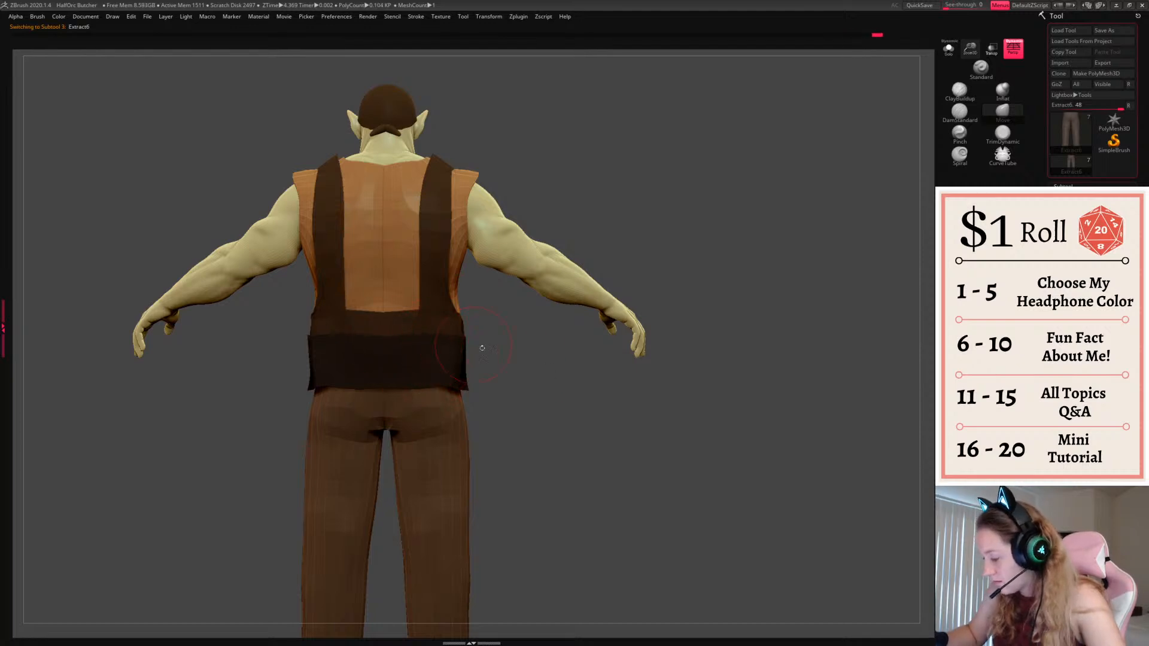
Select the apron from the full front view and isolate it
{"action": "left_click_drag", "start_coordinate": [742, 374], "coordinate": [604, 378]}
{"action": "key", "text": "f"}
{"action": "key", "text": "f"}
{"action": "left_click_drag", "start_coordinate": [965, 49], "coordinate": [963, 26]}
{"action": "left_click_drag", "start_coordinate": [604, 264], "coordinate": [540, 290], "text": "alt"}
{"action": "left_click", "coordinate": [423, 386], "text": "alt"}
{"action": "right_click", "coordinate": [423, 378]}
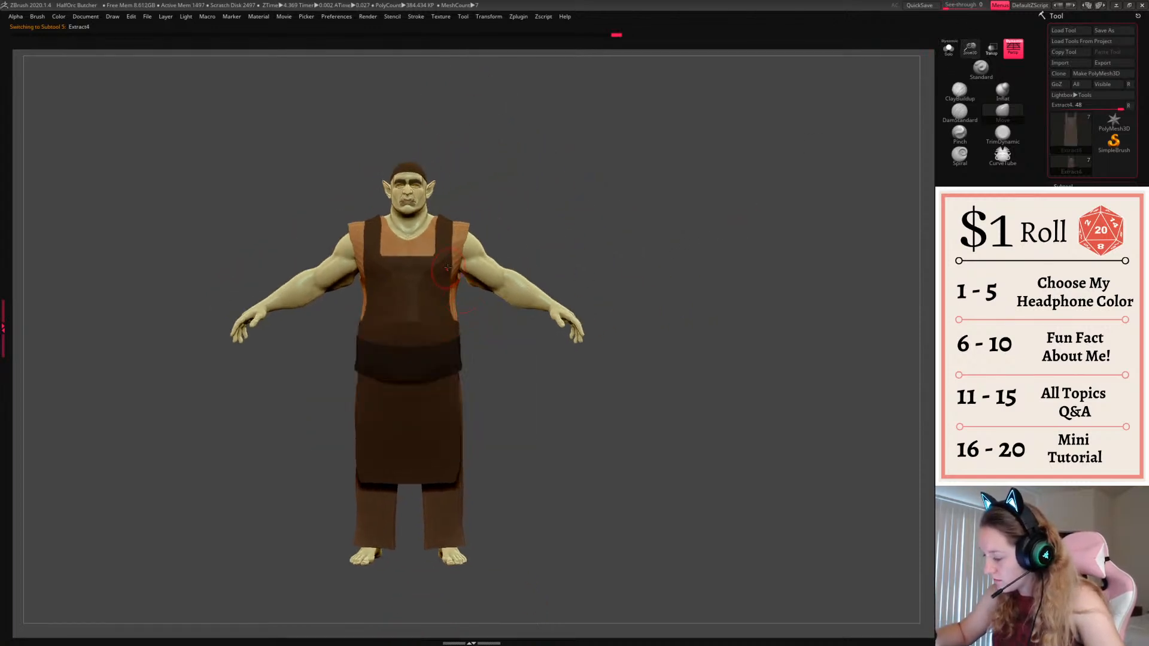
{"action": "mouse_move", "coordinate": [659, 229]}
{"action": "left_mouse_down"}
{"action": "mouse_move", "coordinate": [553, 227]}
{"action": "mouse_move", "coordinate": [645, 227]}
{"action": "left_mouse_up"}
{"action": "left_click_drag", "start_coordinate": [971, 49], "coordinate": [971, 79]}
{"action": "left_click_drag", "start_coordinate": [838, 132], "coordinate": [839, 210], "text": "alt"}
{"action": "left_click", "coordinate": [950, 50]}
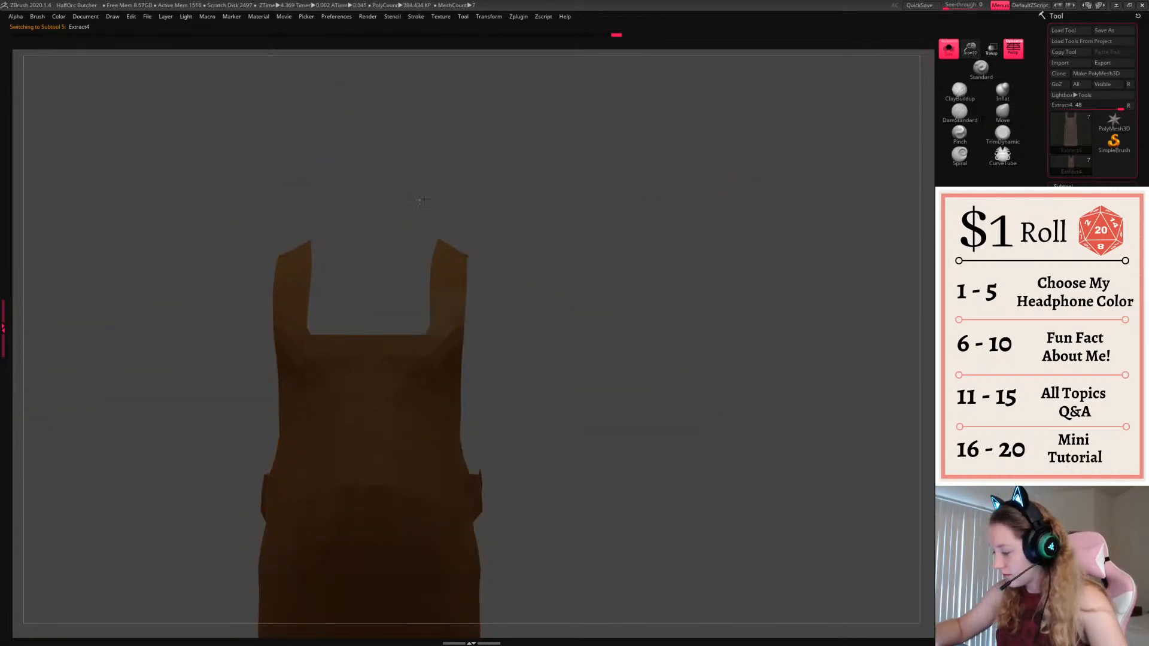
Mask the apron's two shoulder straps from front to back, leaving the chest panel and back band unmasked
{"action": "left_click_drag", "start_coordinate": [419, 202], "coordinate": [514, 342], "text": "ctrl"}
{"action": "left_click_drag", "start_coordinate": [621, 313], "coordinate": [650, 279]}
{"action": "left_click_drag", "start_coordinate": [406, 197], "coordinate": [512, 333], "text": "ctrl"}
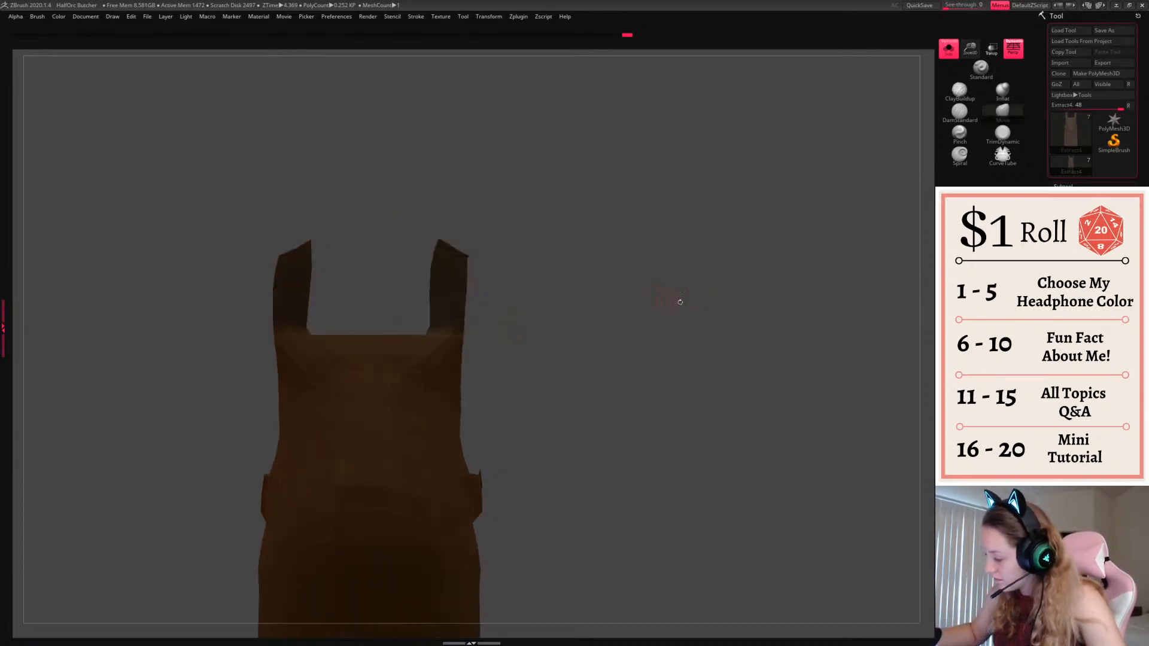
{"action": "left_click_drag", "start_coordinate": [681, 303], "coordinate": [660, 342]}
{"action": "left_click_drag", "start_coordinate": [587, 271], "coordinate": [456, 446], "text": "ctrl"}
{"action": "mouse_move", "coordinate": [656, 335]}
{"action": "left_mouse_down"}
{"action": "mouse_move", "coordinate": [617, 329]}
{"action": "mouse_move", "coordinate": [659, 336]}
{"action": "left_mouse_up"}
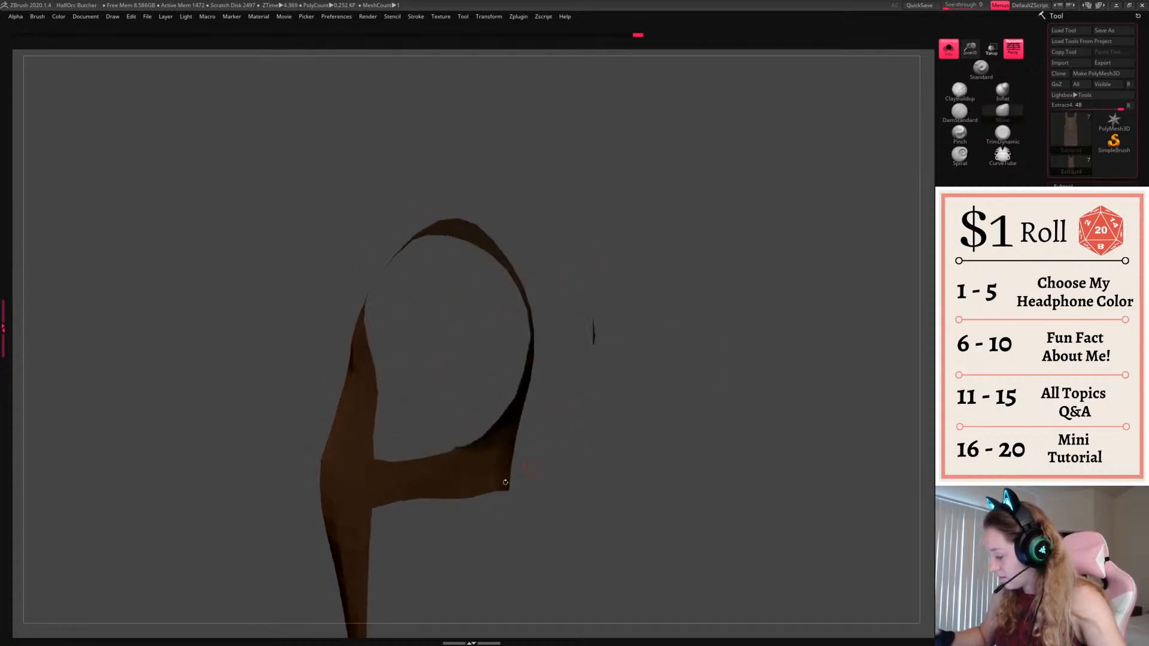
{"action": "left_click_drag", "start_coordinate": [423, 562], "coordinate": [546, 431], "text": "ctrl+alt"}
{"action": "mouse_move", "coordinate": [712, 393]}
{"action": "left_mouse_down"}
{"action": "mouse_move", "coordinate": [667, 388]}
{"action": "mouse_move", "coordinate": [734, 395]}
{"action": "left_mouse_up"}
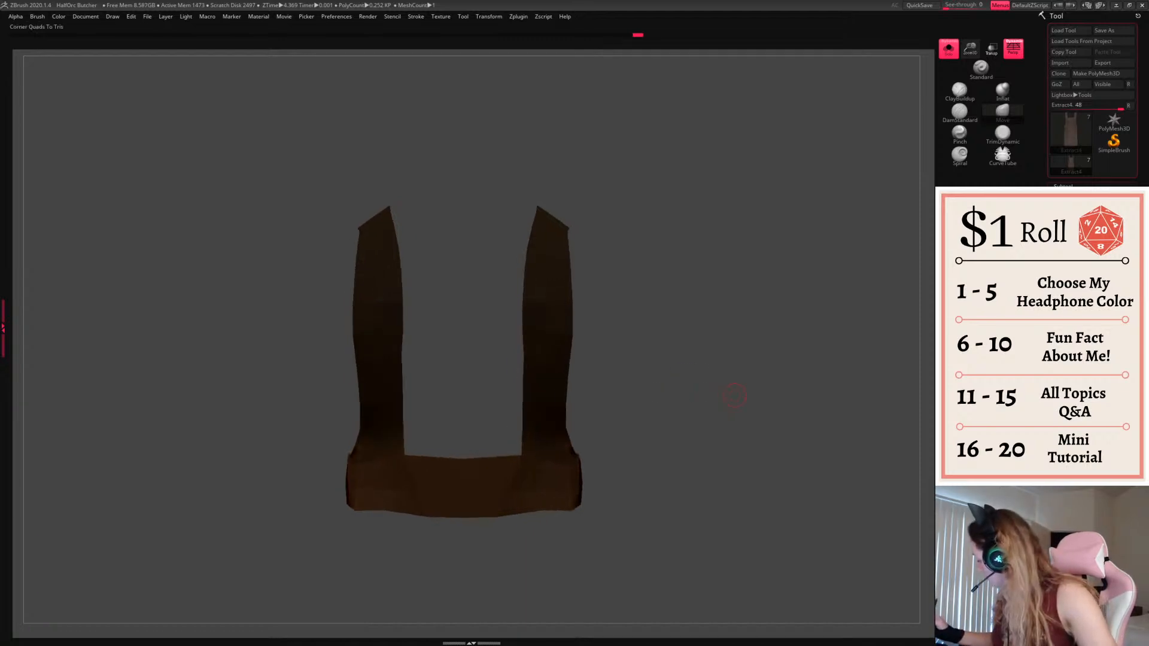
Extract the masked straps as a separate piece and show the whole figure again
{"action": "left_click_drag", "start_coordinate": [642, 483], "coordinate": [857, 432]}
{"action": "left_click", "coordinate": [949, 50]}
{"action": "left_click", "coordinate": [944, 56]}
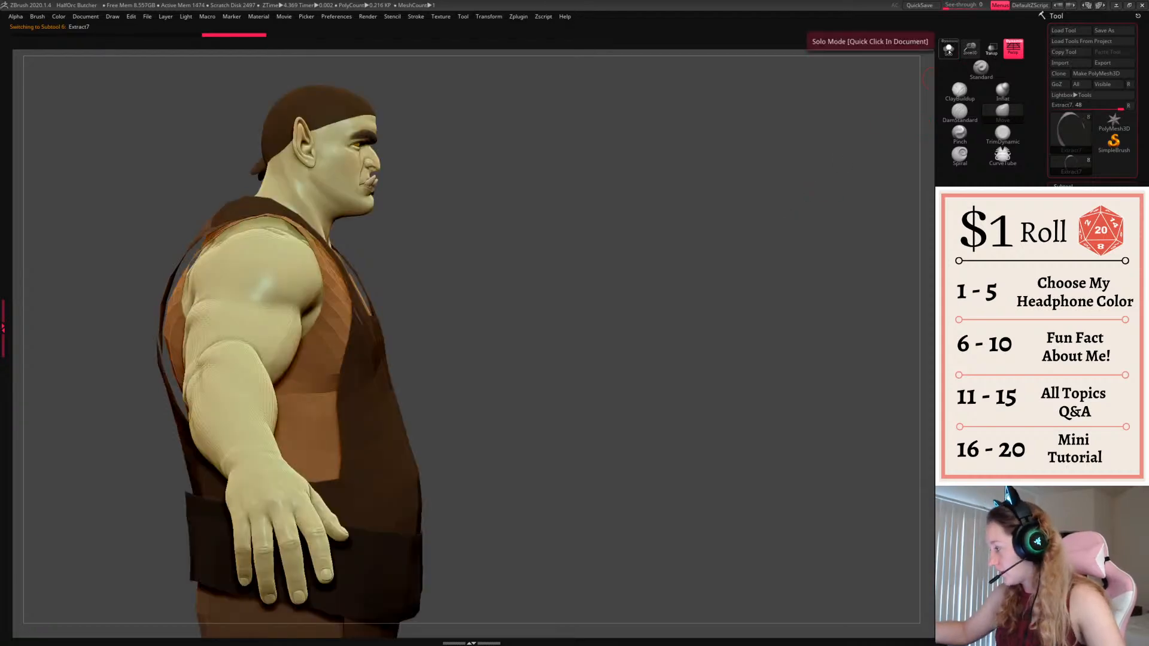
Clear the mask and inflate the extracted straps so they stand off the apron
{"action": "left_click_drag", "start_coordinate": [838, 242], "coordinate": [838, 288], "text": "shift"}
{"action": "key", "text": "w"}
{"action": "left_click_drag", "start_coordinate": [390, 560], "coordinate": [407, 542], "text": "ctrl"}
{"action": "left_click_drag", "start_coordinate": [471, 336], "coordinate": [801, 331], "text": "ctrl"}
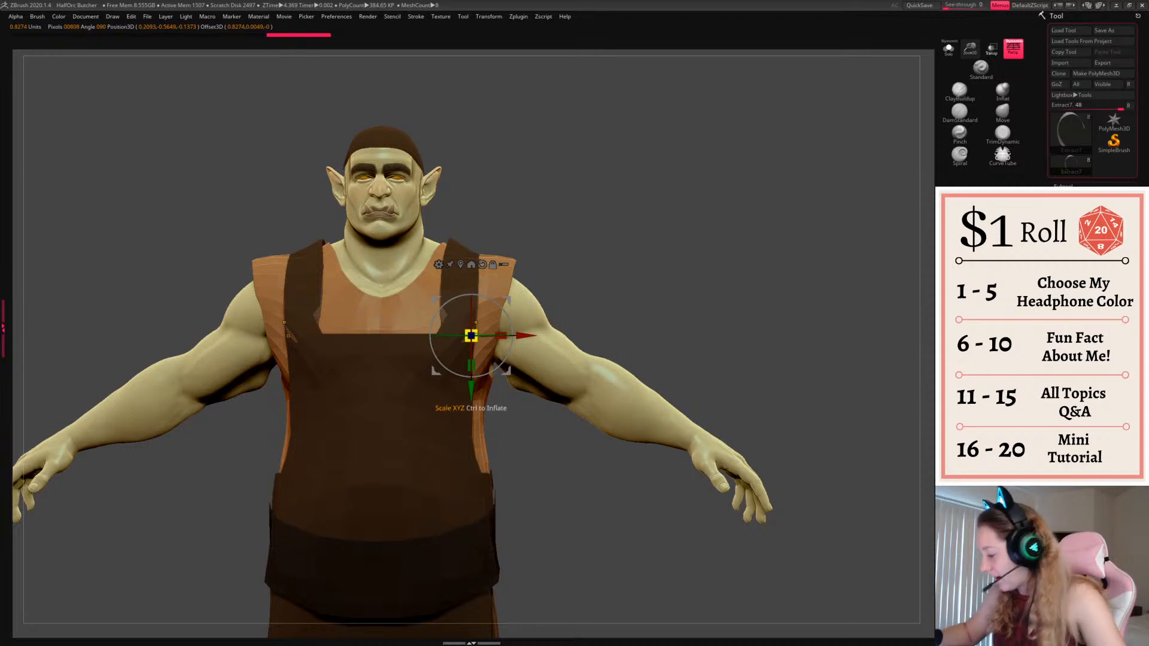
{"action": "left_click_drag", "start_coordinate": [471, 336], "coordinate": [857, 338], "text": "alt"}
{"action": "left_click_drag", "start_coordinate": [839, 288], "coordinate": [706, 306]}
Isolate the straps, compare them before and after the inflation, and return to the full figure
{"action": "left_click", "coordinate": [948, 50]}
{"action": "left_click_drag", "start_coordinate": [838, 251], "coordinate": [730, 258]}
{"action": "key", "text": "ctrl+z"}
{"action": "key", "text": "ctrl+z"}
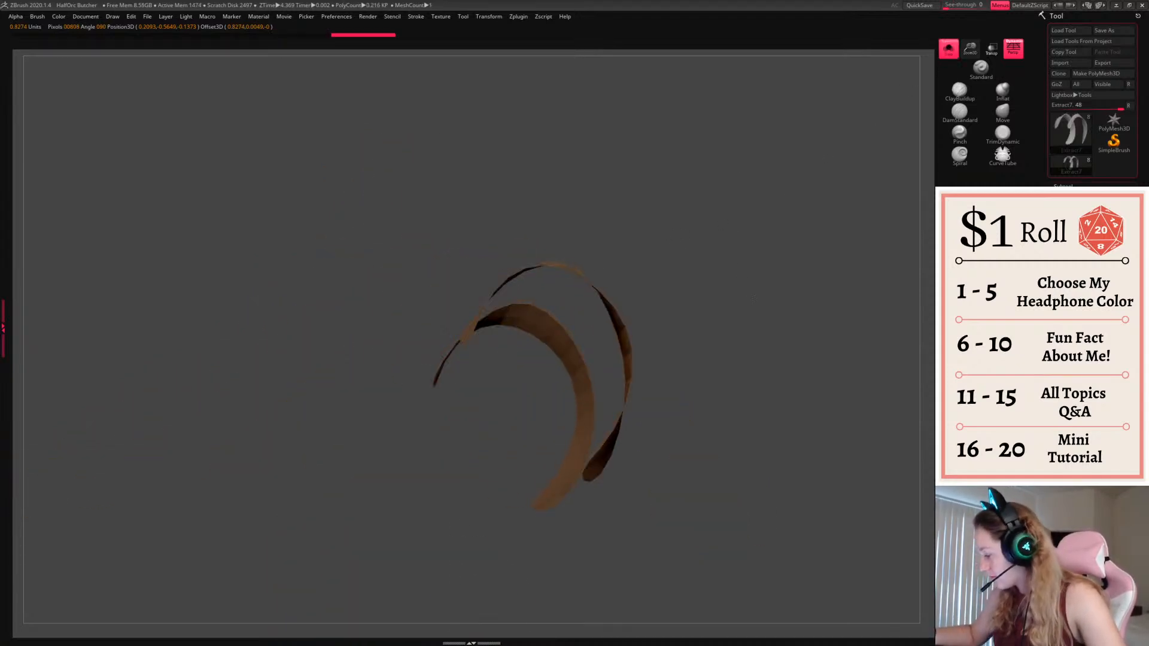
{"action": "left_click_drag", "start_coordinate": [689, 299], "coordinate": [789, 305]}
{"action": "key", "text": "ctrl+shift+z"}
{"action": "key", "text": "ctrl+shift+z"}
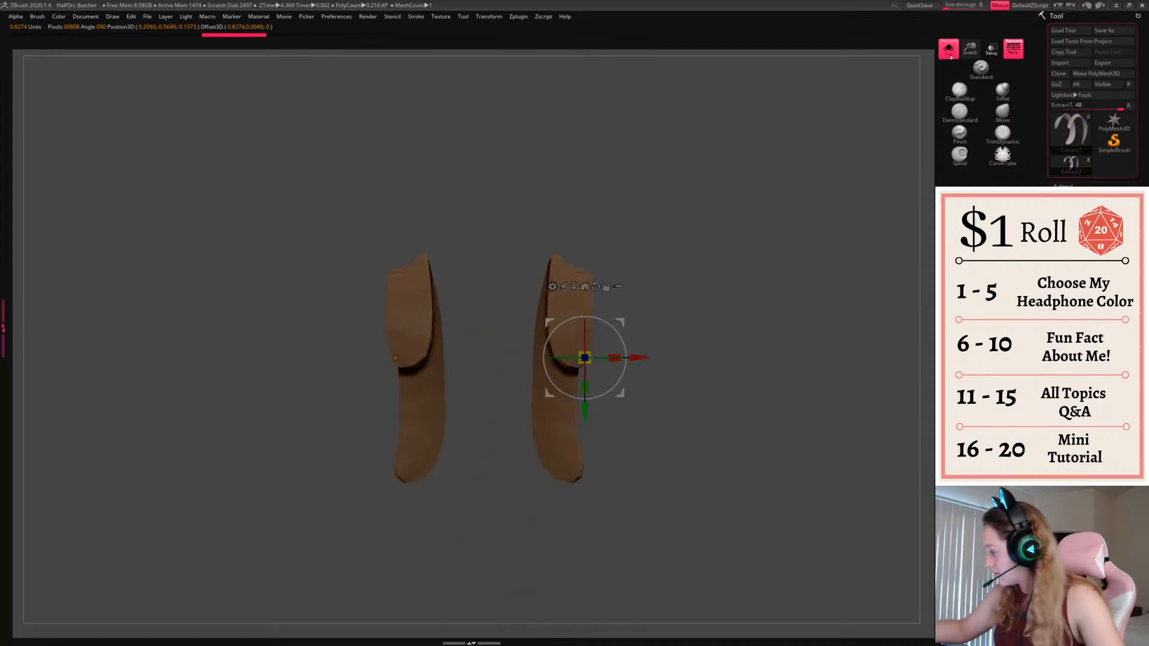
{"action": "left_click", "coordinate": [949, 50]}
Reshape the front of the straps over the chest with the Move brush and undo the last pull at the shoulder
{"action": "mouse_move", "coordinate": [640, 332]}
{"action": "left_mouse_down", "text": "alt"}
{"action": "mouse_move", "coordinate": [468, 354]}
{"action": "mouse_move", "coordinate": [509, 366]}
{"action": "left_mouse_up", "text": "alt"}
{"action": "key", "text": "q"}
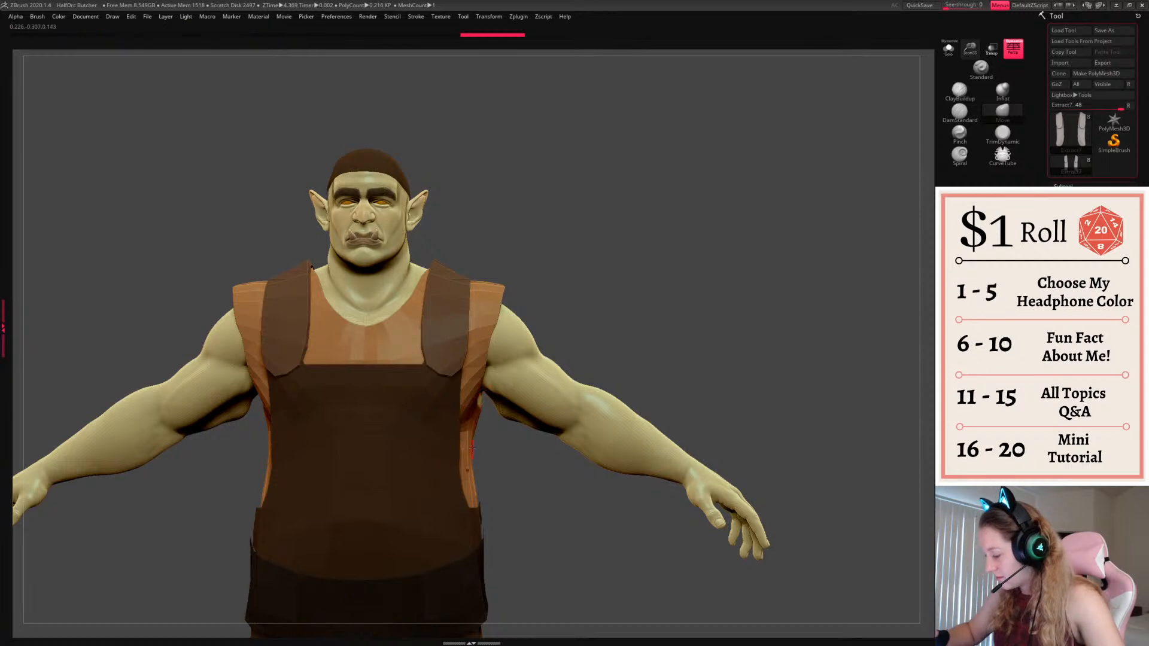
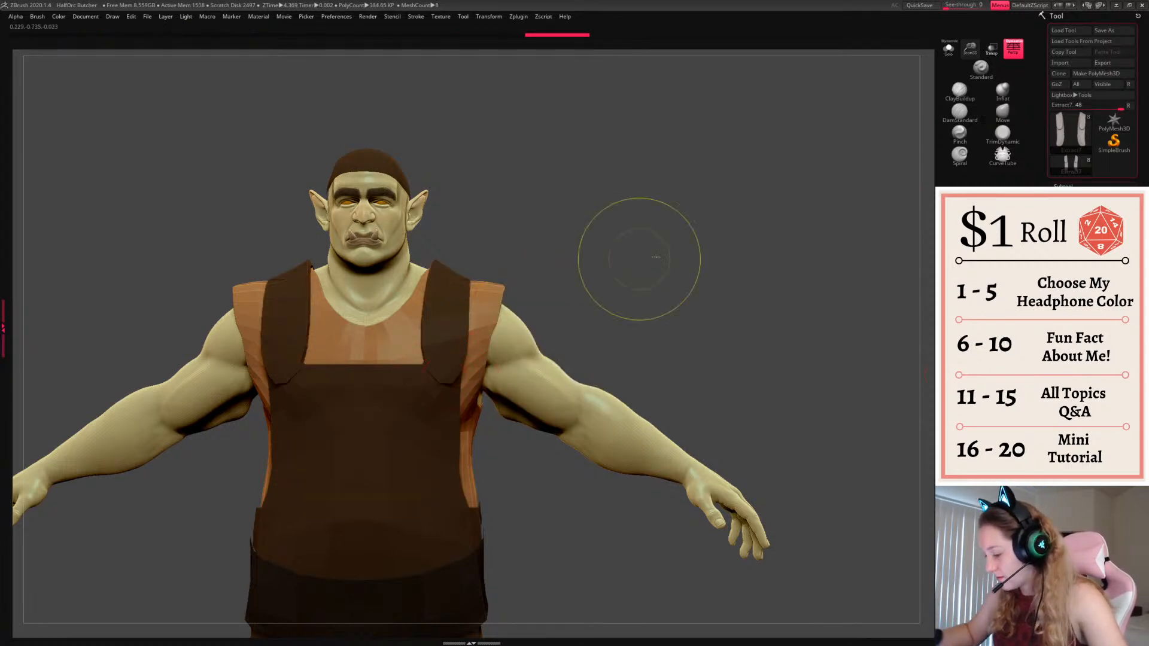
{"action": "left_click_drag", "start_coordinate": [641, 256], "coordinate": [580, 281]}
{"action": "left_click_drag", "start_coordinate": [663, 240], "coordinate": [654, 256]}
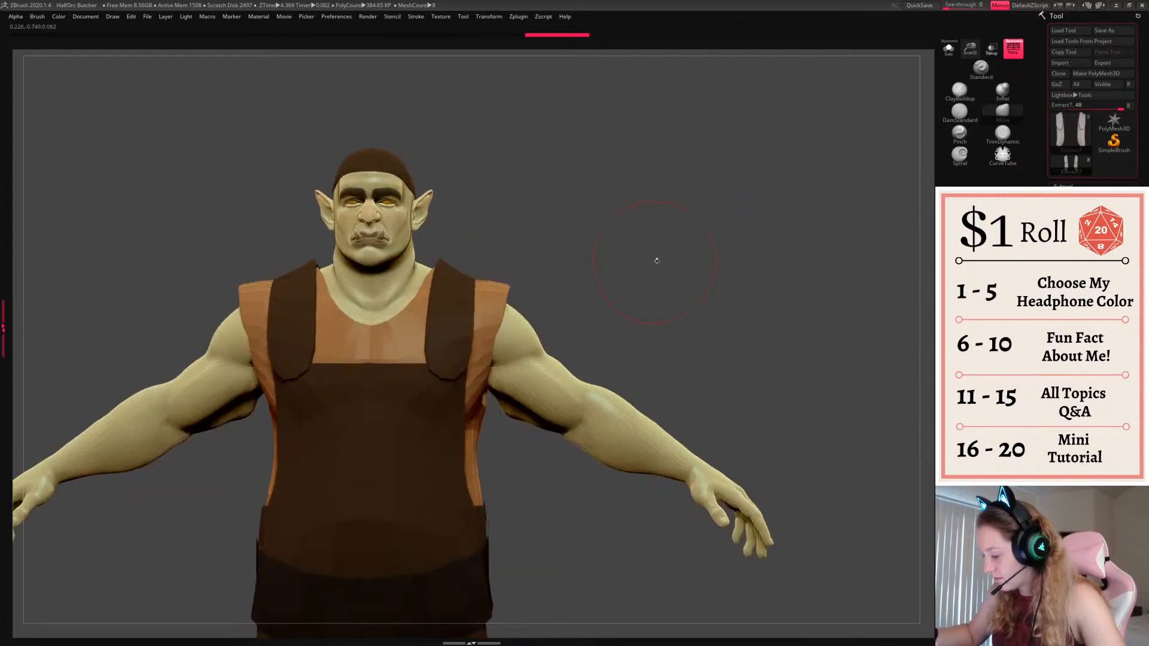
{"action": "left_click_drag", "start_coordinate": [465, 338], "coordinate": [462, 337]}
{"action": "left_click_drag", "start_coordinate": [430, 331], "coordinate": [434, 328]}
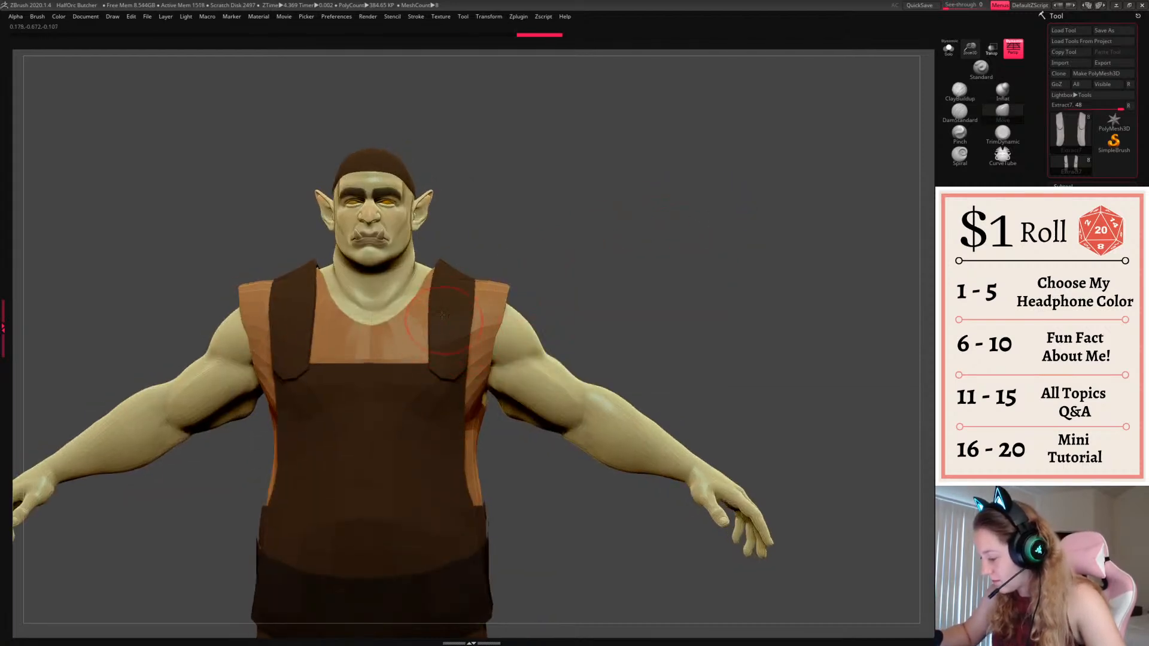
{"action": "left_click_drag", "start_coordinate": [440, 269], "coordinate": [439, 264]}
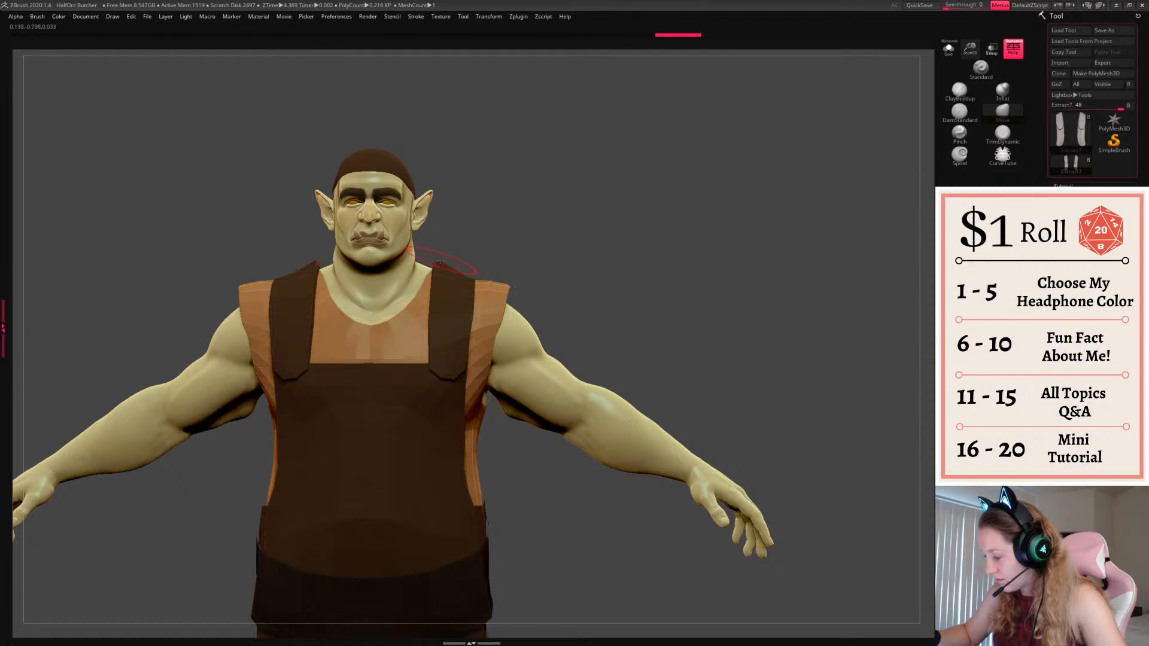
{"action": "mouse_move", "coordinate": [604, 244]}
{"action": "left_mouse_down"}
{"action": "mouse_move", "coordinate": [521, 235]}
{"action": "mouse_move", "coordinate": [536, 220]}
{"action": "left_mouse_up"}
{"action": "key", "text": "ctrl+z"}
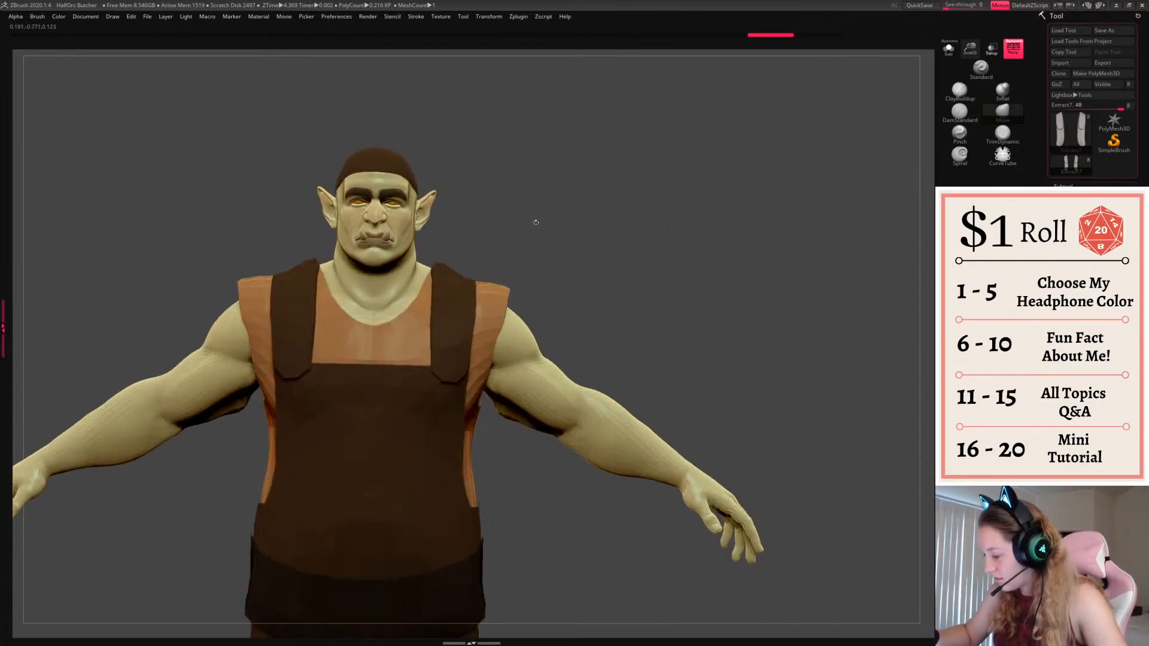
Reselect the straps and pull their lower back ends down over the apron's back band
{"action": "left_click", "coordinate": [440, 271], "text": "alt"}
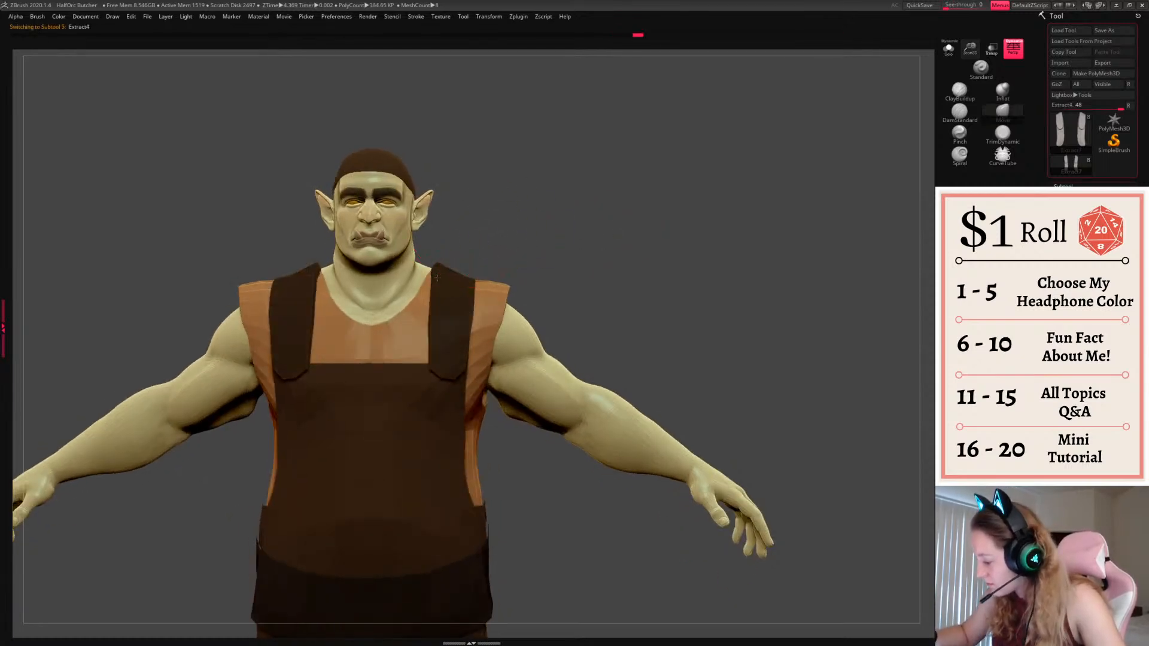
{"action": "mouse_move", "coordinate": [582, 240]}
{"action": "left_mouse_down"}
{"action": "mouse_move", "coordinate": [662, 260]}
{"action": "mouse_move", "coordinate": [510, 285]}
{"action": "mouse_move", "coordinate": [496, 274]}
{"action": "left_mouse_up"}
{"action": "left_click", "coordinate": [466, 279], "text": "alt"}
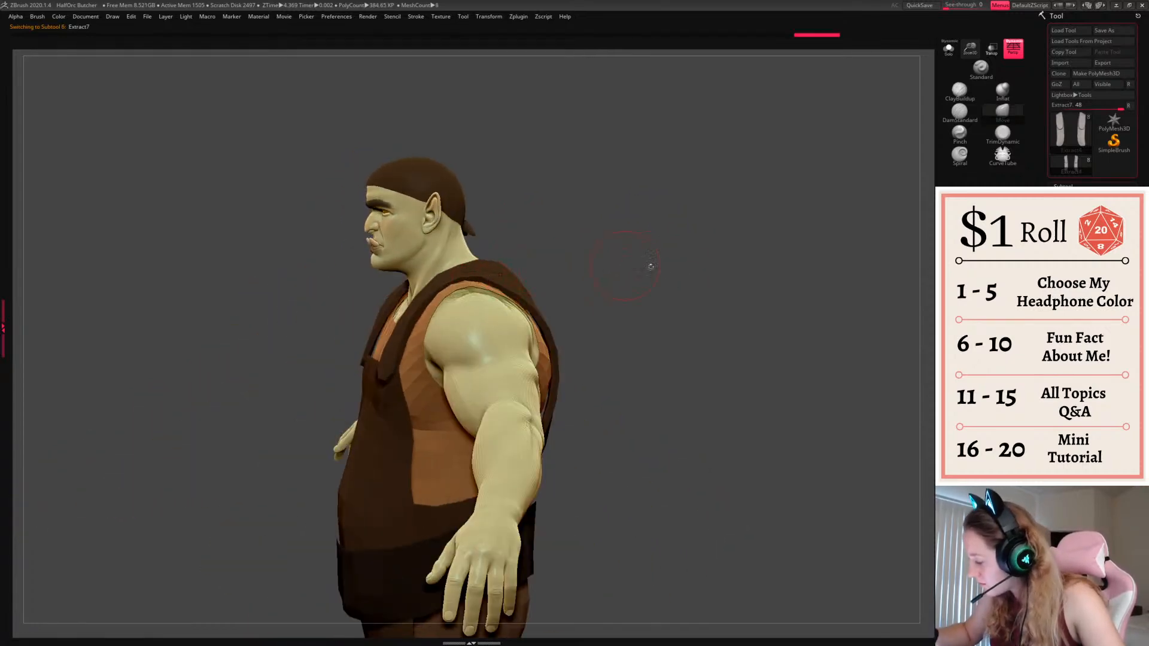
{"action": "left_click_drag", "start_coordinate": [651, 266], "coordinate": [458, 269]}
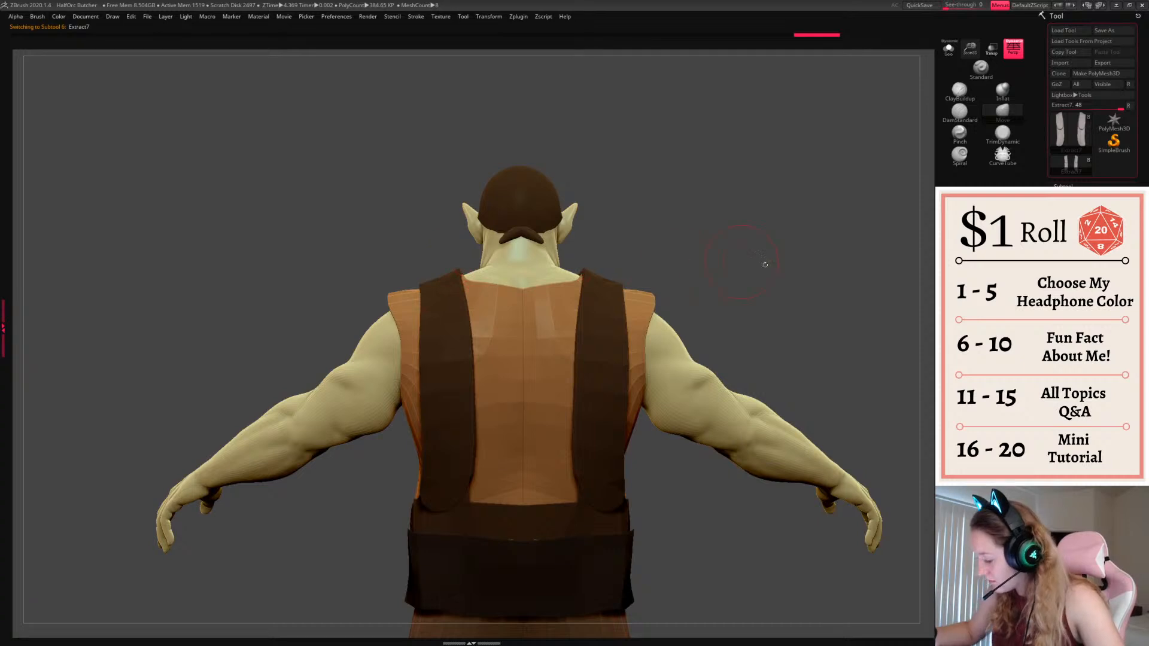
{"action": "left_click_drag", "start_coordinate": [765, 265], "coordinate": [725, 248], "text": "alt"}
{"action": "mouse_move", "coordinate": [563, 461]}
{"action": "left_mouse_down"}
{"action": "mouse_move", "coordinate": [544, 500]}
{"action": "mouse_move", "coordinate": [568, 514]}
{"action": "left_mouse_up"}
{"action": "mouse_move", "coordinate": [737, 510]}
{"action": "left_mouse_down"}
{"action": "mouse_move", "coordinate": [664, 508]}
{"action": "mouse_move", "coordinate": [601, 479]}
{"action": "left_mouse_up"}
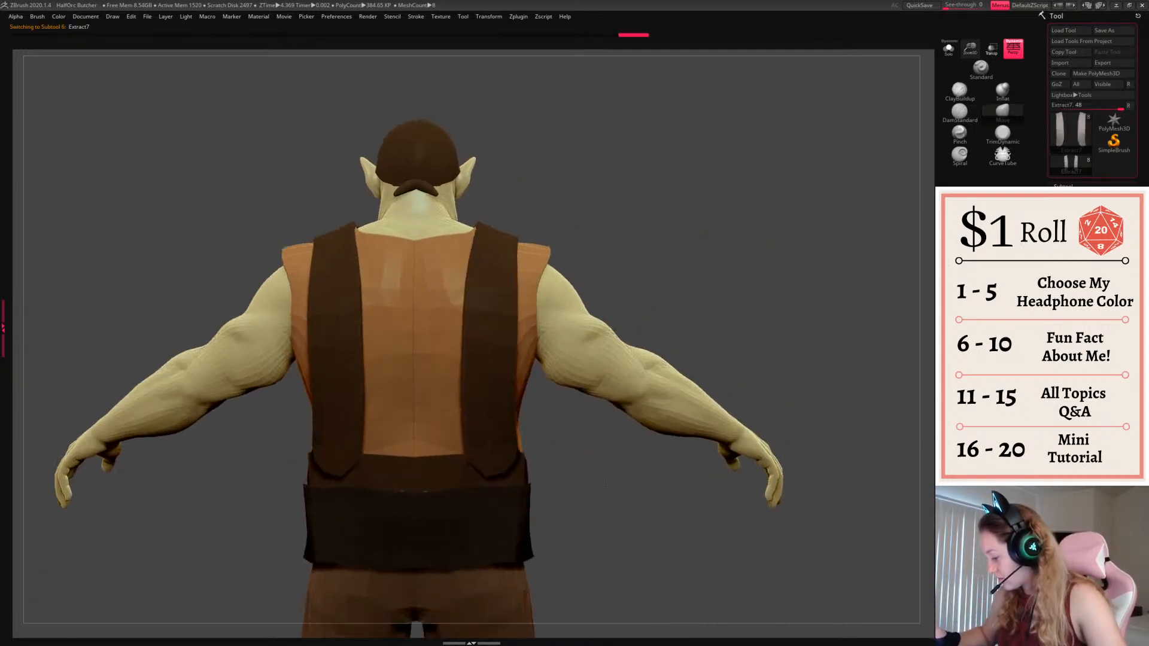
{"action": "left_click_drag", "start_coordinate": [689, 485], "coordinate": [574, 479]}
{"action": "left_click_drag", "start_coordinate": [500, 475], "coordinate": [504, 468]}
{"action": "left_click_drag", "start_coordinate": [620, 479], "coordinate": [646, 488]}
Adjust the straps' inner edges along the upper back with the Move brush
{"action": "left_click_drag", "start_coordinate": [452, 413], "coordinate": [458, 388]}
{"action": "left_click_drag", "start_coordinate": [453, 336], "coordinate": [459, 333]}
{"action": "left_click_drag", "start_coordinate": [456, 282], "coordinate": [463, 279]}
{"action": "left_click_drag", "start_coordinate": [634, 473], "coordinate": [362, 440]}
Undo the last pull and reshape the straps' lower front ends, lengthening them over the apron's chest panel
{"action": "left_click_drag", "start_coordinate": [816, 200], "coordinate": [671, 240], "text": "shift"}
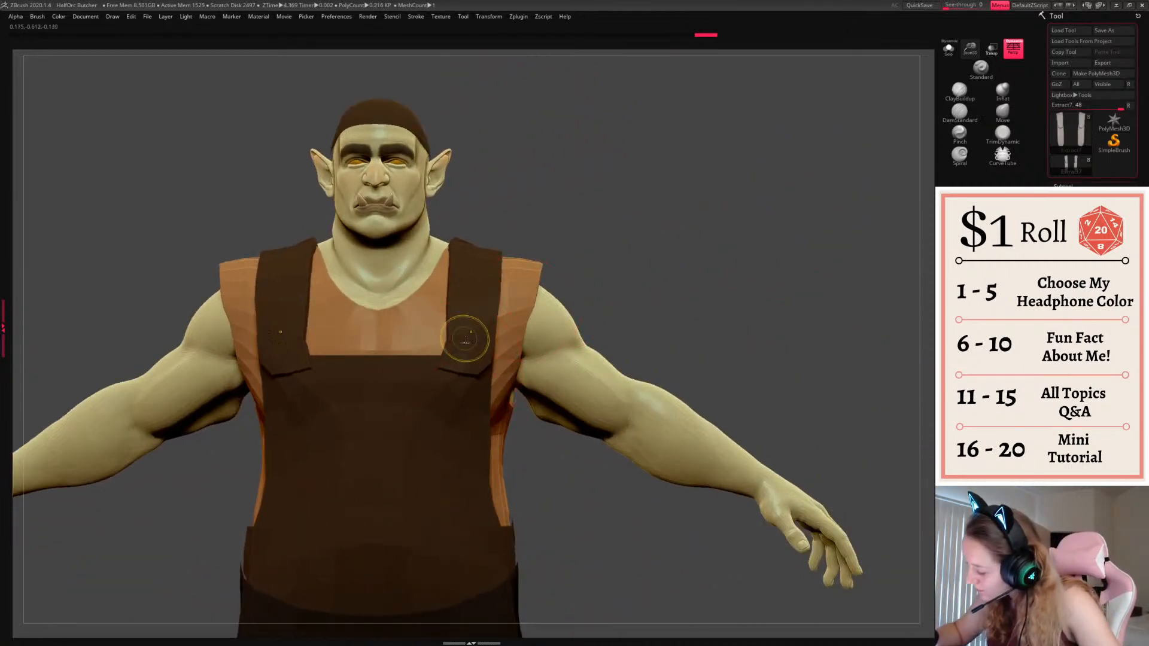
{"action": "key", "text": "ctrl+z"}
{"action": "left_click_drag", "start_coordinate": [608, 210], "coordinate": [565, 214]}
{"action": "left_click_drag", "start_coordinate": [453, 353], "coordinate": [439, 342]}
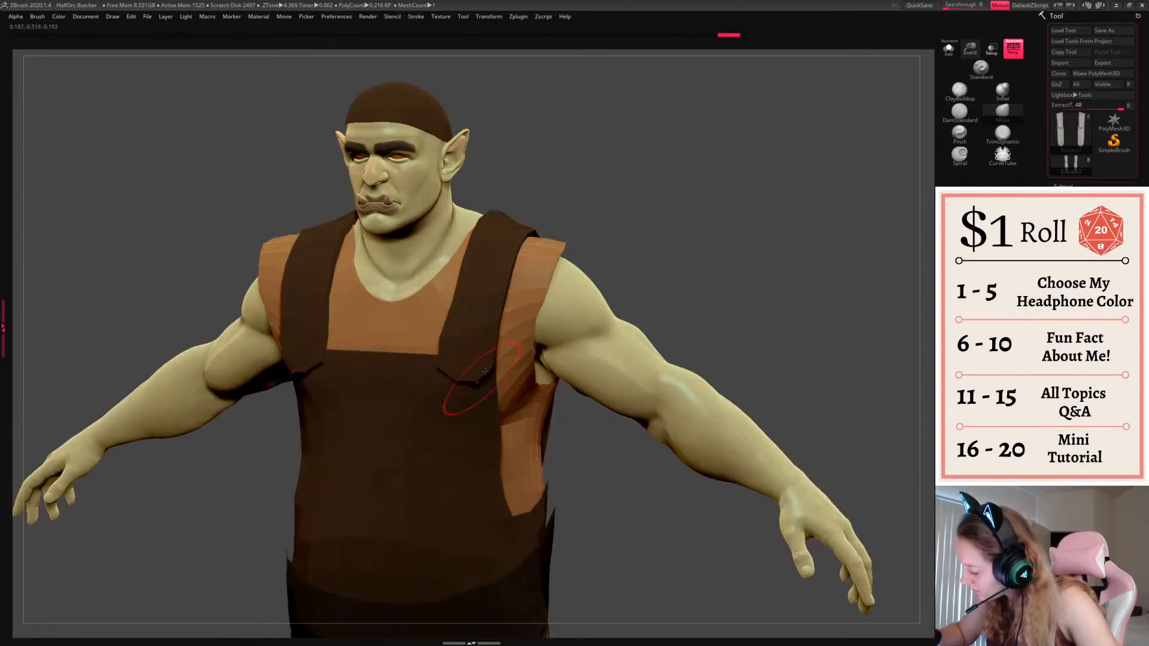
{"action": "left_click_drag", "start_coordinate": [635, 216], "coordinate": [601, 264]}
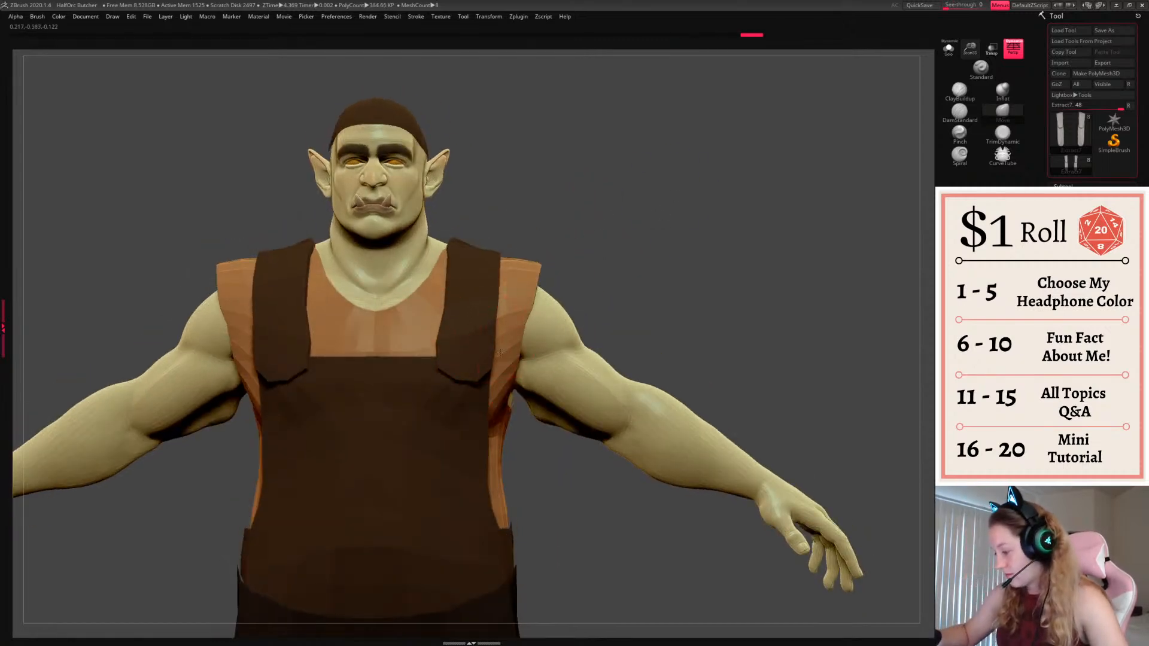
{"action": "left_click_drag", "start_coordinate": [500, 354], "coordinate": [500, 343]}
{"action": "mouse_move", "coordinate": [445, 330]}
{"action": "left_mouse_down"}
{"action": "mouse_move", "coordinate": [449, 351]}
{"action": "mouse_move", "coordinate": [435, 345]}
{"action": "left_mouse_up"}
{"action": "mouse_move", "coordinate": [605, 497]}
{"action": "left_mouse_down"}
{"action": "mouse_move", "coordinate": [706, 500]}
{"action": "mouse_move", "coordinate": [623, 497]}
{"action": "left_mouse_up"}
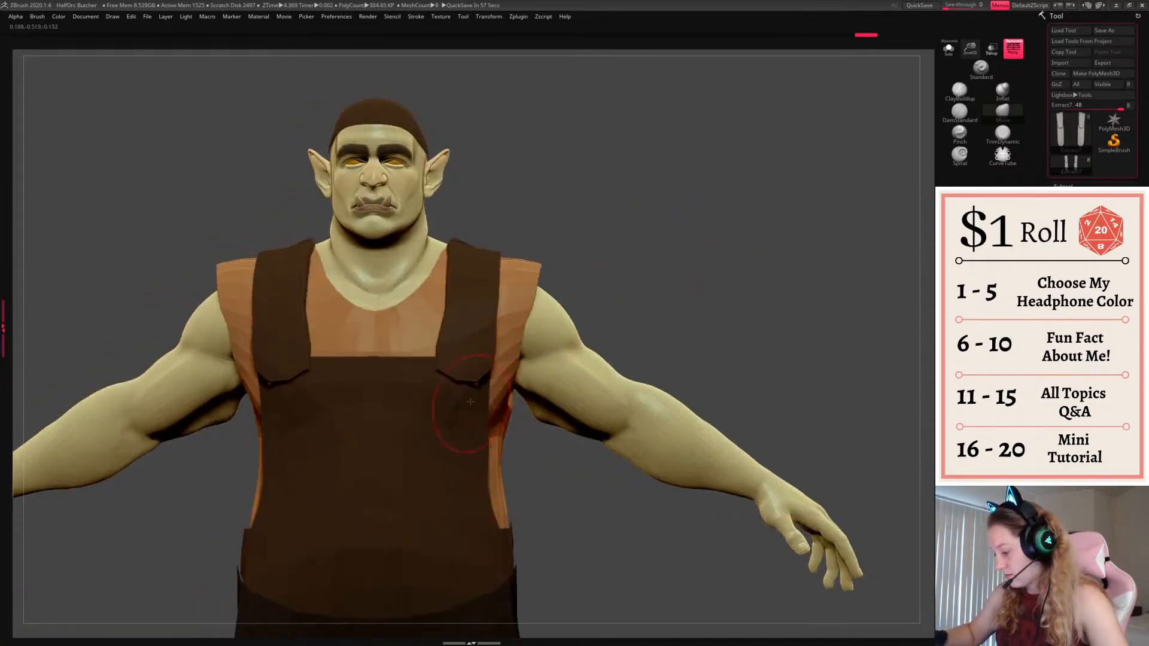
{"action": "left_click_drag", "start_coordinate": [468, 391], "coordinate": [471, 401]}
Change the brush size and push the straps' back ends down behind the waistband
{"action": "mouse_move", "coordinate": [651, 262]}
{"action": "left_mouse_down"}
{"action": "mouse_move", "coordinate": [742, 266]}
{"action": "mouse_move", "coordinate": [654, 304]}
{"action": "left_mouse_up"}
{"action": "left_click", "coordinate": [483, 330], "text": "alt"}
{"action": "key", "text": "space"}
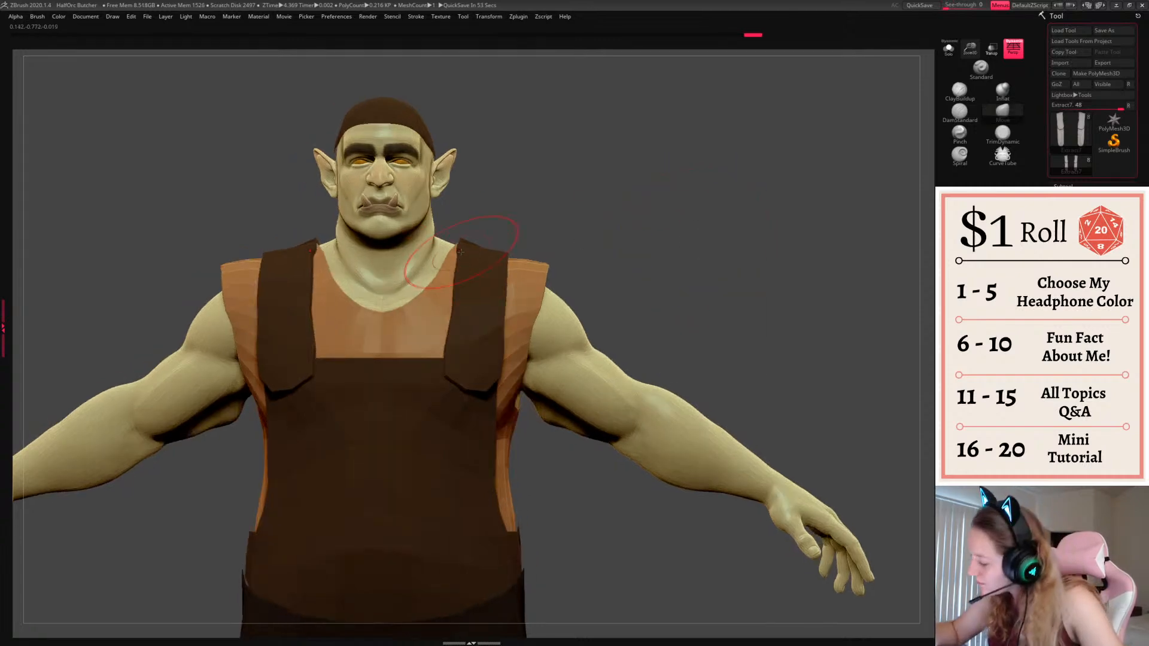
{"action": "key", "text": "f"}
{"action": "key", "text": "f"}
{"action": "mouse_move", "coordinate": [666, 385]}
{"action": "left_mouse_down", "text": "alt"}
{"action": "mouse_move", "coordinate": [602, 390]}
{"action": "mouse_move", "coordinate": [335, 354]}
{"action": "mouse_move", "coordinate": [194, 359]}
{"action": "left_mouse_up", "text": "alt"}
{"action": "key", "text": "space"}
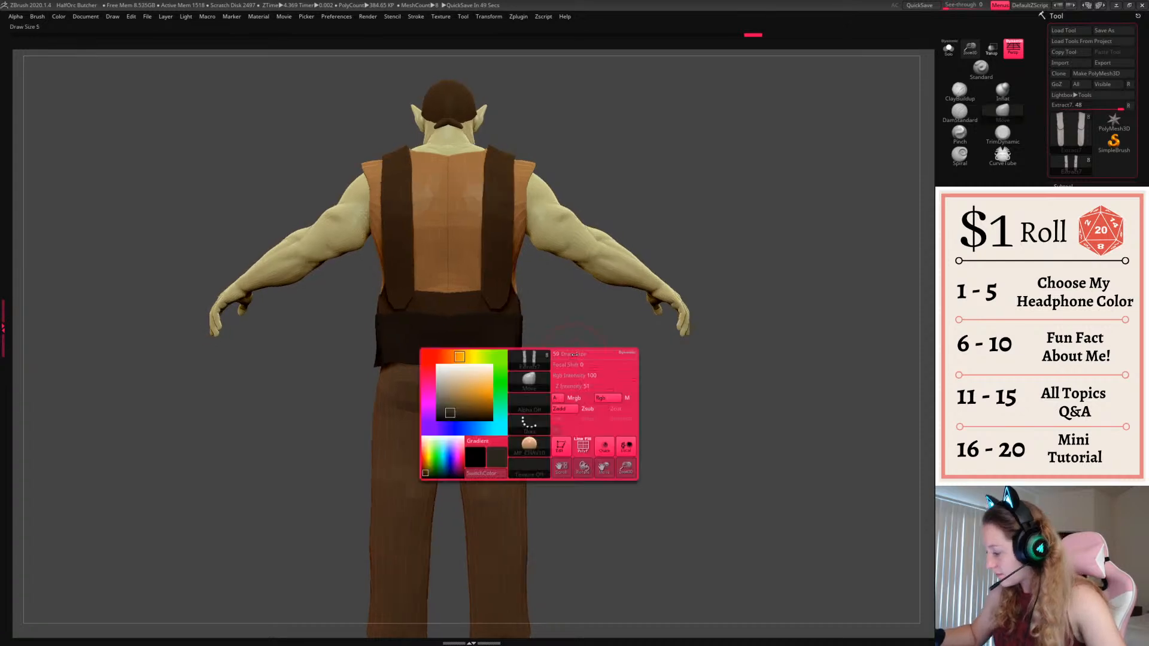
{"action": "left_click_drag", "start_coordinate": [563, 351], "coordinate": [419, 334]}
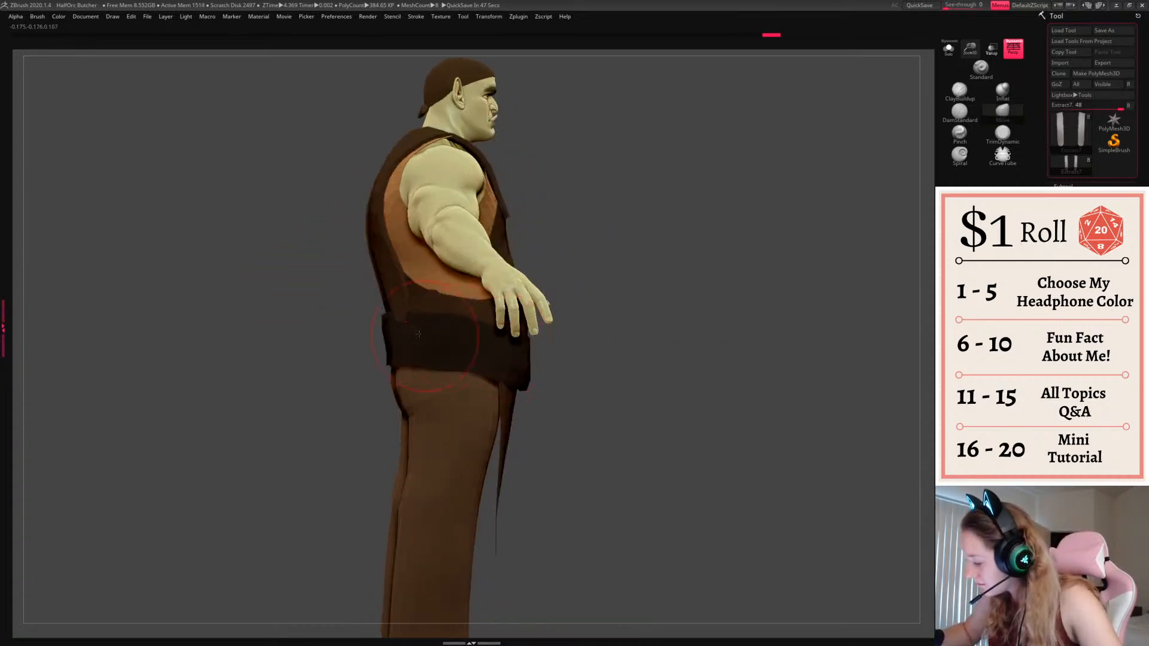
{"action": "left_click_drag", "start_coordinate": [535, 281], "coordinate": [712, 283]}
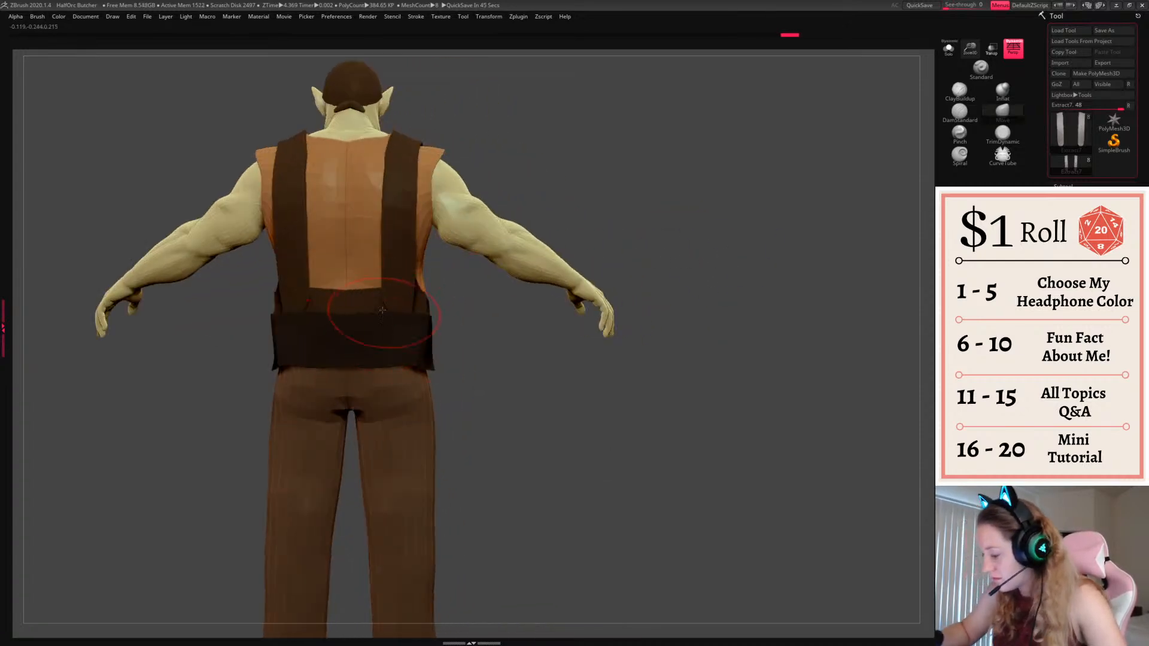
{"action": "key", "text": "space"}
{"action": "left_click_drag", "start_coordinate": [414, 337], "coordinate": [566, 354]}
Choose the IMM clothing brush's Knot insert, place it on both straps' front ends and push it in against the fabric
{"action": "key", "text": "b"}
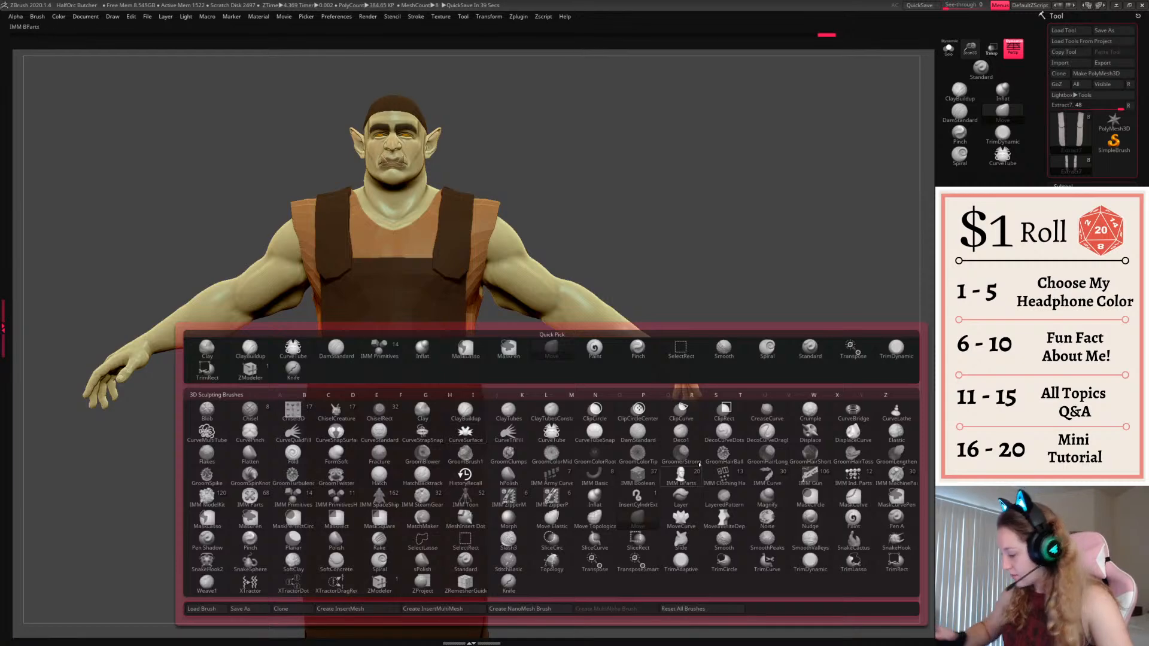
{"action": "left_click", "coordinate": [724, 476]}
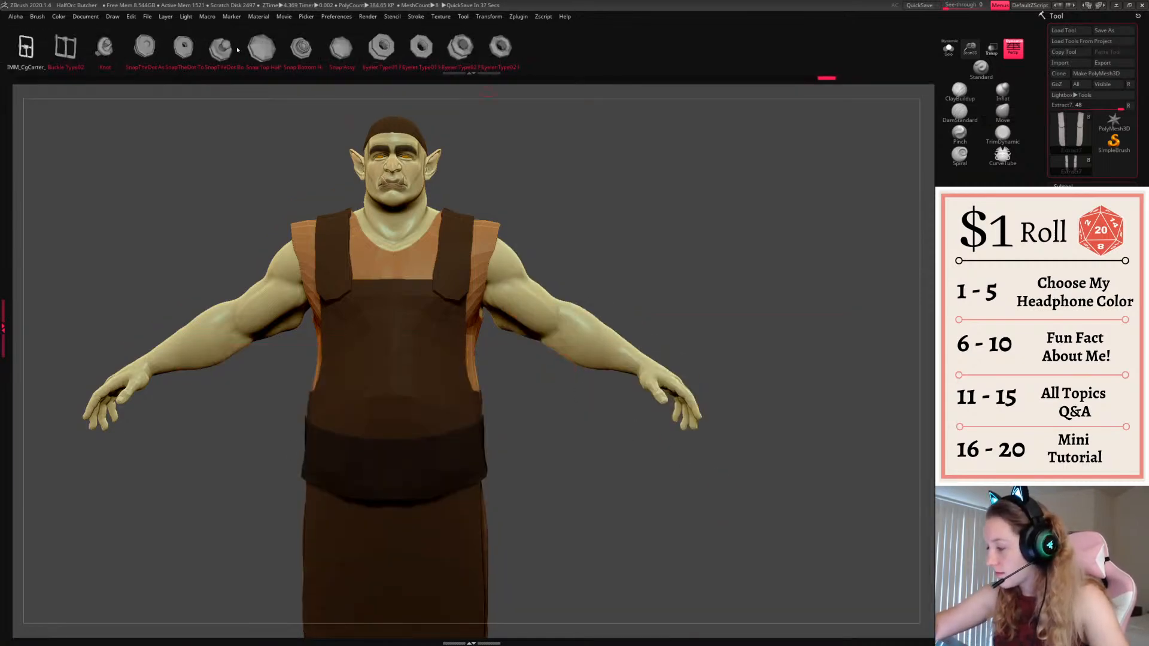
{"action": "left_click", "coordinate": [115, 49]}
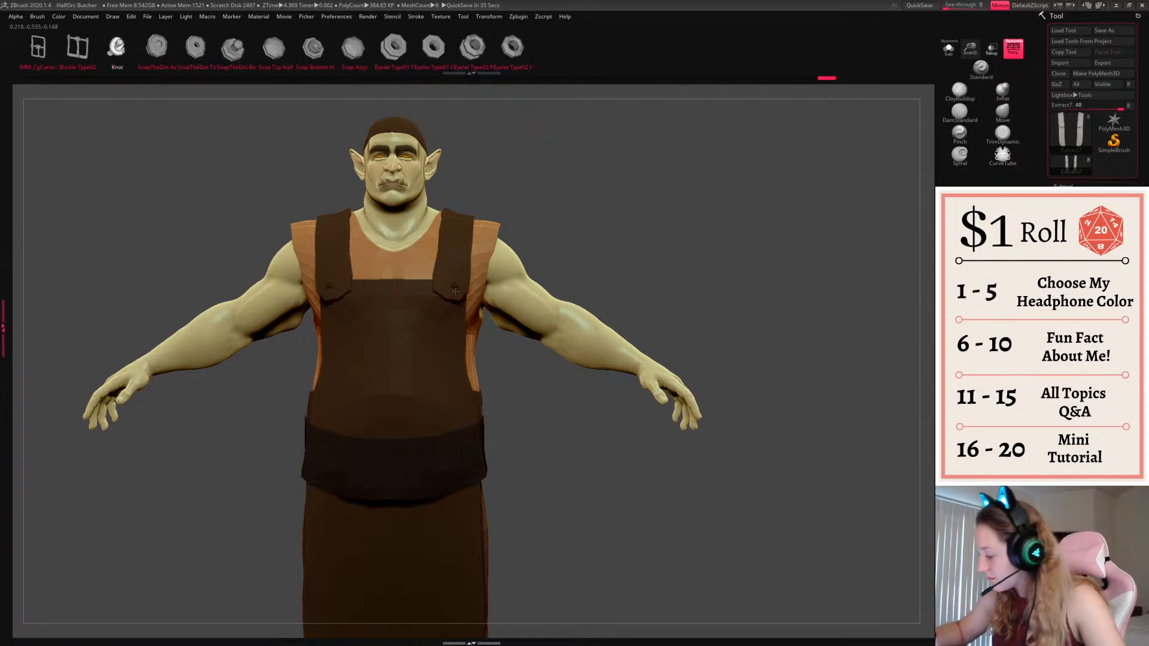
{"action": "left_click_drag", "start_coordinate": [458, 299], "coordinate": [458, 301]}
{"action": "left_click_drag", "start_coordinate": [676, 257], "coordinate": [511, 249]}
{"action": "key", "text": "w"}
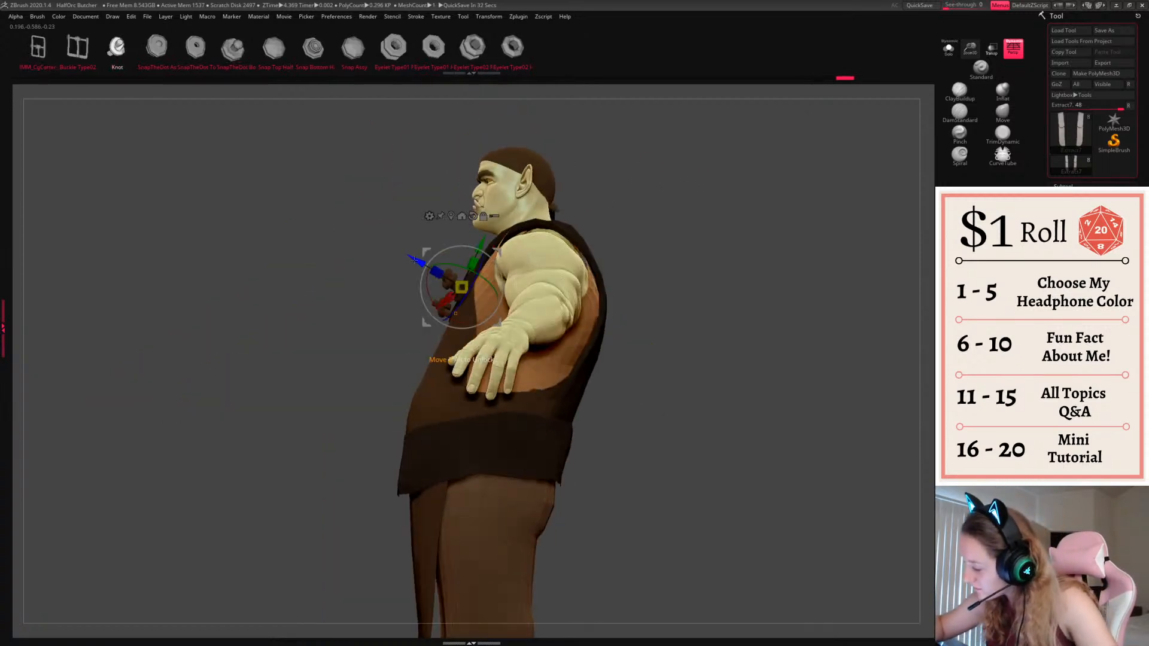
{"action": "left_click_drag", "start_coordinate": [414, 260], "coordinate": [426, 265]}
{"action": "key", "text": "q"}
{"action": "left_click_drag", "start_coordinate": [641, 197], "coordinate": [767, 272], "text": "shift"}
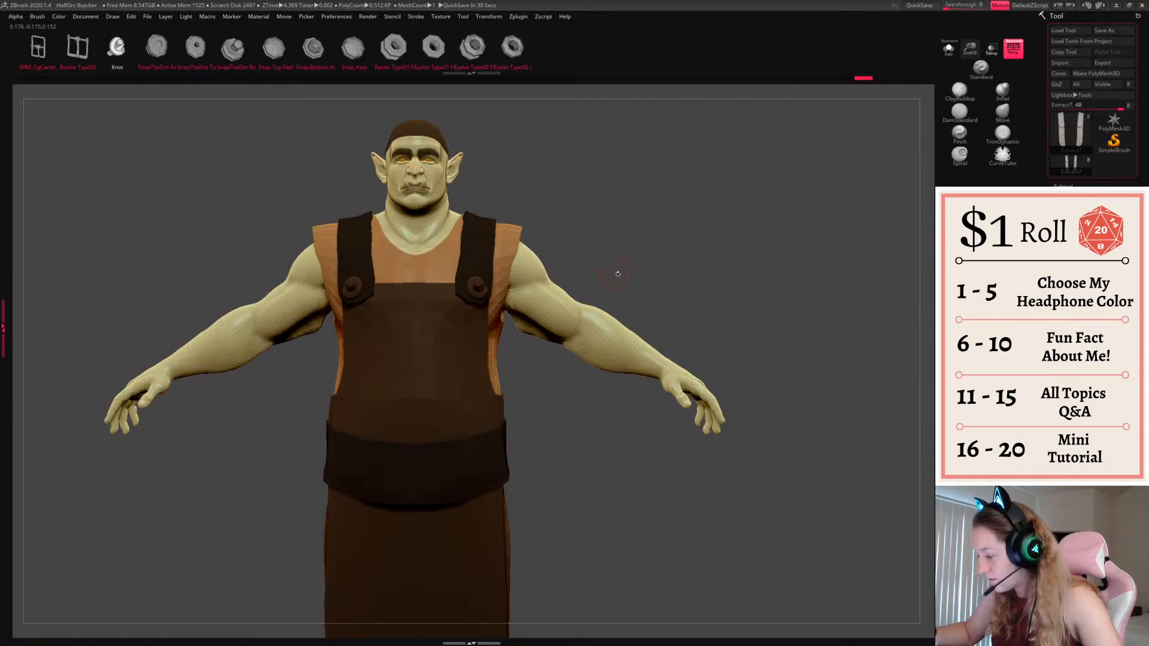
Replace the knots with the Snap Assy insert and shift the snaps outward to sit on the straps' front ends
{"action": "left_click_drag", "start_coordinate": [618, 274], "coordinate": [599, 307], "text": "alt"}
{"action": "left_click_drag", "start_coordinate": [971, 49], "coordinate": [973, 100]}
{"action": "key", "text": "w"}
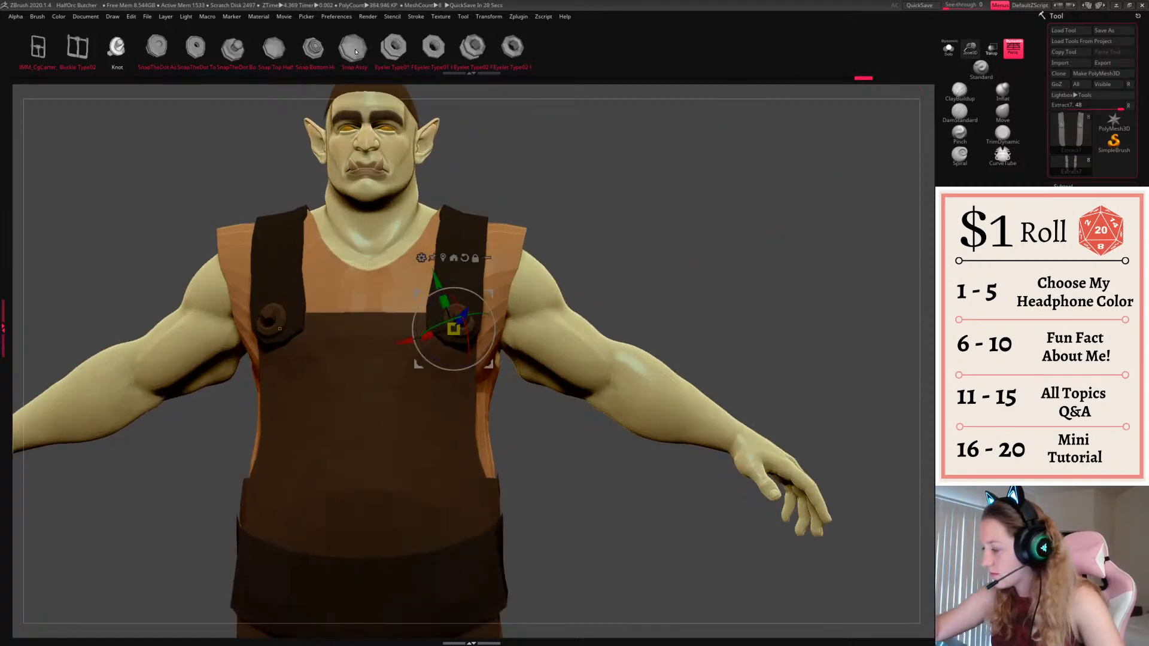
{"action": "left_click", "coordinate": [356, 52]}
{"action": "left_click_drag", "start_coordinate": [549, 276], "coordinate": [620, 255]}
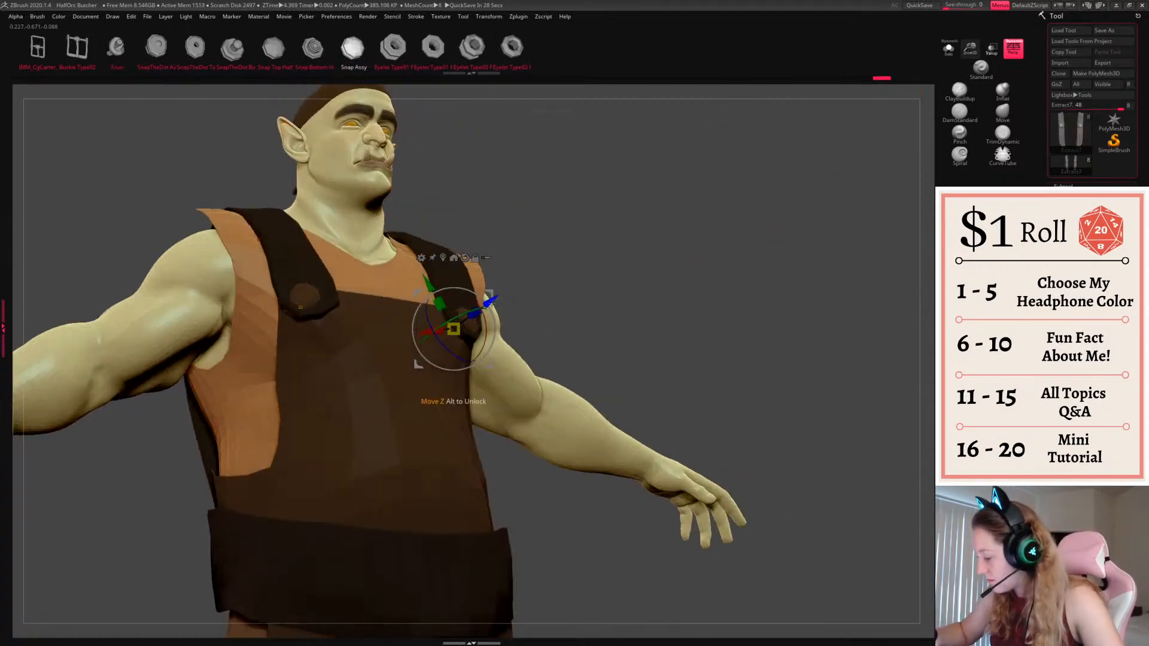
{"action": "left_click_drag", "start_coordinate": [492, 302], "coordinate": [497, 296]}
{"action": "left_click_drag", "start_coordinate": [616, 267], "coordinate": [552, 310]}
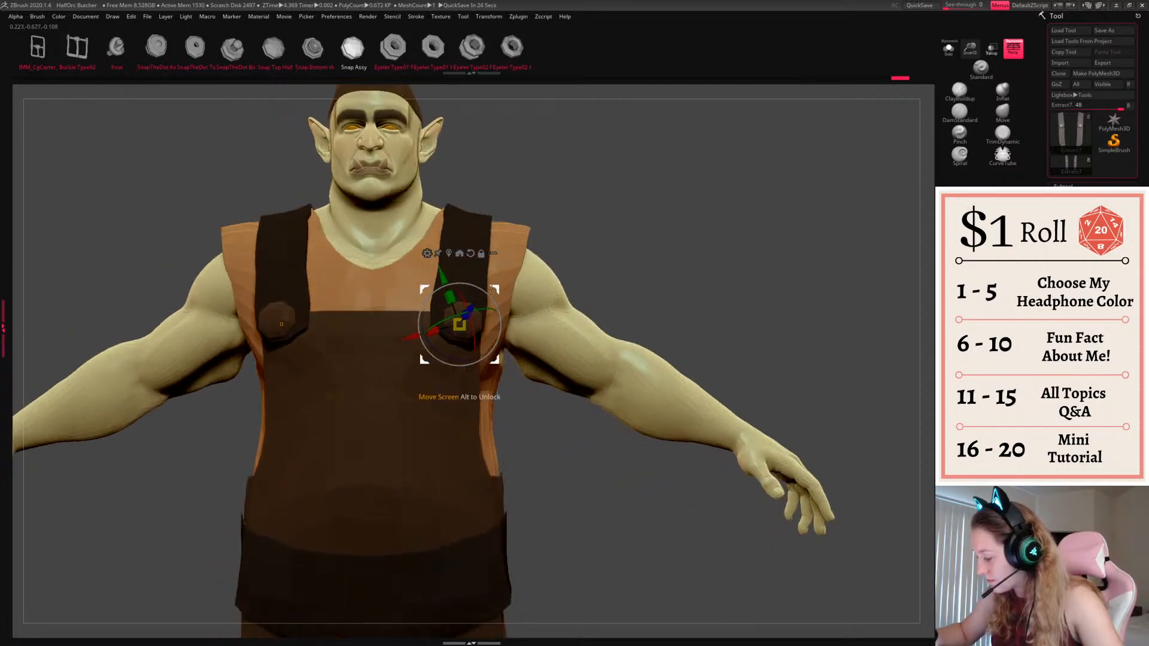
Nudge the snaps into place on the straps and fill only the snaps with a lighter, muted brown
{"action": "left_click_drag", "start_coordinate": [491, 289], "coordinate": [488, 285]}
{"action": "key", "text": "q"}
{"action": "key", "text": "space"}
{"action": "left_click", "coordinate": [536, 325]}
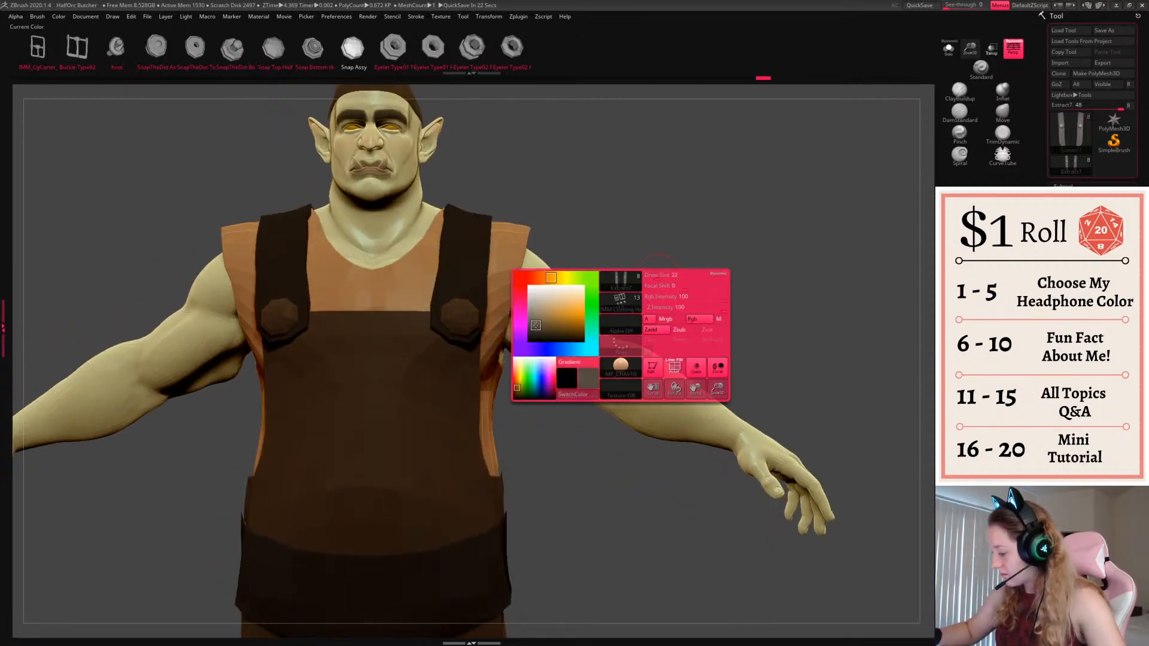
{"action": "left_click_drag", "start_coordinate": [536, 325], "coordinate": [533, 329]}
{"action": "left_click", "coordinate": [960, 336]}
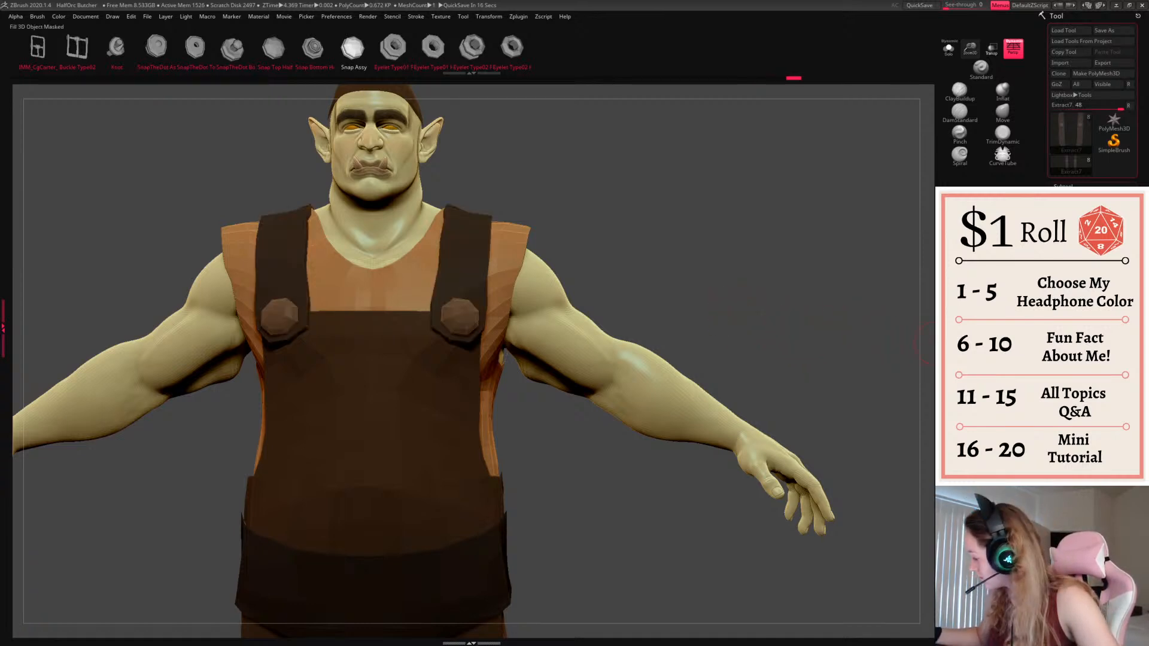
Compare the snap colour by undoing and redoing the fill, clear the mask from the straps and frame the figure
{"action": "left_click_drag", "start_coordinate": [774, 335], "coordinate": [788, 347], "text": "ctrl"}
{"action": "key", "text": "ctrl+z"}
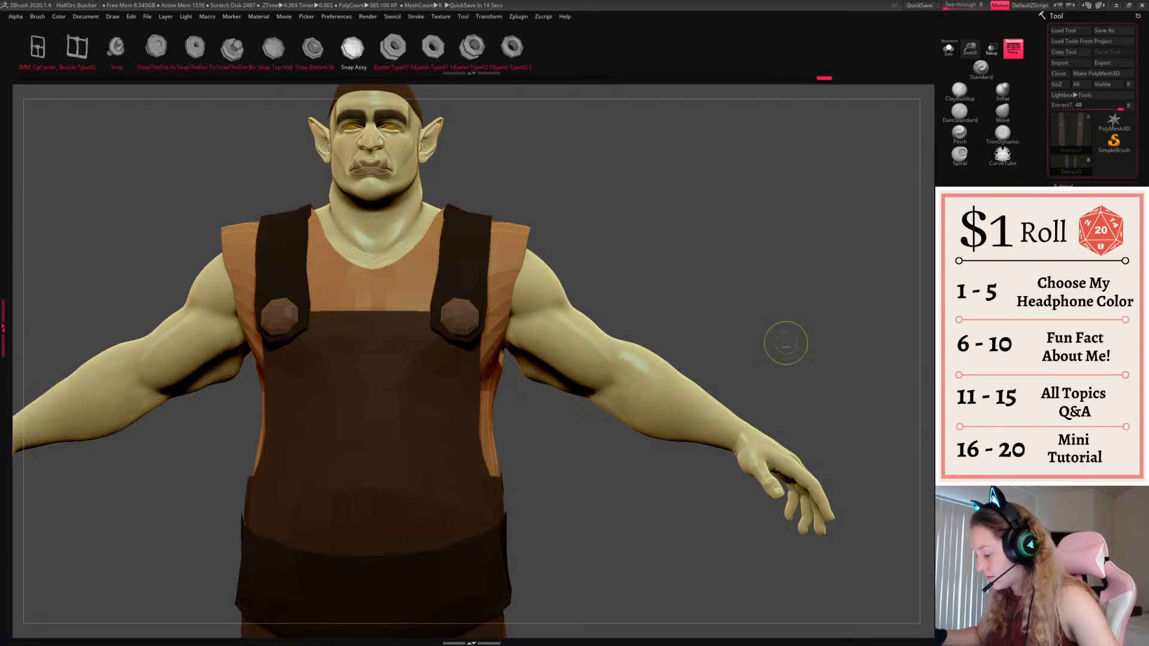
{"action": "key", "text": "ctrl+z"}
{"action": "key", "text": "ctrl+shift+z"}
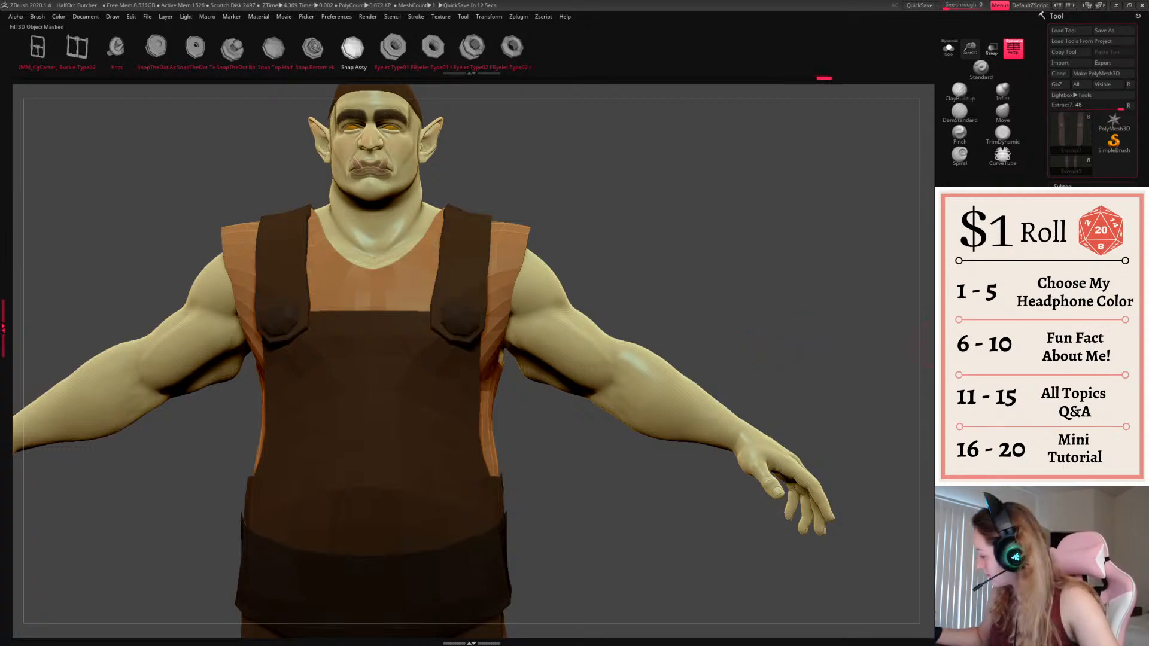
{"action": "key", "text": "ctrl+shift+z"}
{"action": "mouse_move", "coordinate": [783, 333]}
{"action": "left_mouse_down", "text": "ctrl"}
{"action": "mouse_move", "coordinate": [798, 337]}
{"action": "mouse_move", "coordinate": [694, 395]}
{"action": "mouse_move", "coordinate": [453, 473]}
{"action": "left_mouse_up", "text": "ctrl"}
{"action": "key", "text": "f"}
{"action": "key", "text": "f"}
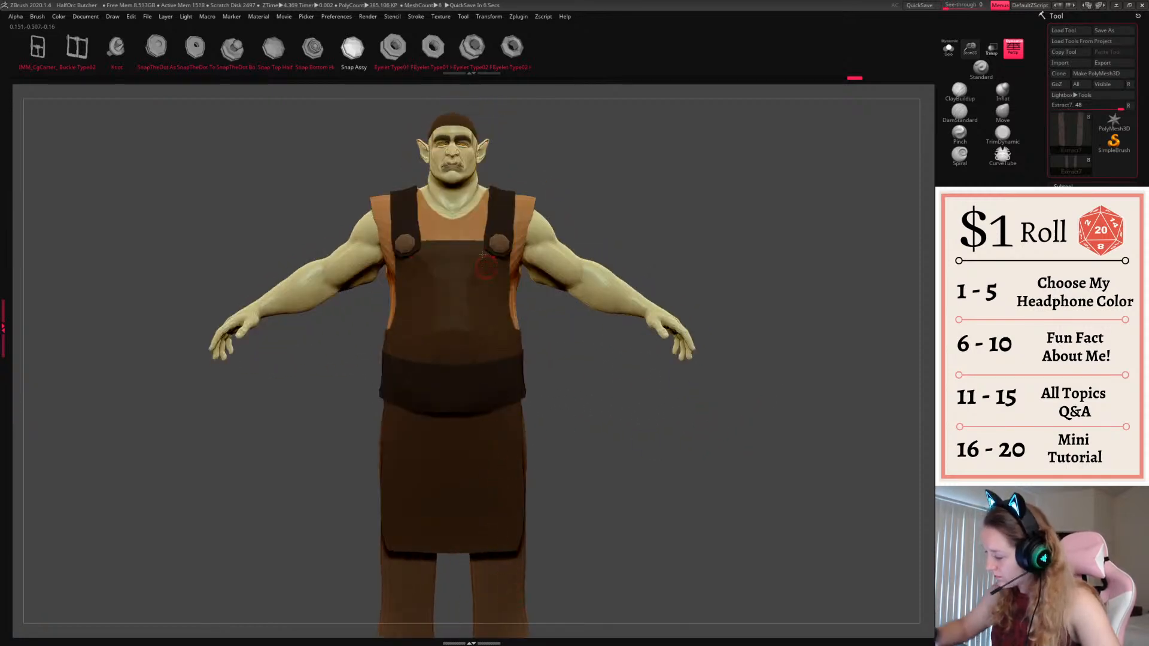
Select the shirt under the apron, fill it with a brown colour and clear any mask
{"action": "left_click", "coordinate": [485, 266], "text": "alt"}
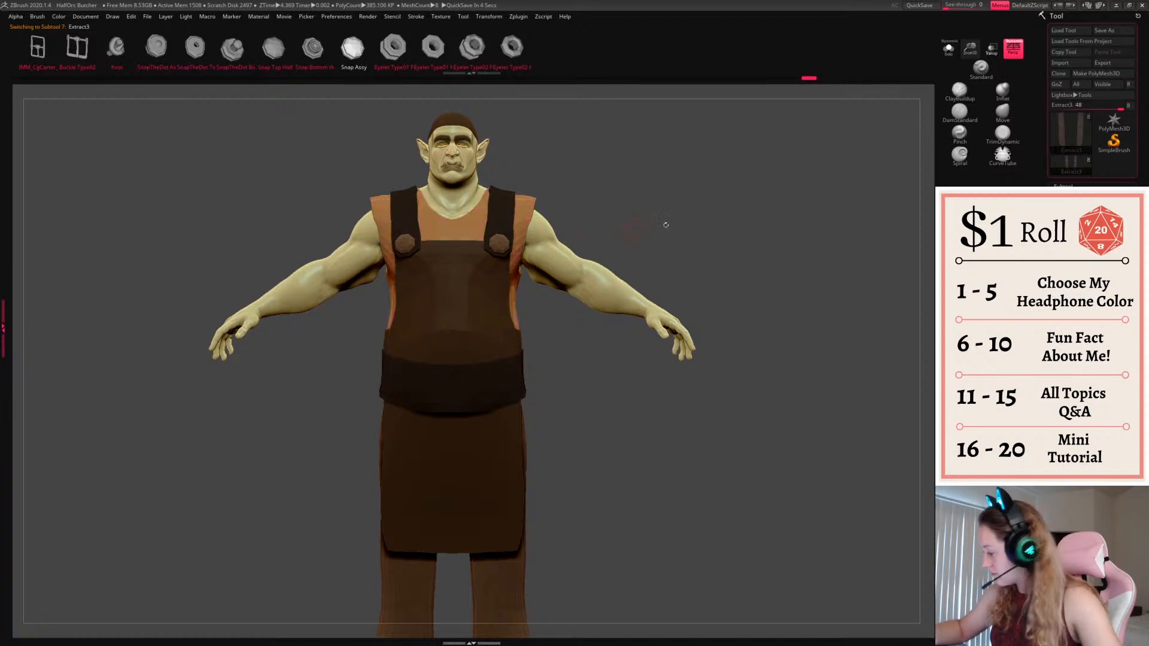
{"action": "key", "text": "ctrl+z"}
{"action": "right_click", "coordinate": [748, 272]}
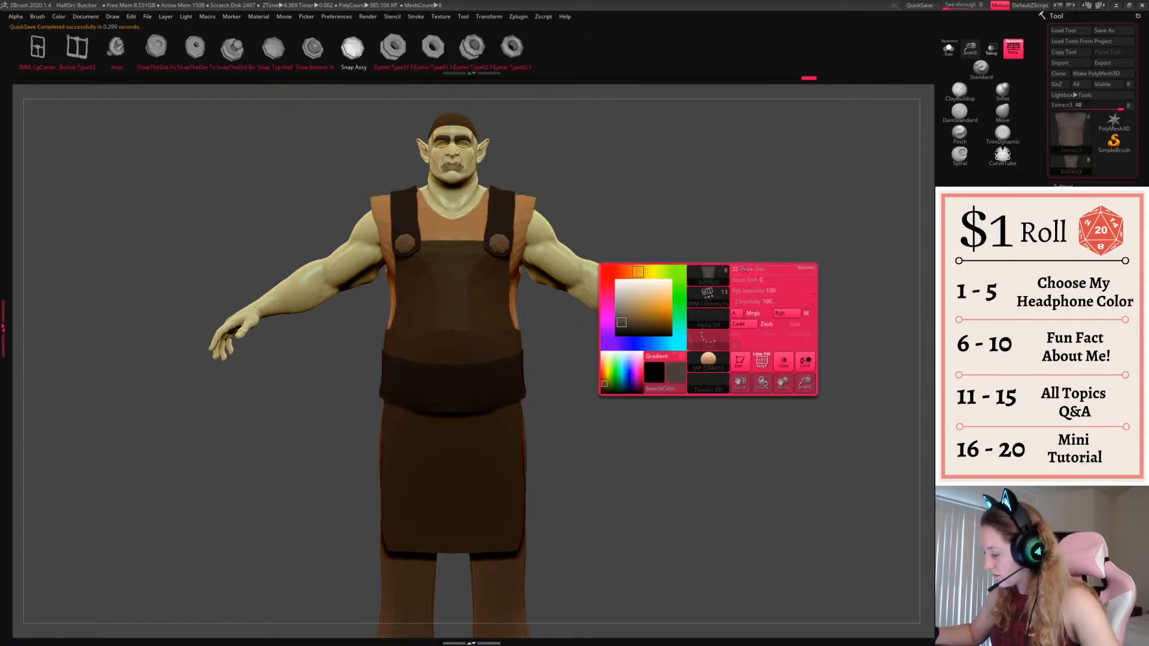
{"action": "right_click", "coordinate": [518, 214]}
{"action": "right_click", "coordinate": [603, 272]}
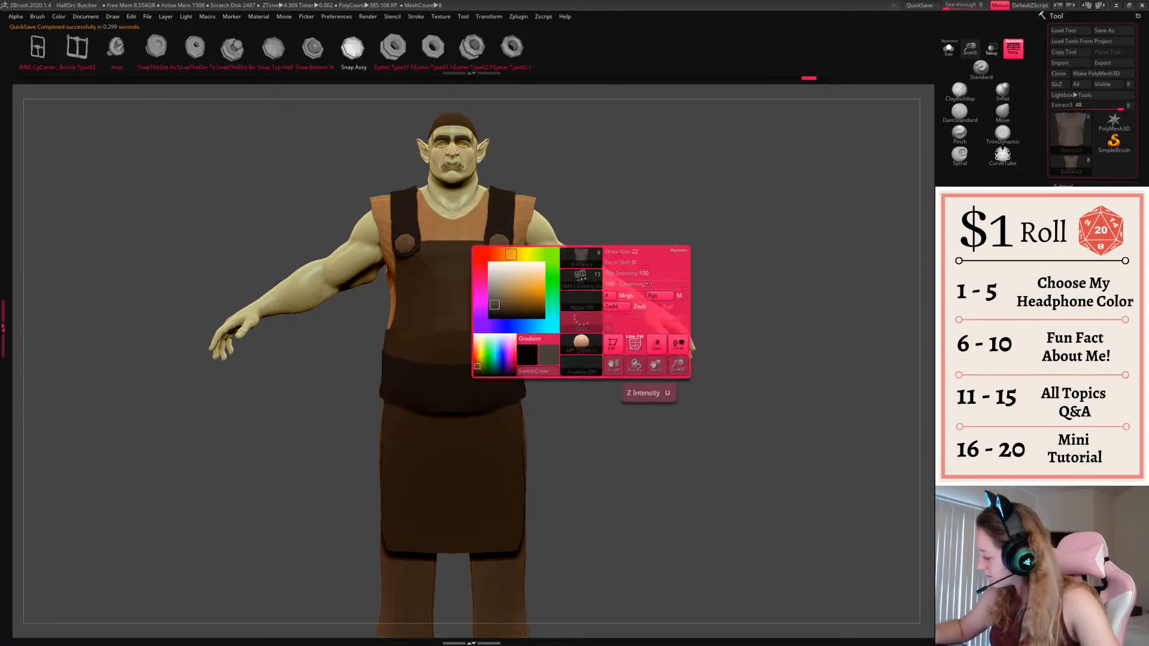
{"action": "left_click", "coordinate": [960, 332]}
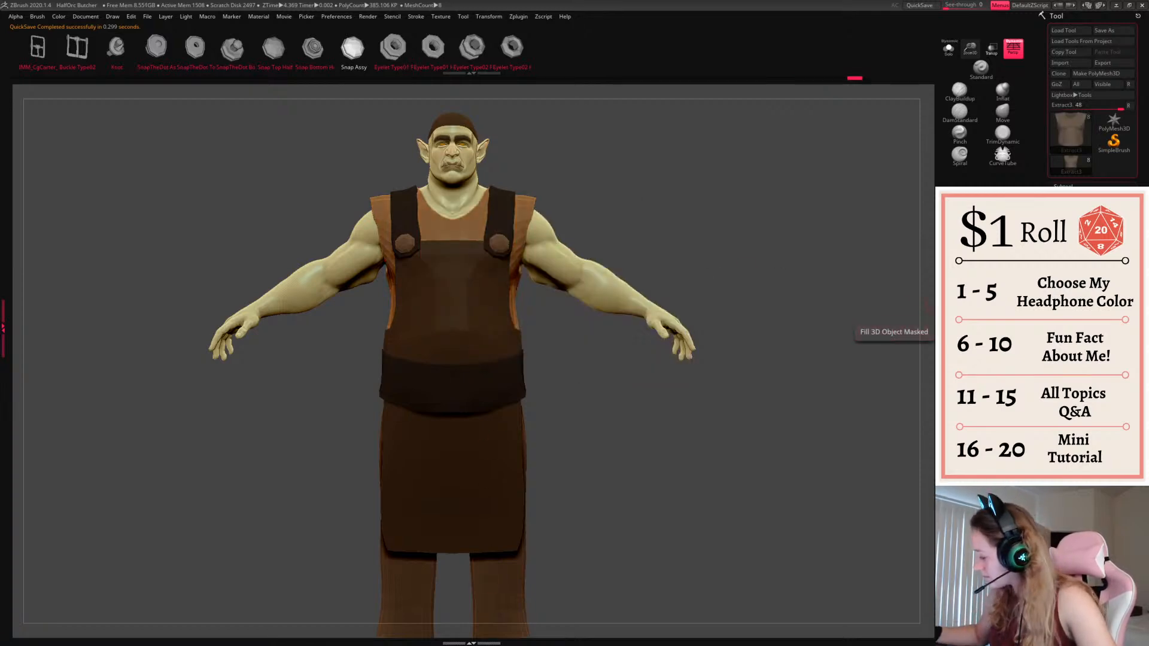
{"action": "left_click_drag", "start_coordinate": [724, 272], "coordinate": [746, 282], "text": "ctrl"}
{"action": "key", "text": "f"}
{"action": "key", "text": "f"}
Replace the insert brush with the Standard brush set up for colour painting, and shade the half-orc's hands and feet a darker brown
{"action": "left_click_drag", "start_coordinate": [972, 52], "coordinate": [970, 22]}
{"action": "mouse_move", "coordinate": [639, 414]}
{"action": "left_mouse_down"}
{"action": "mouse_move", "coordinate": [790, 421]}
{"action": "mouse_move", "coordinate": [601, 417]}
{"action": "mouse_move", "coordinate": [649, 411]}
{"action": "mouse_move", "coordinate": [626, 382]}
{"action": "left_mouse_up"}
{"action": "key", "text": "space"}
{"action": "left_click_drag", "start_coordinate": [600, 290], "coordinate": [606, 288]}
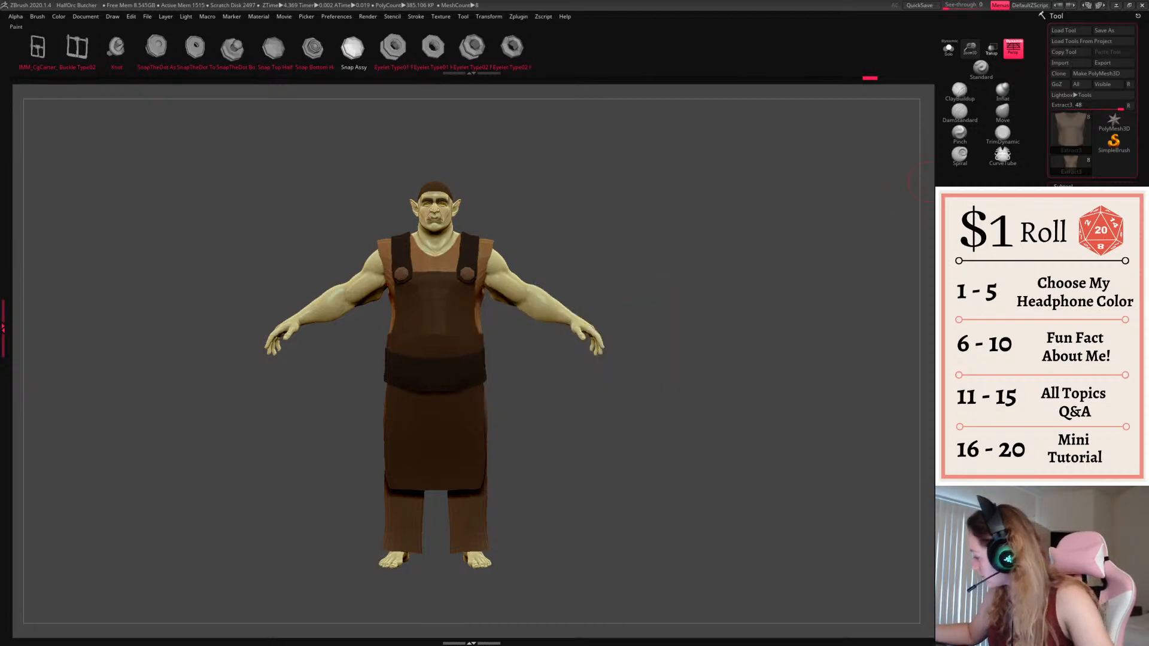
{"action": "key", "text": "space"}
{"action": "left_click_drag", "start_coordinate": [482, 330], "coordinate": [473, 350]}
{"action": "key", "text": "space"}
{"action": "left_click", "coordinate": [593, 368]}
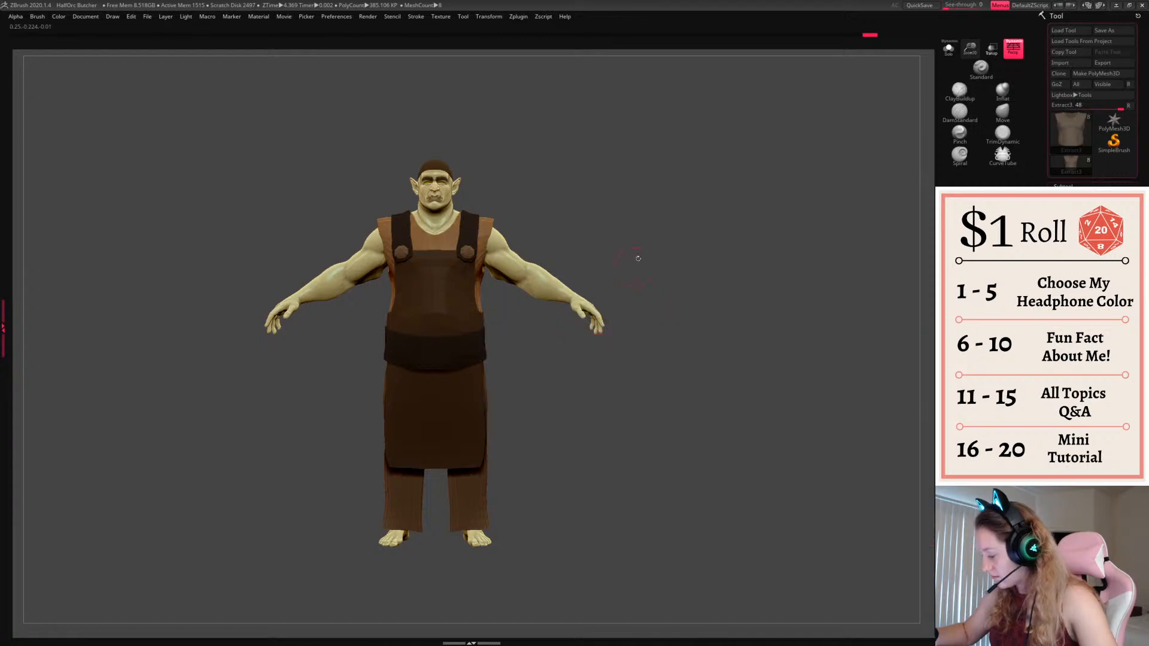
{"action": "key", "text": "space"}
{"action": "left_click", "coordinate": [598, 331]}
{"action": "left_click", "coordinate": [330, 337]}
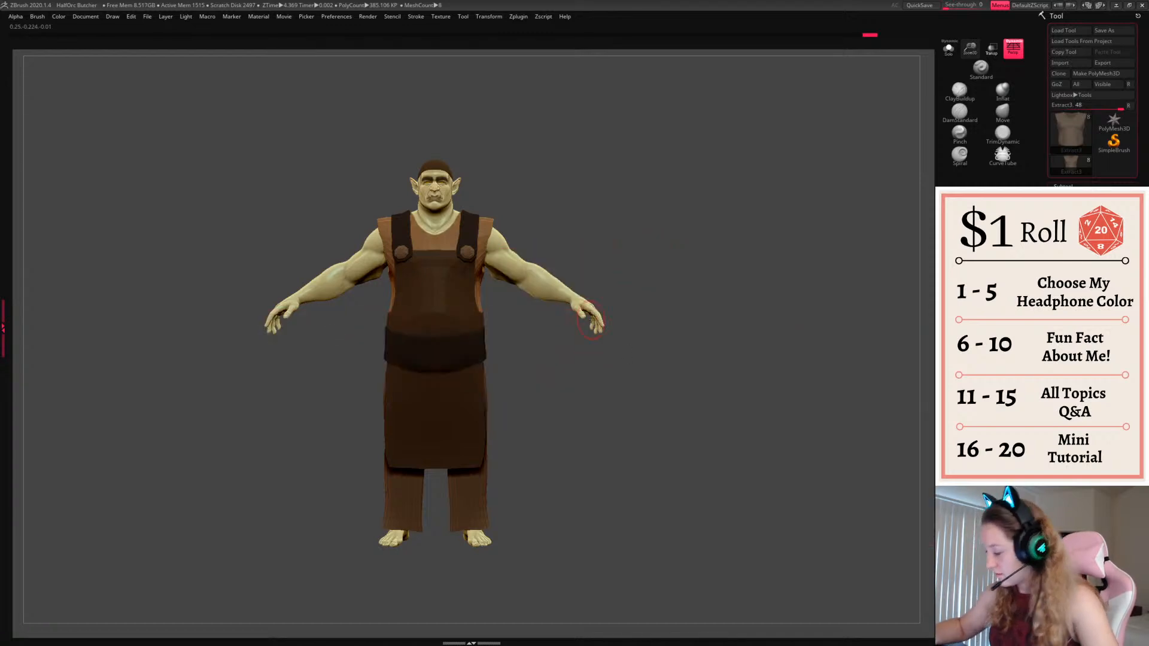
{"action": "left_click", "coordinate": [596, 317], "text": "alt"}
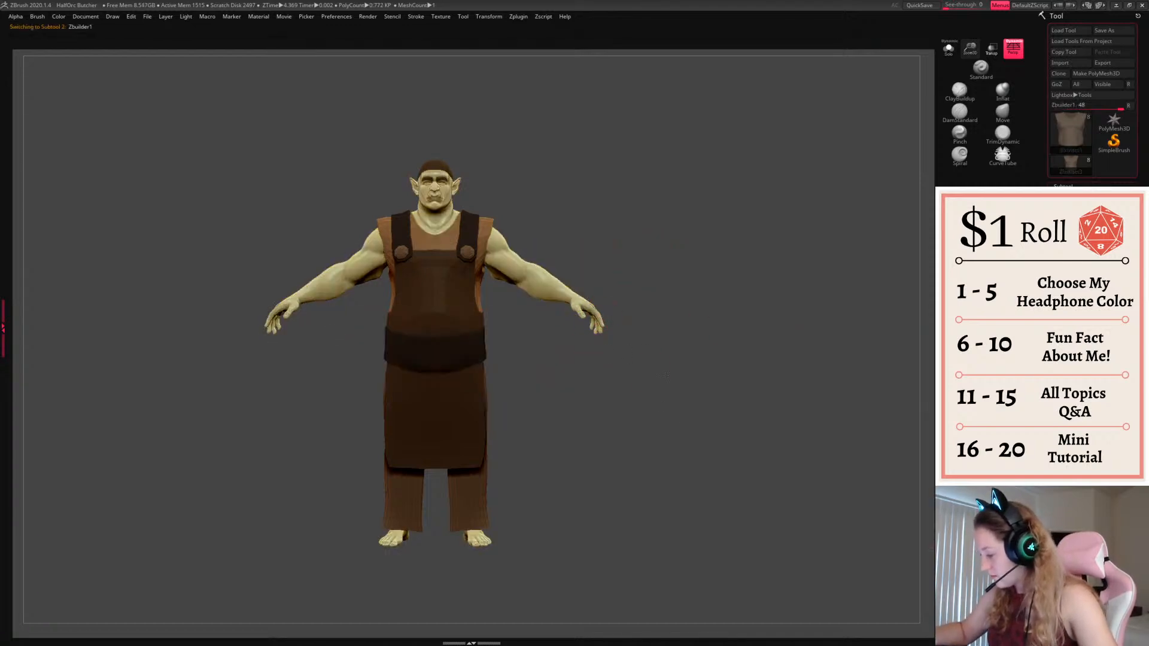
{"action": "mouse_move", "coordinate": [601, 317]}
{"action": "left_mouse_down"}
{"action": "mouse_move", "coordinate": [600, 329]}
{"action": "mouse_move", "coordinate": [601, 316]}
{"action": "left_mouse_up"}
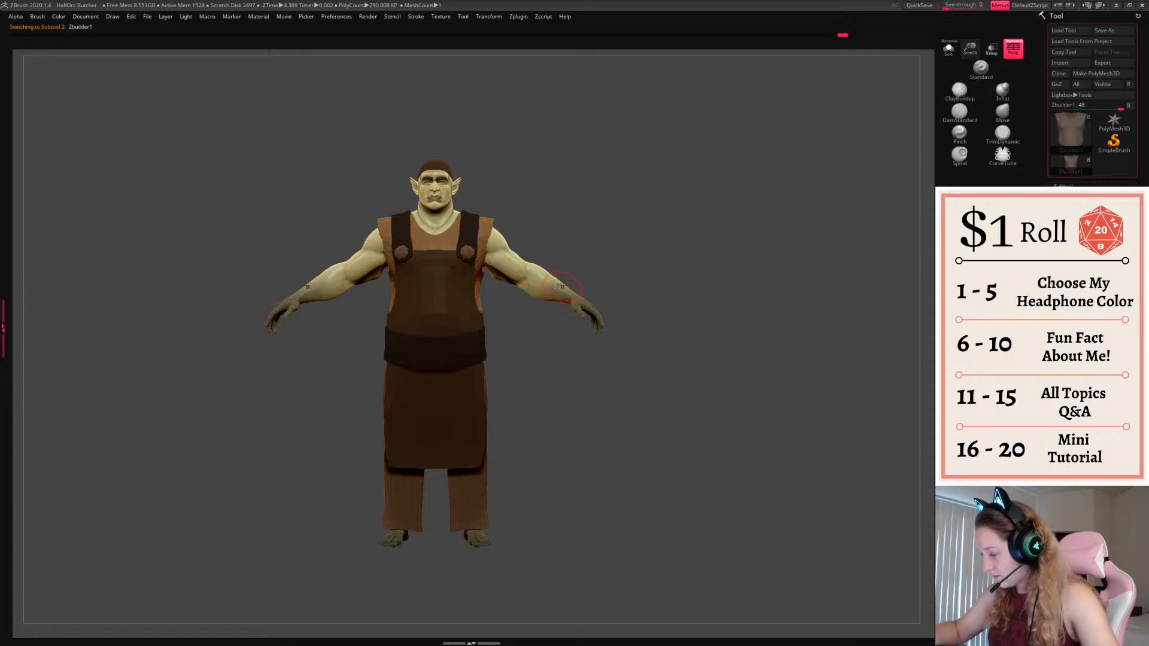
{"action": "left_click_drag", "start_coordinate": [578, 295], "coordinate": [592, 308]}
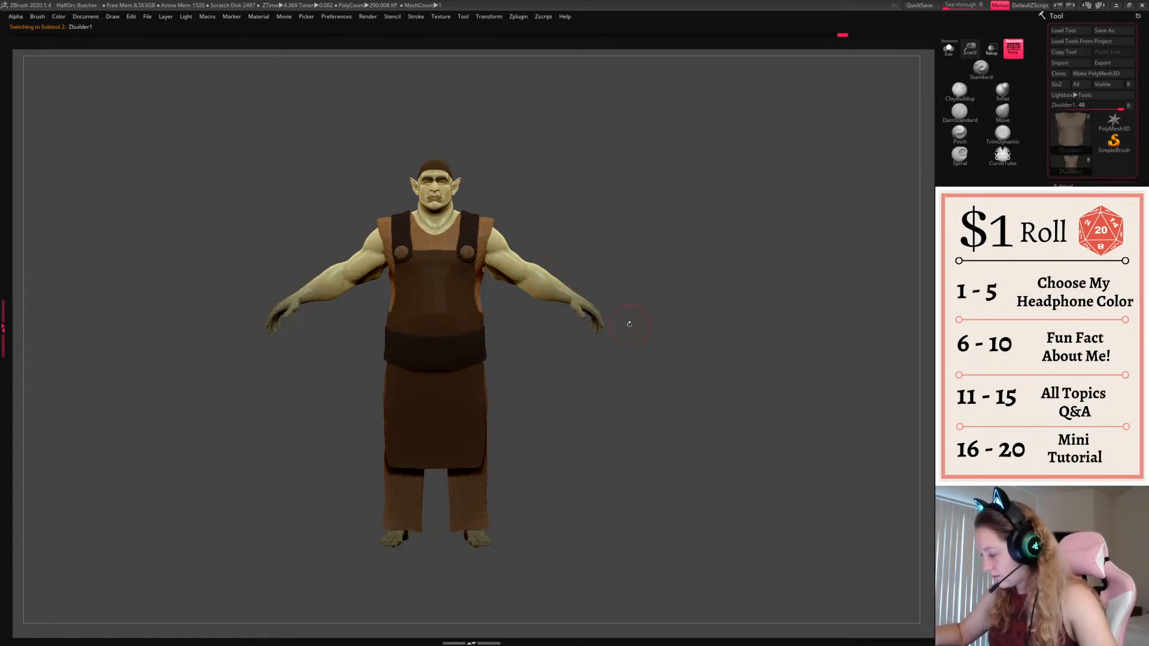
{"action": "left_click_drag", "start_coordinate": [684, 255], "coordinate": [684, 322], "text": "alt"}
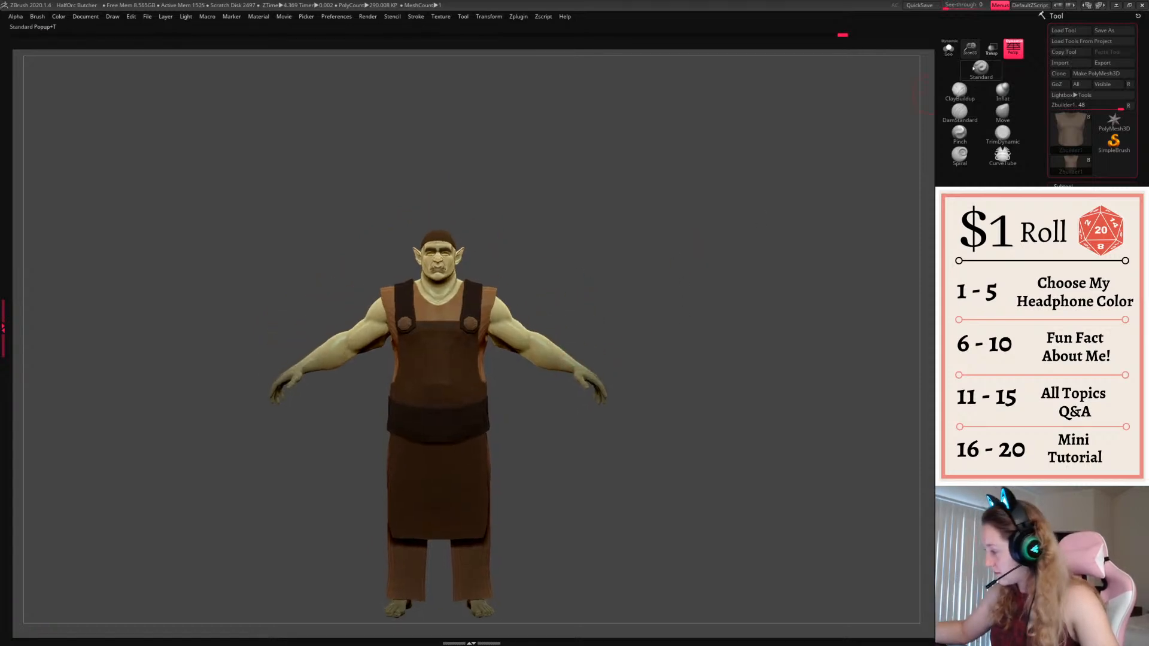
Select the shirt again and use the Move brush to pull its neckline down into a rounder shape at the neck
{"action": "left_click", "coordinate": [551, 353], "text": "alt"}
{"action": "left_click_drag", "start_coordinate": [742, 252], "coordinate": [928, 234], "text": "alt"}
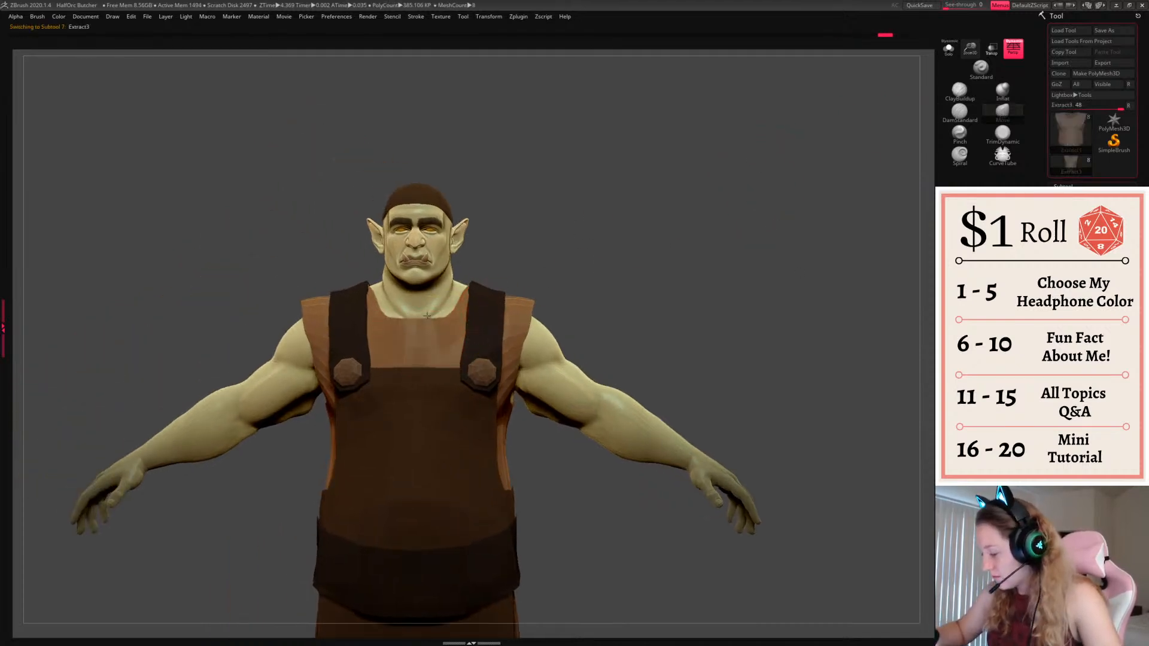
{"action": "left_click_drag", "start_coordinate": [554, 246], "coordinate": [449, 319]}
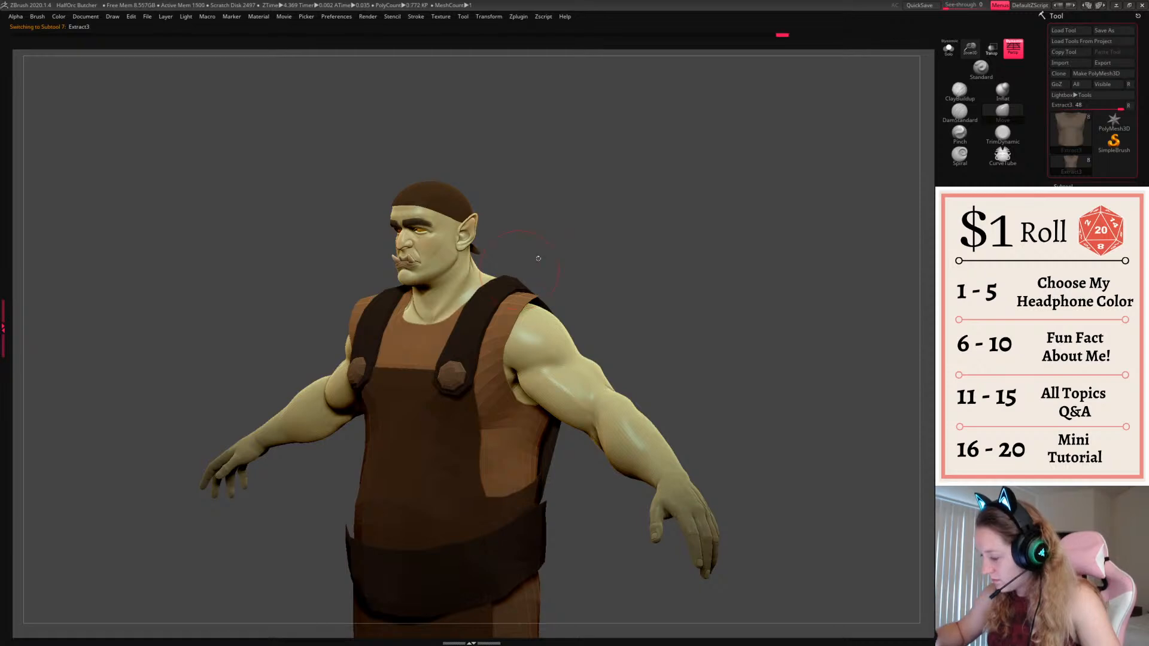
{"action": "left_click_drag", "start_coordinate": [537, 257], "coordinate": [620, 251], "text": "shift"}
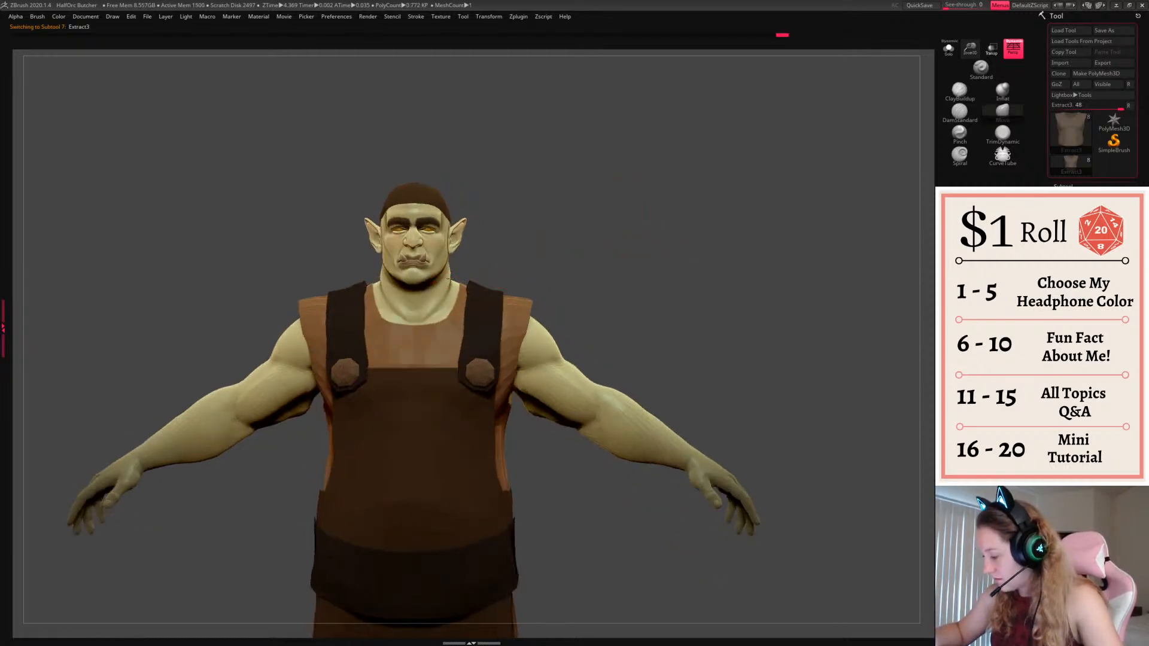
{"action": "right_click_drag", "start_coordinate": [567, 344], "coordinate": [504, 361]}
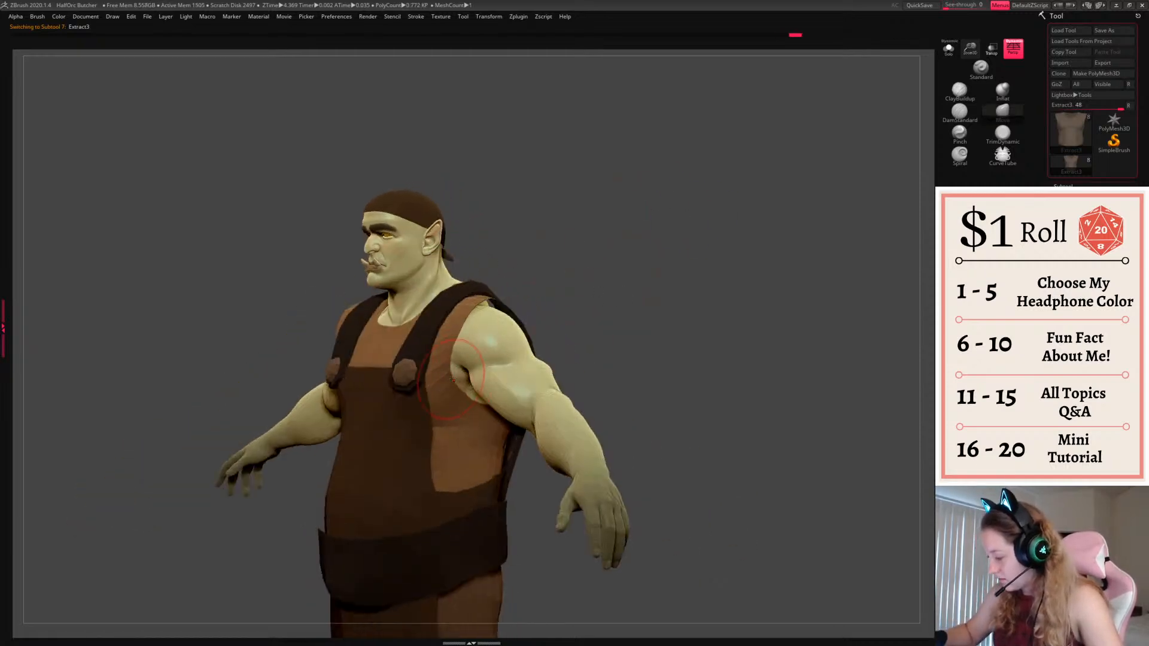
{"action": "mouse_move", "coordinate": [635, 266]}
{"action": "left_mouse_down"}
{"action": "mouse_move", "coordinate": [497, 302]}
{"action": "mouse_move", "coordinate": [485, 321]}
{"action": "mouse_move", "coordinate": [486, 308]}
{"action": "left_mouse_up"}
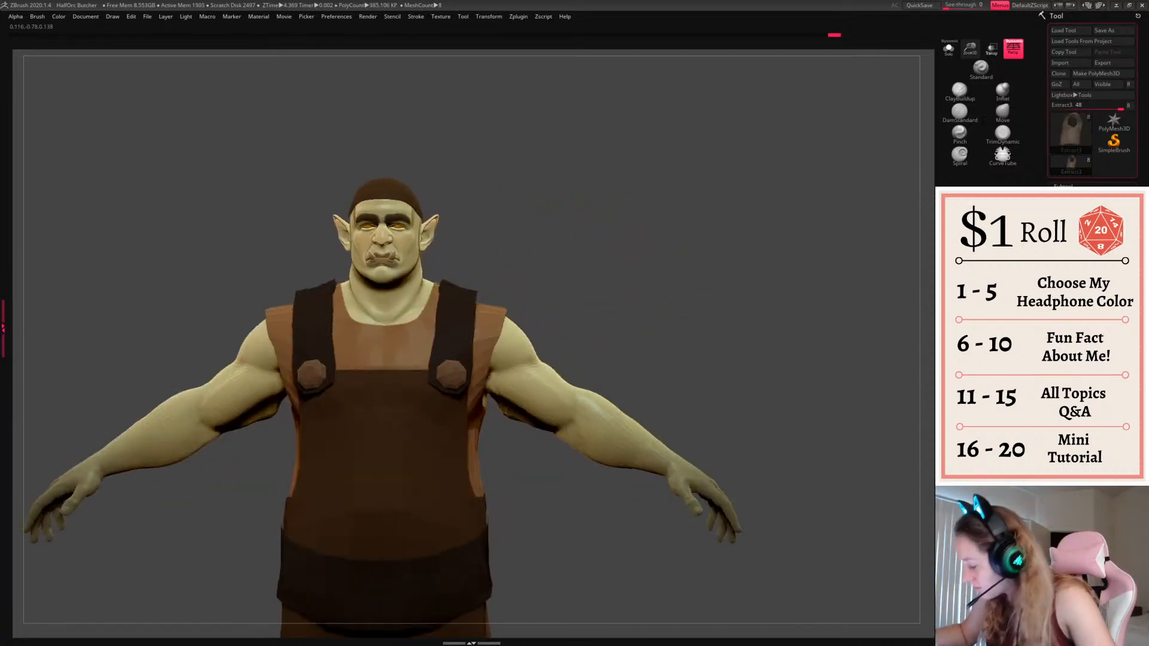
{"action": "key", "text": "space"}
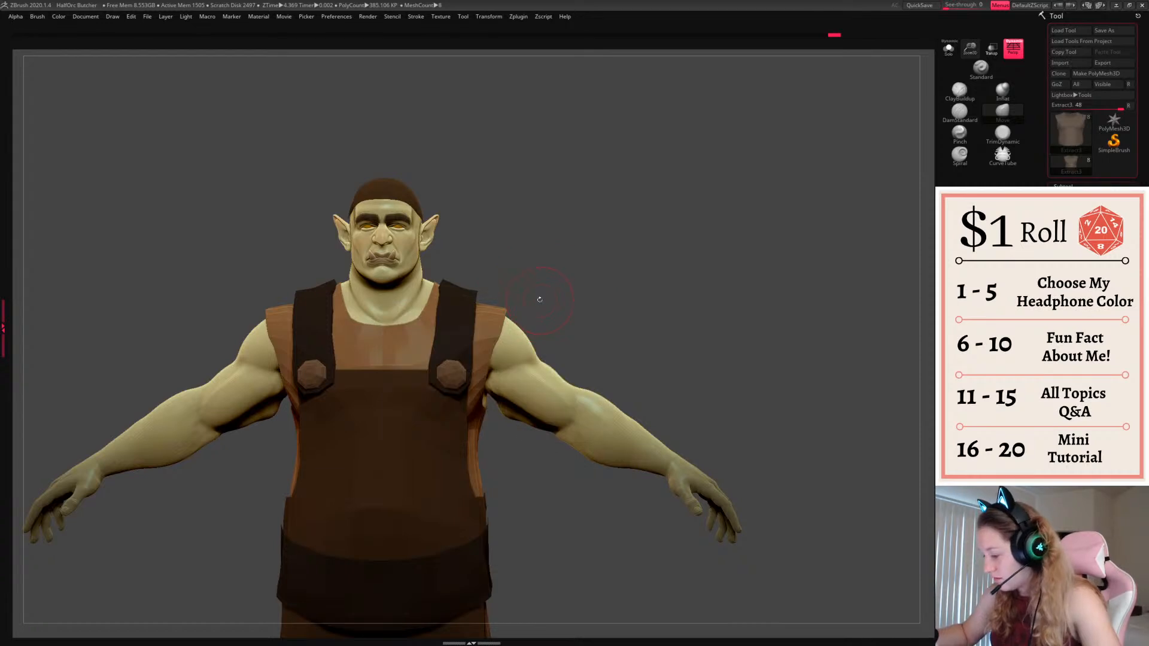
{"action": "key", "text": "f"}
{"action": "key", "text": "f"}
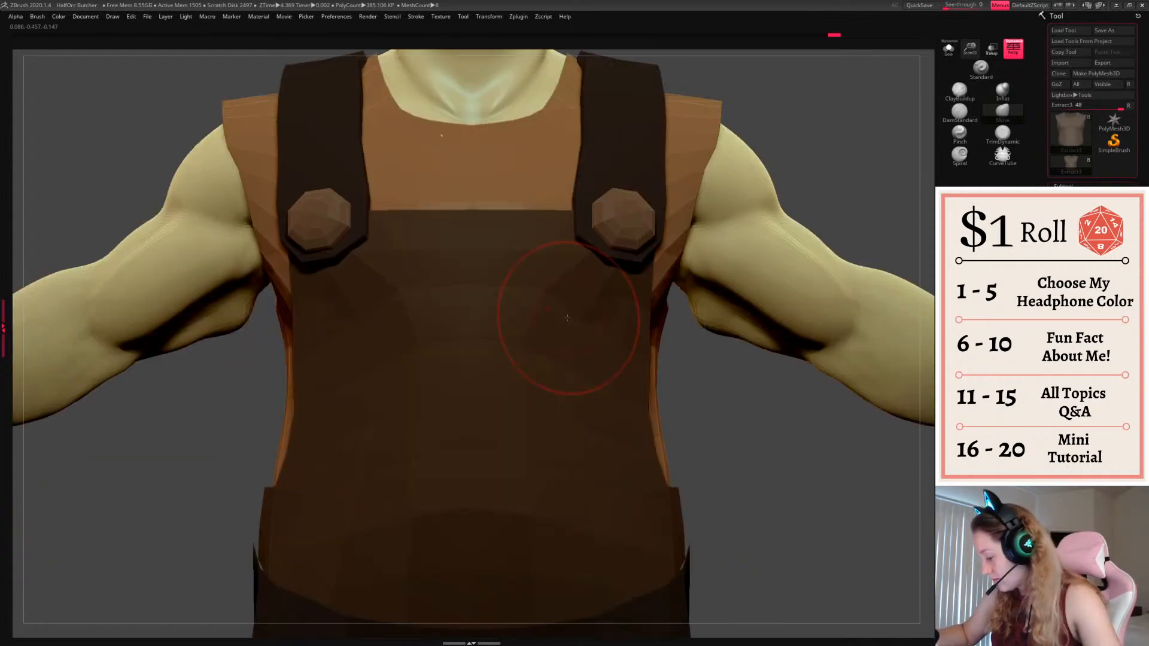
{"action": "left_click_drag", "start_coordinate": [572, 347], "coordinate": [549, 347], "text": "alt"}
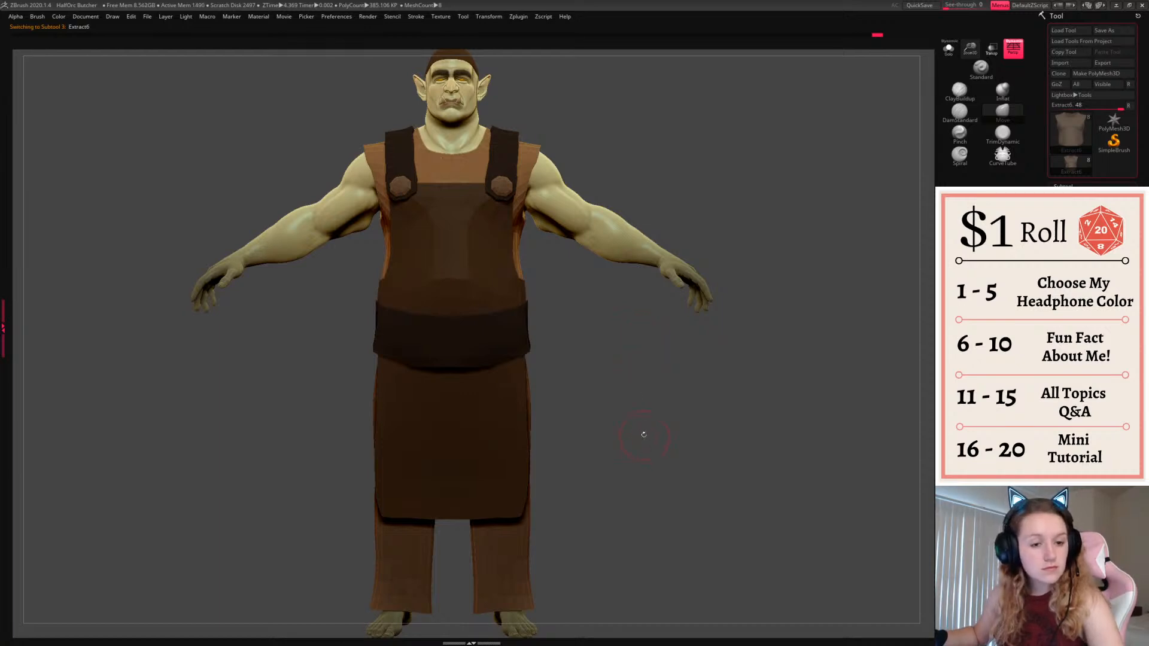
{"action": "mouse_move", "coordinate": [660, 379]}
{"action": "left_mouse_down"}
{"action": "mouse_move", "coordinate": [565, 377]}
{"action": "mouse_move", "coordinate": [654, 367]}
{"action": "left_mouse_up"}
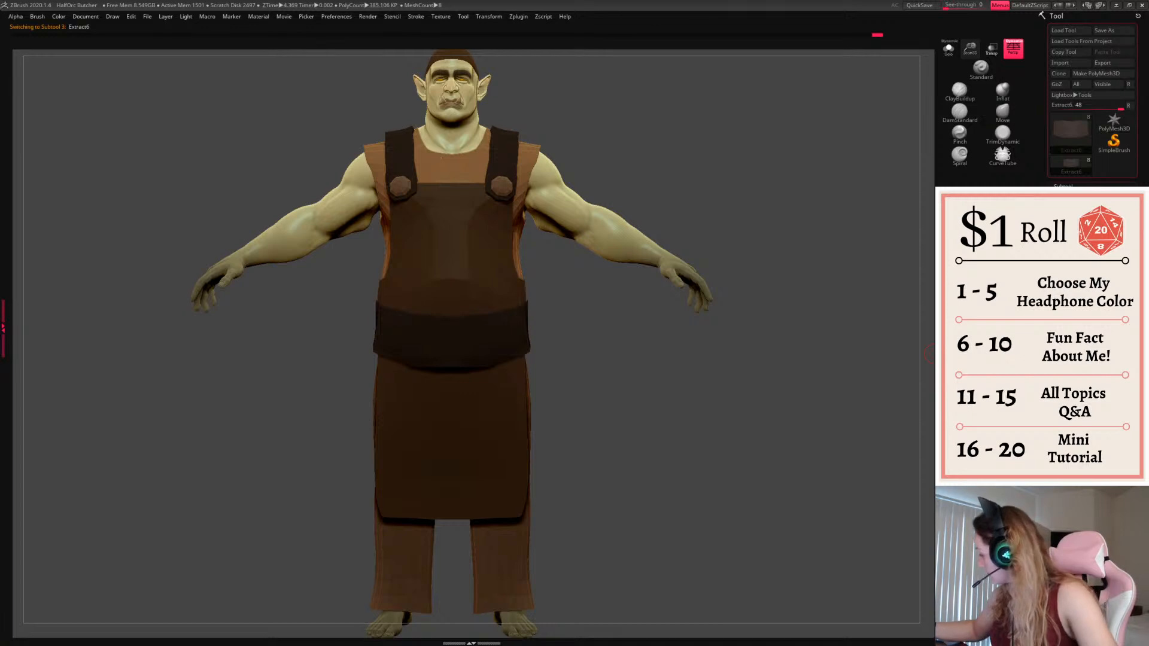
Import the Cross Belt Pouch mesh from the Assets > Items folder into the duplicated belt subtool
{"action": "left_click", "coordinate": [464, 20]}
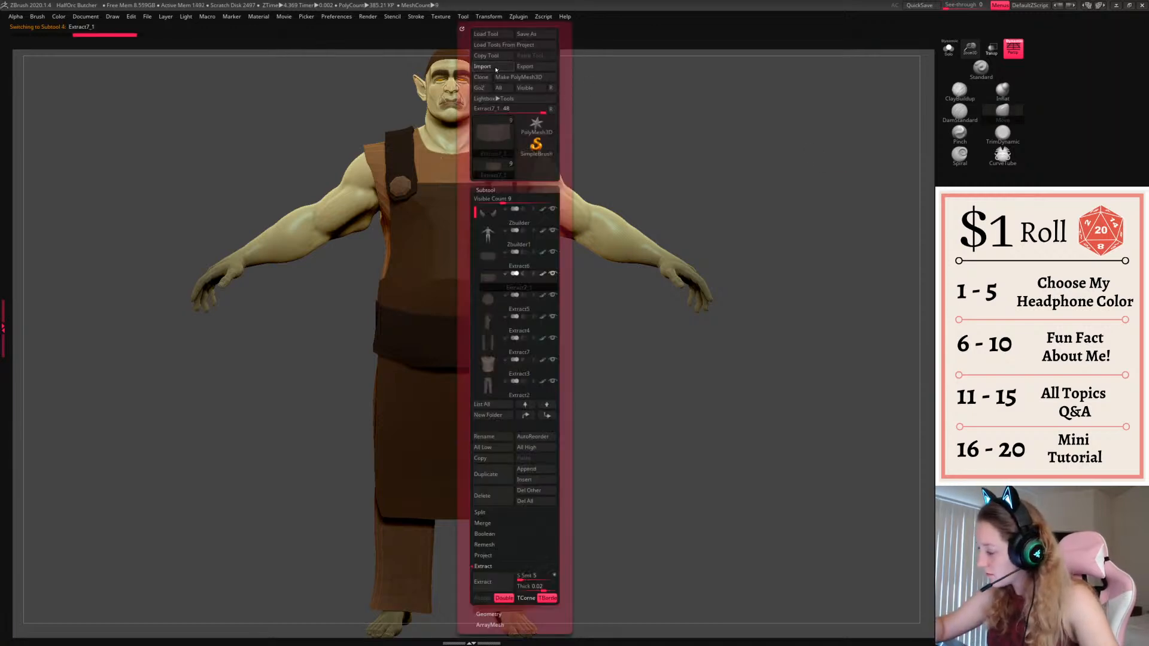
{"action": "left_click", "coordinate": [495, 67]}
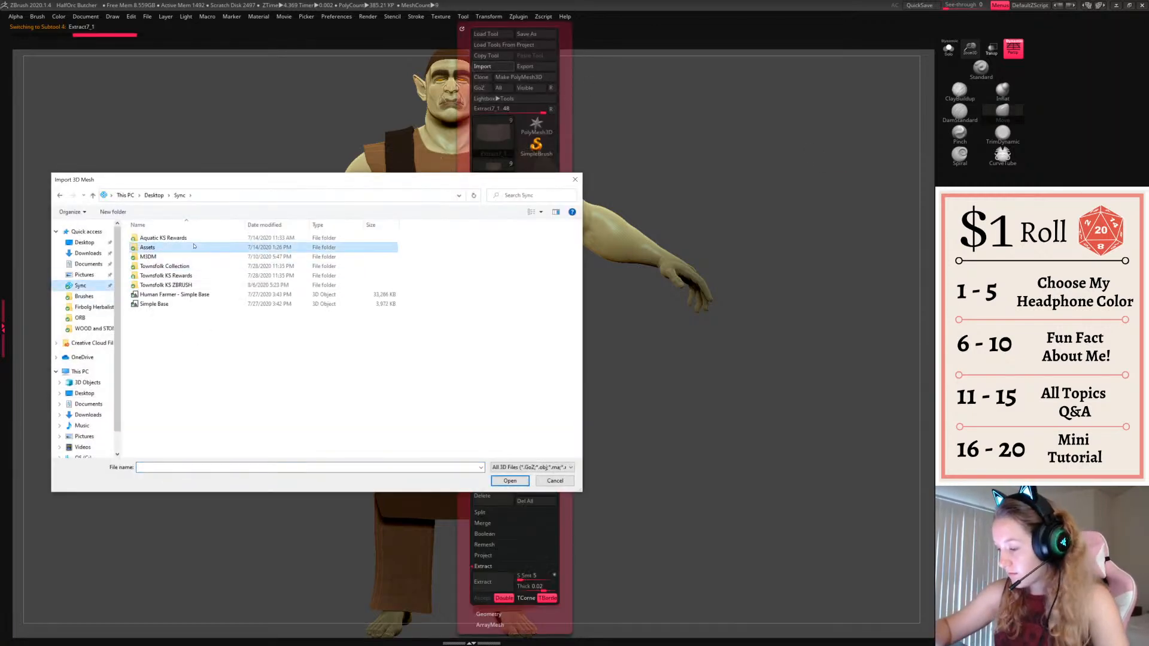
{"action": "double_click", "coordinate": [193, 246]}
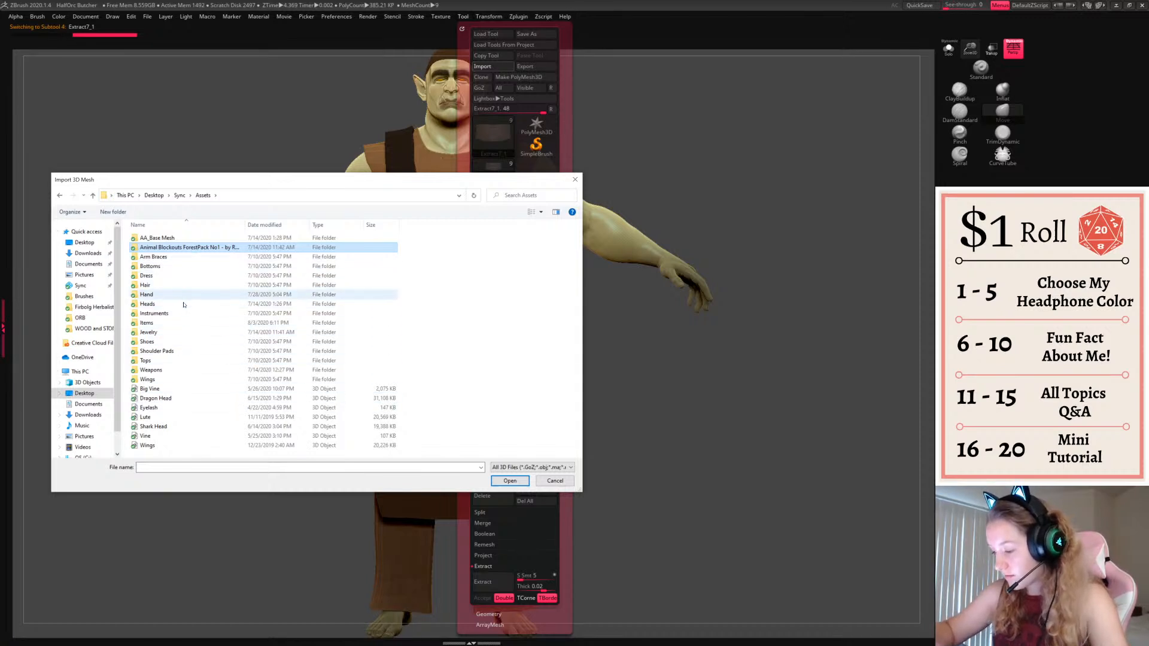
{"action": "double_click", "coordinate": [184, 322]}
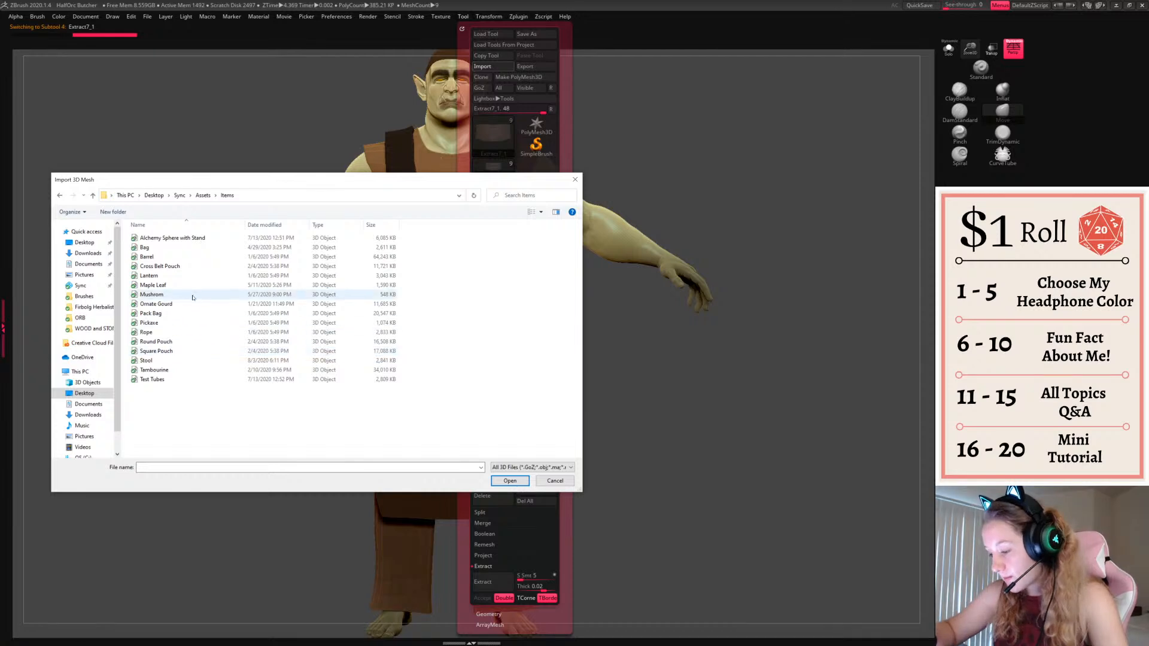
{"action": "double_click", "coordinate": [201, 265]}
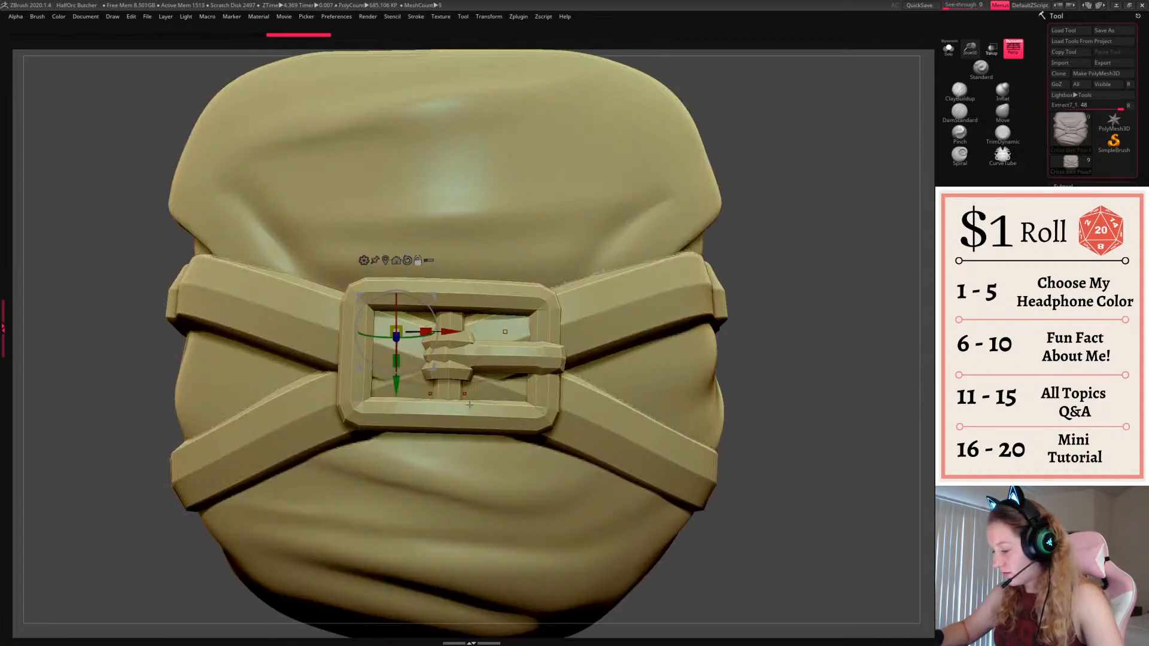
Scale the imported pouch down to belt size and place it, turned sideways, against the character's left hip
{"action": "left_click_drag", "start_coordinate": [494, 420], "coordinate": [428, 427]}
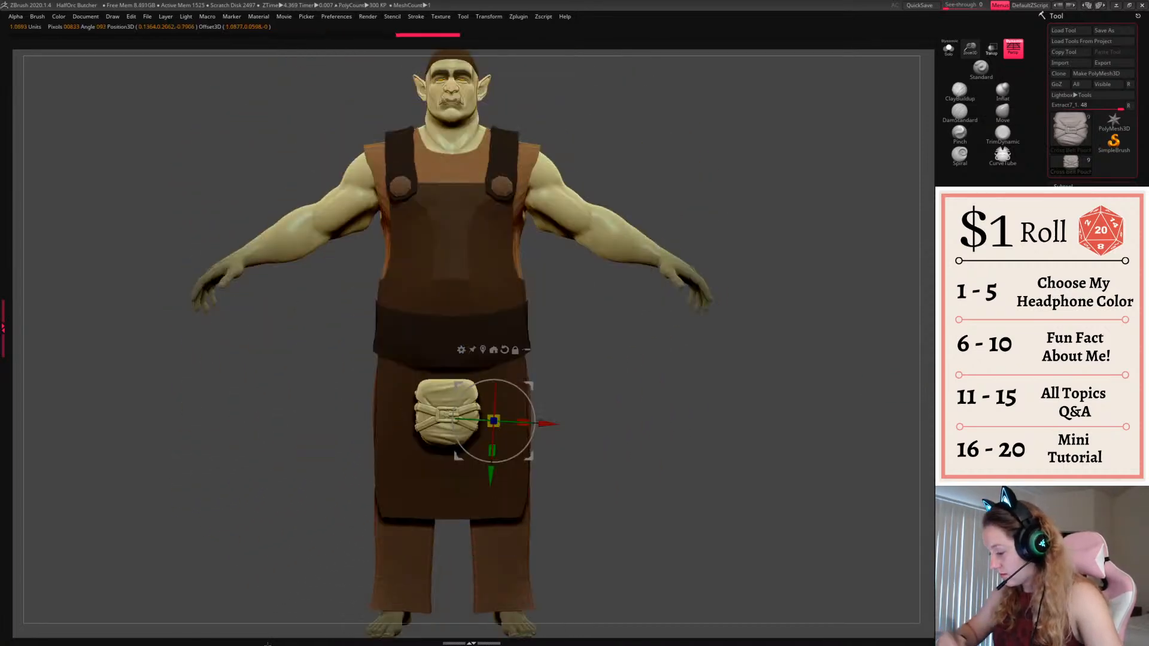
{"action": "left_click_drag", "start_coordinate": [531, 385], "coordinate": [415, 402]}
{"action": "left_click_drag", "start_coordinate": [364, 364], "coordinate": [861, 354]}
{"action": "left_click_drag", "start_coordinate": [659, 341], "coordinate": [666, 344]}
{"action": "left_click_drag", "start_coordinate": [667, 363], "coordinate": [661, 349]}
{"action": "left_click_drag", "start_coordinate": [667, 340], "coordinate": [663, 335]}
{"action": "left_click_drag", "start_coordinate": [640, 373], "coordinate": [654, 371]}
{"action": "mouse_move", "coordinate": [735, 422]}
{"action": "left_mouse_down"}
{"action": "mouse_move", "coordinate": [557, 422]}
{"action": "mouse_move", "coordinate": [738, 425]}
{"action": "left_mouse_up"}
{"action": "left_click_drag", "start_coordinate": [637, 374], "coordinate": [618, 377]}
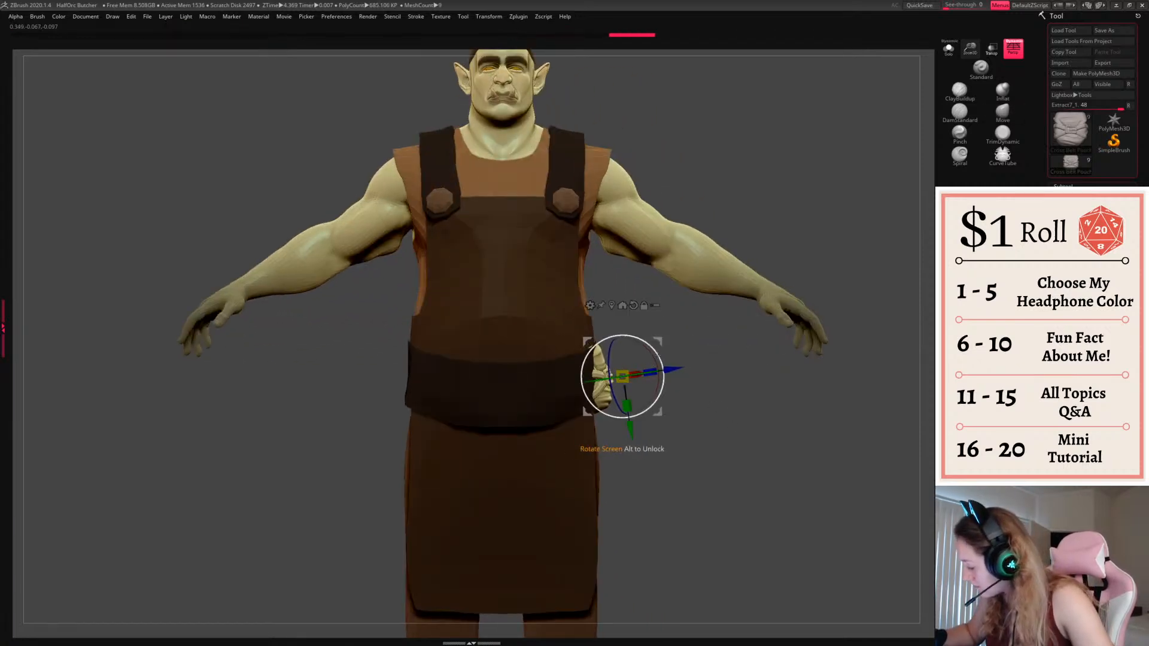
{"action": "left_click_drag", "start_coordinate": [660, 342], "coordinate": [678, 338]}
Fine-tune the pouch's position and tilt on the belt from the side so it sits centred on the hip
{"action": "key", "text": "q"}
{"action": "mouse_move", "coordinate": [800, 413]}
{"action": "left_mouse_down"}
{"action": "mouse_move", "coordinate": [636, 412]}
{"action": "mouse_move", "coordinate": [742, 400]}
{"action": "left_mouse_up"}
{"action": "key", "text": "w"}
{"action": "left_click", "coordinate": [601, 302], "text": "alt"}
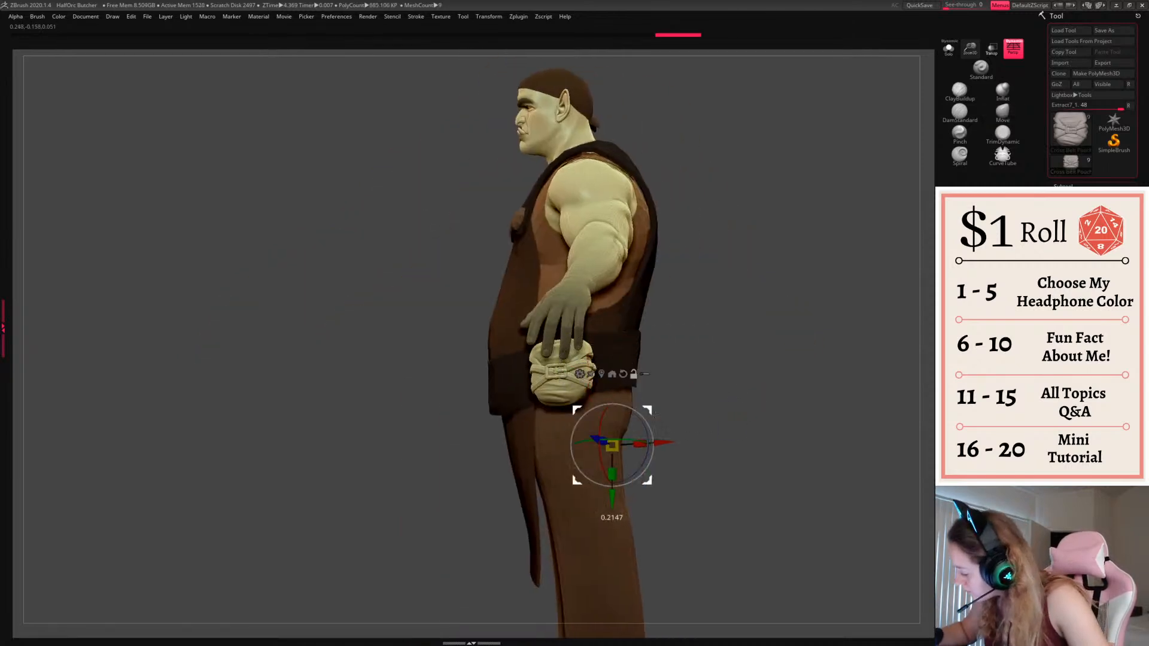
{"action": "left_click", "coordinate": [625, 373], "text": "alt"}
{"action": "left_click", "coordinate": [602, 373], "text": "alt"}
{"action": "left_click_drag", "start_coordinate": [601, 340], "coordinate": [610, 333]}
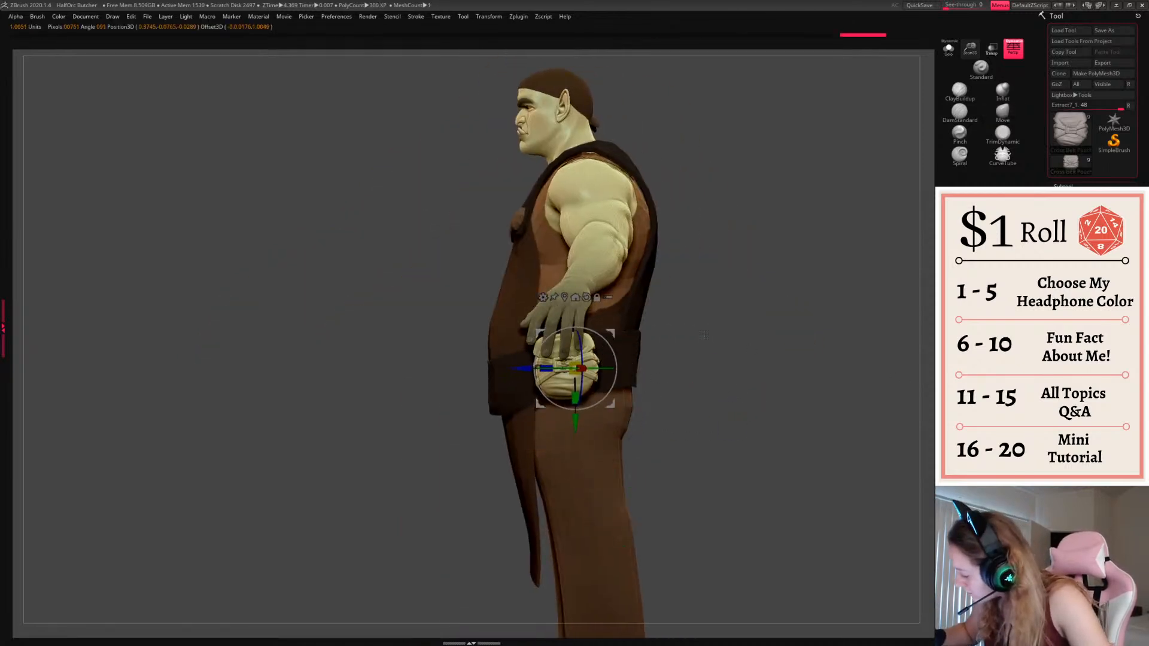
{"action": "left_click_drag", "start_coordinate": [695, 359], "coordinate": [778, 355], "text": "shift"}
{"action": "left_click_drag", "start_coordinate": [612, 342], "coordinate": [611, 341]}
{"action": "key", "text": "q"}
Fill the pouch with an orange-brown colour and mirror it with Mirror And Weld so both hips have one
{"action": "key", "text": "space"}
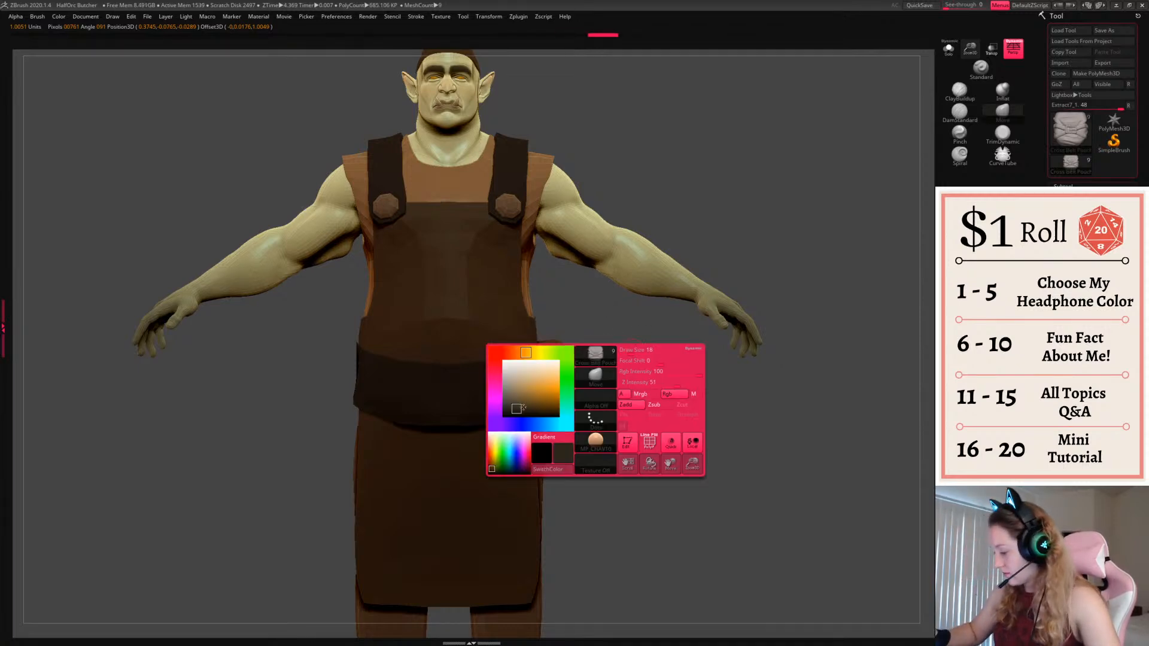
{"action": "key", "text": "space"}
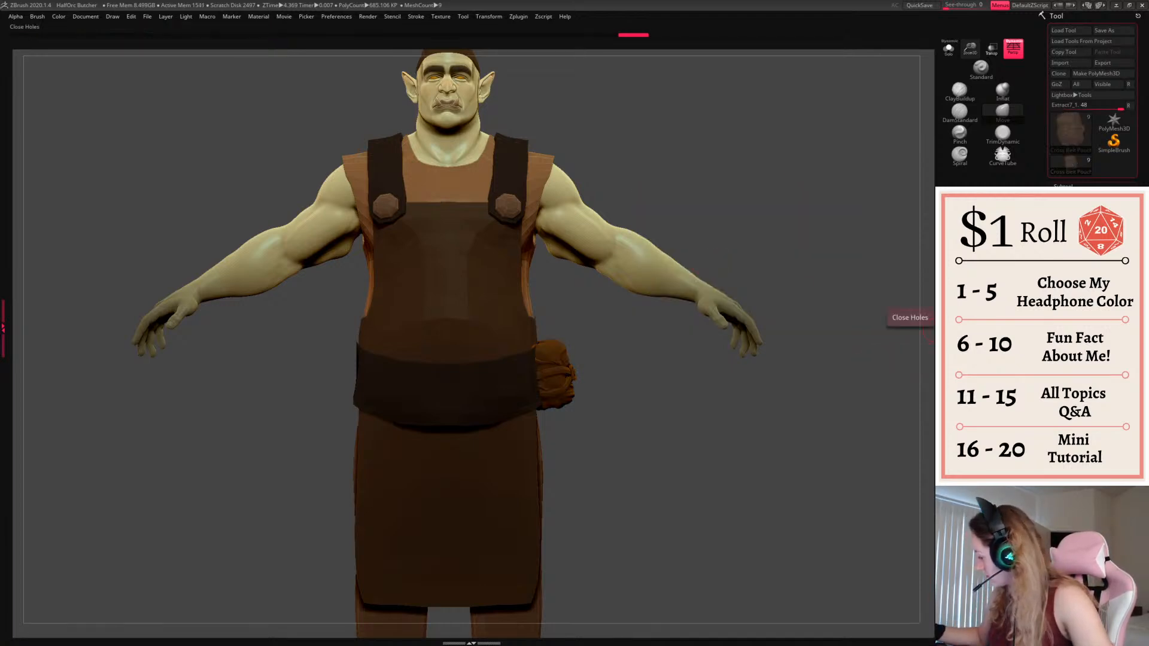
{"action": "left_click", "coordinate": [929, 412]}
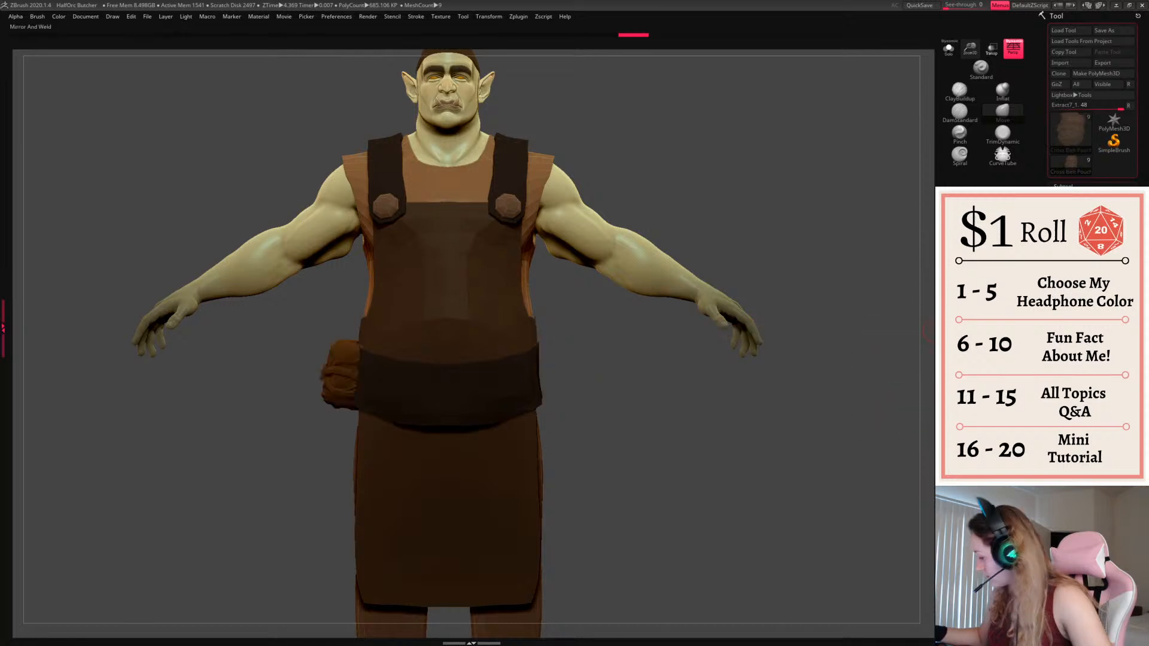
Adjust the height and tilt of the hip pouches against the belt, and apply Mirror And Weld again to match both sides
{"action": "left_click_drag", "start_coordinate": [610, 425], "coordinate": [748, 427]}
{"action": "key", "text": "w"}
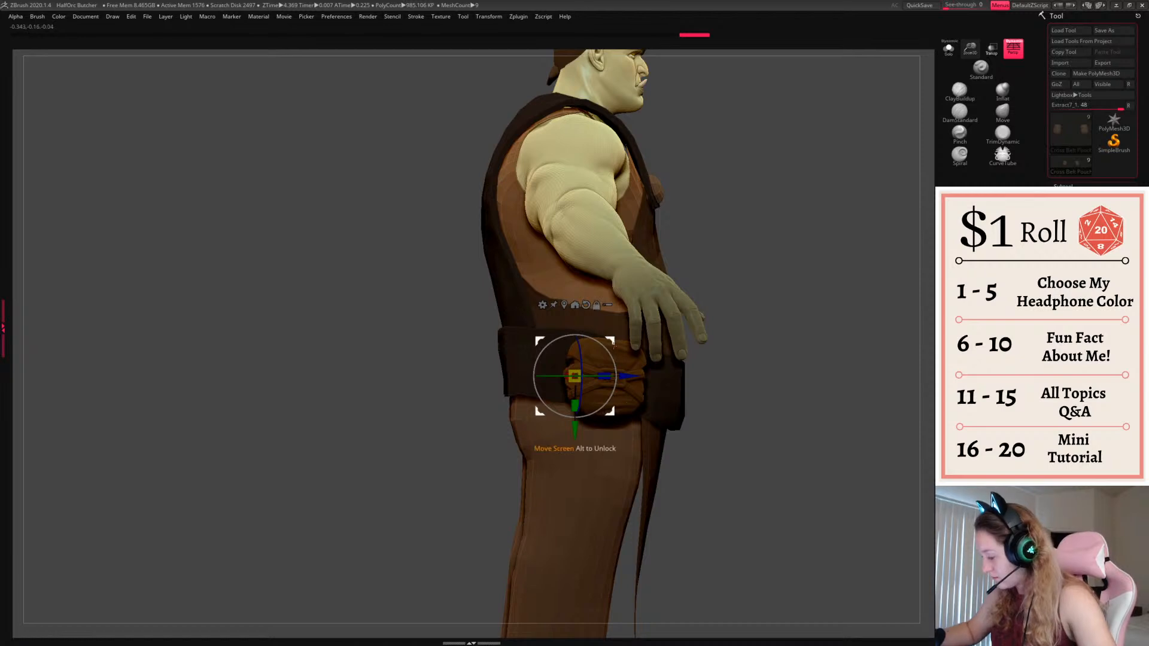
{"action": "mouse_move", "coordinate": [619, 345]}
{"action": "left_mouse_down"}
{"action": "mouse_move", "coordinate": [617, 362]}
{"action": "mouse_move", "coordinate": [612, 337]}
{"action": "left_mouse_up"}
{"action": "key", "text": "q"}
{"action": "left_click_drag", "start_coordinate": [856, 419], "coordinate": [695, 433], "text": "shift"}
{"action": "key", "text": "w"}
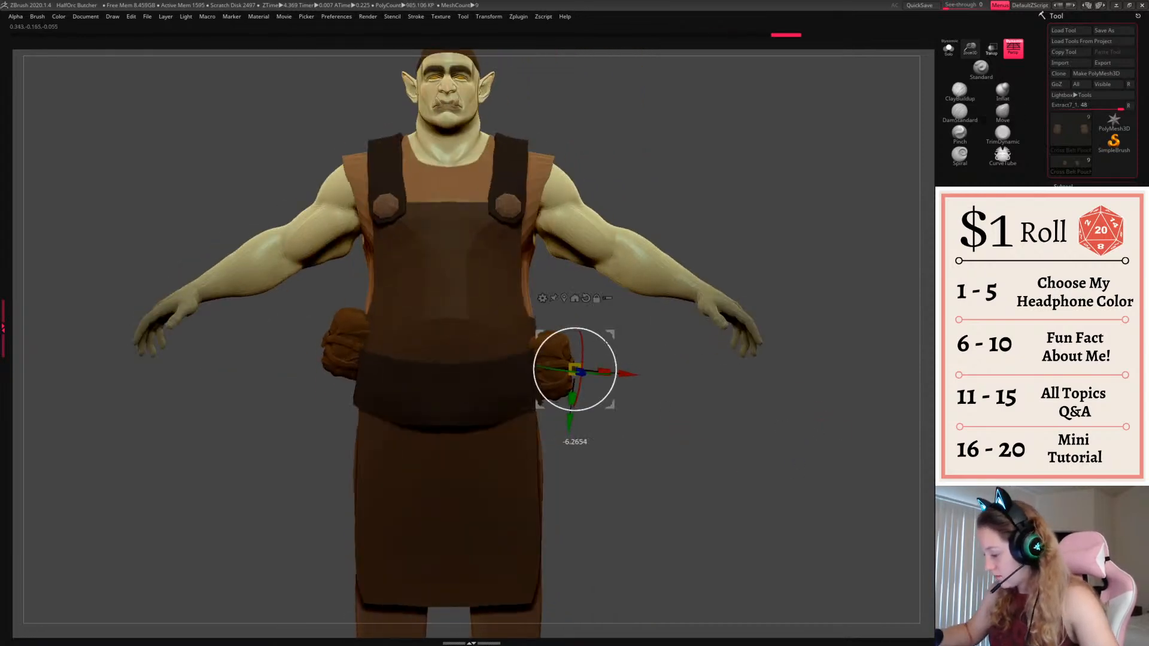
{"action": "left_click_drag", "start_coordinate": [615, 336], "coordinate": [615, 343]}
{"action": "key", "text": "q"}
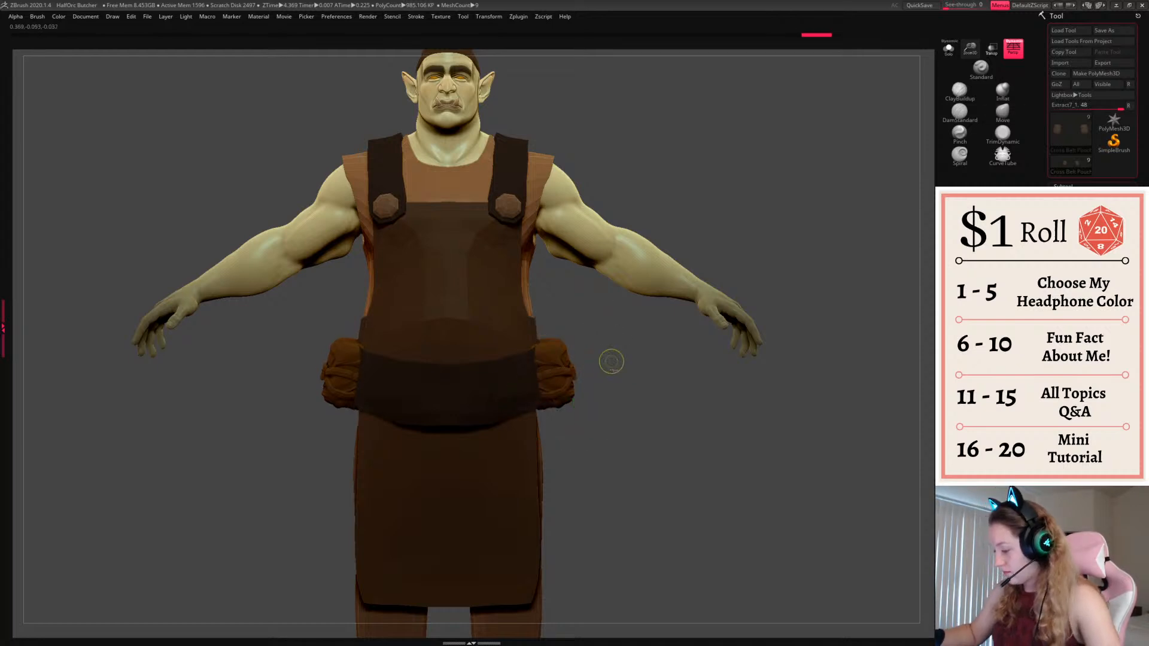
{"action": "key", "text": "ctrl+z"}
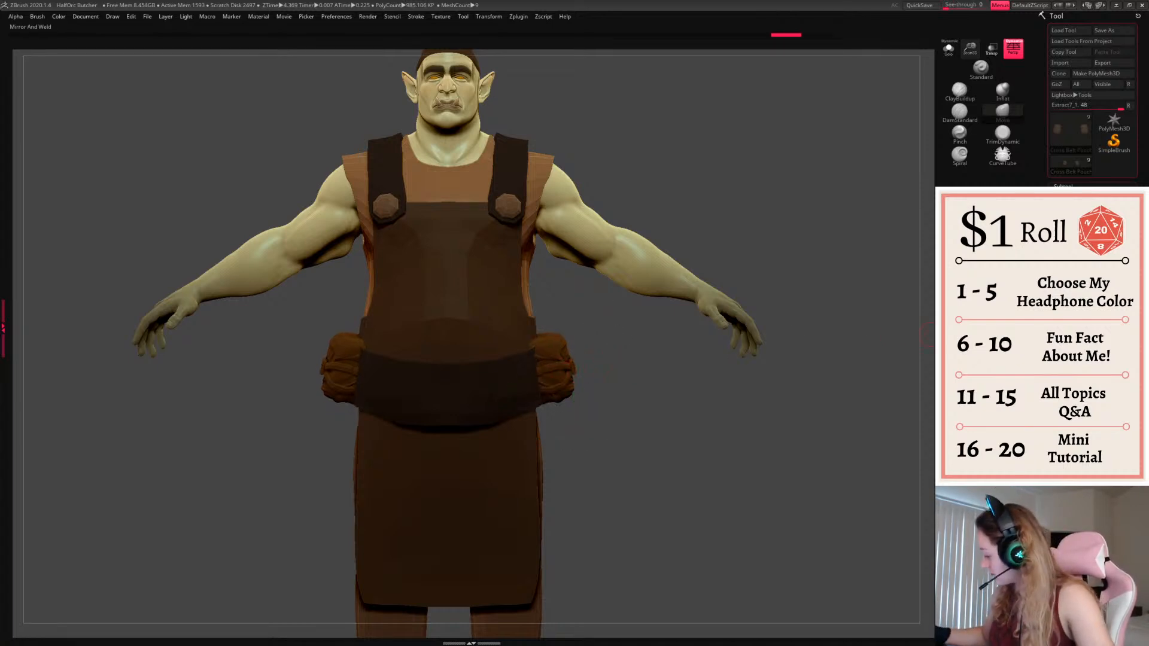
Select the belt subtool and load the Buckles brush from the Sync > M3DM > Brushes folder
{"action": "left_click", "coordinate": [501, 393], "text": "alt"}
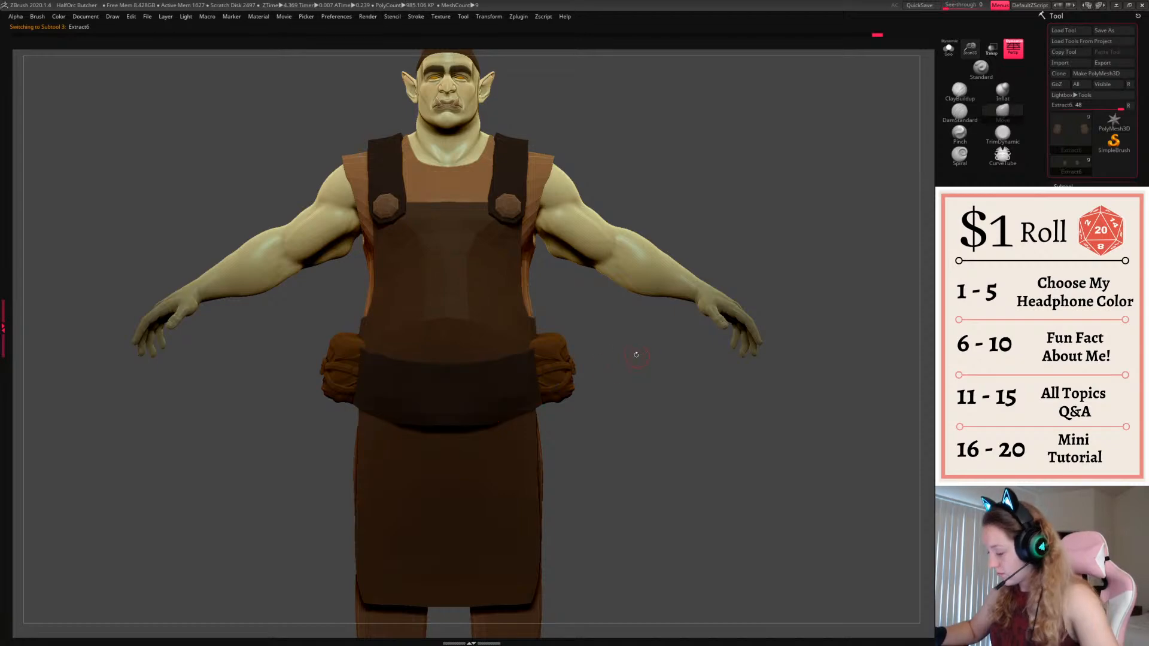
{"action": "key", "text": "n"}
{"action": "key", "text": "b"}
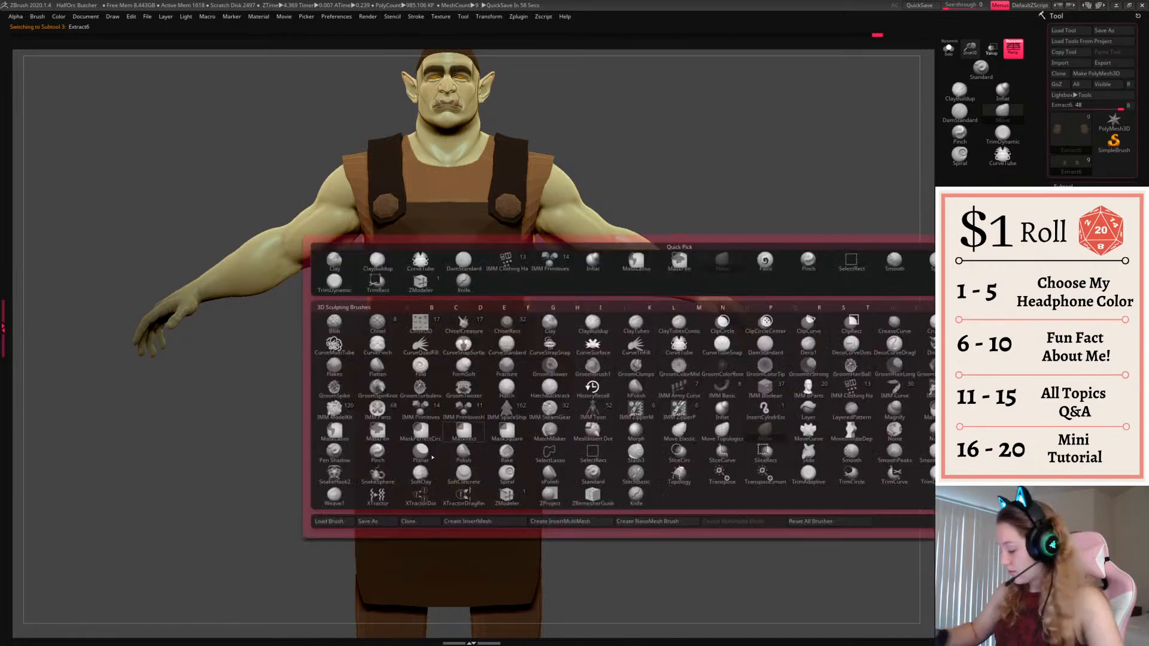
{"action": "left_click", "coordinate": [346, 520]}
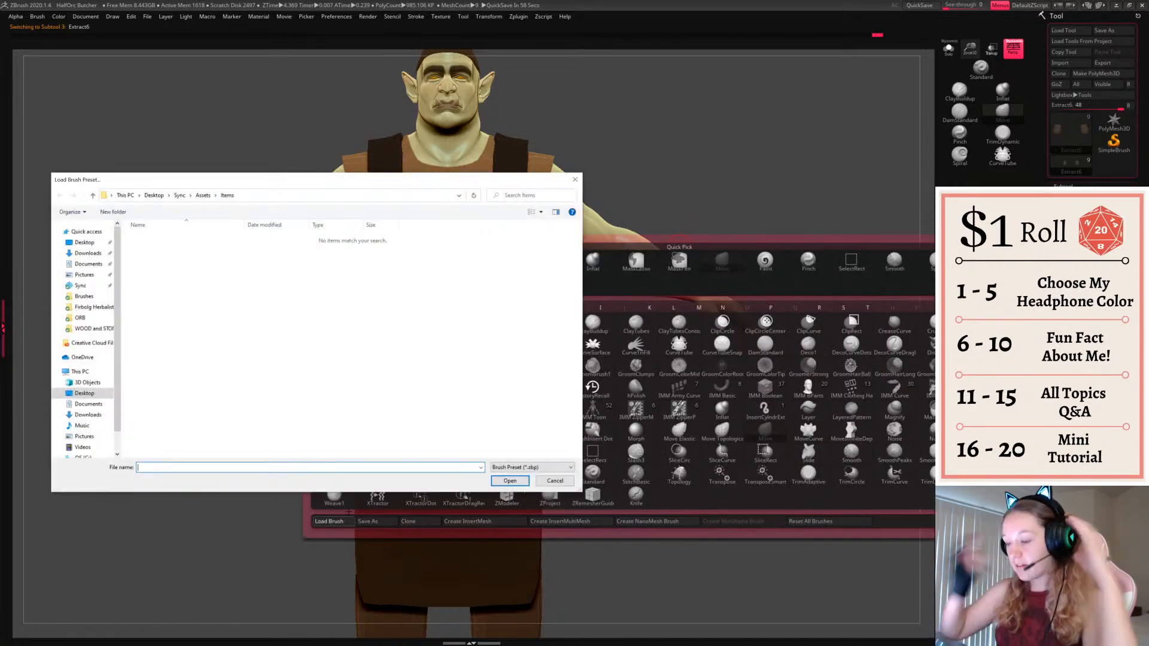
{"action": "left_click", "coordinate": [86, 287]}
{"action": "double_click", "coordinate": [207, 238]}
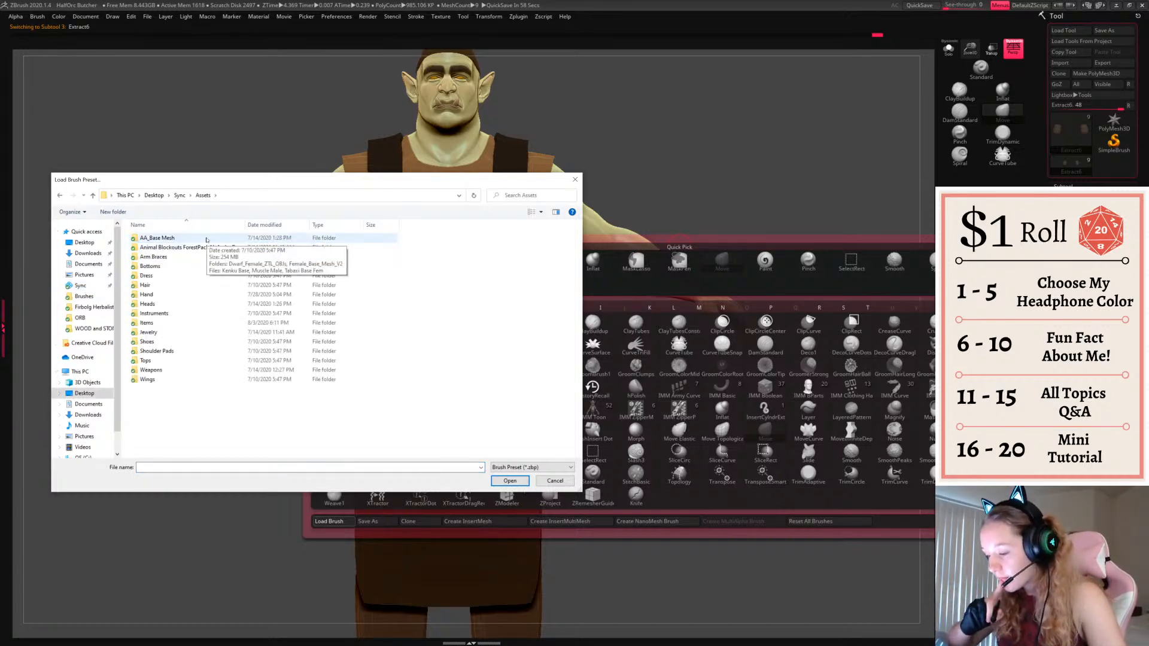
{"action": "left_click", "coordinate": [179, 195]}
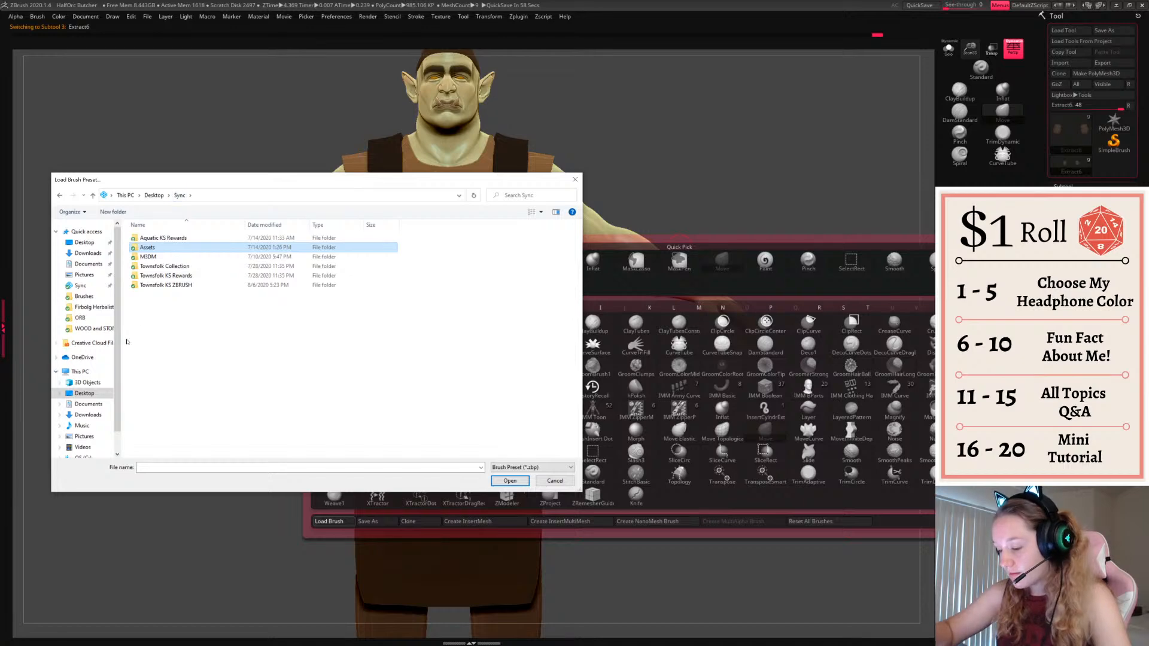
{"action": "double_click", "coordinate": [150, 257]}
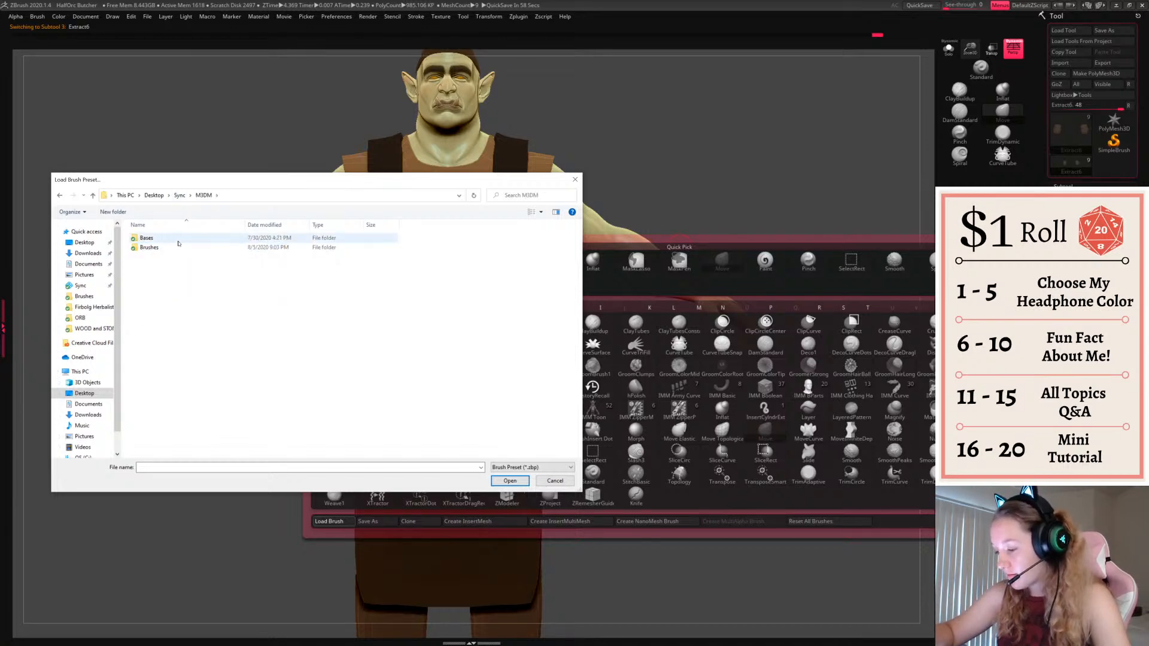
{"action": "double_click", "coordinate": [177, 247]}
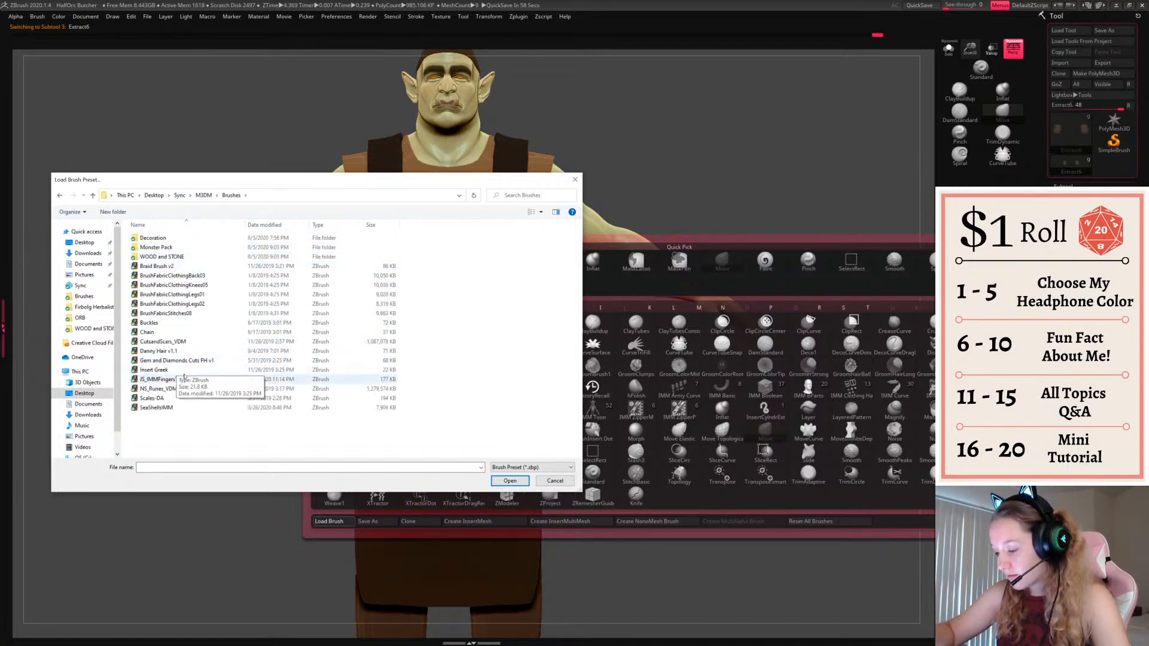
{"action": "left_click", "coordinate": [152, 323]}
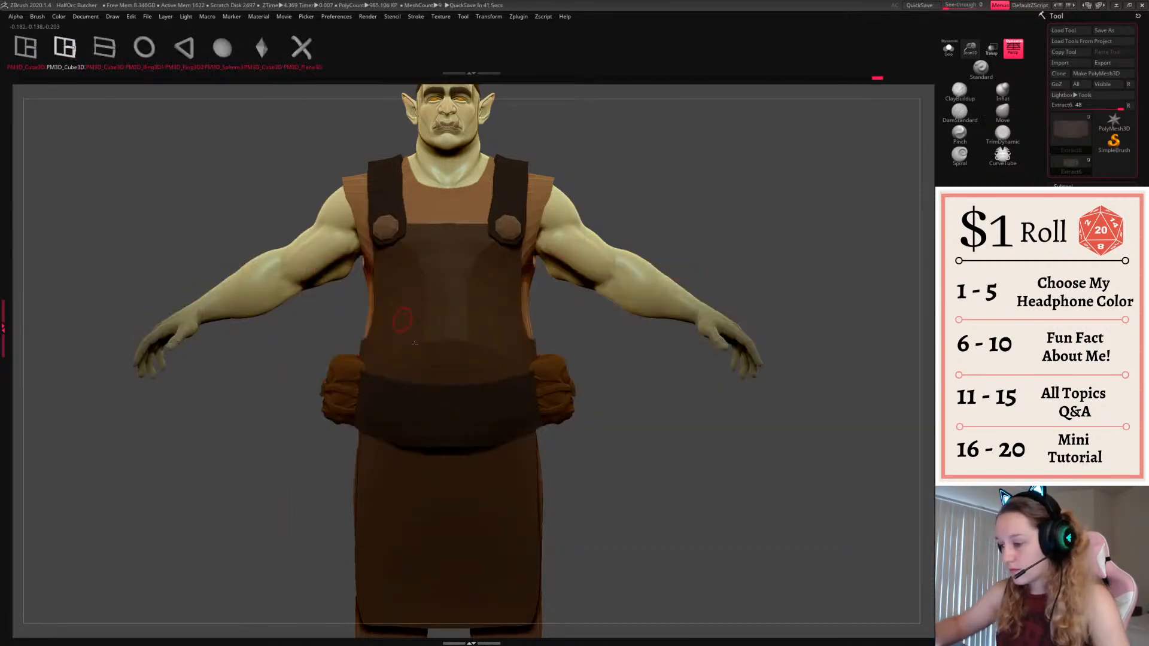
Try out the two rectangular buckle designs with T-shaped inner bars on the front of the belt
{"action": "left_click_drag", "start_coordinate": [439, 424], "coordinate": [437, 466]}
{"action": "key", "text": "ctrl+z"}
{"action": "left_click_drag", "start_coordinate": [446, 426], "coordinate": [468, 463]}
{"action": "key", "text": "ctrl+z"}
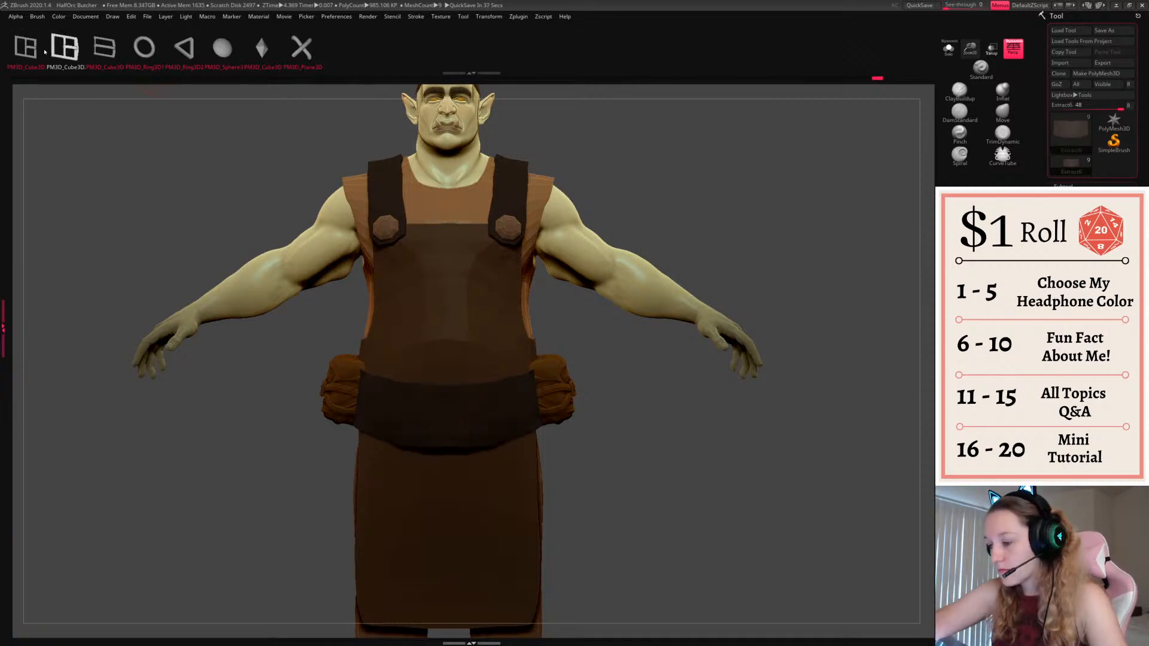
{"action": "left_click", "coordinate": [26, 48]}
{"action": "left_click_drag", "start_coordinate": [449, 417], "coordinate": [473, 449]}
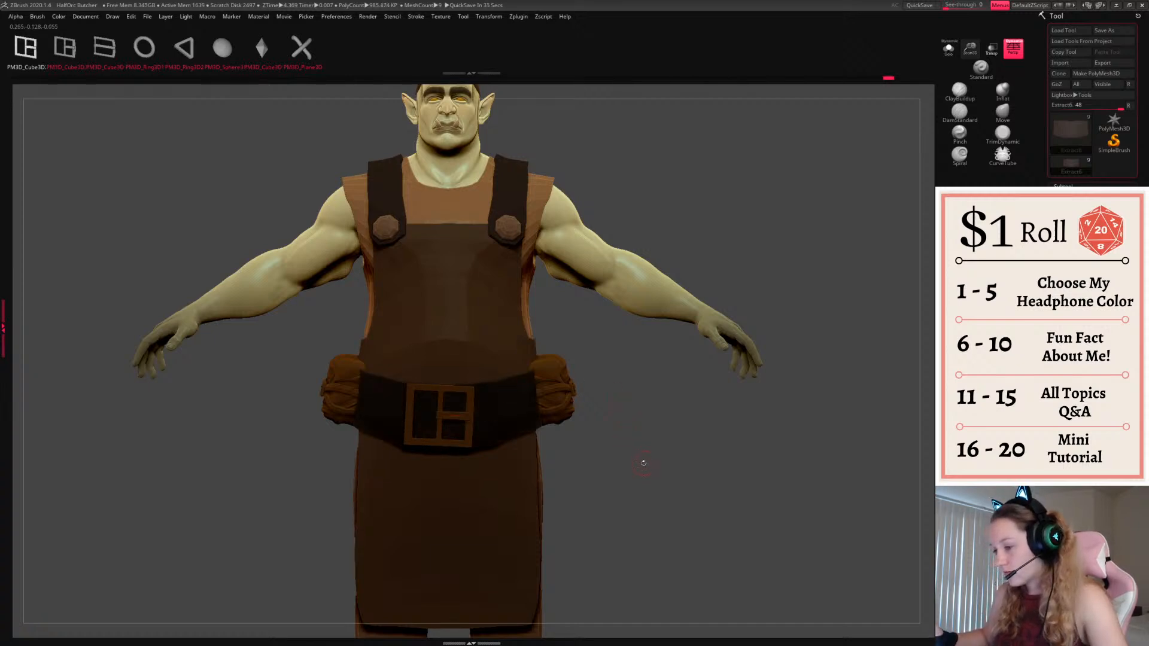
{"action": "key", "text": "ctrl+z"}
Insert the rectangular buckle with one horizontal bar at the belt's front centre and split it into its own subtool
{"action": "left_click_drag", "start_coordinate": [438, 418], "coordinate": [441, 453]}
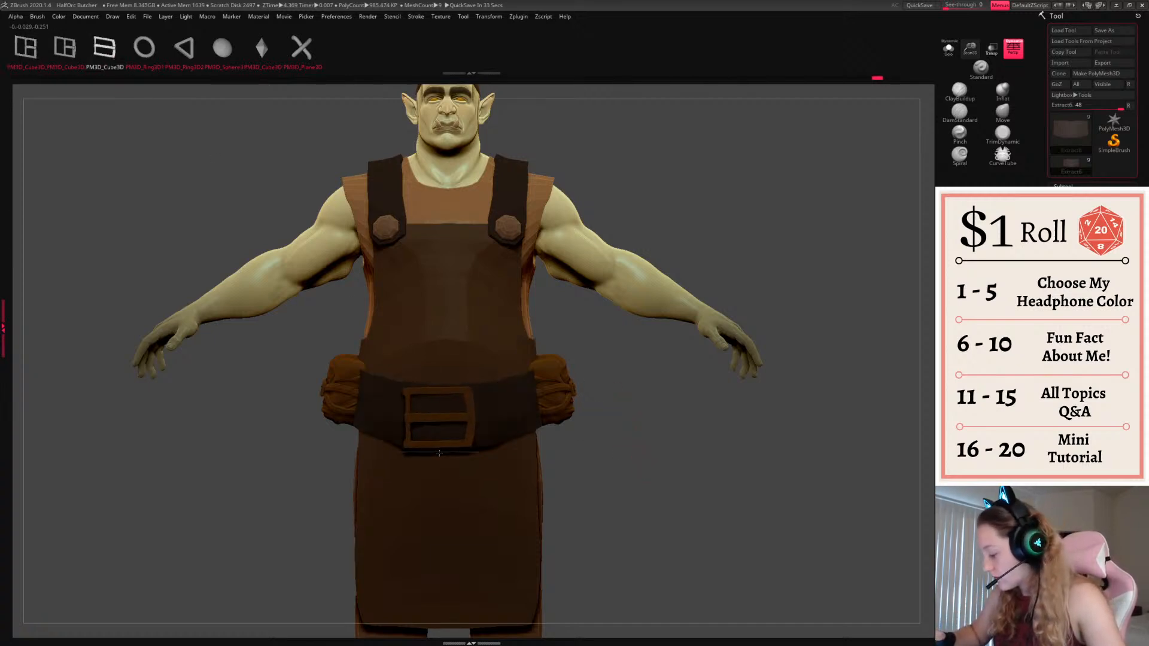
{"action": "key", "text": "w"}
{"action": "left_click_drag", "start_coordinate": [636, 431], "coordinate": [605, 458], "text": "shift"}
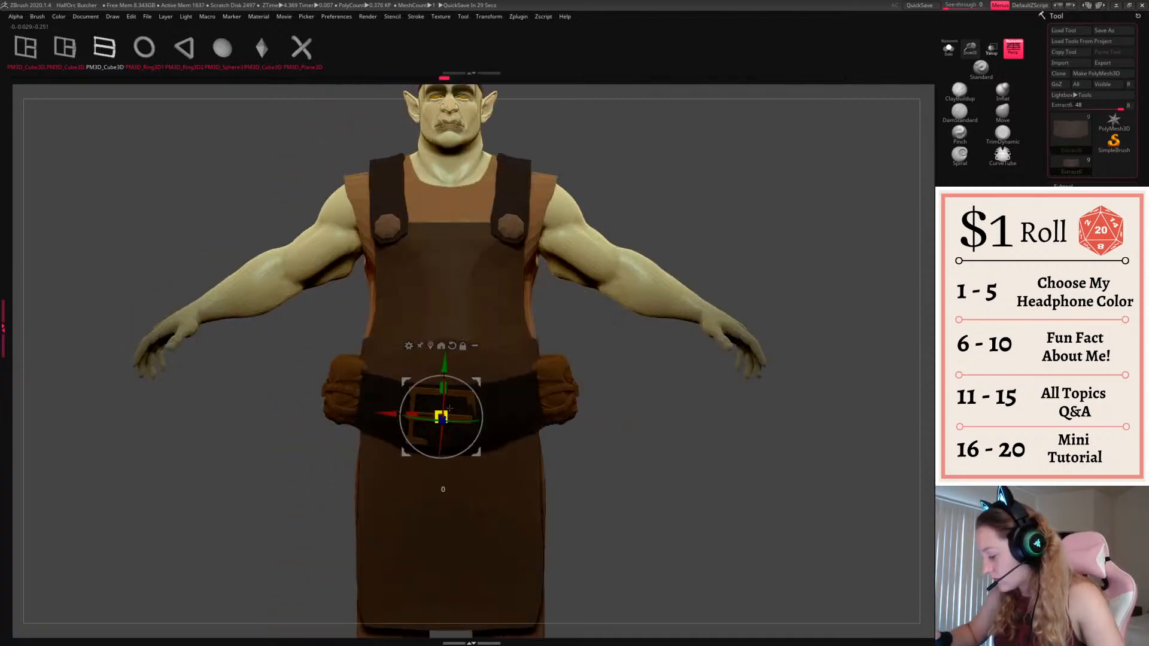
{"action": "left_click_drag", "start_coordinate": [441, 417], "coordinate": [445, 417]}
{"action": "key", "text": "q"}
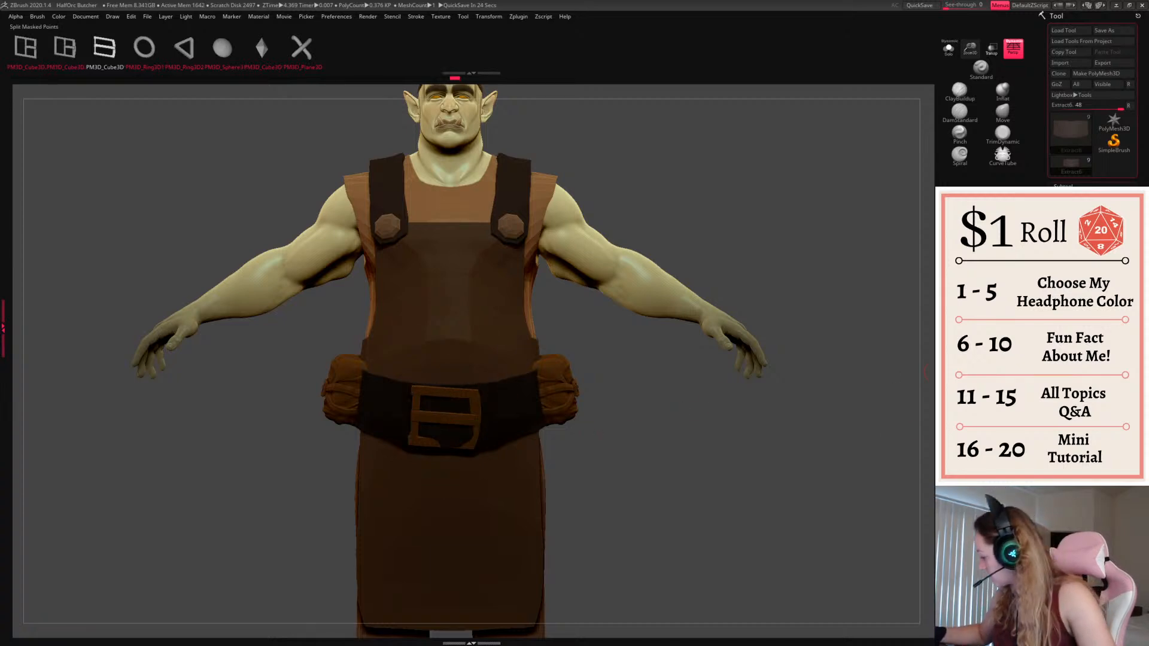
{"action": "right_click_drag", "start_coordinate": [506, 223], "coordinate": [492, 214], "text": "alt"}
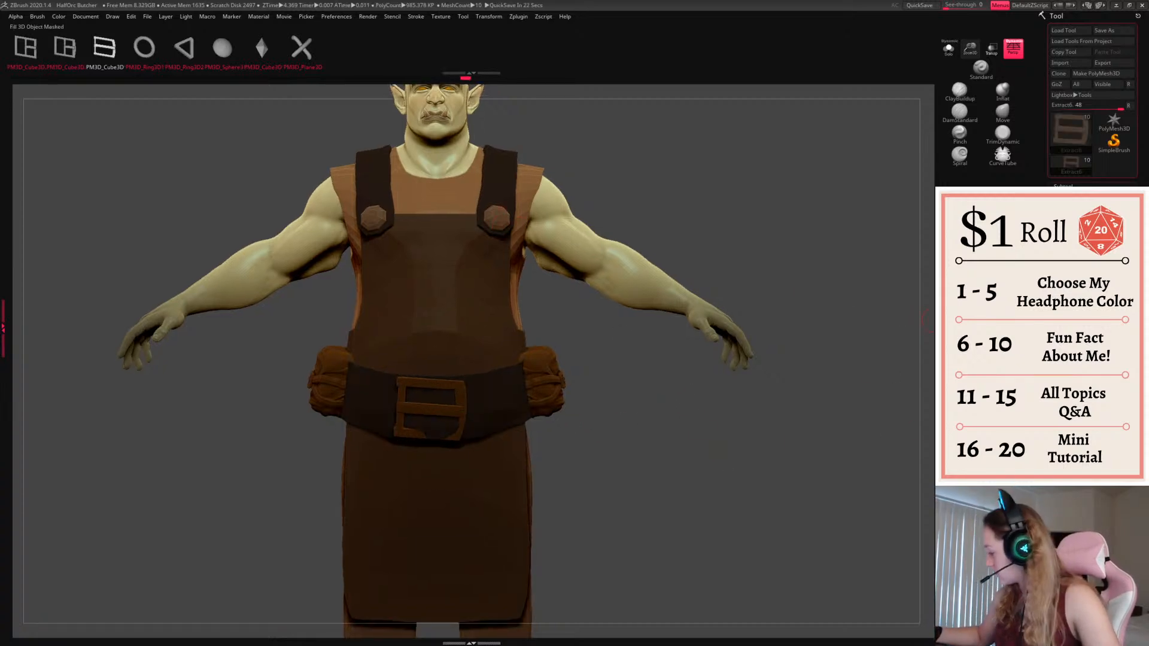
Adjust the tilt and position of the buckle so its frame sits against the front of the belt
{"action": "key", "text": "w"}
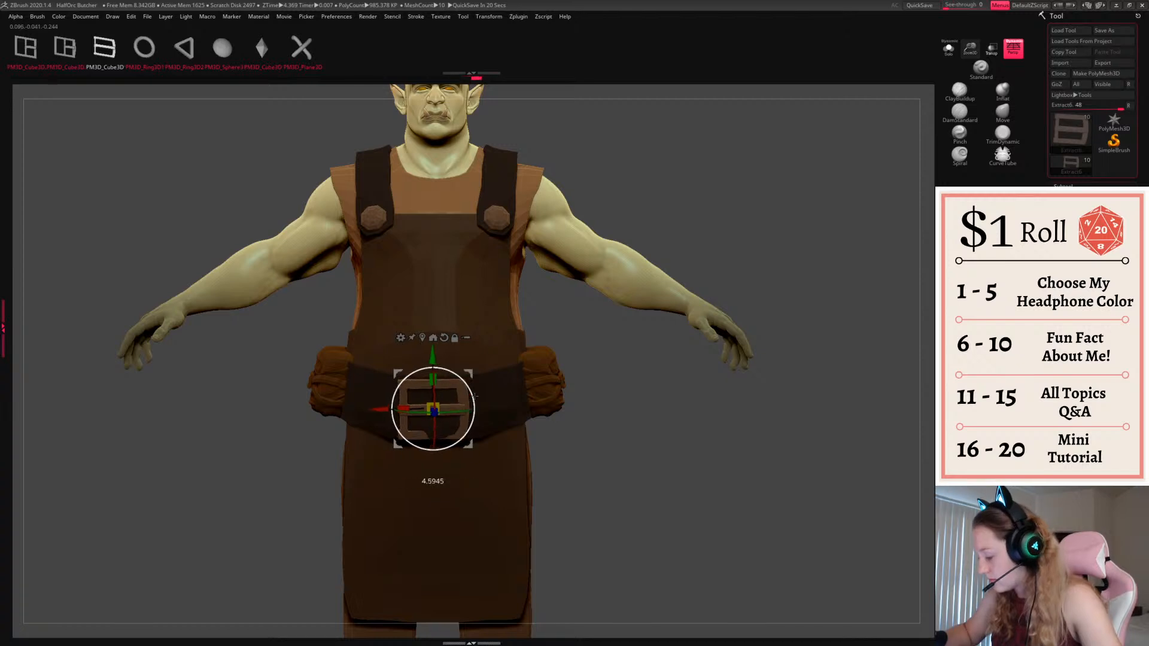
{"action": "left_click_drag", "start_coordinate": [475, 396], "coordinate": [475, 393]}
{"action": "left_click_drag", "start_coordinate": [437, 434], "coordinate": [437, 427]}
{"action": "key", "text": "q"}
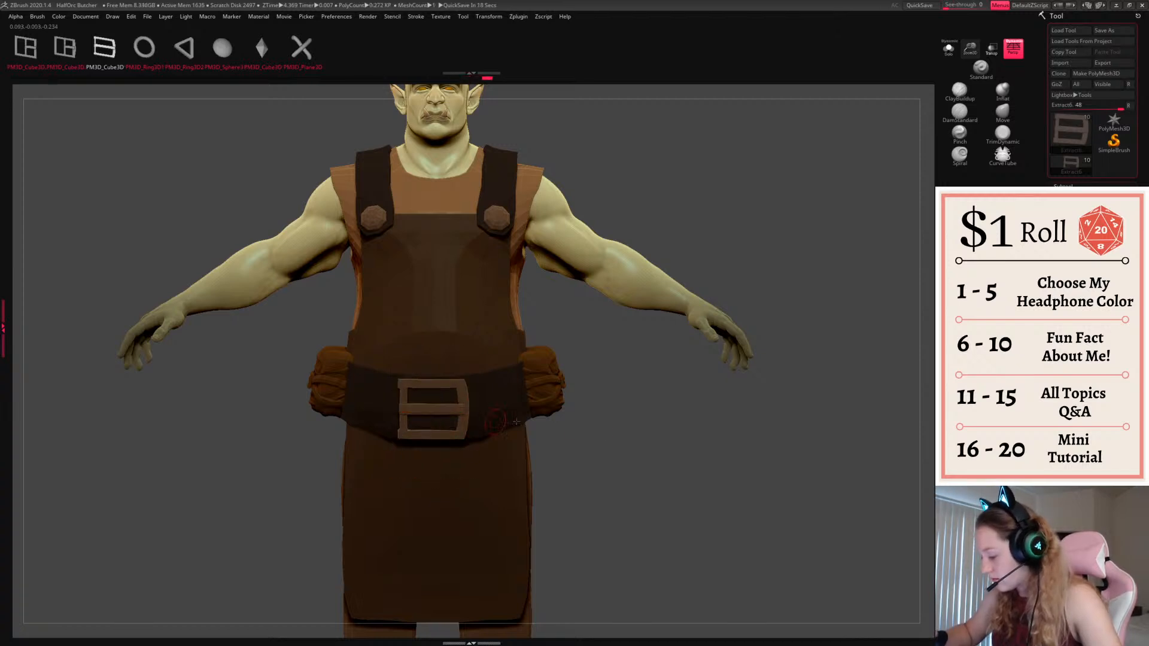
Select the belt subtool and pull its front centre forward with the Move brush so it covers the middle of the buckle's bar
{"action": "mouse_move", "coordinate": [572, 428]}
{"action": "left_mouse_down"}
{"action": "mouse_move", "coordinate": [713, 380]}
{"action": "mouse_move", "coordinate": [563, 426]}
{"action": "left_mouse_up"}
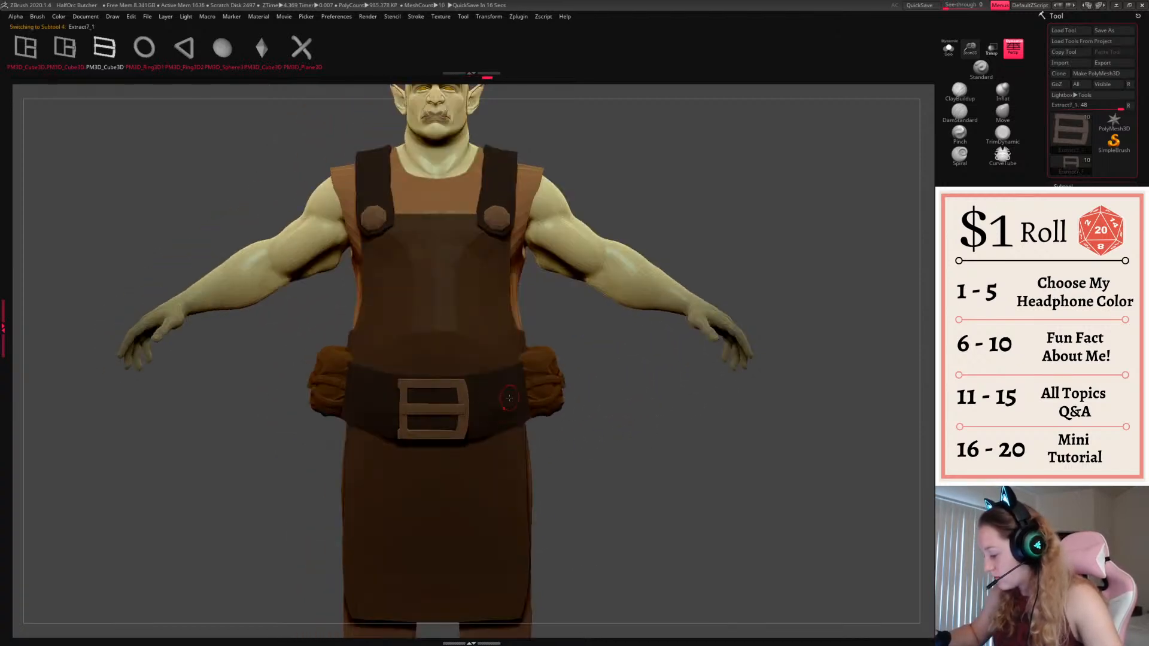
{"action": "left_click", "coordinate": [980, 71]}
{"action": "key", "text": "space"}
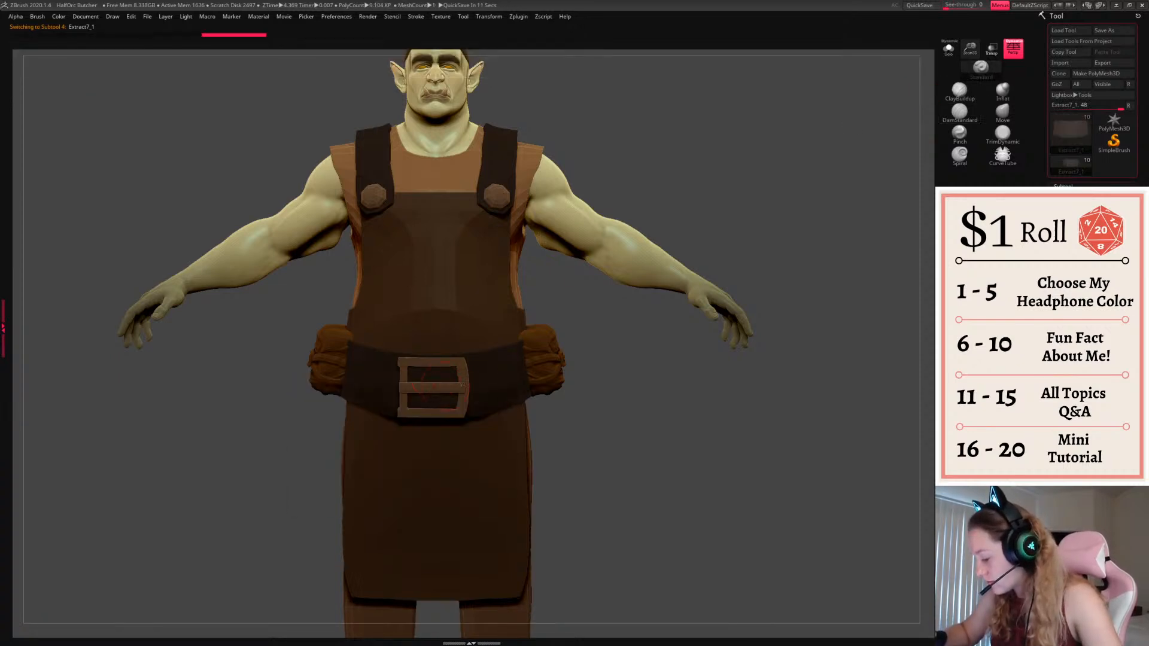
{"action": "left_click_drag", "start_coordinate": [568, 426], "coordinate": [638, 378]}
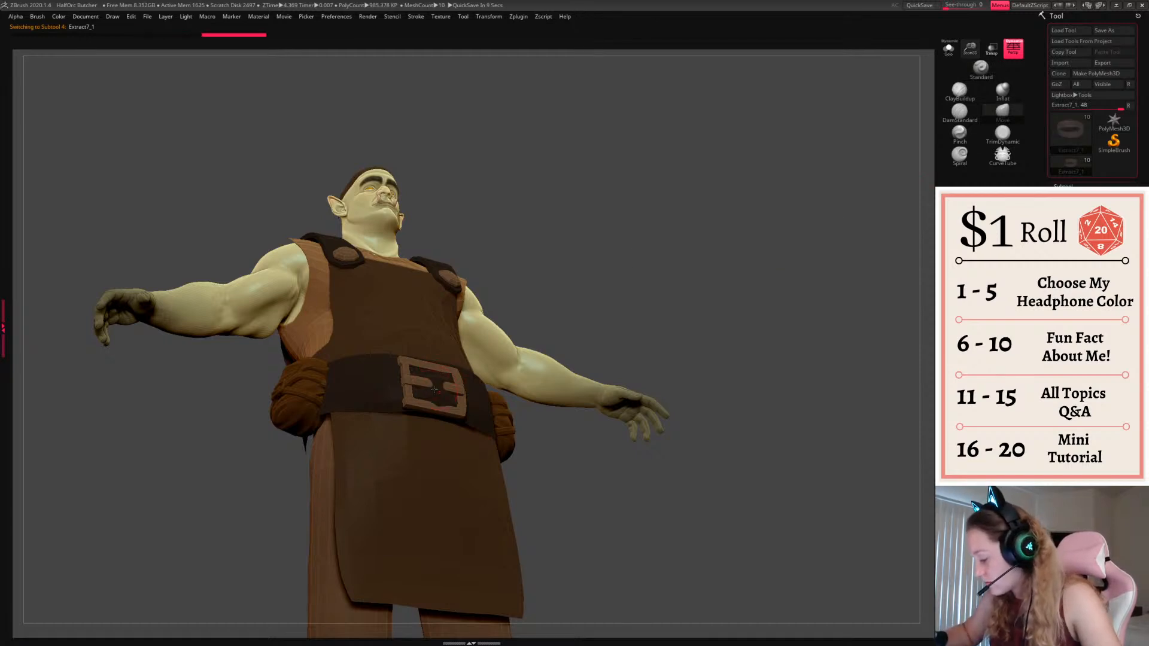
{"action": "left_click_drag", "start_coordinate": [698, 272], "coordinate": [605, 302]}
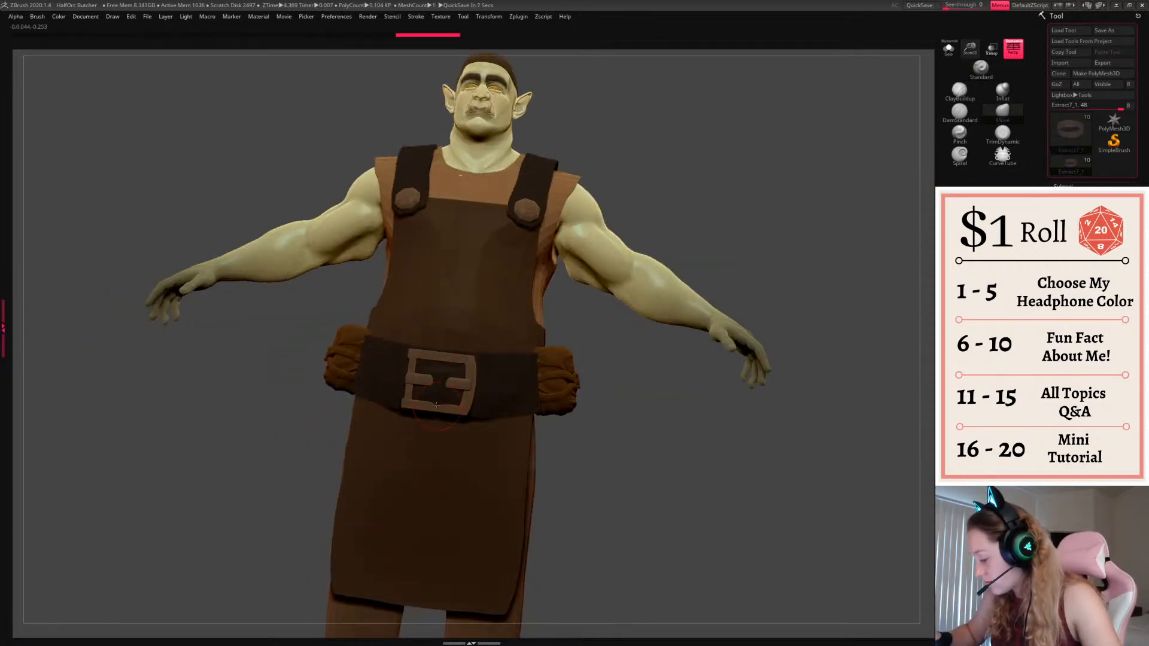
{"action": "left_click_drag", "start_coordinate": [610, 425], "coordinate": [698, 377]}
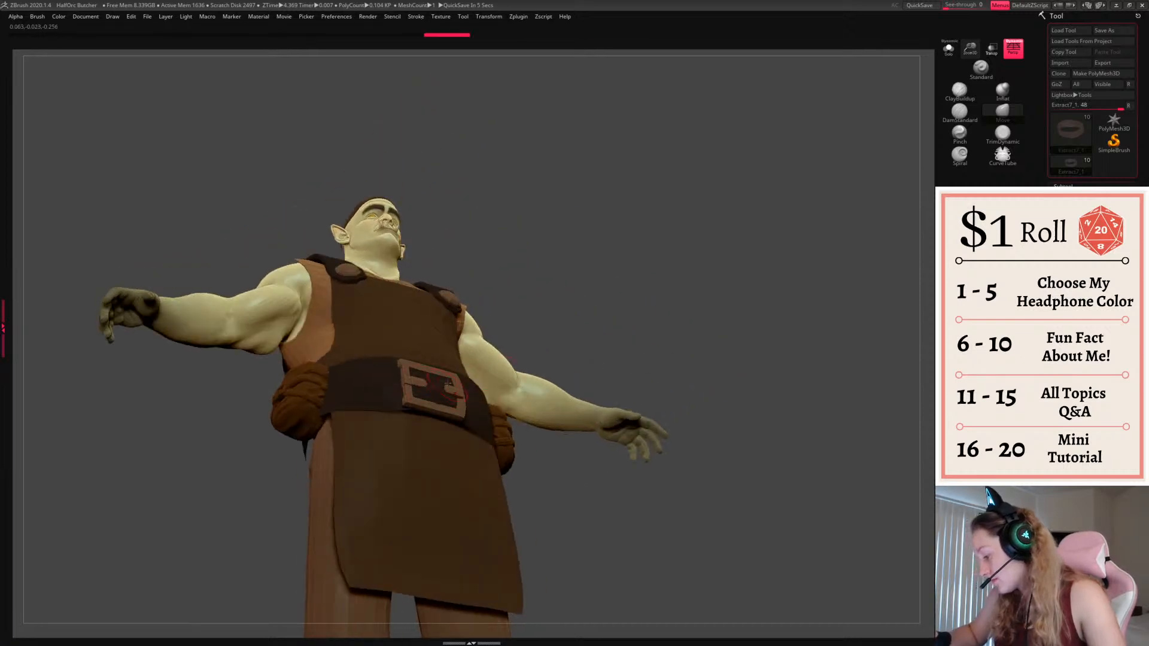
{"action": "left_click_drag", "start_coordinate": [760, 237], "coordinate": [679, 288]}
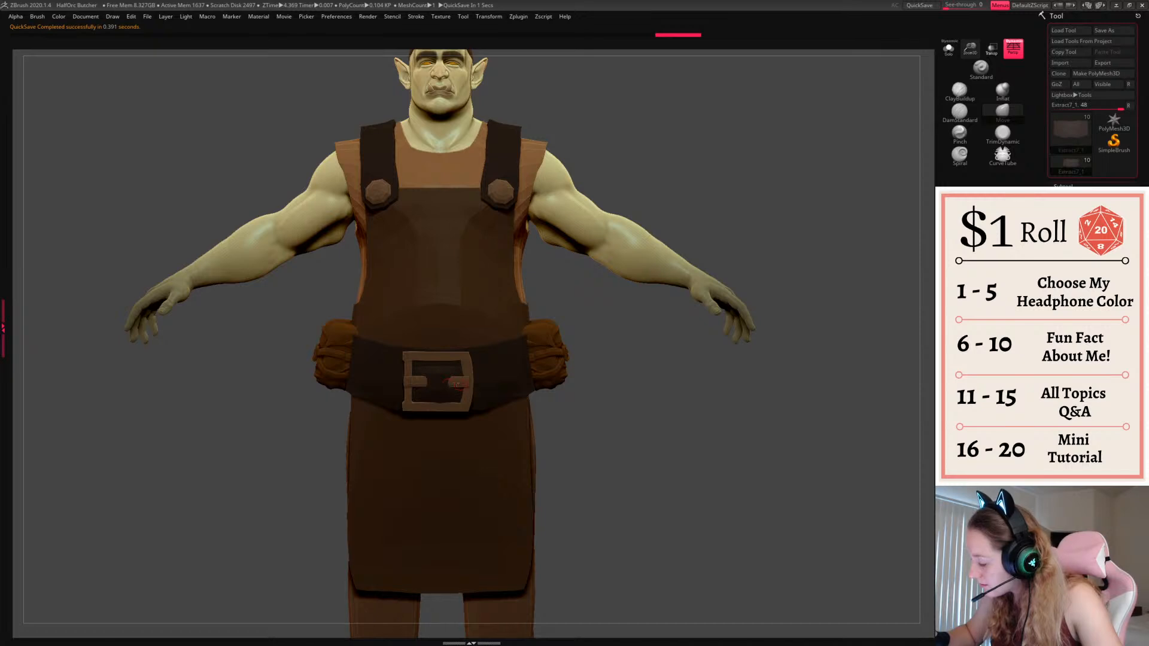
{"action": "key", "text": "space"}
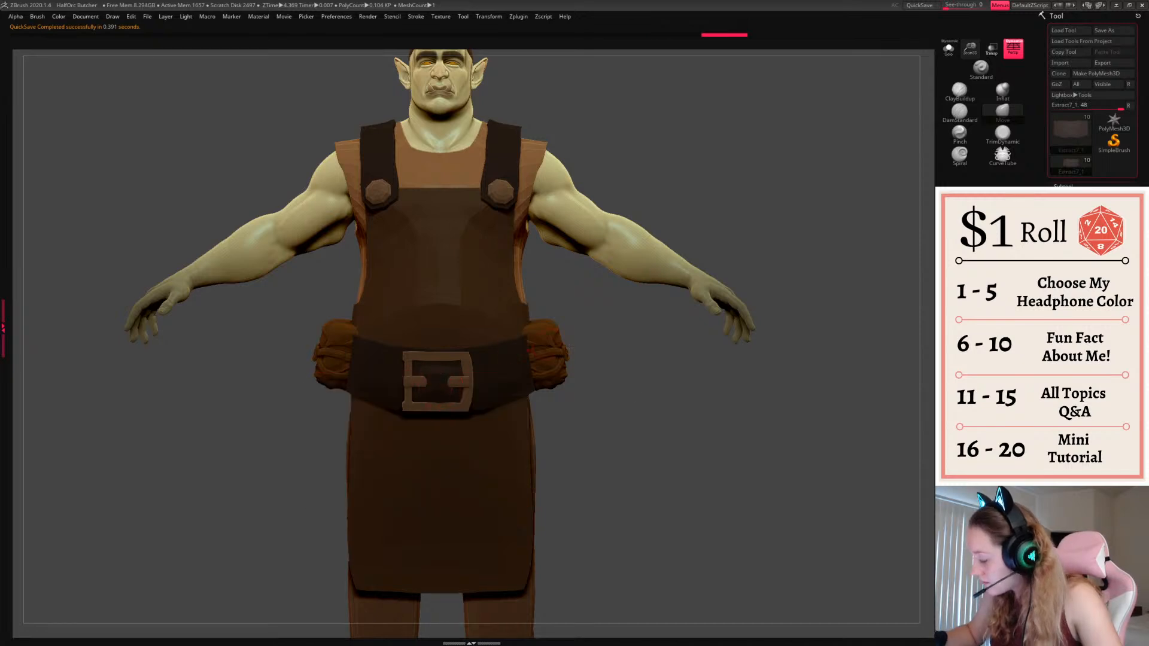
{"action": "left_click_drag", "start_coordinate": [664, 413], "coordinate": [666, 437]}
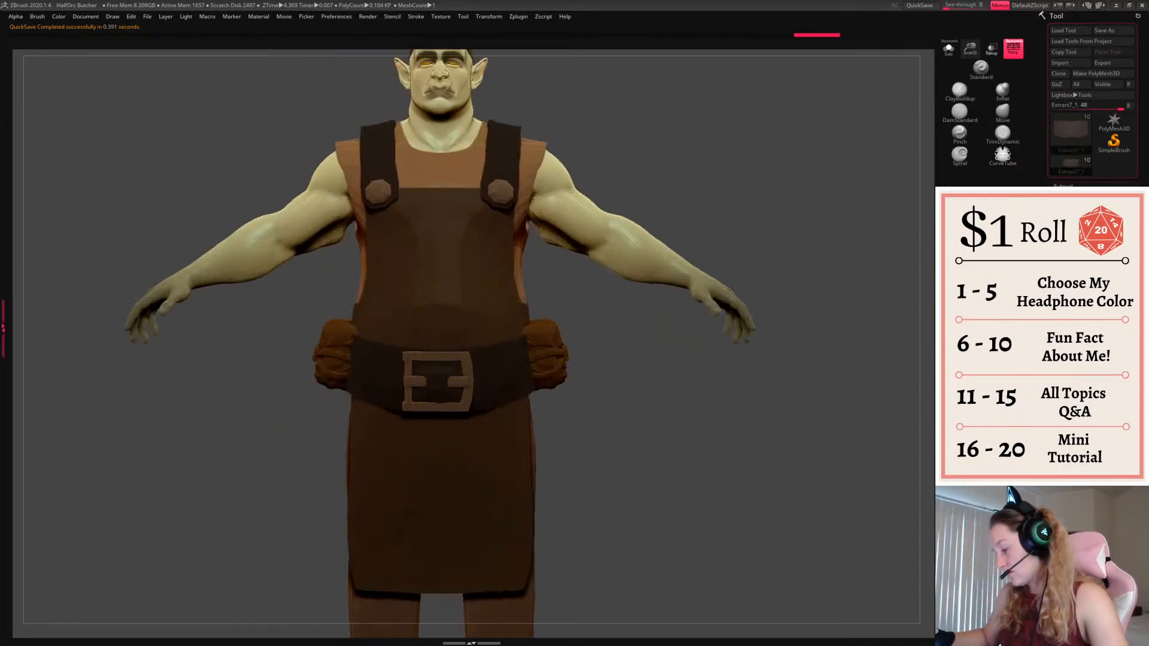
Select the buckle, isolate it to examine its polygroups and wireframe, and show the other subtools again with polyframe off
{"action": "key", "text": "w"}
{"action": "left_click_drag", "start_coordinate": [439, 332], "coordinate": [439, 336]}
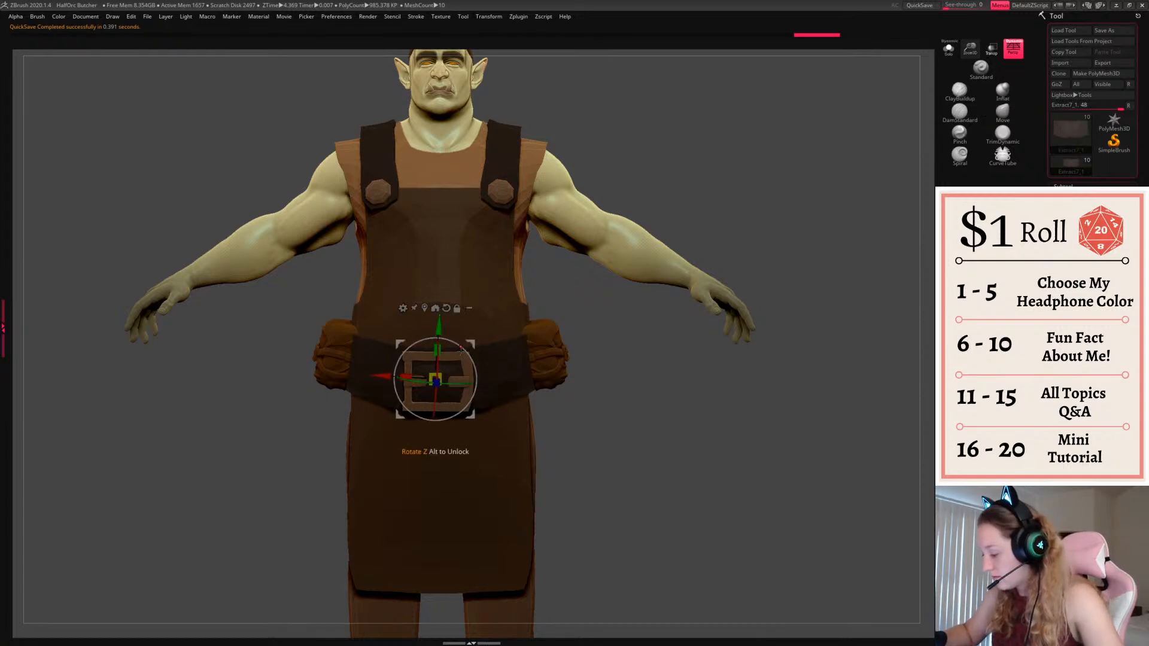
{"action": "key", "text": "q"}
{"action": "left_click", "coordinate": [471, 366], "text": "alt"}
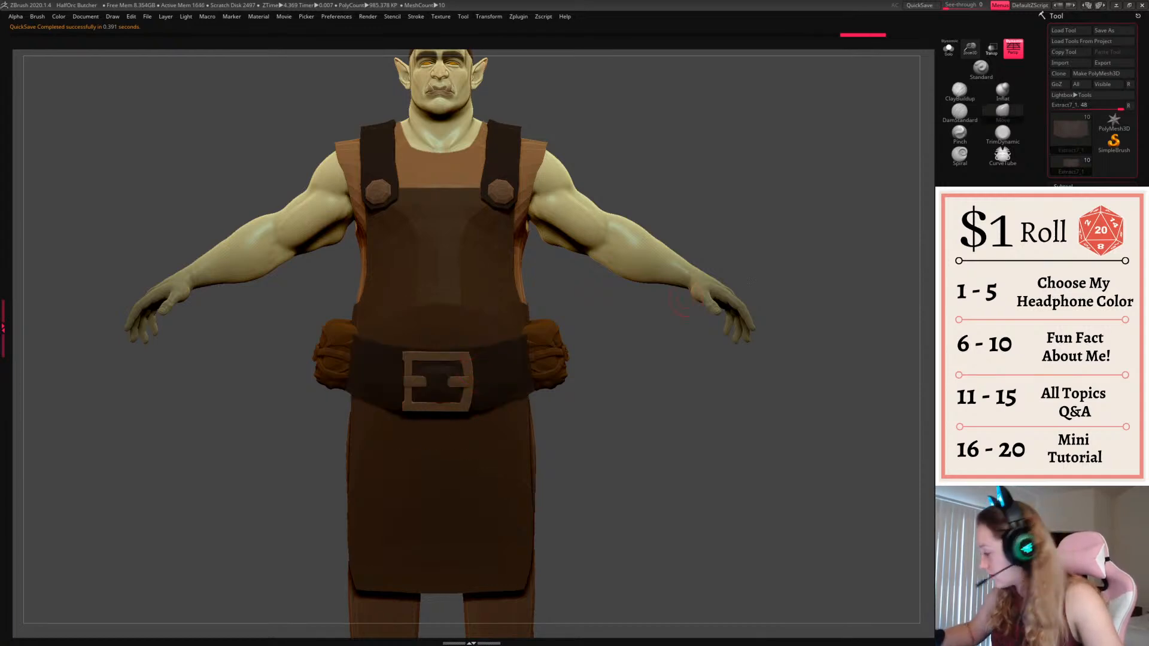
{"action": "left_click", "coordinate": [467, 363], "text": "alt"}
{"action": "left_click", "coordinate": [948, 49]}
{"action": "key", "text": "shift+f"}
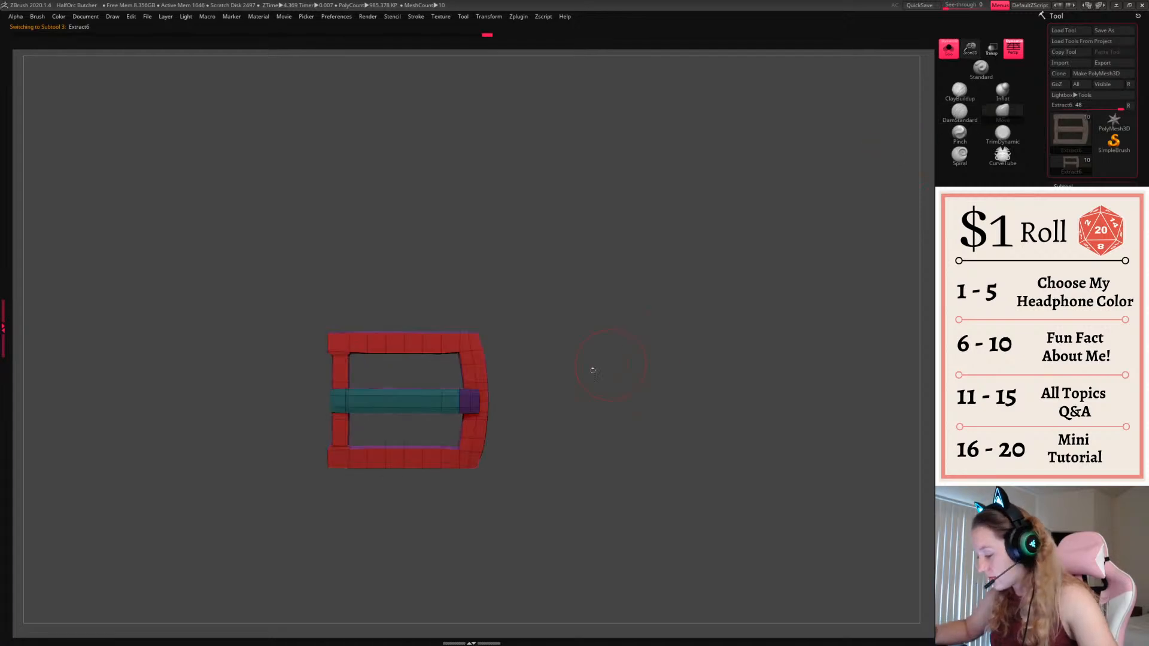
{"action": "key", "text": "shift+f"}
{"action": "key", "text": "shift+f"}
{"action": "left_click_drag", "start_coordinate": [503, 371], "coordinate": [533, 378]}
{"action": "key", "text": "space"}
{"action": "key", "text": "w"}
{"action": "left_click", "coordinate": [949, 49]}
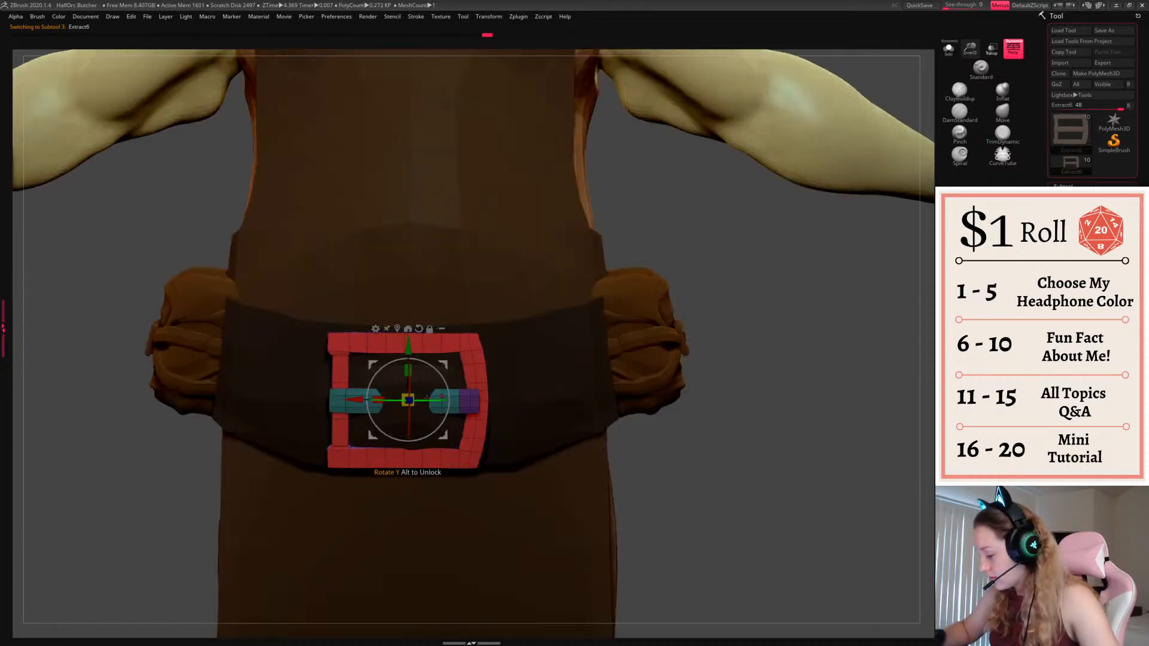
{"action": "key", "text": "shift+f"}
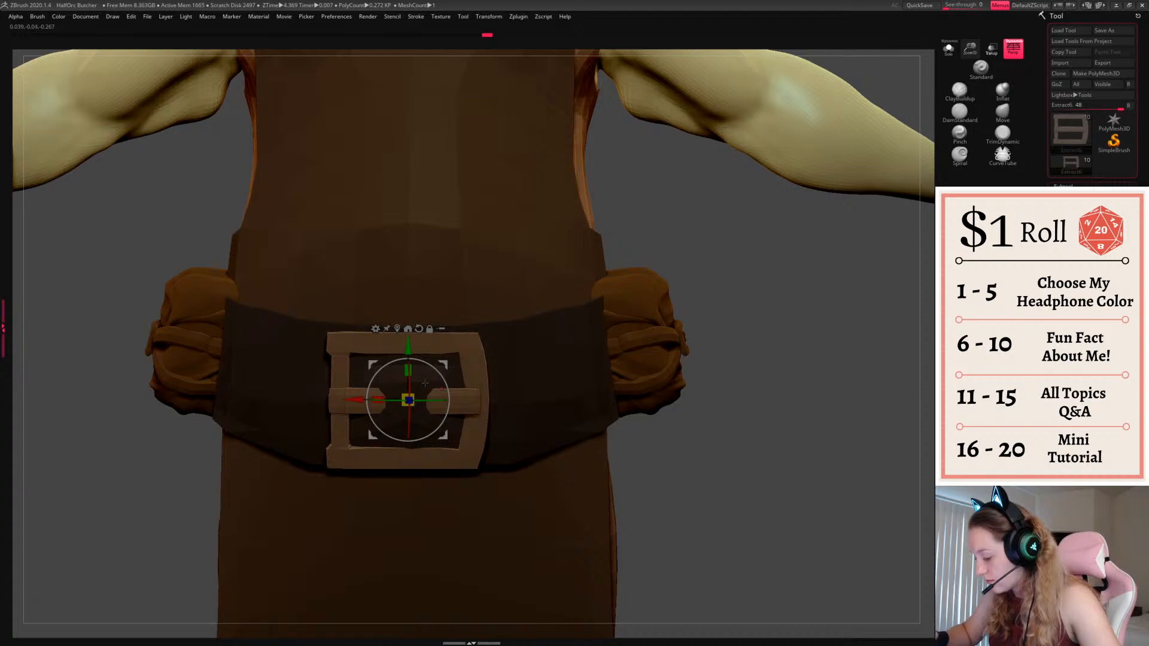
Subdivide the buckle to smooth its edges and nudge it slightly upward on the belt
{"action": "key", "text": "q"}
{"action": "key", "text": "d"}
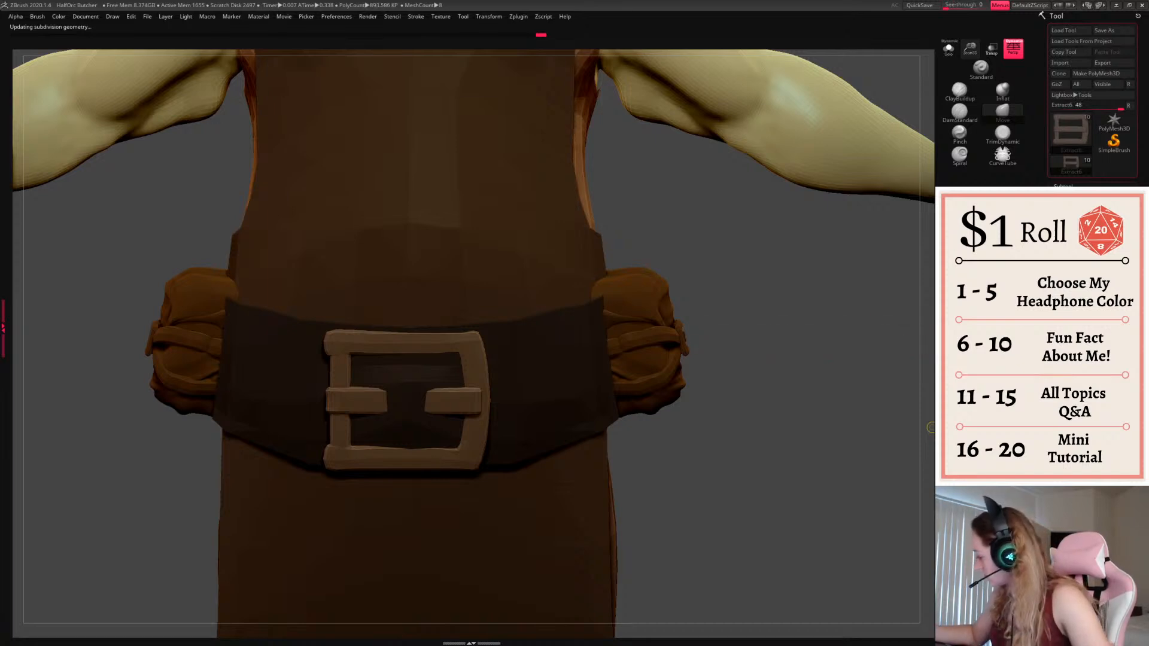
{"action": "key", "text": "w"}
{"action": "left_click_drag", "start_coordinate": [408, 350], "coordinate": [408, 348]}
{"action": "key", "text": "q"}
{"action": "left_click_drag", "start_coordinate": [970, 52], "coordinate": [965, 29]}
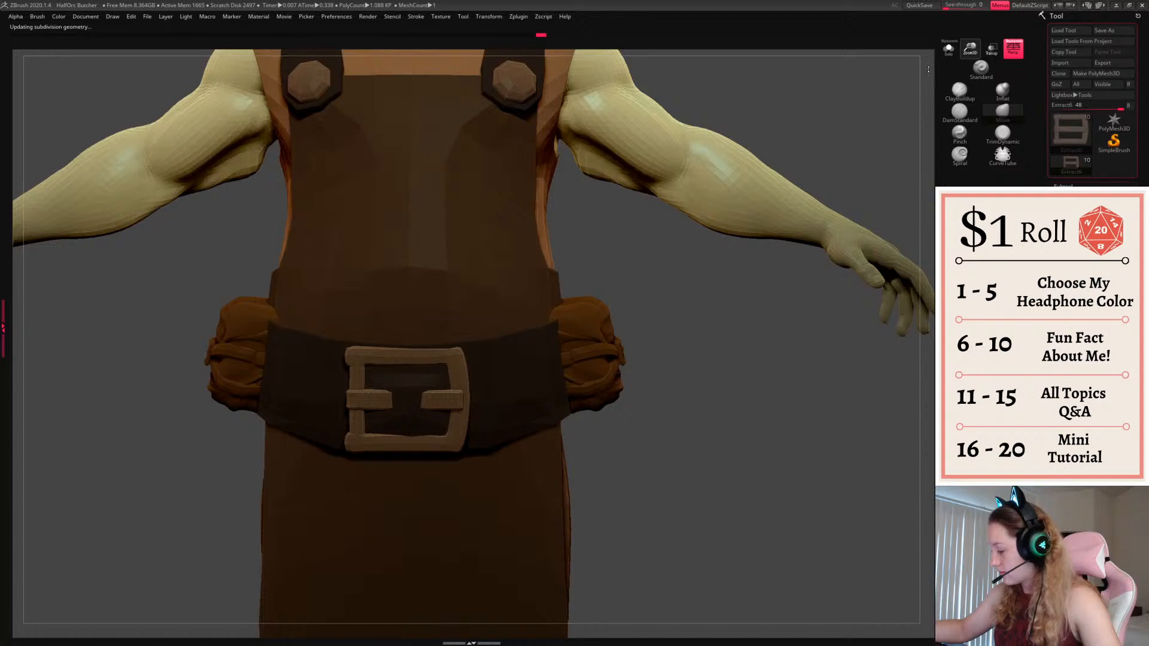
Isolate the belt, mask a rounded area on its front and extract it as a new leather piece subtool
{"action": "left_click", "coordinate": [508, 398], "text": "alt"}
{"action": "left_click", "coordinate": [948, 54]}
{"action": "mouse_move", "coordinate": [411, 310]}
{"action": "left_mouse_down", "text": "ctrl"}
{"action": "mouse_move", "coordinate": [466, 501]}
{"action": "mouse_move", "coordinate": [538, 513]}
{"action": "left_mouse_up", "text": "ctrl"}
{"action": "left_click_drag", "start_coordinate": [681, 397], "coordinate": [673, 515]}
{"action": "mouse_move", "coordinate": [415, 495]}
{"action": "left_mouse_down", "text": "ctrl"}
{"action": "mouse_move", "coordinate": [451, 489]}
{"action": "mouse_move", "coordinate": [531, 346]}
{"action": "left_mouse_up", "text": "ctrl"}
{"action": "mouse_move", "coordinate": [703, 425]}
{"action": "left_mouse_down"}
{"action": "mouse_move", "coordinate": [712, 316]}
{"action": "mouse_move", "coordinate": [759, 372]}
{"action": "left_mouse_up"}
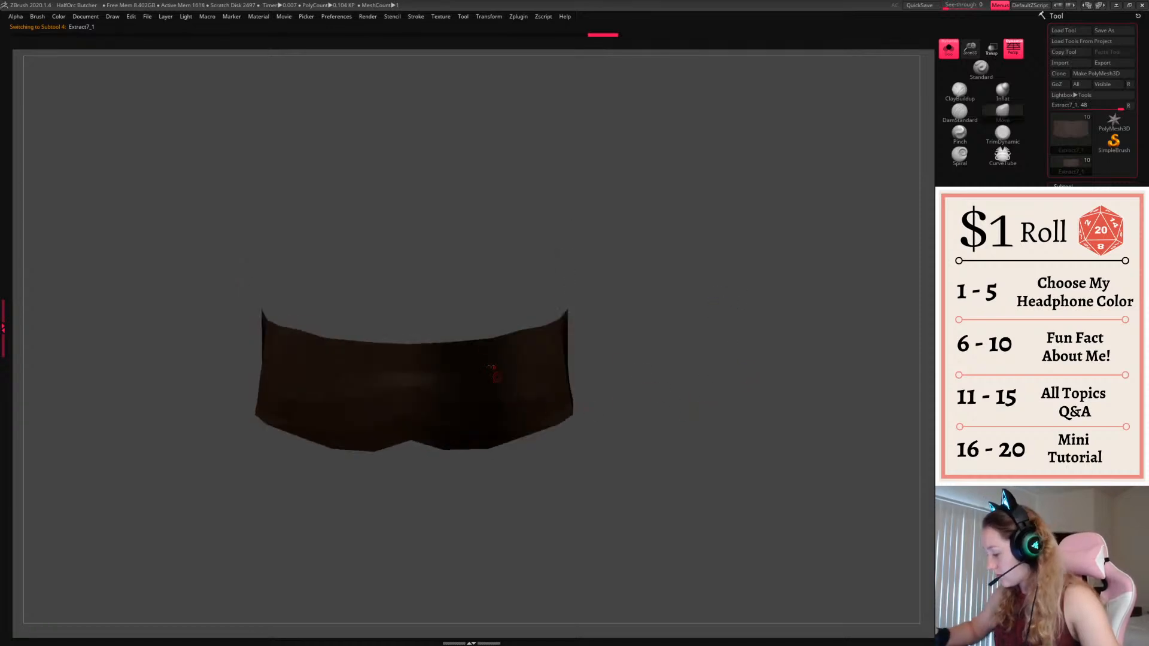
{"action": "left_click_drag", "start_coordinate": [462, 318], "coordinate": [405, 478], "text": "ctrl"}
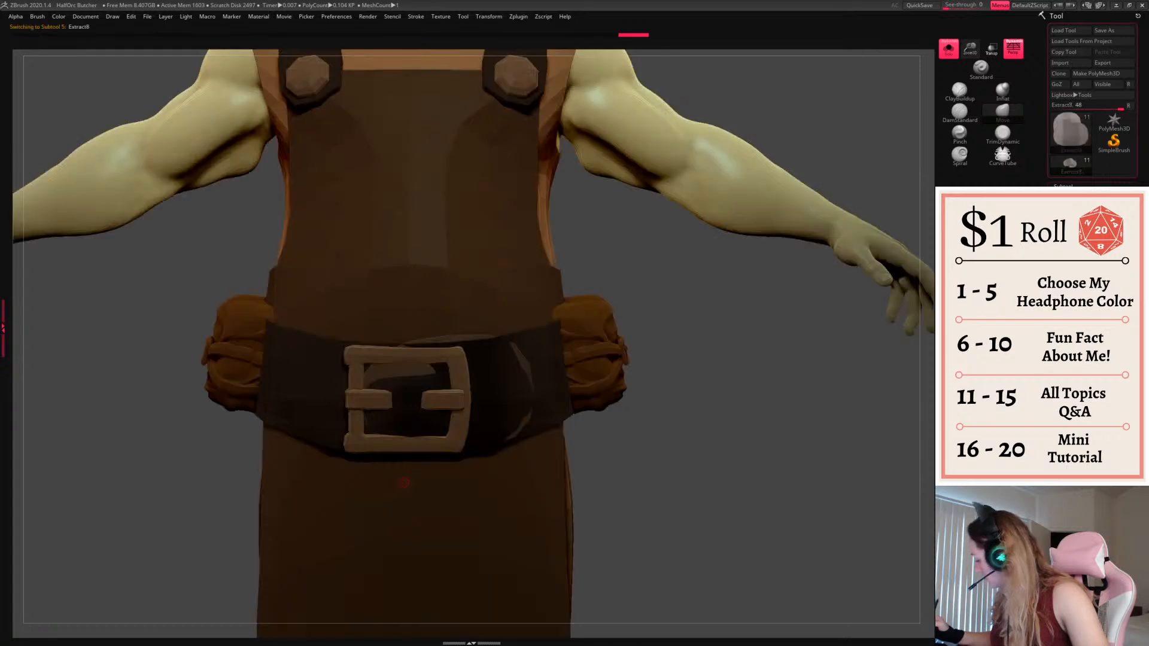
{"action": "left_click_drag", "start_coordinate": [746, 472], "coordinate": [755, 499], "text": "ctrl"}
{"action": "left_click_drag", "start_coordinate": [740, 397], "coordinate": [756, 370]}
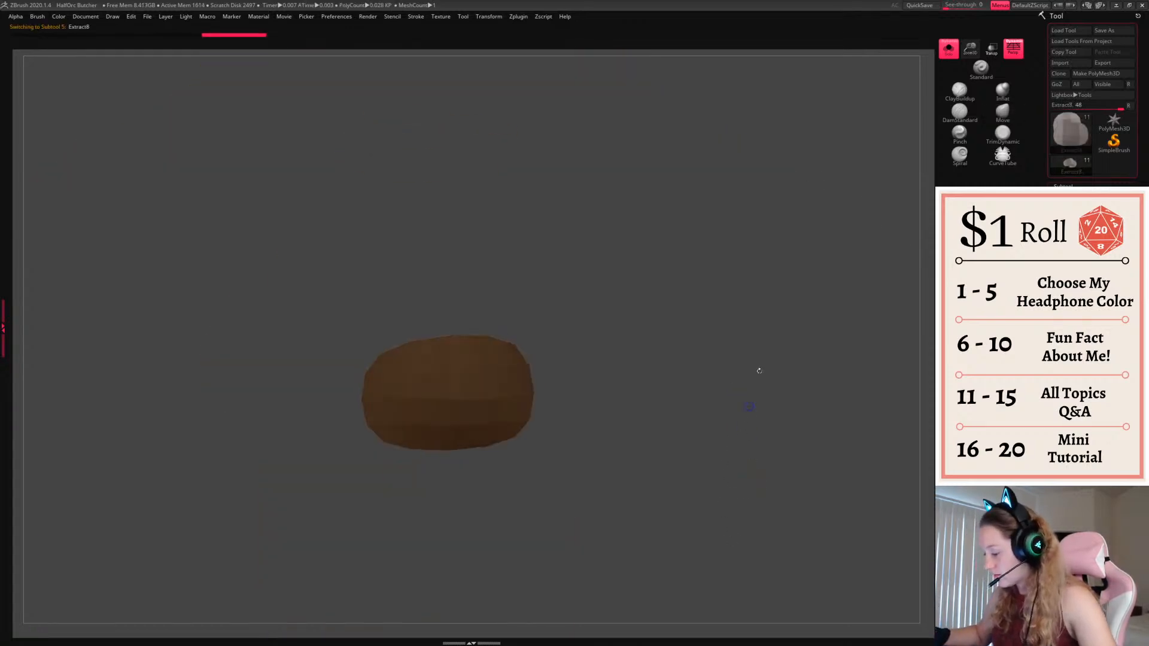
{"action": "left_click", "coordinate": [948, 49]}
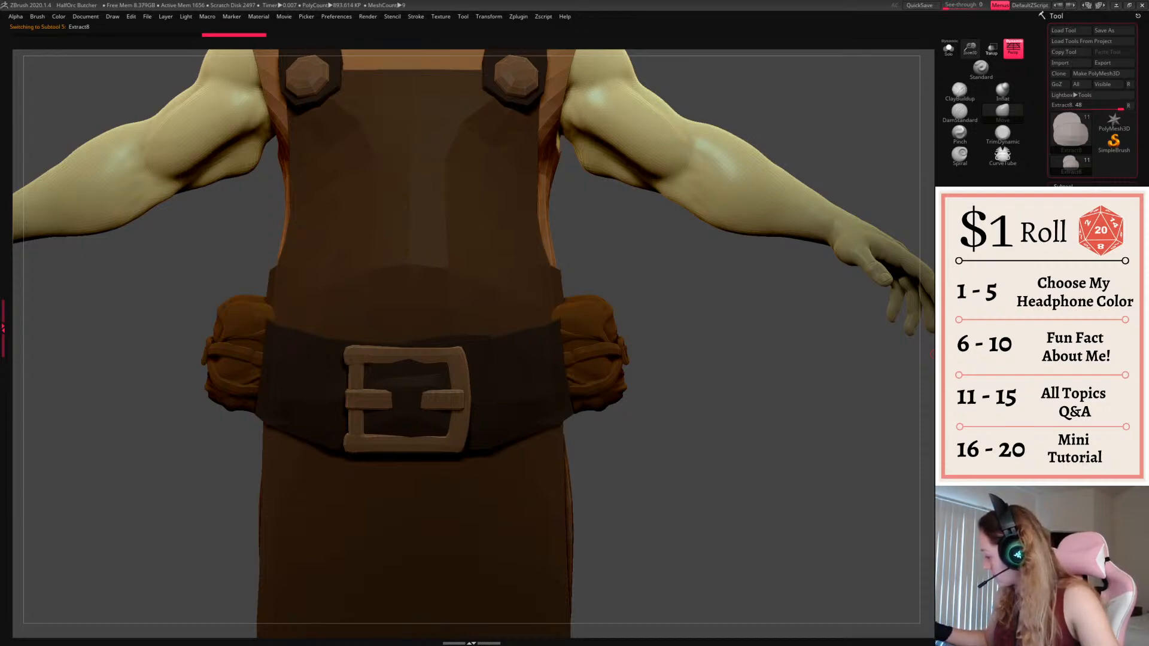
Move the extracted leather piece sideways along the belt and push it back against the belt, over one side of the buckle's frame
{"action": "key", "text": "w"}
{"action": "left_click_drag", "start_coordinate": [707, 371], "coordinate": [772, 386]}
{"action": "left_click_drag", "start_coordinate": [444, 428], "coordinate": [458, 437]}
{"action": "left_click_drag", "start_coordinate": [769, 389], "coordinate": [704, 383]}
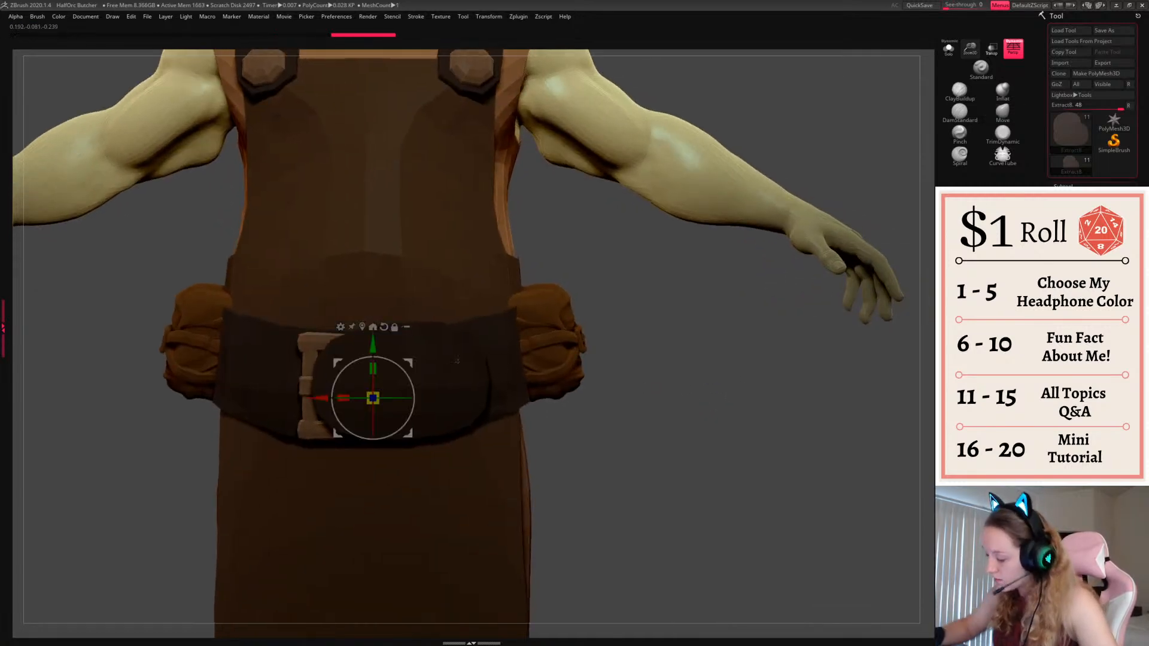
{"action": "left_click_drag", "start_coordinate": [375, 370], "coordinate": [412, 383]}
{"action": "left_click_drag", "start_coordinate": [418, 363], "coordinate": [452, 362]}
{"action": "left_click_drag", "start_coordinate": [670, 383], "coordinate": [716, 315]}
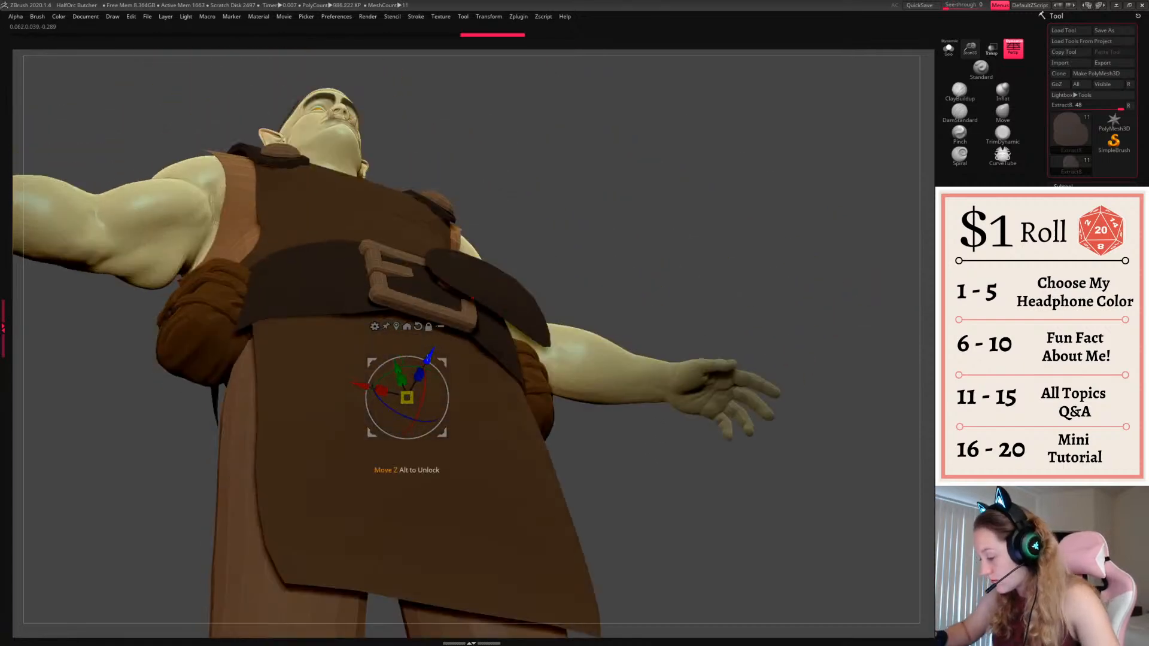
{"action": "mouse_move", "coordinate": [421, 362]}
{"action": "left_mouse_down"}
{"action": "mouse_move", "coordinate": [414, 377]}
{"action": "mouse_move", "coordinate": [421, 360]}
{"action": "left_mouse_up"}
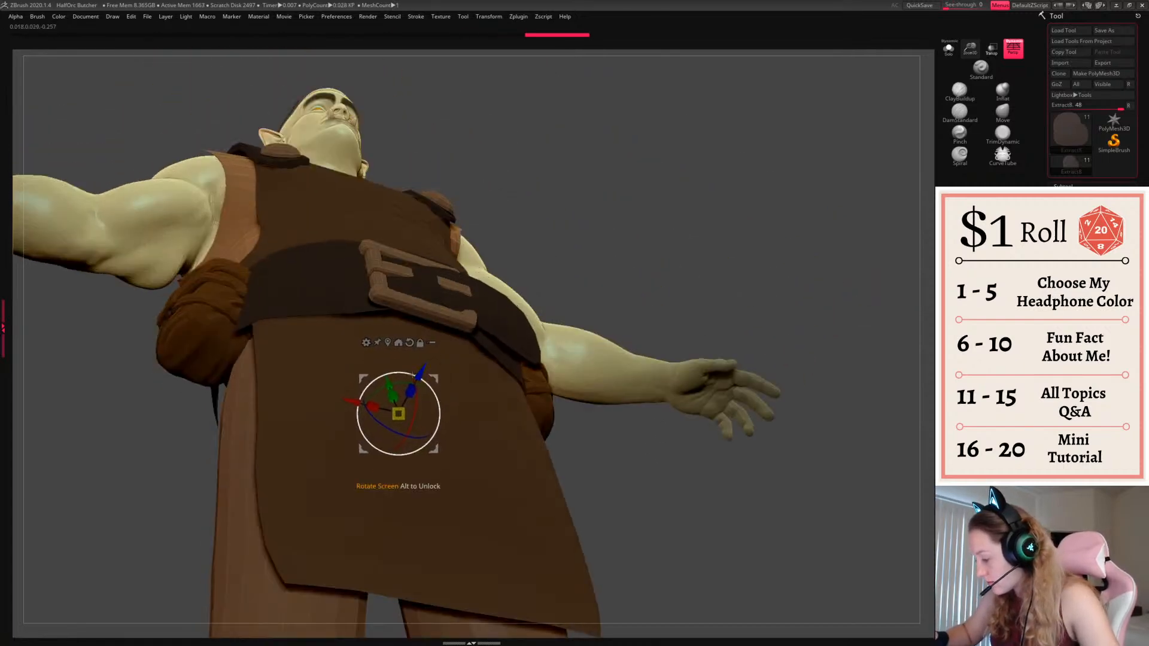
Stretch the extracted piece with the Move brush from the buckle past the belt's side into a long strap end
{"action": "key", "text": "q"}
{"action": "left_click_drag", "start_coordinate": [801, 265], "coordinate": [742, 344]}
{"action": "right_click", "coordinate": [616, 457]}
{"action": "left_click_drag", "start_coordinate": [616, 457], "coordinate": [611, 422], "text": "alt"}
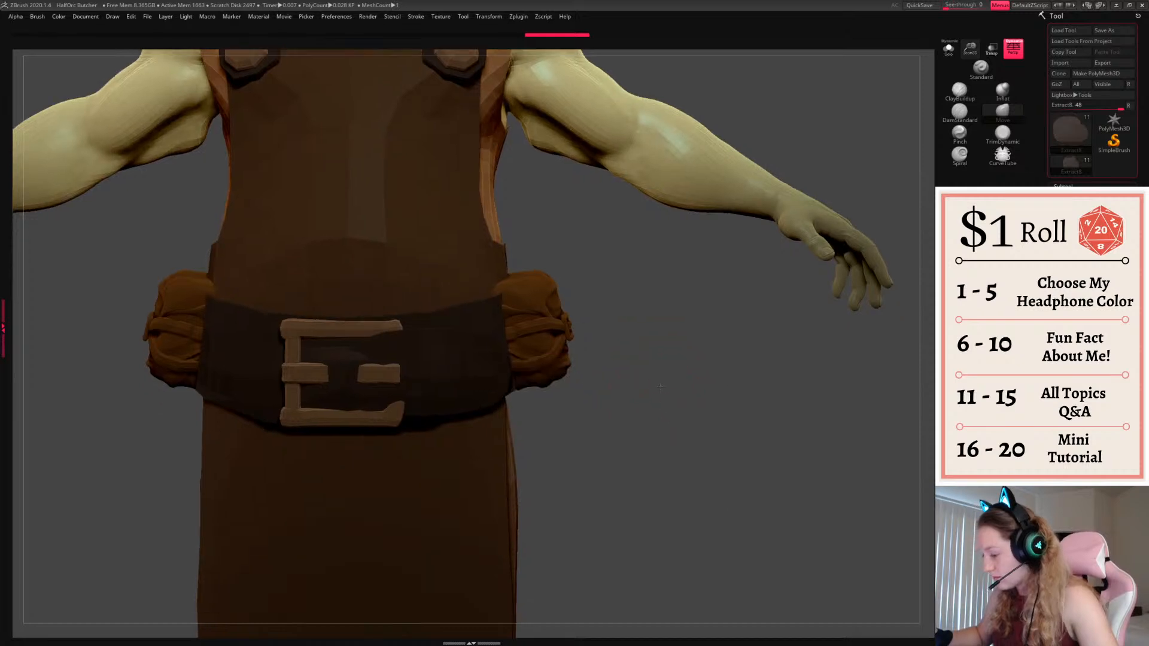
{"action": "left_click_drag", "start_coordinate": [974, 31], "coordinate": [971, 5]}
{"action": "right_click", "coordinate": [506, 407]}
{"action": "mouse_move", "coordinate": [509, 392]}
{"action": "left_mouse_down", "text": "alt"}
{"action": "mouse_move", "coordinate": [539, 410]}
{"action": "mouse_move", "coordinate": [498, 414]}
{"action": "mouse_move", "coordinate": [487, 444]}
{"action": "left_mouse_up", "text": "alt"}
{"action": "key", "text": "w"}
{"action": "key", "text": "q"}
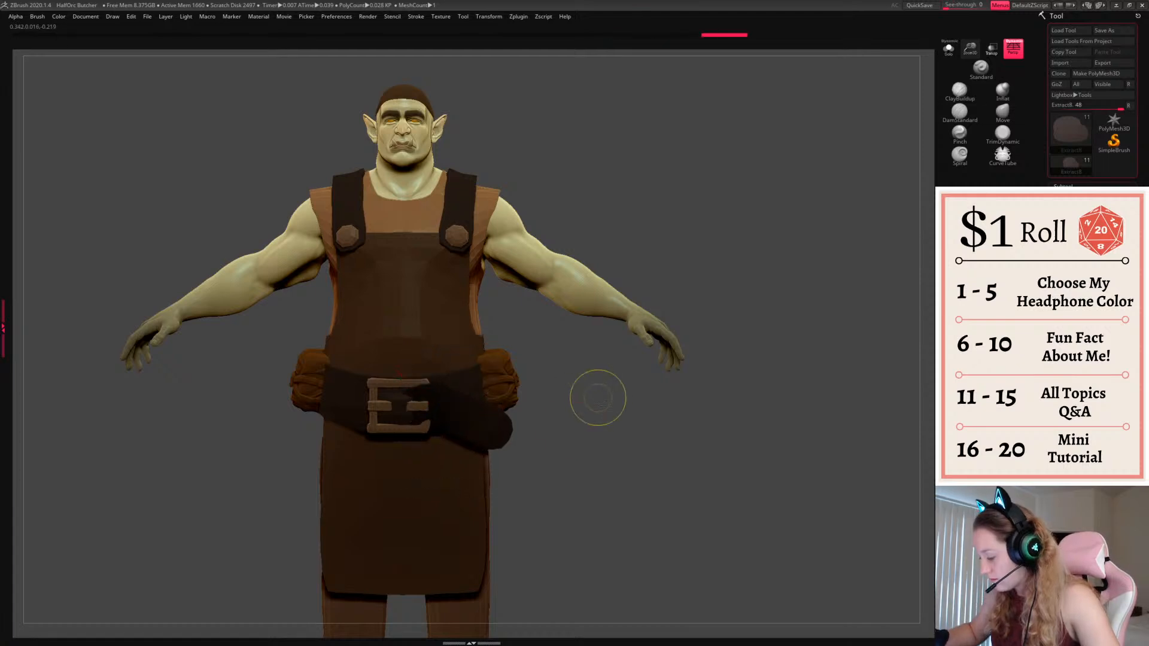
Smooth and reshape the strap end so it follows the belt and tapers towards the hip pouch
{"action": "left_click_drag", "start_coordinate": [598, 397], "coordinate": [588, 400], "text": "ctrl"}
{"action": "left_click_drag", "start_coordinate": [507, 427], "coordinate": [491, 421], "text": "shift"}
{"action": "left_click_drag", "start_coordinate": [434, 390], "coordinate": [427, 391]}
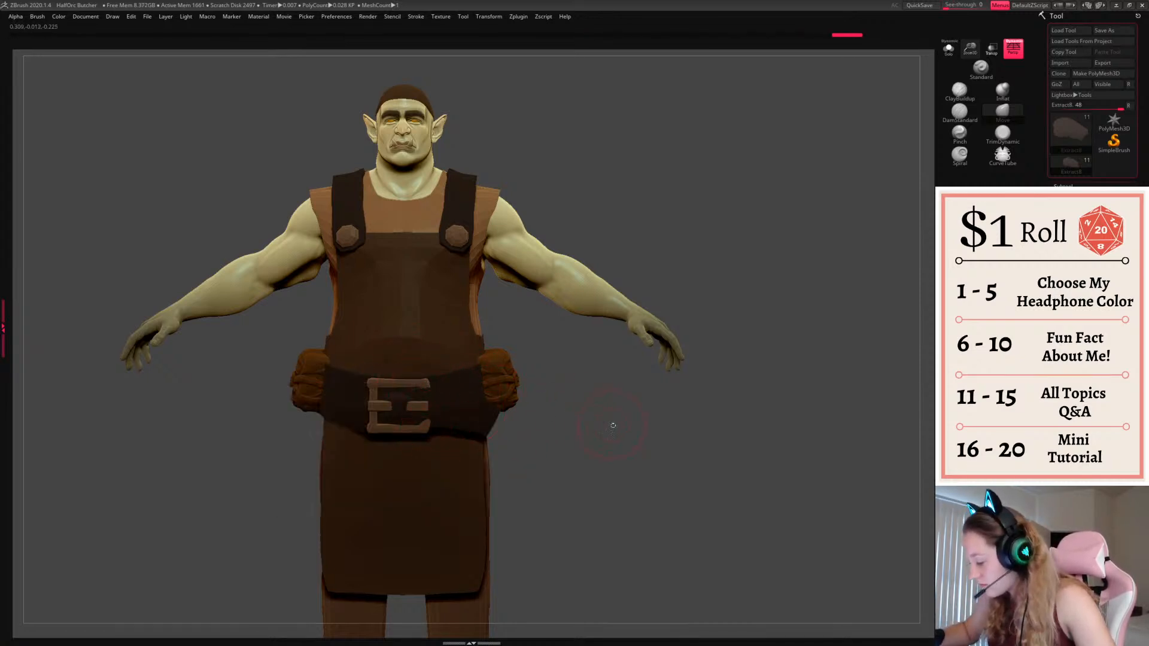
{"action": "mouse_move", "coordinate": [613, 426]}
{"action": "left_mouse_down"}
{"action": "mouse_move", "coordinate": [706, 422]}
{"action": "mouse_move", "coordinate": [617, 419]}
{"action": "left_mouse_up"}
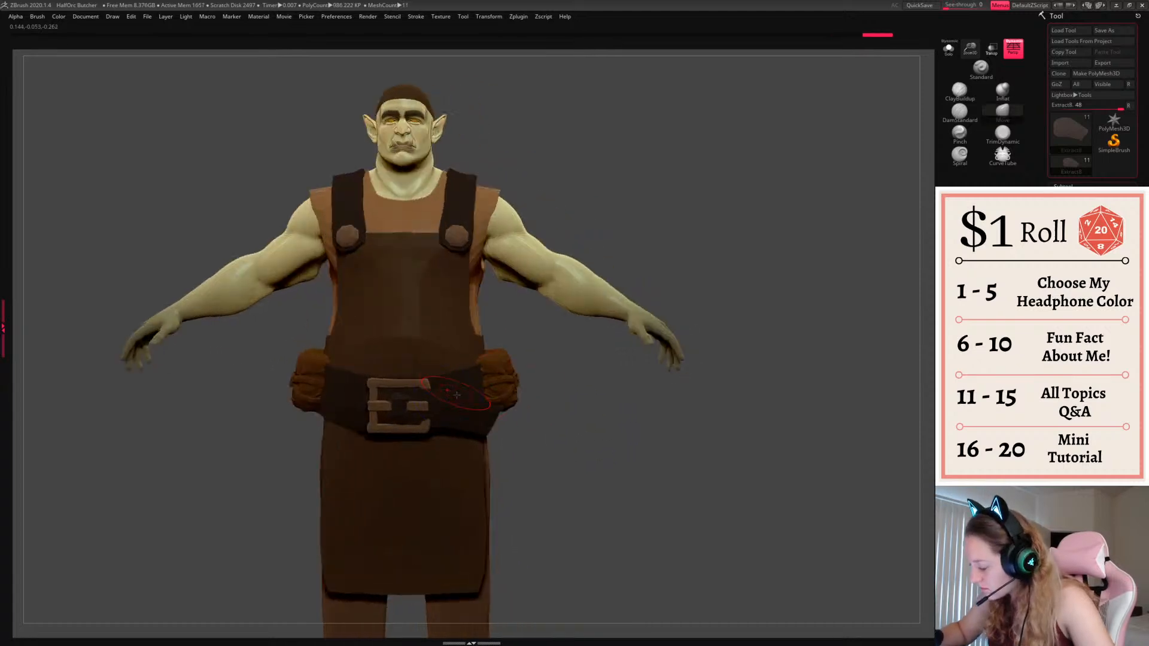
{"action": "left_click", "coordinate": [480, 398], "text": "alt"}
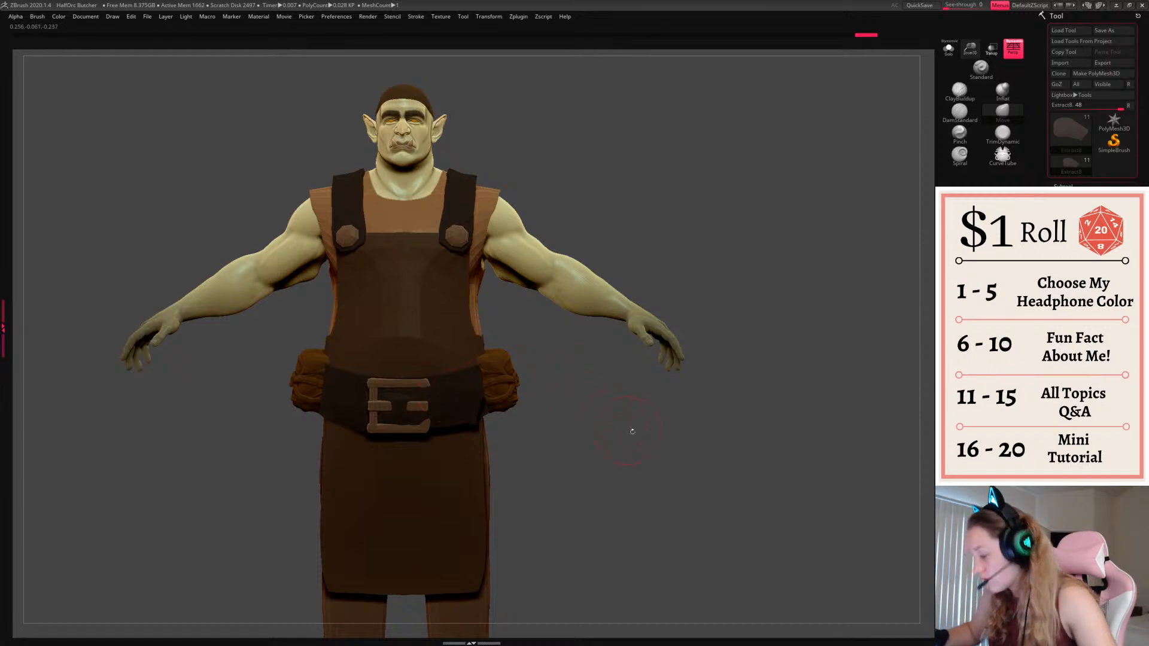
{"action": "mouse_move", "coordinate": [633, 431]}
{"action": "left_mouse_down"}
{"action": "mouse_move", "coordinate": [724, 427]}
{"action": "mouse_move", "coordinate": [578, 424]}
{"action": "left_mouse_up"}
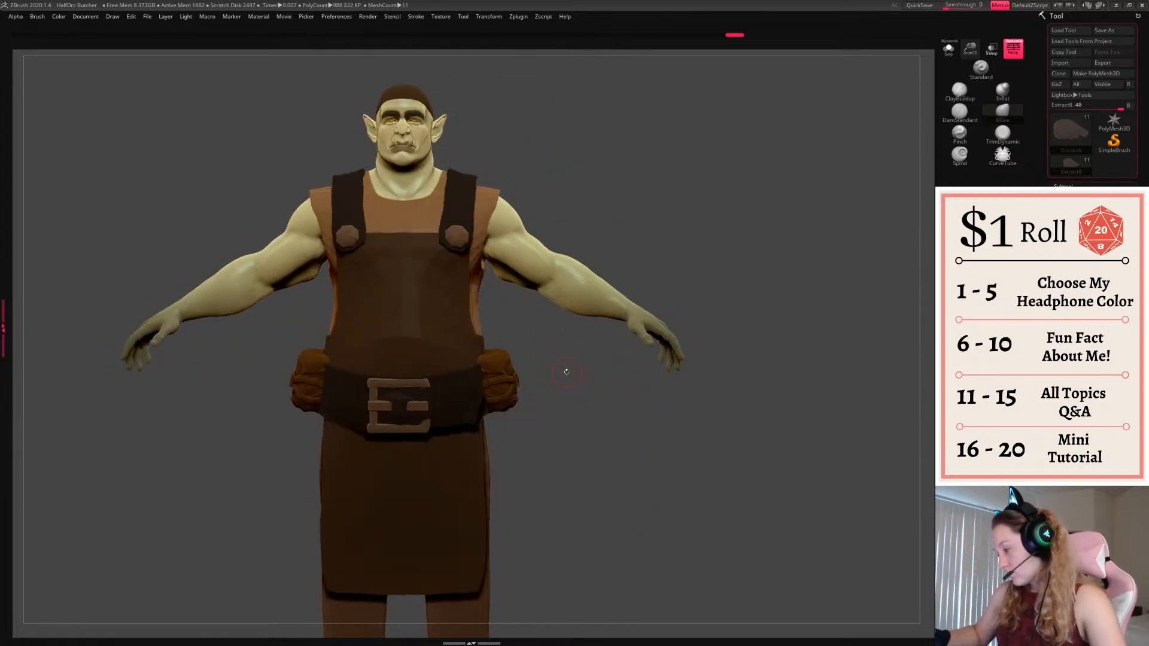
Append a Cube3D to the character's subtools, turn on Solo and select the cube
{"action": "left_click", "coordinate": [1108, 518]}
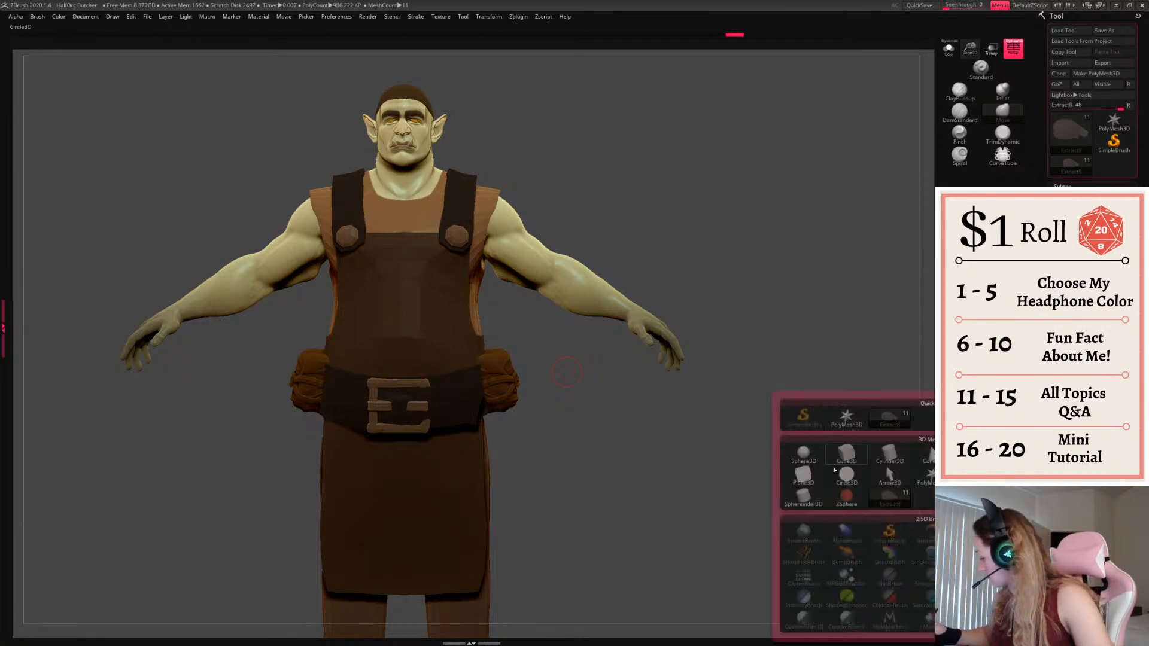
{"action": "left_click", "coordinate": [853, 457]}
{"action": "left_click", "coordinate": [949, 49]}
{"action": "left_click_drag", "start_coordinate": [712, 281], "coordinate": [752, 240], "text": "alt"}
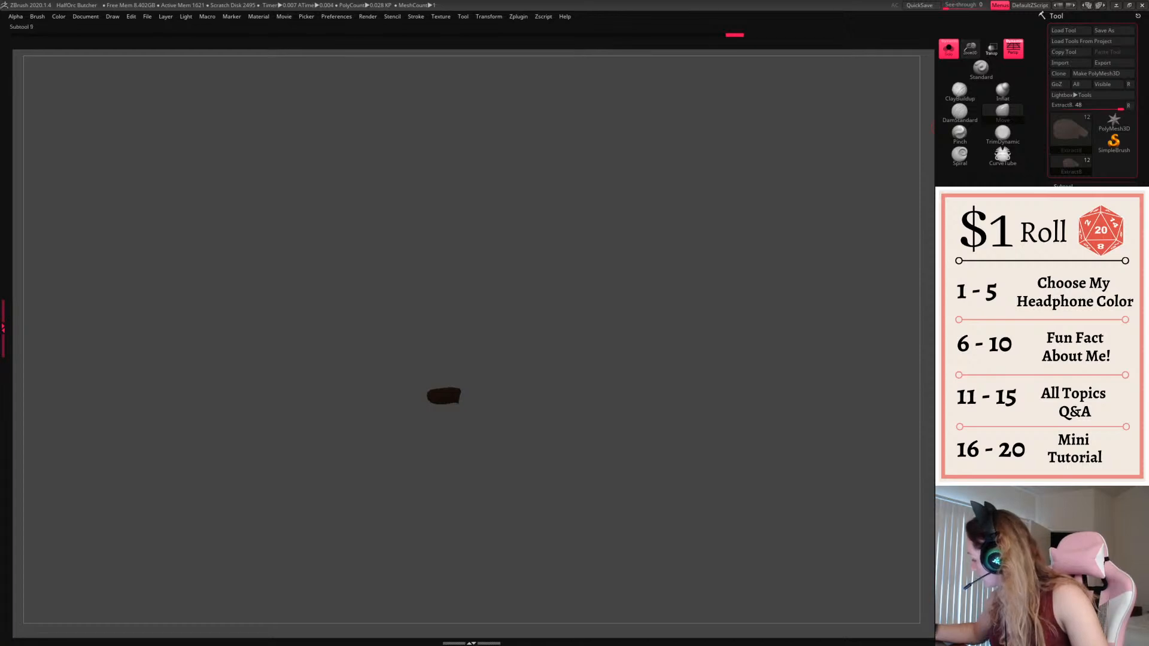
{"action": "left_click", "coordinate": [1077, 419]}
Scale the cube down and flatten it along its depth and height into a smaller rectangular block
{"action": "key", "text": "w"}
{"action": "right_click_drag", "start_coordinate": [523, 351], "coordinate": [494, 458]}
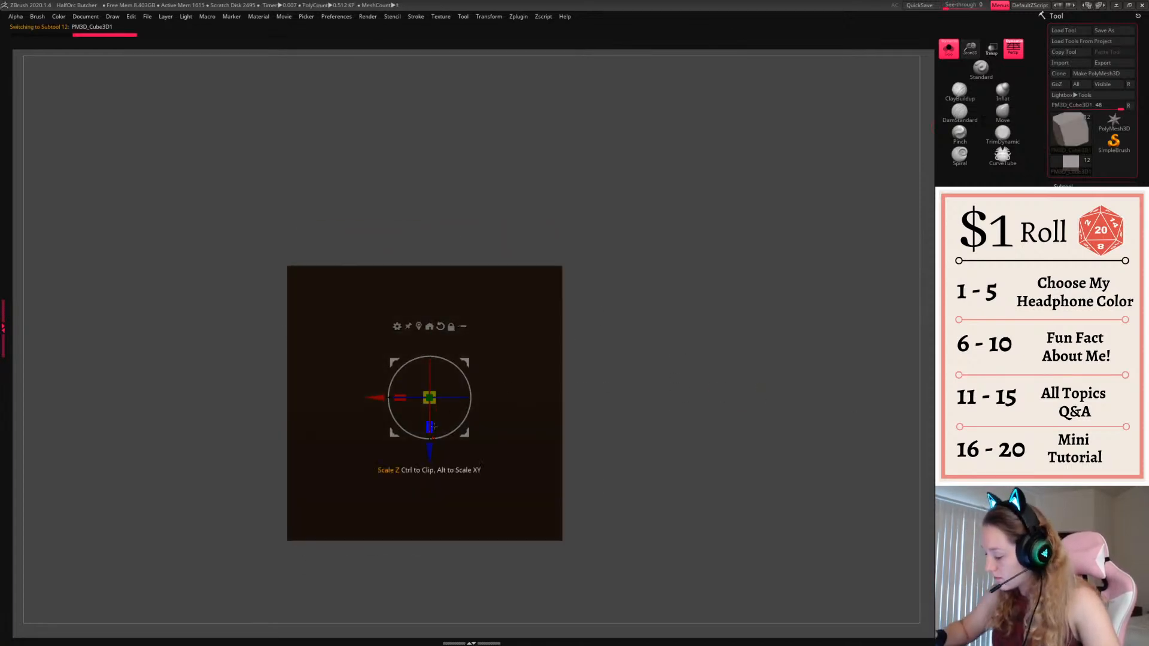
{"action": "left_click_drag", "start_coordinate": [434, 427], "coordinate": [432, 311]}
{"action": "right_click_drag", "start_coordinate": [467, 365], "coordinate": [460, 270]}
{"action": "left_click_drag", "start_coordinate": [429, 397], "coordinate": [405, 446]}
{"action": "left_click_drag", "start_coordinate": [430, 368], "coordinate": [430, 397]}
{"action": "key", "text": "q"}
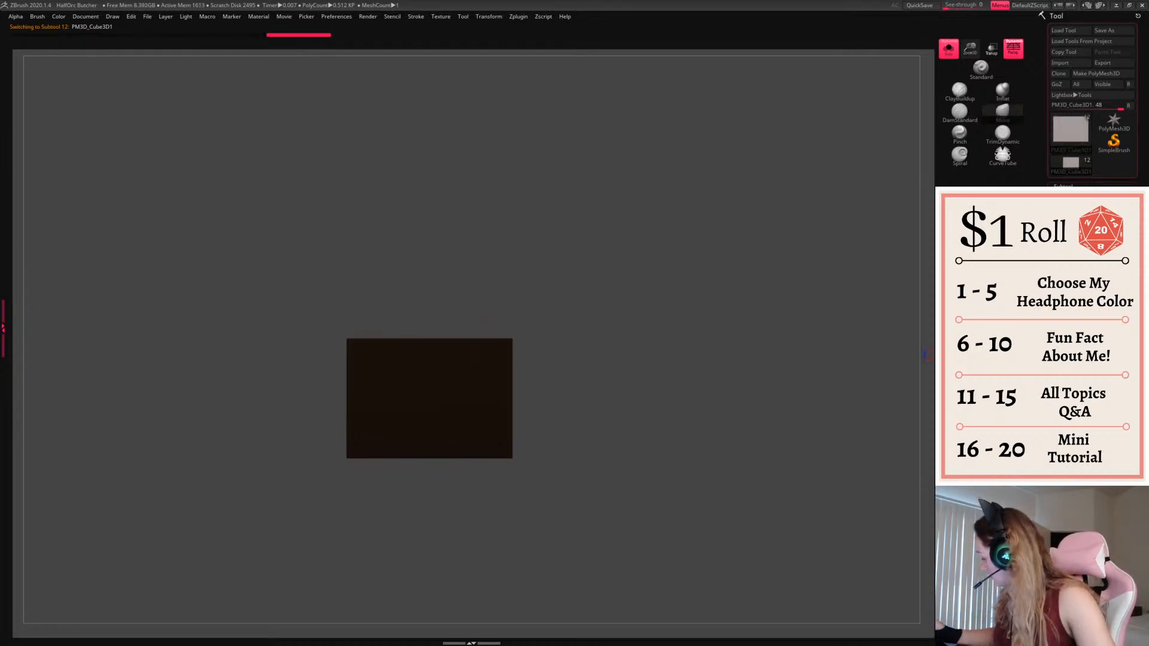
Append a Cylinder3D to the subtools and turn off Solo so it shows together with the block
{"action": "left_click", "coordinate": [1113, 512]}
{"action": "left_click", "coordinate": [851, 455]}
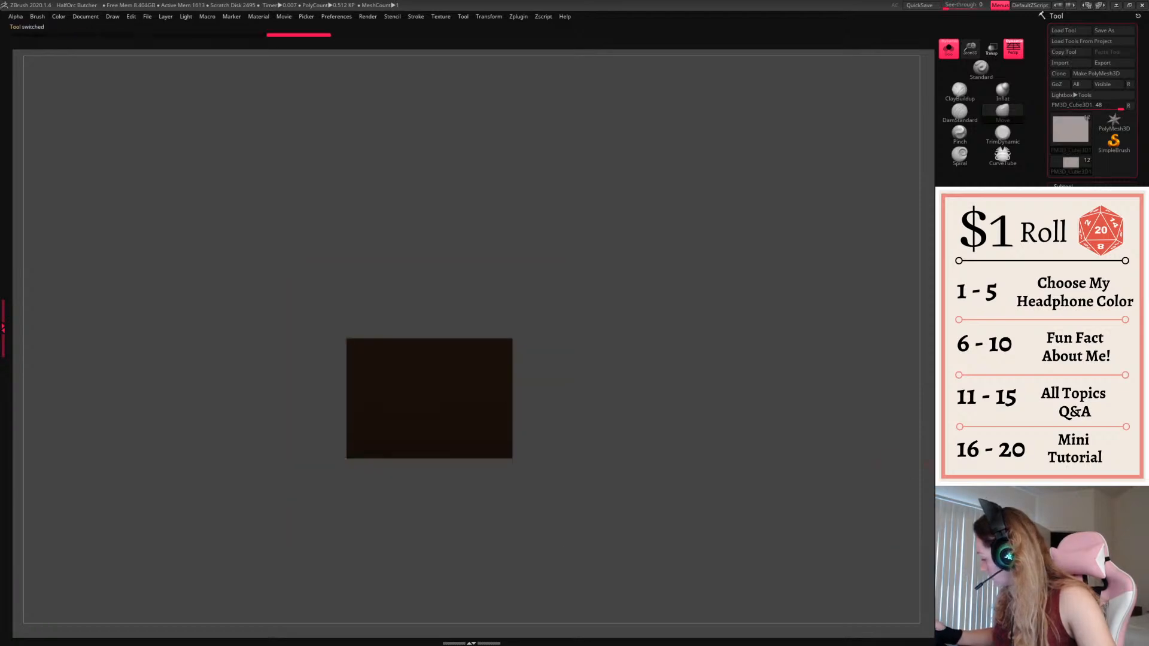
{"action": "left_click", "coordinate": [1113, 513]}
{"action": "left_click", "coordinate": [898, 457]}
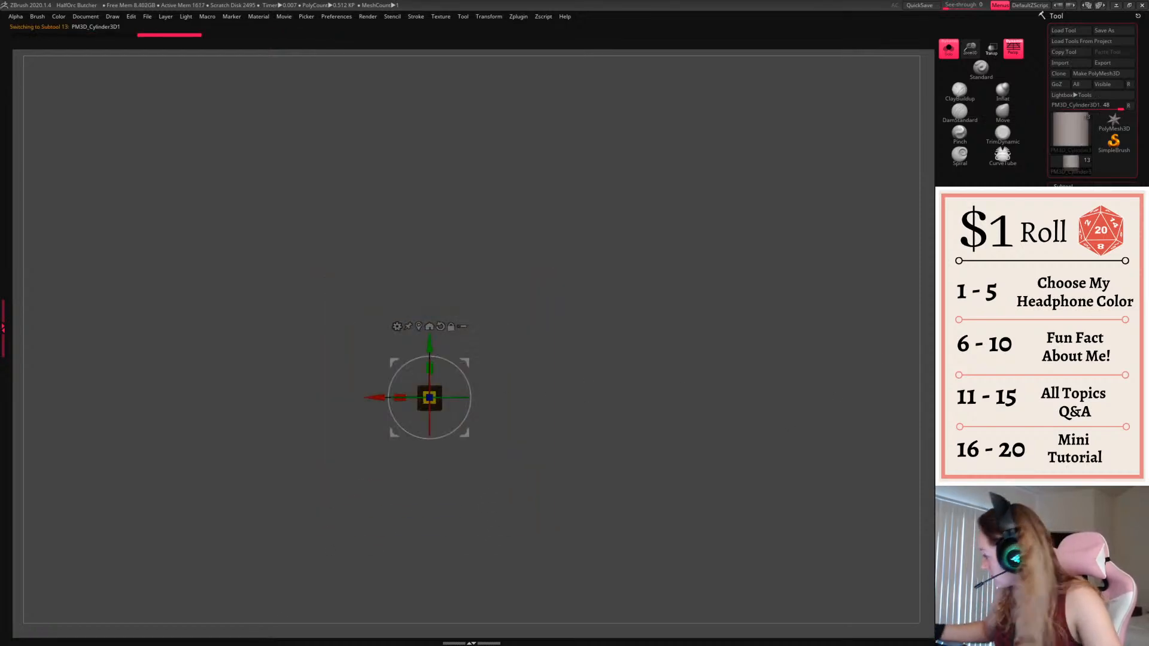
{"action": "left_click", "coordinate": [949, 50]}
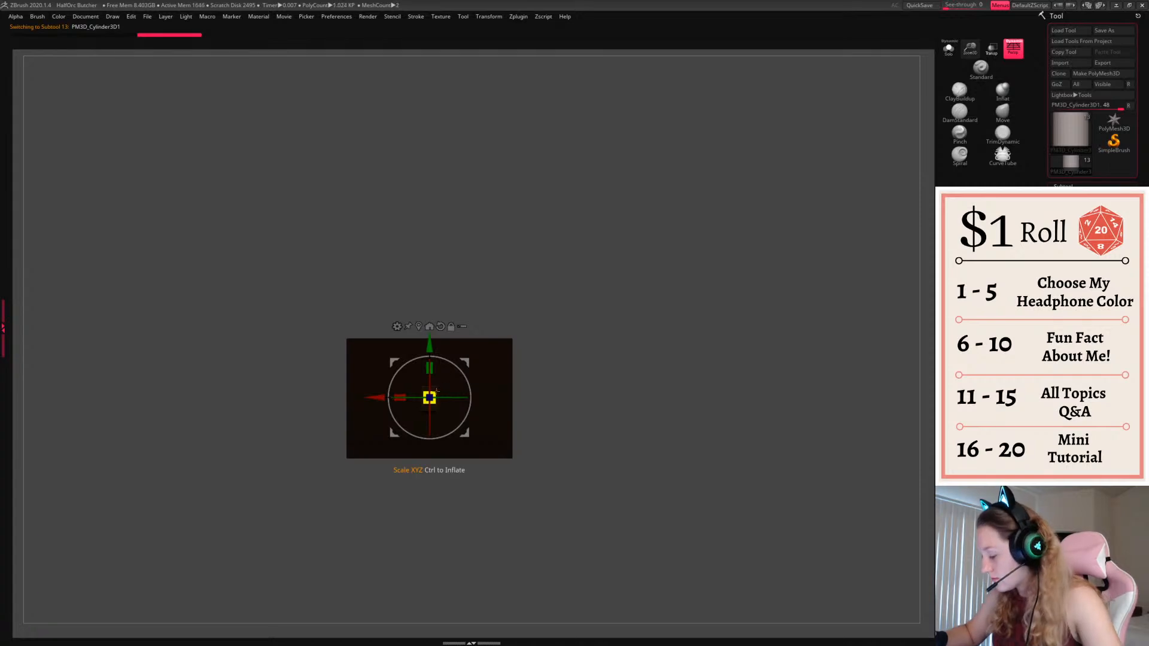
Stretch the cylinder along its height into a long handle and place it below the block, near its back edge
{"action": "left_click_drag", "start_coordinate": [461, 371], "coordinate": [443, 387]}
{"action": "key", "text": "ctrl+z"}
{"action": "left_click_drag", "start_coordinate": [430, 368], "coordinate": [429, 287]}
{"action": "left_click_drag", "start_coordinate": [652, 331], "coordinate": [631, 248], "text": "alt"}
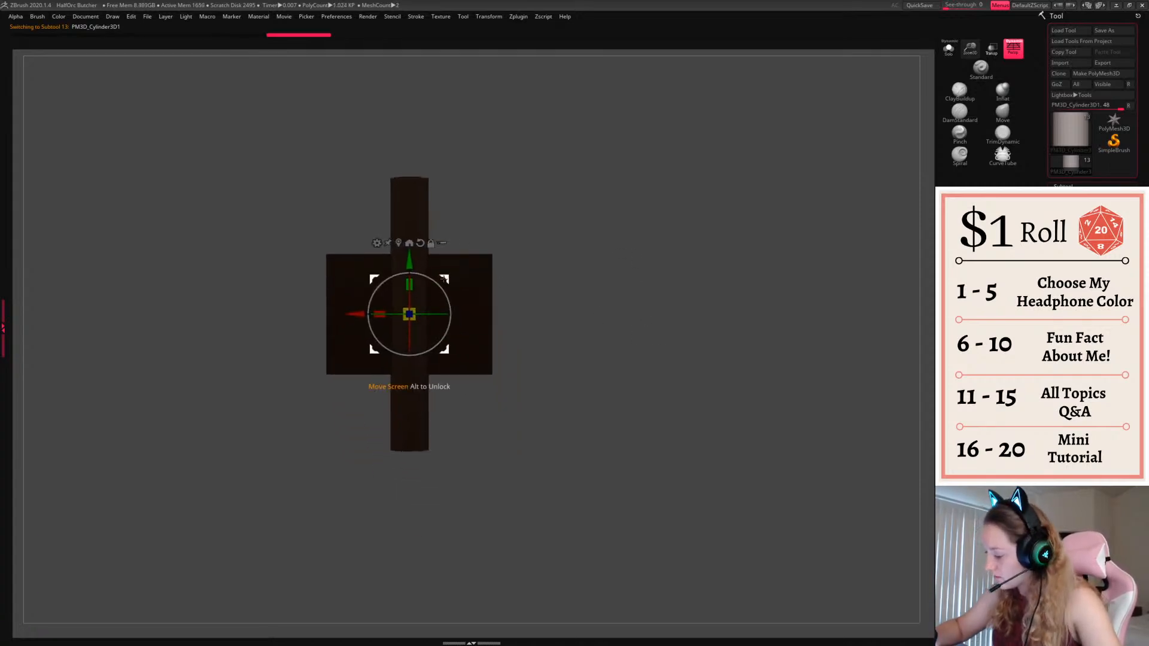
{"action": "left_click_drag", "start_coordinate": [408, 257], "coordinate": [408, 432]}
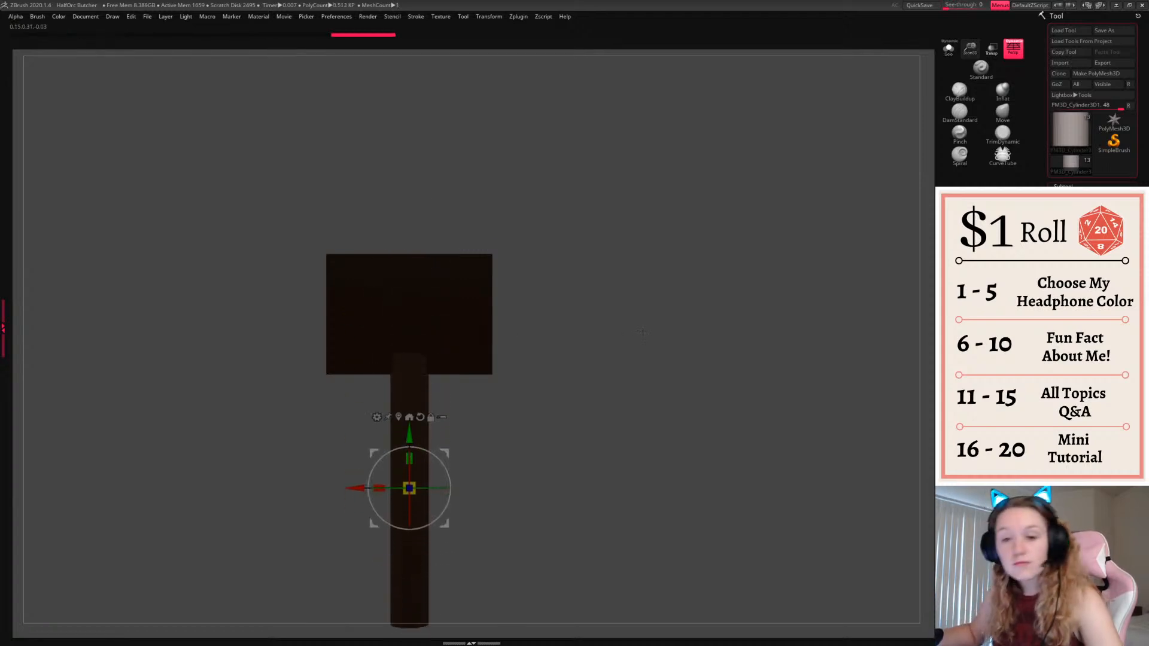
{"action": "left_click_drag", "start_coordinate": [638, 315], "coordinate": [648, 297], "text": "alt"}
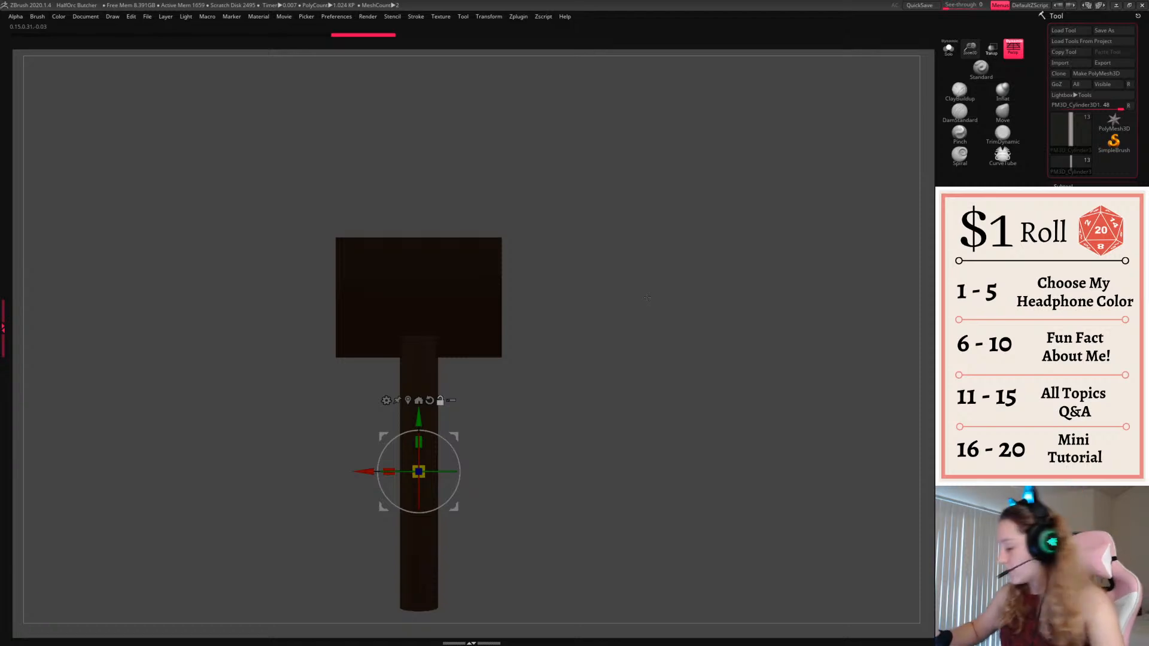
{"action": "left_click_drag", "start_coordinate": [367, 471], "coordinate": [311, 503]}
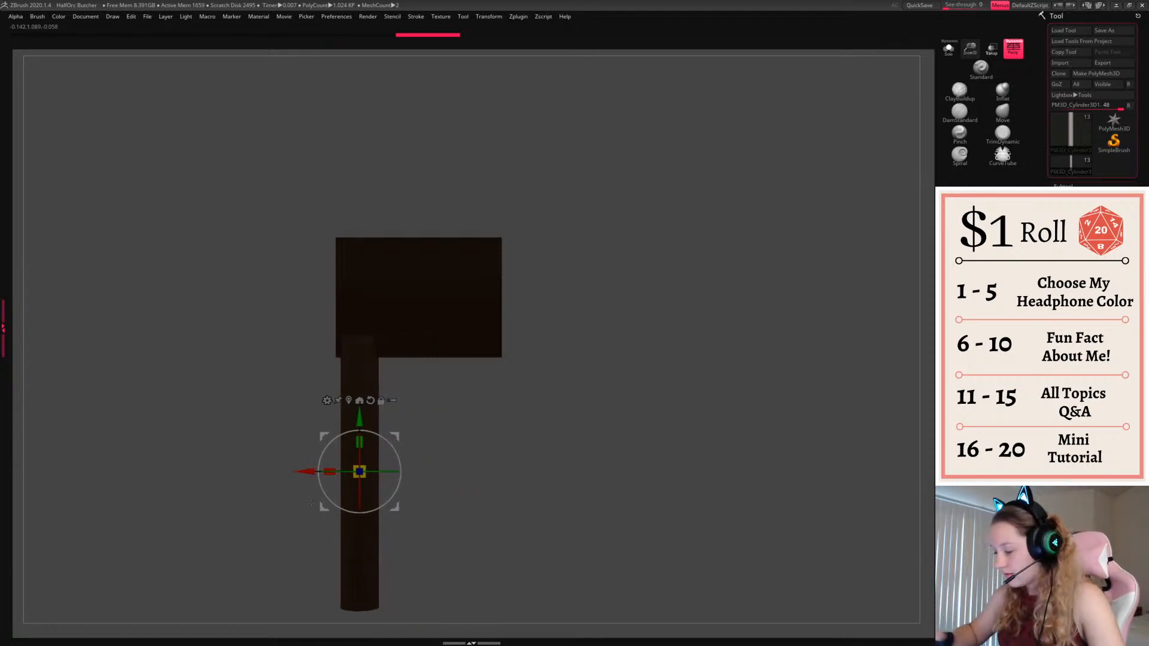
Select the block and change the active colour from near-black to a medium brown
{"action": "left_click", "coordinate": [479, 323], "text": "alt"}
{"action": "key", "text": "space"}
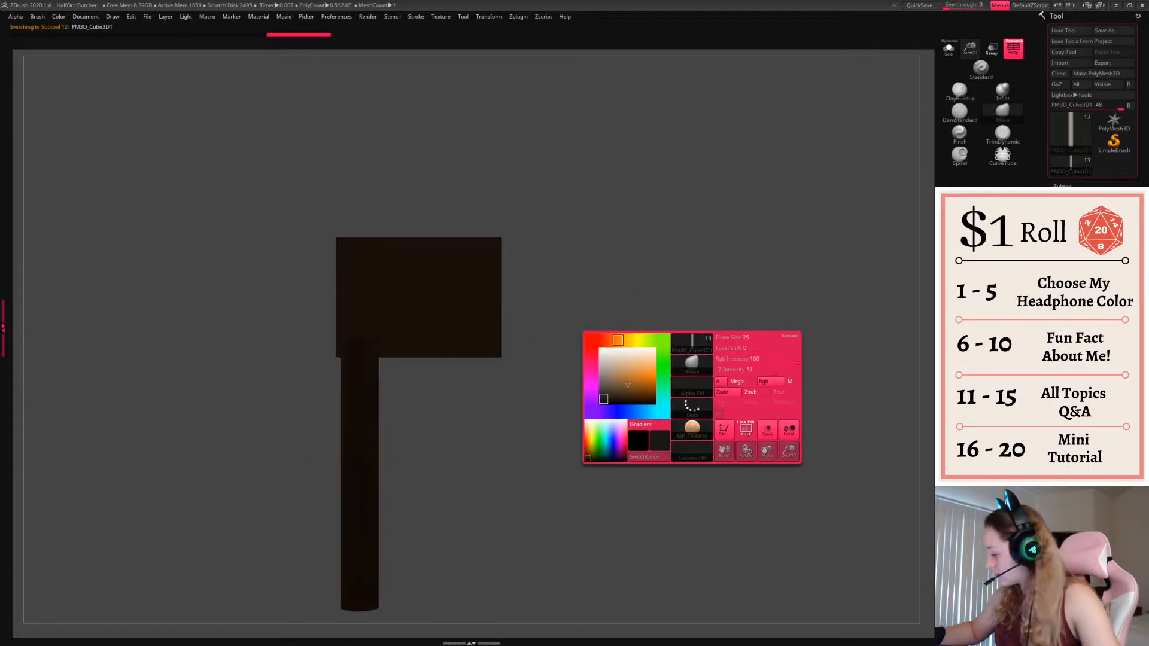
{"action": "left_click", "coordinate": [620, 361]}
{"action": "left_click", "coordinate": [619, 377]}
Try to scale part of the block by masking its cutting-edge side and inverting the mask
{"action": "left_click_drag", "start_coordinate": [559, 202], "coordinate": [469, 399], "text": "ctrl"}
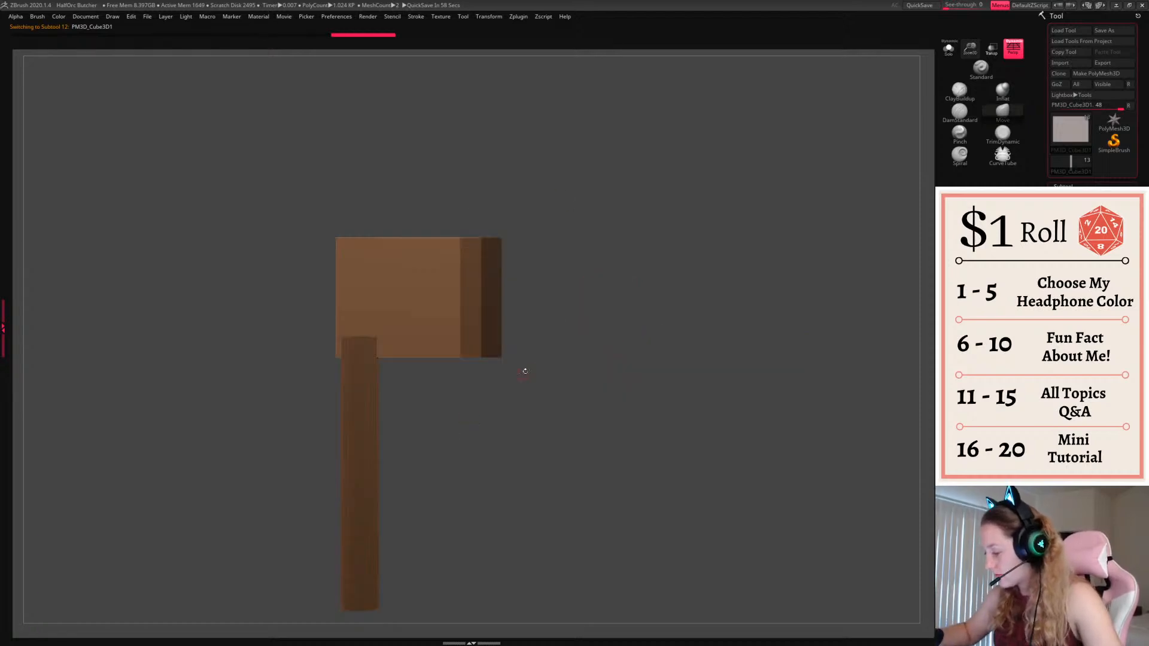
{"action": "mouse_move", "coordinate": [572, 352]}
{"action": "left_mouse_down"}
{"action": "mouse_move", "coordinate": [538, 372]}
{"action": "mouse_move", "coordinate": [580, 337]}
{"action": "left_mouse_up"}
{"action": "left_click", "coordinate": [579, 333], "text": "ctrl"}
{"action": "key", "text": "w"}
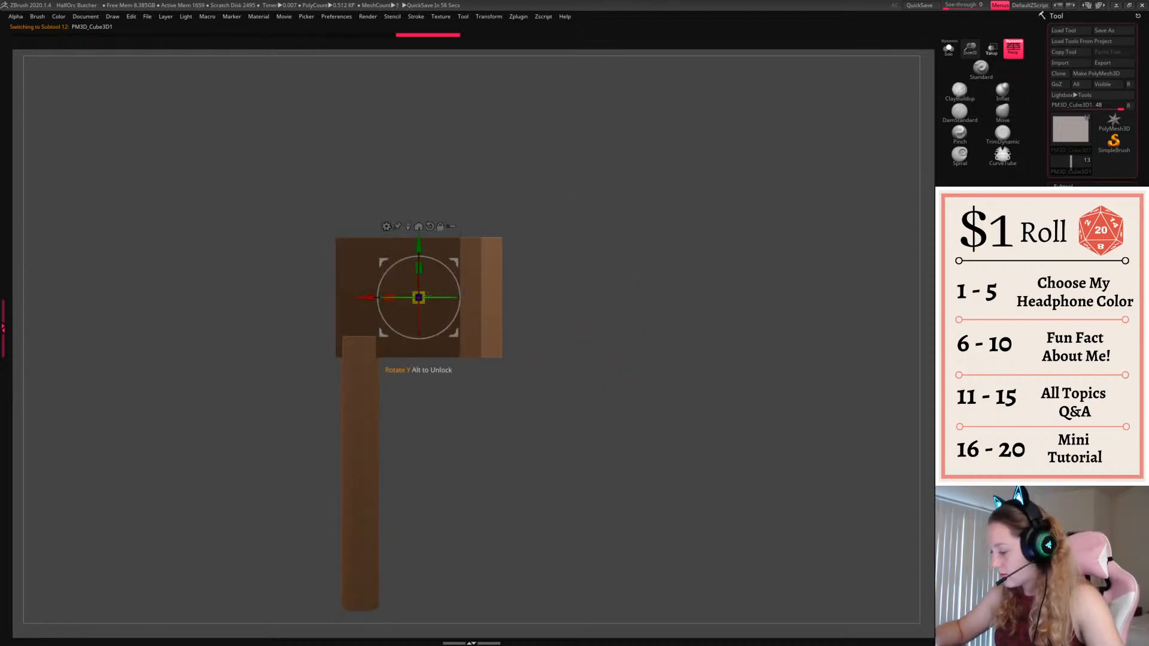
{"action": "left_click_drag", "start_coordinate": [419, 298], "coordinate": [463, 246]}
{"action": "key", "text": "q"}
{"action": "mouse_move", "coordinate": [635, 287]}
{"action": "left_mouse_down"}
{"action": "mouse_move", "coordinate": [575, 317]}
{"action": "mouse_move", "coordinate": [654, 305]}
{"action": "left_mouse_up"}
{"action": "key", "text": "ctrl+z"}
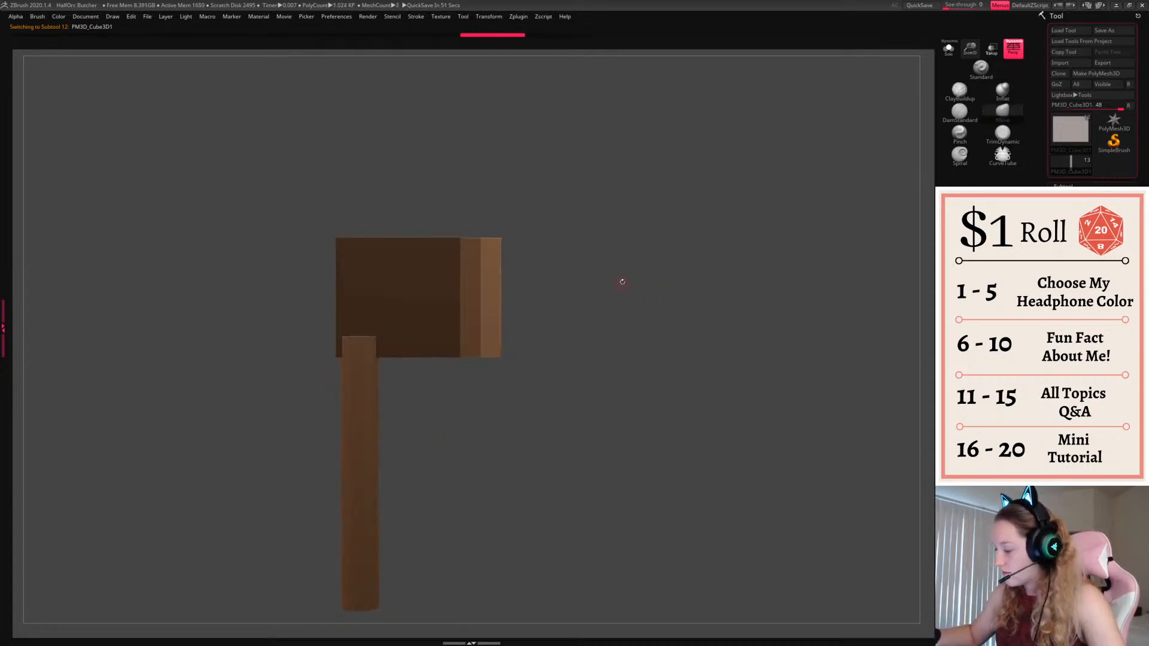
Mask the back of the block and try to flare its cutting edge with the Taper deformer
{"action": "left_click_drag", "start_coordinate": [574, 175], "coordinate": [385, 435], "text": "ctrl"}
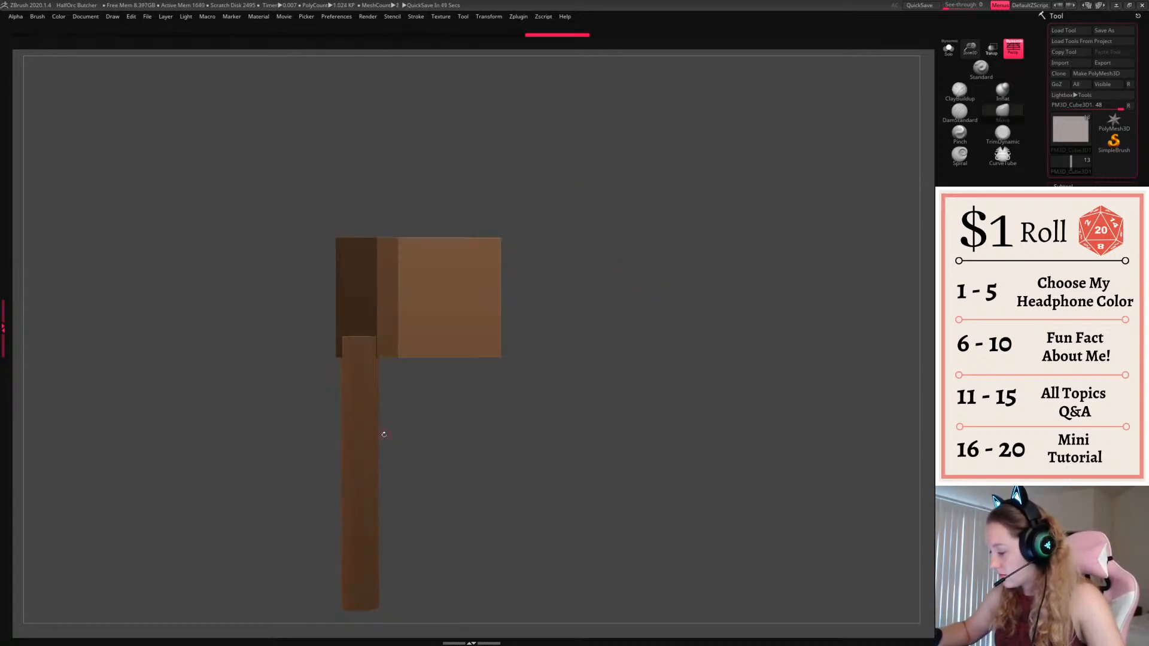
{"action": "key", "text": "w"}
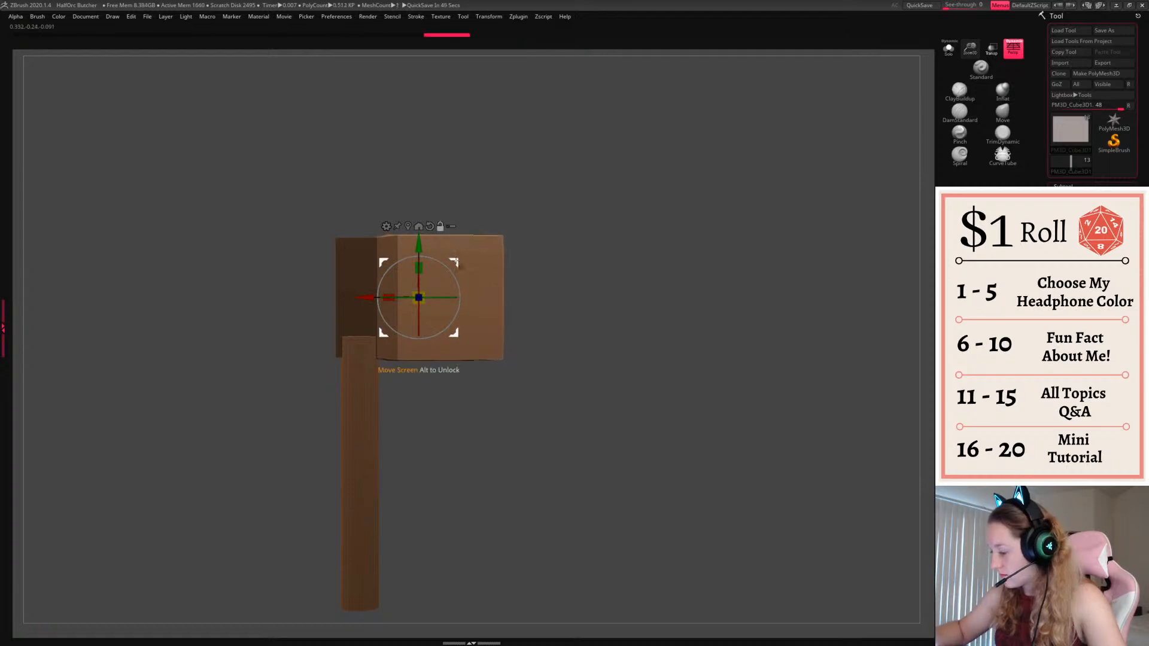
{"action": "left_click_drag", "start_coordinate": [459, 263], "coordinate": [485, 259], "text": "alt"}
{"action": "left_click", "coordinate": [412, 222]}
{"action": "left_click", "coordinate": [519, 313]}
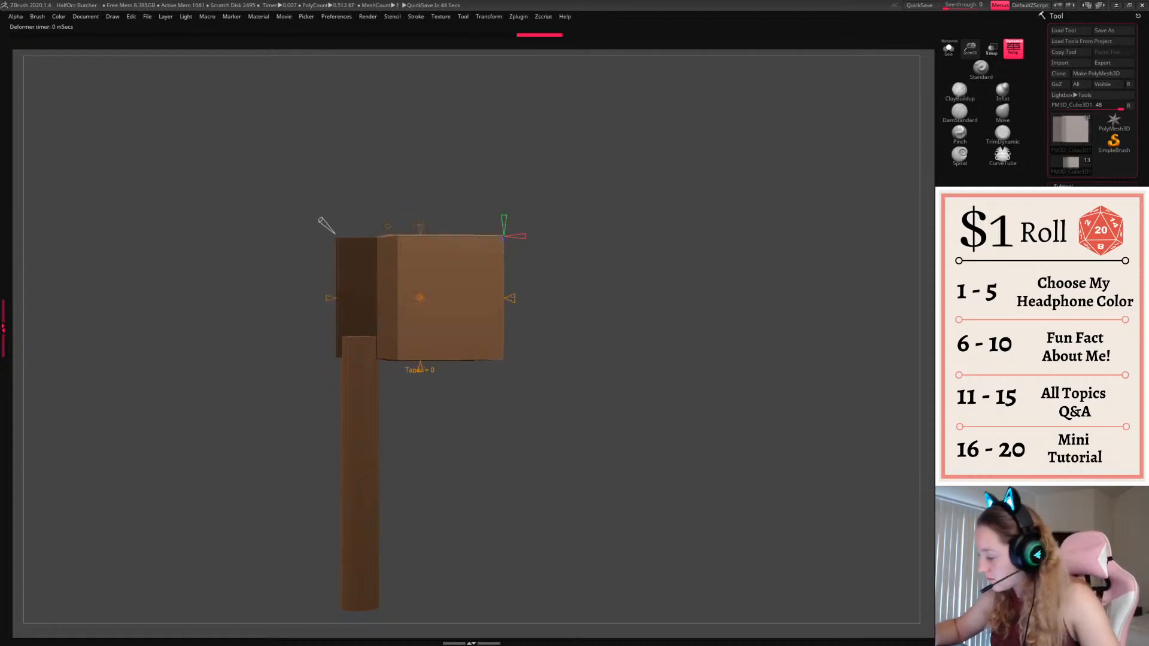
{"action": "left_click_drag", "start_coordinate": [517, 299], "coordinate": [525, 298]}
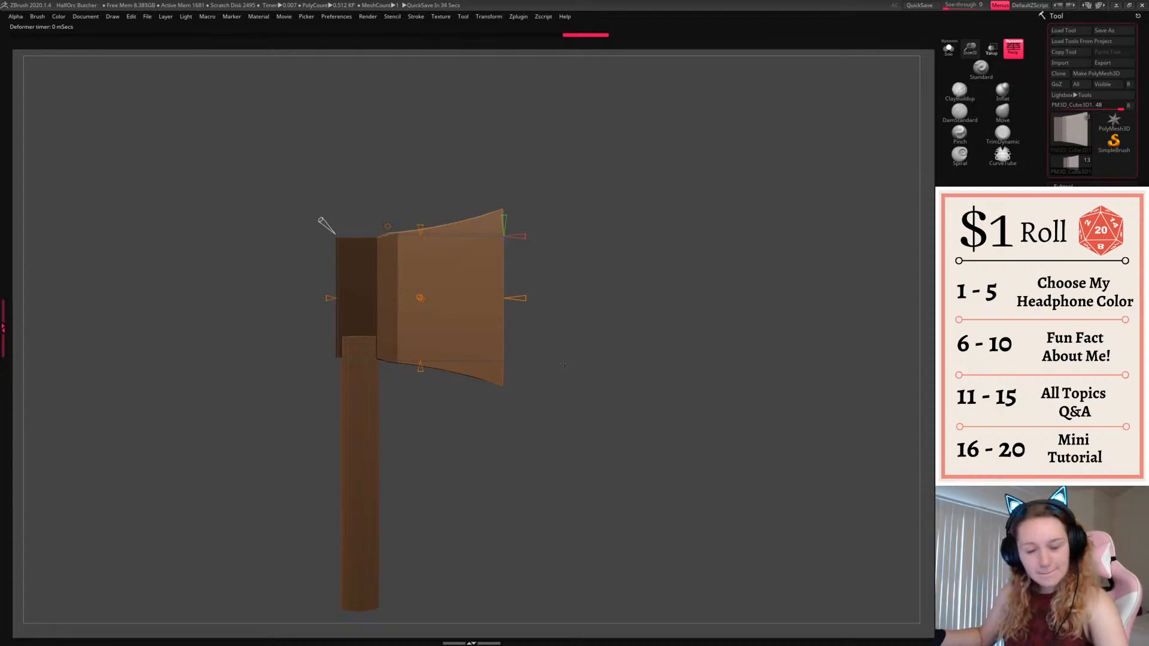
{"action": "key", "text": "ctrl+z"}
{"action": "key", "text": "ctrl+z"}
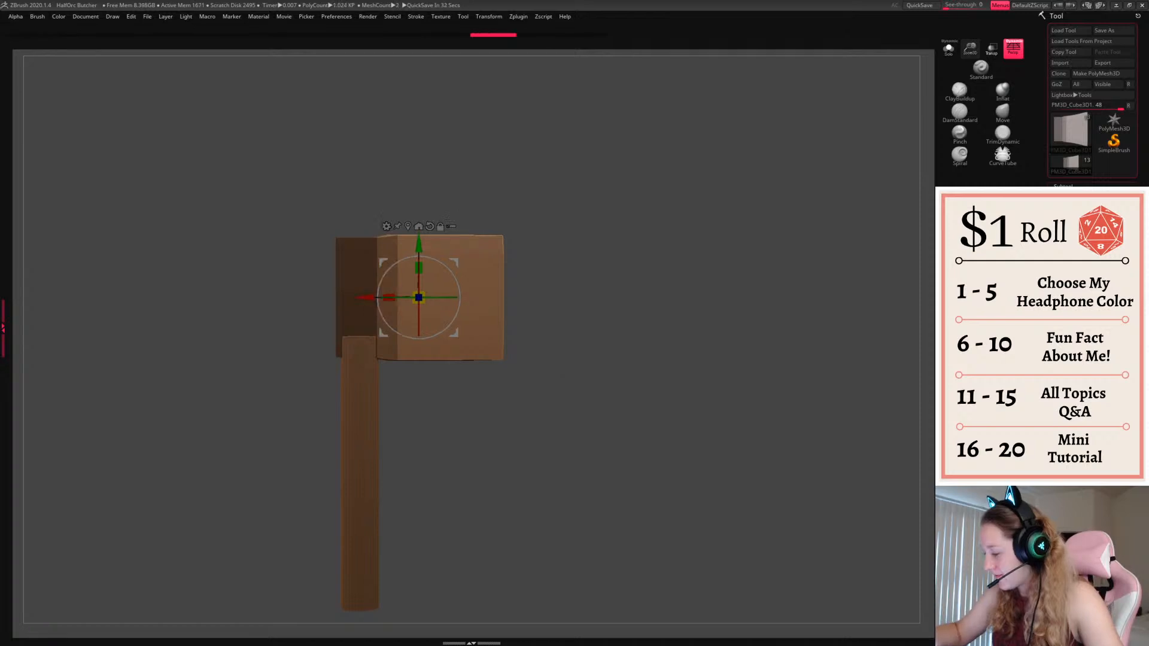
{"action": "key", "text": "ctrl+z"}
{"action": "key", "text": "ctrl+z"}
{"action": "key", "text": "ctrl+z"}
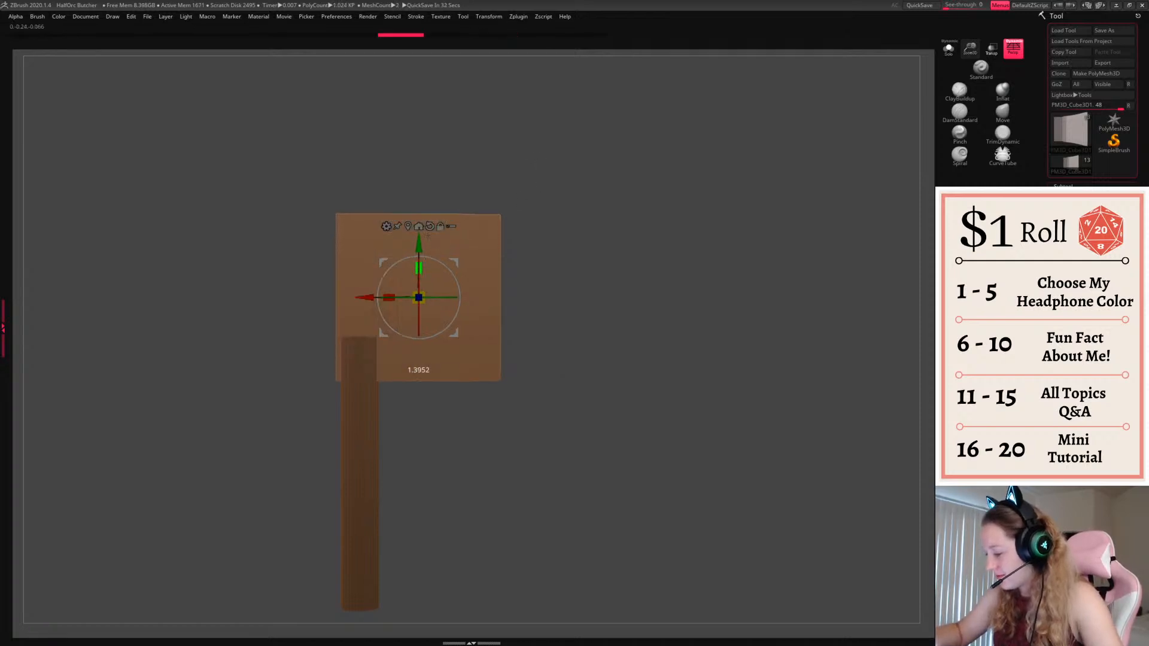
Scale the unmasked block taller by about 1.4 and shorten its width into a squarer cleaver blade
{"action": "key", "text": "ctrl+shift+z"}
{"action": "key", "text": "ctrl+shift+z"}
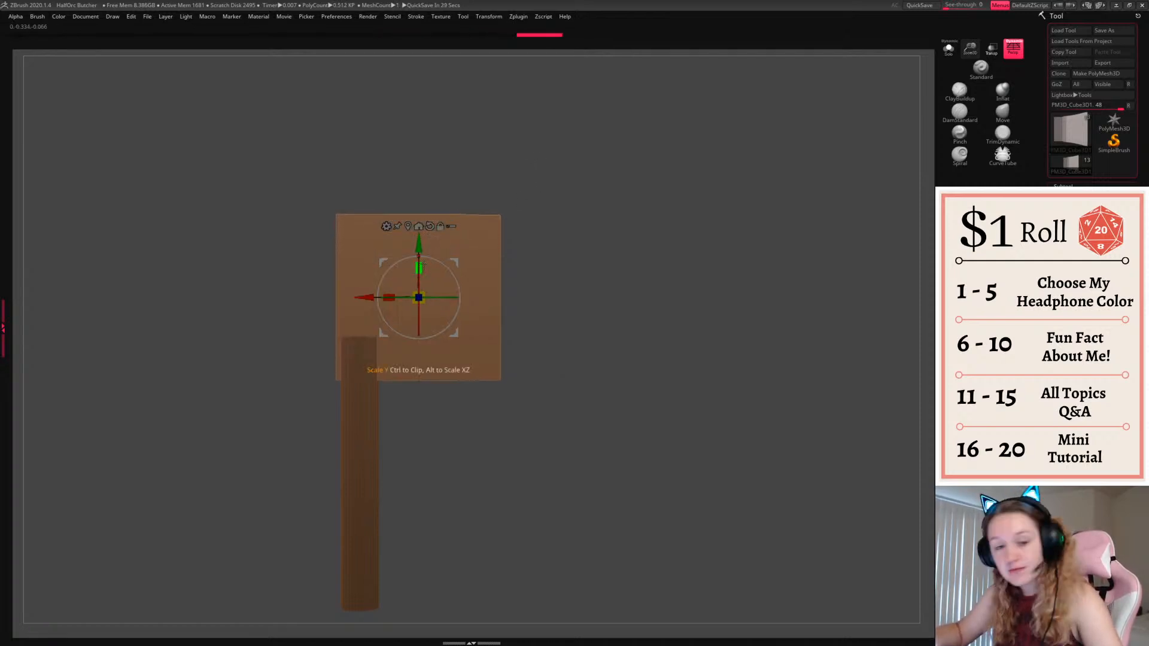
{"action": "mouse_move", "coordinate": [389, 297]}
{"action": "left_mouse_down"}
{"action": "mouse_move", "coordinate": [410, 294]}
{"action": "mouse_move", "coordinate": [400, 294]}
{"action": "left_mouse_up"}
{"action": "left_click_drag", "start_coordinate": [455, 262], "coordinate": [448, 262]}
{"action": "key", "text": "q"}
Pull the blade's cutting edge outward with the Move brush into a convex curve from upper to lower corner
{"action": "key", "text": "space"}
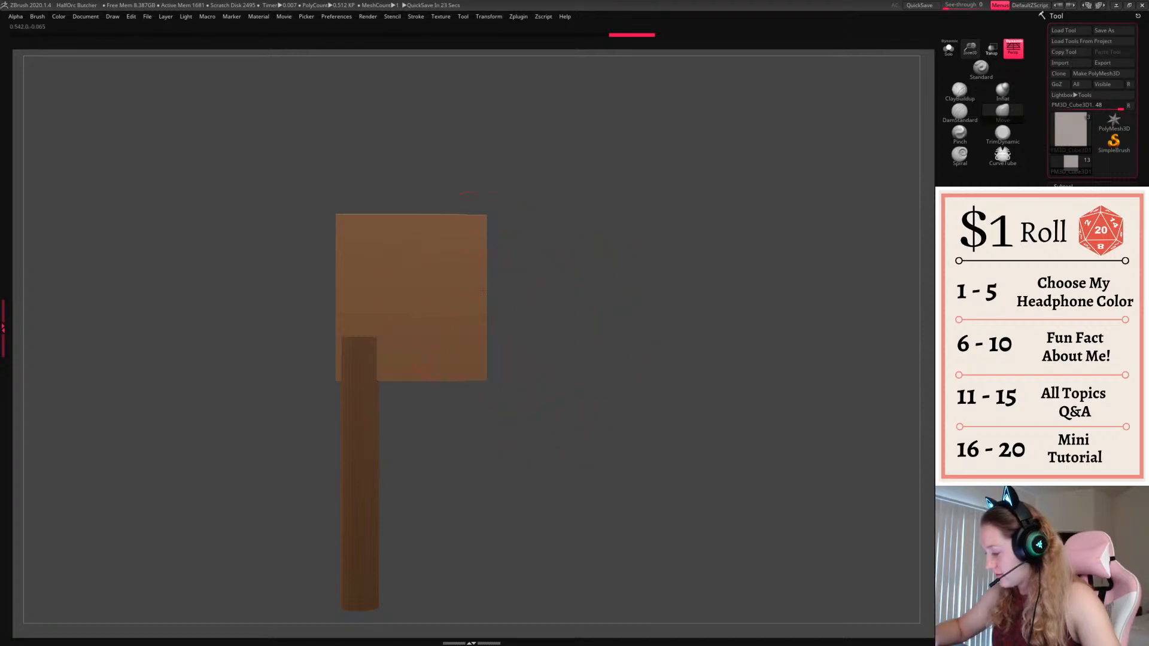
{"action": "left_click_drag", "start_coordinate": [484, 293], "coordinate": [494, 292]}
{"action": "left_click_drag", "start_coordinate": [491, 243], "coordinate": [498, 234]}
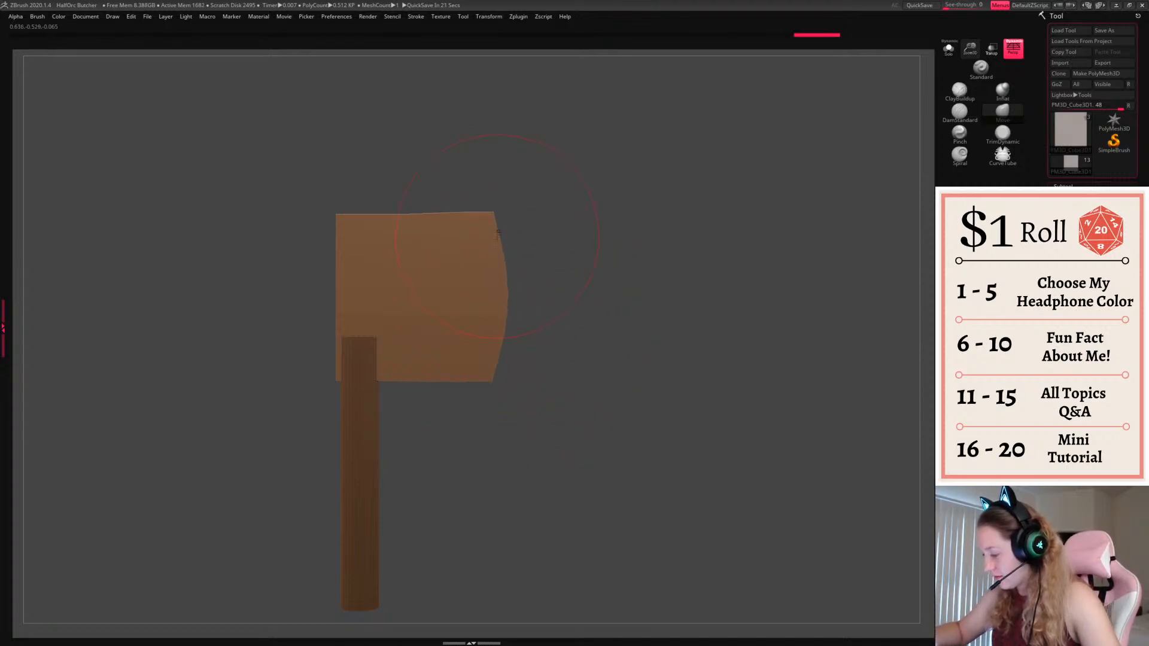
{"action": "left_click_drag", "start_coordinate": [688, 280], "coordinate": [706, 251]}
{"action": "left_click_drag", "start_coordinate": [514, 352], "coordinate": [507, 354]}
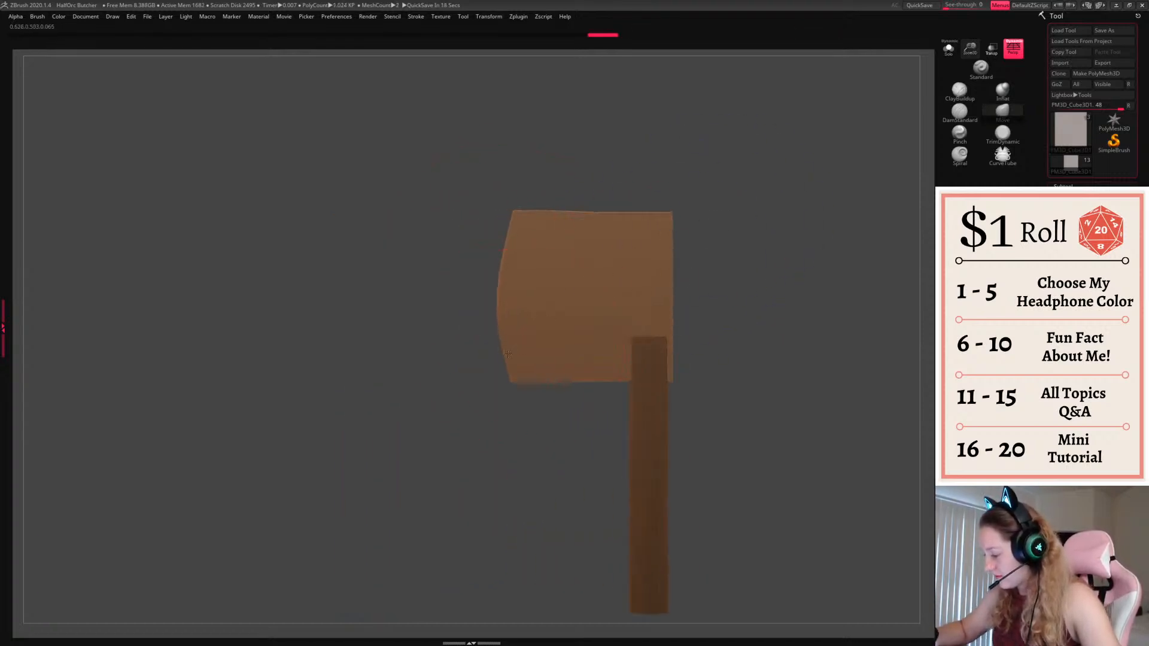
{"action": "left_click_drag", "start_coordinate": [521, 251], "coordinate": [513, 249]}
{"action": "mouse_move", "coordinate": [713, 269]}
{"action": "left_mouse_down"}
{"action": "mouse_move", "coordinate": [670, 383]}
{"action": "mouse_move", "coordinate": [702, 281]}
{"action": "left_mouse_up"}
Scale the curved blade slightly taller along its height
{"action": "key", "text": "space"}
{"action": "key", "text": "w"}
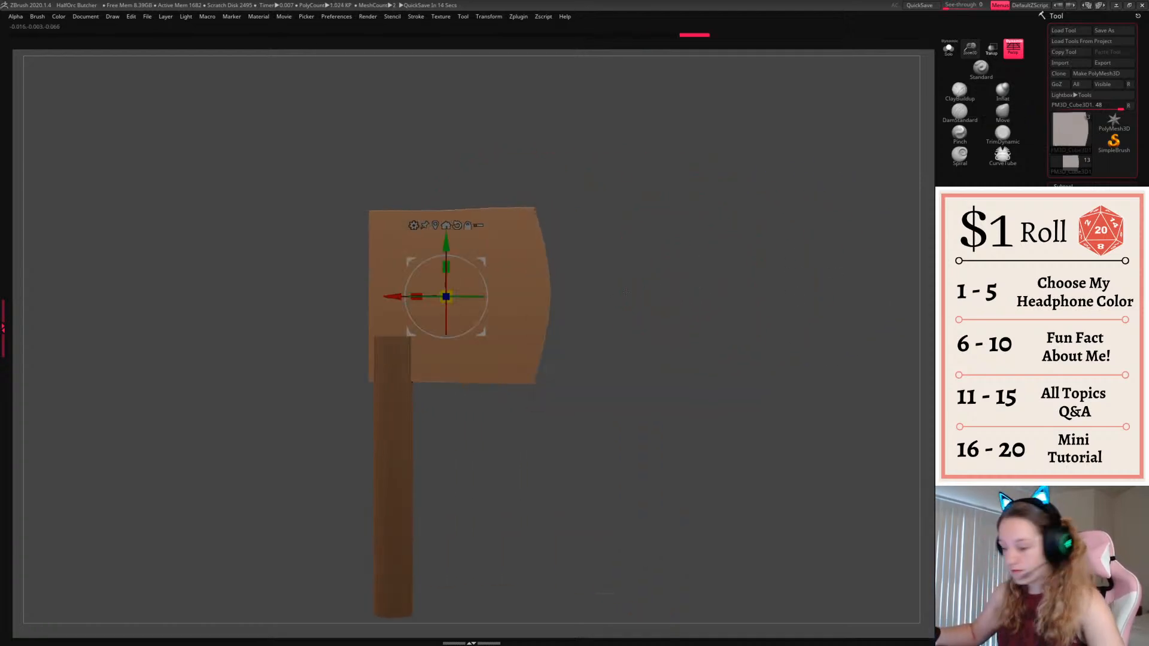
{"action": "left_click_drag", "start_coordinate": [447, 268], "coordinate": [448, 251]}
{"action": "key", "text": "q"}
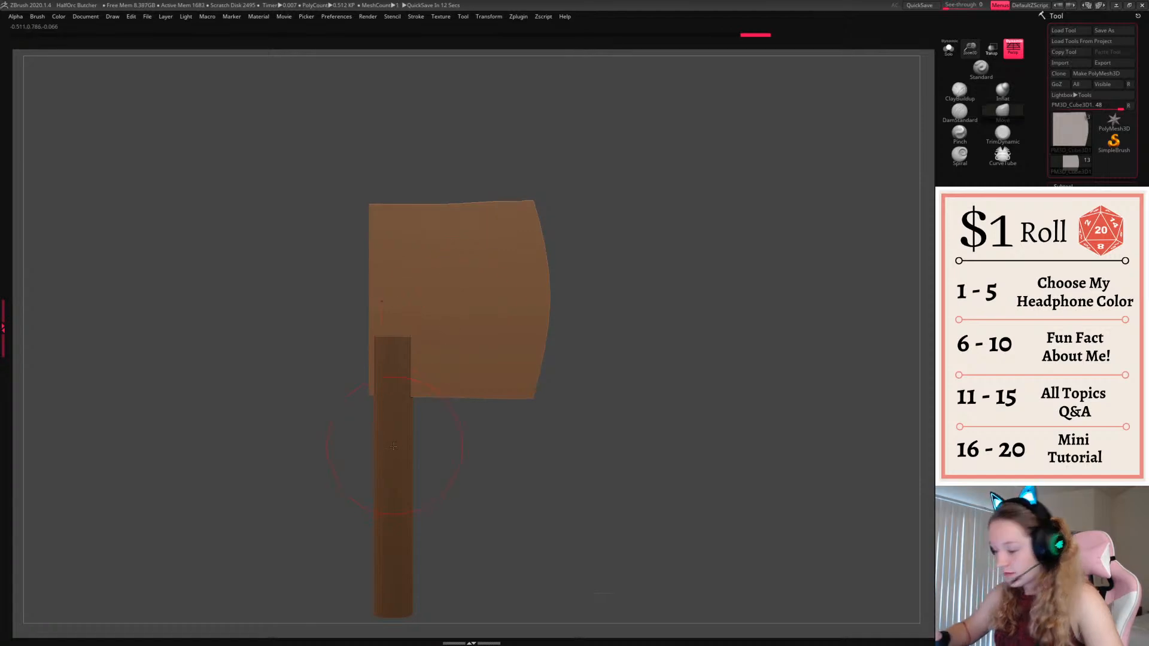
Select the handle, thin its depth and shift it down so less of it overlaps the blade
{"action": "left_click", "coordinate": [394, 413], "text": "alt"}
{"action": "mouse_move", "coordinate": [707, 332]}
{"action": "left_mouse_down"}
{"action": "mouse_move", "coordinate": [736, 339]}
{"action": "mouse_move", "coordinate": [700, 353]}
{"action": "left_mouse_up"}
{"action": "key", "text": "w"}
{"action": "key", "text": "q"}
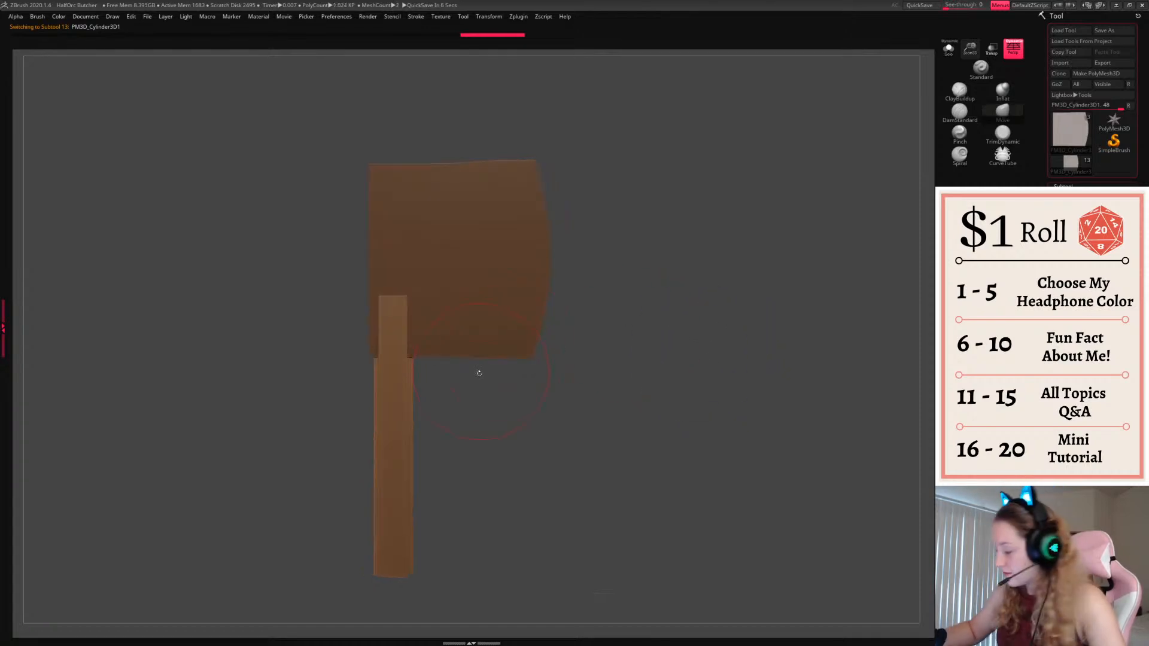
{"action": "key", "text": "w"}
{"action": "left_click_drag", "start_coordinate": [393, 389], "coordinate": [393, 408]}
{"action": "key", "text": "q"}
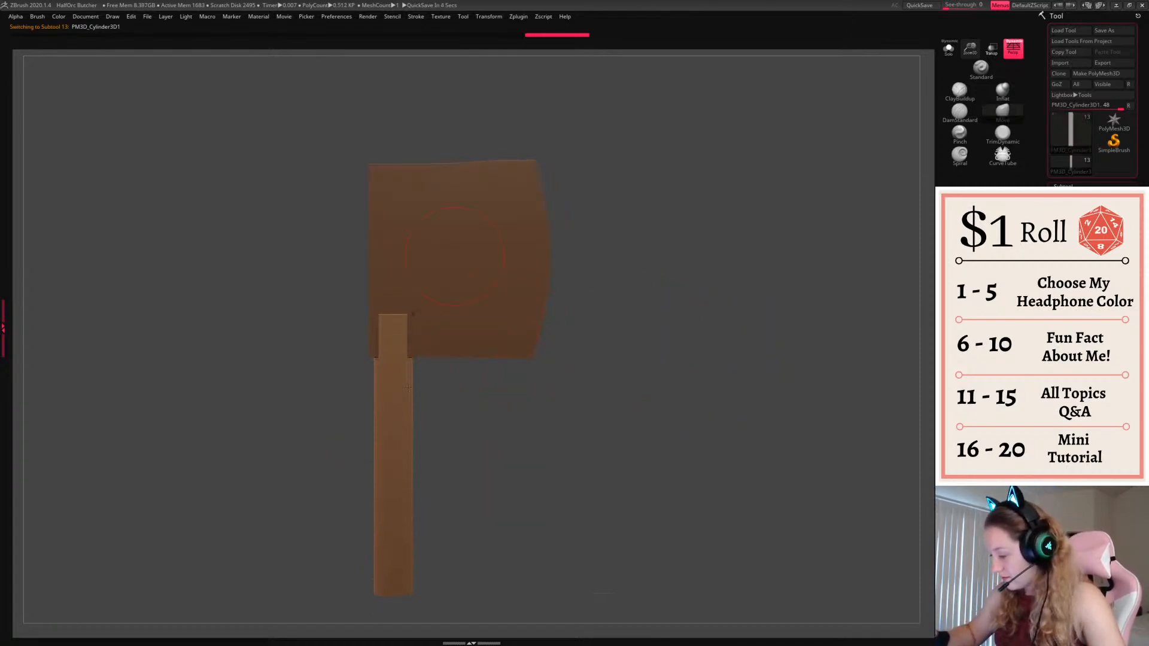
{"action": "key", "text": "w"}
{"action": "key", "text": "q"}
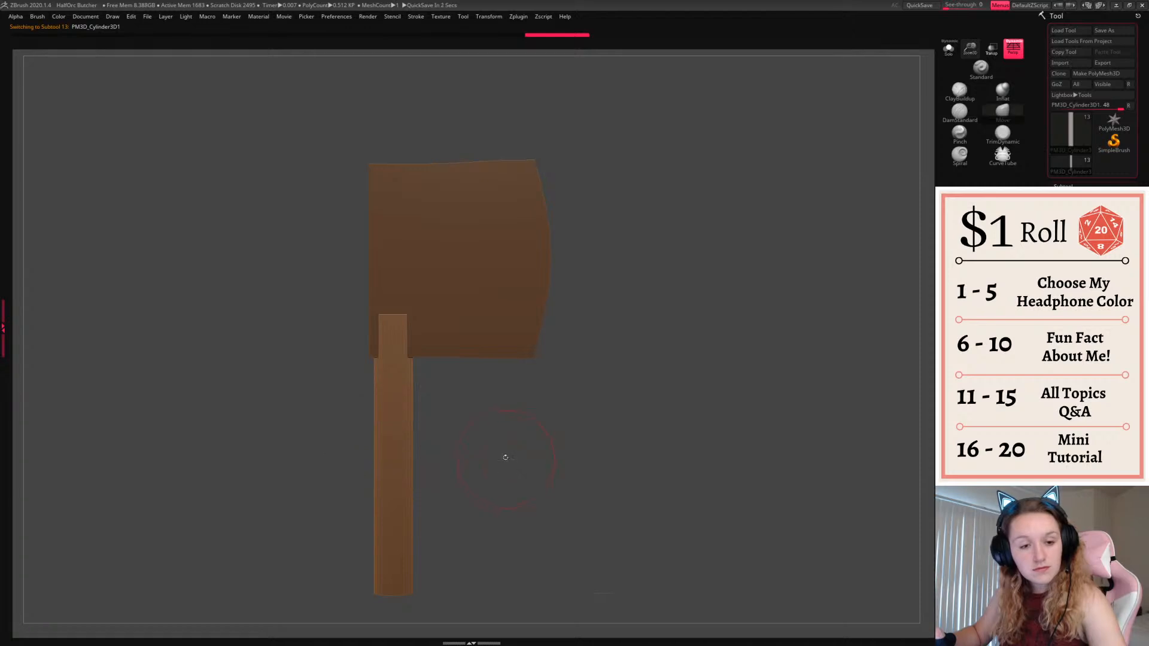
Flatten the handle's surface on both sides with the TrimDynamic brush
{"action": "left_click_drag", "start_coordinate": [505, 457], "coordinate": [498, 389], "text": "alt"}
{"action": "key", "text": "space"}
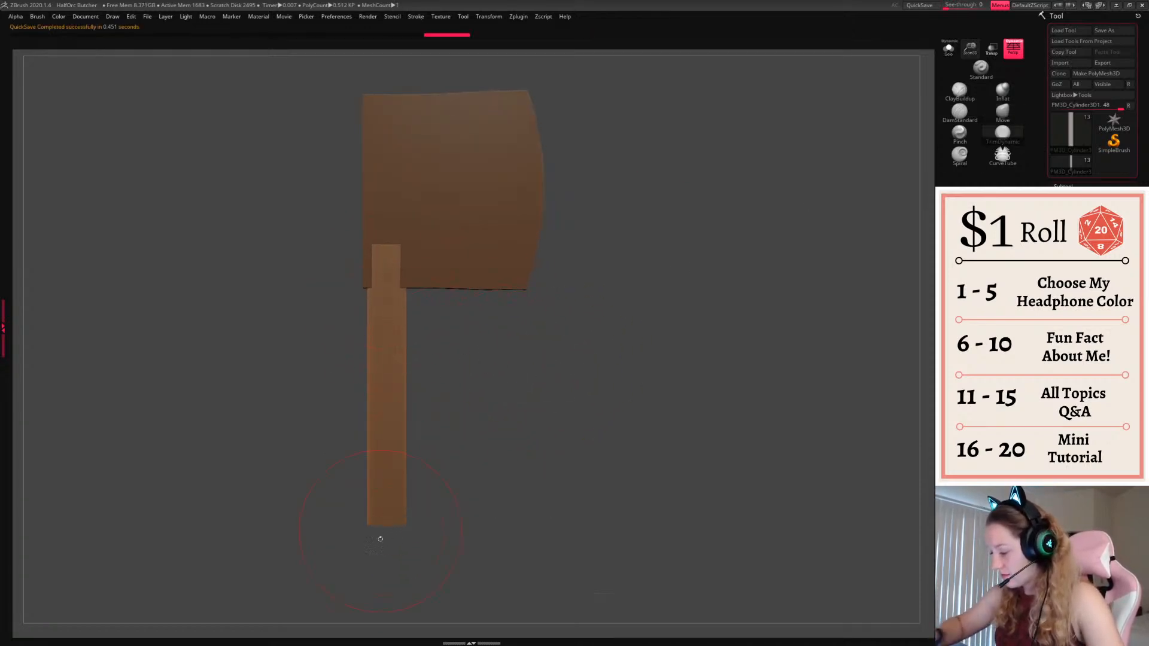
{"action": "right_click_drag", "start_coordinate": [387, 399], "coordinate": [405, 317]}
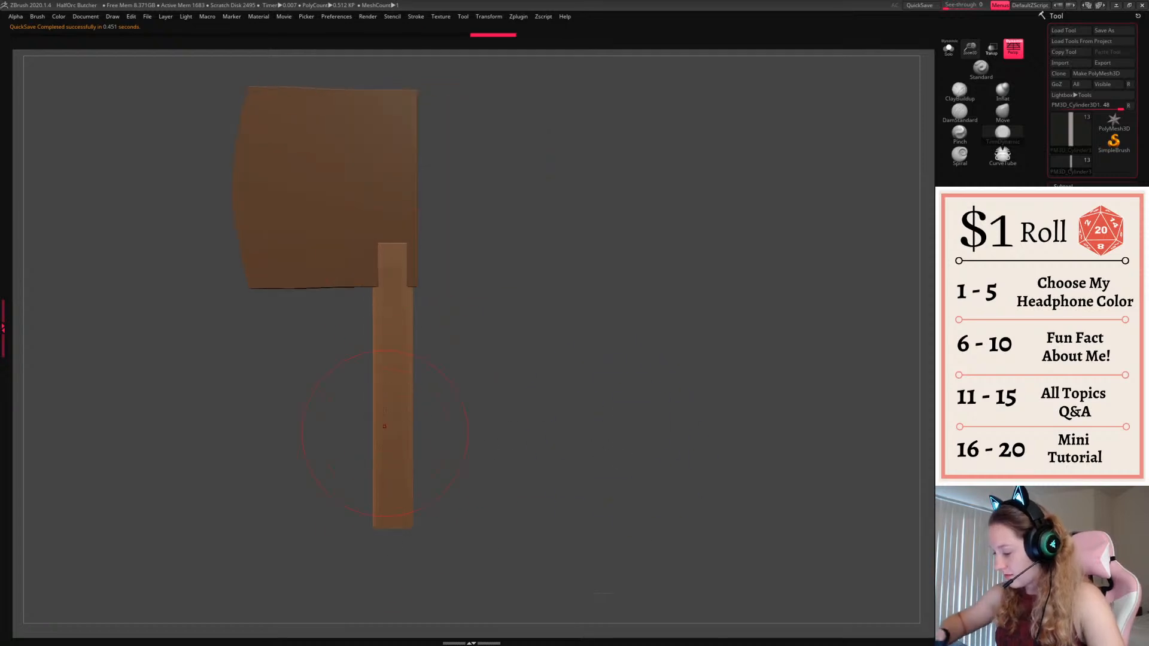
{"action": "mouse_move", "coordinate": [408, 549]}
{"action": "right_mouse_down"}
{"action": "mouse_move", "coordinate": [667, 325]}
{"action": "mouse_move", "coordinate": [922, 402]}
{"action": "right_mouse_up"}
Append another Cylinder3D, scale it down to a small peg and rotate it to run through the blade's thickness
{"action": "left_click", "coordinate": [1114, 416]}
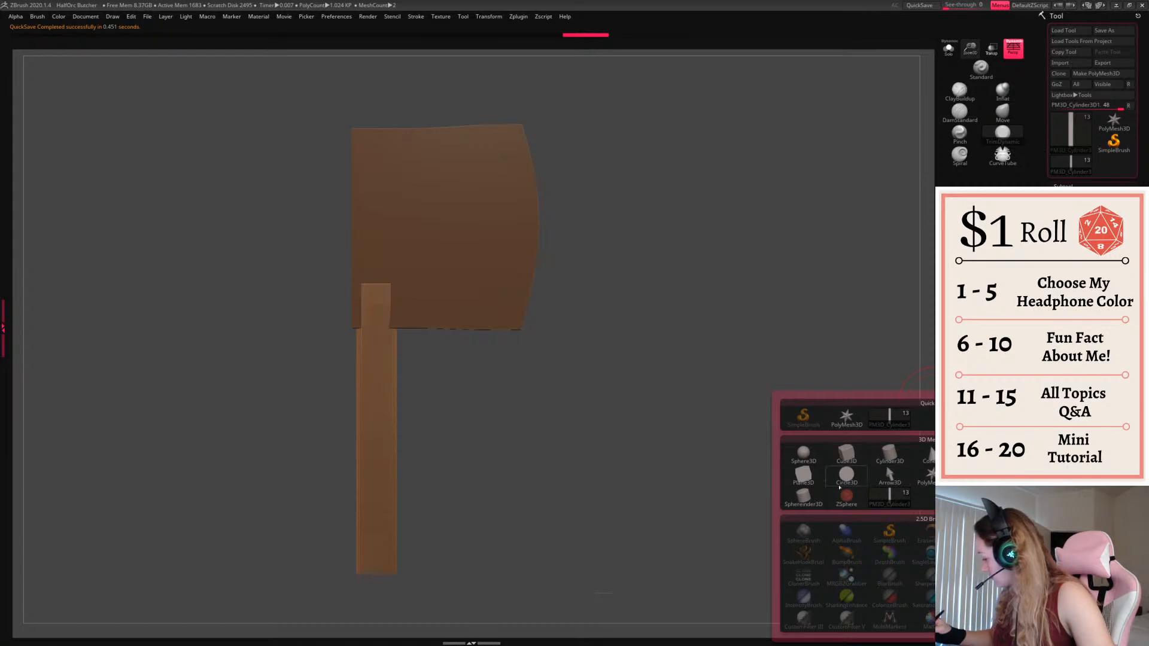
{"action": "left_click", "coordinate": [891, 455]}
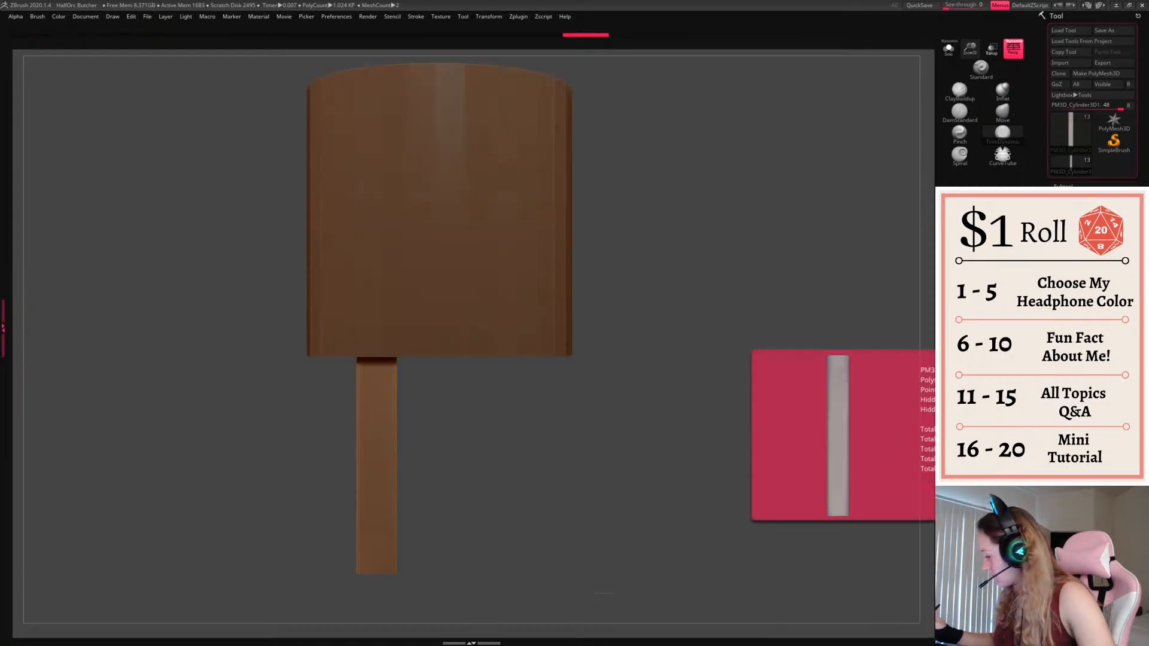
{"action": "left_click", "coordinate": [515, 296], "text": "alt"}
{"action": "key", "text": "w"}
{"action": "left_click_drag", "start_coordinate": [440, 262], "coordinate": [439, 325]}
{"action": "left_click_drag", "start_coordinate": [440, 224], "coordinate": [418, 244]}
{"action": "left_click_drag", "start_coordinate": [610, 191], "coordinate": [648, 277], "text": "alt"}
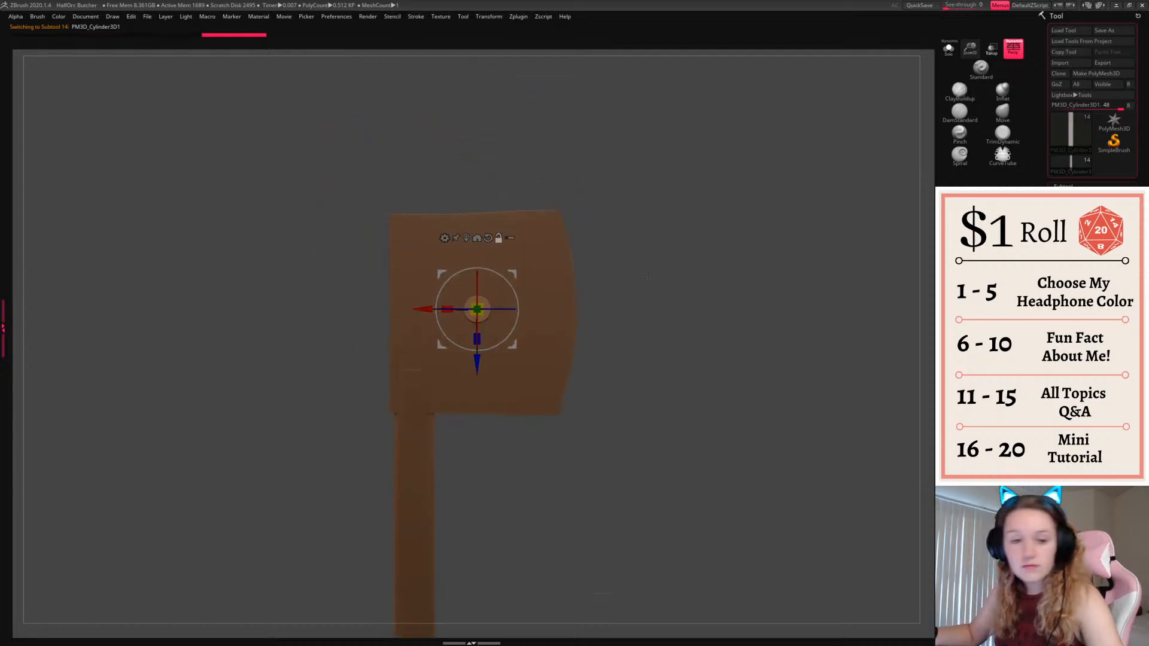
Move the small peg to the blade's upper back corner and centre it through the blade's thickness
{"action": "left_click_drag", "start_coordinate": [513, 274], "coordinate": [445, 201]}
{"action": "mouse_move", "coordinate": [430, 198]}
{"action": "left_mouse_down"}
{"action": "mouse_move", "coordinate": [475, 221]}
{"action": "mouse_move", "coordinate": [455, 237]}
{"action": "mouse_move", "coordinate": [447, 202]}
{"action": "left_mouse_up"}
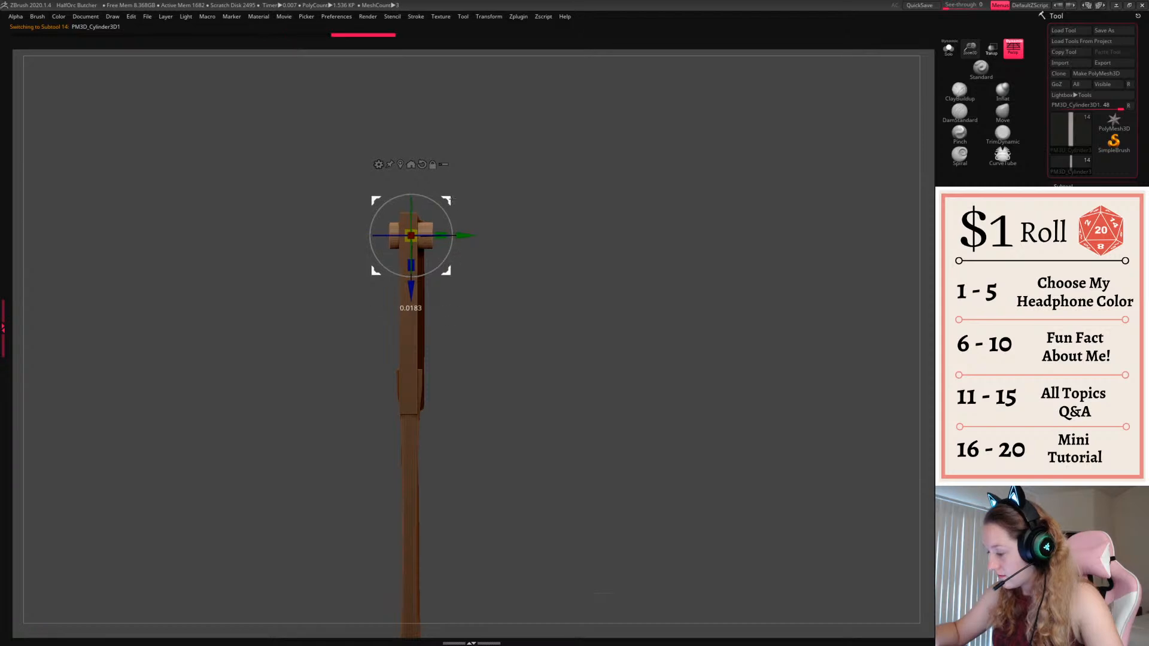
{"action": "key", "text": "q"}
{"action": "left_click_drag", "start_coordinate": [583, 206], "coordinate": [539, 221]}
{"action": "left_click_drag", "start_coordinate": [895, 443], "coordinate": [873, 426], "text": "alt"}
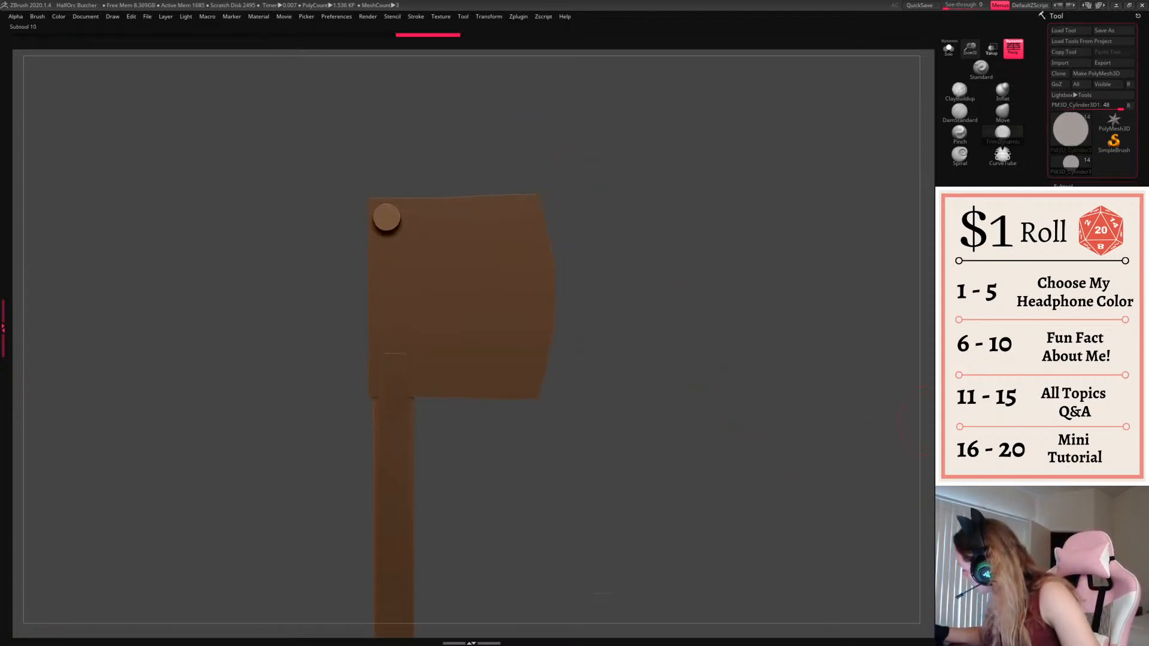
{"action": "left_click", "coordinate": [1072, 413]}
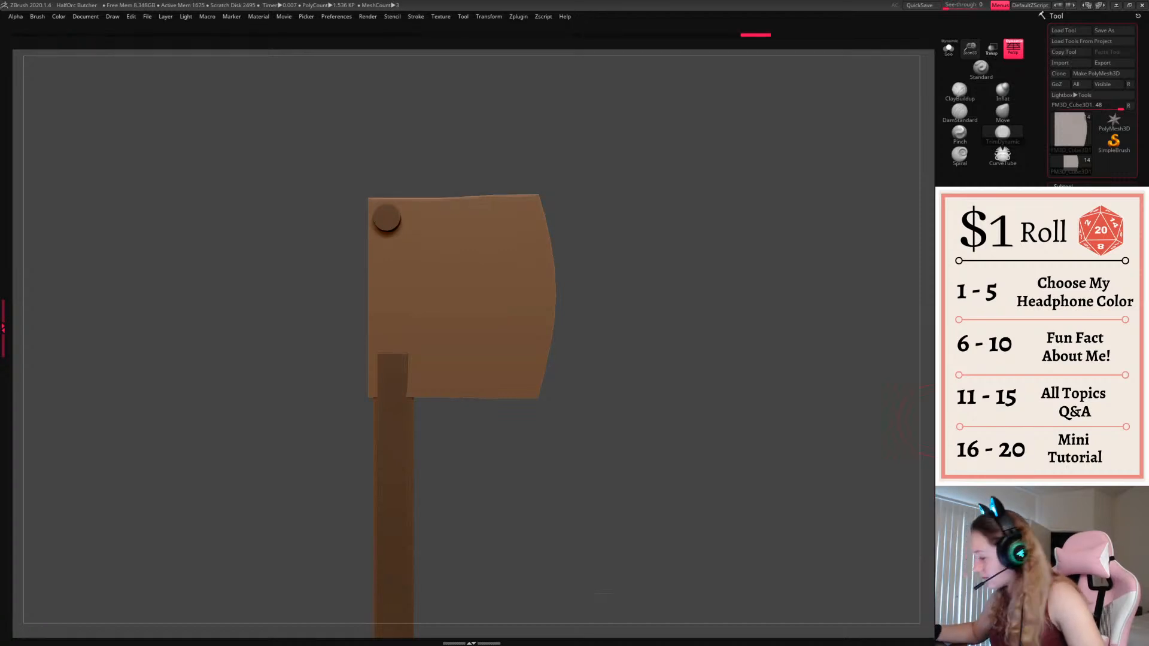
{"action": "left_click", "coordinate": [1072, 435]}
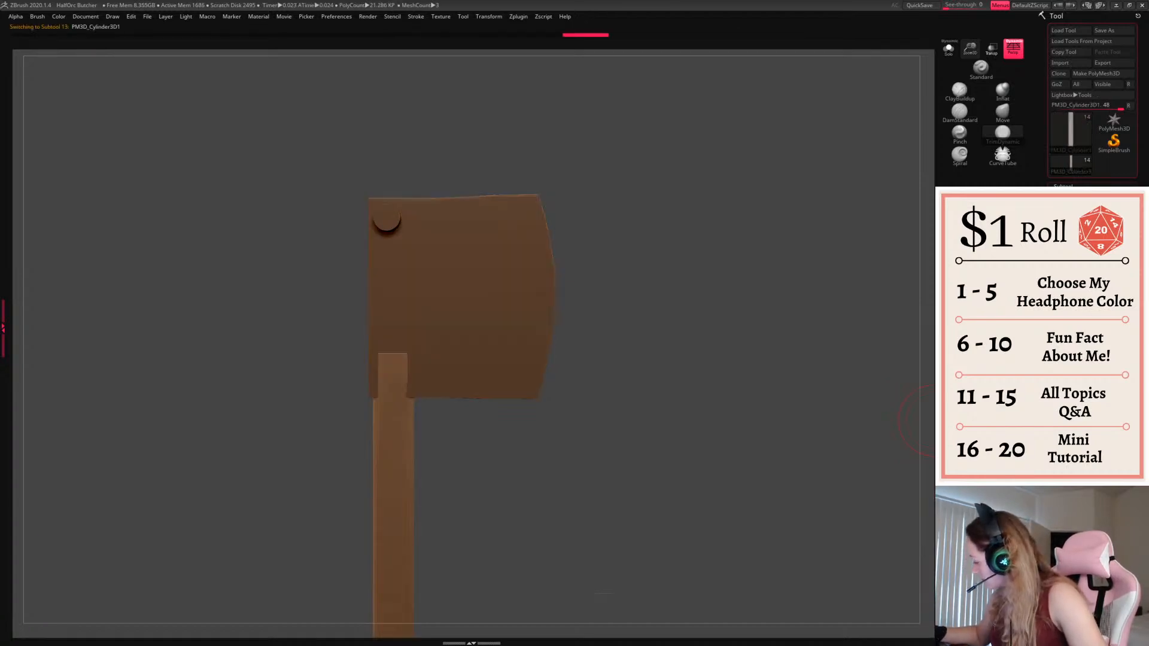
{"action": "left_click", "coordinate": [1071, 413]}
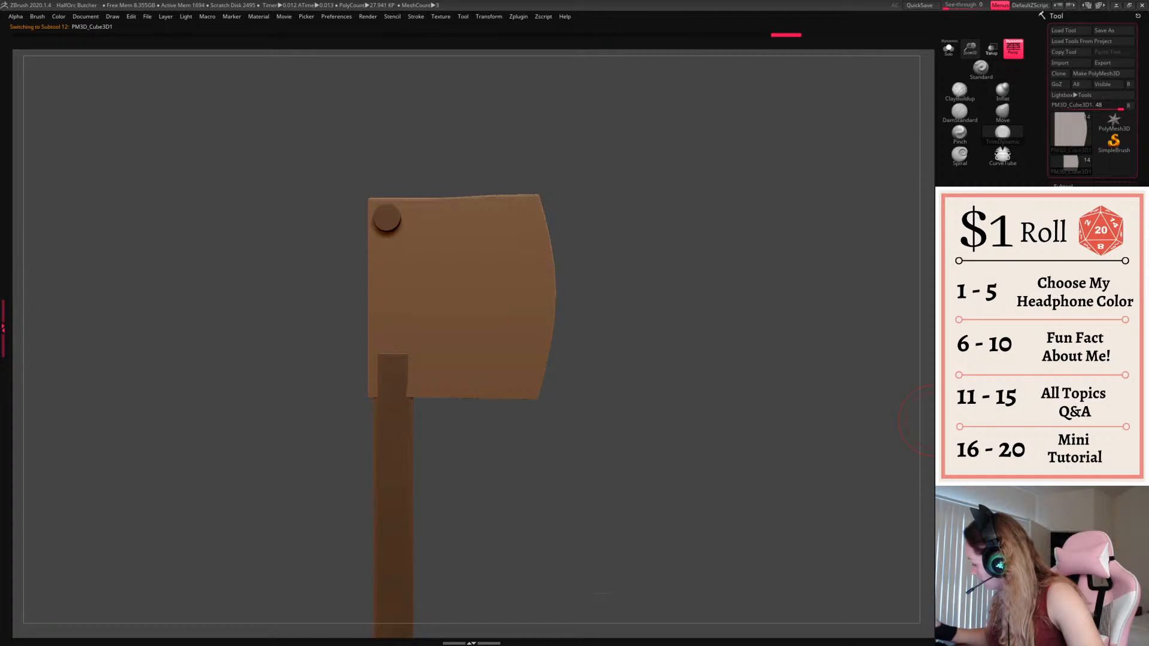
{"action": "left_click", "coordinate": [1072, 435]}
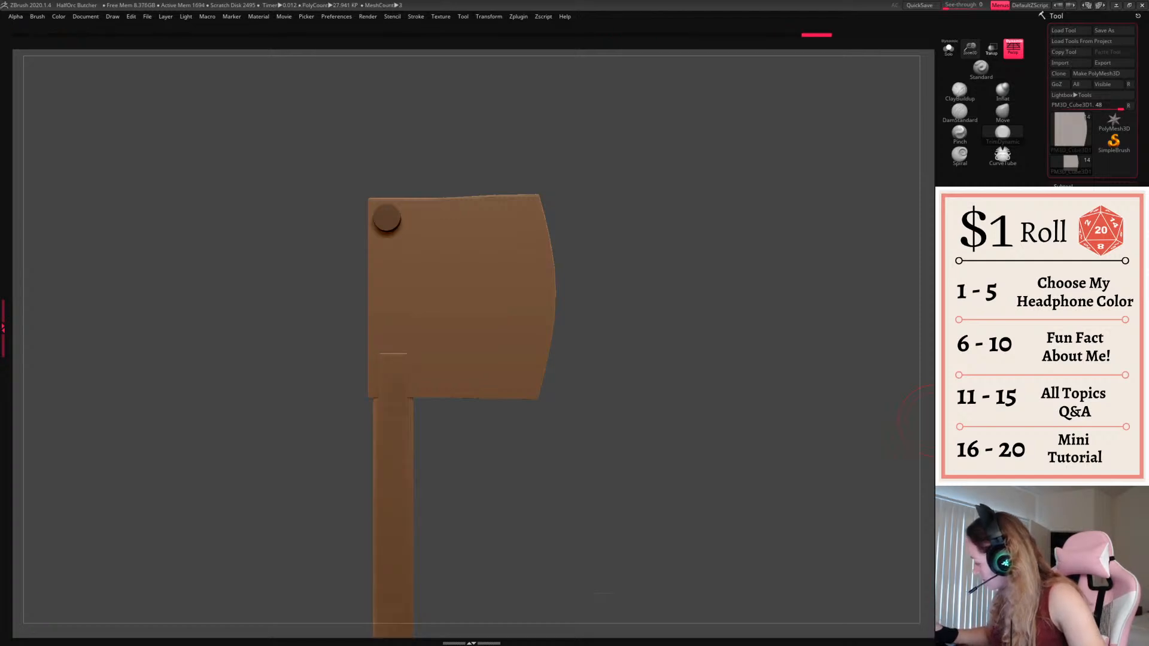
{"action": "left_click_drag", "start_coordinate": [702, 419], "coordinate": [775, 520], "text": "ctrl"}
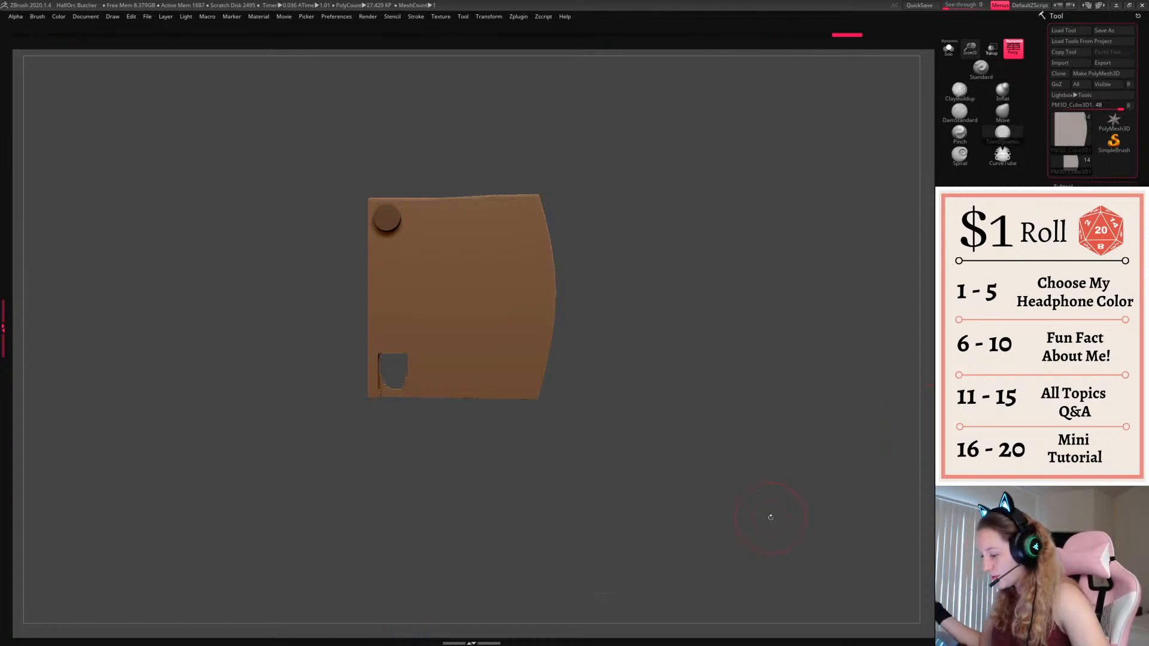
{"action": "key", "text": "ctrl+z"}
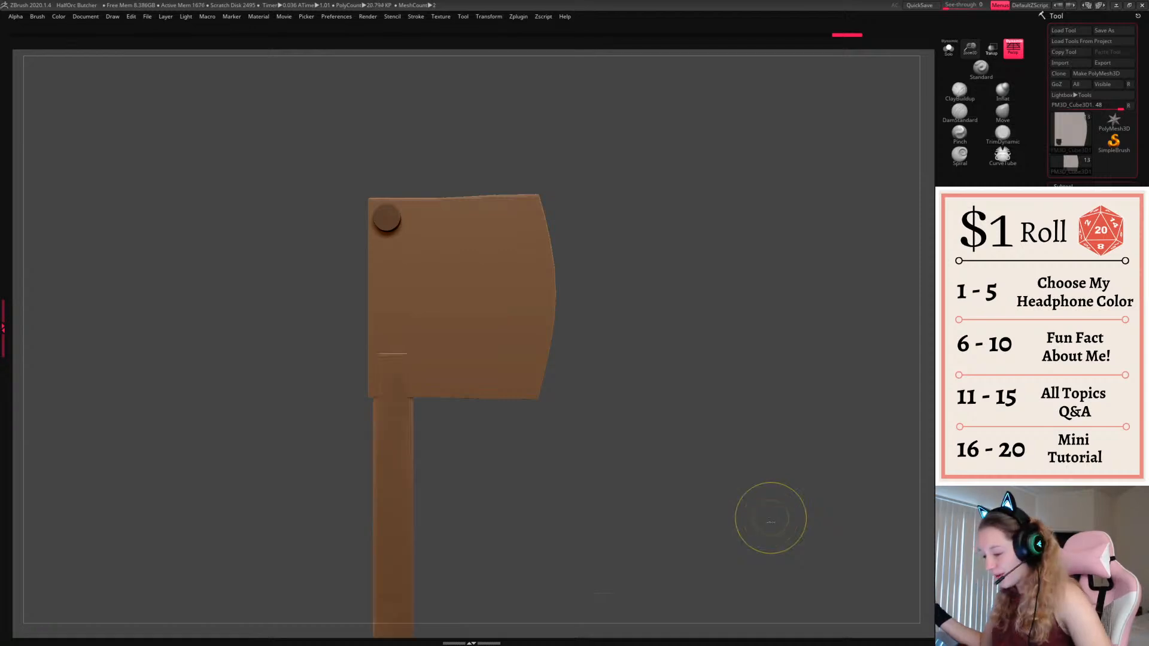
{"action": "key", "text": "shift+f"}
{"action": "key", "text": "shift+f"}
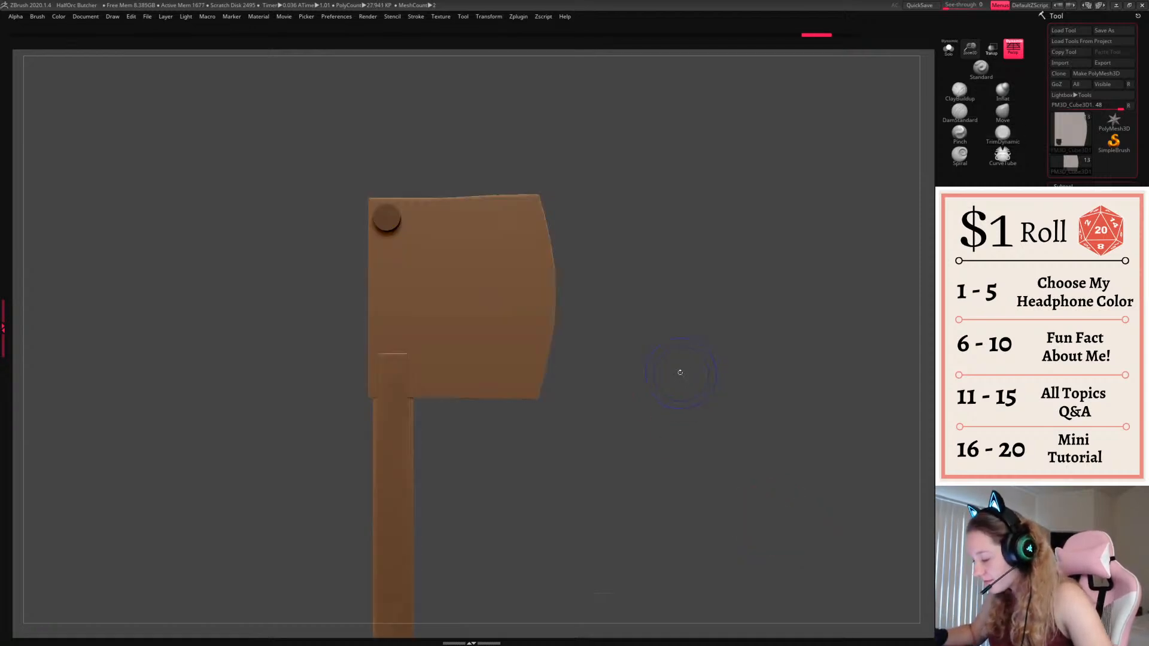
{"action": "left_click", "coordinate": [403, 503], "text": "ctrl+shift"}
{"action": "left_click", "coordinate": [742, 394], "text": "ctrl+shift"}
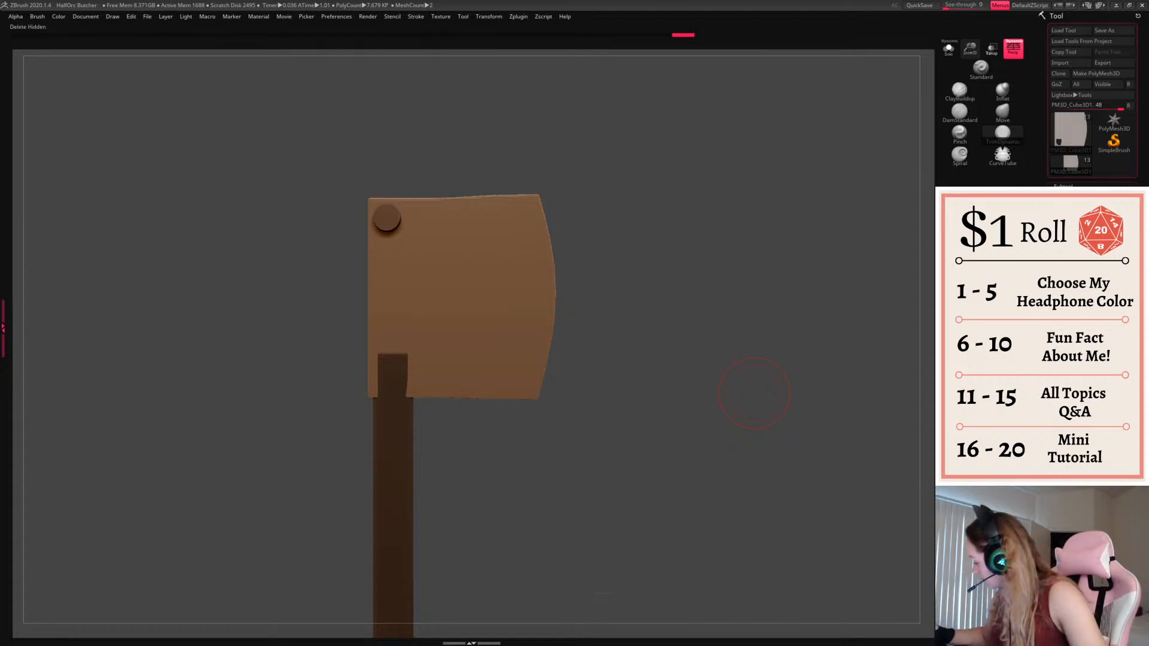
{"action": "key", "text": "shift+f"}
{"action": "key", "text": "shift+f"}
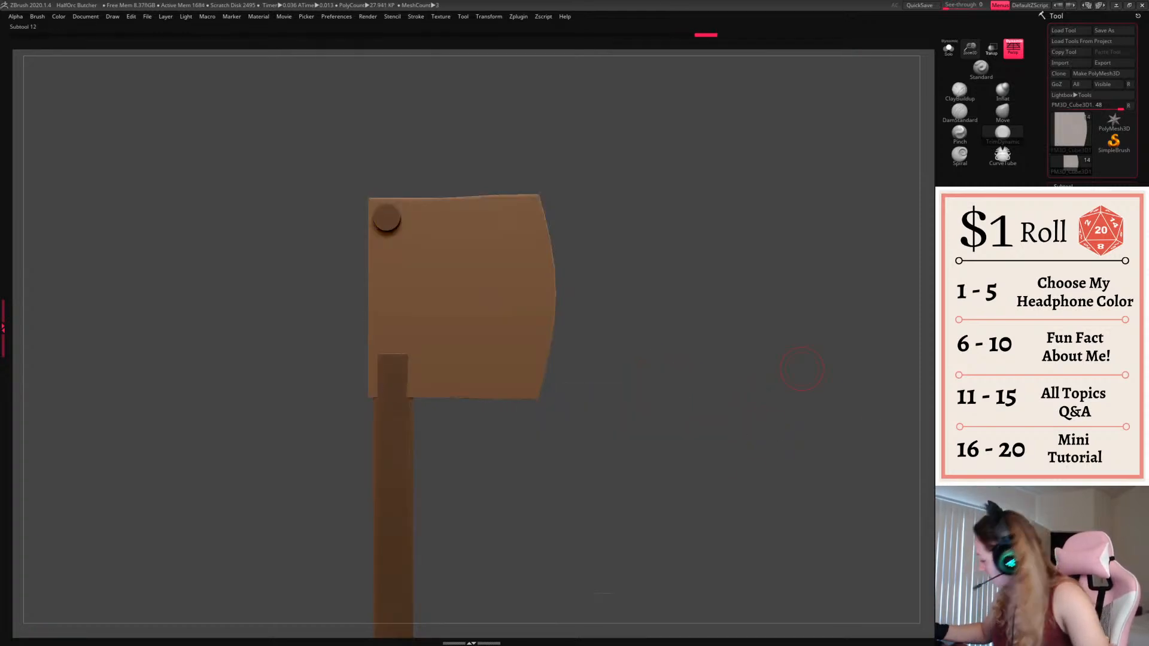
Merge the corner peg into the blade as a subtraction and DynaMesh it to cut a round hole through the blade
{"action": "left_click", "coordinate": [1078, 364]}
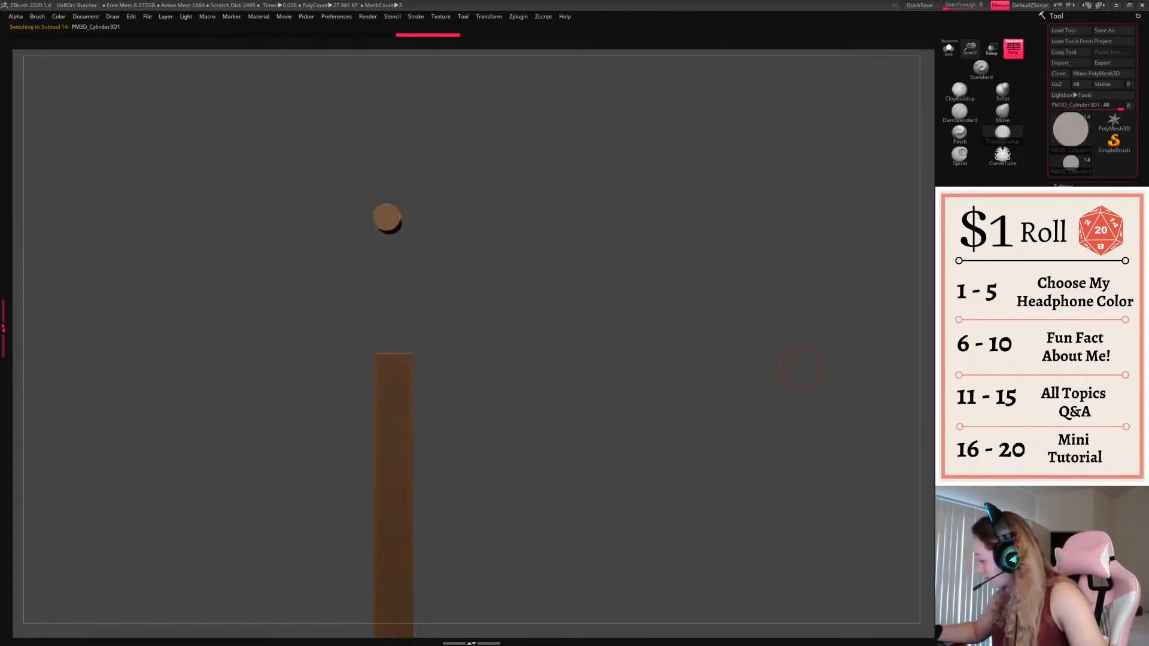
{"action": "left_click", "coordinate": [802, 369]}
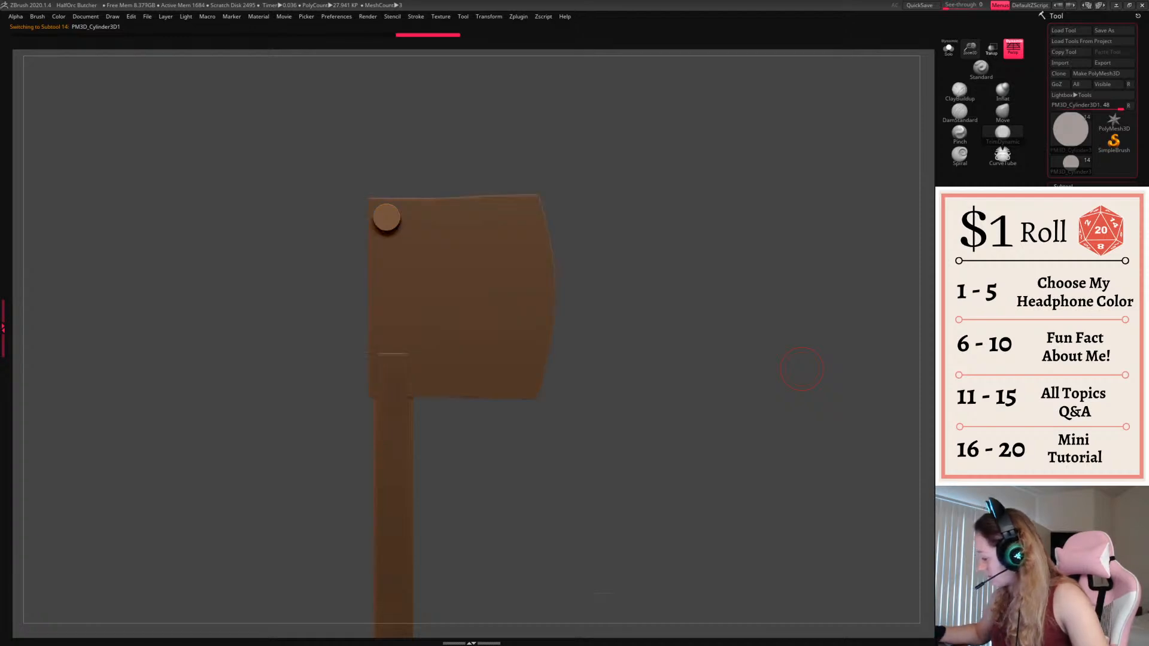
{"action": "left_click", "coordinate": [1068, 354]}
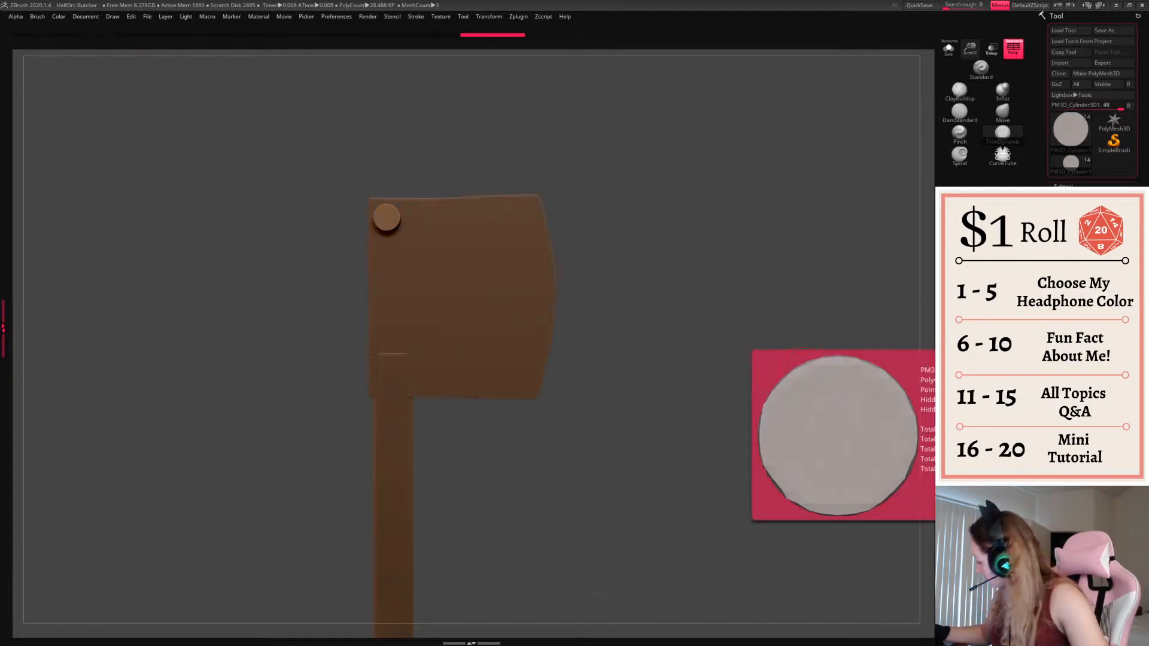
{"action": "key", "text": "Up"}
{"action": "left_click", "coordinate": [1068, 431]}
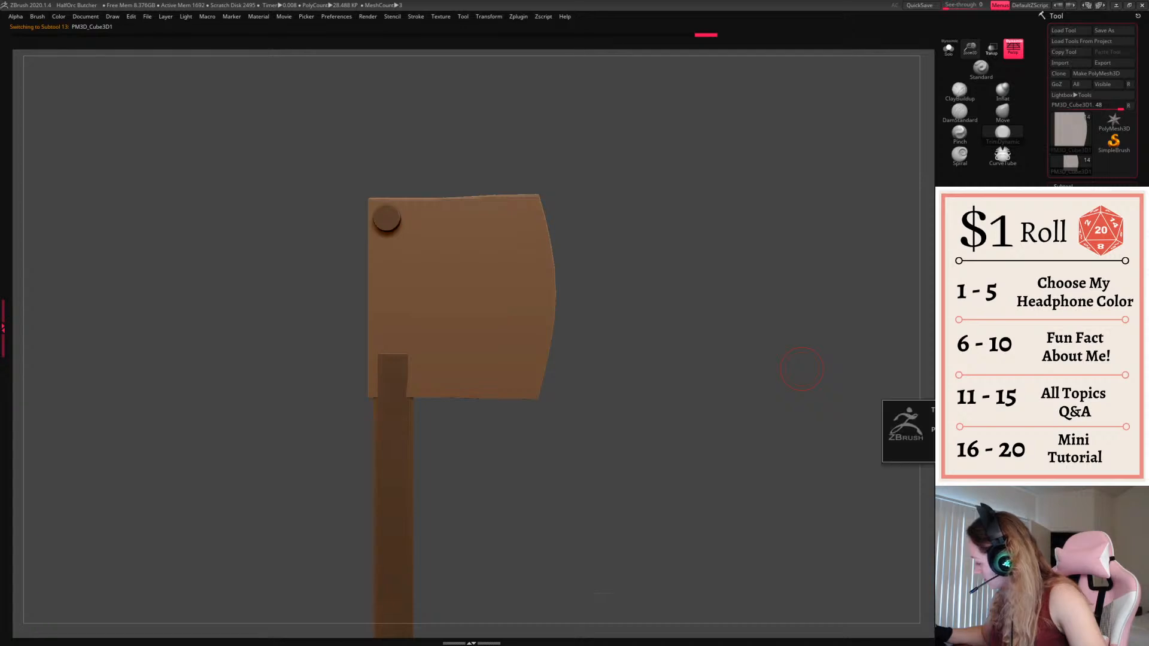
{"action": "left_click", "coordinate": [987, 452]}
{"action": "left_click_drag", "start_coordinate": [734, 470], "coordinate": [748, 436]}
{"action": "left_click_drag", "start_coordinate": [753, 443], "coordinate": [800, 534], "text": "ctrl"}
{"action": "left_click_drag", "start_coordinate": [734, 413], "coordinate": [731, 323]}
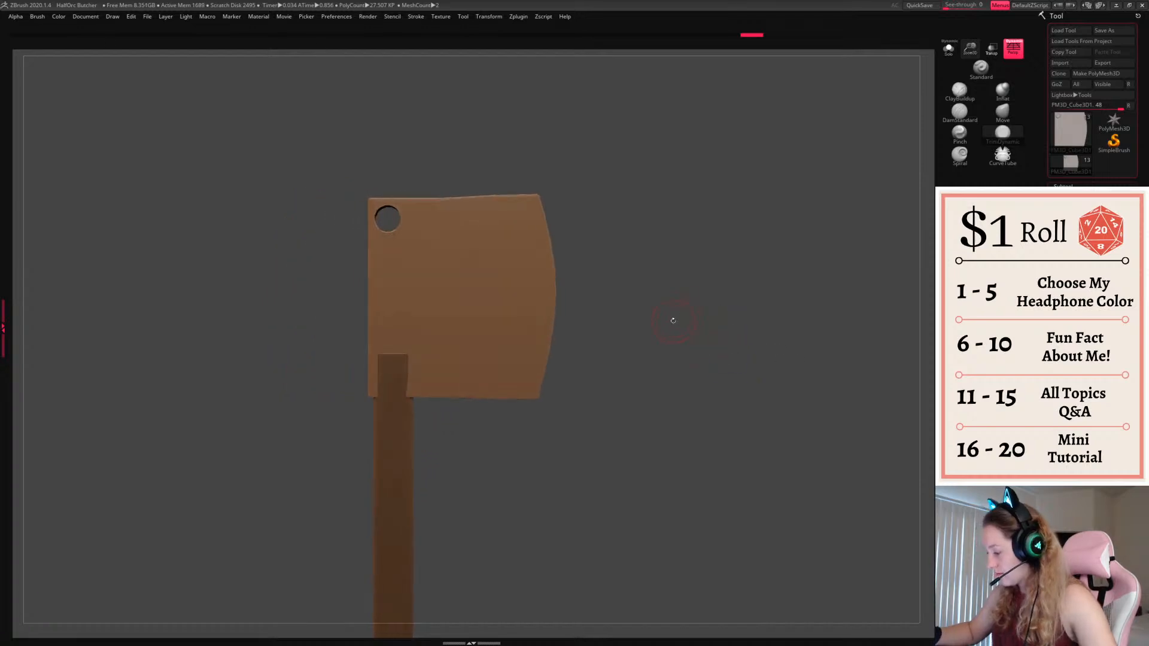
{"action": "key", "text": "space"}
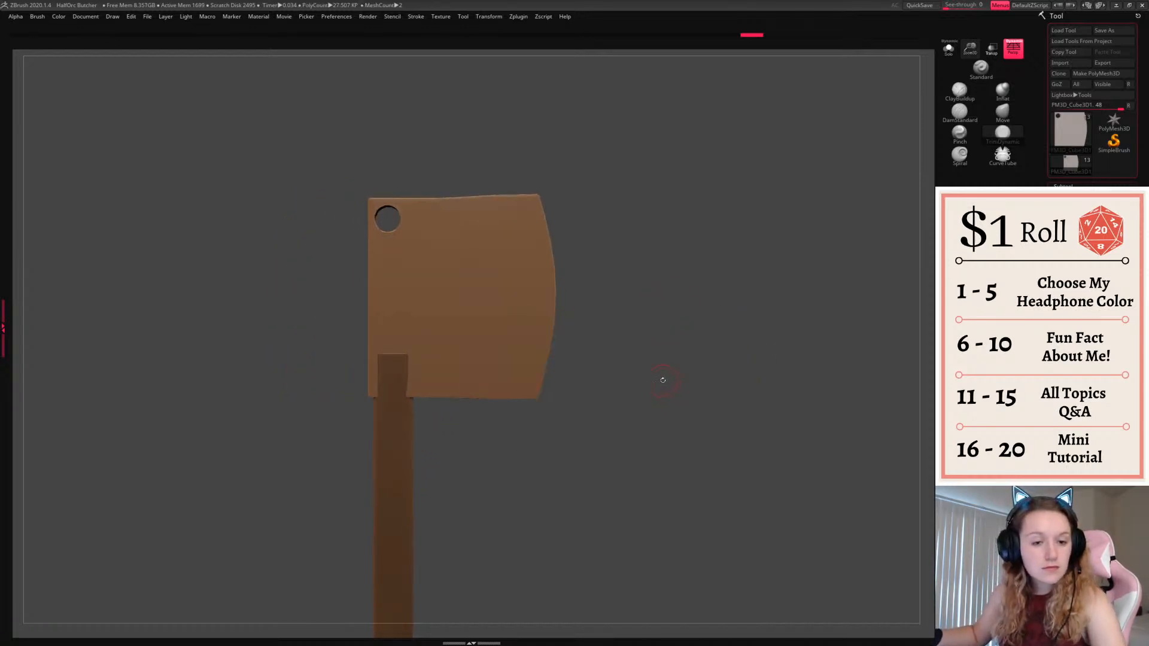
{"action": "key", "text": "space"}
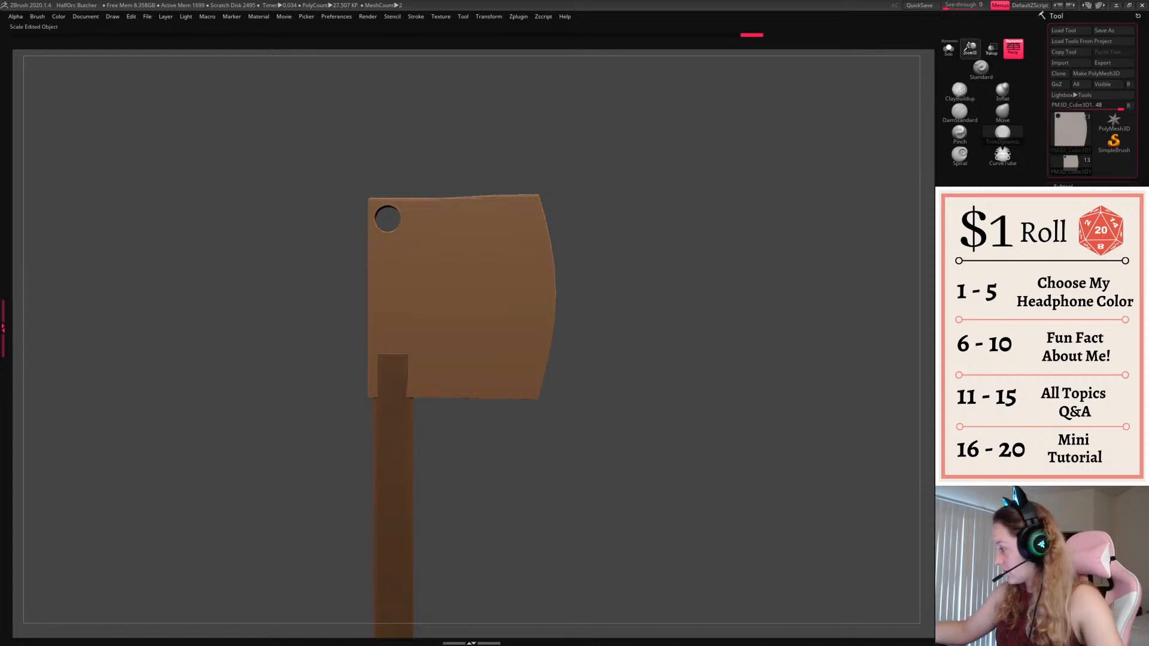
Mask the blade's curved cutting-edge strip, invert the mask so only that strip is editable, and blur the mask
{"action": "left_click_drag", "start_coordinate": [968, 46], "coordinate": [959, 99]}
{"action": "left_click_drag", "start_coordinate": [609, 421], "coordinate": [592, 382], "text": "alt"}
{"action": "key", "text": "space"}
{"action": "mouse_move", "coordinate": [654, 334]}
{"action": "left_mouse_down"}
{"action": "mouse_move", "coordinate": [606, 340]}
{"action": "mouse_move", "coordinate": [652, 326]}
{"action": "left_mouse_up"}
{"action": "left_click_drag", "start_coordinate": [546, 206], "coordinate": [468, 417], "text": "ctrl"}
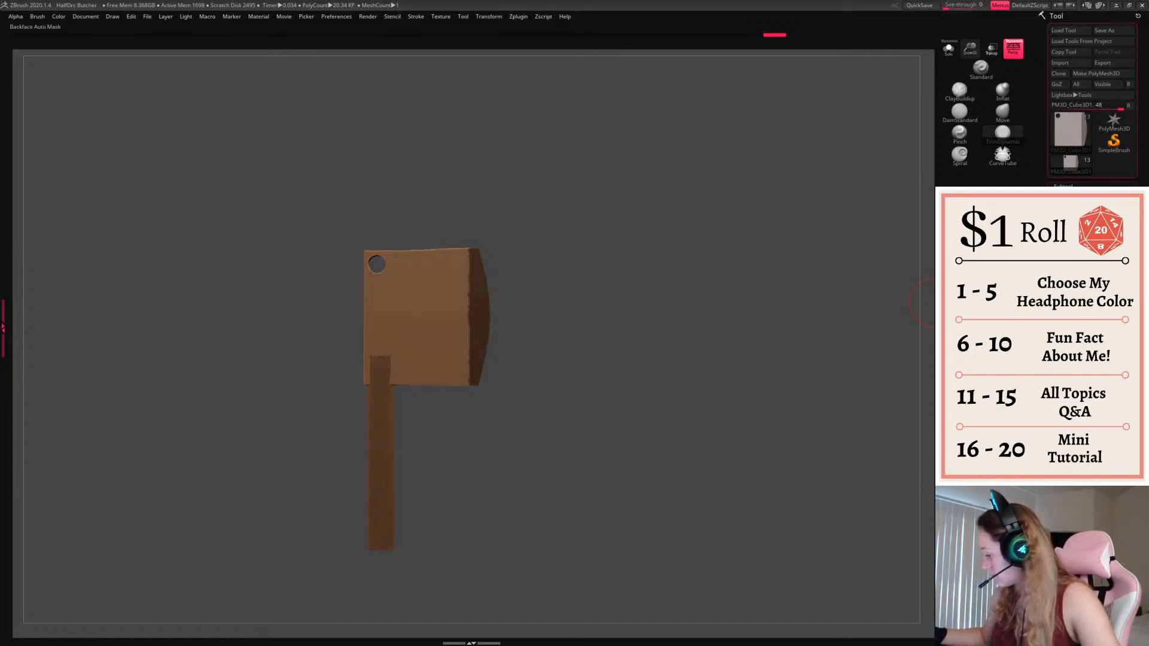
{"action": "left_click", "coordinate": [698, 393], "text": "ctrl"}
{"action": "left_click_drag", "start_coordinate": [685, 365], "coordinate": [676, 343]}
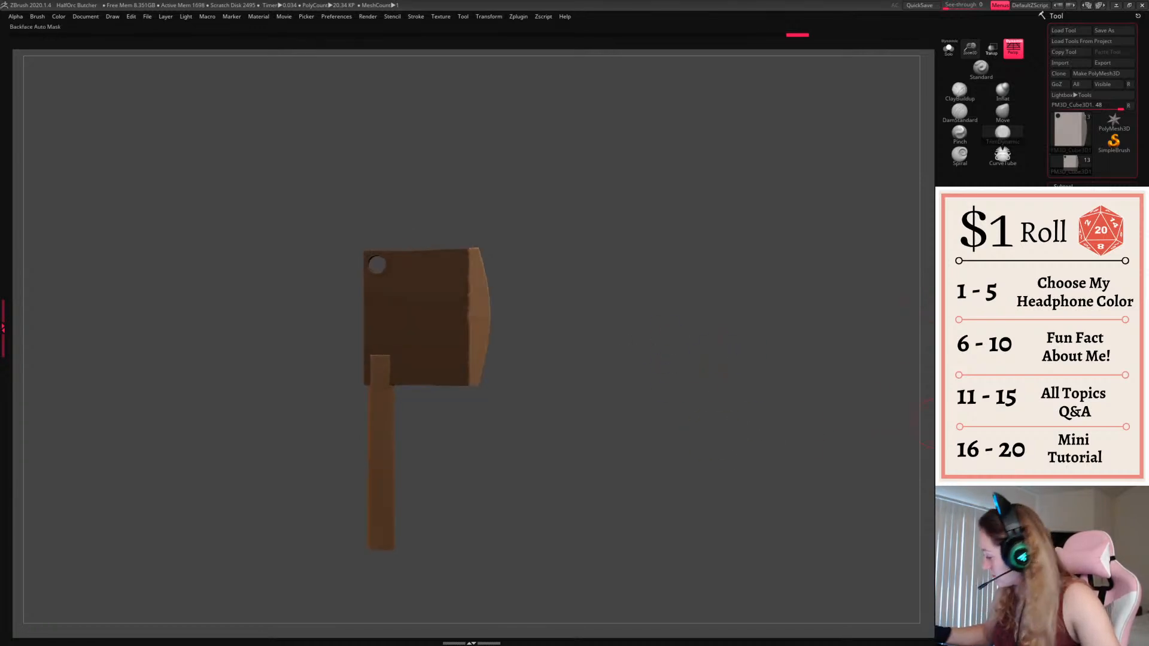
{"action": "left_click", "coordinate": [961, 326]}
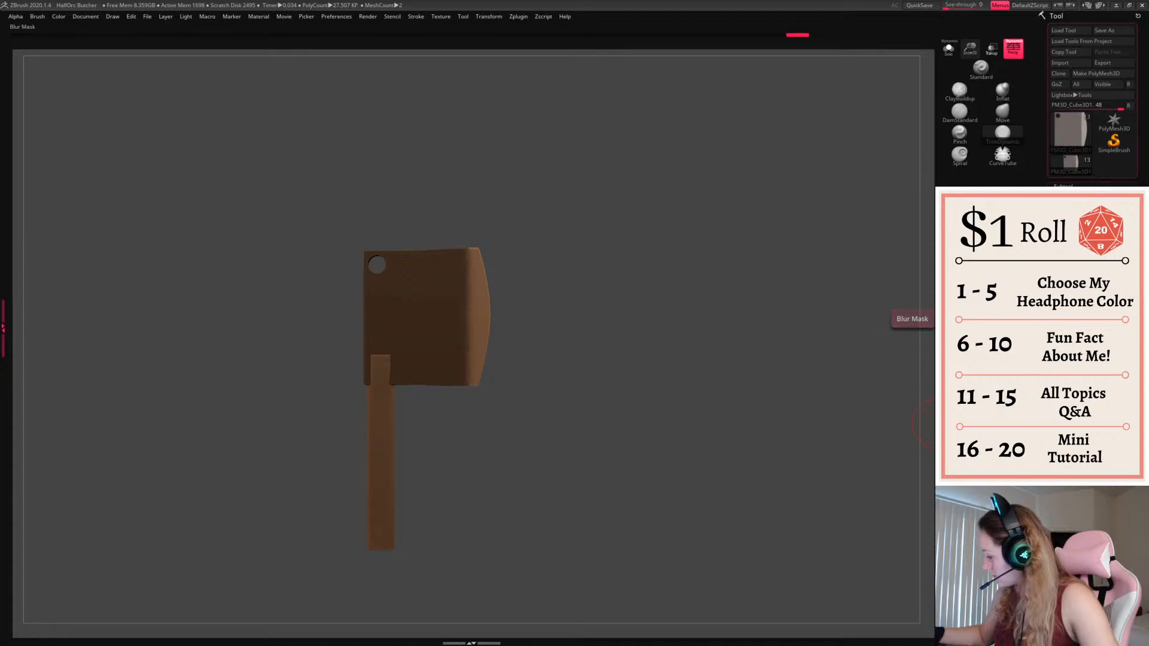
Sharpen the unmasked cutting edge along its full length with the Pinch brush, and clear the mask
{"action": "left_click_drag", "start_coordinate": [970, 50], "coordinate": [1003, 107]}
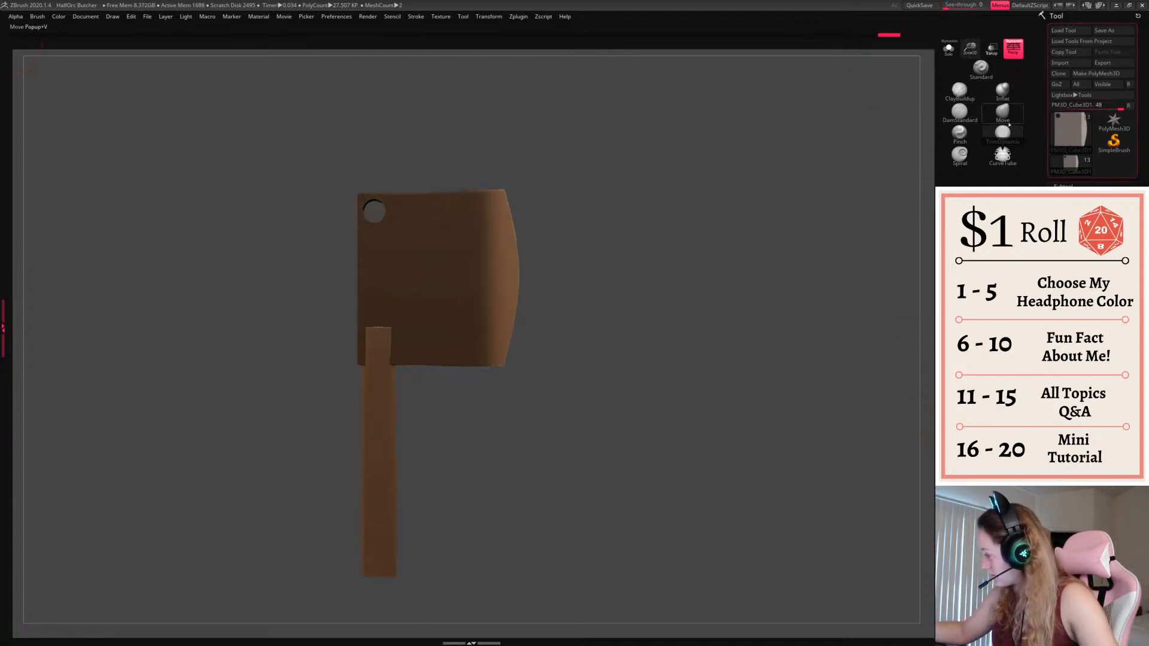
{"action": "left_click", "coordinate": [963, 134]}
{"action": "left_click_drag", "start_coordinate": [669, 365], "coordinate": [614, 374]}
{"action": "right_click", "coordinate": [595, 407]}
{"action": "left_click_drag", "start_coordinate": [388, 182], "coordinate": [386, 330]}
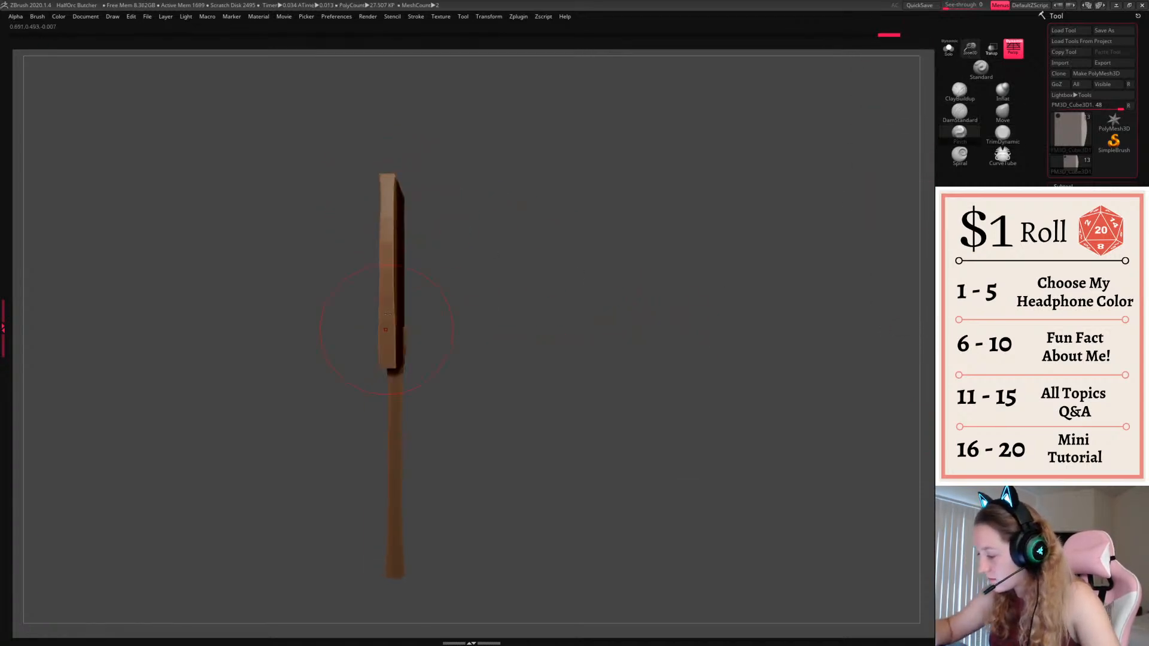
{"action": "key", "text": "ctrl+z"}
{"action": "right_click", "coordinate": [327, 272]}
{"action": "left_click_drag", "start_coordinate": [390, 181], "coordinate": [391, 329]}
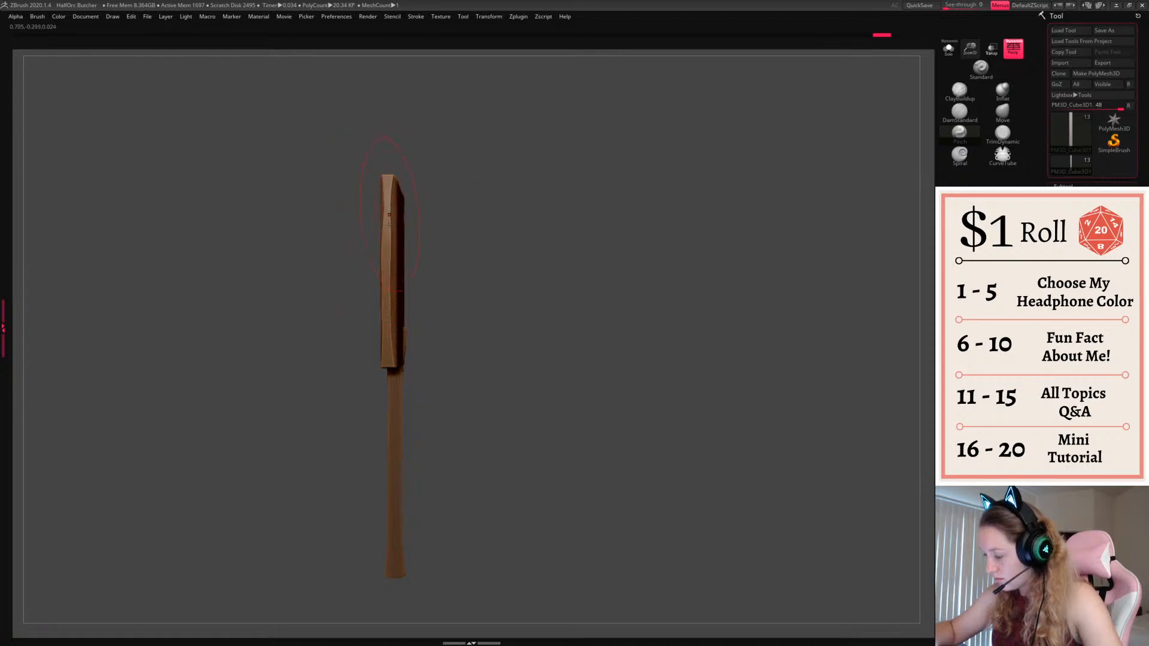
{"action": "left_click_drag", "start_coordinate": [389, 214], "coordinate": [389, 335]}
{"action": "left_click_drag", "start_coordinate": [461, 261], "coordinate": [666, 277]}
{"action": "left_click_drag", "start_coordinate": [534, 215], "coordinate": [595, 254]}
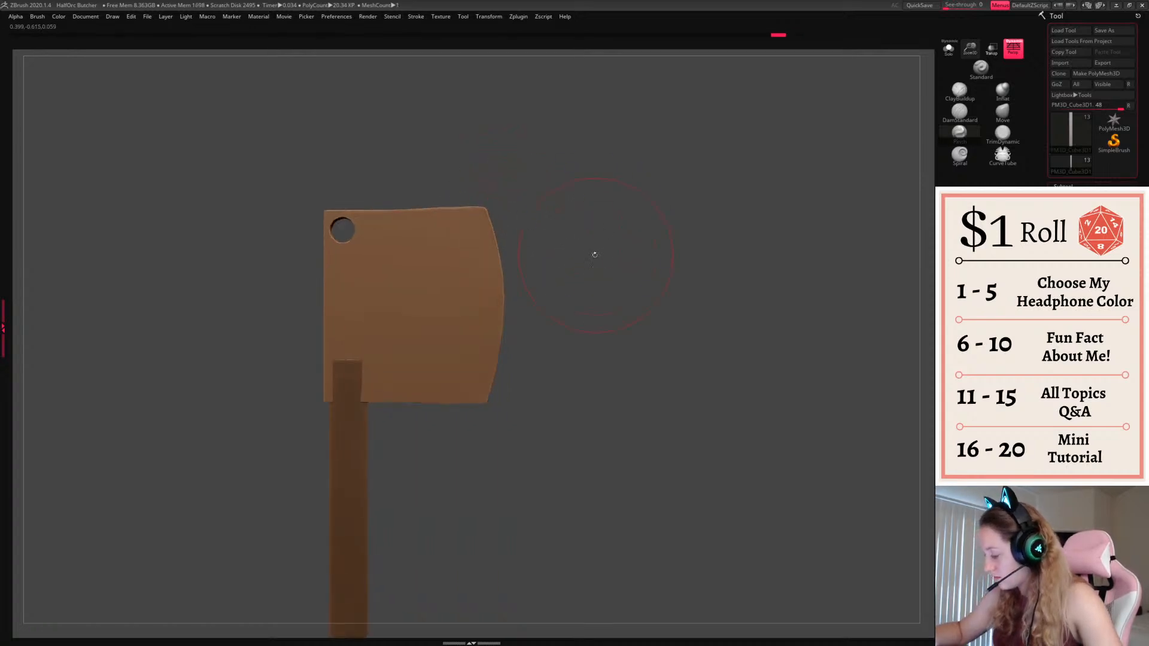
Mask all of the blade except a narrow strip at the cutting edge, and scale that strip thinner in depth
{"action": "left_click_drag", "start_coordinate": [560, 179], "coordinate": [473, 423], "text": "ctrl"}
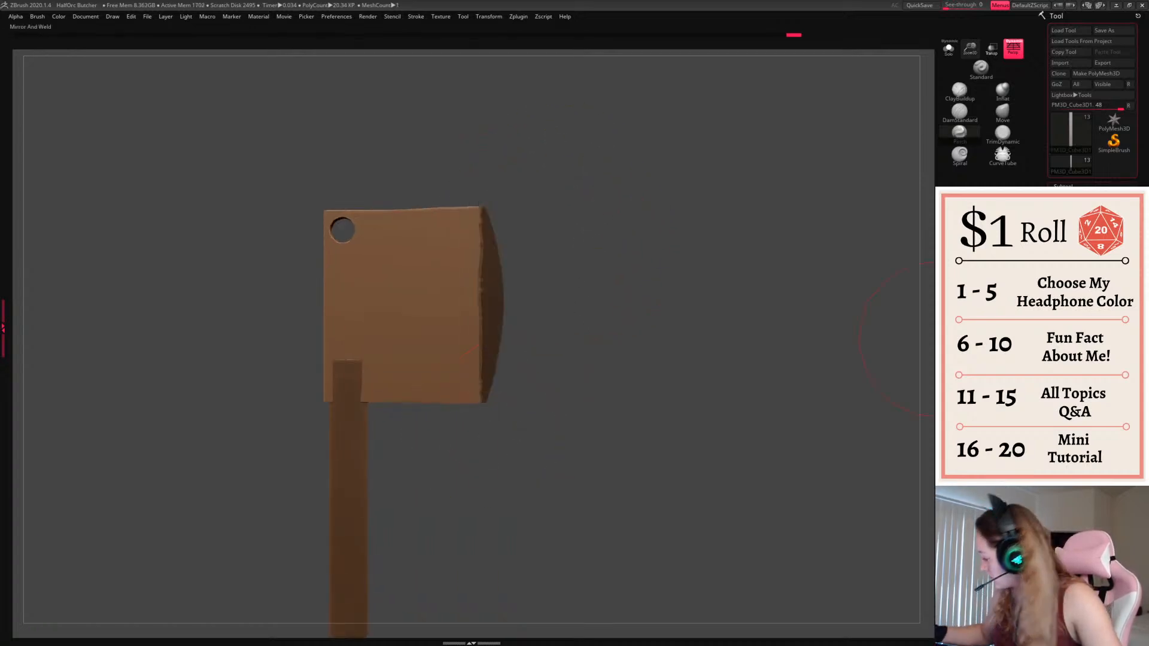
{"action": "left_click_drag", "start_coordinate": [921, 340], "coordinate": [874, 371], "text": "ctrl"}
{"action": "left_click_drag", "start_coordinate": [712, 368], "coordinate": [605, 374]}
{"action": "key", "text": "w"}
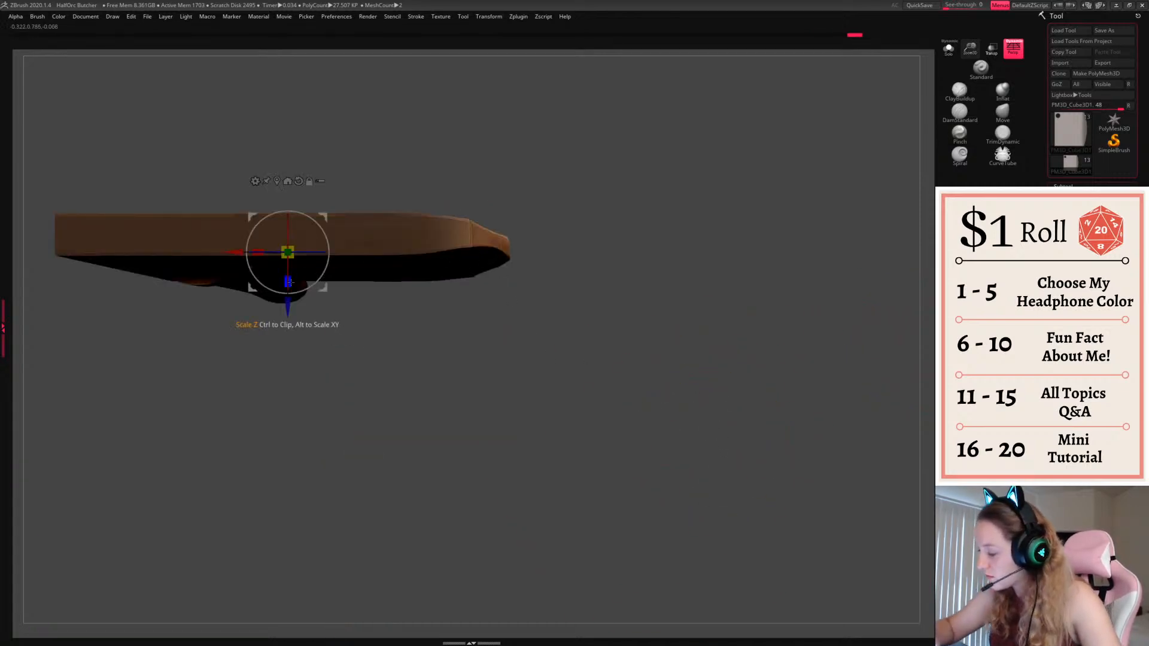
{"action": "left_click_drag", "start_coordinate": [288, 282], "coordinate": [298, 266]}
{"action": "key", "text": "q"}
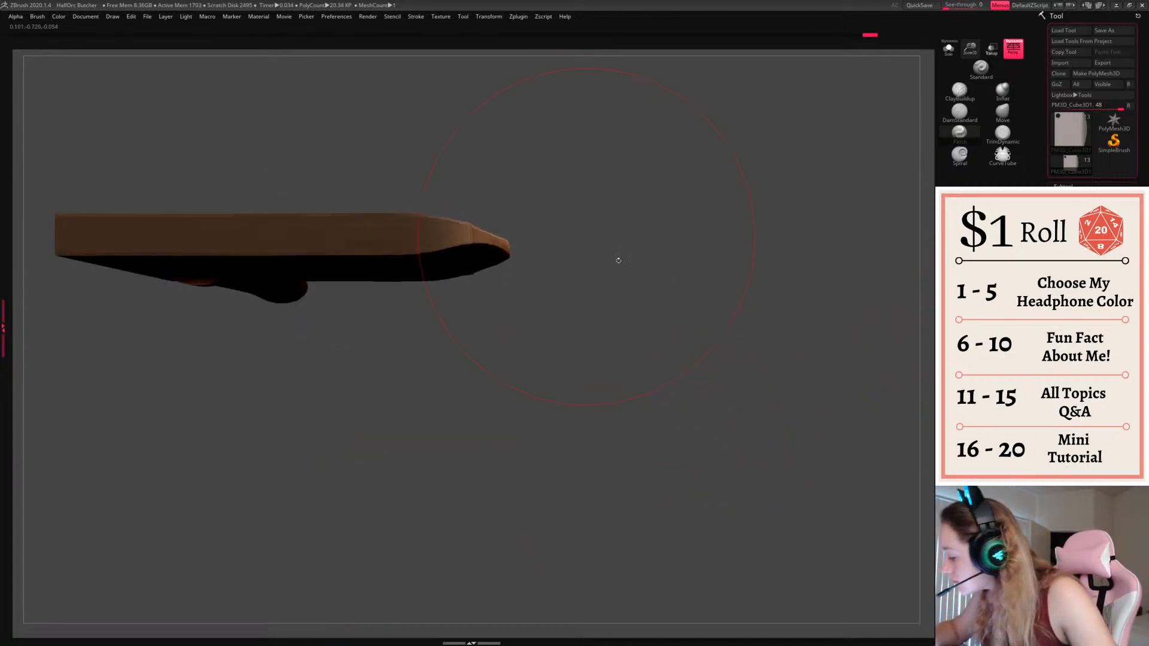
{"action": "mouse_move", "coordinate": [618, 258]}
{"action": "left_mouse_down"}
{"action": "mouse_move", "coordinate": [653, 197]}
{"action": "mouse_move", "coordinate": [665, 207]}
{"action": "left_mouse_up"}
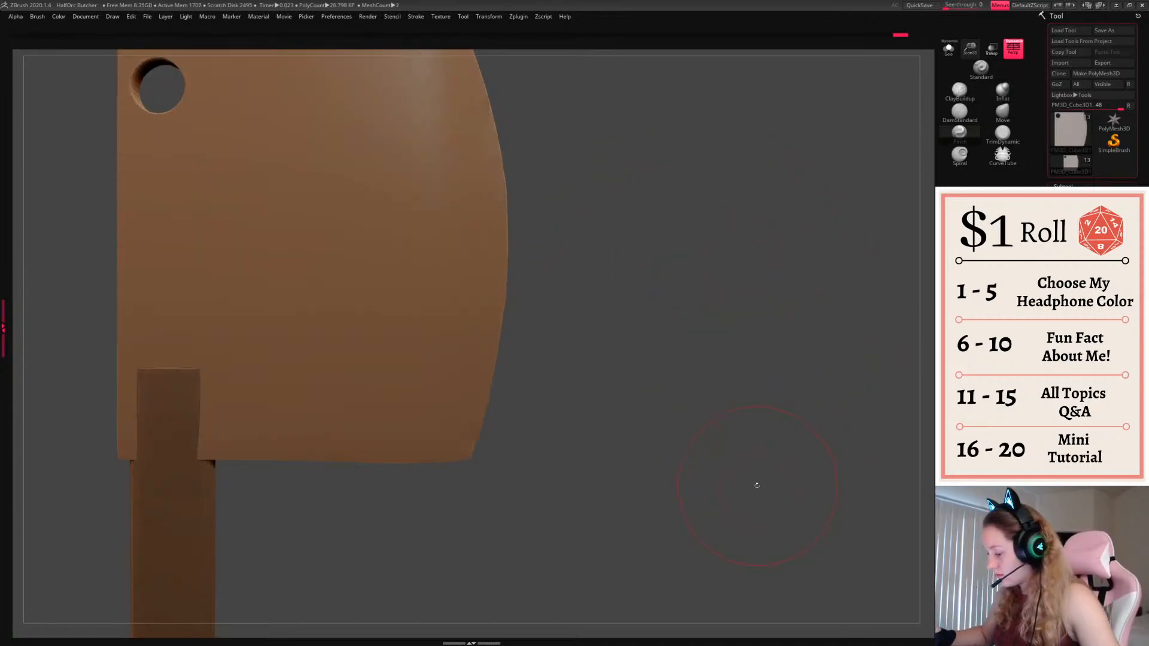
Scale the blade with the gizmo so it is slightly narrower relative to its height
{"action": "key", "text": "f"}
{"action": "left_click_drag", "start_coordinate": [776, 283], "coordinate": [755, 436], "text": "alt"}
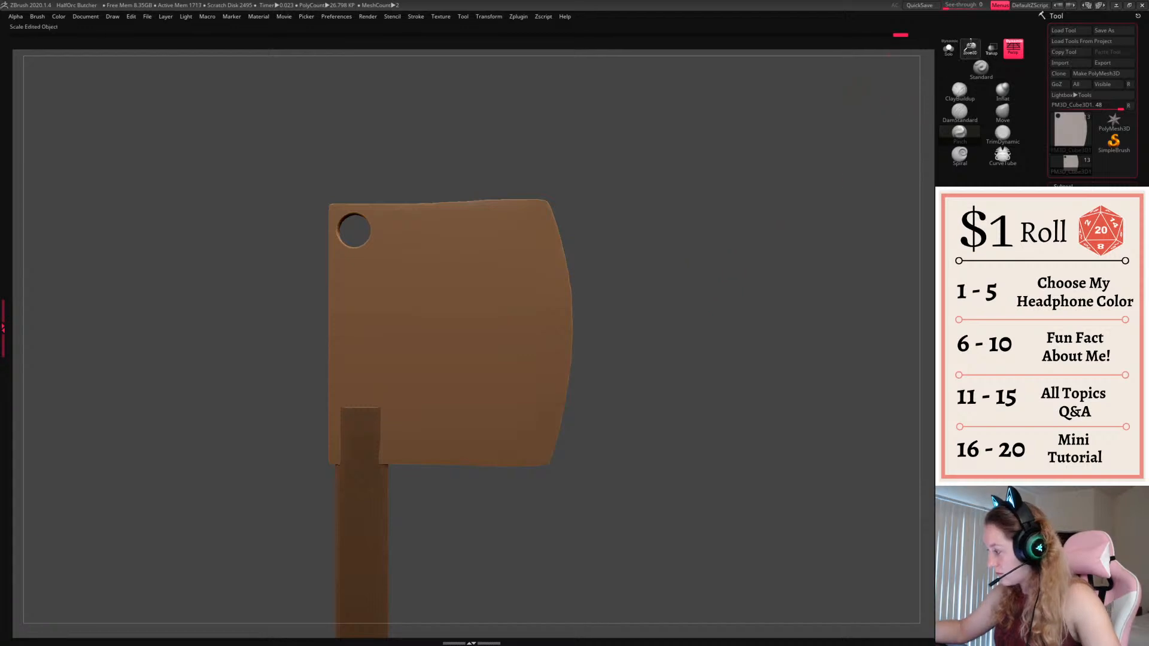
{"action": "left_click_drag", "start_coordinate": [971, 47], "coordinate": [922, 72]}
{"action": "key", "text": "w"}
{"action": "mouse_move", "coordinate": [441, 304]}
{"action": "left_mouse_down"}
{"action": "mouse_move", "coordinate": [441, 285]}
{"action": "mouse_move", "coordinate": [441, 298]}
{"action": "left_mouse_up"}
{"action": "key", "text": "q"}
{"action": "left_click_drag", "start_coordinate": [862, 305], "coordinate": [844, 326]}
Select the handle, turn off perspective and trim its lower and upper ends straight with the TrimRect brush
{"action": "left_click", "coordinate": [396, 467], "text": "alt"}
{"action": "left_click_drag", "start_coordinate": [598, 400], "coordinate": [623, 362], "text": "alt"}
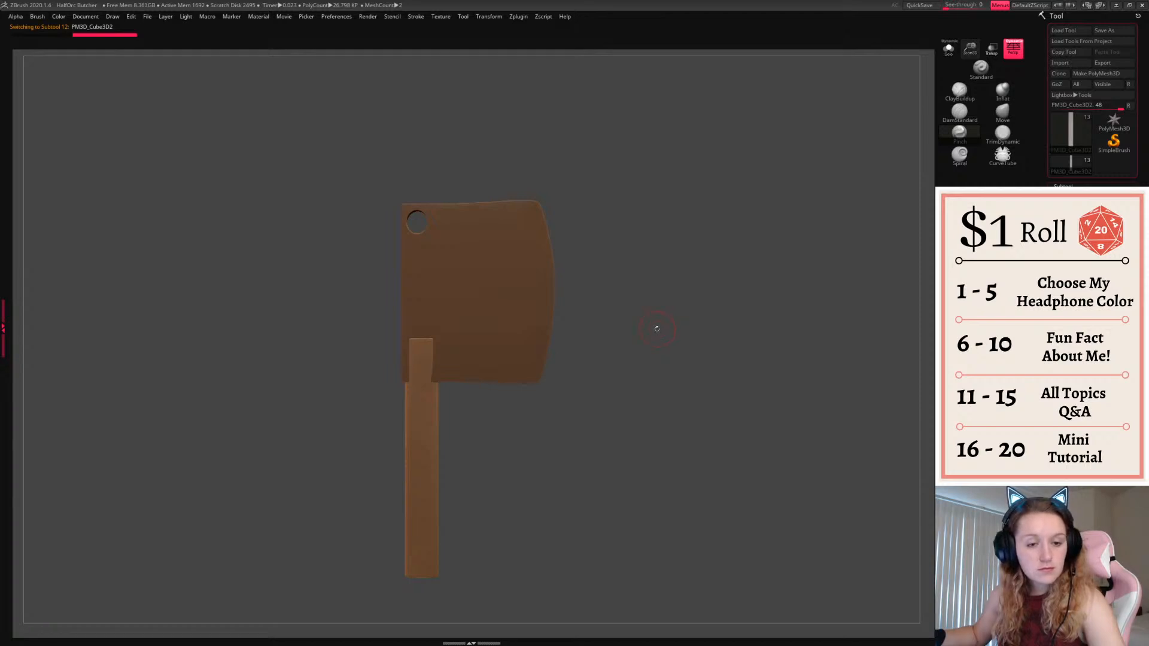
{"action": "key", "text": "space"}
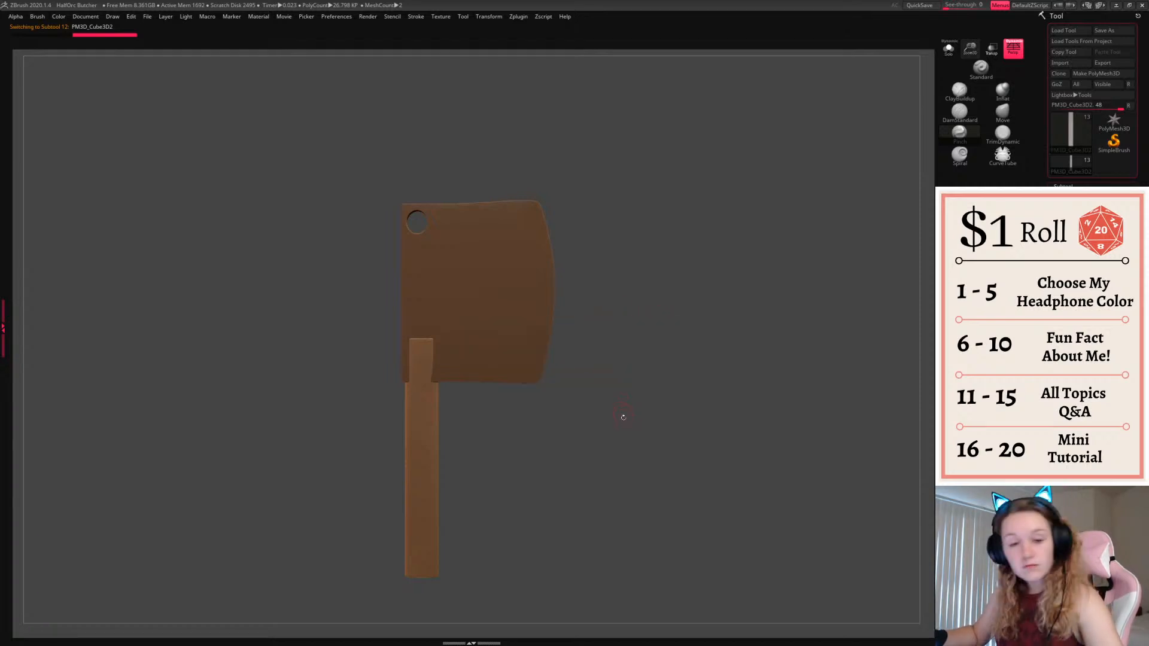
{"action": "left_click_drag", "start_coordinate": [638, 399], "coordinate": [628, 347], "text": "alt"}
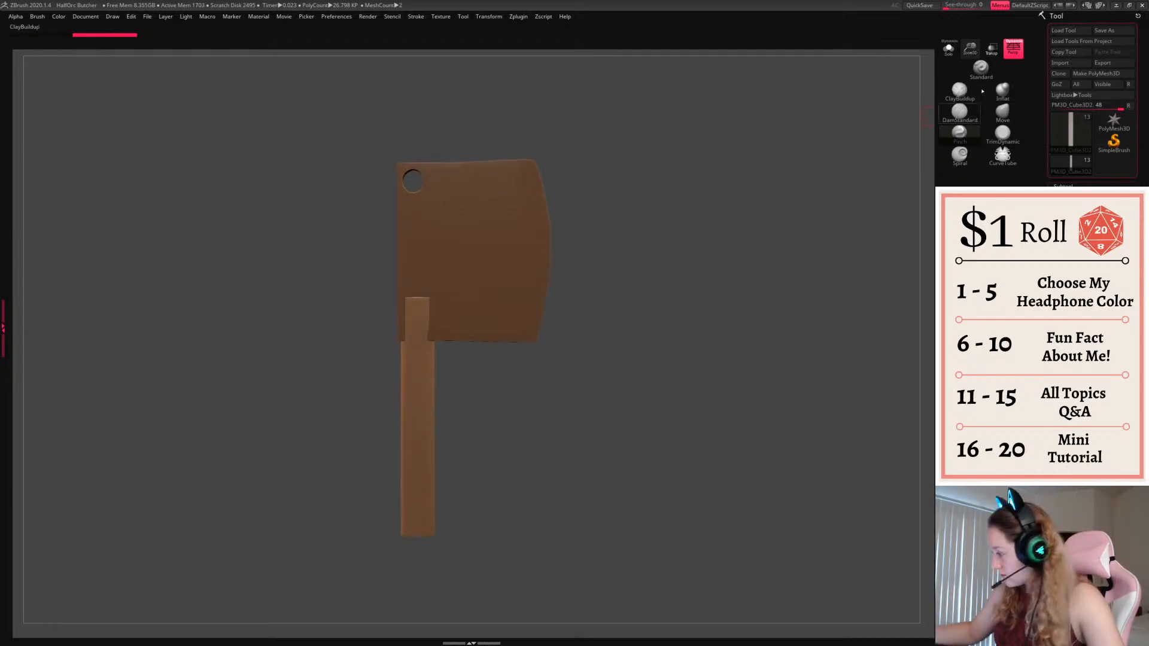
{"action": "left_click", "coordinate": [1014, 49]}
{"action": "left_click", "coordinate": [967, 273]}
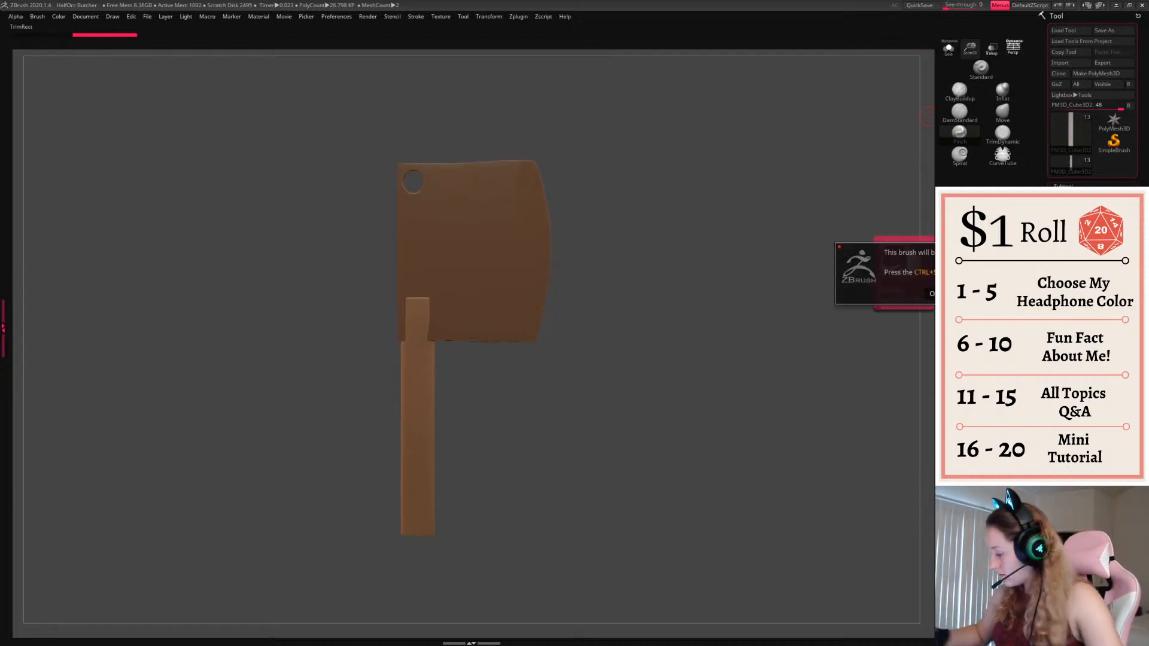
{"action": "left_click_drag", "start_coordinate": [379, 559], "coordinate": [464, 526], "text": "ctrl+shift"}
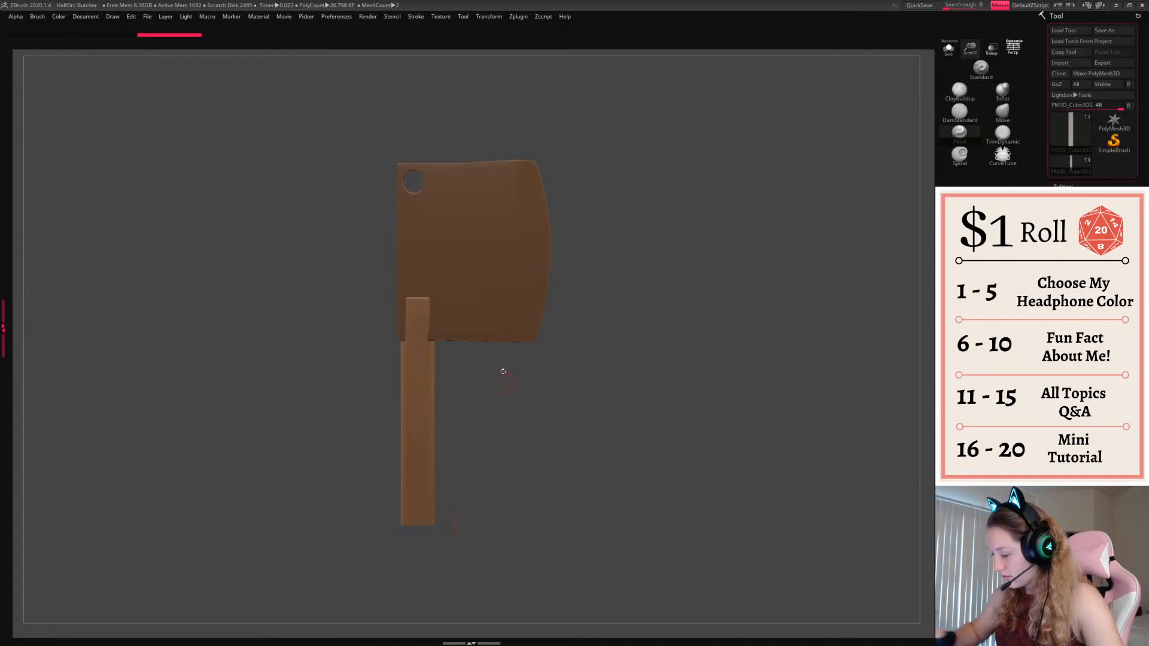
{"action": "left_click_drag", "start_coordinate": [356, 249], "coordinate": [519, 308], "text": "ctrl+shift"}
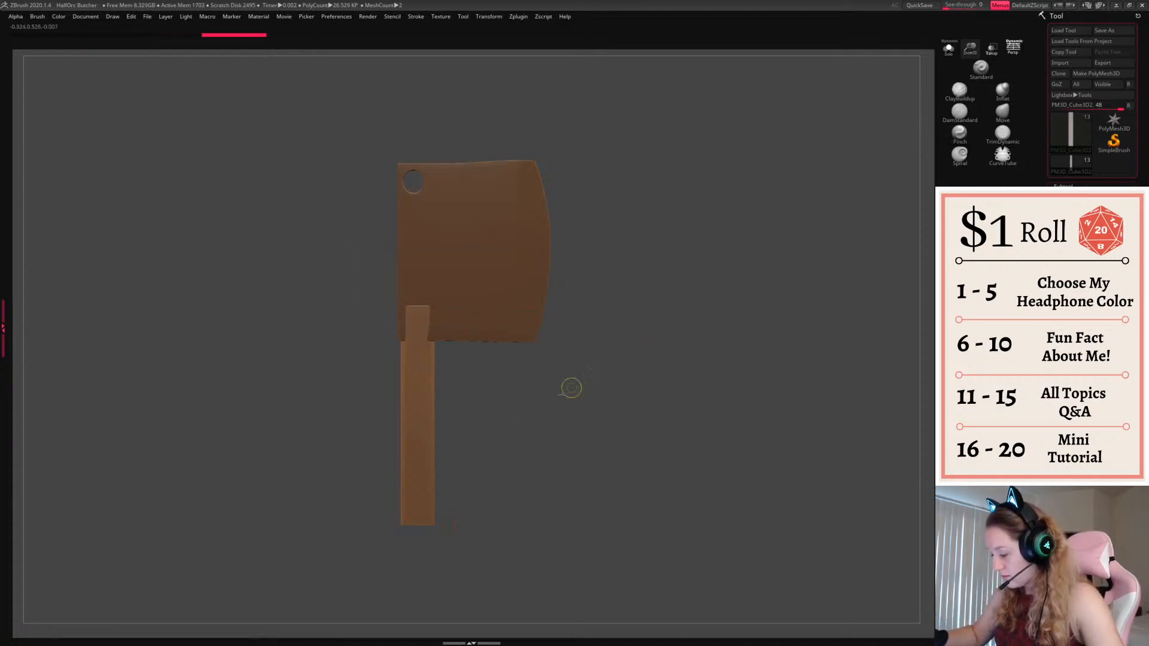
Restore the handle's upper end from the last trim, and scale the handle slightly thicker in side view with the gizmo
{"action": "key", "text": "ctrl+shift+z"}
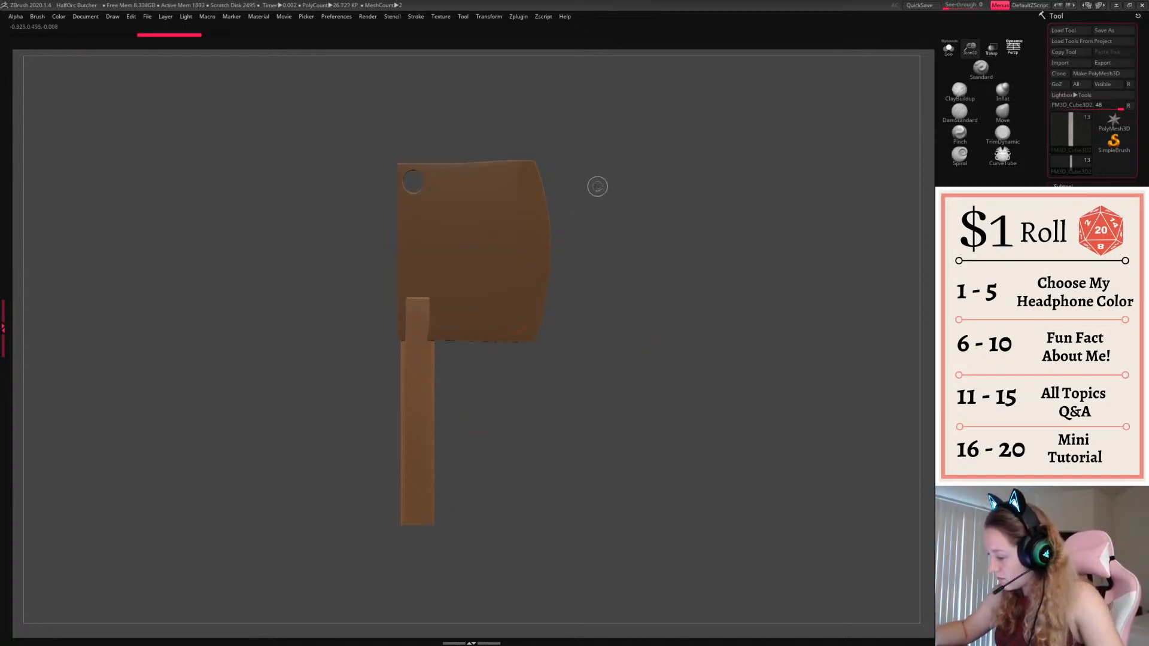
{"action": "left_click_drag", "start_coordinate": [594, 186], "coordinate": [423, 326], "text": "ctrl+shift"}
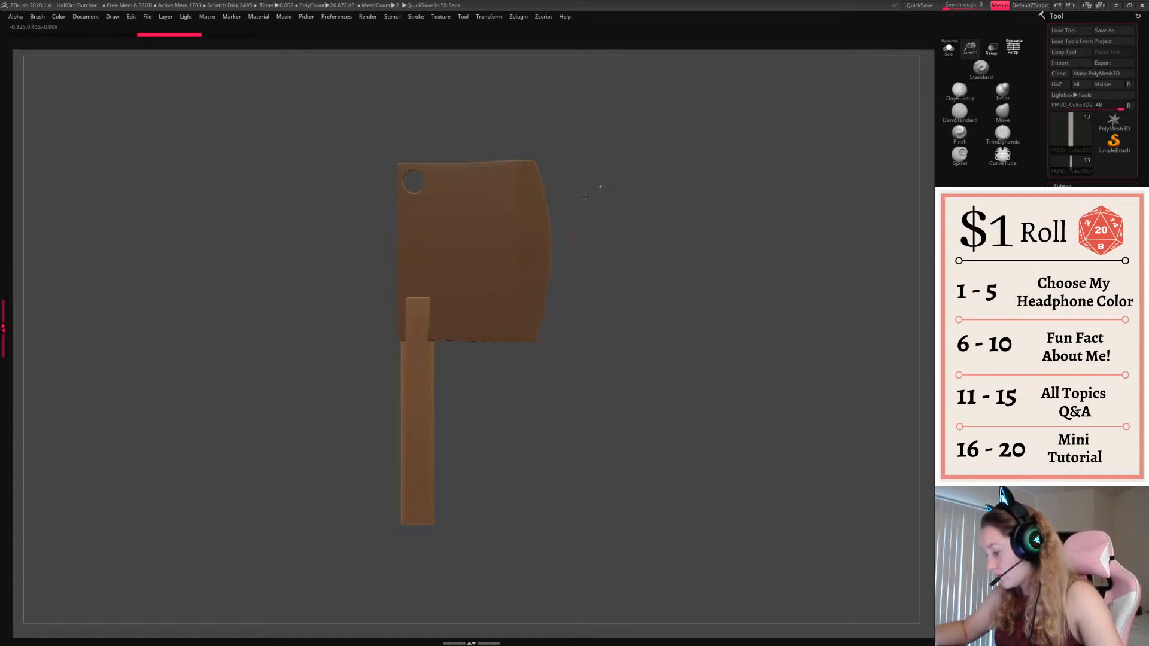
{"action": "mouse_move", "coordinate": [602, 186]}
{"action": "left_mouse_down", "text": "ctrl+shift"}
{"action": "mouse_move", "coordinate": [428, 340]}
{"action": "mouse_move", "coordinate": [583, 312]}
{"action": "left_mouse_up", "text": "ctrl+shift"}
{"action": "left_click_drag", "start_coordinate": [566, 351], "coordinate": [595, 344], "text": "shift"}
{"action": "key", "text": "w"}
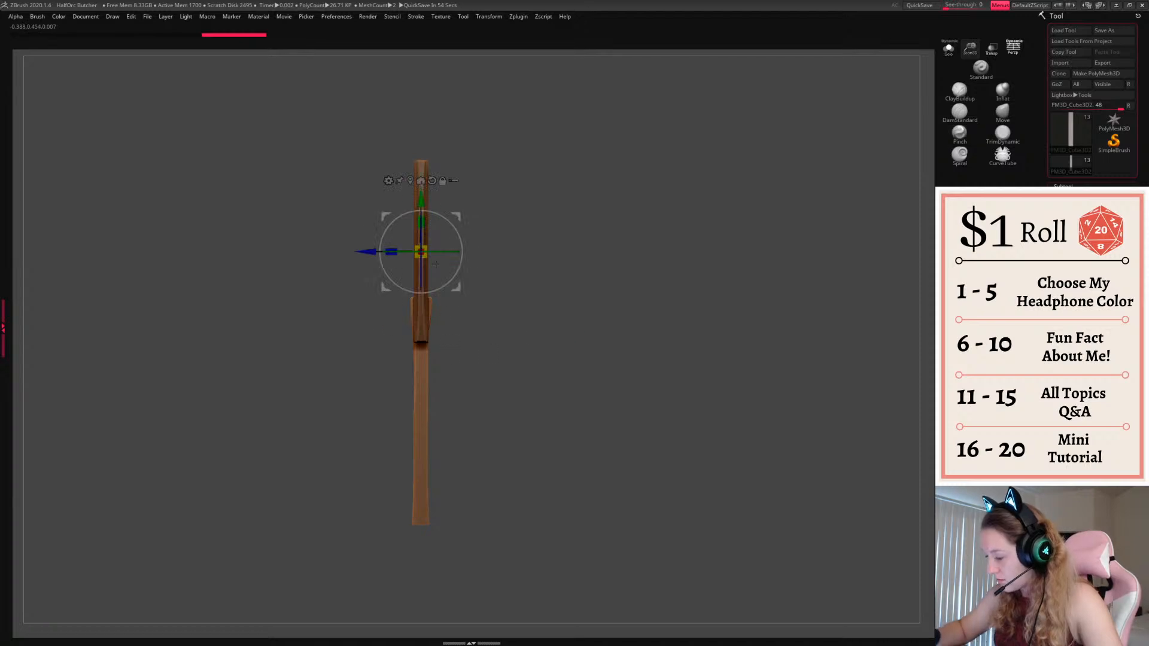
{"action": "left_click_drag", "start_coordinate": [391, 252], "coordinate": [379, 252]}
{"action": "key", "text": "q"}
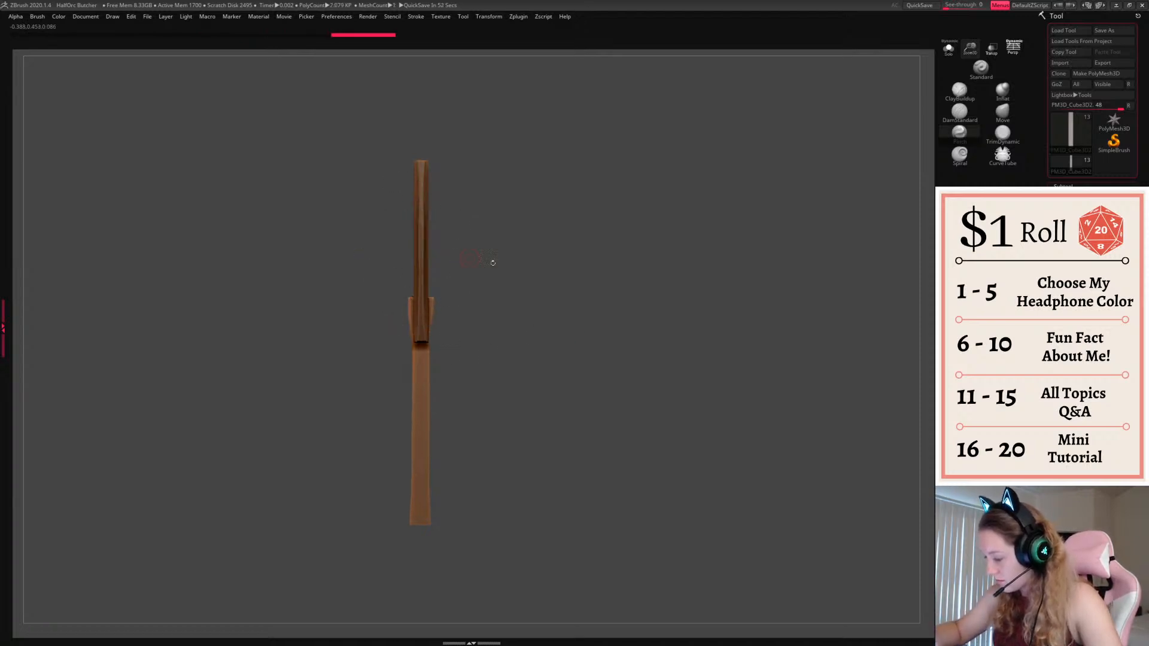
Trim both sides of the handle's upper section in side view with the TrimRect brush
{"action": "mouse_move", "coordinate": [516, 310]}
{"action": "left_mouse_down"}
{"action": "mouse_move", "coordinate": [571, 312]}
{"action": "mouse_move", "coordinate": [528, 303]}
{"action": "mouse_move", "coordinate": [543, 318]}
{"action": "left_mouse_up"}
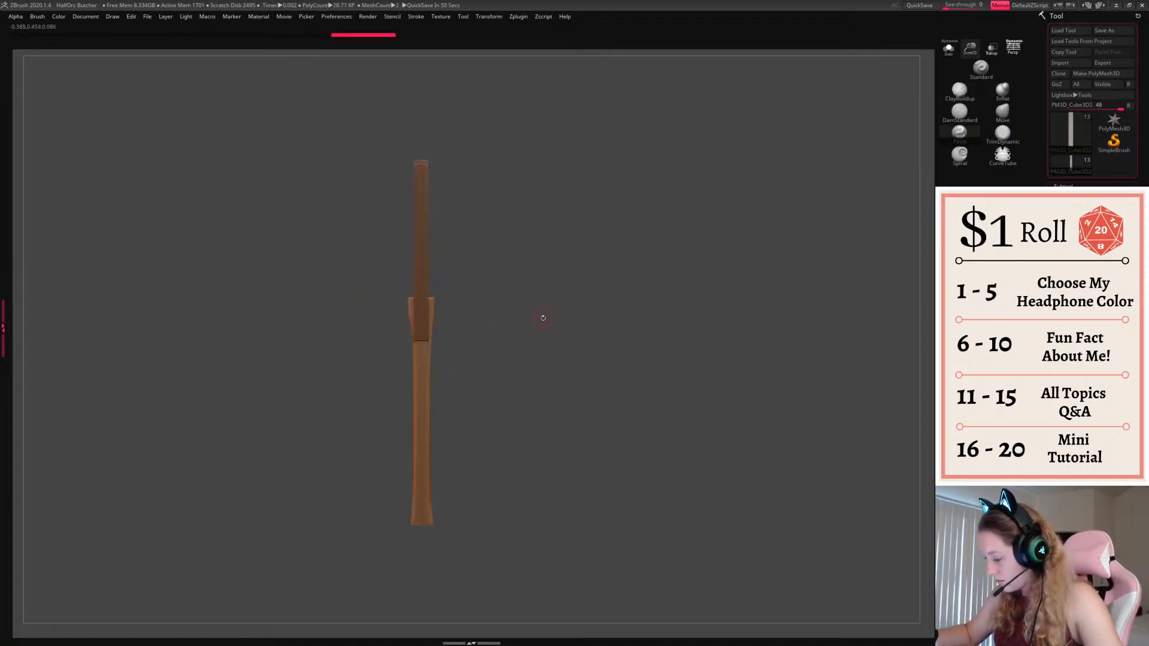
{"action": "left_click_drag", "start_coordinate": [385, 267], "coordinate": [412, 337], "text": "ctrl+shift"}
{"action": "left_click_drag", "start_coordinate": [449, 278], "coordinate": [430, 333], "text": "ctrl+shift"}
{"action": "left_click_drag", "start_coordinate": [505, 278], "coordinate": [634, 198]}
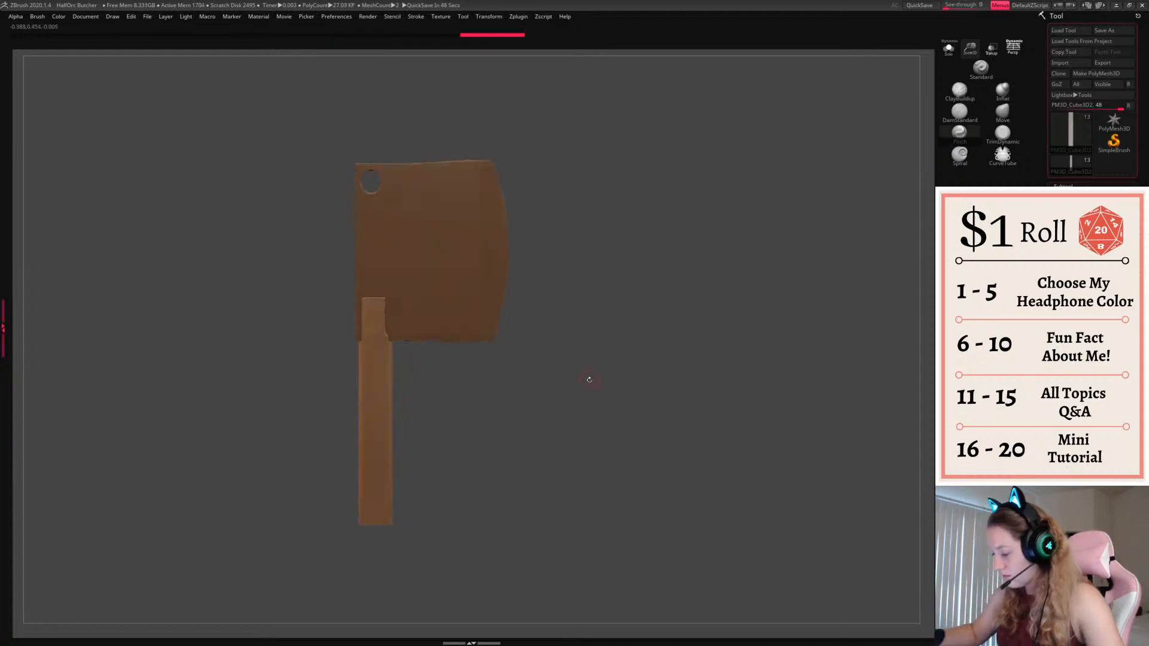
Try to trim the handle's grip section narrower in front view with the TrimRect brush
{"action": "left_click_drag", "start_coordinate": [588, 380], "coordinate": [572, 381]}
{"action": "left_click_drag", "start_coordinate": [574, 264], "coordinate": [400, 538], "text": "ctrl+shift"}
{"action": "left_click_drag", "start_coordinate": [427, 345], "coordinate": [399, 501], "text": "ctrl+shift"}
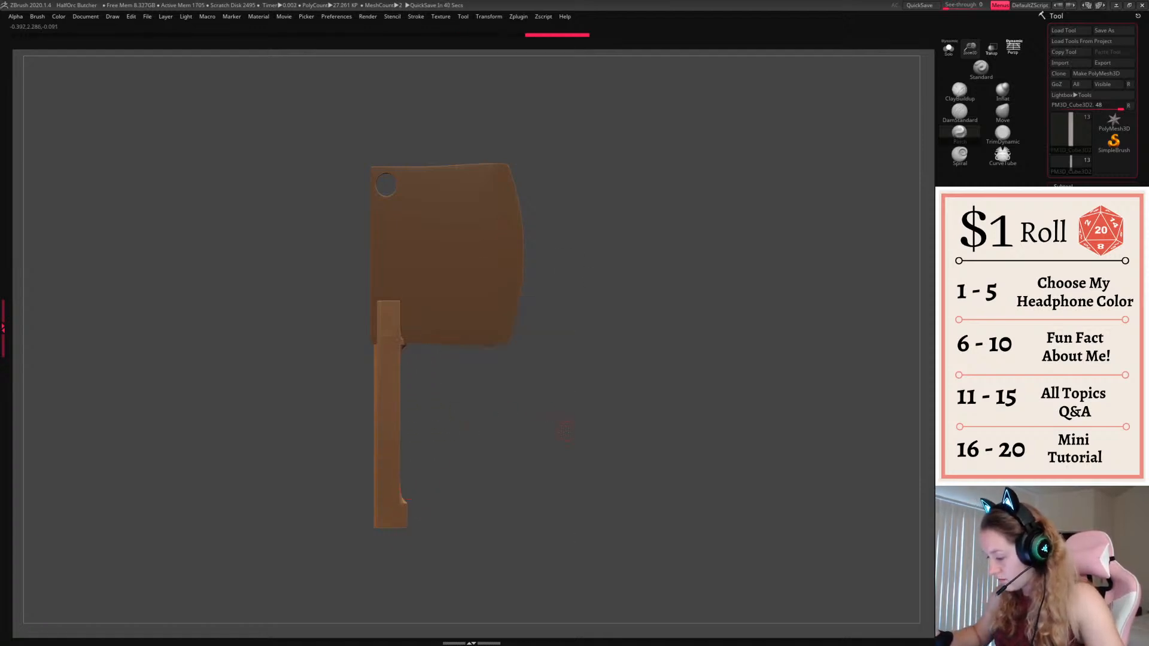
Mask the handle's middle section below the blade and extract it as a separate grip sleeve
{"action": "left_click_drag", "start_coordinate": [338, 351], "coordinate": [458, 470], "text": "ctrl"}
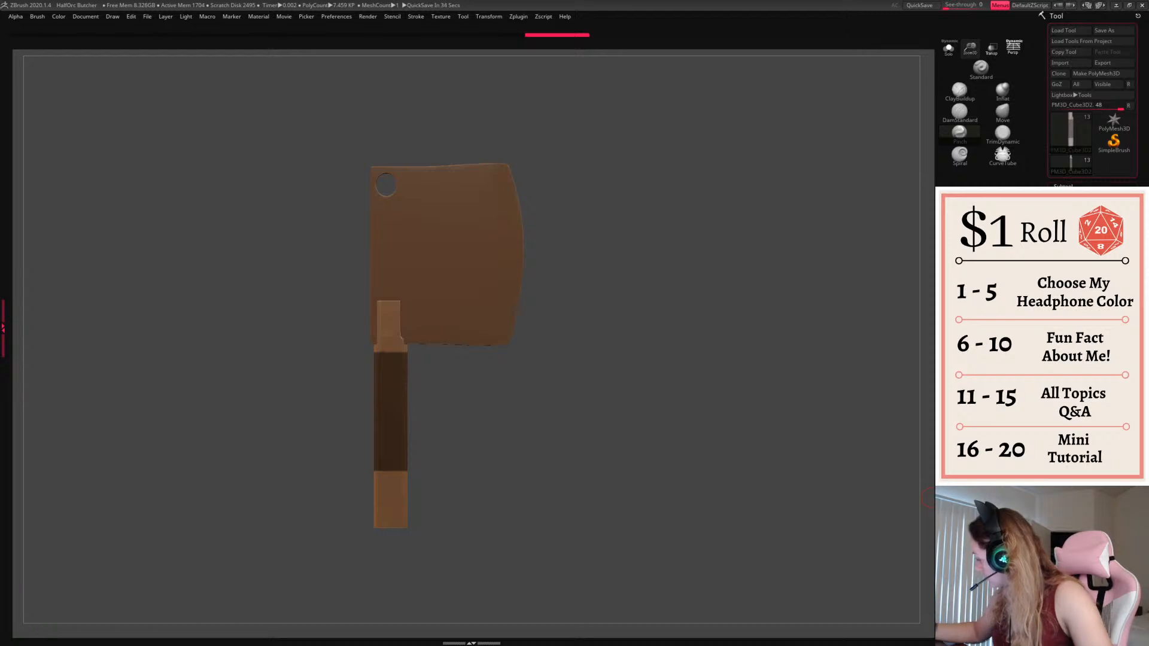
{"action": "scroll", "coordinate": [1093, 95], "scroll_direction": "down", "scroll_amount": 5}
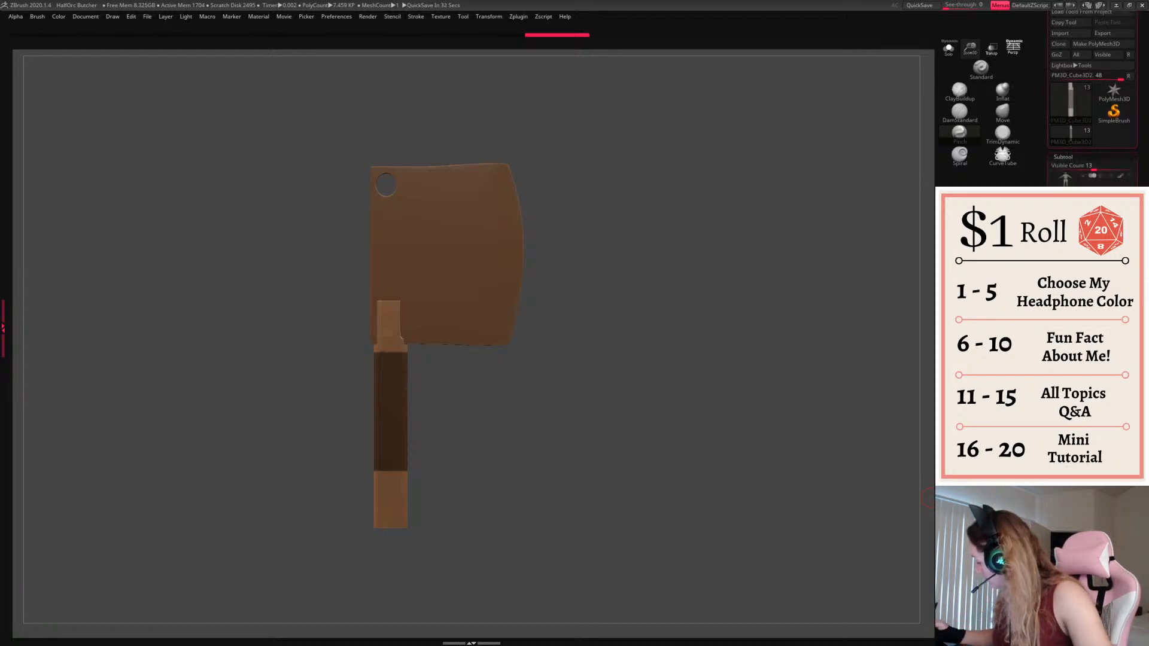
{"action": "left_click", "coordinate": [1078, 239]}
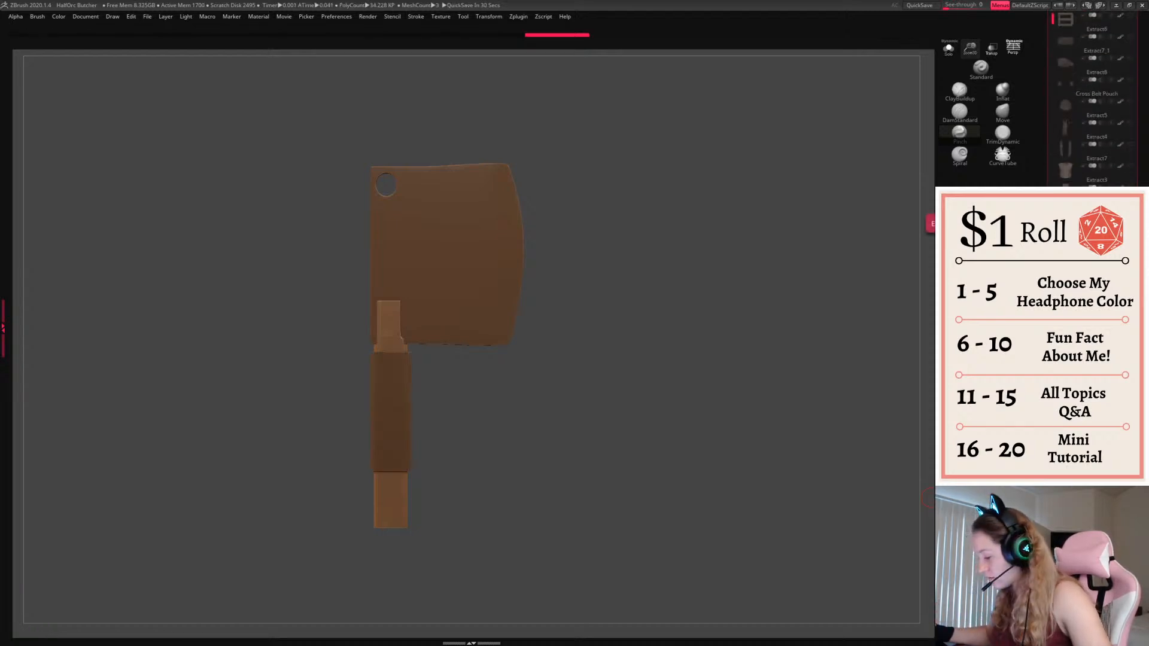
Select the extracted grip sleeve, DynaMesh it and move it slightly down along the handle
{"action": "left_click", "coordinate": [392, 413], "text": "alt"}
{"action": "left_click_drag", "start_coordinate": [700, 464], "coordinate": [773, 474]}
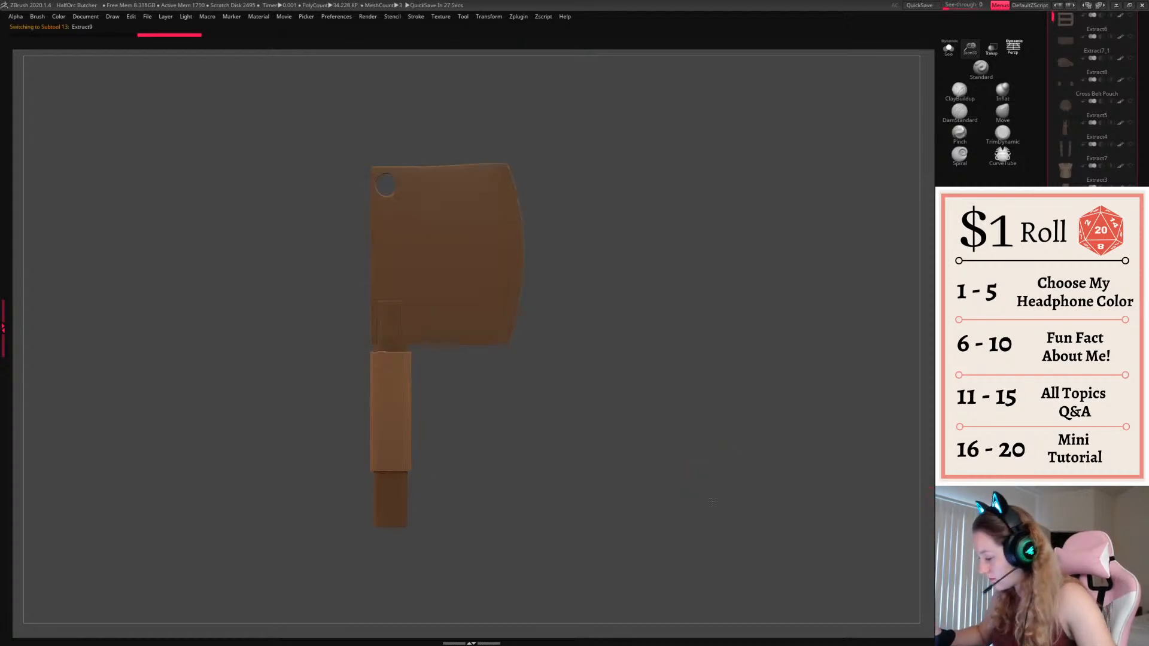
{"action": "left_click", "coordinate": [1078, 359]}
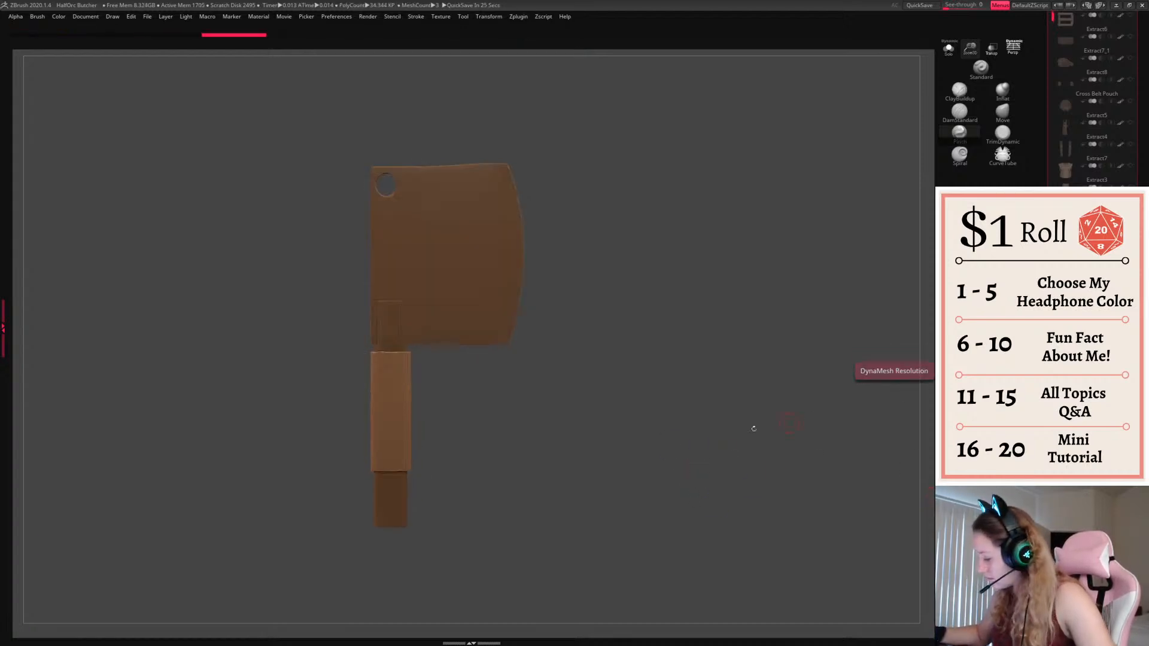
{"action": "left_click_drag", "start_coordinate": [752, 429], "coordinate": [599, 410]}
{"action": "key", "text": "w"}
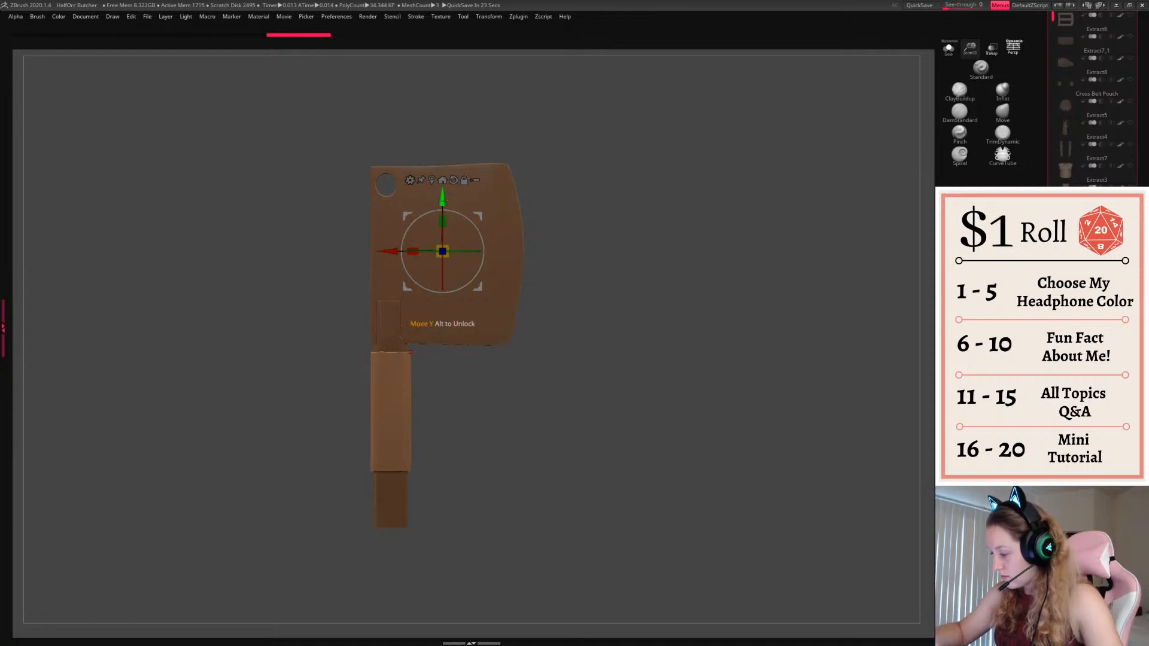
{"action": "left_click_drag", "start_coordinate": [442, 193], "coordinate": [442, 198]}
{"action": "key", "text": "q"}
Isolate a narrow band at the grip's upper end with an inverted mask and scale it outward into a collar
{"action": "left_click_drag", "start_coordinate": [330, 325], "coordinate": [440, 365], "text": "ctrl"}
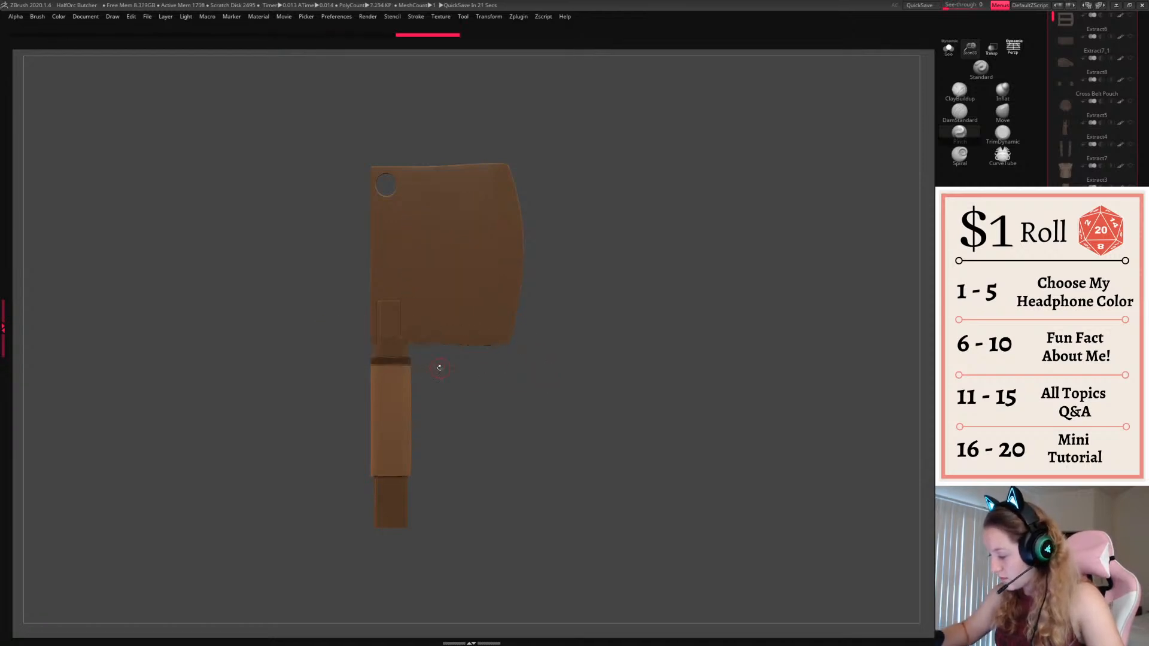
{"action": "left_click", "coordinate": [441, 368], "text": "ctrl"}
{"action": "key", "text": "w"}
{"action": "left_click_drag", "start_coordinate": [443, 256], "coordinate": [449, 252]}
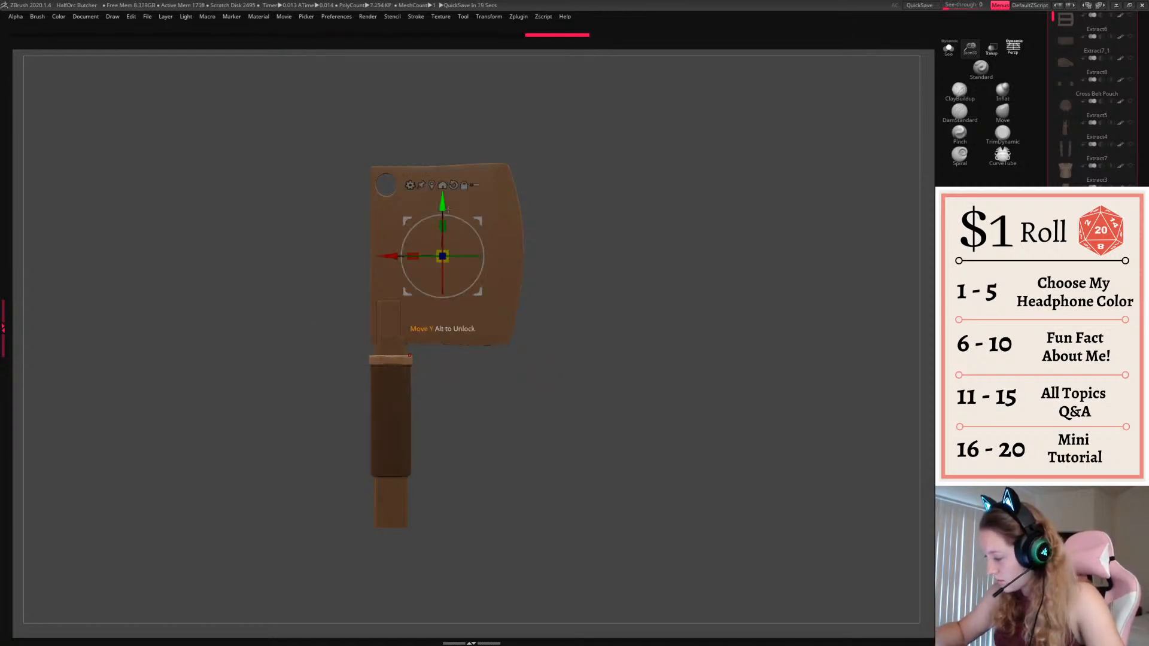
{"action": "left_click", "coordinate": [394, 361], "text": "alt"}
{"action": "left_click_drag", "start_coordinate": [496, 395], "coordinate": [504, 430], "text": "alt"}
{"action": "key", "text": "q"}
{"action": "key", "text": "ctrl+z"}
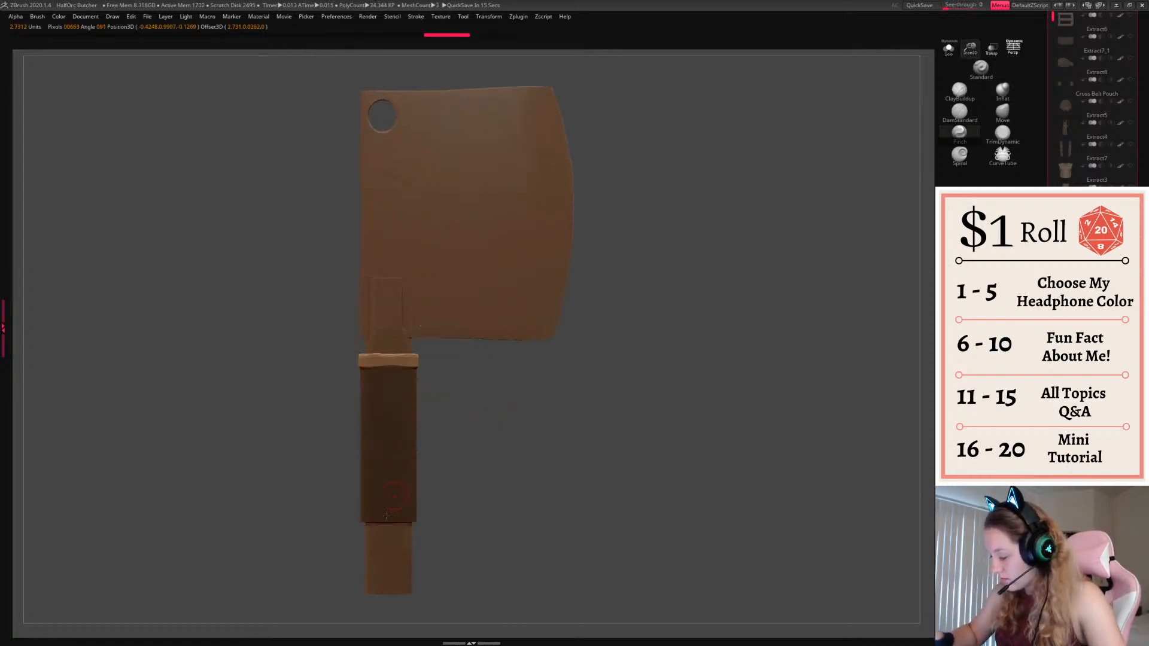
Isolate a narrow band at the grip's lower end with an inverted mask, scale it outward into a matching collar and clear the mask
{"action": "left_click_drag", "start_coordinate": [427, 488], "coordinate": [473, 472], "text": "ctrl"}
{"action": "left_click_drag", "start_coordinate": [329, 564], "coordinate": [464, 517], "text": "ctrl"}
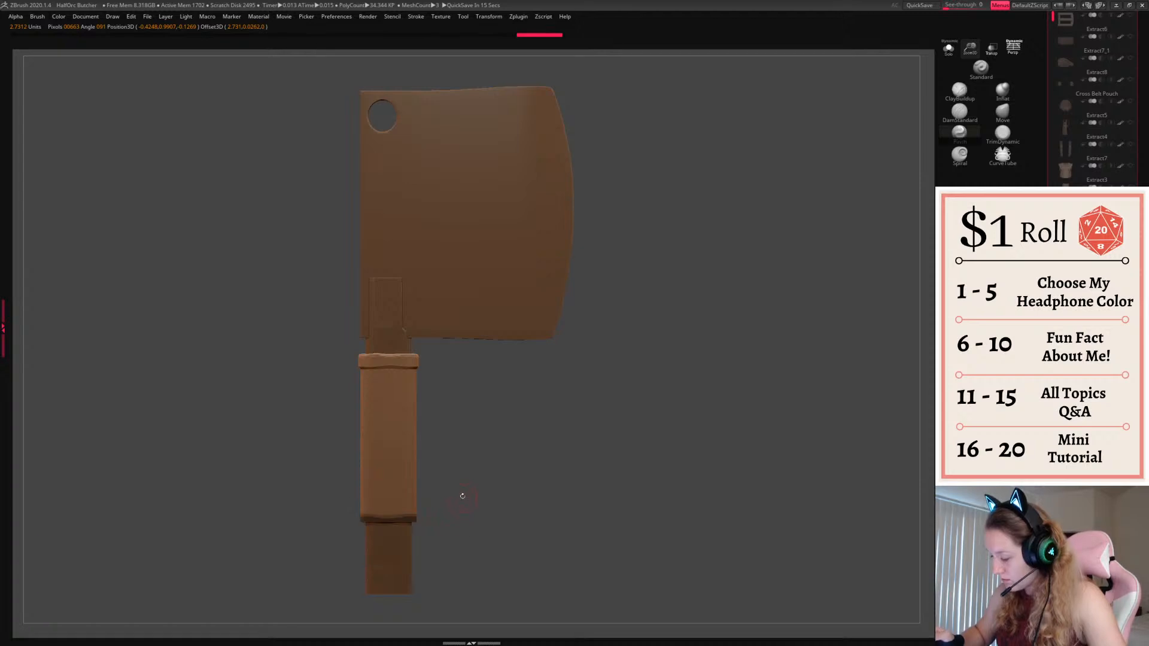
{"action": "left_click", "coordinate": [472, 477], "text": "ctrl"}
{"action": "key", "text": "w"}
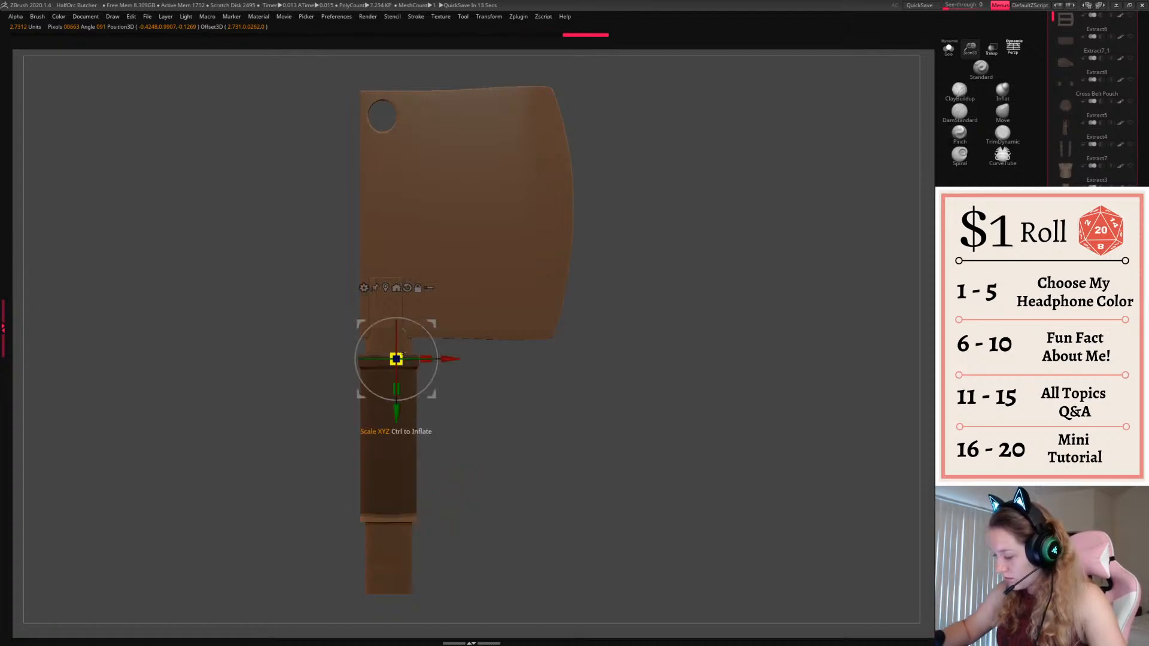
{"action": "key", "text": "q"}
{"action": "mouse_move", "coordinate": [549, 407]}
{"action": "left_mouse_down", "text": "ctrl"}
{"action": "mouse_move", "coordinate": [565, 439]}
{"action": "mouse_move", "coordinate": [640, 434]}
{"action": "mouse_move", "coordinate": [543, 422]}
{"action": "left_mouse_up", "text": "ctrl"}
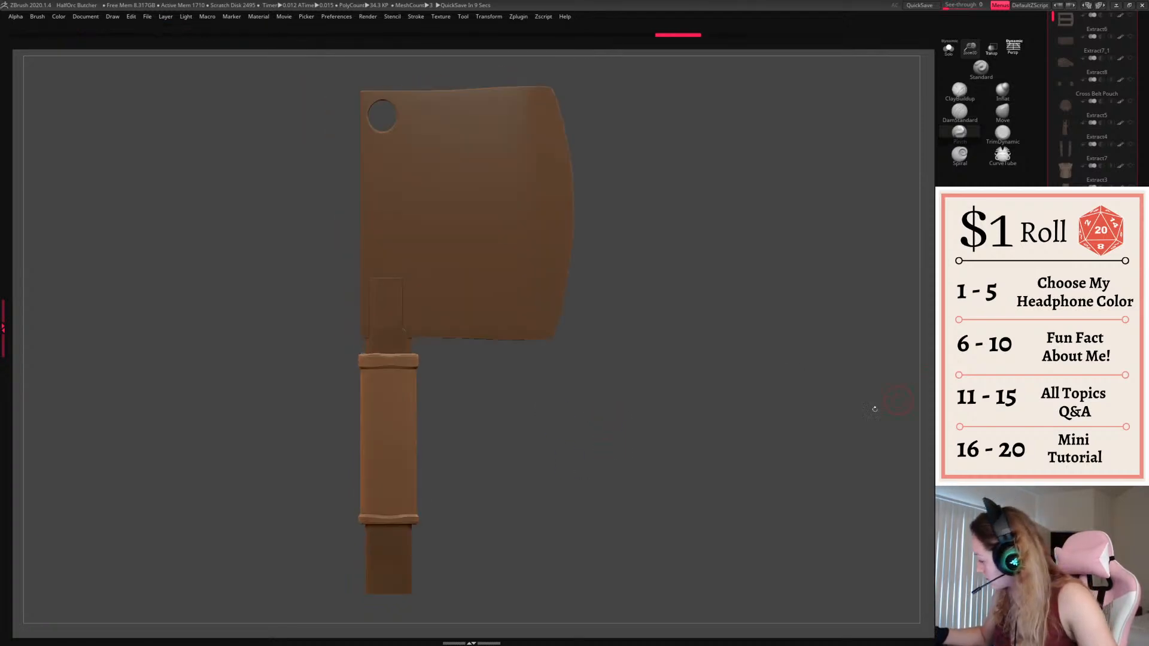
Try masking four evenly spaced horizontal bands across the grip between the collars, and clear the mask
{"action": "left_click_drag", "start_coordinate": [343, 385], "coordinate": [467, 399], "text": "ctrl"}
{"action": "left_click_drag", "start_coordinate": [339, 421], "coordinate": [466, 431], "text": "ctrl"}
{"action": "left_click_drag", "start_coordinate": [342, 448], "coordinate": [456, 463], "text": "ctrl"}
{"action": "left_click_drag", "start_coordinate": [344, 480], "coordinate": [450, 490], "text": "ctrl"}
{"action": "left_click_drag", "start_coordinate": [508, 429], "coordinate": [513, 423], "text": "ctrl"}
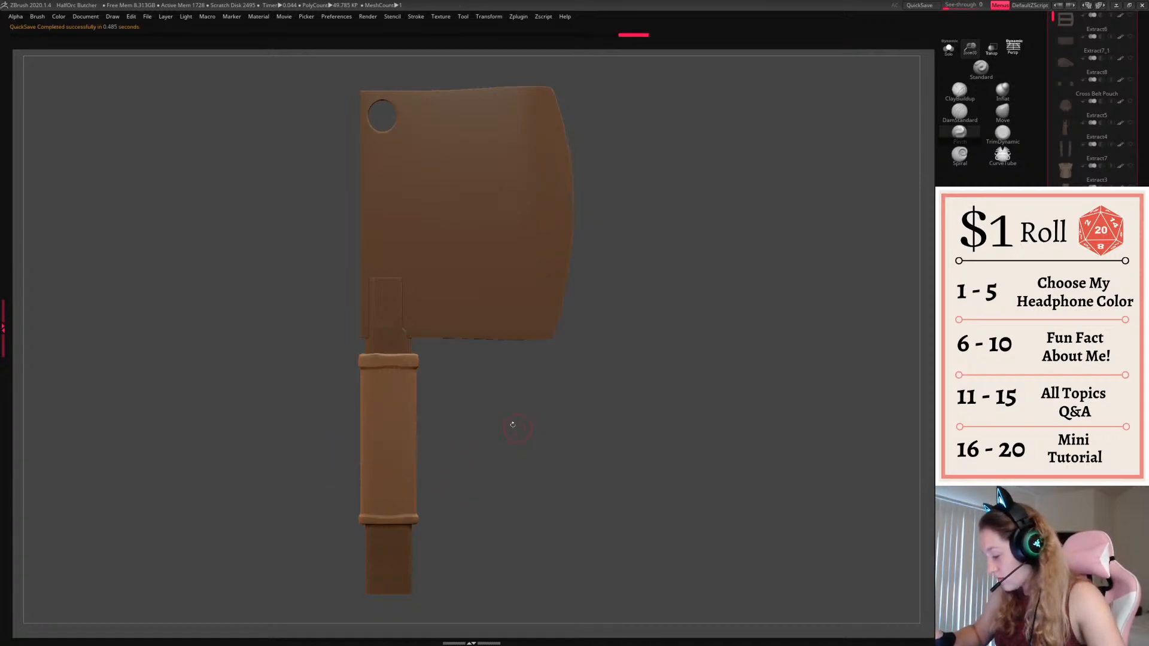
Try masking thinner horizontal bands on the grip again, starting below the upper collar, and clear them
{"action": "left_click_drag", "start_coordinate": [338, 385], "coordinate": [462, 394], "text": "ctrl"}
{"action": "key", "text": "ctrl+shift+a"}
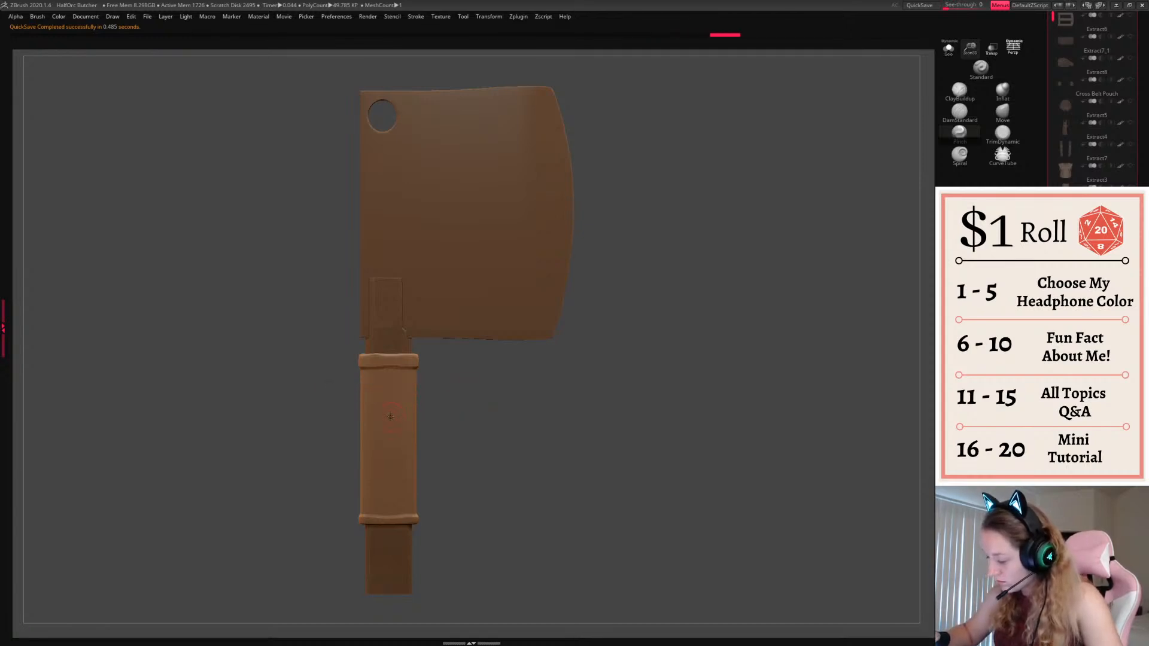
{"action": "key", "text": "ctrl+z"}
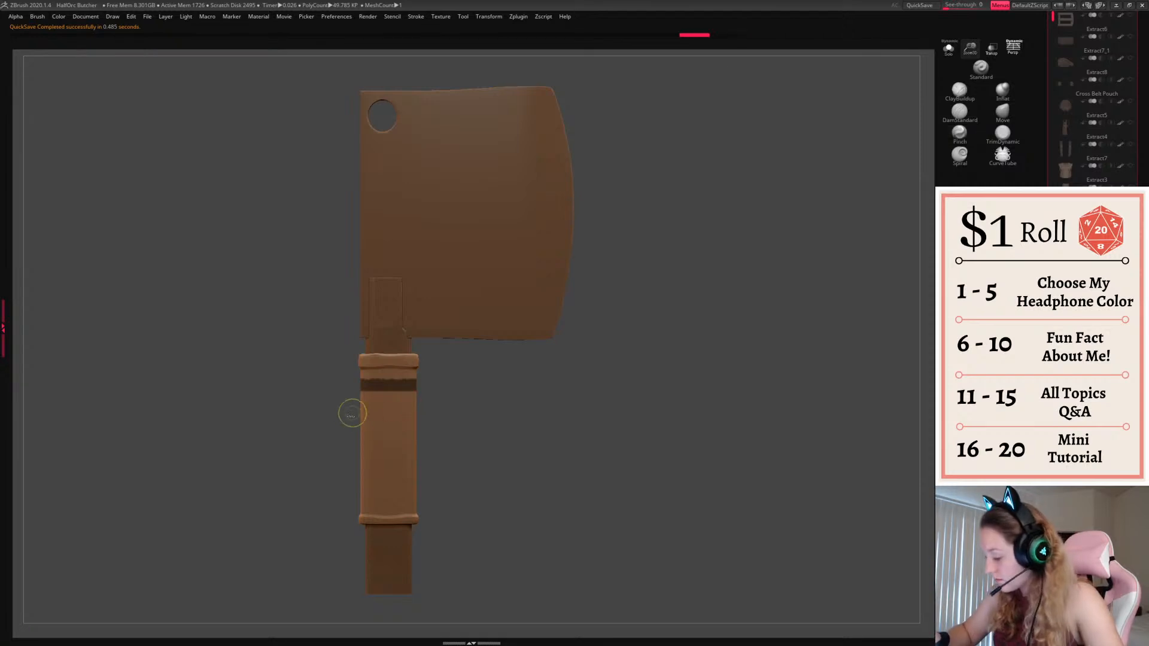
{"action": "left_click_drag", "start_coordinate": [349, 410], "coordinate": [460, 423], "text": "ctrl"}
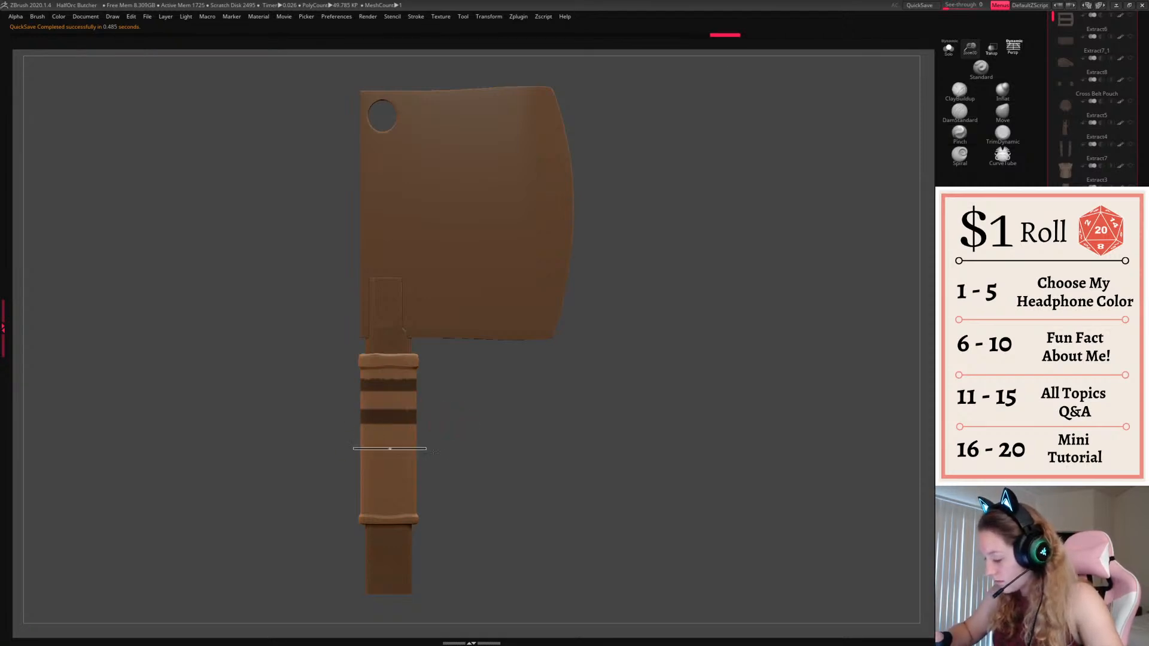
{"action": "left_click_drag", "start_coordinate": [353, 447], "coordinate": [447, 436], "text": "ctrl"}
{"action": "key", "text": "ctrl+z"}
{"action": "left_click_drag", "start_coordinate": [351, 413], "coordinate": [452, 448], "text": "ctrl"}
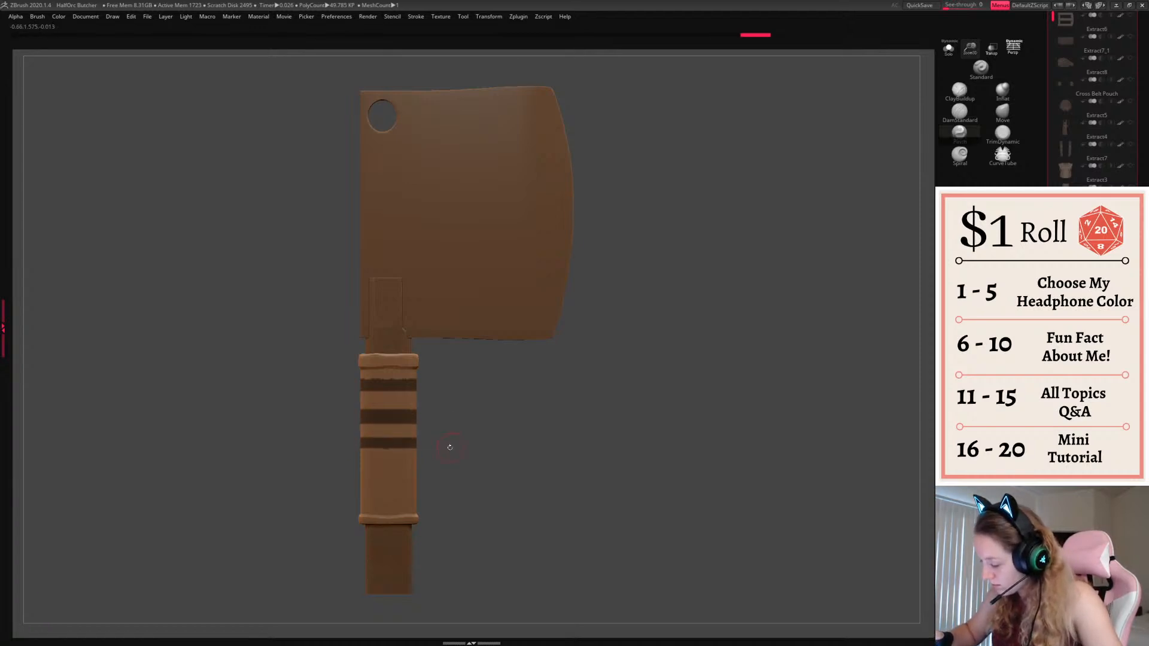
{"action": "left_click_drag", "start_coordinate": [335, 410], "coordinate": [509, 402], "text": "ctrl"}
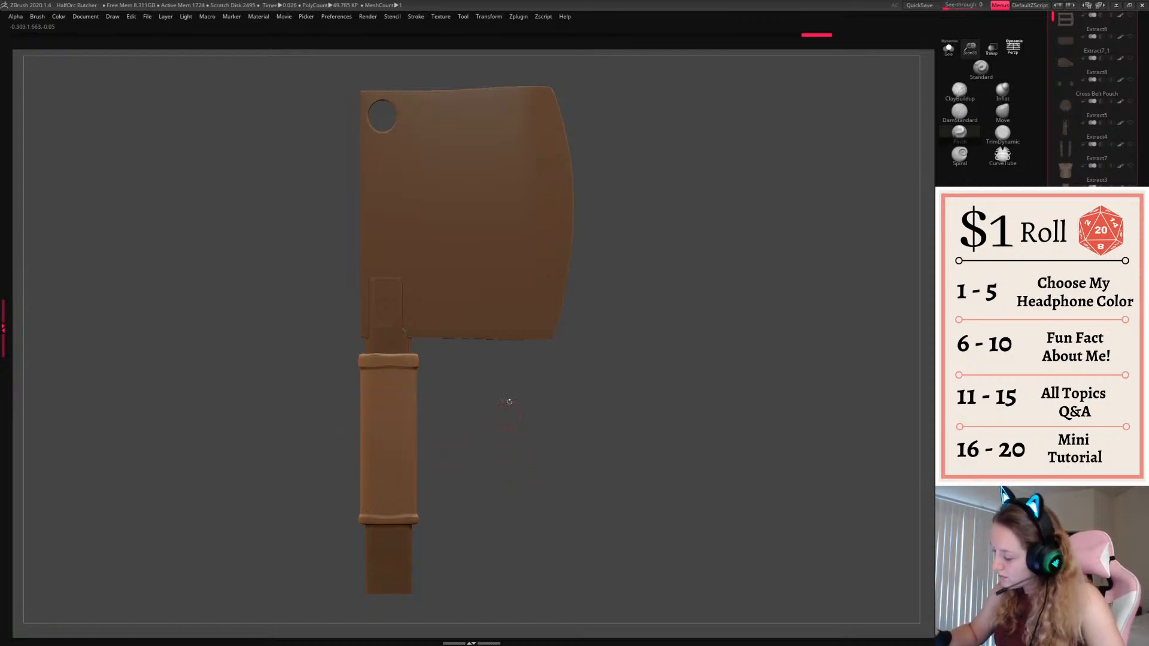
Choose the ClayBuildup brush, isolate the grip in Solo mode, turn it sideways and adjust the brush's Z Intensity
{"action": "left_click", "coordinate": [955, 102]}
{"action": "left_click_drag", "start_coordinate": [742, 360], "coordinate": [626, 401]}
{"action": "left_click_drag", "start_coordinate": [462, 413], "coordinate": [546, 375]}
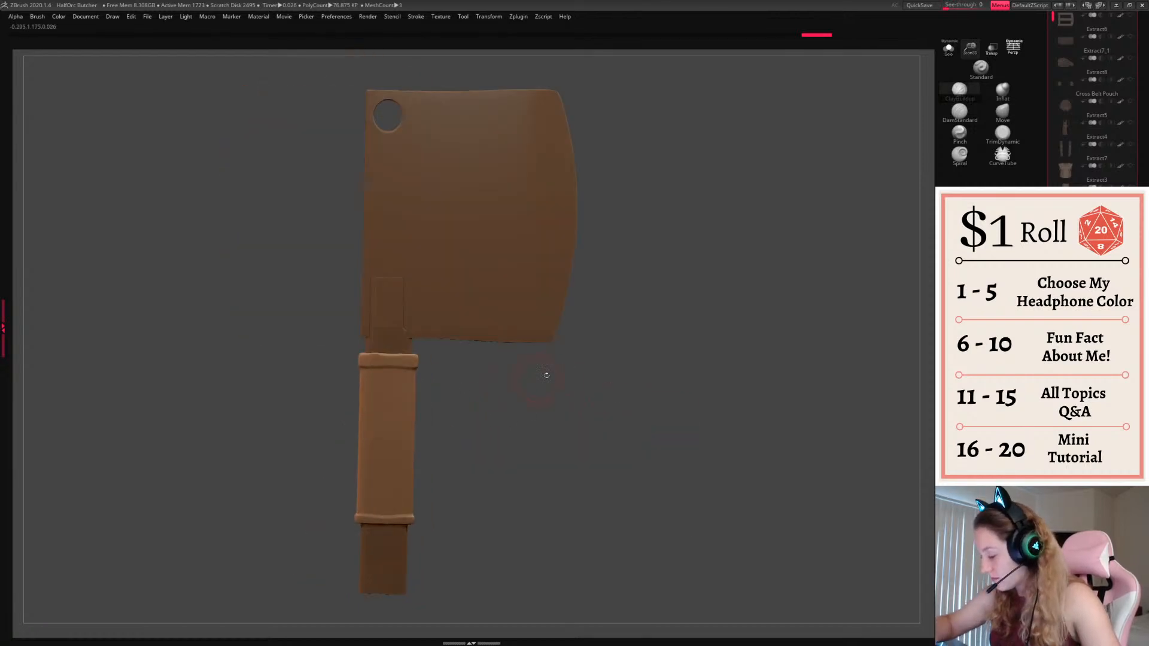
{"action": "left_click", "coordinate": [949, 50]}
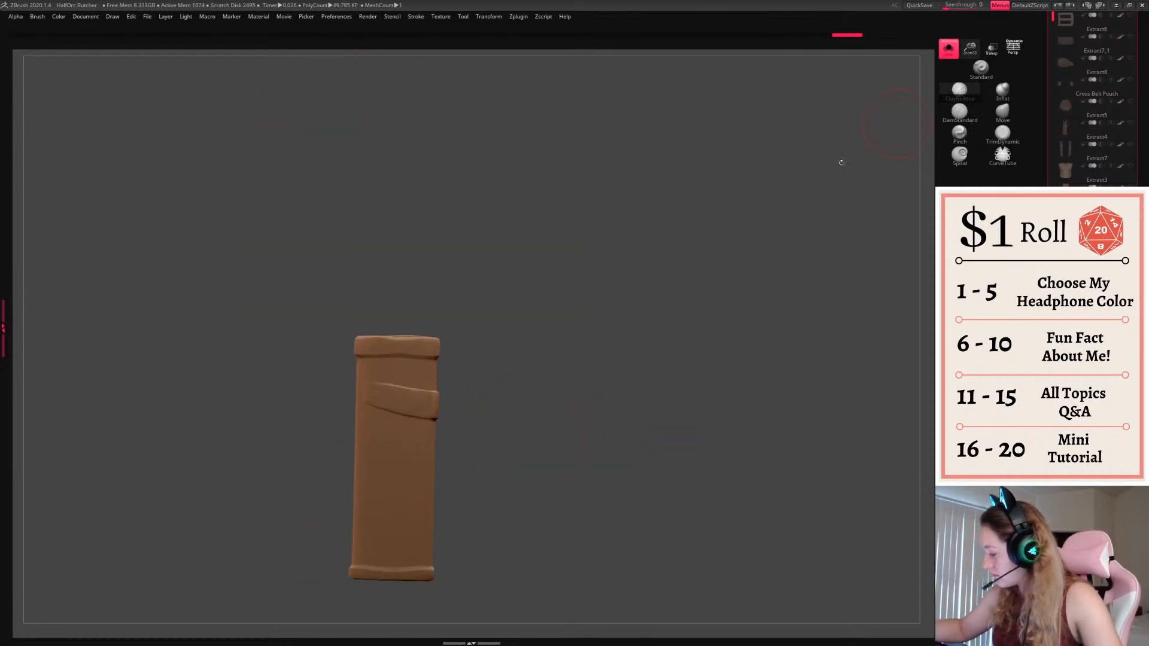
{"action": "left_click_drag", "start_coordinate": [793, 230], "coordinate": [595, 344]}
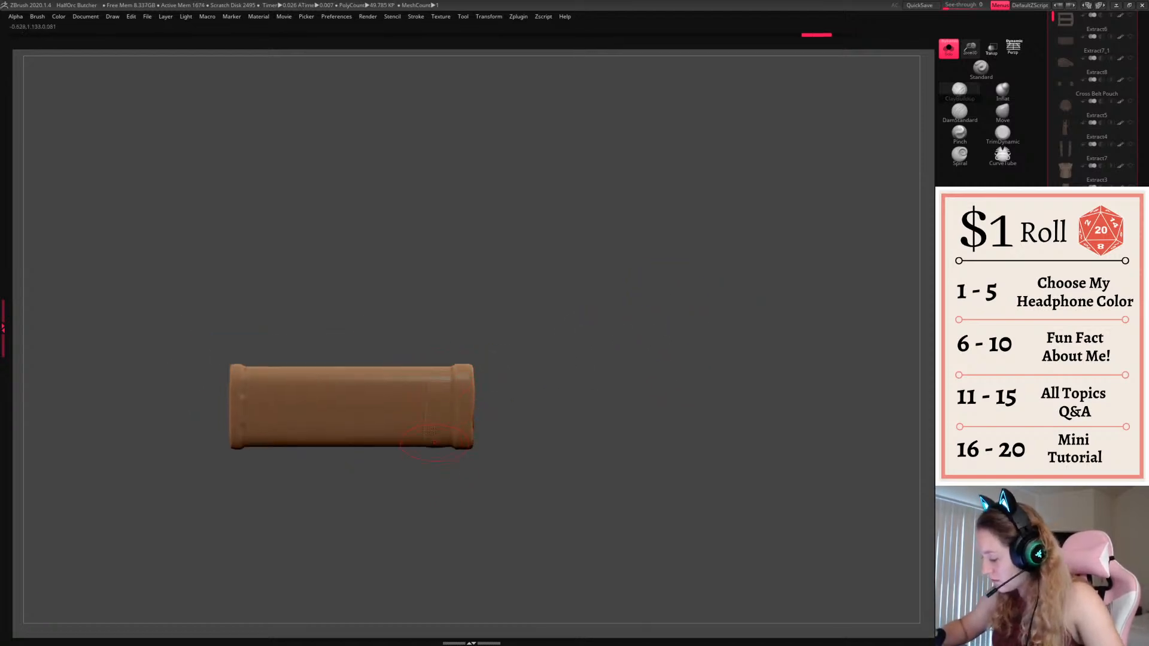
{"action": "key", "text": "space"}
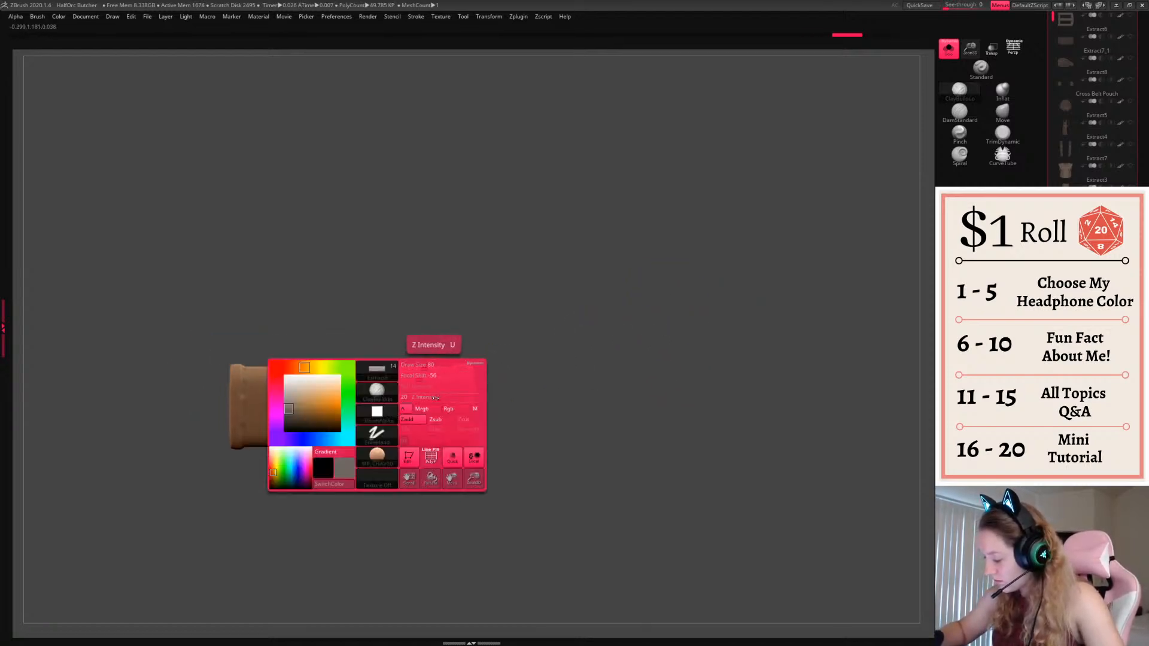
{"action": "key", "text": "space"}
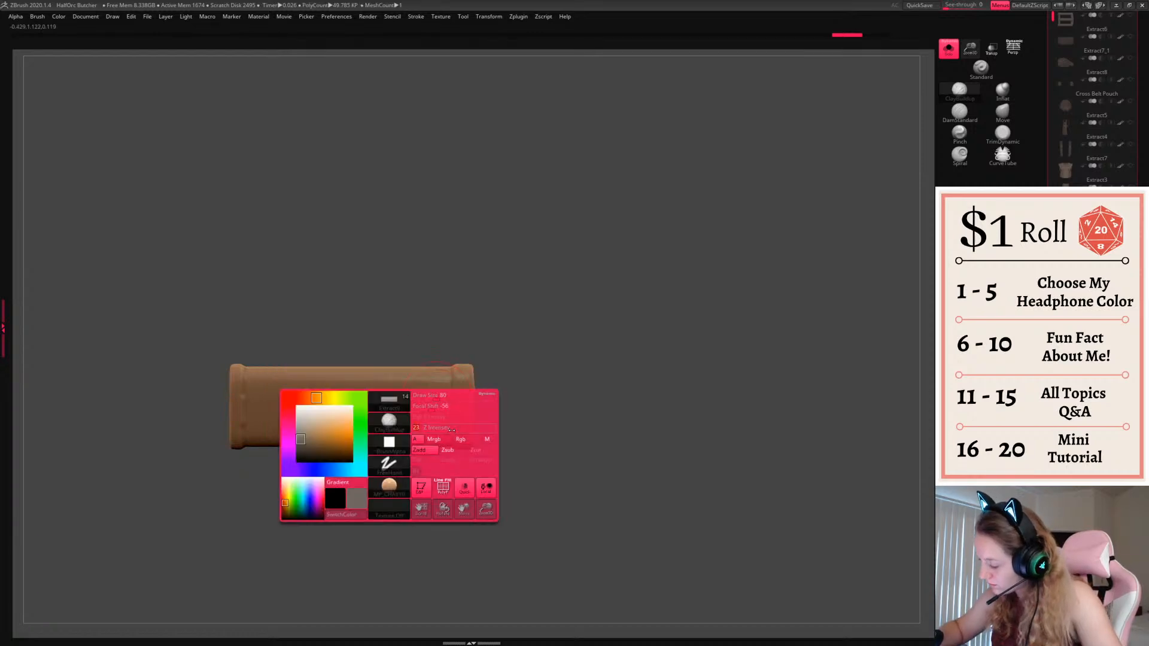
Sculpt overlapping wrap bands across all sides of the grip between the collars with ClayBuildup strokes
{"action": "key", "text": "ctrl+z"}
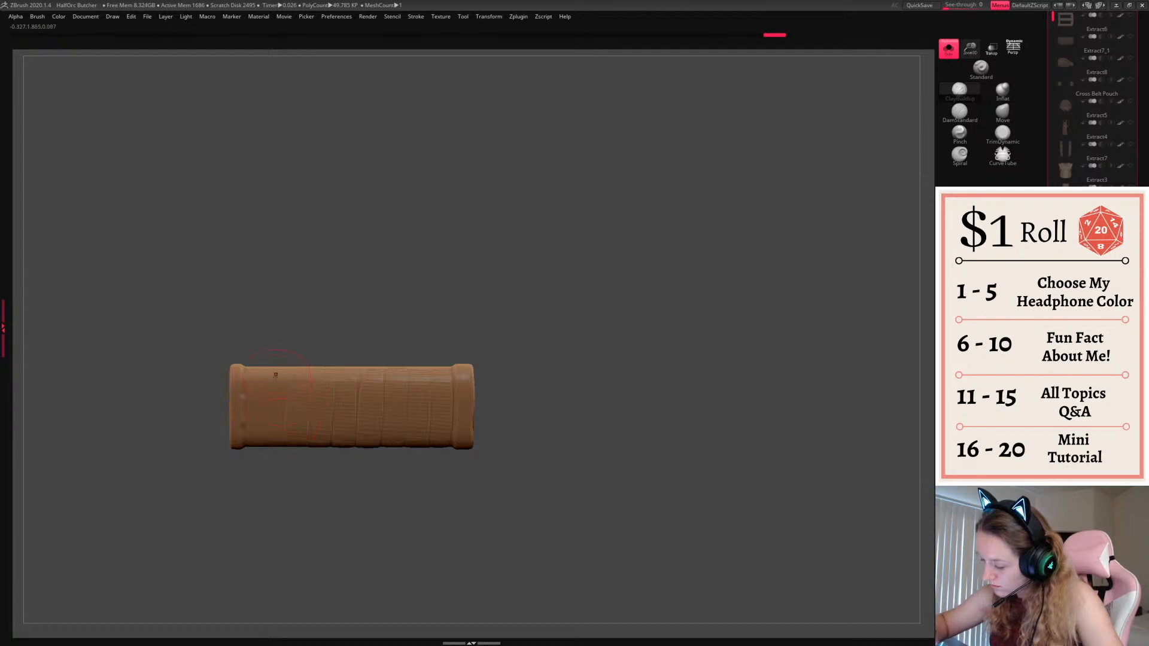
{"action": "left_click_drag", "start_coordinate": [254, 412], "coordinate": [626, 333]}
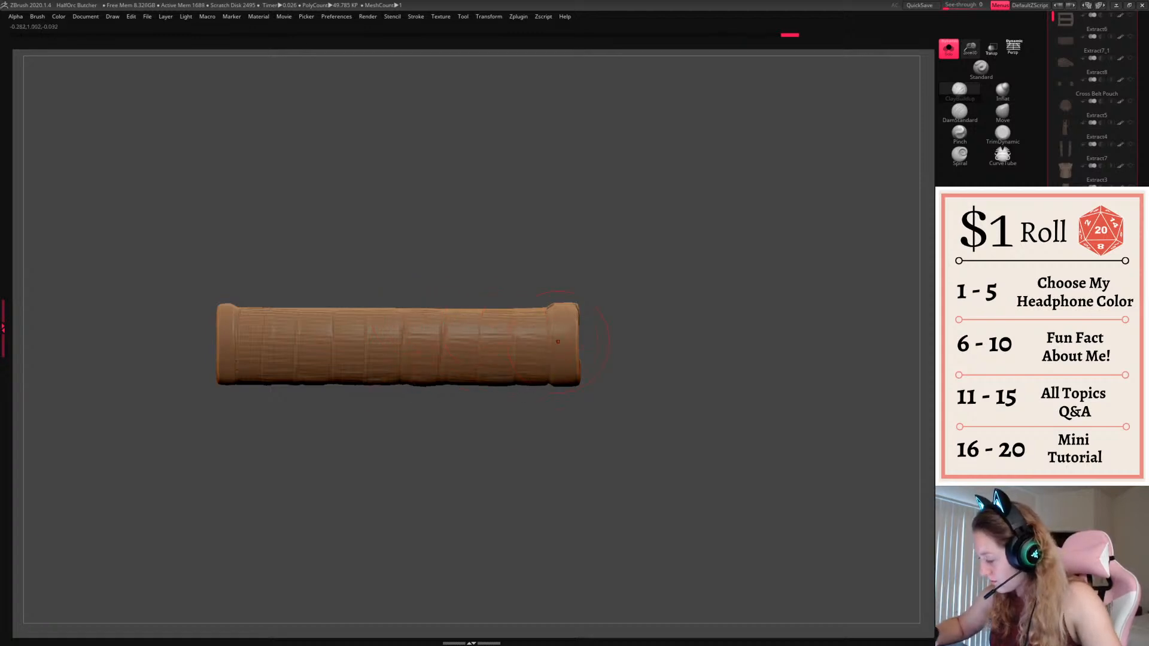
{"action": "left_click_drag", "start_coordinate": [634, 344], "coordinate": [604, 425]}
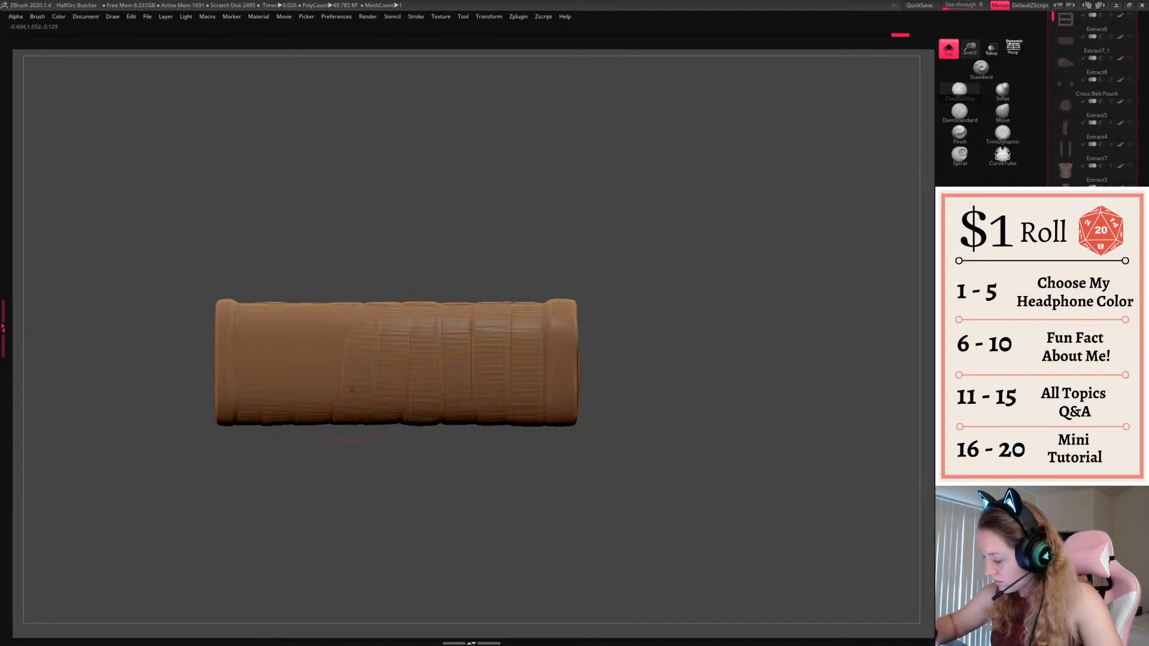
{"action": "left_click_drag", "start_coordinate": [667, 360], "coordinate": [689, 278]}
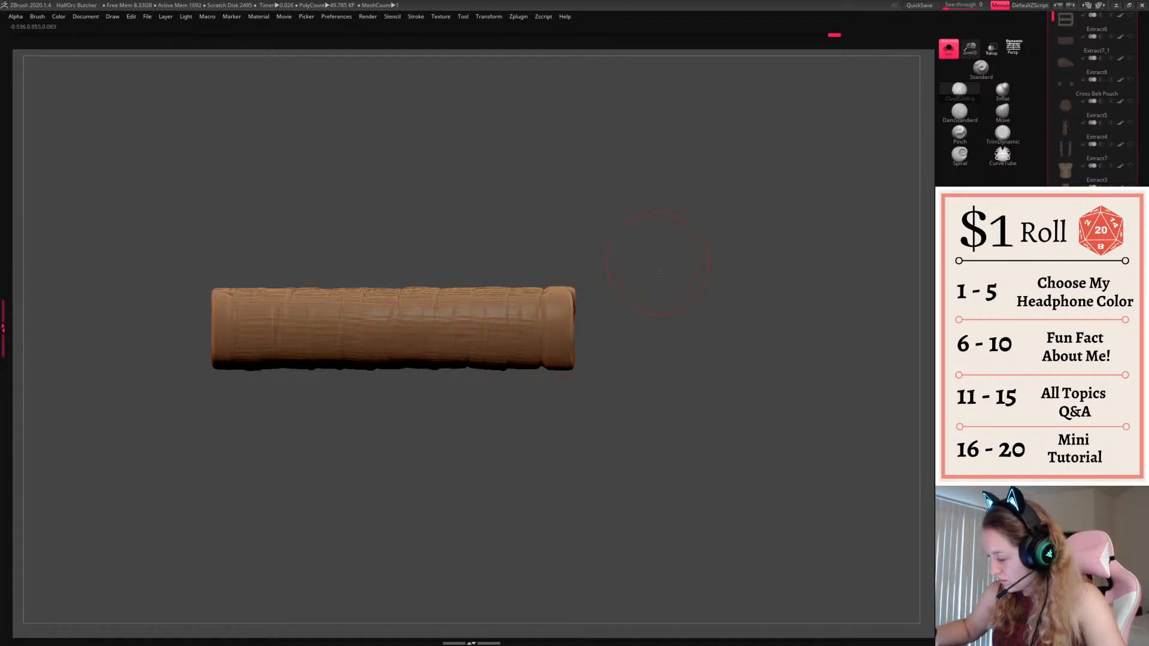
{"action": "left_click_drag", "start_coordinate": [501, 357], "coordinate": [522, 296]}
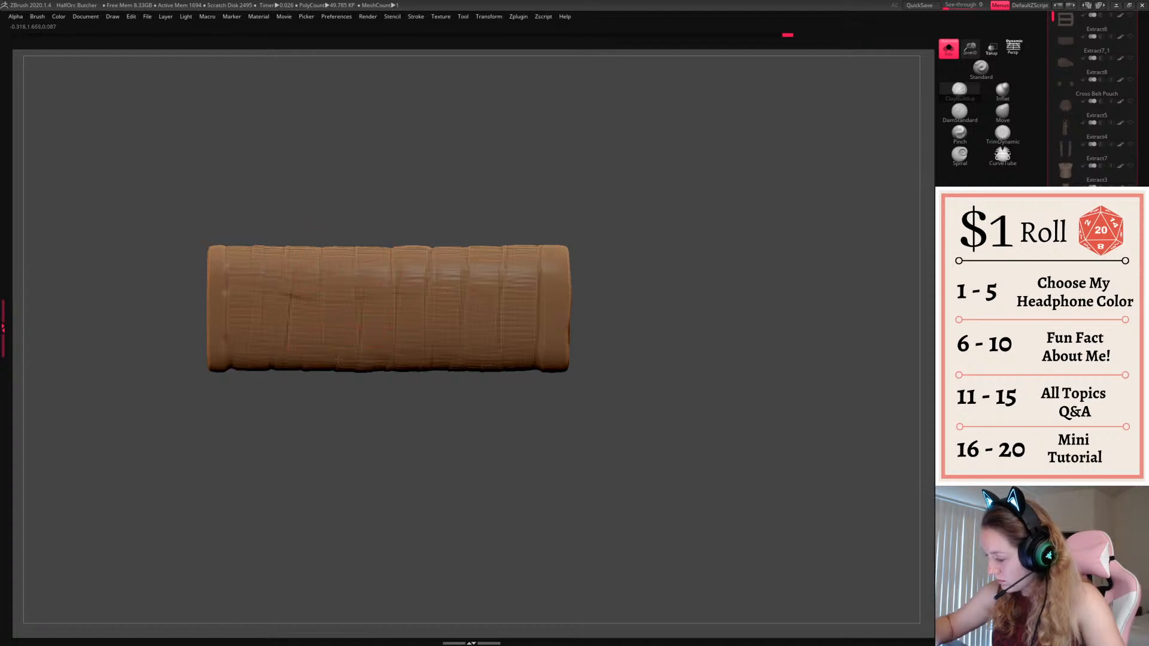
Turn off Solo mode, mask everything on the grip except the upper collar, scale the collar up slightly and clear the mask
{"action": "left_click_drag", "start_coordinate": [613, 207], "coordinate": [671, 322]}
{"action": "left_click_drag", "start_coordinate": [672, 322], "coordinate": [800, 428], "text": "alt"}
{"action": "left_click", "coordinate": [949, 49]}
{"action": "left_click_drag", "start_coordinate": [676, 251], "coordinate": [599, 349], "text": "alt"}
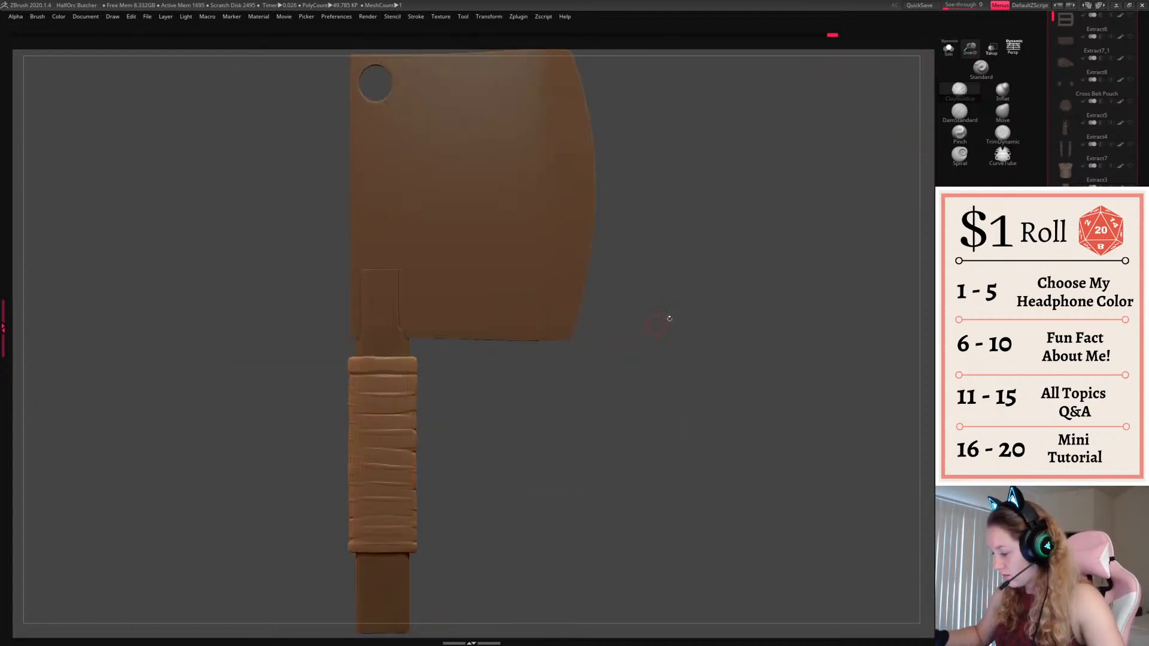
{"action": "left_click_drag", "start_coordinate": [971, 50], "coordinate": [578, 332]}
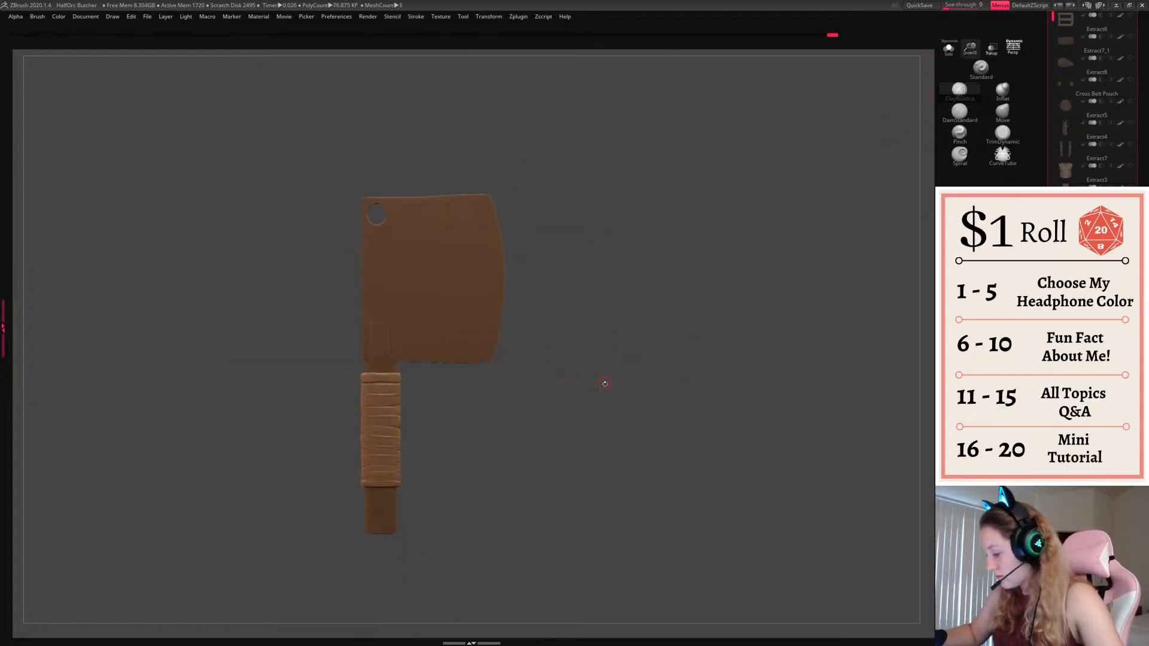
{"action": "mouse_move", "coordinate": [605, 384]}
{"action": "left_mouse_down"}
{"action": "mouse_move", "coordinate": [533, 381]}
{"action": "mouse_move", "coordinate": [594, 383]}
{"action": "left_mouse_up"}
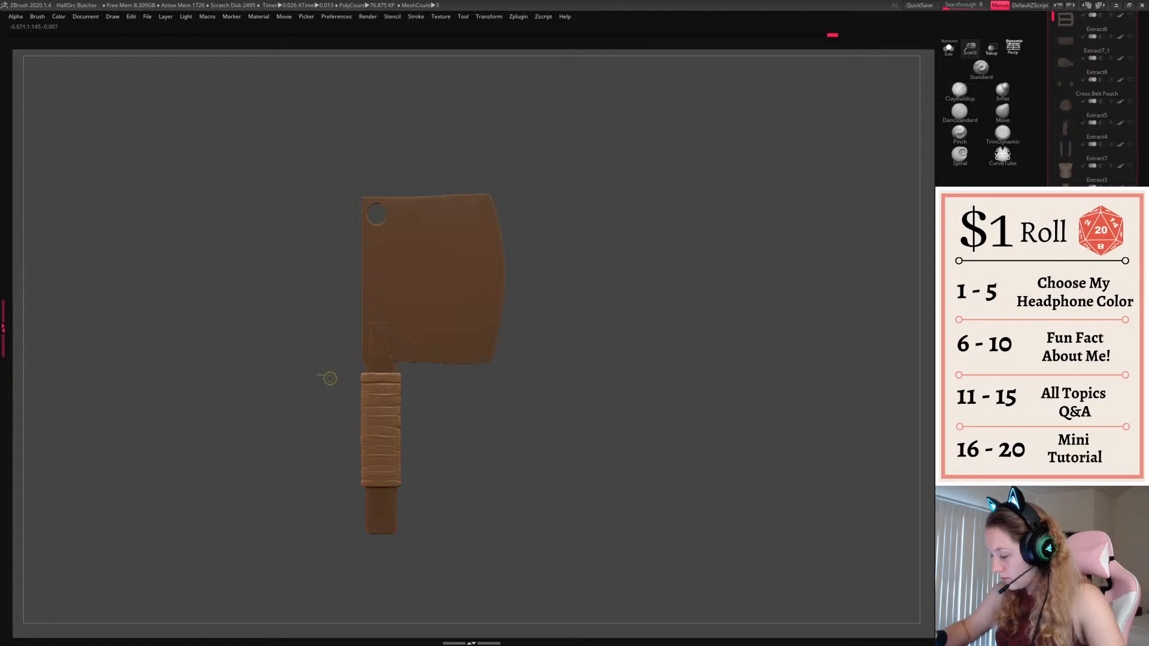
{"action": "left_click_drag", "start_coordinate": [310, 354], "coordinate": [448, 384], "text": "ctrl"}
{"action": "left_click", "coordinate": [448, 384], "text": "ctrl"}
{"action": "key", "text": "w"}
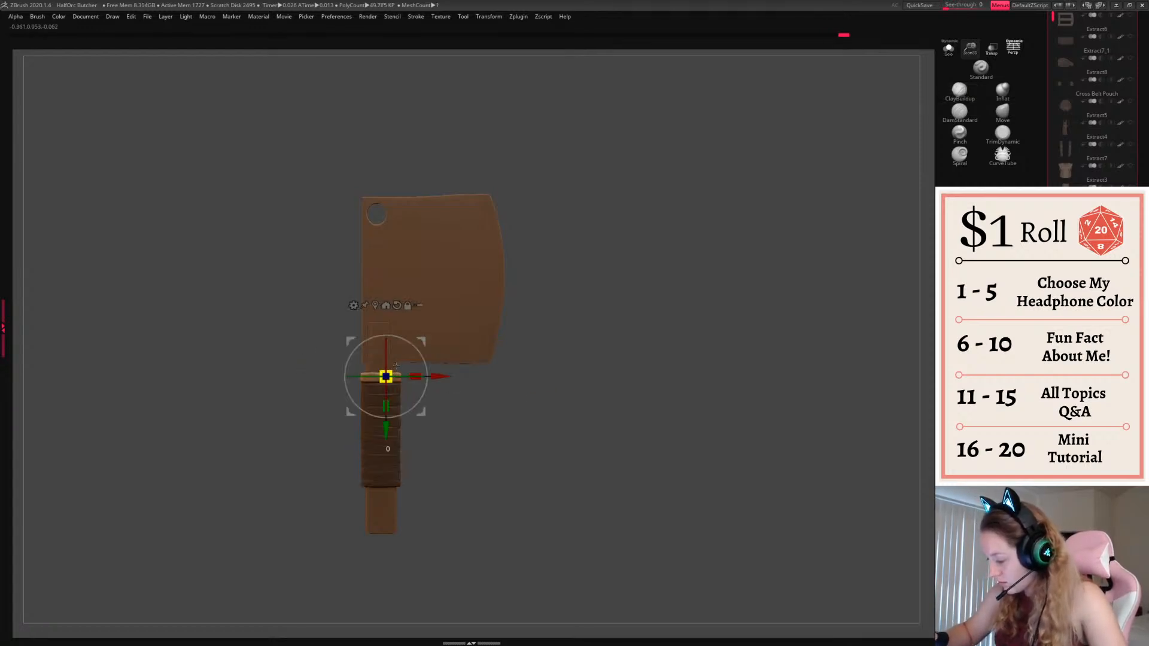
{"action": "key", "text": "q"}
{"action": "left_click_drag", "start_coordinate": [447, 440], "coordinate": [457, 451], "text": "ctrl"}
Mask everything on the grip except the lower collar, scale that collar up slightly and clear the mask
{"action": "left_click_drag", "start_coordinate": [333, 518], "coordinate": [450, 479], "text": "ctrl"}
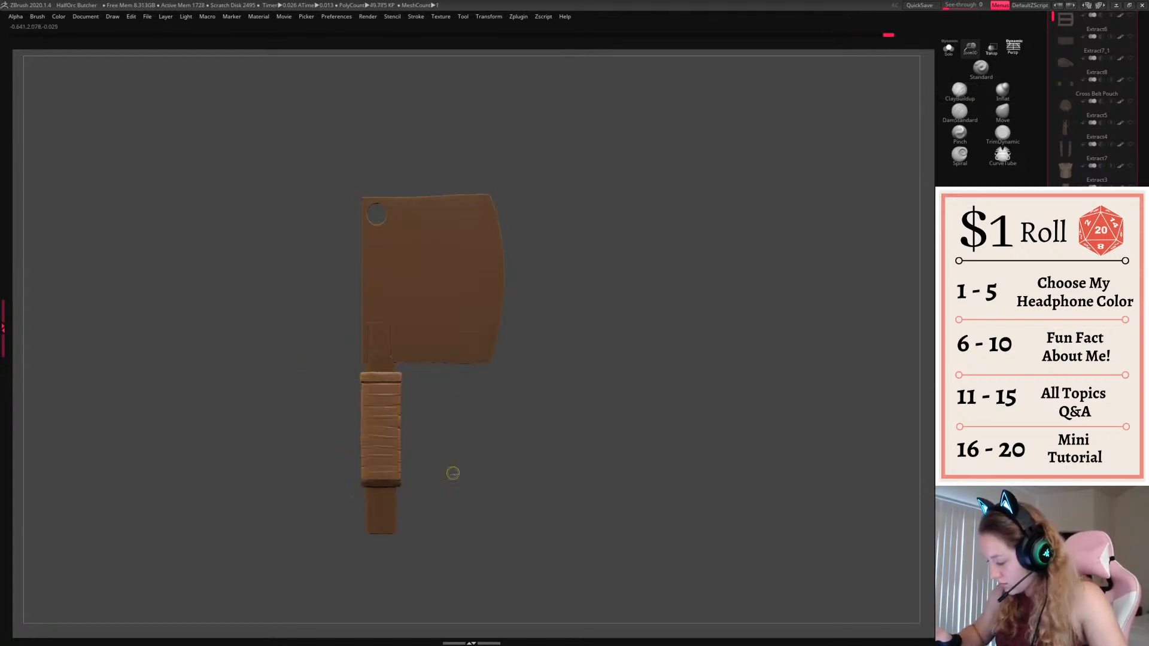
{"action": "left_click", "coordinate": [451, 472], "text": "ctrl"}
{"action": "key", "text": "w"}
{"action": "left_click_drag", "start_coordinate": [387, 377], "coordinate": [393, 379]}
{"action": "key", "text": "q"}
{"action": "left_click_drag", "start_coordinate": [511, 431], "coordinate": [537, 480], "text": "ctrl"}
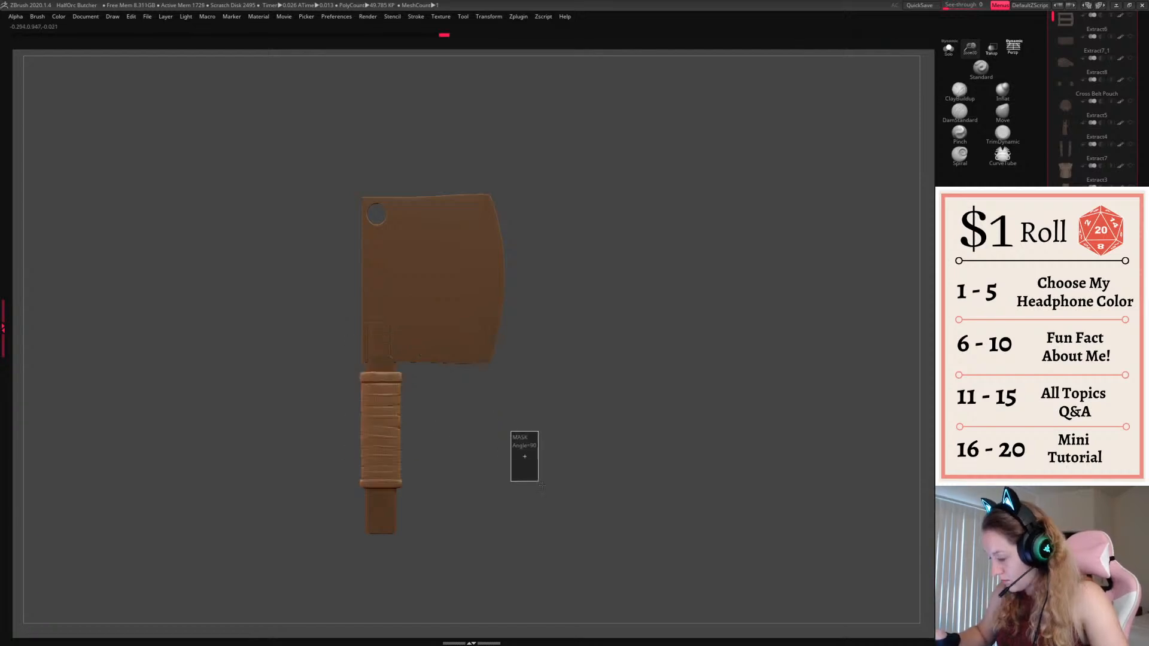
Remesh the grip with DynaMesh at a higher resolution and narrow it slightly along X
{"action": "key", "text": "w"}
{"action": "key", "text": "q"}
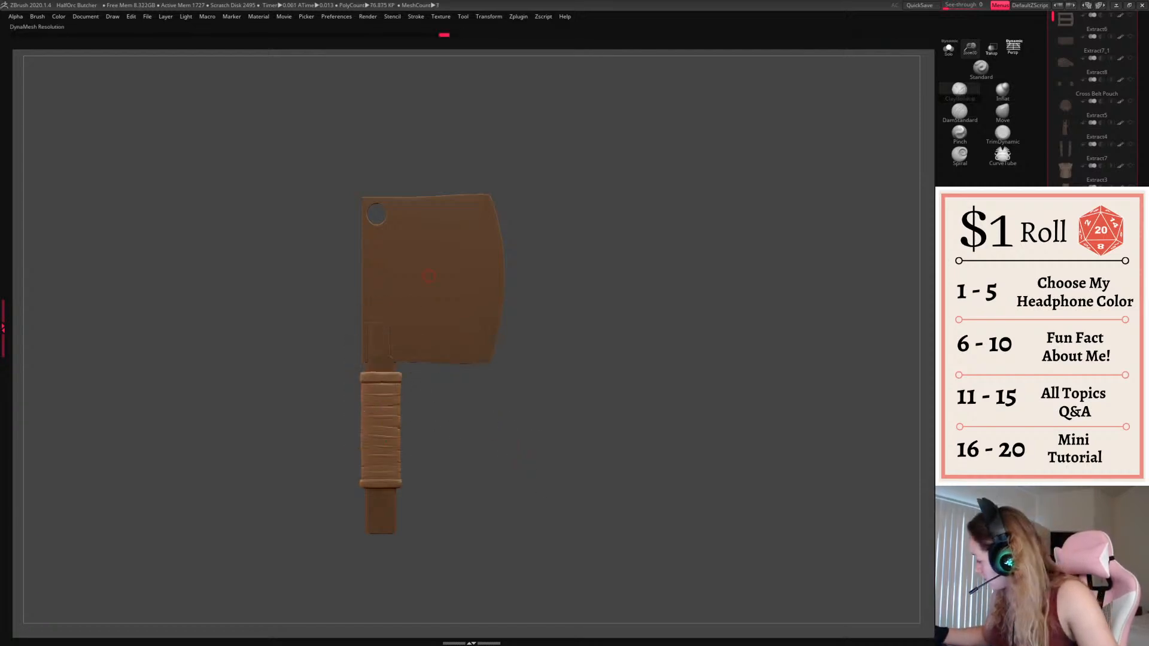
{"action": "left_click_drag", "start_coordinate": [747, 441], "coordinate": [804, 528], "text": "ctrl"}
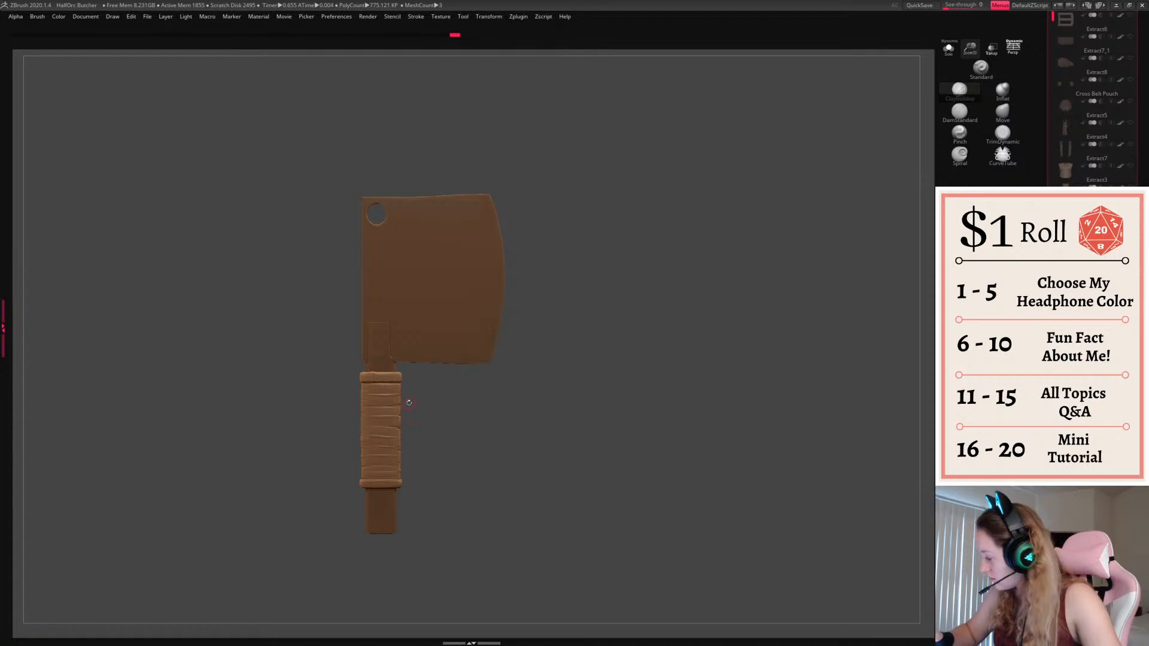
{"action": "key", "text": "w"}
{"action": "left_click_drag", "start_coordinate": [415, 376], "coordinate": [416, 376]}
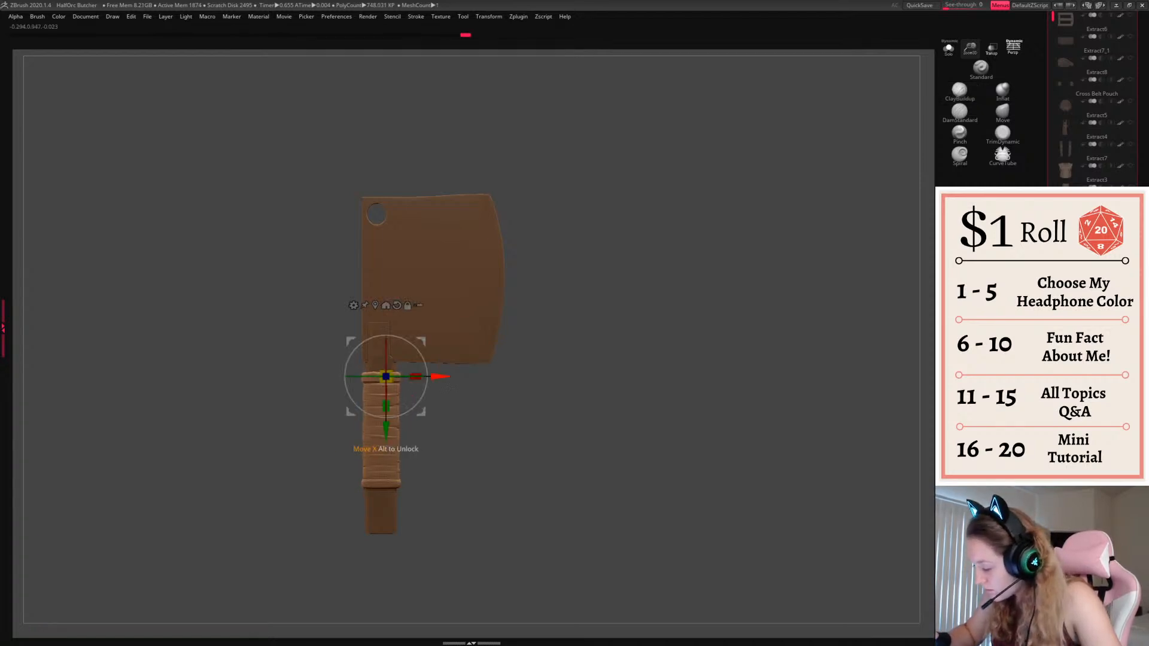
{"action": "key", "text": "q"}
{"action": "left_click_drag", "start_coordinate": [542, 407], "coordinate": [559, 436]}
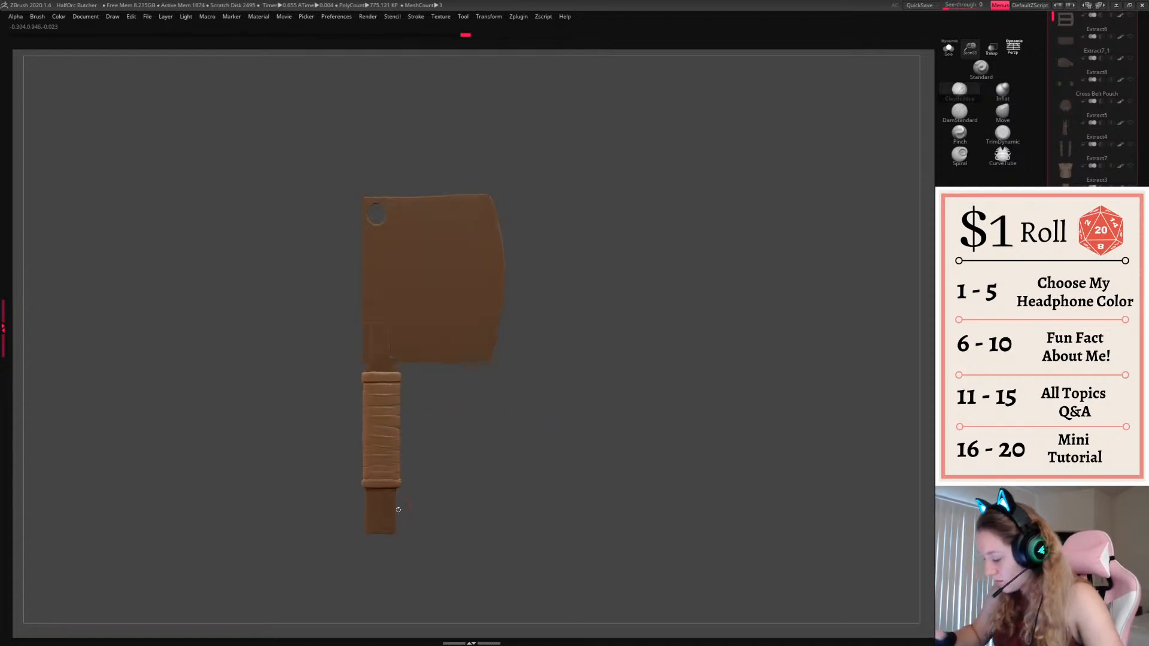
Select the cleaver's wooden handle core, choose the DamStandard brush and adjust its stroke settings
{"action": "left_click", "coordinate": [393, 507], "text": "alt"}
{"action": "right_click", "coordinate": [522, 411]}
{"action": "left_click", "coordinate": [968, 118]}
{"action": "right_click", "coordinate": [561, 336]}
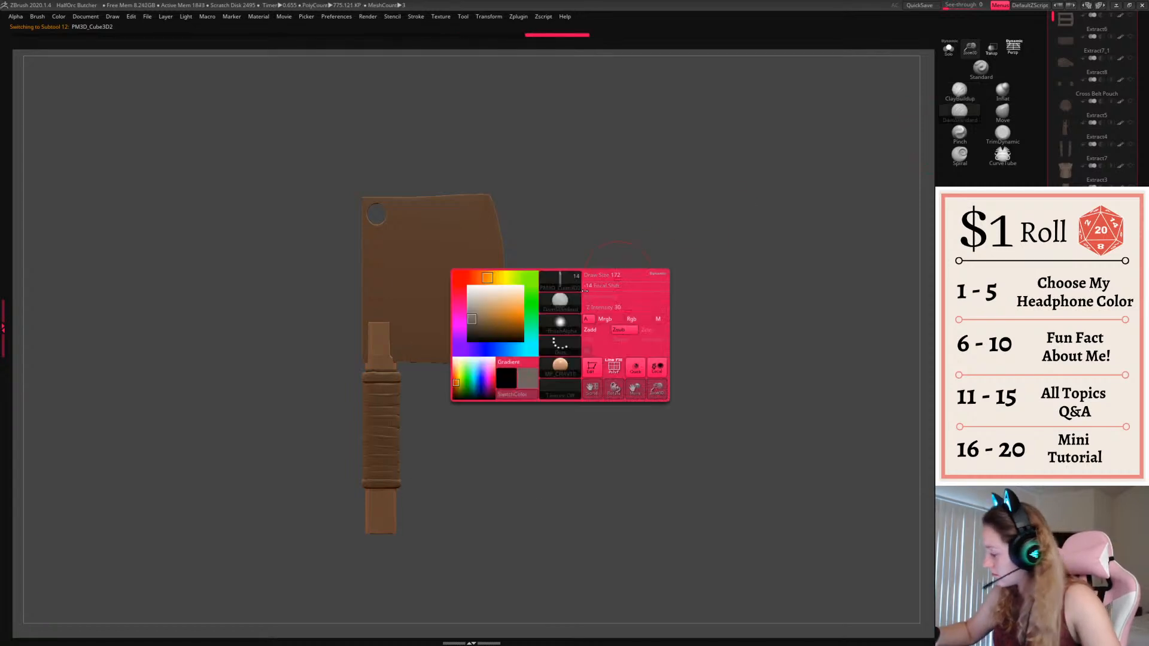
{"action": "left_click", "coordinate": [563, 346]}
{"action": "left_click", "coordinate": [611, 359]}
{"action": "right_click", "coordinate": [572, 303]}
{"action": "left_click", "coordinate": [572, 291]}
{"action": "left_click", "coordinate": [708, 442]}
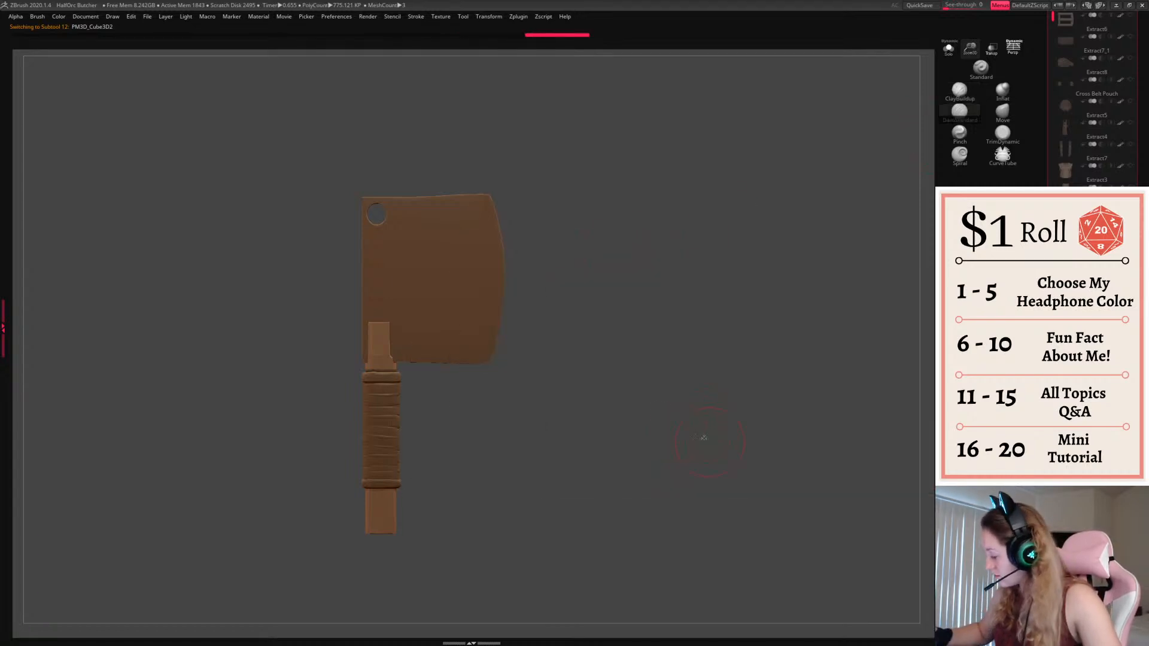
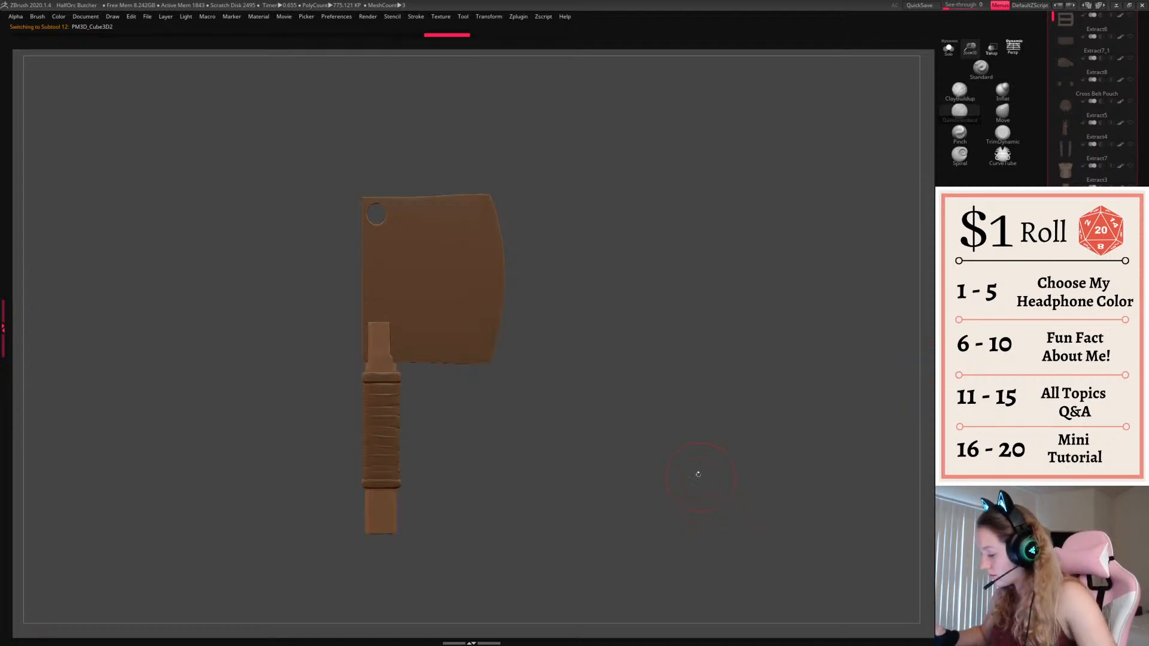
Subdivide the wooden handle core's mesh for finer detail
{"action": "key", "text": "shift+f"}
{"action": "key", "text": "shift+d"}
{"action": "key", "text": "shift+f"}
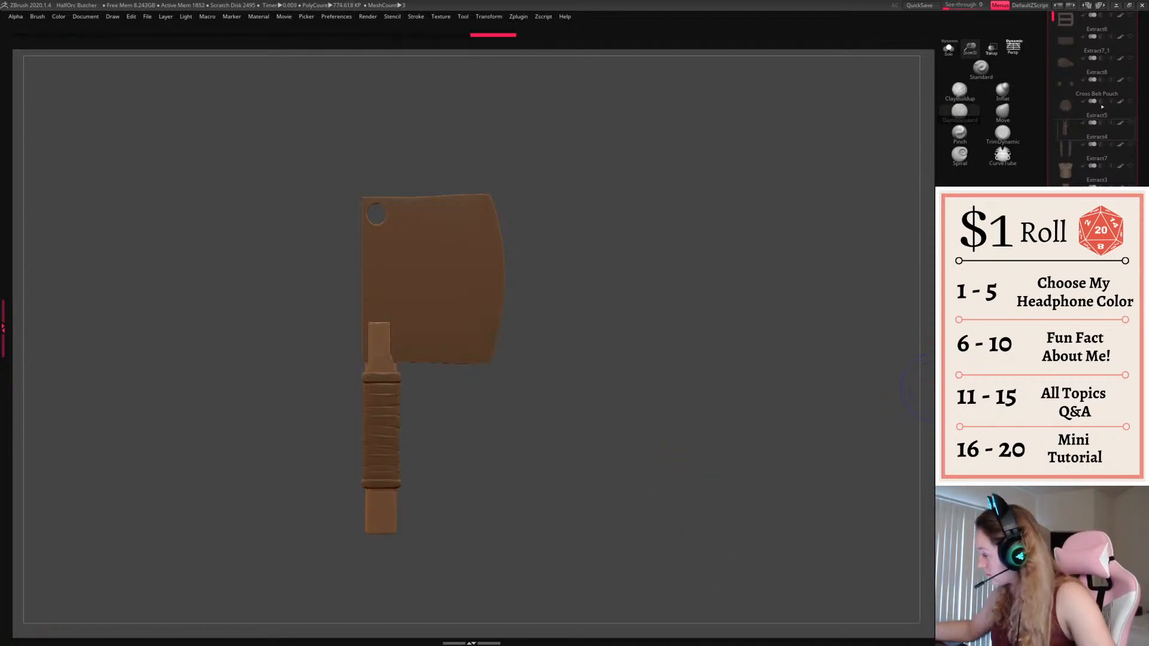
{"action": "scroll", "coordinate": [1127, 145], "scroll_direction": "up", "scroll_amount": 5}
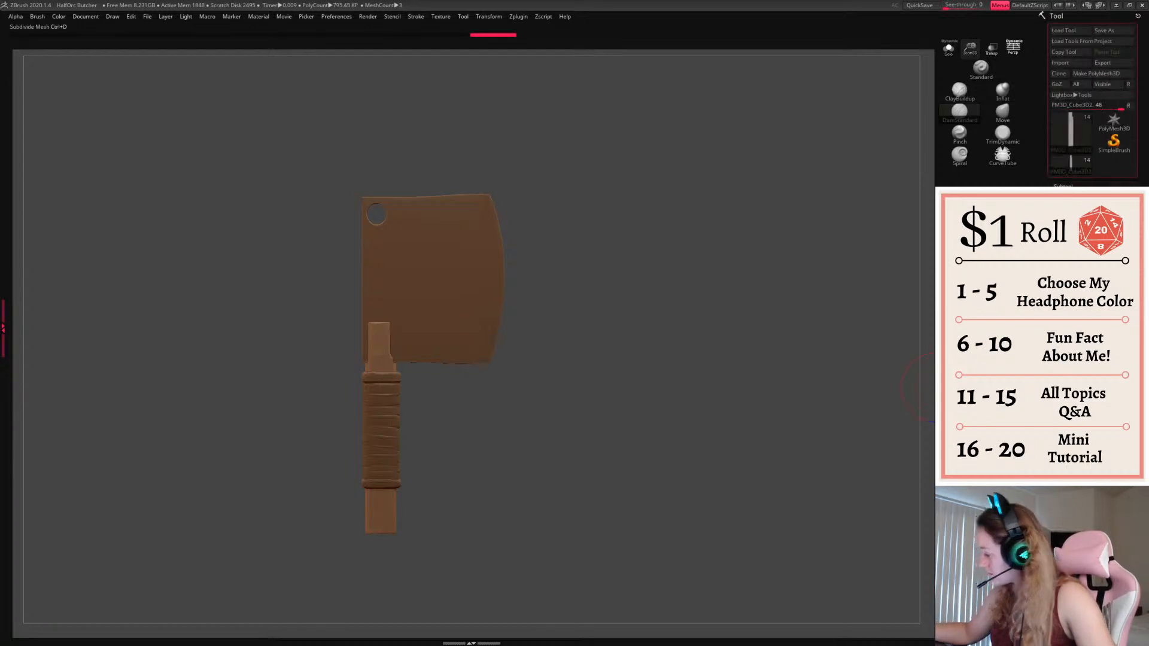
Carve lengthwise wood grain into the handle core's sides with DamStandard, isolating the core in Solo mode and showing the whole cleaver again
{"action": "left_click_drag", "start_coordinate": [389, 323], "coordinate": [383, 359], "text": "shift"}
{"action": "key", "text": "space"}
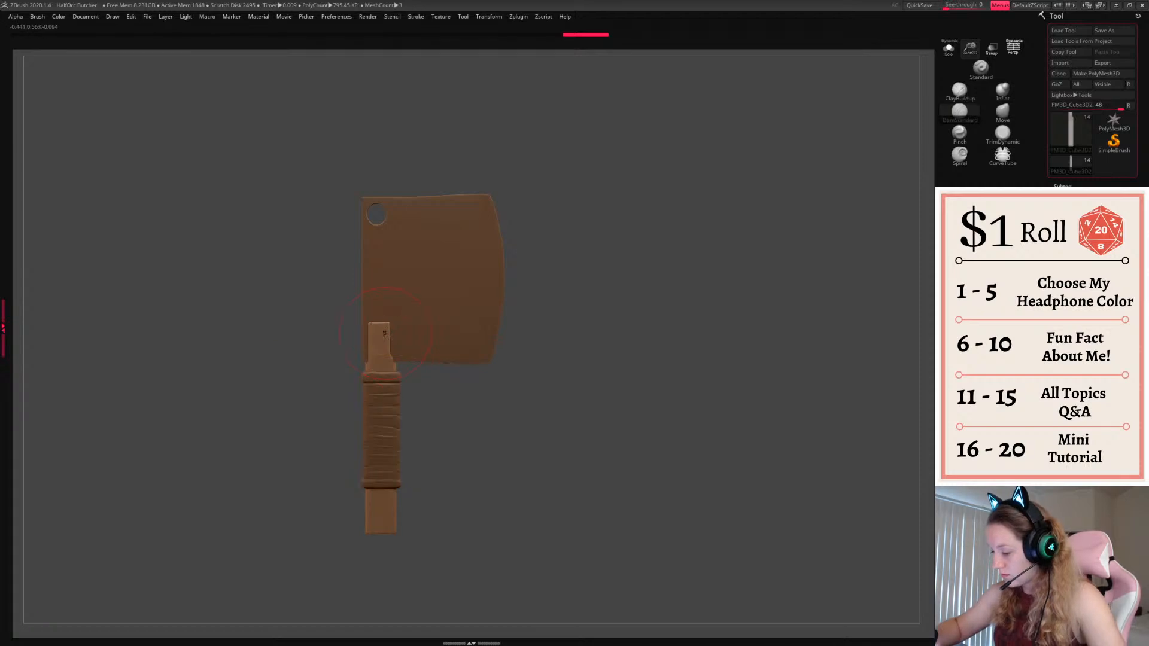
{"action": "key", "text": "ctrl+z"}
{"action": "key", "text": "space"}
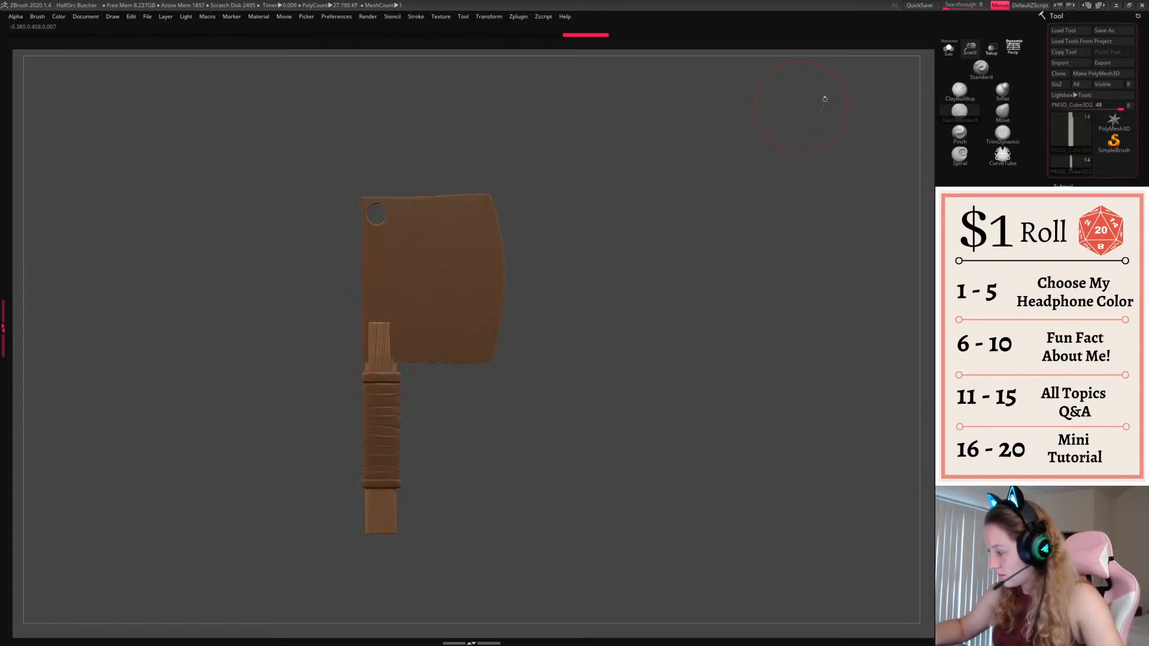
{"action": "left_click", "coordinate": [949, 49]}
{"action": "mouse_move", "coordinate": [472, 391]}
{"action": "left_mouse_down", "text": "shift"}
{"action": "mouse_move", "coordinate": [575, 392]}
{"action": "mouse_move", "coordinate": [418, 385]}
{"action": "left_mouse_up", "text": "shift"}
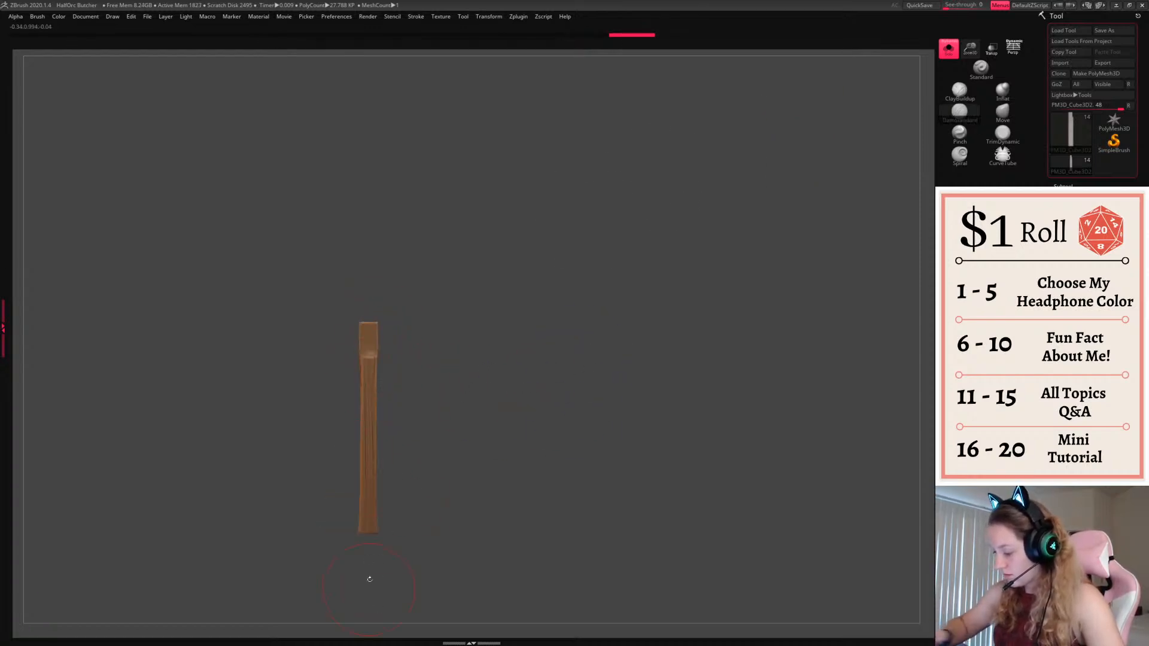
{"action": "left_click_drag", "start_coordinate": [370, 579], "coordinate": [563, 412], "text": "shift"}
{"action": "left_click", "coordinate": [949, 49]}
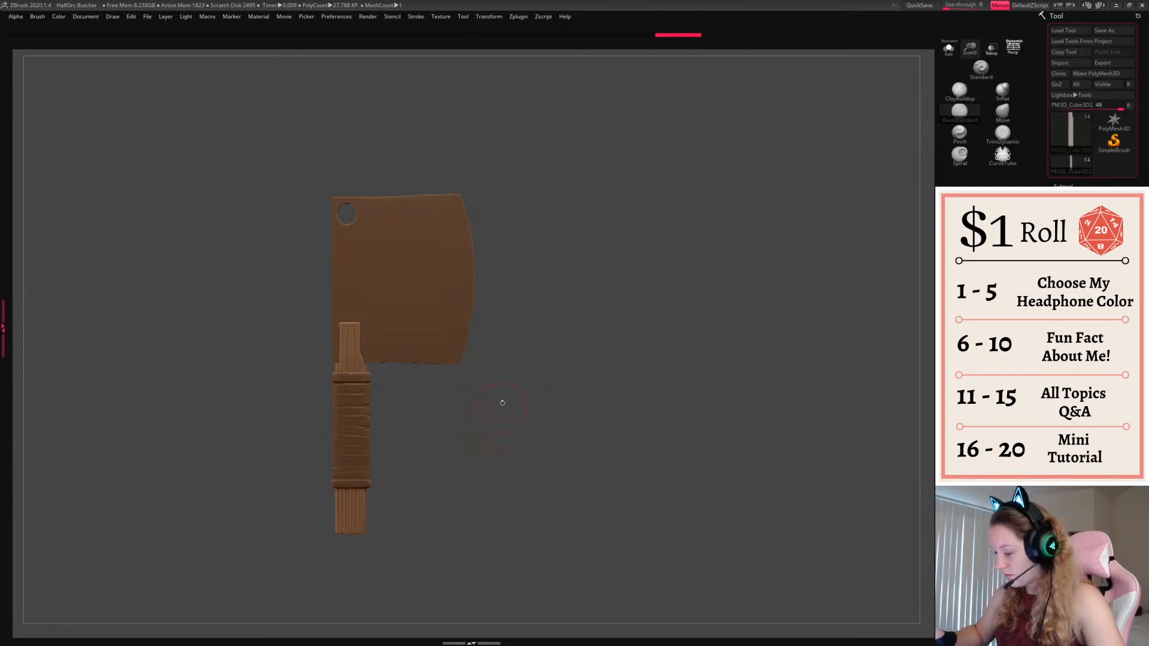
Select the grip and try inserting the Bolts 07 part from the IMM Parts brush near its upper end
{"action": "left_click", "coordinate": [351, 425], "text": "alt"}
{"action": "right_click", "coordinate": [442, 443]}
{"action": "left_click_drag", "start_coordinate": [874, 142], "coordinate": [893, 108], "text": "alt"}
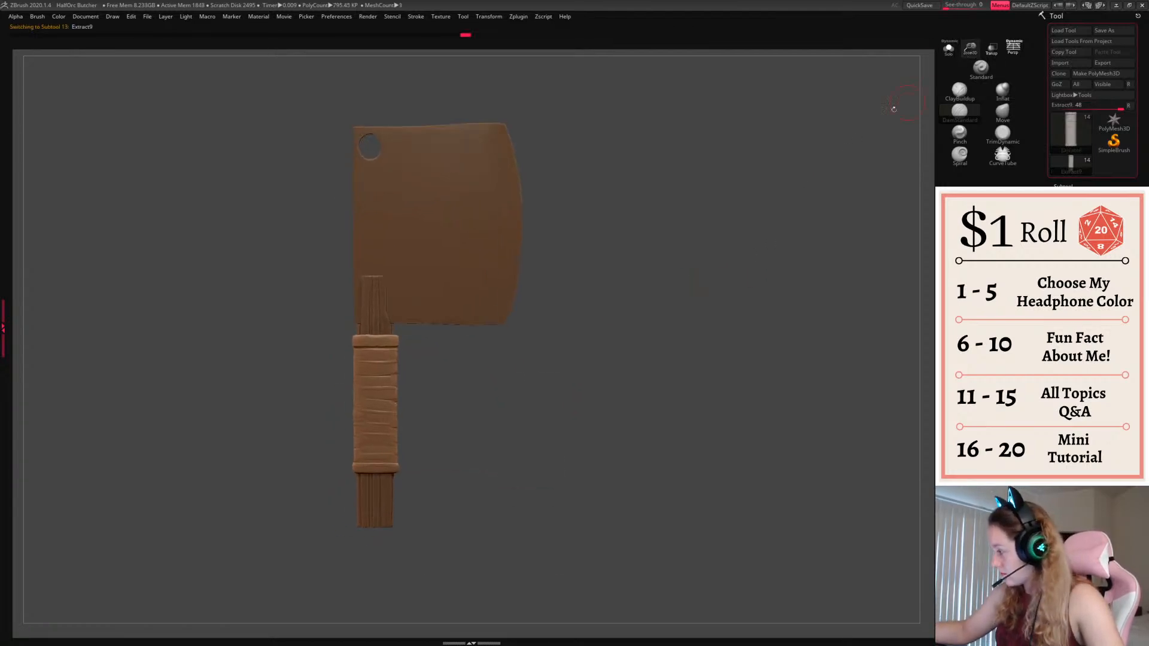
{"action": "key", "text": "b"}
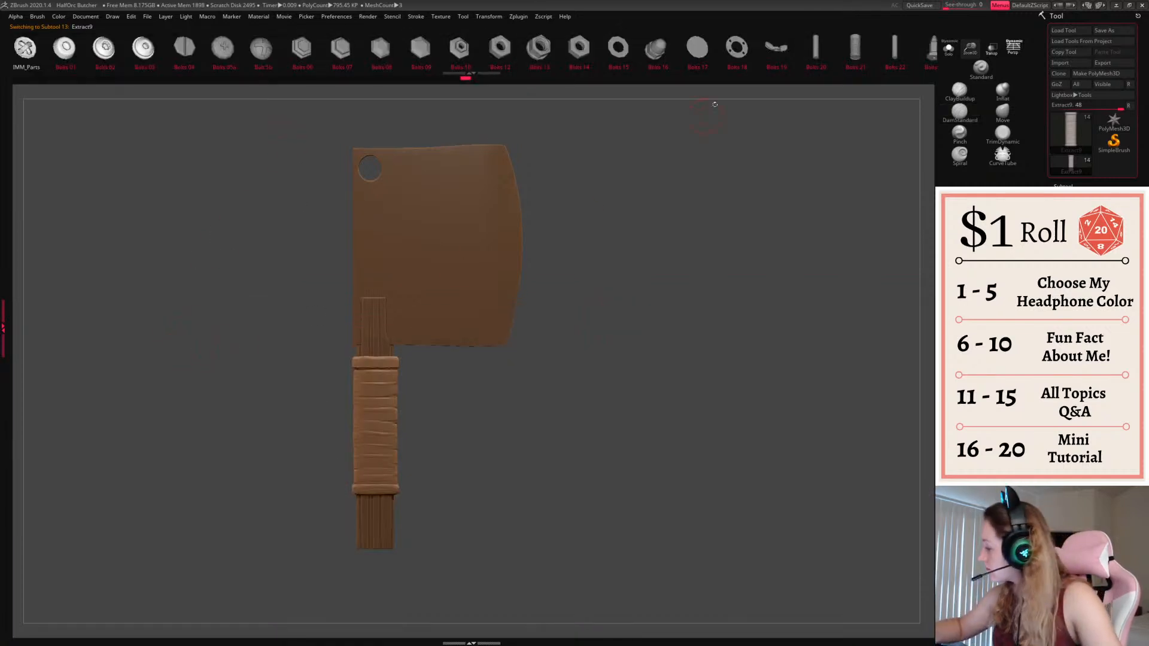
{"action": "left_click", "coordinate": [337, 54]}
{"action": "left_click_drag", "start_coordinate": [376, 391], "coordinate": [377, 393]}
{"action": "left_click_drag", "start_coordinate": [495, 401], "coordinate": [518, 429]}
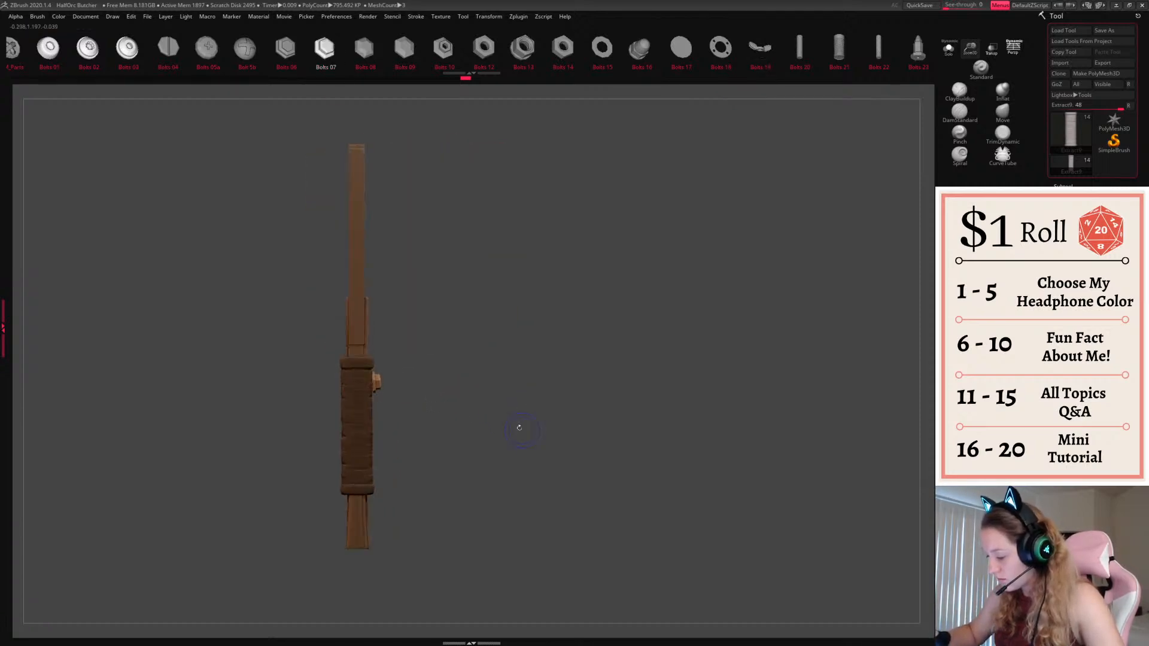
{"action": "key", "text": "w"}
{"action": "left_click", "coordinate": [985, 53]}
{"action": "left_click", "coordinate": [984, 52]}
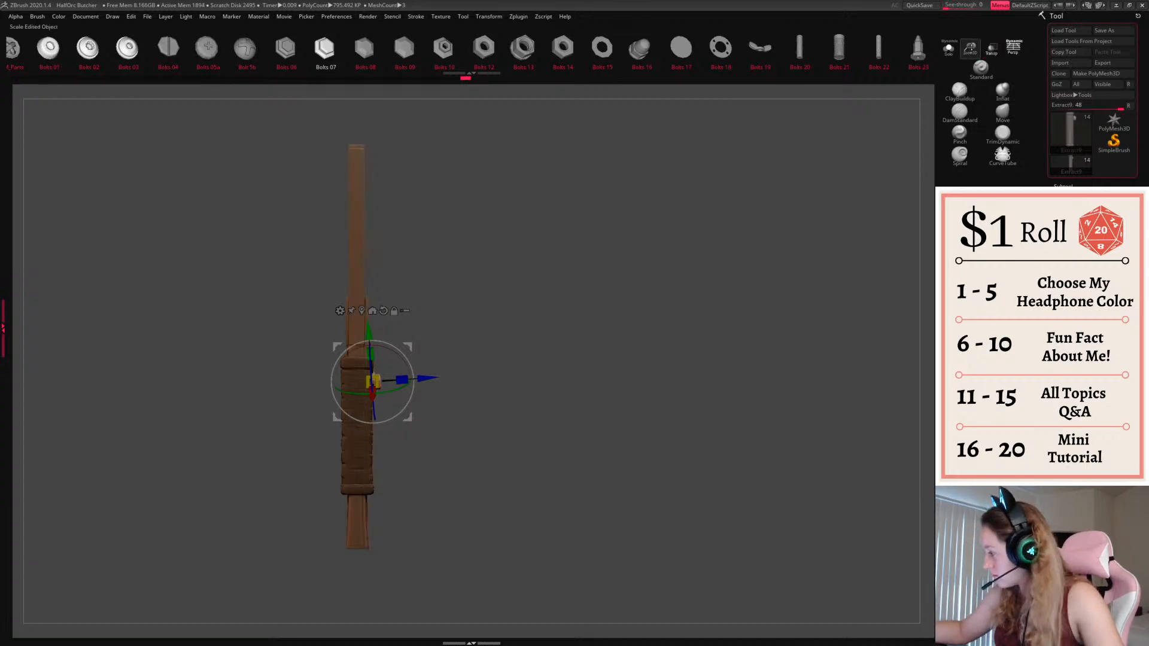
{"action": "left_click_drag", "start_coordinate": [972, 51], "coordinate": [963, 90]}
{"action": "key", "text": "ctrl+z"}
{"action": "key", "text": "ctrl+z"}
Check the IMM Ind. Parts insert brush and switch to the IMM Clothing Hardware brush
{"action": "key", "text": "b"}
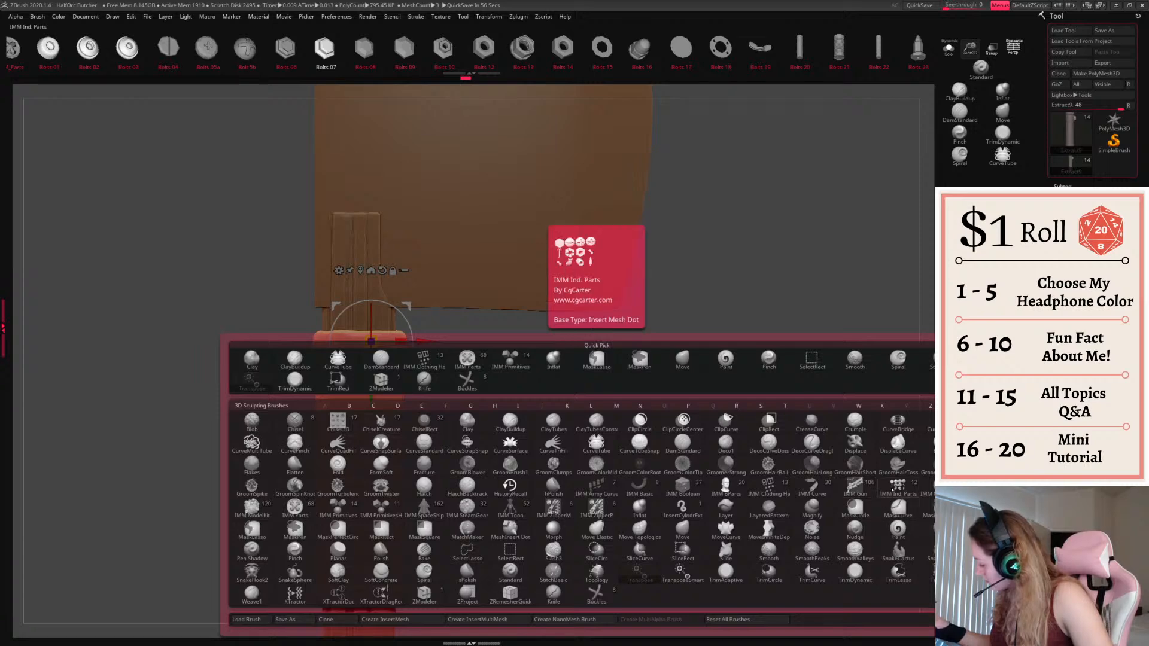
{"action": "left_click", "coordinate": [896, 492]}
{"action": "key", "text": "b"}
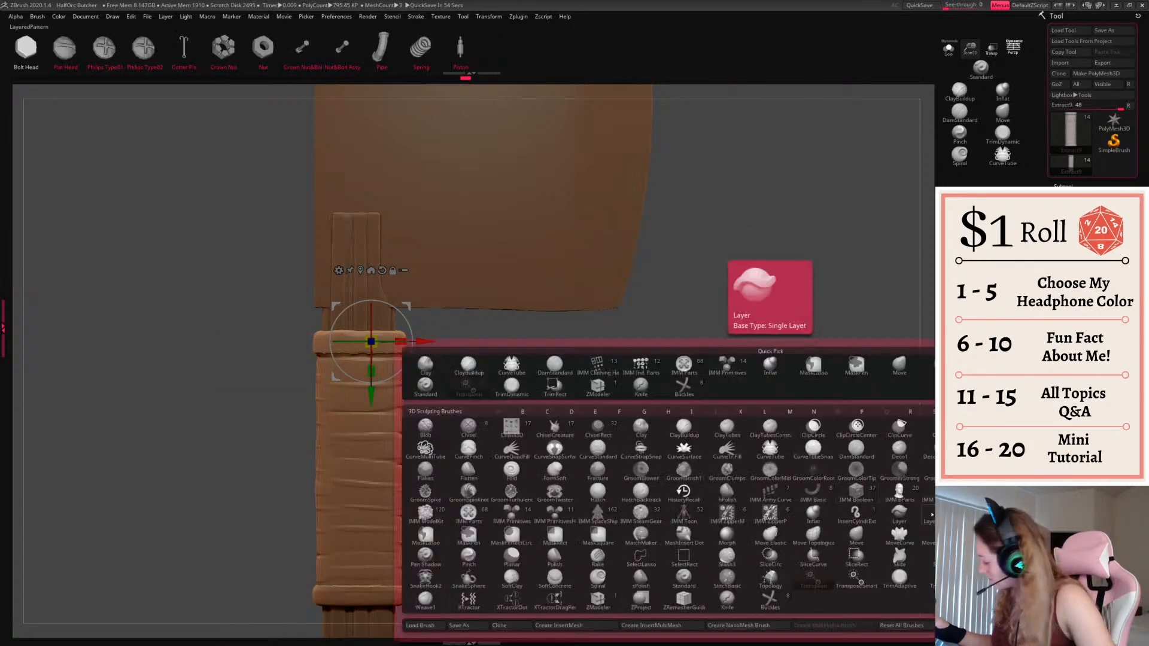
{"action": "left_click", "coordinate": [772, 366]}
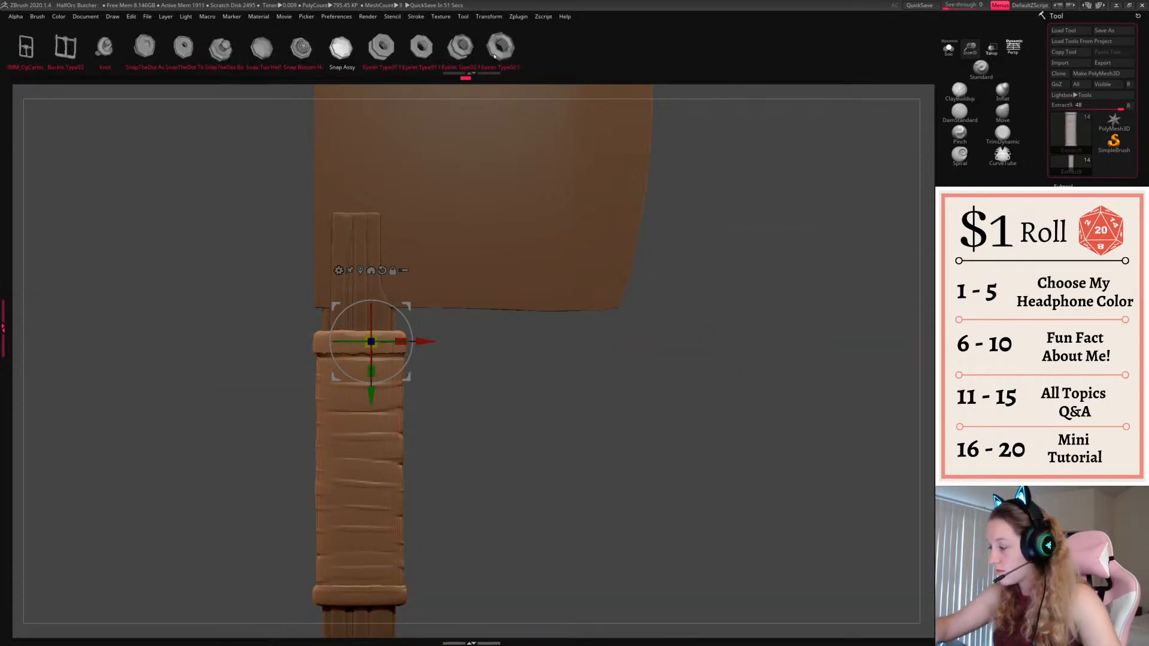
Try replacing the selected grip mesh with the Eyelet Type02 part, and undo the replacement
{"action": "left_click", "coordinate": [462, 53]}
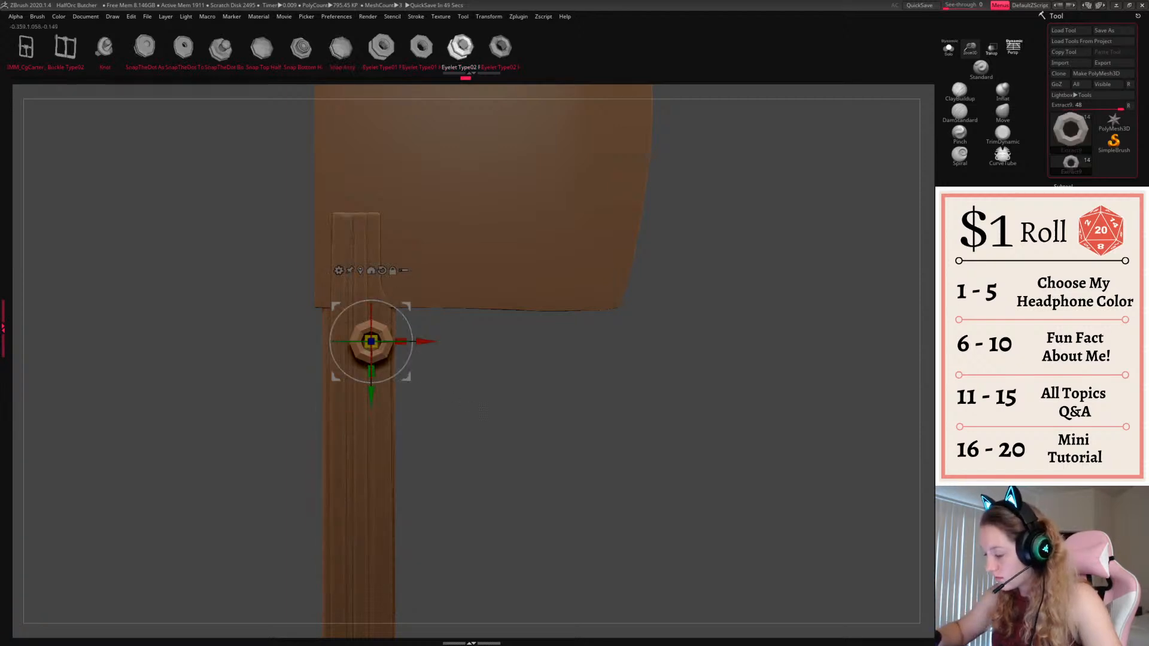
{"action": "left_click_drag", "start_coordinate": [481, 407], "coordinate": [510, 410]}
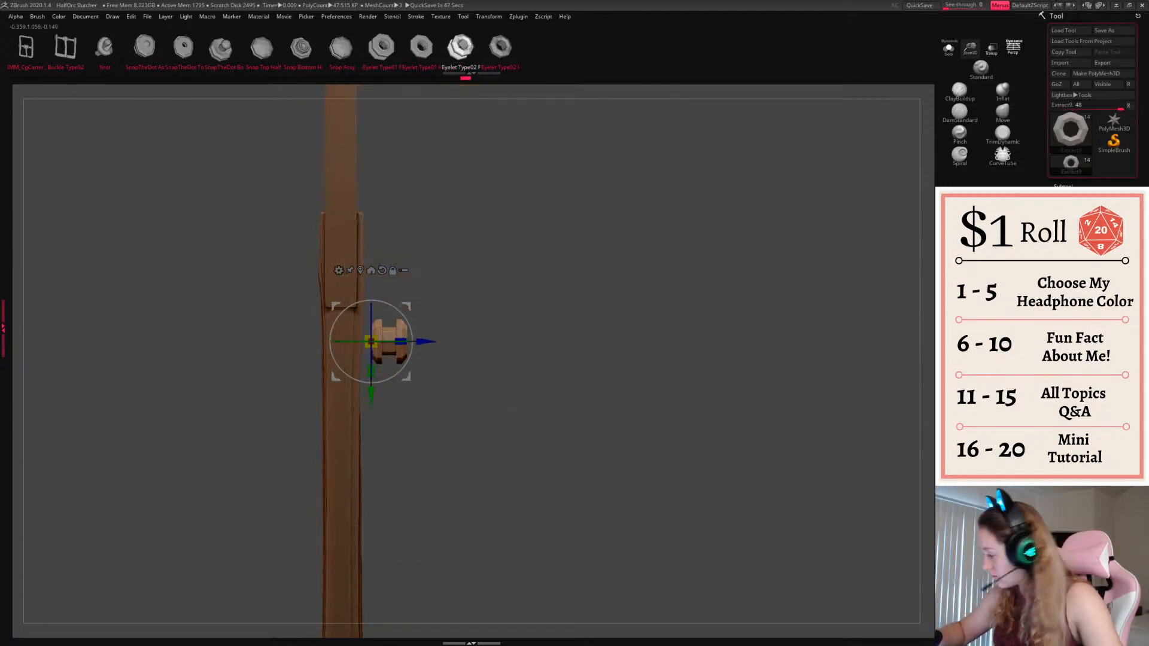
{"action": "key", "text": "ctrl+z"}
{"action": "key", "text": "q"}
Try inserting the Snap Top Half part on the front of the grip below the upper collar
{"action": "left_click_drag", "start_coordinate": [497, 321], "coordinate": [417, 336]}
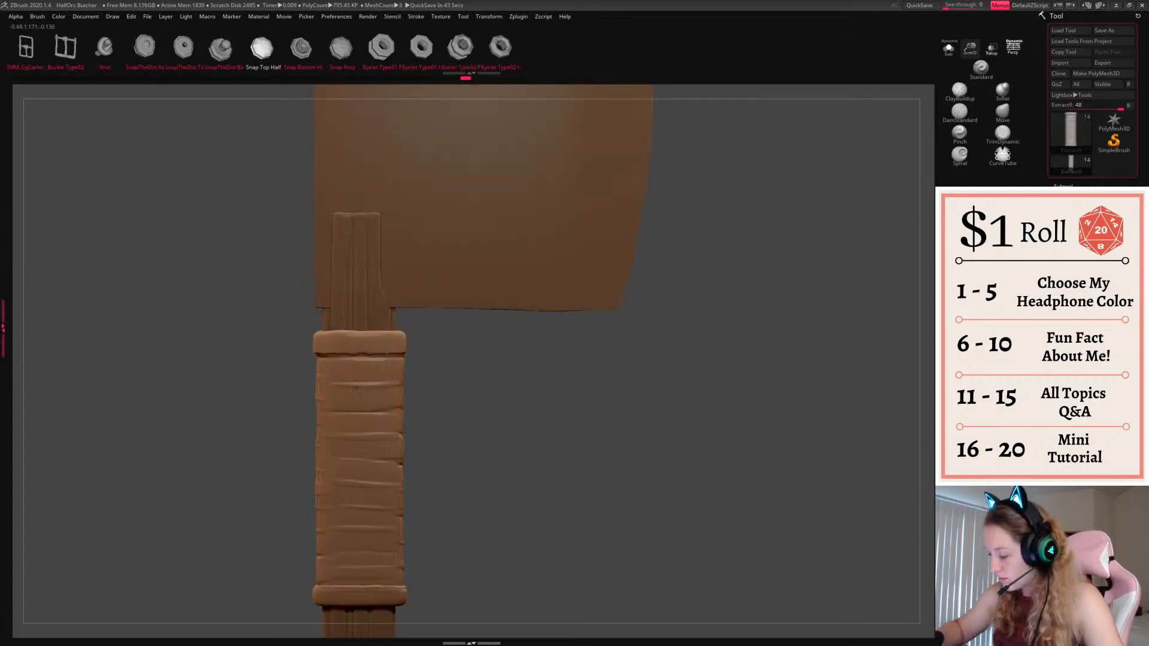
{"action": "left_click_drag", "start_coordinate": [359, 390], "coordinate": [379, 397]}
{"action": "left_click_drag", "start_coordinate": [449, 397], "coordinate": [540, 397]}
{"action": "key", "text": "ctrl+z"}
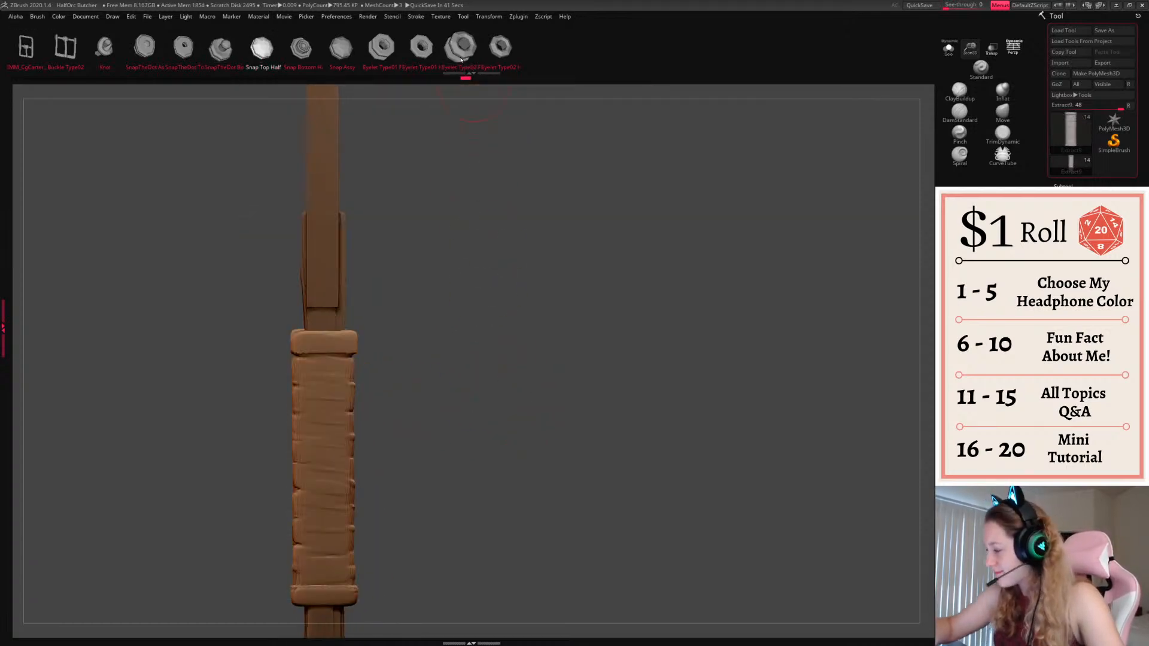
Insert an Eyelet Type02 part on the front of the grip, just below the upper collar
{"action": "left_click", "coordinate": [462, 59]}
{"action": "left_click_drag", "start_coordinate": [538, 352], "coordinate": [438, 398]}
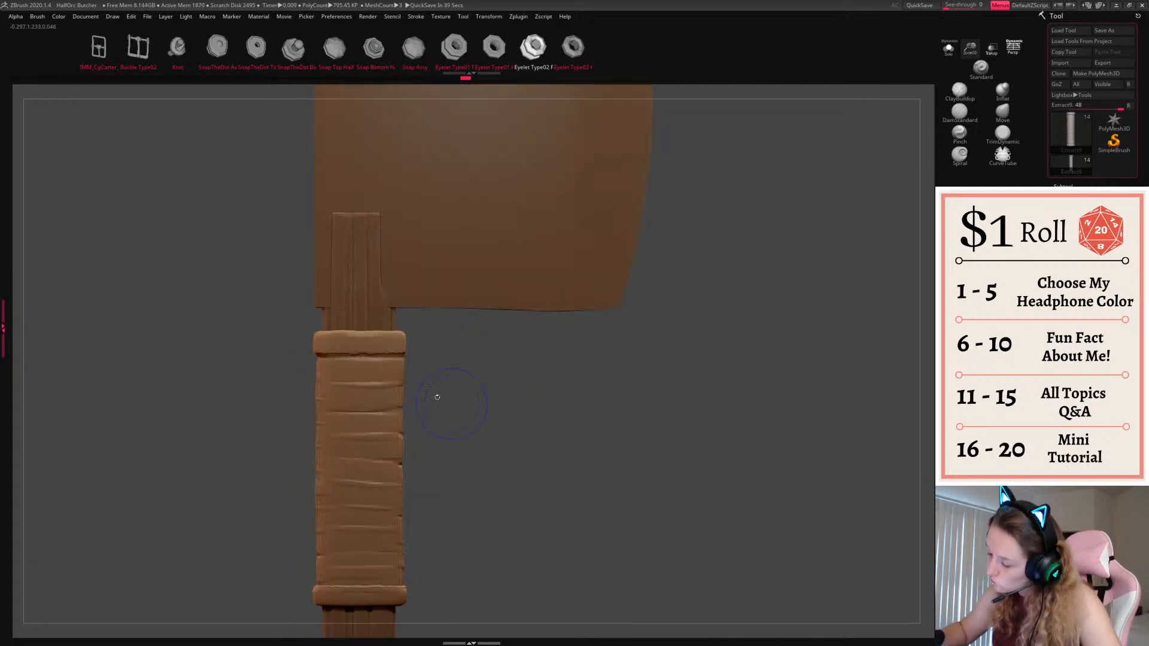
{"action": "left_click_drag", "start_coordinate": [371, 416], "coordinate": [373, 418]}
{"action": "left_click_drag", "start_coordinate": [490, 396], "coordinate": [531, 399], "text": "shift"}
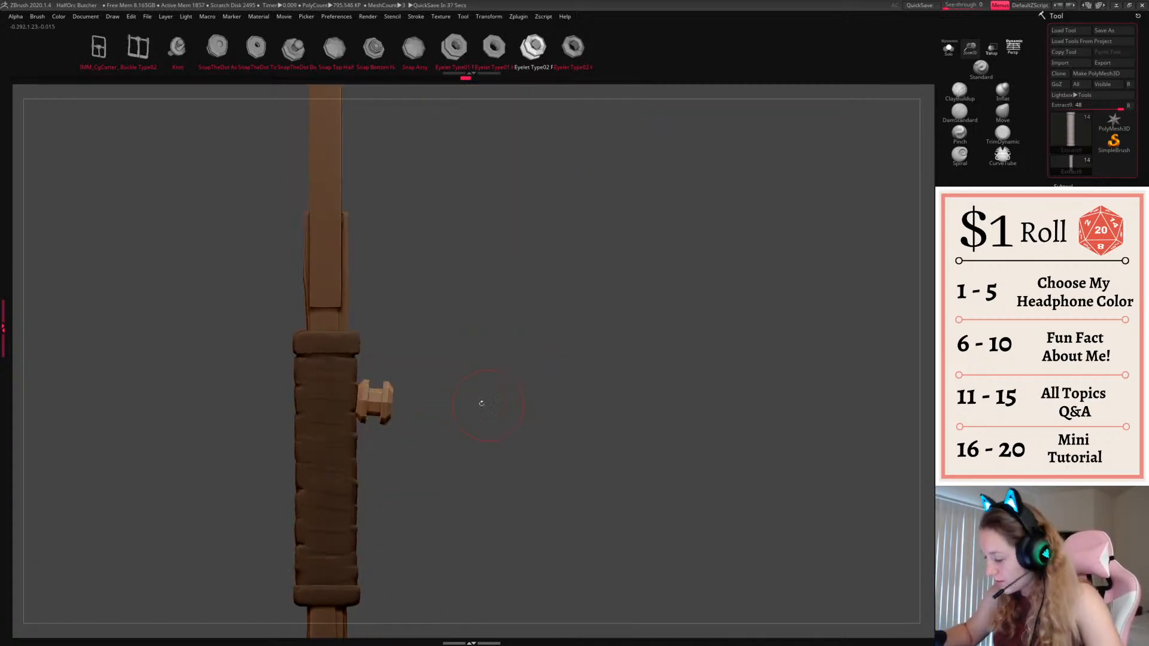
Resize the inserted eyelet and shift it slightly up along the front of the grip
{"action": "key", "text": "w"}
{"action": "left_click_drag", "start_coordinate": [398, 392], "coordinate": [438, 464]}
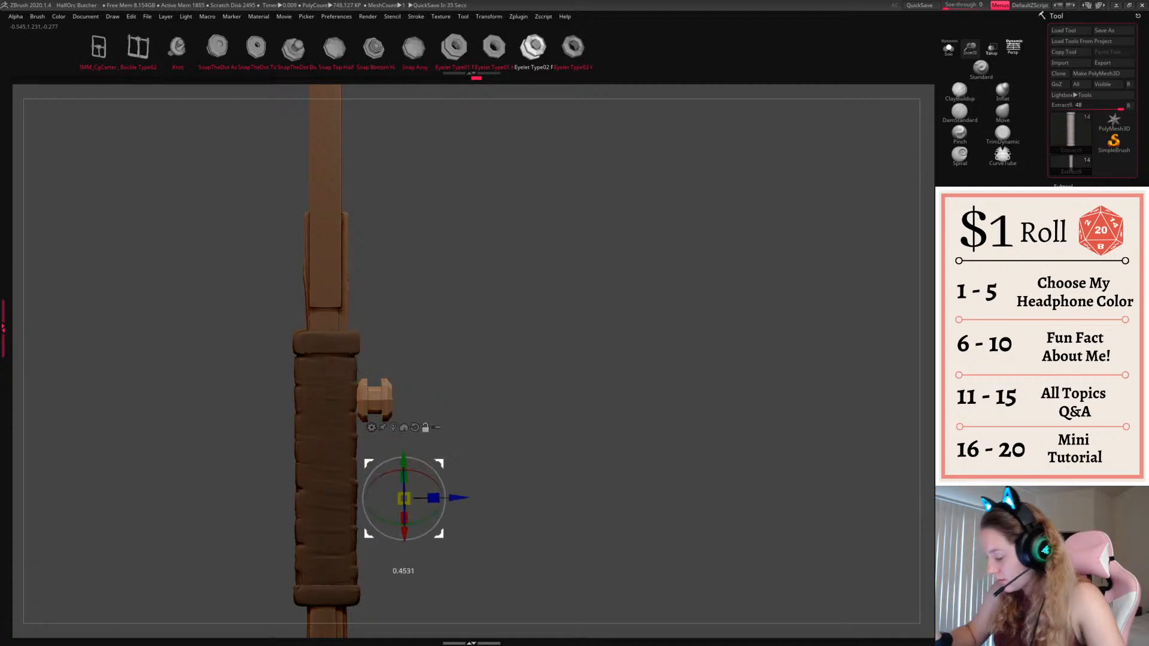
{"action": "left_click", "coordinate": [381, 400], "text": "alt"}
{"action": "mouse_move", "coordinate": [410, 399]}
{"action": "left_mouse_down"}
{"action": "mouse_move", "coordinate": [446, 399]}
{"action": "mouse_move", "coordinate": [389, 397]}
{"action": "mouse_move", "coordinate": [422, 384]}
{"action": "left_mouse_up"}
{"action": "key", "text": "ctrl+z"}
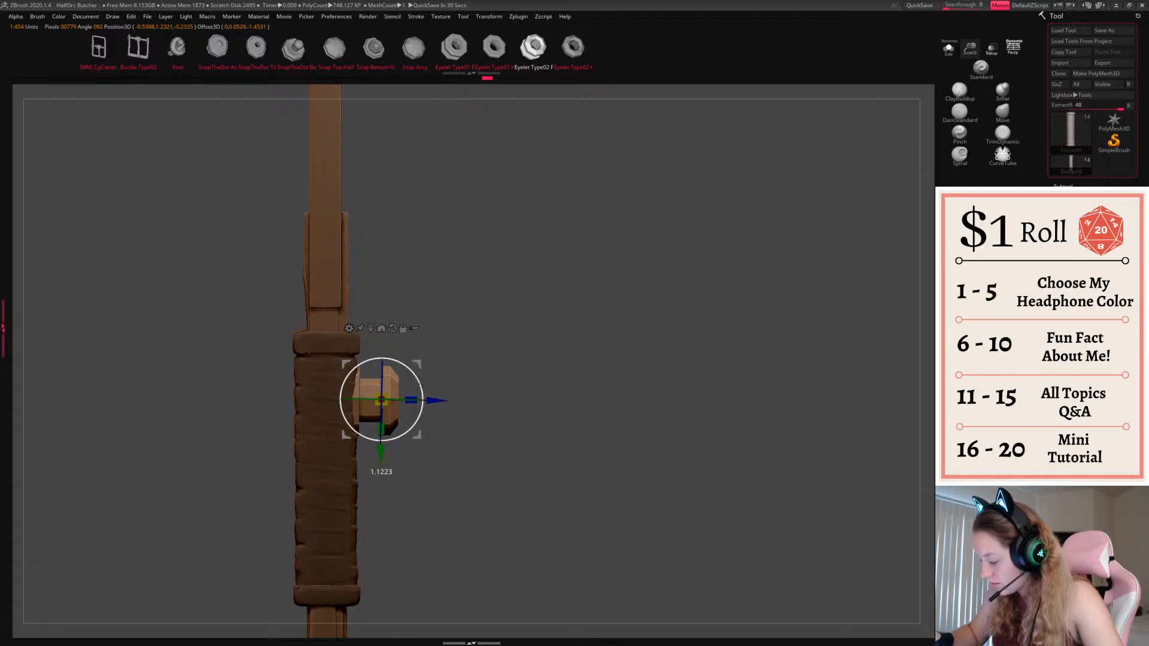
{"action": "key", "text": "q"}
{"action": "key", "text": "w"}
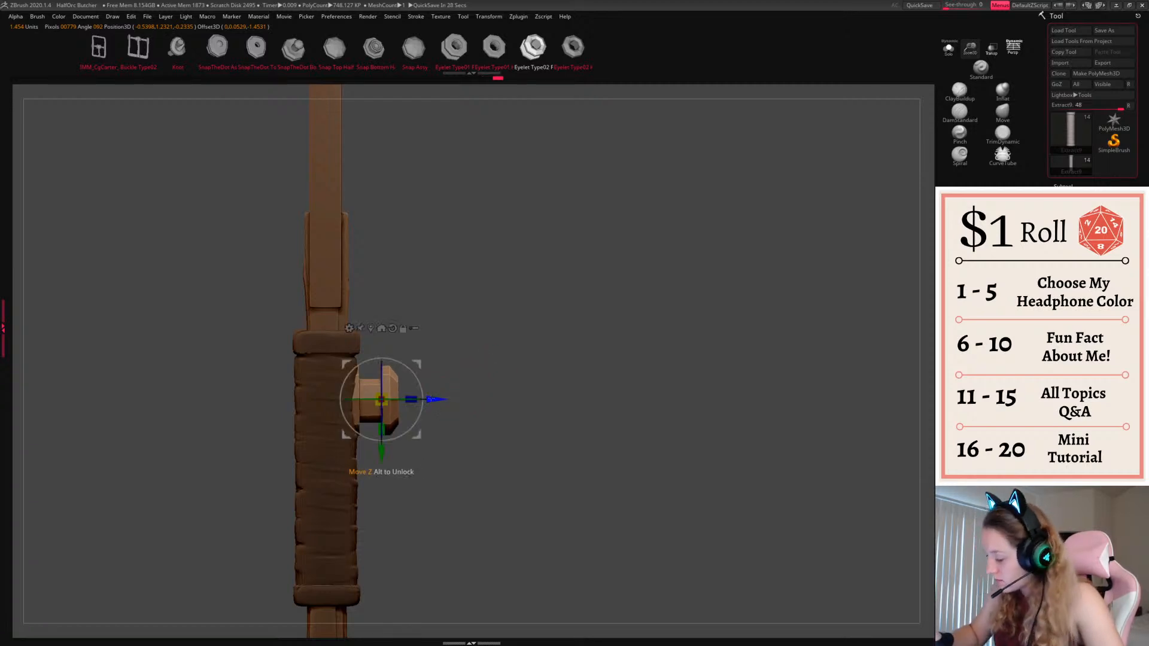
{"action": "mouse_move", "coordinate": [420, 387]}
{"action": "left_mouse_down"}
{"action": "mouse_move", "coordinate": [393, 352]}
{"action": "mouse_move", "coordinate": [429, 390]}
{"action": "left_mouse_up"}
{"action": "key", "text": "q"}
{"action": "key", "text": "w"}
{"action": "key", "text": "q"}
Mask the eyelet's outer rim and pull its unmasked rim through the grip to the opposite side
{"action": "left_click_drag", "start_coordinate": [425, 339], "coordinate": [378, 430], "text": "ctrl"}
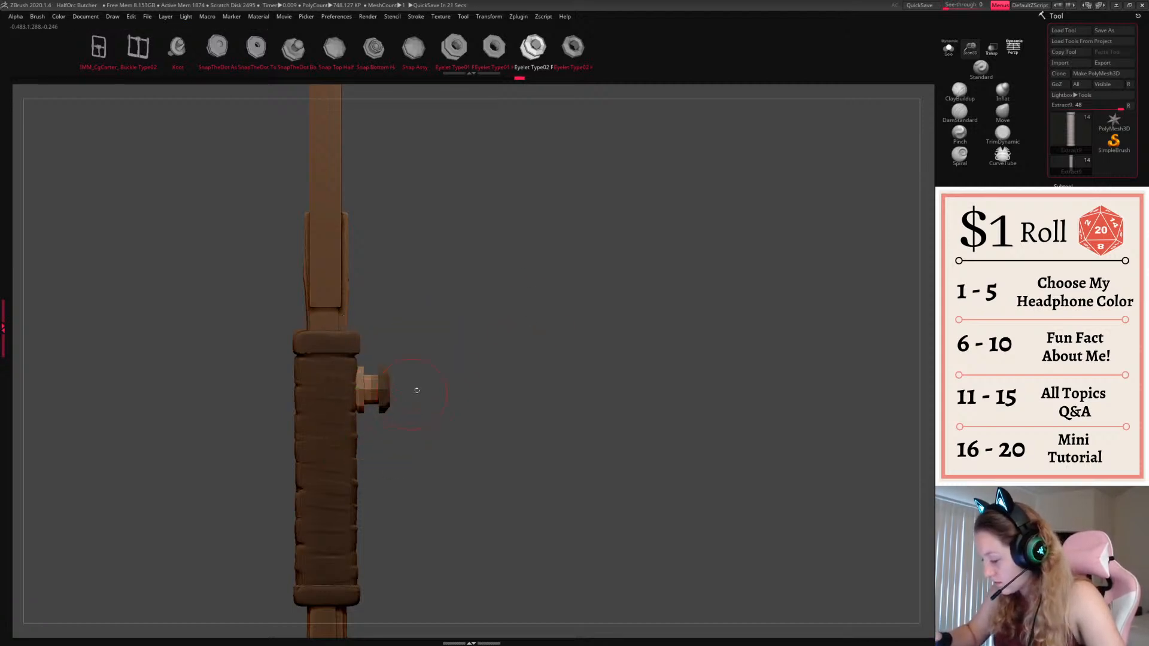
{"action": "left_click", "coordinate": [417, 390], "text": "ctrl"}
{"action": "key", "text": "w"}
{"action": "left_click_drag", "start_coordinate": [454, 389], "coordinate": [354, 414], "text": "ctrl"}
{"action": "key", "text": "q"}
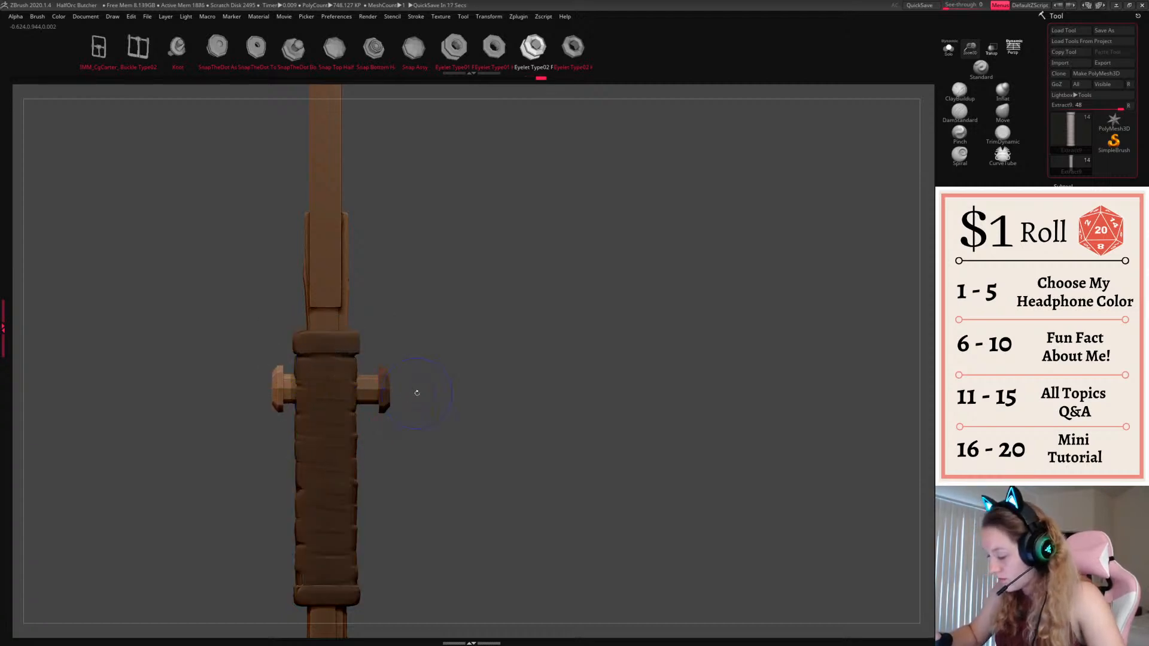
Isolate parts of the grip mesh by visibility, restore them, and mask everything except the stretched eyelet
{"action": "key", "text": "shift+f"}
{"action": "key", "text": "shift+f"}
{"action": "left_click", "coordinate": [384, 389], "text": "ctrl+shift"}
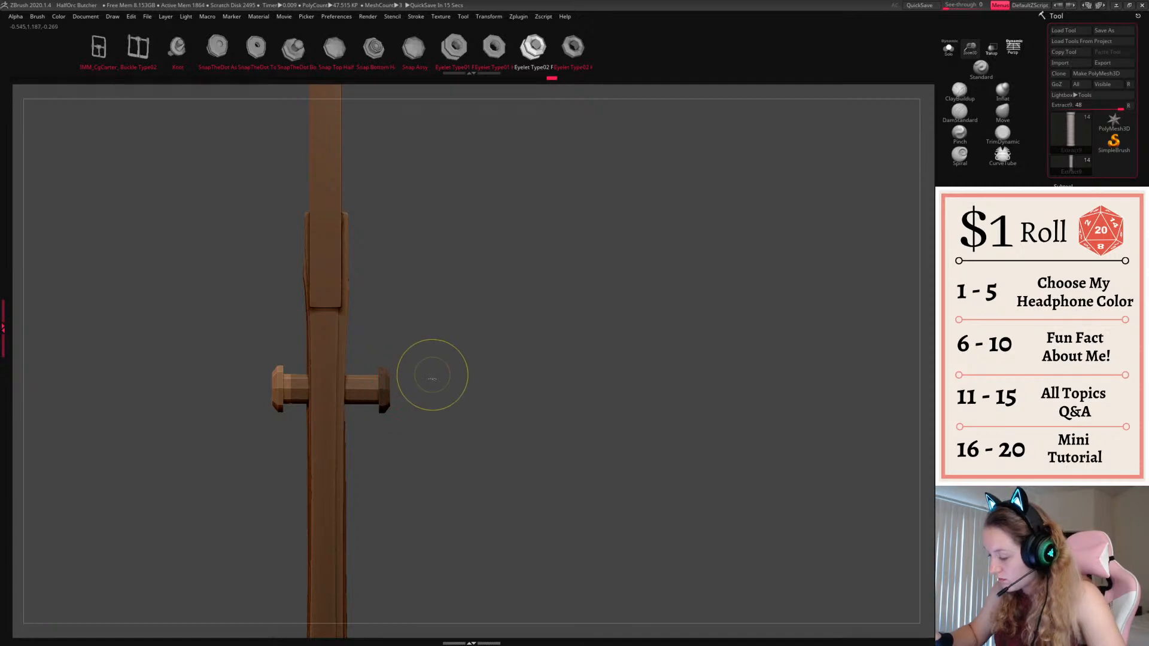
{"action": "left_click", "coordinate": [451, 392], "text": "ctrl+shift"}
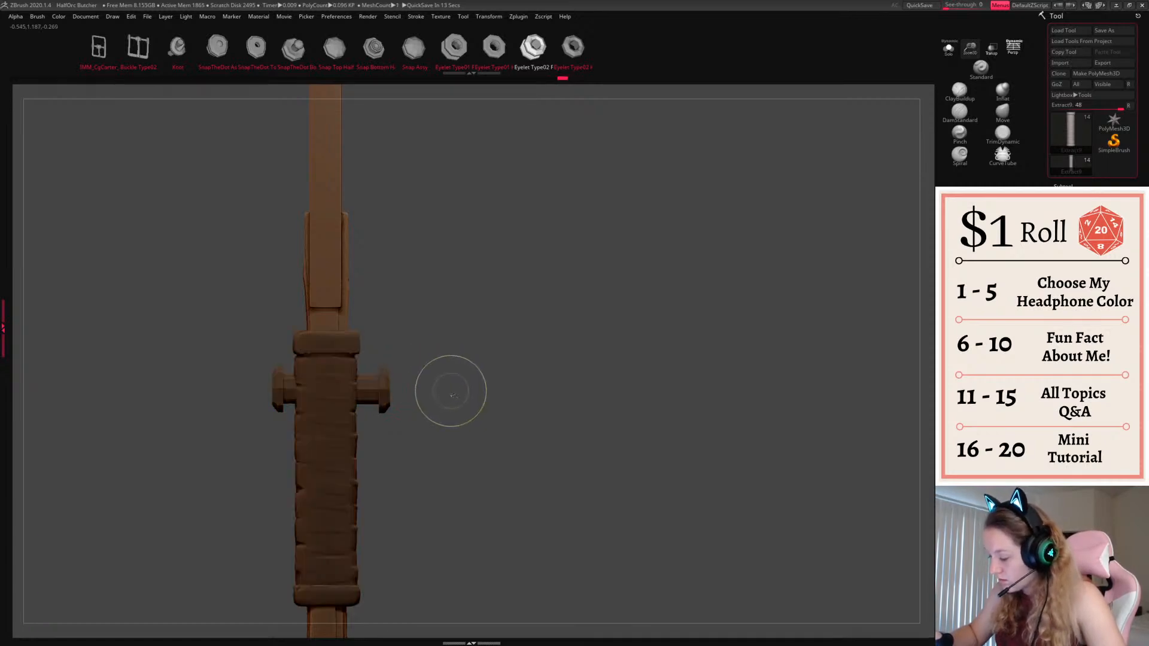
{"action": "left_click", "coordinate": [389, 390], "text": "ctrl+shift"}
{"action": "left_click", "coordinate": [452, 386], "text": "ctrl+shift"}
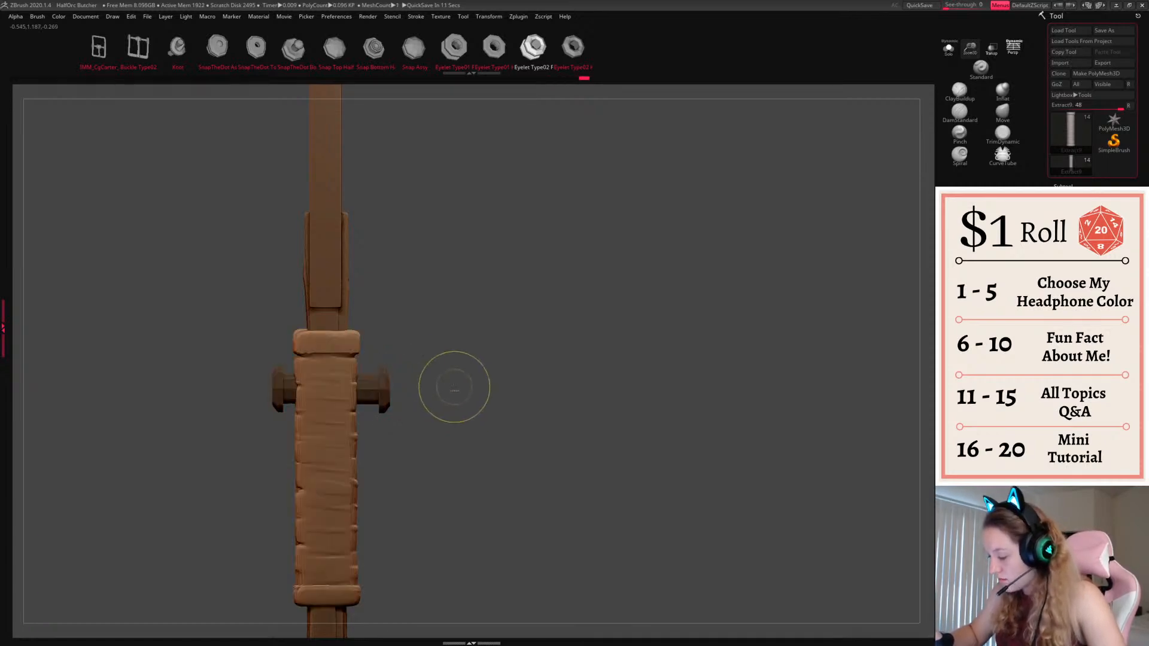
{"action": "left_click", "coordinate": [447, 386], "text": "ctrl"}
Center the eyelet across the grip and reduce its depth so both rims sit against the wrap
{"action": "key", "text": "w"}
{"action": "left_click_drag", "start_coordinate": [328, 388], "coordinate": [311, 386]}
{"action": "left_click_drag", "start_coordinate": [334, 424], "coordinate": [333, 388]}
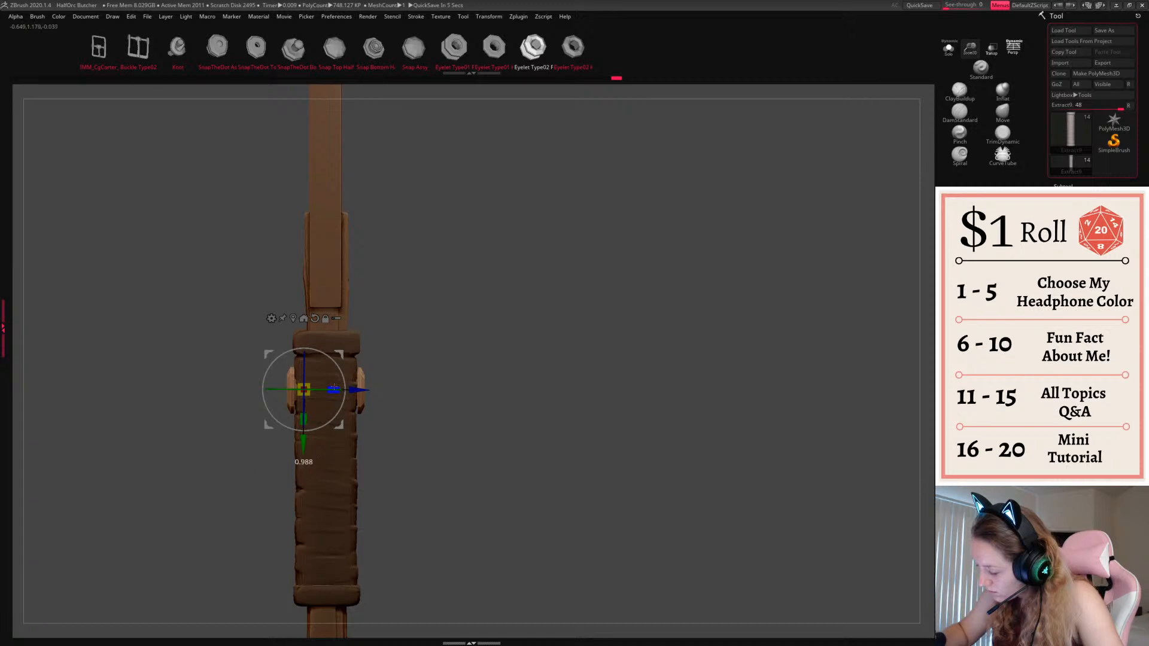
{"action": "mouse_move", "coordinate": [563, 389]}
{"action": "left_mouse_down"}
{"action": "mouse_move", "coordinate": [419, 395]}
{"action": "mouse_move", "coordinate": [570, 395]}
{"action": "left_mouse_up"}
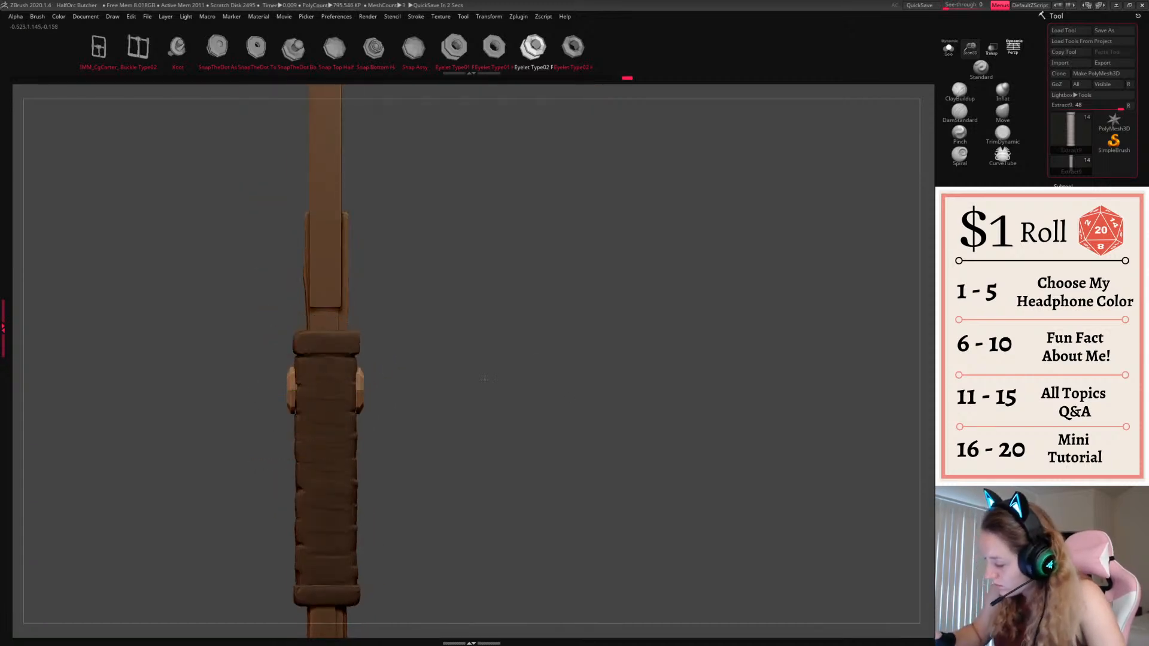
Duplicate the eyelet three times down the grip to form an evenly spaced row of four
{"action": "left_click_drag", "start_coordinate": [358, 390], "coordinate": [449, 379]}
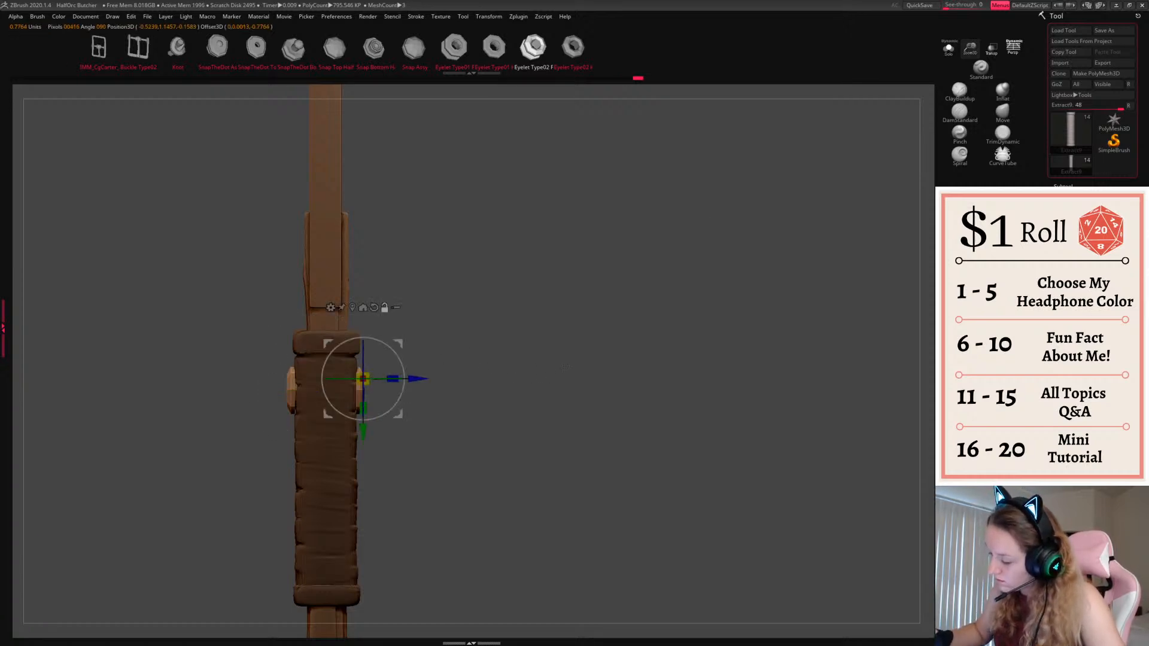
{"action": "left_click_drag", "start_coordinate": [599, 386], "coordinate": [668, 364], "text": "alt"}
{"action": "left_click_drag", "start_coordinate": [394, 393], "coordinate": [393, 585], "text": "alt"}
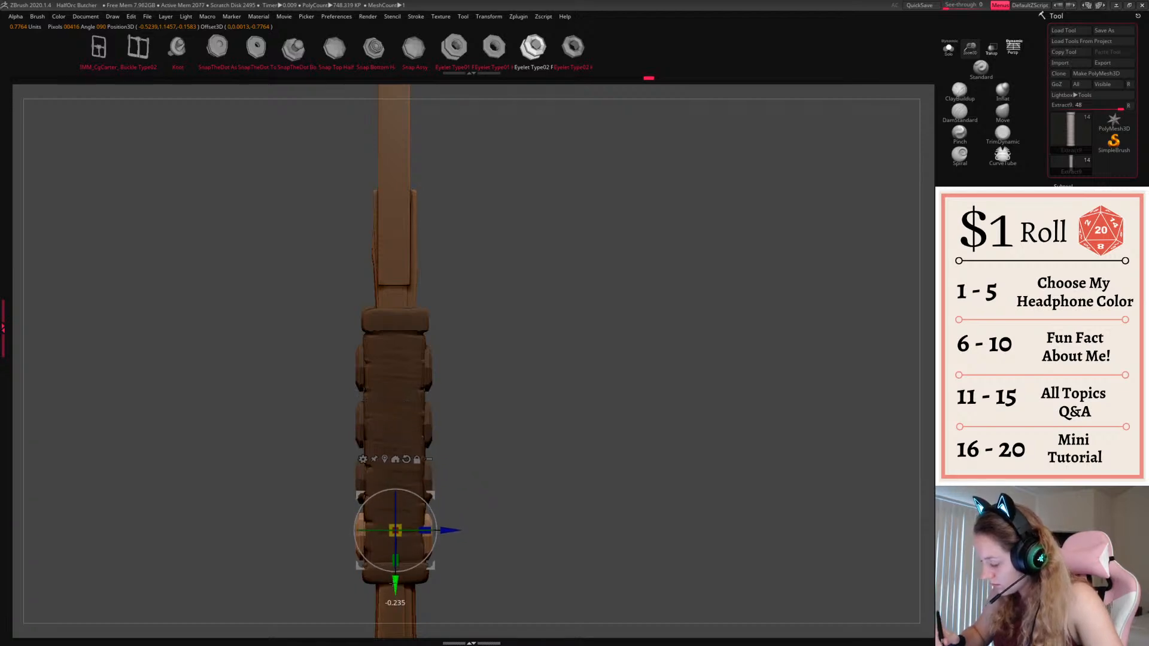
{"action": "left_click_drag", "start_coordinate": [742, 440], "coordinate": [638, 438]}
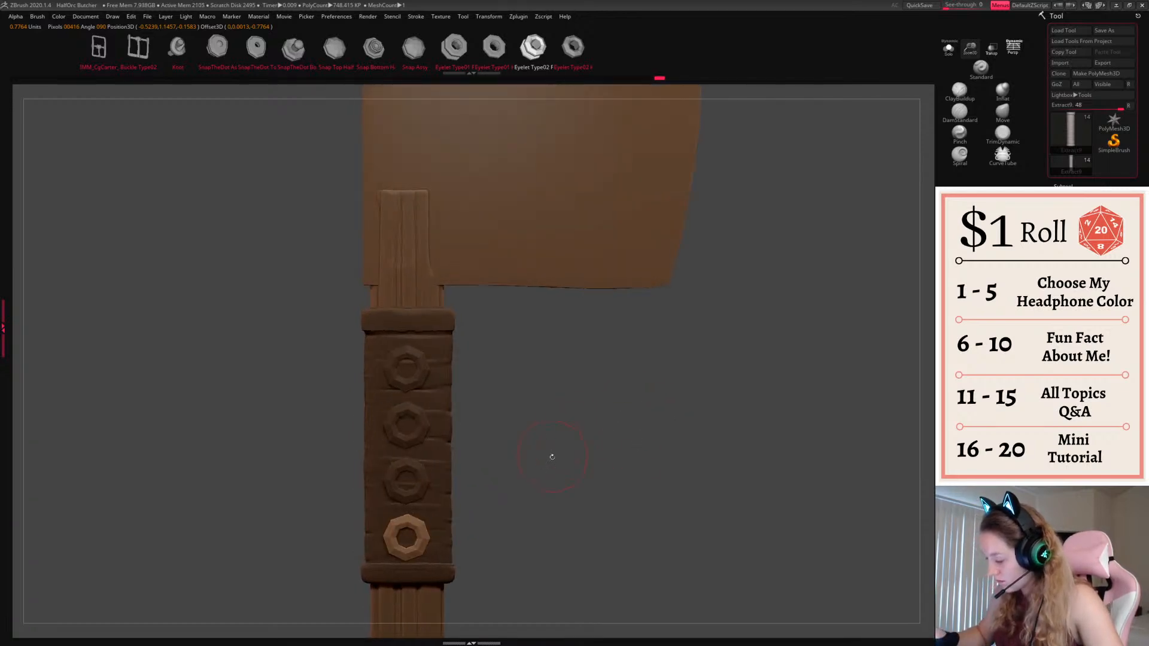
{"action": "key", "text": "w"}
{"action": "key", "text": "q"}
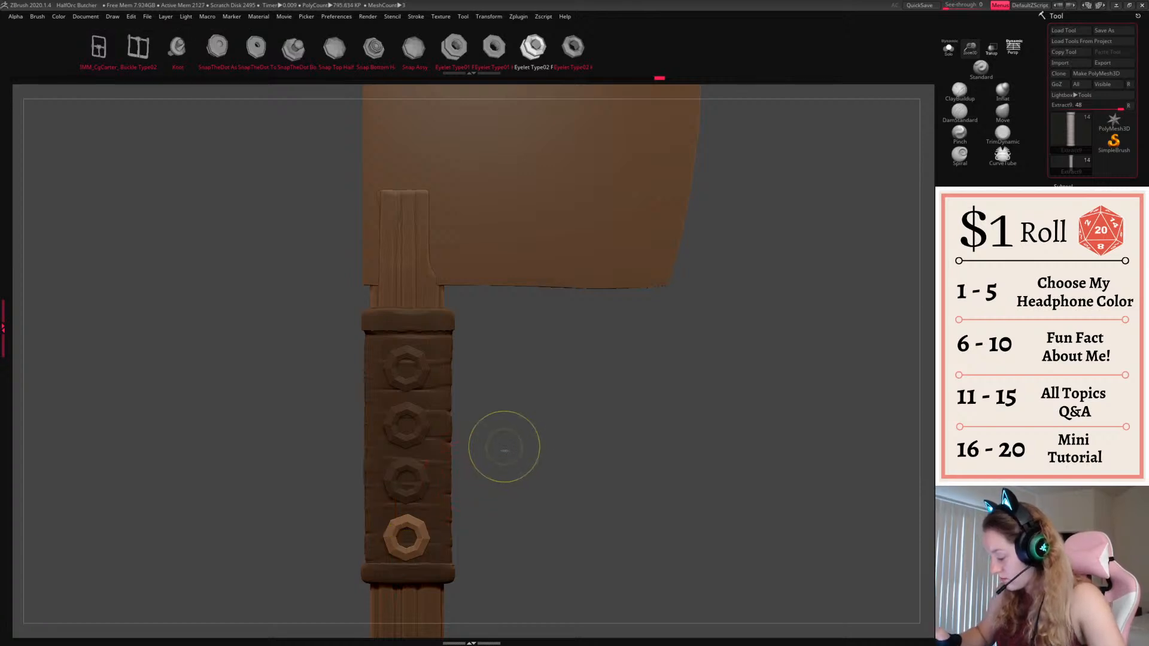
Use part visibility to isolate the four eyelets, then restore the grip with only the eyelets left unmasked
{"action": "mouse_move", "coordinate": [505, 447]}
{"action": "left_mouse_down", "text": "ctrl"}
{"action": "mouse_move", "coordinate": [522, 460]}
{"action": "mouse_move", "coordinate": [540, 440]}
{"action": "left_mouse_up", "text": "ctrl"}
{"action": "left_click", "coordinate": [432, 485], "text": "ctrl+shift"}
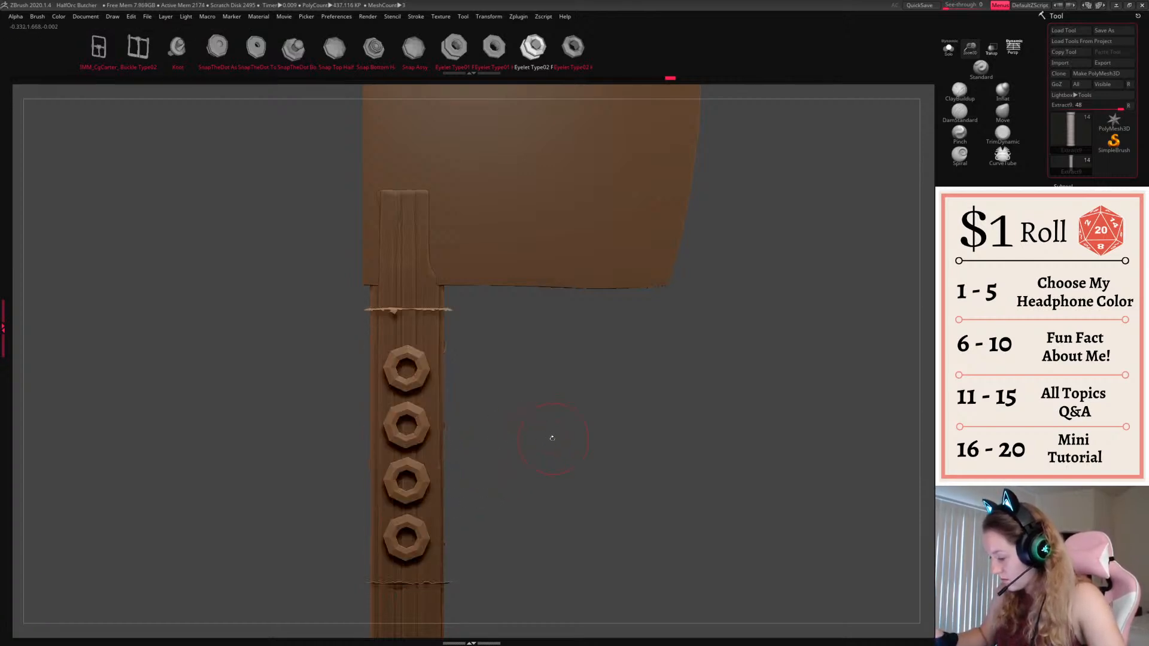
{"action": "left_click", "coordinate": [445, 313], "text": "ctrl+shift"}
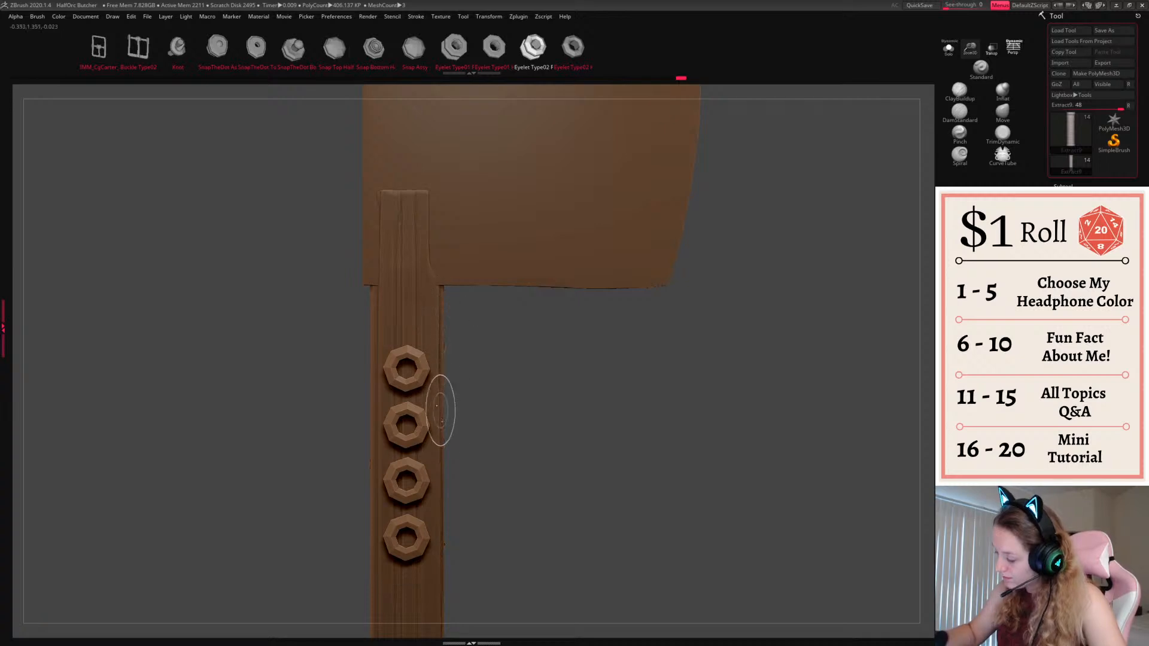
{"action": "left_click", "coordinate": [534, 423], "text": "ctrl"}
{"action": "left_click", "coordinate": [534, 423], "text": "ctrl+shift"}
{"action": "mouse_move", "coordinate": [546, 421]}
{"action": "left_mouse_down"}
{"action": "mouse_move", "coordinate": [519, 419]}
{"action": "mouse_move", "coordinate": [567, 405]}
{"action": "mouse_move", "coordinate": [563, 436]}
{"action": "left_mouse_up"}
{"action": "left_click", "coordinate": [556, 430], "text": "ctrl"}
Move the row of four eyelets slightly up the grip, clear the mask, and lower the subdivision level
{"action": "key", "text": "w"}
{"action": "left_click_drag", "start_coordinate": [395, 585], "coordinate": [395, 579]}
{"action": "key", "text": "q"}
{"action": "left_click_drag", "start_coordinate": [483, 515], "coordinate": [703, 383], "text": "ctrl"}
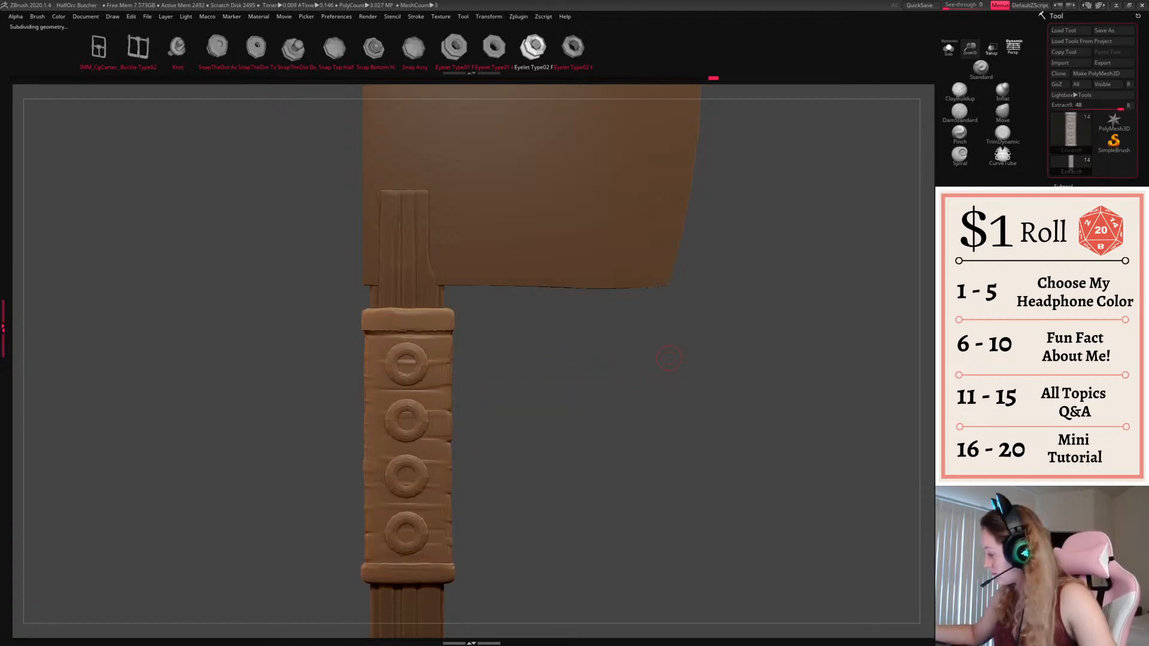
{"action": "key", "text": "shift+d"}
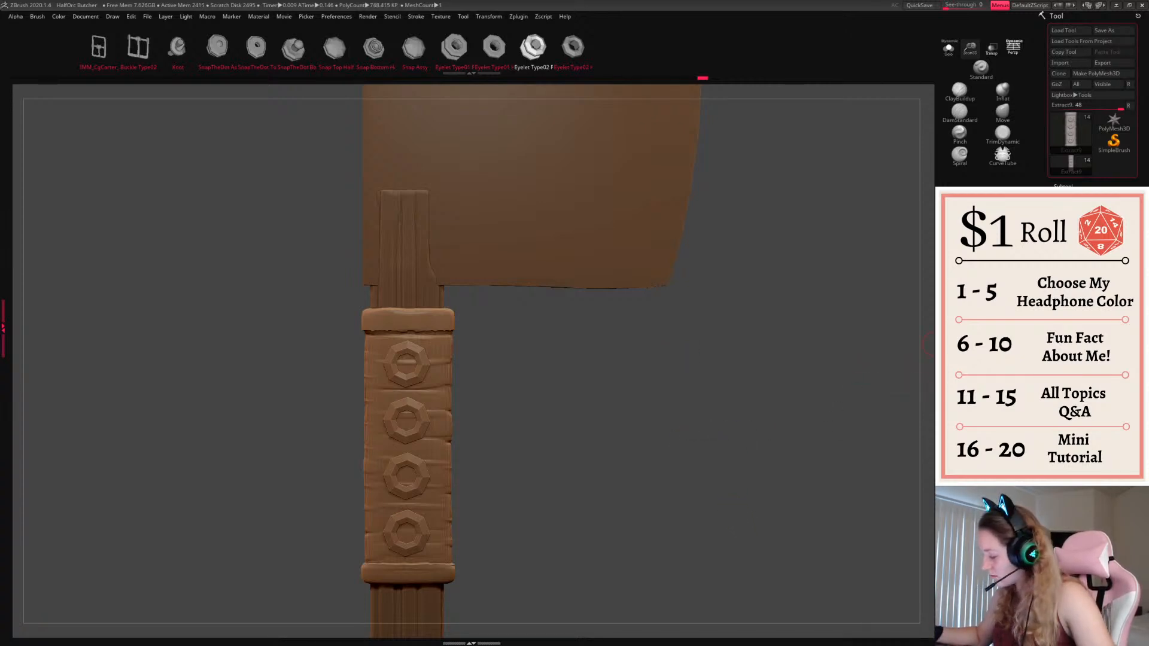
Toggle sculpting symmetry and switch to the DamStandard brush for work on the grip
{"action": "key", "text": "x"}
{"action": "mouse_move", "coordinate": [620, 476]}
{"action": "left_mouse_down"}
{"action": "mouse_move", "coordinate": [838, 479]}
{"action": "mouse_move", "coordinate": [632, 478]}
{"action": "left_mouse_up"}
{"action": "key", "text": "f"}
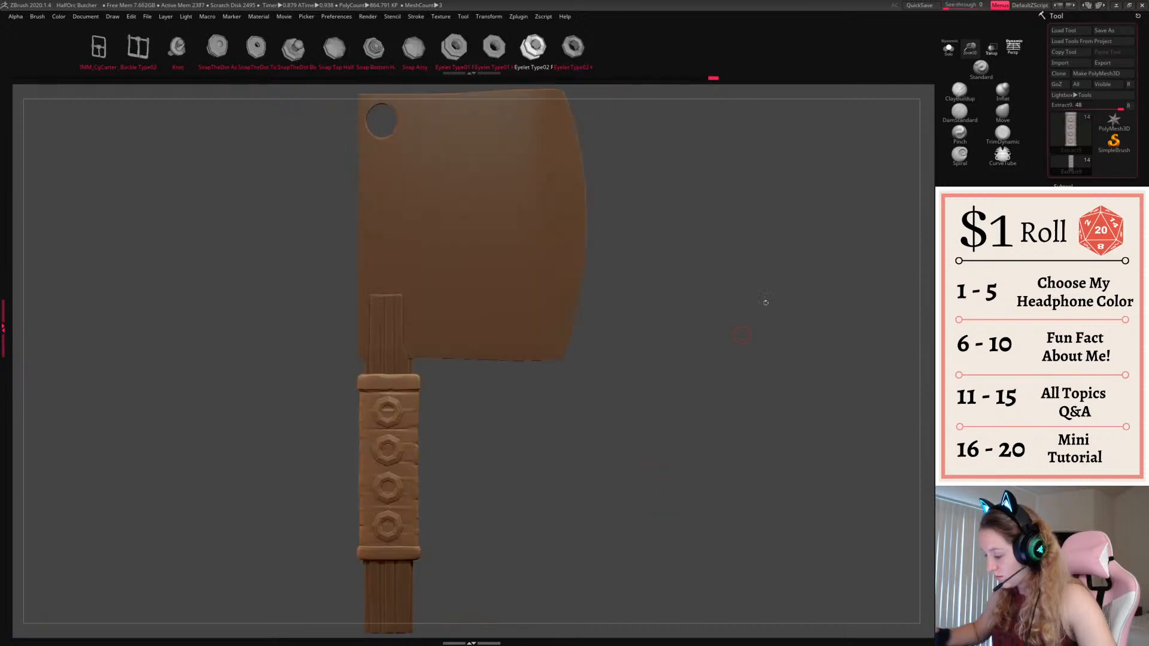
{"action": "left_click_drag", "start_coordinate": [966, 51], "coordinate": [955, 33]}
{"action": "mouse_move", "coordinate": [564, 449]}
{"action": "left_mouse_down"}
{"action": "mouse_move", "coordinate": [667, 451]}
{"action": "mouse_move", "coordinate": [578, 443]}
{"action": "left_mouse_up"}
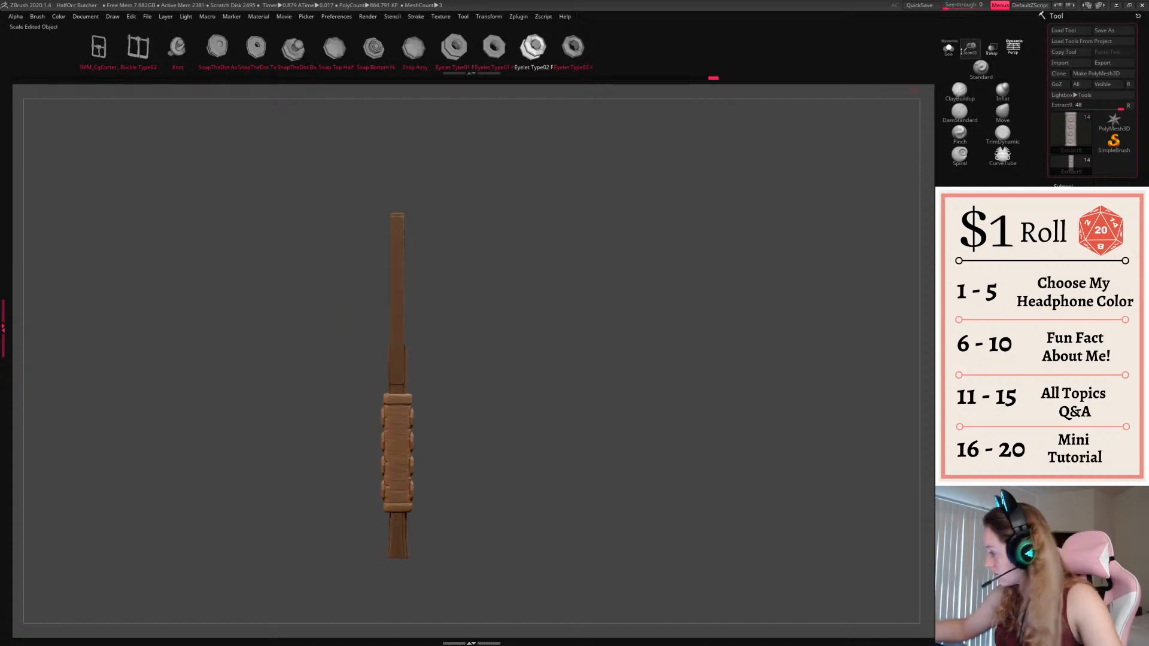
{"action": "left_click_drag", "start_coordinate": [969, 49], "coordinate": [962, 109]}
{"action": "left_click", "coordinate": [963, 109]}
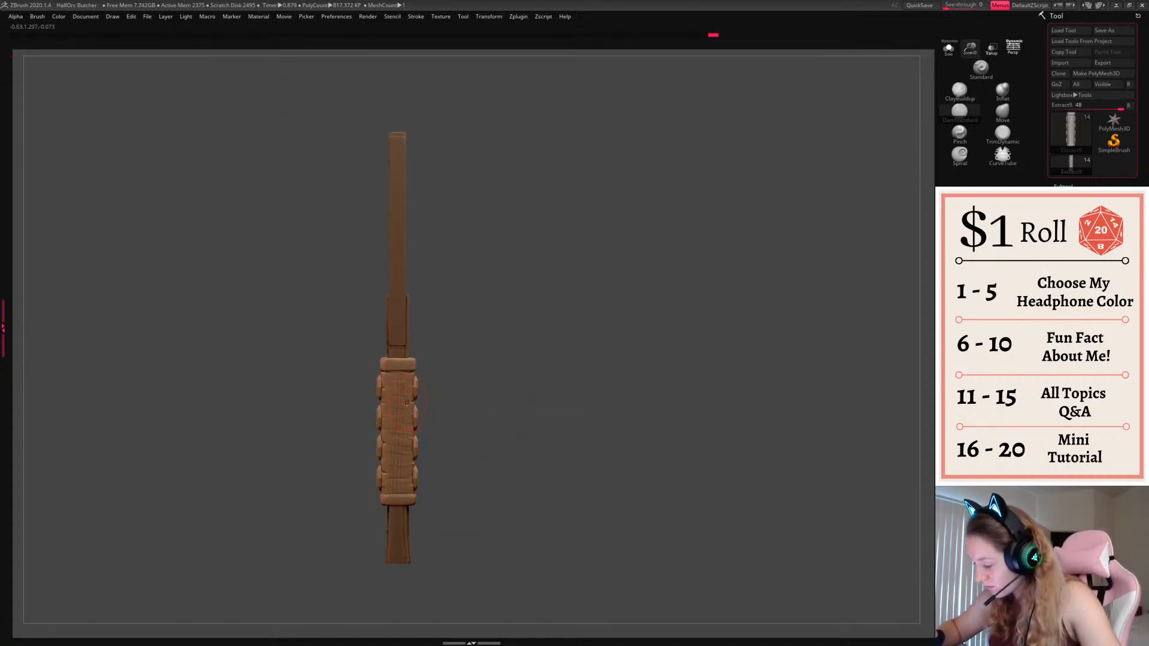
Carve creases along the narrow side of the wrapped grip with the DamStandard brush and smooth them near the lower collar
{"action": "right_click", "coordinate": [423, 395]}
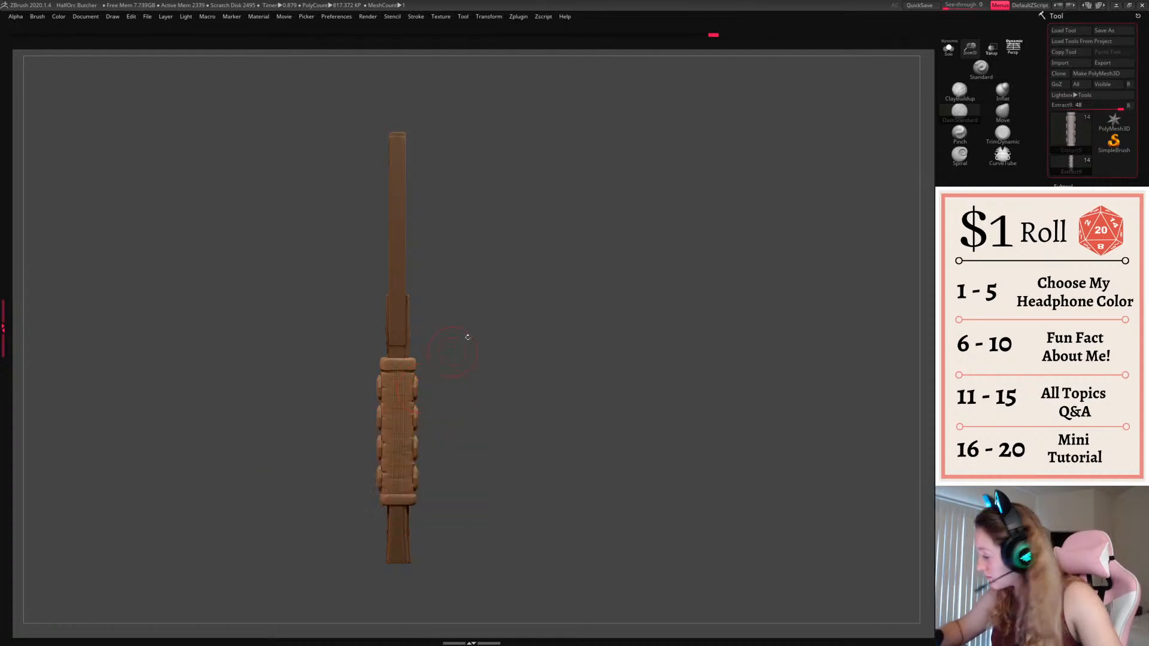
{"action": "right_click", "coordinate": [637, 244]}
{"action": "left_click", "coordinate": [586, 304]}
{"action": "left_click", "coordinate": [634, 347]}
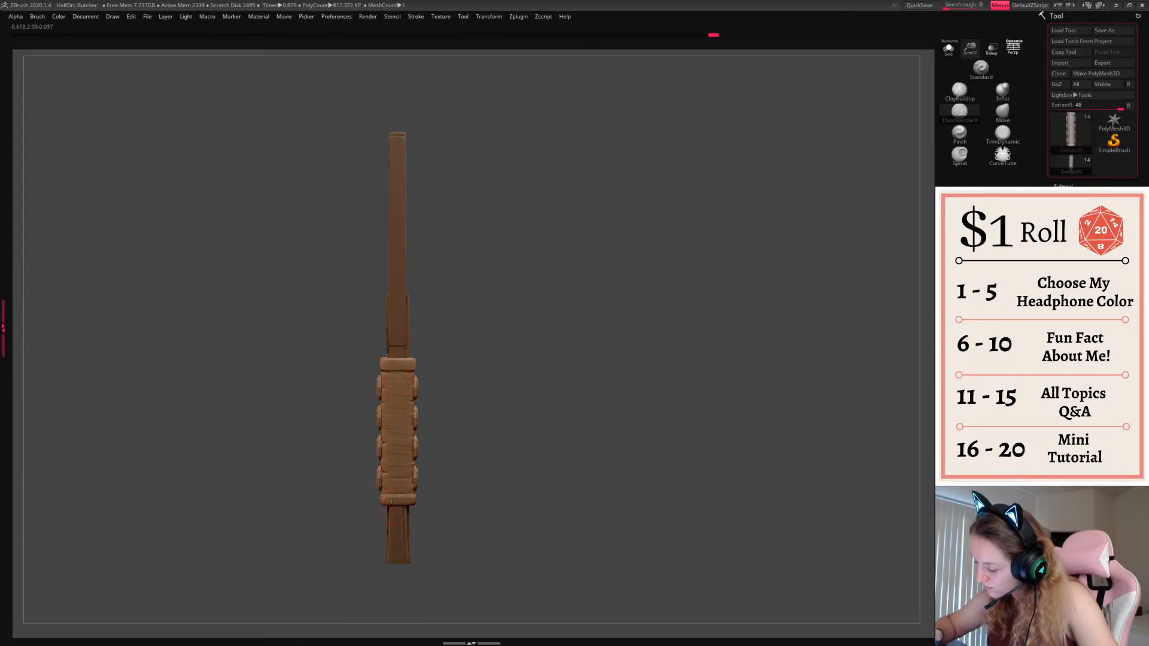
{"action": "left_click_drag", "start_coordinate": [855, 99], "coordinate": [909, 90], "text": "alt"}
{"action": "right_click", "coordinate": [473, 419]}
{"action": "left_click_drag", "start_coordinate": [539, 338], "coordinate": [529, 318], "text": "alt"}
{"action": "right_click", "coordinate": [393, 367]}
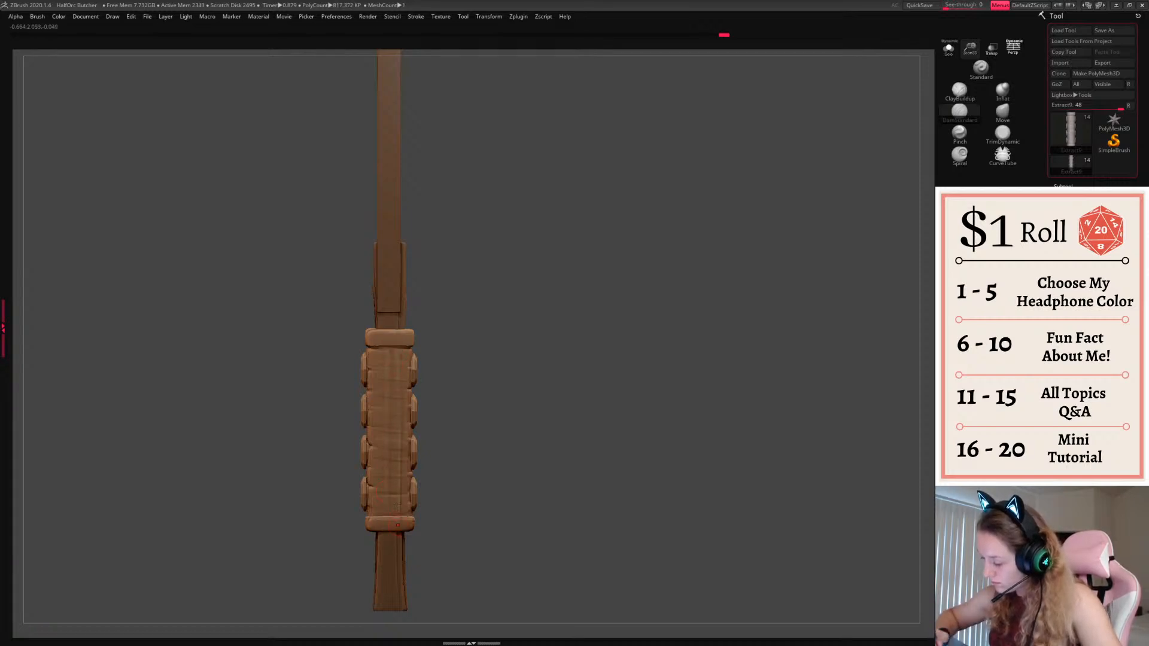
{"action": "left_click_drag", "start_coordinate": [381, 500], "coordinate": [381, 508], "text": "shift"}
{"action": "mouse_move", "coordinate": [467, 464]}
{"action": "left_mouse_down"}
{"action": "mouse_move", "coordinate": [603, 436]}
{"action": "mouse_move", "coordinate": [552, 468]}
{"action": "left_mouse_up"}
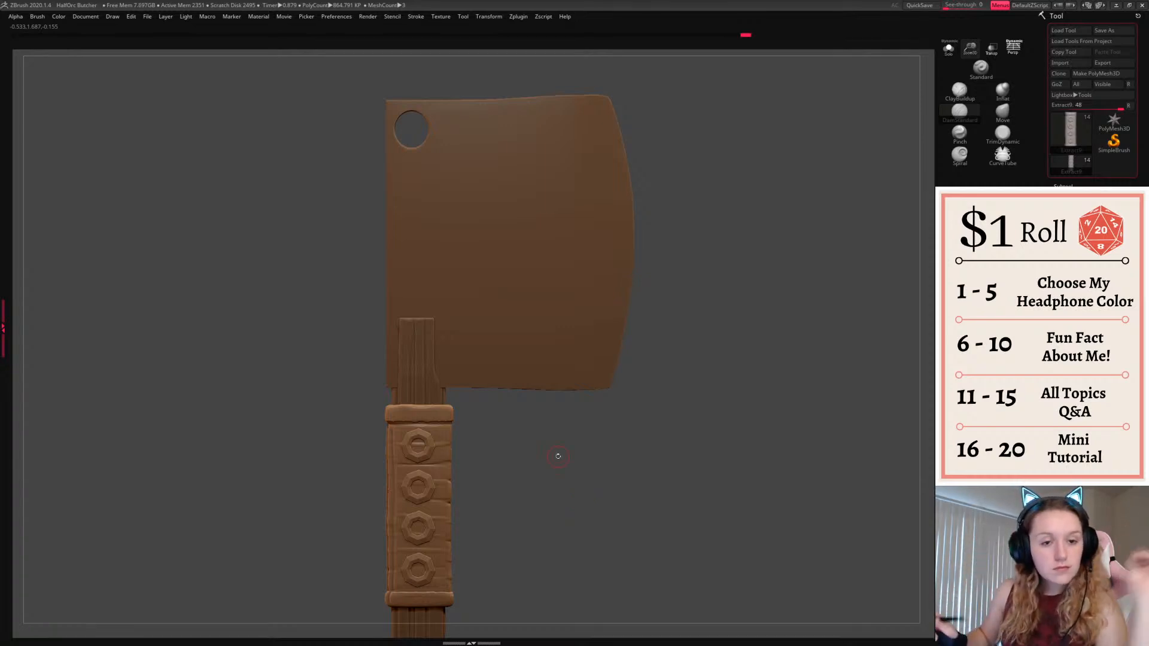
Select the wooden handle, mask all but its top end over the blade, and center the gizmo there
{"action": "left_click", "coordinate": [446, 349], "text": "alt"}
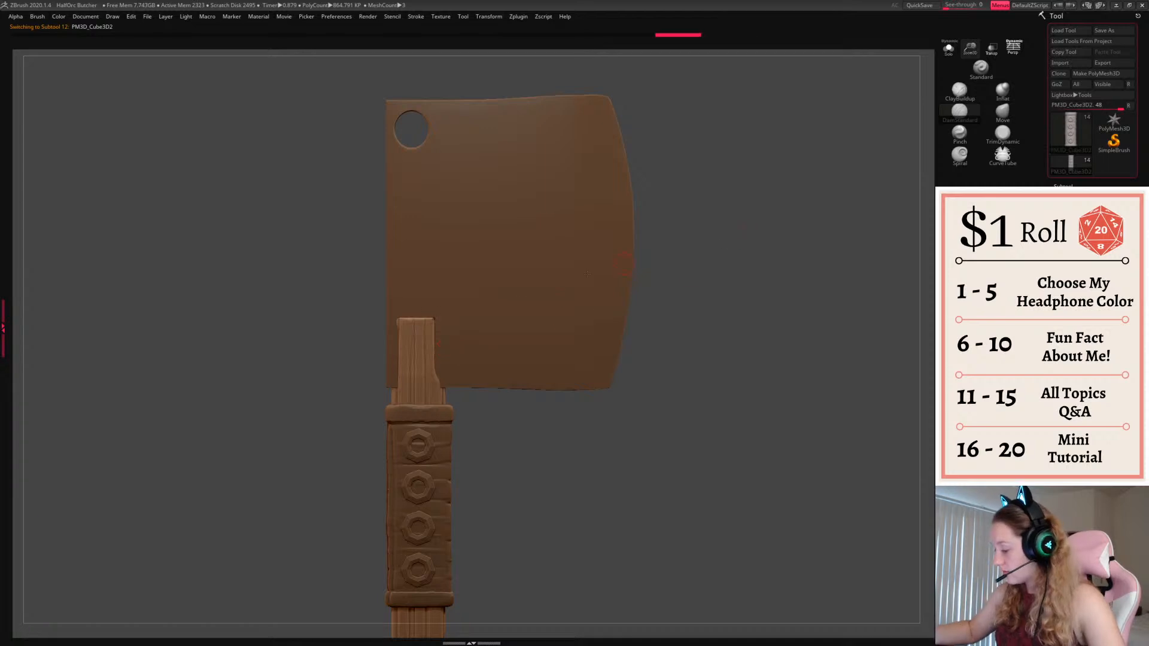
{"action": "left_click_drag", "start_coordinate": [316, 241], "coordinate": [657, 380], "text": "ctrl"}
{"action": "left_click", "coordinate": [726, 328], "text": "ctrl"}
{"action": "key", "text": "w"}
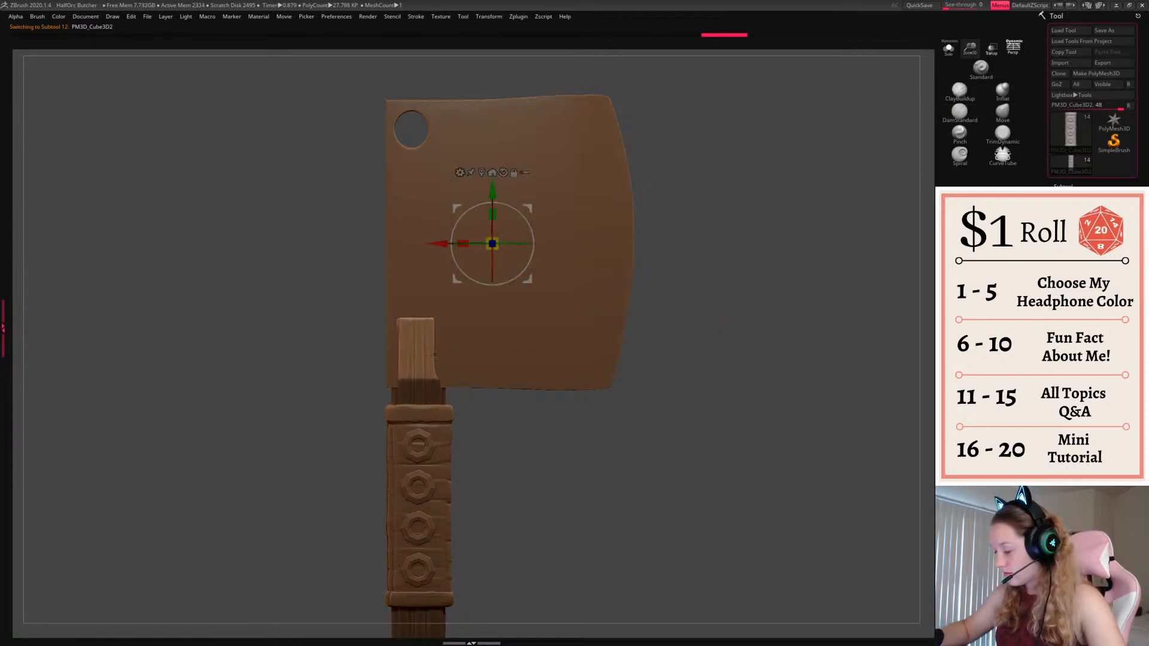
{"action": "left_click", "coordinate": [419, 356]}
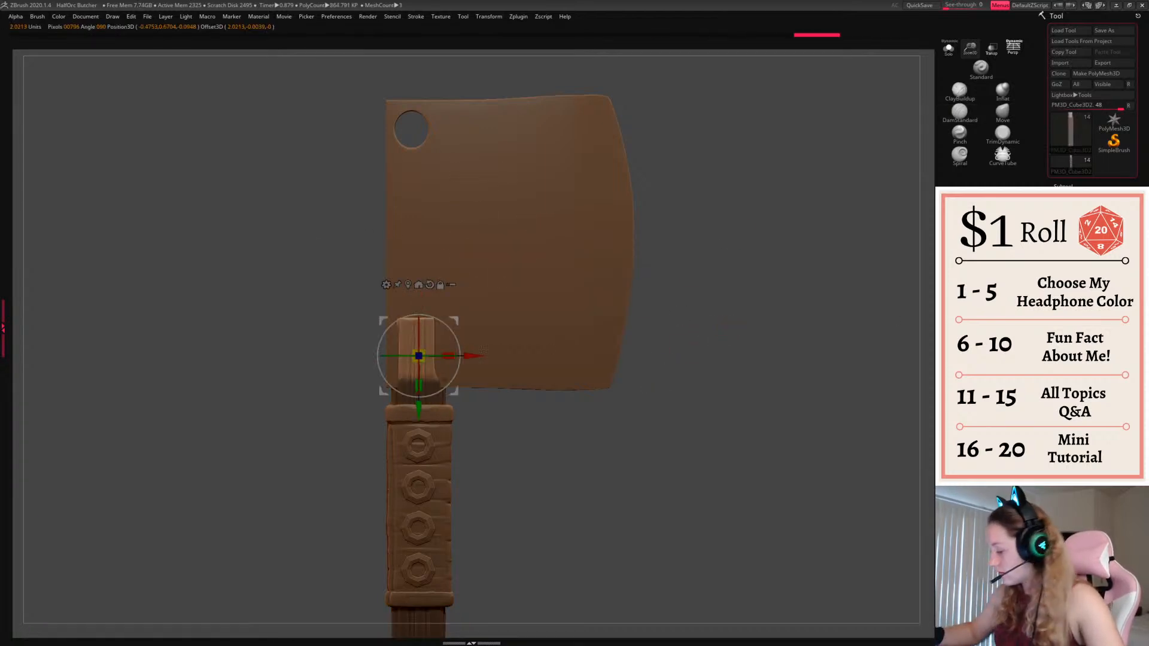
Shorten and widen the handle's top end over the blade, then clear the mask
{"action": "mouse_move", "coordinate": [419, 356]}
{"action": "left_mouse_down"}
{"action": "mouse_move", "coordinate": [431, 344]}
{"action": "mouse_move", "coordinate": [428, 363]}
{"action": "mouse_move", "coordinate": [457, 375]}
{"action": "mouse_move", "coordinate": [457, 343]}
{"action": "left_mouse_up"}
{"action": "key", "text": "ctrl+z"}
{"action": "left_click_drag", "start_coordinate": [420, 408], "coordinate": [421, 394]}
{"action": "left_click_drag", "start_coordinate": [457, 343], "coordinate": [458, 343]}
{"action": "key", "text": "q"}
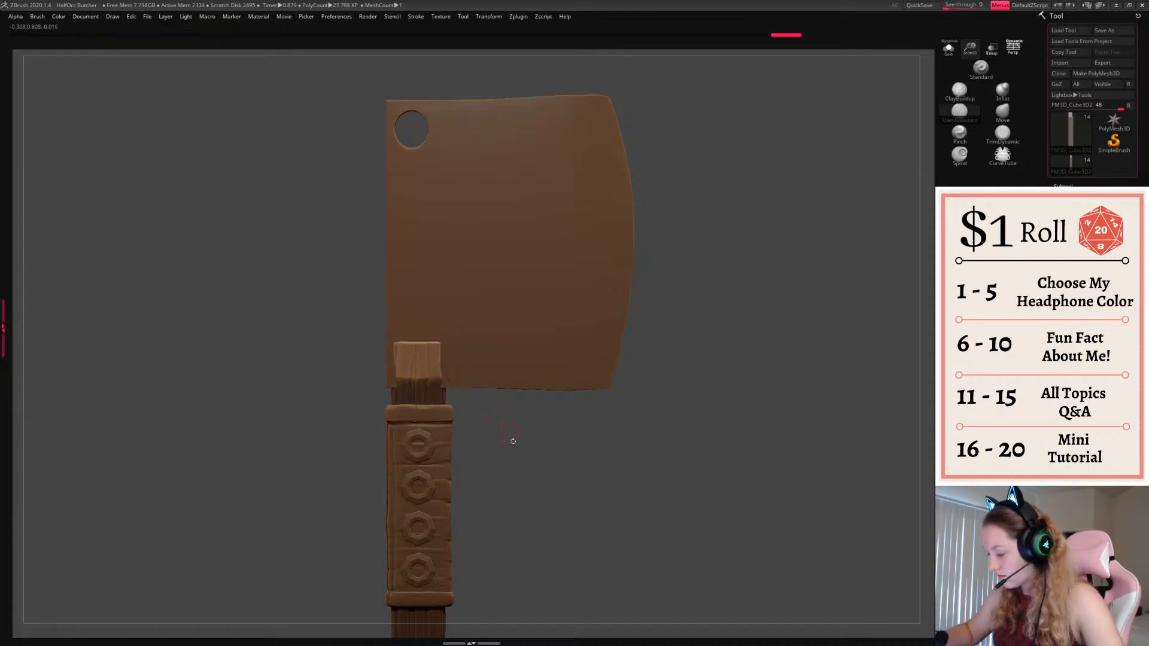
{"action": "mouse_move", "coordinate": [513, 440]}
{"action": "left_mouse_down"}
{"action": "mouse_move", "coordinate": [614, 469]}
{"action": "mouse_move", "coordinate": [544, 462]}
{"action": "left_mouse_up"}
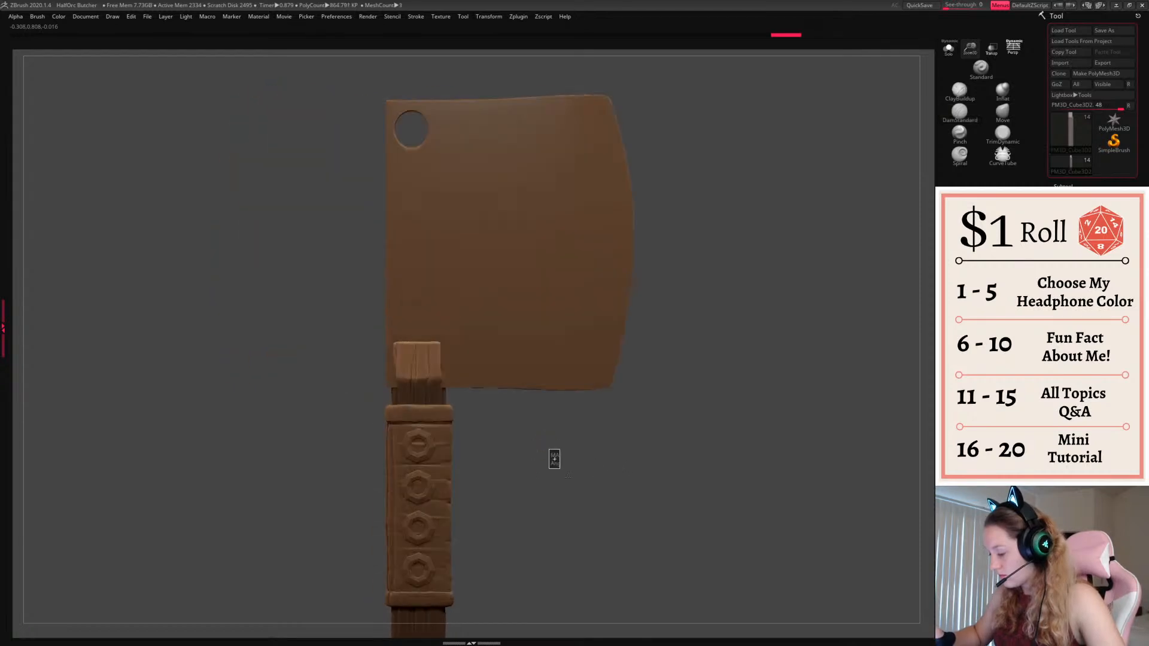
Insert a Snap Top Half part from the IMM Clothing Hardware brush on the handle's top end, deleting the lower subdivision levels
{"action": "key", "text": "b"}
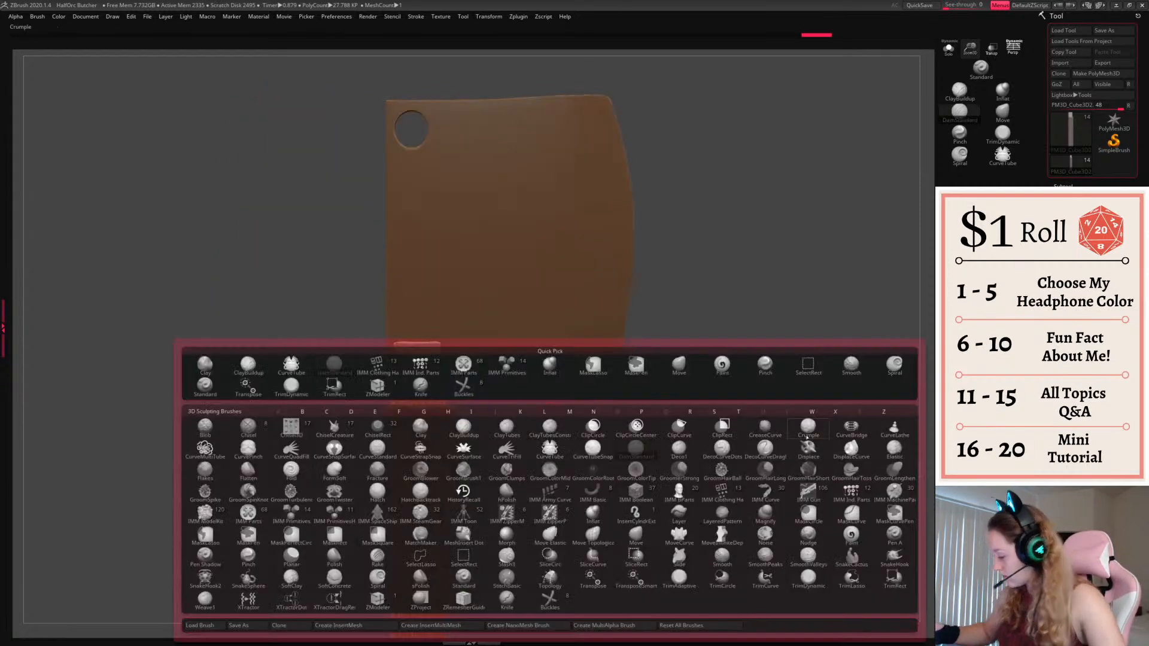
{"action": "left_click", "coordinate": [714, 485]}
{"action": "left_click", "coordinate": [263, 49]}
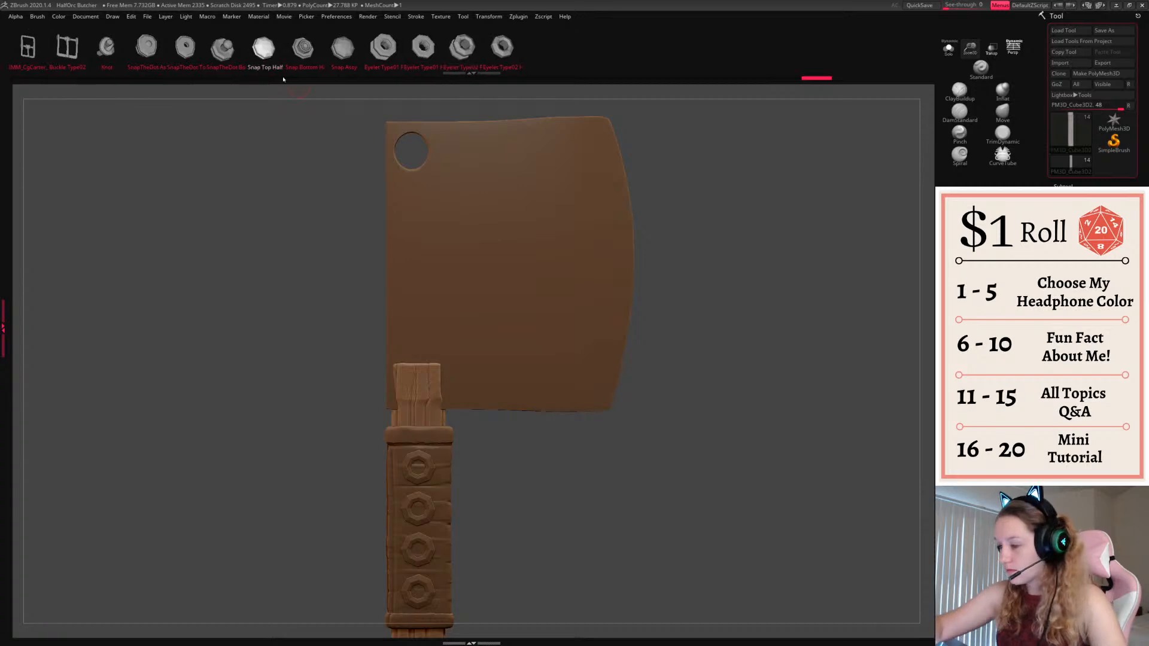
{"action": "left_click", "coordinate": [419, 389]}
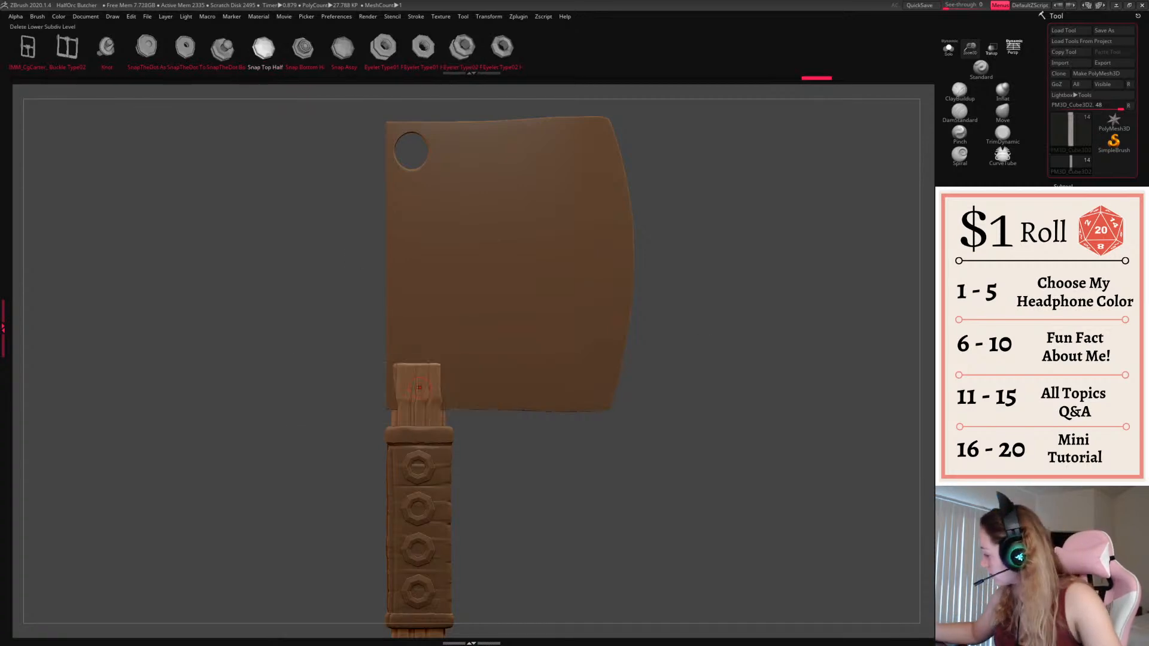
{"action": "left_click_drag", "start_coordinate": [422, 397], "coordinate": [423, 400]}
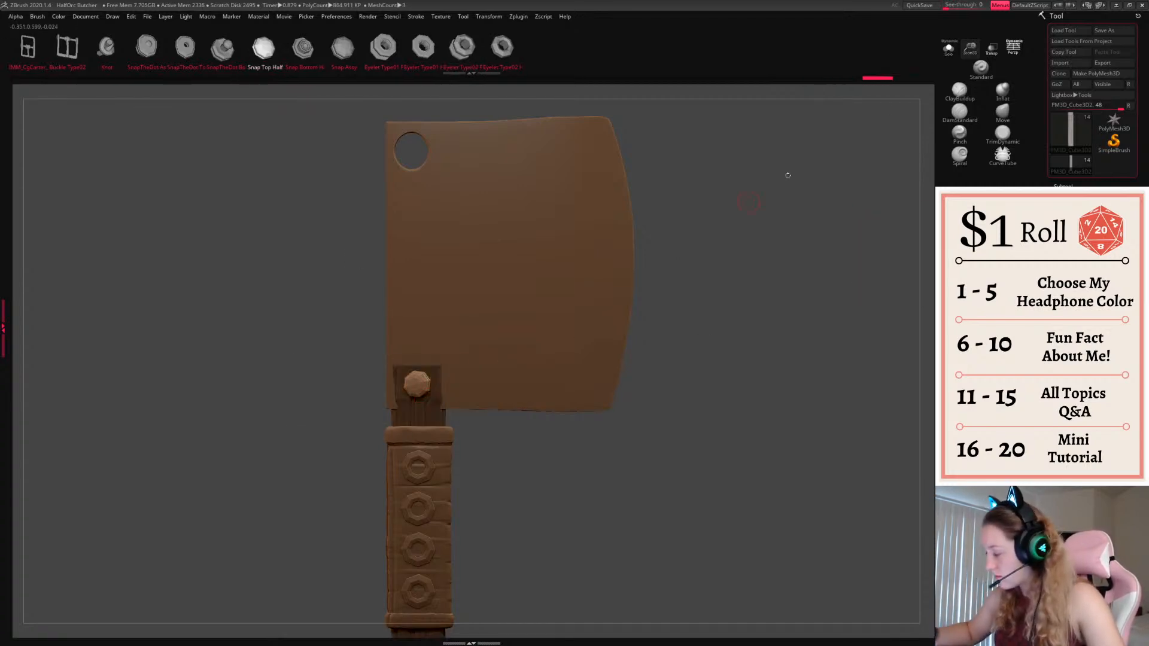
Push the snap inward so it sits against the face of the handle's top end
{"action": "left_click_drag", "start_coordinate": [788, 174], "coordinate": [787, 231], "text": "alt"}
{"action": "key", "text": "ctrl+z"}
{"action": "left_click_drag", "start_coordinate": [419, 393], "coordinate": [456, 382]}
{"action": "left_click_drag", "start_coordinate": [527, 444], "coordinate": [603, 450]}
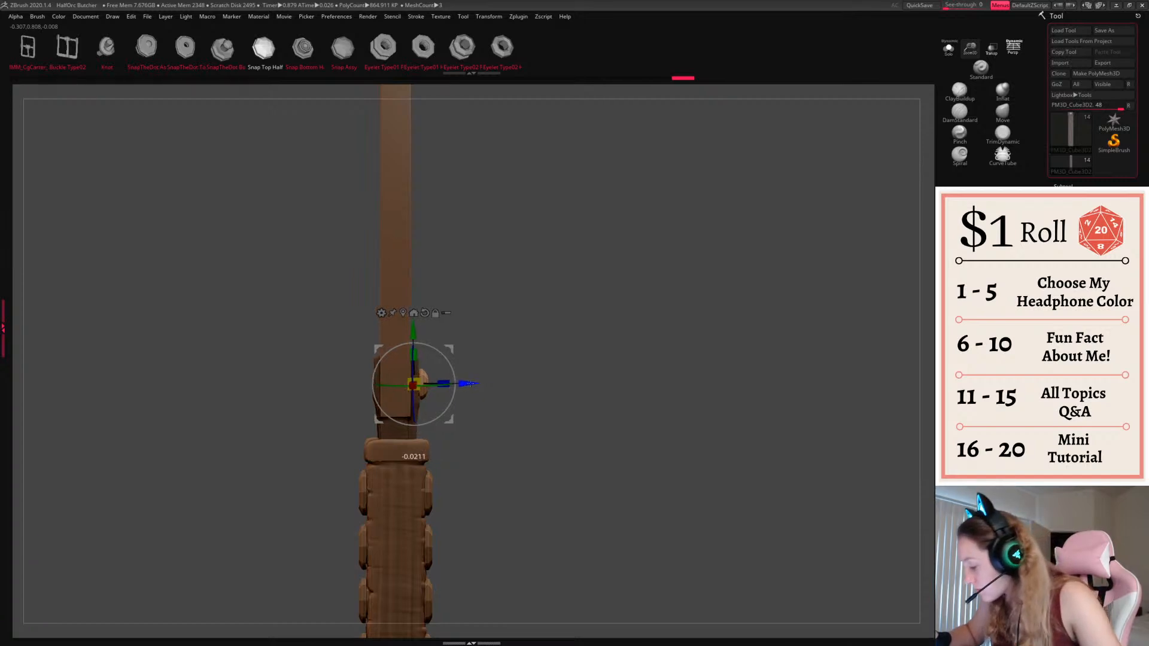
{"action": "left_click_drag", "start_coordinate": [471, 384], "coordinate": [470, 384]}
{"action": "key", "text": "q"}
Place a second snap on the opposite face of the handle's top end, facing outward
{"action": "left_click_drag", "start_coordinate": [522, 421], "coordinate": [443, 446]}
{"action": "mouse_move", "coordinate": [519, 471]}
{"action": "left_mouse_down"}
{"action": "mouse_move", "coordinate": [559, 505]}
{"action": "mouse_move", "coordinate": [533, 491]}
{"action": "mouse_move", "coordinate": [580, 479]}
{"action": "mouse_move", "coordinate": [518, 397]}
{"action": "mouse_move", "coordinate": [604, 494]}
{"action": "left_mouse_up"}
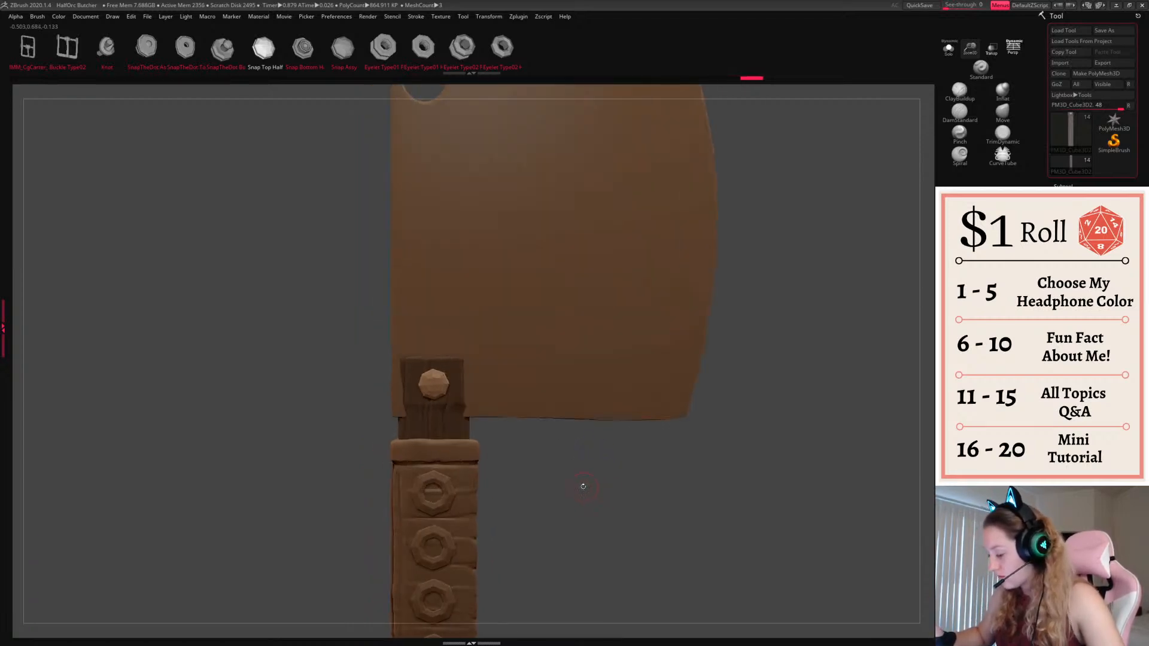
{"action": "key", "text": "w"}
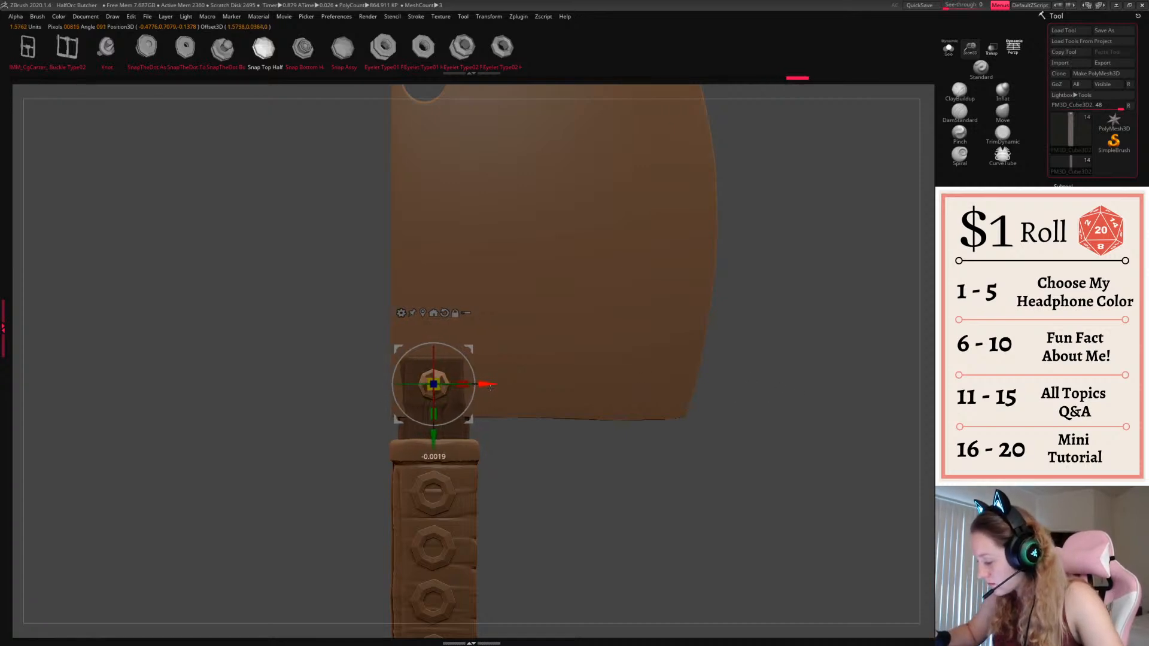
{"action": "mouse_move", "coordinate": [489, 387]}
{"action": "left_mouse_down"}
{"action": "mouse_move", "coordinate": [462, 385]}
{"action": "mouse_move", "coordinate": [688, 395]}
{"action": "left_mouse_up"}
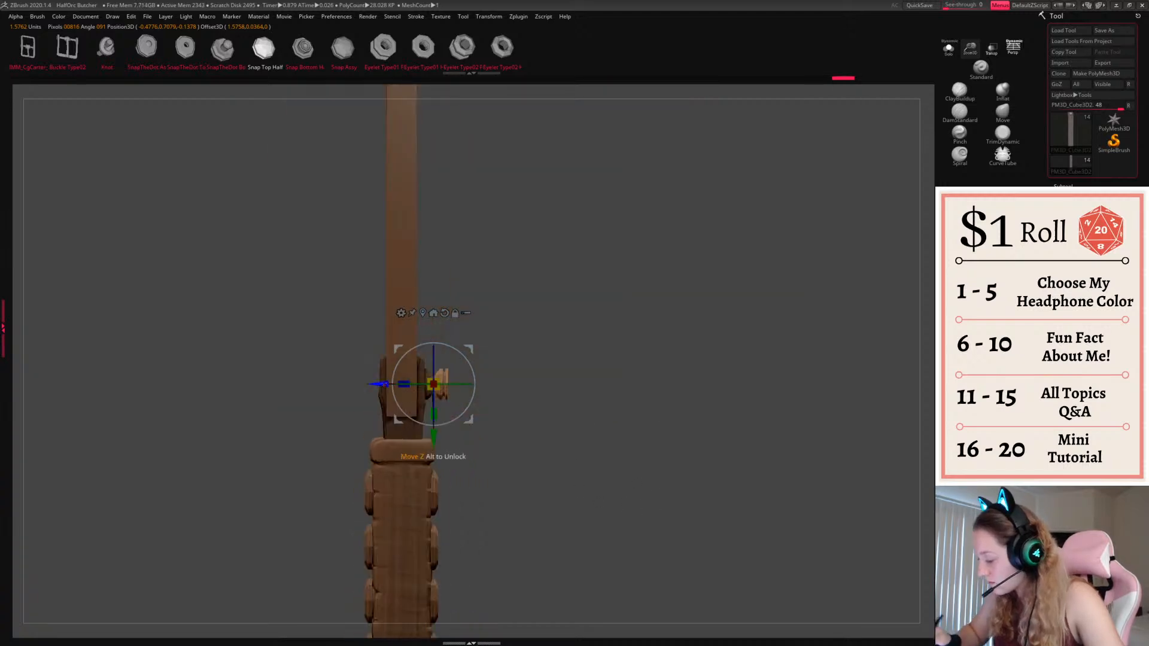
{"action": "mouse_move", "coordinate": [378, 385]}
{"action": "left_mouse_down"}
{"action": "mouse_move", "coordinate": [303, 436]}
{"action": "mouse_move", "coordinate": [316, 436]}
{"action": "left_mouse_up"}
{"action": "key", "text": "q"}
{"action": "mouse_move", "coordinate": [485, 432]}
{"action": "left_mouse_down", "text": "shift"}
{"action": "mouse_move", "coordinate": [573, 428]}
{"action": "mouse_move", "coordinate": [559, 401]}
{"action": "mouse_move", "coordinate": [600, 377]}
{"action": "left_mouse_up", "text": "shift"}
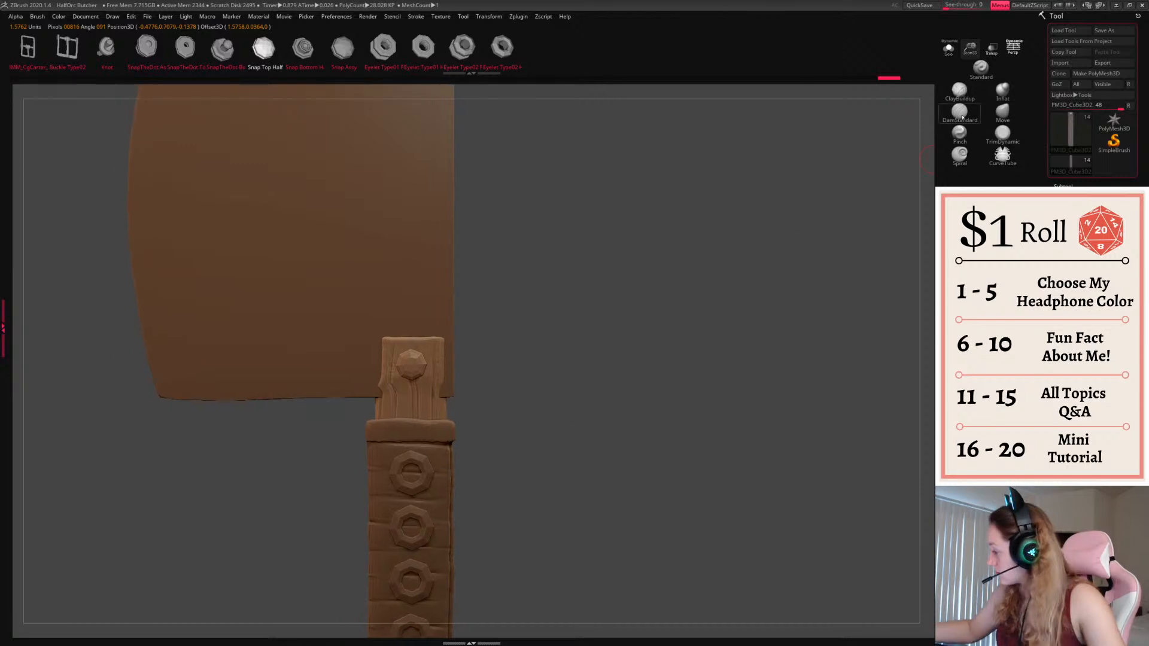
Carve extra wood grain into the handle's exposed top end around the snaps with the DamStandard brush
{"action": "left_click", "coordinate": [960, 113]}
{"action": "key", "text": "space"}
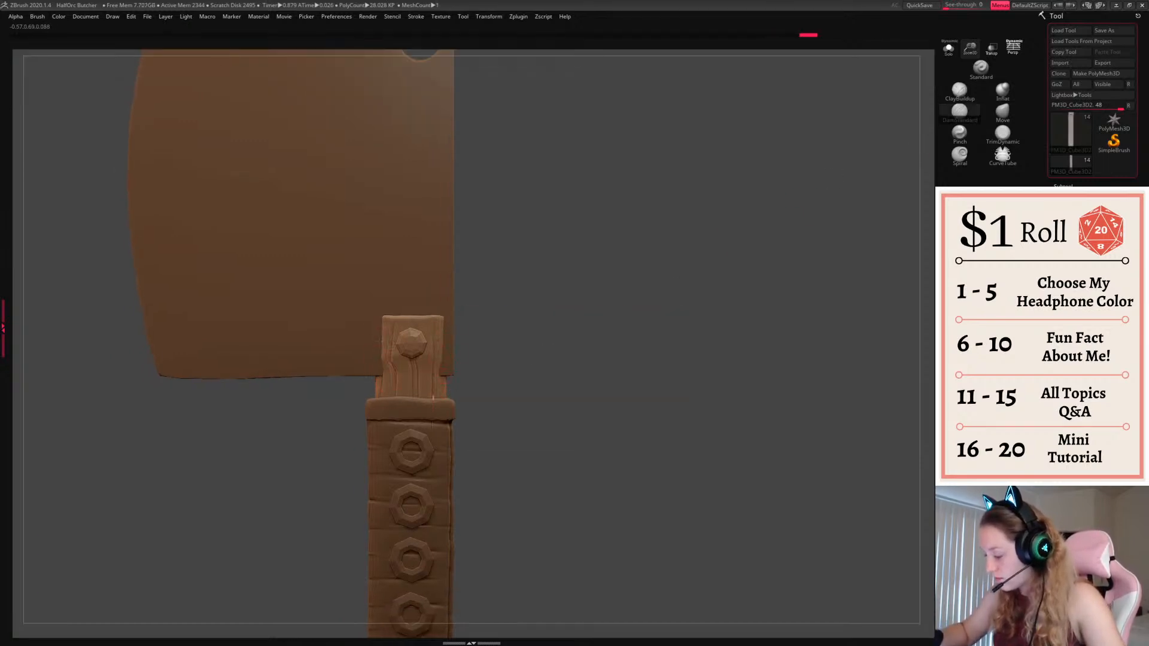
{"action": "left_click_drag", "start_coordinate": [578, 321], "coordinate": [570, 428]}
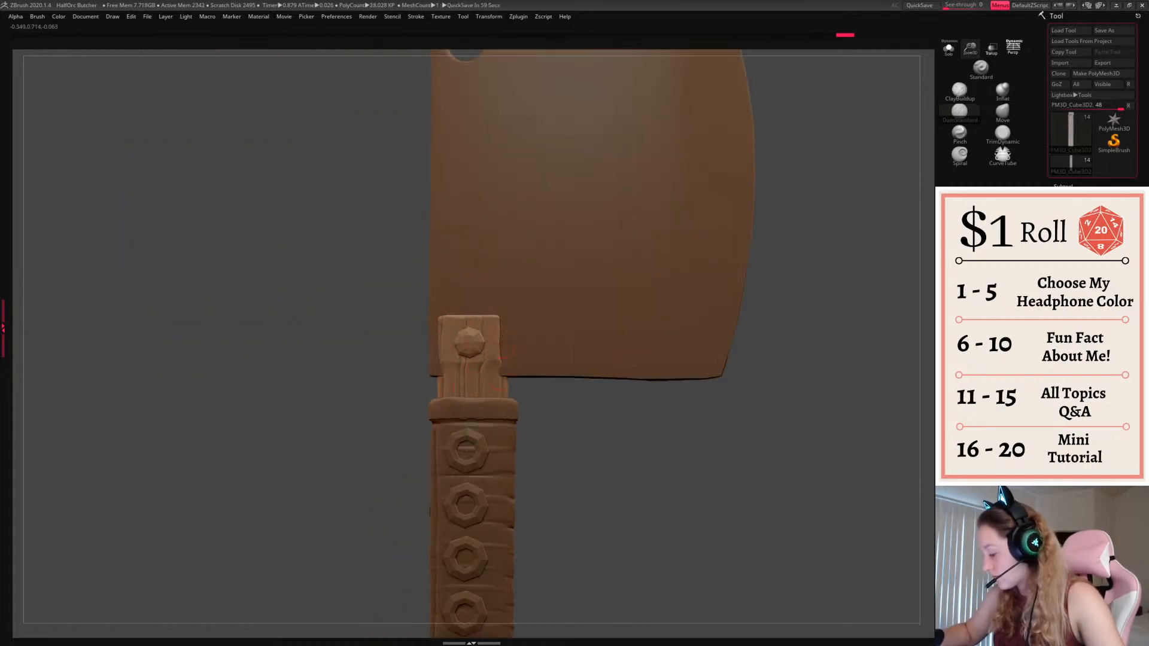
{"action": "left_click_drag", "start_coordinate": [613, 447], "coordinate": [616, 457], "text": "shift"}
{"action": "key", "text": "f"}
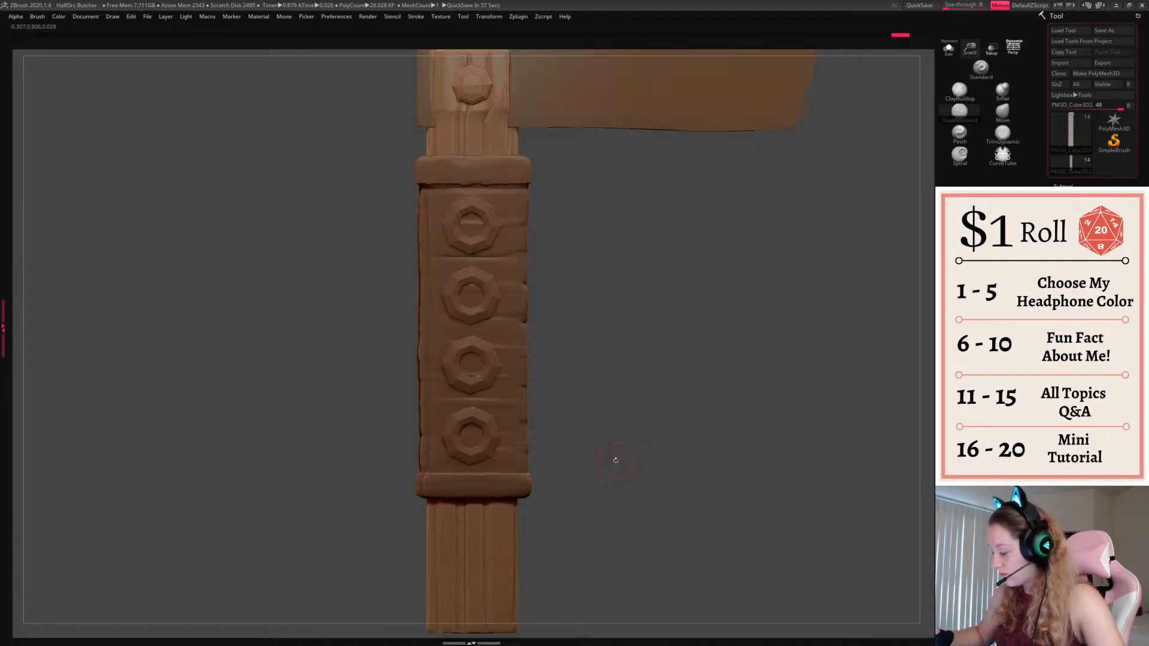
{"action": "key", "text": "f"}
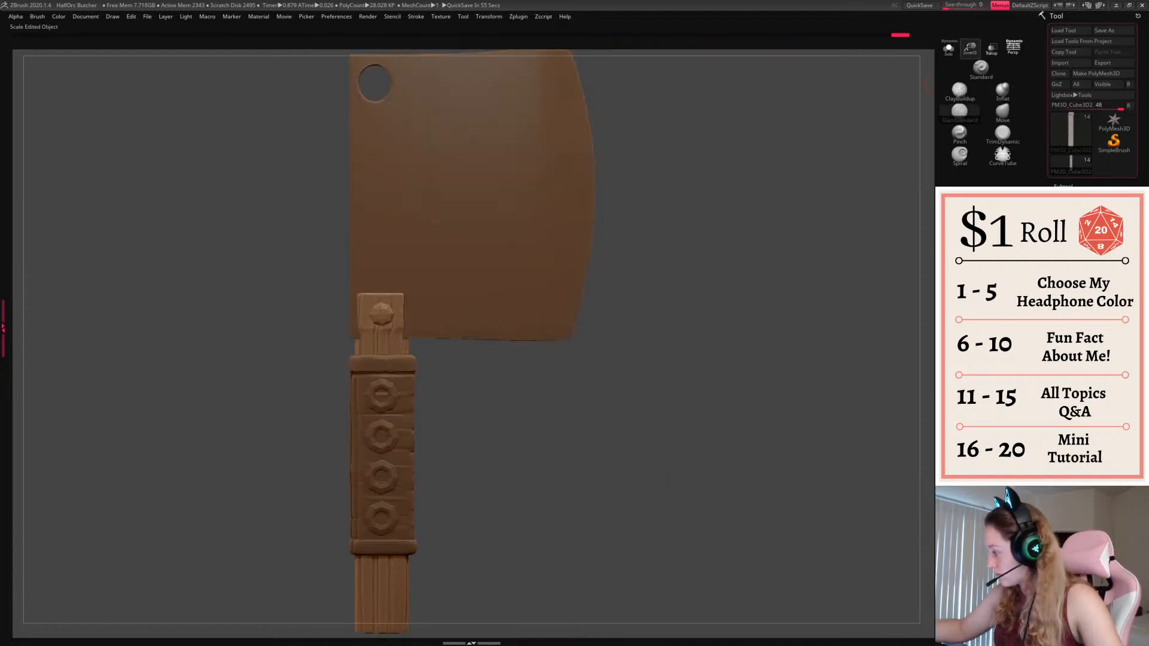
Select the cleaver blade and assign Alpha 58 to the DamStandard brush
{"action": "left_click_drag", "start_coordinate": [966, 49], "coordinate": [940, 102]}
{"action": "left_click", "coordinate": [479, 365], "text": "alt"}
{"action": "right_click", "coordinate": [517, 383]}
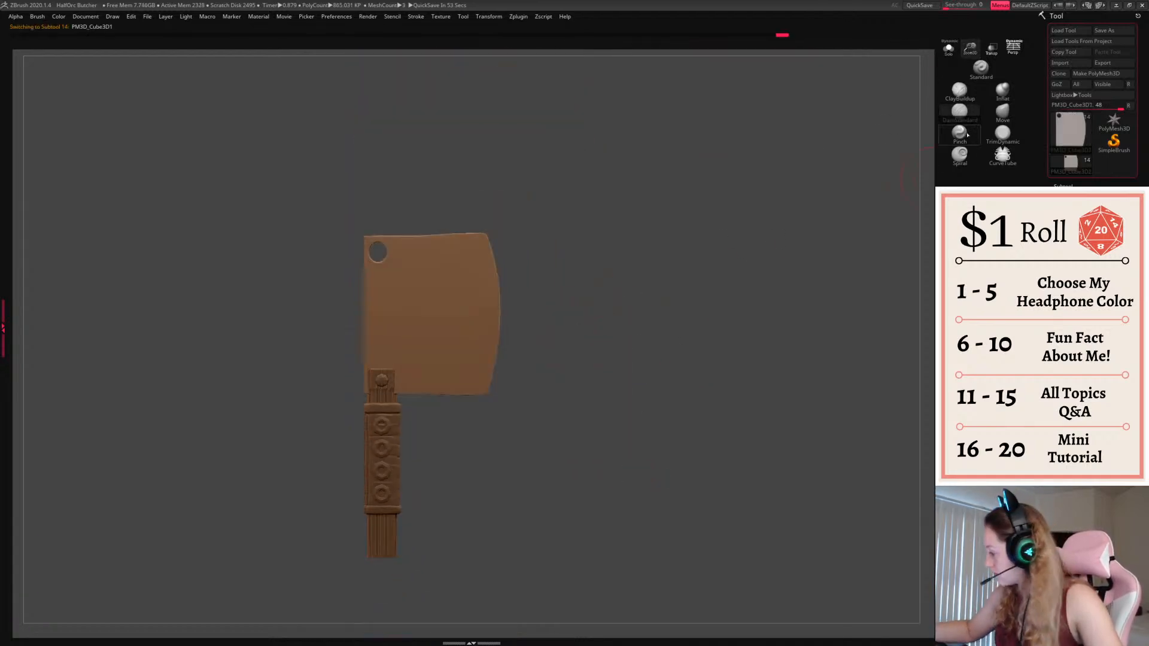
{"action": "right_click", "coordinate": [603, 337]}
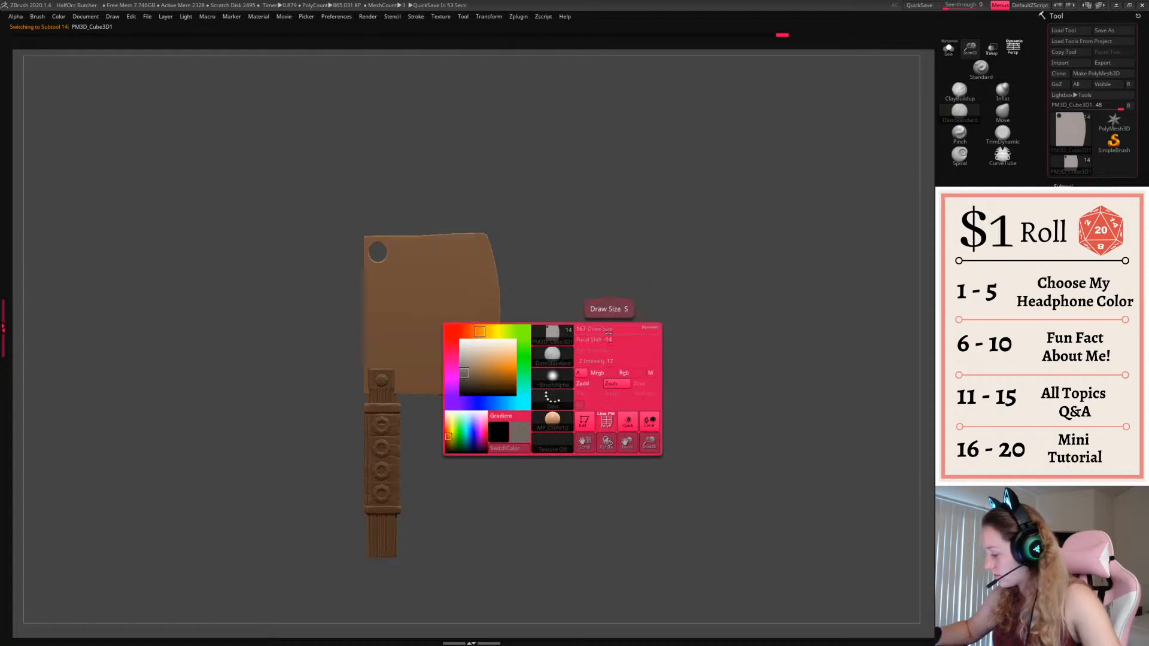
{"action": "left_click", "coordinate": [553, 400]}
{"action": "left_click", "coordinate": [603, 413]}
{"action": "left_click", "coordinate": [537, 397]}
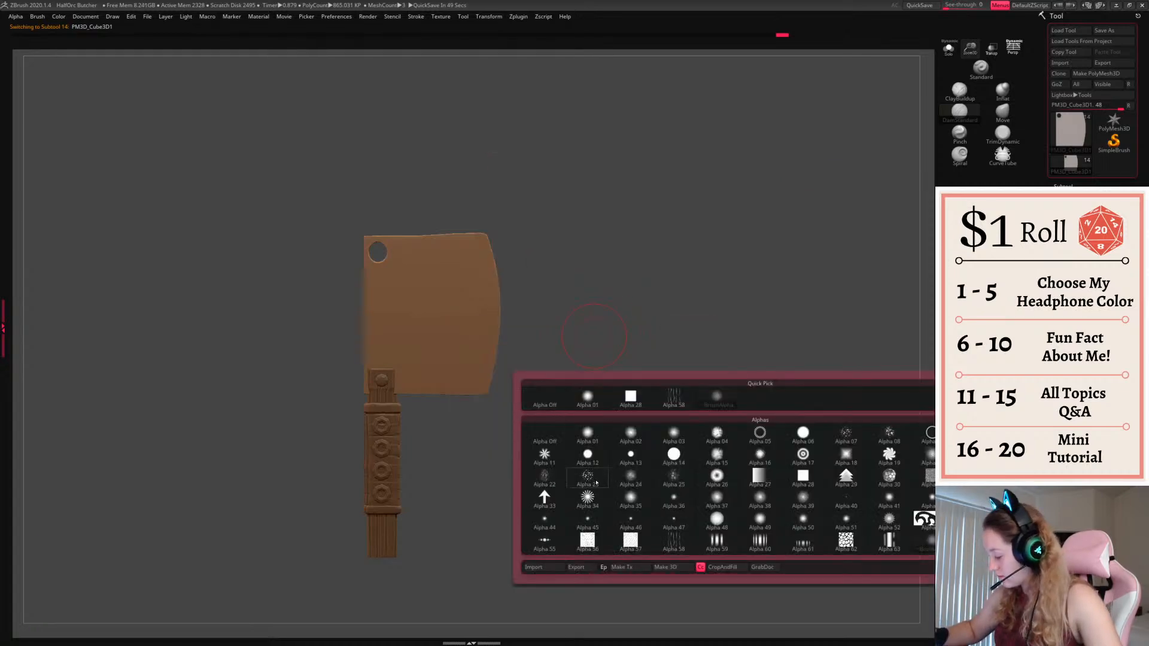
{"action": "left_click", "coordinate": [661, 543]}
Undo the trial cuts on the blade and remesh it more densely with DynaMesh
{"action": "right_click", "coordinate": [523, 344]}
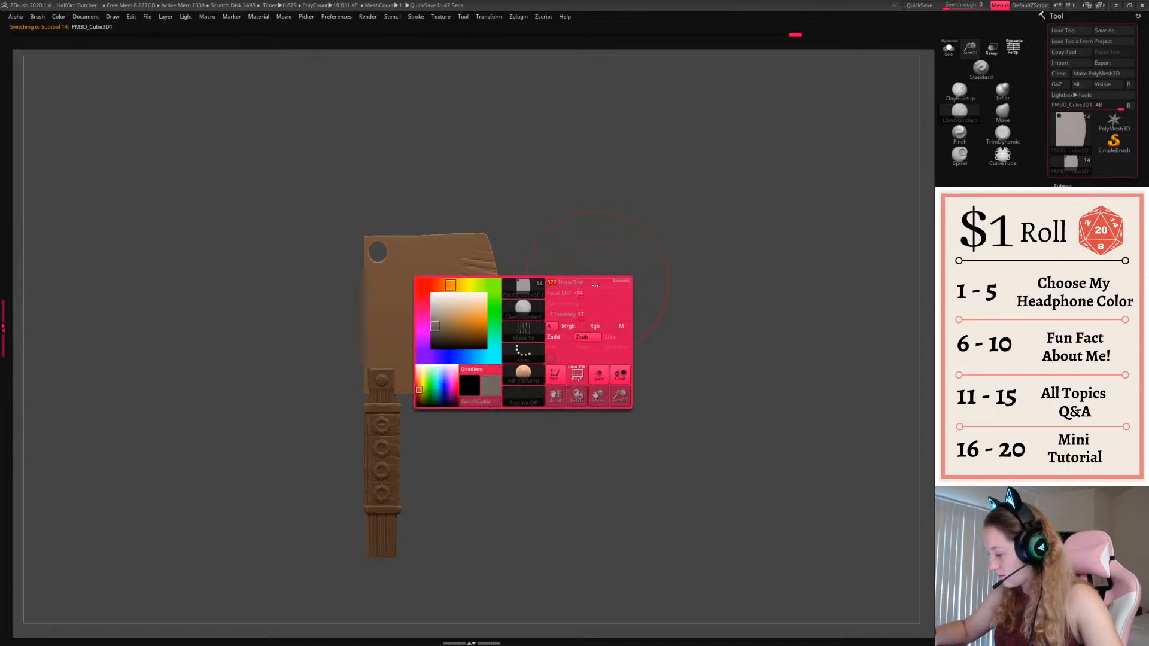
{"action": "key", "text": "ctrl+z"}
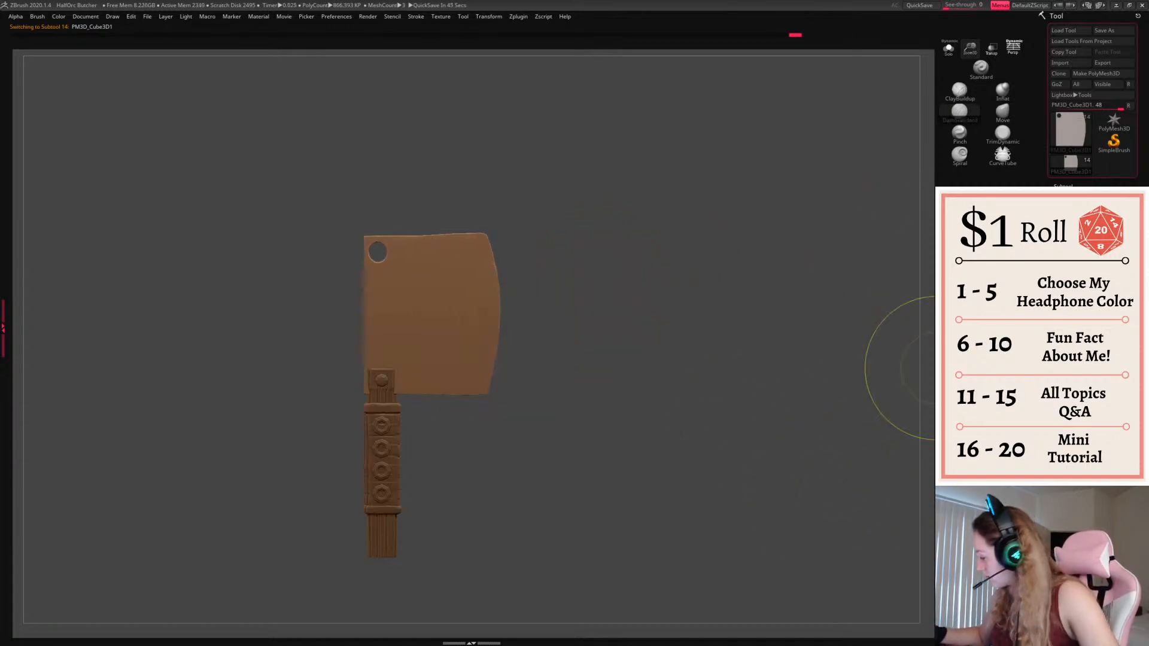
{"action": "left_click_drag", "start_coordinate": [725, 443], "coordinate": [774, 516], "text": "ctrl"}
{"action": "key", "text": "shift+f"}
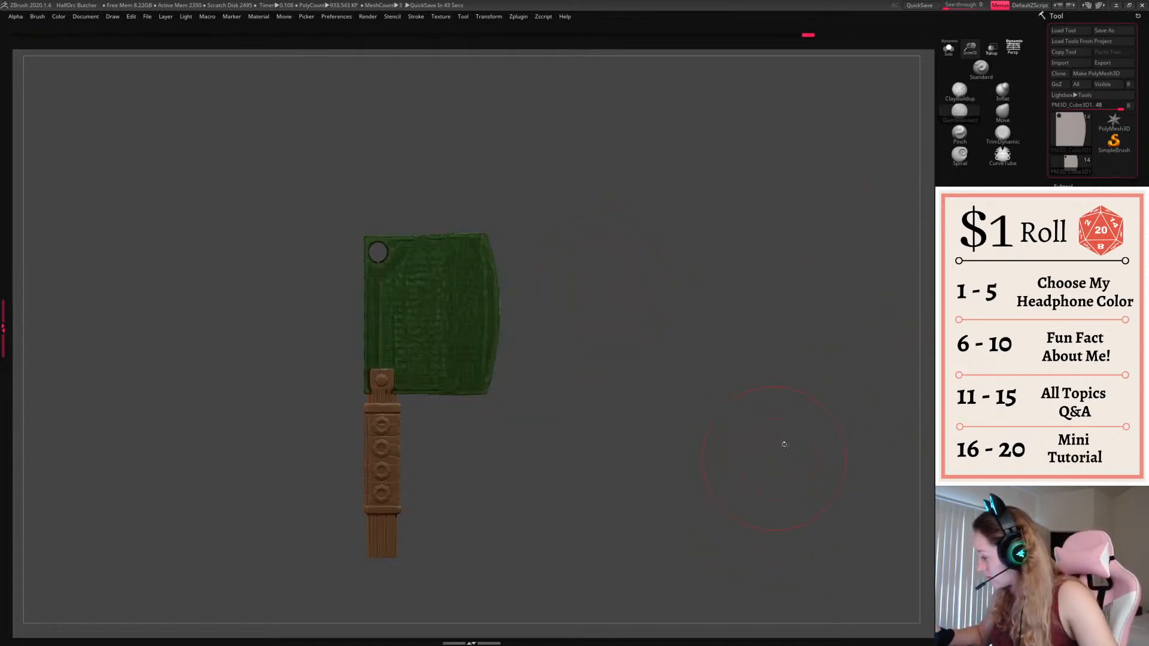
{"action": "key", "text": "shift+f"}
{"action": "key", "text": "ctrl+shift+z"}
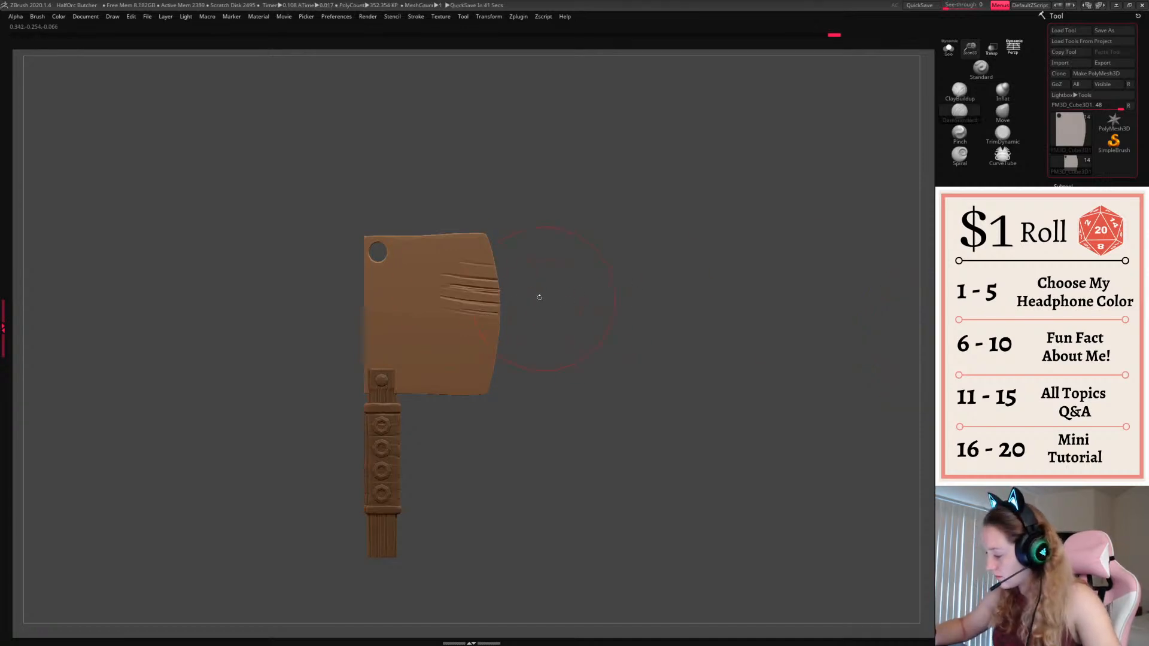
{"action": "key", "text": "ctrl+z"}
{"action": "key", "text": "ctrl+shift+z"}
{"action": "key", "text": "space"}
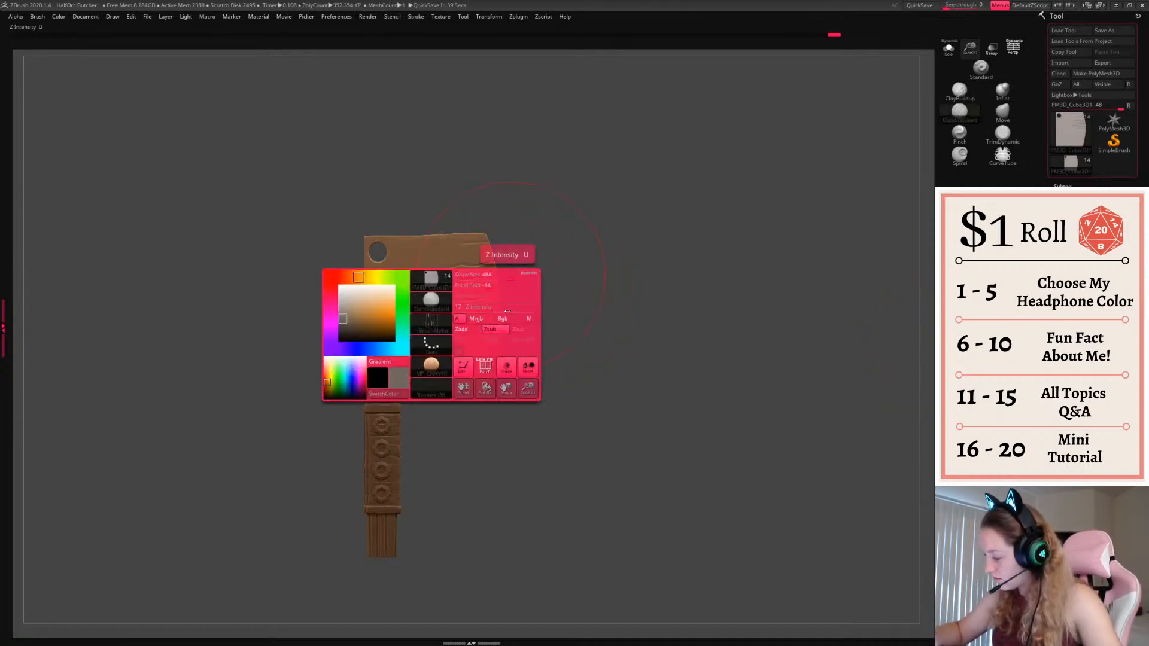
{"action": "key", "text": "ctrl+z"}
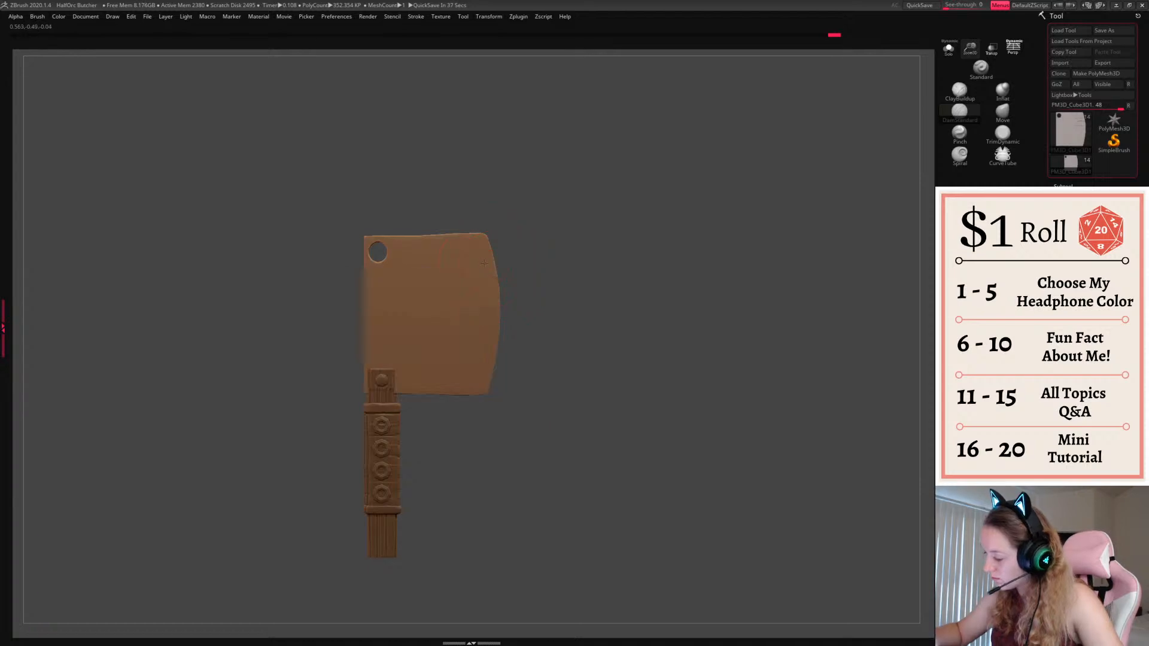
{"action": "key", "text": "space"}
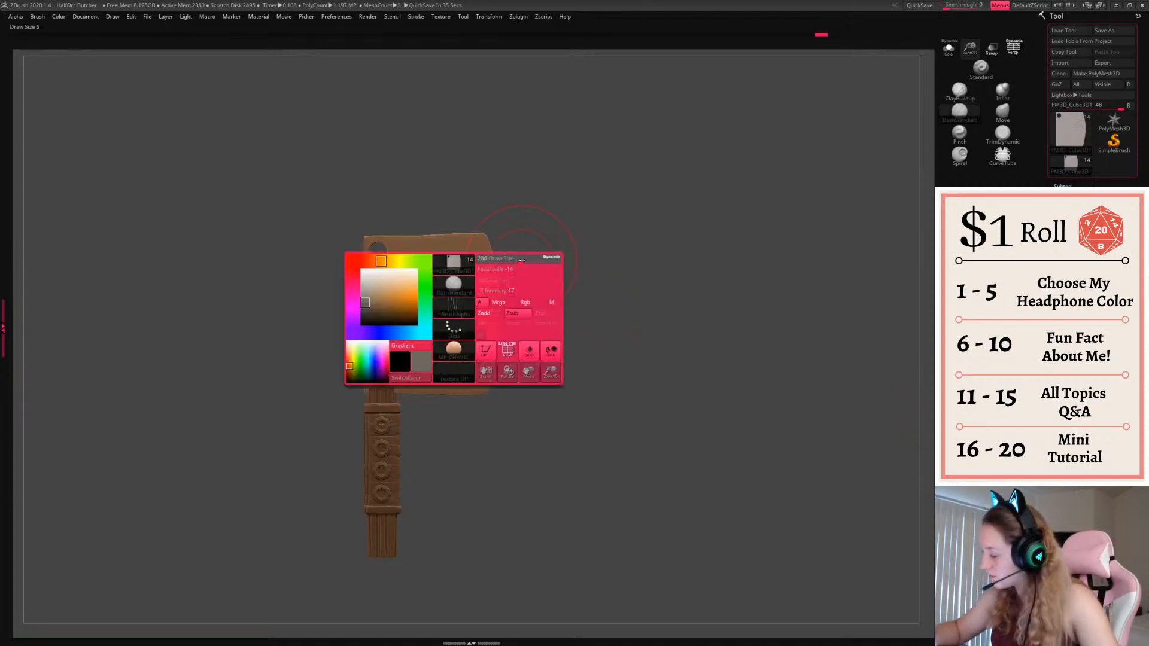
{"action": "left_click_drag", "start_coordinate": [450, 275], "coordinate": [527, 265]}
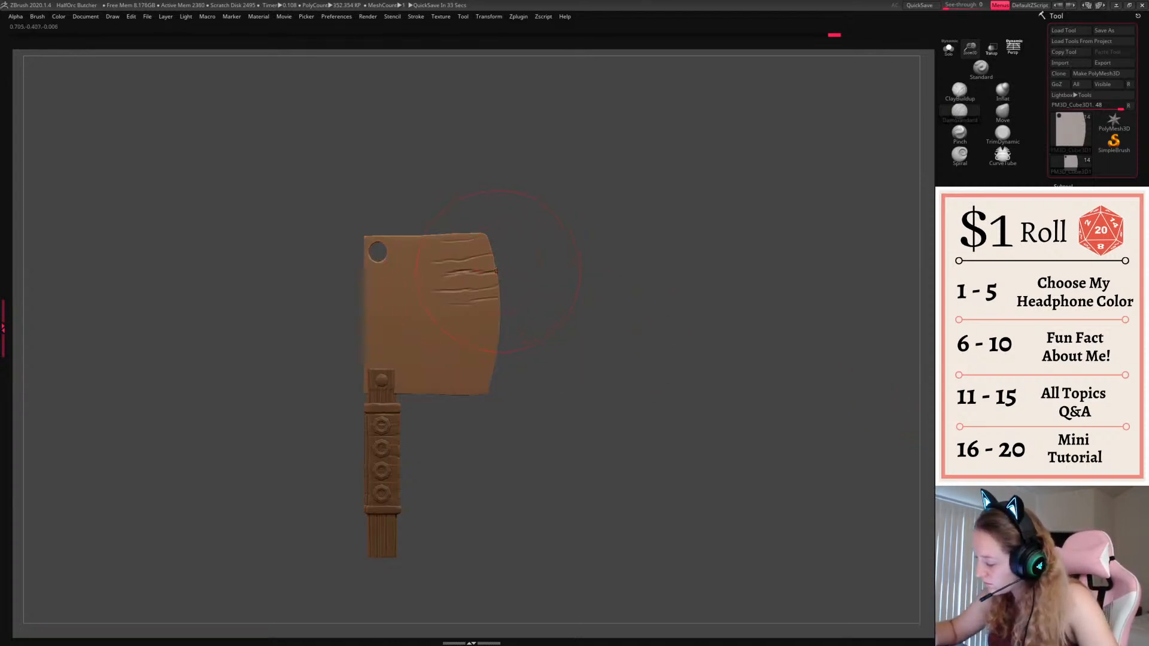
{"action": "key", "text": "space"}
{"action": "key", "text": "ctrl+z"}
Carve short, irregular notches along both sides of the blade's curved cutting edge with the DamStandard brush
{"action": "left_click_drag", "start_coordinate": [452, 273], "coordinate": [506, 261]}
{"action": "mouse_move", "coordinate": [488, 399]}
{"action": "left_mouse_down"}
{"action": "mouse_move", "coordinate": [575, 383]}
{"action": "mouse_move", "coordinate": [525, 252]}
{"action": "mouse_move", "coordinate": [490, 275]}
{"action": "mouse_move", "coordinate": [551, 269]}
{"action": "left_mouse_up"}
{"action": "key", "text": "ctrl+z"}
{"action": "key", "text": "space"}
{"action": "key", "text": "ctrl+z"}
{"action": "key", "text": "space"}
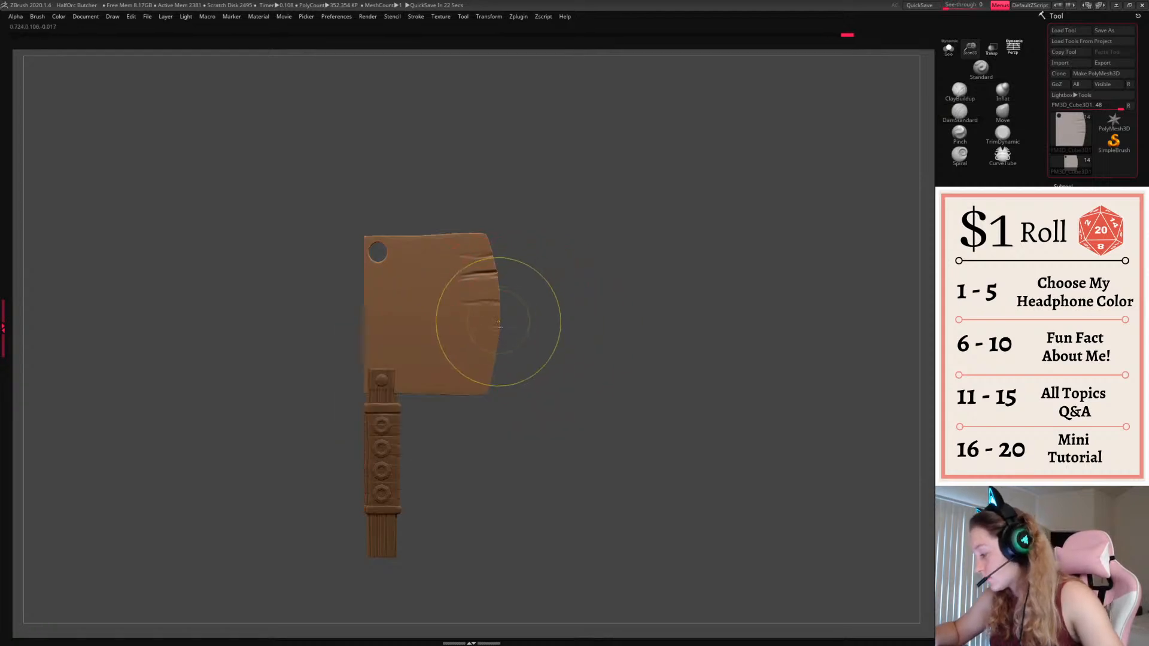
{"action": "key", "text": "ctrl+z"}
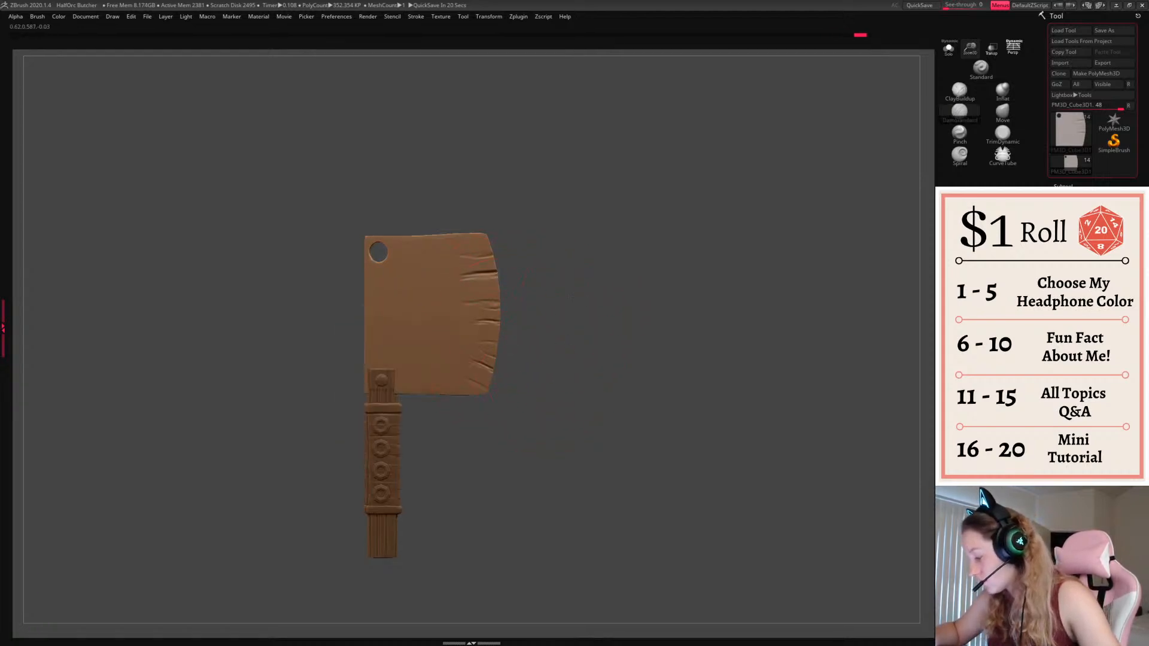
{"action": "mouse_move", "coordinate": [572, 296]}
{"action": "left_mouse_down"}
{"action": "mouse_move", "coordinate": [580, 192]}
{"action": "mouse_move", "coordinate": [494, 275]}
{"action": "left_mouse_up"}
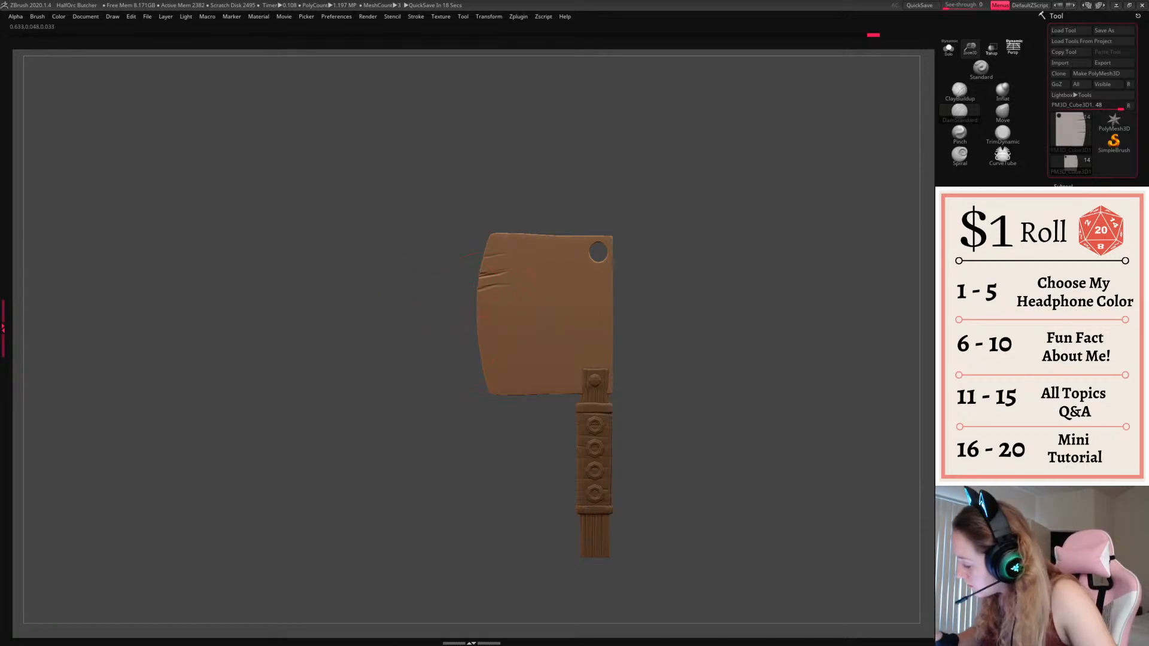
{"action": "mouse_move", "coordinate": [705, 303]}
{"action": "left_mouse_down"}
{"action": "mouse_move", "coordinate": [756, 313]}
{"action": "mouse_move", "coordinate": [605, 262]}
{"action": "left_mouse_up"}
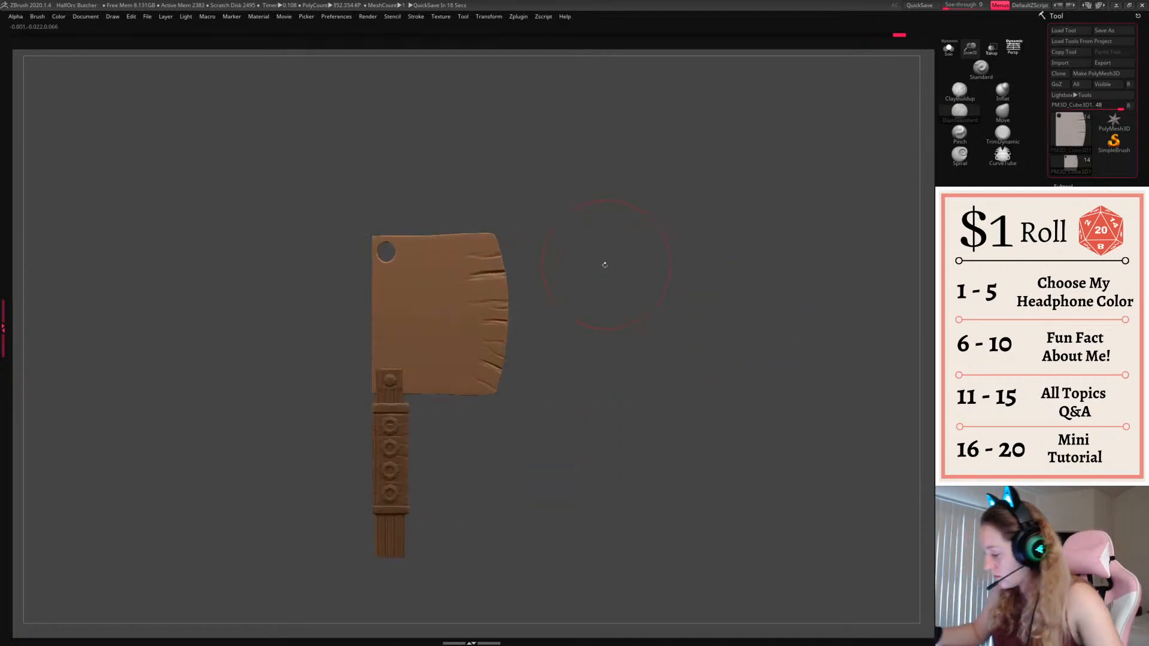
{"action": "key", "text": "space"}
{"action": "left_click", "coordinate": [544, 318]}
{"action": "left_click", "coordinate": [611, 455]}
{"action": "left_click_drag", "start_coordinate": [379, 358], "coordinate": [497, 393]}
{"action": "key", "text": "space"}
{"action": "key", "text": "ctrl+z"}
Switch to the ClayBuildup brush and test a stroke across the lower part of the blade
{"action": "left_click", "coordinate": [959, 90]}
{"action": "key", "text": "space"}
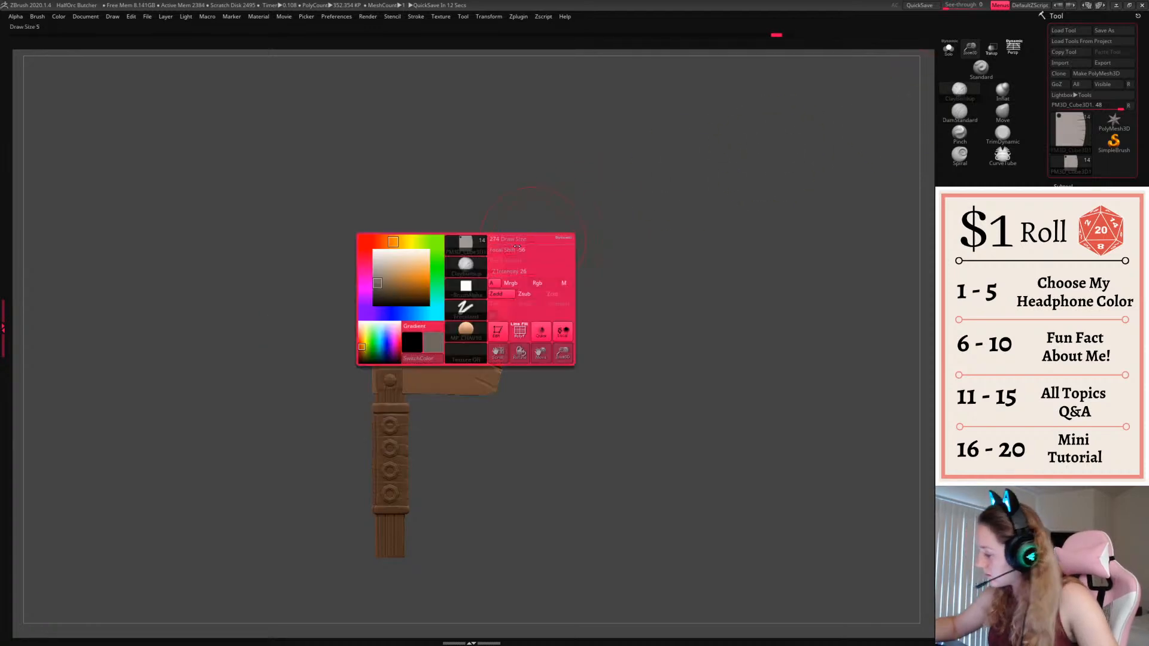
{"action": "left_click", "coordinate": [468, 297]}
{"action": "left_click", "coordinate": [546, 382]}
{"action": "left_click_drag", "start_coordinate": [386, 357], "coordinate": [471, 376]}
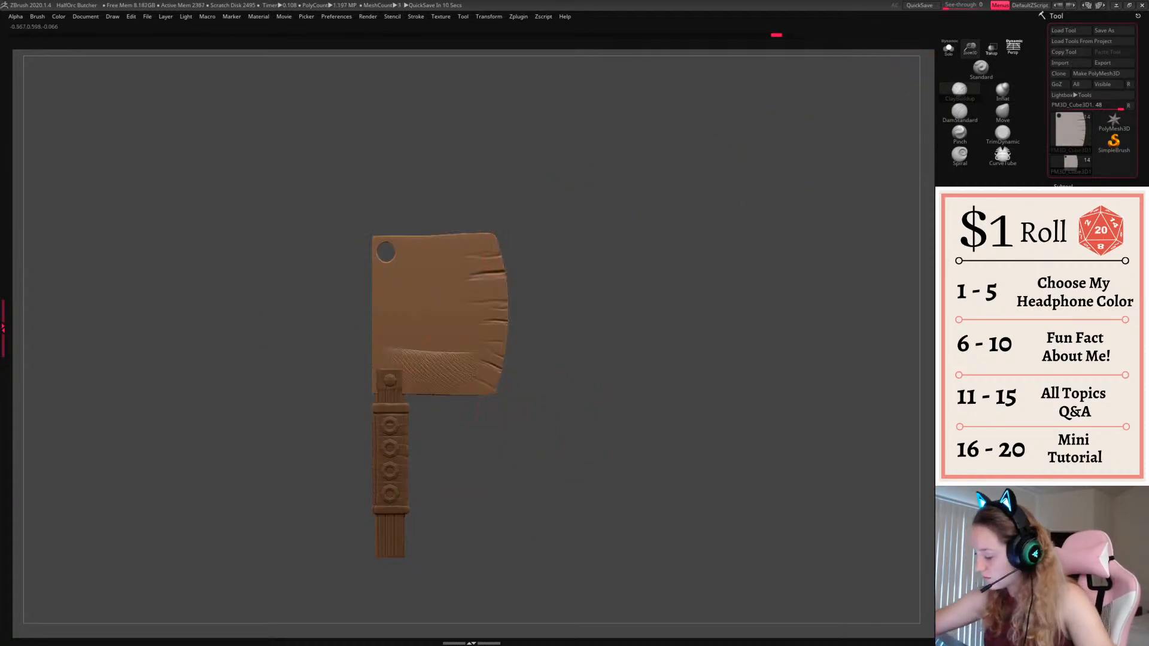
{"action": "key", "text": "space"}
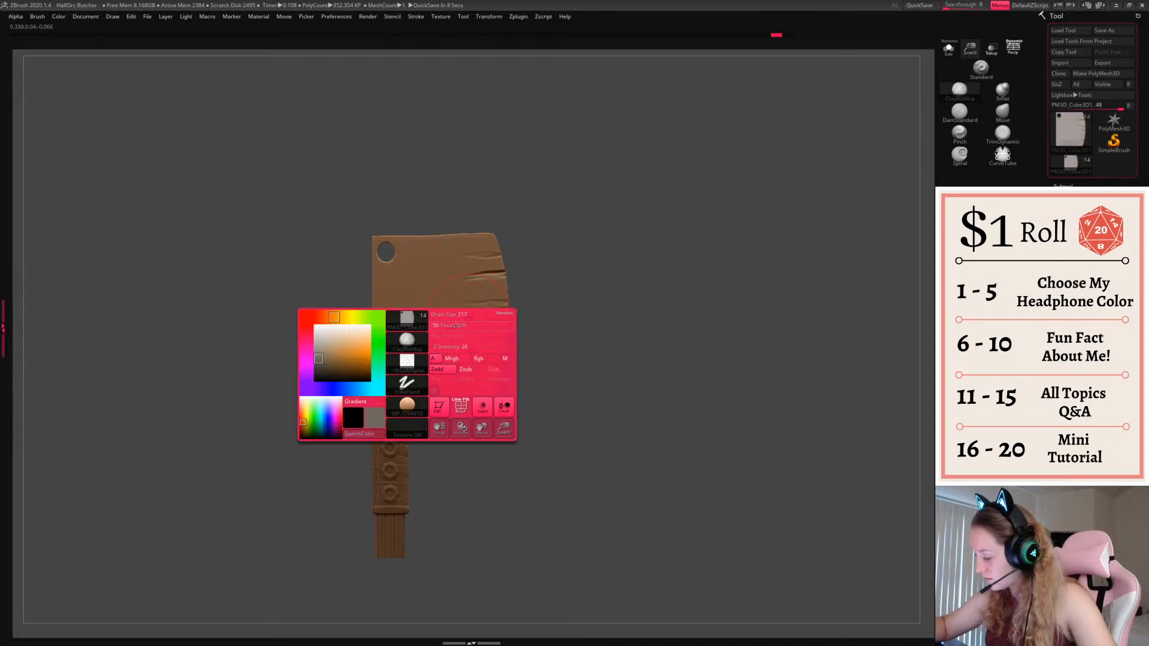
Texture both faces of the isolated blade with subtle ClayBuildup strokes and restore the visibility of the other parts
{"action": "left_click_drag", "start_coordinate": [673, 277], "coordinate": [560, 233]}
{"action": "left_click", "coordinate": [949, 48]}
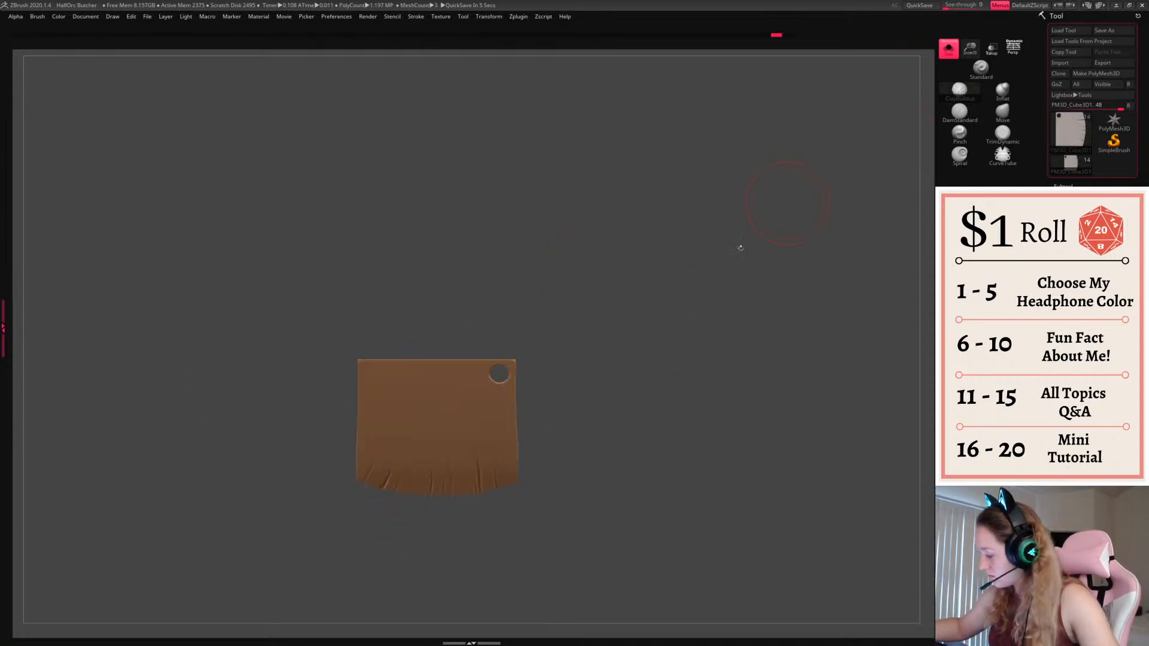
{"action": "key", "text": "space"}
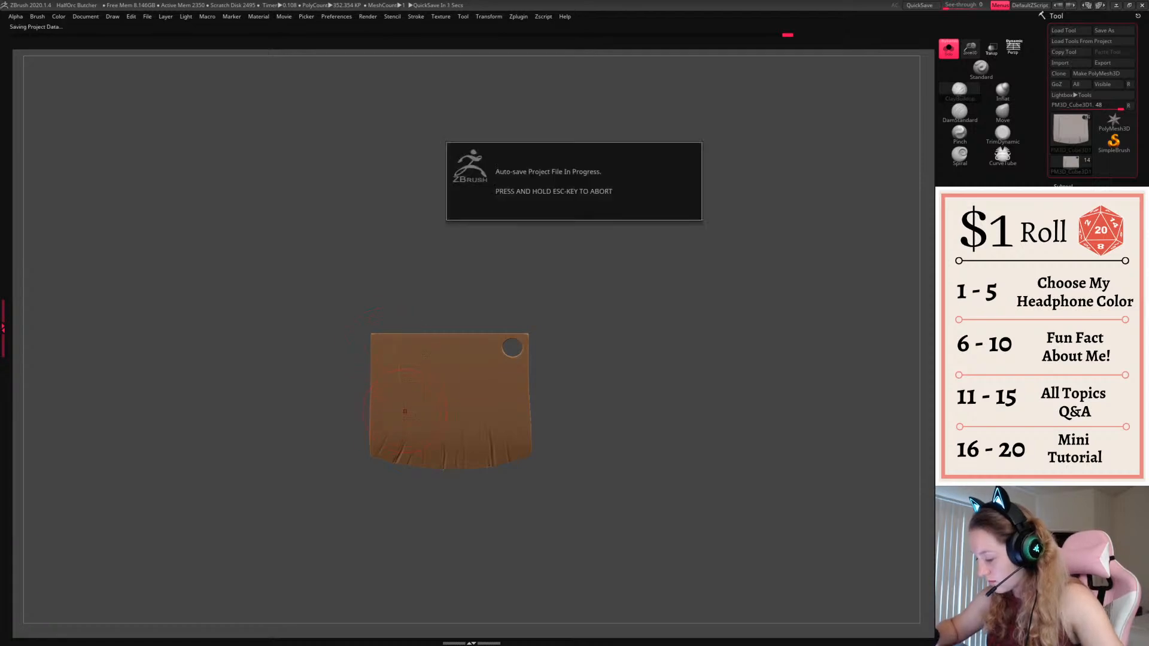
{"action": "key", "text": "space"}
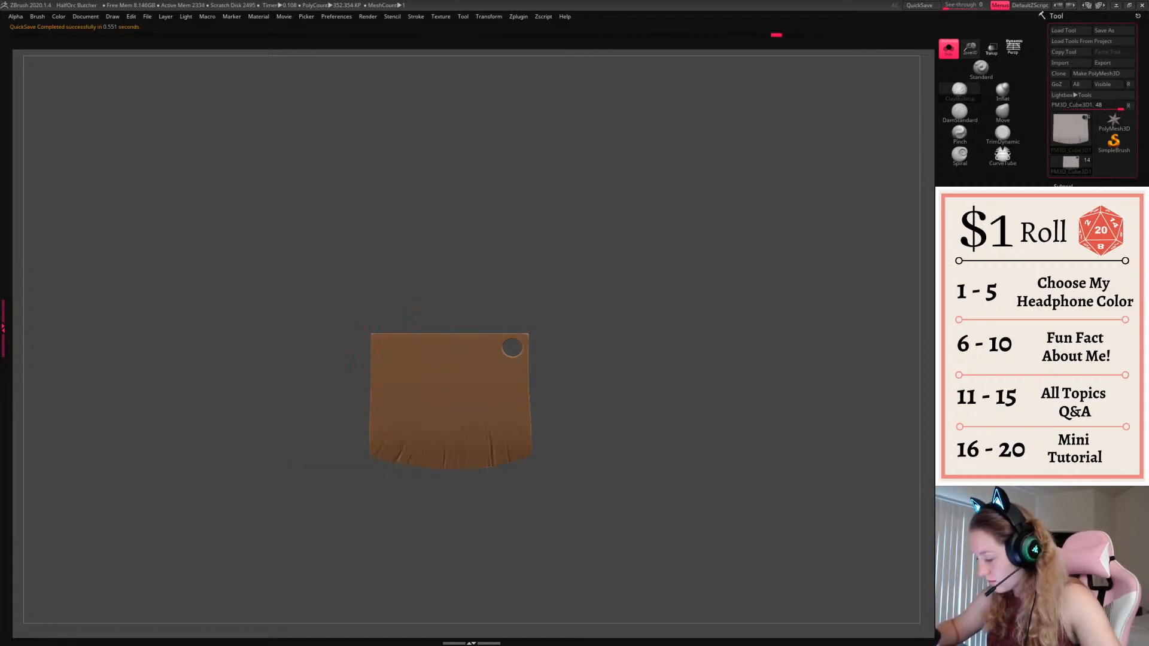
{"action": "left_click_drag", "start_coordinate": [389, 360], "coordinate": [389, 413]}
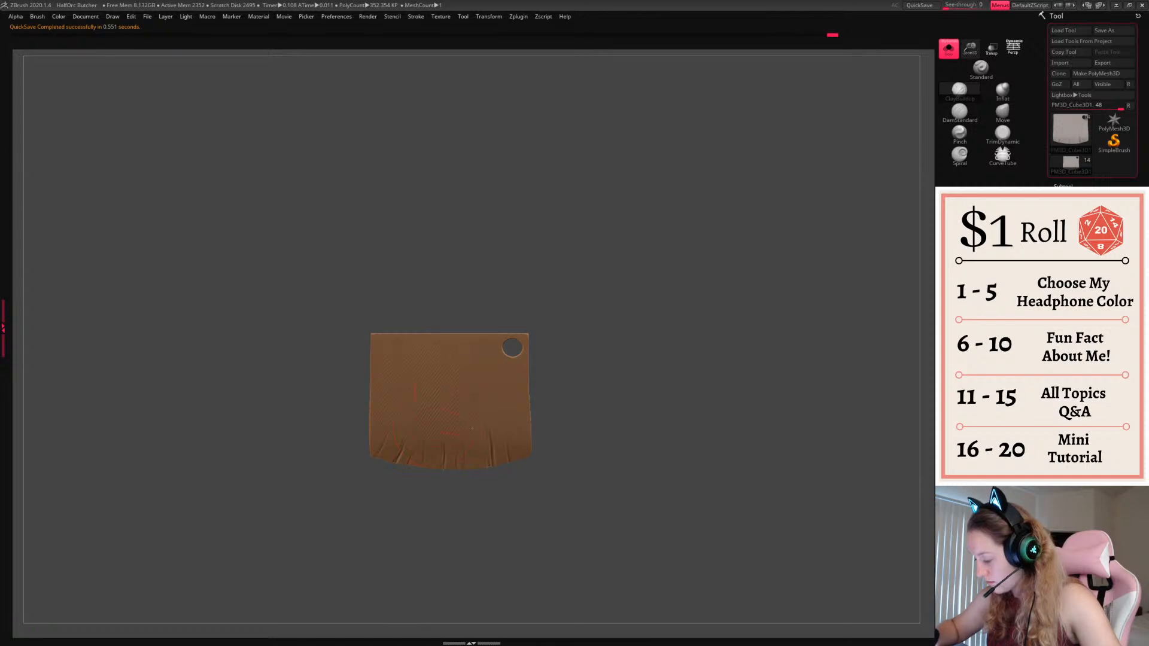
{"action": "left_click_drag", "start_coordinate": [553, 368], "coordinate": [698, 349]}
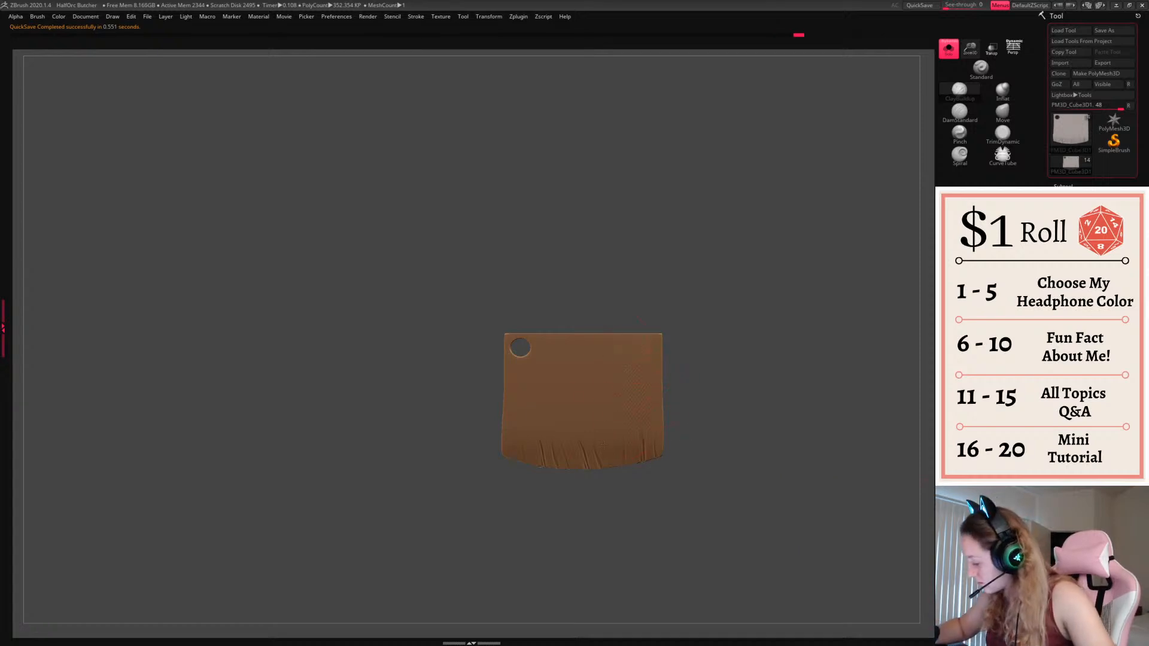
{"action": "left_click_drag", "start_coordinate": [720, 287], "coordinate": [629, 331]}
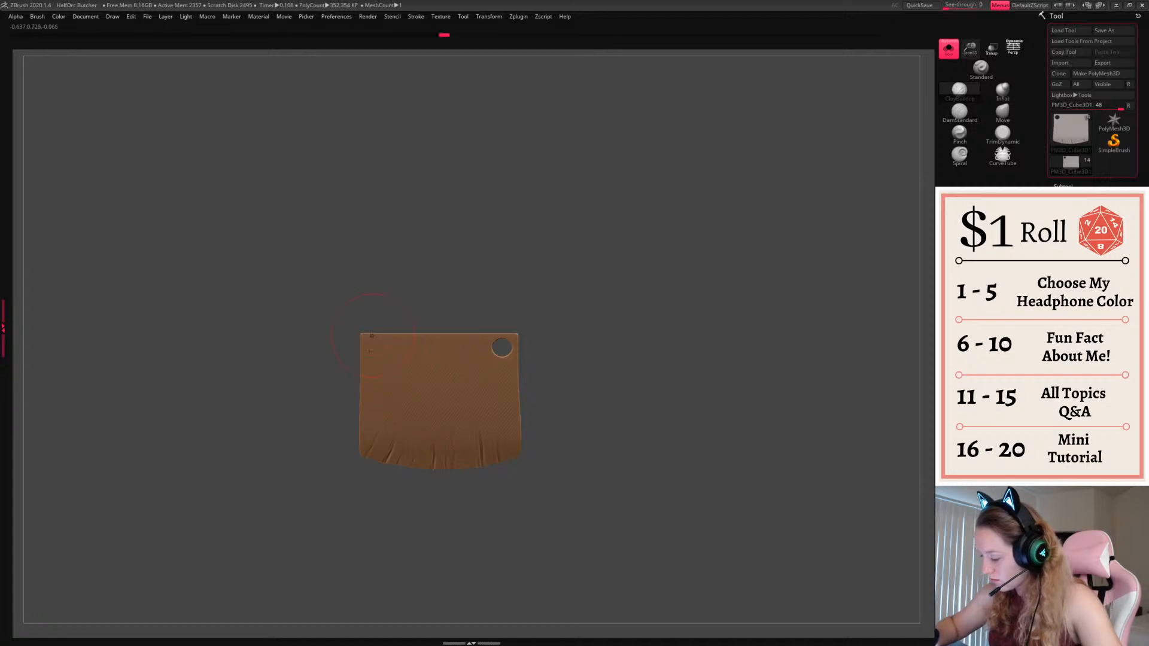
{"action": "left_click_drag", "start_coordinate": [660, 329], "coordinate": [577, 441]}
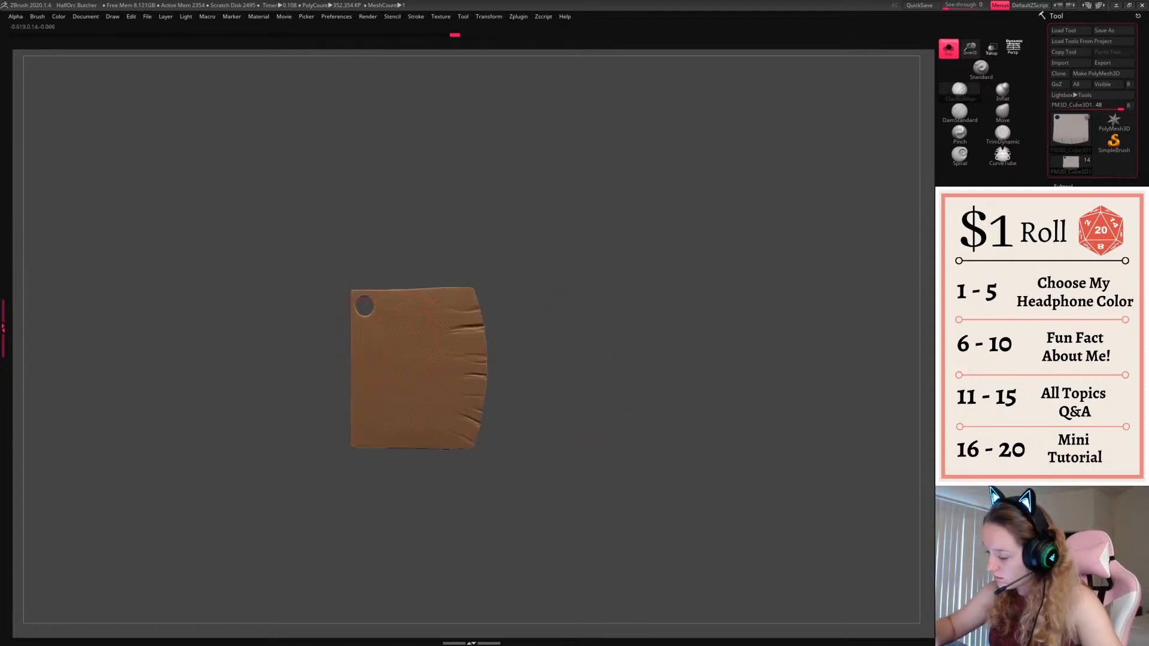
{"action": "left_click", "coordinate": [949, 48]}
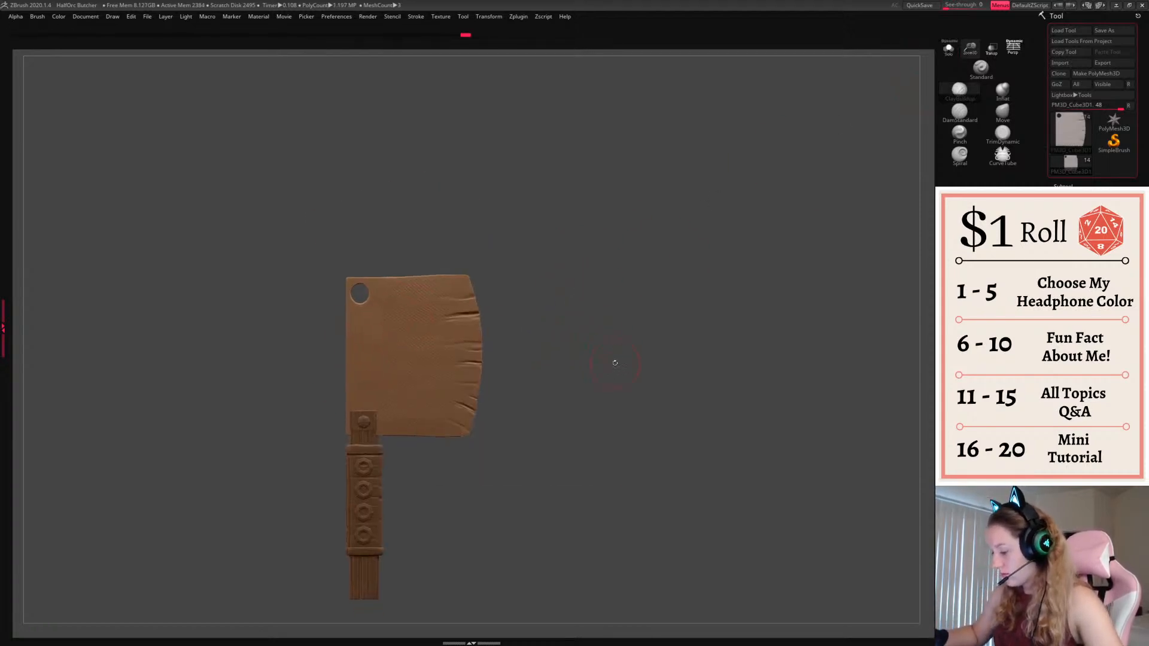
{"action": "left_click_drag", "start_coordinate": [548, 217], "coordinate": [442, 492], "text": "ctrl"}
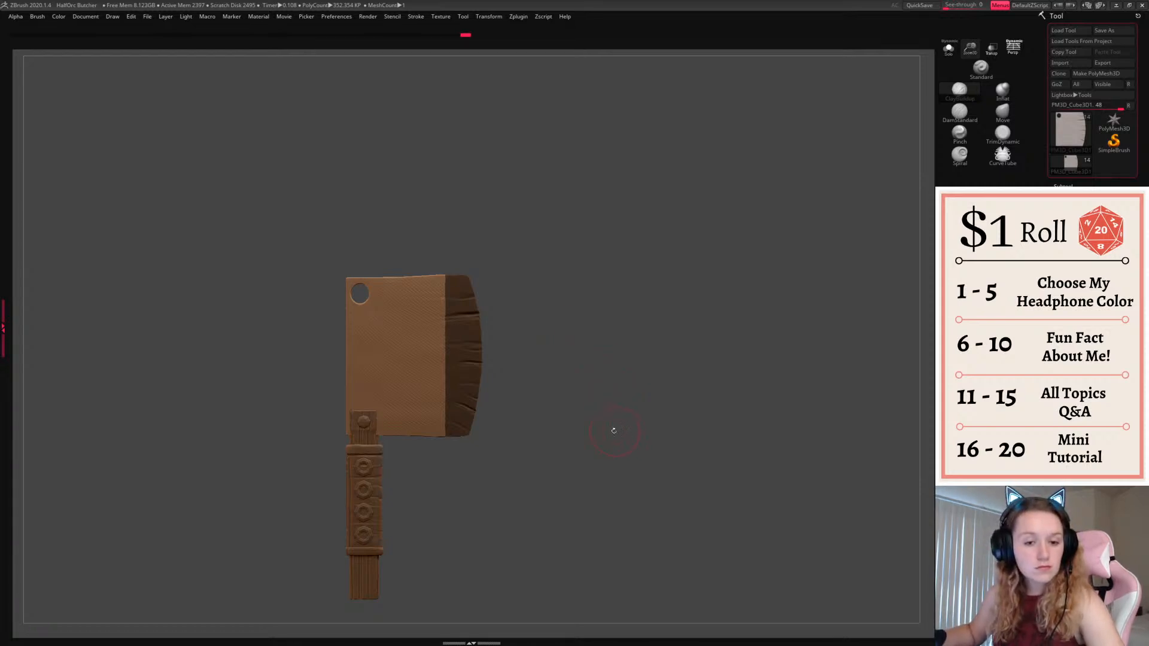
{"action": "left_click_drag", "start_coordinate": [548, 225], "coordinate": [422, 478], "text": "ctrl"}
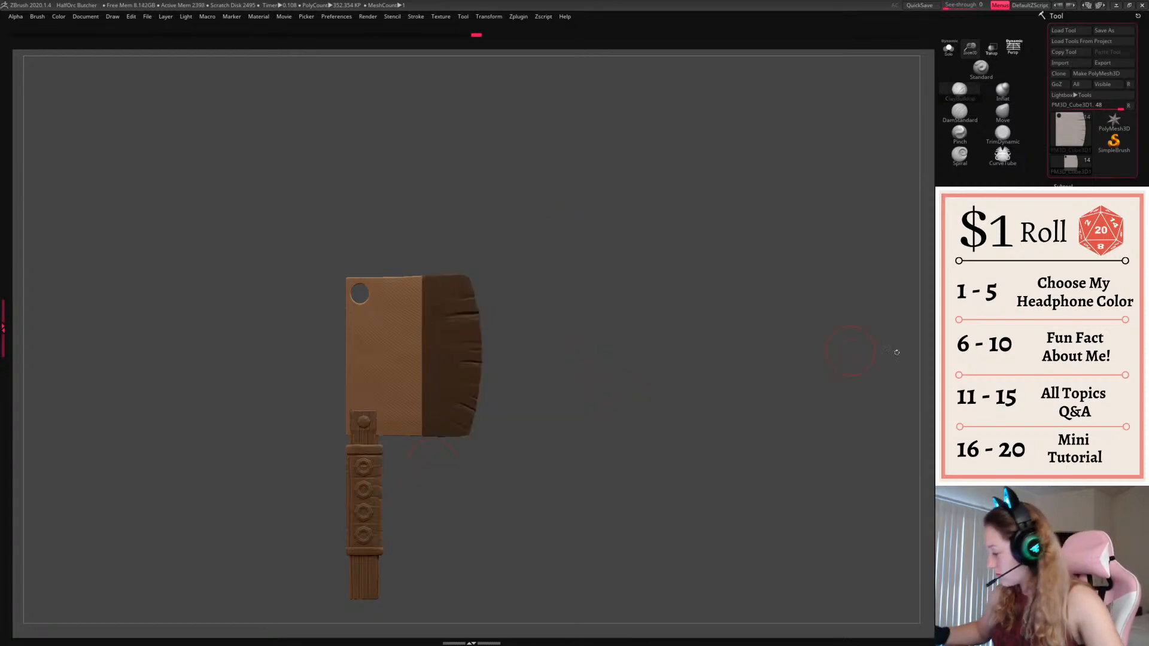
{"action": "left_click", "coordinate": [440, 383], "text": "ctrl"}
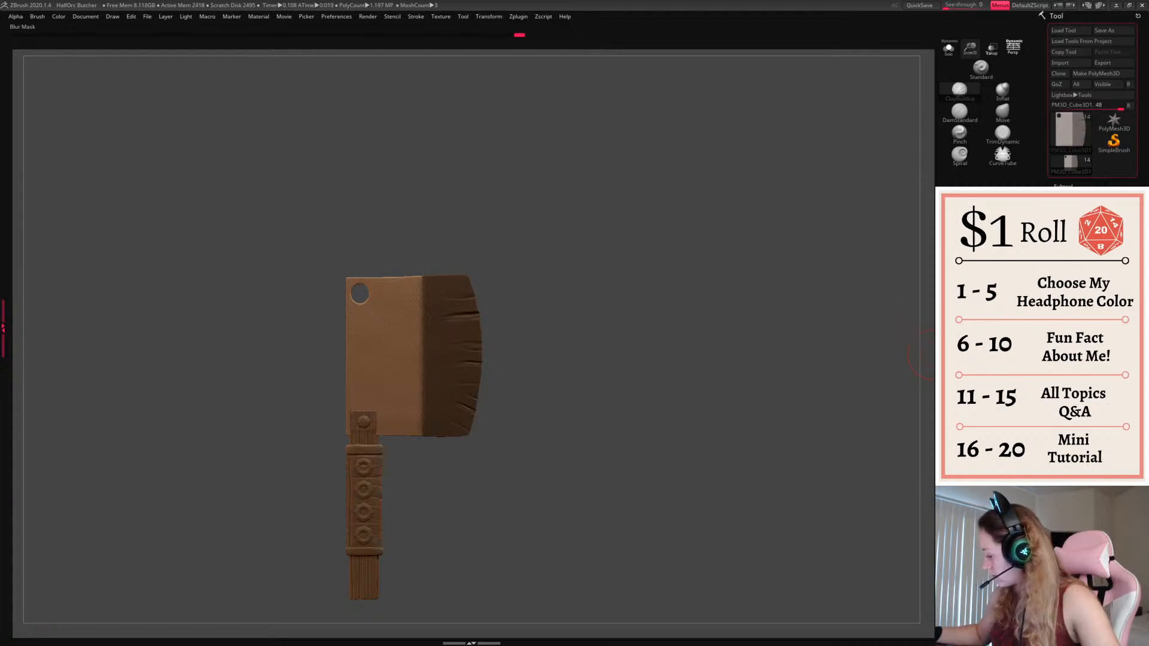
{"action": "left_click_drag", "start_coordinate": [856, 383], "coordinate": [830, 405], "text": "ctrl"}
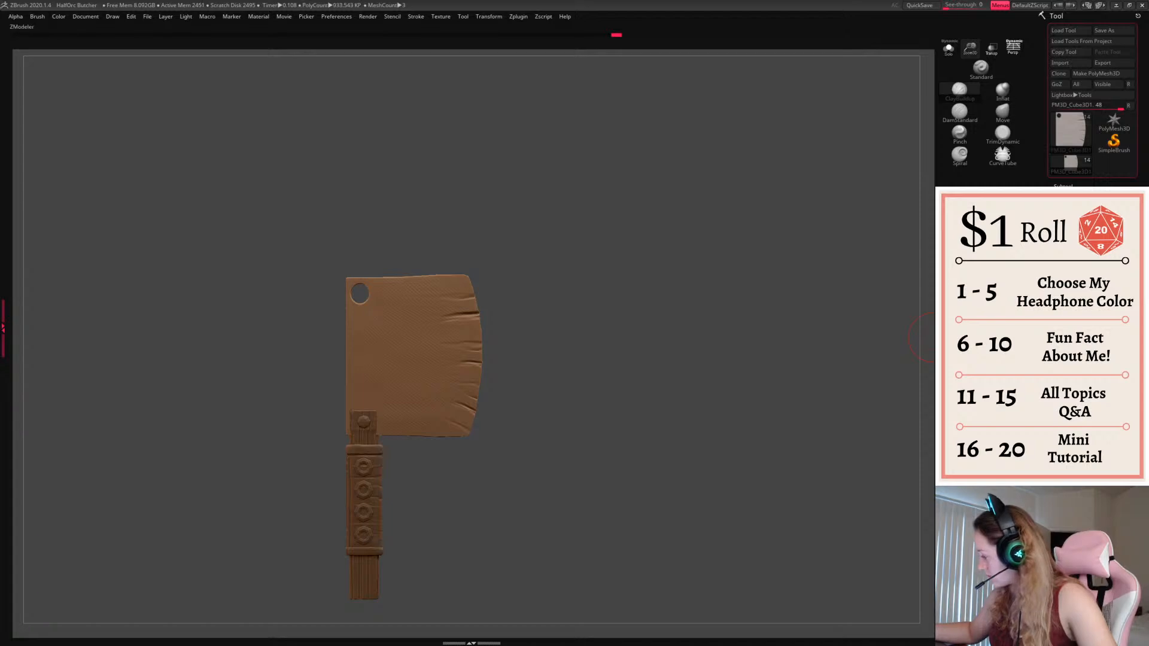
Mask the whole blade except its notched cutting edge, blur the mask border, and center the gizmo on the unmasked area
{"action": "left_click_drag", "start_coordinate": [627, 219], "coordinate": [434, 495], "text": "ctrl"}
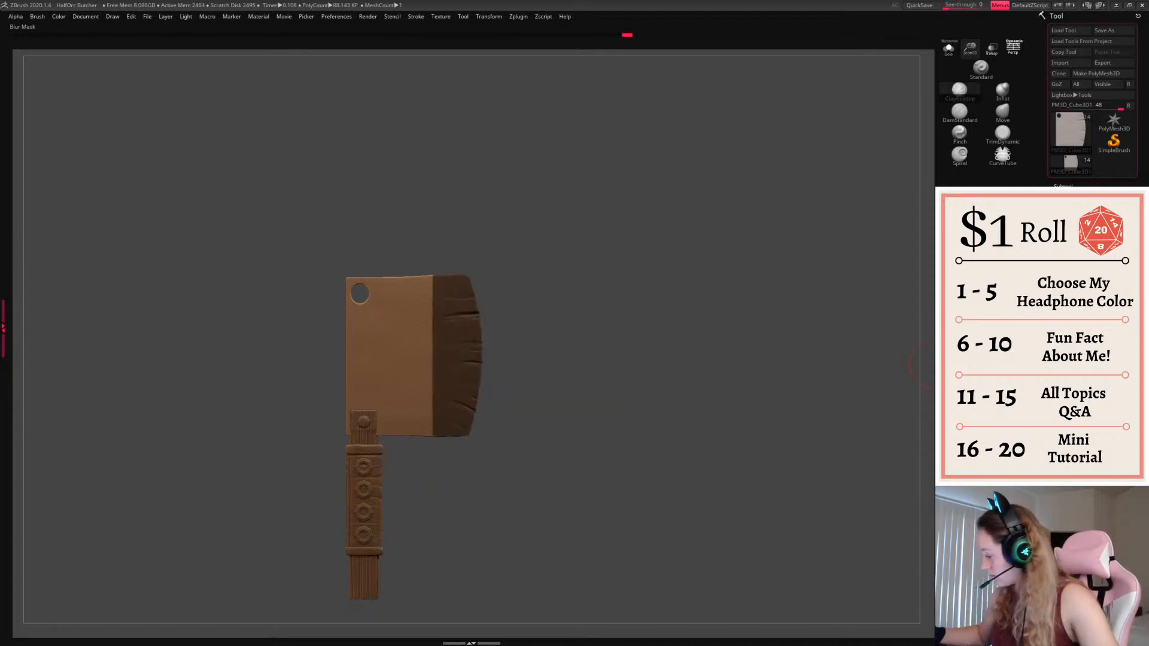
{"action": "left_click", "coordinate": [948, 363]}
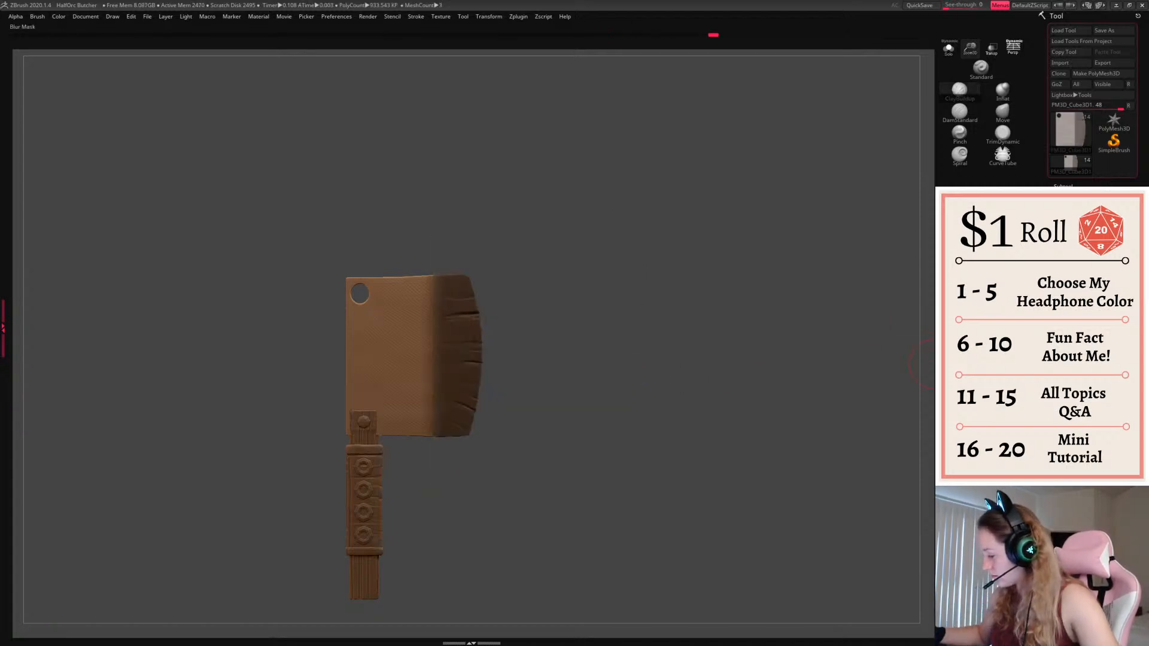
{"action": "key", "text": "ctrl+i"}
{"action": "key", "text": "w"}
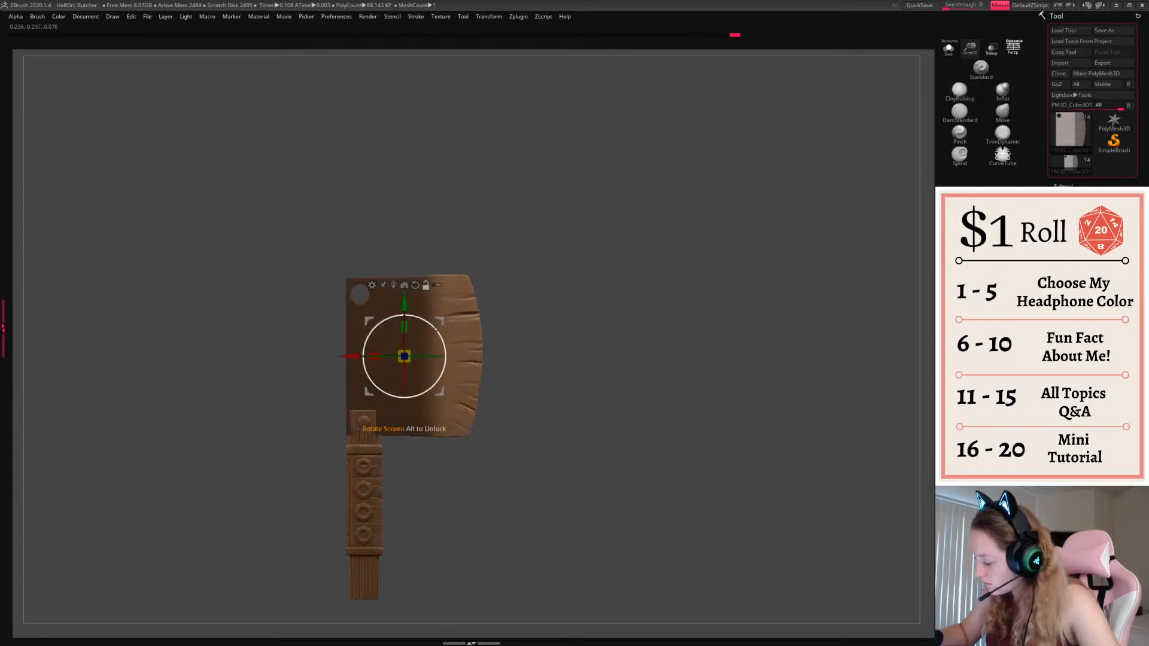
{"action": "left_click", "coordinate": [394, 286]}
{"action": "left_click_drag", "start_coordinate": [447, 355], "coordinate": [454, 347]}
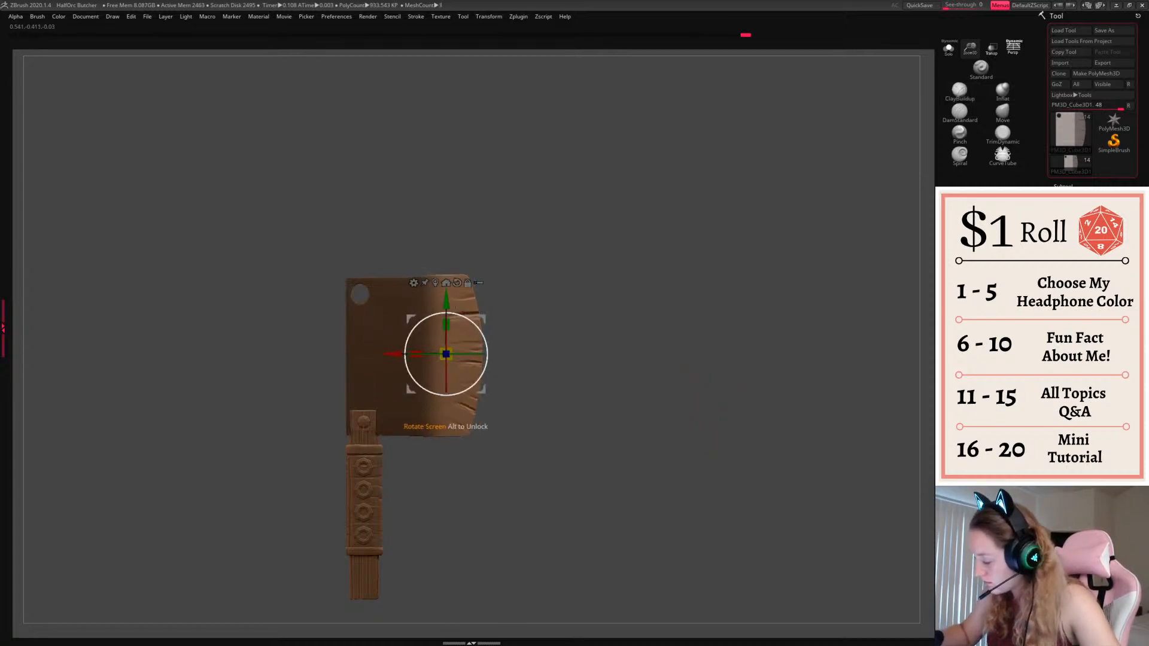
Use the Taper deformer to draw the cutting edge's upper and lower corners slightly inward, and return to Gizmo 3D
{"action": "left_click", "coordinate": [414, 283]}
{"action": "left_click", "coordinate": [530, 355]}
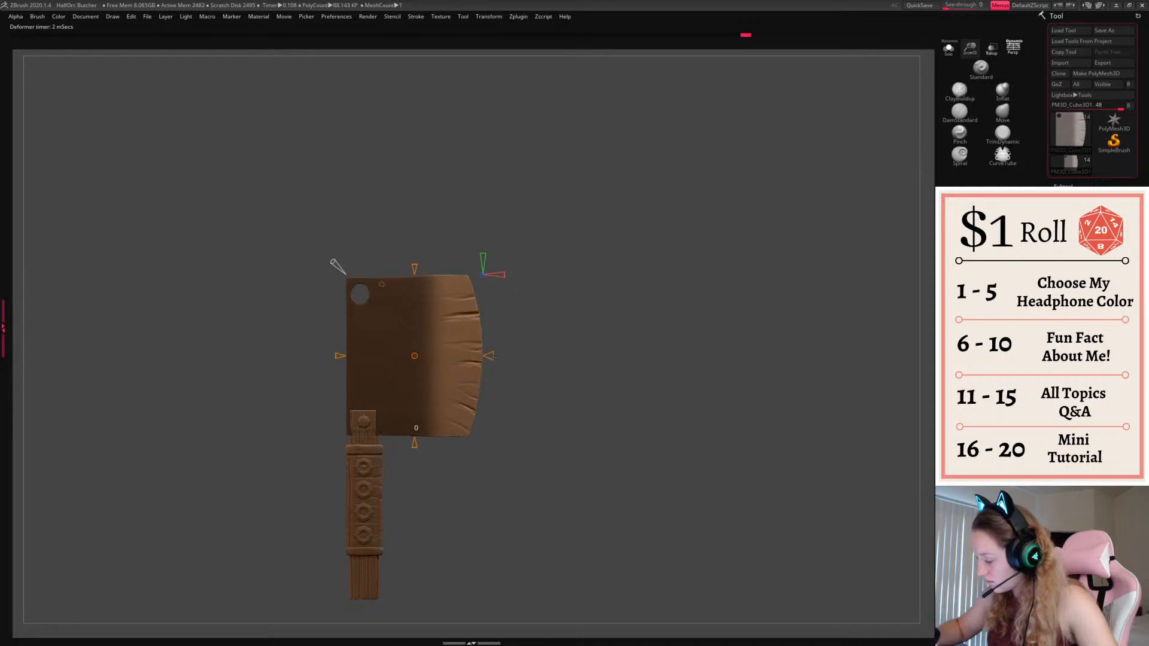
{"action": "left_click_drag", "start_coordinate": [489, 356], "coordinate": [522, 358]}
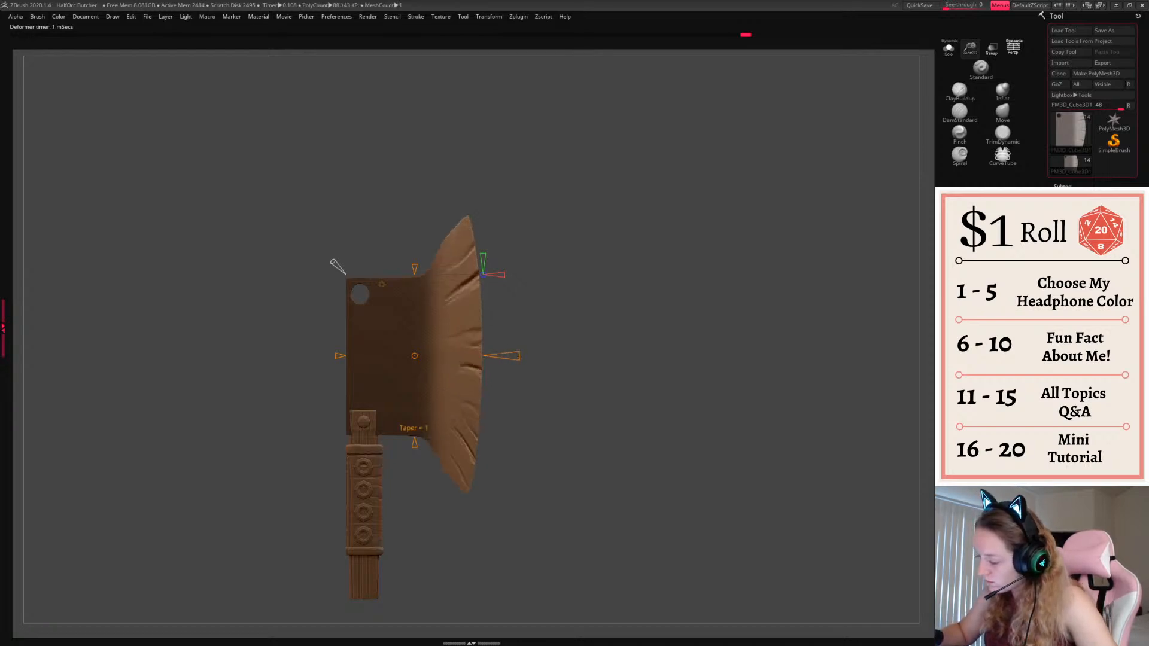
{"action": "key", "text": "ctrl+z"}
{"action": "mouse_move", "coordinate": [414, 266]}
{"action": "left_mouse_down"}
{"action": "mouse_move", "coordinate": [413, 248]}
{"action": "mouse_move", "coordinate": [407, 303]}
{"action": "mouse_move", "coordinate": [415, 258]}
{"action": "mouse_move", "coordinate": [414, 281]}
{"action": "left_mouse_up"}
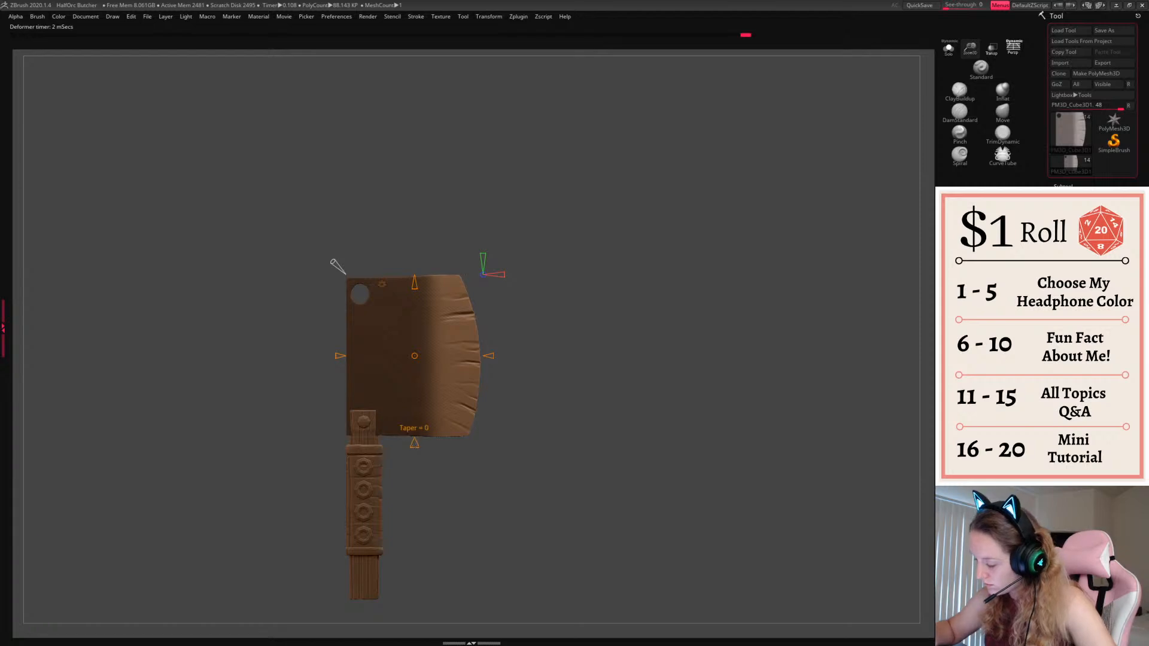
{"action": "left_click_drag", "start_coordinate": [415, 443], "coordinate": [414, 426]}
{"action": "mouse_move", "coordinate": [541, 188]}
{"action": "left_mouse_down"}
{"action": "mouse_move", "coordinate": [568, 242]}
{"action": "mouse_move", "coordinate": [519, 257]}
{"action": "left_mouse_up"}
{"action": "key", "text": "ctrl+z"}
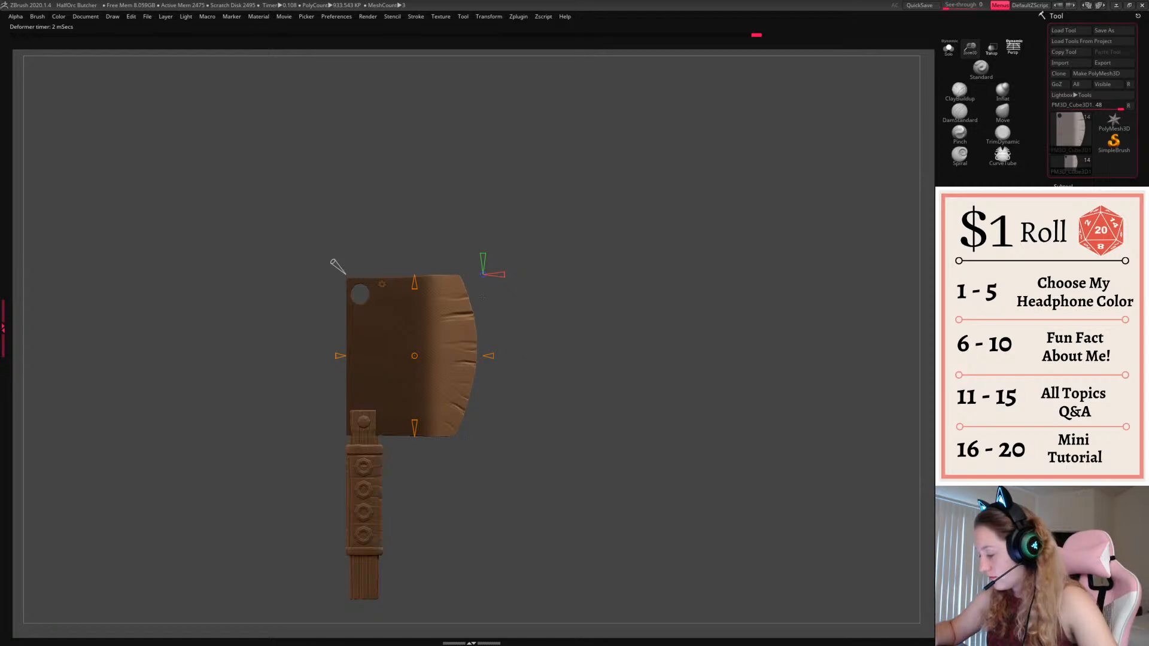
{"action": "left_click", "coordinate": [381, 285]}
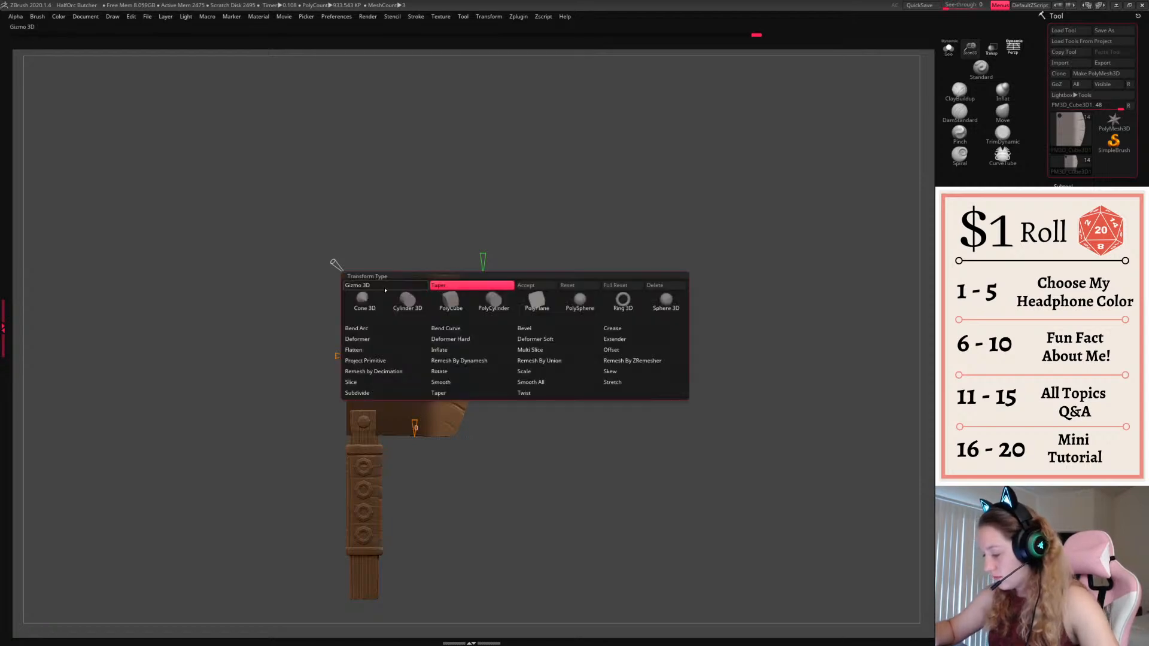
{"action": "left_click", "coordinate": [386, 285]}
{"action": "key", "text": "q"}
Replace the mask with a narrow strip along the blade's spine, including the hole, and blur its border
{"action": "left_click", "coordinate": [505, 242], "text": "ctrl"}
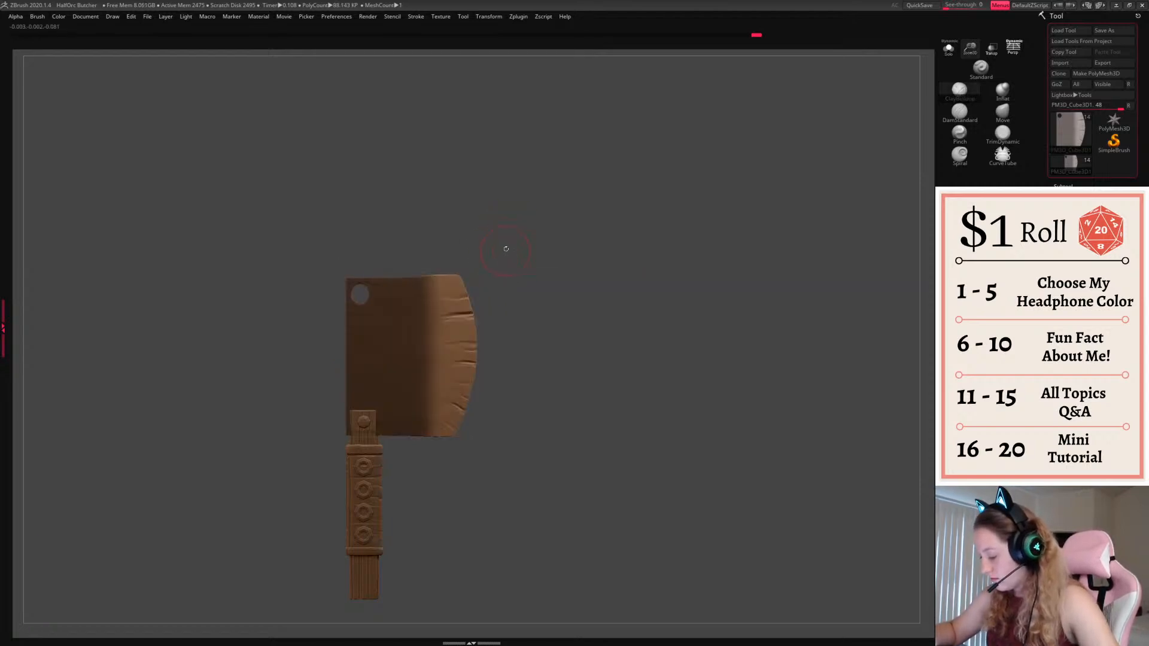
{"action": "left_click_drag", "start_coordinate": [519, 222], "coordinate": [381, 495], "text": "ctrl"}
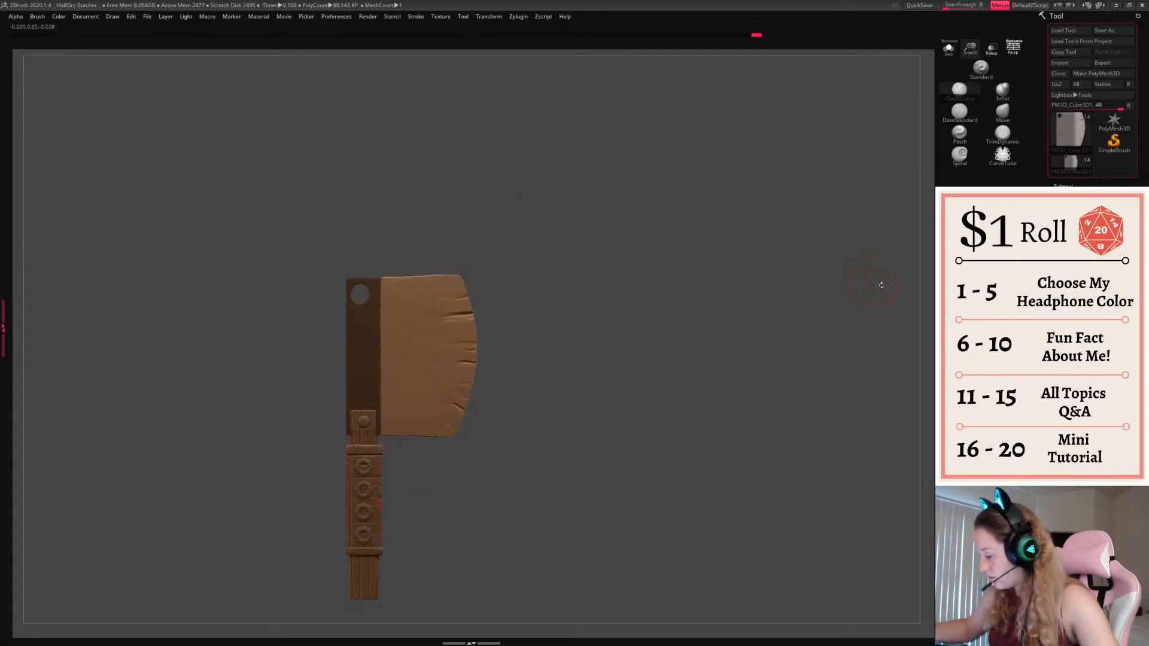
{"action": "left_click", "coordinate": [379, 505], "text": "ctrl"}
{"action": "key", "text": "w"}
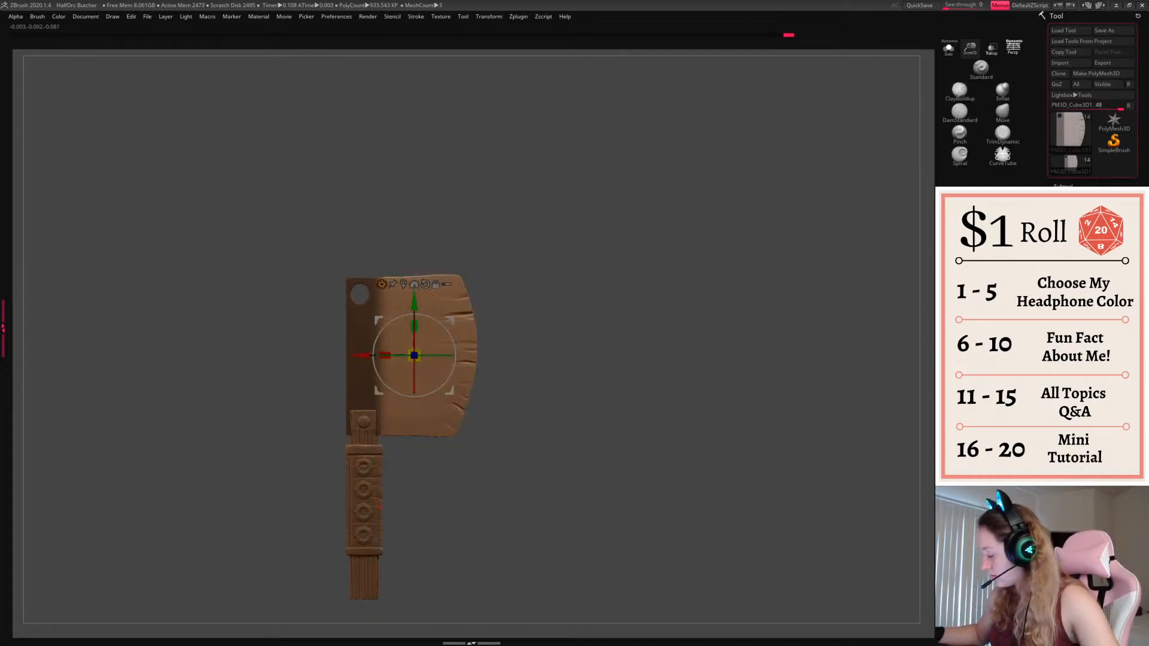
Flare the blade gently toward its cutting edge with the Taper deformer and clear the mask
{"action": "left_click", "coordinate": [380, 284]}
{"action": "left_click", "coordinate": [490, 393]}
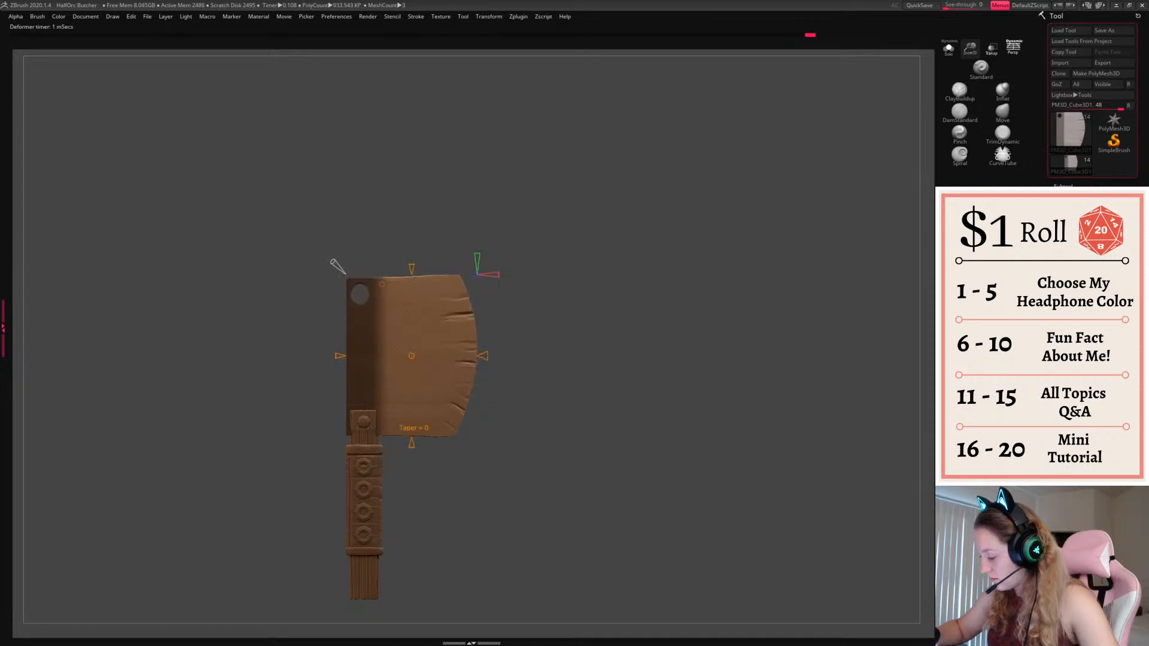
{"action": "left_click_drag", "start_coordinate": [486, 355], "coordinate": [494, 356]}
{"action": "key", "text": "q"}
{"action": "mouse_move", "coordinate": [664, 365]}
{"action": "left_mouse_down"}
{"action": "mouse_move", "coordinate": [579, 377]}
{"action": "mouse_move", "coordinate": [657, 362]}
{"action": "left_mouse_up"}
{"action": "left_click_drag", "start_coordinate": [716, 402], "coordinate": [764, 452], "text": "ctrl"}
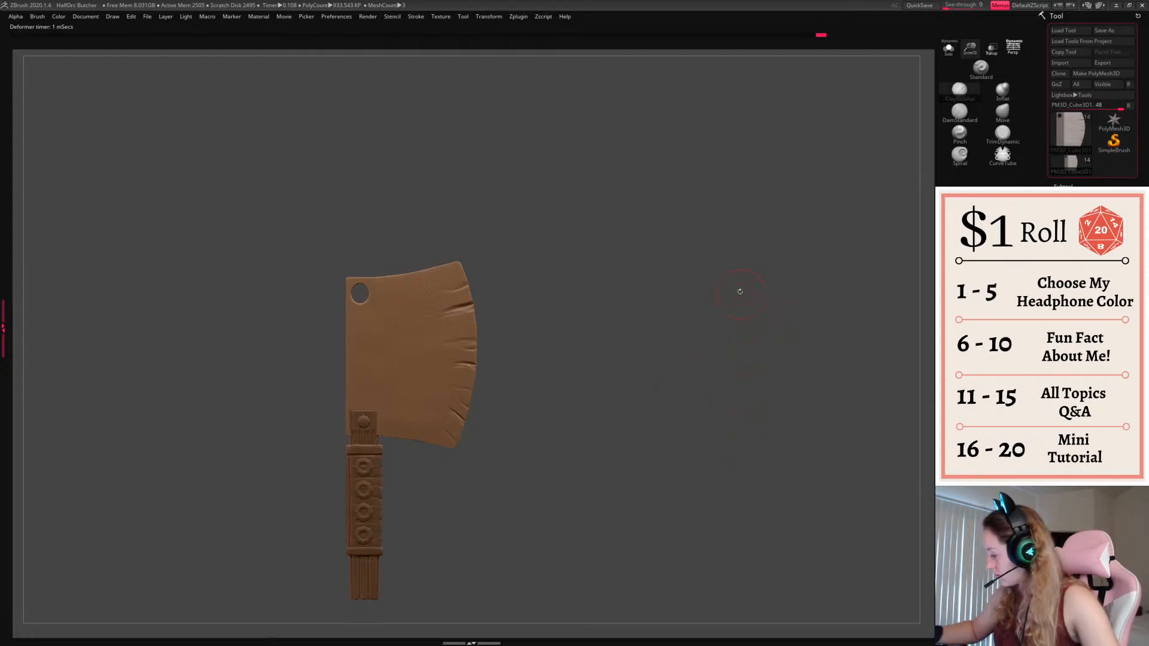
Mask the cleaver's blade and handle parts completely
{"action": "right_click", "coordinate": [686, 354], "text": "ctrl"}
{"action": "left_click", "coordinate": [946, 330]}
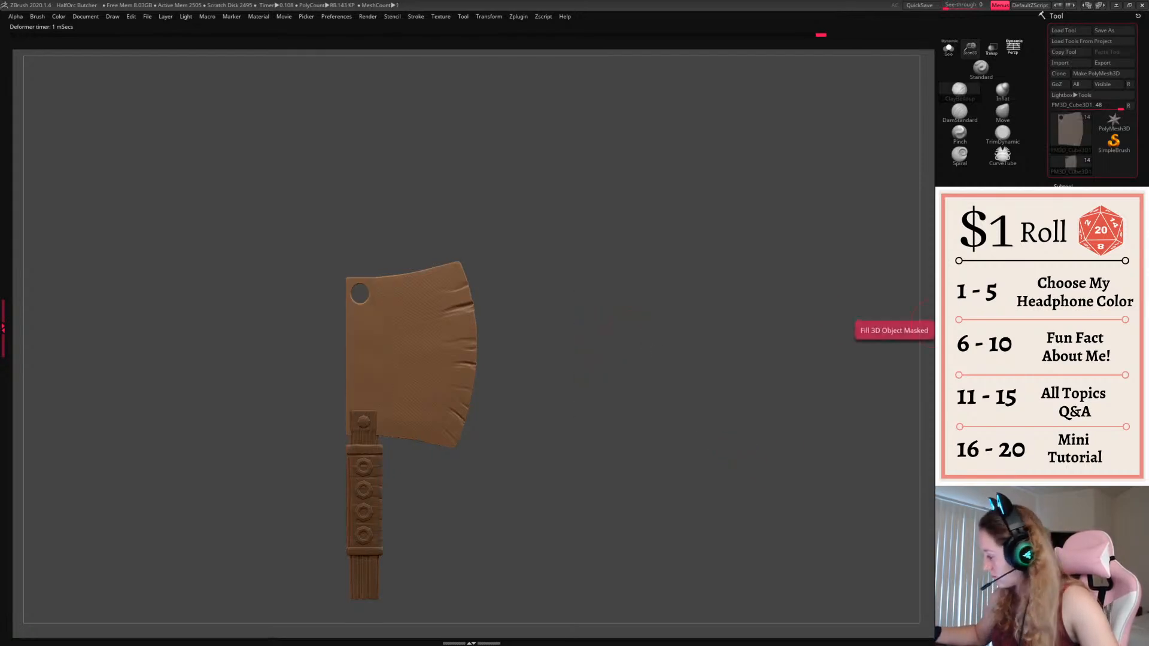
{"action": "right_click", "coordinate": [694, 389]}
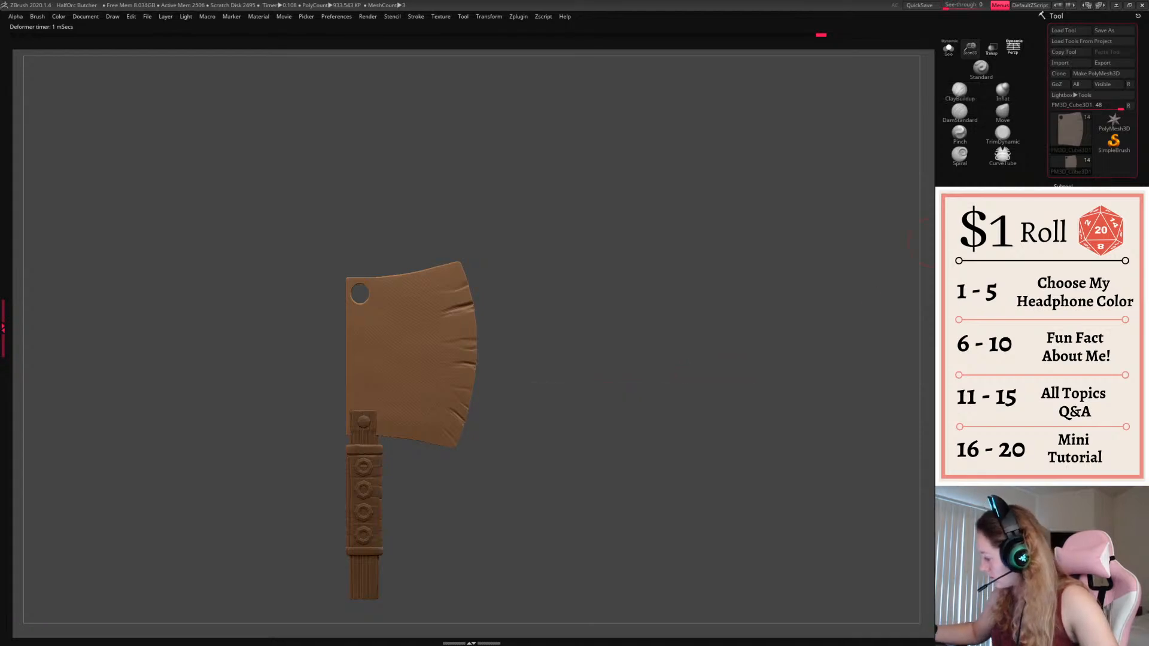
{"action": "right_click", "coordinate": [631, 375]}
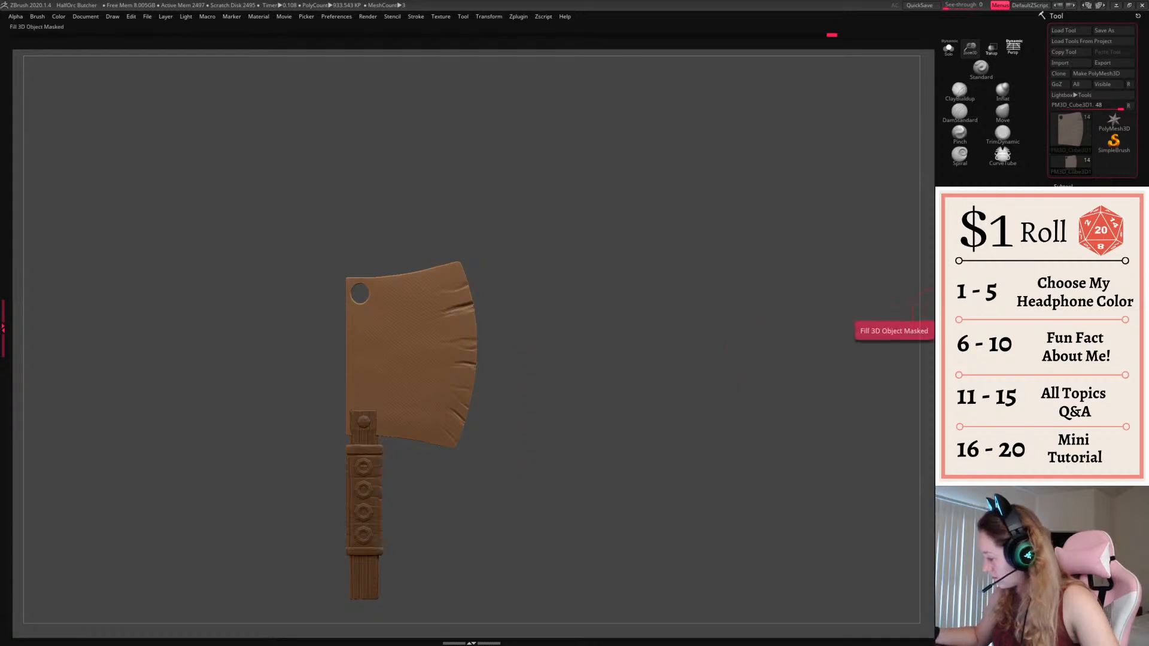
{"action": "mouse_move", "coordinate": [662, 413]}
{"action": "left_mouse_down"}
{"action": "mouse_move", "coordinate": [662, 442]}
{"action": "mouse_move", "coordinate": [664, 413]}
{"action": "left_mouse_up"}
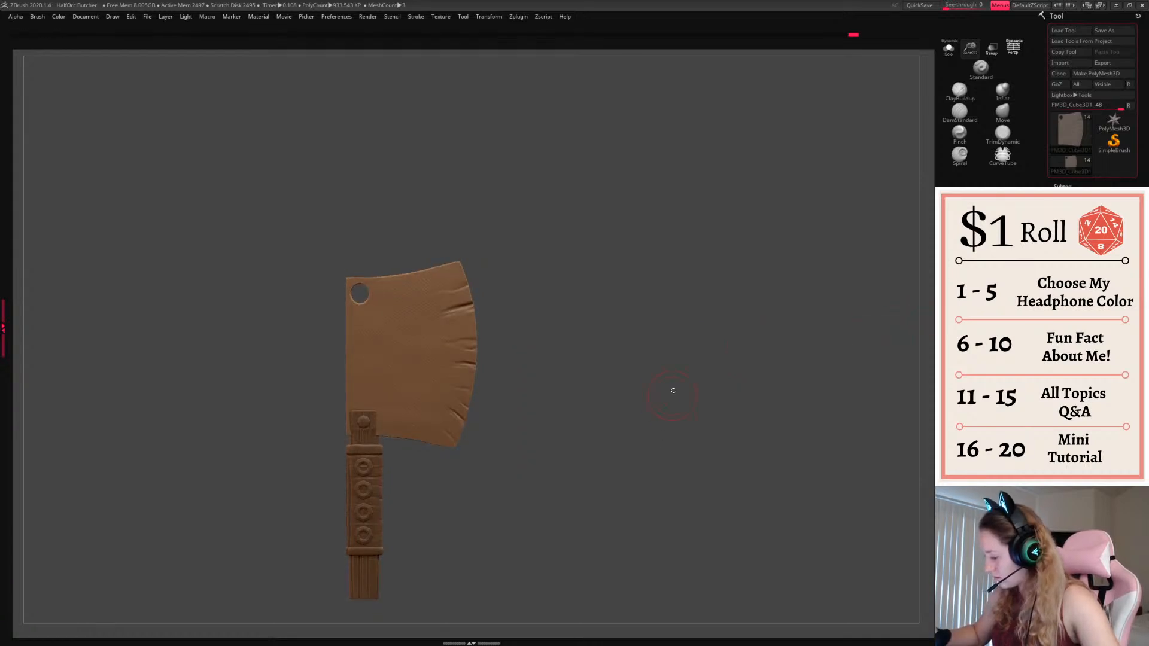
{"action": "right_click", "coordinate": [625, 439]}
{"action": "left_click", "coordinate": [533, 432]}
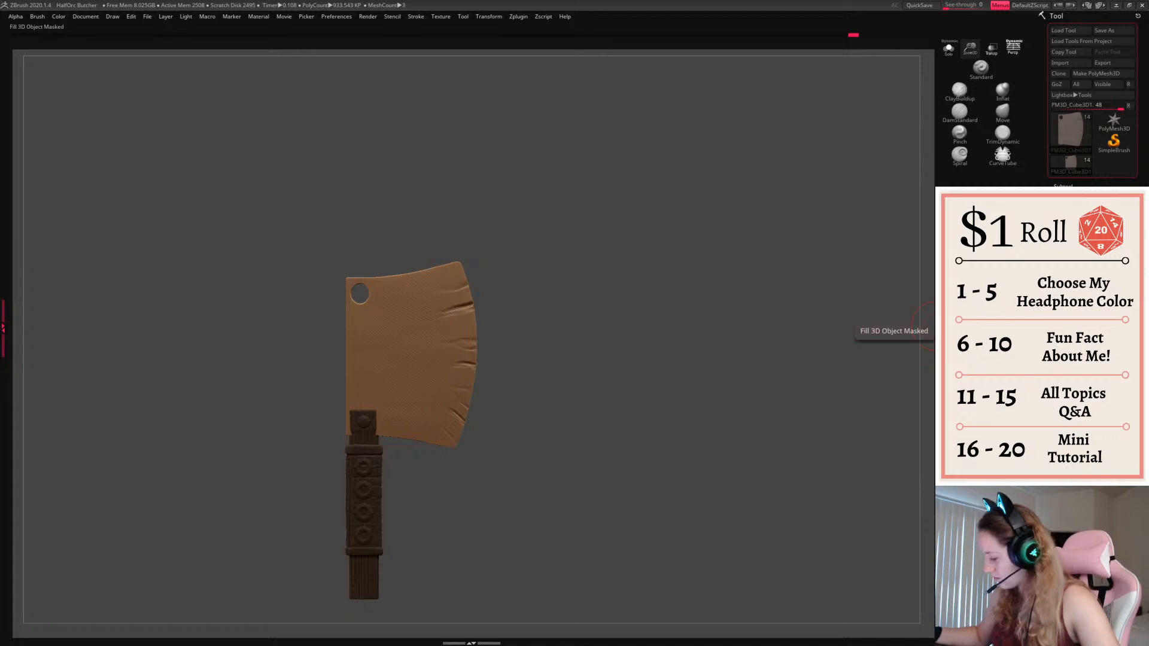
{"action": "left_click", "coordinate": [927, 333]}
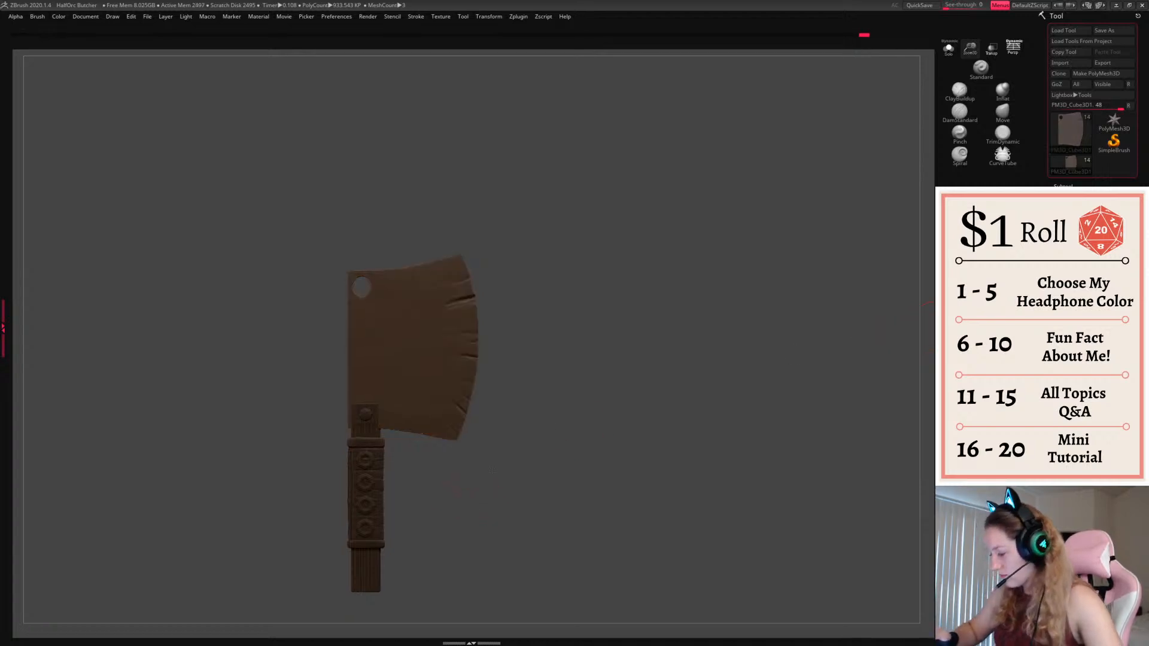